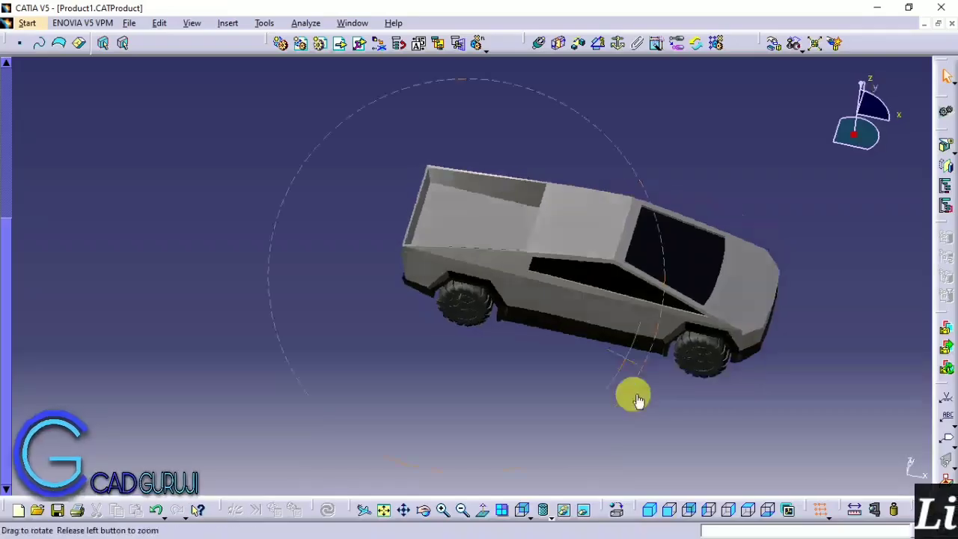
- Inspect the truck model from the front, back, left, right, top and bottom views
{"action": "mouse_move", "coordinate": [637, 401]}
{"action": "middle_mouse_down"}
{"action": "mouse_move", "coordinate": [475, 289]}
{"action": "mouse_move", "coordinate": [562, 291]}
{"action": "mouse_move", "coordinate": [539, 222]}
{"action": "mouse_move", "coordinate": [603, 348]}
{"action": "mouse_move", "coordinate": [613, 333]}
{"action": "mouse_move", "coordinate": [704, 323]}
{"action": "middle_mouse_up"}
{"action": "left_click", "coordinate": [664, 518]}
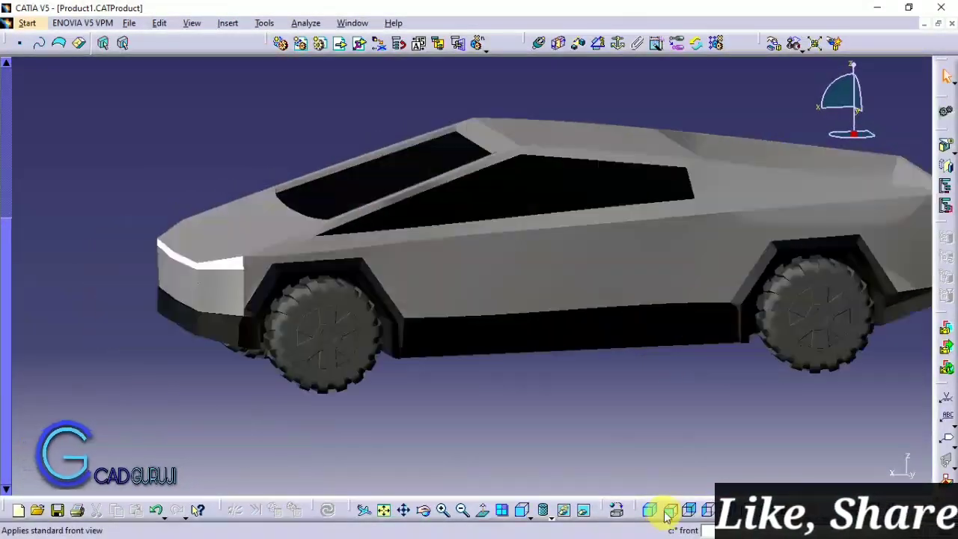
{"action": "left_click", "coordinate": [707, 510]}
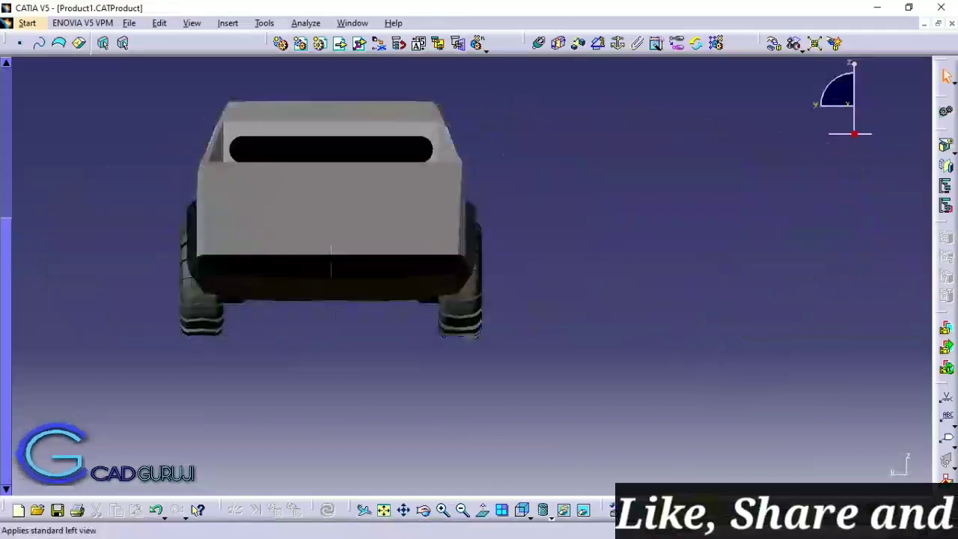
{"action": "left_click", "coordinate": [708, 510]}
{"action": "left_click", "coordinate": [707, 510]}
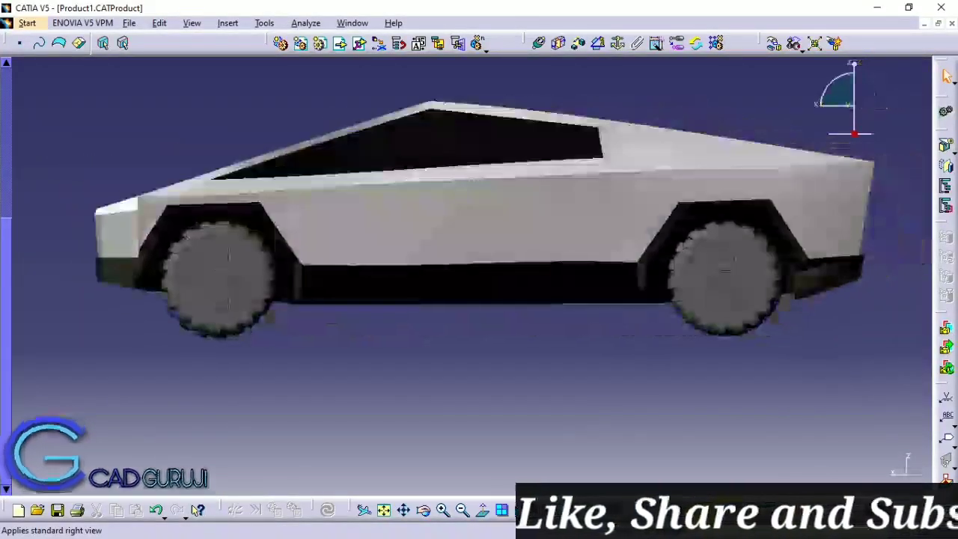
{"action": "left_click", "coordinate": [708, 510]}
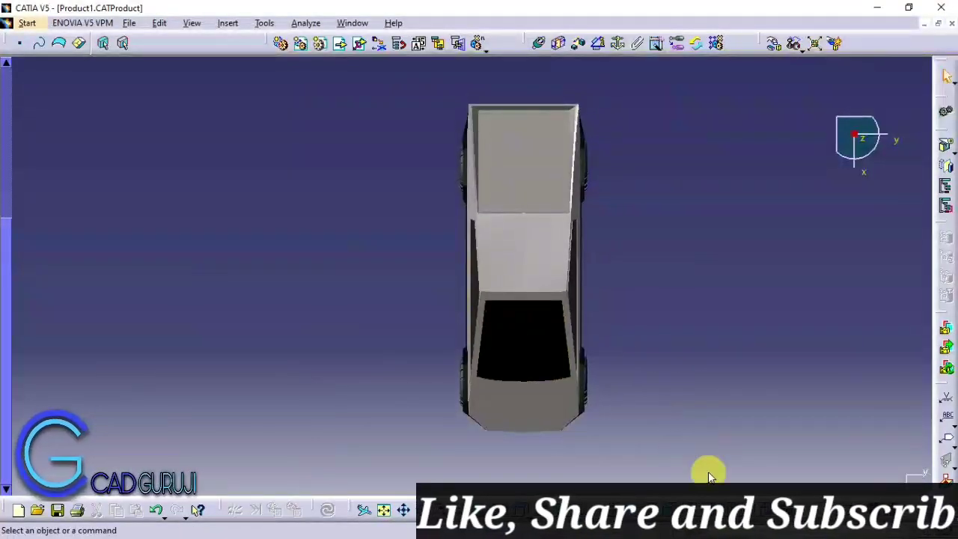
{"action": "left_click", "coordinate": [706, 474]}
{"action": "mouse_move", "coordinate": [516, 285]}
{"action": "middle_mouse_down"}
{"action": "mouse_move", "coordinate": [520, 269]}
{"action": "mouse_move", "coordinate": [671, 292]}
{"action": "mouse_move", "coordinate": [691, 216]}
{"action": "mouse_move", "coordinate": [588, 261]}
{"action": "mouse_move", "coordinate": [557, 352]}
{"action": "middle_mouse_up"}
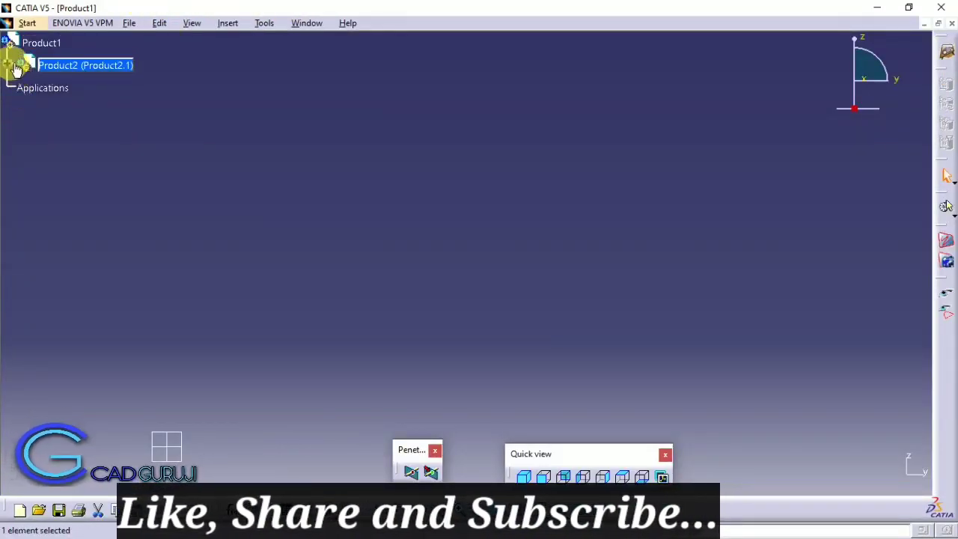
- Replace Product2 with a new empty Part2 and expand its planes and PartBody
{"action": "key", "text": "Delete"}
{"action": "left_click", "coordinate": [228, 23]}
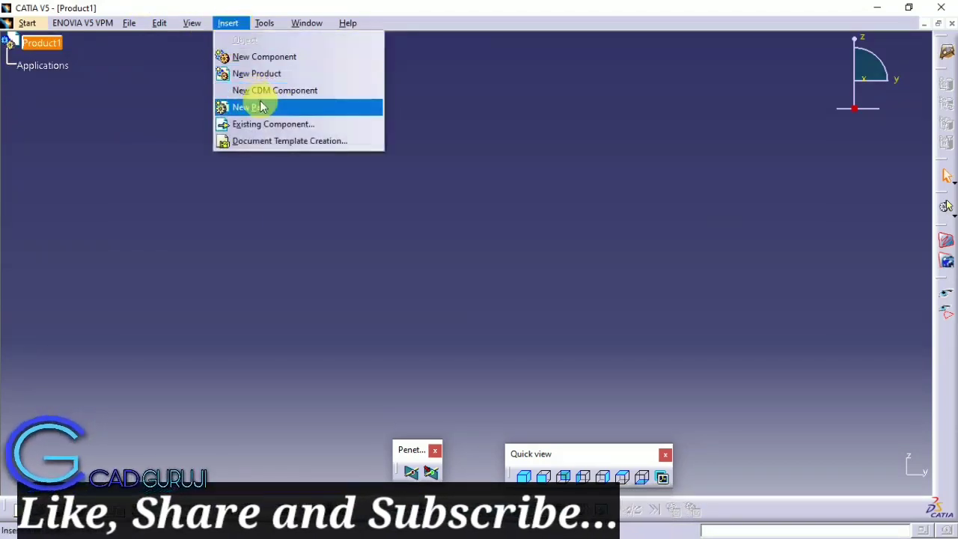
{"action": "left_click", "coordinate": [255, 108]}
{"action": "left_click", "coordinate": [8, 65]}
{"action": "left_click", "coordinate": [25, 88]}
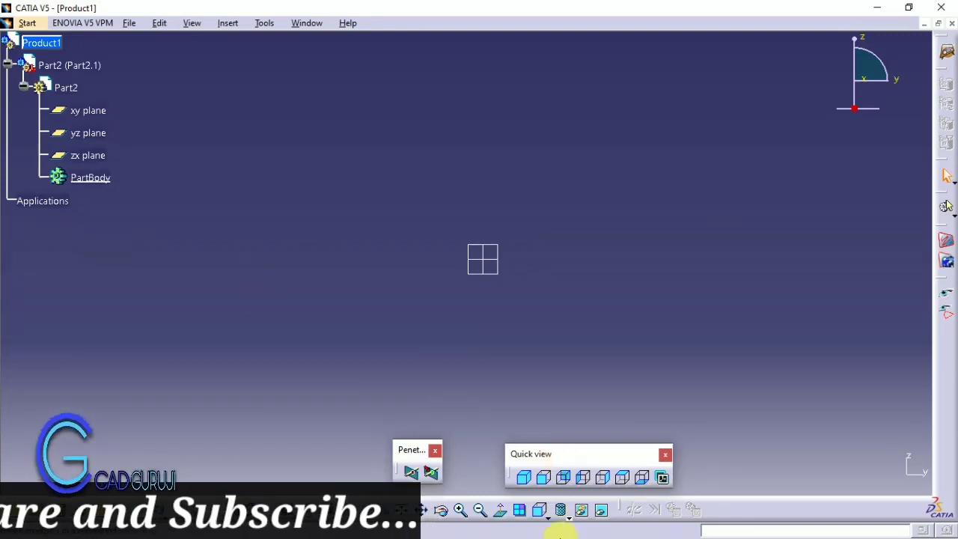
- Load front.jpg as a reference image centred on the origin with its dimension set to 237
{"action": "left_click", "coordinate": [944, 259]}
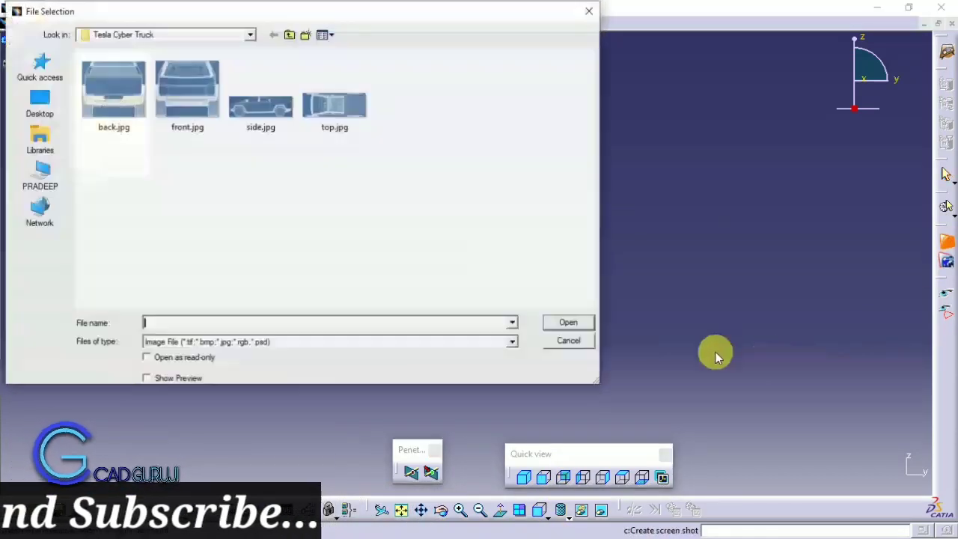
{"action": "left_click", "coordinate": [188, 89]}
{"action": "left_click", "coordinate": [563, 320]}
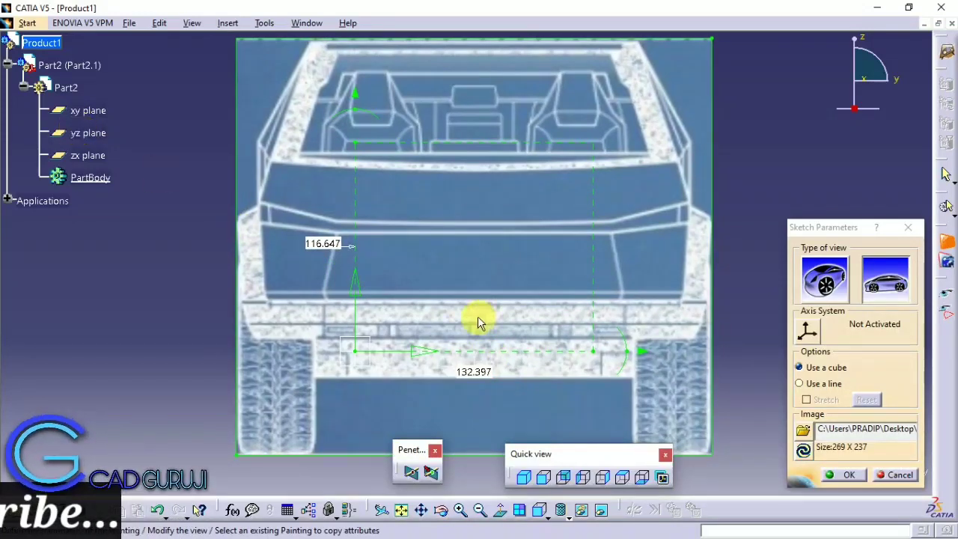
{"action": "mouse_move", "coordinate": [360, 358]}
{"action": "left_mouse_down"}
{"action": "mouse_move", "coordinate": [471, 307]}
{"action": "mouse_move", "coordinate": [478, 253]}
{"action": "left_mouse_up"}
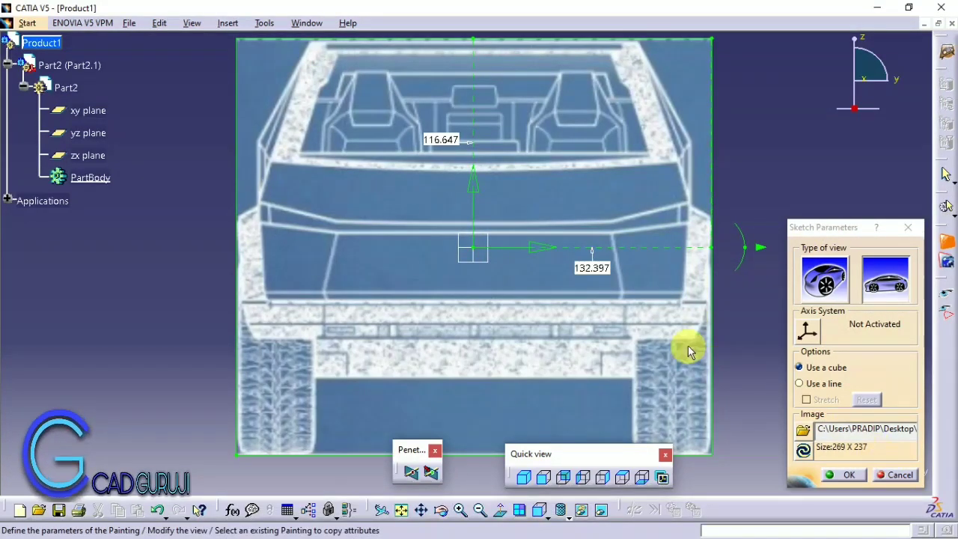
{"action": "double_click", "coordinate": [585, 269]}
{"action": "type", "text": "237"}
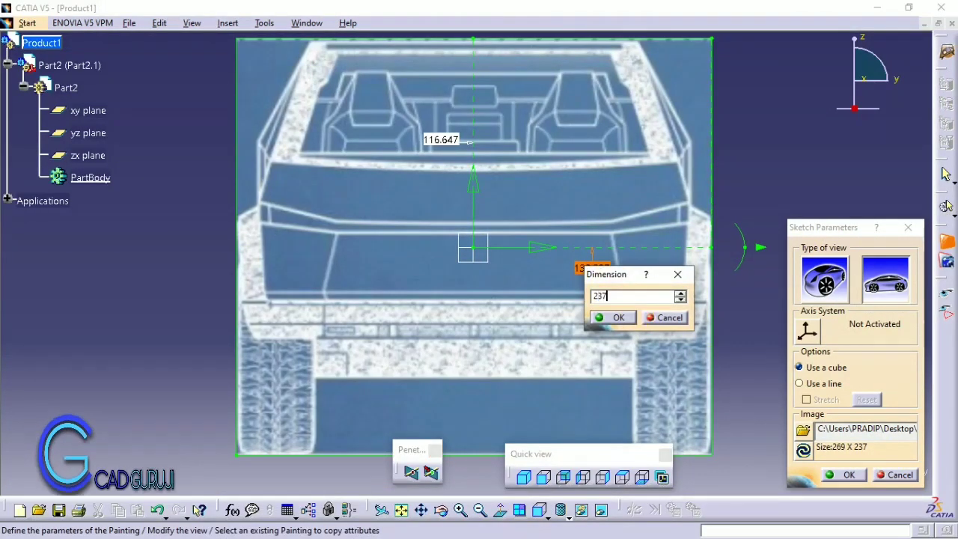
{"action": "left_click", "coordinate": [628, 316]}
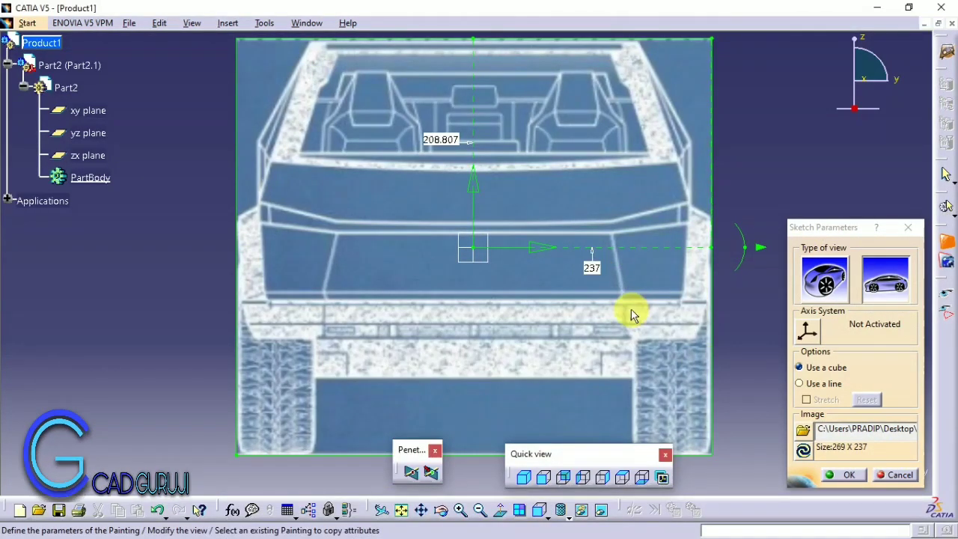
{"action": "left_click", "coordinate": [849, 482]}
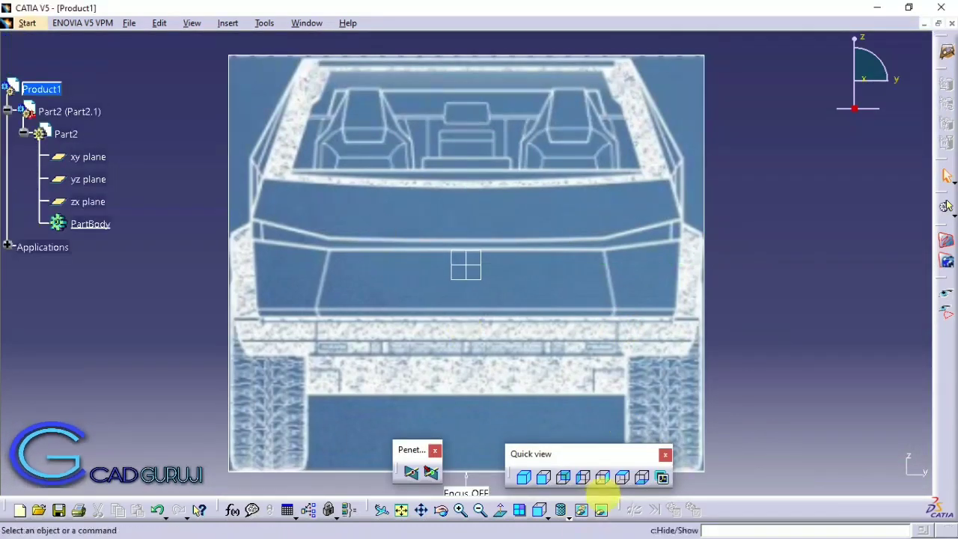
{"action": "left_click", "coordinate": [601, 476]}
- Load side.jpg with length -729 and its origin aligned to the front bumper
{"action": "left_click", "coordinate": [947, 239]}
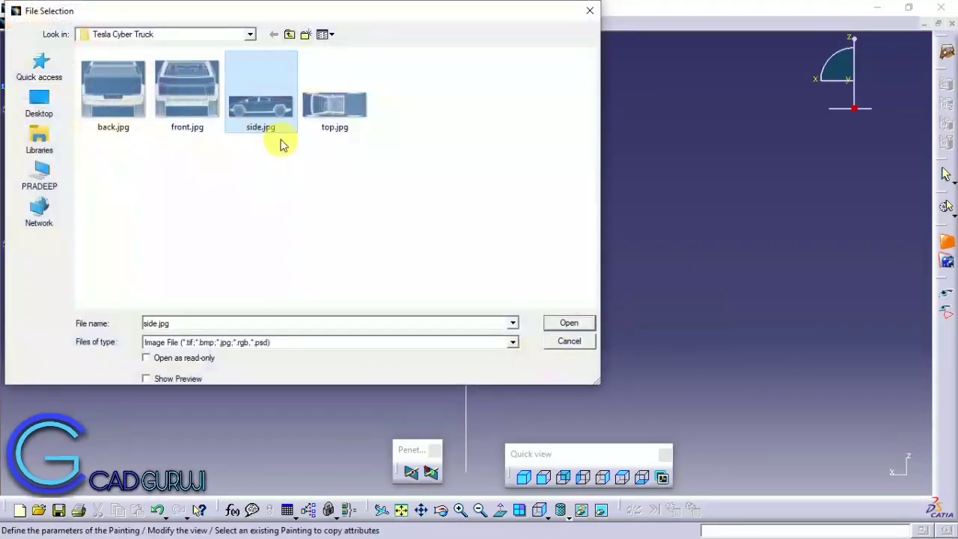
{"action": "double_click", "coordinate": [278, 143]}
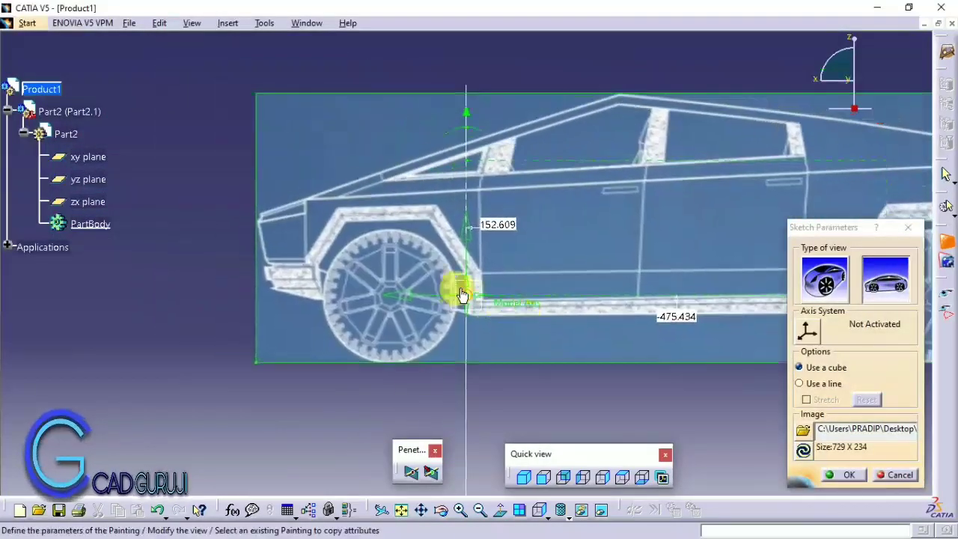
{"action": "left_click_drag", "start_coordinate": [264, 225], "coordinate": [260, 165]}
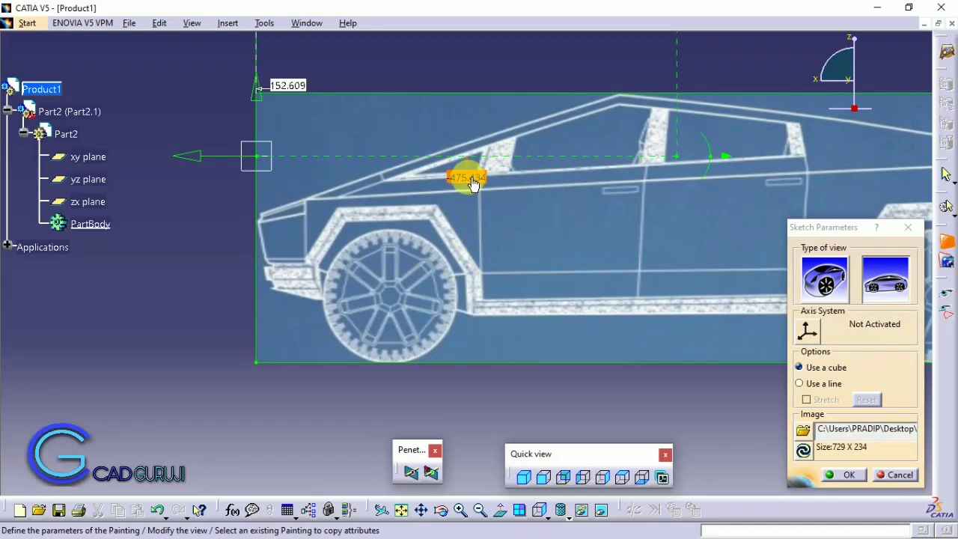
{"action": "double_click", "coordinate": [466, 177]}
{"action": "type", "text": "-729"}
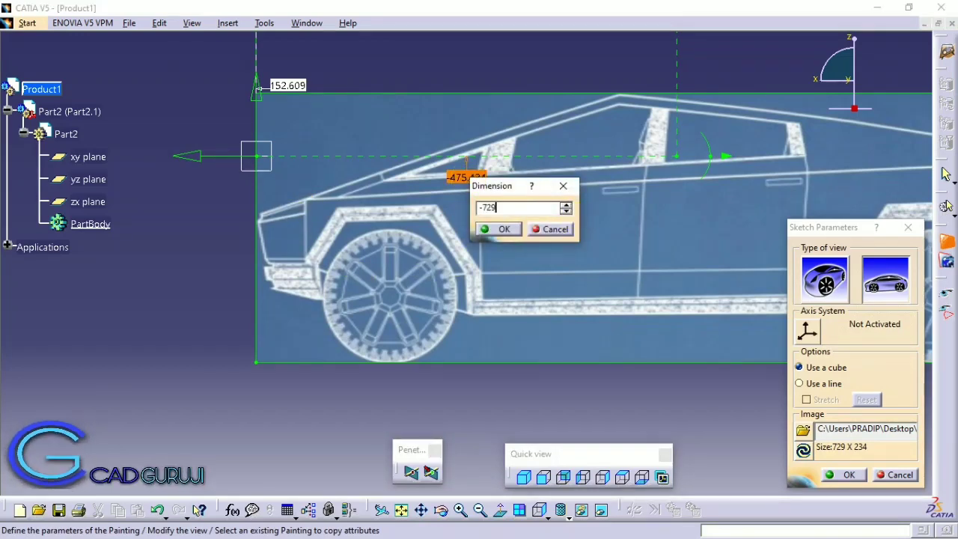
{"action": "key", "text": "Return"}
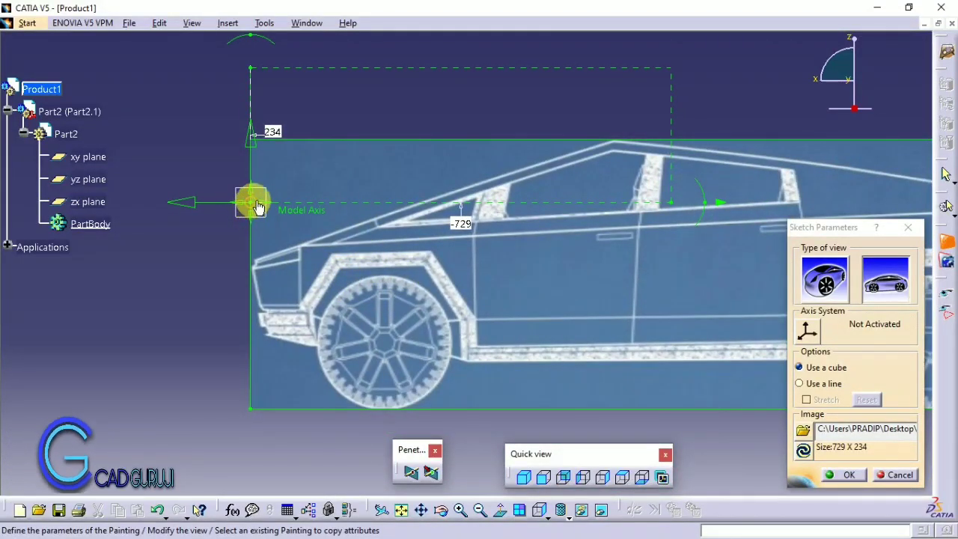
{"action": "left_click_drag", "start_coordinate": [255, 224], "coordinate": [255, 289]}
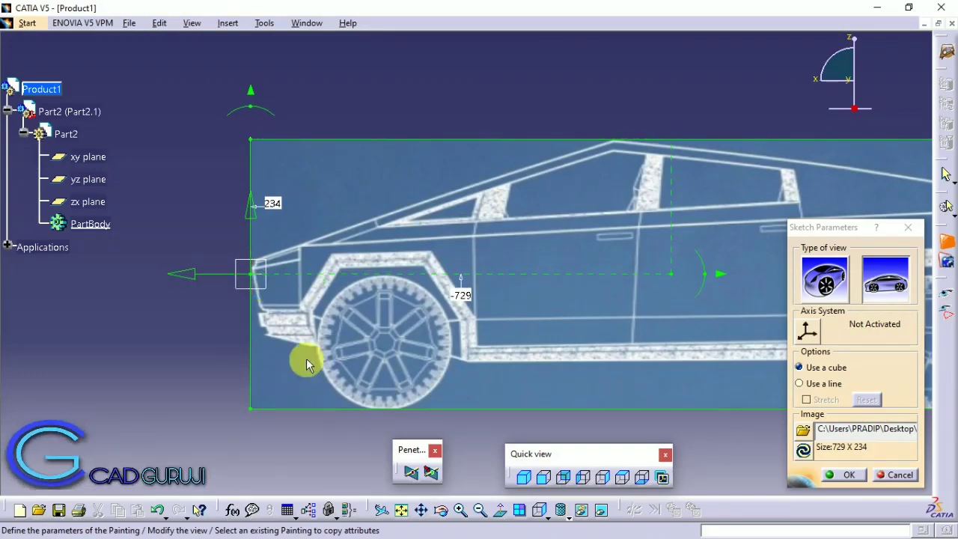
{"action": "left_click", "coordinate": [832, 474]}
{"action": "mouse_move", "coordinate": [306, 259]}
{"action": "middle_mouse_down"}
{"action": "mouse_move", "coordinate": [558, 335]}
{"action": "mouse_move", "coordinate": [629, 303]}
{"action": "middle_mouse_up"}
- From the left view, load back.jpg centred on the origin with width -270
{"action": "left_click", "coordinate": [582, 483]}
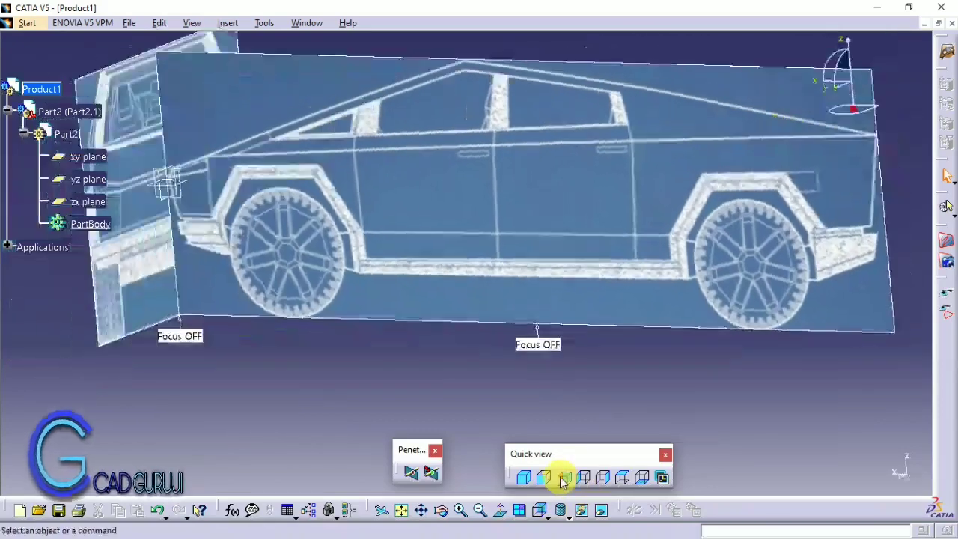
{"action": "left_click", "coordinate": [943, 246]}
{"action": "left_click", "coordinate": [142, 82]}
{"action": "left_click", "coordinate": [578, 324]}
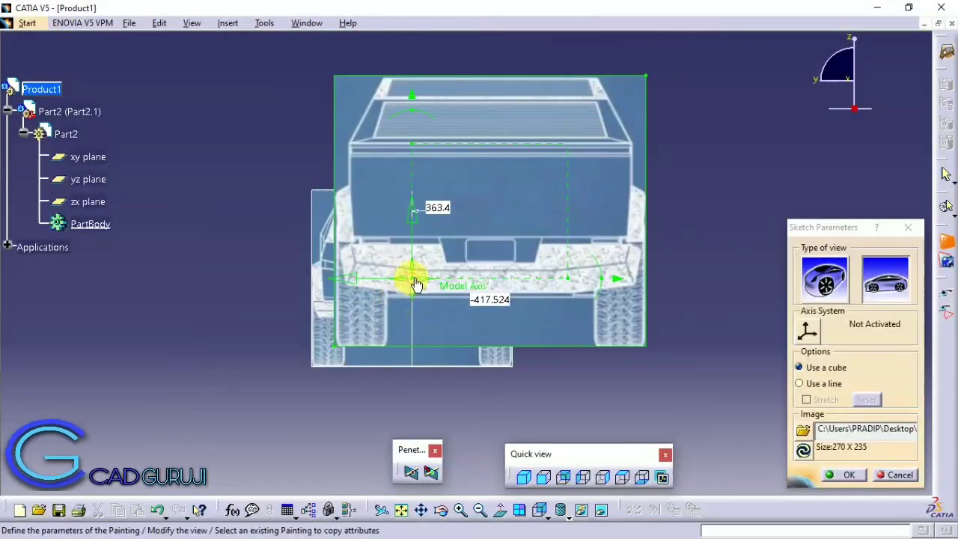
{"action": "left_click_drag", "start_coordinate": [416, 285], "coordinate": [488, 220]}
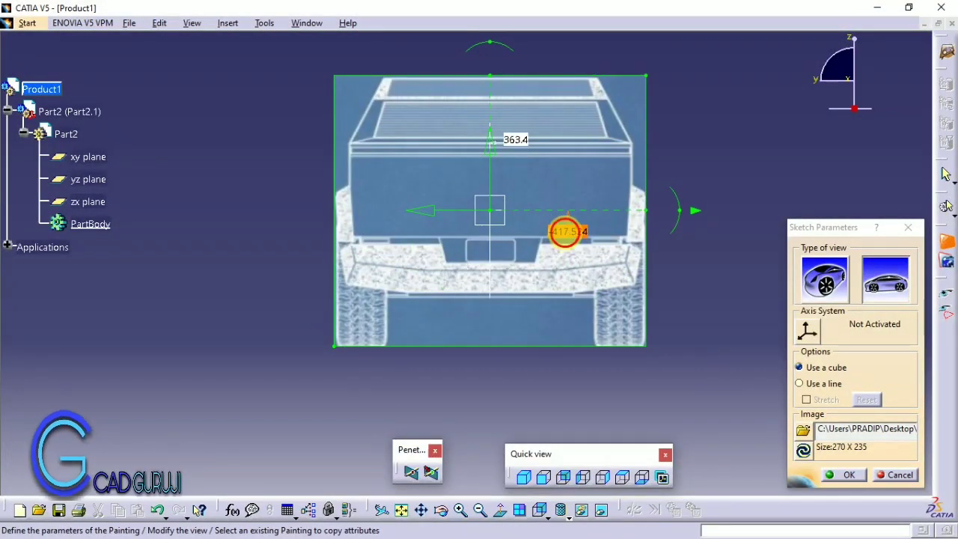
{"action": "double_click", "coordinate": [565, 232]}
{"action": "type", "text": "270"}
{"action": "key", "text": "Return"}
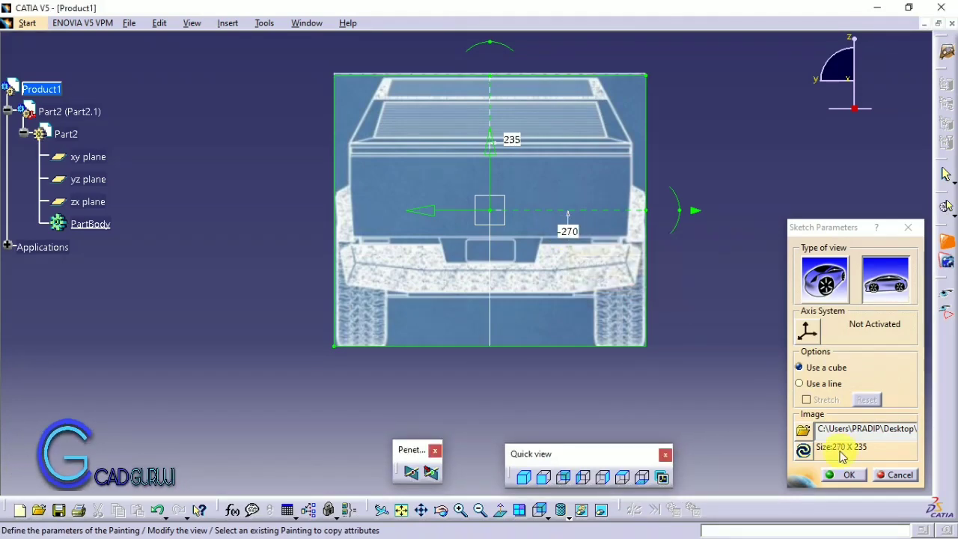
{"action": "left_click", "coordinate": [848, 474]}
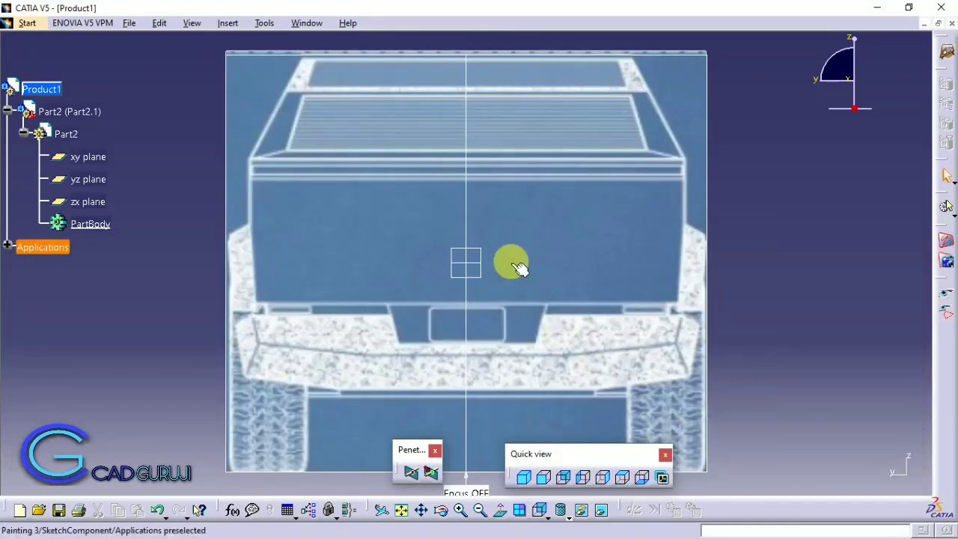
- Slide the back image plane to a new position along the truck's length
{"action": "mouse_move", "coordinate": [509, 262]}
{"action": "middle_mouse_down"}
{"action": "mouse_move", "coordinate": [557, 322]}
{"action": "mouse_move", "coordinate": [513, 281]}
{"action": "mouse_move", "coordinate": [635, 277]}
{"action": "mouse_move", "coordinate": [427, 352]}
{"action": "middle_mouse_up"}
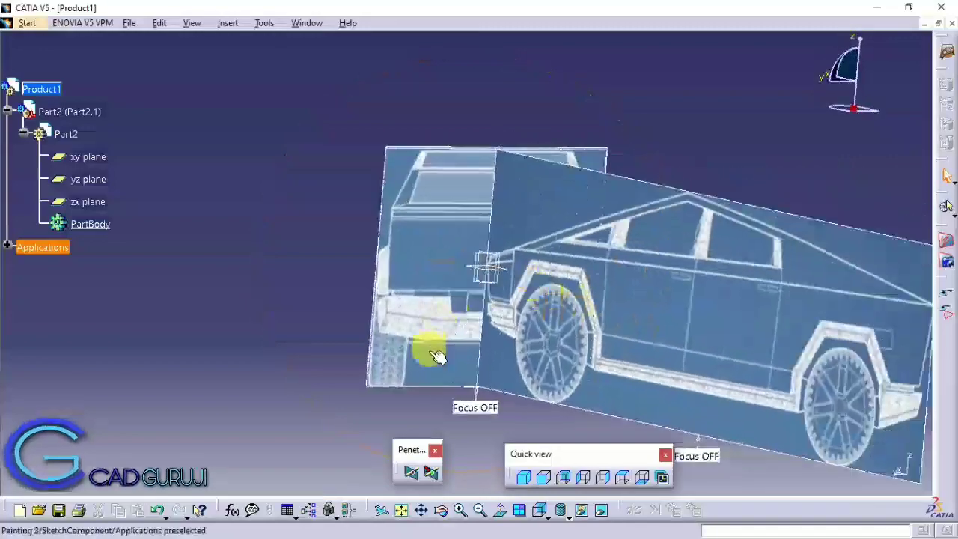
{"action": "double_click", "coordinate": [427, 352]}
{"action": "left_click", "coordinate": [907, 227]}
{"action": "mouse_move", "coordinate": [907, 228]}
{"action": "middle_mouse_down"}
{"action": "mouse_move", "coordinate": [759, 220]}
{"action": "mouse_move", "coordinate": [475, 320]}
{"action": "mouse_move", "coordinate": [420, 404]}
{"action": "mouse_move", "coordinate": [402, 412]}
{"action": "mouse_move", "coordinate": [577, 427]}
{"action": "mouse_move", "coordinate": [376, 224]}
{"action": "mouse_move", "coordinate": [504, 330]}
{"action": "middle_mouse_up"}
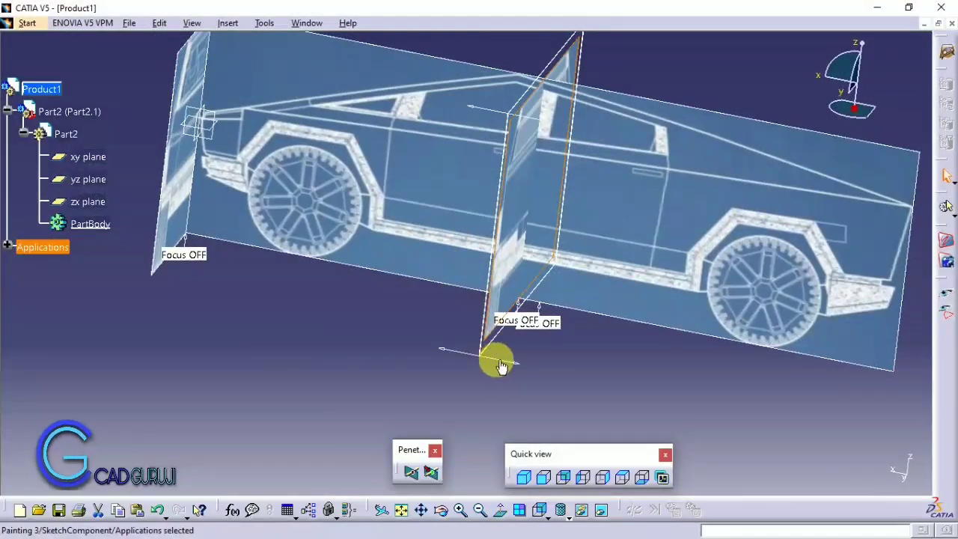
{"action": "mouse_move", "coordinate": [501, 366]}
{"action": "middle_mouse_down"}
{"action": "mouse_move", "coordinate": [471, 289]}
{"action": "mouse_move", "coordinate": [523, 331]}
{"action": "mouse_move", "coordinate": [508, 370]}
{"action": "middle_mouse_up"}
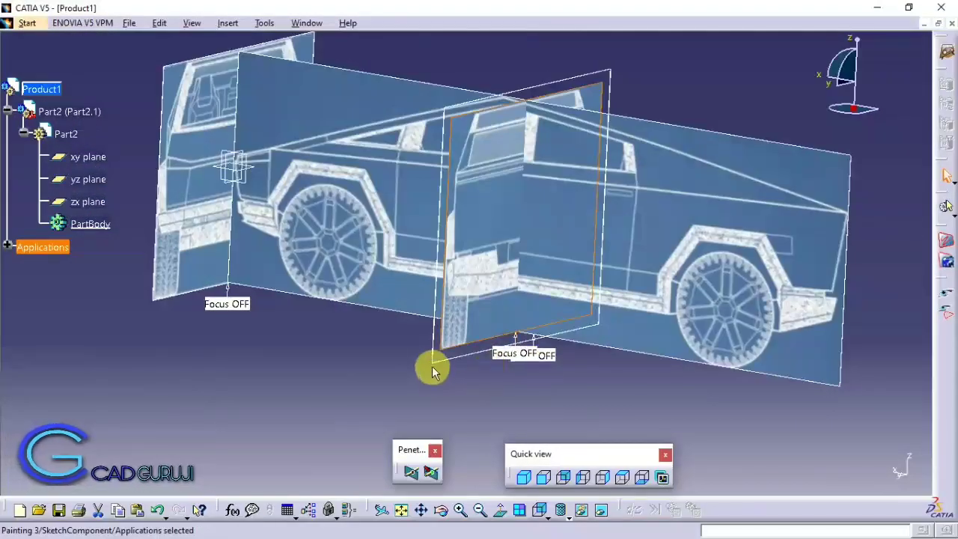
{"action": "left_click_drag", "start_coordinate": [420, 362], "coordinate": [403, 358]}
{"action": "mouse_move", "coordinate": [397, 353]}
{"action": "middle_mouse_down"}
{"action": "mouse_move", "coordinate": [650, 271]}
{"action": "mouse_move", "coordinate": [417, 214]}
{"action": "mouse_move", "coordinate": [487, 199]}
{"action": "mouse_move", "coordinate": [624, 207]}
{"action": "mouse_move", "coordinate": [690, 198]}
{"action": "middle_mouse_up"}
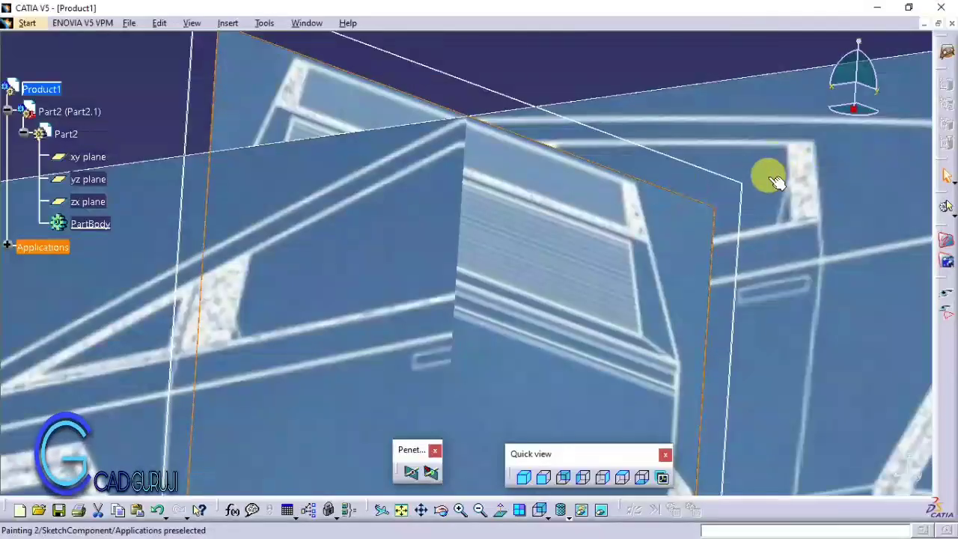
{"action": "mouse_move", "coordinate": [750, 193]}
{"action": "left_mouse_down"}
{"action": "mouse_move", "coordinate": [726, 187]}
{"action": "mouse_move", "coordinate": [748, 172]}
{"action": "mouse_move", "coordinate": [759, 176]}
{"action": "mouse_move", "coordinate": [749, 171]}
{"action": "left_mouse_up"}
- Slide the front image plane along the truck, ending in the top view
{"action": "middle_click_drag", "start_coordinate": [748, 171], "coordinate": [668, 247]}
{"action": "mouse_move", "coordinate": [177, 325]}
{"action": "left_mouse_down"}
{"action": "mouse_move", "coordinate": [214, 272]}
{"action": "mouse_move", "coordinate": [435, 278]}
{"action": "mouse_move", "coordinate": [414, 280]}
{"action": "left_mouse_up"}
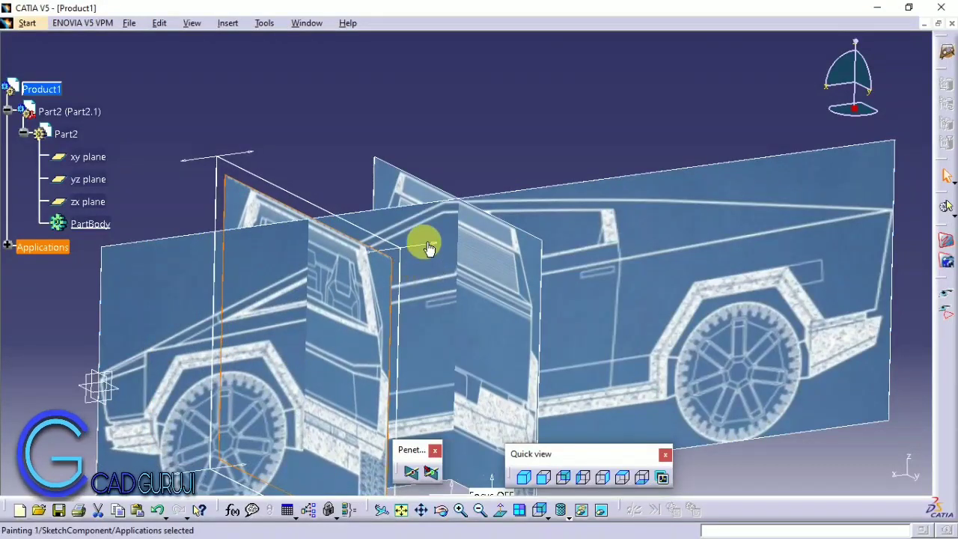
{"action": "mouse_move", "coordinate": [428, 246]}
{"action": "left_mouse_down"}
{"action": "mouse_move", "coordinate": [464, 220]}
{"action": "mouse_move", "coordinate": [361, 276]}
{"action": "left_mouse_up"}
{"action": "middle_click_drag", "start_coordinate": [312, 201], "coordinate": [519, 336]}
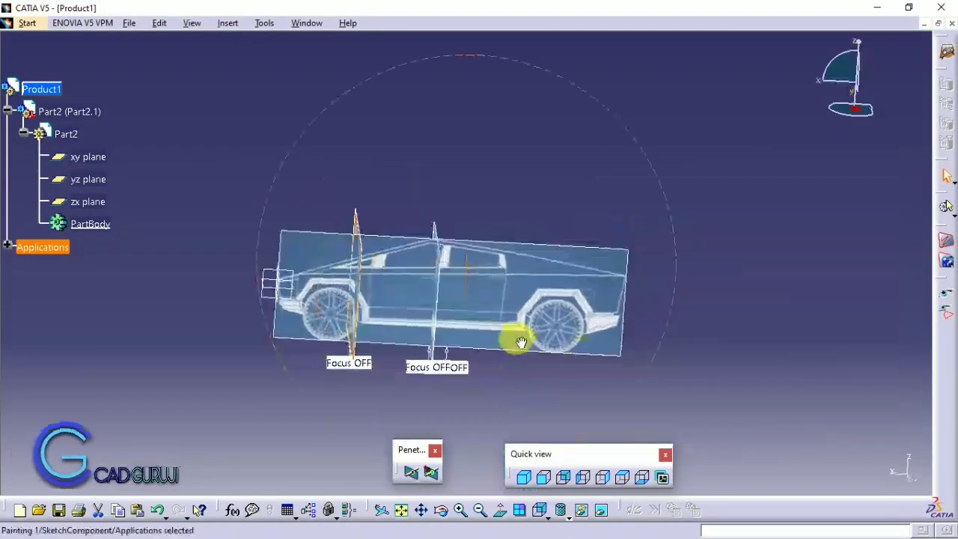
{"action": "left_click", "coordinate": [622, 477]}
- Load top.jpg as a reference image, rotate its axis 90 degrees and shift its origin
{"action": "middle_click_drag", "start_coordinate": [489, 208], "coordinate": [271, 249]}
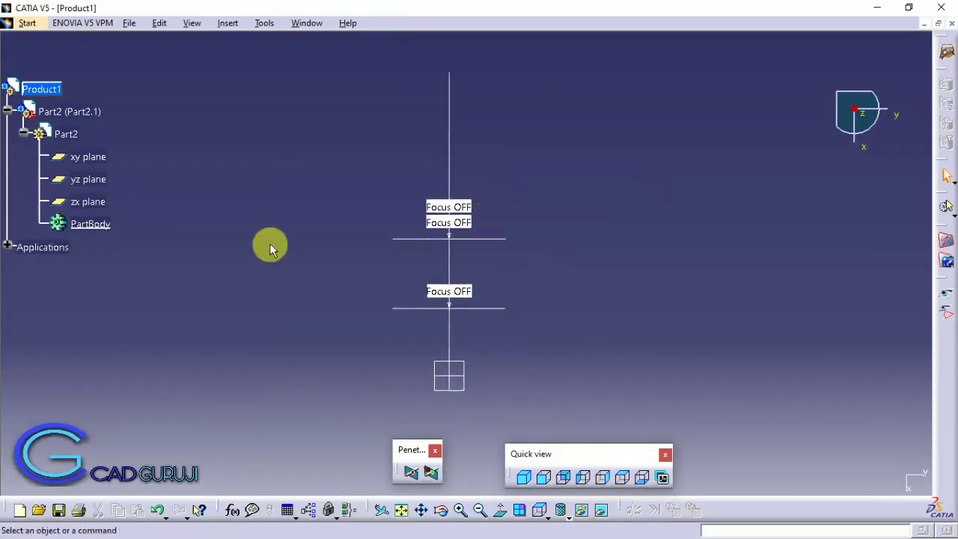
{"action": "left_click", "coordinate": [944, 243]}
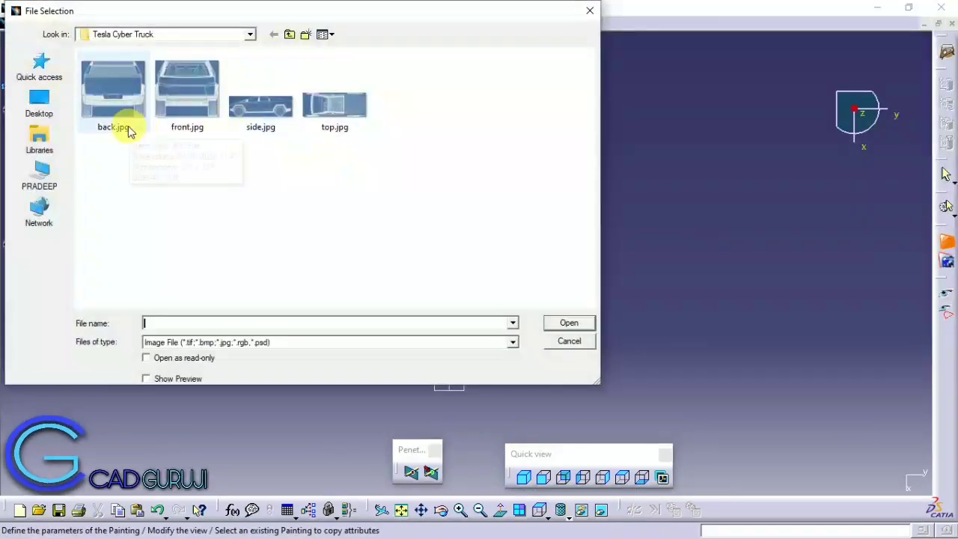
{"action": "left_click", "coordinate": [333, 106]}
{"action": "left_click", "coordinate": [581, 324]}
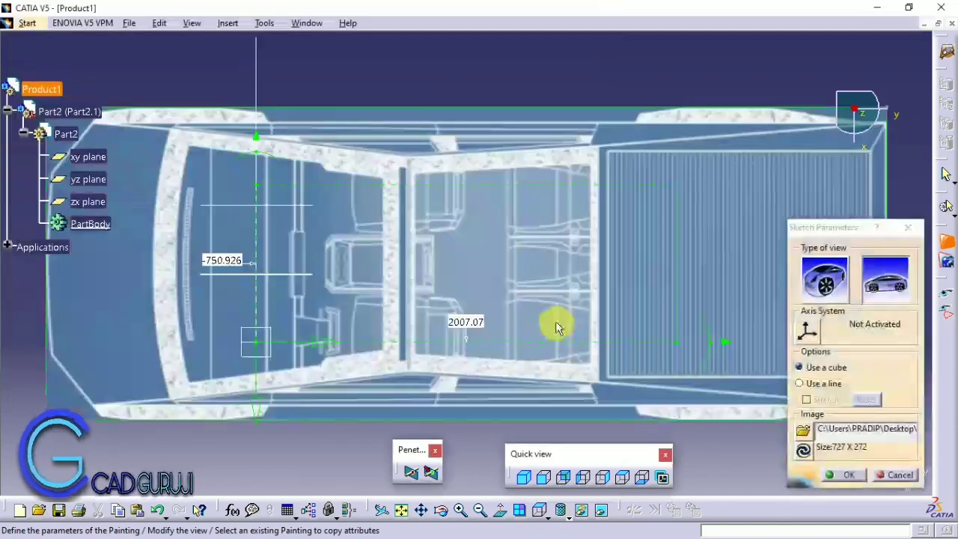
{"action": "middle_click_drag", "start_coordinate": [555, 326], "coordinate": [489, 367], "text": "ctrl"}
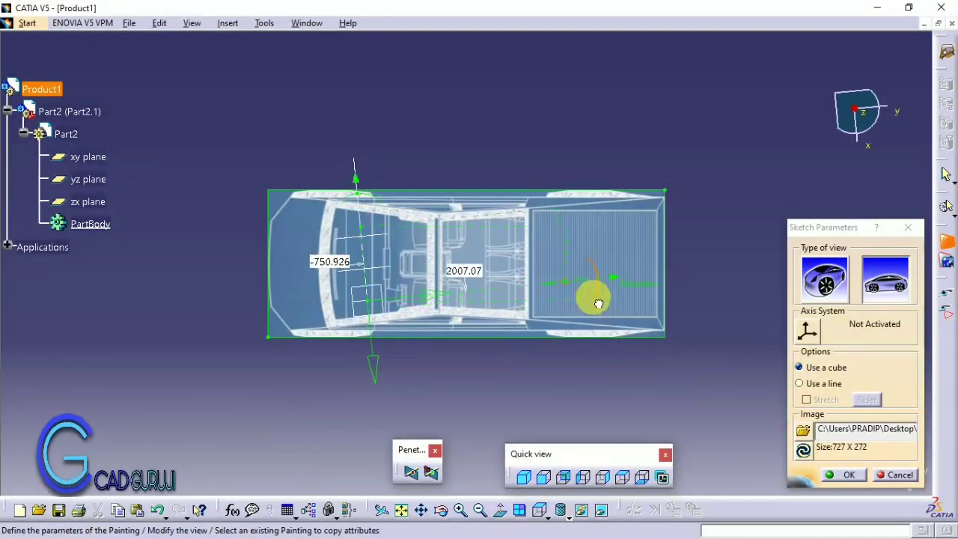
{"action": "left_click_drag", "start_coordinate": [594, 300], "coordinate": [404, 142]}
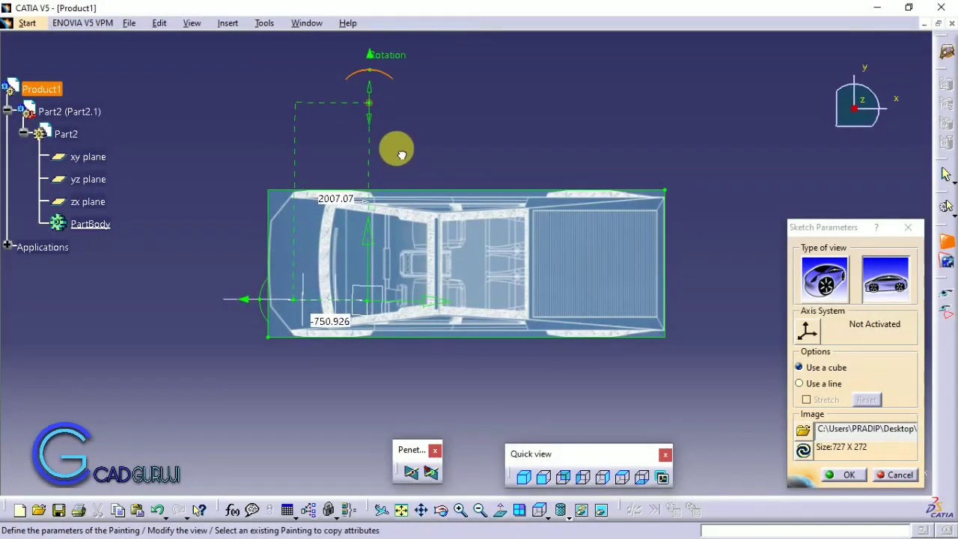
{"action": "mouse_move", "coordinate": [299, 331]}
{"action": "middle_mouse_down"}
{"action": "mouse_move", "coordinate": [396, 367]}
{"action": "mouse_move", "coordinate": [474, 280]}
{"action": "middle_mouse_up"}
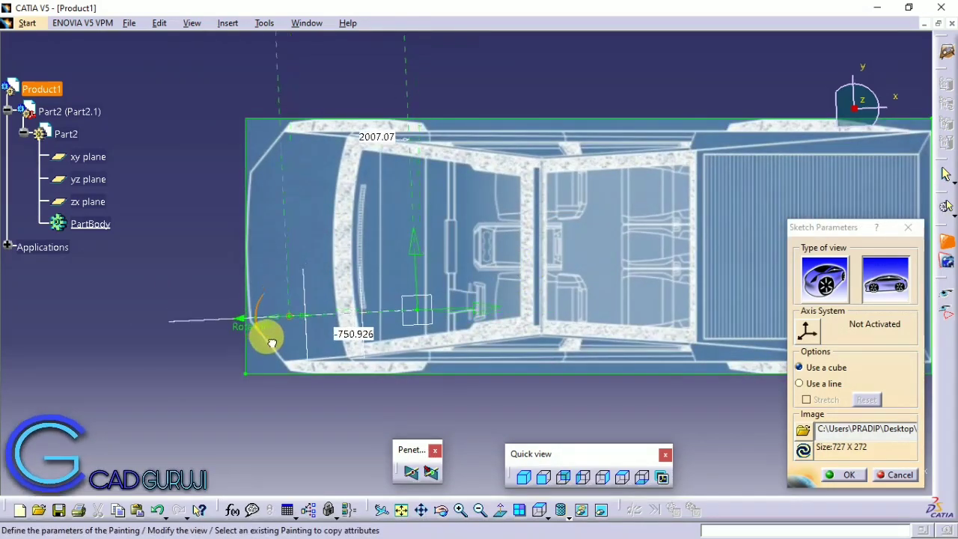
{"action": "left_click_drag", "start_coordinate": [422, 329], "coordinate": [428, 386]}
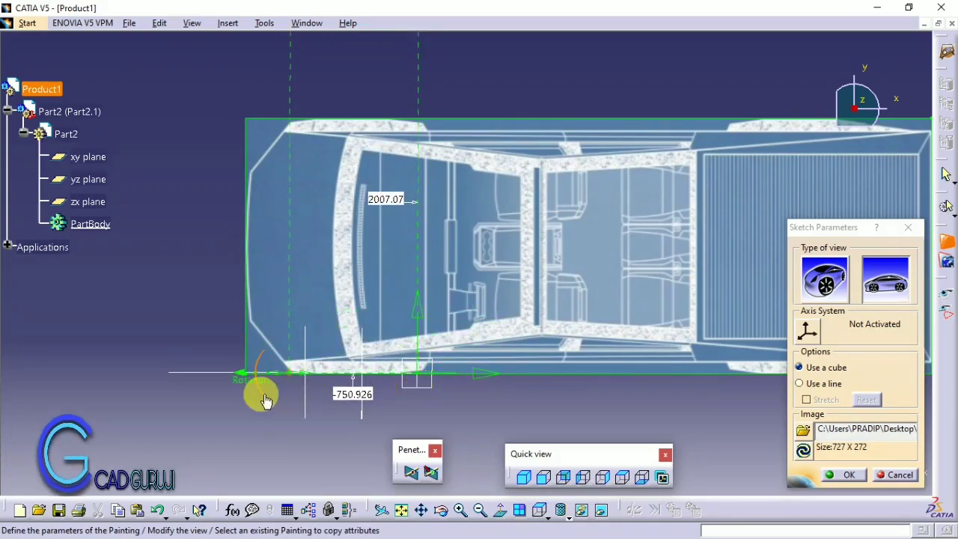
{"action": "left_click_drag", "start_coordinate": [265, 400], "coordinate": [269, 404]}
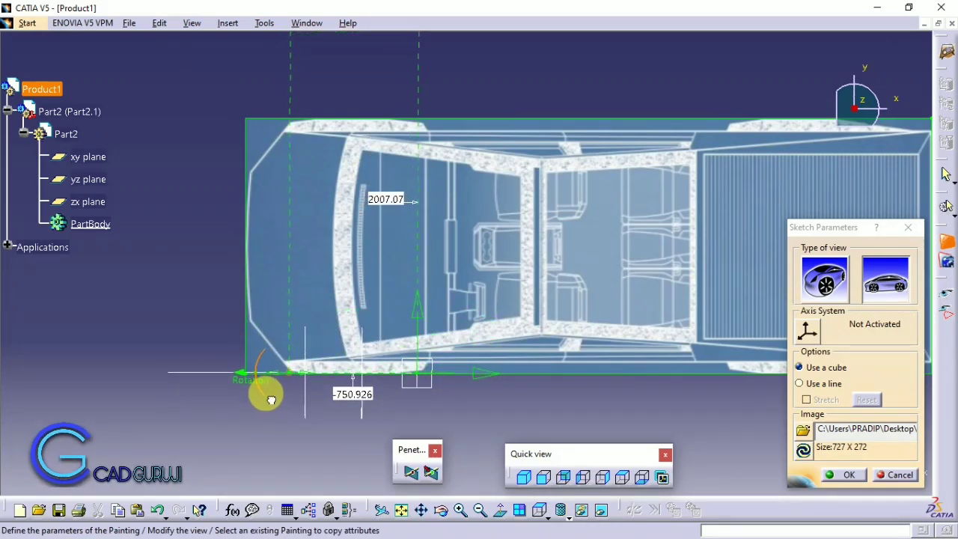
{"action": "middle_click_drag", "start_coordinate": [385, 267], "coordinate": [332, 300], "text": "ctrl"}
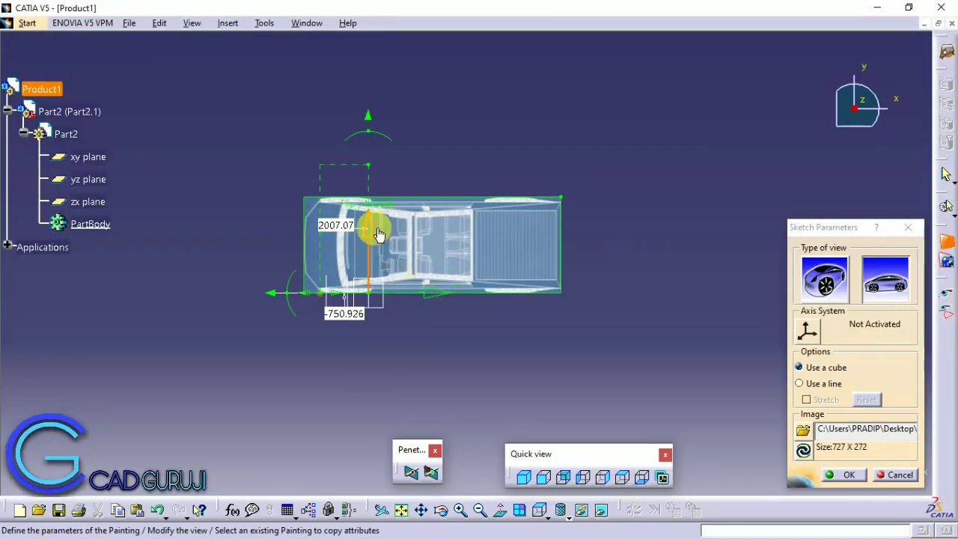
{"action": "mouse_move", "coordinate": [389, 296]}
{"action": "middle_mouse_down", "text": "ctrl"}
{"action": "mouse_move", "coordinate": [438, 262]}
{"action": "mouse_move", "coordinate": [352, 257]}
{"action": "mouse_move", "coordinate": [299, 326]}
{"action": "mouse_move", "coordinate": [337, 333]}
{"action": "middle_mouse_up", "text": "ctrl"}
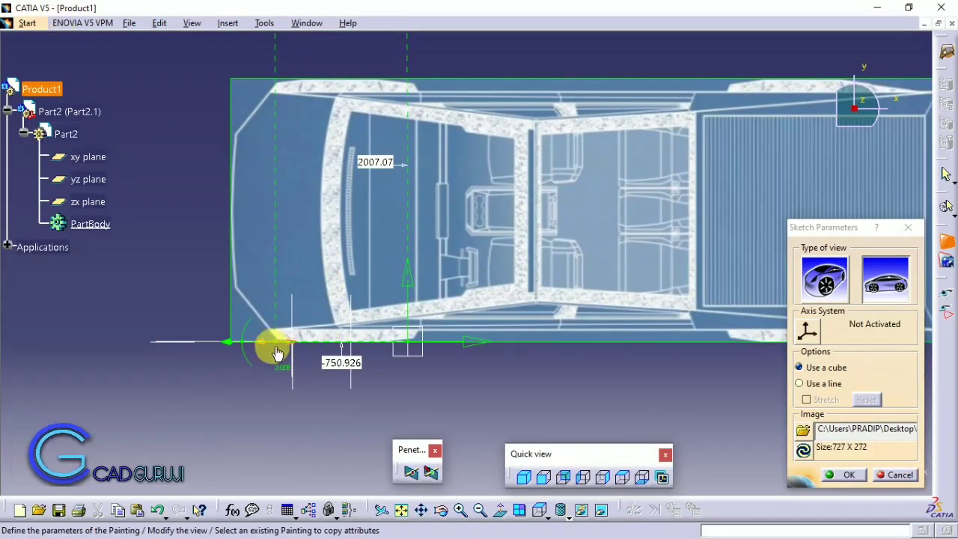
{"action": "mouse_move", "coordinate": [414, 348]}
{"action": "left_mouse_down"}
{"action": "mouse_move", "coordinate": [342, 353]}
{"action": "mouse_move", "coordinate": [508, 347]}
{"action": "mouse_move", "coordinate": [488, 342]}
{"action": "left_mouse_up"}
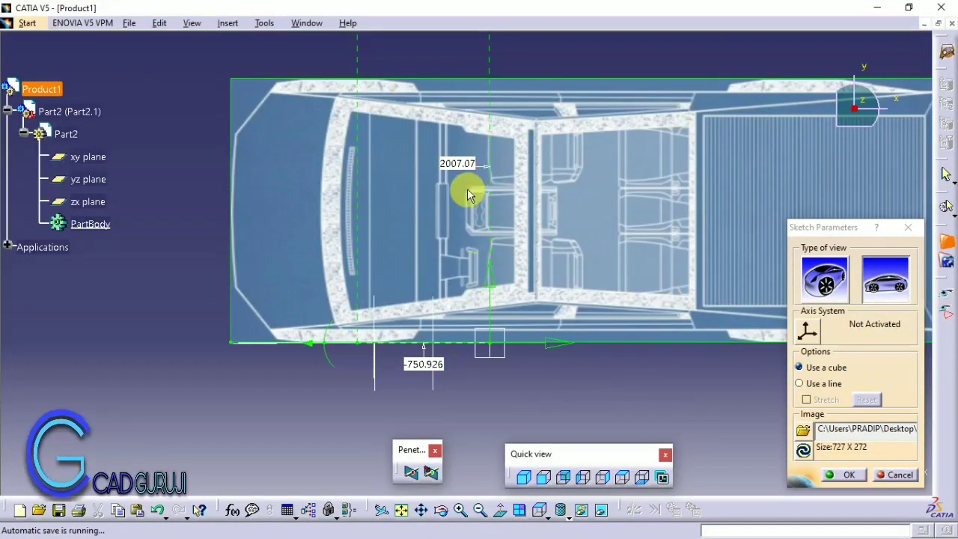
- Edit the -750.926 dimension to size the image 727 by 272, align its origin, and accept
{"action": "double_click", "coordinate": [415, 363]}
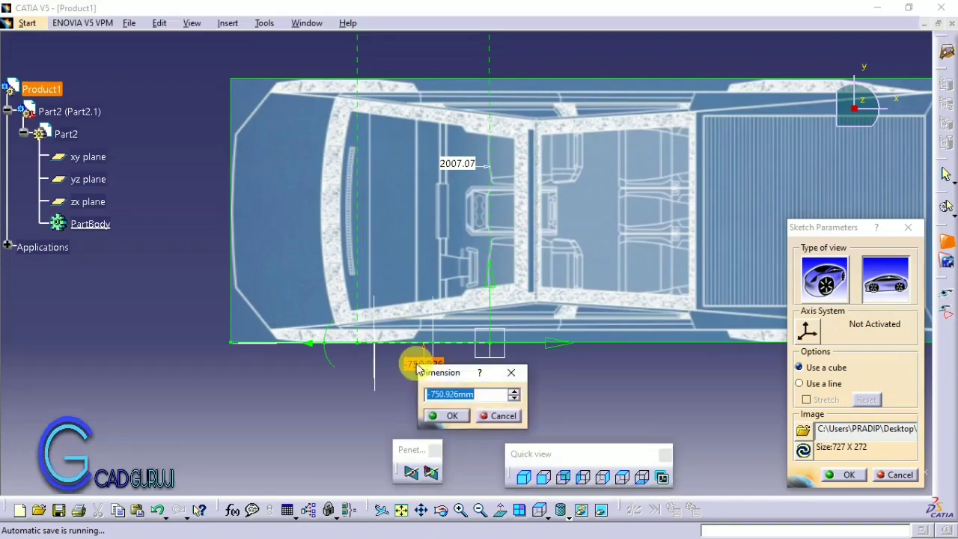
{"action": "type", "text": "27"}
{"action": "key", "text": "Return"}
{"action": "middle_click_drag", "start_coordinate": [359, 272], "coordinate": [556, 328]}
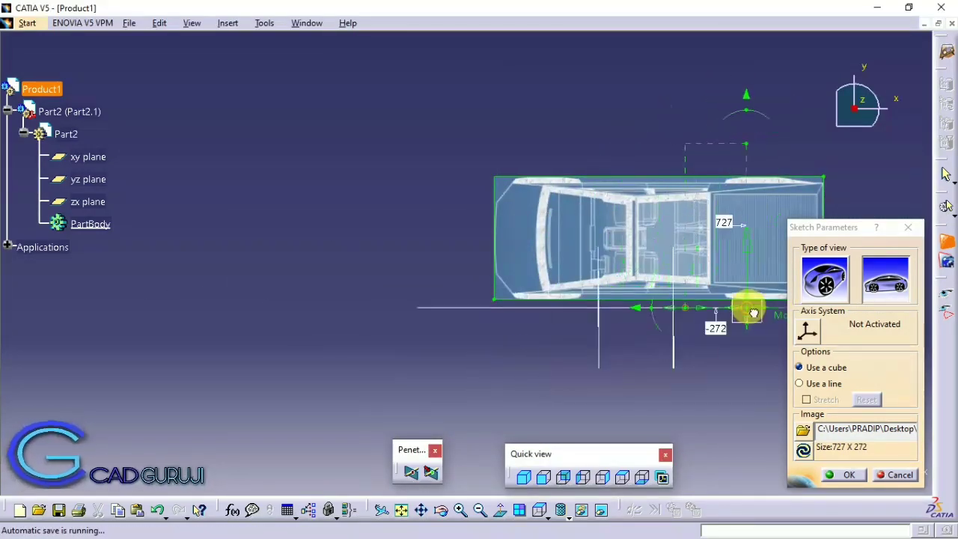
{"action": "left_click_drag", "start_coordinate": [744, 309], "coordinate": [501, 398]}
{"action": "mouse_move", "coordinate": [586, 344]}
{"action": "left_mouse_down"}
{"action": "mouse_move", "coordinate": [660, 338]}
{"action": "mouse_move", "coordinate": [663, 288]}
{"action": "left_mouse_up"}
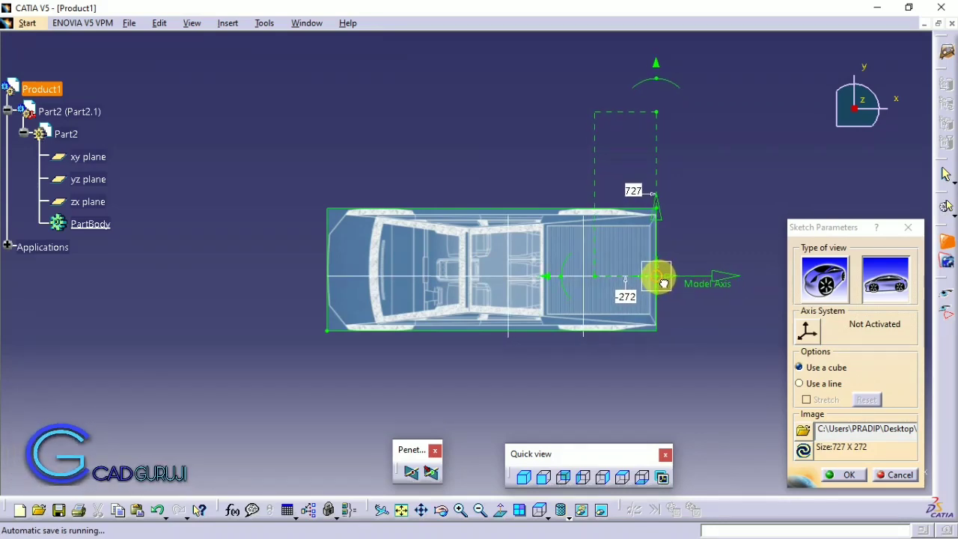
{"action": "mouse_move", "coordinate": [558, 369]}
{"action": "middle_mouse_down"}
{"action": "mouse_move", "coordinate": [603, 279]}
{"action": "mouse_move", "coordinate": [651, 305]}
{"action": "middle_mouse_up"}
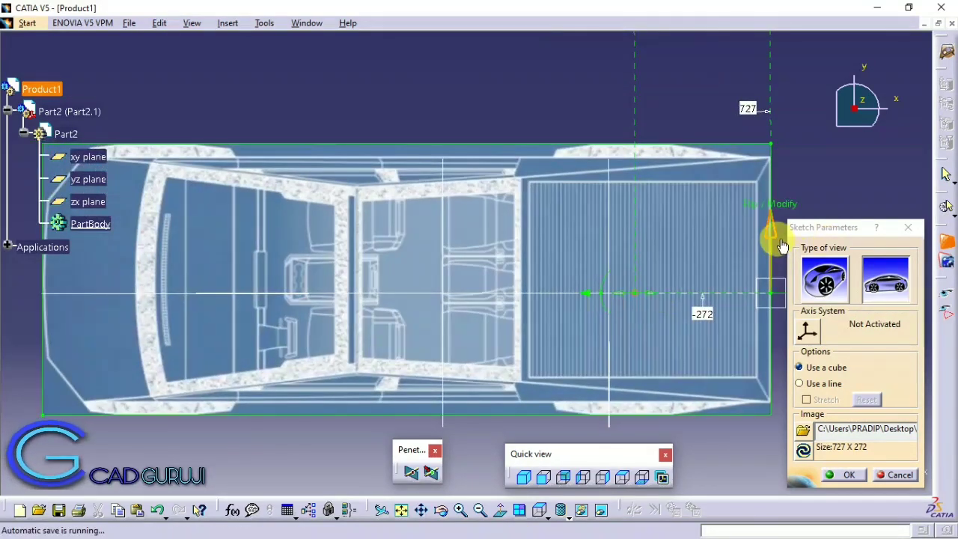
{"action": "left_click_drag", "start_coordinate": [776, 285], "coordinate": [775, 279]}
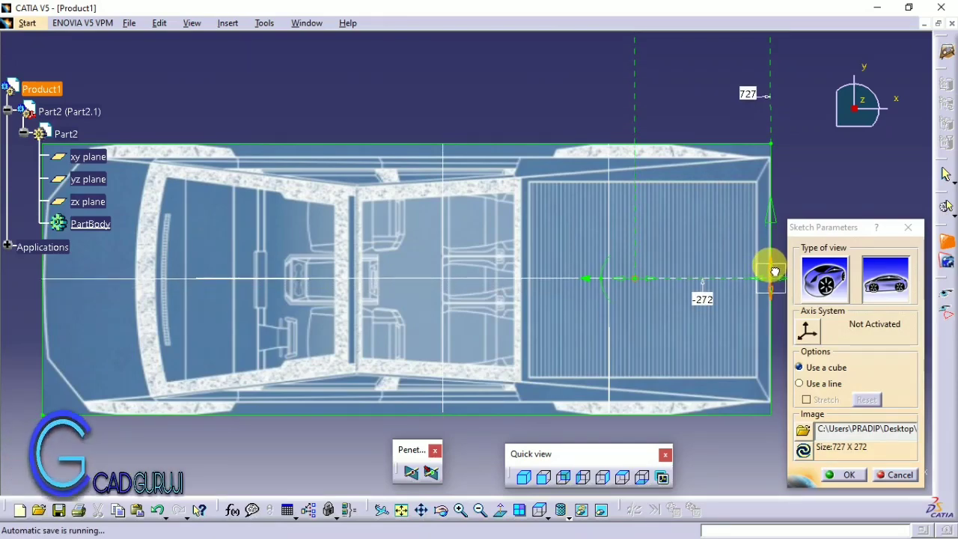
{"action": "middle_click_drag", "start_coordinate": [591, 184], "coordinate": [744, 209]}
{"action": "left_click", "coordinate": [844, 475]}
{"action": "mouse_move", "coordinate": [686, 453]}
{"action": "middle_mouse_down"}
{"action": "mouse_move", "coordinate": [571, 279]}
{"action": "mouse_move", "coordinate": [467, 285]}
{"action": "mouse_move", "coordinate": [481, 284]}
{"action": "middle_mouse_up"}
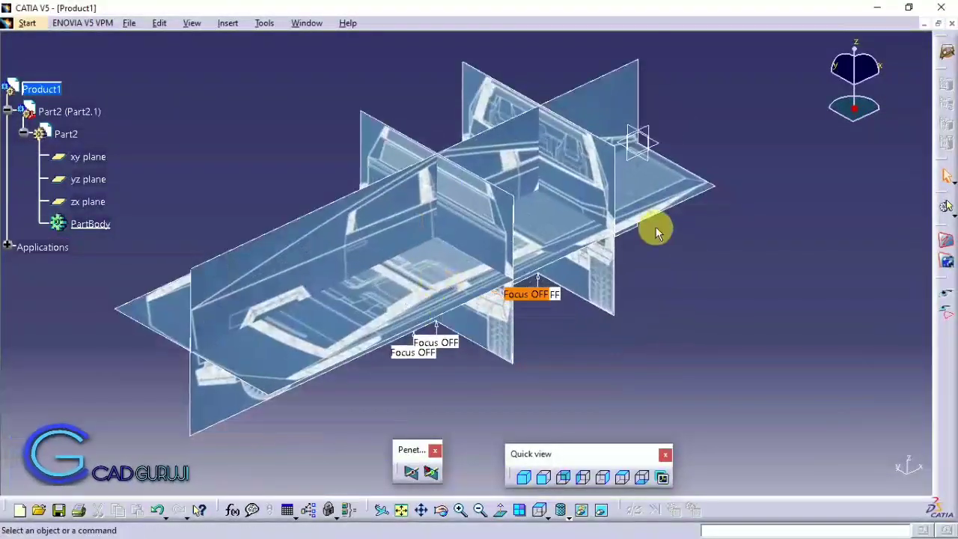
- Rotate the top image 180 degrees and move its origin to the truck's front end
{"action": "mouse_move", "coordinate": [748, 161]}
{"action": "middle_mouse_down"}
{"action": "mouse_move", "coordinate": [744, 133]}
{"action": "mouse_move", "coordinate": [773, 327]}
{"action": "mouse_move", "coordinate": [778, 297]}
{"action": "mouse_move", "coordinate": [763, 292]}
{"action": "mouse_move", "coordinate": [744, 192]}
{"action": "mouse_move", "coordinate": [816, 269]}
{"action": "middle_mouse_up"}
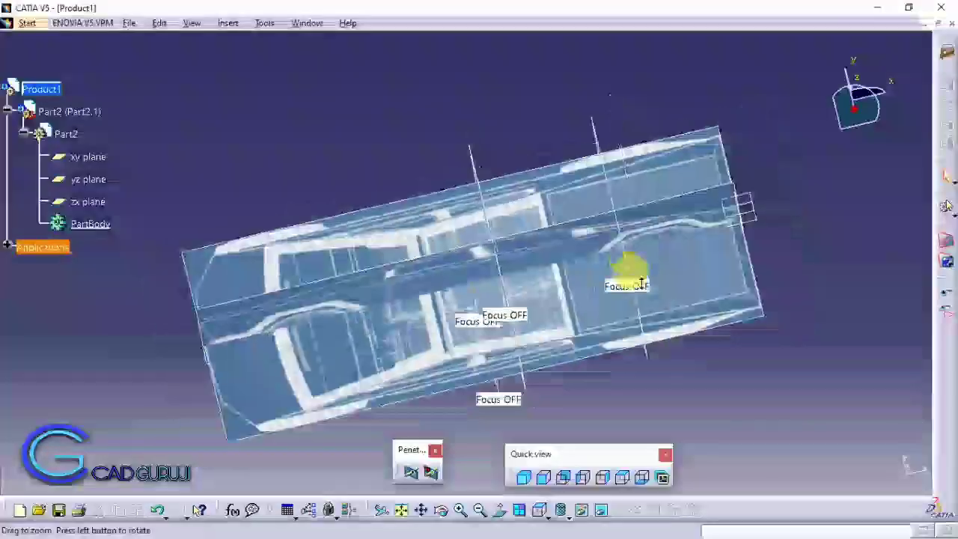
{"action": "mouse_move", "coordinate": [629, 265]}
{"action": "middle_mouse_down"}
{"action": "mouse_move", "coordinate": [479, 150]}
{"action": "mouse_move", "coordinate": [530, 216]}
{"action": "middle_mouse_up"}
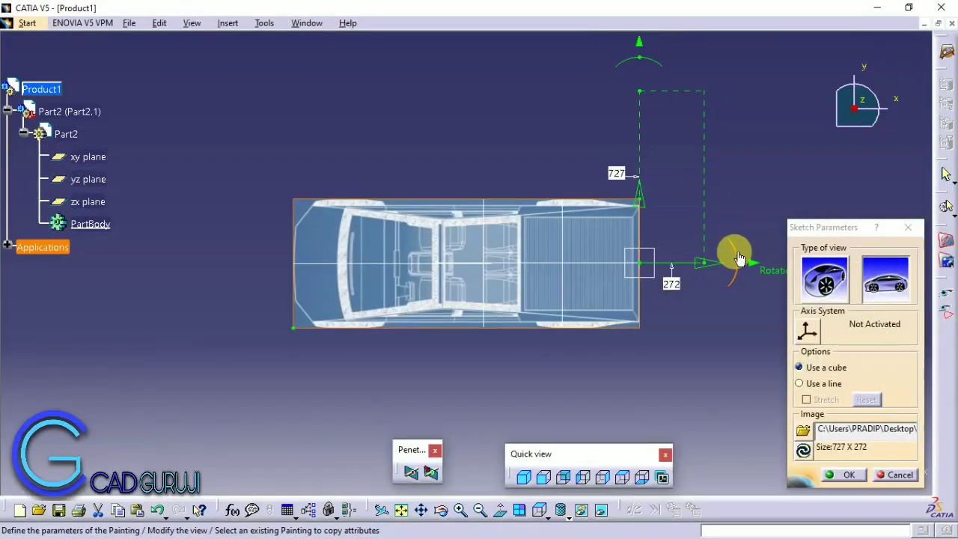
{"action": "mouse_move", "coordinate": [739, 258]}
{"action": "left_mouse_down"}
{"action": "mouse_move", "coordinate": [716, 221]}
{"action": "mouse_move", "coordinate": [594, 211]}
{"action": "mouse_move", "coordinate": [579, 257]}
{"action": "left_mouse_up"}
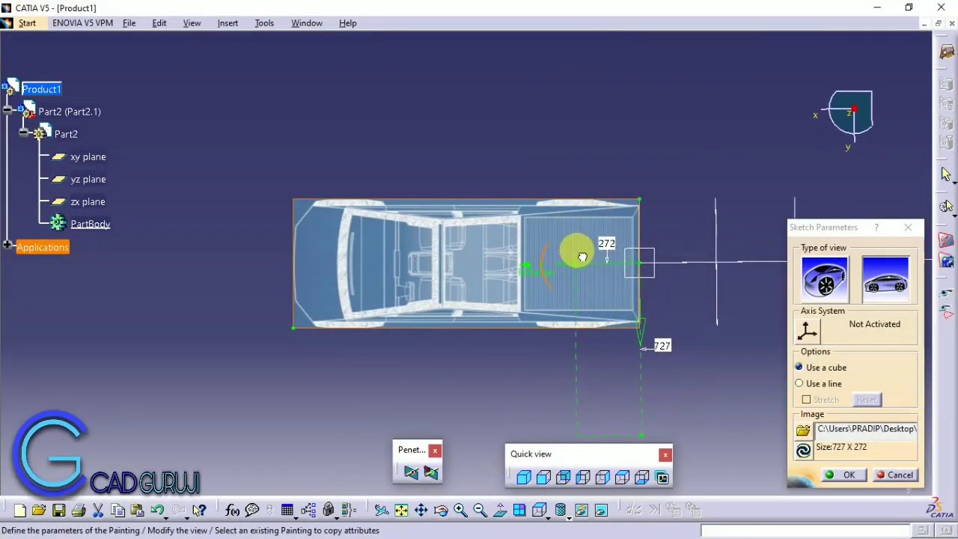
{"action": "mouse_move", "coordinate": [582, 257]}
{"action": "middle_mouse_down"}
{"action": "mouse_move", "coordinate": [556, 203]}
{"action": "mouse_move", "coordinate": [624, 197]}
{"action": "mouse_move", "coordinate": [242, 238]}
{"action": "middle_mouse_up"}
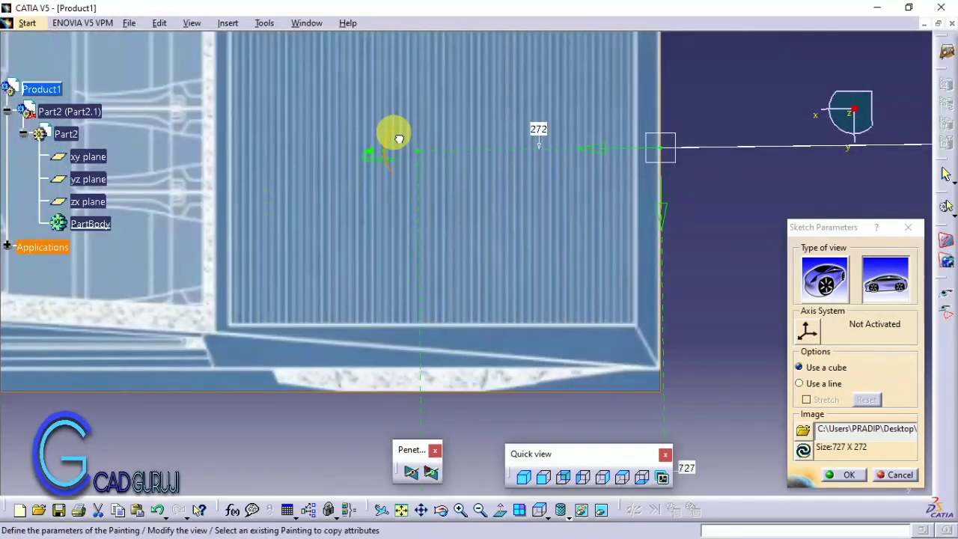
{"action": "middle_click_drag", "start_coordinate": [398, 138], "coordinate": [495, 255]}
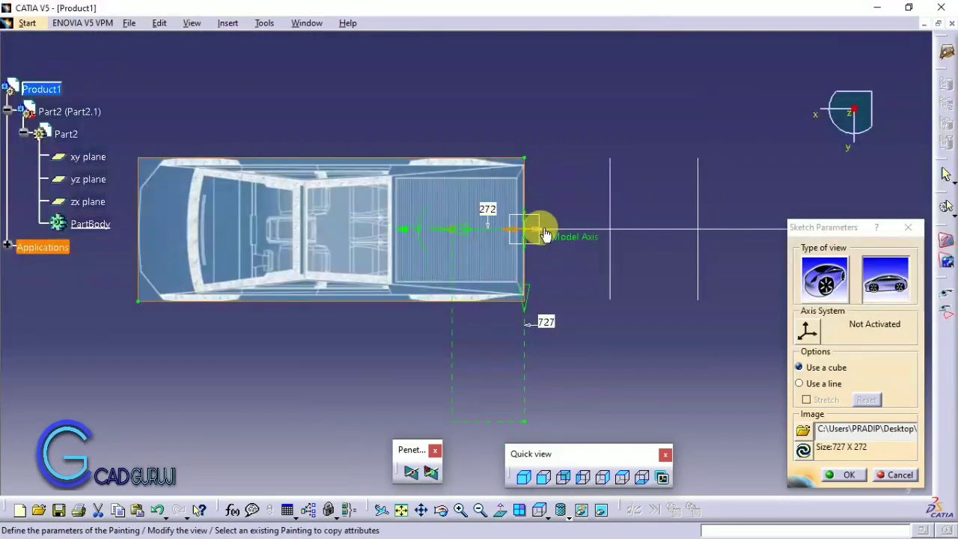
{"action": "left_click_drag", "start_coordinate": [544, 235], "coordinate": [170, 193]}
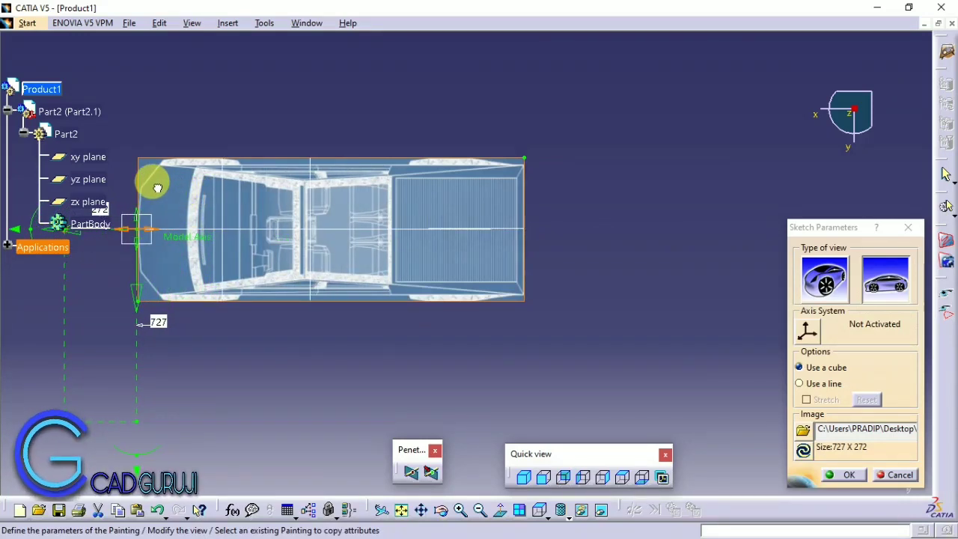
{"action": "left_click", "coordinate": [843, 475]}
{"action": "mouse_move", "coordinate": [449, 365]}
{"action": "middle_mouse_down"}
{"action": "mouse_move", "coordinate": [487, 68]}
{"action": "mouse_move", "coordinate": [493, 343]}
{"action": "mouse_move", "coordinate": [540, 145]}
{"action": "mouse_move", "coordinate": [237, 387]}
{"action": "mouse_move", "coordinate": [573, 69]}
{"action": "mouse_move", "coordinate": [456, 290]}
{"action": "mouse_move", "coordinate": [246, 145]}
{"action": "mouse_move", "coordinate": [395, 197]}
{"action": "mouse_move", "coordinate": [785, 165]}
{"action": "middle_mouse_up"}
{"action": "mouse_move", "coordinate": [836, 196]}
{"action": "middle_mouse_down"}
{"action": "mouse_move", "coordinate": [818, 120]}
{"action": "mouse_move", "coordinate": [823, 143]}
{"action": "mouse_move", "coordinate": [809, 137]}
{"action": "middle_mouse_up"}
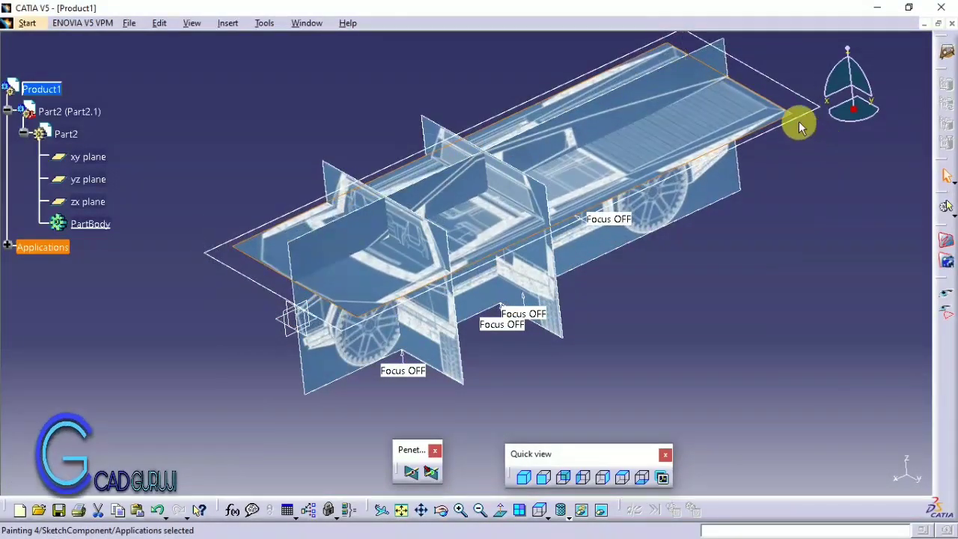
{"action": "middle_click_drag", "start_coordinate": [820, 90], "coordinate": [820, 91]}
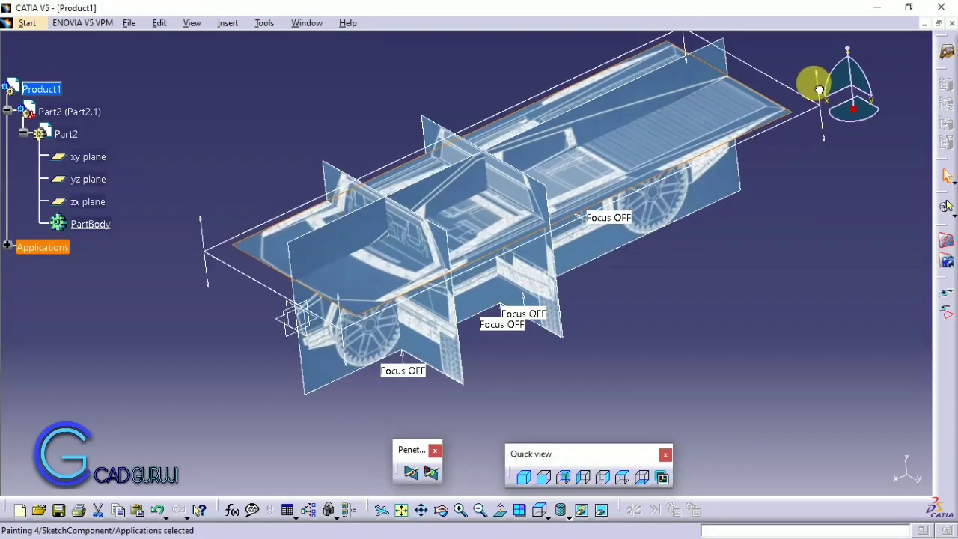
{"action": "left_click_drag", "start_coordinate": [820, 90], "coordinate": [818, 90]}
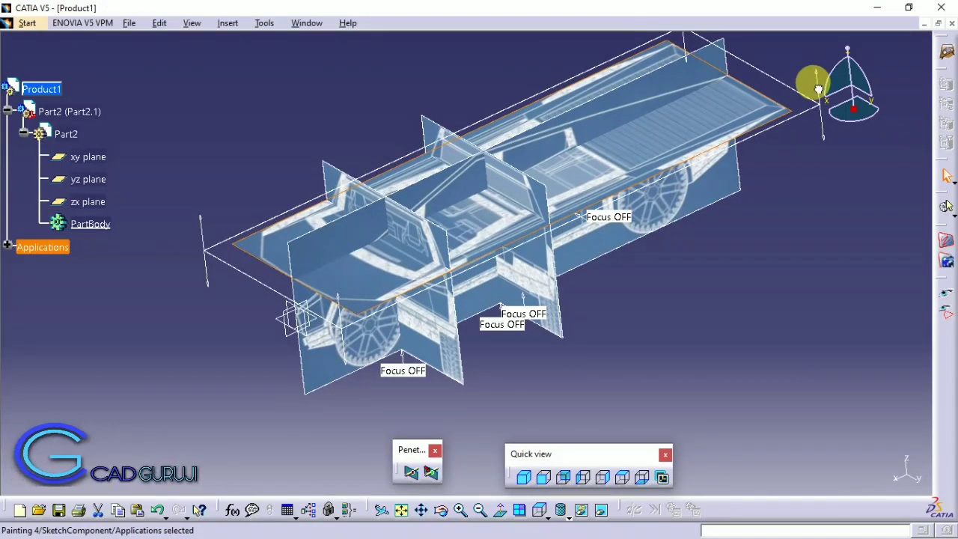
{"action": "mouse_move", "coordinate": [818, 90]}
{"action": "middle_mouse_down"}
{"action": "mouse_move", "coordinate": [560, 132]}
{"action": "mouse_move", "coordinate": [374, 134]}
{"action": "mouse_move", "coordinate": [534, 156]}
{"action": "mouse_move", "coordinate": [320, 264]}
{"action": "mouse_move", "coordinate": [492, 172]}
{"action": "mouse_move", "coordinate": [381, 352]}
{"action": "mouse_move", "coordinate": [438, 220]}
{"action": "mouse_move", "coordinate": [329, 257]}
{"action": "middle_mouse_up"}
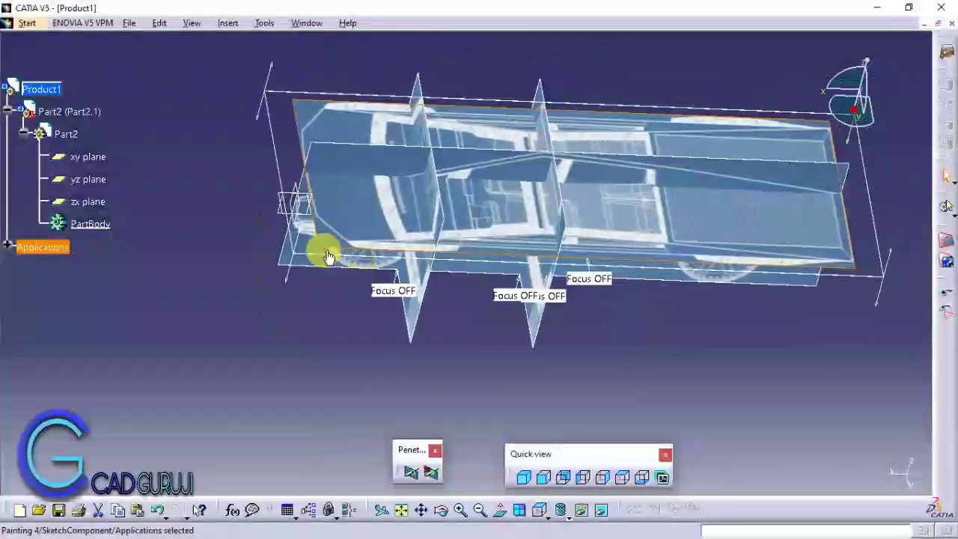
{"action": "middle_click_drag", "start_coordinate": [494, 162], "coordinate": [459, 159]}
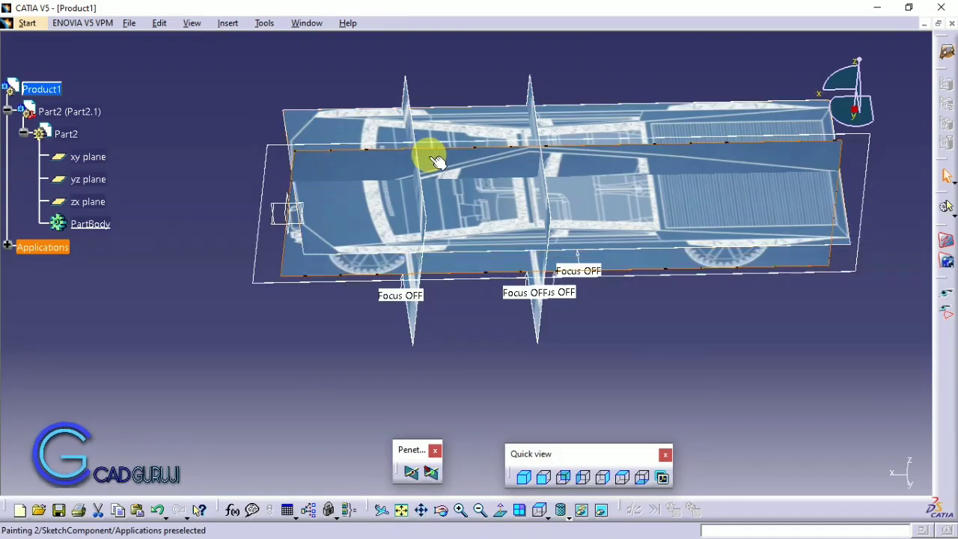
{"action": "mouse_move", "coordinate": [417, 204]}
{"action": "middle_mouse_down"}
{"action": "mouse_move", "coordinate": [451, 160]}
{"action": "mouse_move", "coordinate": [438, 248]}
{"action": "mouse_move", "coordinate": [419, 274]}
{"action": "mouse_move", "coordinate": [463, 253]}
{"action": "middle_mouse_up"}
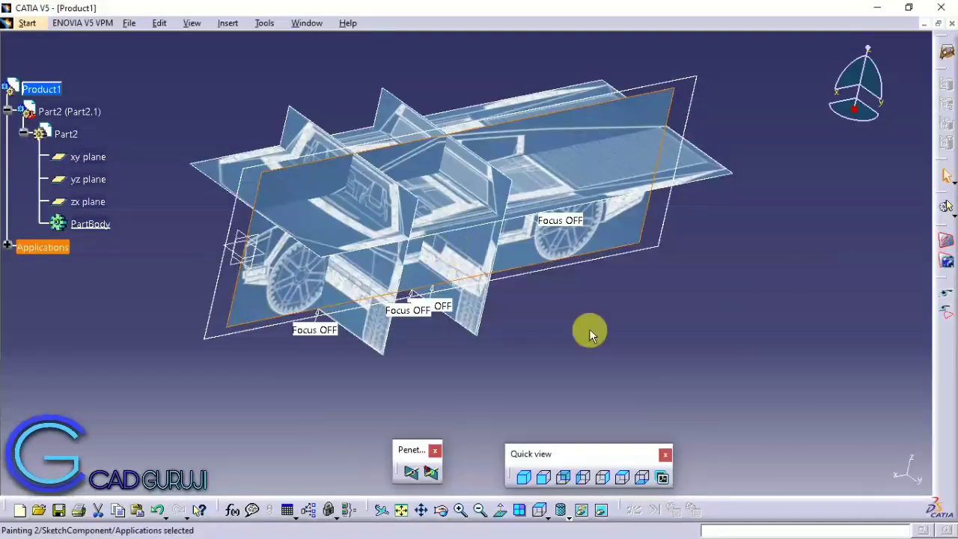
{"action": "mouse_move", "coordinate": [589, 328]}
{"action": "middle_mouse_down"}
{"action": "mouse_move", "coordinate": [498, 263]}
{"action": "mouse_move", "coordinate": [331, 272]}
{"action": "middle_mouse_up"}
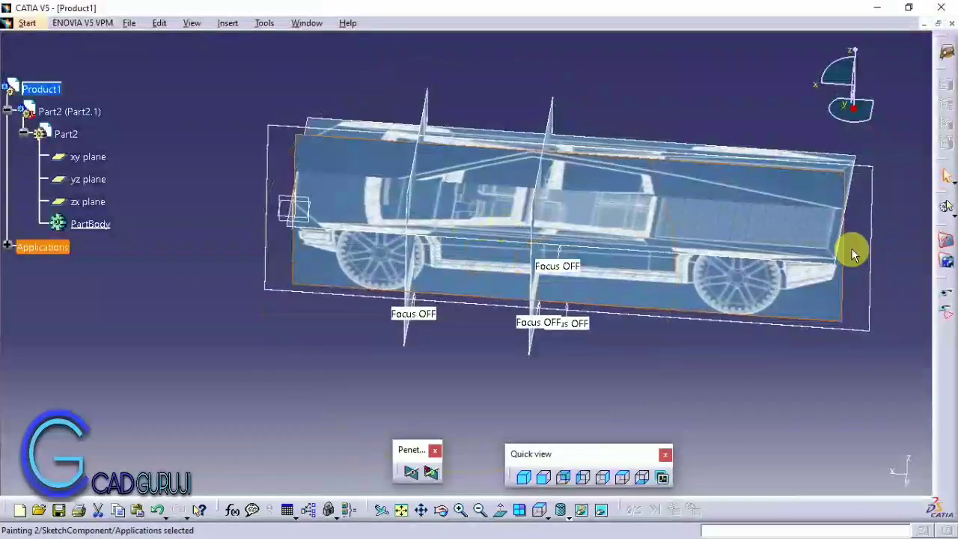
{"action": "mouse_move", "coordinate": [853, 254]}
{"action": "left_mouse_down"}
{"action": "mouse_move", "coordinate": [838, 258]}
{"action": "mouse_move", "coordinate": [870, 317]}
{"action": "mouse_move", "coordinate": [860, 312]}
{"action": "mouse_move", "coordinate": [872, 305]}
{"action": "mouse_move", "coordinate": [857, 297]}
{"action": "mouse_move", "coordinate": [851, 309]}
{"action": "left_mouse_up"}
{"action": "mouse_move", "coordinate": [355, 184]}
{"action": "middle_mouse_down"}
{"action": "mouse_move", "coordinate": [331, 192]}
{"action": "mouse_move", "coordinate": [796, 229]}
{"action": "middle_mouse_up"}
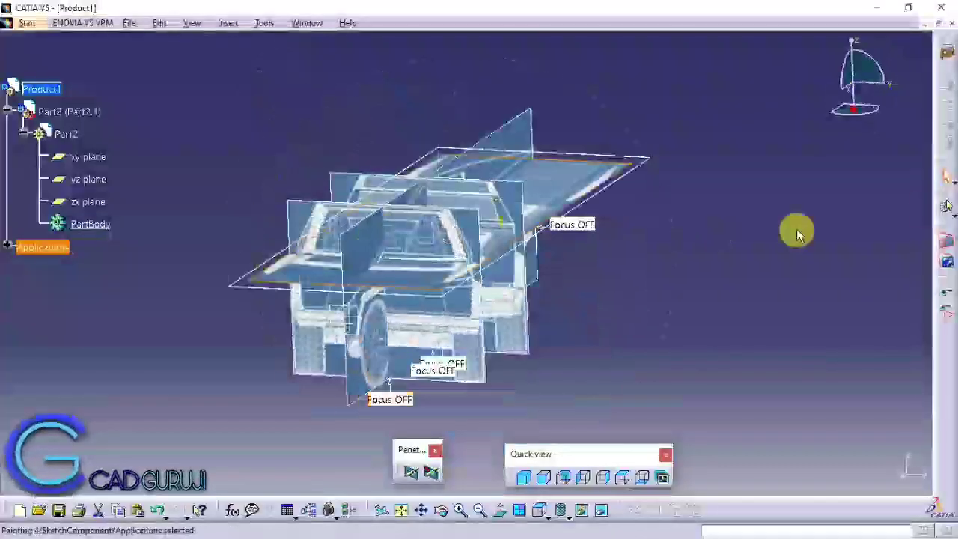
- Make Part2 active and switch to the FreeStyle shape workbench
{"action": "double_click", "coordinate": [95, 227]}
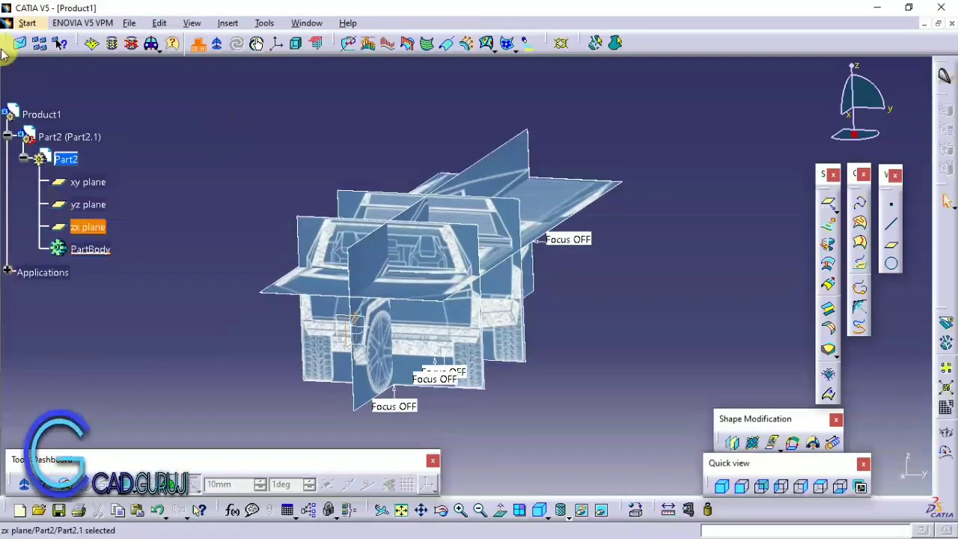
{"action": "mouse_move", "coordinate": [487, 235]}
{"action": "middle_mouse_down"}
{"action": "mouse_move", "coordinate": [474, 327]}
{"action": "mouse_move", "coordinate": [419, 314]}
{"action": "middle_mouse_up"}
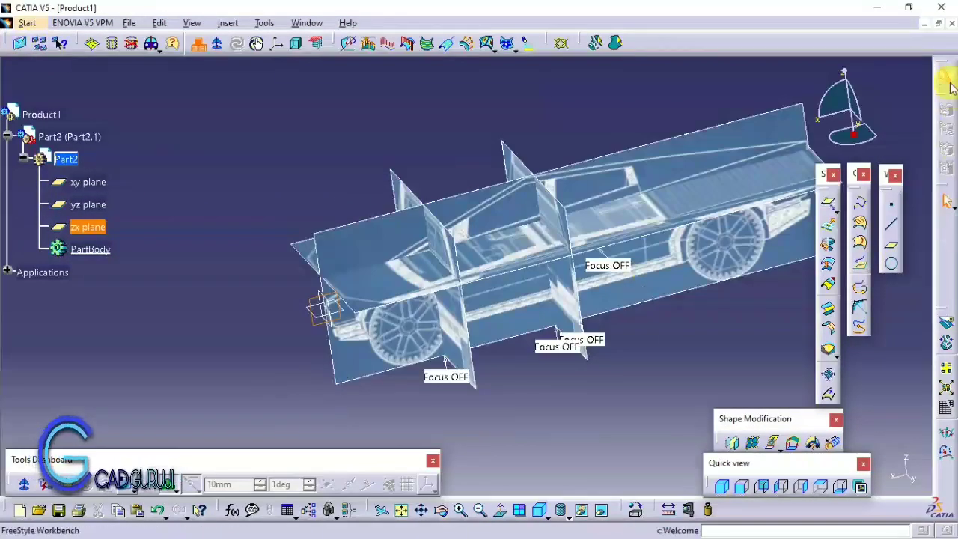
{"action": "left_click", "coordinate": [27, 23]}
{"action": "mouse_move", "coordinate": [67, 56]}
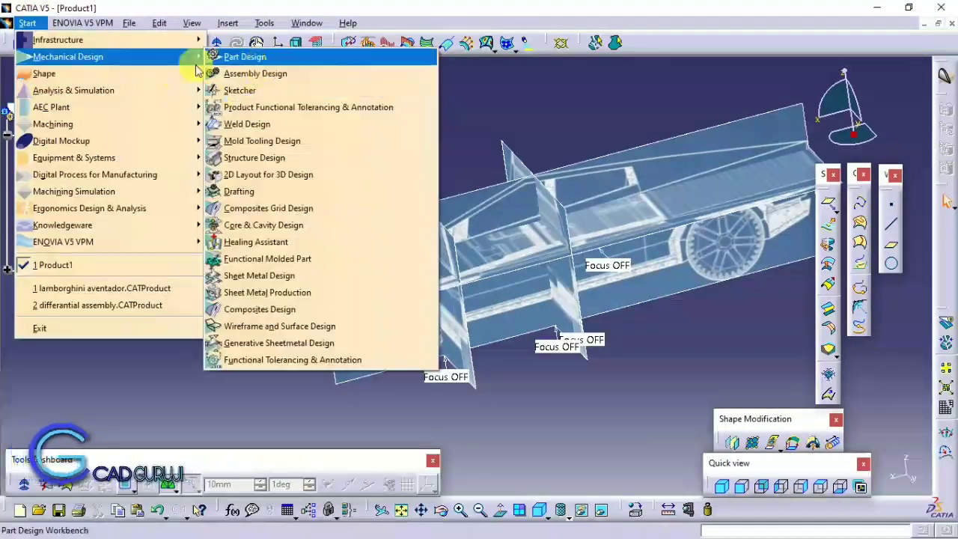
{"action": "left_click", "coordinate": [458, 111]}
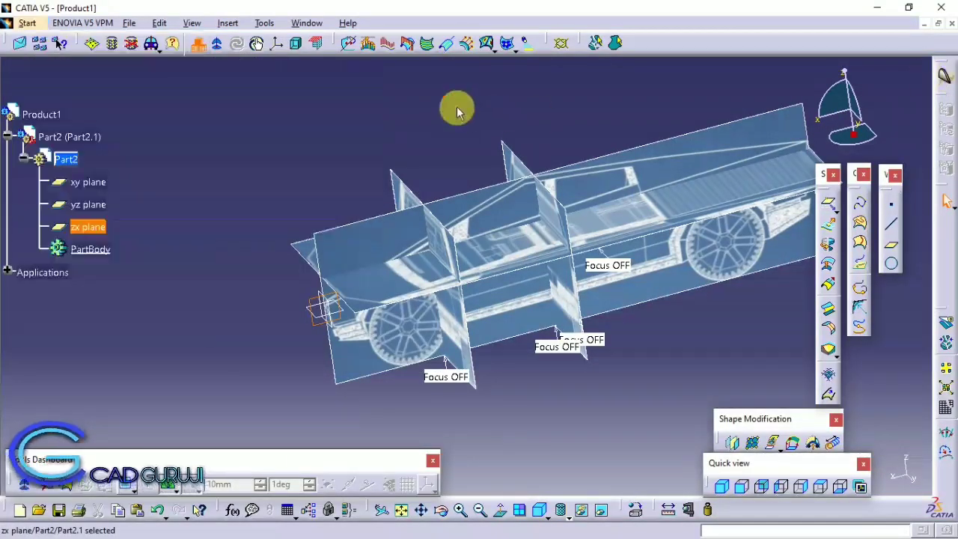
- Set the view normal to the zx plane and zoom in on the front wheel
{"action": "left_click", "coordinate": [763, 490]}
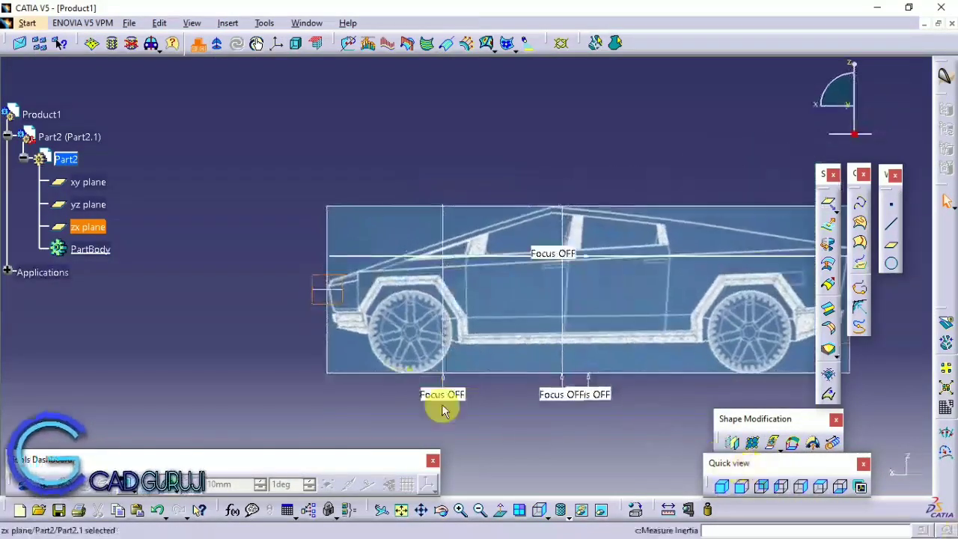
{"action": "left_click", "coordinate": [21, 507]}
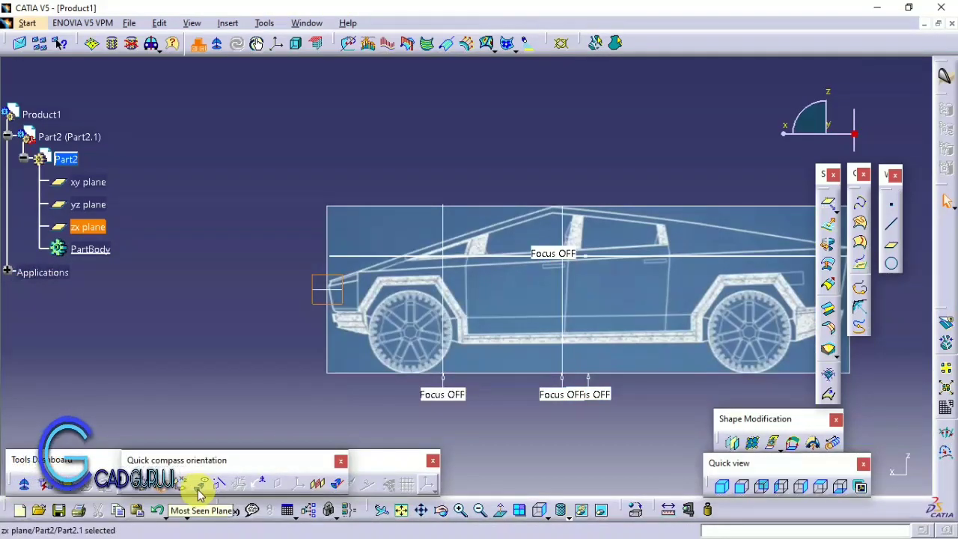
{"action": "middle_click_drag", "start_coordinate": [330, 352], "coordinate": [360, 220], "text": "ctrl"}
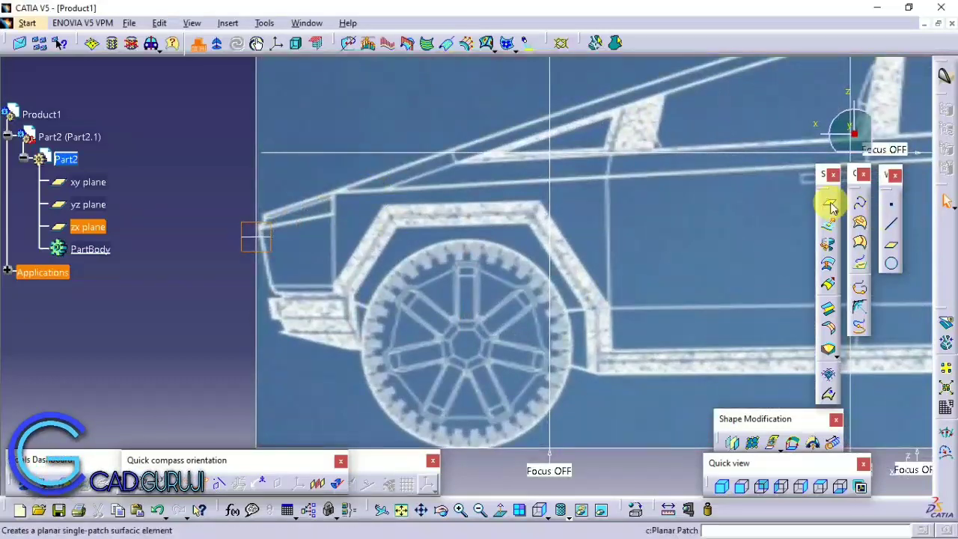
{"action": "left_click", "coordinate": [859, 202]}
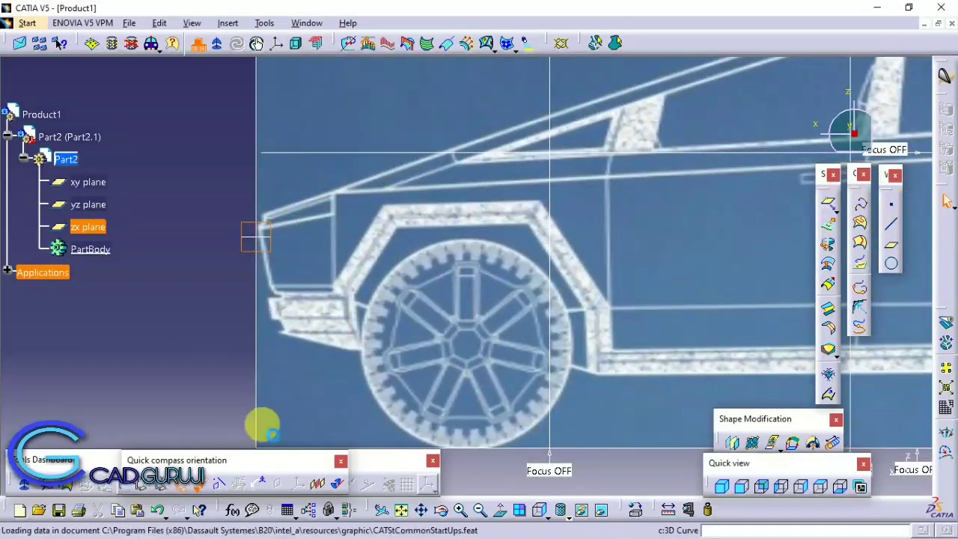
{"action": "left_click", "coordinate": [913, 174]}
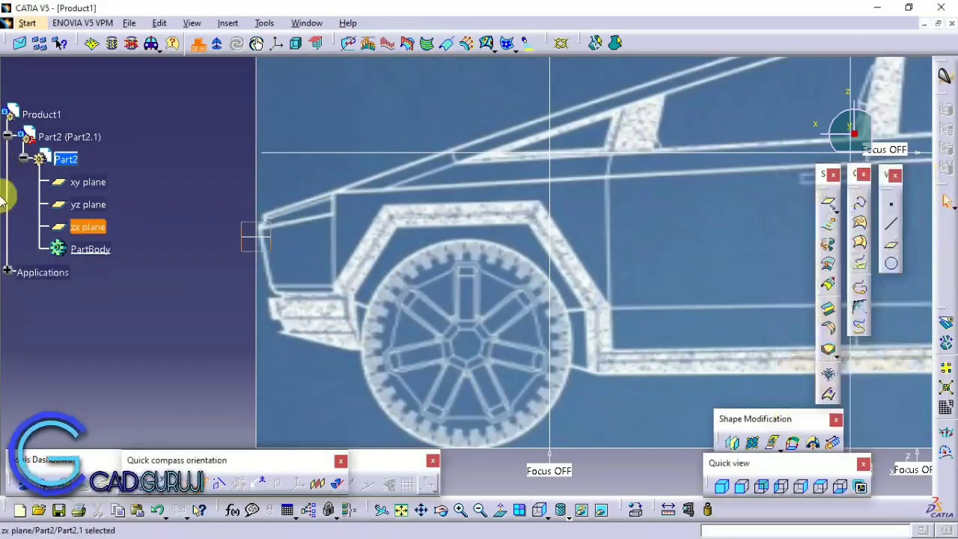
- Insert a geometrical set named curves under Part2
{"action": "left_click", "coordinate": [222, 24]}
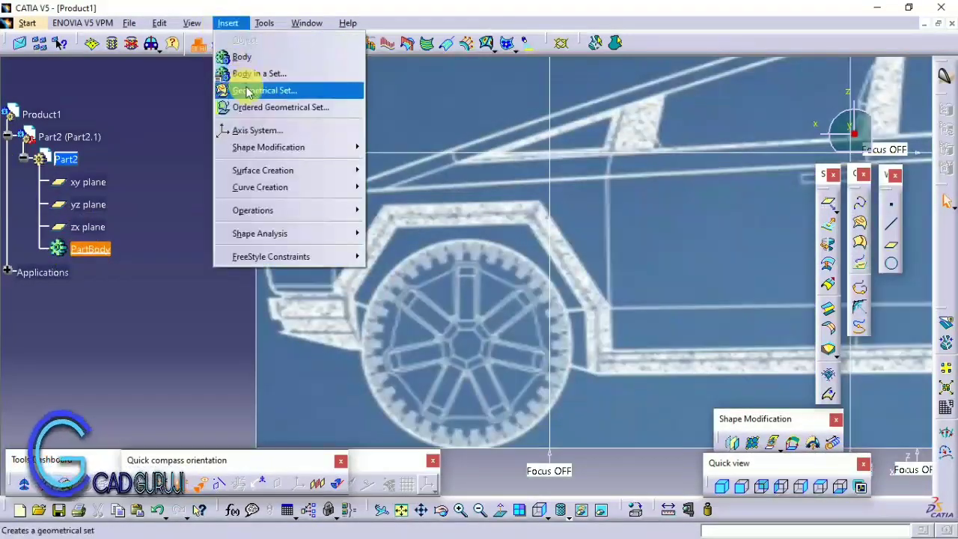
{"action": "left_click", "coordinate": [228, 89]}
{"action": "left_click", "coordinate": [561, 306]}
{"action": "type", "text": "curve"}
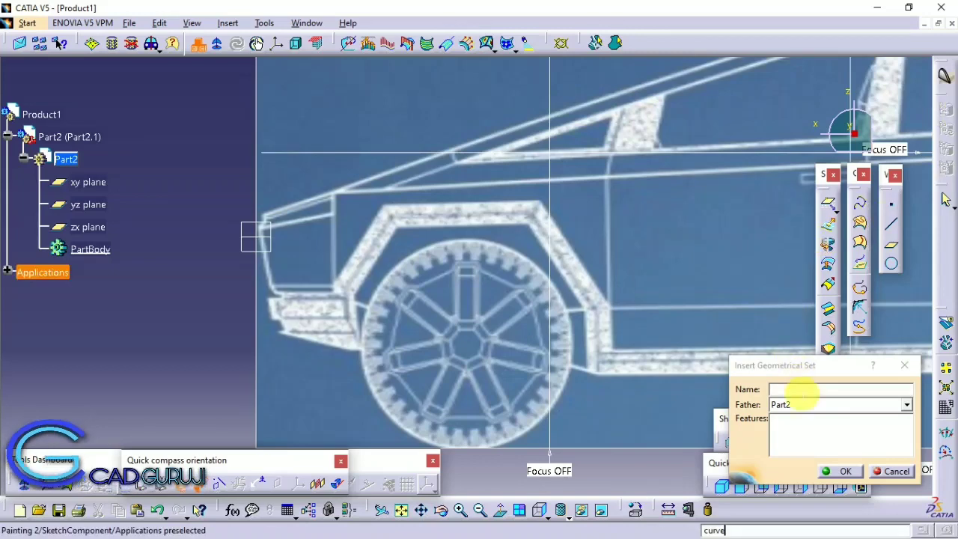
{"action": "left_click", "coordinate": [799, 391]}
{"action": "key", "text": "Return"}
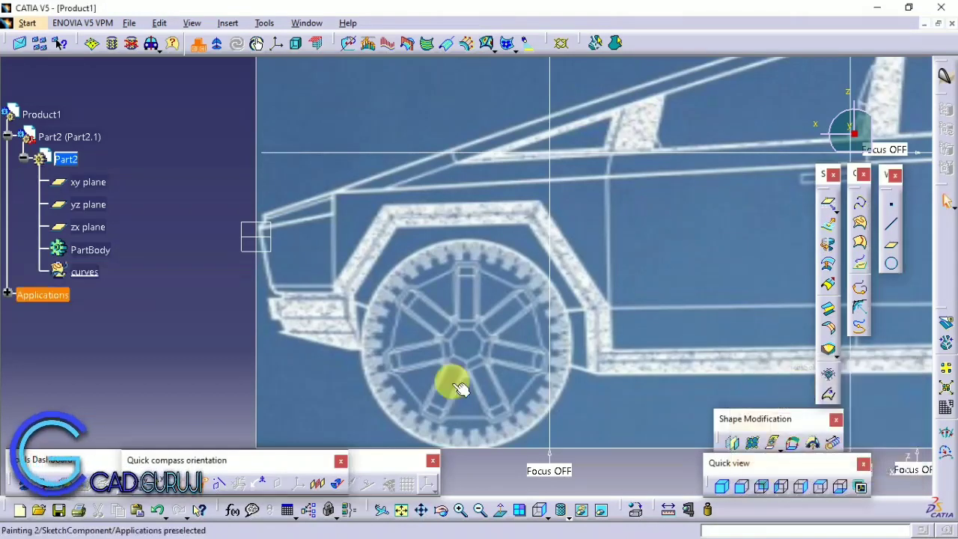
- Give the curves set magenta edges with line type 1 in its Graphic properties
{"action": "right_click", "coordinate": [81, 271]}
{"action": "left_click", "coordinate": [125, 315]}
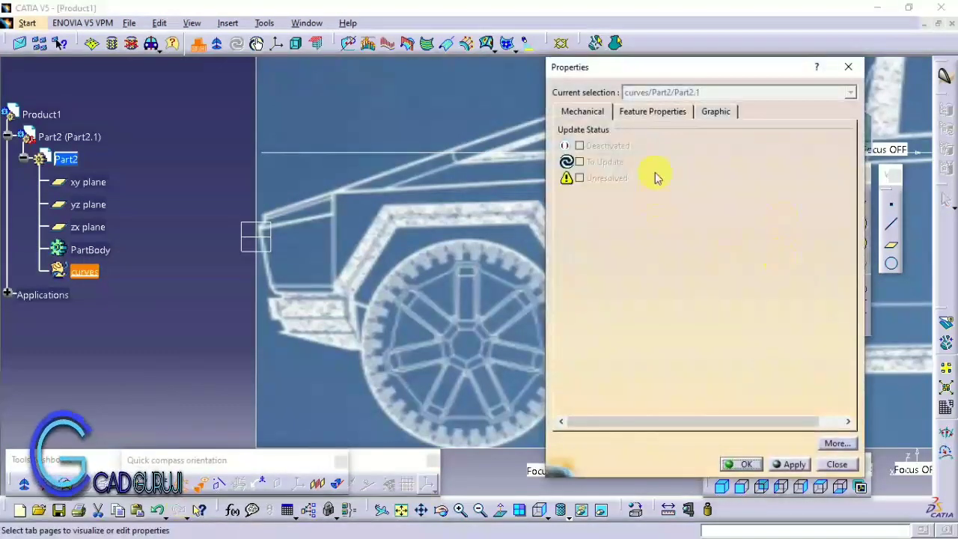
{"action": "left_click", "coordinate": [658, 114]}
{"action": "left_click", "coordinate": [721, 114]}
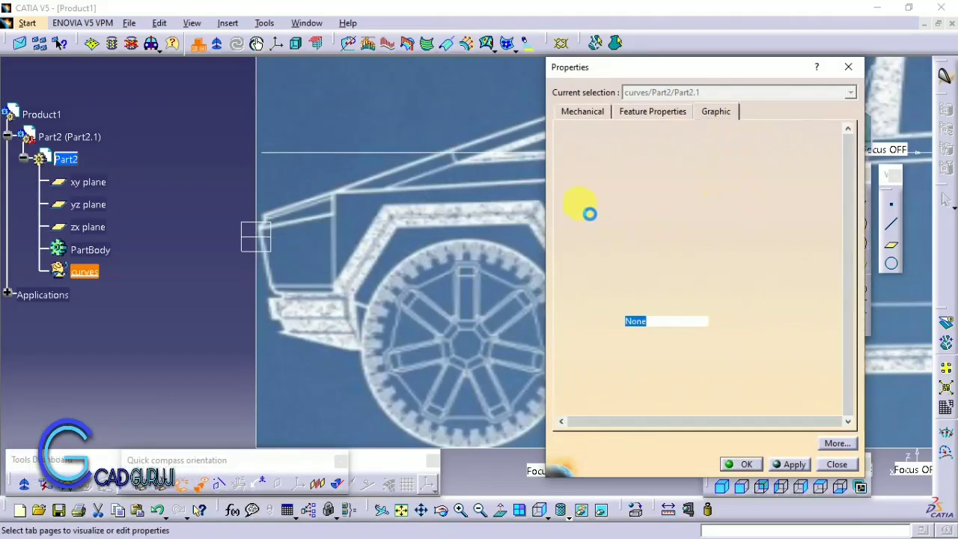
{"action": "left_click", "coordinate": [625, 196]}
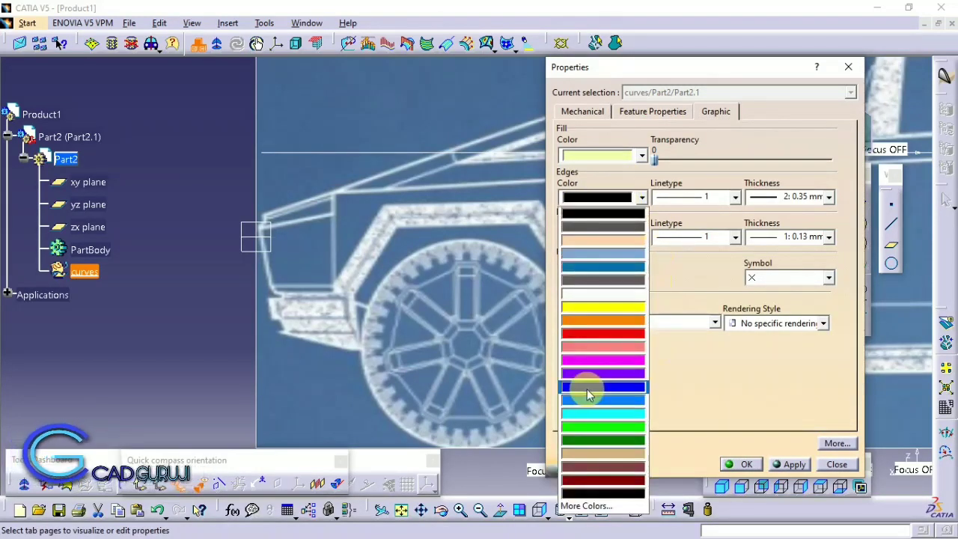
{"action": "left_click", "coordinate": [577, 363]}
{"action": "left_click", "coordinate": [694, 202]}
{"action": "left_click", "coordinate": [696, 241]}
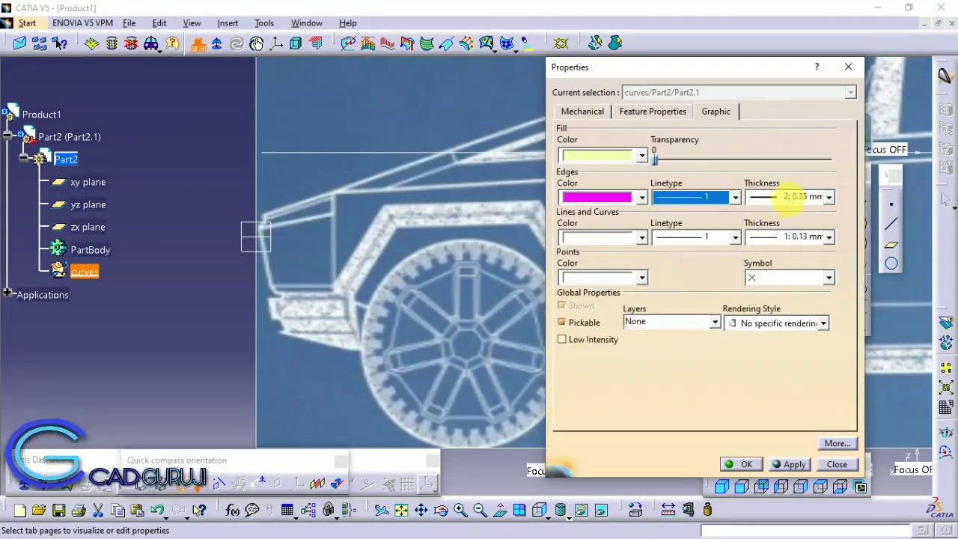
{"action": "left_click", "coordinate": [793, 196]}
{"action": "left_click", "coordinate": [778, 307]}
{"action": "left_click", "coordinate": [740, 463]}
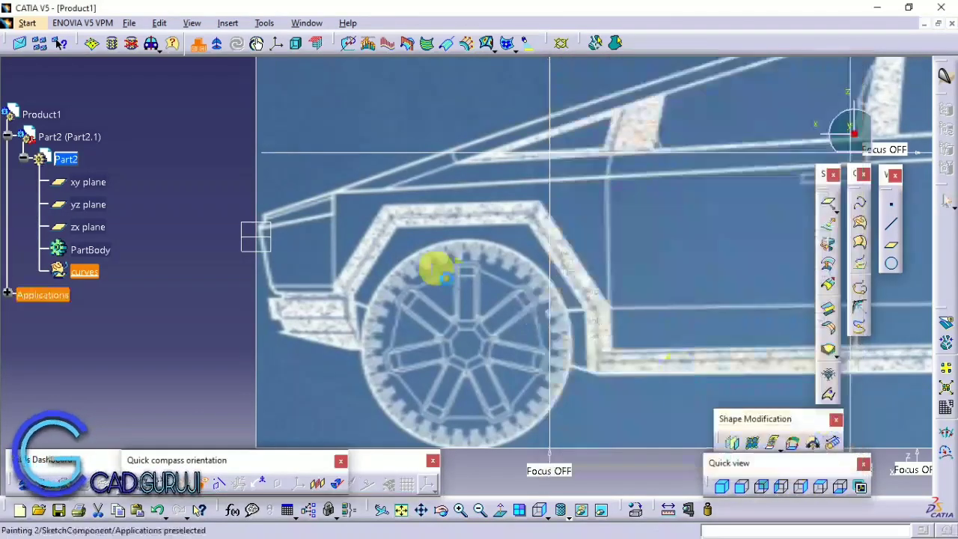
- Trace a two-point 3D curve along the slanted front edge of the front wheel arch
{"action": "left_click", "coordinate": [850, 219]}
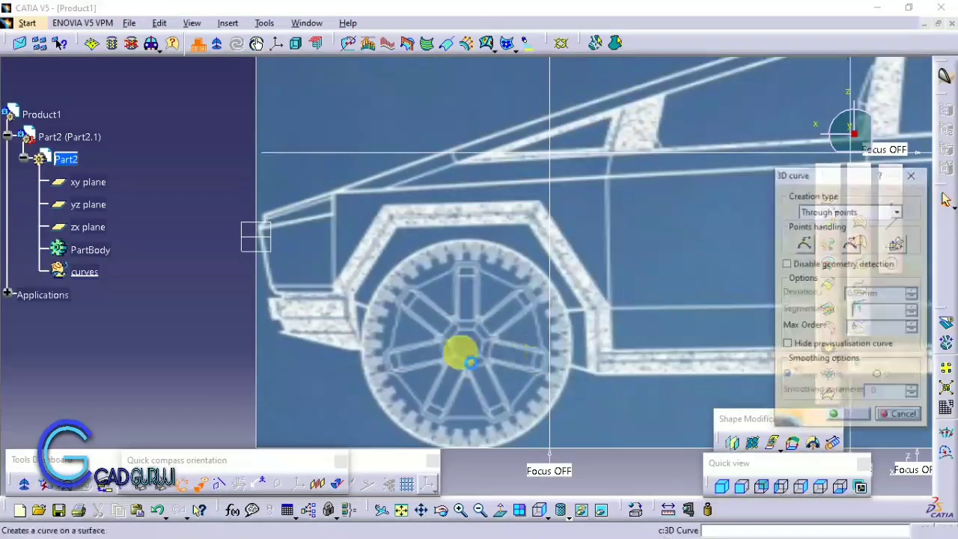
{"action": "left_click", "coordinate": [353, 294]}
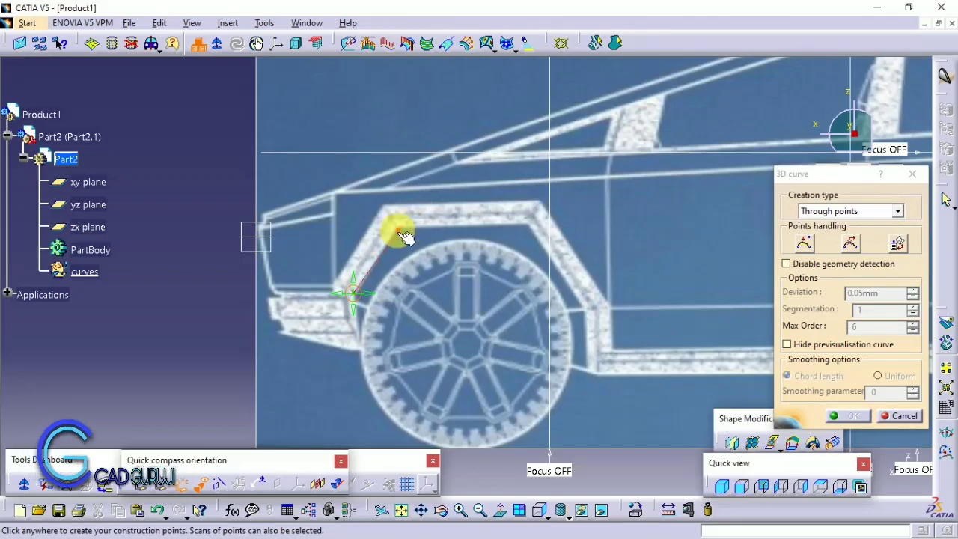
{"action": "left_click", "coordinate": [399, 229]}
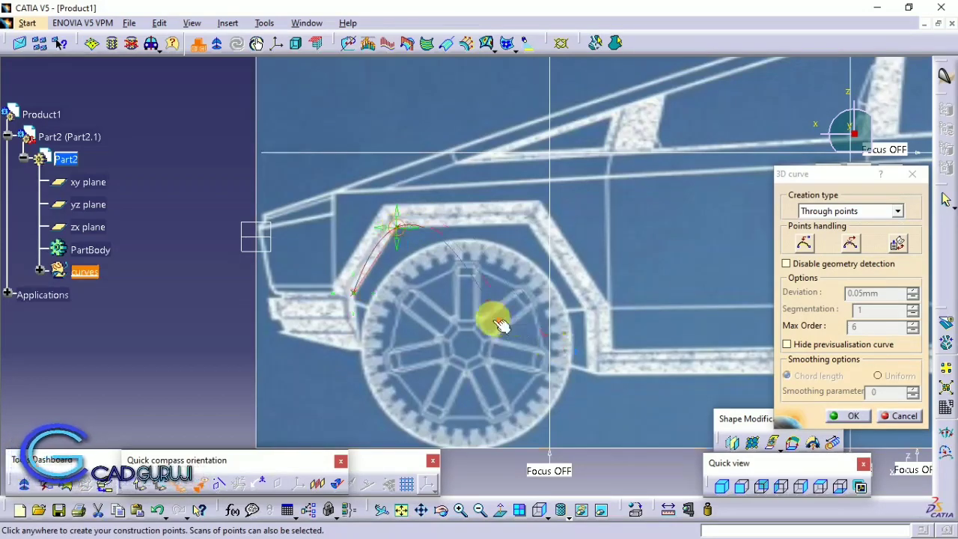
{"action": "left_click", "coordinate": [851, 415]}
{"action": "middle_click_drag", "start_coordinate": [342, 320], "coordinate": [471, 238], "text": "ctrl"}
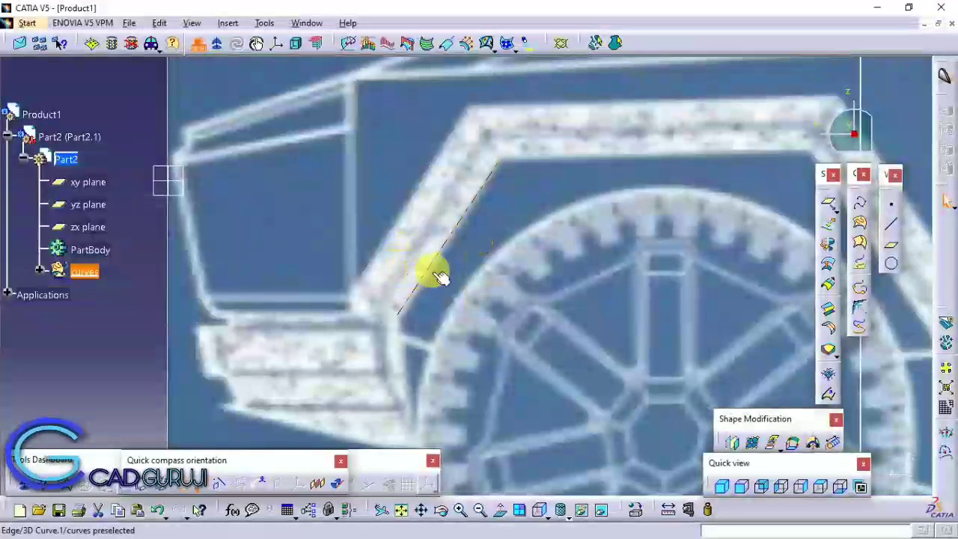
{"action": "double_click", "coordinate": [439, 274]}
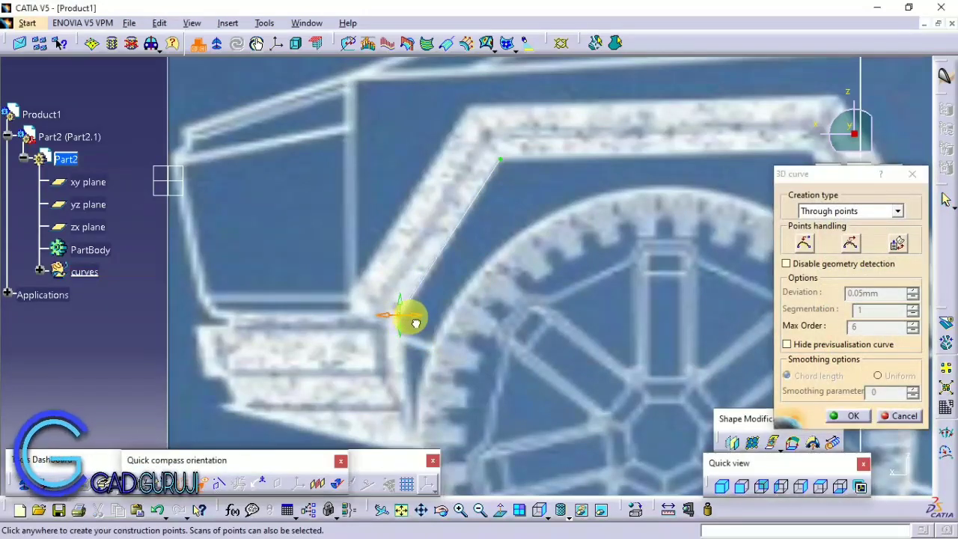
{"action": "key", "text": "Escape"}
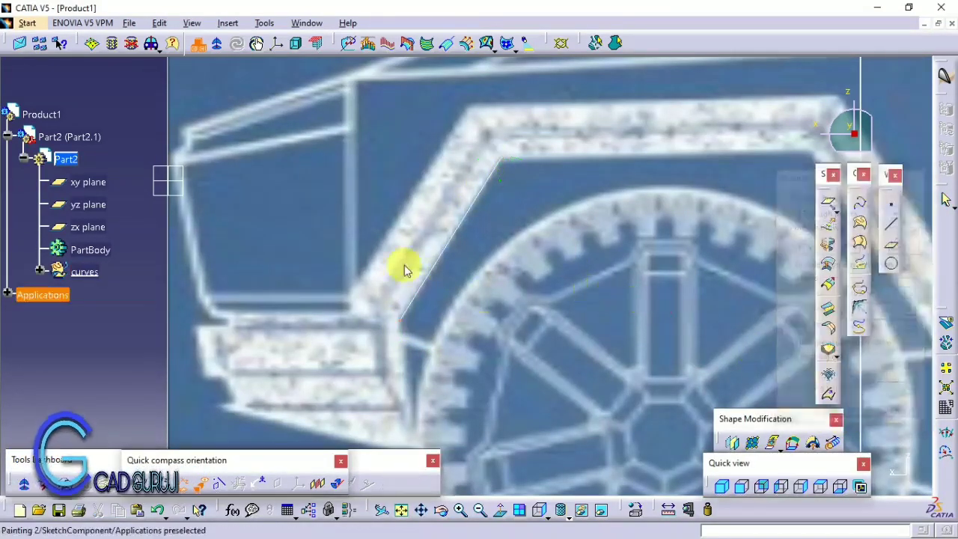
{"action": "middle_click_drag", "start_coordinate": [406, 267], "coordinate": [439, 292], "text": "ctrl"}
- Open the Properties of the new 3D Curve.1
{"action": "left_click", "coordinate": [85, 272]}
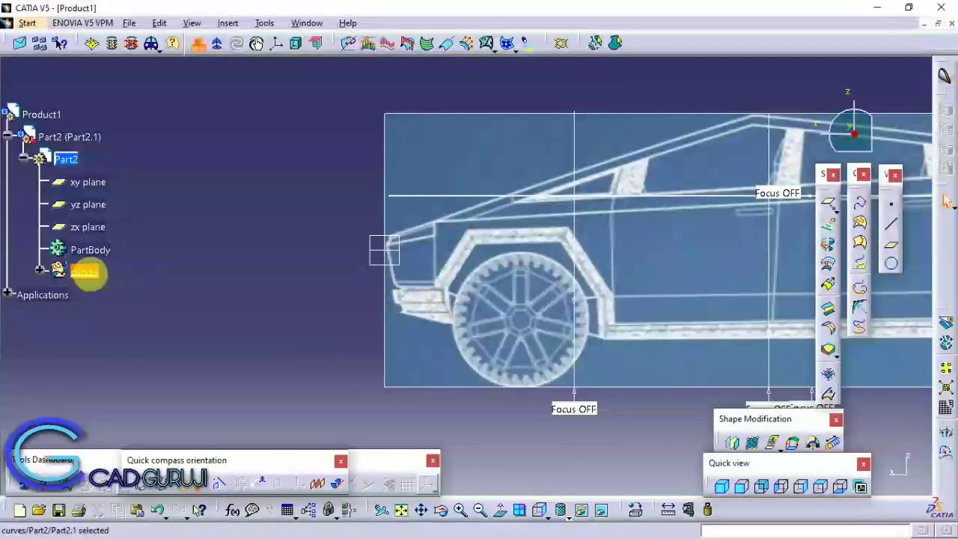
{"action": "right_click", "coordinate": [459, 263]}
{"action": "left_click", "coordinate": [480, 341]}
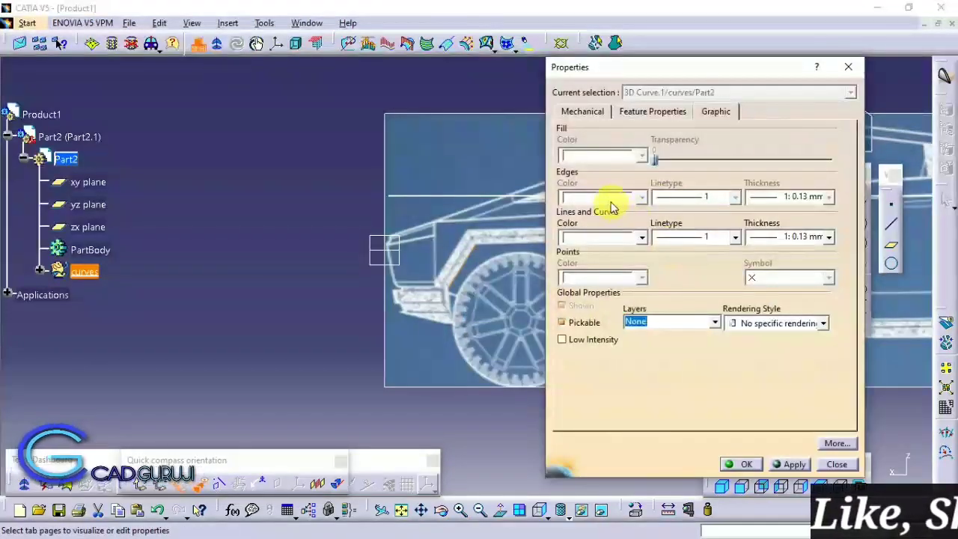
- Give 3D Curve.1 a magenta line colour and 1.4 mm line thickness
{"action": "left_click", "coordinate": [642, 237]}
{"action": "left_click", "coordinate": [847, 67]}
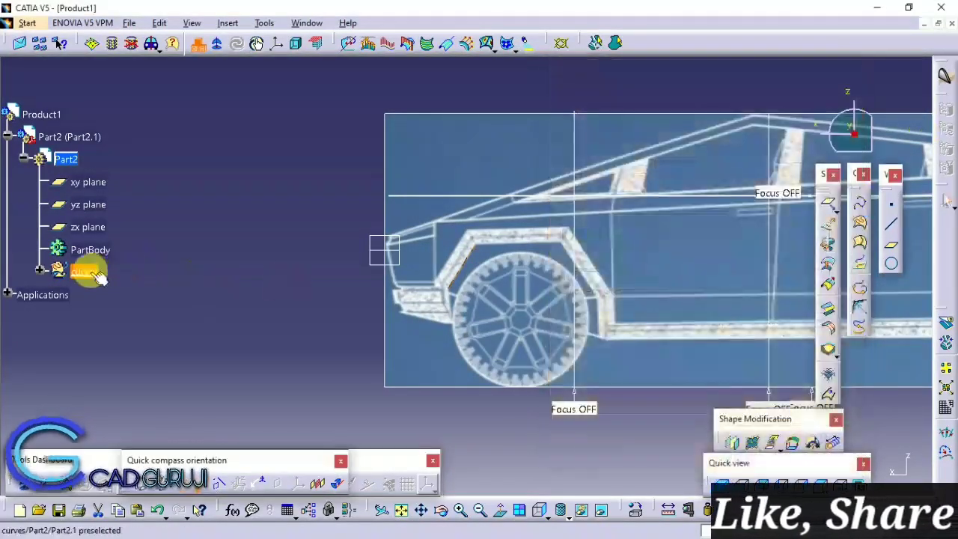
{"action": "right_click", "coordinate": [90, 273]}
{"action": "left_click", "coordinate": [132, 312]}
{"action": "left_click", "coordinate": [602, 277]}
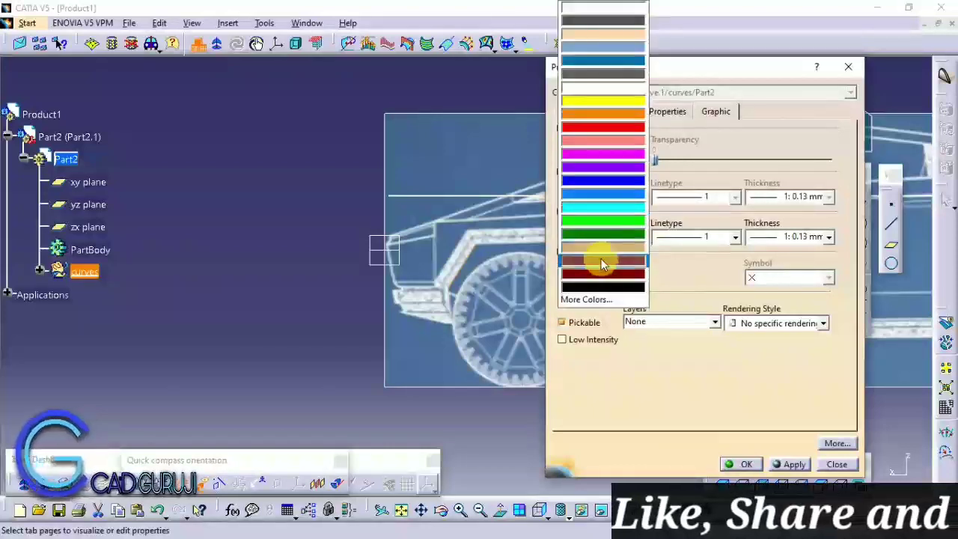
{"action": "left_click", "coordinate": [602, 153]}
{"action": "left_click", "coordinate": [828, 236]}
{"action": "left_click", "coordinate": [785, 306]}
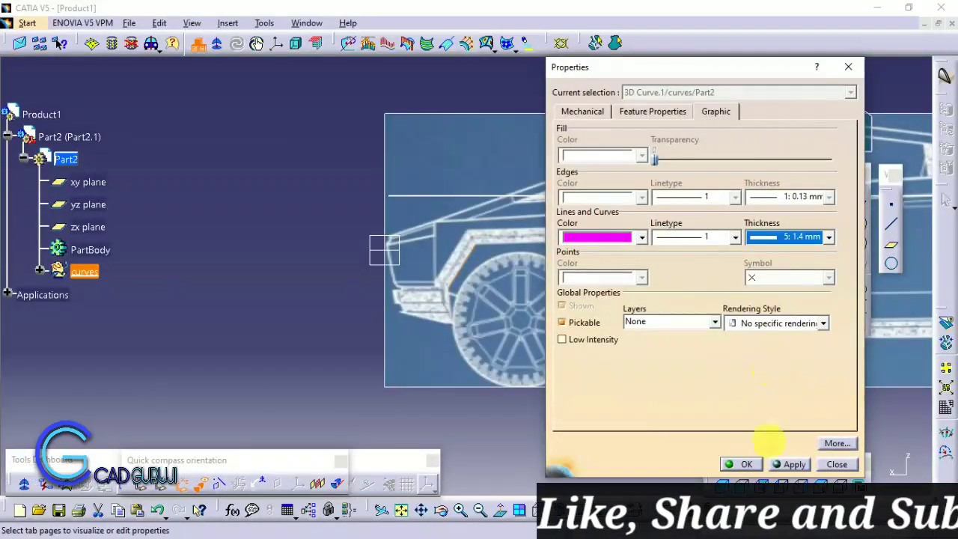
{"action": "left_click", "coordinate": [748, 465]}
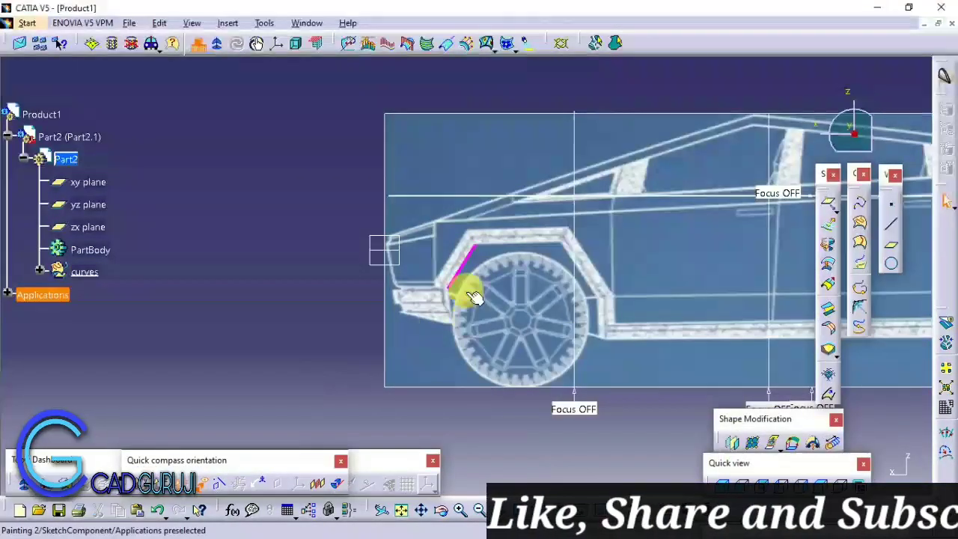
{"action": "left_click", "coordinate": [891, 224]}
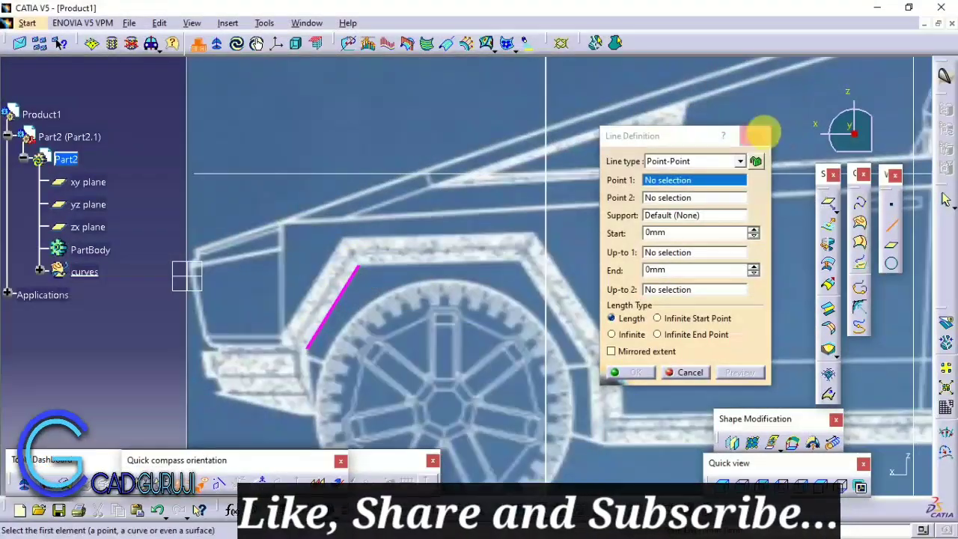
- Abandon the unfinished line and the 3D curve started at the arch's upper front corner
{"action": "left_click", "coordinate": [754, 136]}
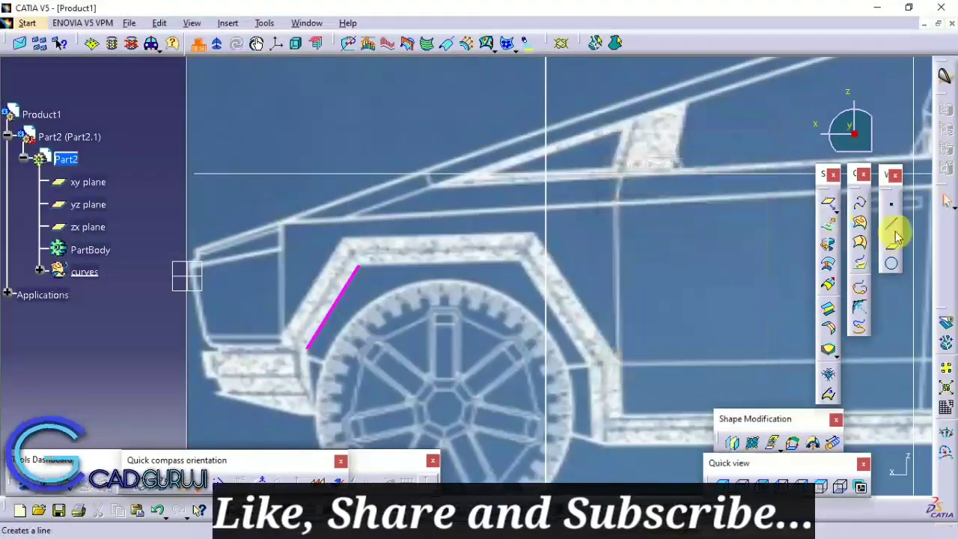
{"action": "left_click", "coordinate": [858, 202]}
{"action": "left_click", "coordinate": [359, 265]}
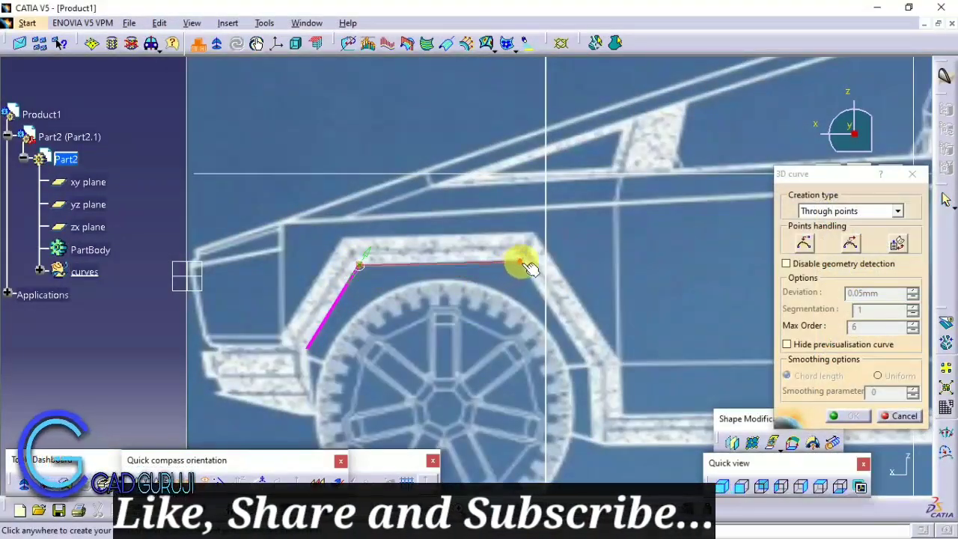
{"action": "left_click", "coordinate": [833, 416]}
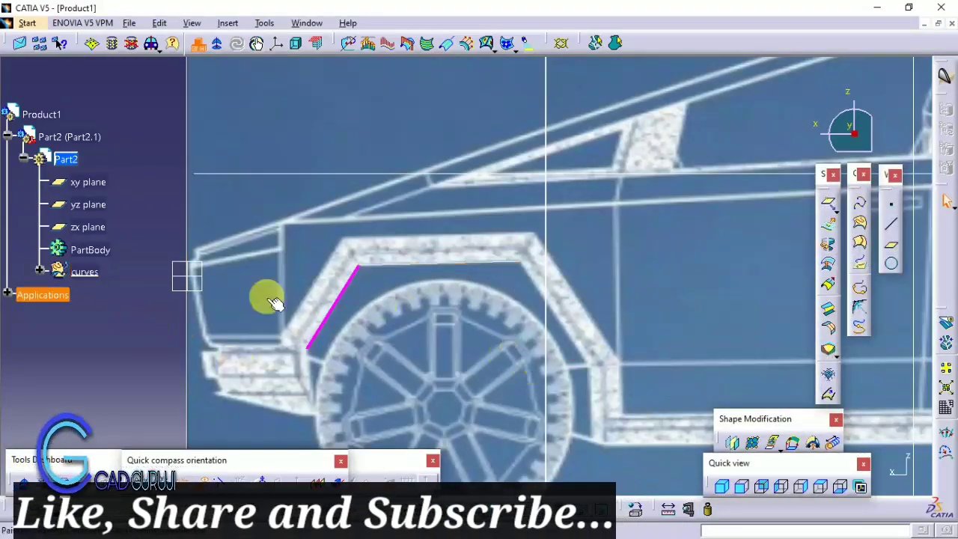
- In the curves set's graphic properties, keep edges white and set edge thickness to 9: 0.13 mm
{"action": "left_click", "coordinate": [40, 270]}
{"action": "left_click", "coordinate": [40, 271]}
{"action": "right_click", "coordinate": [81, 271]}
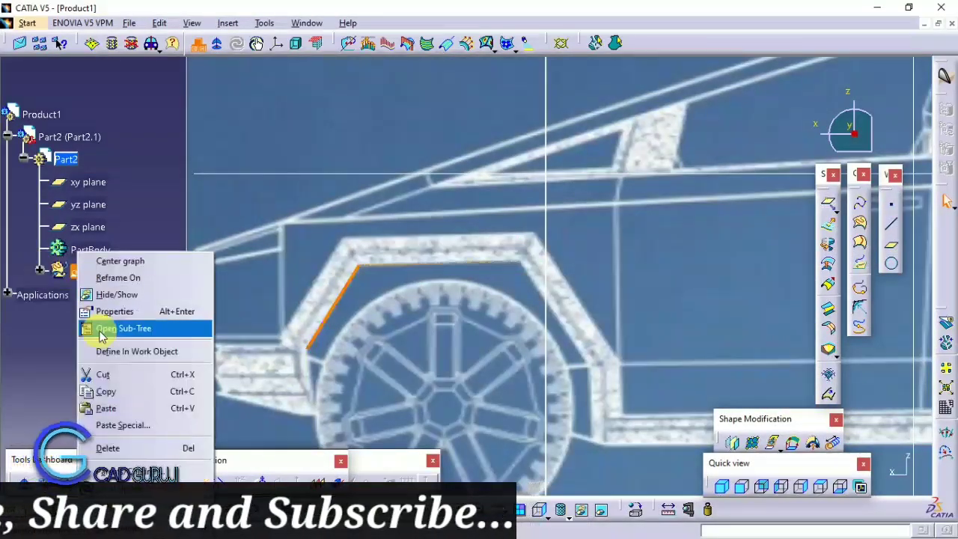
{"action": "left_click", "coordinate": [112, 310]}
{"action": "left_click", "coordinate": [640, 196]}
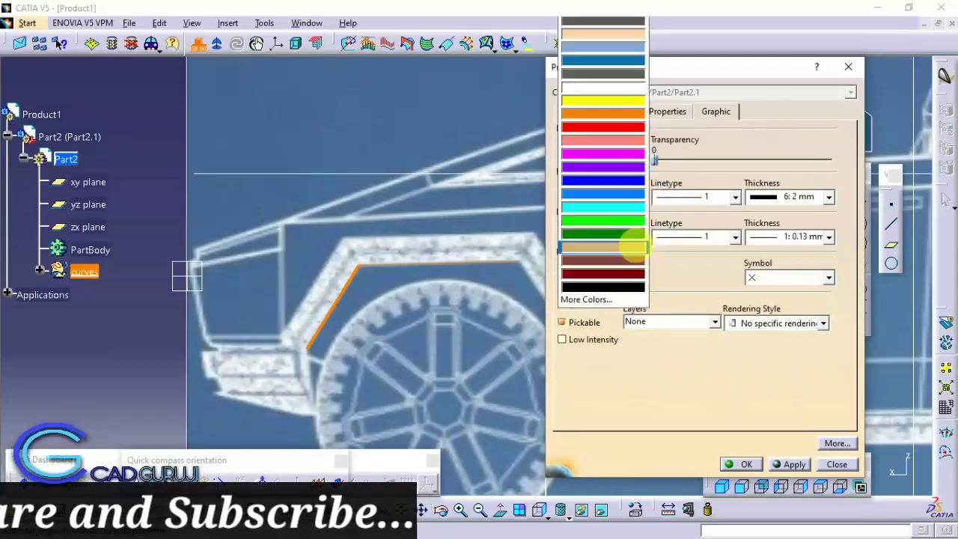
{"action": "left_click", "coordinate": [608, 154]}
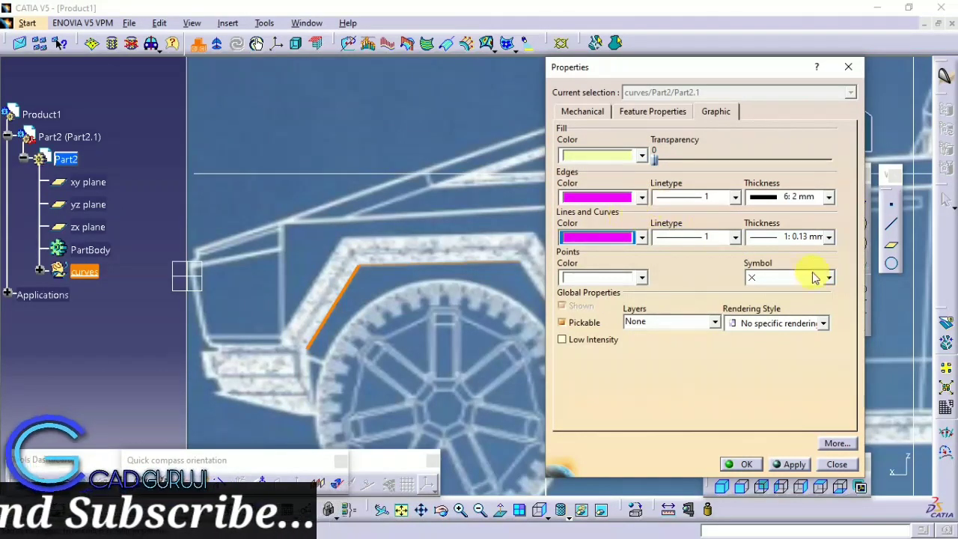
{"action": "left_click", "coordinate": [641, 196]}
{"action": "left_click", "coordinate": [603, 300]}
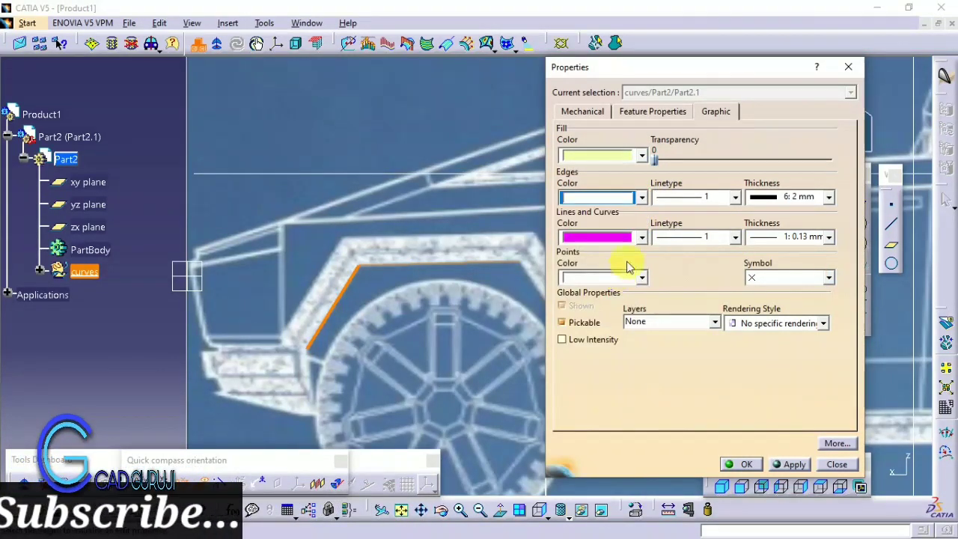
{"action": "left_click", "coordinate": [790, 238]}
{"action": "left_click", "coordinate": [778, 236]}
{"action": "left_click", "coordinate": [786, 196]}
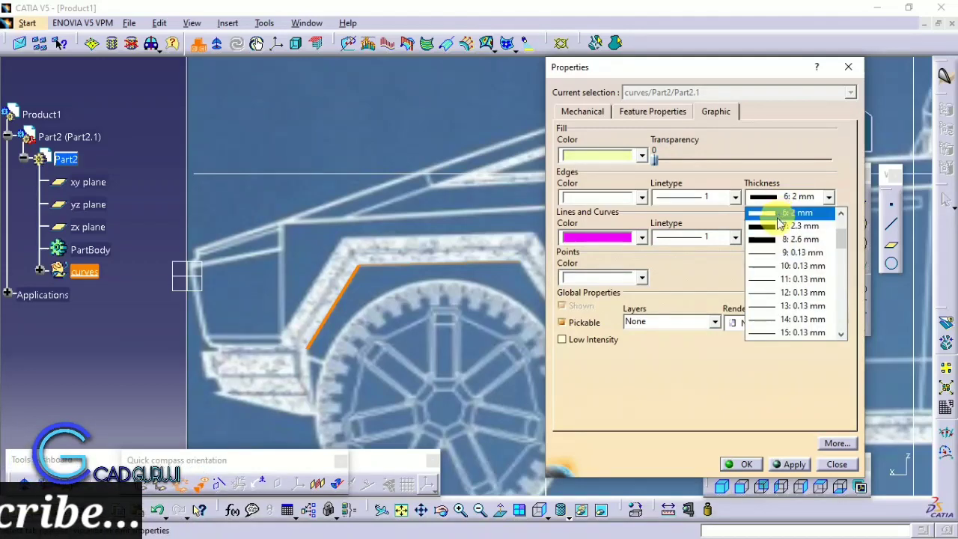
{"action": "left_click", "coordinate": [761, 254]}
{"action": "left_click", "coordinate": [746, 465]}
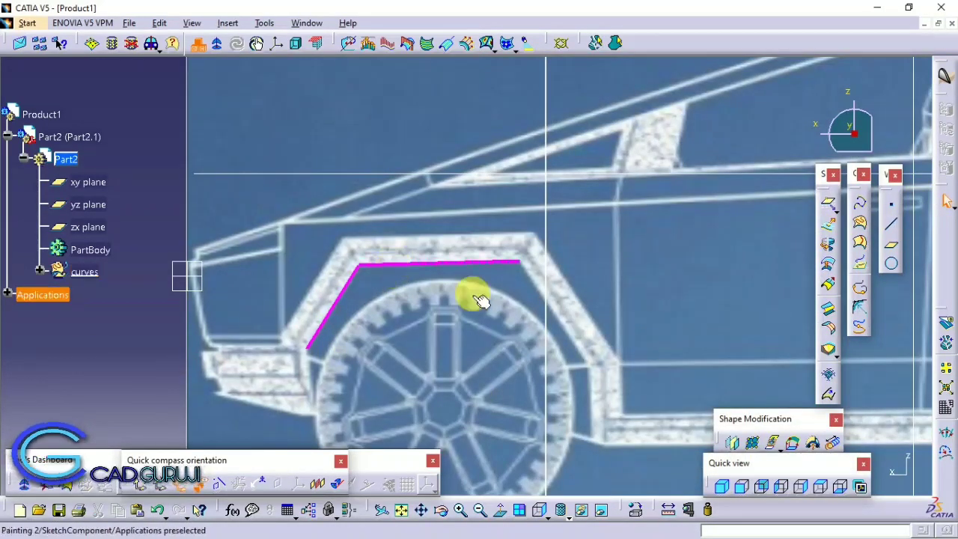
- Draw a 3D curve through points for the arch's rear slanted segment from the top line's rear end
{"action": "left_click", "coordinate": [900, 240]}
{"action": "left_click", "coordinate": [859, 222]}
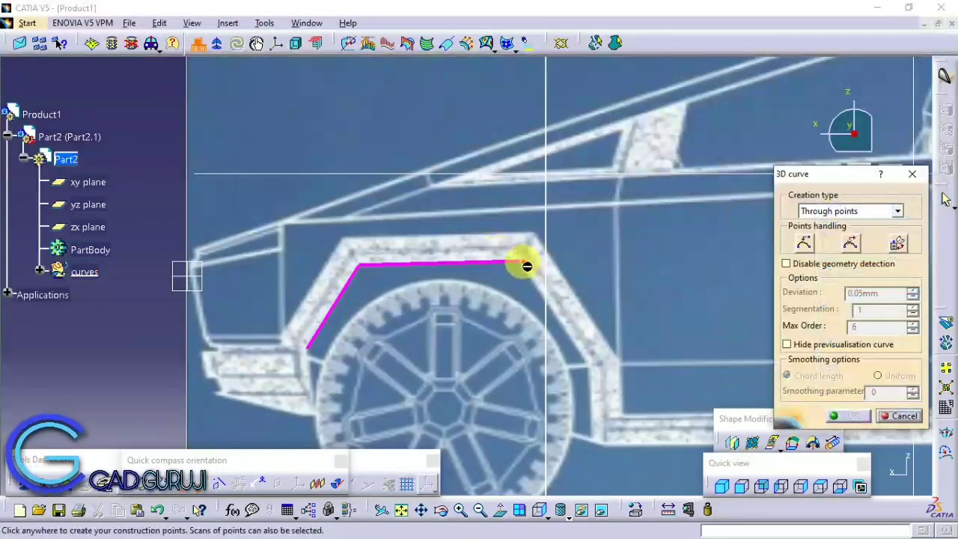
{"action": "left_click", "coordinate": [519, 261]}
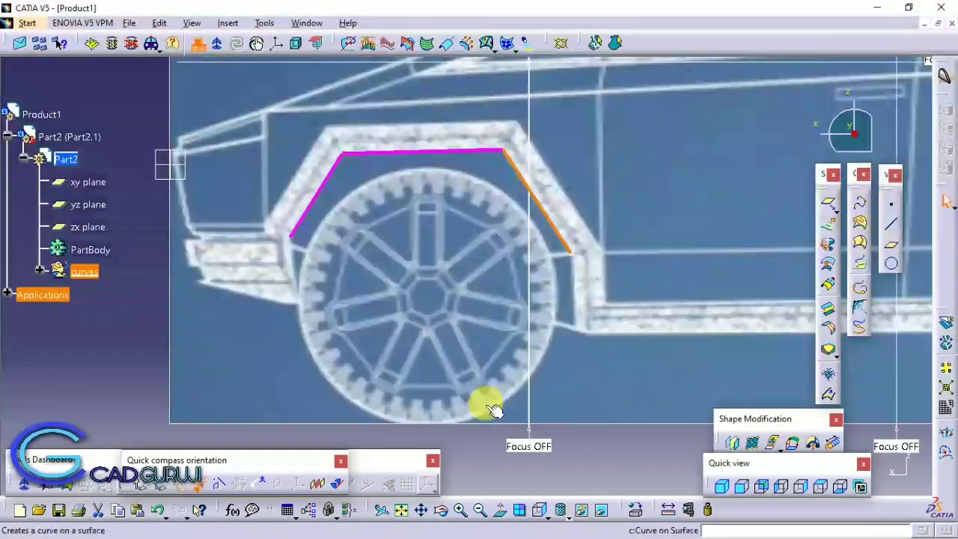
{"action": "key", "text": "Escape"}
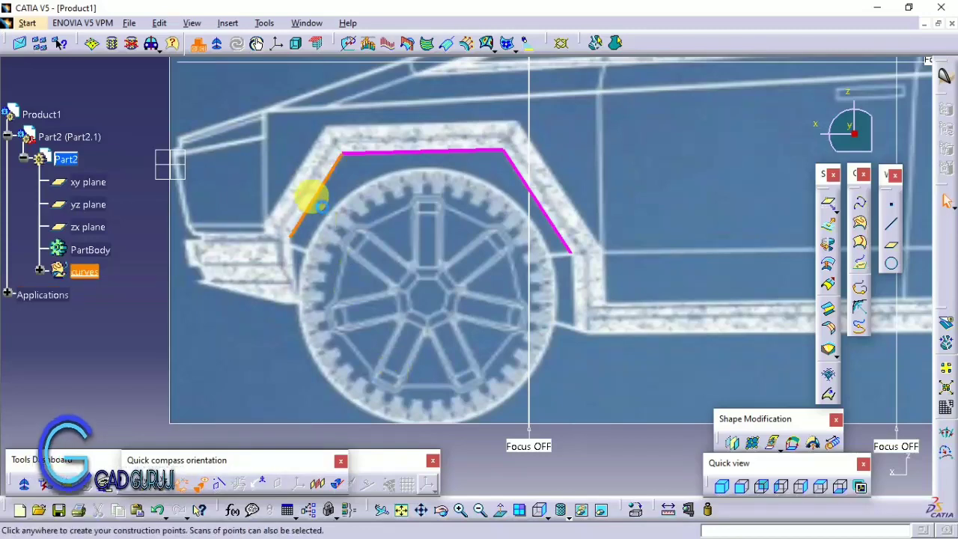
- In the front view, move the curve's point onto the fender's top corner and confirm it
{"action": "left_click", "coordinate": [761, 486]}
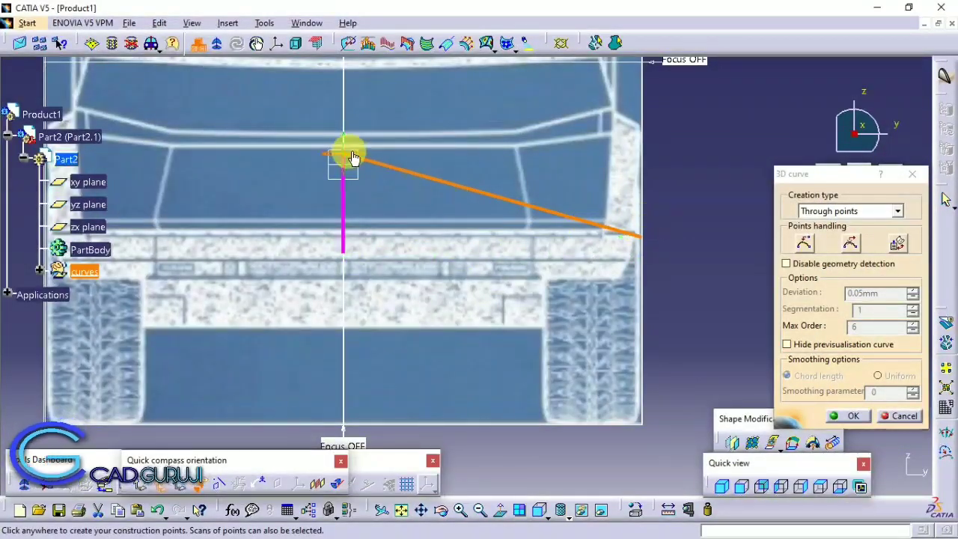
{"action": "left_click_drag", "start_coordinate": [414, 164], "coordinate": [645, 152]}
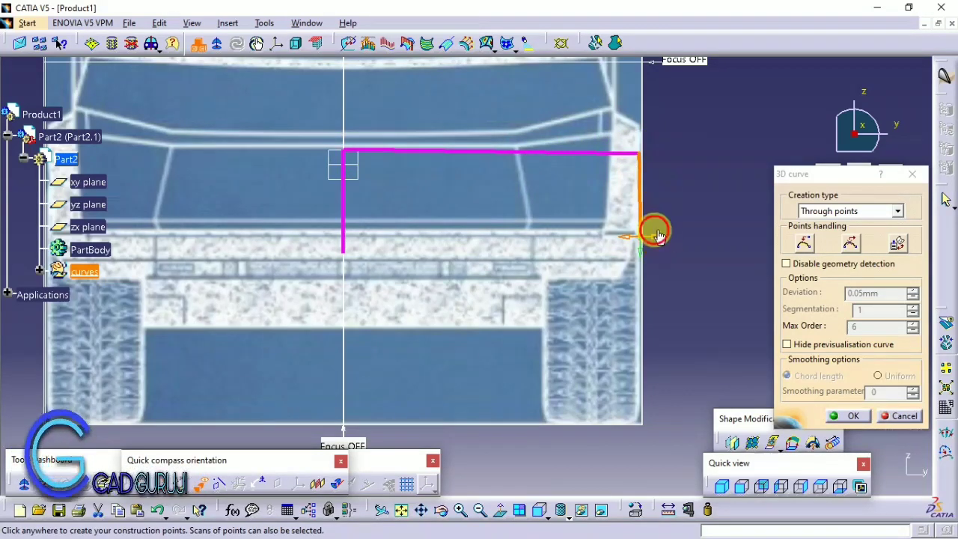
{"action": "left_click", "coordinate": [846, 415]}
{"action": "double_click", "coordinate": [385, 152]}
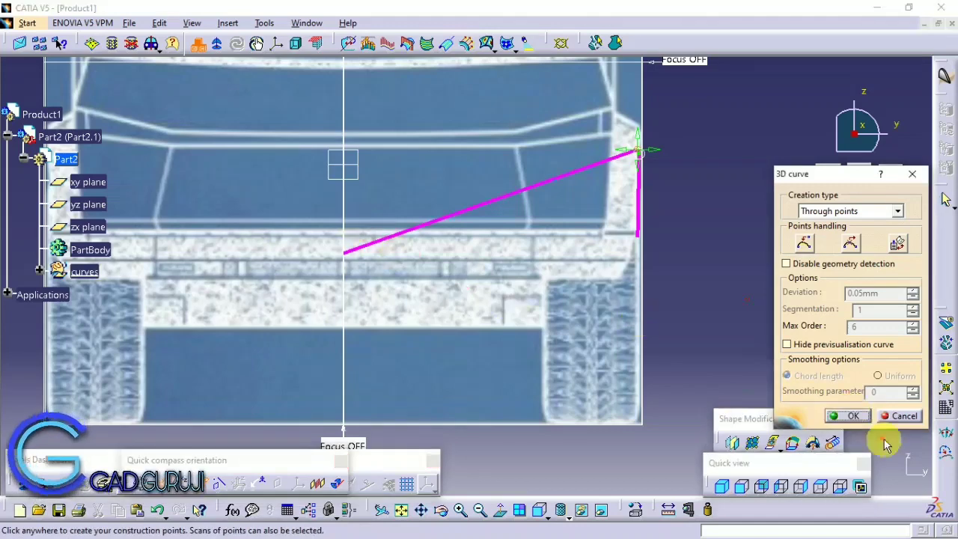
{"action": "left_click", "coordinate": [849, 415]}
{"action": "double_click", "coordinate": [365, 251]}
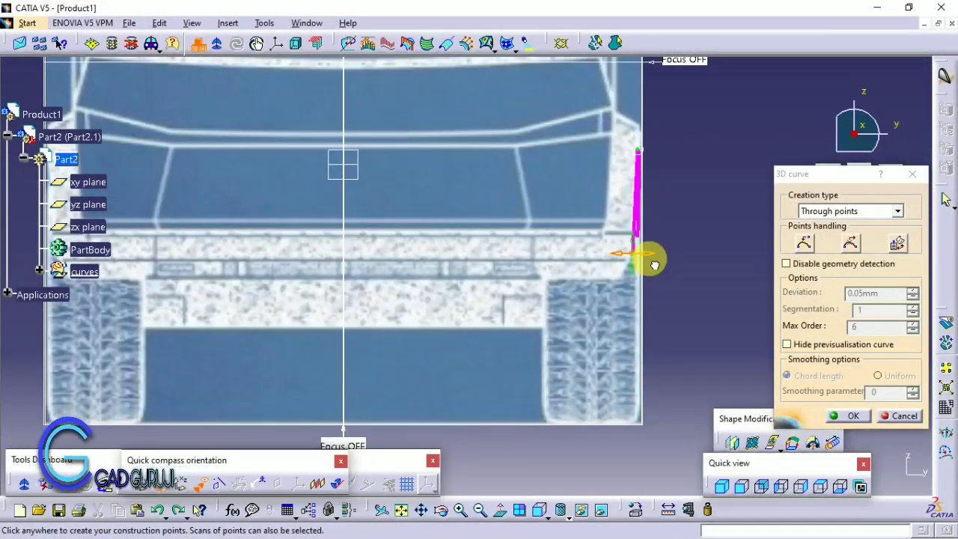
- From the left view, draw a short vertical 3D curve down from the arch's rear end
{"action": "left_click", "coordinate": [782, 487]}
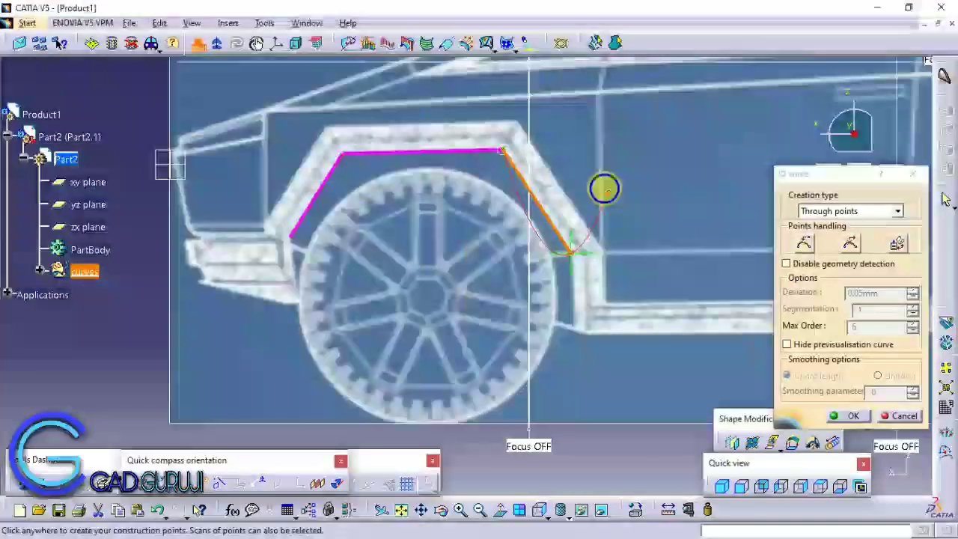
{"action": "middle_click_drag", "start_coordinate": [604, 188], "coordinate": [573, 295]}
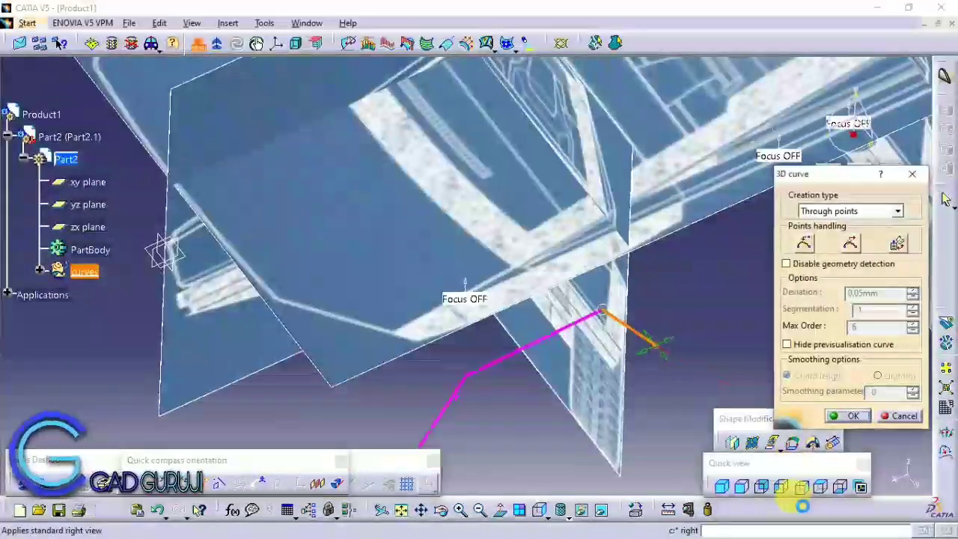
{"action": "left_click", "coordinate": [760, 487]}
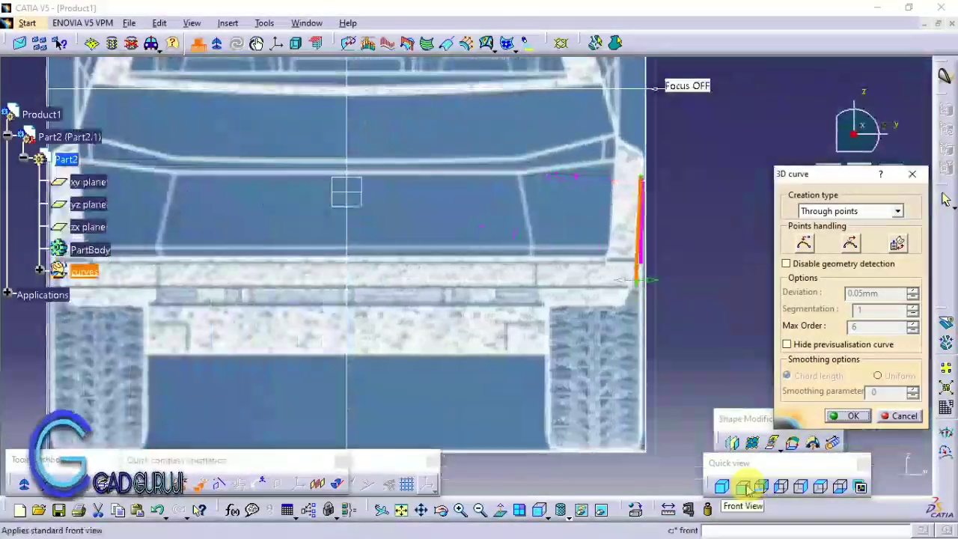
{"action": "scroll", "coordinate": [605, 306], "scroll_direction": "up", "scroll_amount": 5}
{"action": "key", "text": "Escape"}
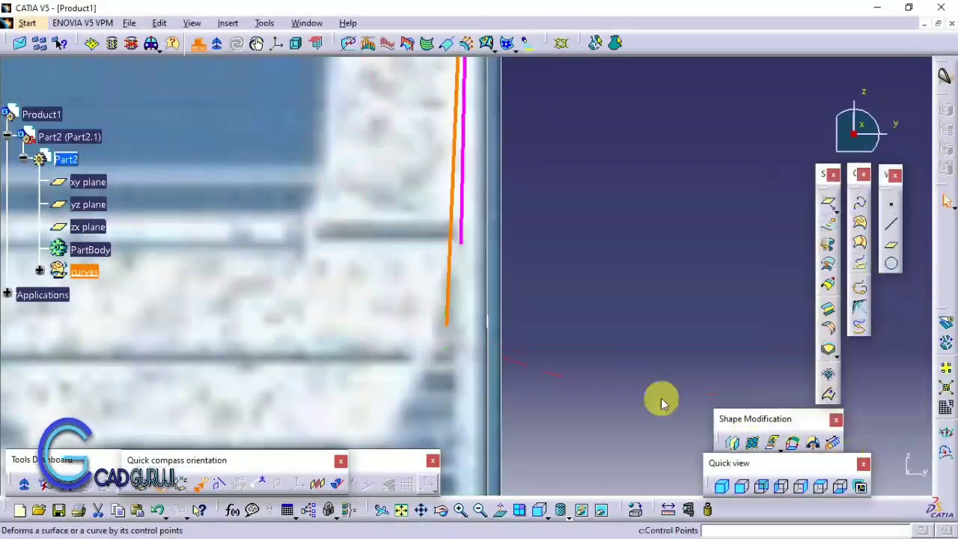
{"action": "middle_click_drag", "start_coordinate": [540, 289], "coordinate": [486, 166]}
{"action": "left_click", "coordinate": [780, 487]}
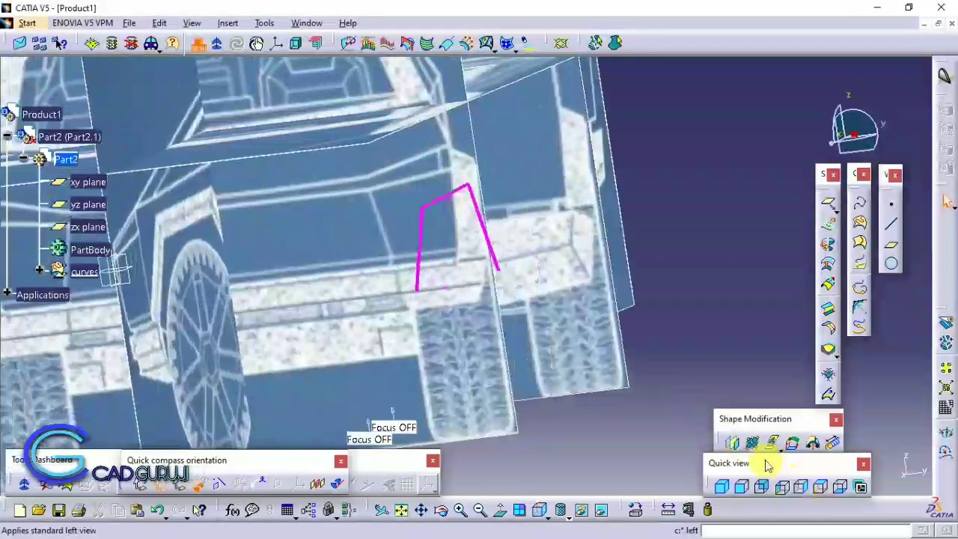
{"action": "left_click", "coordinate": [858, 203]}
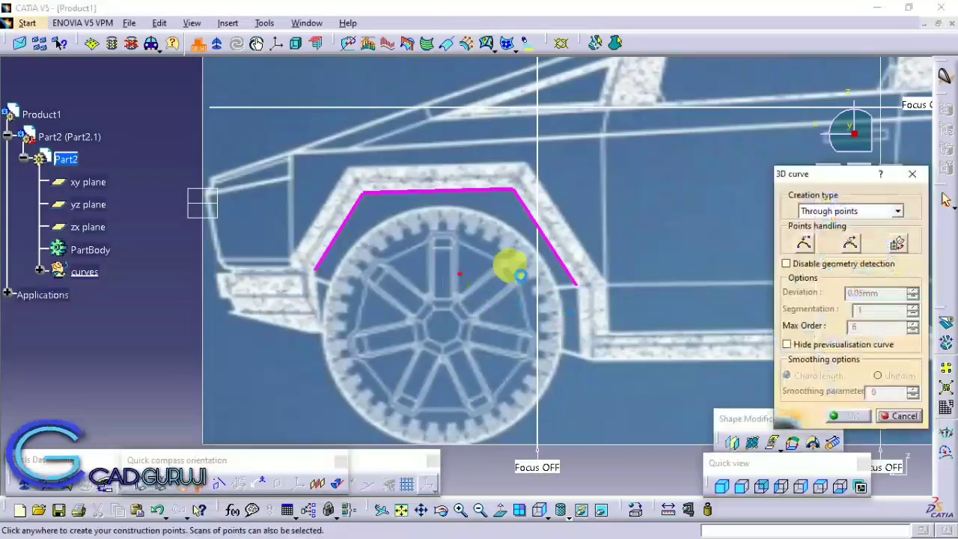
{"action": "left_click", "coordinate": [576, 286]}
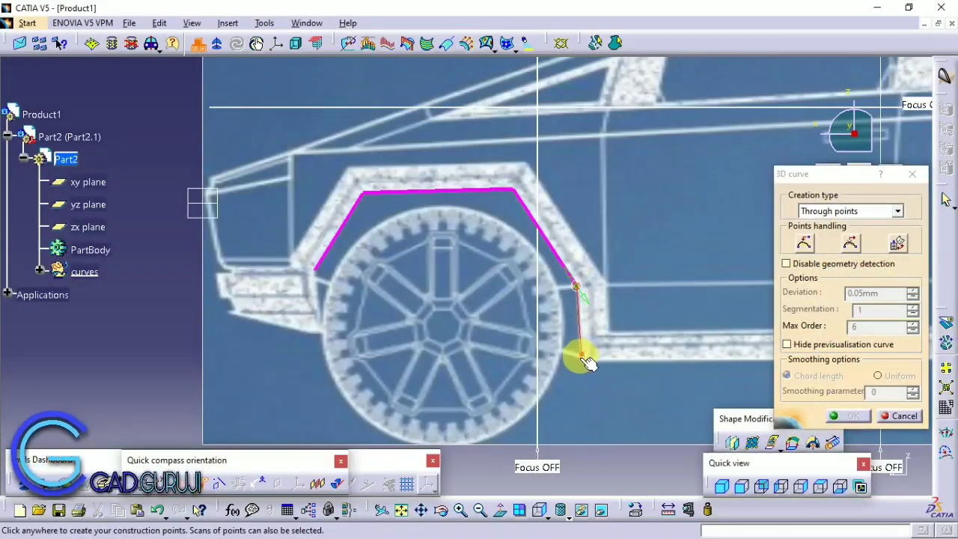
{"action": "left_click", "coordinate": [834, 420]}
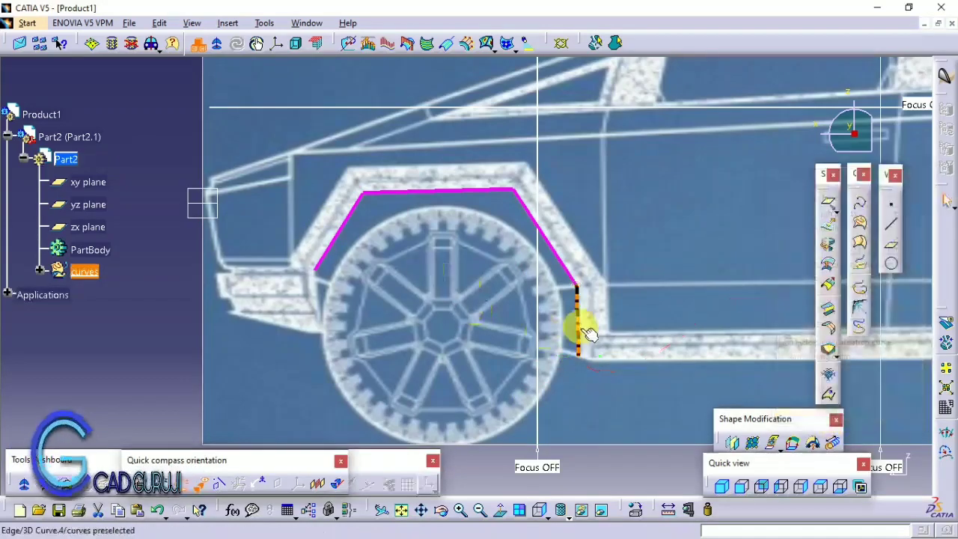
- Check the new vertical segment against the top reference image
{"action": "double_click", "coordinate": [590, 338]}
{"action": "mouse_move", "coordinate": [744, 203]}
{"action": "middle_mouse_down"}
{"action": "mouse_move", "coordinate": [537, 366]}
{"action": "mouse_move", "coordinate": [566, 342]}
{"action": "middle_mouse_up"}
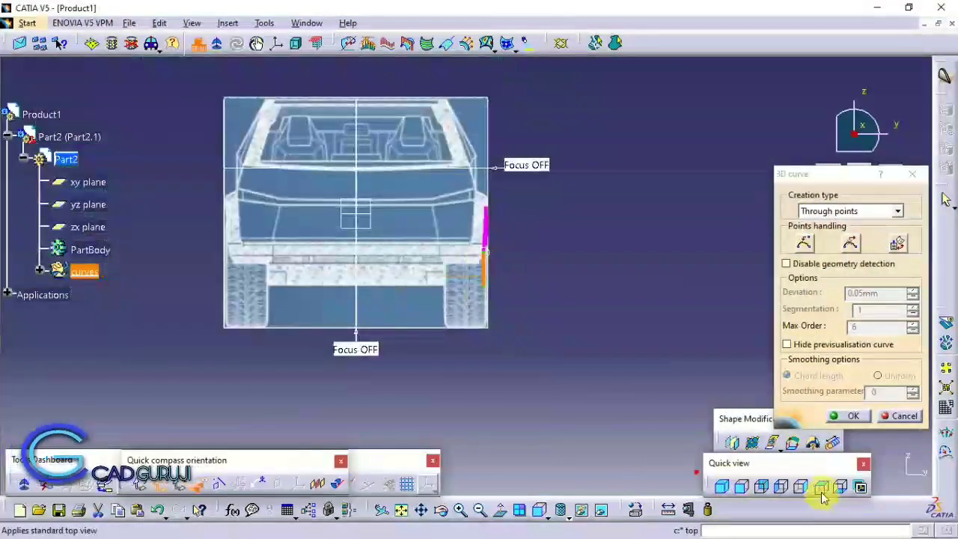
{"action": "left_click", "coordinate": [819, 486]}
{"action": "scroll", "coordinate": [524, 247], "scroll_direction": "up", "scroll_amount": 5}
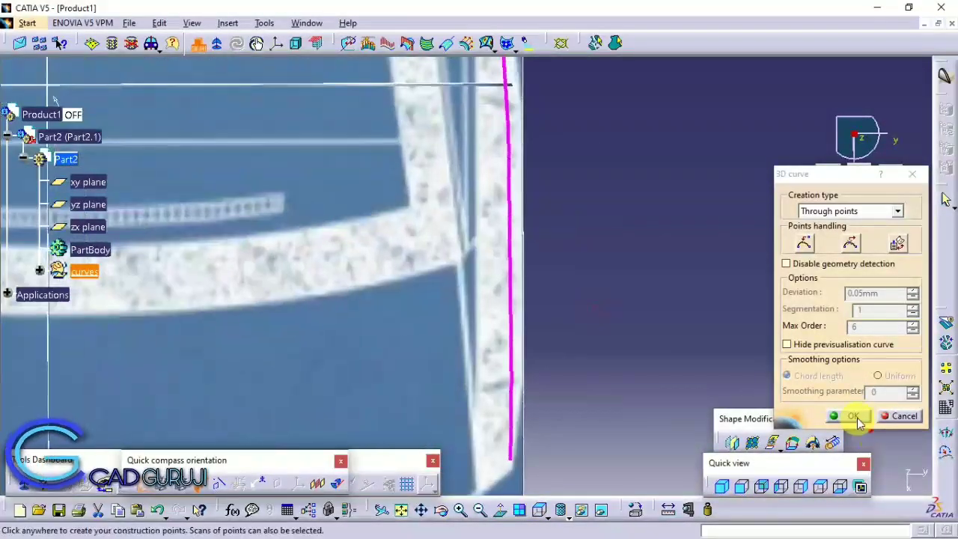
{"action": "left_click", "coordinate": [853, 416]}
- Re-edit the upper curve so its points follow the body edge in the top view
{"action": "scroll", "coordinate": [574, 346], "scroll_direction": "down", "scroll_amount": 3}
{"action": "mouse_move", "coordinate": [592, 436]}
{"action": "middle_mouse_down"}
{"action": "mouse_move", "coordinate": [549, 364]}
{"action": "mouse_move", "coordinate": [442, 312]}
{"action": "middle_mouse_up"}
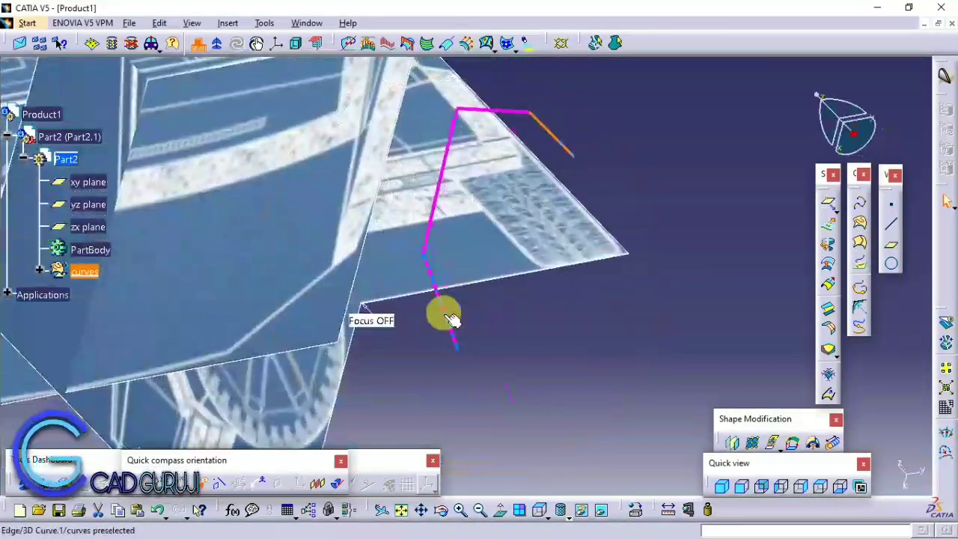
{"action": "double_click", "coordinate": [442, 311]}
{"action": "left_click", "coordinate": [857, 499]}
{"action": "scroll", "coordinate": [569, 232], "scroll_direction": "up", "scroll_amount": 3}
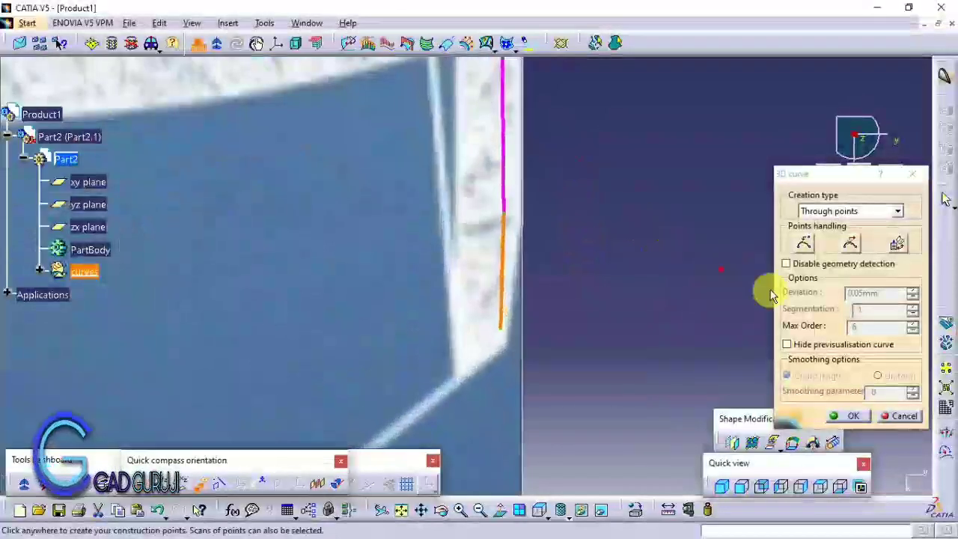
{"action": "mouse_move", "coordinate": [526, 308]}
{"action": "middle_mouse_down"}
{"action": "mouse_move", "coordinate": [573, 336]}
{"action": "mouse_move", "coordinate": [665, 299]}
{"action": "mouse_move", "coordinate": [636, 349]}
{"action": "middle_mouse_up"}
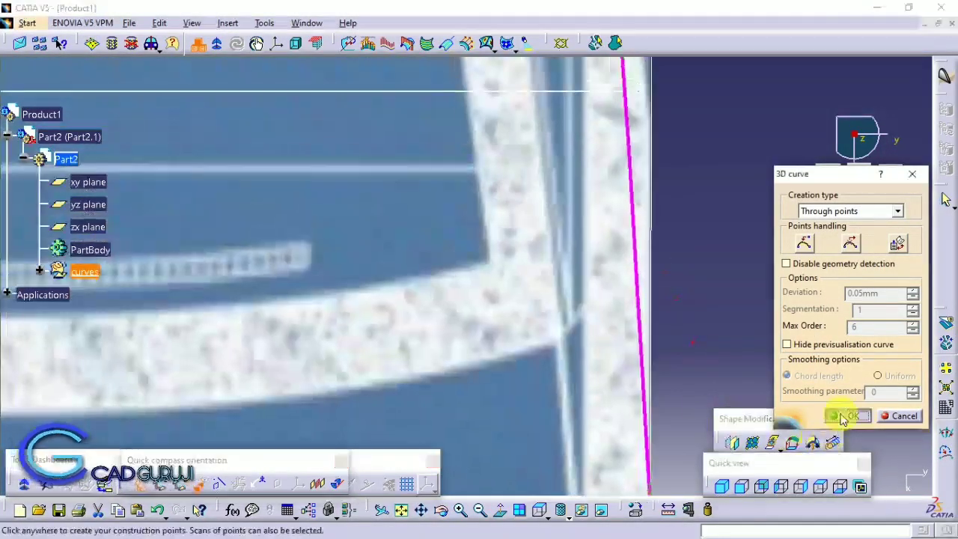
{"action": "mouse_move", "coordinate": [640, 310]}
{"action": "middle_mouse_down"}
{"action": "mouse_move", "coordinate": [673, 364]}
{"action": "mouse_move", "coordinate": [666, 352]}
{"action": "middle_mouse_up"}
{"action": "left_click", "coordinate": [851, 423]}
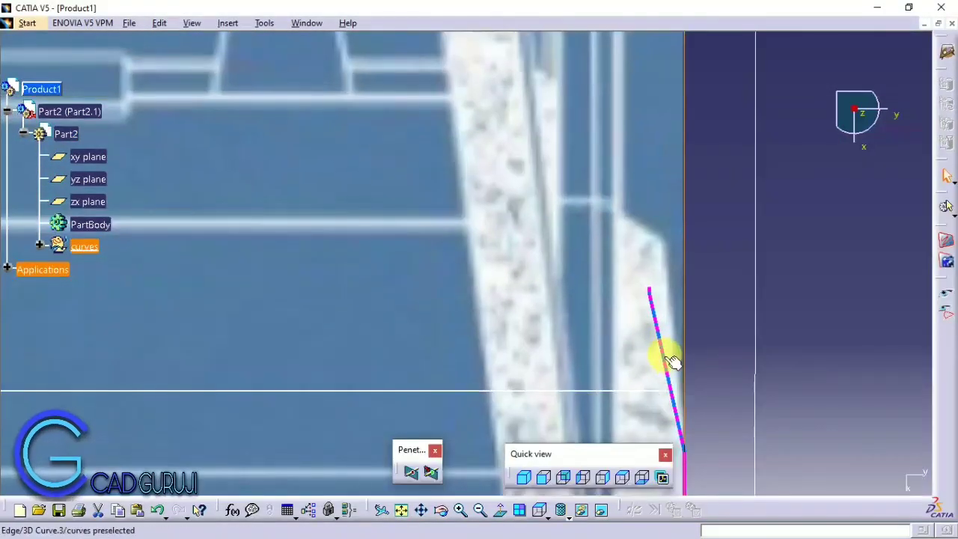
- Re-edit and confirm the finished magenta wheel-arch curve twice
{"action": "left_click", "coordinate": [674, 365]}
{"action": "double_click", "coordinate": [674, 365]}
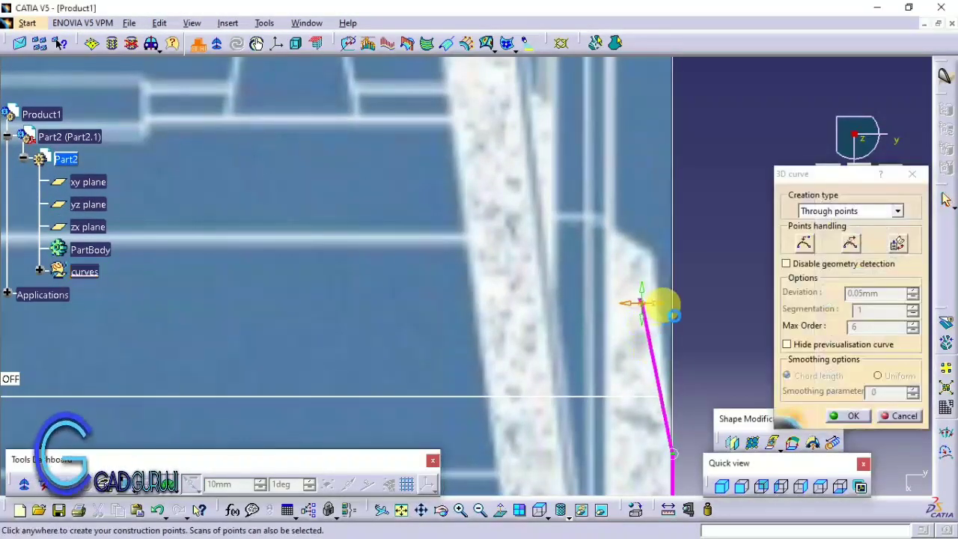
{"action": "left_click", "coordinate": [834, 421]}
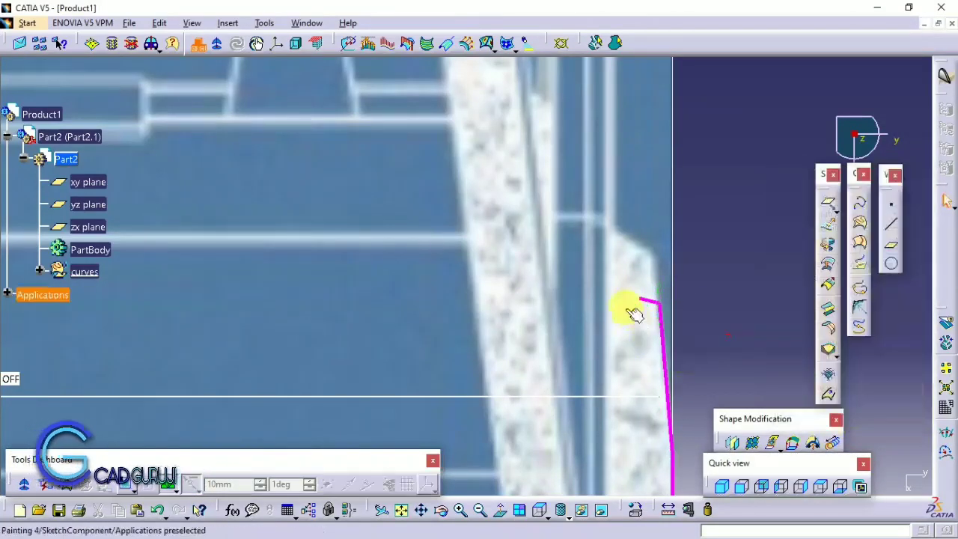
{"action": "double_click", "coordinate": [653, 303]}
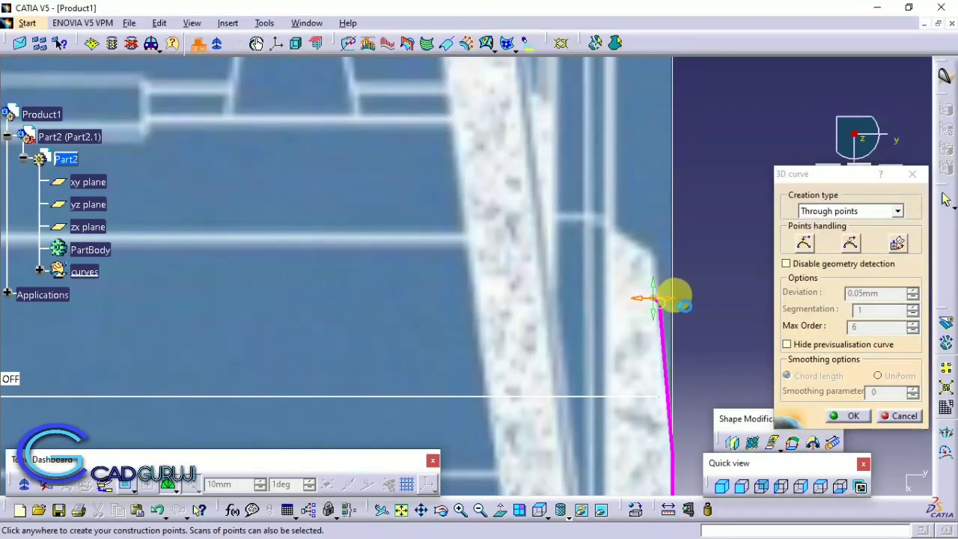
{"action": "left_click", "coordinate": [851, 417]}
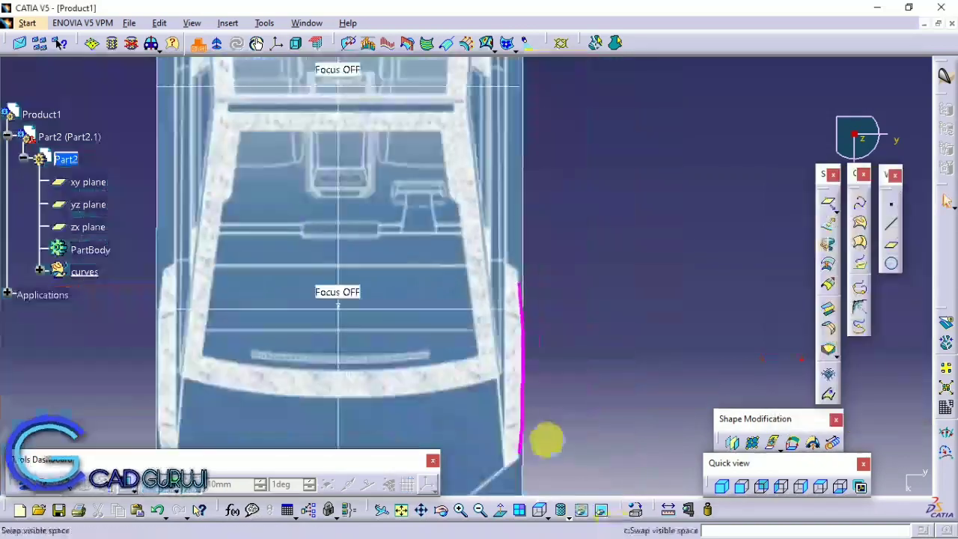
- Start a new curve at the arch's front lower end, checking it against side and front views
{"action": "mouse_move", "coordinate": [547, 438]}
{"action": "middle_mouse_down"}
{"action": "mouse_move", "coordinate": [474, 288]}
{"action": "mouse_move", "coordinate": [567, 242]}
{"action": "mouse_move", "coordinate": [882, 187]}
{"action": "middle_mouse_up"}
{"action": "left_click", "coordinate": [761, 488]}
{"action": "left_click", "coordinate": [888, 177]}
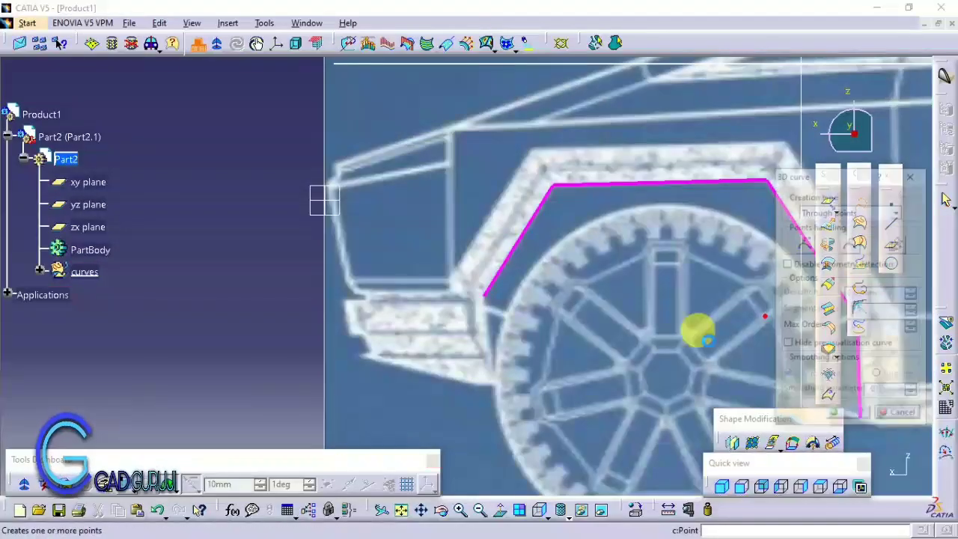
{"action": "left_click", "coordinate": [485, 295]}
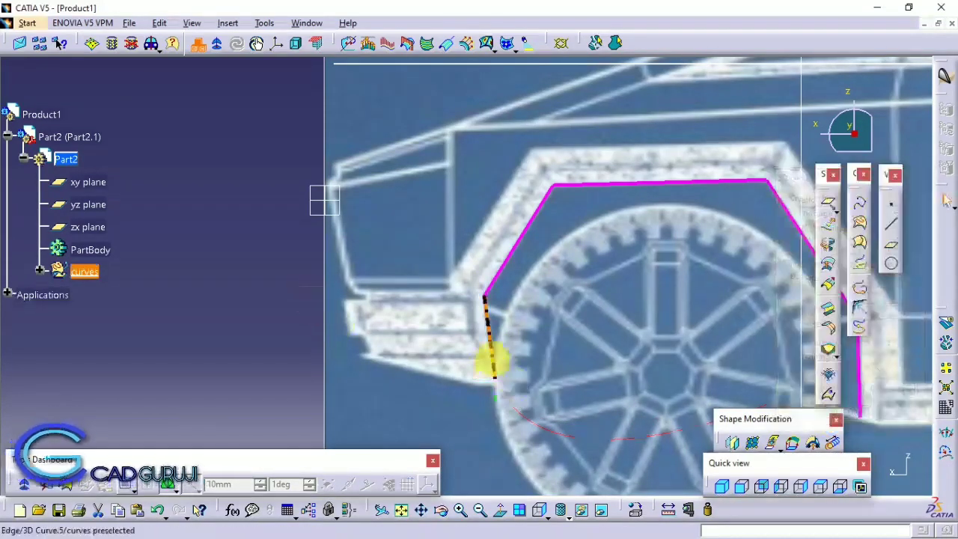
{"action": "left_click", "coordinate": [741, 487]}
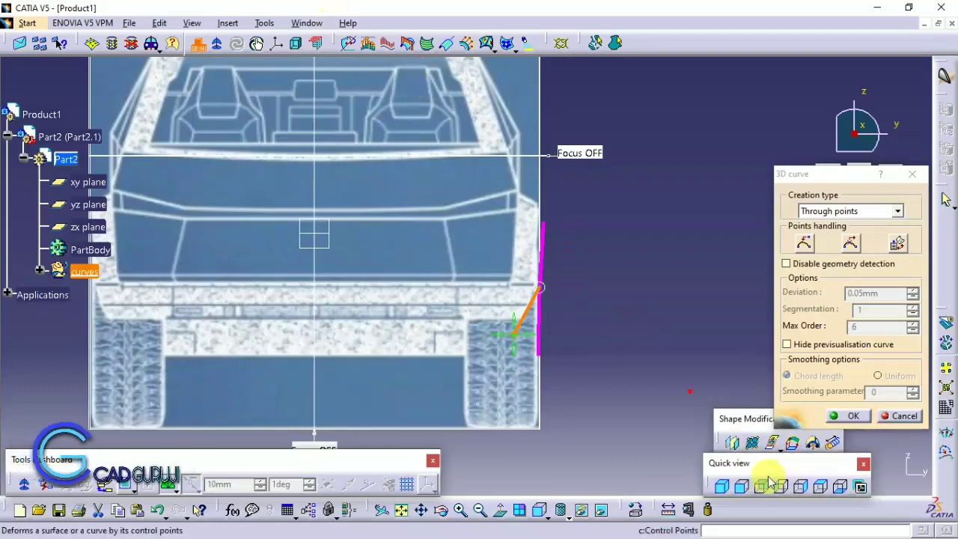
{"action": "left_click", "coordinate": [801, 488]}
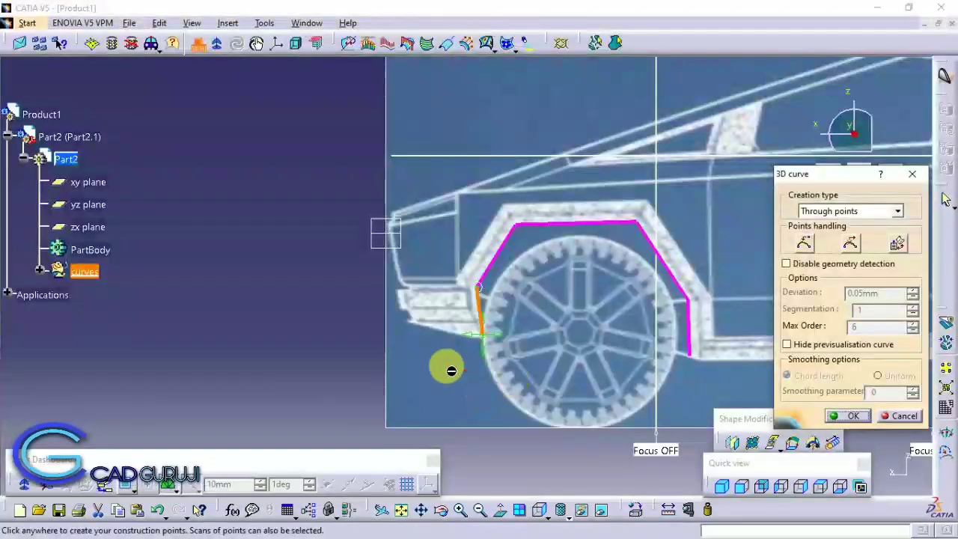
{"action": "left_click", "coordinate": [820, 487]}
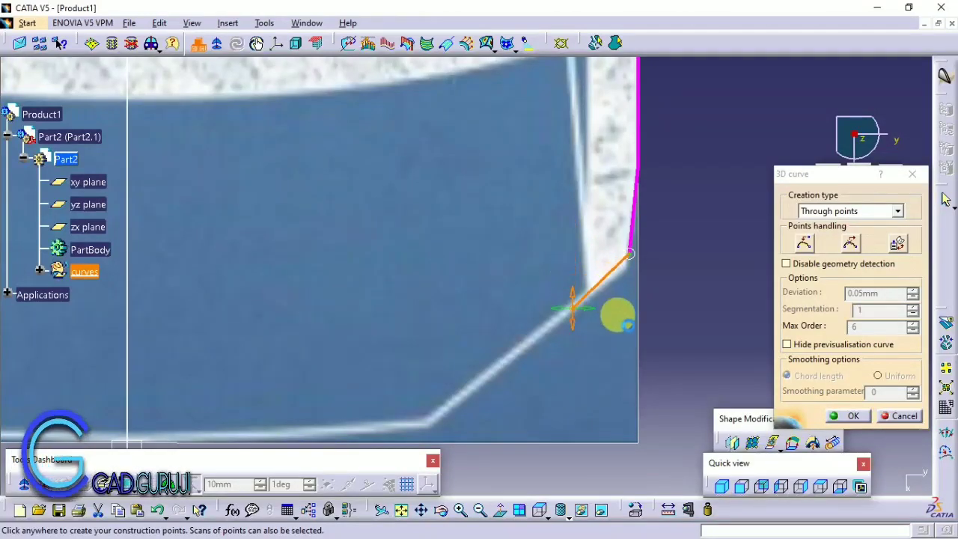
{"action": "mouse_move", "coordinate": [617, 316]}
{"action": "middle_mouse_down"}
{"action": "mouse_move", "coordinate": [399, 208]}
{"action": "mouse_move", "coordinate": [680, 402]}
{"action": "middle_mouse_up"}
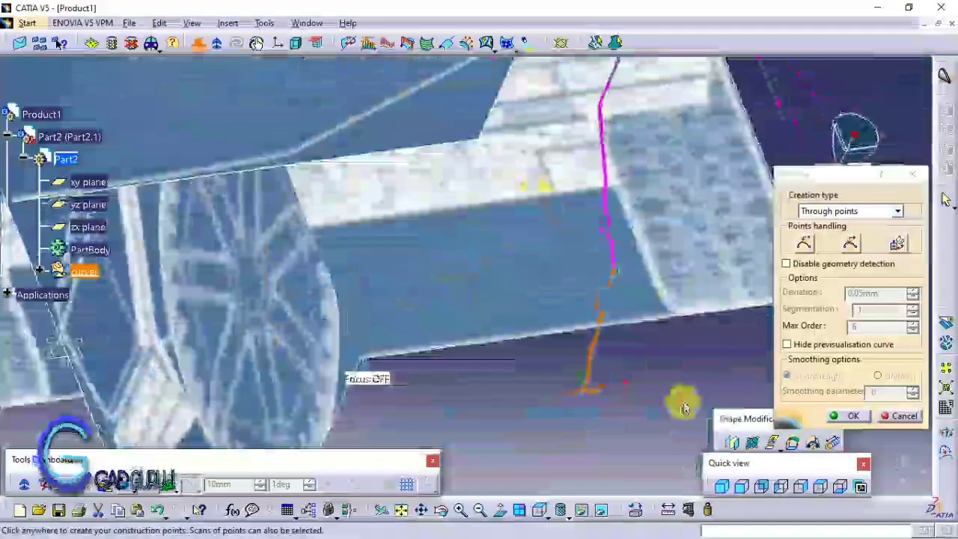
{"action": "left_click", "coordinate": [799, 488]}
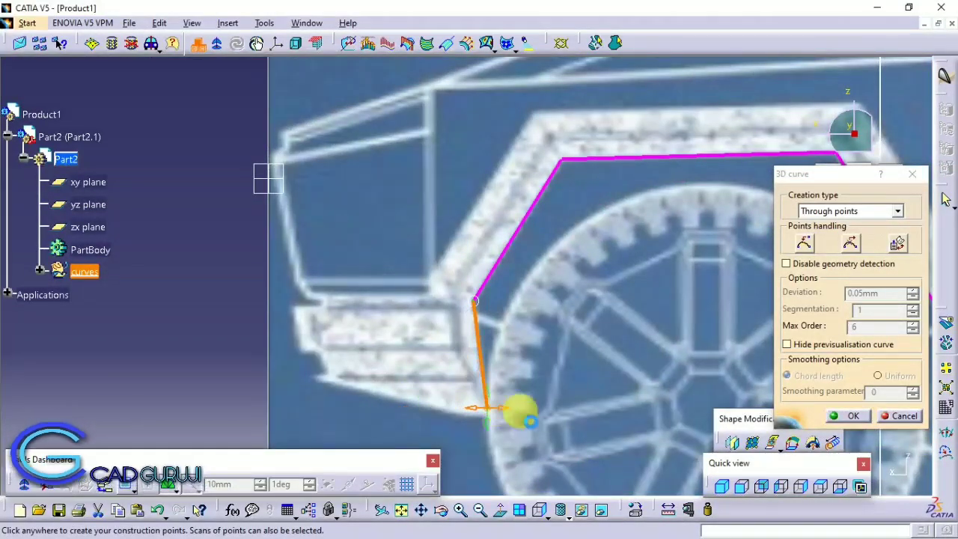
- Confirm the wheel-arch curve and adjust the new curve's end point in the top view
{"action": "left_click", "coordinate": [853, 416]}
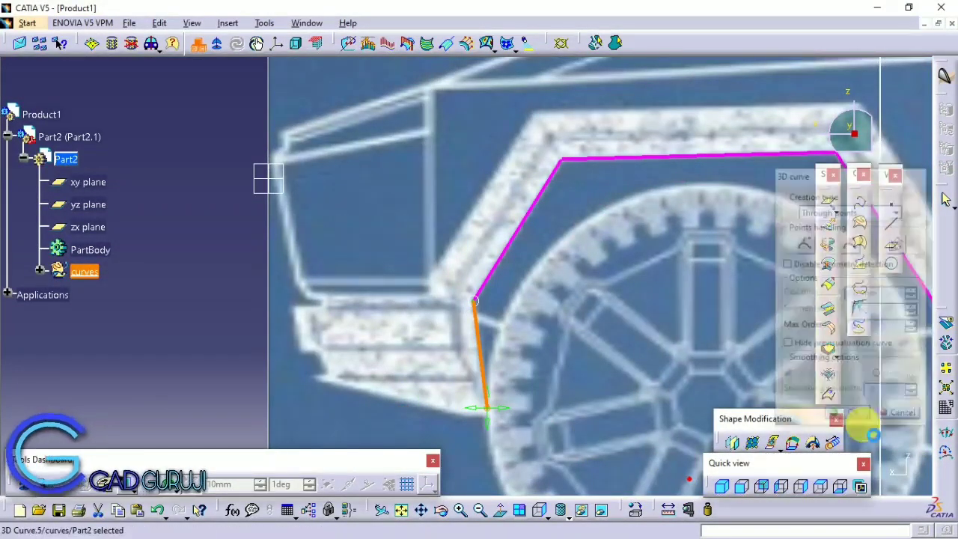
{"action": "mouse_move", "coordinate": [855, 424]}
{"action": "middle_mouse_down"}
{"action": "mouse_move", "coordinate": [487, 434]}
{"action": "mouse_move", "coordinate": [573, 387]}
{"action": "mouse_move", "coordinate": [566, 421]}
{"action": "middle_mouse_up"}
{"action": "left_click", "coordinate": [823, 487]}
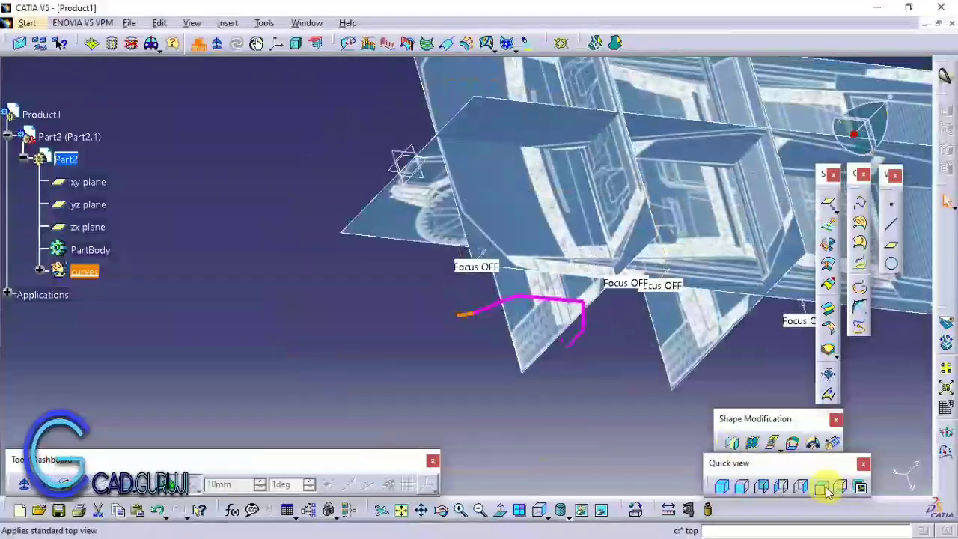
{"action": "middle_click_drag", "start_coordinate": [519, 364], "coordinate": [498, 242]}
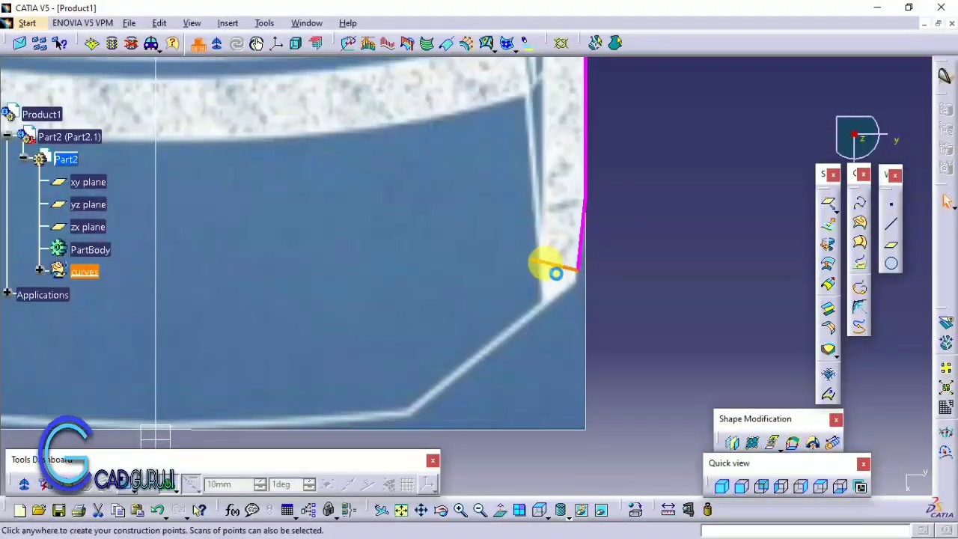
{"action": "left_click", "coordinate": [572, 261]}
{"action": "mouse_move", "coordinate": [588, 253]}
{"action": "middle_mouse_down"}
{"action": "mouse_move", "coordinate": [618, 261]}
{"action": "mouse_move", "coordinate": [398, 289]}
{"action": "mouse_move", "coordinate": [518, 232]}
{"action": "middle_mouse_up"}
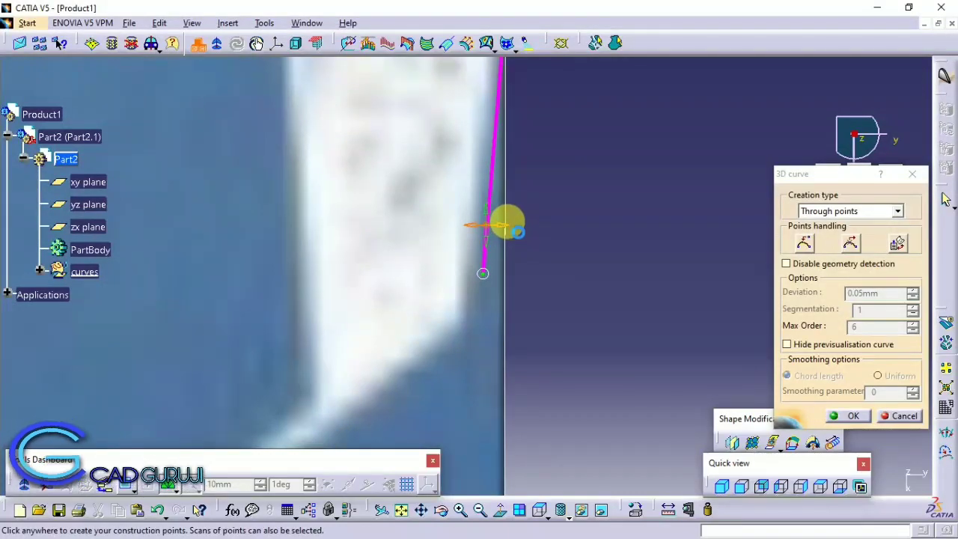
{"action": "left_click", "coordinate": [835, 423]}
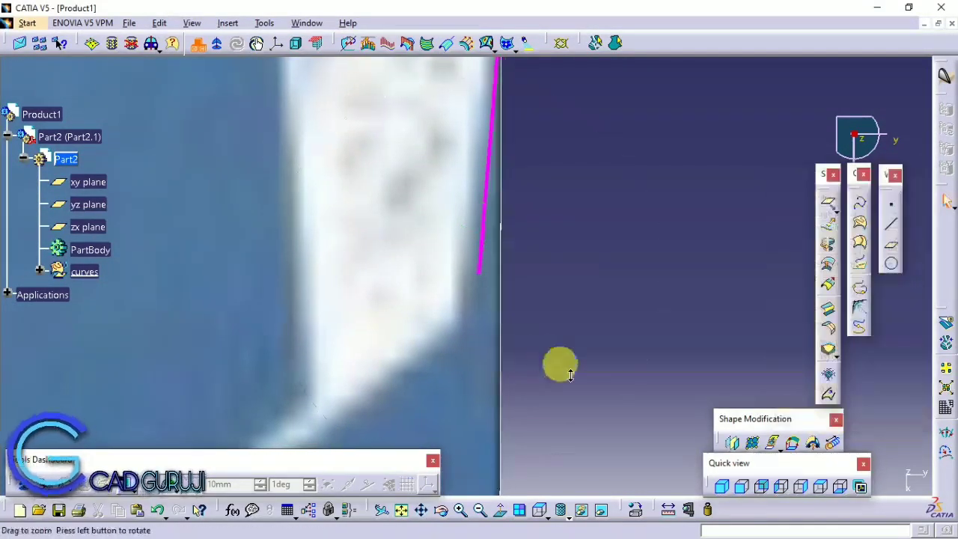
- In the front view, extend the curve downward with a new lower point
{"action": "mouse_move", "coordinate": [559, 364]}
{"action": "middle_mouse_down"}
{"action": "mouse_move", "coordinate": [324, 292]}
{"action": "mouse_move", "coordinate": [539, 357]}
{"action": "middle_mouse_up"}
{"action": "left_click", "coordinate": [721, 486]}
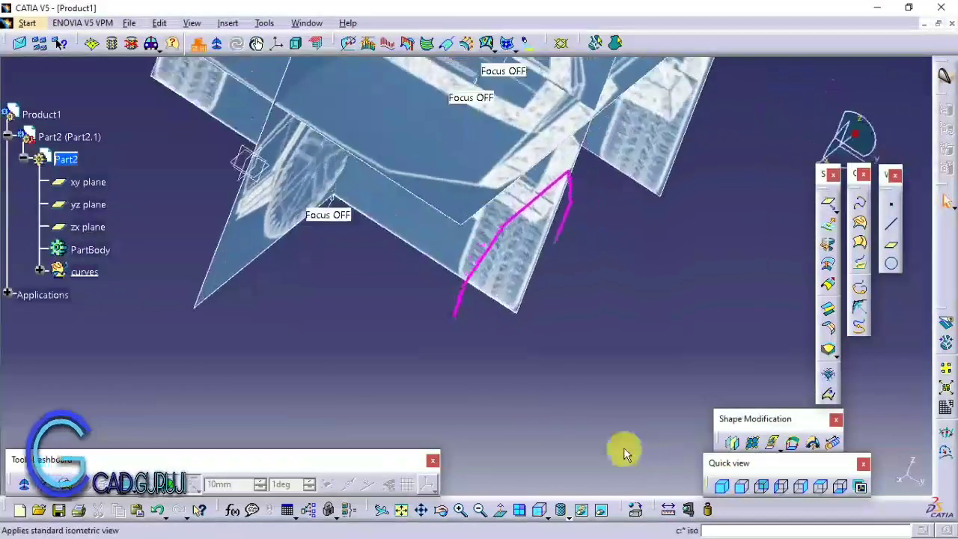
{"action": "mouse_move", "coordinate": [621, 449]}
{"action": "middle_mouse_down"}
{"action": "mouse_move", "coordinate": [592, 417]}
{"action": "mouse_move", "coordinate": [571, 305]}
{"action": "mouse_move", "coordinate": [550, 362]}
{"action": "mouse_move", "coordinate": [593, 367]}
{"action": "middle_mouse_up"}
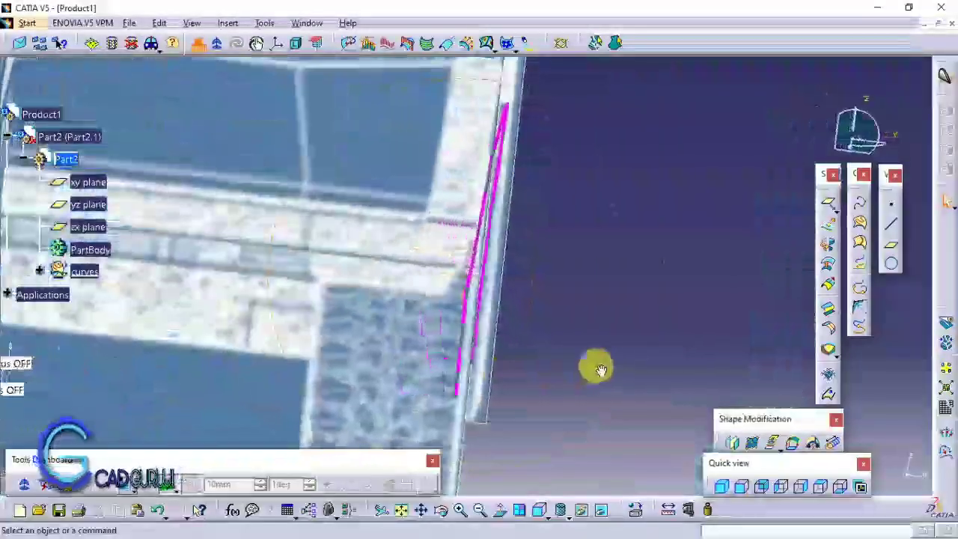
{"action": "left_click", "coordinate": [741, 486]}
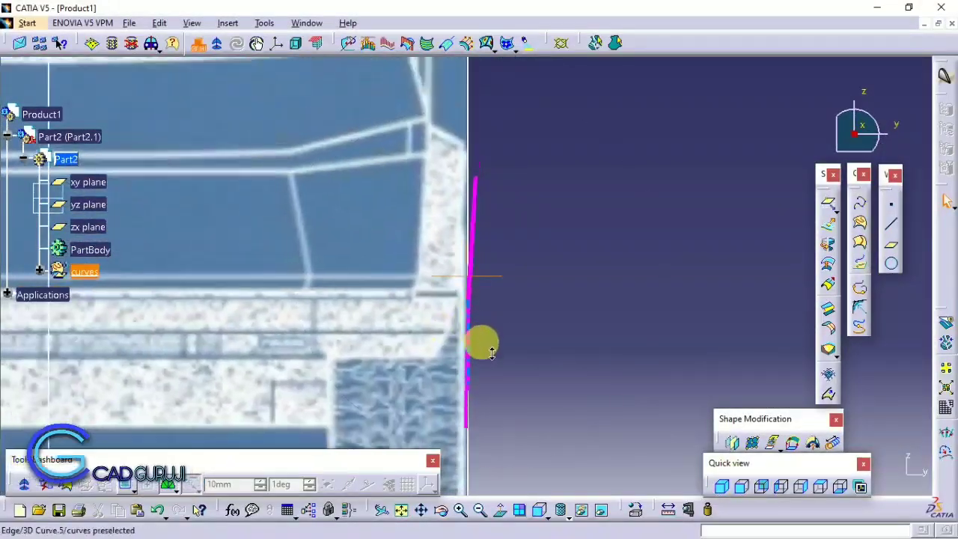
{"action": "mouse_move", "coordinate": [483, 341]}
{"action": "middle_mouse_down", "text": "ctrl"}
{"action": "mouse_move", "coordinate": [466, 394]}
{"action": "mouse_move", "coordinate": [451, 374]}
{"action": "mouse_move", "coordinate": [491, 315]}
{"action": "mouse_move", "coordinate": [484, 241]}
{"action": "middle_mouse_up", "text": "ctrl"}
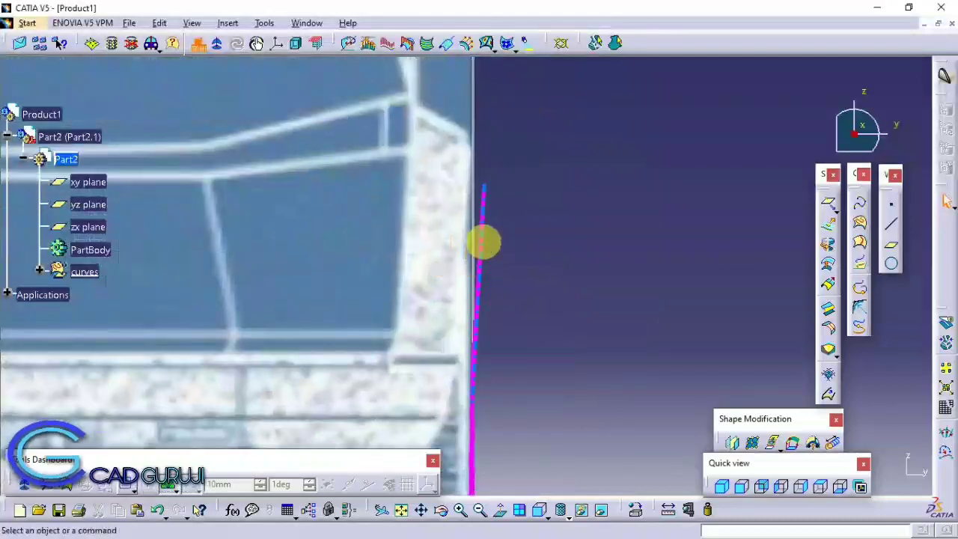
{"action": "left_click", "coordinate": [468, 405]}
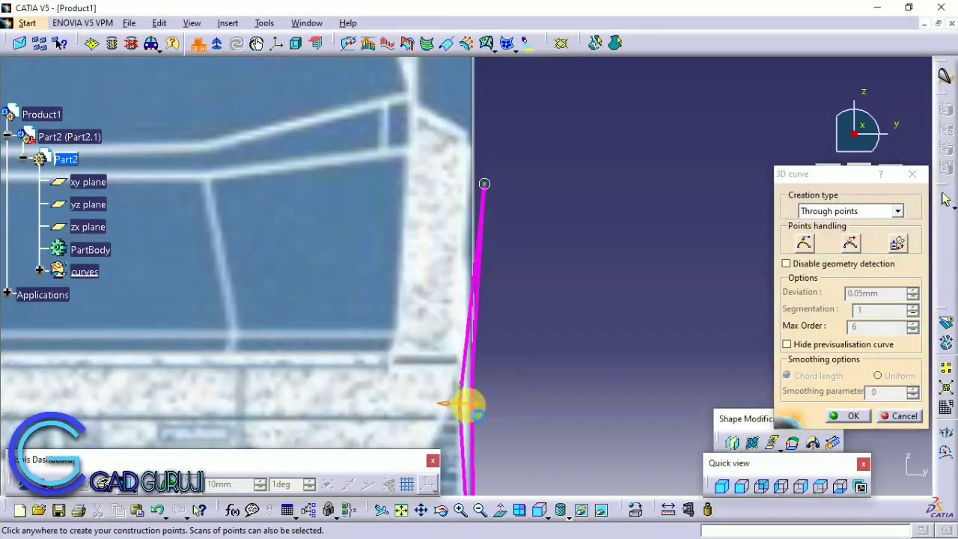
{"action": "mouse_move", "coordinate": [471, 188]}
{"action": "middle_mouse_down"}
{"action": "mouse_move", "coordinate": [526, 175]}
{"action": "mouse_move", "coordinate": [527, 377]}
{"action": "middle_mouse_up"}
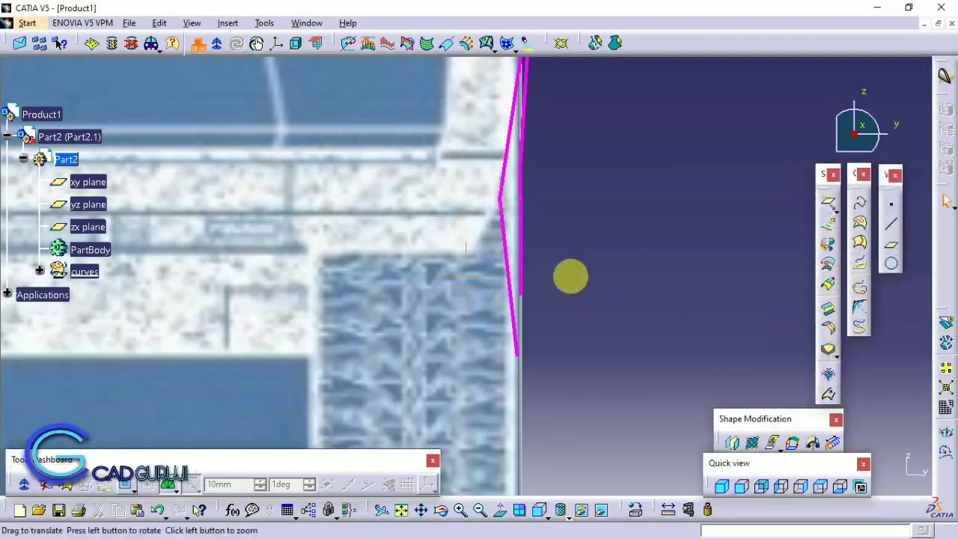
{"action": "mouse_move", "coordinate": [571, 274]}
{"action": "middle_mouse_down"}
{"action": "mouse_move", "coordinate": [551, 394]}
{"action": "mouse_move", "coordinate": [466, 316]}
{"action": "mouse_move", "coordinate": [496, 327]}
{"action": "mouse_move", "coordinate": [498, 301]}
{"action": "mouse_move", "coordinate": [524, 331]}
{"action": "middle_mouse_up"}
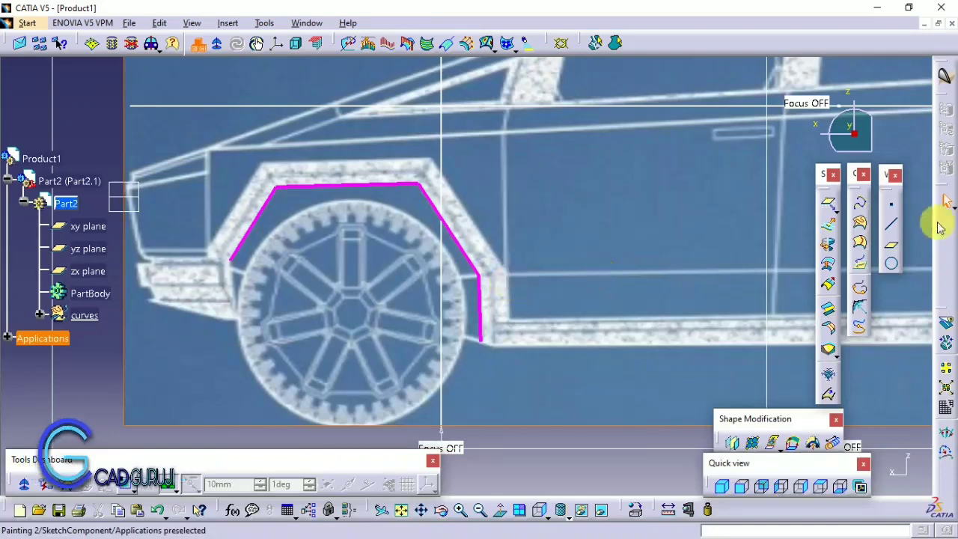
- Select the curve traced in the front view and re-edit it in the top view
{"action": "left_click", "coordinate": [739, 486]}
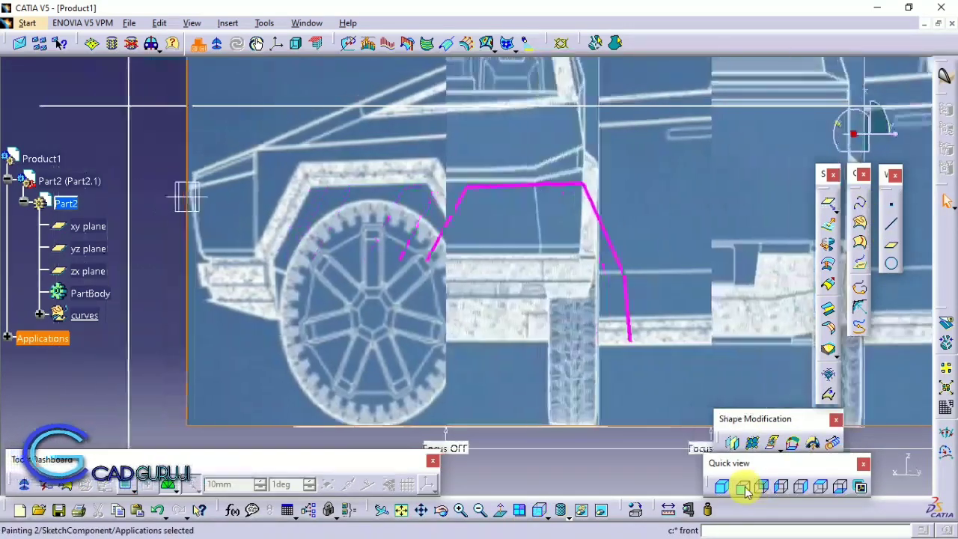
{"action": "mouse_move", "coordinate": [755, 379]}
{"action": "middle_mouse_down"}
{"action": "mouse_move", "coordinate": [712, 374]}
{"action": "mouse_move", "coordinate": [617, 411]}
{"action": "middle_mouse_up"}
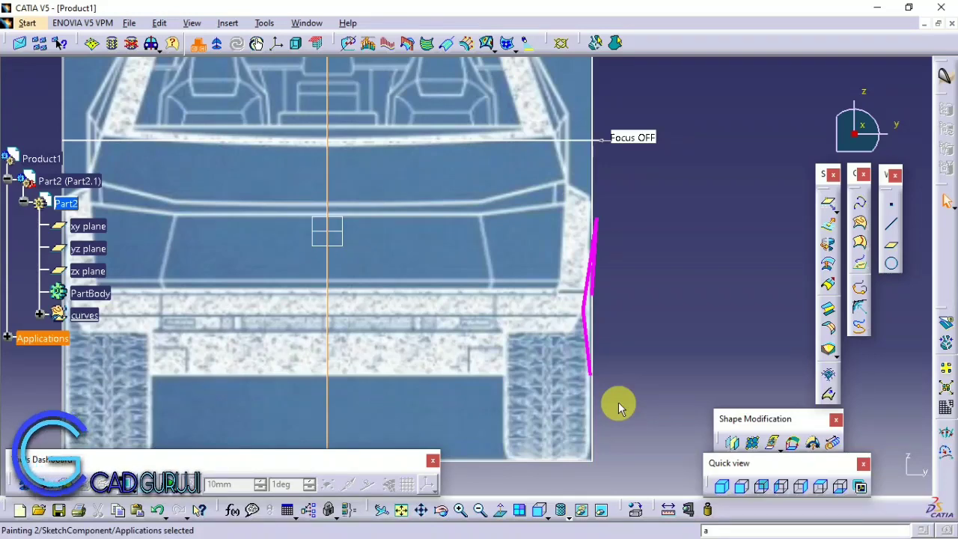
{"action": "middle_click_drag", "start_coordinate": [650, 280], "coordinate": [605, 211]}
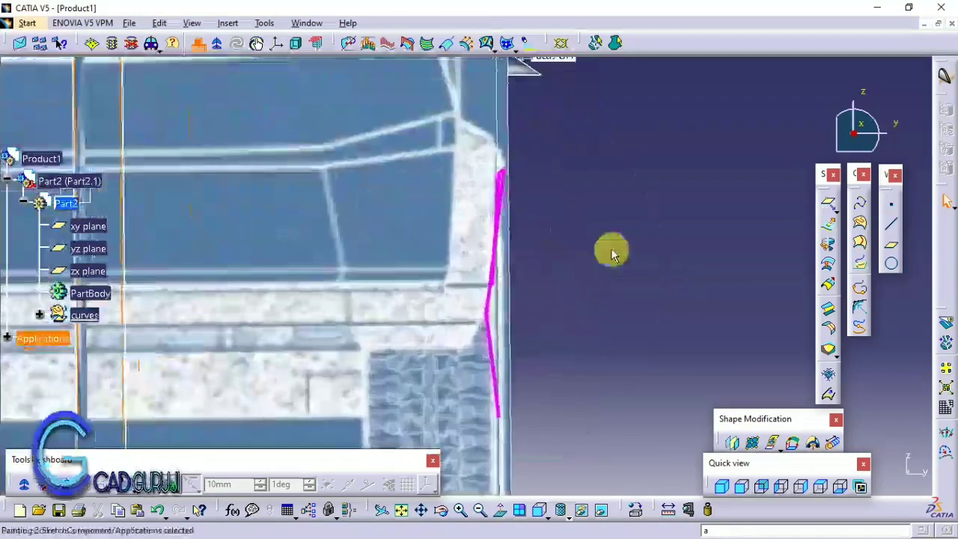
{"action": "middle_click_drag", "start_coordinate": [556, 156], "coordinate": [501, 199]}
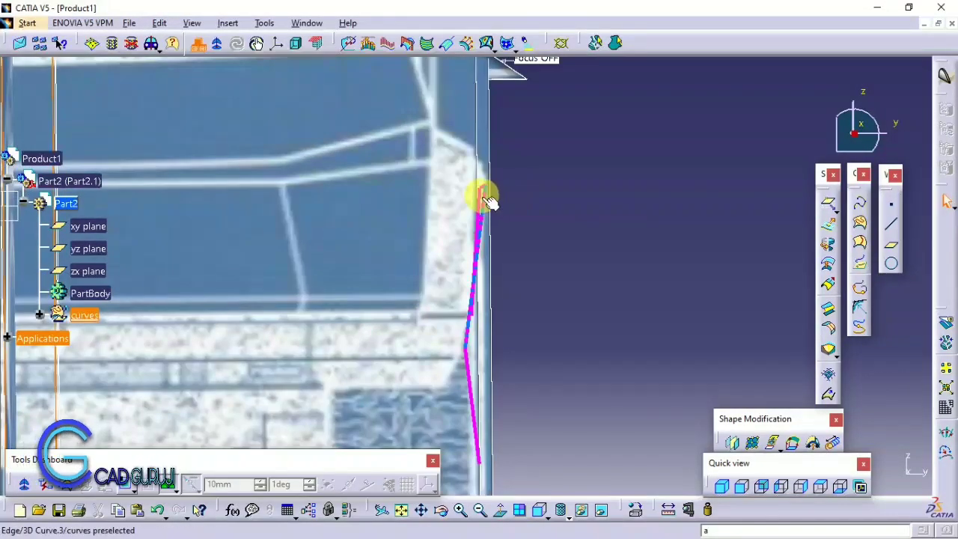
{"action": "left_click", "coordinate": [911, 174]}
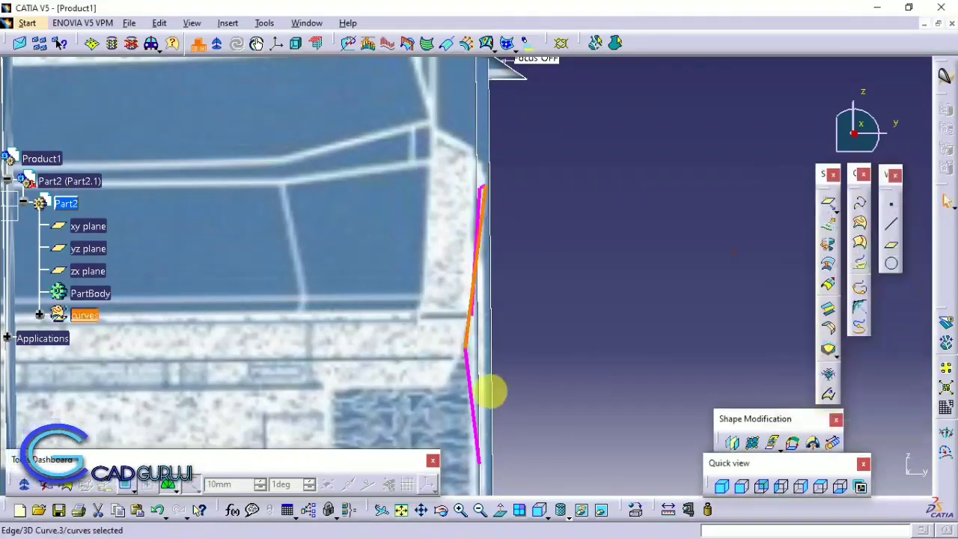
{"action": "left_click", "coordinate": [822, 491]}
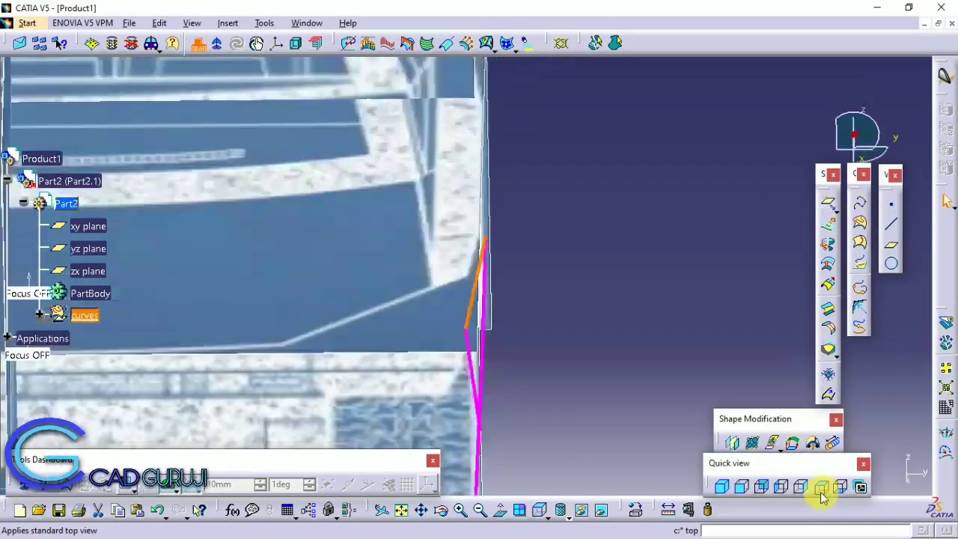
{"action": "double_click", "coordinate": [470, 261]}
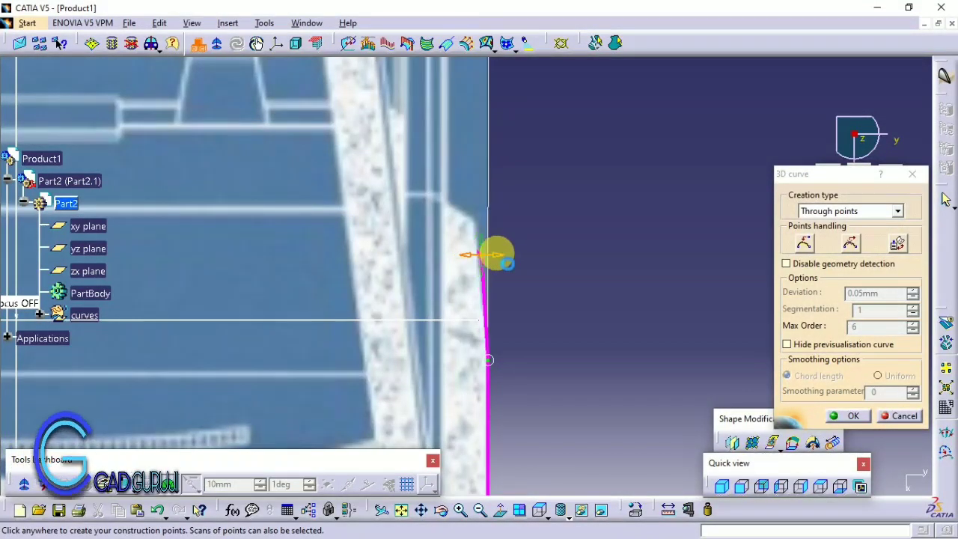
{"action": "left_click", "coordinate": [855, 418]}
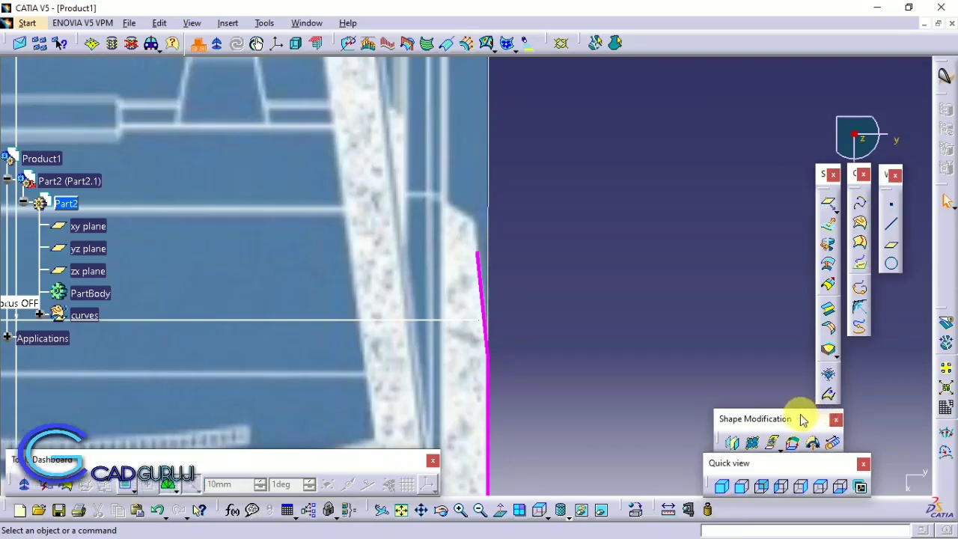
- Nudge the curve's top end point left in the front view to match the body edge
{"action": "left_click", "coordinate": [782, 488]}
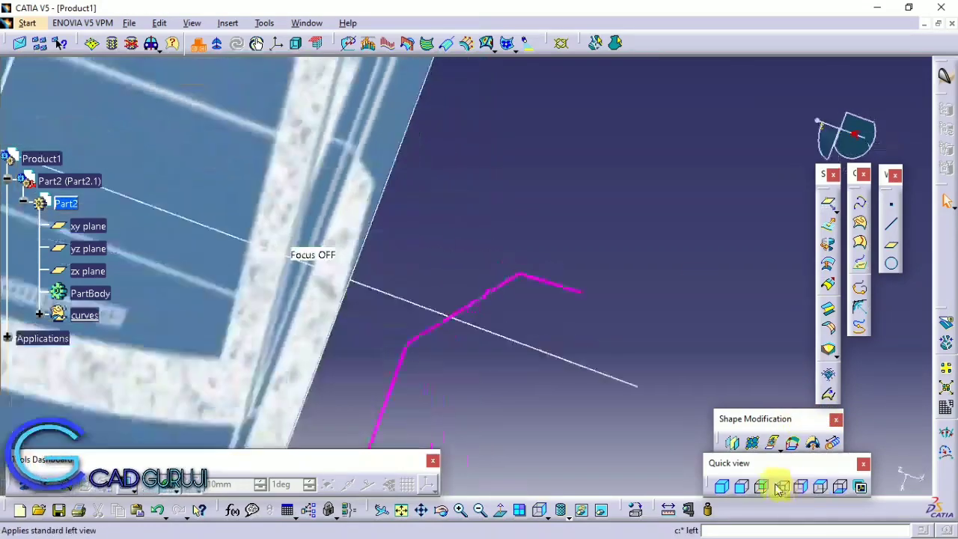
{"action": "left_click", "coordinate": [741, 487]}
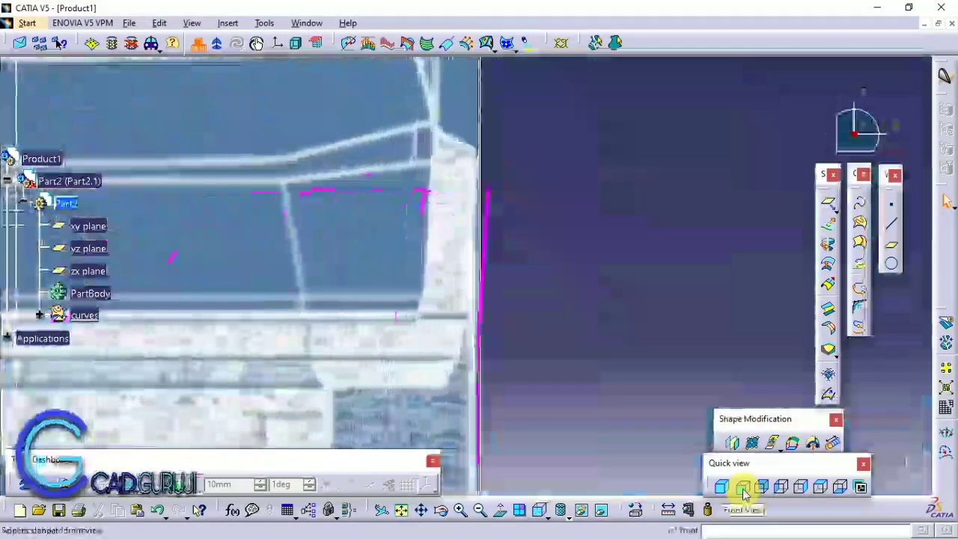
{"action": "double_click", "coordinate": [492, 189]}
{"action": "left_click_drag", "start_coordinate": [511, 194], "coordinate": [504, 193]}
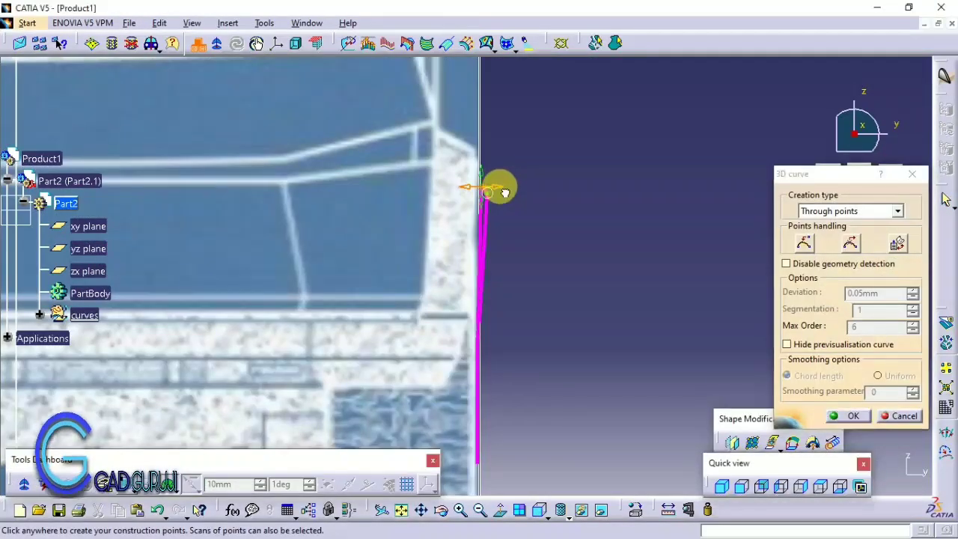
{"action": "left_click", "coordinate": [849, 415]}
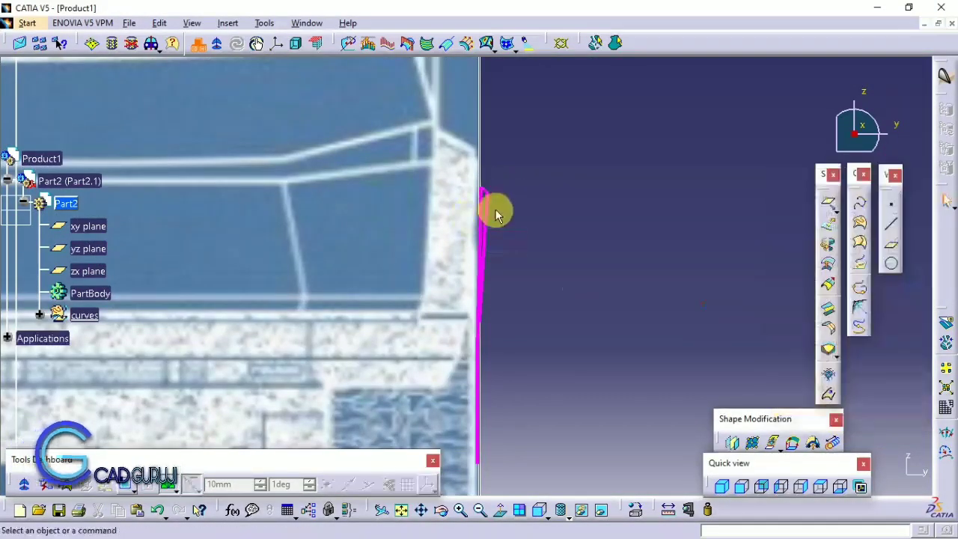
{"action": "double_click", "coordinate": [493, 199]}
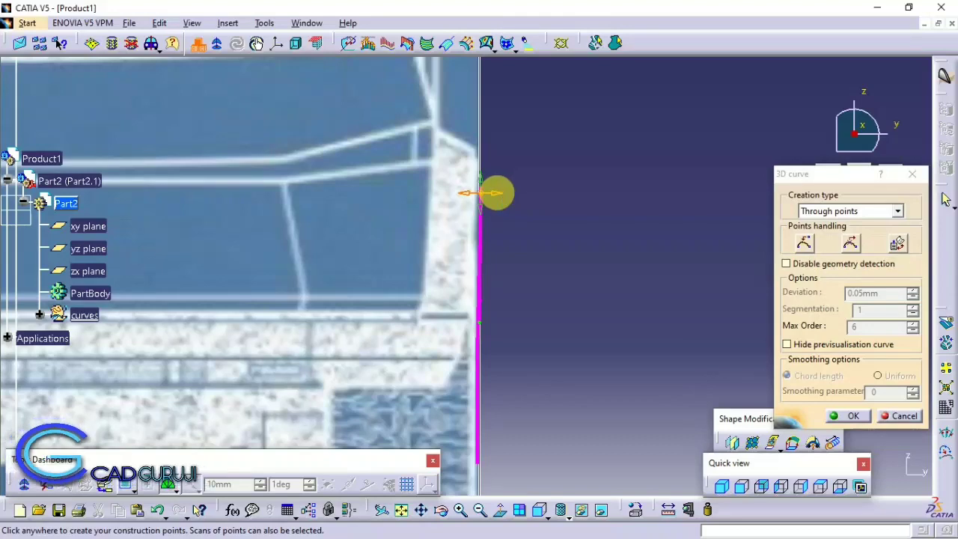
{"action": "left_click", "coordinate": [852, 416]}
{"action": "middle_click_drag", "start_coordinate": [549, 214], "coordinate": [524, 246]}
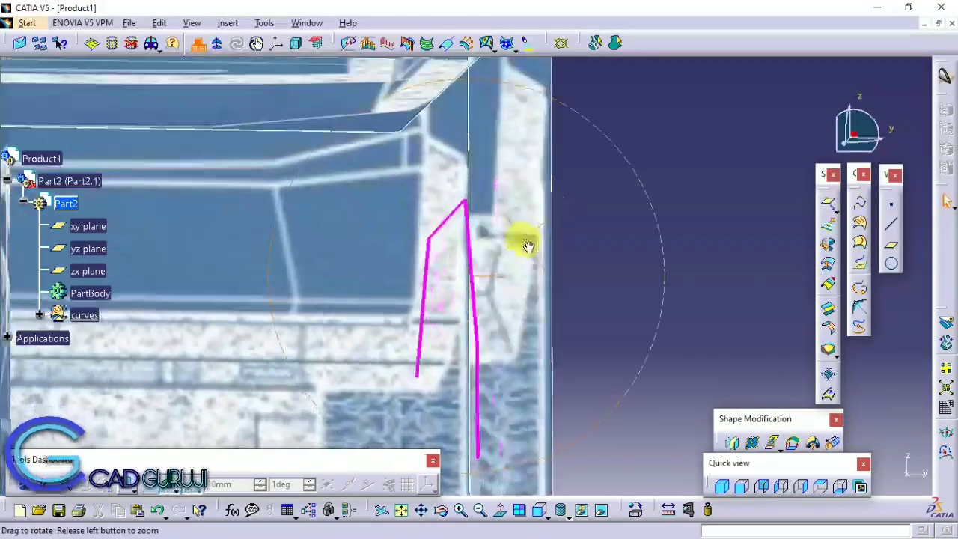
{"action": "left_click", "coordinate": [741, 486]}
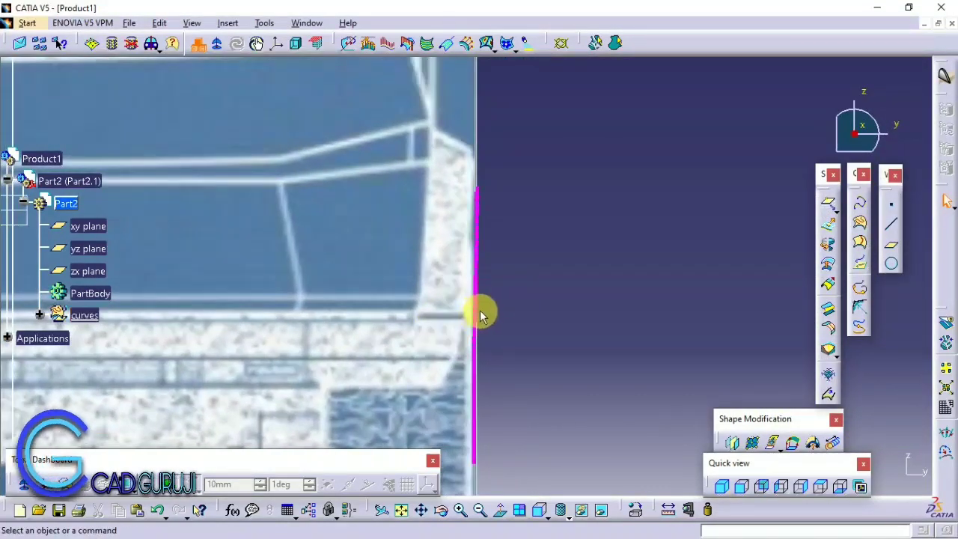
{"action": "double_click", "coordinate": [477, 318]}
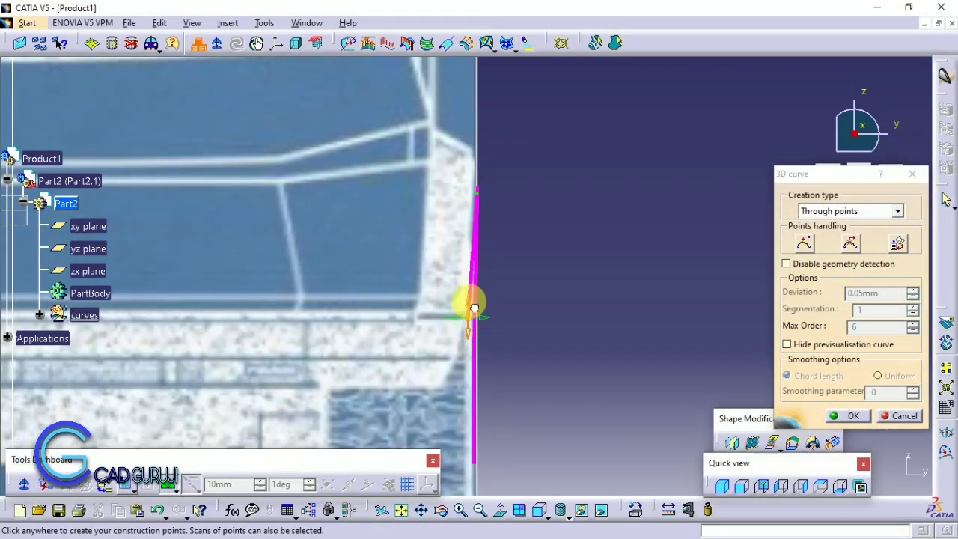
{"action": "left_click", "coordinate": [800, 486]}
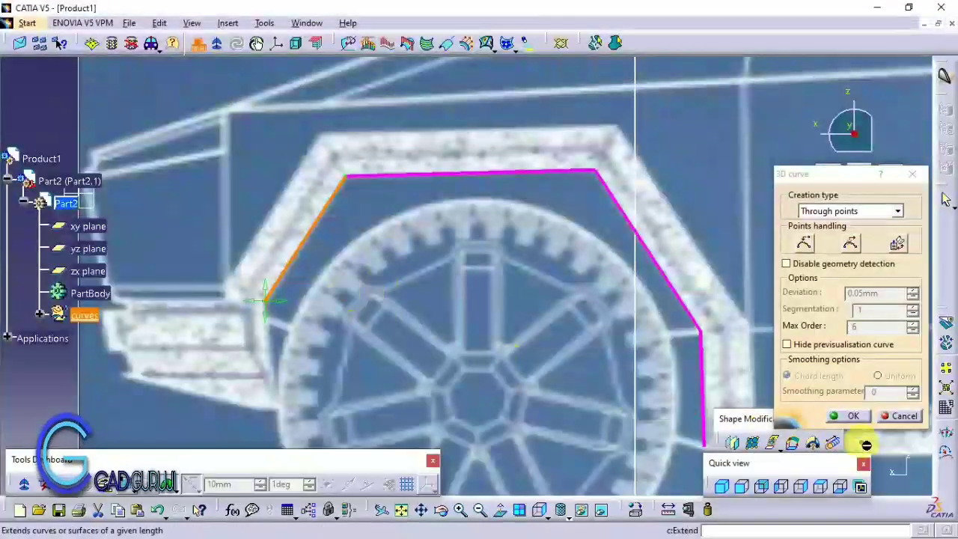
- Trace the sloped outer arch edge from its lower-left end to the upper-left corner
{"action": "left_click", "coordinate": [849, 415]}
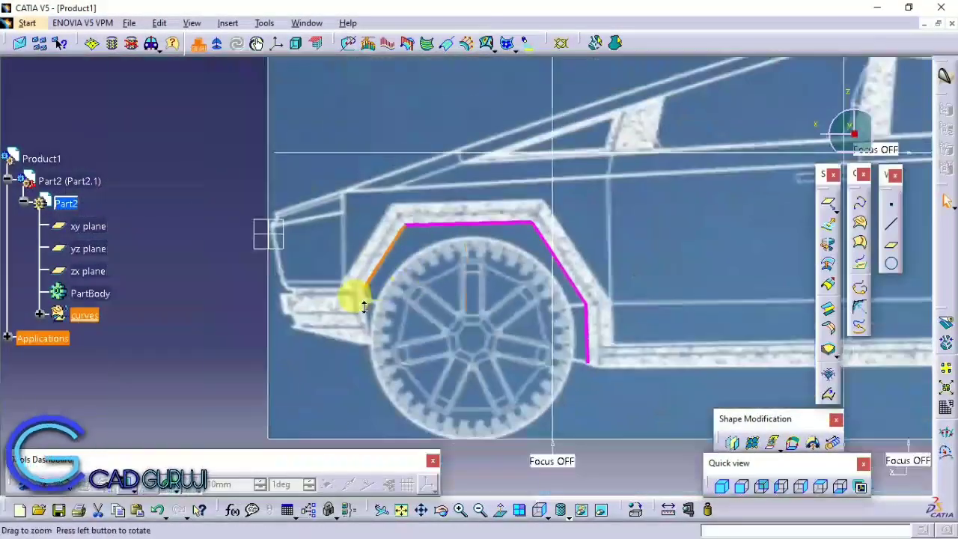
{"action": "middle_click_drag", "start_coordinate": [353, 299], "coordinate": [485, 199], "text": "ctrl"}
{"action": "left_click", "coordinate": [859, 201]}
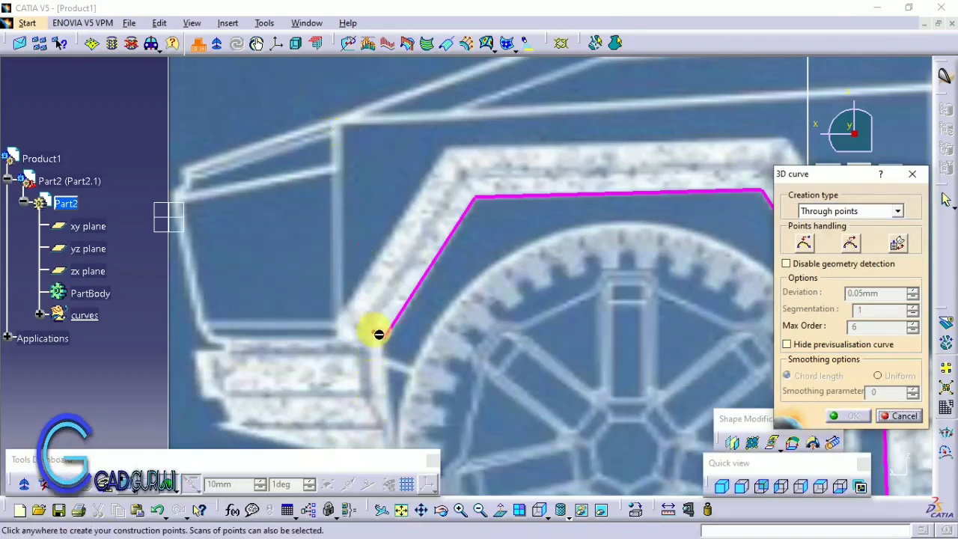
{"action": "left_click", "coordinate": [365, 328]}
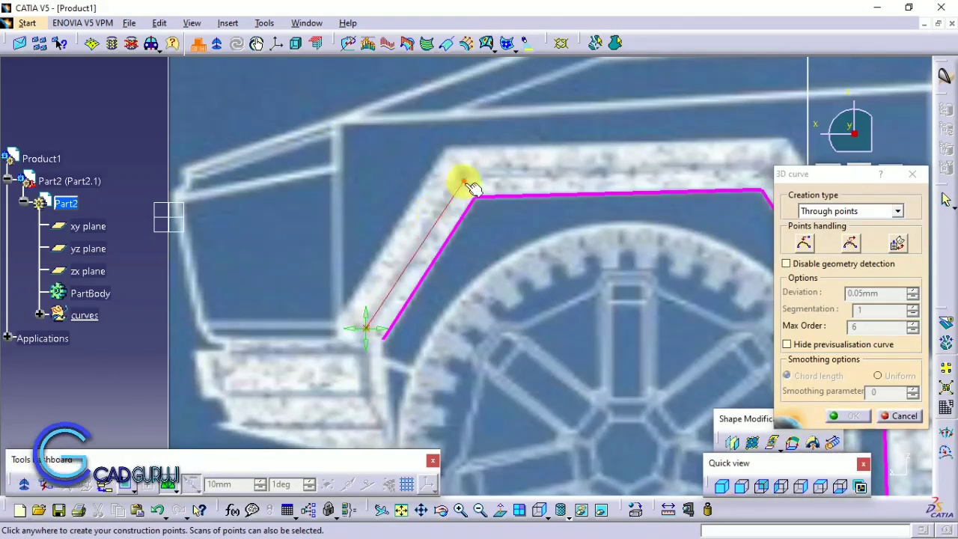
{"action": "left_click", "coordinate": [464, 181]}
{"action": "left_click", "coordinate": [852, 415]}
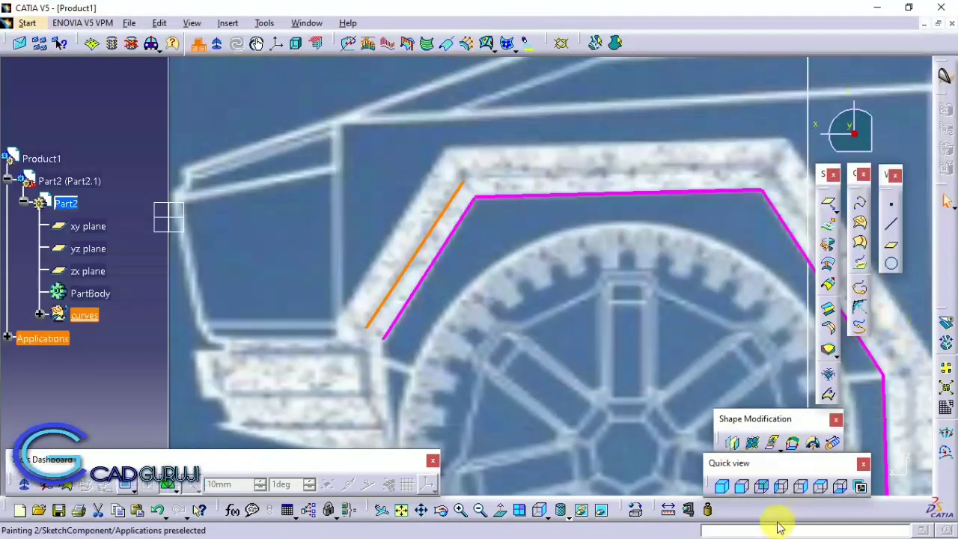
- Move the upper-left curve point onto the fender edge in the front view
{"action": "left_click", "coordinate": [860, 203]}
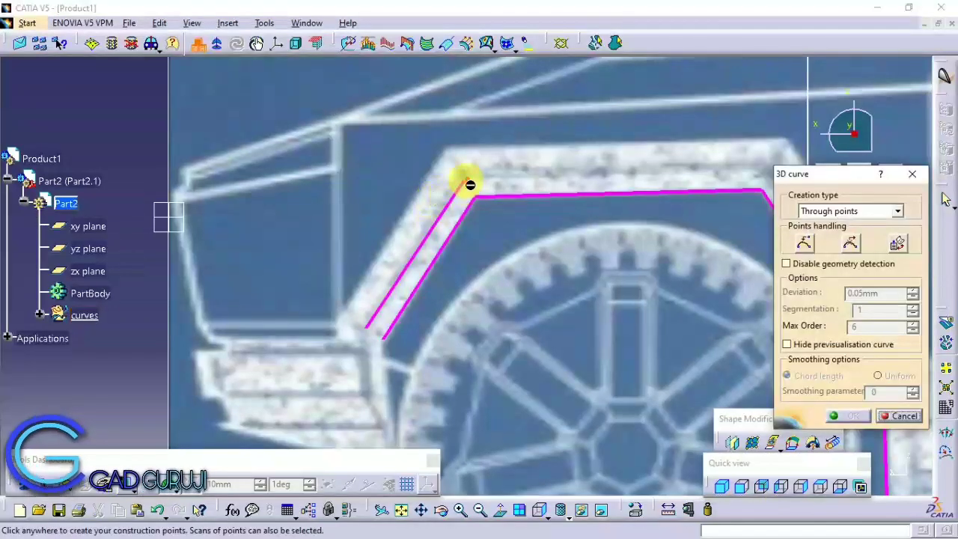
{"action": "left_click", "coordinate": [465, 182]}
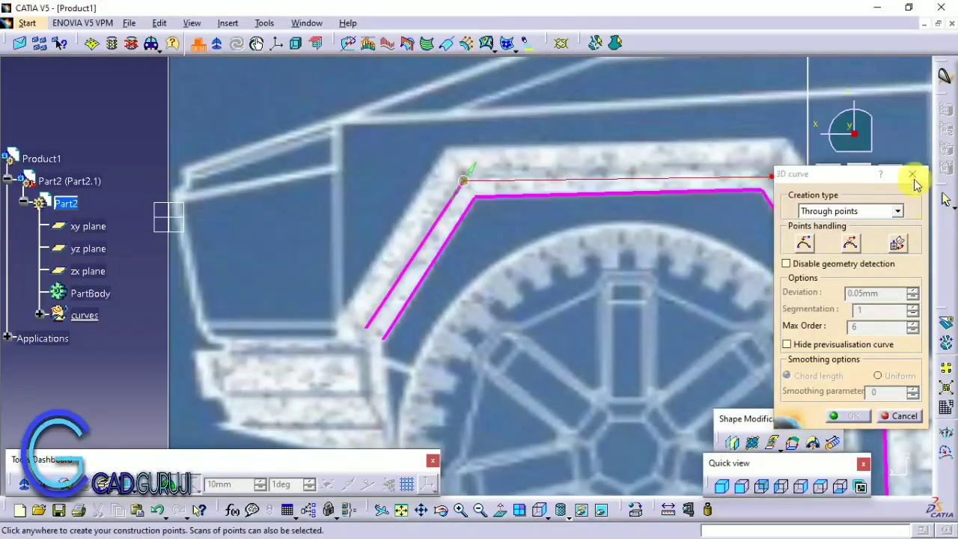
{"action": "left_click", "coordinate": [912, 176]}
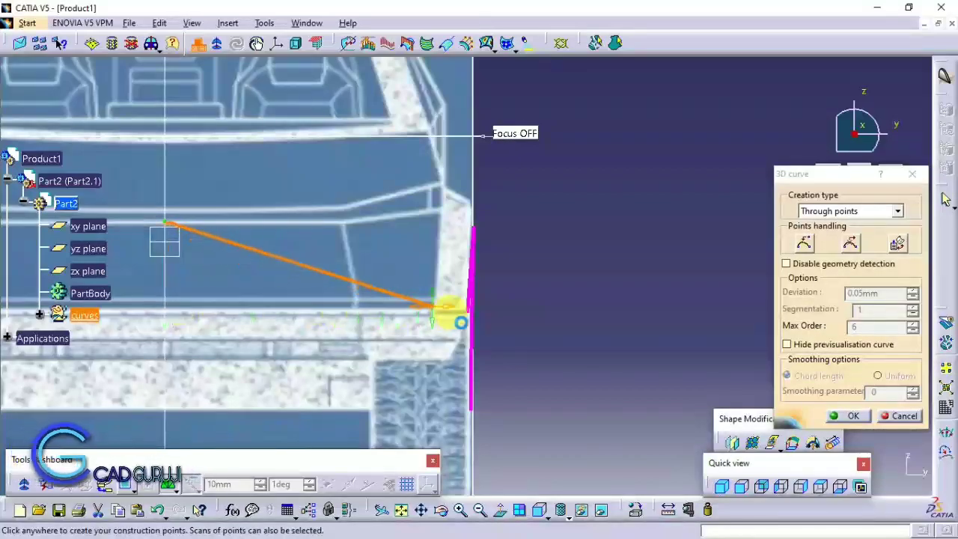
{"action": "left_click_drag", "start_coordinate": [172, 212], "coordinate": [387, 204]}
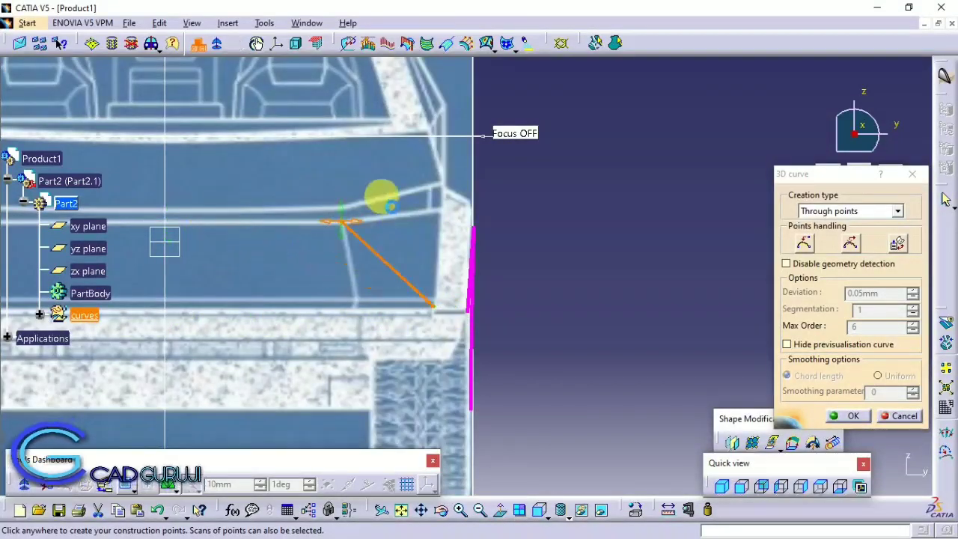
{"action": "left_click", "coordinate": [800, 486]}
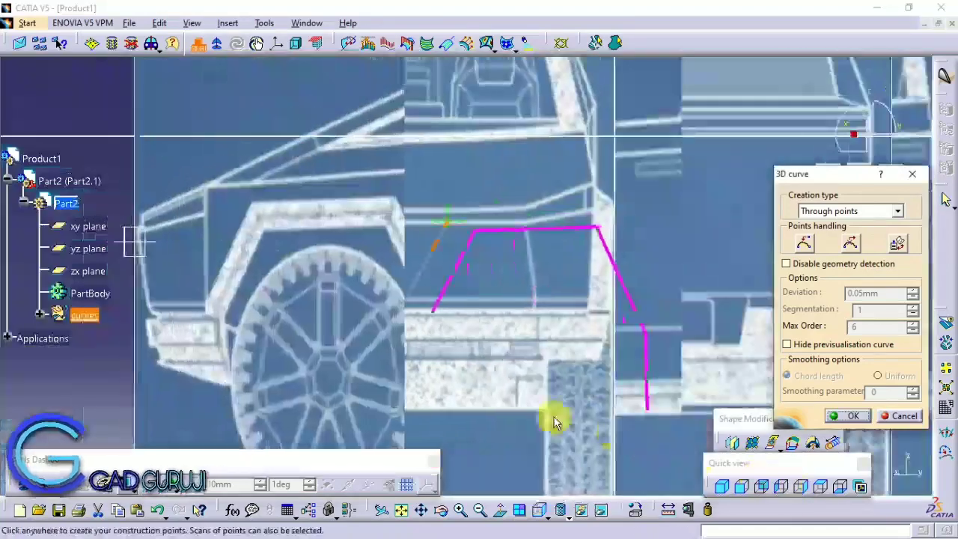
{"action": "mouse_move", "coordinate": [552, 412]}
{"action": "middle_mouse_down"}
{"action": "mouse_move", "coordinate": [329, 347]}
{"action": "mouse_move", "coordinate": [342, 267]}
{"action": "mouse_move", "coordinate": [428, 310]}
{"action": "middle_mouse_up"}
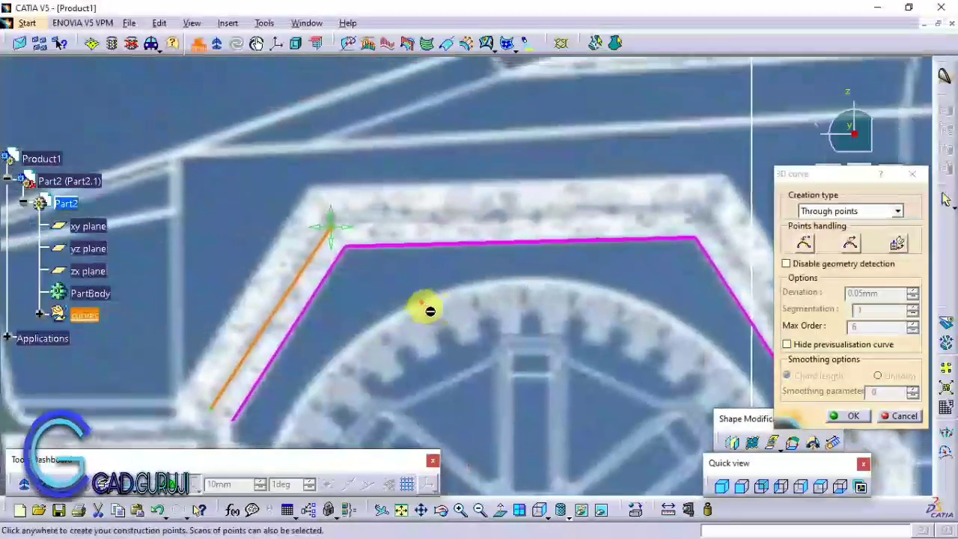
{"action": "left_click", "coordinate": [847, 416]}
- Trace the top outer arch edge from the upper-left to the upper-right corner
{"action": "left_click", "coordinate": [860, 203]}
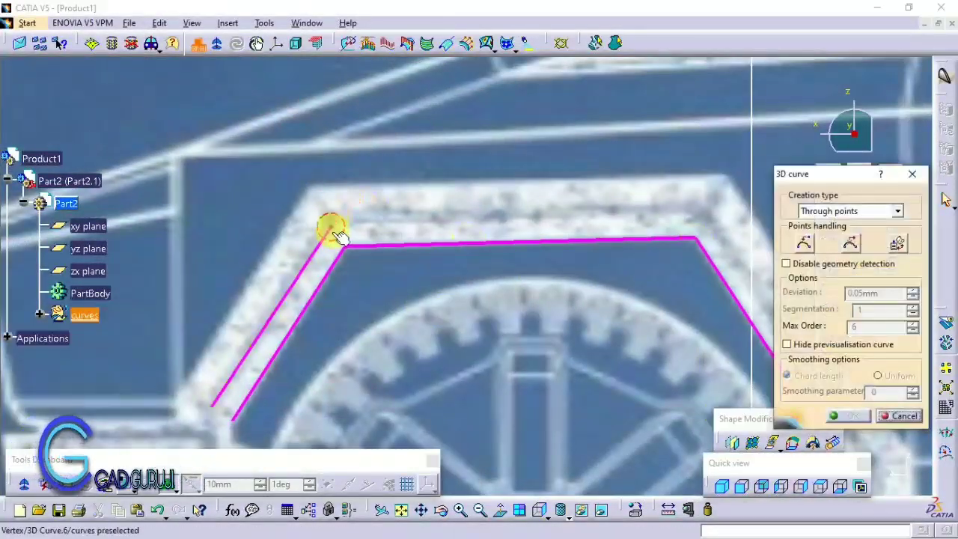
{"action": "left_click", "coordinate": [331, 224]}
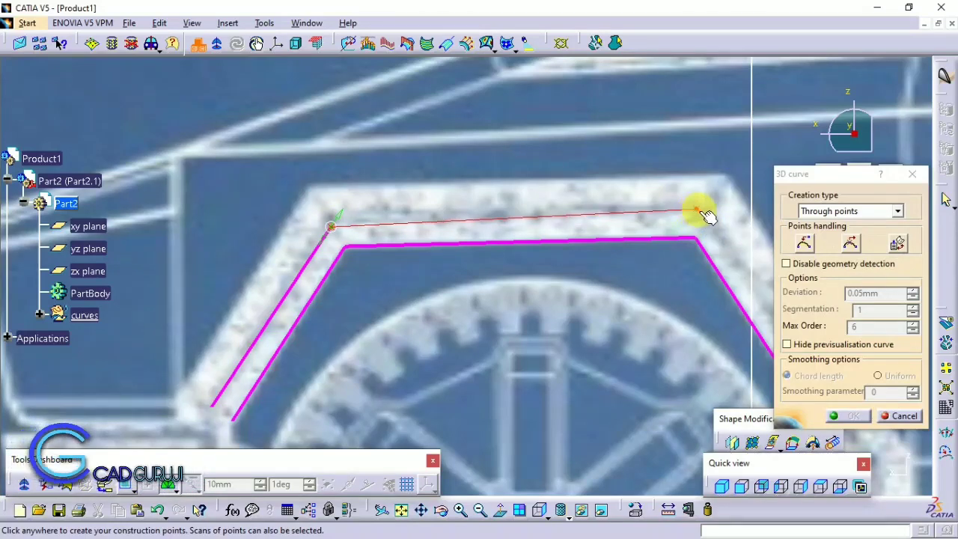
{"action": "left_click", "coordinate": [701, 215]}
{"action": "left_click", "coordinate": [852, 417]}
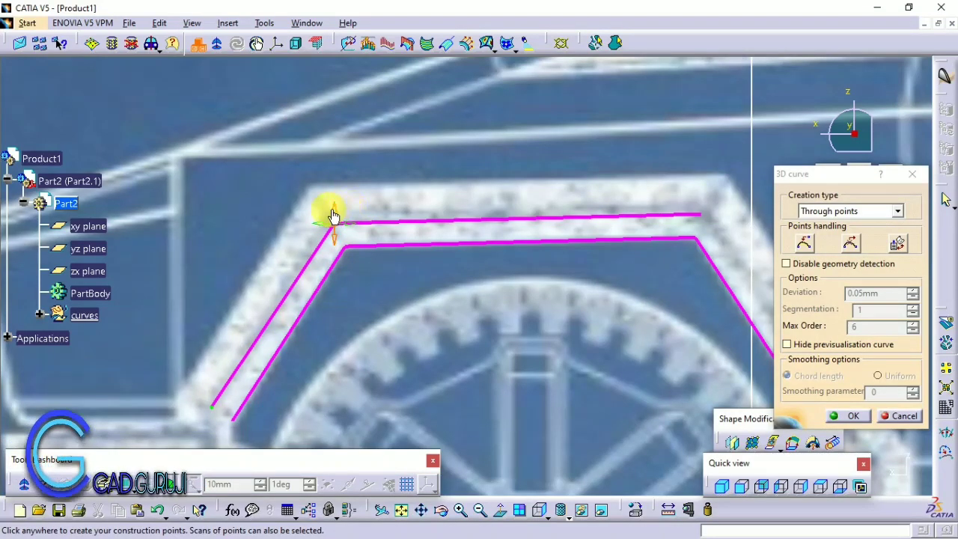
- In the top view, drag the outer arch curve's point onto the fender edge
{"action": "left_click", "coordinate": [854, 416]}
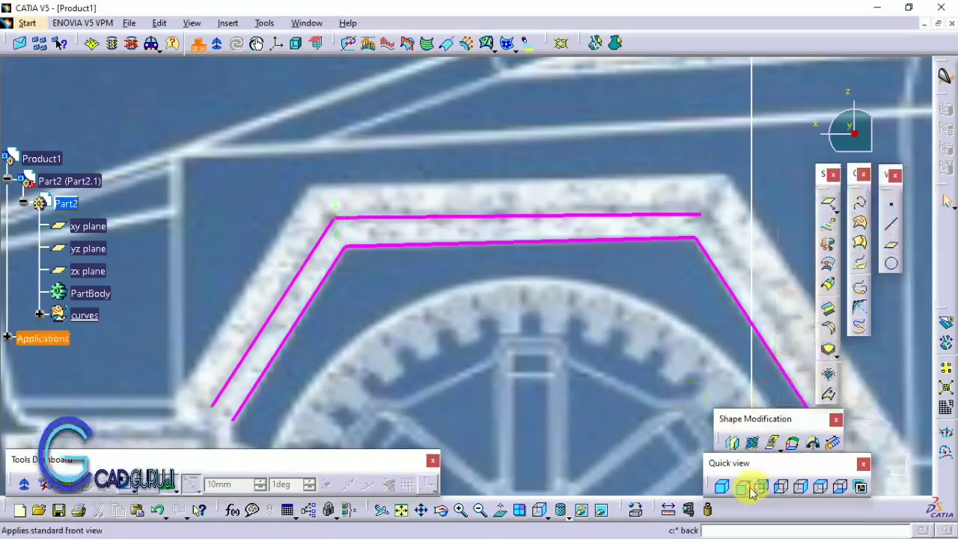
{"action": "left_click", "coordinate": [729, 485]}
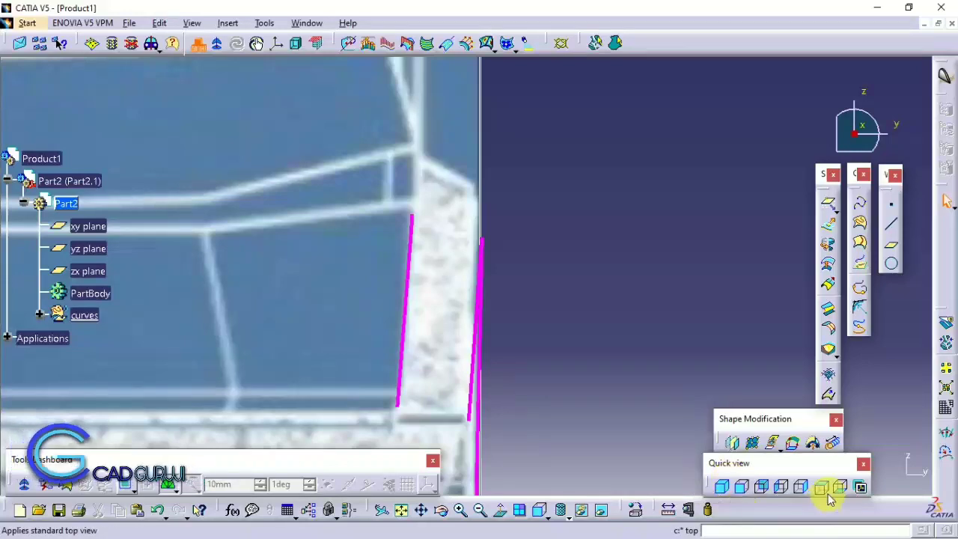
{"action": "left_click", "coordinate": [823, 494]}
{"action": "mouse_move", "coordinate": [557, 378]}
{"action": "middle_mouse_down"}
{"action": "mouse_move", "coordinate": [568, 345]}
{"action": "mouse_move", "coordinate": [459, 315]}
{"action": "middle_mouse_up"}
{"action": "double_click", "coordinate": [396, 342]}
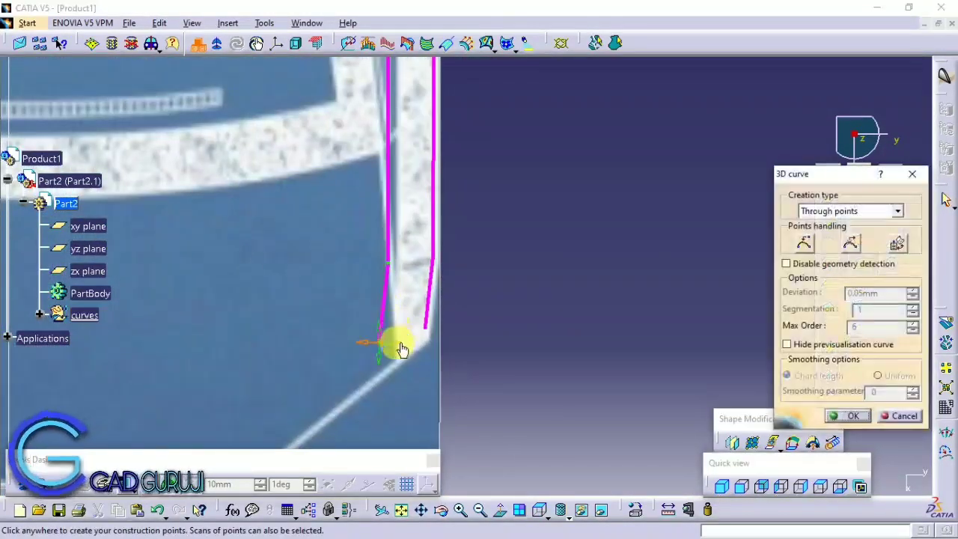
{"action": "left_click_drag", "start_coordinate": [402, 349], "coordinate": [410, 343]}
{"action": "middle_click_drag", "start_coordinate": [420, 344], "coordinate": [435, 346]}
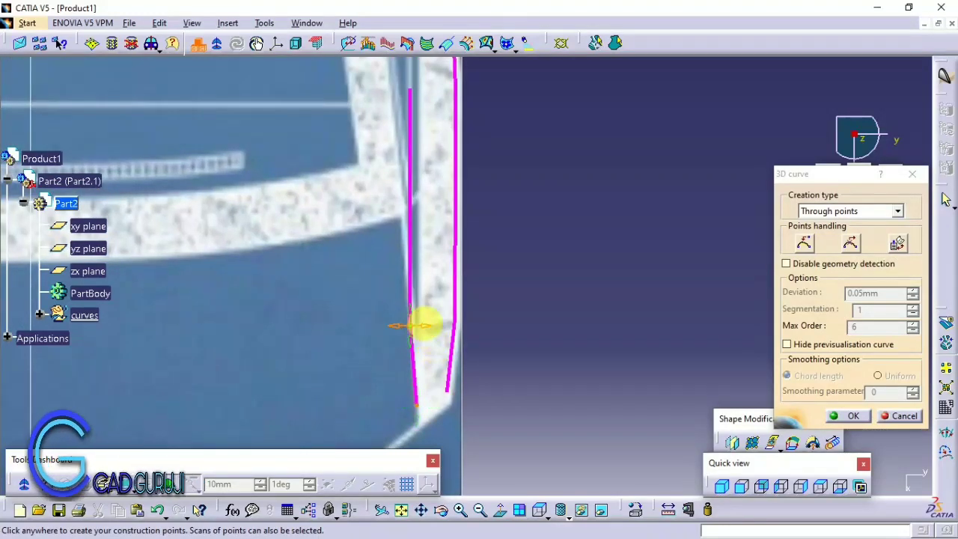
{"action": "middle_click_drag", "start_coordinate": [436, 270], "coordinate": [449, 291]}
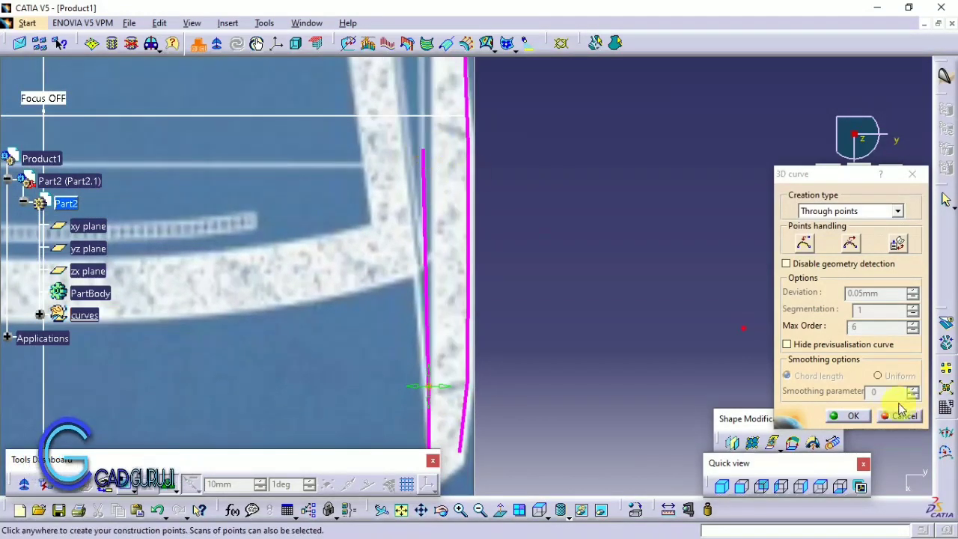
{"action": "left_click", "coordinate": [852, 415]}
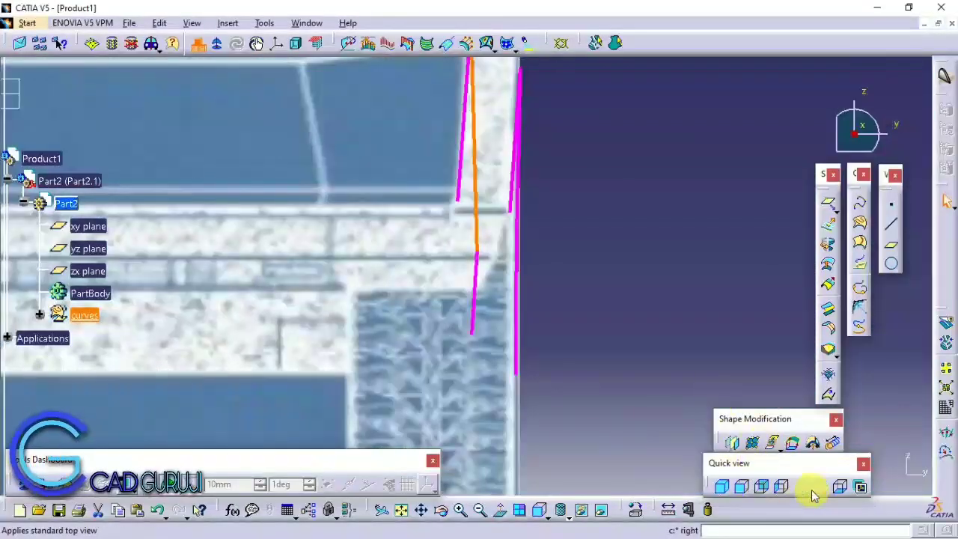
- Check the other arch curve's points from above, then inspect the curves in 3D
{"action": "left_click", "coordinate": [813, 491]}
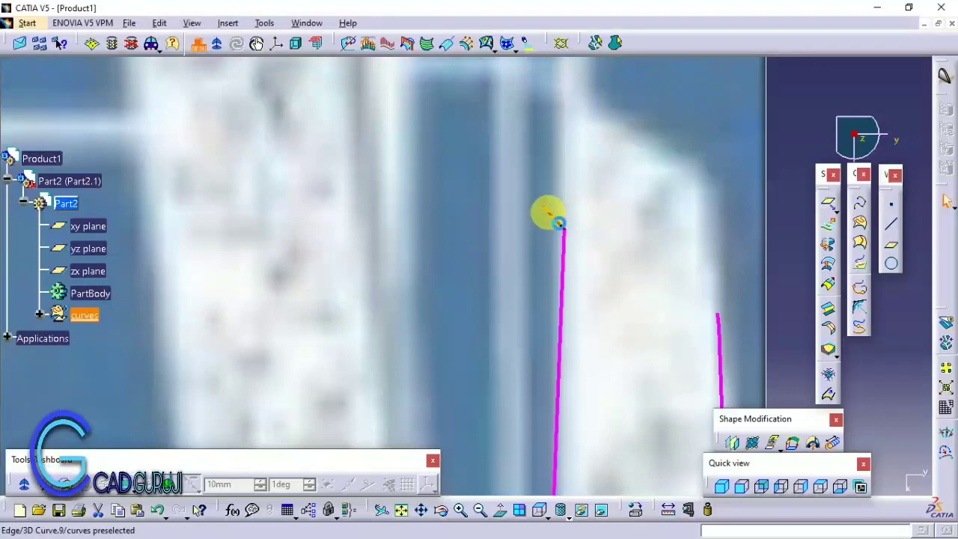
{"action": "double_click", "coordinate": [557, 222]}
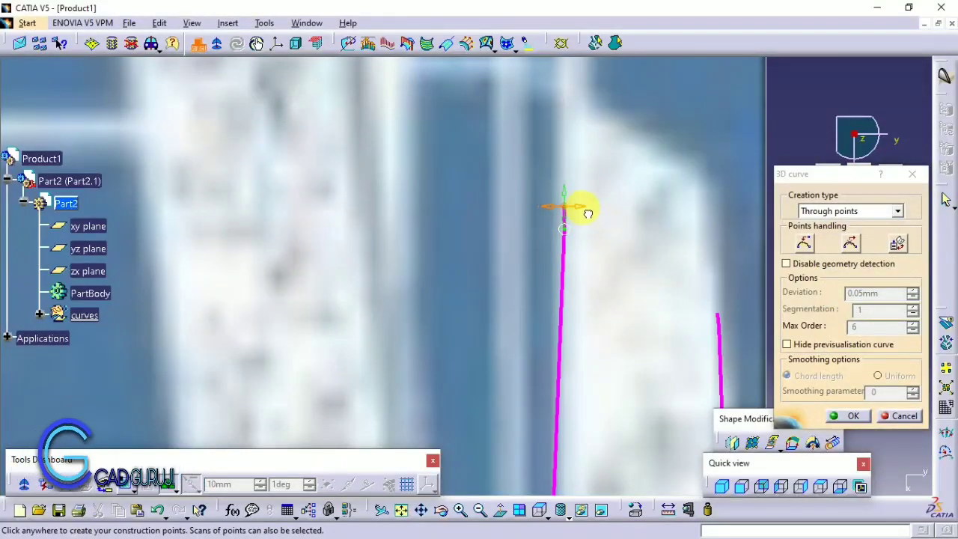
{"action": "left_click", "coordinate": [850, 417]}
{"action": "middle_click_drag", "start_coordinate": [475, 256], "coordinate": [455, 336]}
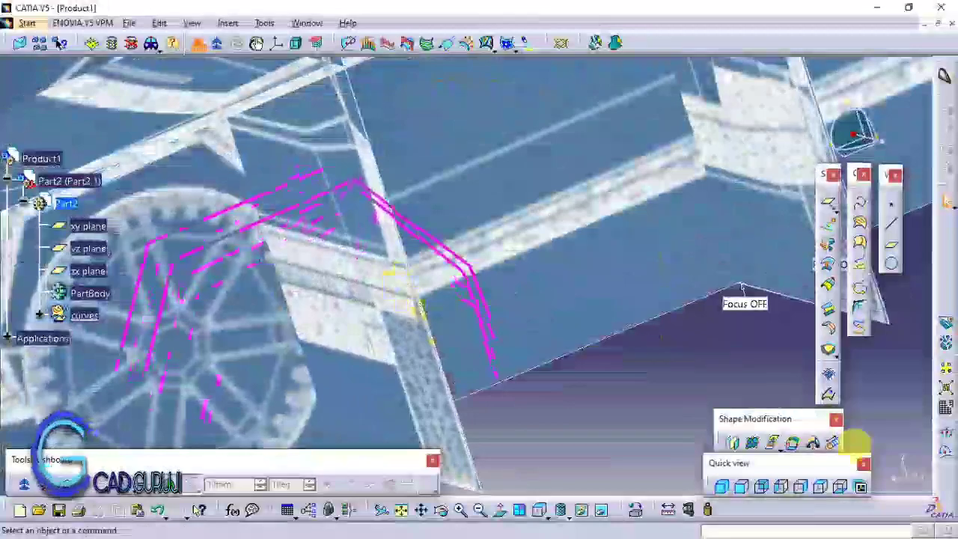
{"action": "left_click", "coordinate": [786, 486]}
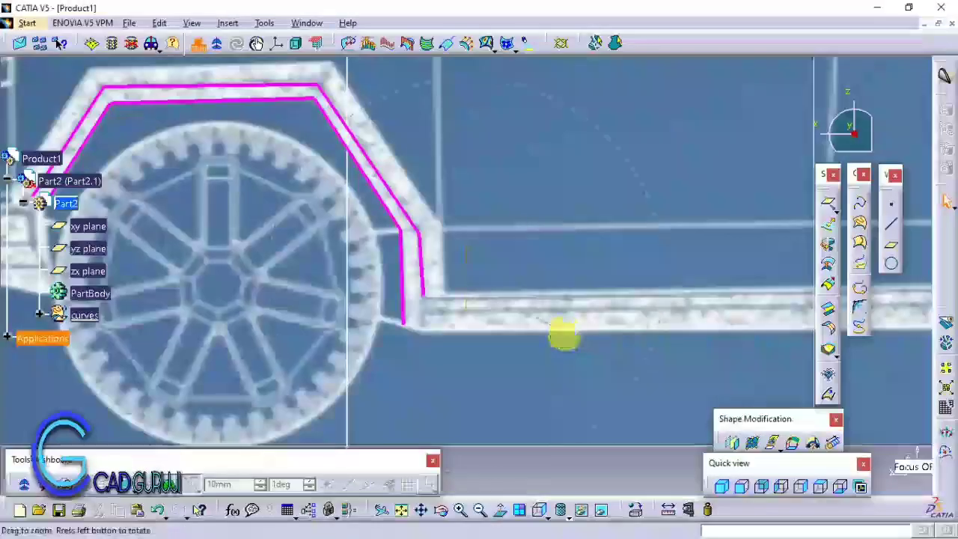
- Create a short vertical 3D curve at the arch's lower-right corner, then delete it
{"action": "middle_click_drag", "start_coordinate": [562, 336], "coordinate": [561, 299]}
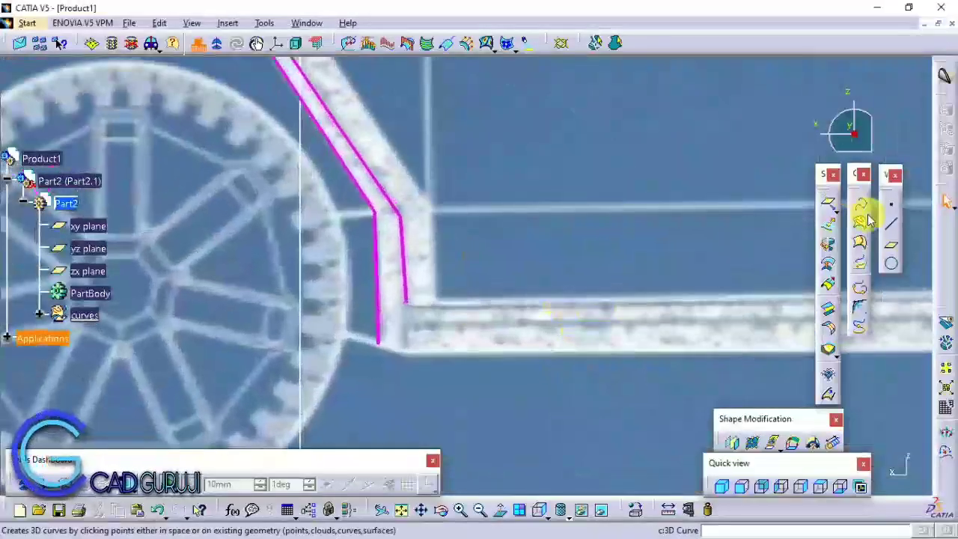
{"action": "left_click", "coordinate": [860, 217]}
{"action": "left_click", "coordinate": [433, 297]}
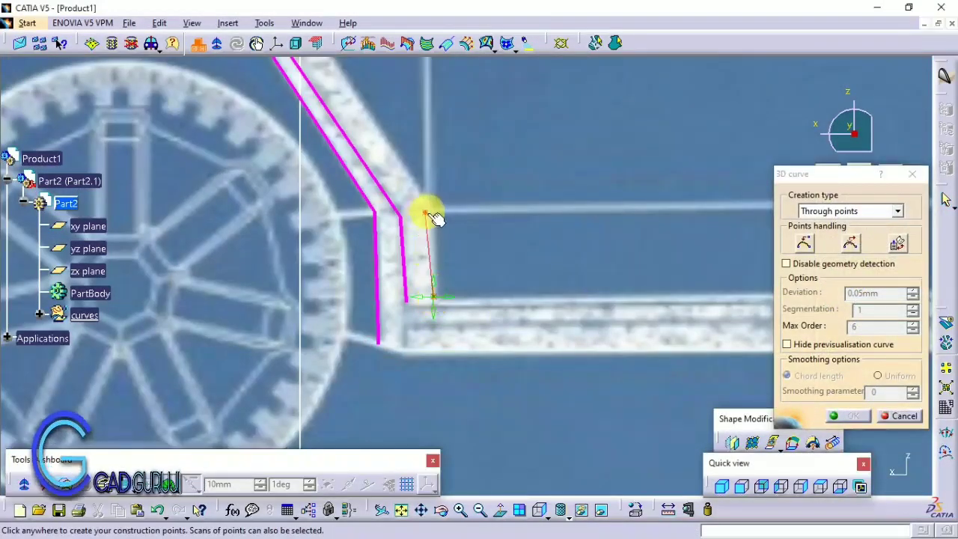
{"action": "left_click", "coordinate": [434, 215]}
{"action": "left_click", "coordinate": [848, 415]}
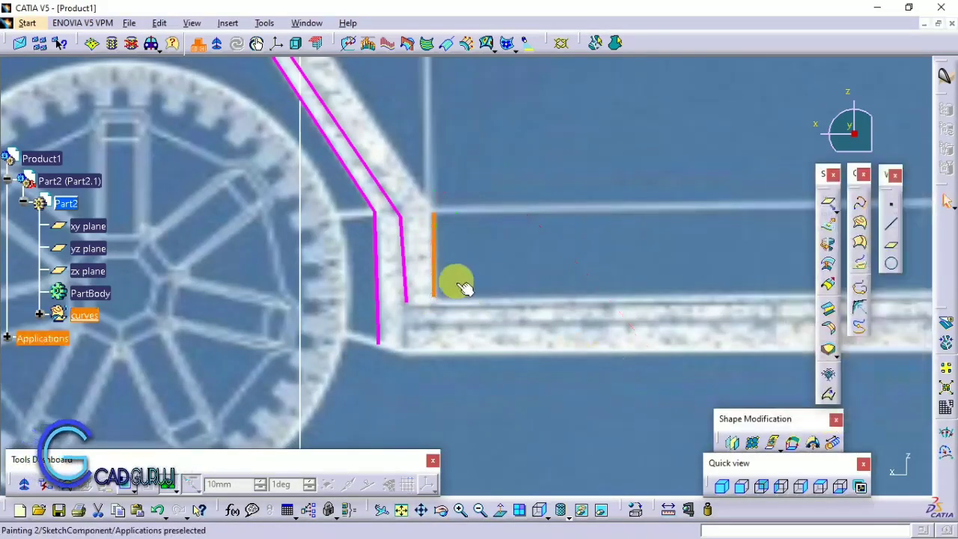
{"action": "right_click", "coordinate": [434, 245]}
{"action": "left_click", "coordinate": [494, 440]}
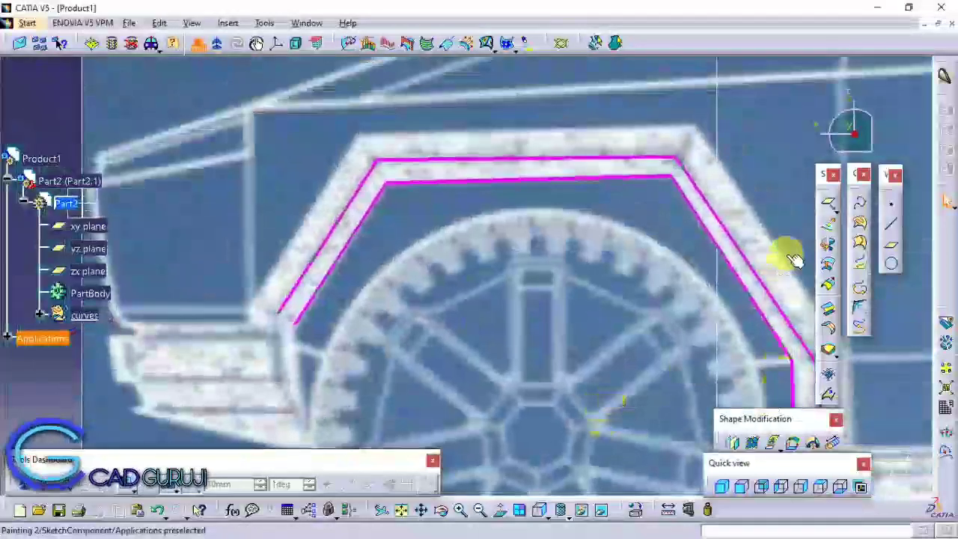
- Trace the sloped outer arch edge from its lower-left end to the upper-left corner
{"action": "left_click", "coordinate": [860, 223]}
{"action": "left_click", "coordinate": [252, 299]}
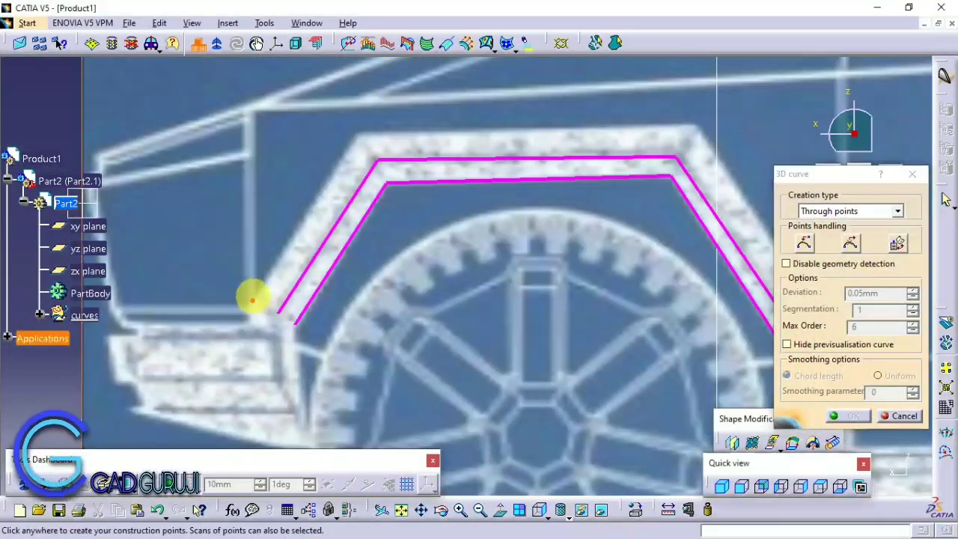
{"action": "left_click", "coordinate": [357, 135]}
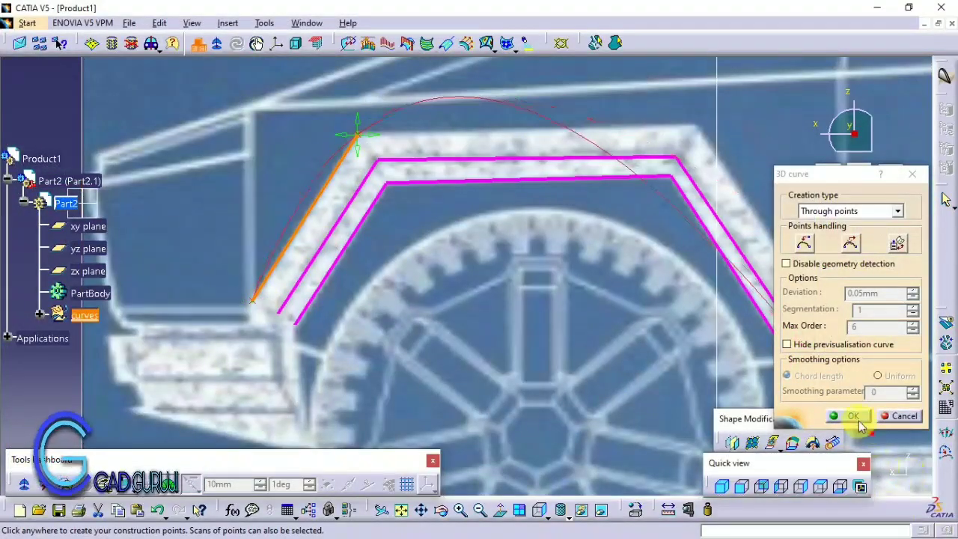
{"action": "left_click", "coordinate": [853, 416]}
- Add a 3D curve across the arch top from the upper-left to the upper-right corner
{"action": "left_click", "coordinate": [860, 223]}
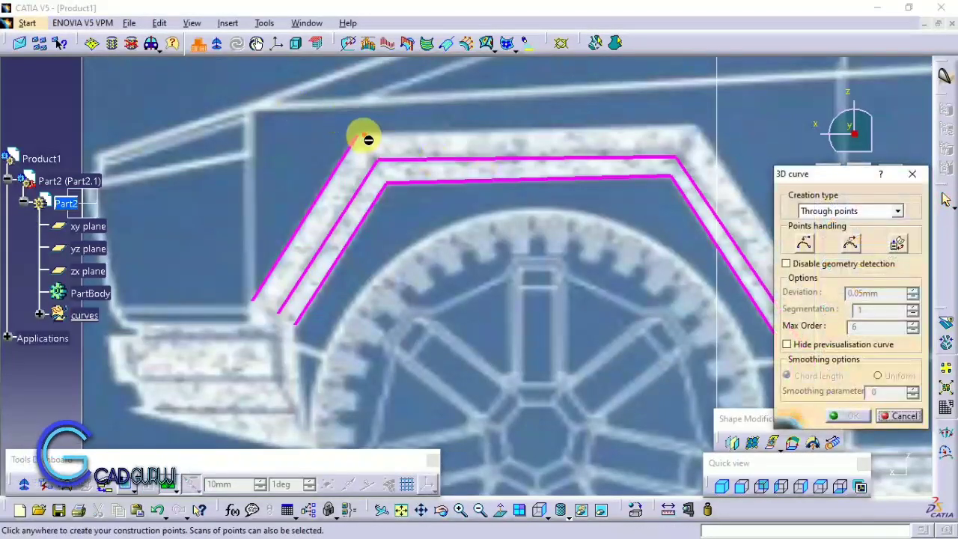
{"action": "left_click", "coordinate": [367, 140]}
{"action": "left_click", "coordinate": [696, 125]}
{"action": "middle_click_drag", "start_coordinate": [696, 127], "coordinate": [435, 101]}
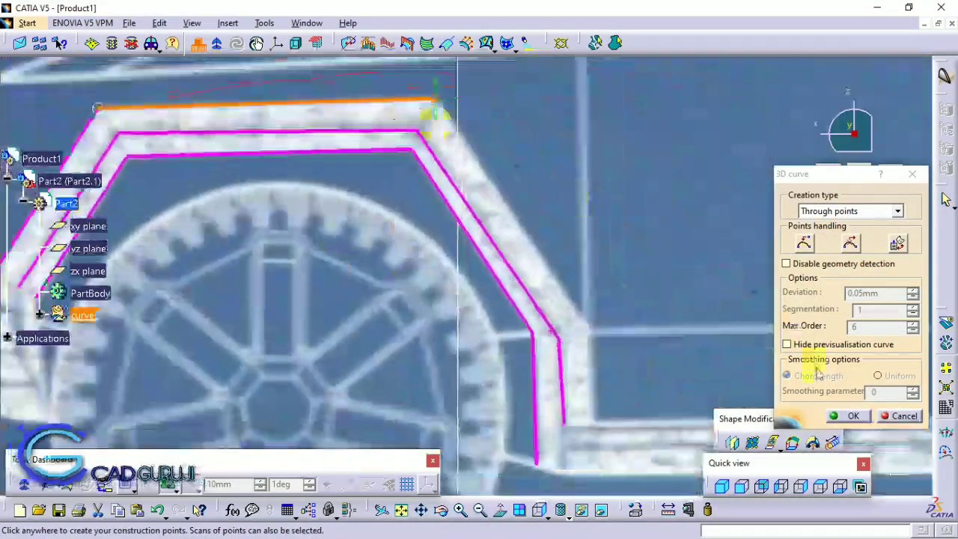
{"action": "left_click", "coordinate": [846, 415]}
- Add a 3D curve along the slanted rear edge and zoom out over the whole arch
{"action": "left_click", "coordinate": [861, 209]}
{"action": "left_click", "coordinate": [436, 98]}
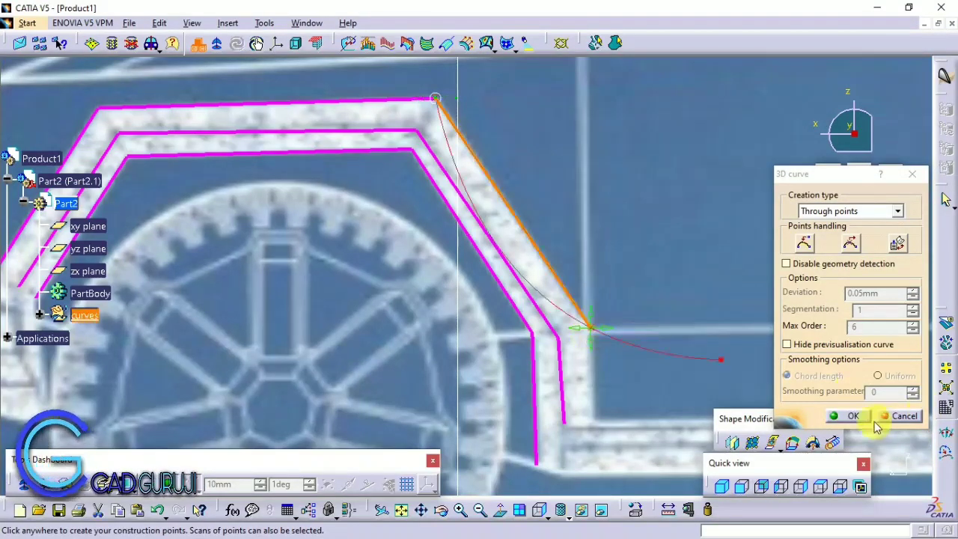
{"action": "left_click", "coordinate": [853, 416]}
{"action": "middle_click_drag", "start_coordinate": [434, 96], "coordinate": [454, 123]}
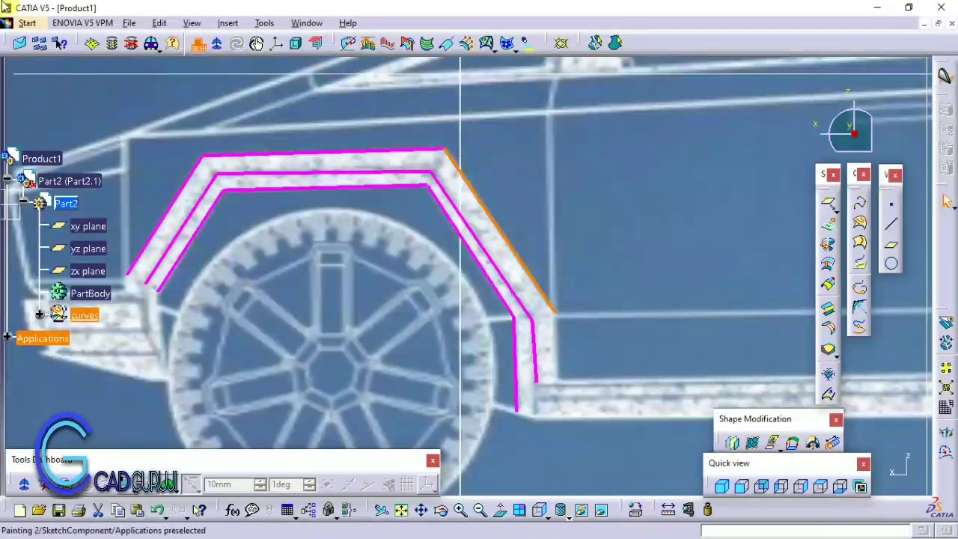
{"action": "double_click", "coordinate": [169, 226]}
- In a standard view, drag the curve's end points onto the front image's body edge
{"action": "left_click", "coordinate": [723, 487]}
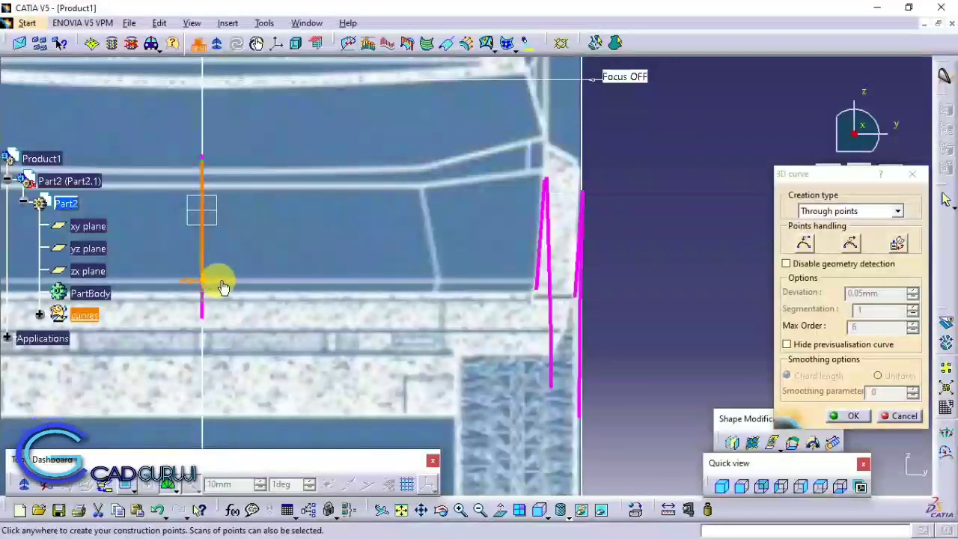
{"action": "left_click", "coordinate": [463, 290]}
{"action": "left_click_drag", "start_coordinate": [473, 297], "coordinate": [560, 293]}
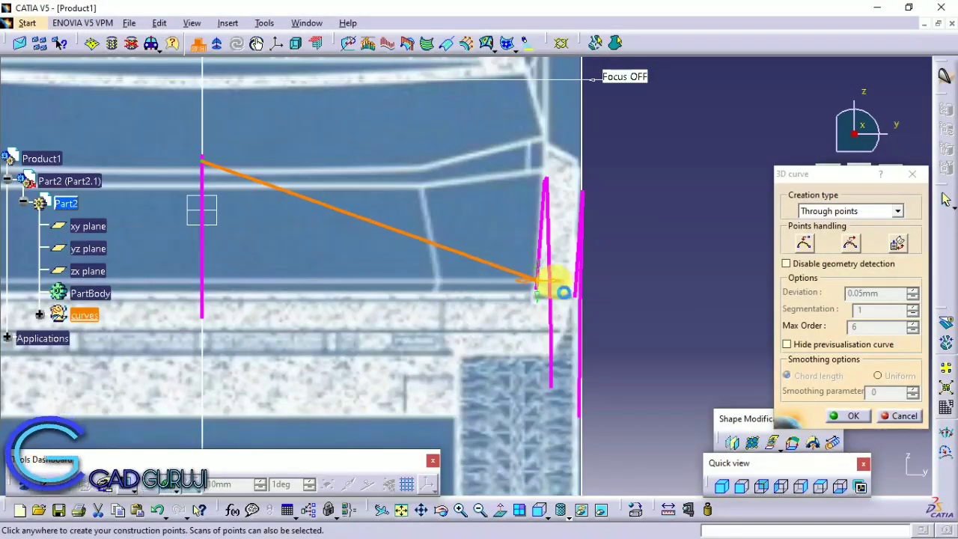
{"action": "left_click_drag", "start_coordinate": [205, 164], "coordinate": [570, 169]}
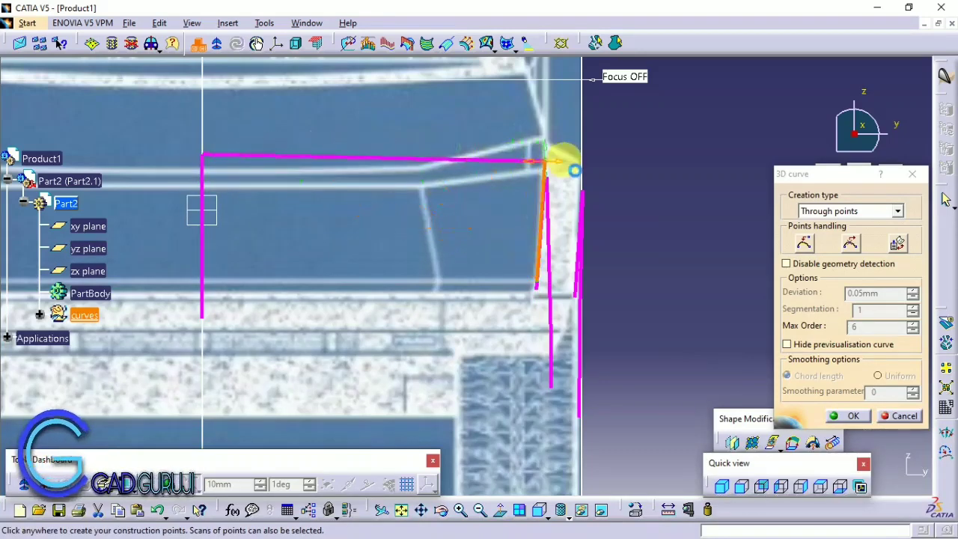
{"action": "left_click", "coordinate": [857, 419]}
- Reopen the curve and move its lower endpoint right onto the body edge
{"action": "double_click", "coordinate": [265, 161]}
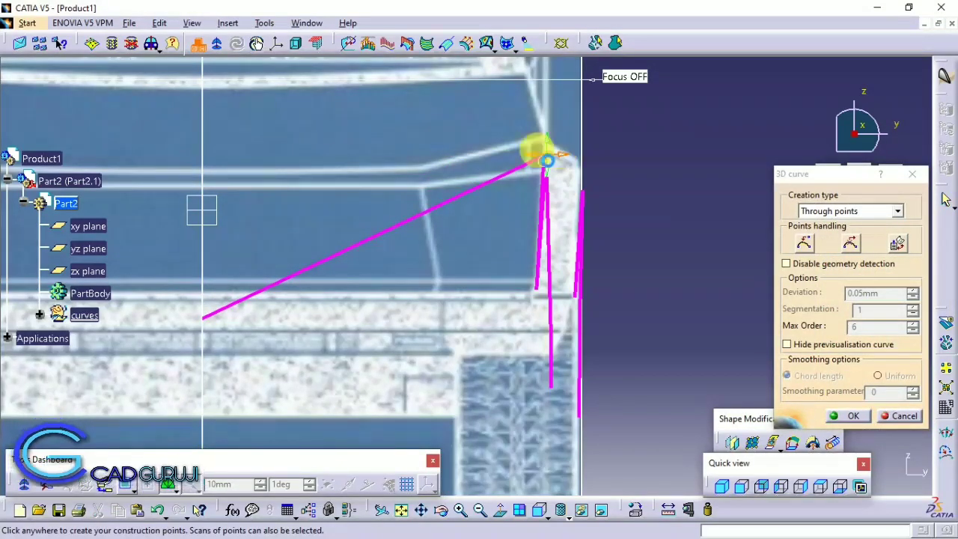
{"action": "left_click", "coordinate": [849, 413]}
{"action": "double_click", "coordinate": [223, 309]}
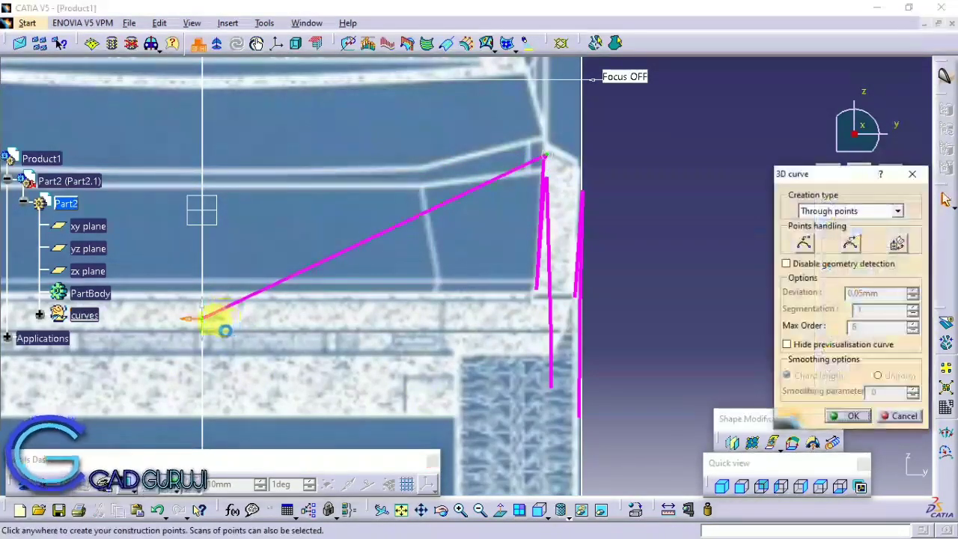
{"action": "left_click_drag", "start_coordinate": [213, 325], "coordinate": [501, 327]}
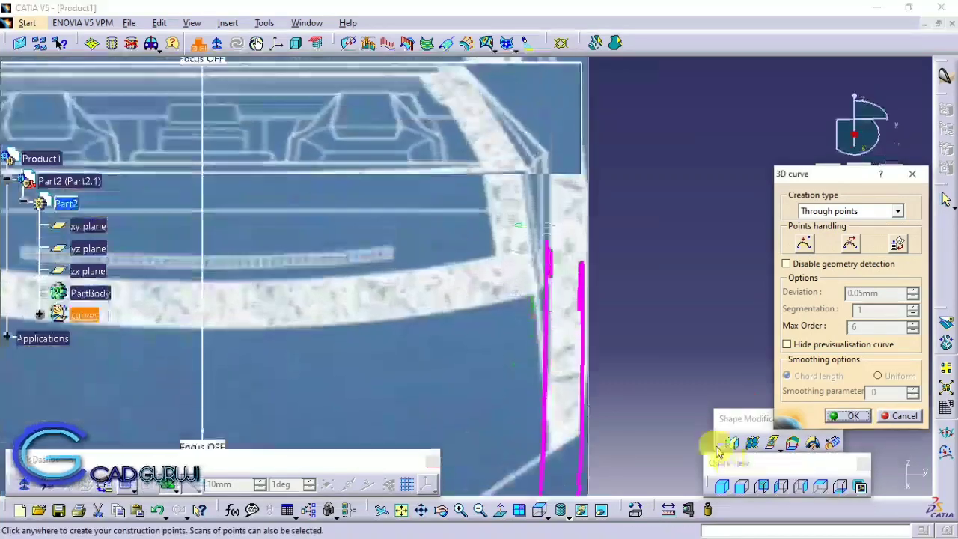
{"action": "middle_click_drag", "start_coordinate": [601, 342], "coordinate": [476, 314]}
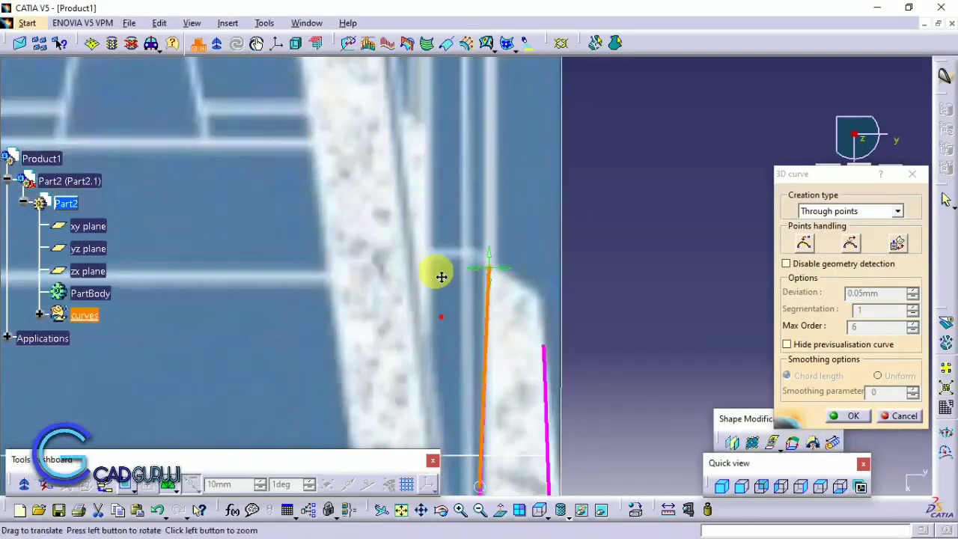
{"action": "middle_click_drag", "start_coordinate": [506, 318], "coordinate": [427, 278]}
{"action": "left_click", "coordinate": [881, 416]}
- Return to front view and zoom in to check the curve ends and top
{"action": "middle_click_drag", "start_coordinate": [272, 292], "coordinate": [491, 188]}
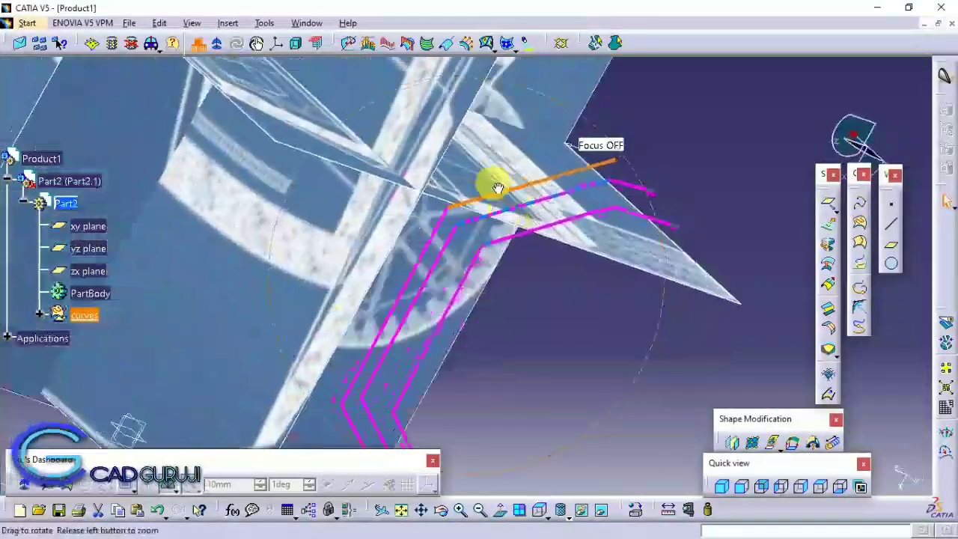
{"action": "left_click", "coordinate": [741, 486]}
{"action": "mouse_move", "coordinate": [613, 317]}
{"action": "middle_mouse_down"}
{"action": "mouse_move", "coordinate": [577, 221]}
{"action": "mouse_move", "coordinate": [552, 374]}
{"action": "mouse_move", "coordinate": [427, 289]}
{"action": "middle_mouse_up"}
{"action": "double_click", "coordinate": [481, 258]}
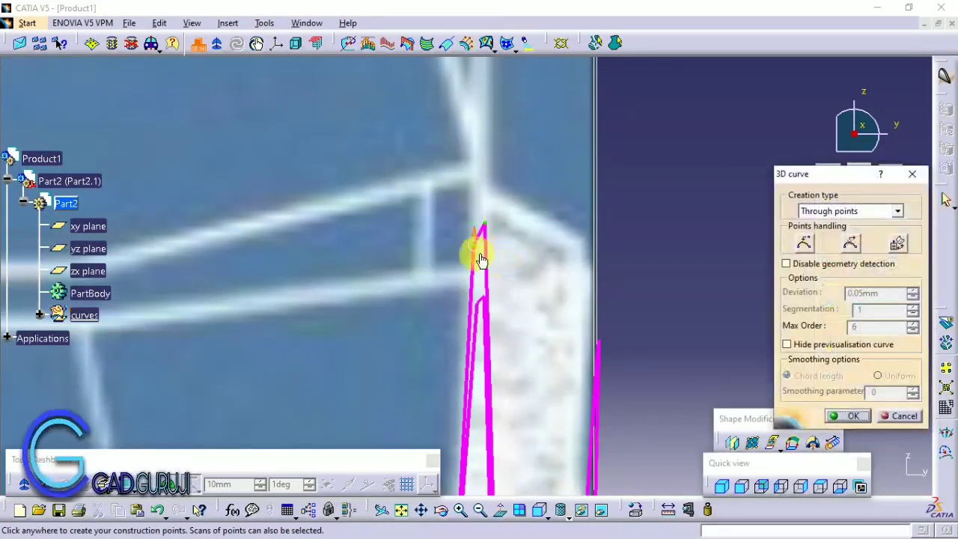
{"action": "left_click", "coordinate": [845, 419]}
{"action": "double_click", "coordinate": [486, 254]}
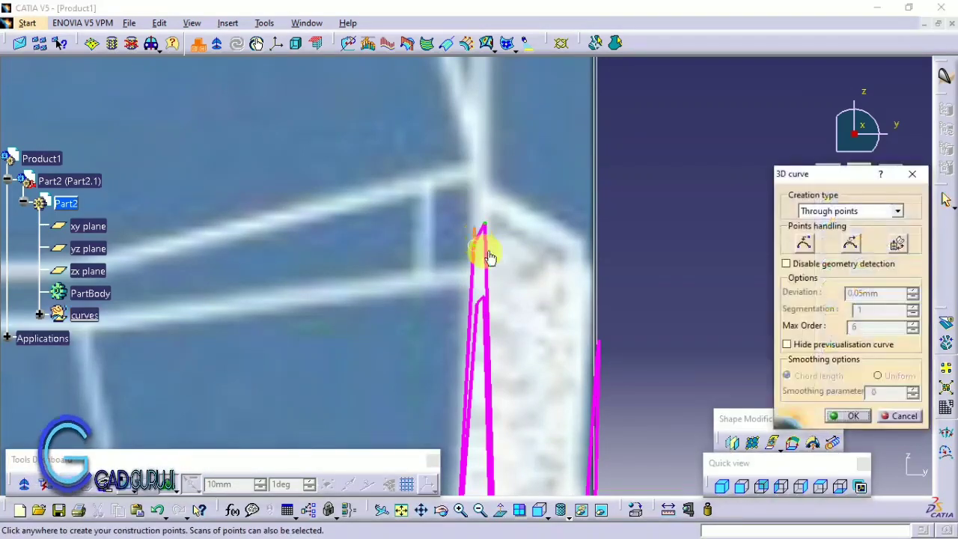
{"action": "mouse_move", "coordinate": [442, 253]}
{"action": "middle_mouse_down"}
{"action": "mouse_move", "coordinate": [407, 117]}
{"action": "mouse_move", "coordinate": [438, 207]}
{"action": "middle_mouse_up"}
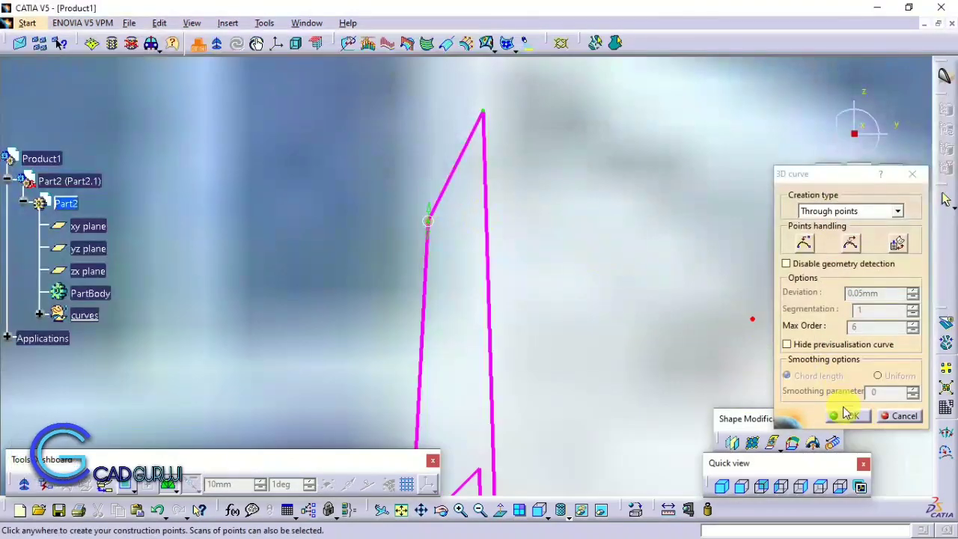
{"action": "left_click", "coordinate": [847, 415]}
- Shift the curve's middle point right along the front image edge, then orbit to inspect
{"action": "double_click", "coordinate": [428, 222]}
{"action": "left_click_drag", "start_coordinate": [434, 222], "coordinate": [478, 223]}
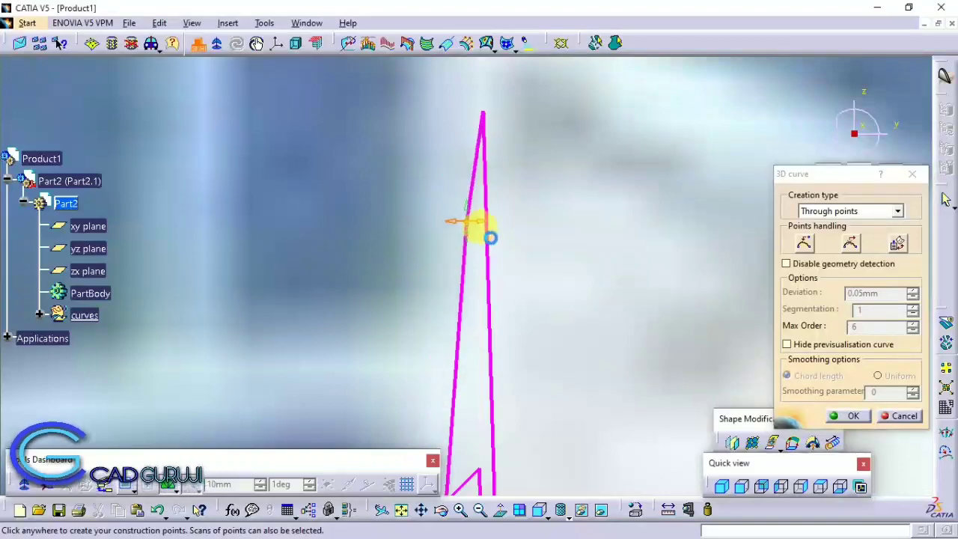
{"action": "mouse_move", "coordinate": [469, 156]}
{"action": "middle_mouse_down"}
{"action": "mouse_move", "coordinate": [498, 216]}
{"action": "mouse_move", "coordinate": [455, 101]}
{"action": "mouse_move", "coordinate": [515, 355]}
{"action": "middle_mouse_up"}
{"action": "left_click", "coordinate": [847, 415]}
{"action": "mouse_move", "coordinate": [566, 238]}
{"action": "middle_mouse_down"}
{"action": "mouse_move", "coordinate": [455, 374]}
{"action": "mouse_move", "coordinate": [487, 327]}
{"action": "mouse_move", "coordinate": [570, 274]}
{"action": "mouse_move", "coordinate": [434, 231]}
{"action": "mouse_move", "coordinate": [383, 246]}
{"action": "mouse_move", "coordinate": [496, 242]}
{"action": "mouse_move", "coordinate": [551, 259]}
{"action": "middle_mouse_up"}
{"action": "middle_click_drag", "start_coordinate": [469, 322], "coordinate": [443, 248]}
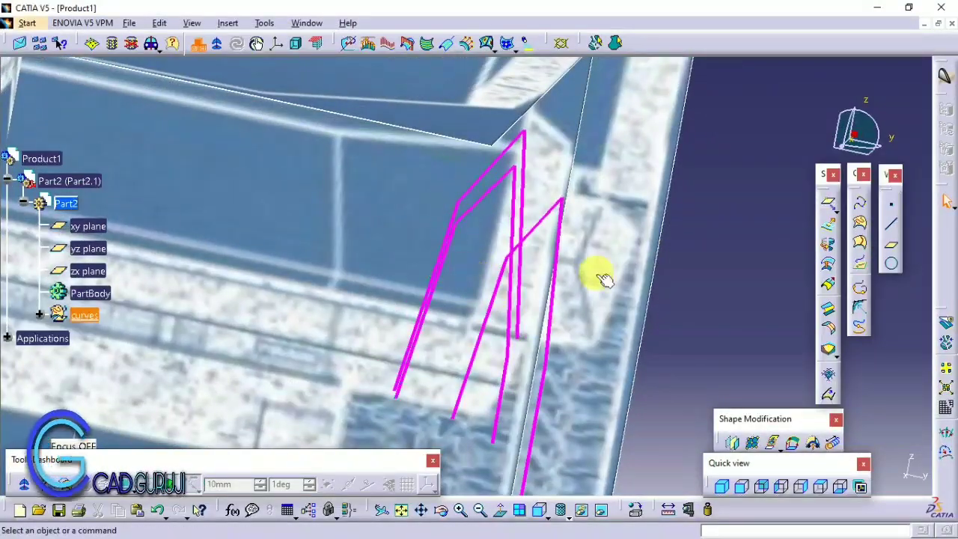
- In front view, zoom in and commit an edit aligning the curve with the reference edge
{"action": "left_click", "coordinate": [740, 486]}
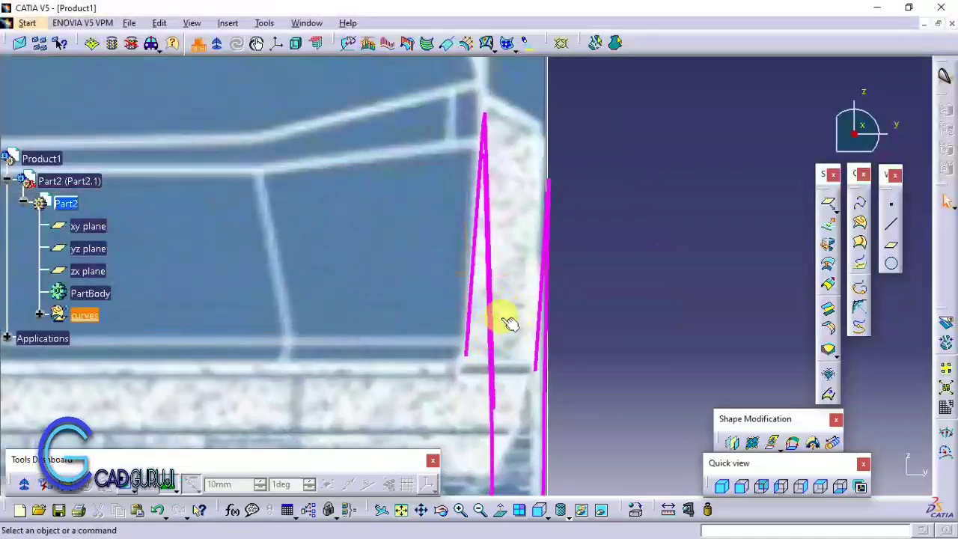
{"action": "mouse_move", "coordinate": [509, 323]}
{"action": "middle_mouse_down"}
{"action": "mouse_move", "coordinate": [541, 304]}
{"action": "mouse_move", "coordinate": [458, 282]}
{"action": "middle_mouse_up"}
{"action": "left_click", "coordinate": [741, 486]}
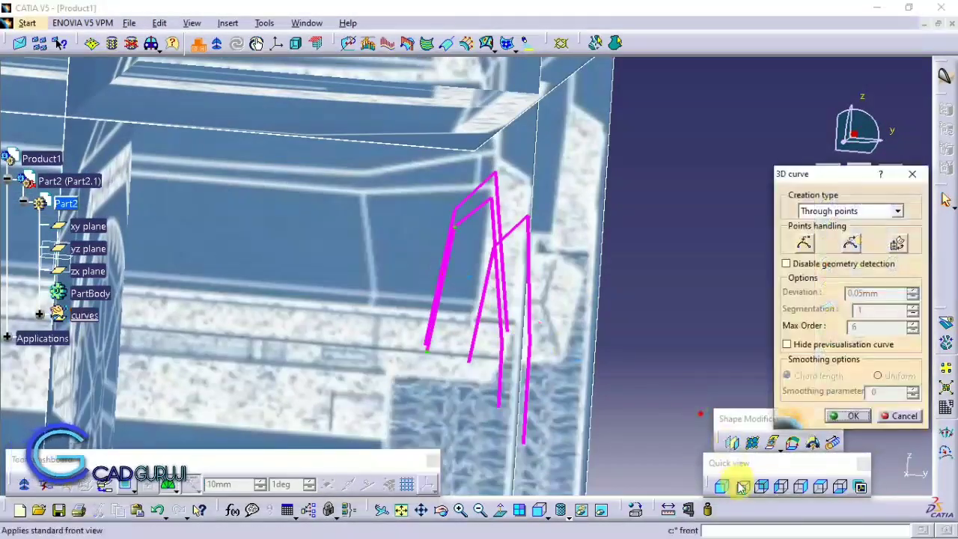
{"action": "mouse_move", "coordinate": [530, 364]}
{"action": "middle_mouse_down", "text": "ctrl"}
{"action": "mouse_move", "coordinate": [502, 300]}
{"action": "mouse_move", "coordinate": [478, 357]}
{"action": "middle_mouse_up", "text": "ctrl"}
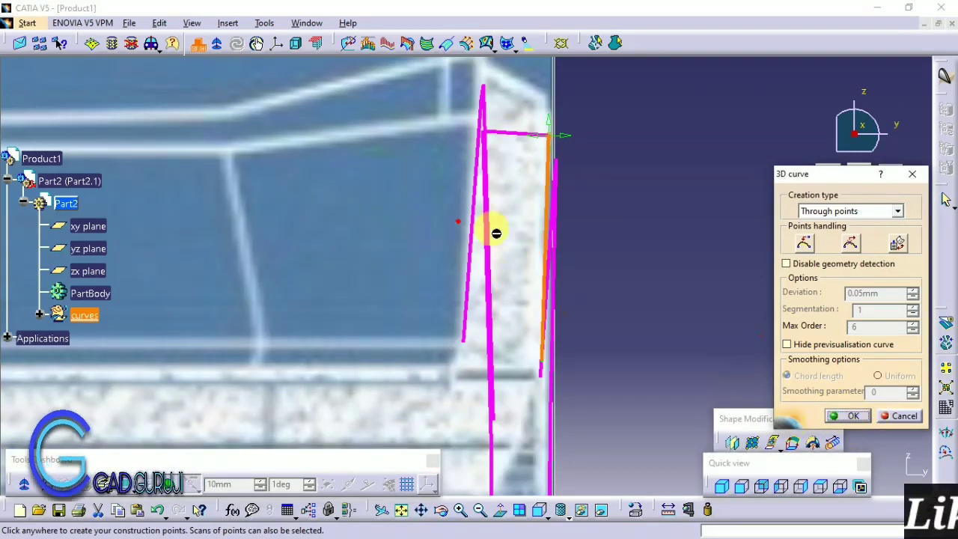
{"action": "left_click", "coordinate": [849, 415]}
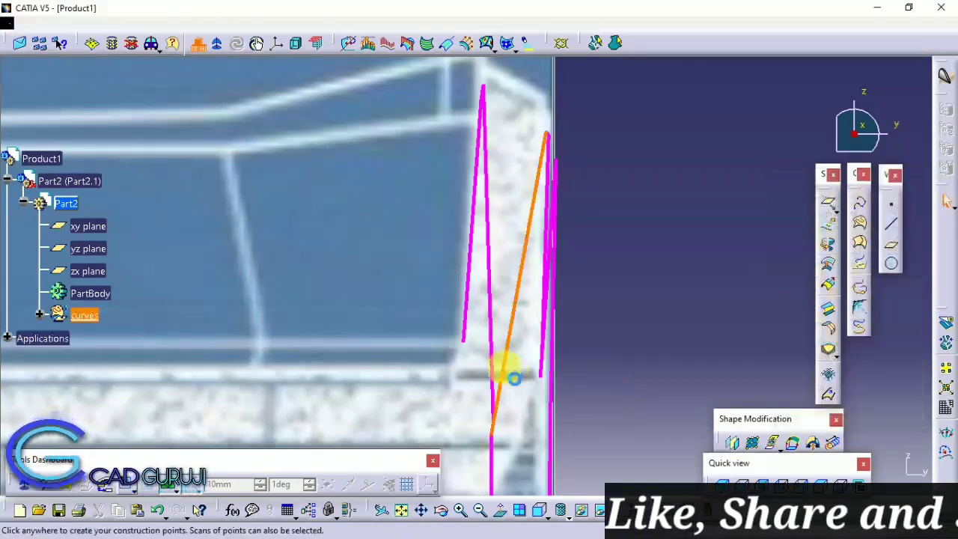
- Reshape the curve's lower end and zoom out over the whole arch
{"action": "left_click", "coordinate": [539, 436]}
{"action": "middle_click_drag", "start_coordinate": [552, 434], "coordinate": [533, 329]}
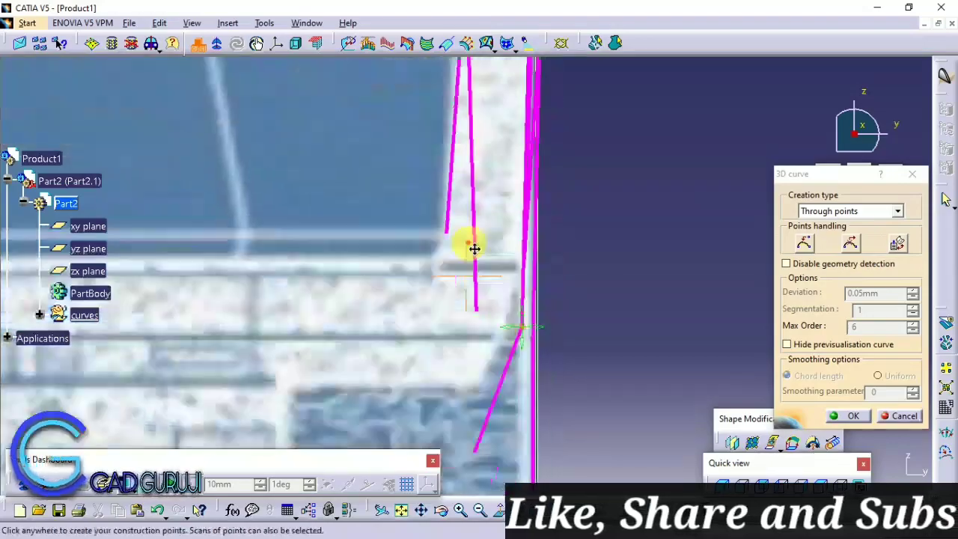
{"action": "left_click", "coordinate": [849, 415]}
{"action": "mouse_move", "coordinate": [490, 418]}
{"action": "middle_mouse_down"}
{"action": "mouse_move", "coordinate": [621, 250]}
{"action": "mouse_move", "coordinate": [635, 310]}
{"action": "mouse_move", "coordinate": [561, 400]}
{"action": "mouse_move", "coordinate": [599, 389]}
{"action": "mouse_move", "coordinate": [528, 314]}
{"action": "mouse_move", "coordinate": [560, 374]}
{"action": "middle_mouse_up"}
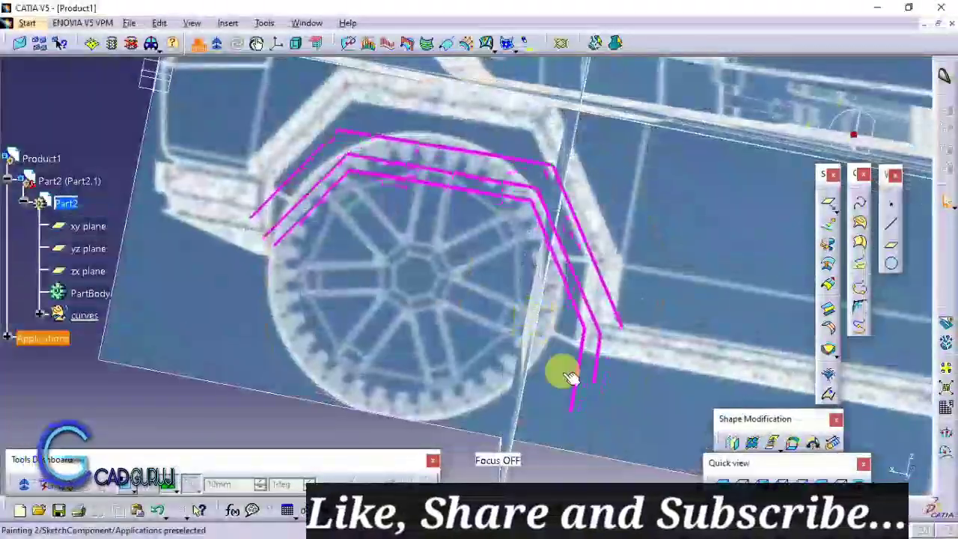
- Start a new curve at the arch end and confirm it with Enter
{"action": "left_click", "coordinate": [718, 444]}
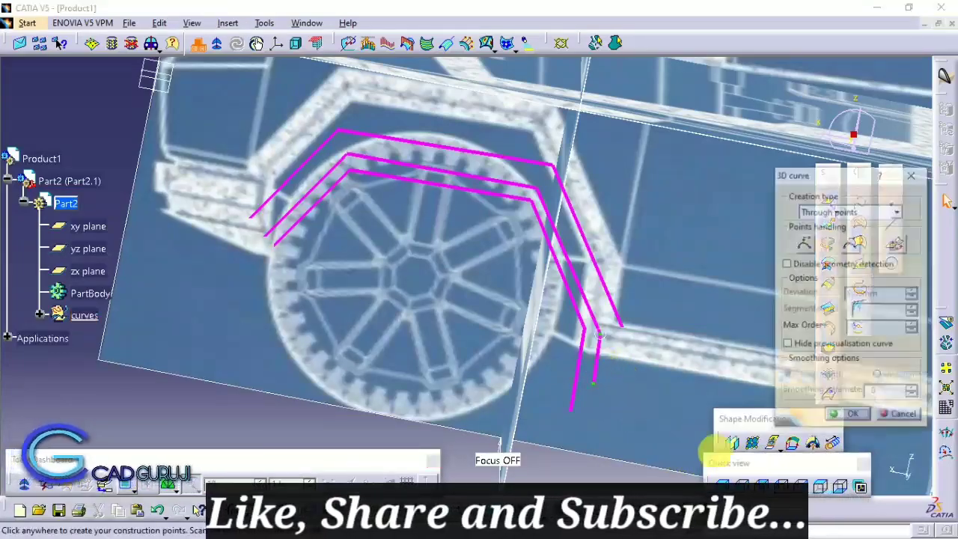
{"action": "mouse_move", "coordinate": [718, 444]}
{"action": "middle_mouse_down"}
{"action": "mouse_move", "coordinate": [669, 454]}
{"action": "mouse_move", "coordinate": [530, 226]}
{"action": "mouse_move", "coordinate": [439, 353]}
{"action": "middle_mouse_up"}
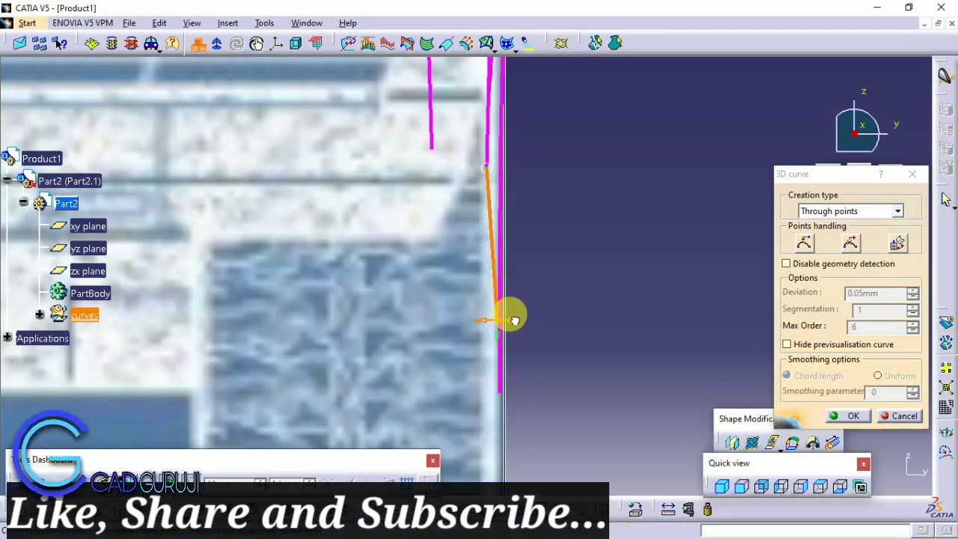
{"action": "middle_click_drag", "start_coordinate": [513, 320], "coordinate": [537, 285]}
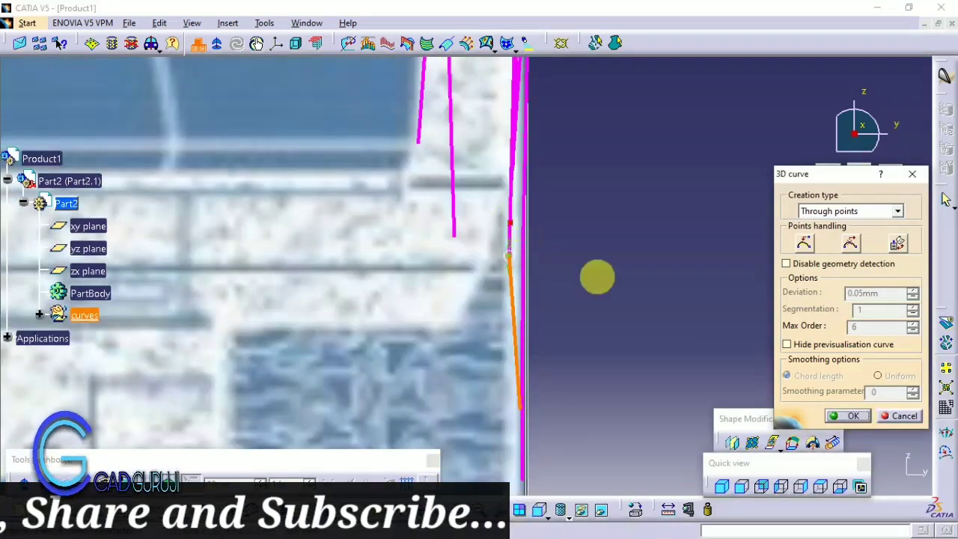
{"action": "key", "text": "Return"}
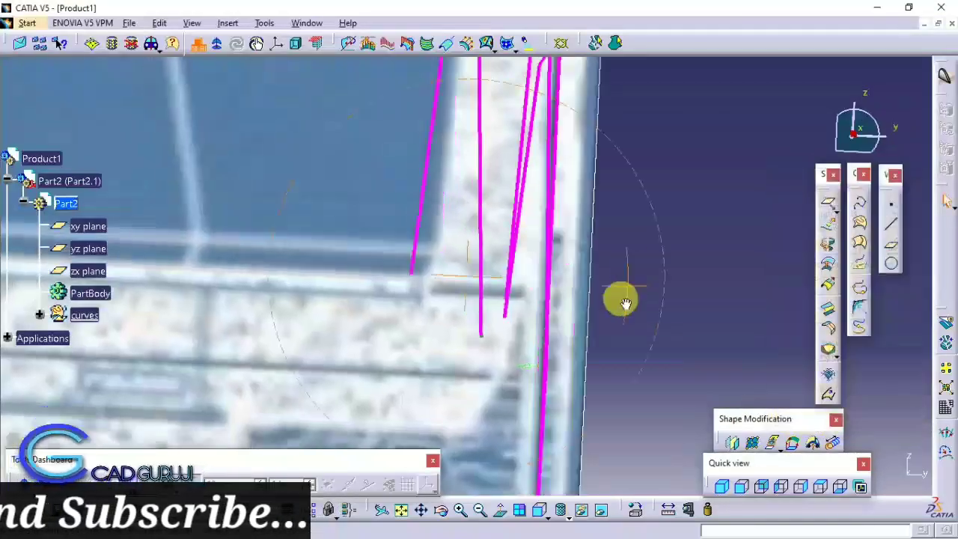
{"action": "mouse_move", "coordinate": [536, 255]}
{"action": "middle_mouse_down"}
{"action": "mouse_move", "coordinate": [658, 376]}
{"action": "mouse_move", "coordinate": [534, 325]}
{"action": "mouse_move", "coordinate": [577, 310]}
{"action": "mouse_move", "coordinate": [688, 214]}
{"action": "mouse_move", "coordinate": [521, 298]}
{"action": "mouse_move", "coordinate": [494, 166]}
{"action": "middle_mouse_up"}
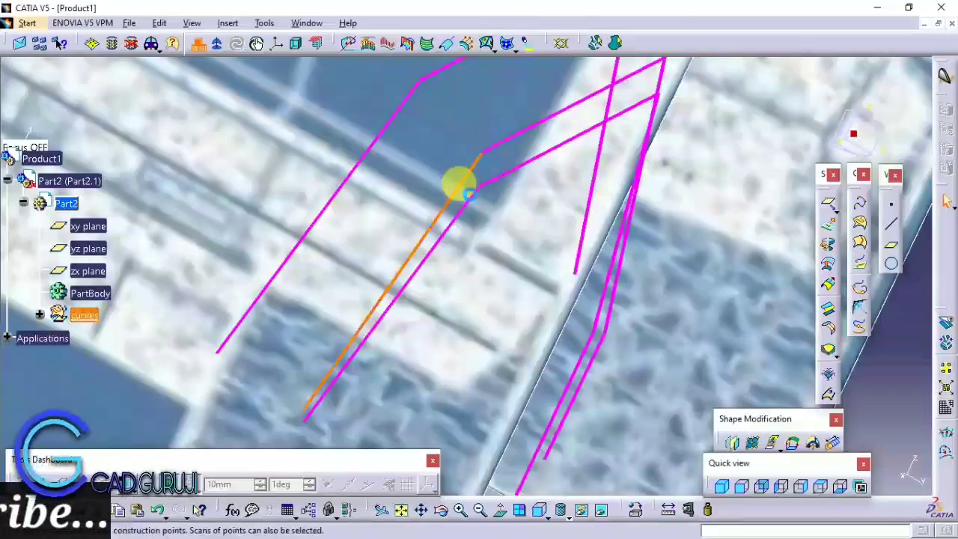
- Edit another arch curve in front view, following it along the reference edge
{"action": "double_click", "coordinate": [464, 188]}
{"action": "left_click", "coordinate": [749, 486]}
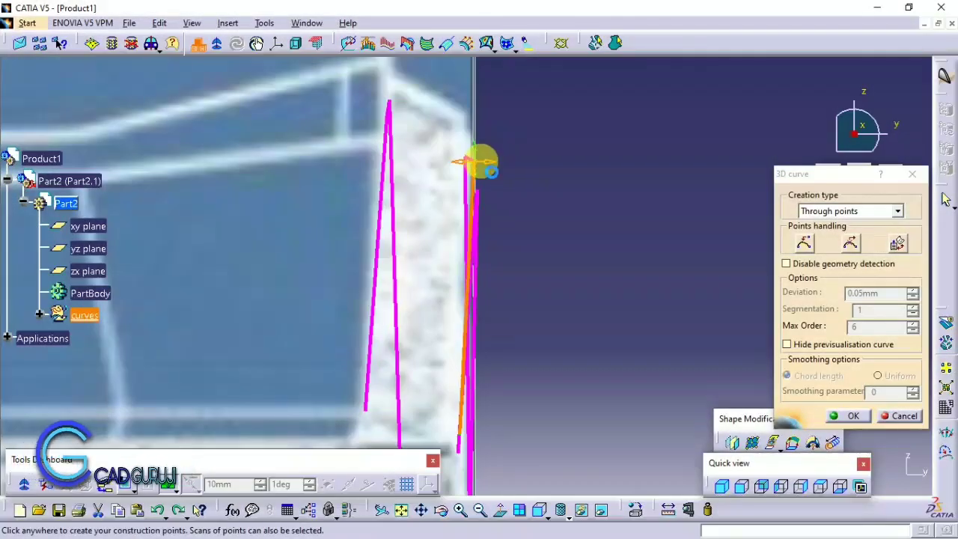
{"action": "middle_click_drag", "start_coordinate": [530, 157], "coordinate": [524, 261]}
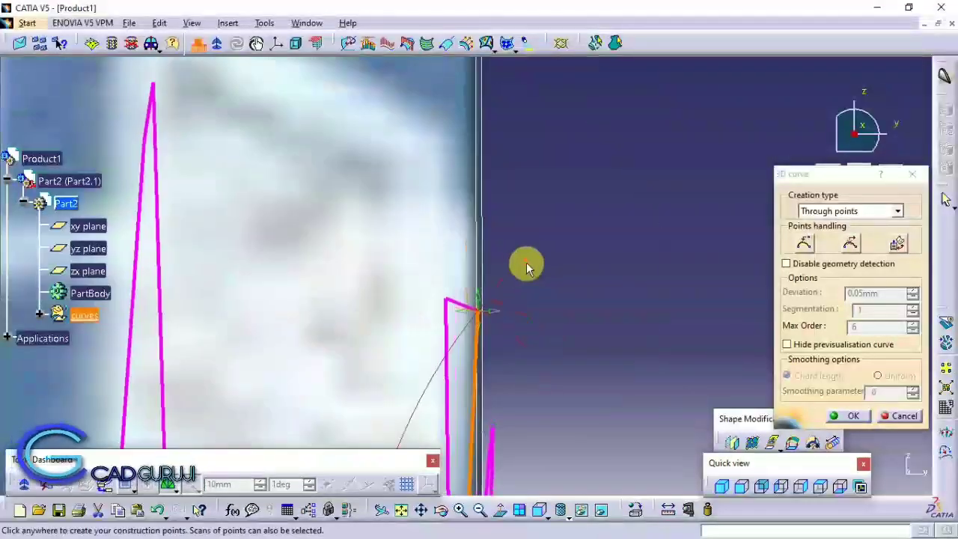
{"action": "left_click", "coordinate": [849, 416]}
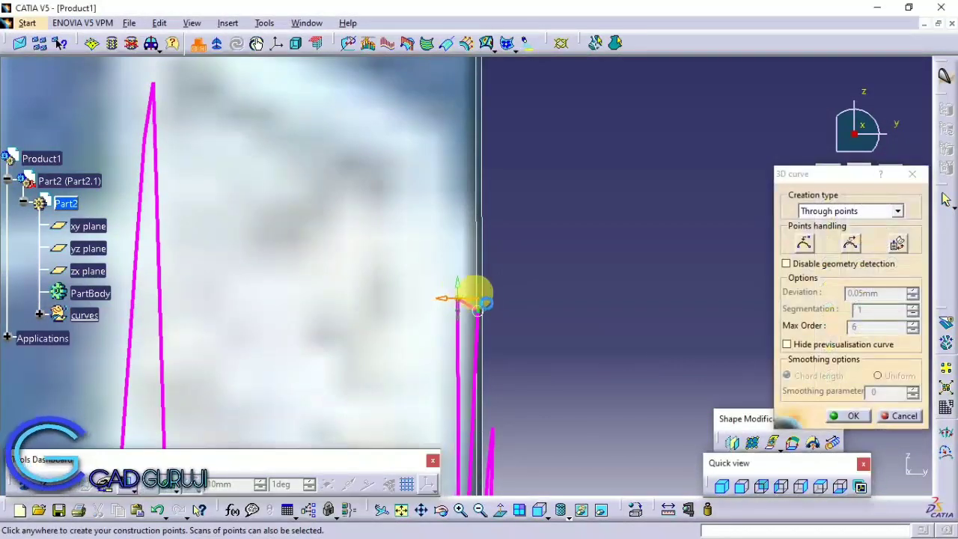
{"action": "key", "text": "Escape"}
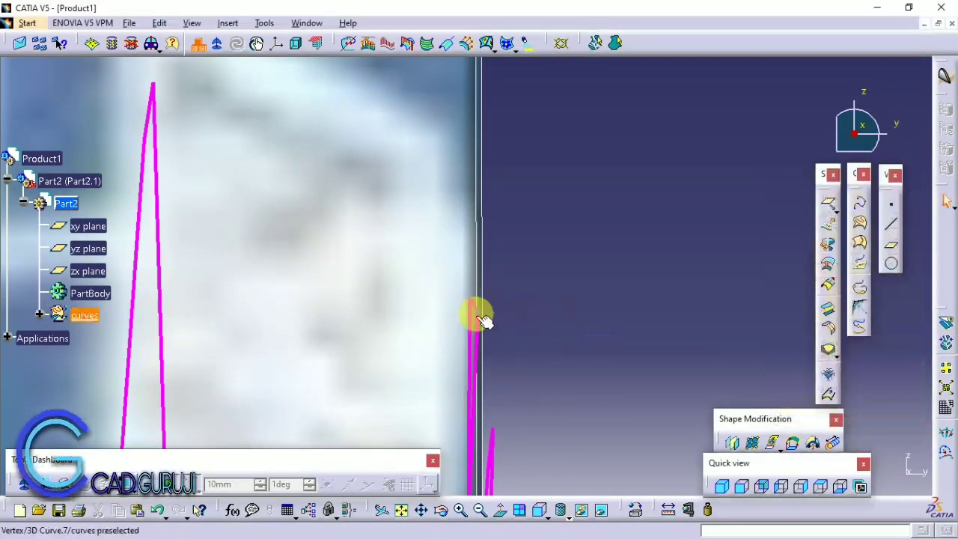
{"action": "middle_click_drag", "start_coordinate": [485, 321], "coordinate": [507, 251]}
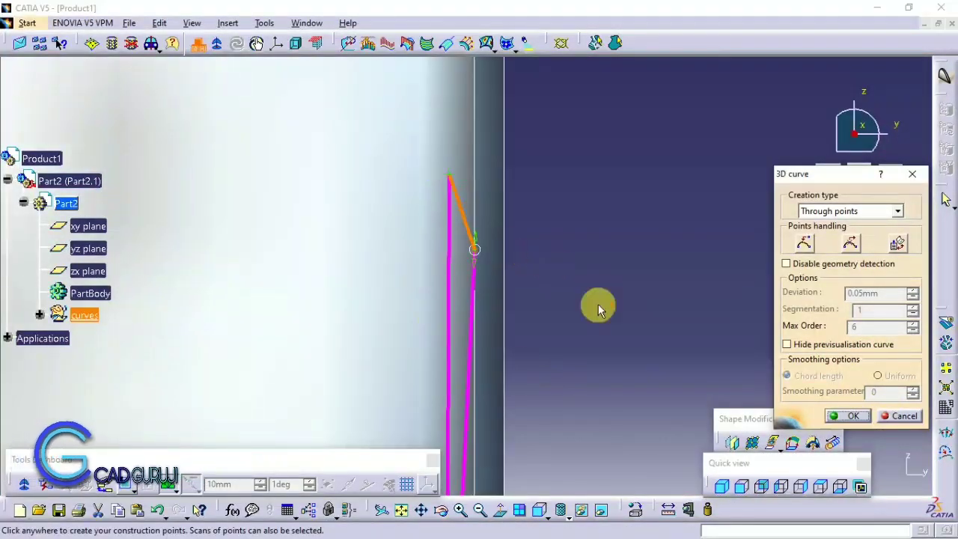
{"action": "key", "text": "Escape"}
- Reopen the magenta curves and align their ends with the reference edge
{"action": "double_click", "coordinate": [477, 267]}
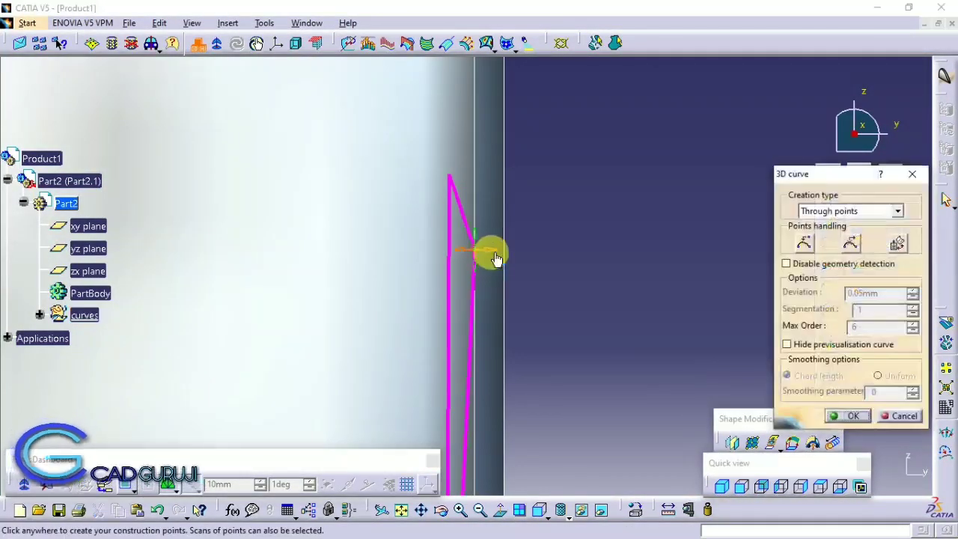
{"action": "middle_click_drag", "start_coordinate": [471, 249], "coordinate": [431, 279]}
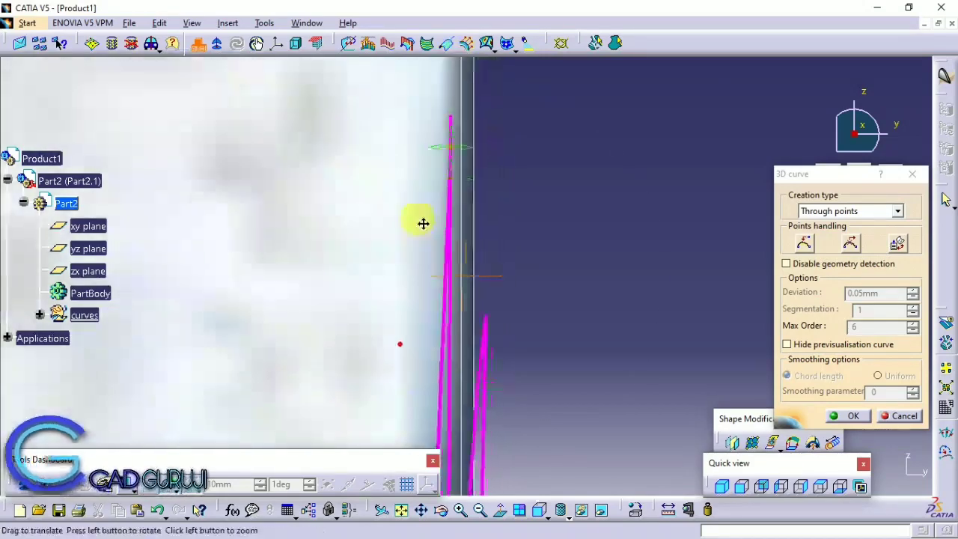
{"action": "key", "text": "Escape"}
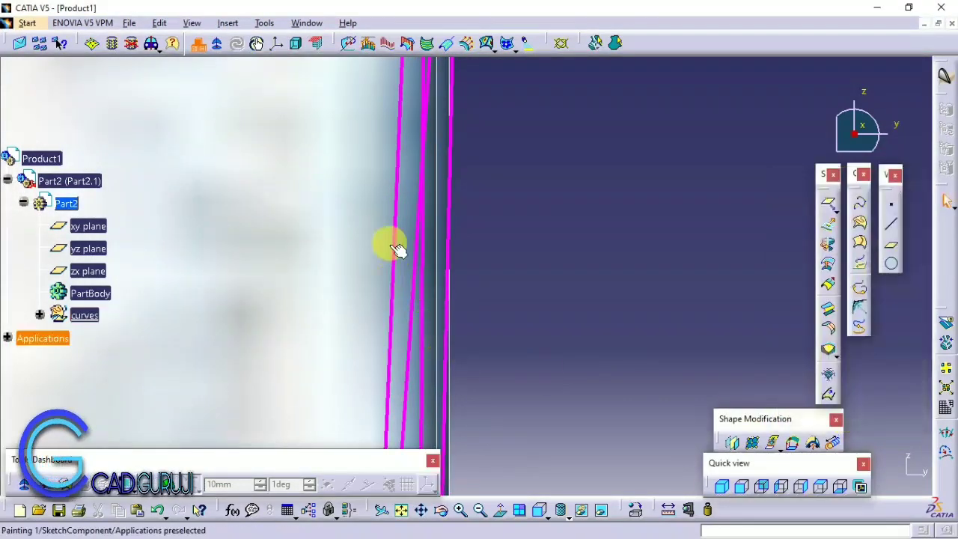
{"action": "double_click", "coordinate": [402, 242]}
{"action": "middle_click_drag", "start_coordinate": [393, 257], "coordinate": [479, 223]}
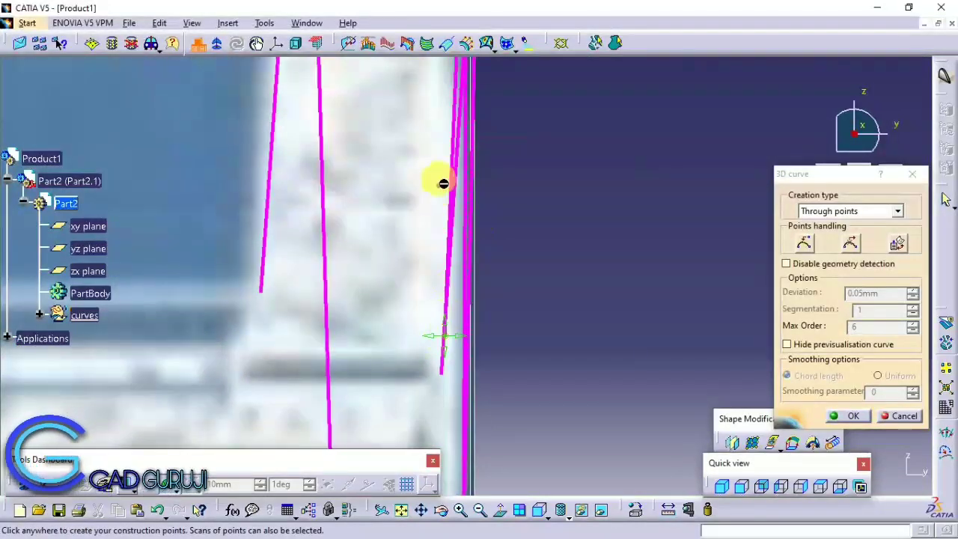
{"action": "middle_click_drag", "start_coordinate": [443, 183], "coordinate": [442, 234]}
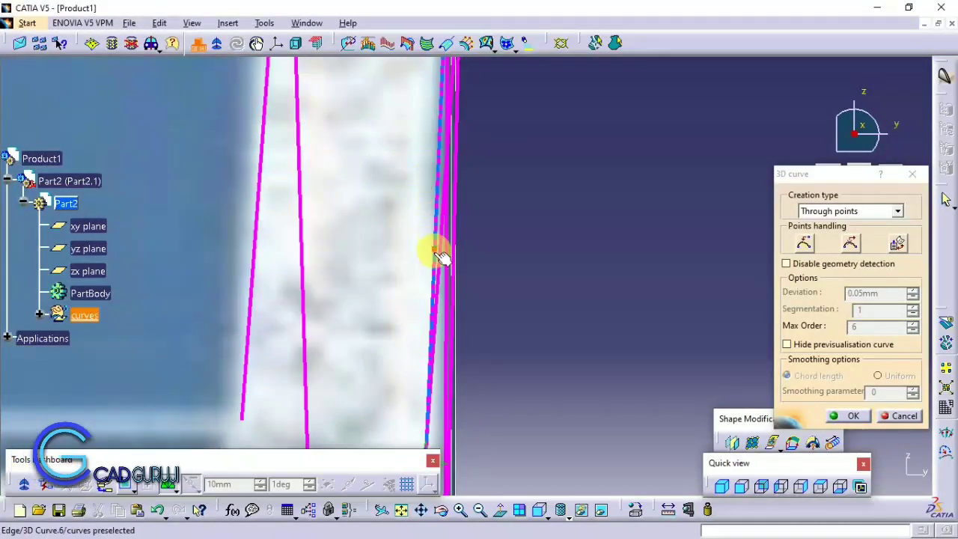
{"action": "left_click", "coordinate": [846, 416]}
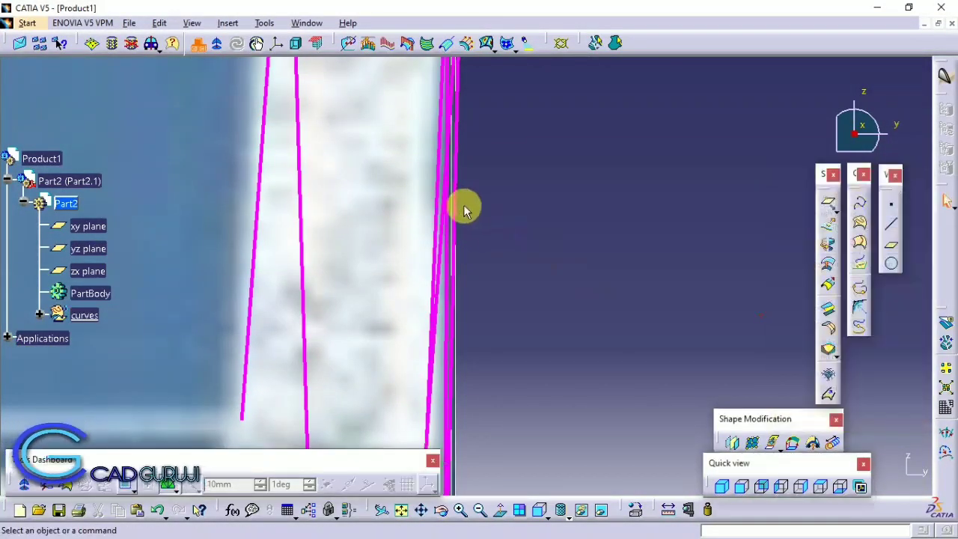
- Adjust the right-hand curve's and another curve's endpoints, then rotate to review
{"action": "double_click", "coordinate": [445, 206]}
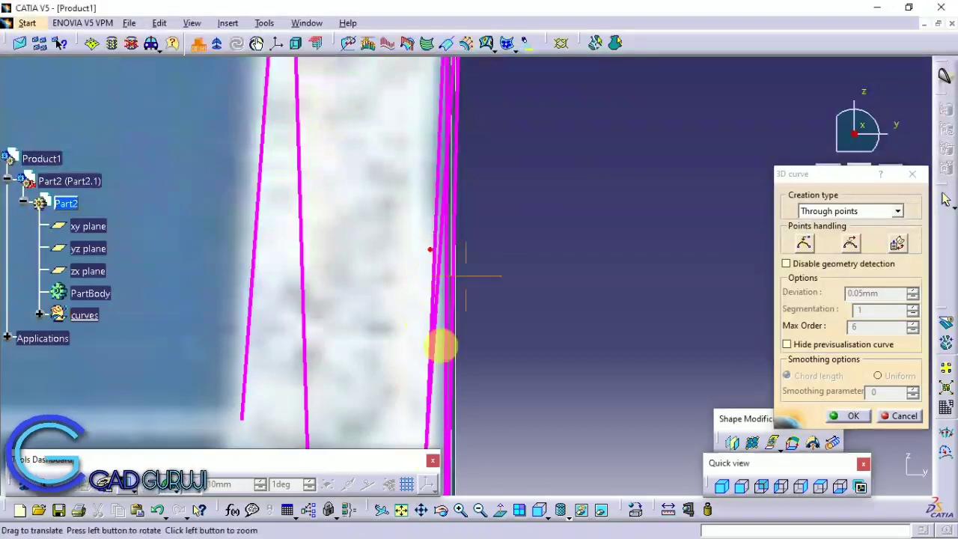
{"action": "middle_click_drag", "start_coordinate": [443, 346], "coordinate": [465, 224]}
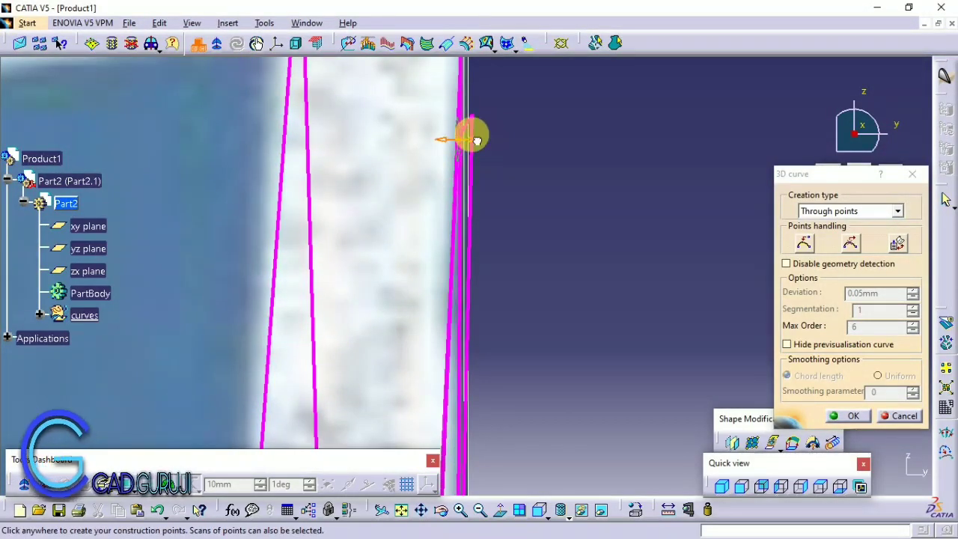
{"action": "left_click", "coordinate": [853, 416]}
{"action": "middle_click_drag", "start_coordinate": [737, 376], "coordinate": [517, 350]}
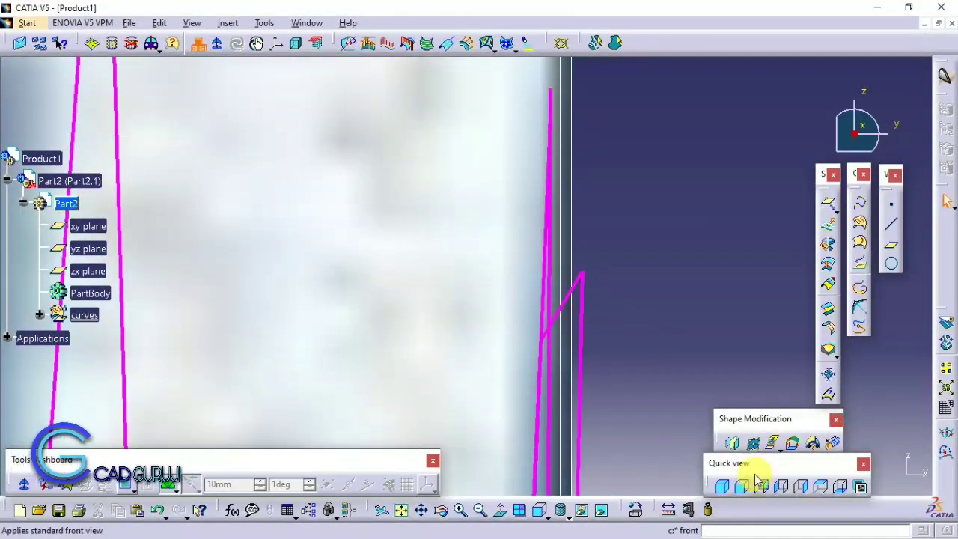
{"action": "double_click", "coordinate": [566, 300]}
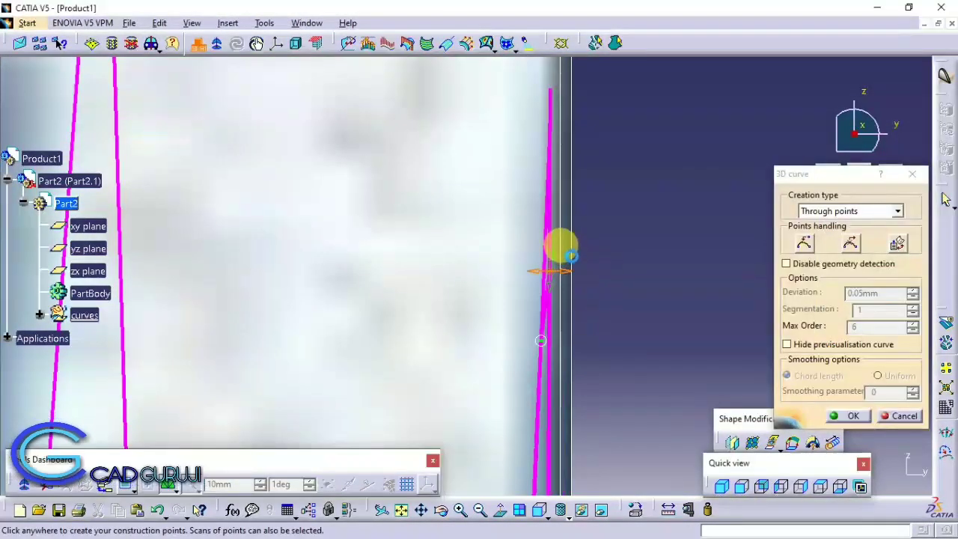
{"action": "mouse_move", "coordinate": [563, 249]}
{"action": "middle_mouse_down"}
{"action": "mouse_move", "coordinate": [549, 285]}
{"action": "mouse_move", "coordinate": [551, 342]}
{"action": "mouse_move", "coordinate": [438, 346]}
{"action": "mouse_move", "coordinate": [502, 333]}
{"action": "middle_mouse_up"}
{"action": "left_click", "coordinate": [847, 415]}
{"action": "mouse_move", "coordinate": [547, 379]}
{"action": "middle_mouse_down"}
{"action": "mouse_move", "coordinate": [499, 392]}
{"action": "mouse_move", "coordinate": [513, 311]}
{"action": "mouse_move", "coordinate": [647, 358]}
{"action": "middle_mouse_up"}
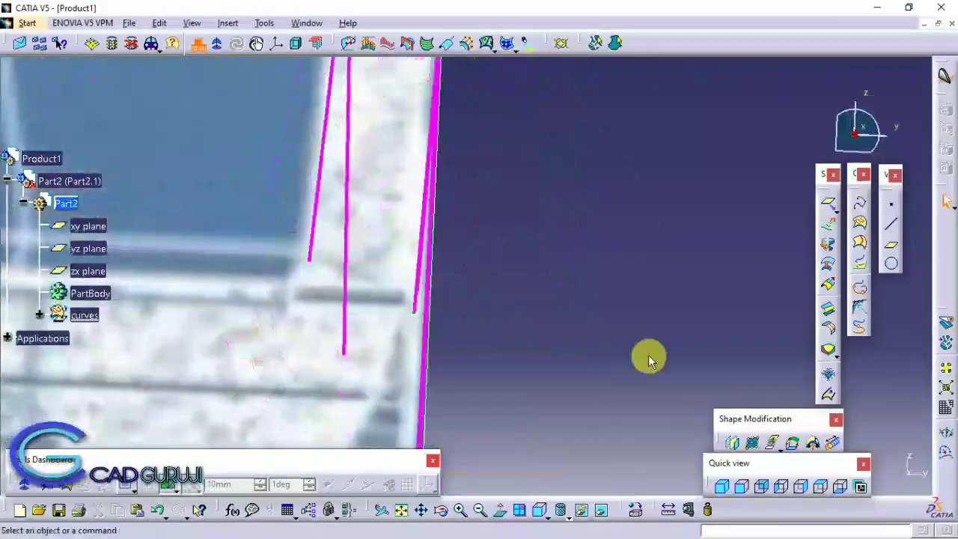
{"action": "left_click", "coordinate": [751, 482]}
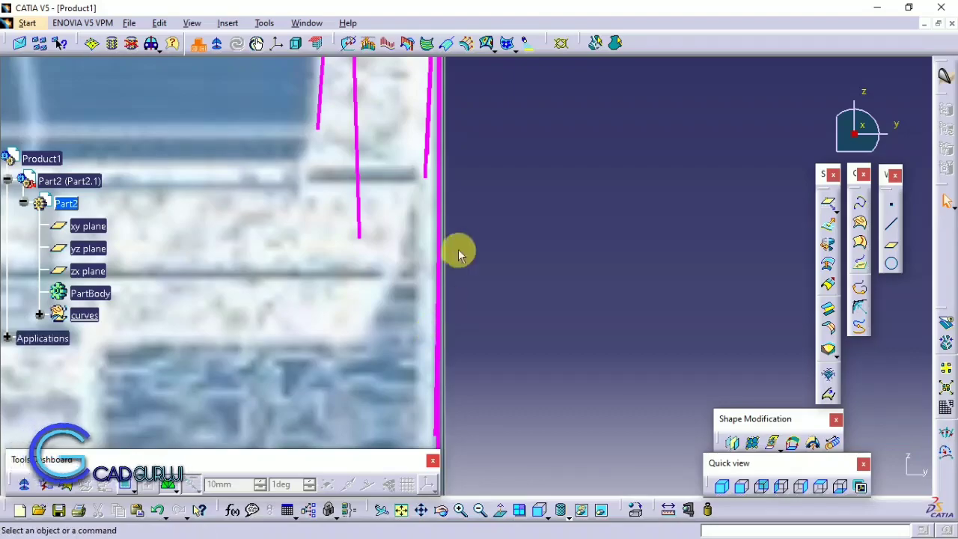
{"action": "mouse_move", "coordinate": [458, 254]}
{"action": "middle_mouse_down"}
{"action": "mouse_move", "coordinate": [502, 342]}
{"action": "mouse_move", "coordinate": [277, 267]}
{"action": "mouse_move", "coordinate": [641, 267]}
{"action": "mouse_move", "coordinate": [479, 309]}
{"action": "mouse_move", "coordinate": [459, 348]}
{"action": "mouse_move", "coordinate": [599, 207]}
{"action": "mouse_move", "coordinate": [633, 271]}
{"action": "middle_mouse_up"}
- From an isometric view, open the right curve and pick the left curve's end as reference
{"action": "left_click", "coordinate": [799, 487]}
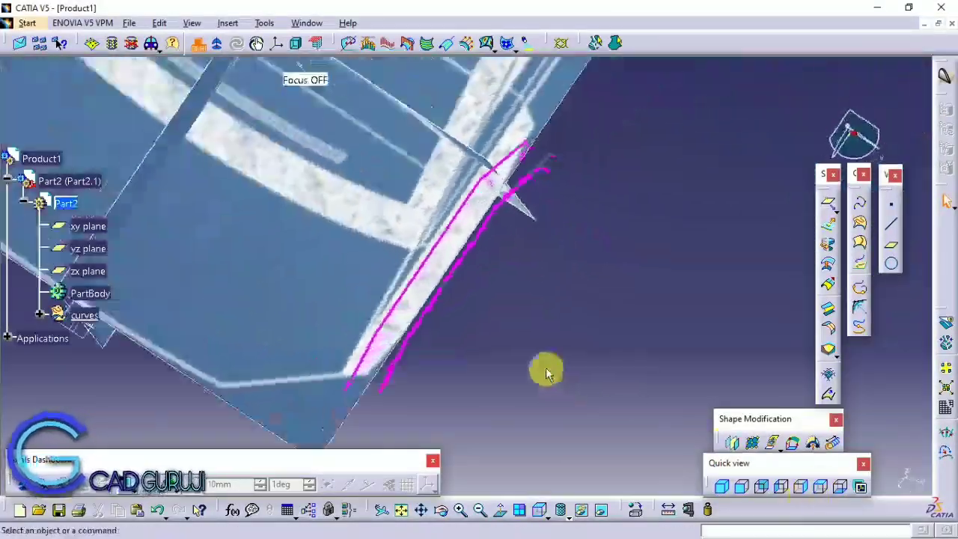
{"action": "mouse_move", "coordinate": [504, 64]}
{"action": "middle_mouse_down"}
{"action": "mouse_move", "coordinate": [504, 466]}
{"action": "mouse_move", "coordinate": [507, 226]}
{"action": "mouse_move", "coordinate": [689, 457]}
{"action": "middle_mouse_up"}
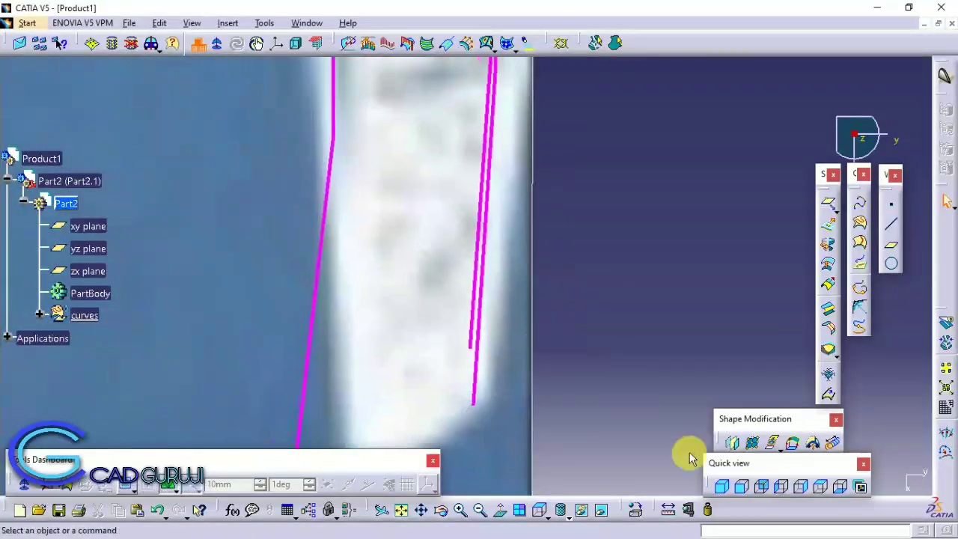
{"action": "double_click", "coordinate": [482, 345]}
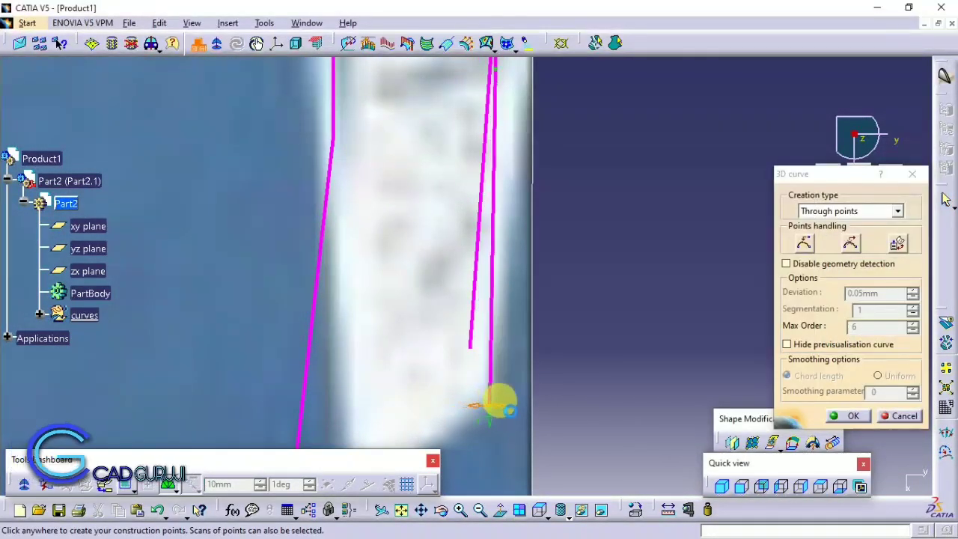
{"action": "left_click", "coordinate": [849, 416]}
{"action": "double_click", "coordinate": [490, 348]}
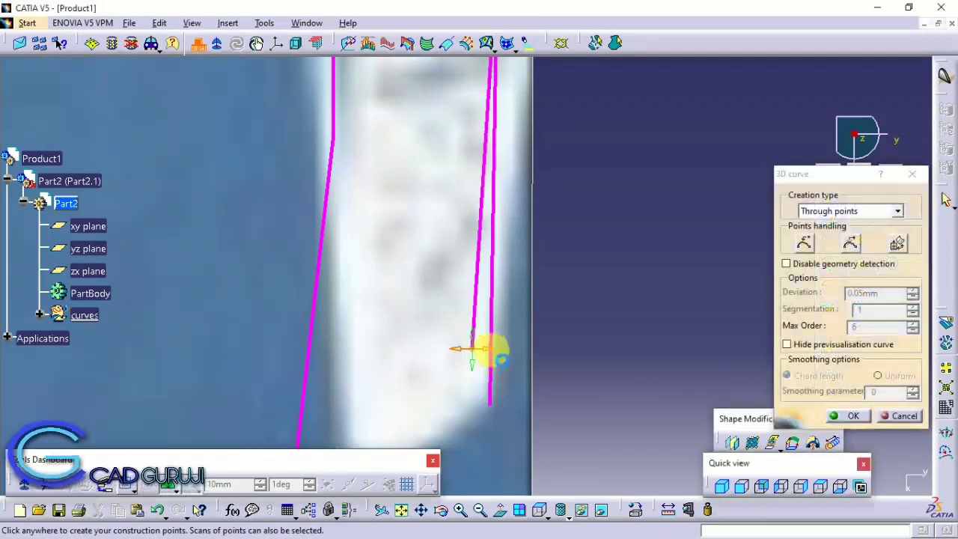
- Add a point so the right curve's end runs vertically along the edge, then check in 3D
{"action": "mouse_move", "coordinate": [506, 349]}
{"action": "middle_mouse_down"}
{"action": "mouse_move", "coordinate": [532, 406]}
{"action": "mouse_move", "coordinate": [516, 372]}
{"action": "mouse_move", "coordinate": [561, 283]}
{"action": "mouse_move", "coordinate": [528, 105]}
{"action": "middle_mouse_up"}
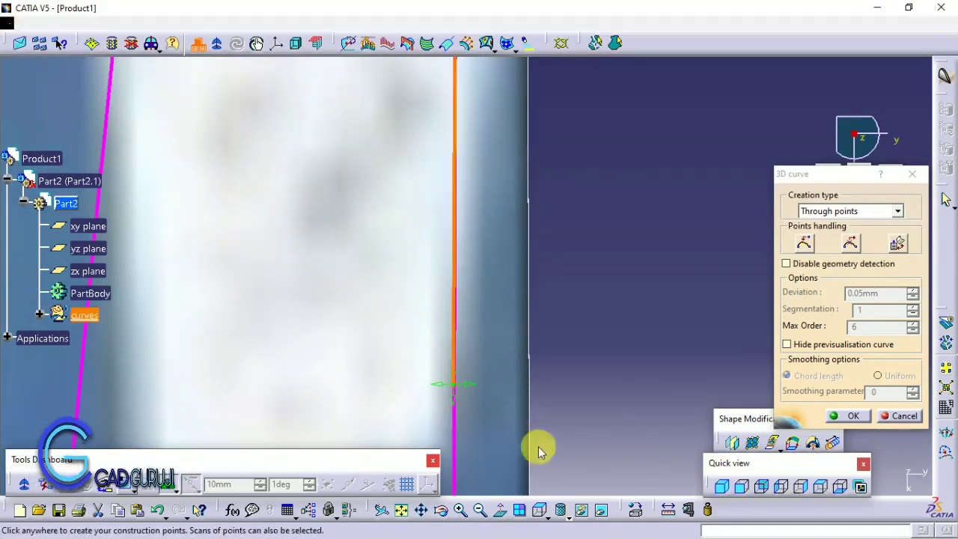
{"action": "mouse_move", "coordinate": [538, 449]}
{"action": "middle_mouse_down"}
{"action": "mouse_move", "coordinate": [466, 391]}
{"action": "mouse_move", "coordinate": [487, 513]}
{"action": "middle_mouse_up"}
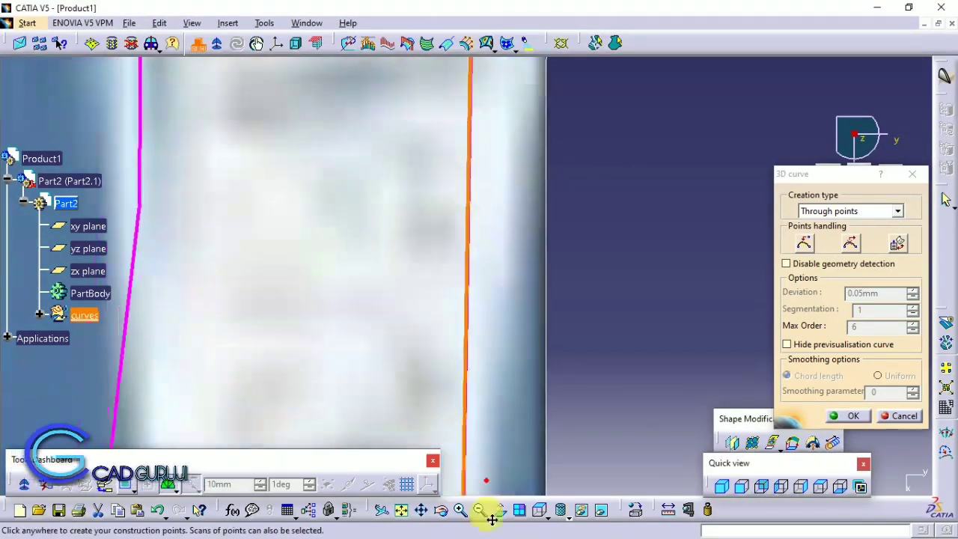
{"action": "middle_click_drag", "start_coordinate": [470, 202], "coordinate": [520, 328]}
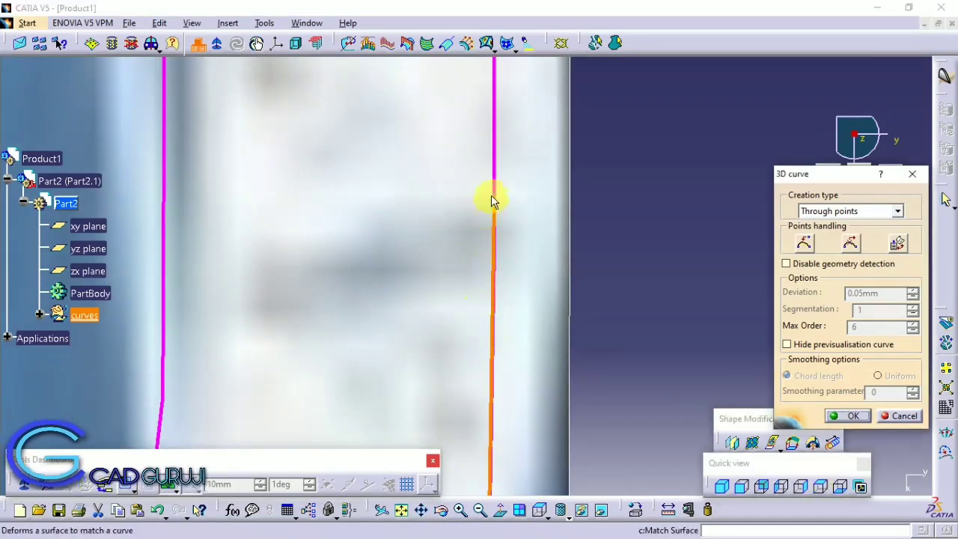
{"action": "left_click", "coordinate": [519, 201]}
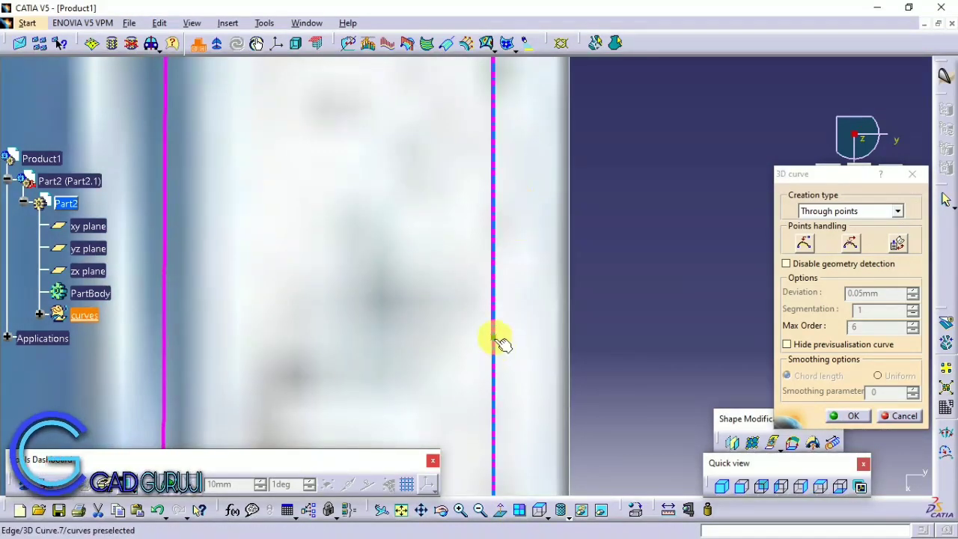
{"action": "left_click", "coordinate": [843, 416]}
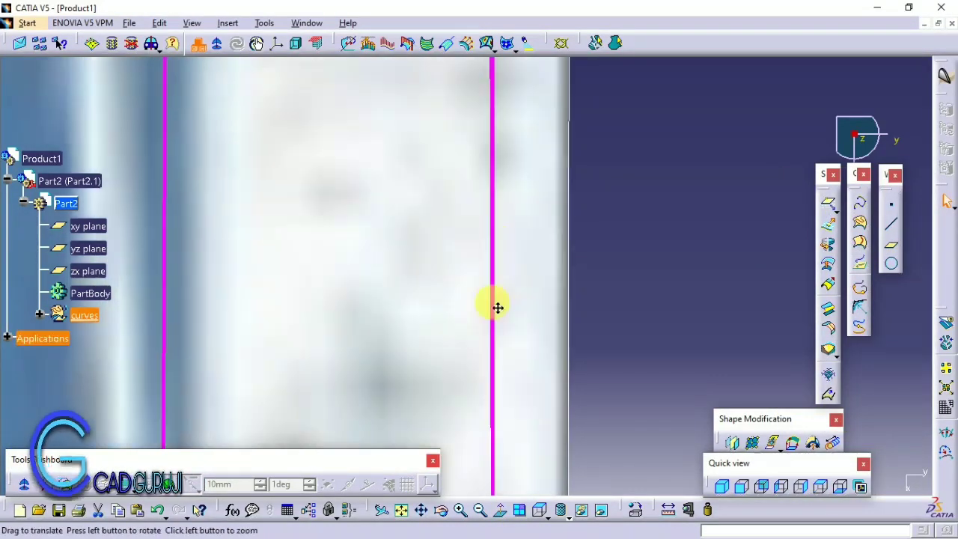
{"action": "mouse_move", "coordinate": [503, 342]}
{"action": "middle_mouse_down"}
{"action": "mouse_move", "coordinate": [531, 236]}
{"action": "mouse_move", "coordinate": [541, 416]}
{"action": "mouse_move", "coordinate": [474, 359]}
{"action": "mouse_move", "coordinate": [538, 237]}
{"action": "middle_mouse_up"}
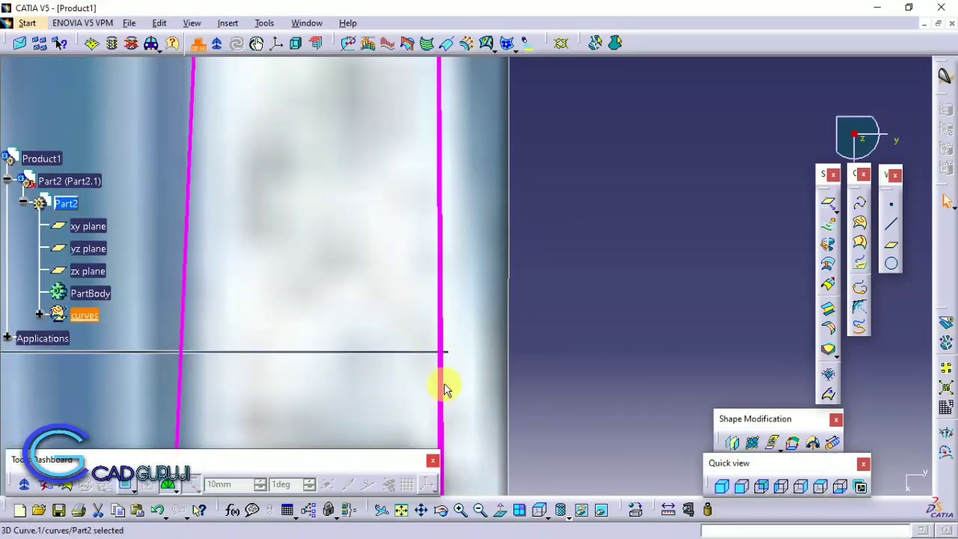
{"action": "mouse_move", "coordinate": [441, 323]}
{"action": "middle_mouse_down"}
{"action": "mouse_move", "coordinate": [504, 381]}
{"action": "mouse_move", "coordinate": [289, 292]}
{"action": "mouse_move", "coordinate": [359, 374]}
{"action": "mouse_move", "coordinate": [467, 282]}
{"action": "middle_mouse_up"}
- In side view, draw a short vertical 3D curve from the outer curve's end down the arch edge
{"action": "left_click", "coordinate": [800, 484]}
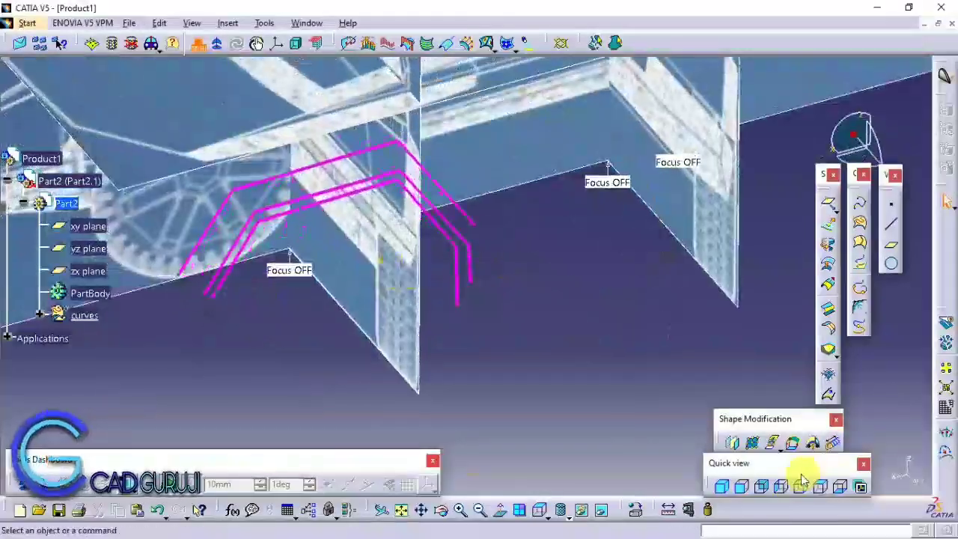
{"action": "mouse_move", "coordinate": [641, 427]}
{"action": "middle_mouse_down"}
{"action": "mouse_move", "coordinate": [417, 261]}
{"action": "mouse_move", "coordinate": [804, 220]}
{"action": "middle_mouse_up"}
{"action": "left_click", "coordinate": [806, 222]}
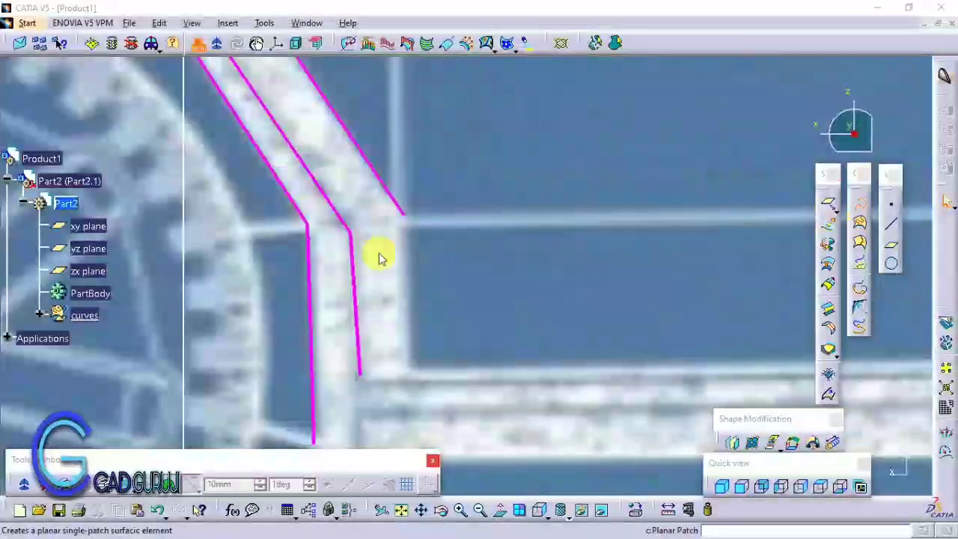
{"action": "left_click", "coordinate": [404, 216]}
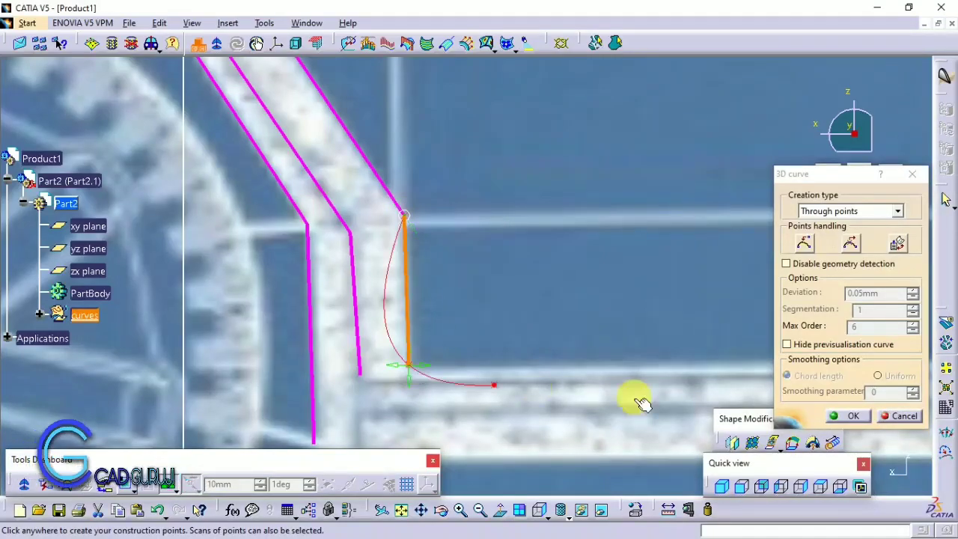
{"action": "left_click", "coordinate": [845, 415]}
{"action": "mouse_move", "coordinate": [844, 419]}
{"action": "middle_mouse_down"}
{"action": "mouse_move", "coordinate": [363, 261]}
{"action": "mouse_move", "coordinate": [427, 364]}
{"action": "mouse_move", "coordinate": [404, 350]}
{"action": "middle_mouse_up"}
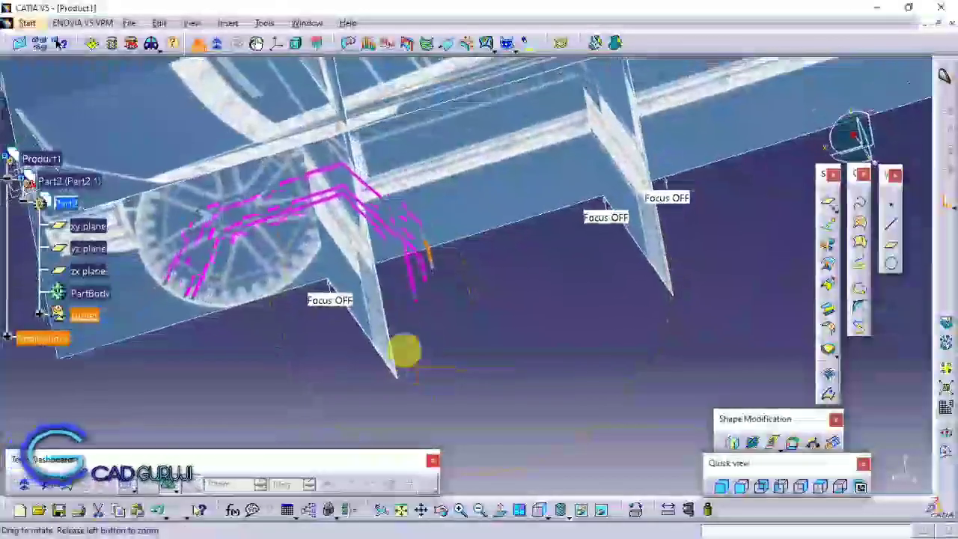
{"action": "left_click", "coordinate": [721, 485]}
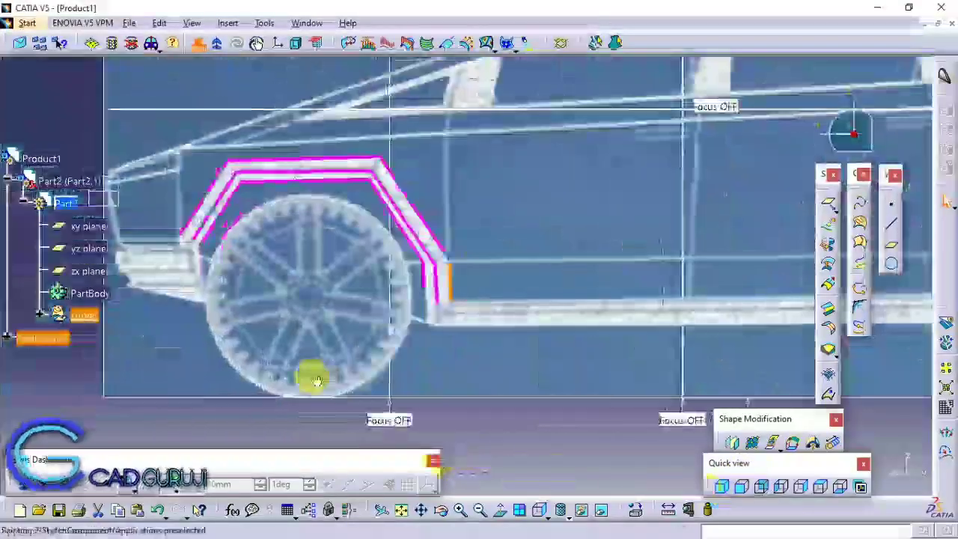
{"action": "mouse_move", "coordinate": [316, 382]}
{"action": "middle_mouse_down"}
{"action": "mouse_move", "coordinate": [410, 156]}
{"action": "mouse_move", "coordinate": [410, 180]}
{"action": "middle_mouse_up"}
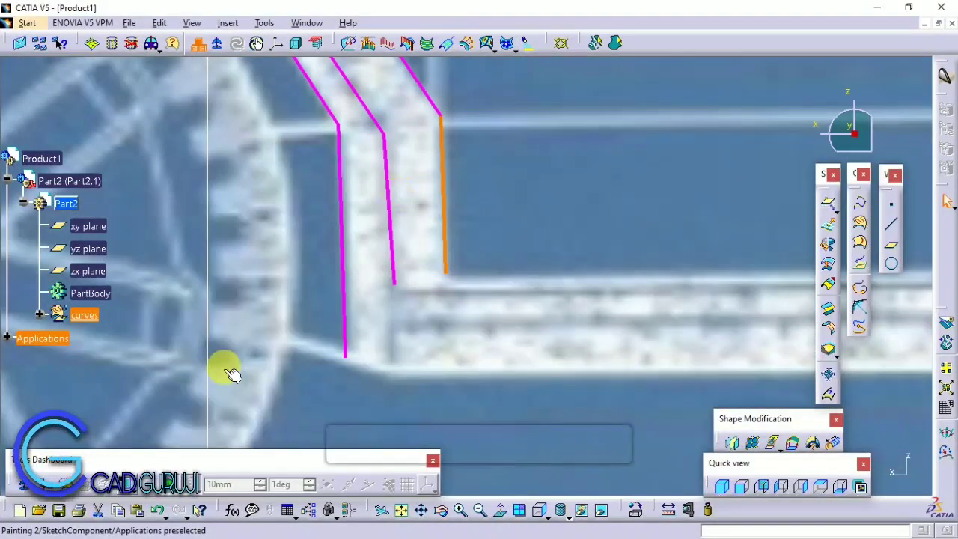
{"action": "mouse_move", "coordinate": [389, 284]}
{"action": "middle_mouse_down"}
{"action": "mouse_move", "coordinate": [413, 312]}
{"action": "mouse_move", "coordinate": [423, 370]}
{"action": "middle_mouse_up"}
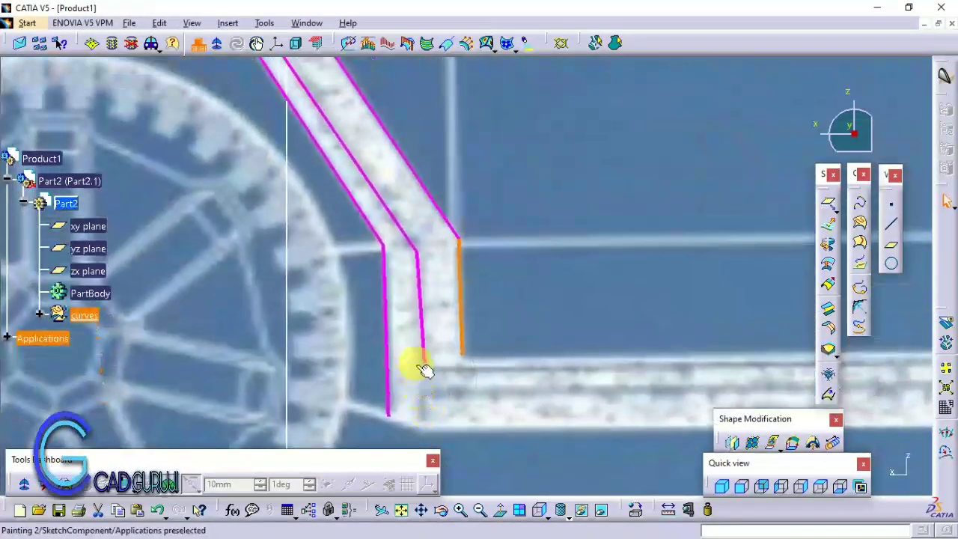
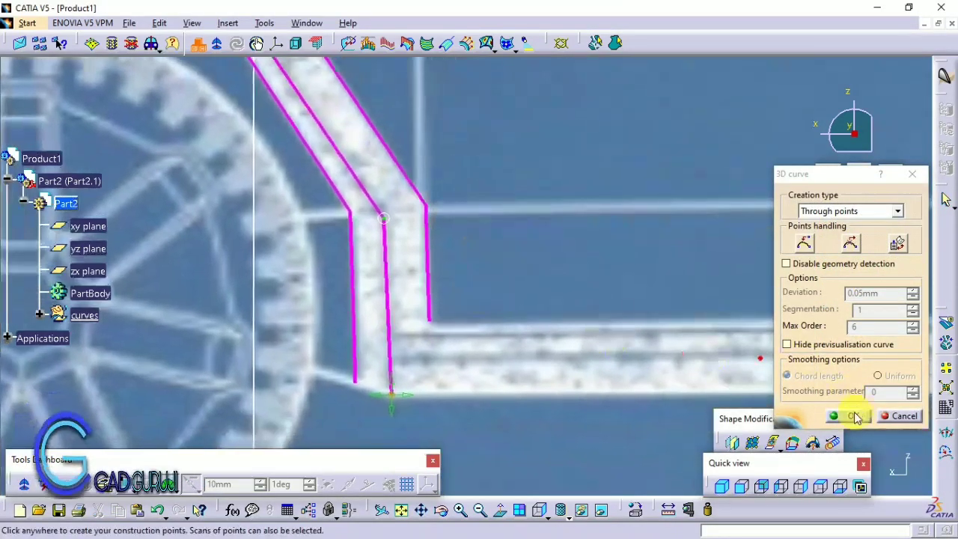
- Finish the wheel-arch curve and zoom in on the lower ends of the arch curves
{"action": "left_click", "coordinate": [849, 415]}
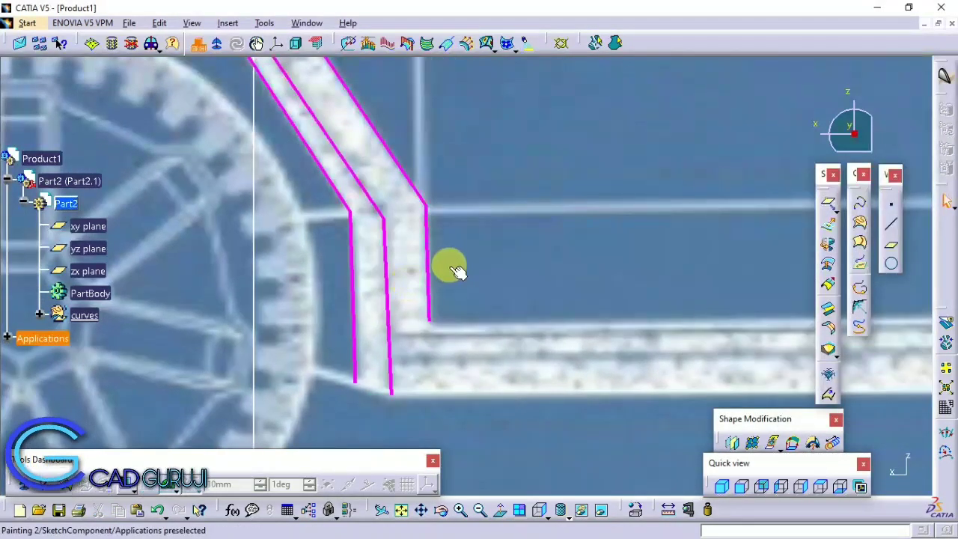
{"action": "mouse_move", "coordinate": [490, 301]}
{"action": "middle_mouse_down"}
{"action": "mouse_move", "coordinate": [466, 310]}
{"action": "mouse_move", "coordinate": [479, 329]}
{"action": "middle_mouse_up"}
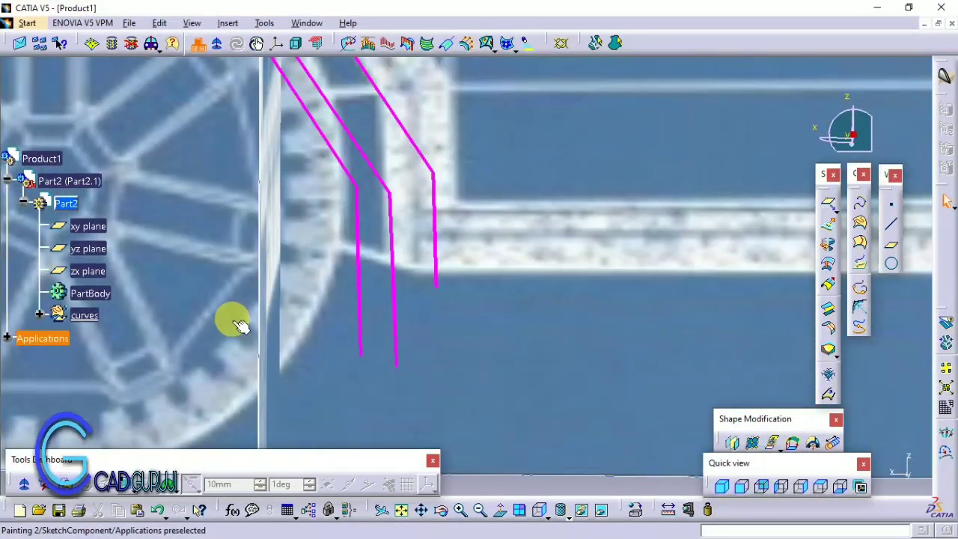
{"action": "mouse_move", "coordinate": [238, 331]}
{"action": "middle_mouse_down"}
{"action": "mouse_move", "coordinate": [445, 273]}
{"action": "mouse_move", "coordinate": [866, 459]}
{"action": "mouse_move", "coordinate": [635, 419]}
{"action": "mouse_move", "coordinate": [524, 306]}
{"action": "mouse_move", "coordinate": [618, 334]}
{"action": "mouse_move", "coordinate": [574, 169]}
{"action": "middle_mouse_up"}
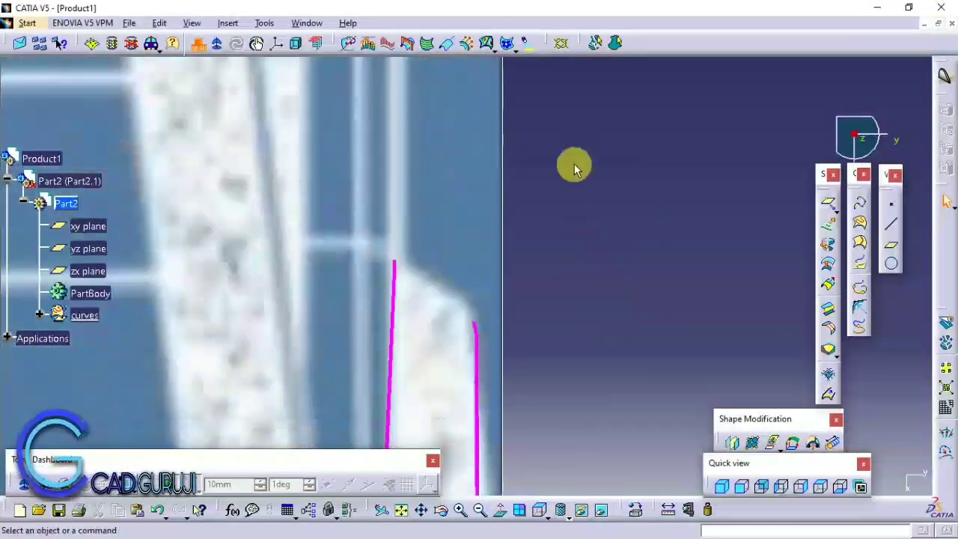
- Draw two short 3D curves connecting the lower ends of the front arch curves
{"action": "left_click", "coordinate": [870, 207]}
{"action": "left_click", "coordinate": [395, 261]}
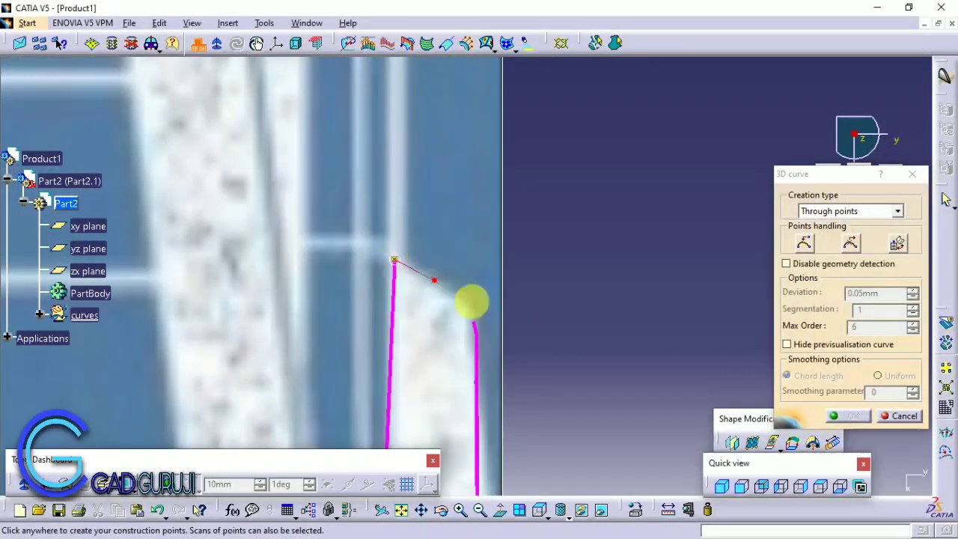
{"action": "left_click", "coordinate": [479, 327]}
{"action": "middle_click_drag", "start_coordinate": [455, 364], "coordinate": [385, 272]}
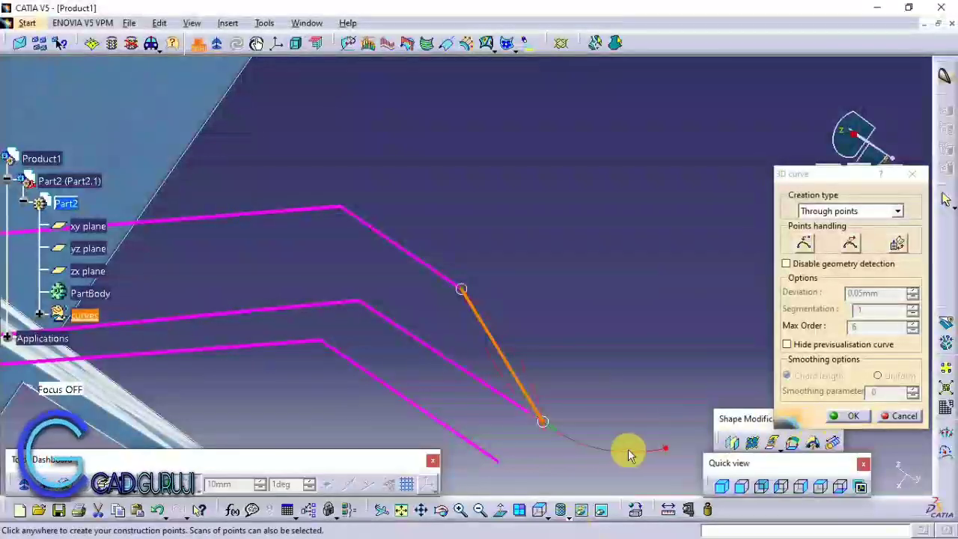
{"action": "left_click", "coordinate": [848, 415]}
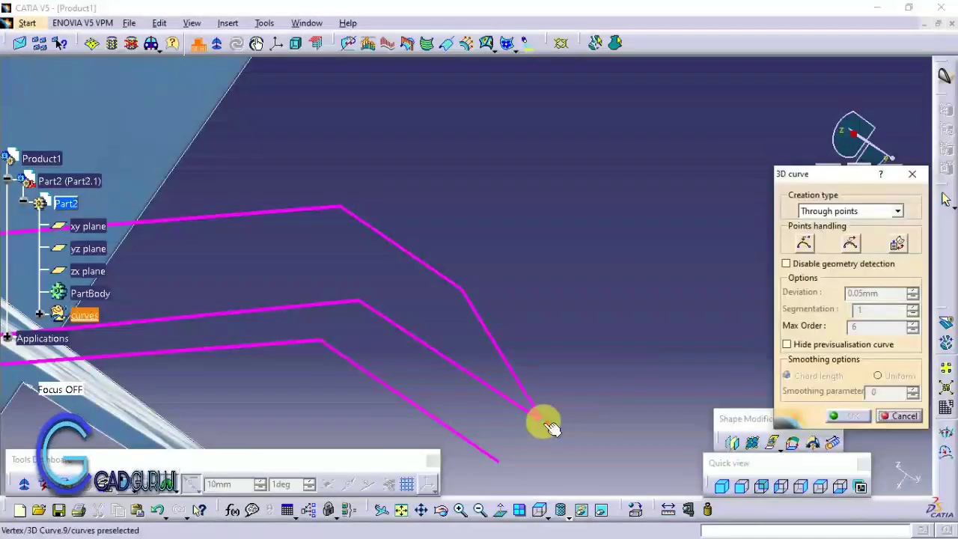
{"action": "left_click", "coordinate": [544, 423]}
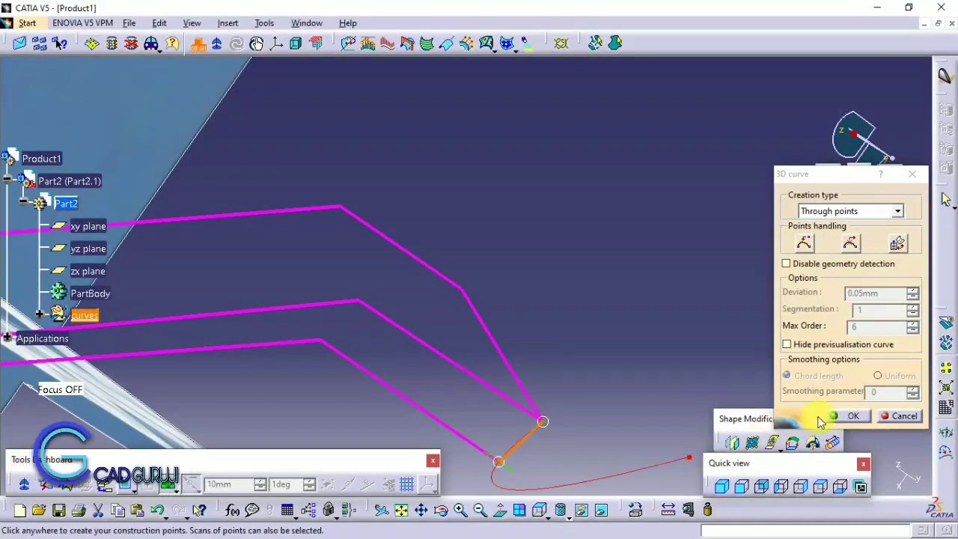
{"action": "left_click", "coordinate": [847, 415]}
{"action": "mouse_move", "coordinate": [451, 267]}
{"action": "middle_mouse_down"}
{"action": "mouse_move", "coordinate": [284, 338]}
{"action": "mouse_move", "coordinate": [686, 427]}
{"action": "middle_mouse_up"}
- Trace a sill curve along the lower side from the front wheel to the rear wheel
{"action": "left_click", "coordinate": [801, 486]}
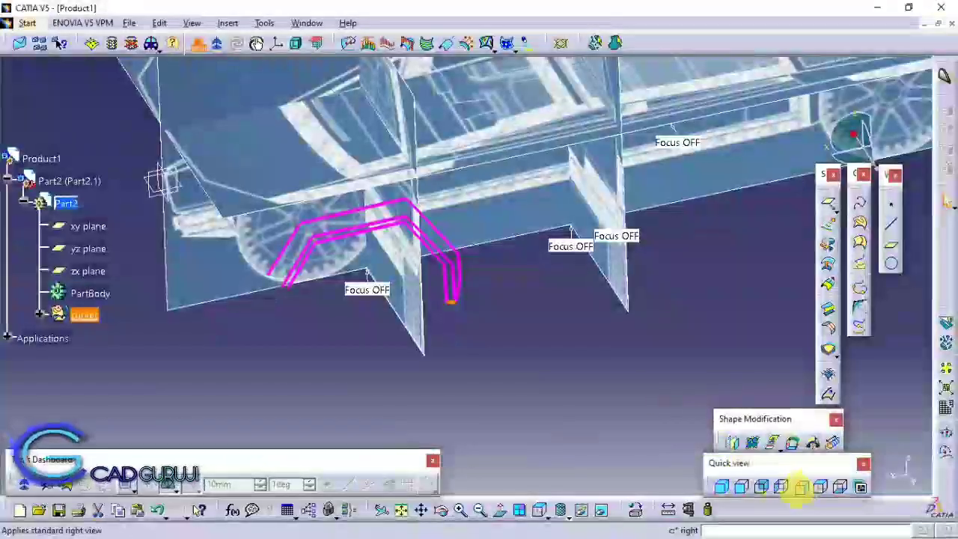
{"action": "mouse_move", "coordinate": [460, 338]}
{"action": "middle_mouse_down", "text": "ctrl"}
{"action": "mouse_move", "coordinate": [419, 247]}
{"action": "mouse_move", "coordinate": [736, 290]}
{"action": "middle_mouse_up", "text": "ctrl"}
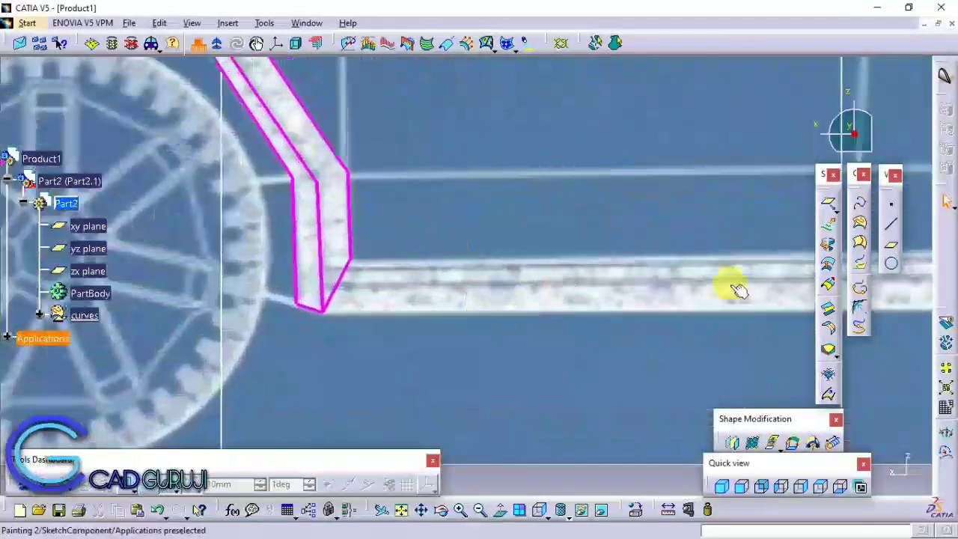
{"action": "left_click", "coordinate": [827, 222]}
{"action": "mouse_move", "coordinate": [444, 248]}
{"action": "middle_mouse_down", "text": "ctrl"}
{"action": "mouse_move", "coordinate": [391, 289]}
{"action": "mouse_move", "coordinate": [321, 155]}
{"action": "mouse_move", "coordinate": [385, 231]}
{"action": "mouse_move", "coordinate": [208, 189]}
{"action": "middle_mouse_up", "text": "ctrl"}
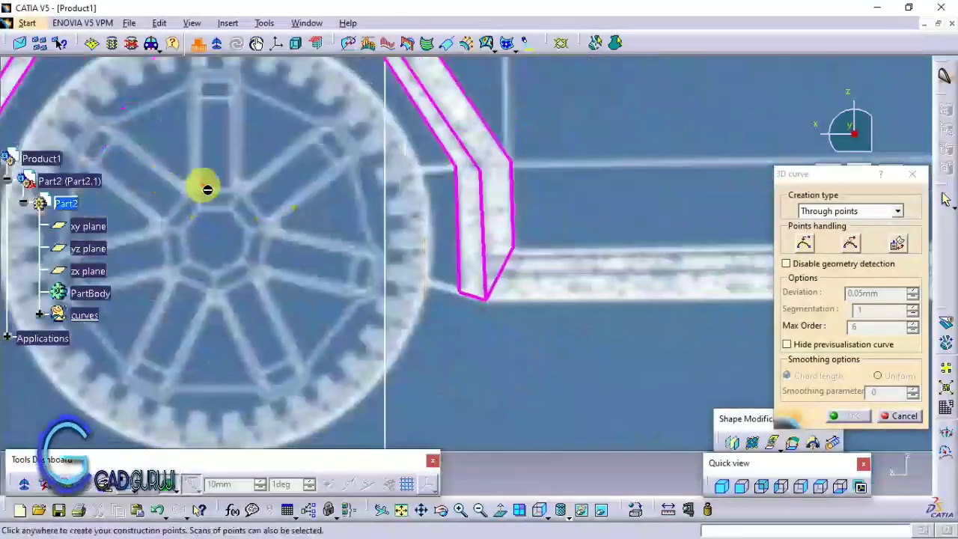
{"action": "middle_click_drag", "start_coordinate": [545, 288], "coordinate": [243, 329]}
{"action": "mouse_move", "coordinate": [221, 291]}
{"action": "middle_mouse_down", "text": "ctrl"}
{"action": "mouse_move", "coordinate": [498, 282]}
{"action": "mouse_move", "coordinate": [524, 269]}
{"action": "middle_mouse_up", "text": "ctrl"}
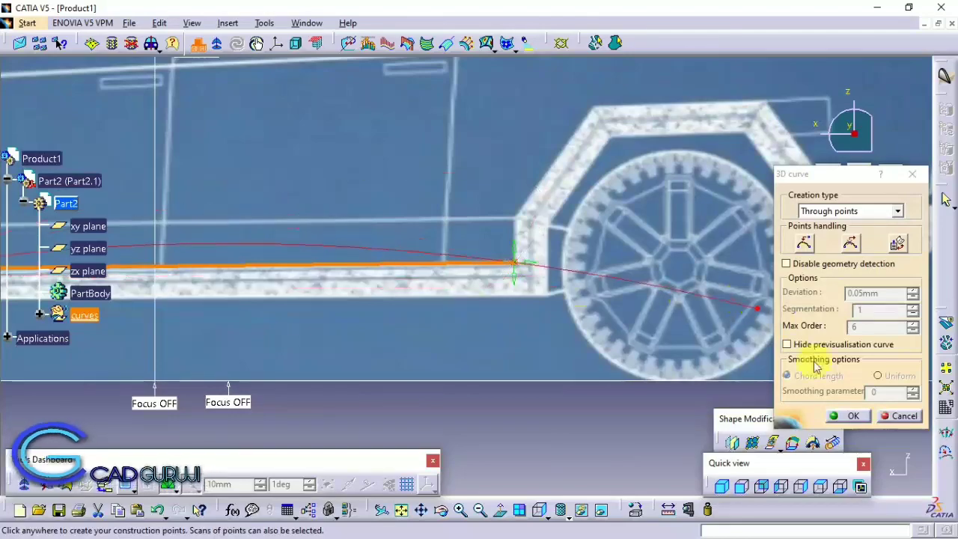
{"action": "left_click", "coordinate": [846, 415]}
{"action": "mouse_move", "coordinate": [641, 192]}
{"action": "middle_mouse_down"}
{"action": "mouse_move", "coordinate": [502, 317]}
{"action": "mouse_move", "coordinate": [421, 331]}
{"action": "middle_mouse_up"}
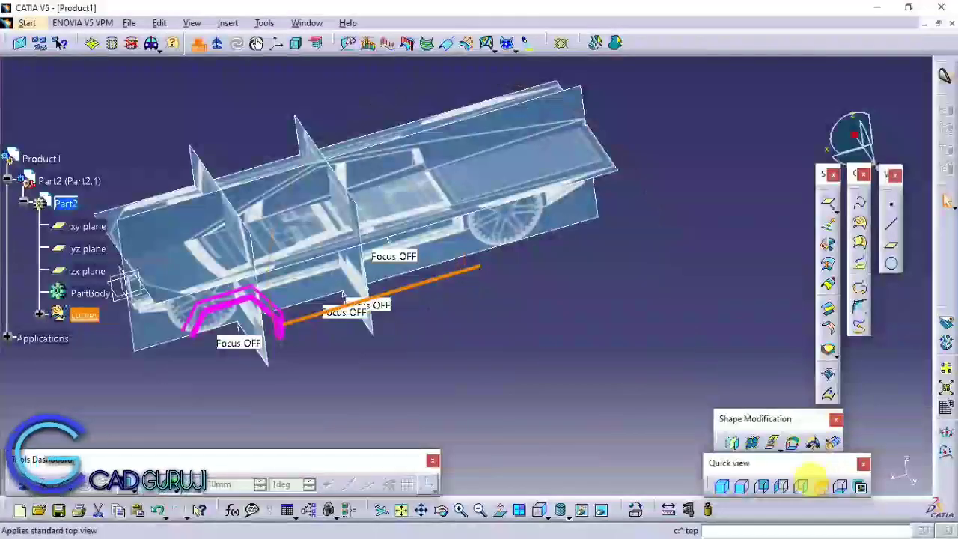
- Check the sill curve's ends in the top and side views, then confirm it
{"action": "left_click", "coordinate": [820, 486]}
{"action": "mouse_move", "coordinate": [479, 184]}
{"action": "middle_mouse_down"}
{"action": "mouse_move", "coordinate": [455, 112]}
{"action": "mouse_move", "coordinate": [470, 289]}
{"action": "middle_mouse_up"}
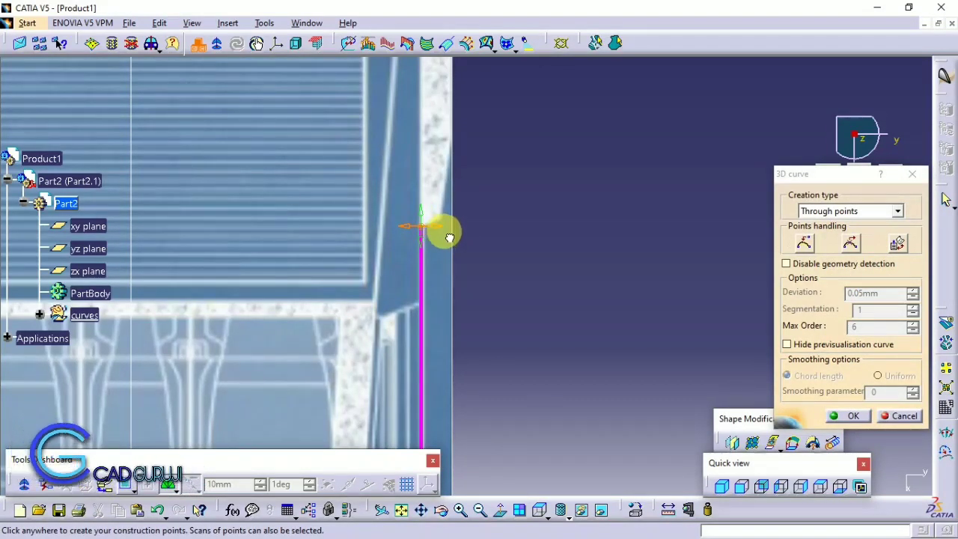
{"action": "mouse_move", "coordinate": [448, 238]}
{"action": "middle_mouse_down"}
{"action": "mouse_move", "coordinate": [441, 52]}
{"action": "mouse_move", "coordinate": [438, 306]}
{"action": "mouse_move", "coordinate": [366, 229]}
{"action": "middle_mouse_up"}
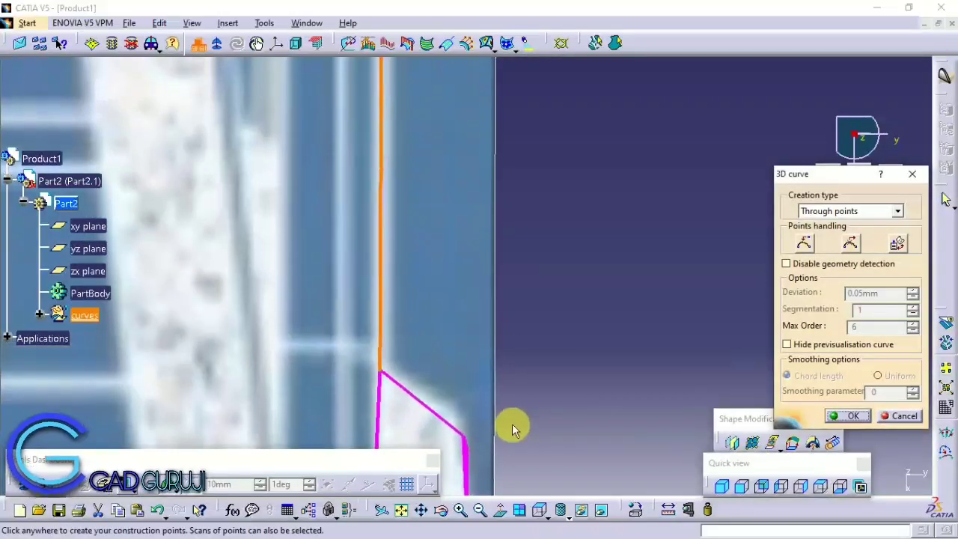
{"action": "left_click", "coordinate": [823, 488]}
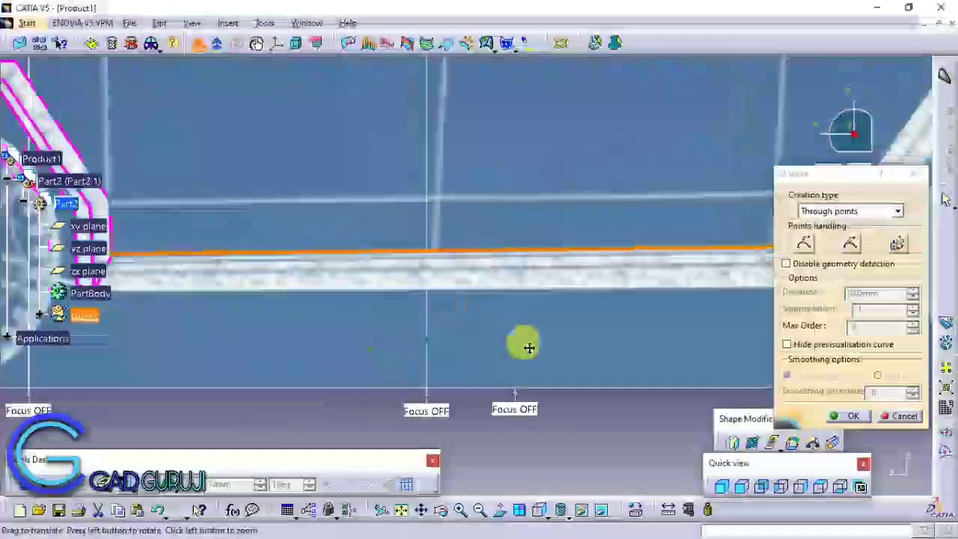
{"action": "mouse_move", "coordinate": [528, 342]}
{"action": "middle_mouse_down"}
{"action": "mouse_move", "coordinate": [250, 340]}
{"action": "mouse_move", "coordinate": [573, 381]}
{"action": "mouse_move", "coordinate": [546, 402]}
{"action": "mouse_move", "coordinate": [526, 352]}
{"action": "middle_mouse_up"}
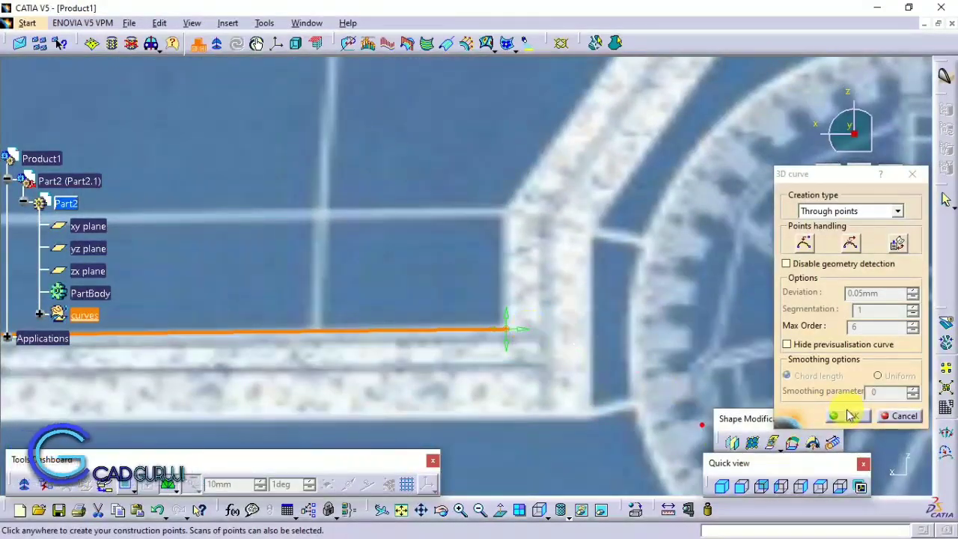
{"action": "left_click", "coordinate": [850, 416]}
- Draw a short vertical curve up from the sill's rear end to where the rear arch begins
{"action": "left_click", "coordinate": [846, 208]}
{"action": "left_click", "coordinate": [506, 328]}
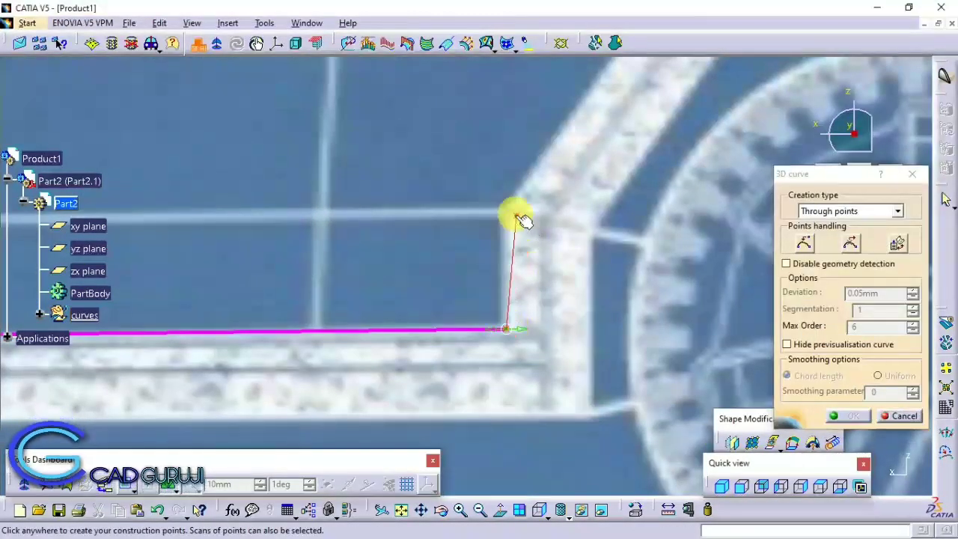
{"action": "middle_click_drag", "start_coordinate": [528, 150], "coordinate": [882, 391]}
{"action": "left_click", "coordinate": [901, 415]}
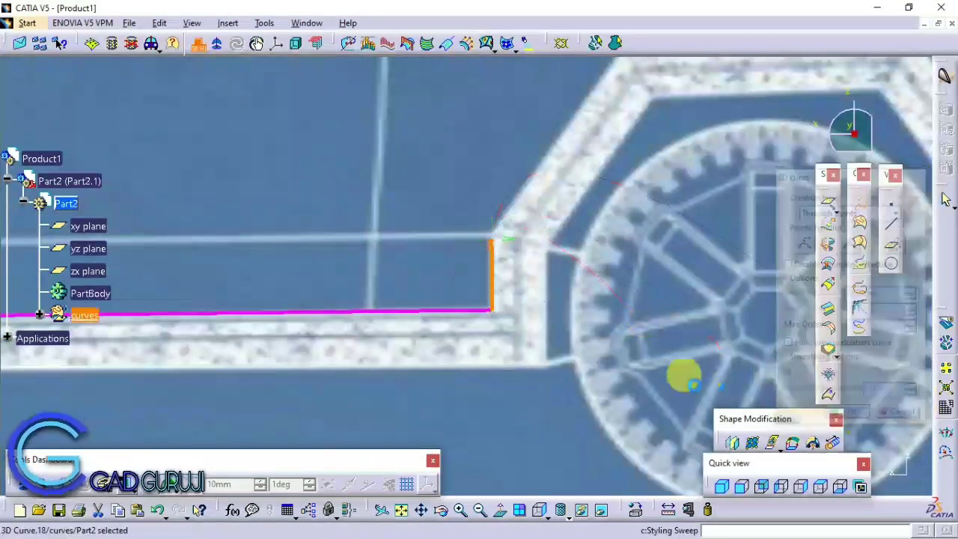
- Finish the vertical connector at the rear arch start in the right side view
{"action": "double_click", "coordinate": [493, 274]}
{"action": "left_click", "coordinate": [763, 479]}
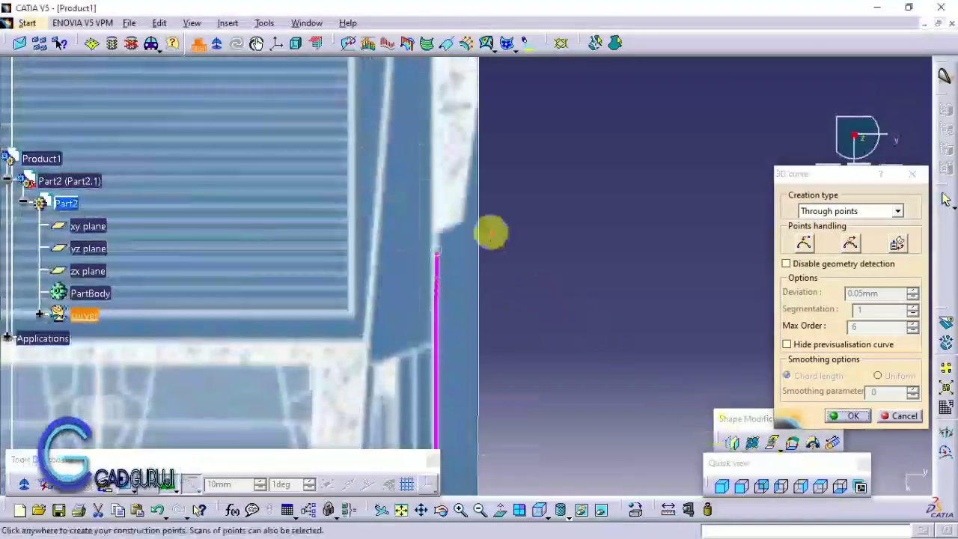
{"action": "left_click", "coordinate": [794, 488]}
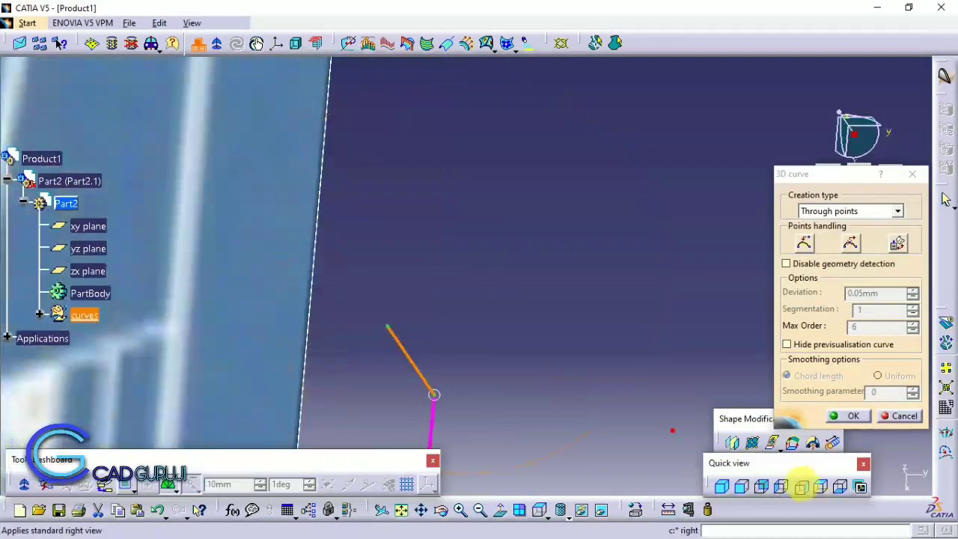
{"action": "left_click", "coordinate": [797, 487]}
{"action": "left_click", "coordinate": [854, 416]}
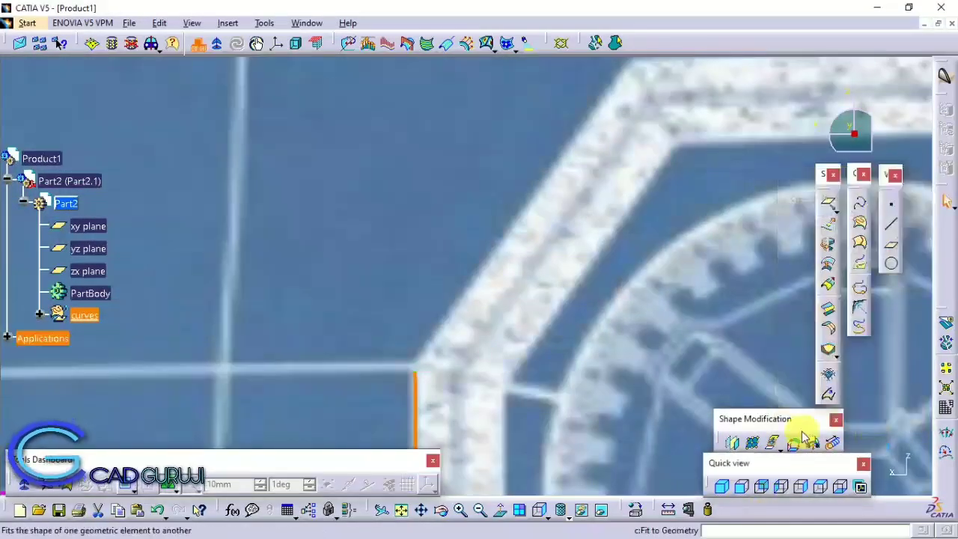
- Trace the rear arch's rising diagonal from the vertical curve's top to its upper front corner
{"action": "left_click", "coordinate": [861, 200]}
{"action": "left_click", "coordinate": [417, 374]}
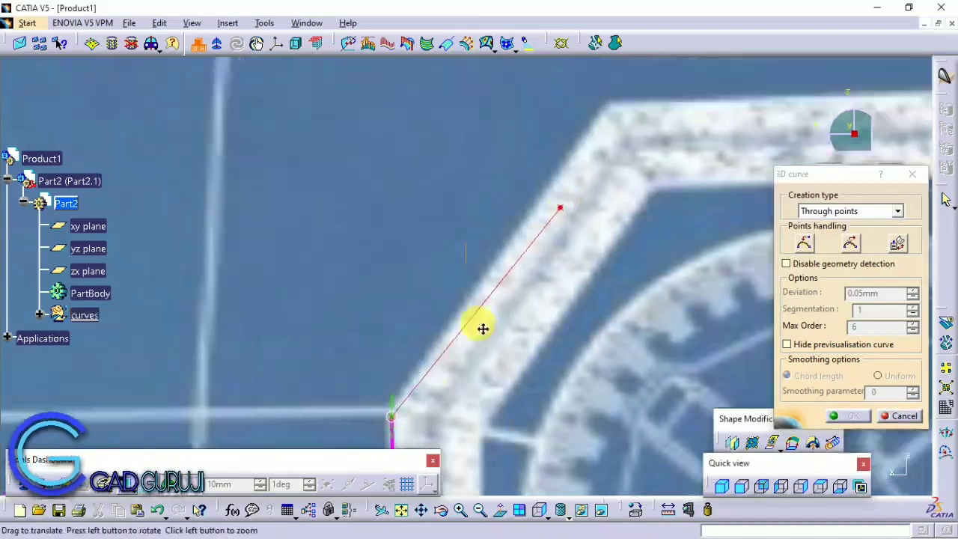
{"action": "middle_click_drag", "start_coordinate": [483, 327], "coordinate": [535, 230]}
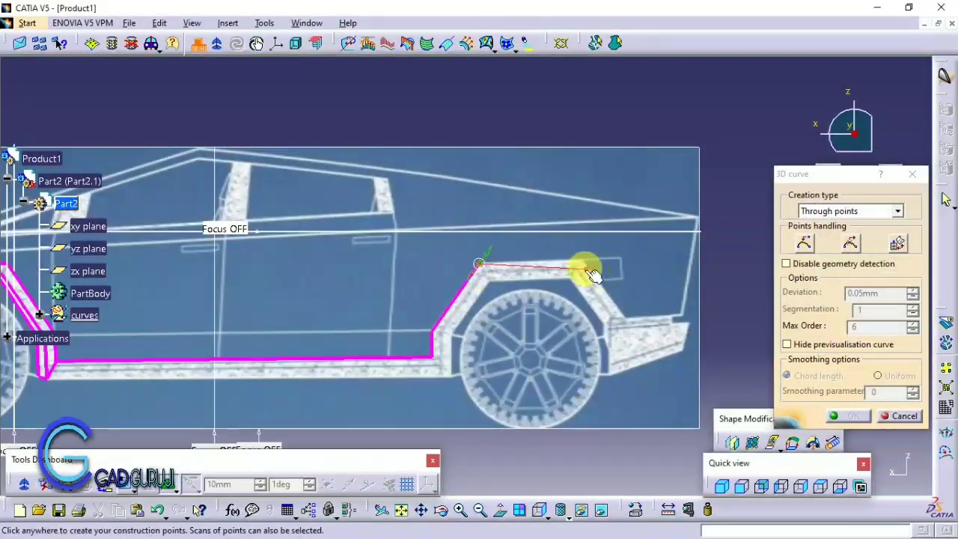
{"action": "middle_click_drag", "start_coordinate": [581, 267], "coordinate": [501, 253]}
{"action": "left_click", "coordinate": [485, 253]}
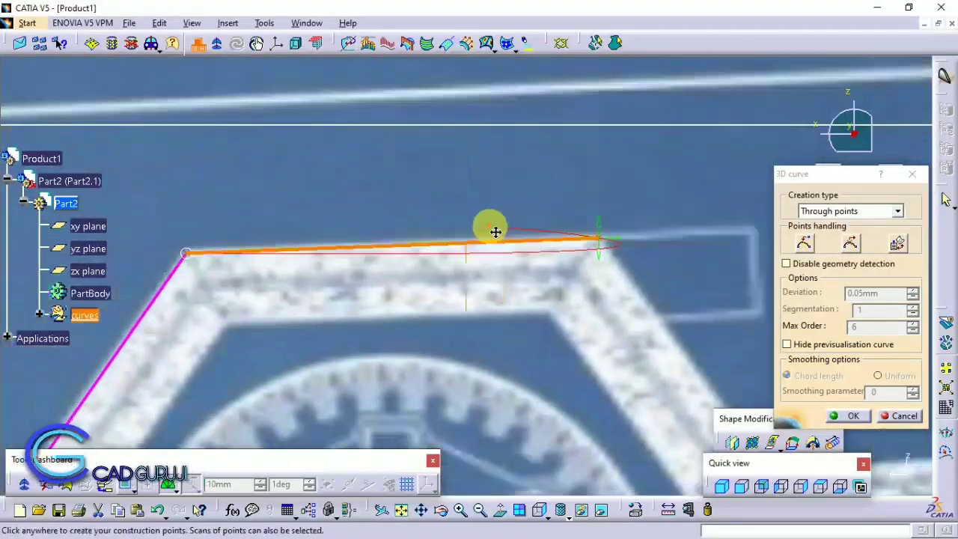
{"action": "left_click", "coordinate": [846, 415]}
- Begin the flat arch-top curve with the car framed in side view
{"action": "left_click", "coordinate": [863, 205]}
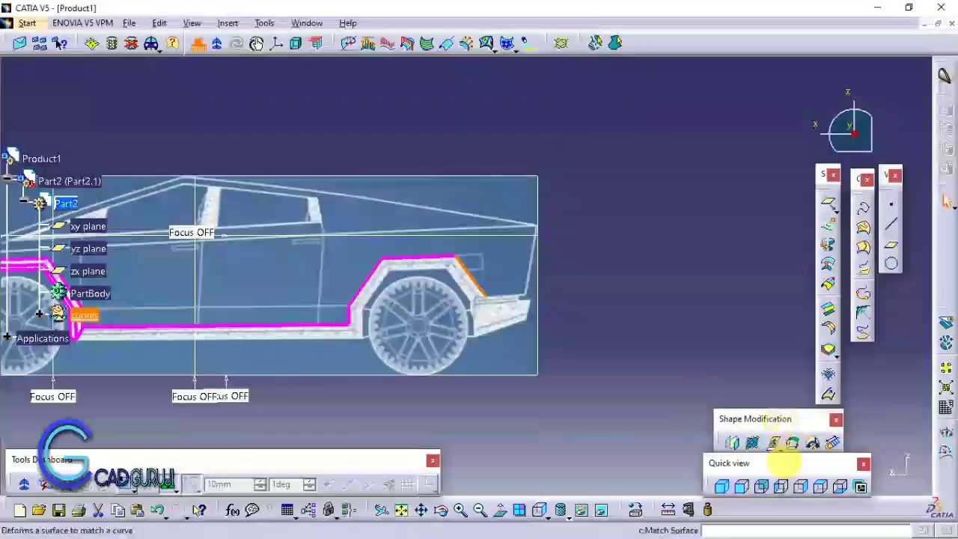
{"action": "left_click", "coordinate": [799, 486]}
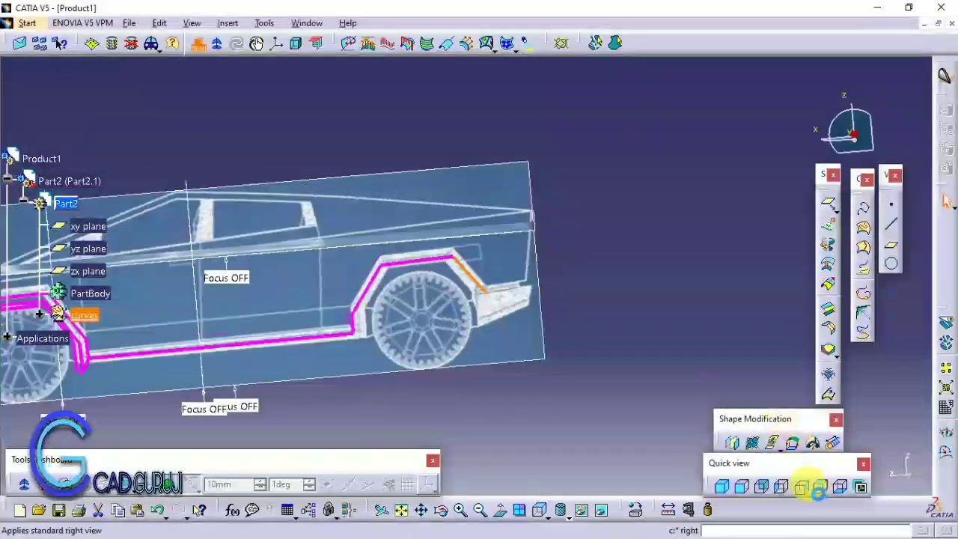
{"action": "middle_click_drag", "start_coordinate": [510, 300], "coordinate": [547, 175]}
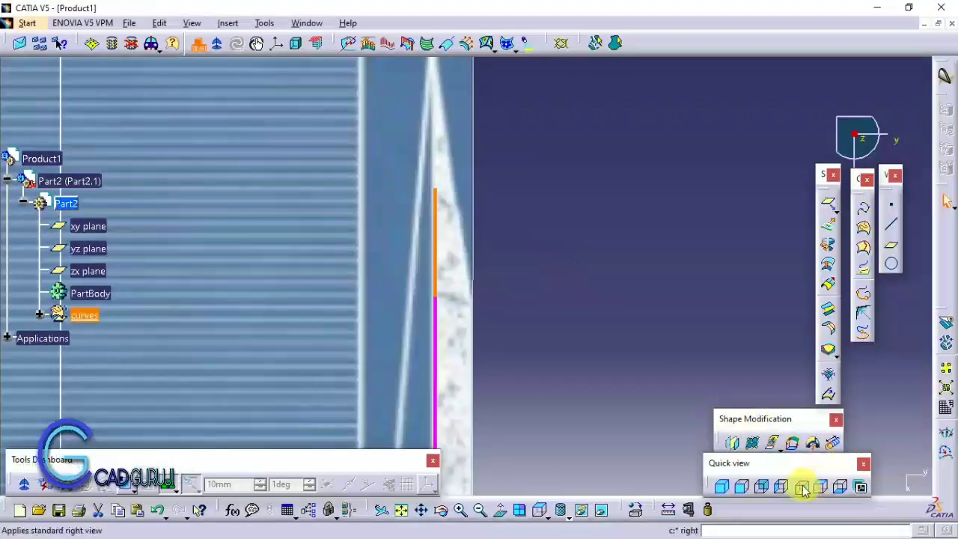
{"action": "left_click", "coordinate": [802, 487]}
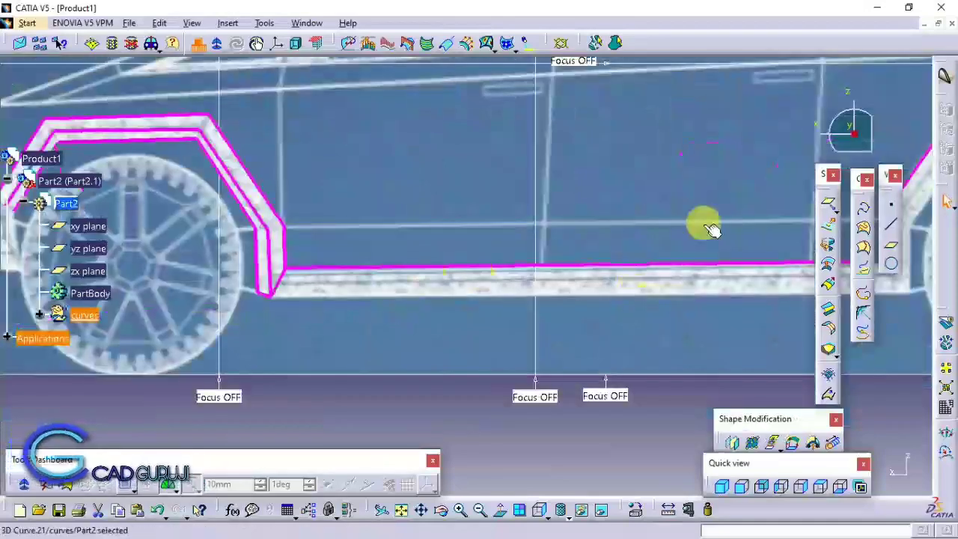
- Try a new curve along the sill edge, then cancel the unfinished attempt
{"action": "left_click", "coordinate": [863, 207]}
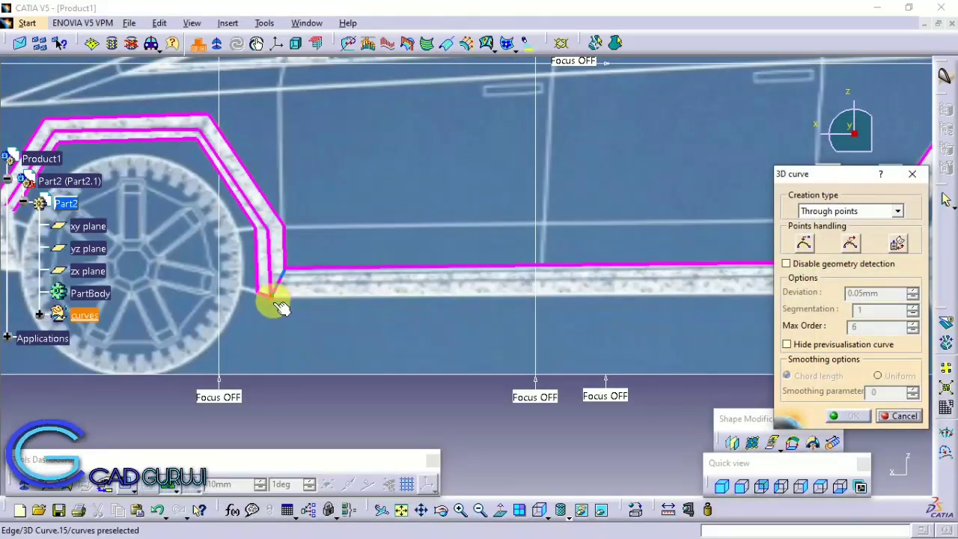
{"action": "mouse_move", "coordinate": [277, 299]}
{"action": "middle_mouse_down"}
{"action": "mouse_move", "coordinate": [509, 198]}
{"action": "mouse_move", "coordinate": [487, 246]}
{"action": "middle_mouse_up"}
{"action": "left_click", "coordinate": [902, 415]}
{"action": "mouse_move", "coordinate": [683, 325]}
{"action": "middle_mouse_down"}
{"action": "mouse_move", "coordinate": [569, 362]}
{"action": "mouse_move", "coordinate": [433, 387]}
{"action": "middle_mouse_up"}
{"action": "left_click", "coordinate": [863, 207]}
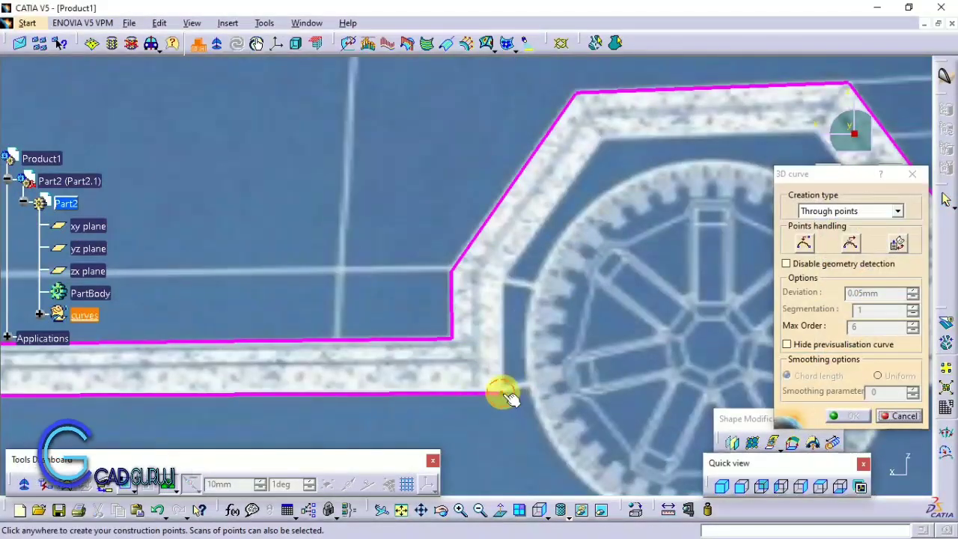
{"action": "key", "text": "Escape"}
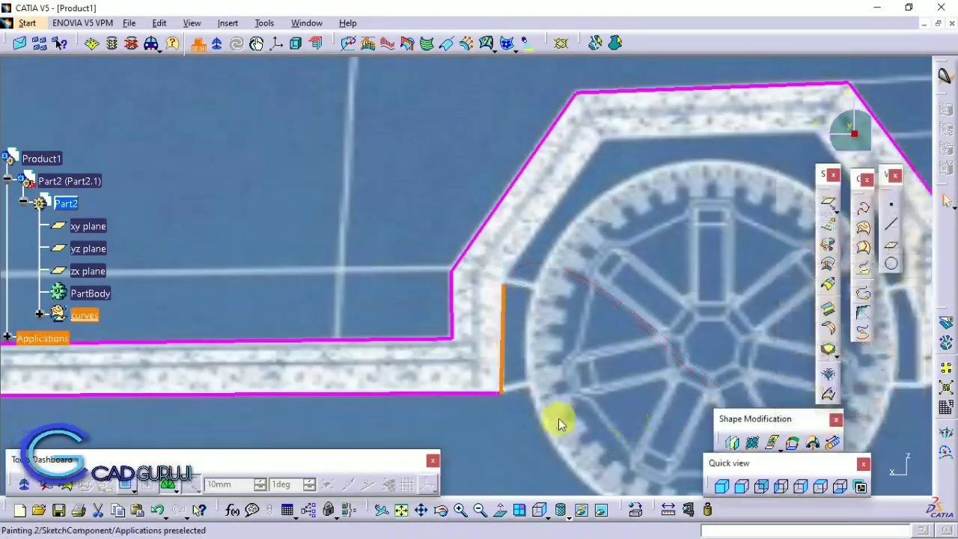
- Review the traced curves and add a segment from the arch corner to the upper corner
{"action": "double_click", "coordinate": [496, 397]}
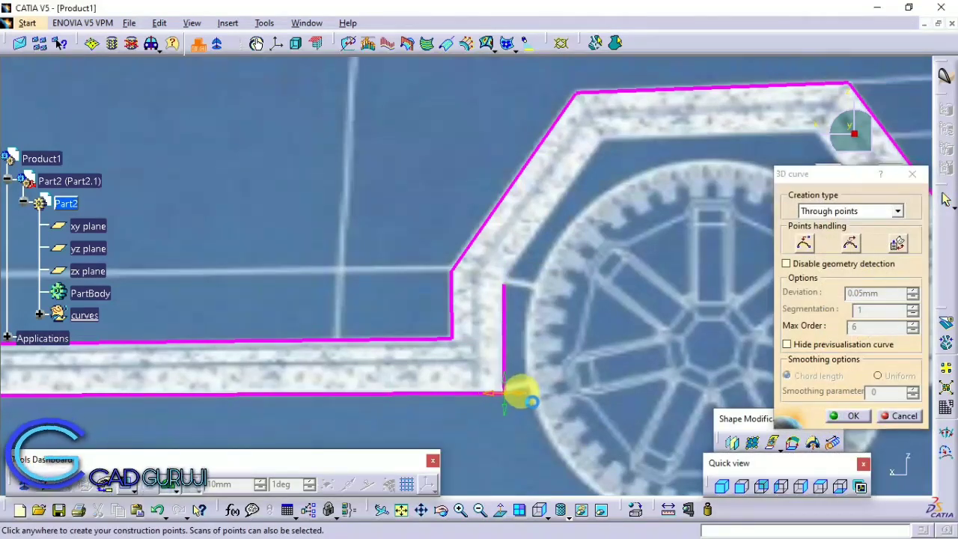
{"action": "left_click", "coordinate": [851, 415]}
{"action": "double_click", "coordinate": [503, 310]}
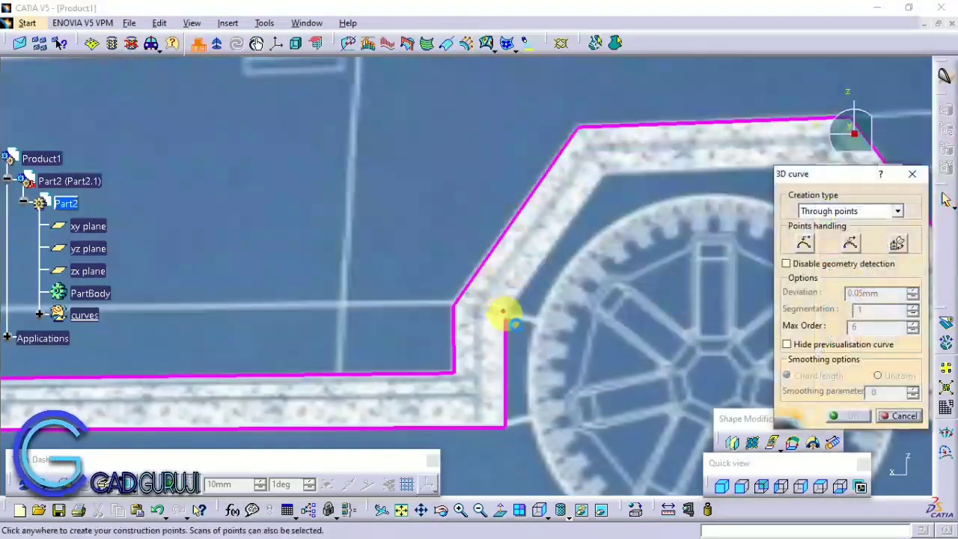
{"action": "left_click", "coordinate": [506, 319]}
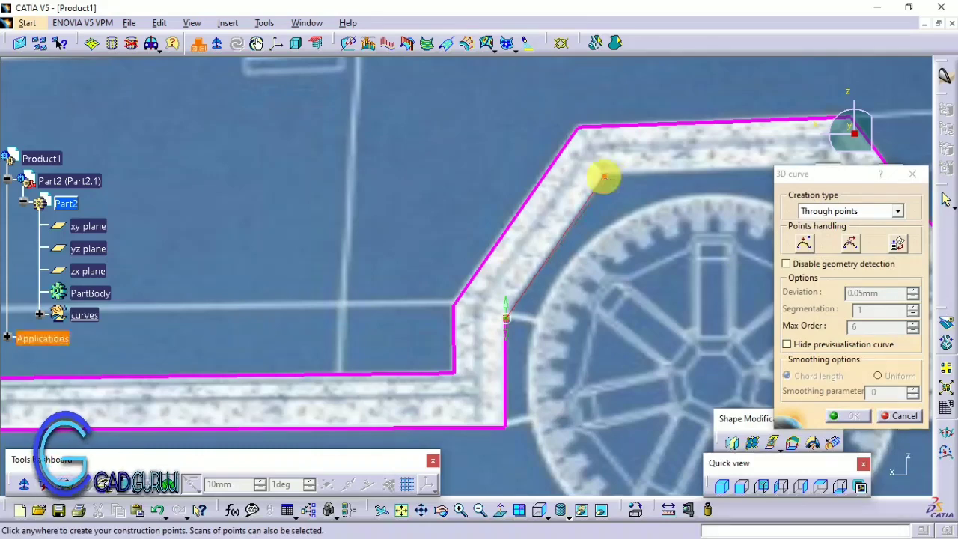
{"action": "left_click", "coordinate": [604, 177]}
{"action": "left_click", "coordinate": [853, 415]}
- Add another Through points curve segment along the wheel arch
{"action": "left_click", "coordinate": [861, 220]}
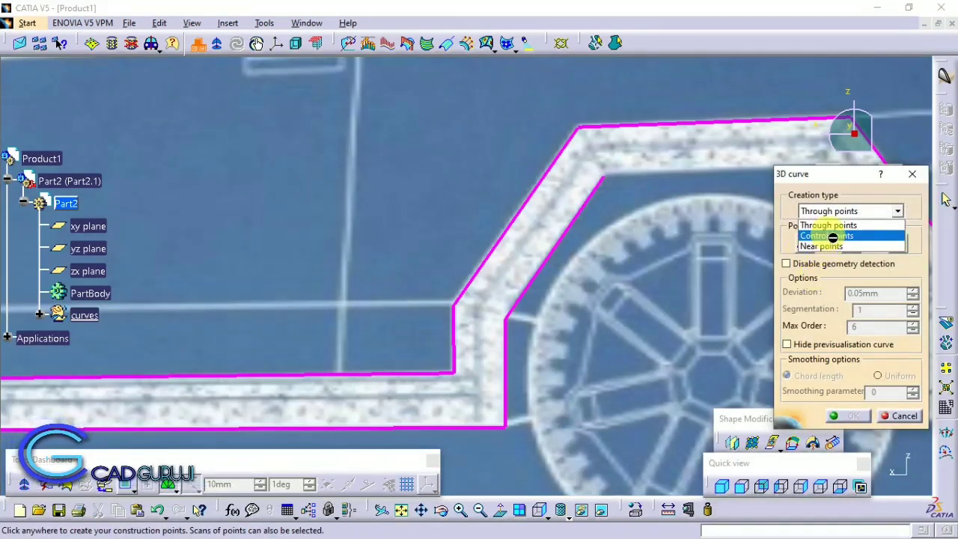
{"action": "left_click", "coordinate": [827, 224]}
{"action": "middle_click_drag", "start_coordinate": [603, 181], "coordinate": [458, 183]}
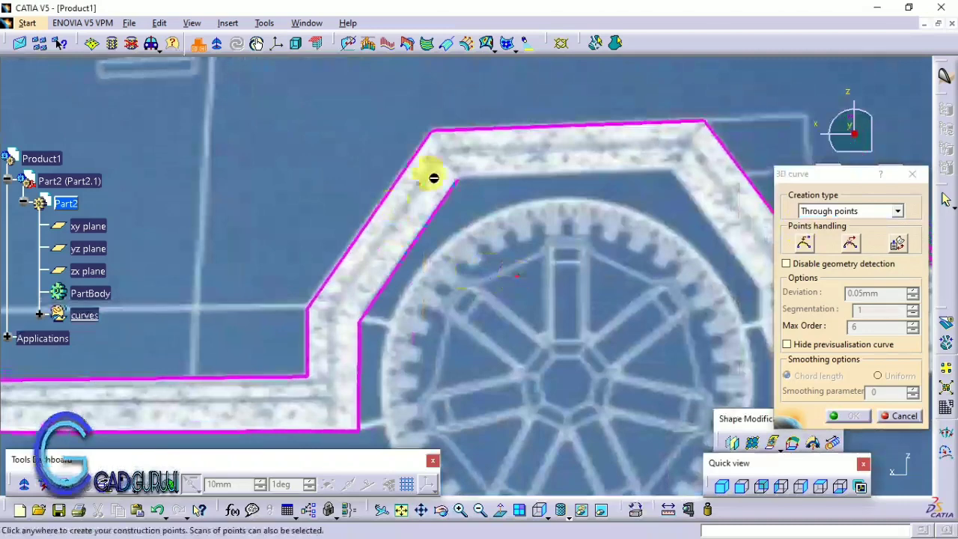
{"action": "left_click", "coordinate": [670, 171]}
{"action": "middle_click_drag", "start_coordinate": [670, 172], "coordinate": [449, 166]}
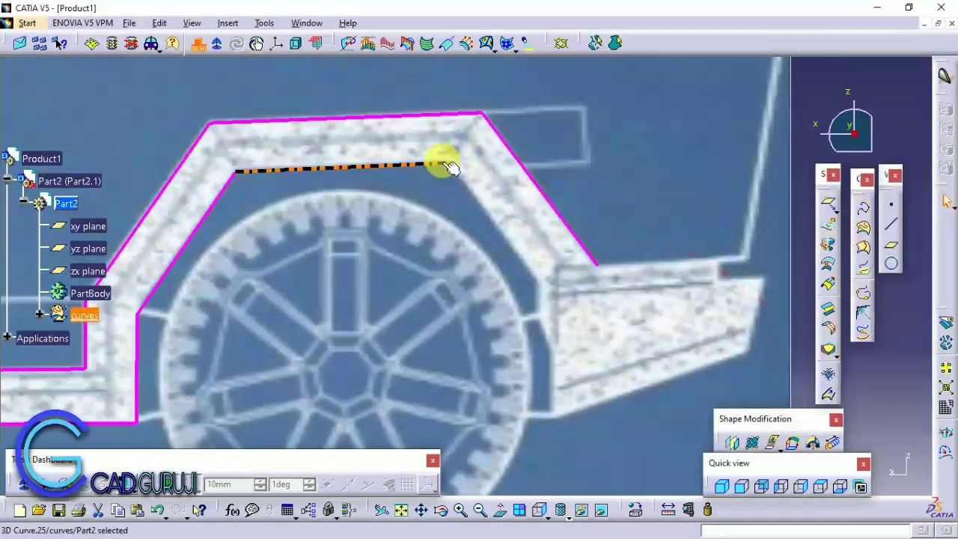
- Draw a diagonal arch segment ending at the existing curve's end
{"action": "left_click", "coordinate": [826, 244]}
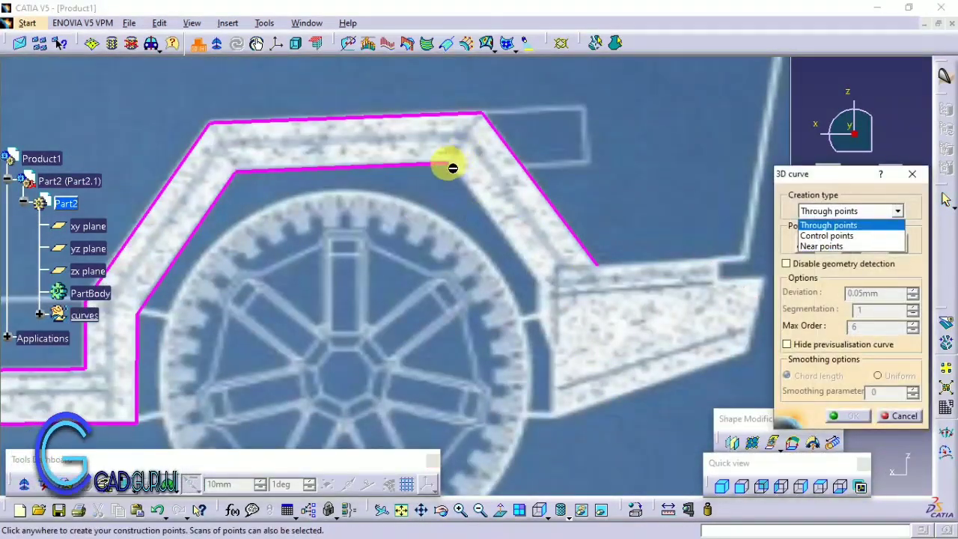
{"action": "left_click", "coordinate": [865, 226]}
{"action": "left_click", "coordinate": [436, 223]}
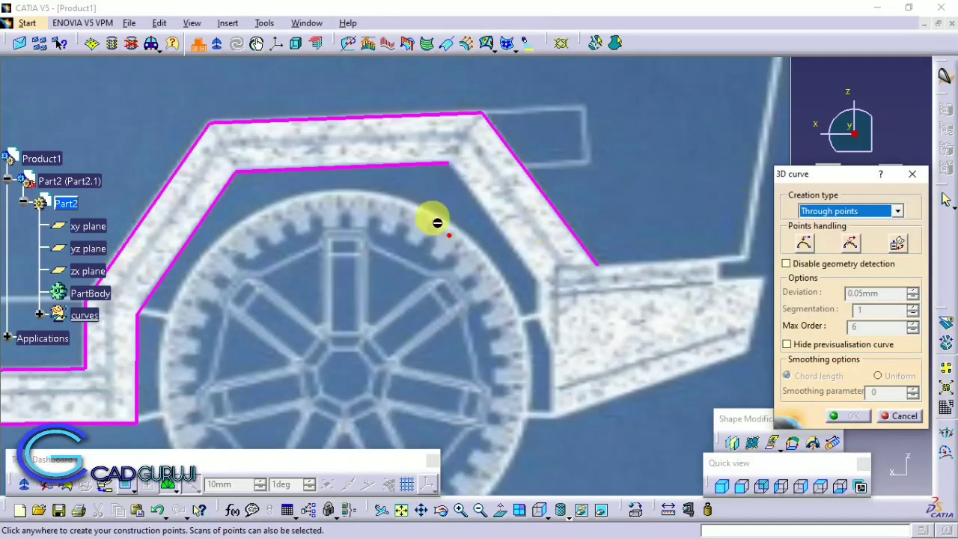
{"action": "left_click", "coordinate": [448, 163]}
{"action": "left_click", "coordinate": [845, 418]}
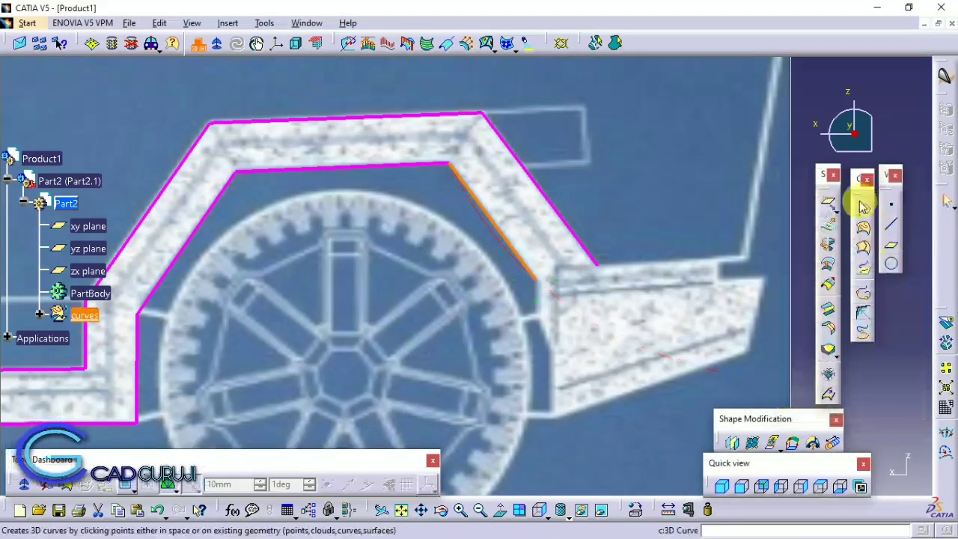
- Add a vertical connector curve from the sill edge up to the arch
{"action": "left_click", "coordinate": [855, 196]}
{"action": "left_click", "coordinate": [864, 223]}
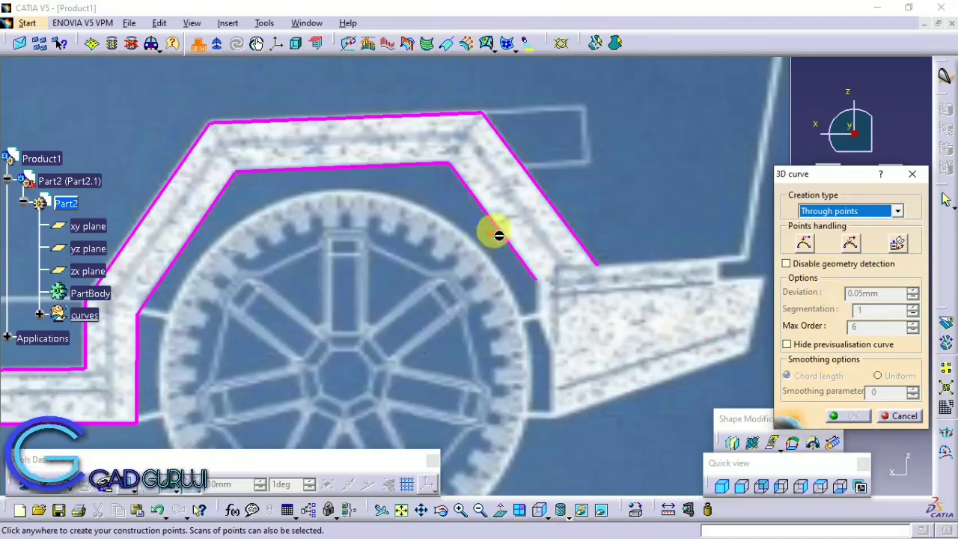
{"action": "left_click", "coordinate": [859, 417]}
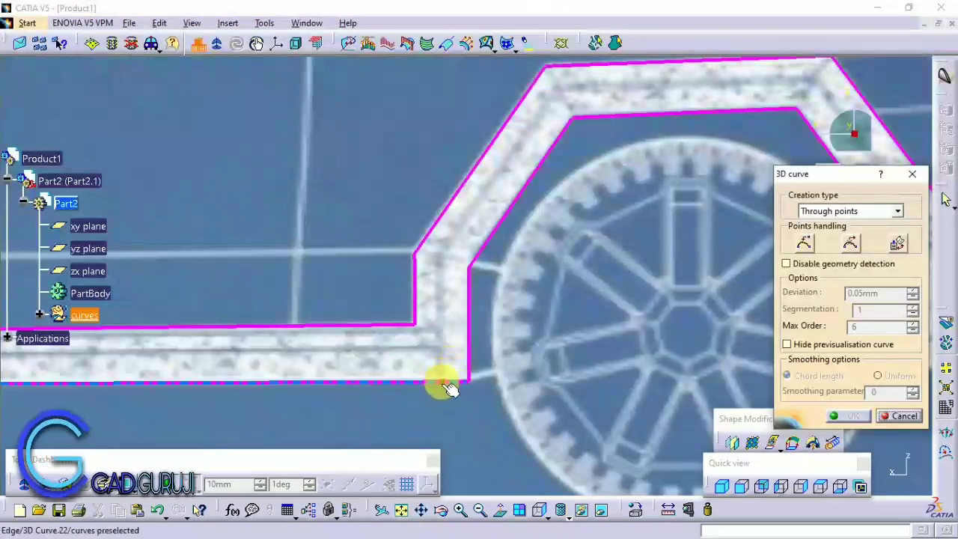
{"action": "left_click", "coordinate": [444, 383]}
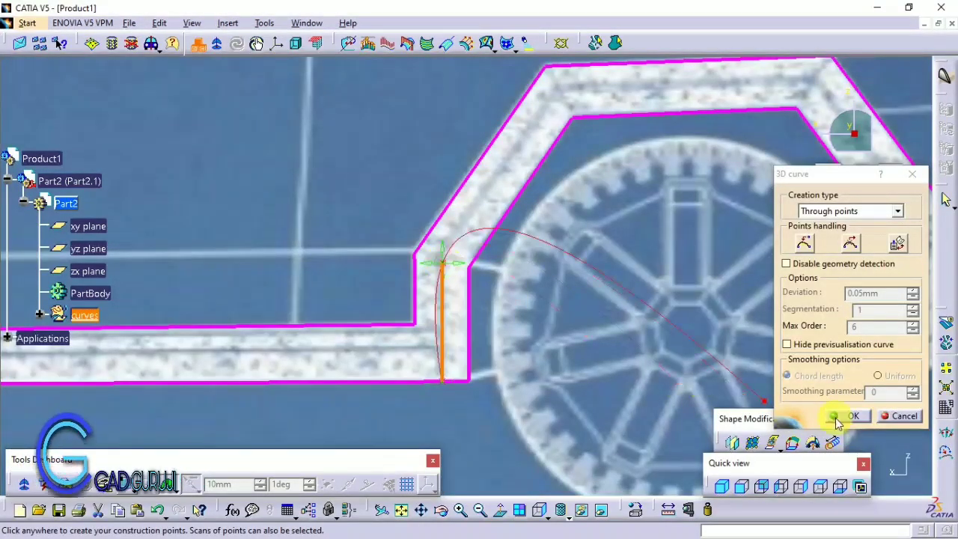
{"action": "left_click", "coordinate": [836, 420]}
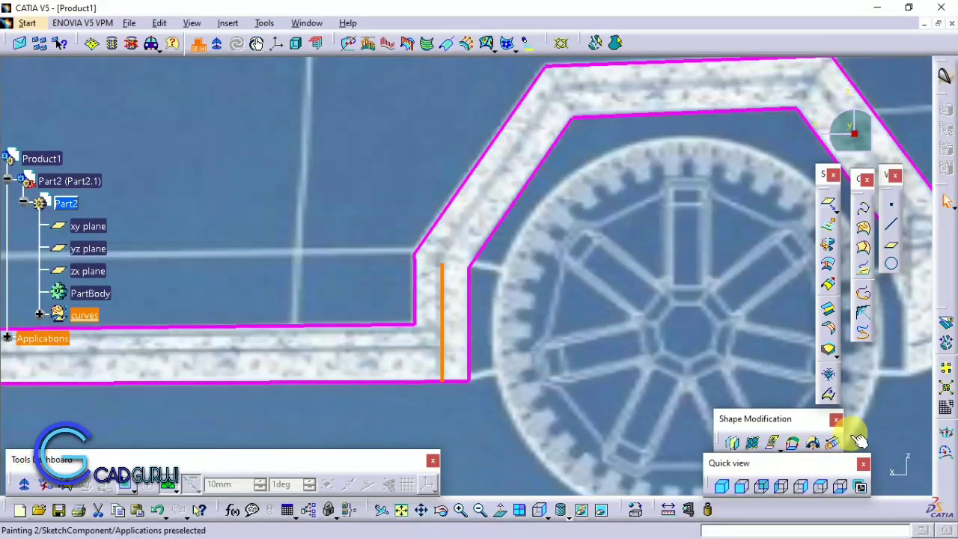
- Draw another diagonal arch segment from the arch corner, then inspect the diagonal and upper curves
{"action": "left_click", "coordinate": [864, 228]}
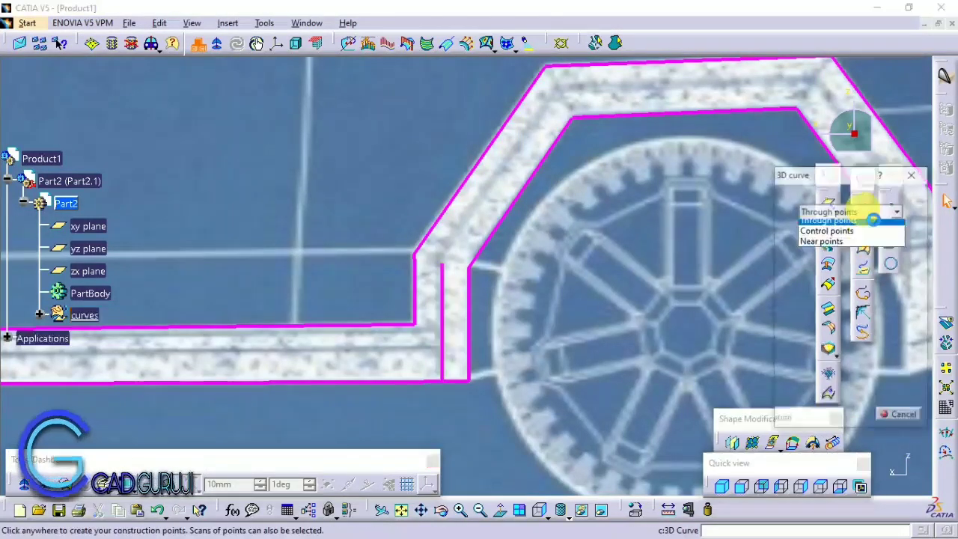
{"action": "left_click", "coordinate": [442, 264]}
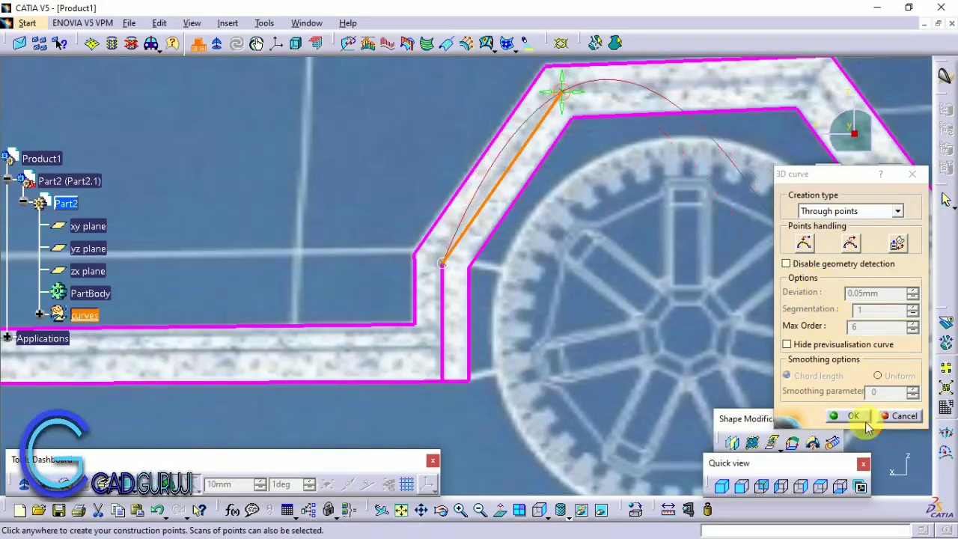
{"action": "left_click", "coordinate": [853, 415]}
{"action": "double_click", "coordinate": [447, 286]}
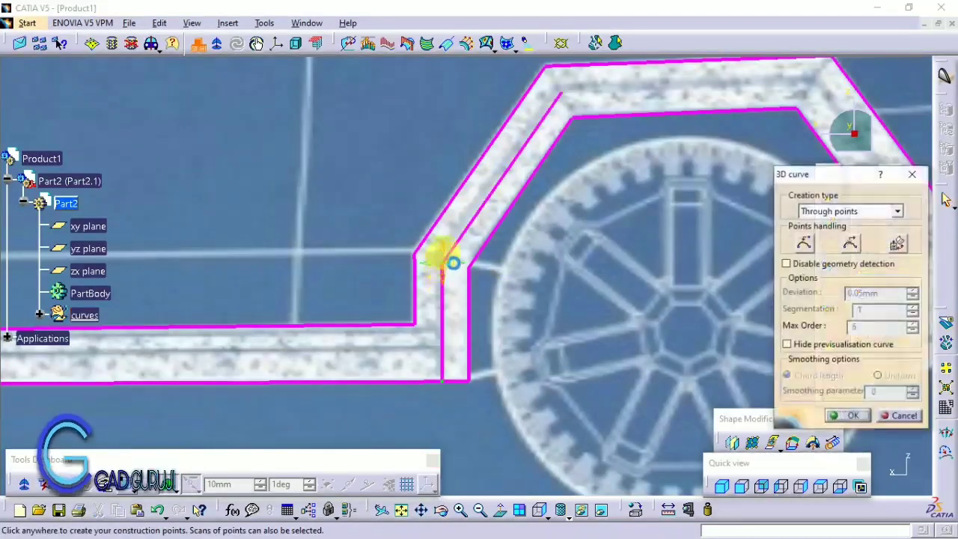
{"action": "left_click", "coordinate": [851, 416]}
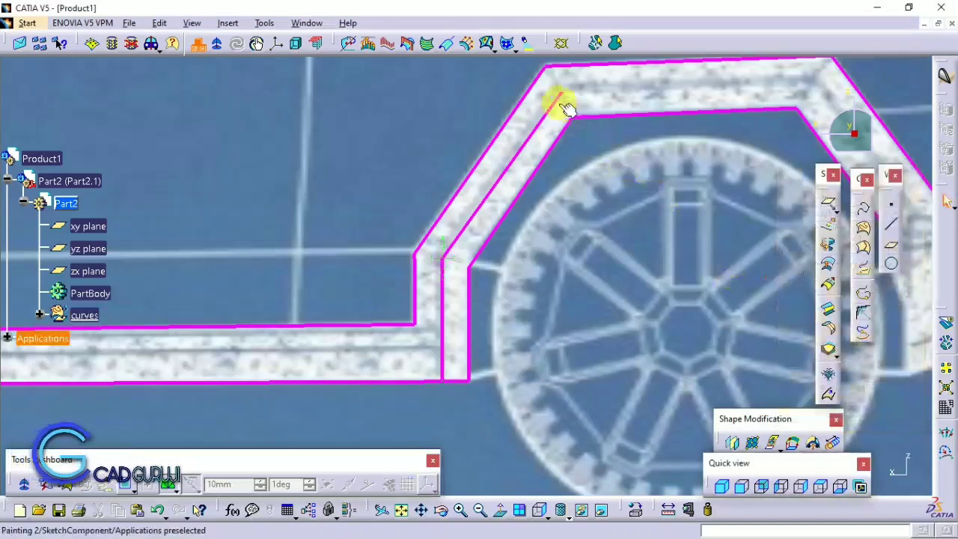
{"action": "double_click", "coordinate": [581, 99]}
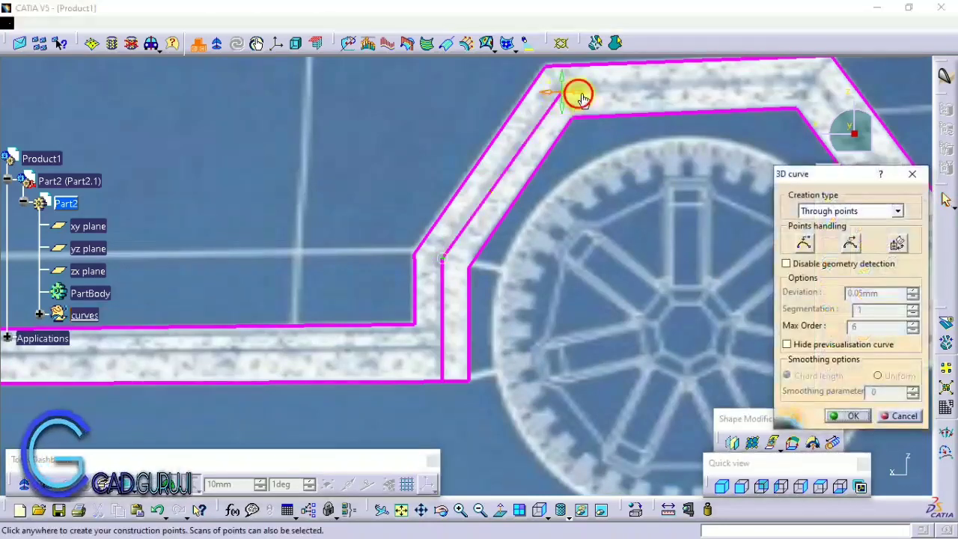
{"action": "left_click", "coordinate": [851, 416]}
- Trace the flat top segment of the inner arch outline
{"action": "middle_click_drag", "start_coordinate": [635, 306], "coordinate": [603, 391]}
{"action": "left_click", "coordinate": [857, 207]}
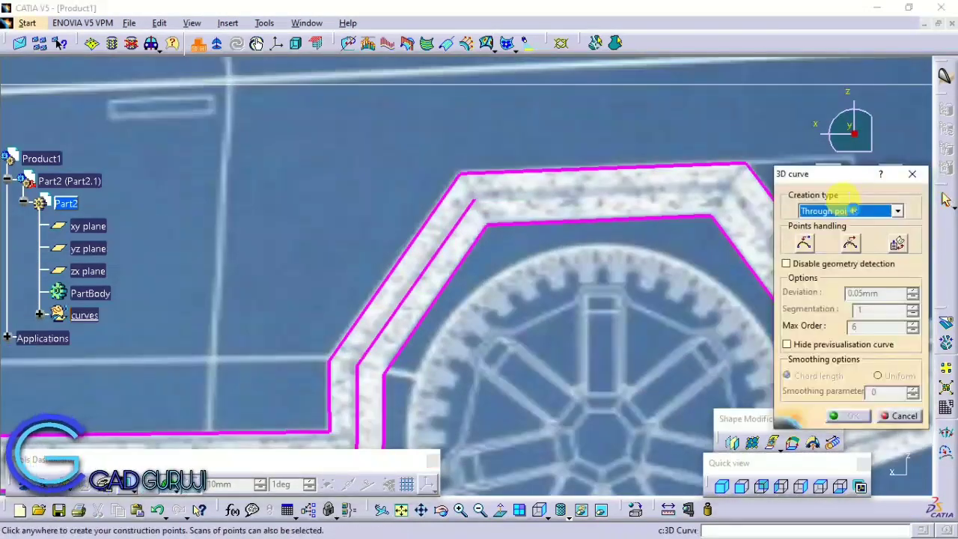
{"action": "left_click", "coordinate": [474, 199]}
{"action": "middle_click_drag", "start_coordinate": [474, 199], "coordinate": [321, 184]}
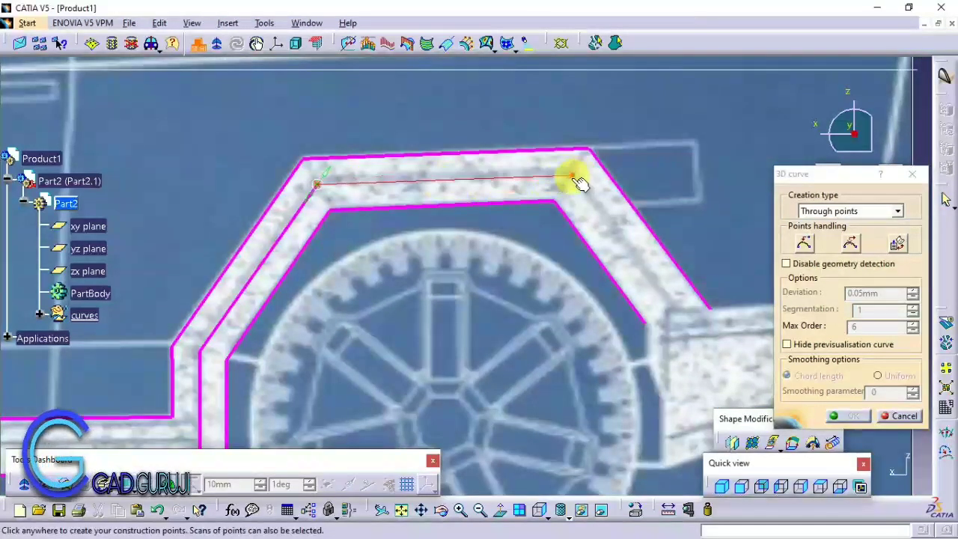
{"action": "left_click", "coordinate": [851, 416]}
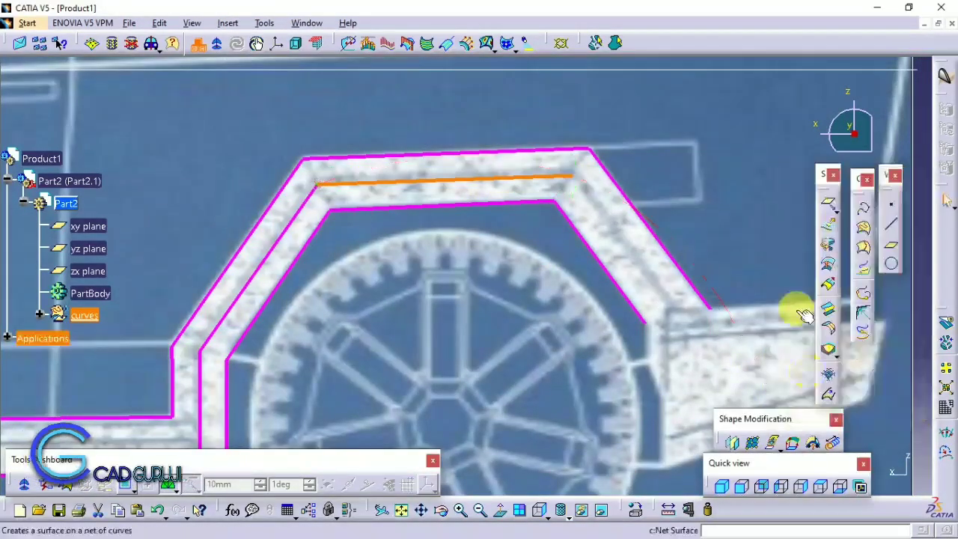
- Trace the rear diagonal arch segment from the inner arch corner
{"action": "left_click", "coordinate": [865, 207]}
{"action": "left_click", "coordinate": [573, 172]}
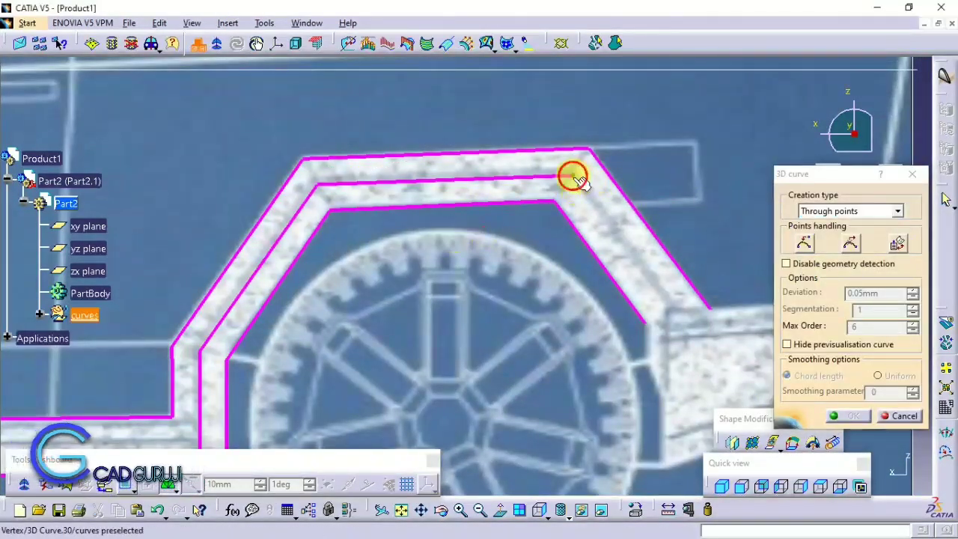
{"action": "middle_click_drag", "start_coordinate": [656, 286], "coordinate": [515, 240]}
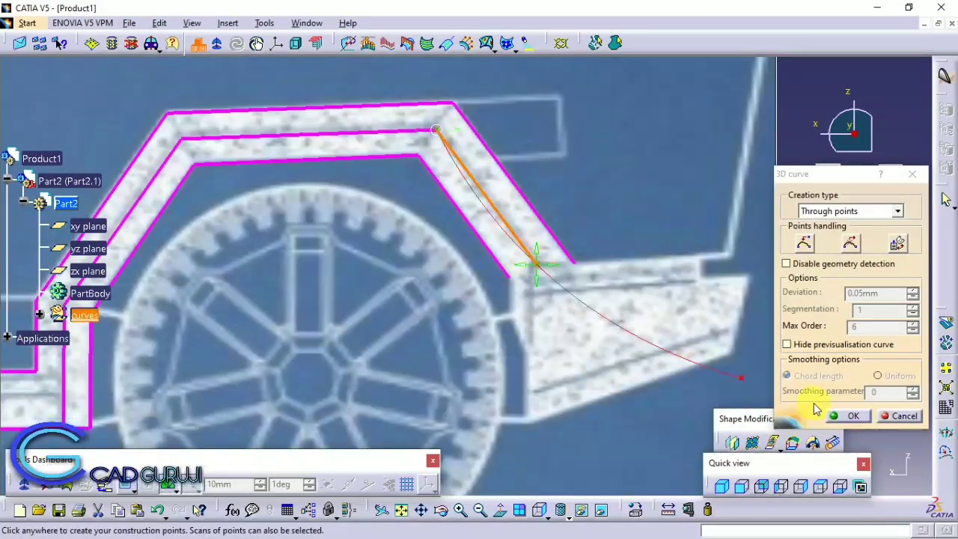
{"action": "left_click", "coordinate": [842, 416]}
{"action": "mouse_move", "coordinate": [684, 391]}
{"action": "middle_mouse_down"}
{"action": "mouse_move", "coordinate": [565, 260]}
{"action": "mouse_move", "coordinate": [559, 236]}
{"action": "middle_mouse_up"}
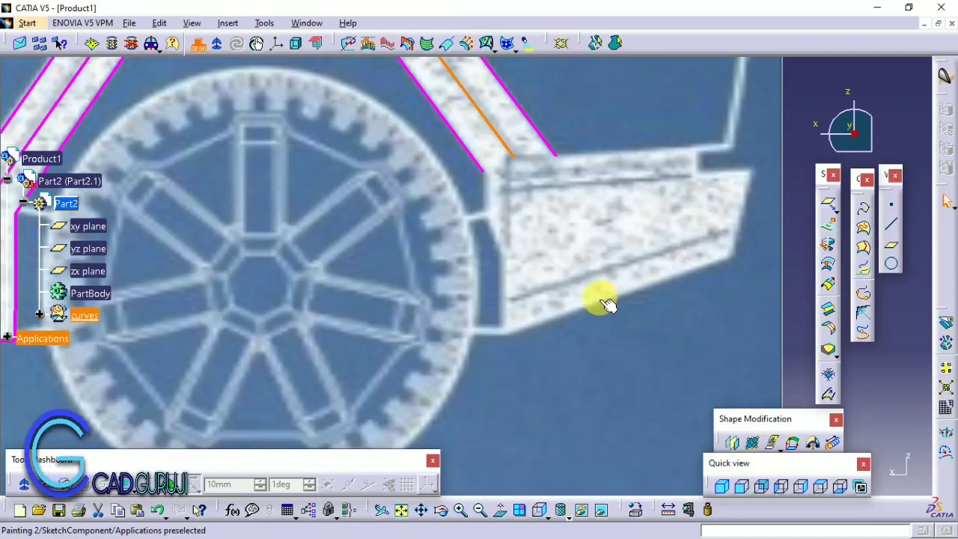
{"action": "middle_click_drag", "start_coordinate": [481, 332], "coordinate": [573, 214]}
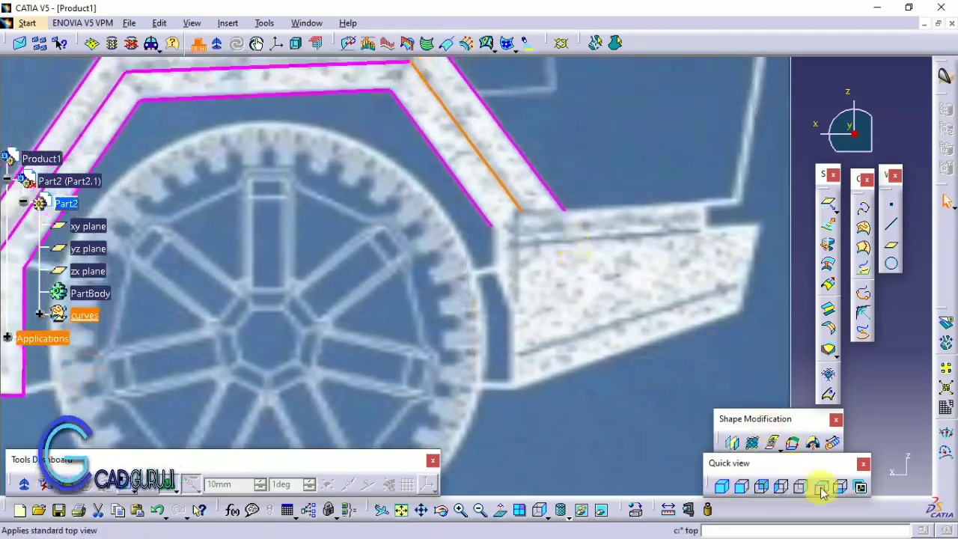
- Inspect the magenta pillar curve from standard and oblique views
{"action": "left_click", "coordinate": [800, 487]}
{"action": "mouse_move", "coordinate": [573, 372]}
{"action": "middle_mouse_down"}
{"action": "mouse_move", "coordinate": [551, 316]}
{"action": "mouse_move", "coordinate": [455, 272]}
{"action": "mouse_move", "coordinate": [433, 327]}
{"action": "middle_mouse_up"}
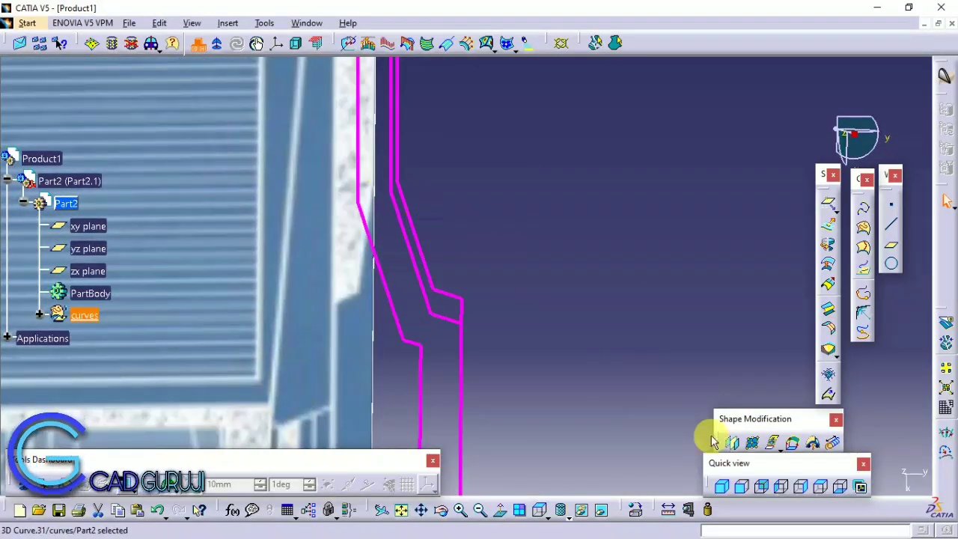
{"action": "left_click", "coordinate": [823, 487]}
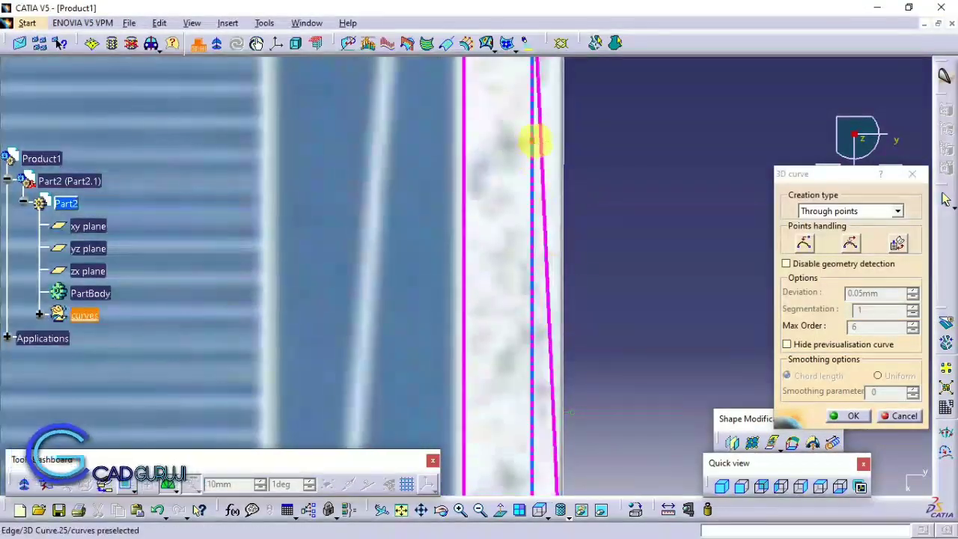
{"action": "left_click", "coordinate": [851, 415]}
{"action": "double_click", "coordinate": [558, 300]}
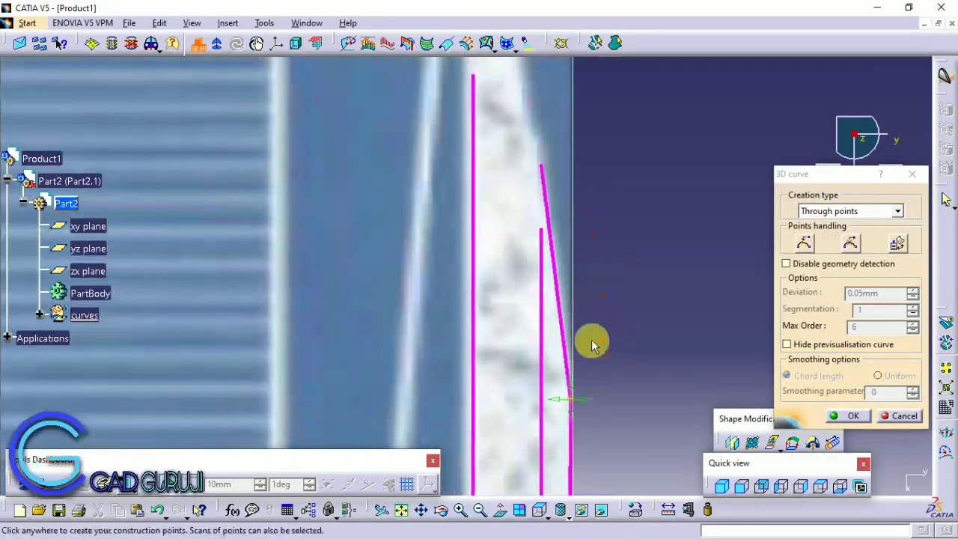
{"action": "key", "text": "Escape"}
{"action": "mouse_move", "coordinate": [699, 391]}
{"action": "middle_mouse_down"}
{"action": "mouse_move", "coordinate": [603, 370]}
{"action": "mouse_move", "coordinate": [444, 429]}
{"action": "mouse_move", "coordinate": [427, 292]}
{"action": "mouse_move", "coordinate": [438, 229]}
{"action": "mouse_move", "coordinate": [466, 224]}
{"action": "mouse_move", "coordinate": [496, 245]}
{"action": "mouse_move", "coordinate": [359, 274]}
{"action": "mouse_move", "coordinate": [342, 250]}
{"action": "mouse_move", "coordinate": [434, 299]}
{"action": "mouse_move", "coordinate": [341, 255]}
{"action": "middle_mouse_up"}
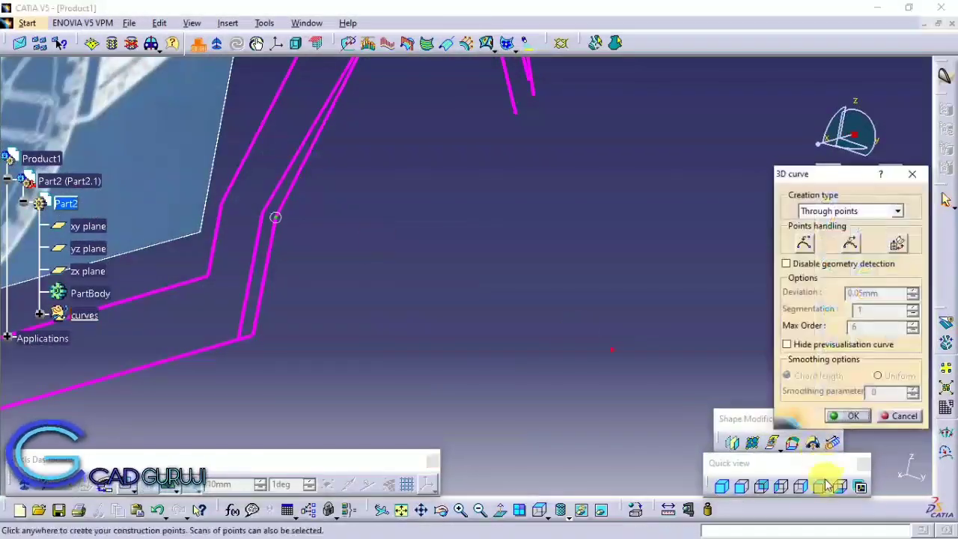
- Draw a new 3D curve along the vertical pillar edge
{"action": "left_click", "coordinate": [829, 486]}
{"action": "mouse_move", "coordinate": [679, 441]}
{"action": "middle_mouse_down"}
{"action": "mouse_move", "coordinate": [521, 249]}
{"action": "mouse_move", "coordinate": [569, 246]}
{"action": "mouse_move", "coordinate": [482, 350]}
{"action": "middle_mouse_up"}
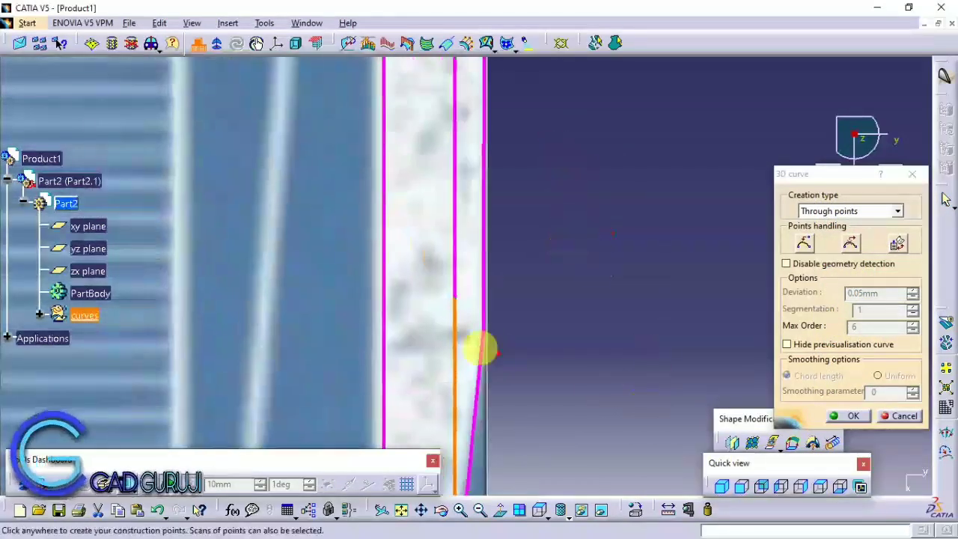
{"action": "left_click", "coordinate": [481, 299]}
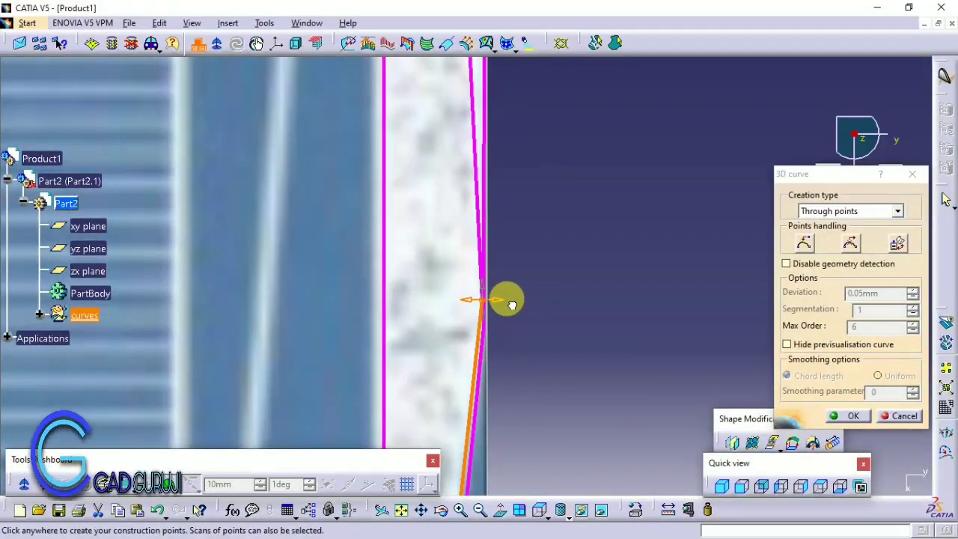
{"action": "middle_click_drag", "start_coordinate": [479, 367], "coordinate": [464, 310]}
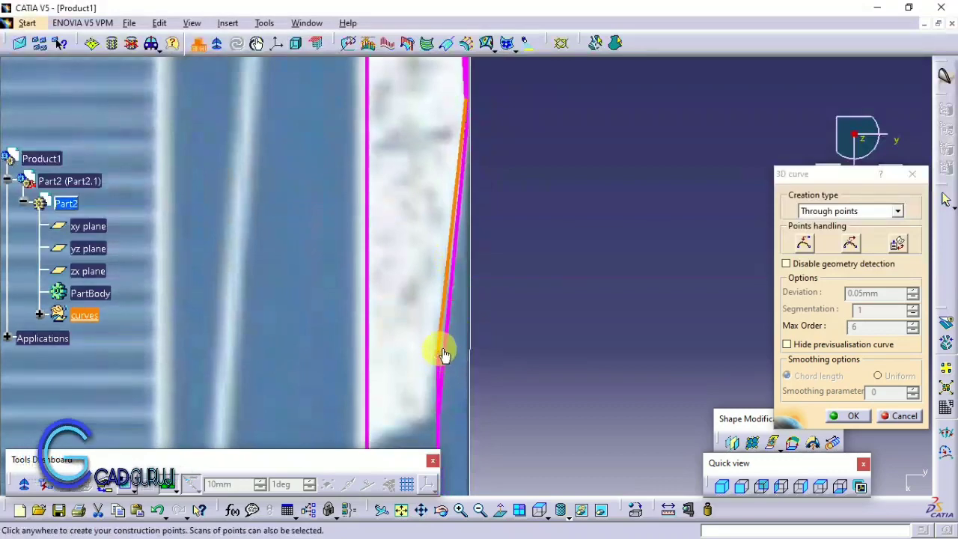
{"action": "left_click", "coordinate": [834, 421]}
- Move the curve's point right onto the reference edge
{"action": "double_click", "coordinate": [447, 374]}
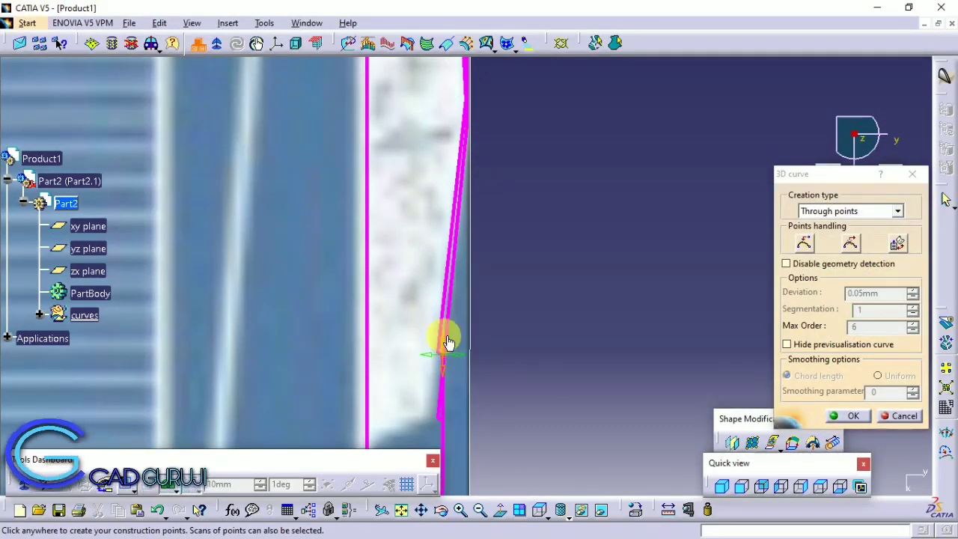
{"action": "key", "text": "Escape"}
{"action": "mouse_move", "coordinate": [549, 391]}
{"action": "middle_mouse_down", "text": "ctrl"}
{"action": "mouse_move", "coordinate": [620, 229]}
{"action": "mouse_move", "coordinate": [453, 325]}
{"action": "middle_mouse_up", "text": "ctrl"}
{"action": "double_click", "coordinate": [464, 327]}
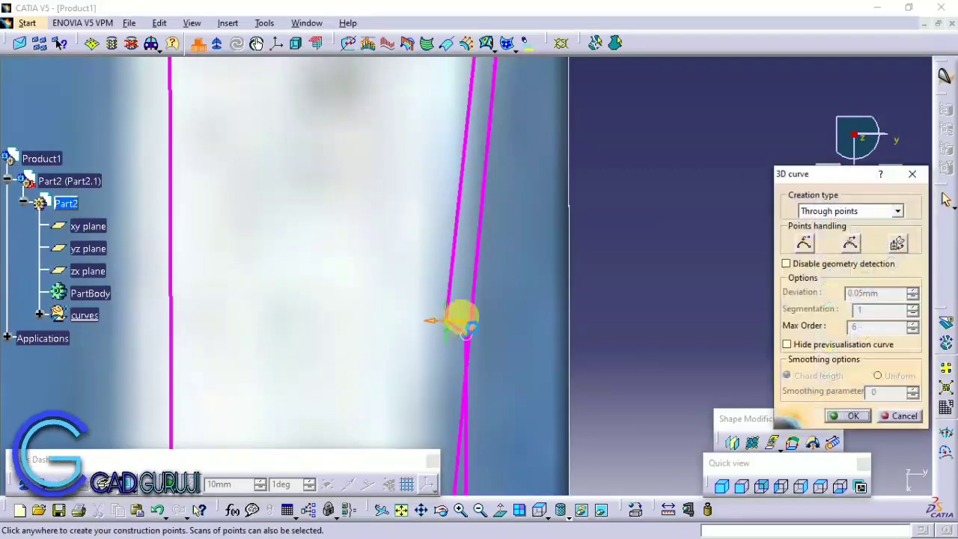
{"action": "left_click_drag", "start_coordinate": [462, 318], "coordinate": [490, 320]}
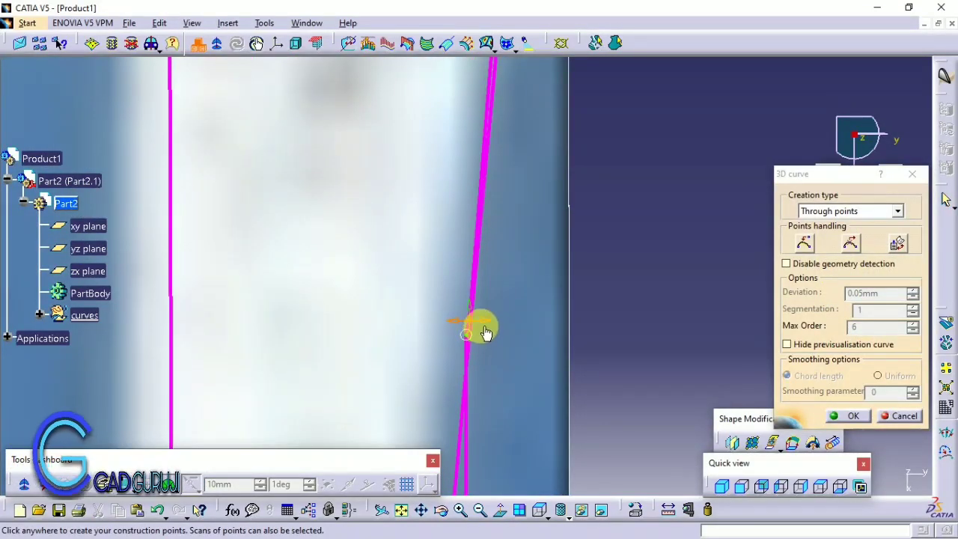
{"action": "left_click", "coordinate": [849, 416]}
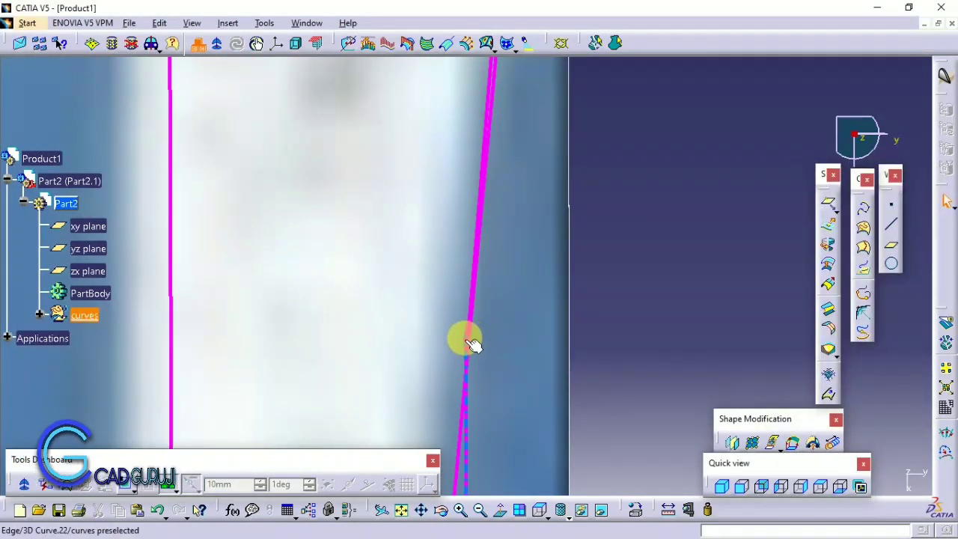
- Recheck the edited curve and confirm it
{"action": "double_click", "coordinate": [470, 343]}
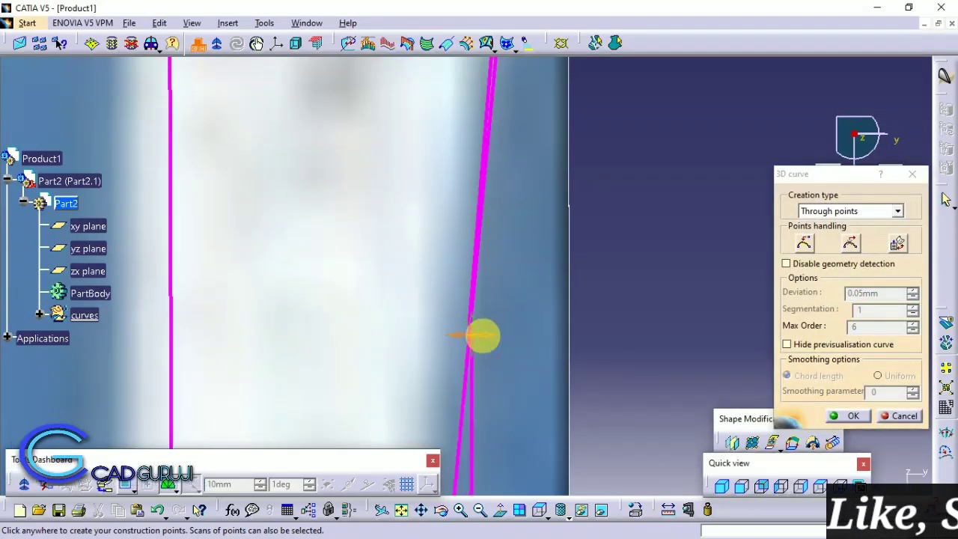
{"action": "middle_click_drag", "start_coordinate": [481, 336], "coordinate": [584, 407]}
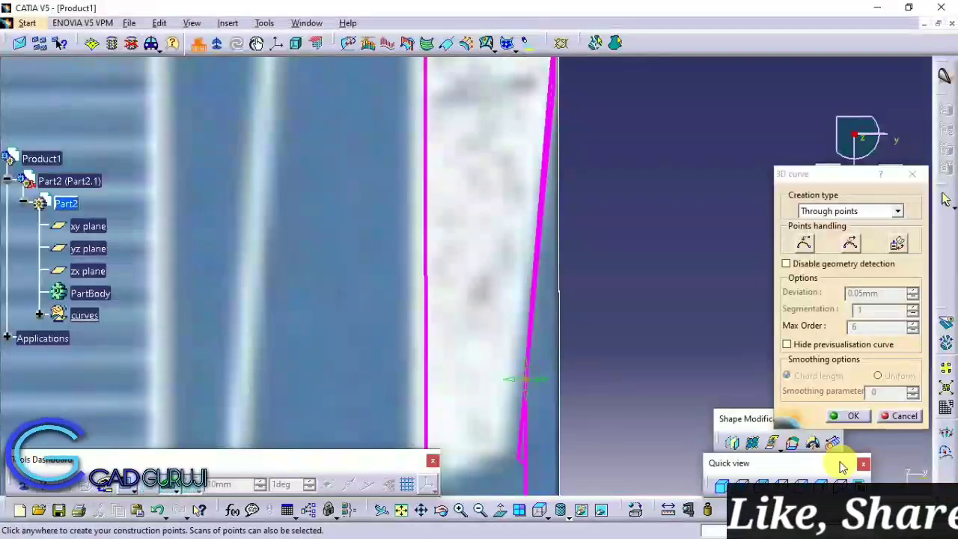
{"action": "left_click", "coordinate": [846, 415]}
{"action": "middle_click_drag", "start_coordinate": [528, 423], "coordinate": [577, 427]}
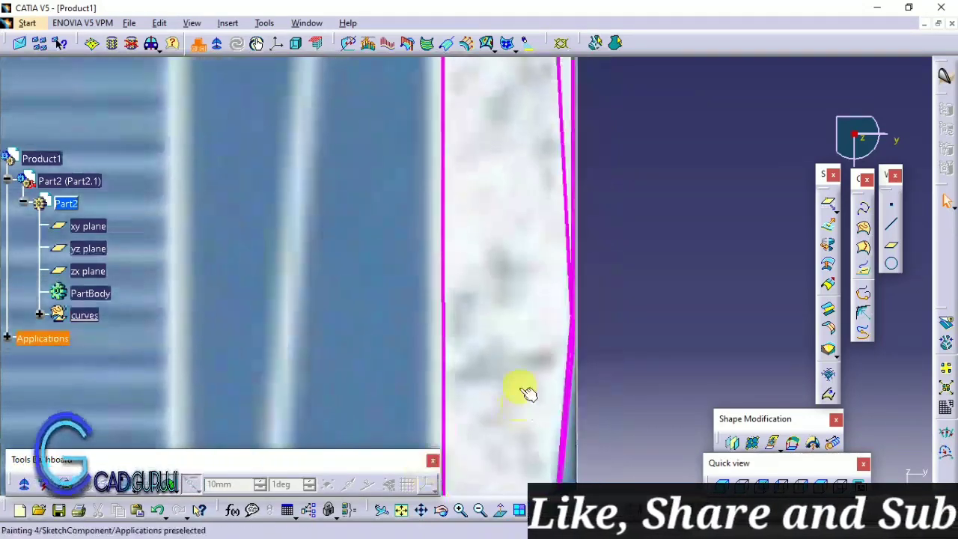
{"action": "middle_click_drag", "start_coordinate": [476, 368], "coordinate": [498, 387]}
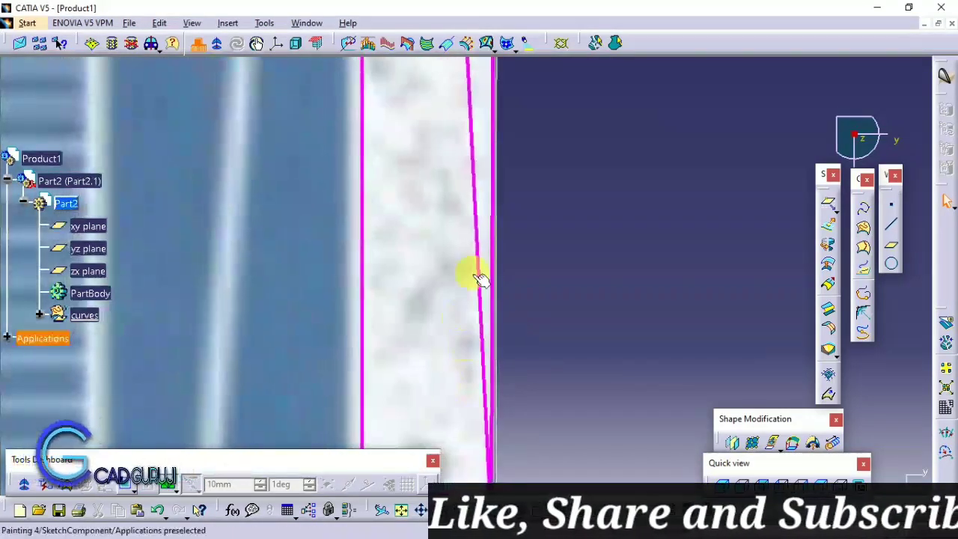
- Drag the slanted curve's point onto the reference edge to remove the kink
{"action": "double_click", "coordinate": [487, 274]}
{"action": "mouse_move", "coordinate": [507, 171]}
{"action": "middle_mouse_down"}
{"action": "mouse_move", "coordinate": [457, 311]}
{"action": "mouse_move", "coordinate": [460, 257]}
{"action": "middle_mouse_up"}
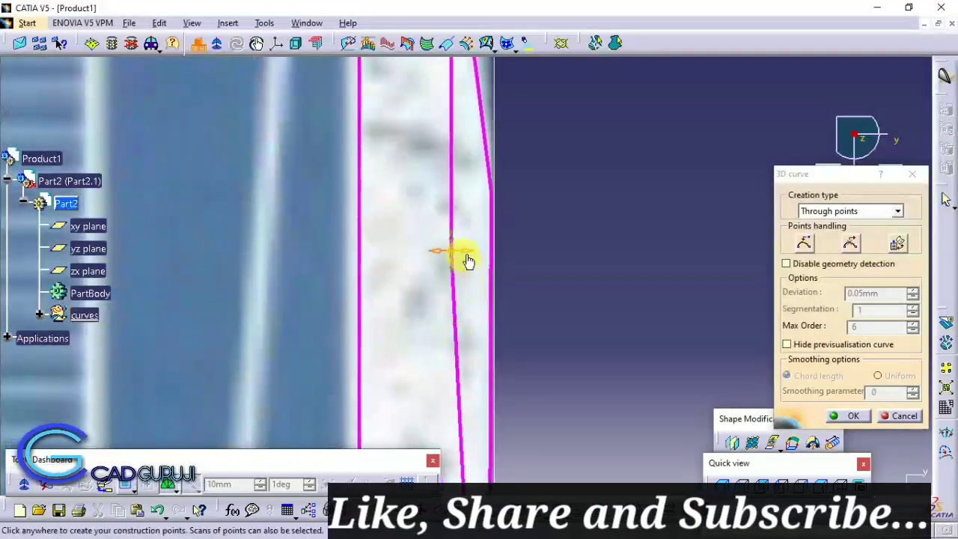
{"action": "mouse_move", "coordinate": [459, 257]}
{"action": "left_mouse_down"}
{"action": "mouse_move", "coordinate": [543, 248]}
{"action": "mouse_move", "coordinate": [480, 246]}
{"action": "left_mouse_up"}
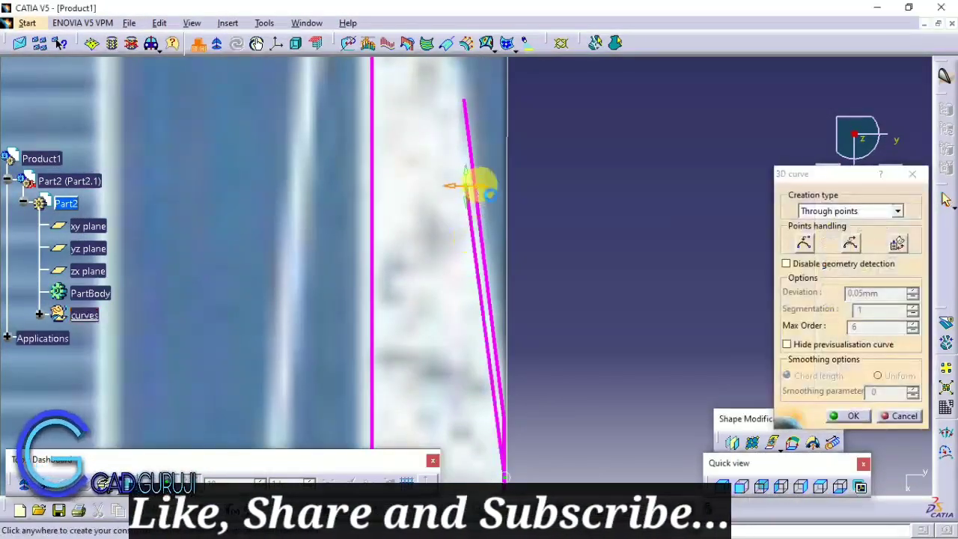
{"action": "left_click_drag", "start_coordinate": [474, 188], "coordinate": [483, 187]}
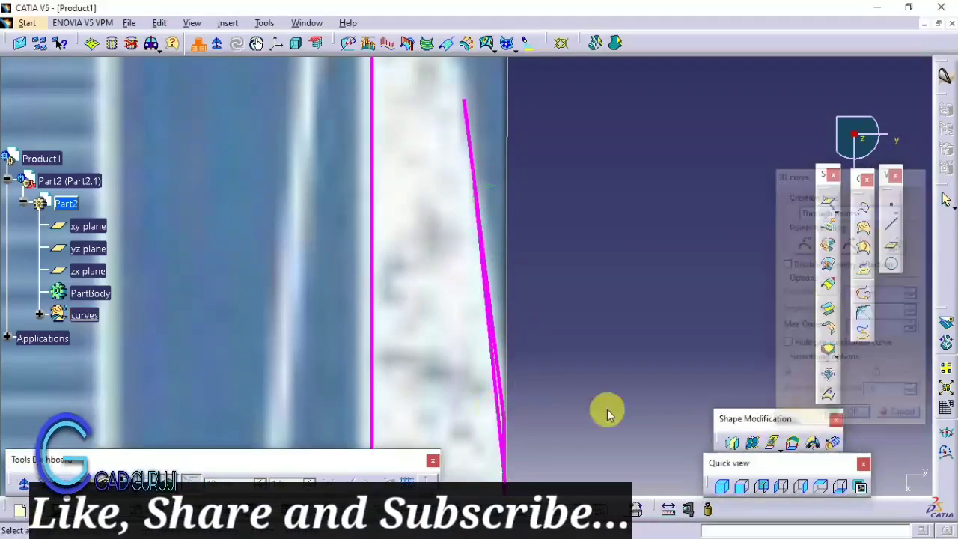
{"action": "middle_click_drag", "start_coordinate": [606, 411], "coordinate": [262, 430]}
- Draw a vertical connector from the arch endpoint down toward the sill in side view
{"action": "left_click", "coordinate": [804, 491]}
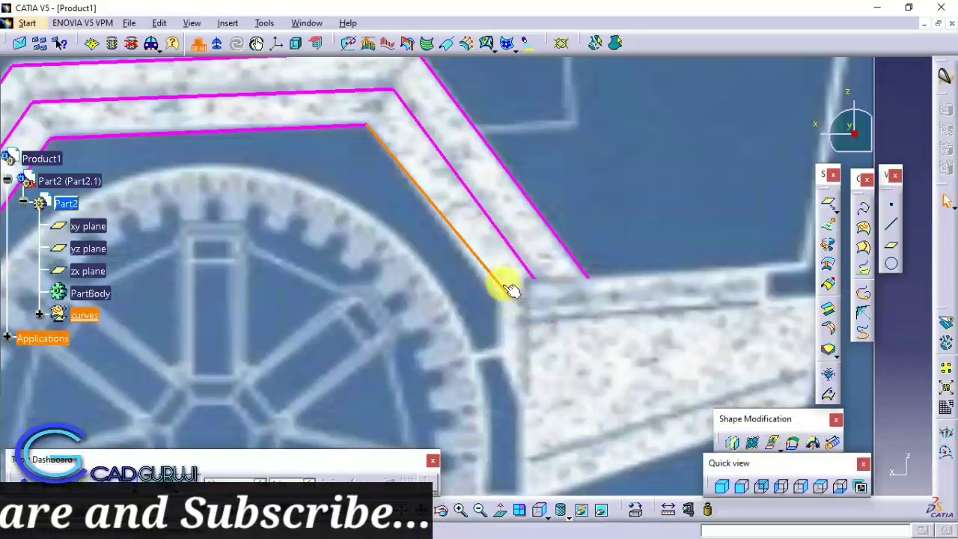
{"action": "left_click", "coordinate": [510, 297]}
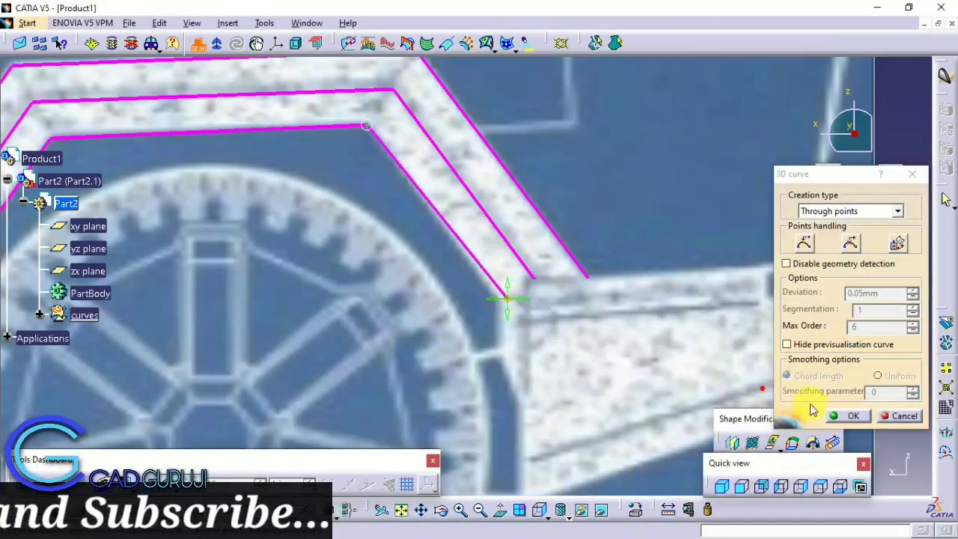
{"action": "left_click", "coordinate": [510, 299]}
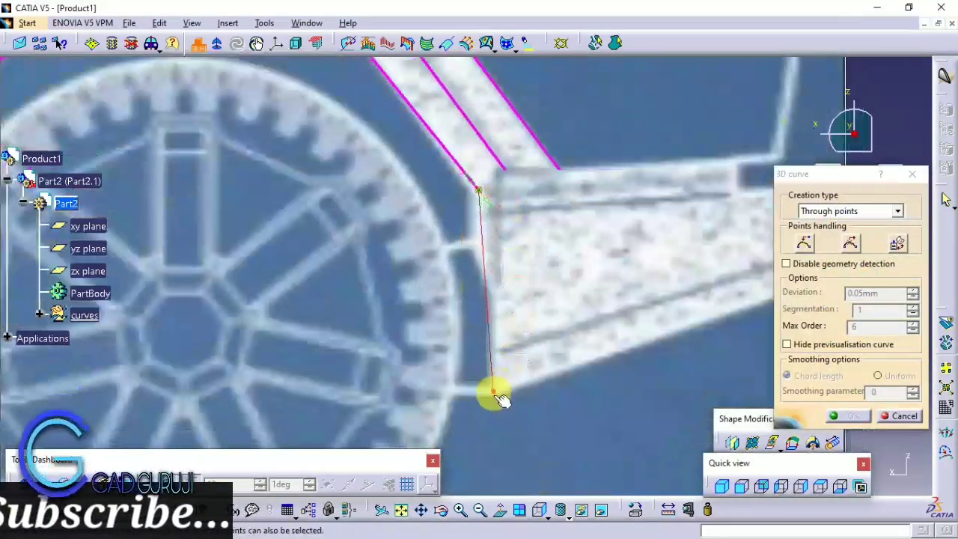
{"action": "left_click", "coordinate": [849, 415]}
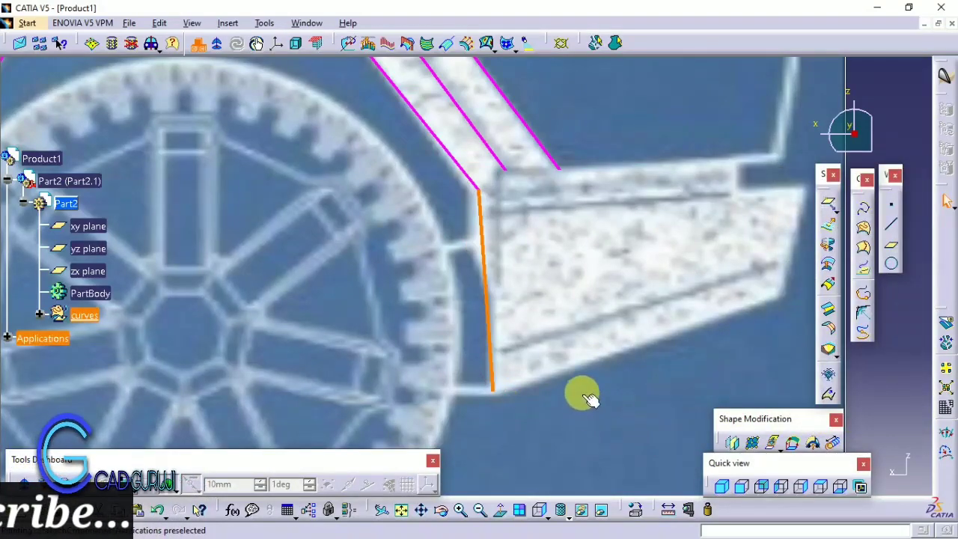
{"action": "scroll", "coordinate": [545, 365], "scroll_direction": "down", "scroll_amount": 5}
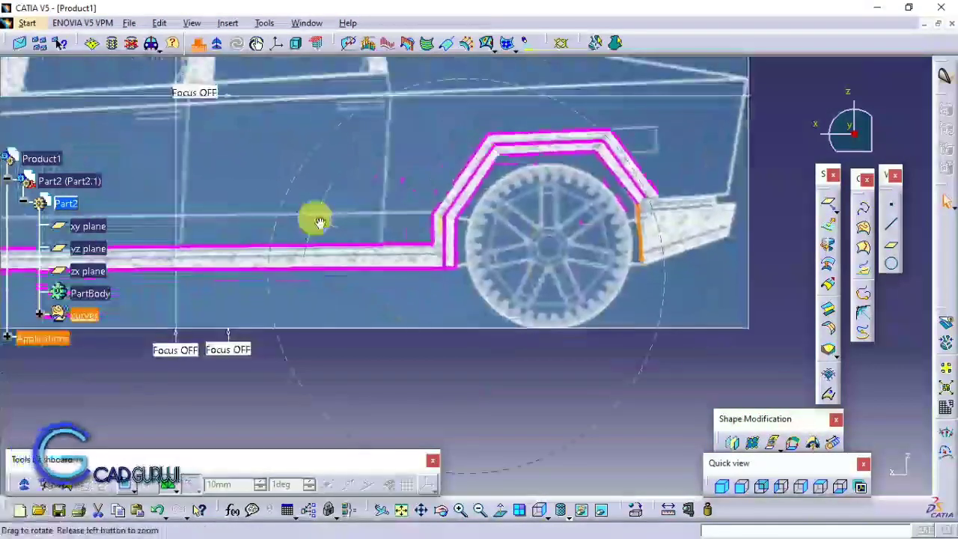
{"action": "mouse_move", "coordinate": [317, 216]}
{"action": "middle_mouse_down"}
{"action": "mouse_move", "coordinate": [370, 178]}
{"action": "mouse_move", "coordinate": [492, 306]}
{"action": "mouse_move", "coordinate": [362, 314]}
{"action": "middle_mouse_up"}
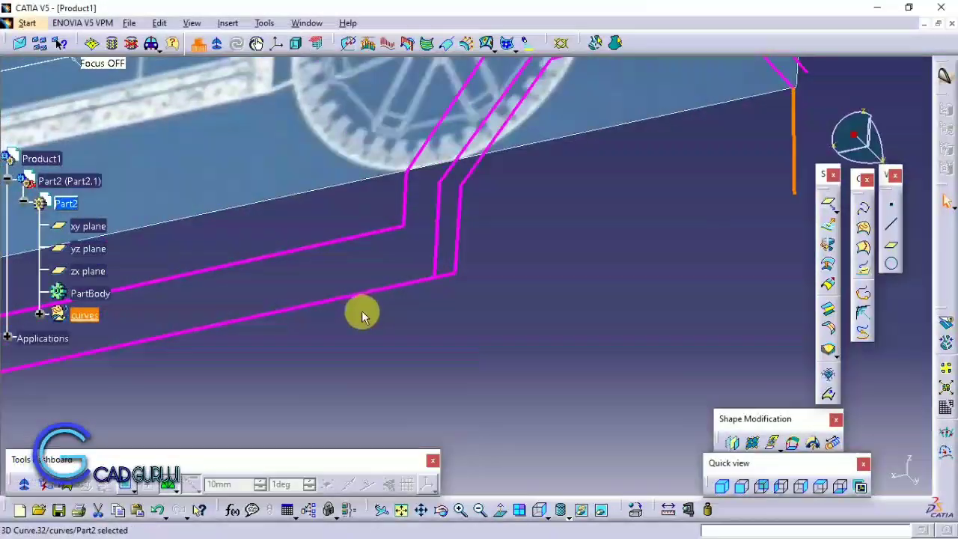
- Edit the connector curve and free its corner point with Free this point
{"action": "double_click", "coordinate": [443, 234]}
{"action": "left_click", "coordinate": [800, 487]}
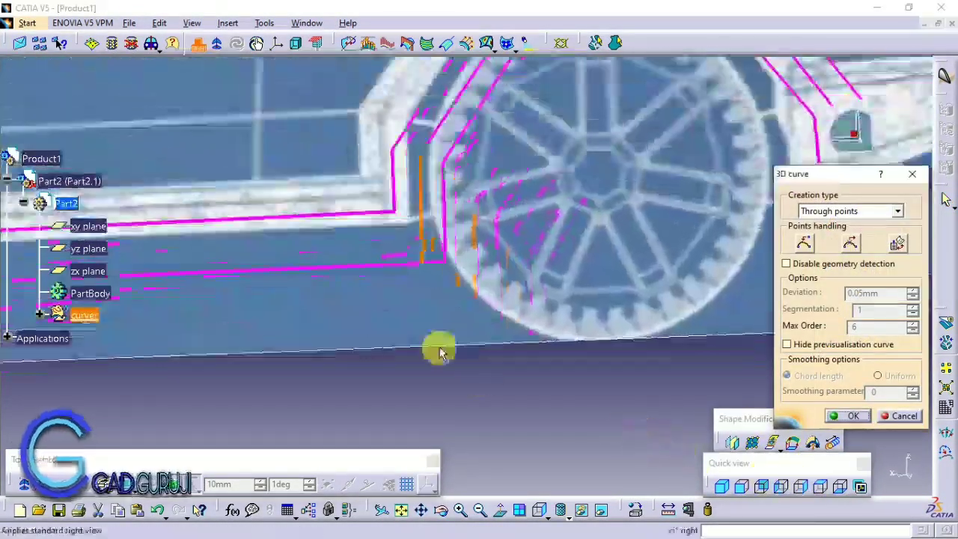
{"action": "mouse_move", "coordinate": [437, 349]}
{"action": "middle_mouse_down"}
{"action": "mouse_move", "coordinate": [574, 338]}
{"action": "mouse_move", "coordinate": [474, 338]}
{"action": "middle_mouse_up"}
{"action": "right_click", "coordinate": [473, 343]}
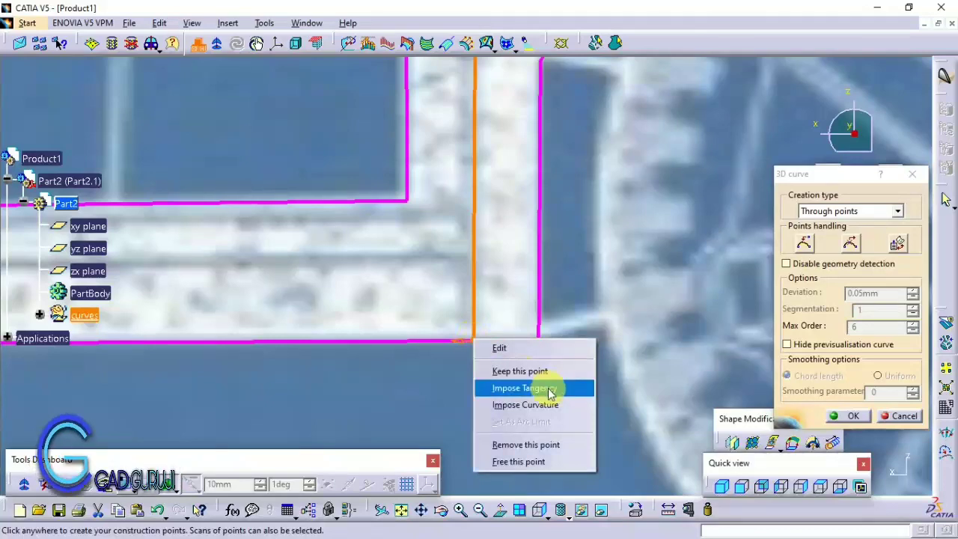
{"action": "left_click", "coordinate": [552, 459]}
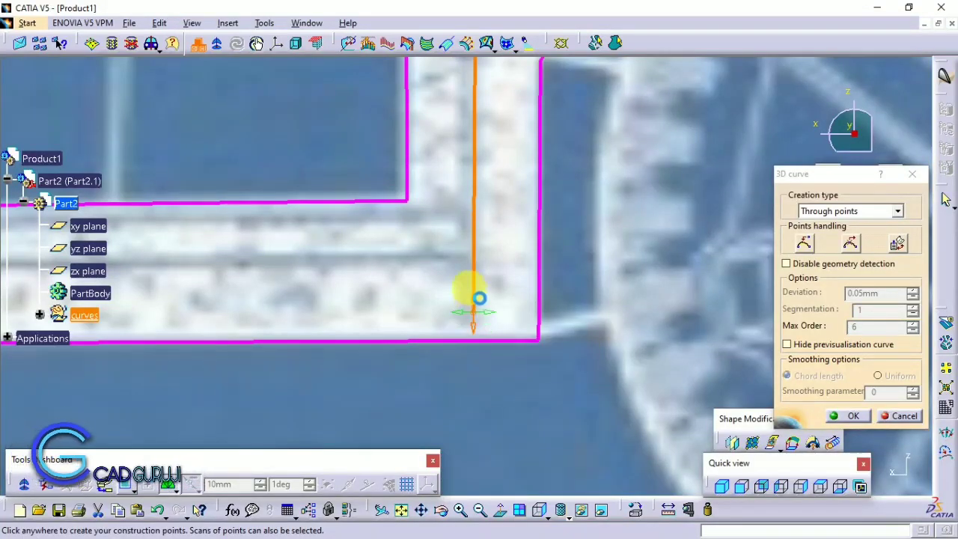
{"action": "left_click", "coordinate": [838, 405]}
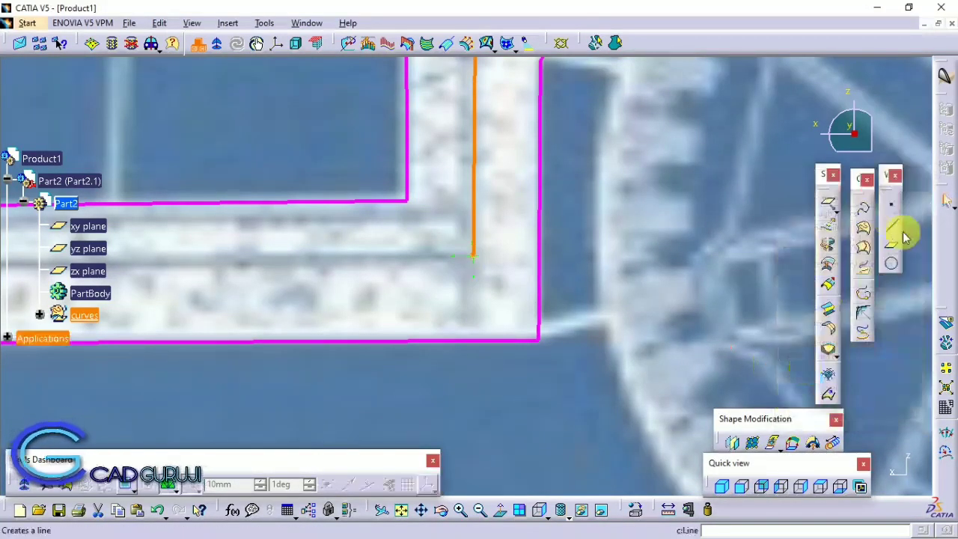
- Start another 3D curve at the sill corner near the fender edge
{"action": "left_click", "coordinate": [827, 207]}
{"action": "left_click", "coordinate": [538, 340]}
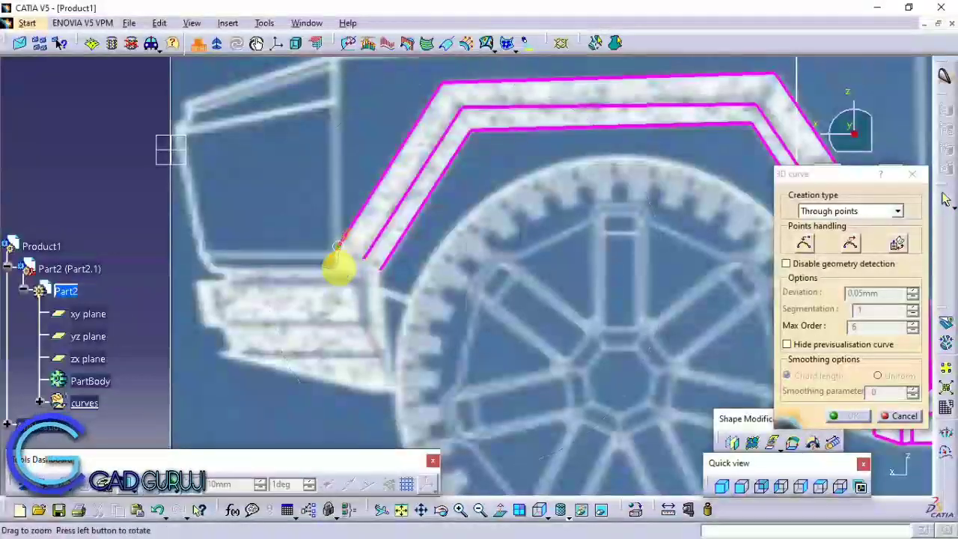
{"action": "middle_click_drag", "start_coordinate": [332, 267], "coordinate": [355, 238], "text": "ctrl"}
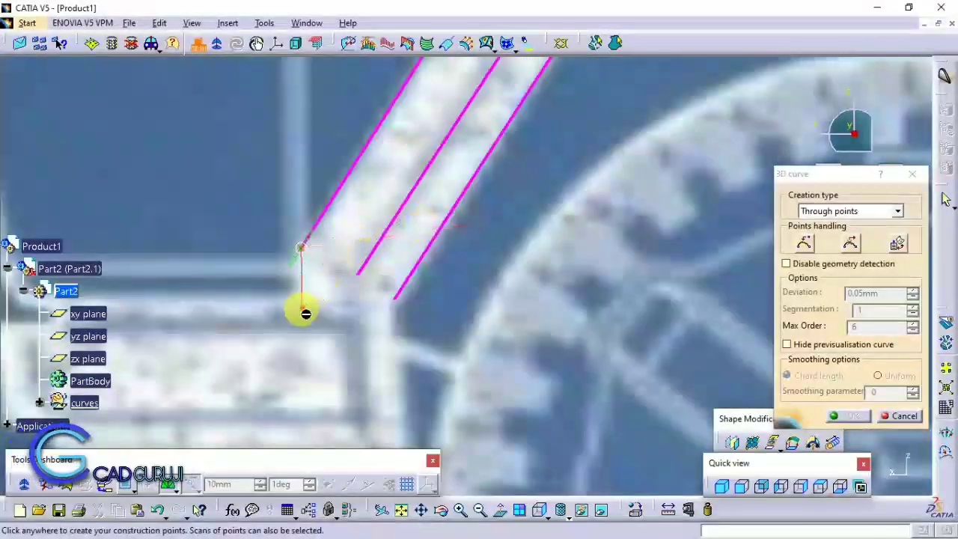
- Add a short vertical connector dropping from the middle arch curve's lower end
{"action": "left_click", "coordinate": [848, 415]}
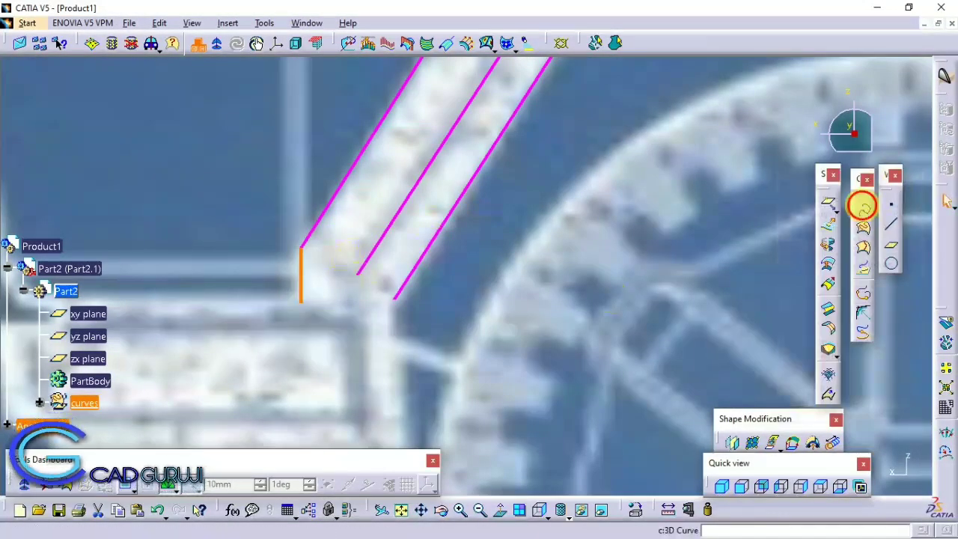
{"action": "left_click", "coordinate": [863, 206]}
{"action": "left_click", "coordinate": [841, 213]}
{"action": "left_click", "coordinate": [359, 275]}
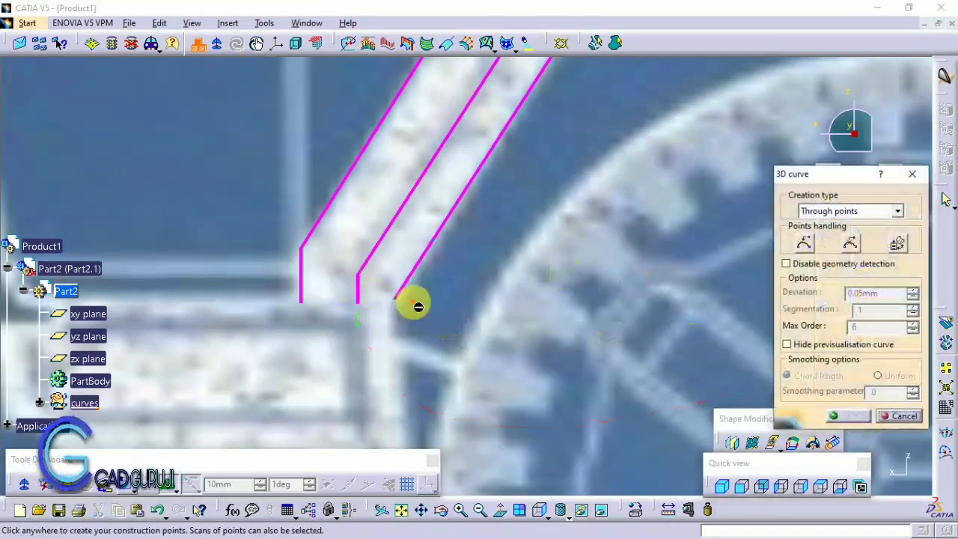
{"action": "left_click", "coordinate": [912, 174]}
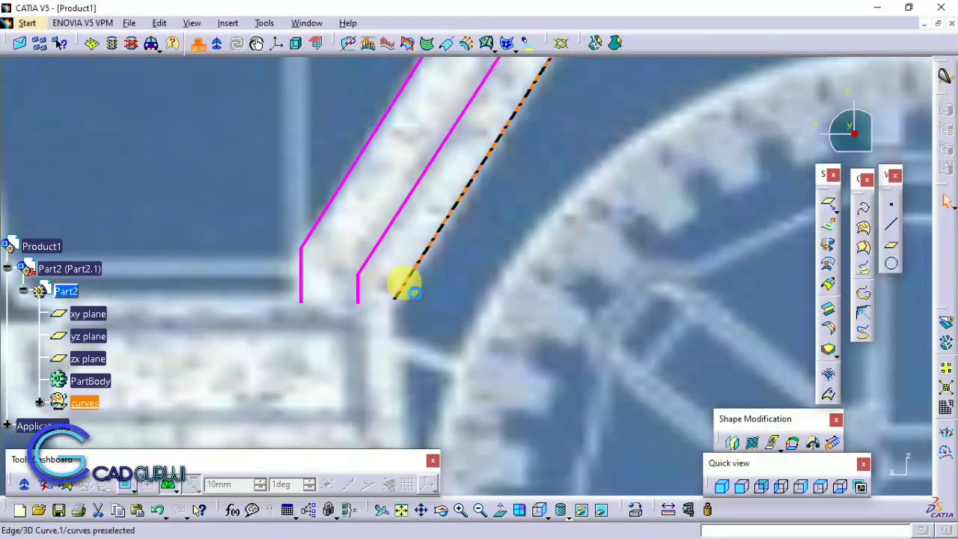
{"action": "double_click", "coordinate": [404, 284]}
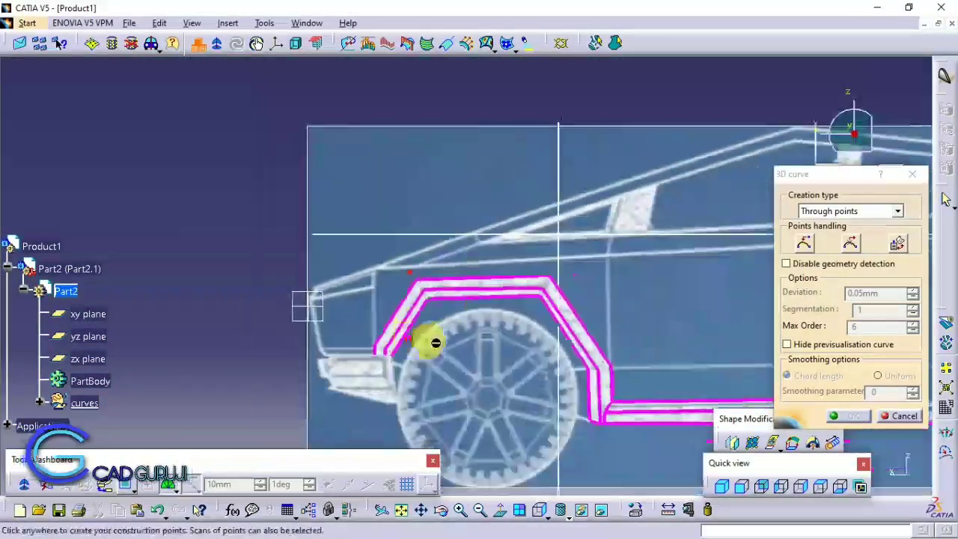
- Zoom onto the side window area and reopen the beltline 3D curve for point editing
{"action": "middle_click_drag", "start_coordinate": [436, 342], "coordinate": [283, 261]}
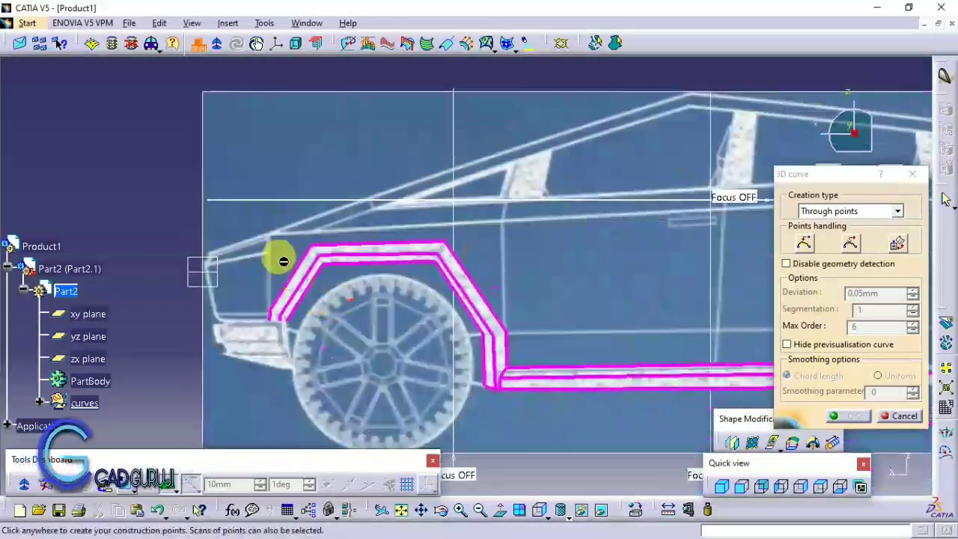
{"action": "scroll", "coordinate": [481, 214], "scroll_direction": "up", "scroll_amount": 5}
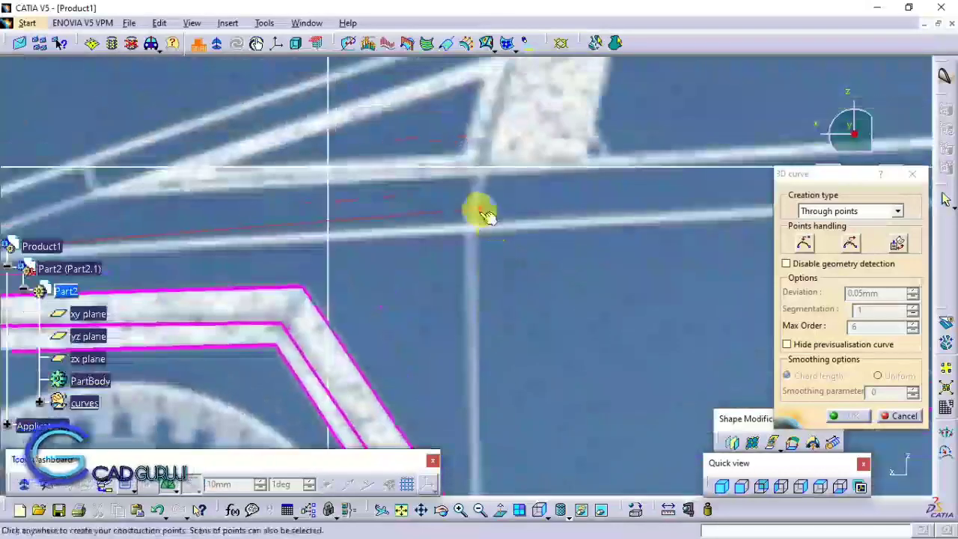
{"action": "left_click", "coordinate": [476, 234]}
{"action": "mouse_move", "coordinate": [475, 234]}
{"action": "middle_mouse_down"}
{"action": "mouse_move", "coordinate": [512, 289]}
{"action": "mouse_move", "coordinate": [372, 338]}
{"action": "middle_mouse_up"}
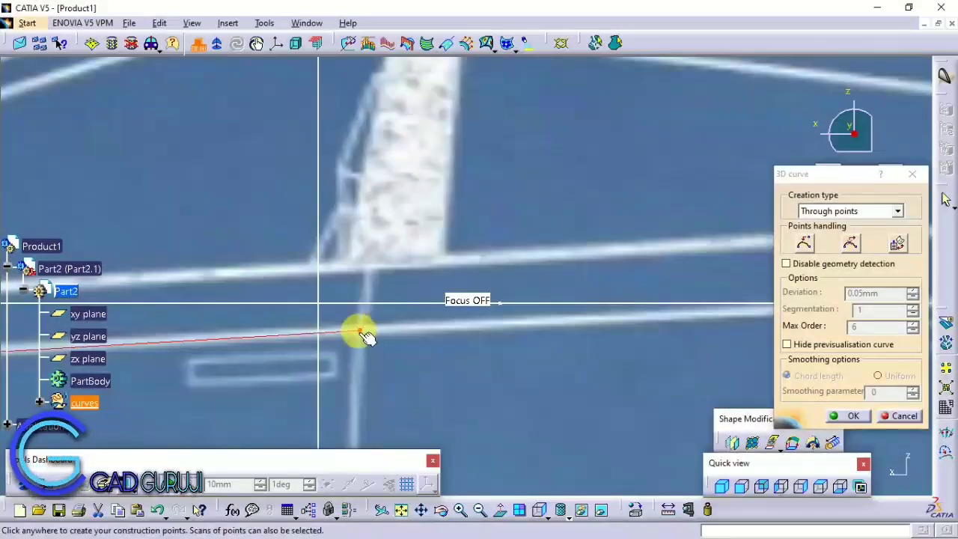
{"action": "mouse_move", "coordinate": [330, 243]}
{"action": "middle_mouse_down"}
{"action": "mouse_move", "coordinate": [336, 254]}
{"action": "mouse_move", "coordinate": [289, 348]}
{"action": "mouse_move", "coordinate": [406, 210]}
{"action": "mouse_move", "coordinate": [485, 383]}
{"action": "middle_mouse_up"}
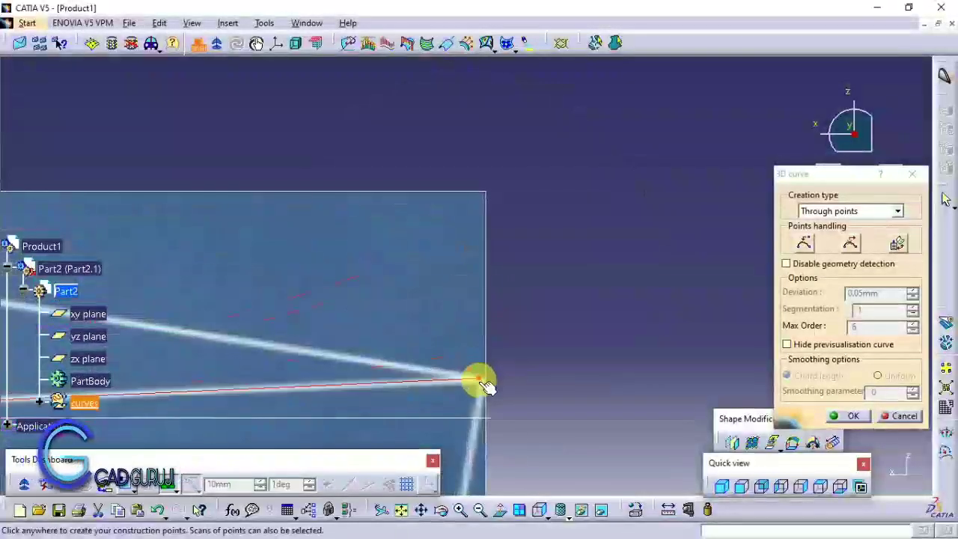
{"action": "middle_click_drag", "start_coordinate": [363, 247], "coordinate": [947, 456]}
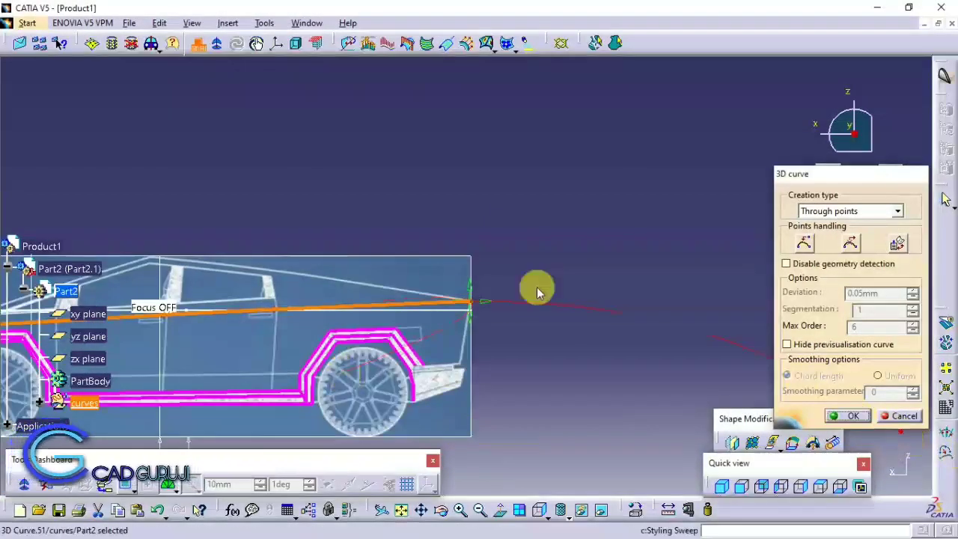
{"action": "middle_click_drag", "start_coordinate": [549, 278], "coordinate": [306, 312]}
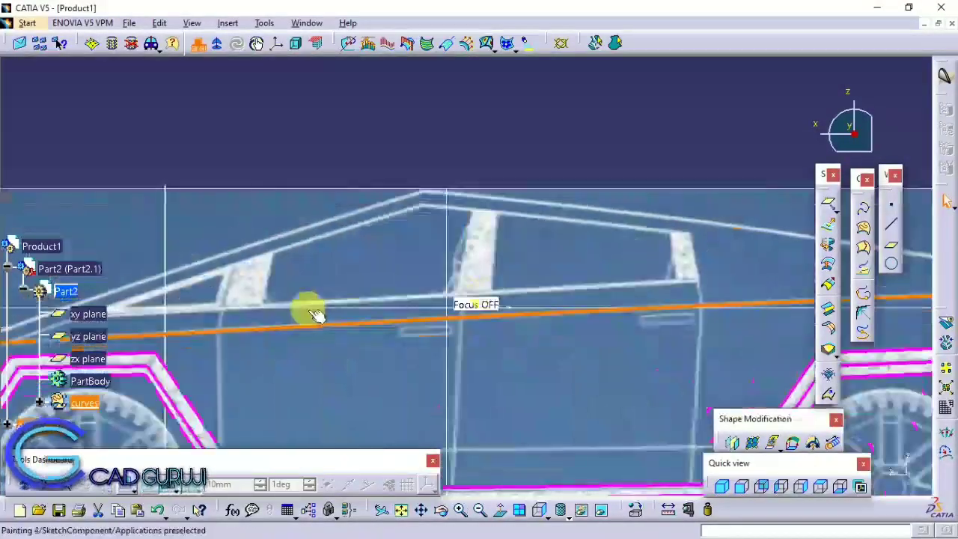
{"action": "double_click", "coordinate": [309, 335]}
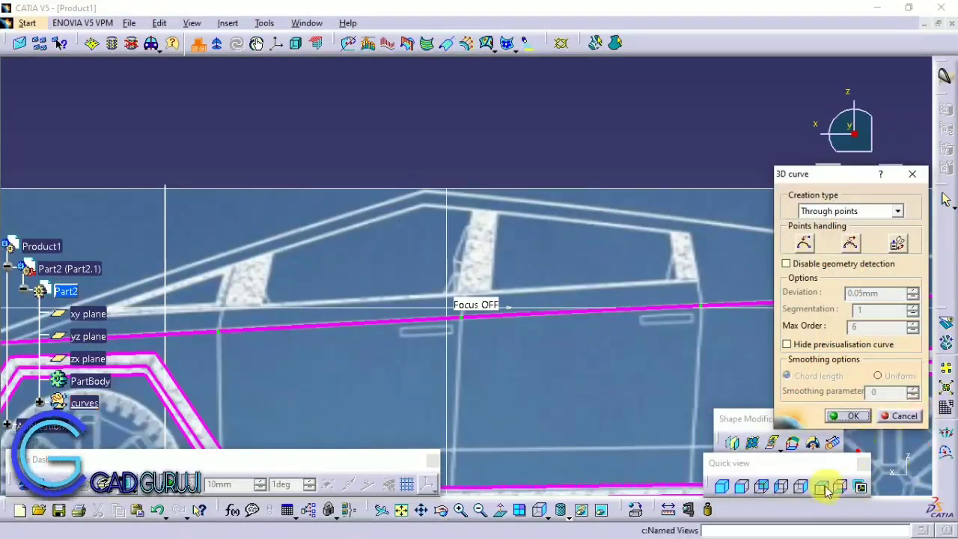
- From the top view, pull the beltline curve's end out onto the truck's side outline
{"action": "left_click", "coordinate": [823, 487]}
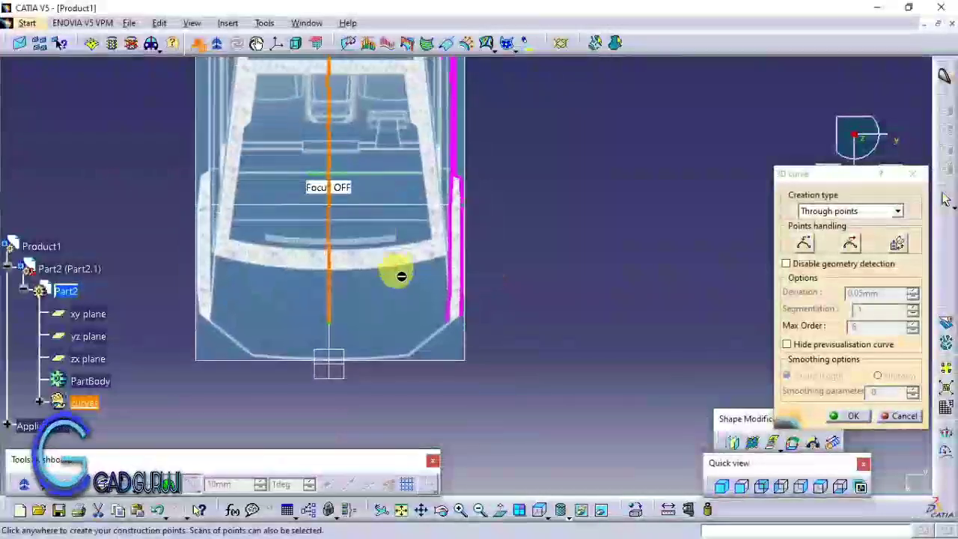
{"action": "middle_click_drag", "start_coordinate": [401, 276], "coordinate": [358, 326], "text": "ctrl"}
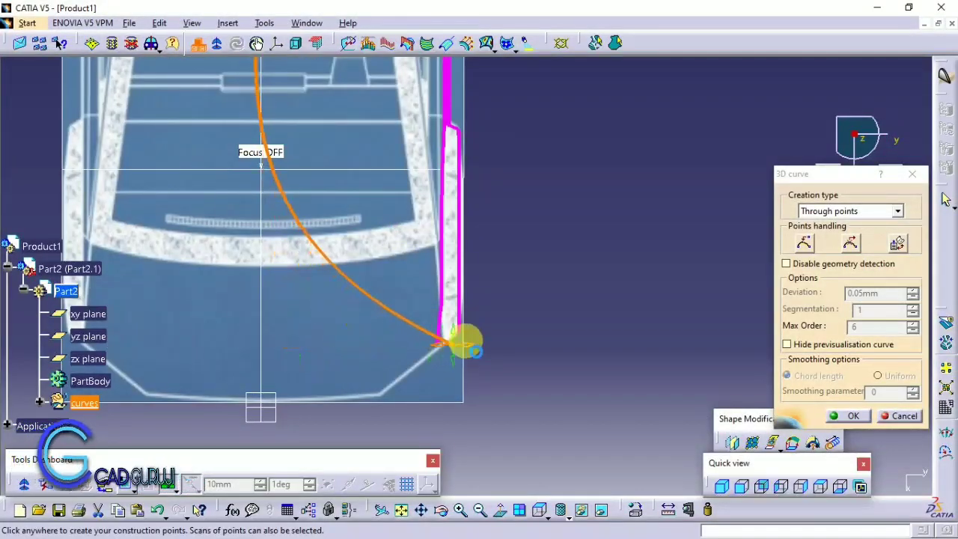
{"action": "middle_click_drag", "start_coordinate": [457, 302], "coordinate": [462, 165], "text": "ctrl"}
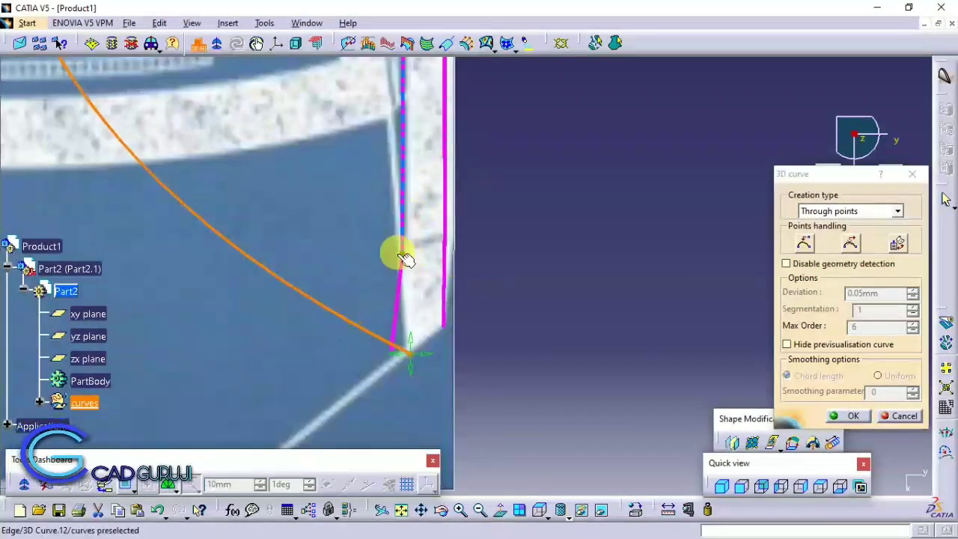
{"action": "mouse_move", "coordinate": [421, 360]}
{"action": "middle_mouse_down", "text": "ctrl"}
{"action": "mouse_move", "coordinate": [337, 257]}
{"action": "mouse_move", "coordinate": [257, 267]}
{"action": "middle_mouse_up", "text": "ctrl"}
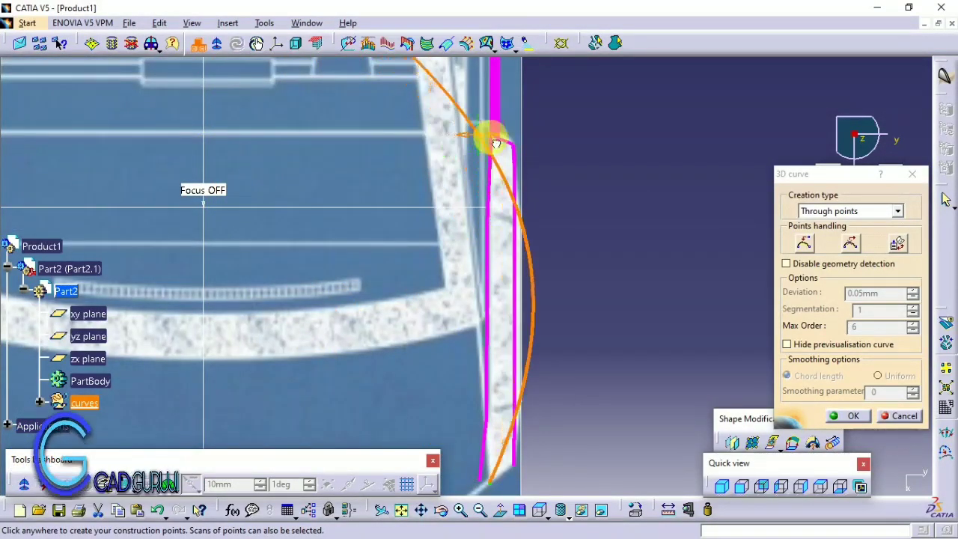
{"action": "mouse_move", "coordinate": [497, 143]}
{"action": "middle_mouse_down", "text": "ctrl"}
{"action": "mouse_move", "coordinate": [492, 182]}
{"action": "mouse_move", "coordinate": [412, 256]}
{"action": "middle_mouse_up", "text": "ctrl"}
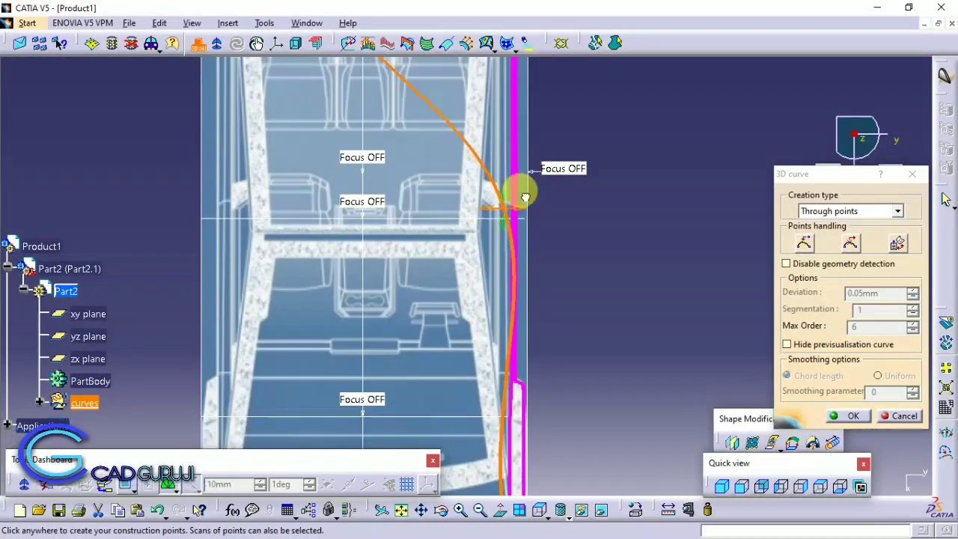
{"action": "mouse_move", "coordinate": [525, 196]}
{"action": "middle_mouse_down"}
{"action": "mouse_move", "coordinate": [496, 247]}
{"action": "mouse_move", "coordinate": [509, 318]}
{"action": "middle_mouse_up"}
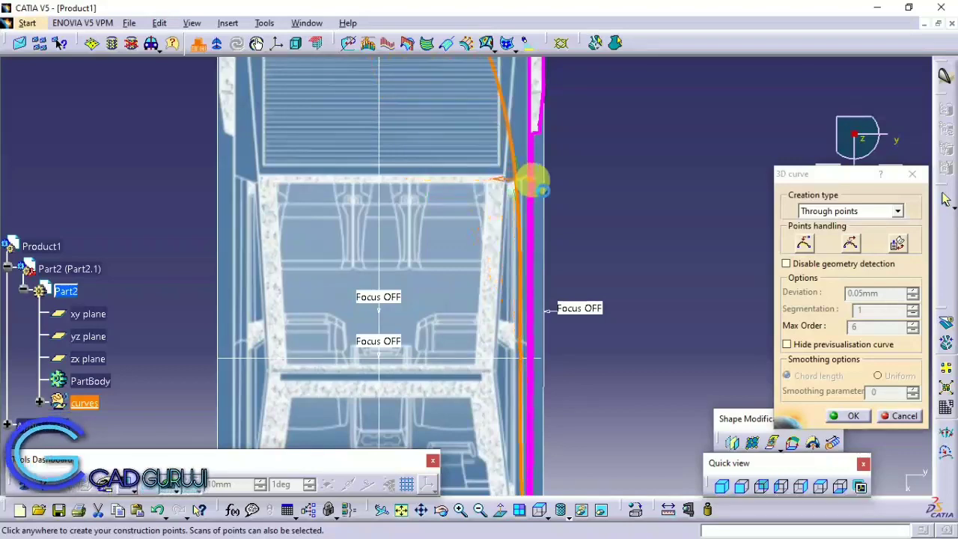
{"action": "middle_click_drag", "start_coordinate": [538, 179], "coordinate": [428, 279]}
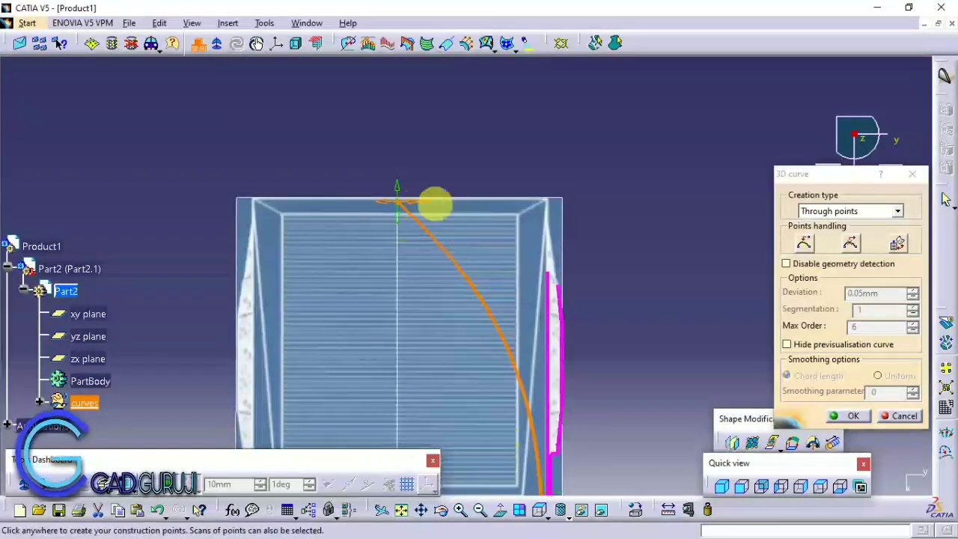
{"action": "mouse_move", "coordinate": [495, 291]}
{"action": "middle_mouse_down", "text": "ctrl"}
{"action": "mouse_move", "coordinate": [369, 179]}
{"action": "mouse_move", "coordinate": [391, 259]}
{"action": "mouse_move", "coordinate": [398, 135]}
{"action": "mouse_move", "coordinate": [462, 206]}
{"action": "mouse_move", "coordinate": [491, 274]}
{"action": "mouse_move", "coordinate": [443, 94]}
{"action": "mouse_move", "coordinate": [513, 10]}
{"action": "mouse_move", "coordinate": [489, 134]}
{"action": "mouse_move", "coordinate": [508, 333]}
{"action": "mouse_move", "coordinate": [349, 336]}
{"action": "mouse_move", "coordinate": [629, 485]}
{"action": "middle_mouse_up", "text": "ctrl"}
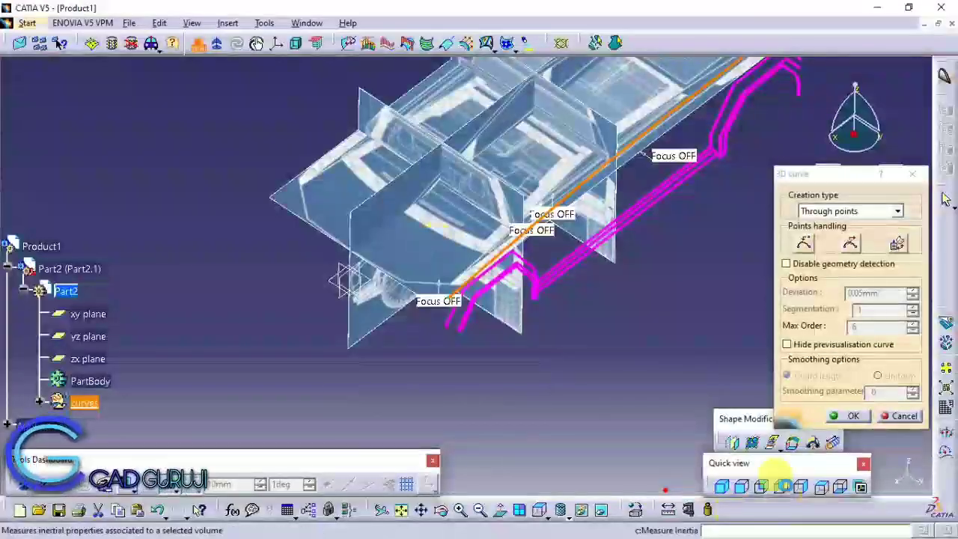
- Confirm the beltline curve edit and orbit to a straight rear view of the truck
{"action": "left_click", "coordinate": [820, 487]}
{"action": "middle_click_drag", "start_coordinate": [812, 487], "coordinate": [486, 410]}
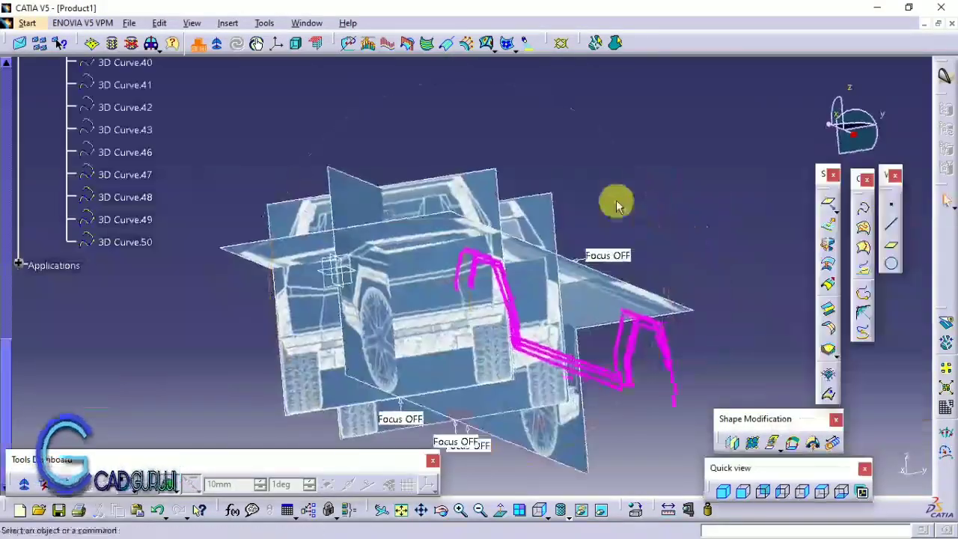
{"action": "mouse_move", "coordinate": [616, 203]}
{"action": "middle_mouse_down"}
{"action": "mouse_move", "coordinate": [474, 332]}
{"action": "mouse_move", "coordinate": [469, 320]}
{"action": "mouse_move", "coordinate": [309, 278]}
{"action": "mouse_move", "coordinate": [381, 294]}
{"action": "mouse_move", "coordinate": [322, 230]}
{"action": "middle_mouse_up"}
{"action": "middle_click_drag", "start_coordinate": [482, 309], "coordinate": [539, 303]}
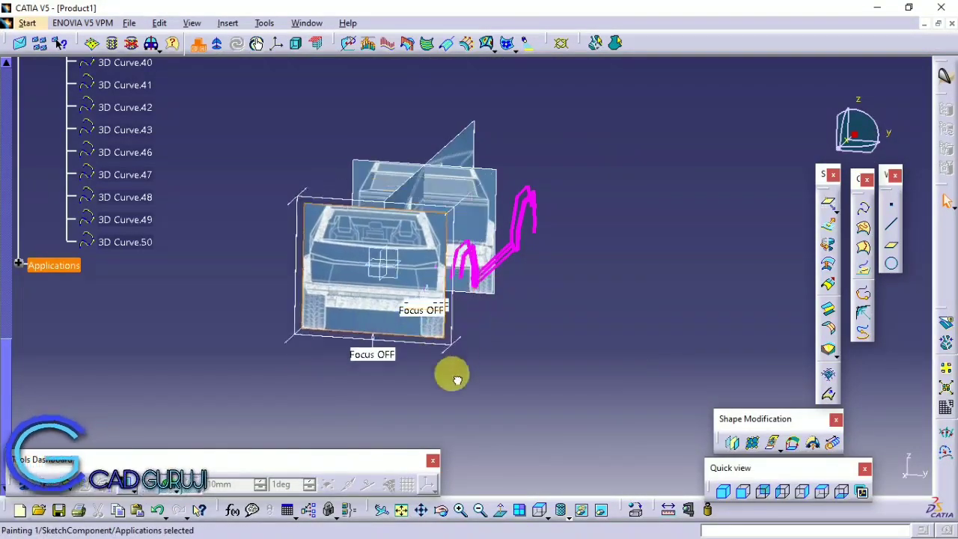
{"action": "left_click_drag", "start_coordinate": [456, 380], "coordinate": [487, 303]}
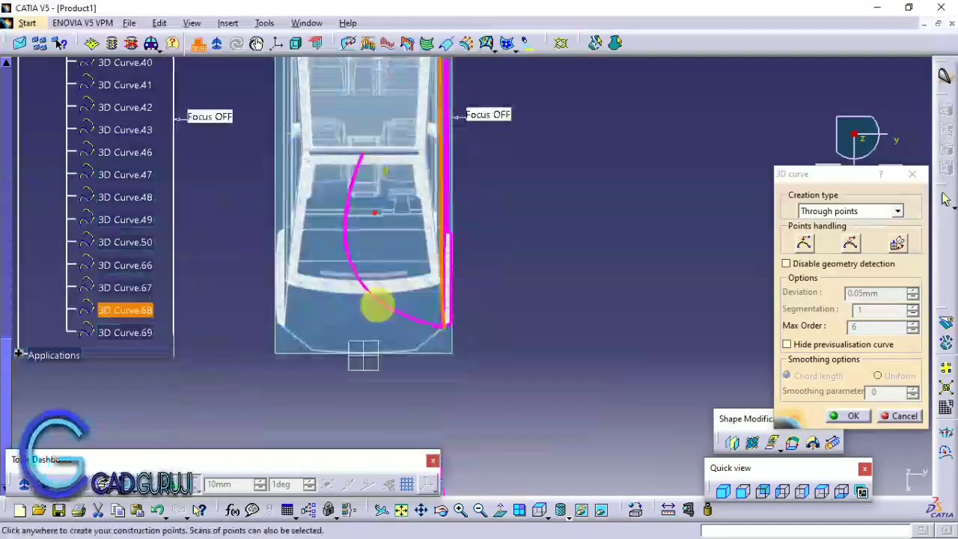
- Move the arched curve's lower point onto the side outline and check it in side view
{"action": "mouse_move", "coordinate": [757, 395]}
{"action": "middle_mouse_down"}
{"action": "mouse_move", "coordinate": [663, 399]}
{"action": "mouse_move", "coordinate": [348, 327]}
{"action": "middle_mouse_up"}
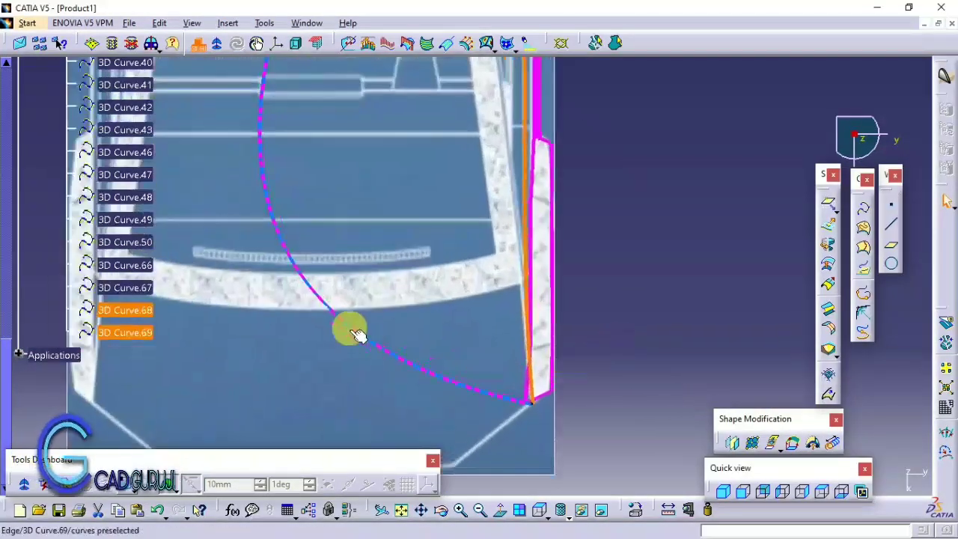
{"action": "left_click_drag", "start_coordinate": [317, 292], "coordinate": [453, 281]}
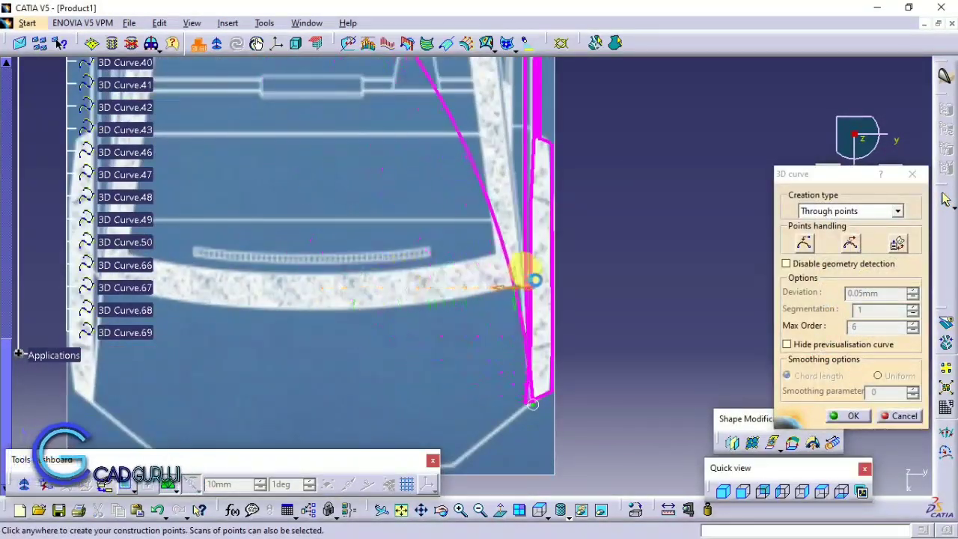
{"action": "middle_click_drag", "start_coordinate": [537, 276], "coordinate": [419, 220]}
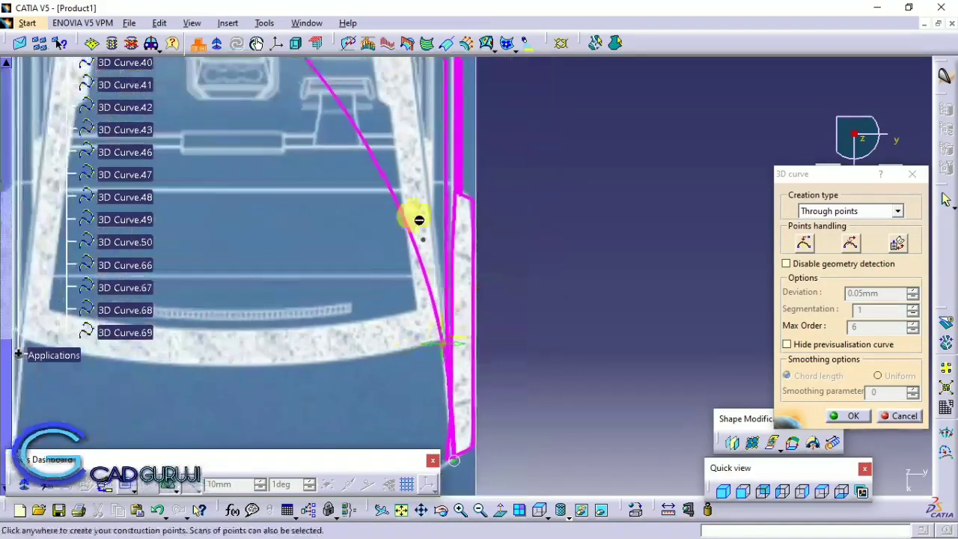
{"action": "middle_click_drag", "start_coordinate": [454, 318], "coordinate": [364, 221]}
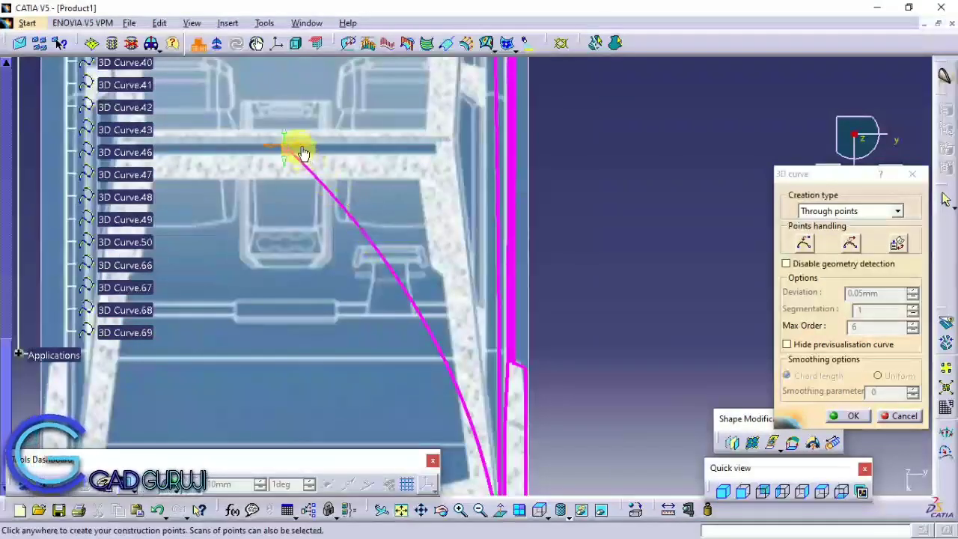
{"action": "middle_click_drag", "start_coordinate": [473, 198], "coordinate": [481, 289]}
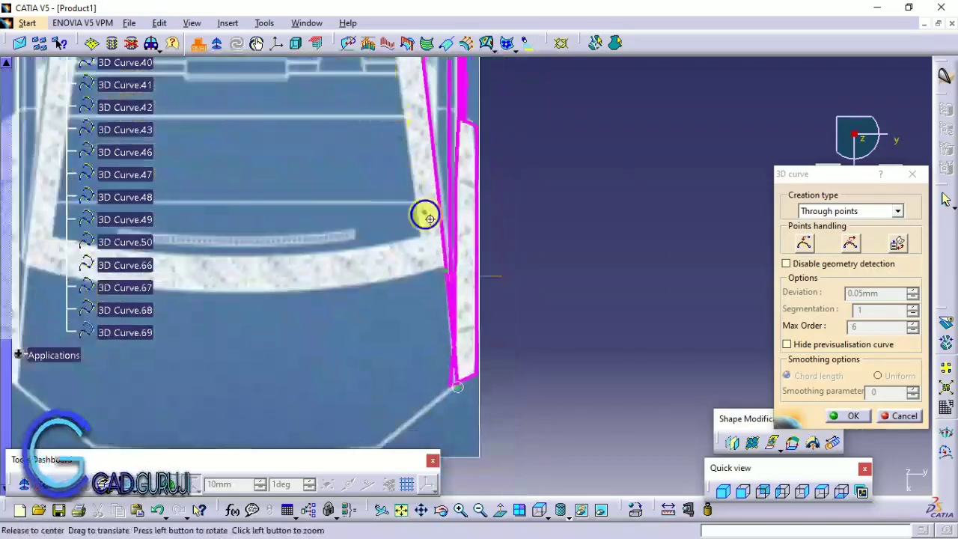
{"action": "middle_click_drag", "start_coordinate": [472, 421], "coordinate": [469, 426]}
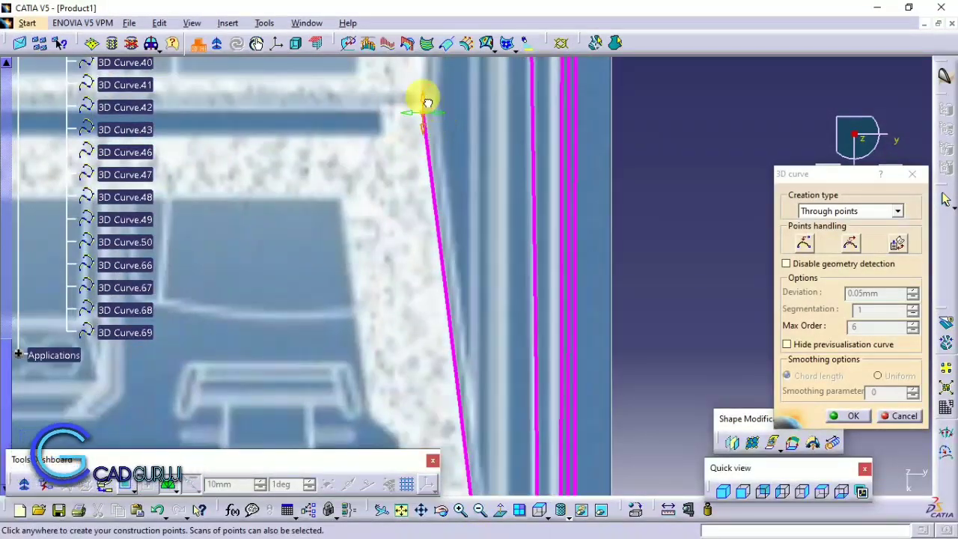
{"action": "left_click", "coordinate": [802, 502]}
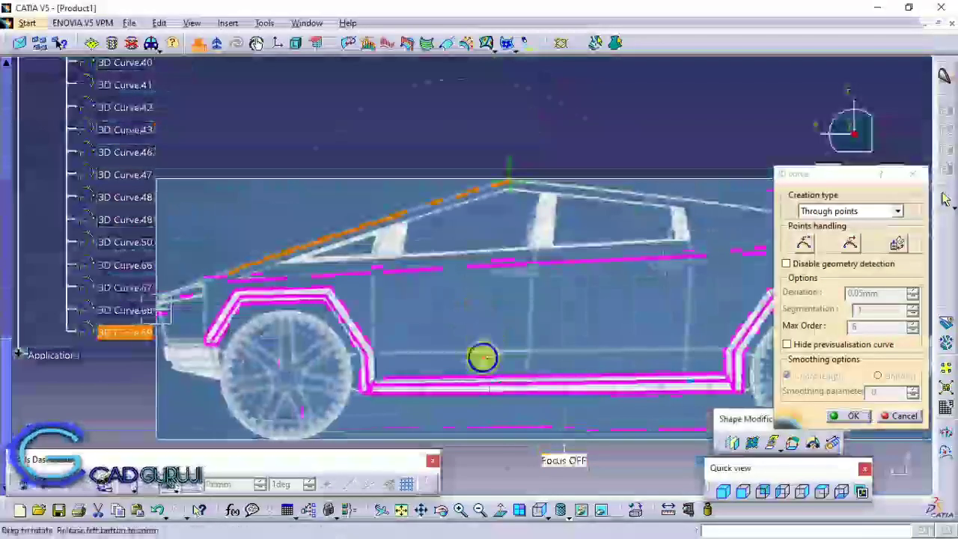
- Create a short connector 3D curve starting on the beltline and zoom in on it
{"action": "mouse_move", "coordinate": [482, 359]}
{"action": "middle_mouse_down"}
{"action": "mouse_move", "coordinate": [653, 309]}
{"action": "mouse_move", "coordinate": [507, 243]}
{"action": "middle_mouse_up"}
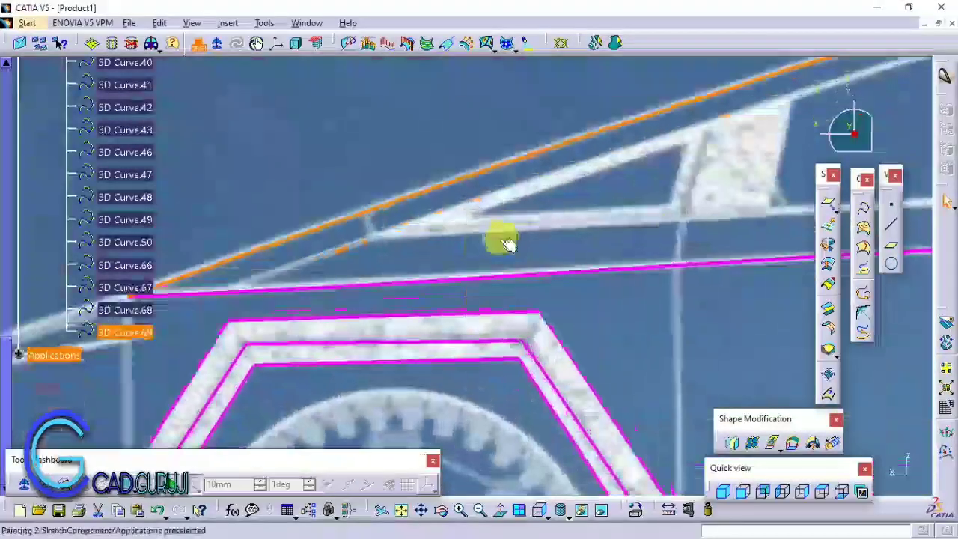
{"action": "left_click", "coordinate": [862, 217]}
{"action": "left_click", "coordinate": [231, 293]}
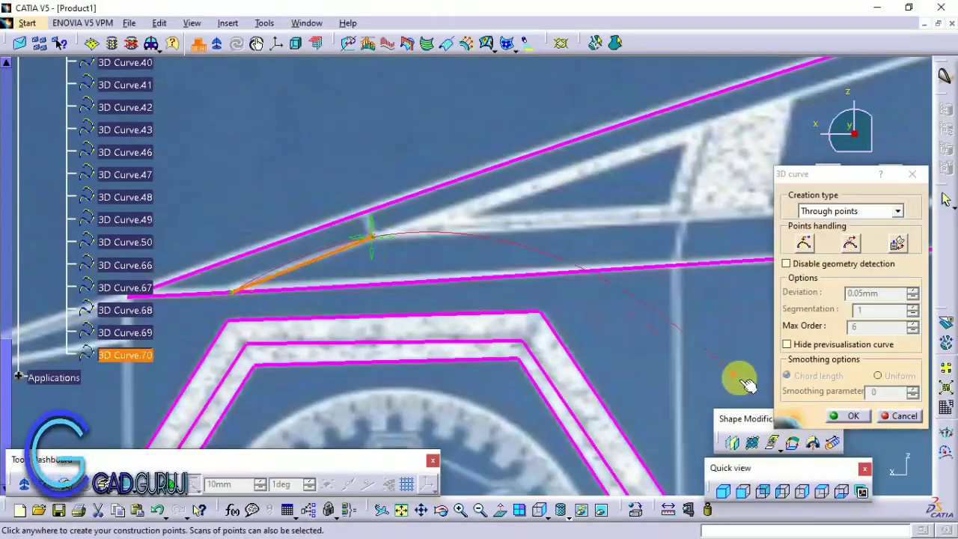
{"action": "left_click", "coordinate": [834, 415]}
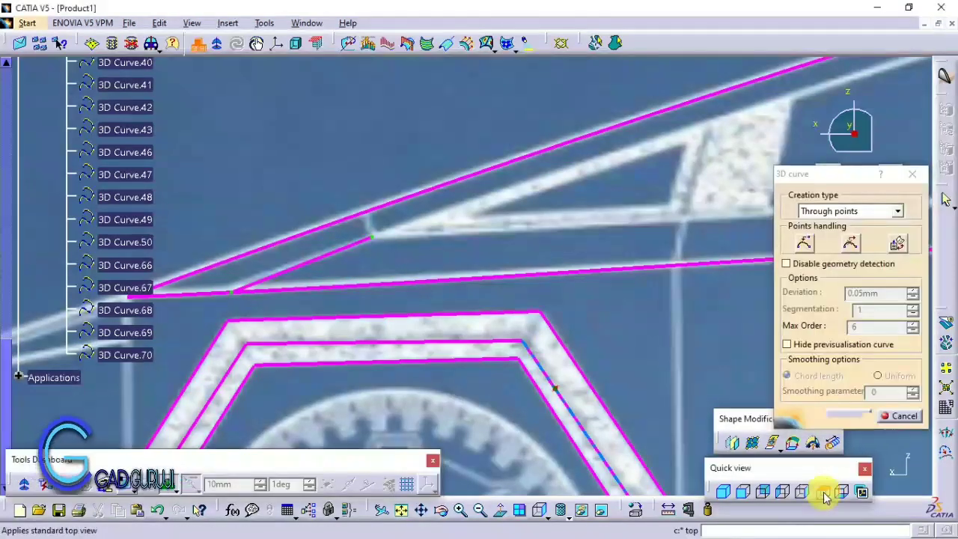
{"action": "mouse_move", "coordinate": [332, 255]}
{"action": "middle_mouse_down"}
{"action": "mouse_move", "coordinate": [558, 343]}
{"action": "mouse_move", "coordinate": [582, 224]}
{"action": "middle_mouse_up"}
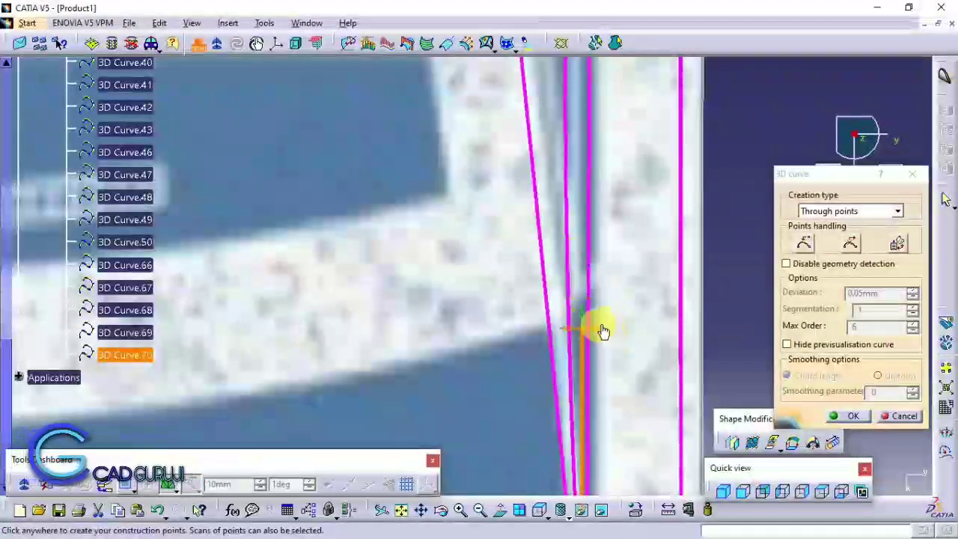
{"action": "mouse_move", "coordinate": [609, 330]}
{"action": "middle_mouse_down"}
{"action": "mouse_move", "coordinate": [538, 300]}
{"action": "mouse_move", "coordinate": [609, 449]}
{"action": "middle_mouse_up"}
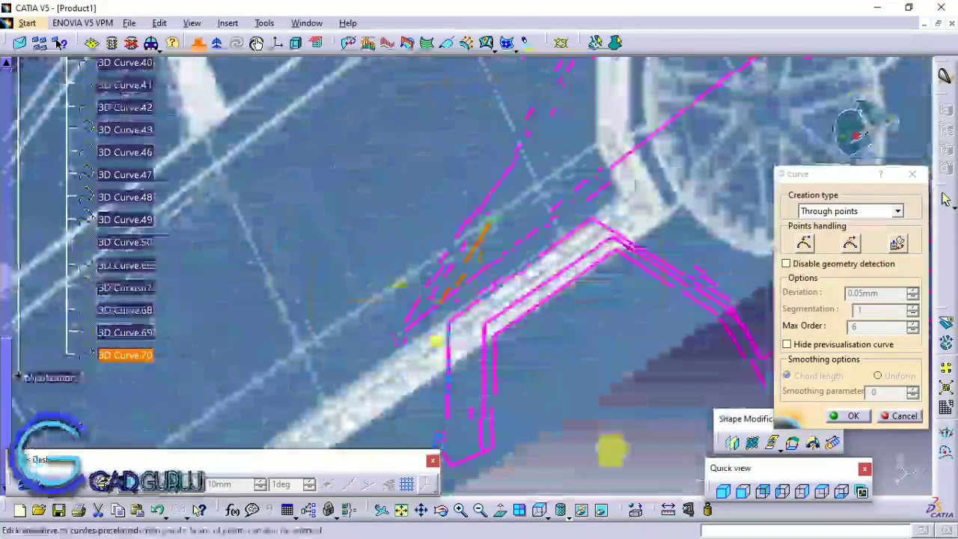
{"action": "left_click", "coordinate": [799, 492]}
{"action": "mouse_move", "coordinate": [797, 496]}
{"action": "middle_mouse_down"}
{"action": "mouse_move", "coordinate": [654, 404]}
{"action": "mouse_move", "coordinate": [680, 437]}
{"action": "middle_mouse_up"}
{"action": "mouse_move", "coordinate": [635, 412]}
{"action": "middle_mouse_down"}
{"action": "mouse_move", "coordinate": [566, 300]}
{"action": "mouse_move", "coordinate": [560, 220]}
{"action": "middle_mouse_up"}
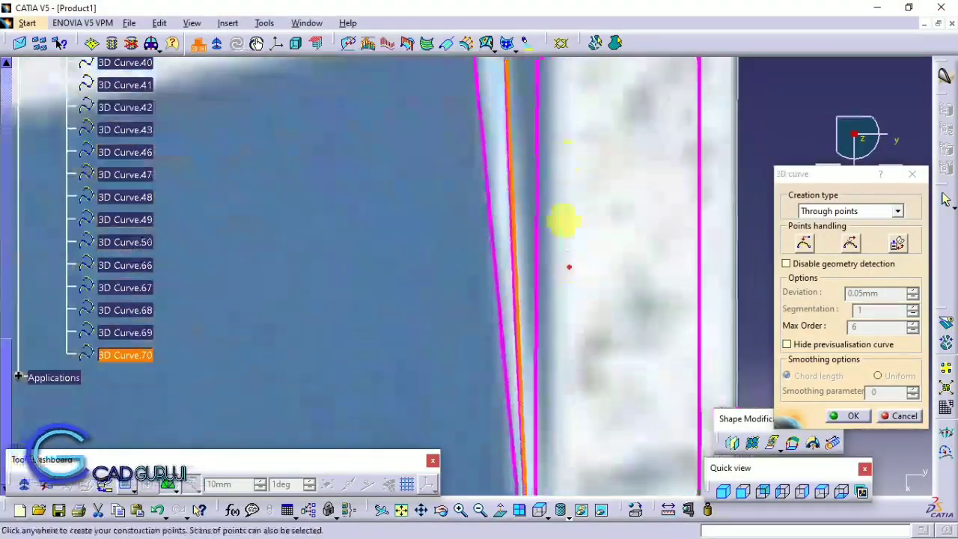
- Check the connector curve from top and side views, then end the curve command
{"action": "left_click", "coordinate": [785, 492]}
{"action": "mouse_move", "coordinate": [791, 496]}
{"action": "middle_mouse_down"}
{"action": "mouse_move", "coordinate": [675, 496]}
{"action": "mouse_move", "coordinate": [496, 427]}
{"action": "middle_mouse_up"}
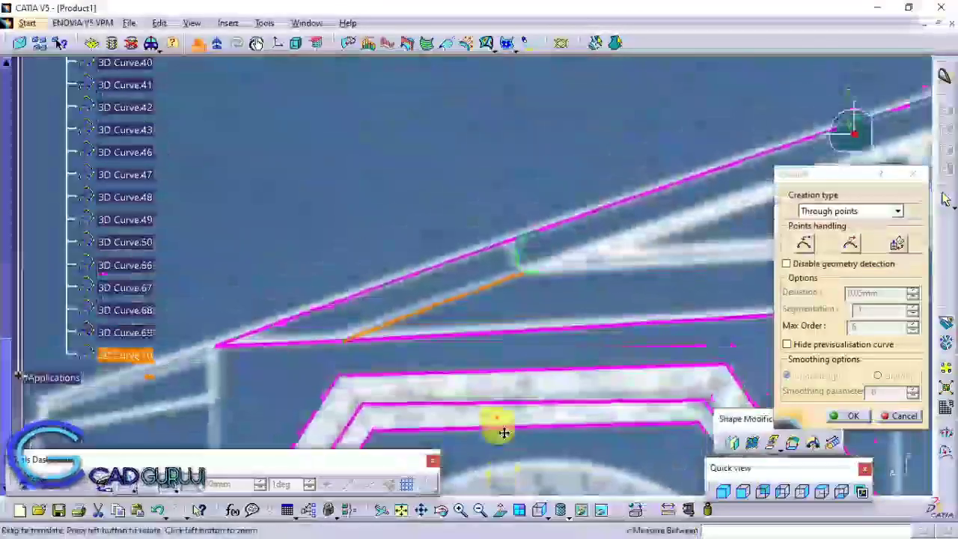
{"action": "left_click", "coordinate": [822, 492]}
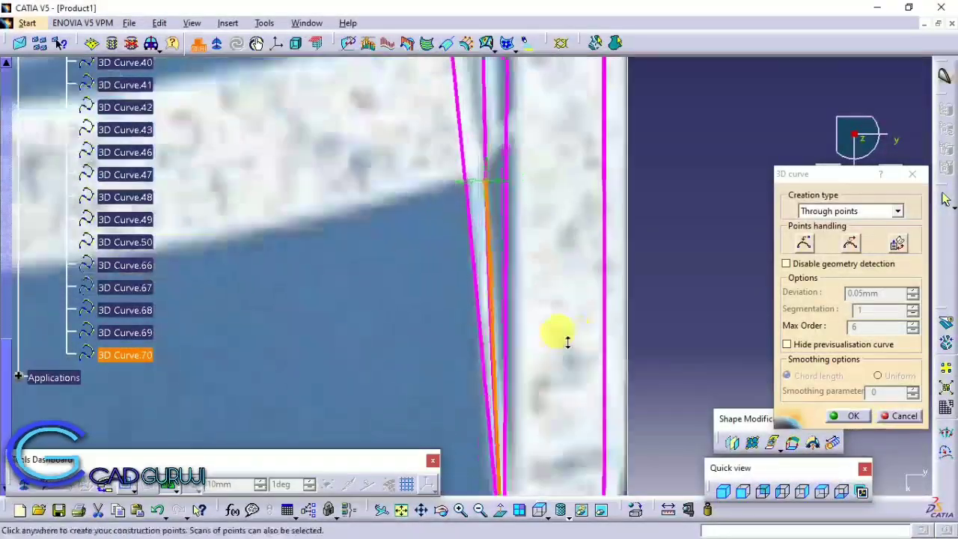
{"action": "middle_click_drag", "start_coordinate": [555, 329], "coordinate": [566, 314]}
{"action": "left_click", "coordinate": [822, 491]}
{"action": "left_click", "coordinate": [809, 496]}
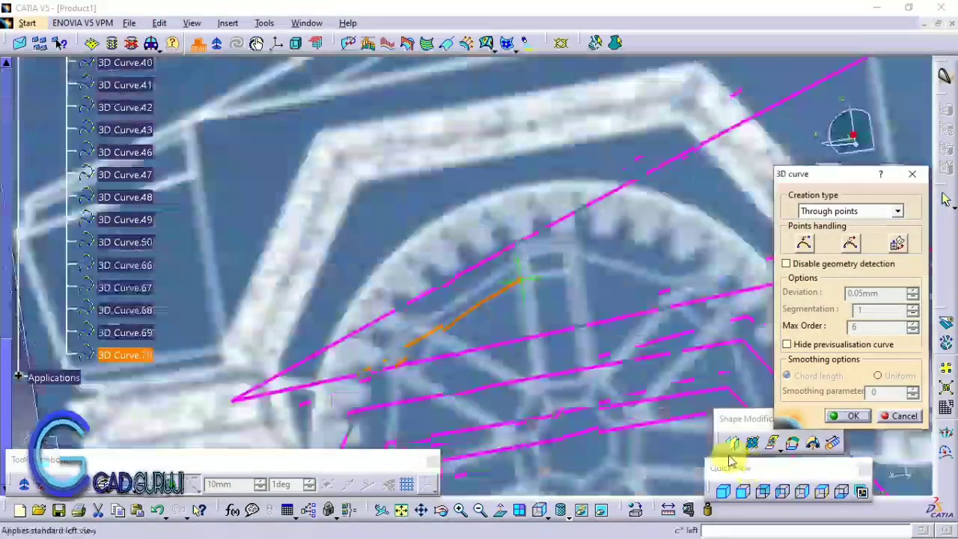
{"action": "middle_click_drag", "start_coordinate": [727, 455], "coordinate": [474, 397]}
{"action": "left_click", "coordinate": [731, 443]}
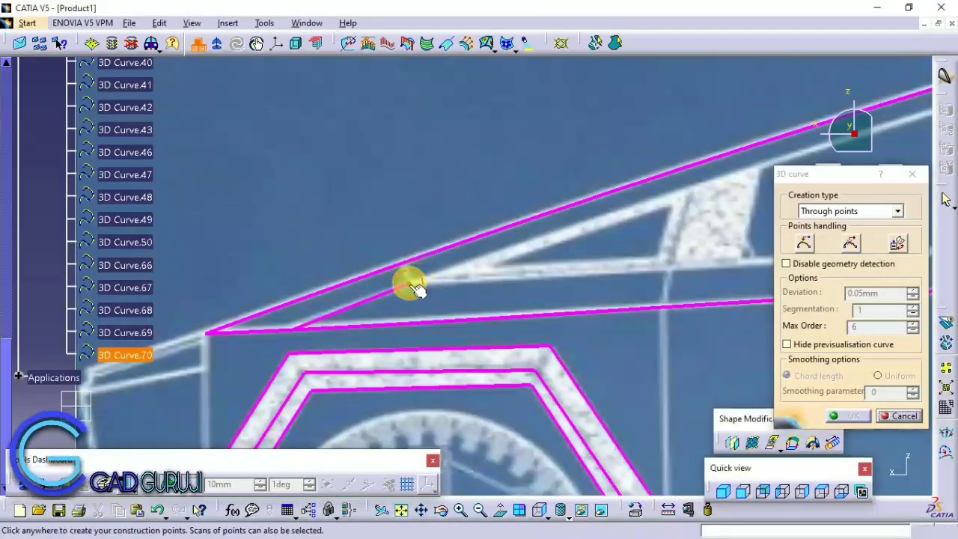
{"action": "mouse_move", "coordinate": [416, 291]}
{"action": "middle_mouse_down"}
{"action": "mouse_move", "coordinate": [413, 250]}
{"action": "mouse_move", "coordinate": [463, 253]}
{"action": "middle_mouse_up"}
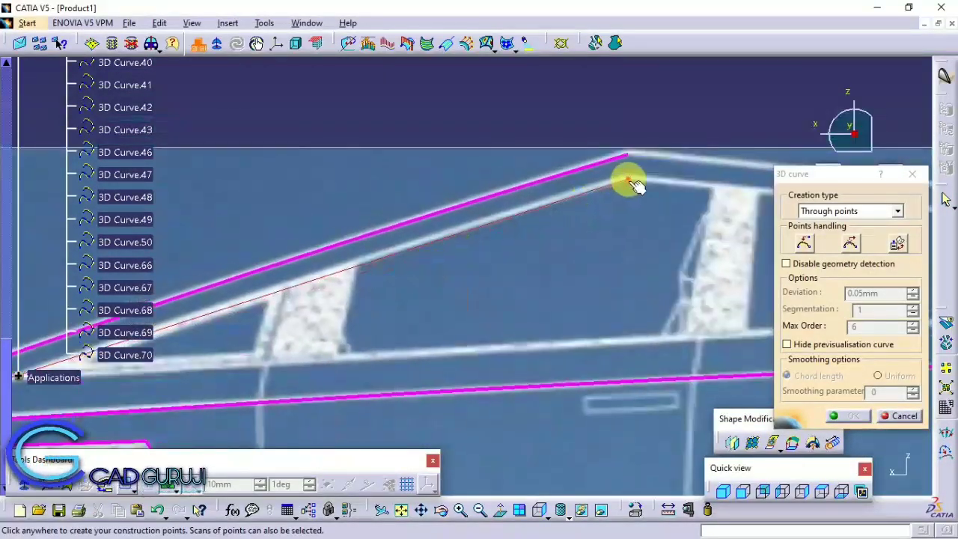
{"action": "key", "text": "Escape"}
{"action": "middle_click_drag", "start_coordinate": [652, 277], "coordinate": [573, 327]}
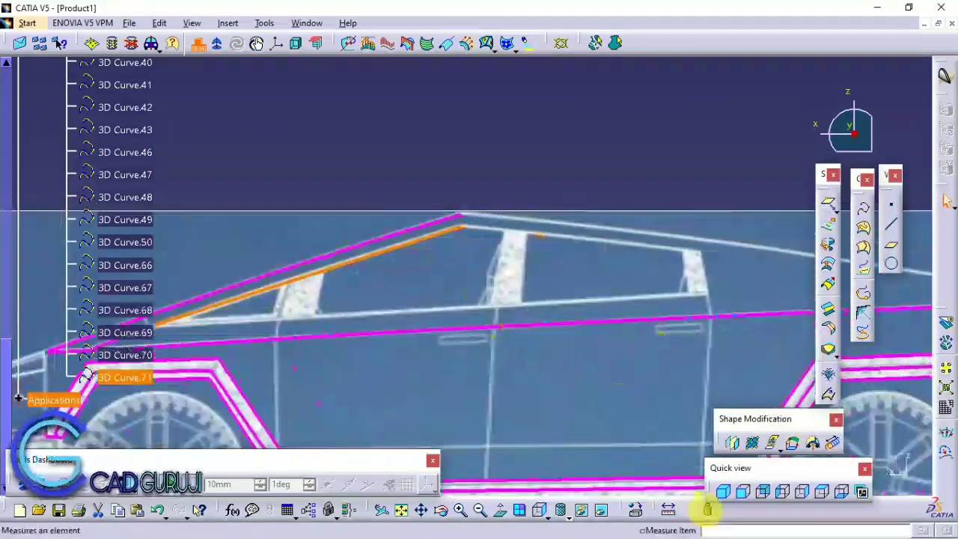
{"action": "left_click", "coordinate": [804, 491]}
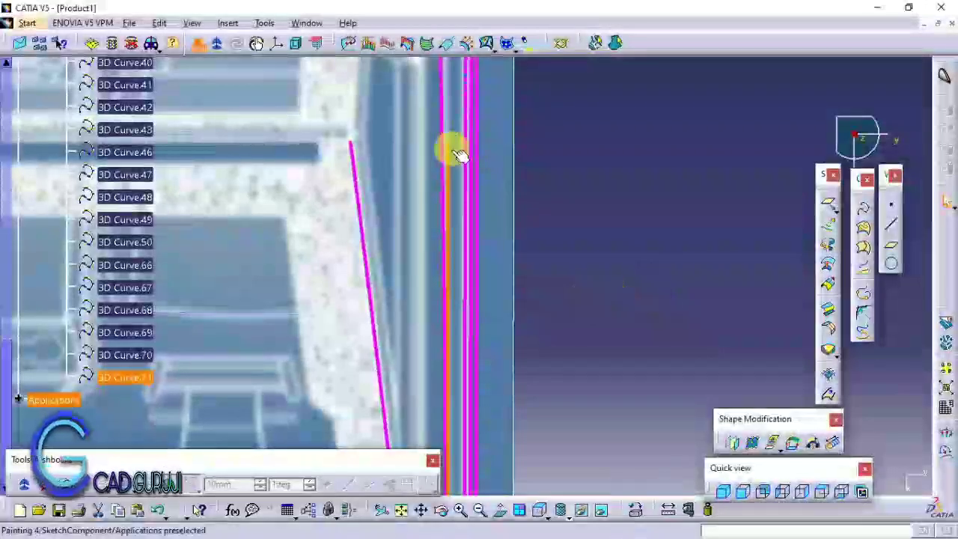
- Trace a 3D curve from the pillar line's top along the upper window-frame rail
{"action": "left_click", "coordinate": [358, 140]}
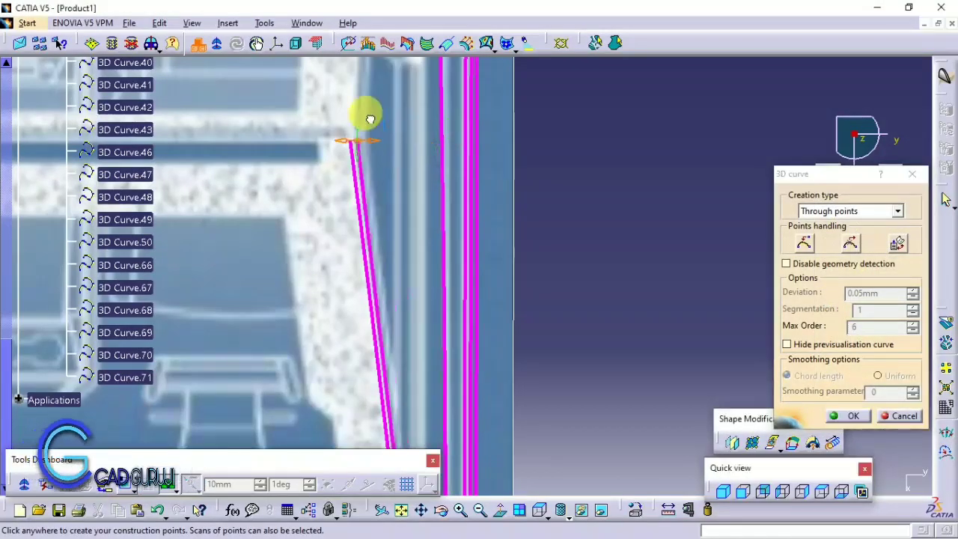
{"action": "middle_click_drag", "start_coordinate": [373, 119], "coordinate": [669, 339]}
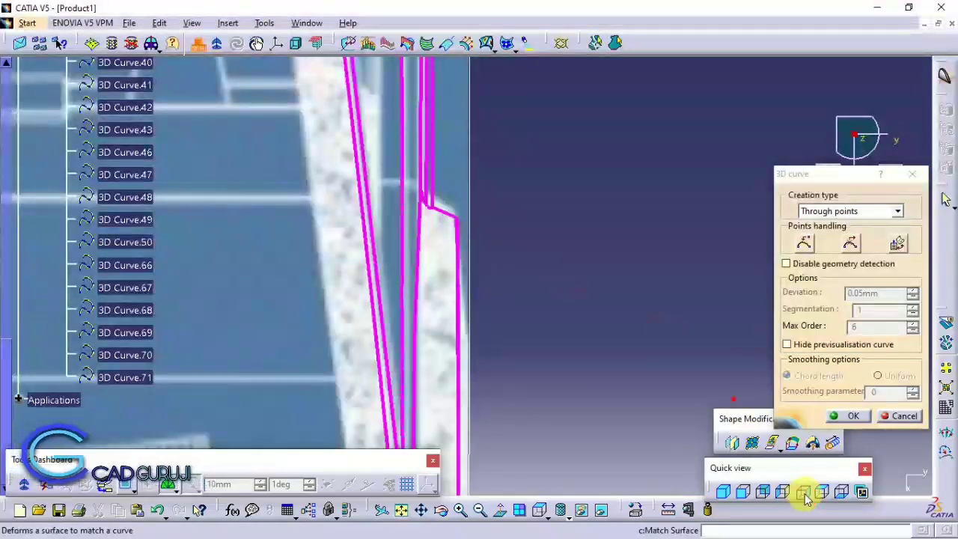
{"action": "left_click", "coordinate": [802, 491]}
{"action": "middle_click_drag", "start_coordinate": [487, 364], "coordinate": [595, 406]}
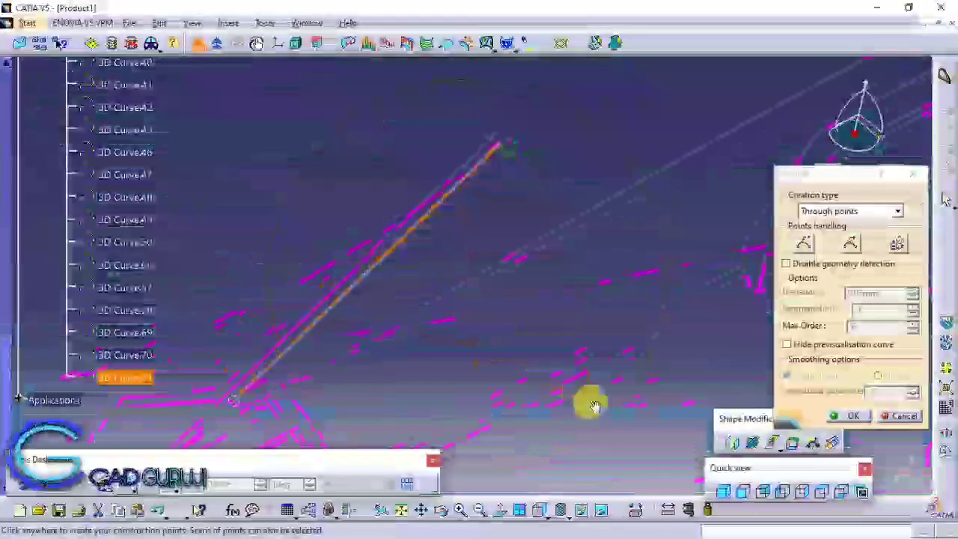
{"action": "left_click", "coordinate": [821, 491]}
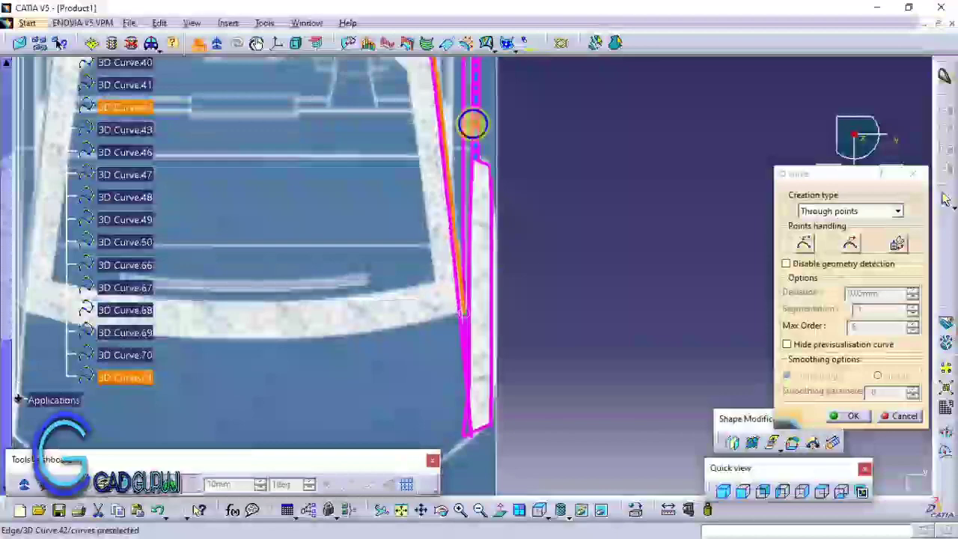
{"action": "mouse_move", "coordinate": [471, 124]}
{"action": "middle_mouse_down"}
{"action": "mouse_move", "coordinate": [510, 211]}
{"action": "mouse_move", "coordinate": [430, 374]}
{"action": "mouse_move", "coordinate": [310, 331]}
{"action": "middle_mouse_up"}
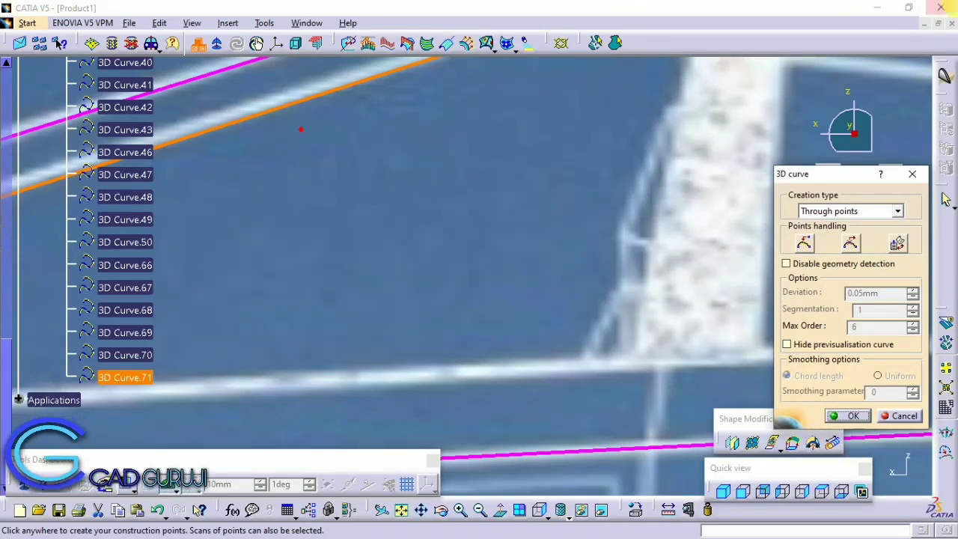
{"action": "mouse_move", "coordinate": [427, 384]}
{"action": "middle_mouse_down"}
{"action": "mouse_move", "coordinate": [431, 295]}
{"action": "mouse_move", "coordinate": [309, 274]}
{"action": "mouse_move", "coordinate": [454, 240]}
{"action": "mouse_move", "coordinate": [437, 310]}
{"action": "middle_mouse_up"}
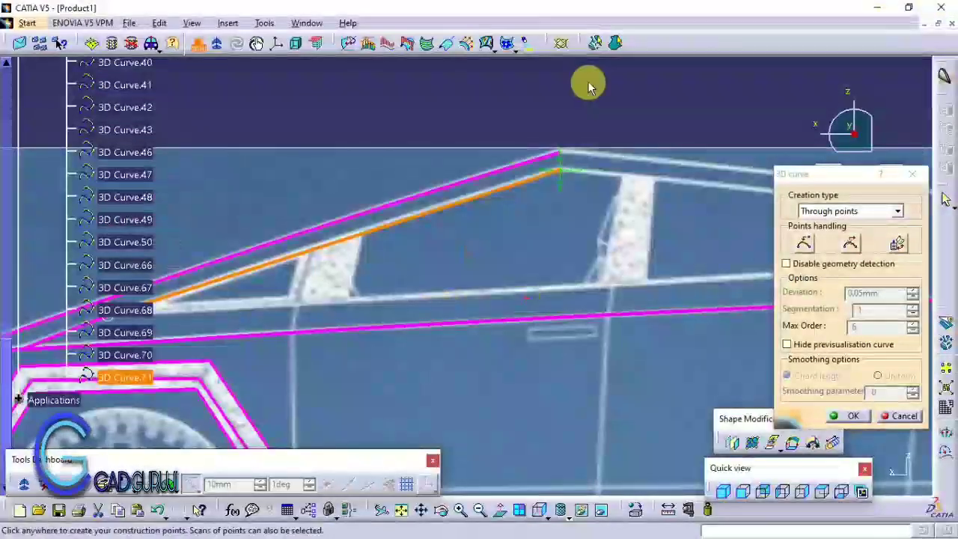
{"action": "mouse_move", "coordinate": [331, 327]}
{"action": "middle_mouse_down"}
{"action": "mouse_move", "coordinate": [451, 306]}
{"action": "mouse_move", "coordinate": [566, 269]}
{"action": "mouse_move", "coordinate": [496, 188]}
{"action": "mouse_move", "coordinate": [402, 307]}
{"action": "middle_mouse_up"}
{"action": "left_click", "coordinate": [852, 415]}
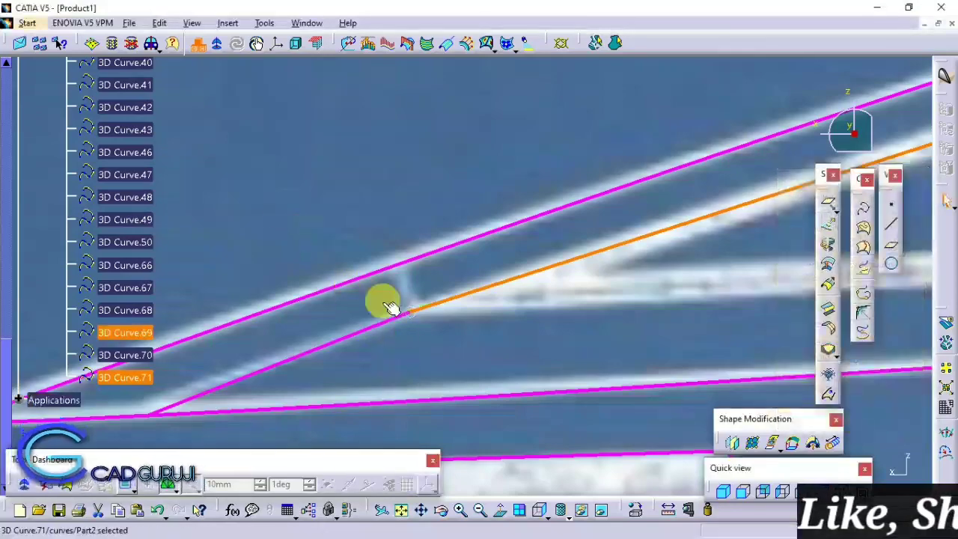
- Create 3D Curve.71, then edit it to insert a point on the reference line
{"action": "left_click", "coordinate": [394, 320]}
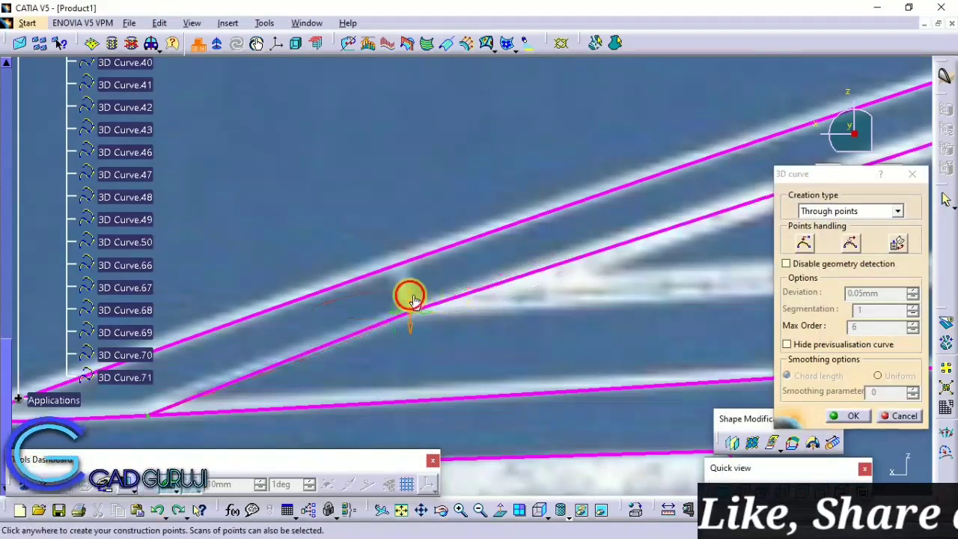
{"action": "left_click", "coordinate": [850, 416]}
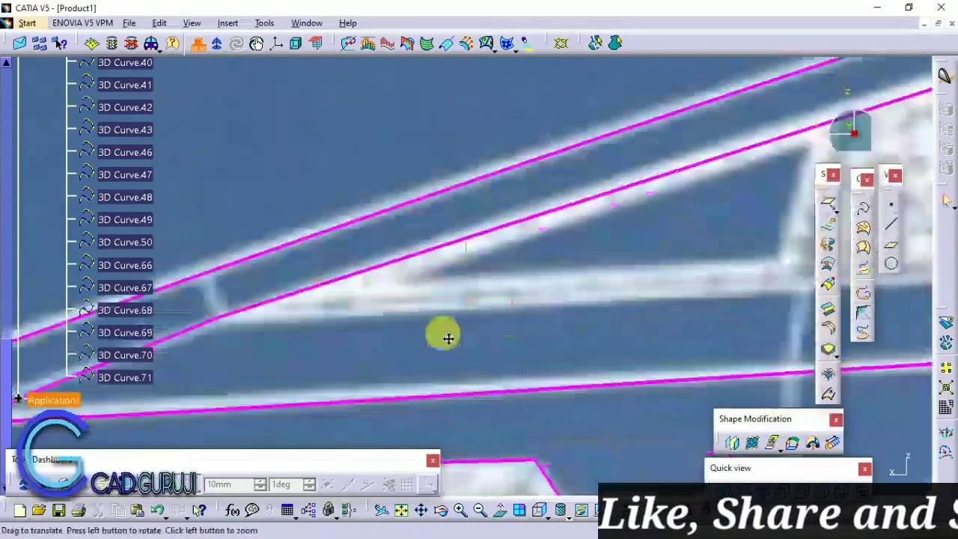
{"action": "mouse_move", "coordinate": [443, 332]}
{"action": "middle_mouse_down"}
{"action": "mouse_move", "coordinate": [410, 342]}
{"action": "mouse_move", "coordinate": [573, 299]}
{"action": "middle_mouse_up"}
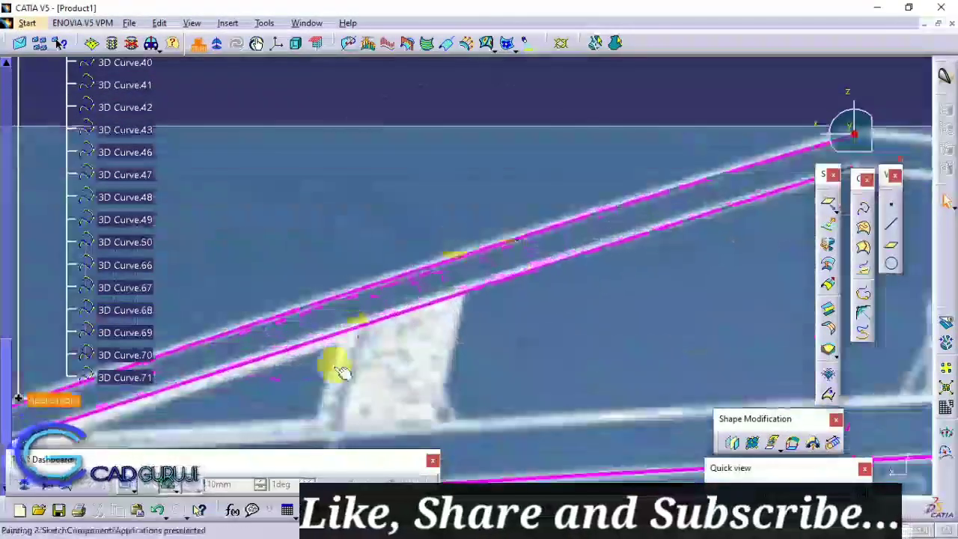
{"action": "right_click", "coordinate": [407, 326]}
{"action": "left_click", "coordinate": [379, 327]}
{"action": "left_click", "coordinate": [411, 306]}
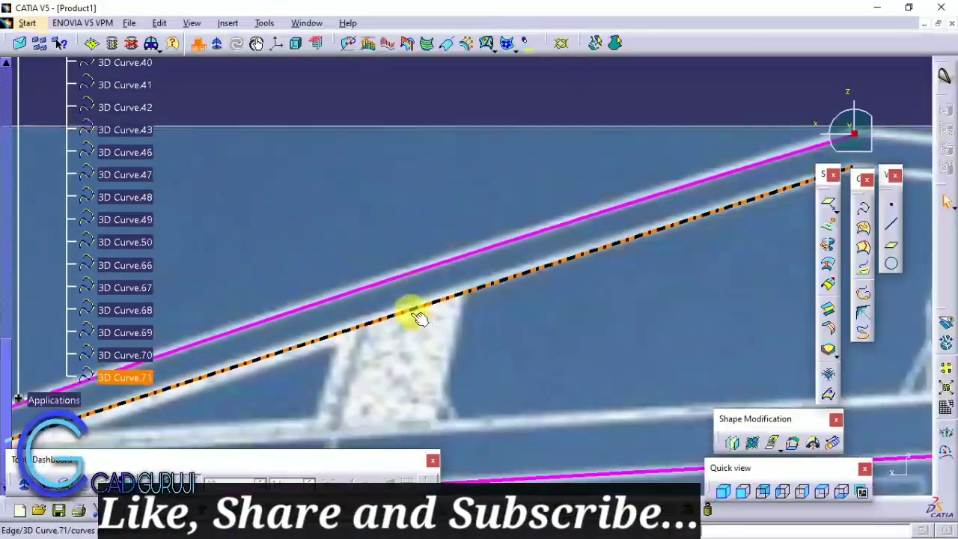
{"action": "right_click", "coordinate": [411, 310]}
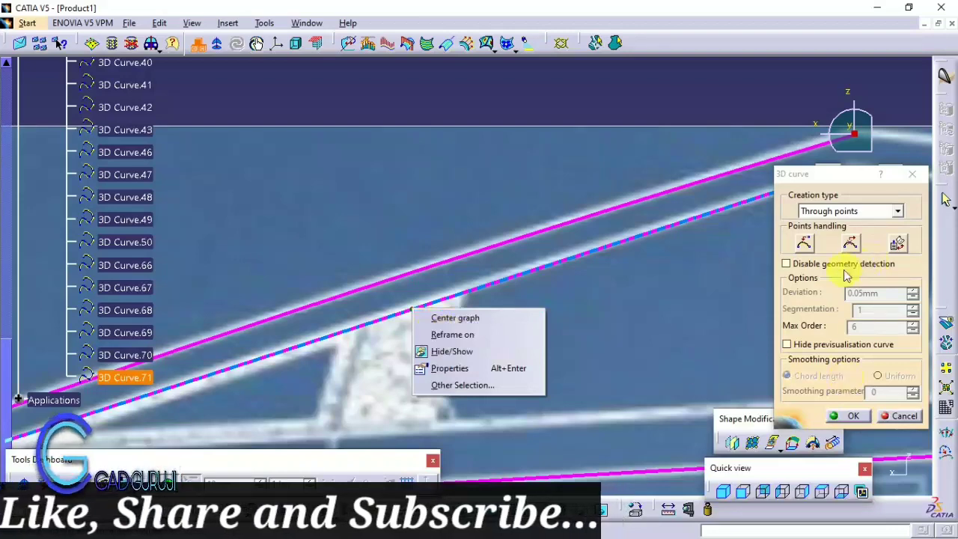
{"action": "left_click", "coordinate": [803, 244]}
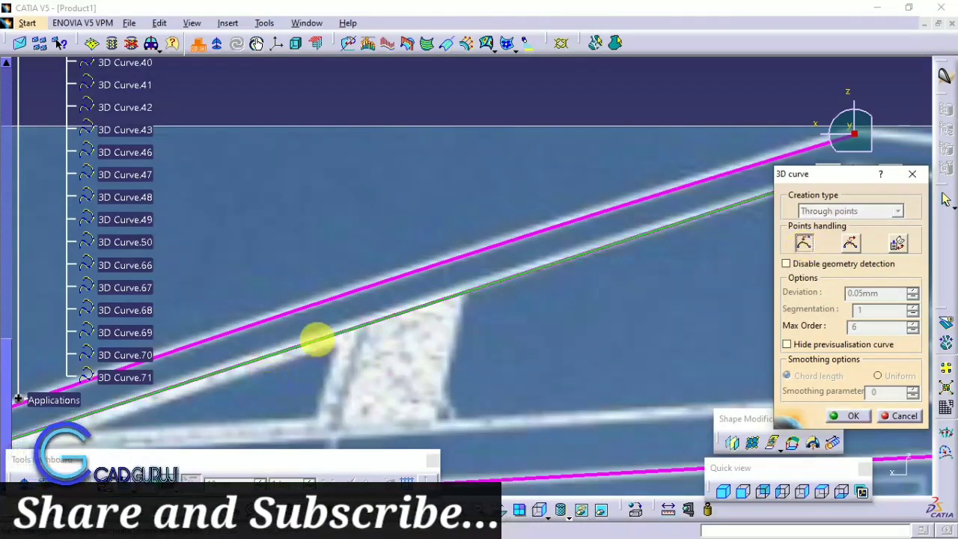
{"action": "left_click", "coordinate": [384, 329]}
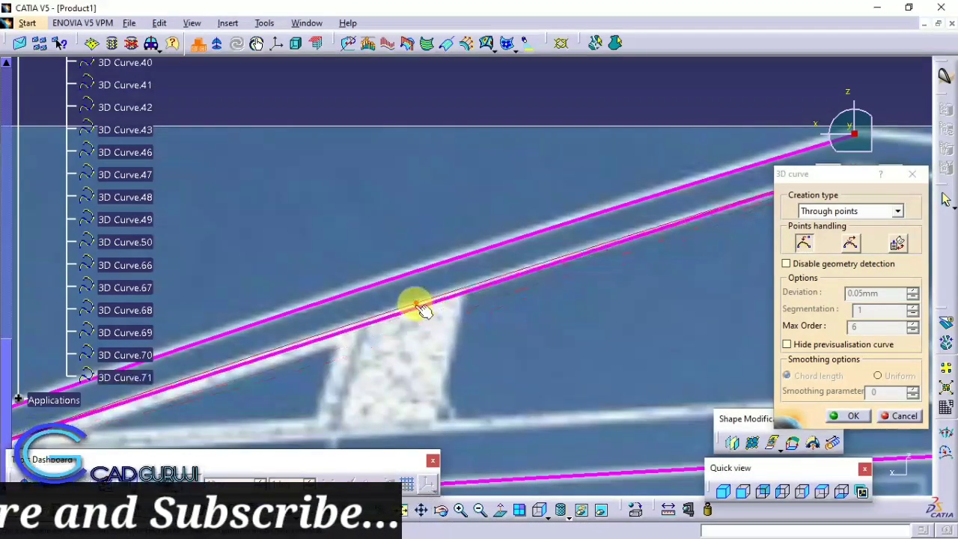
{"action": "key", "text": "Return"}
- Reopen the magenta curve in top view, check it along the pillar curves, and confirm
{"action": "mouse_move", "coordinate": [406, 368]}
{"action": "middle_mouse_down"}
{"action": "mouse_move", "coordinate": [445, 341]}
{"action": "mouse_move", "coordinate": [881, 183]}
{"action": "middle_mouse_up"}
{"action": "left_click", "coordinate": [801, 491]}
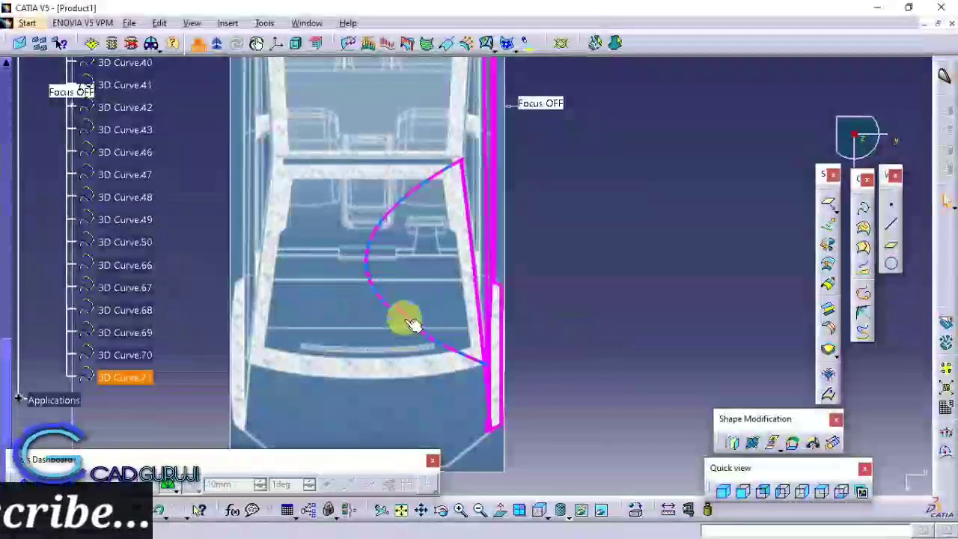
{"action": "double_click", "coordinate": [411, 323]}
{"action": "middle_click_drag", "start_coordinate": [428, 293], "coordinate": [282, 277]}
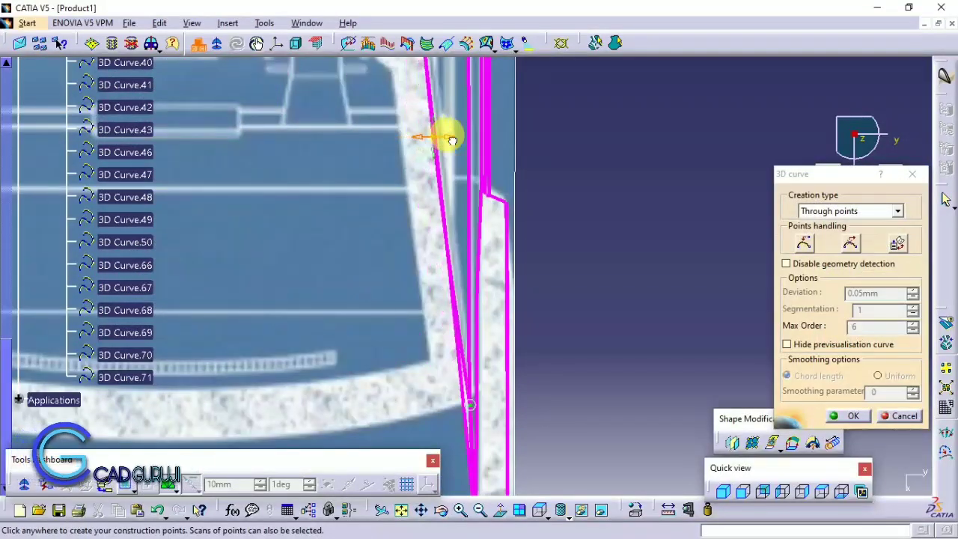
{"action": "mouse_move", "coordinate": [452, 140]}
{"action": "middle_mouse_down"}
{"action": "mouse_move", "coordinate": [438, 171]}
{"action": "mouse_move", "coordinate": [415, 149]}
{"action": "mouse_move", "coordinate": [413, 223]}
{"action": "middle_mouse_up"}
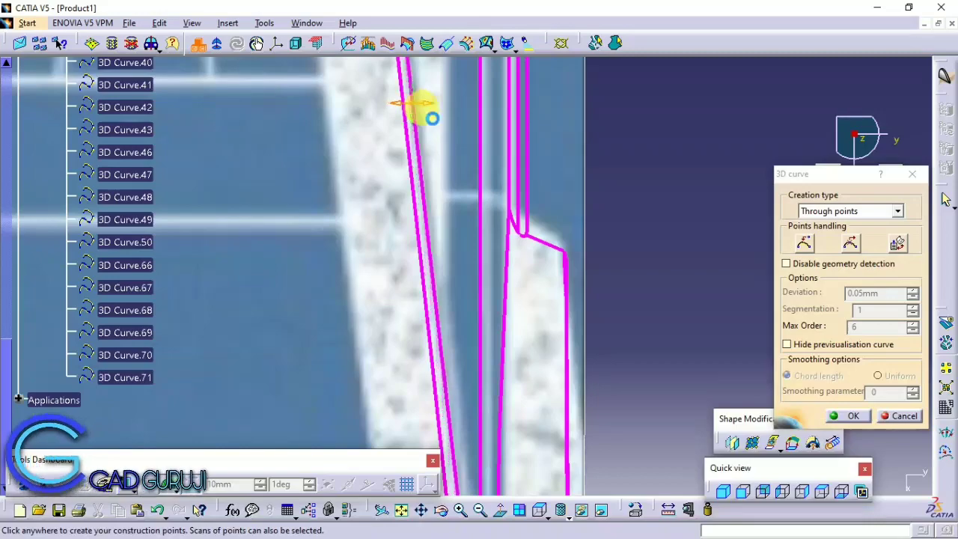
{"action": "mouse_move", "coordinate": [431, 118]}
{"action": "middle_mouse_down"}
{"action": "mouse_move", "coordinate": [464, 202]}
{"action": "mouse_move", "coordinate": [434, 355]}
{"action": "mouse_move", "coordinate": [420, 228]}
{"action": "middle_mouse_up"}
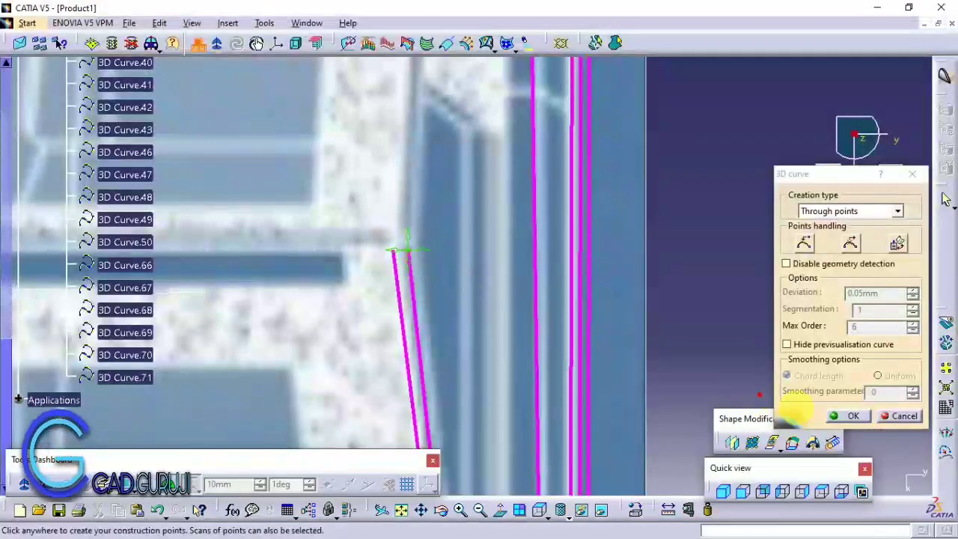
{"action": "left_click", "coordinate": [849, 415]}
{"action": "left_click", "coordinate": [811, 493]}
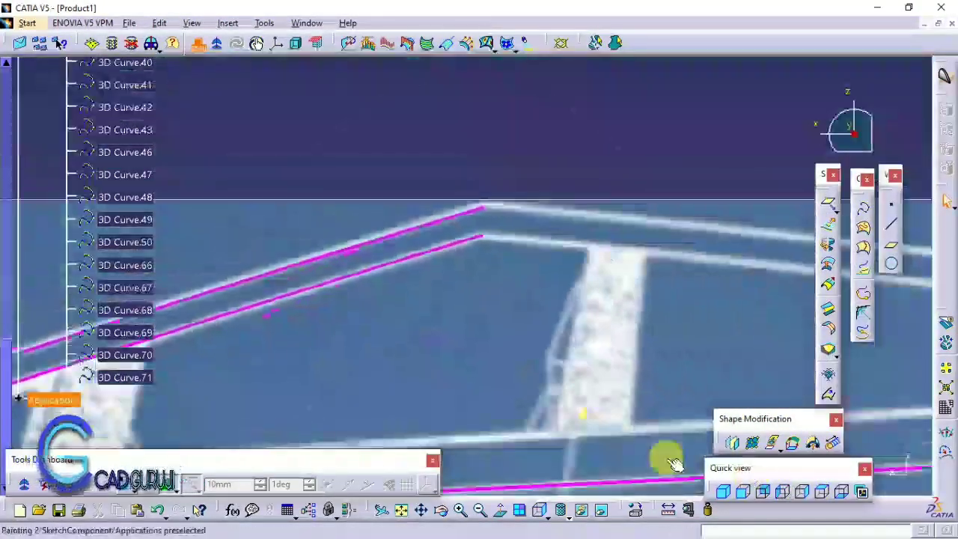
- Create the upper window-frame 3D curve and check it from the top
{"action": "left_click", "coordinate": [862, 224]}
{"action": "middle_click_drag", "start_coordinate": [342, 199], "coordinate": [401, 205]}
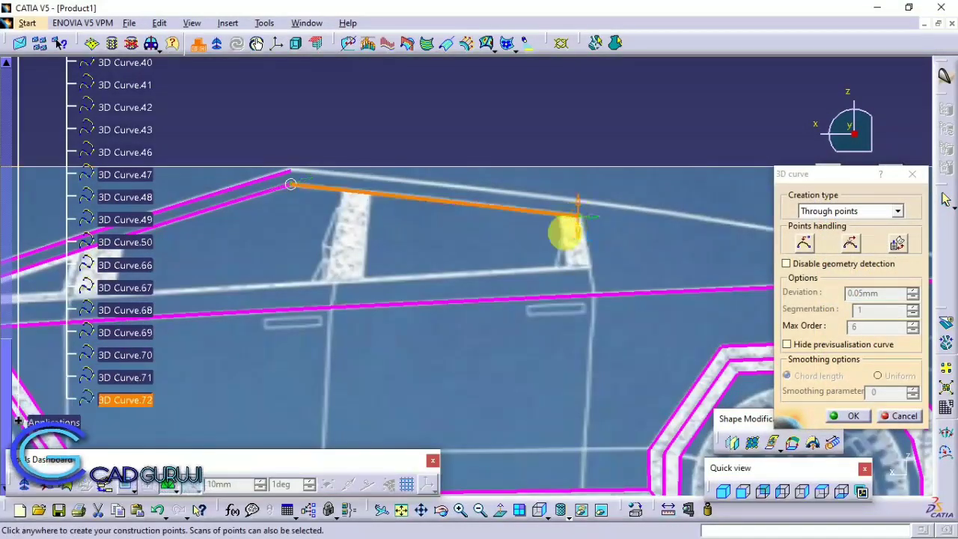
{"action": "left_click", "coordinate": [848, 416]}
{"action": "left_click", "coordinate": [820, 490]}
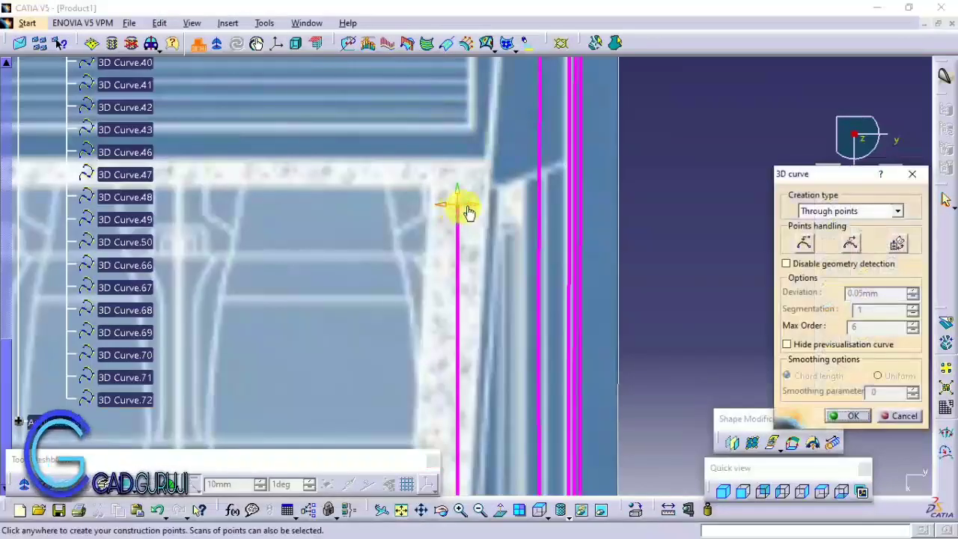
{"action": "mouse_move", "coordinate": [467, 213]}
{"action": "middle_mouse_down"}
{"action": "mouse_move", "coordinate": [498, 216]}
{"action": "mouse_move", "coordinate": [499, 15]}
{"action": "mouse_move", "coordinate": [471, 196]}
{"action": "middle_mouse_up"}
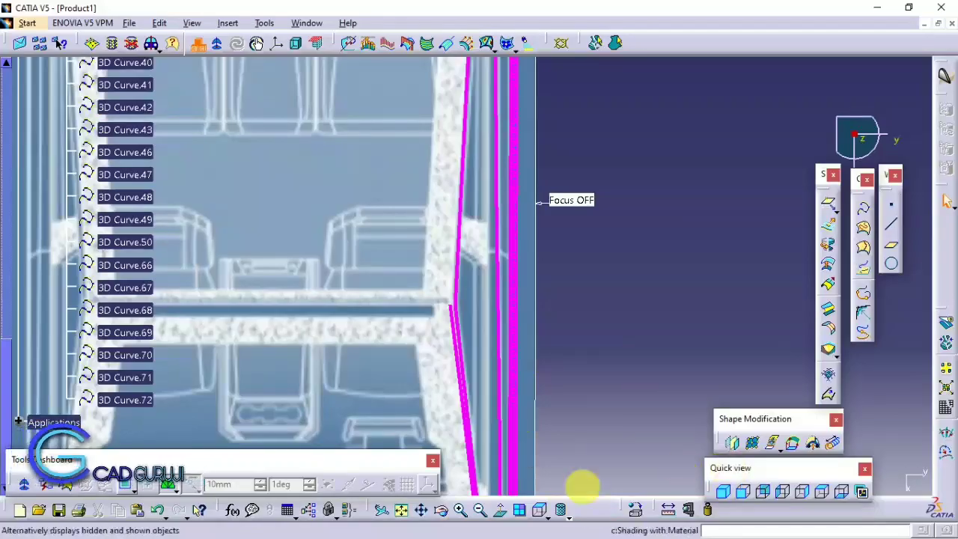
{"action": "left_click", "coordinate": [801, 490]}
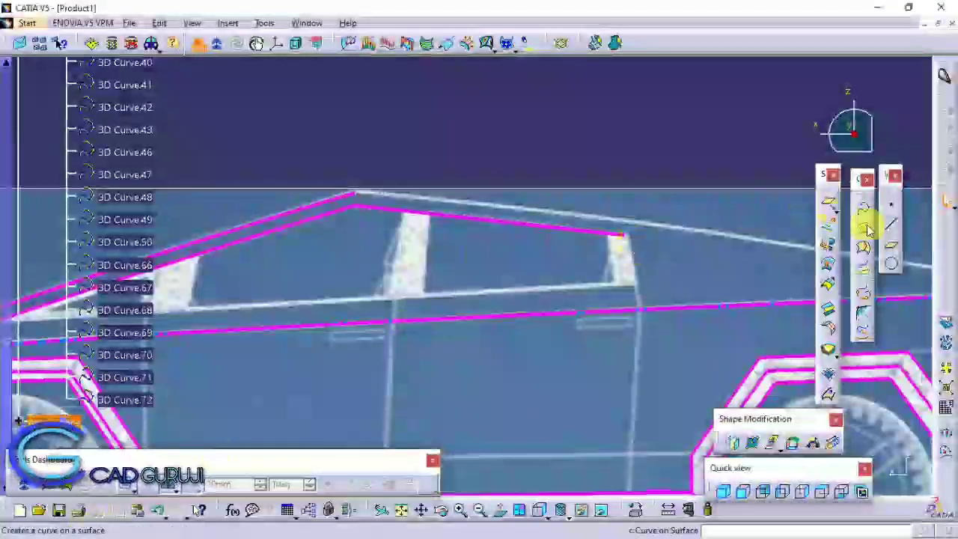
- Trace the roof line sloping down toward the front as another 3D curve
{"action": "left_click", "coordinate": [863, 208]}
{"action": "middle_click_drag", "start_coordinate": [475, 216], "coordinate": [438, 199]}
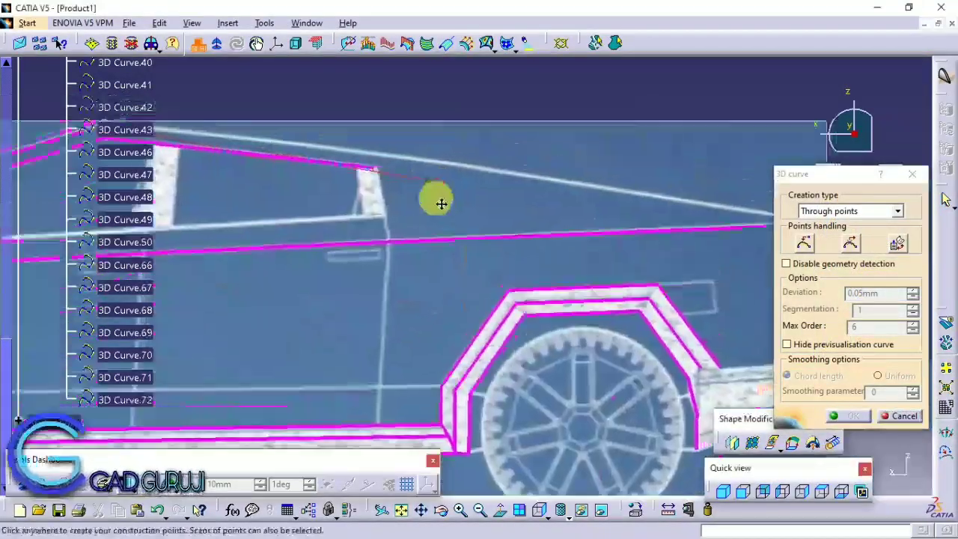
{"action": "middle_click_drag", "start_coordinate": [138, 149], "coordinate": [370, 219]}
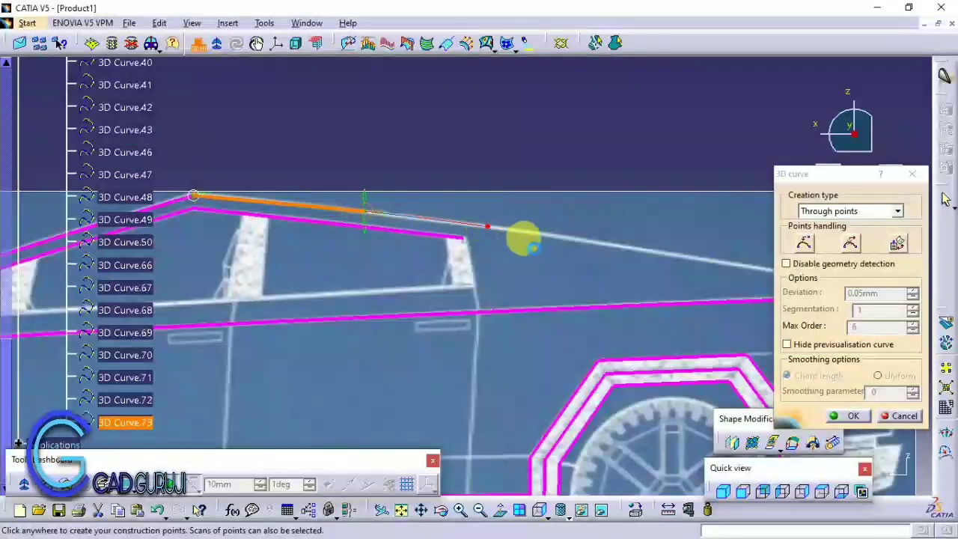
{"action": "middle_click_drag", "start_coordinate": [557, 243], "coordinate": [486, 181]}
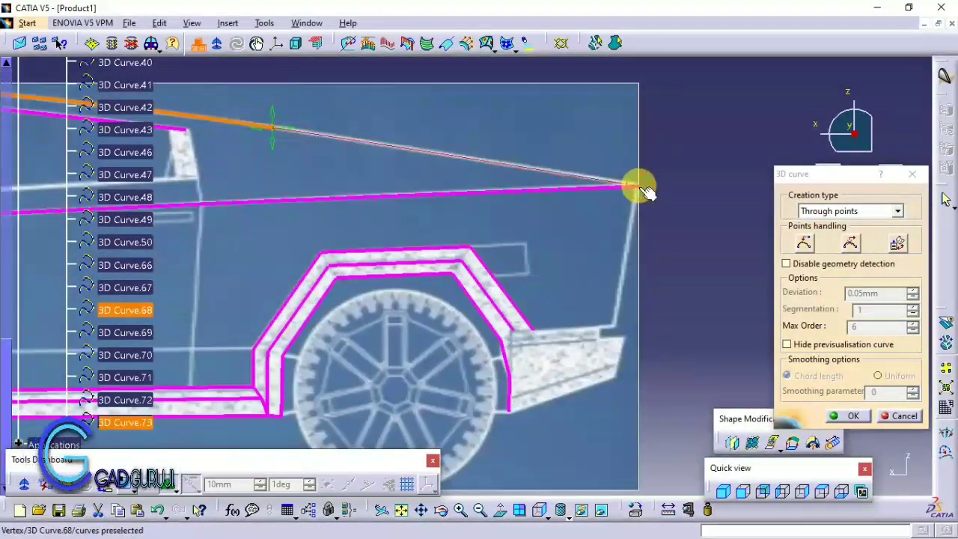
{"action": "left_click", "coordinate": [853, 415]}
{"action": "mouse_move", "coordinate": [633, 250]}
{"action": "middle_mouse_down", "text": "ctrl"}
{"action": "mouse_move", "coordinate": [442, 346]}
{"action": "mouse_move", "coordinate": [427, 249]}
{"action": "mouse_move", "coordinate": [506, 252]}
{"action": "middle_mouse_up", "text": "ctrl"}
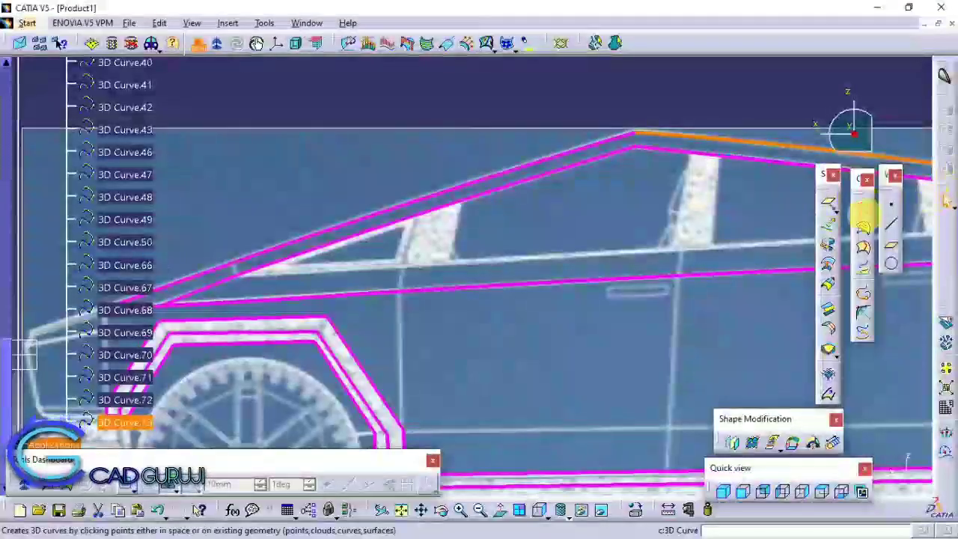
- Add a further curve checked from the top, then begin another through-points curve
{"action": "left_click", "coordinate": [862, 208]}
{"action": "left_click", "coordinate": [821, 491]}
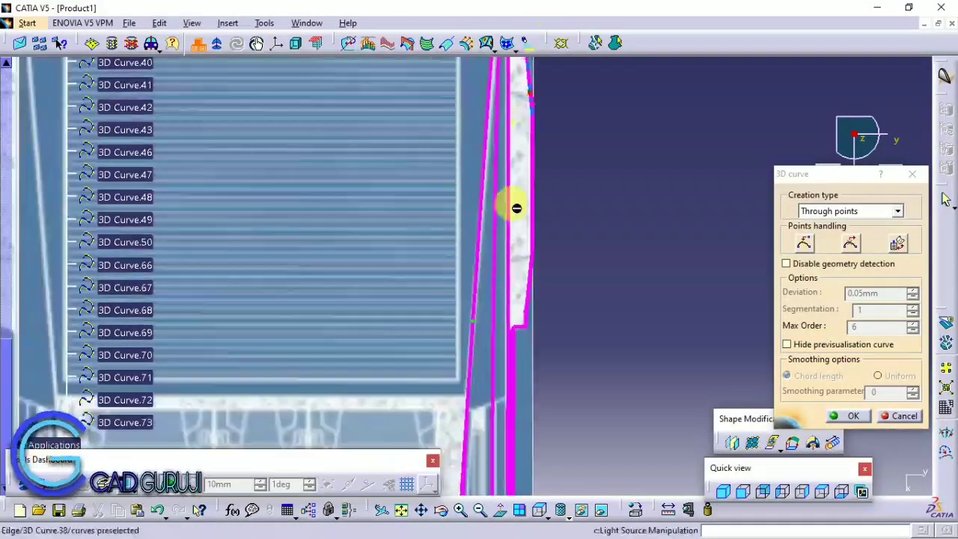
{"action": "mouse_move", "coordinate": [483, 207]}
{"action": "middle_mouse_down"}
{"action": "mouse_move", "coordinate": [421, 342]}
{"action": "mouse_move", "coordinate": [454, 348]}
{"action": "middle_mouse_up"}
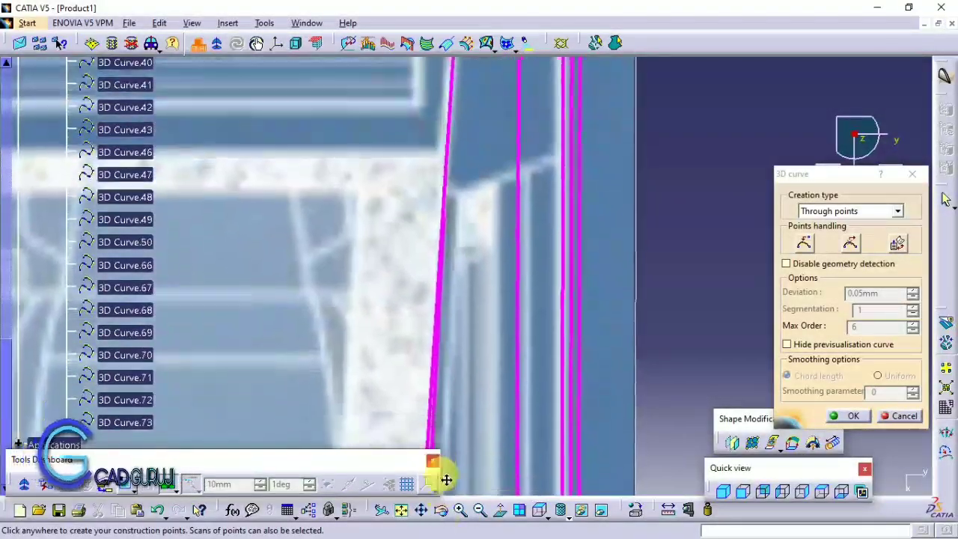
{"action": "left_click", "coordinate": [851, 416]}
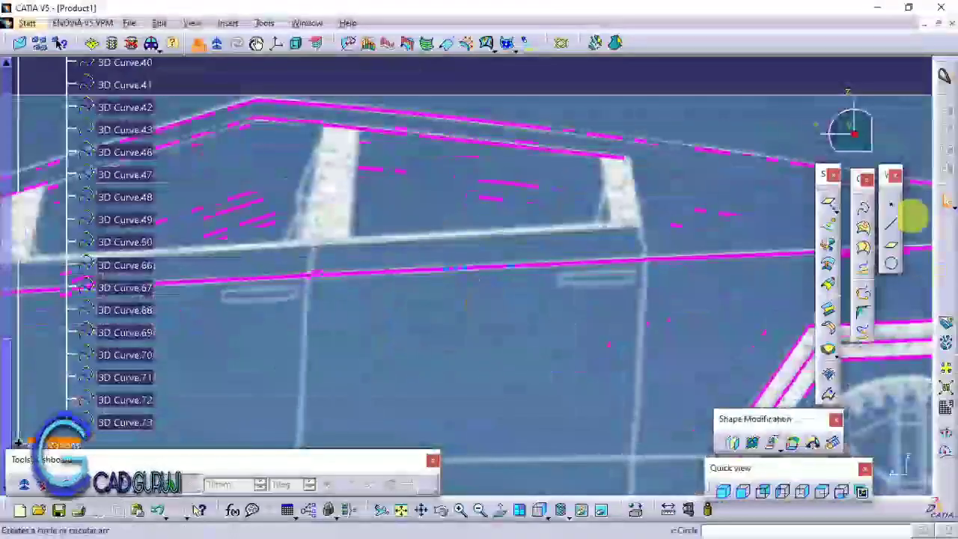
{"action": "left_click", "coordinate": [842, 232]}
{"action": "mouse_move", "coordinate": [842, 232]}
{"action": "middle_mouse_down"}
{"action": "mouse_move", "coordinate": [733, 162]}
{"action": "mouse_move", "coordinate": [217, 179]}
{"action": "middle_mouse_up"}
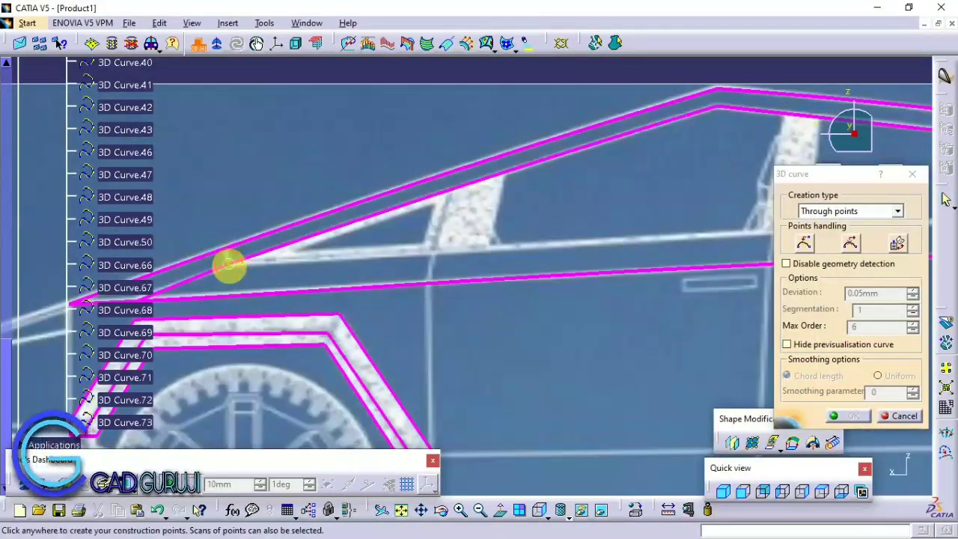
- Place the last point to finish the current curve, then reopen it for editing
{"action": "middle_click_drag", "start_coordinate": [228, 266], "coordinate": [440, 195]}
{"action": "left_click", "coordinate": [271, 250]}
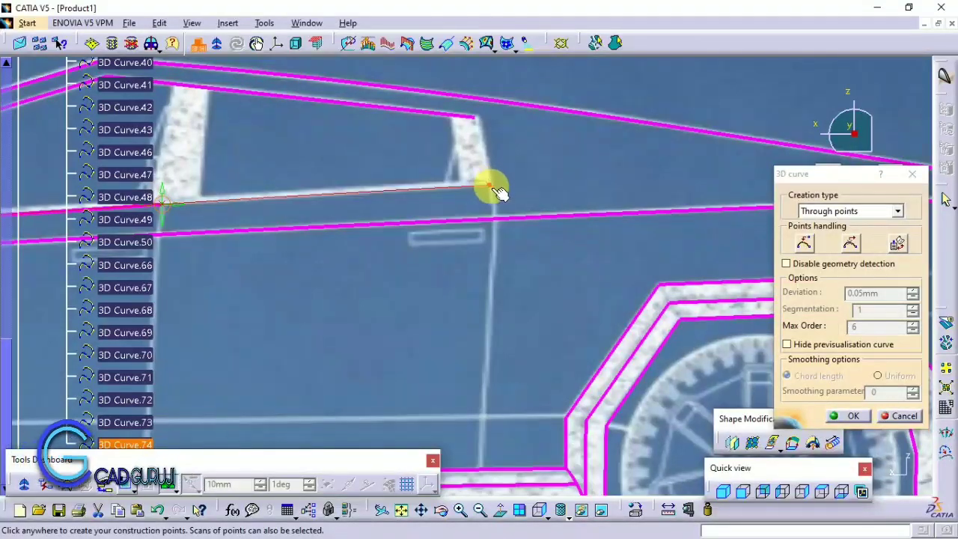
{"action": "left_click", "coordinate": [849, 416]}
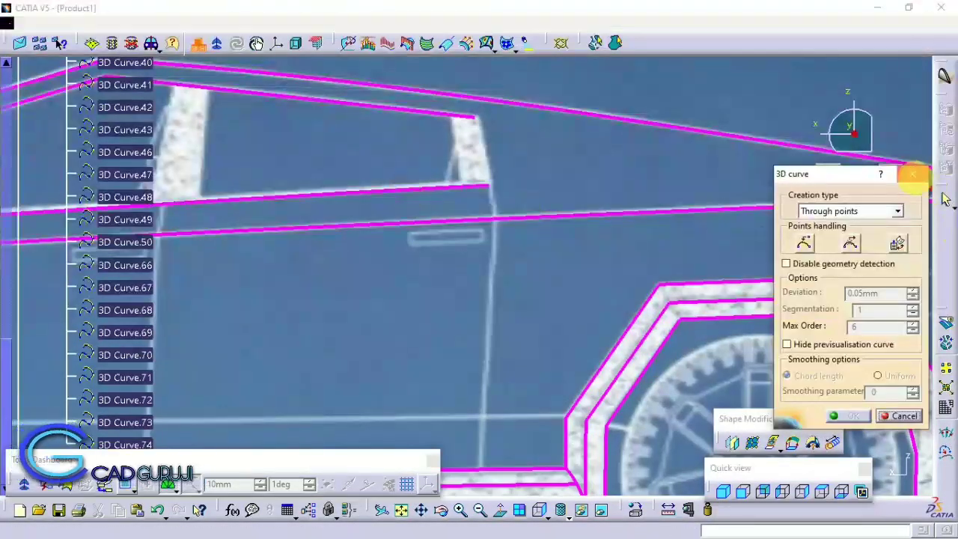
{"action": "double_click", "coordinate": [374, 190]}
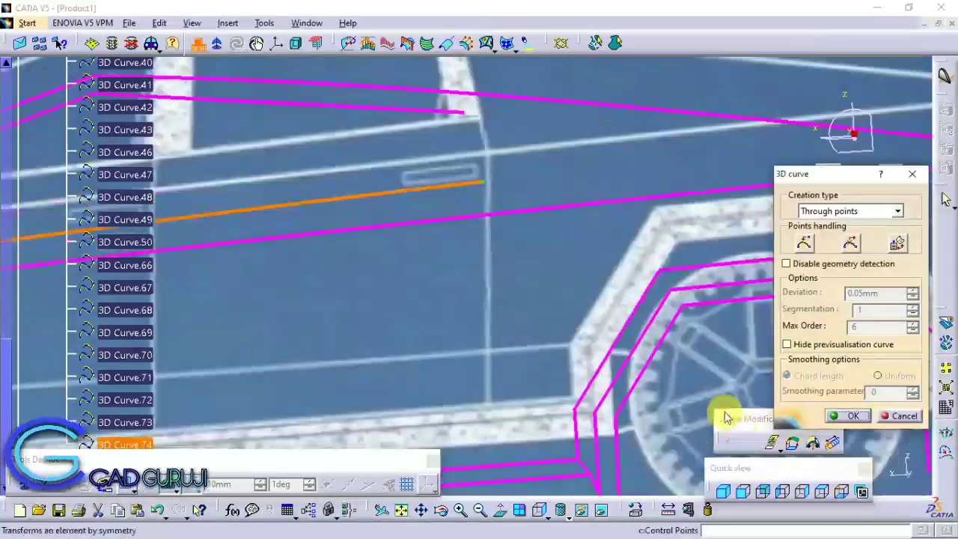
{"action": "mouse_move", "coordinate": [442, 259]}
{"action": "middle_mouse_down"}
{"action": "mouse_move", "coordinate": [509, 208]}
{"action": "mouse_move", "coordinate": [519, 107]}
{"action": "mouse_move", "coordinate": [447, 272]}
{"action": "mouse_move", "coordinate": [476, 273]}
{"action": "mouse_move", "coordinate": [468, 306]}
{"action": "mouse_move", "coordinate": [487, 306]}
{"action": "mouse_move", "coordinate": [496, 424]}
{"action": "mouse_move", "coordinate": [499, 245]}
{"action": "mouse_move", "coordinate": [489, 377]}
{"action": "mouse_move", "coordinate": [502, 256]}
{"action": "mouse_move", "coordinate": [531, 326]}
{"action": "mouse_move", "coordinate": [522, 261]}
{"action": "mouse_move", "coordinate": [534, 339]}
{"action": "mouse_move", "coordinate": [524, 247]}
{"action": "mouse_move", "coordinate": [545, 352]}
{"action": "middle_mouse_up"}
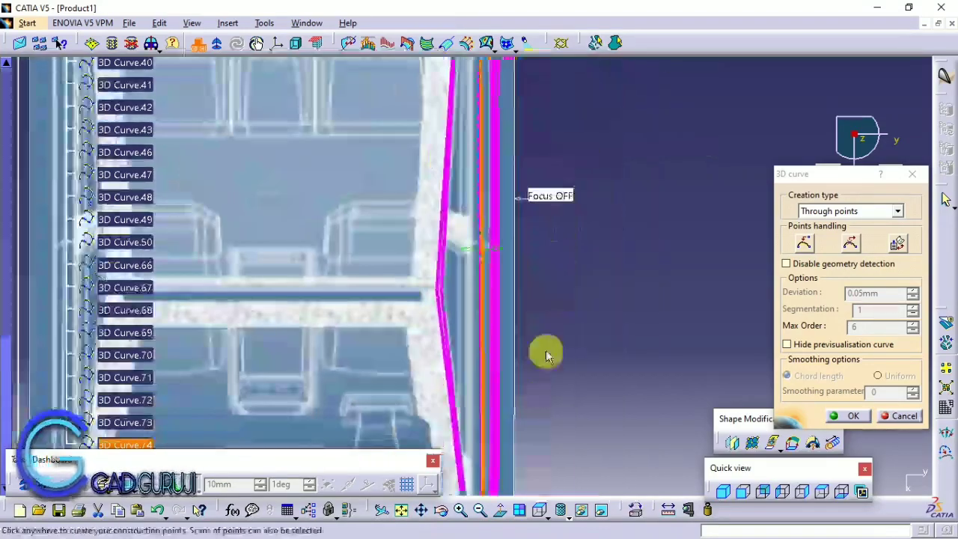
- In side view, start a curve at 3D Curve.50's end and add a point on 3D Curve.68
{"action": "left_click", "coordinate": [820, 495]}
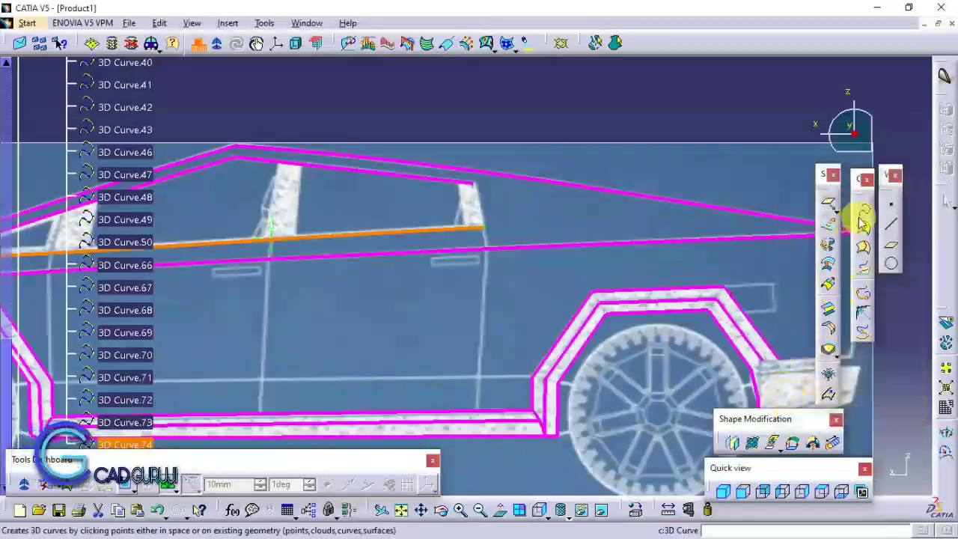
{"action": "left_click", "coordinate": [859, 216]}
{"action": "left_click", "coordinate": [487, 230]}
{"action": "middle_click_drag", "start_coordinate": [514, 312], "coordinate": [568, 327]}
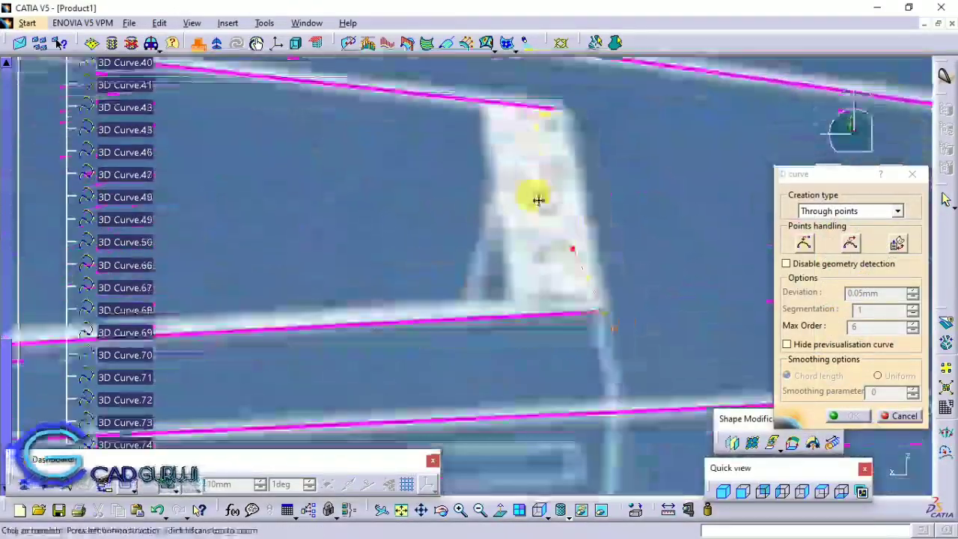
{"action": "left_click", "coordinate": [568, 329]}
- Inspect the new rear window pillar segment and confirm the curve
{"action": "left_click", "coordinate": [802, 490]}
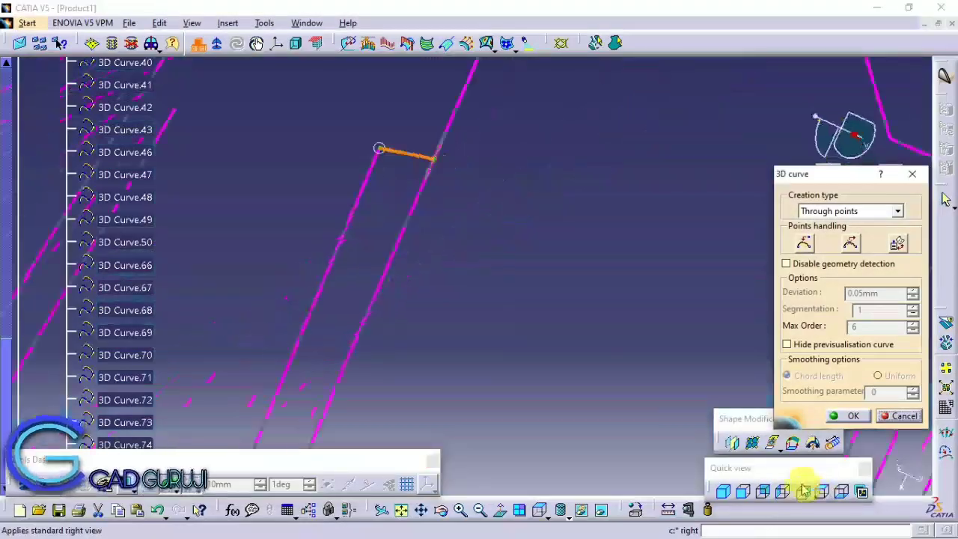
{"action": "mouse_move", "coordinate": [591, 384]}
{"action": "middle_mouse_down"}
{"action": "mouse_move", "coordinate": [649, 372]}
{"action": "mouse_move", "coordinate": [441, 264]}
{"action": "middle_mouse_up"}
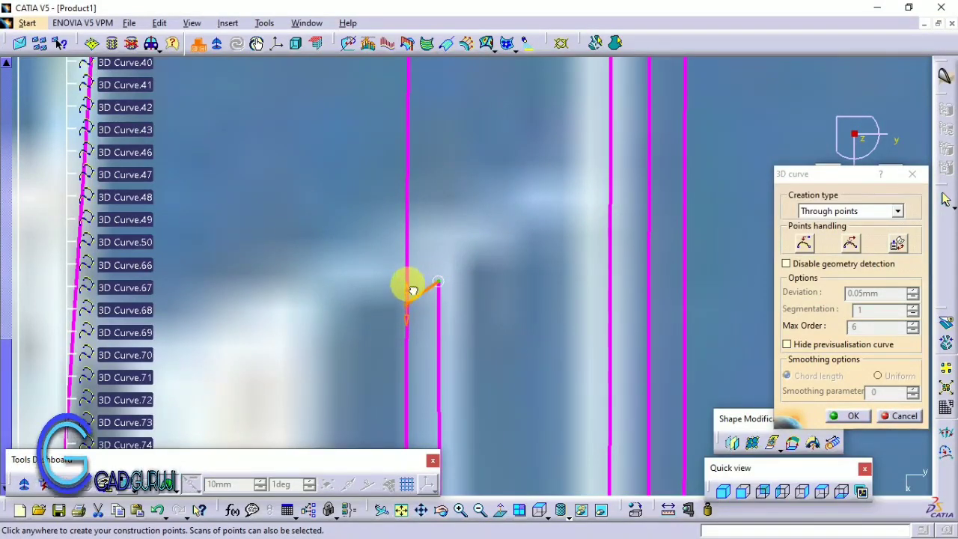
{"action": "left_click", "coordinate": [803, 494]}
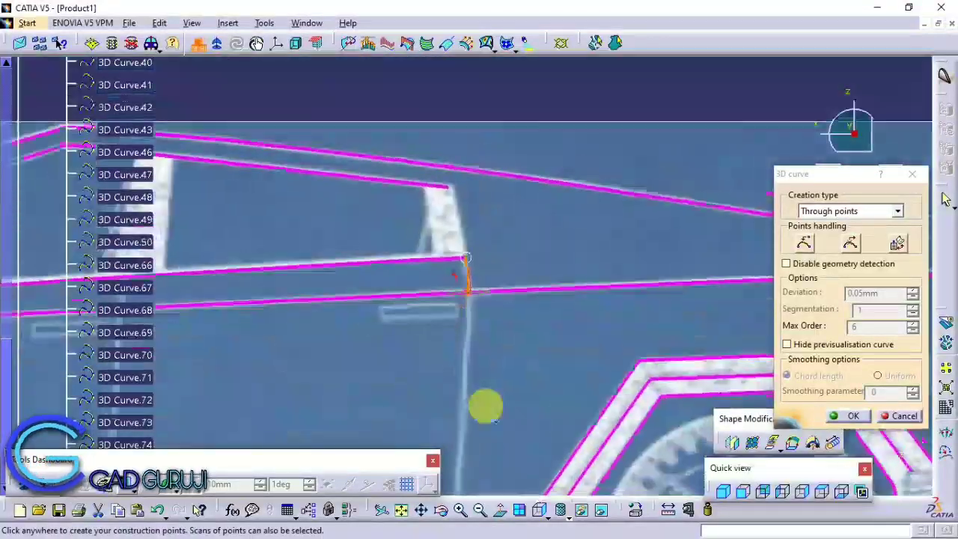
{"action": "mouse_move", "coordinate": [480, 349]}
{"action": "middle_mouse_down"}
{"action": "mouse_move", "coordinate": [549, 318]}
{"action": "mouse_move", "coordinate": [504, 178]}
{"action": "middle_mouse_up"}
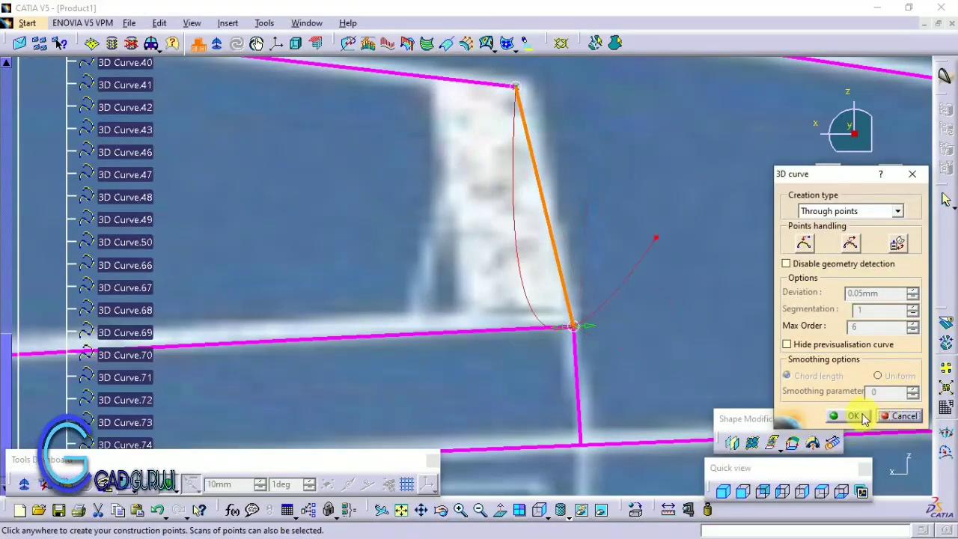
{"action": "left_click", "coordinate": [853, 416]}
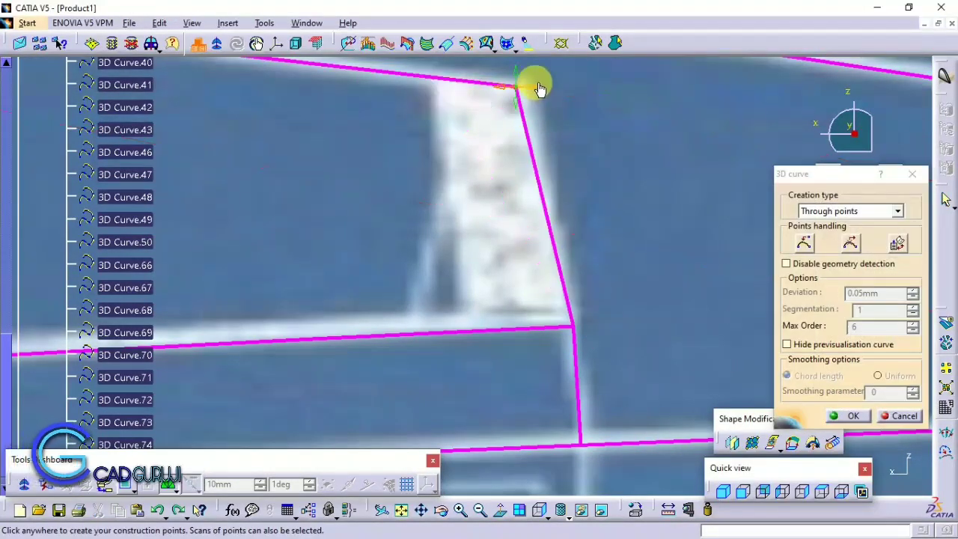
{"action": "left_click", "coordinate": [847, 416]}
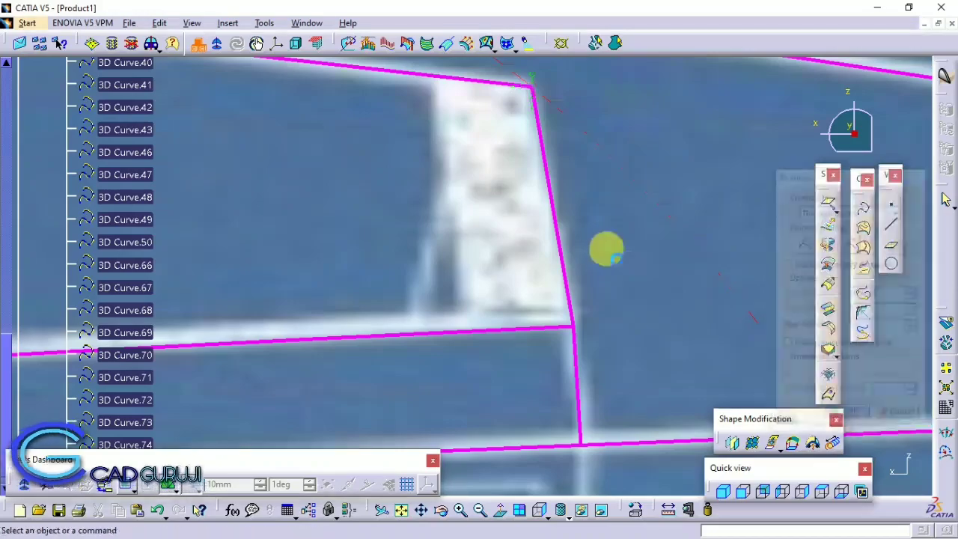
- Trace the sloping windshield edge with two points and confirm the curve
{"action": "left_click", "coordinate": [865, 210]}
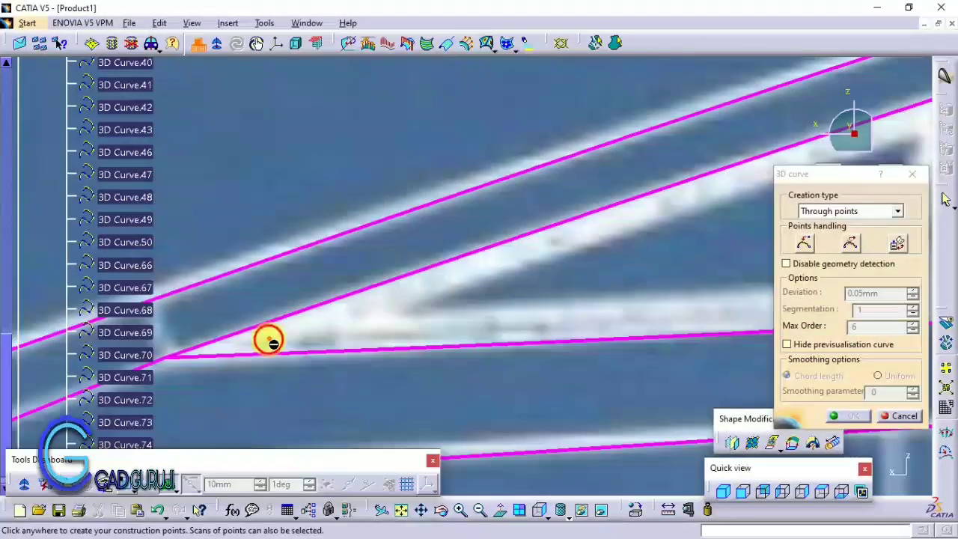
{"action": "left_click", "coordinate": [269, 341]}
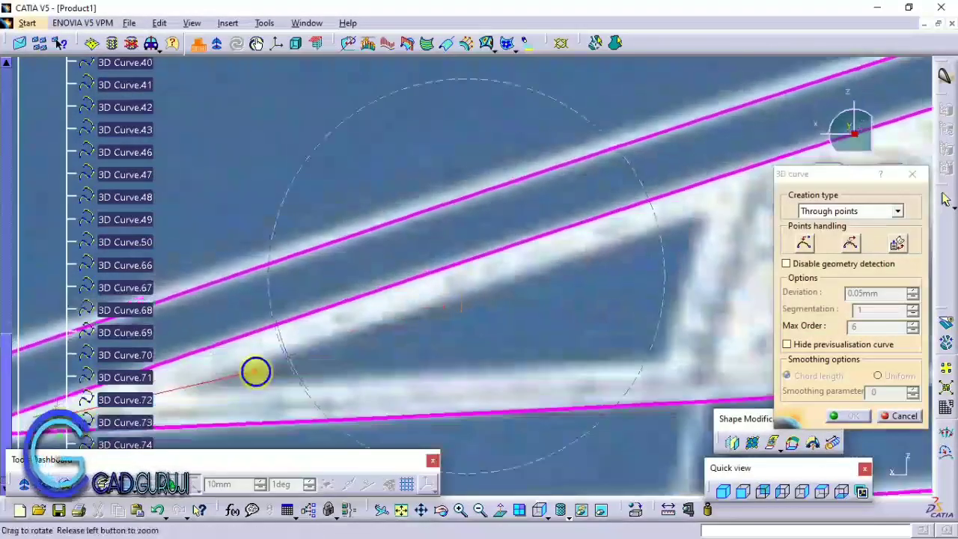
{"action": "middle_click_drag", "start_coordinate": [254, 369], "coordinate": [411, 314]}
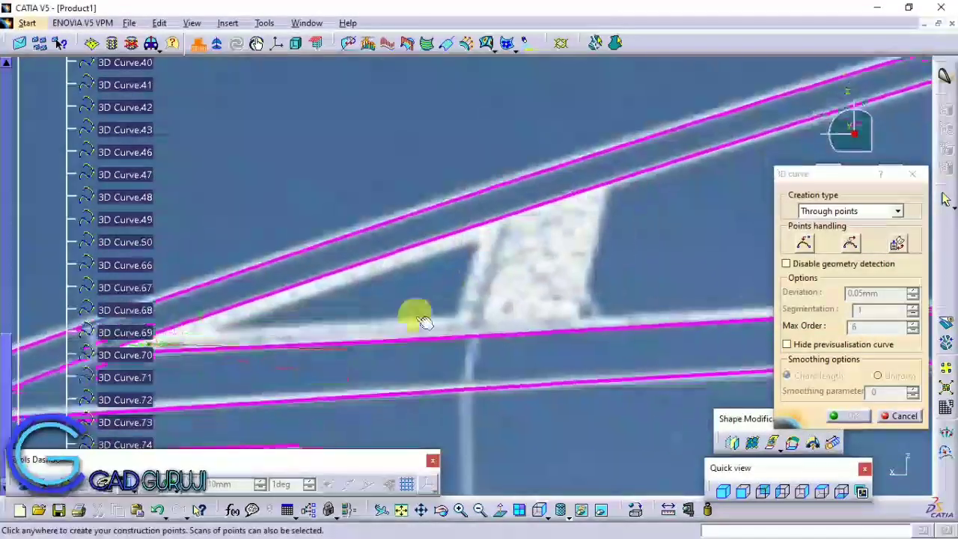
{"action": "left_click", "coordinate": [511, 232]}
{"action": "middle_click_drag", "start_coordinate": [511, 233], "coordinate": [382, 283]}
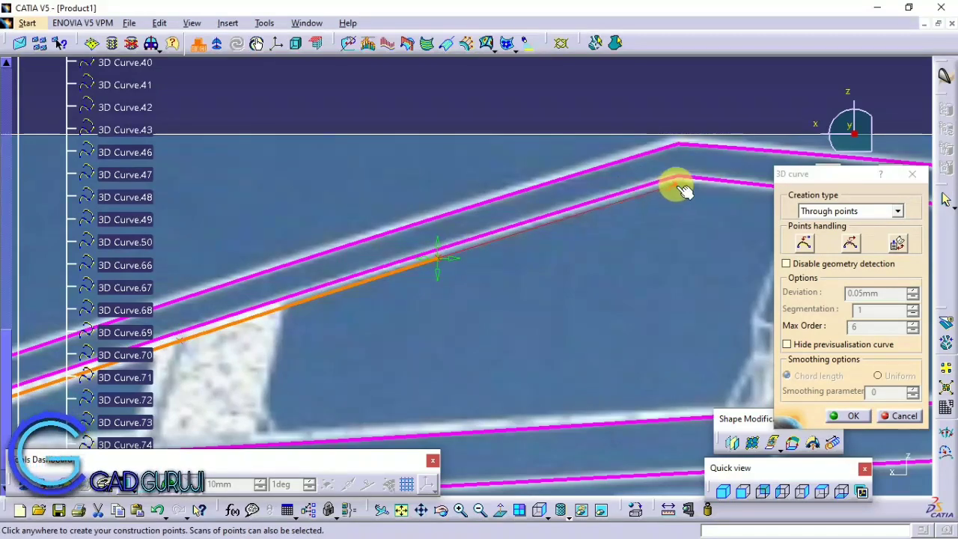
{"action": "left_click", "coordinate": [855, 415]}
{"action": "mouse_move", "coordinate": [630, 220]}
{"action": "middle_mouse_down"}
{"action": "mouse_move", "coordinate": [513, 272]}
{"action": "mouse_move", "coordinate": [511, 186]}
{"action": "middle_mouse_up"}
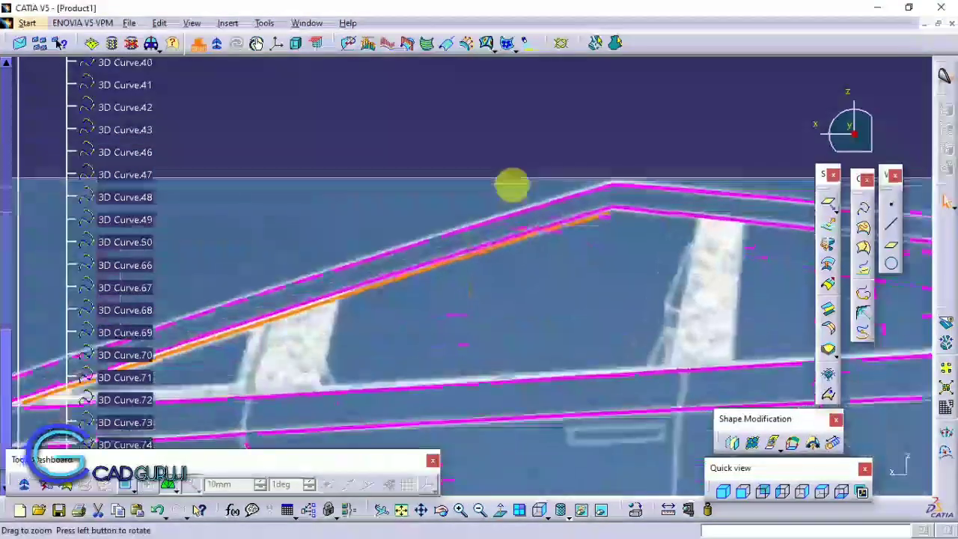
- In front view, drag the windshield curve's points onto the pillar line
{"action": "double_click", "coordinate": [517, 244]}
{"action": "left_click", "coordinate": [781, 490]}
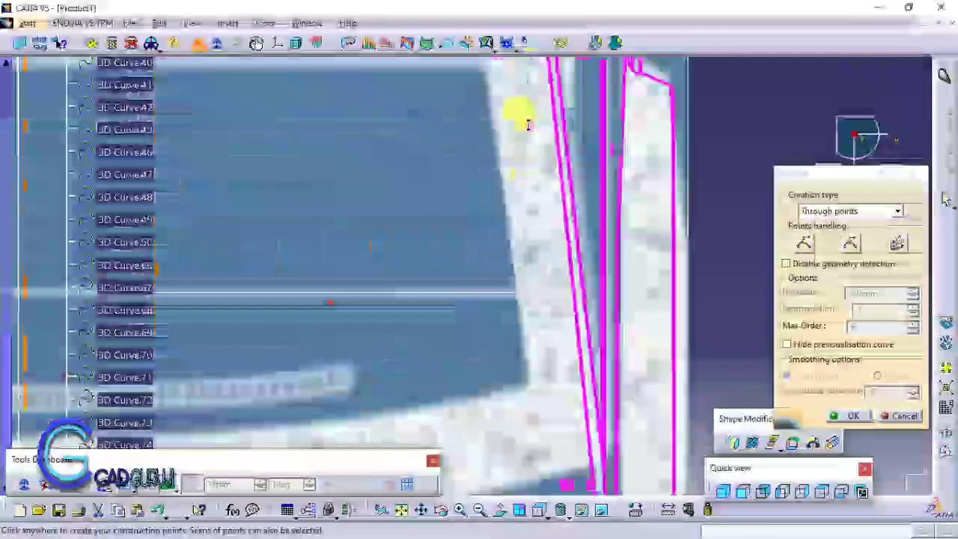
{"action": "mouse_move", "coordinate": [520, 122]}
{"action": "middle_mouse_down"}
{"action": "mouse_move", "coordinate": [297, 190]}
{"action": "mouse_move", "coordinate": [276, 357]}
{"action": "middle_mouse_up"}
{"action": "left_click_drag", "start_coordinate": [276, 357], "coordinate": [620, 314]}
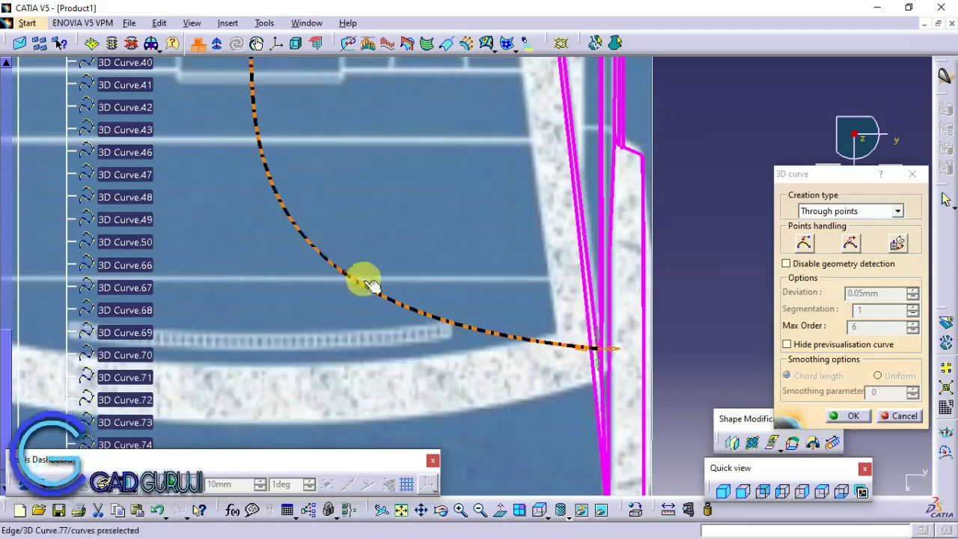
{"action": "left_click_drag", "start_coordinate": [271, 119], "coordinate": [591, 119]}
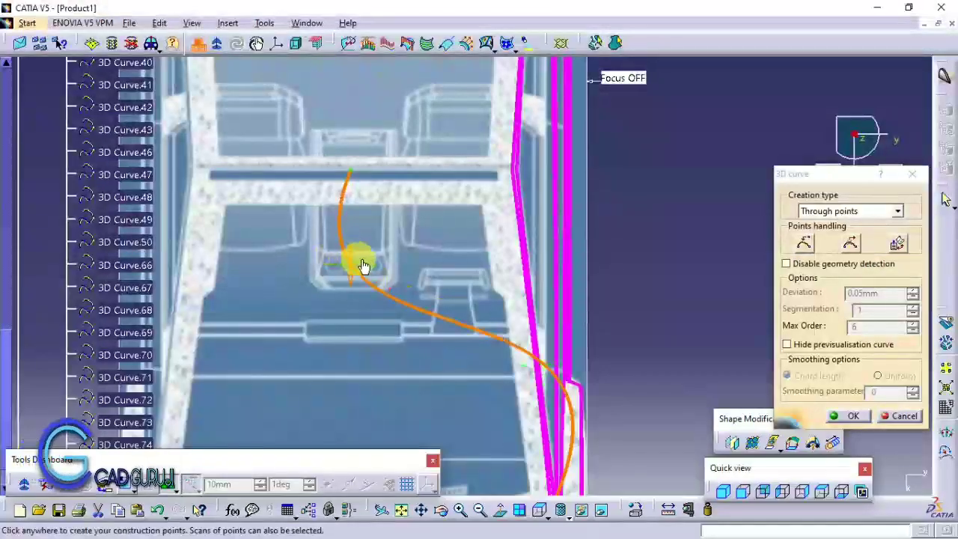
{"action": "left_click_drag", "start_coordinate": [520, 277], "coordinate": [551, 273]}
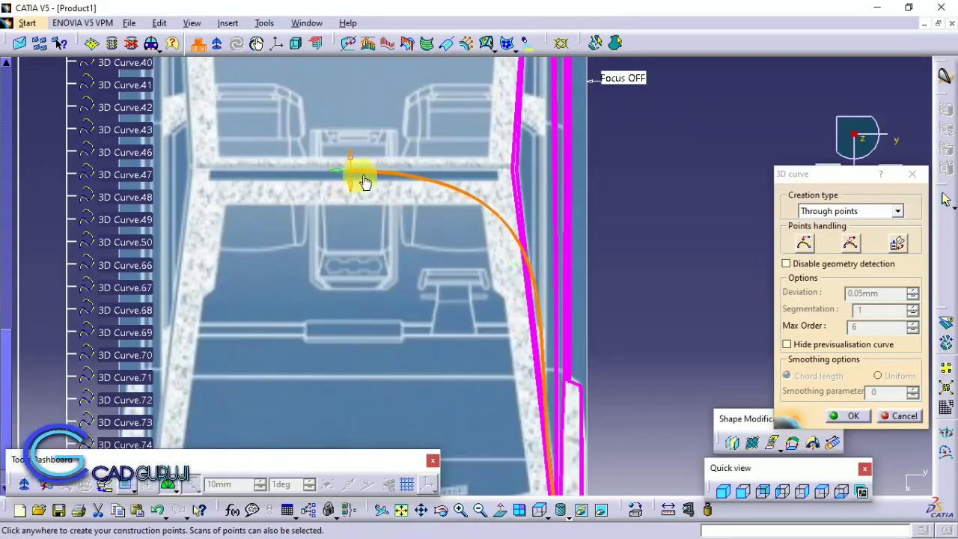
{"action": "middle_click_drag", "start_coordinate": [472, 274], "coordinate": [374, 273]}
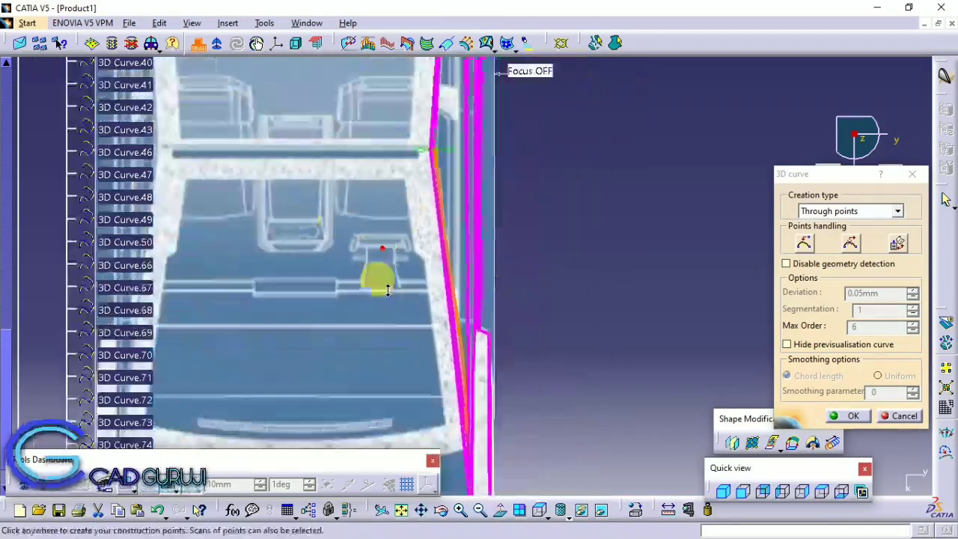
{"action": "middle_click_drag", "start_coordinate": [287, 452], "coordinate": [397, 315]}
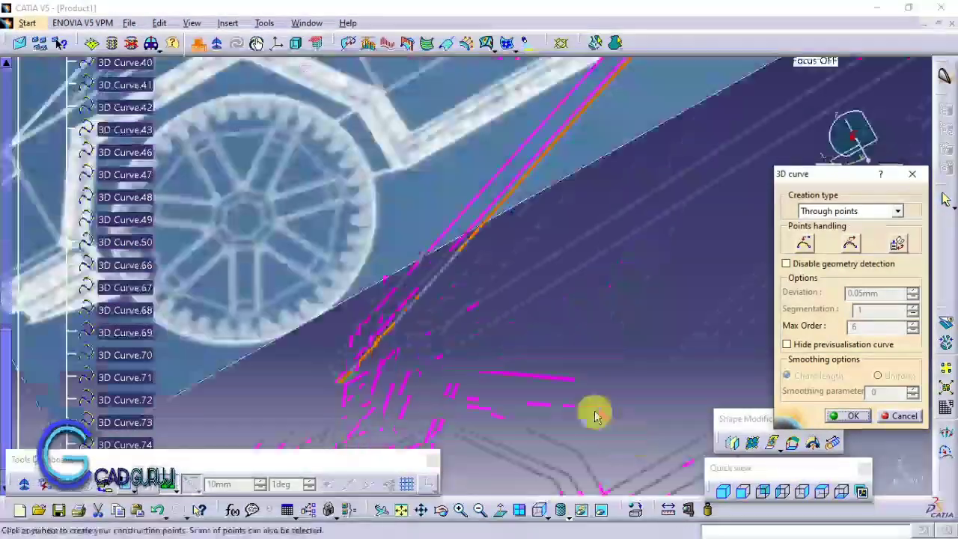
- Check from the top that the curve meets the roof peak, then finish the edit
{"action": "mouse_move", "coordinate": [594, 415]}
{"action": "middle_mouse_down"}
{"action": "mouse_move", "coordinate": [560, 205]}
{"action": "mouse_move", "coordinate": [637, 199]}
{"action": "mouse_move", "coordinate": [633, 248]}
{"action": "mouse_move", "coordinate": [478, 277]}
{"action": "mouse_move", "coordinate": [613, 142]}
{"action": "mouse_move", "coordinate": [648, 261]}
{"action": "middle_mouse_up"}
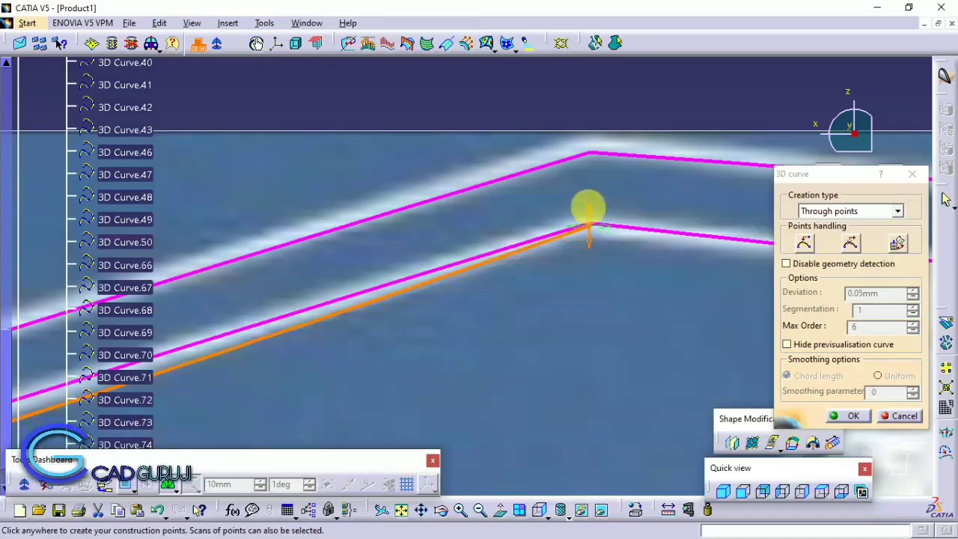
{"action": "mouse_move", "coordinate": [589, 223]}
{"action": "middle_mouse_down"}
{"action": "mouse_move", "coordinate": [608, 282]}
{"action": "mouse_move", "coordinate": [438, 337]}
{"action": "mouse_move", "coordinate": [471, 284]}
{"action": "mouse_move", "coordinate": [336, 331]}
{"action": "mouse_move", "coordinate": [526, 256]}
{"action": "middle_mouse_up"}
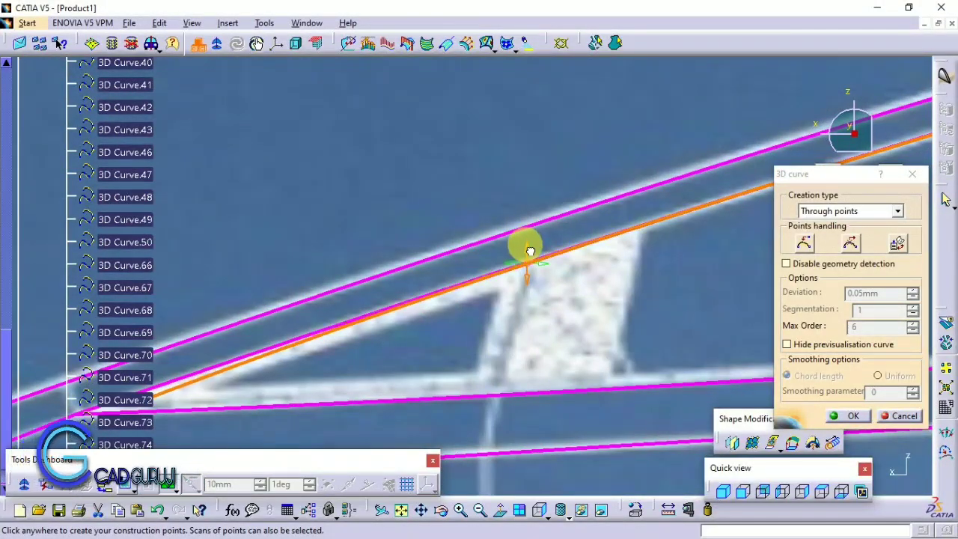
{"action": "middle_click_drag", "start_coordinate": [486, 273], "coordinate": [609, 380]}
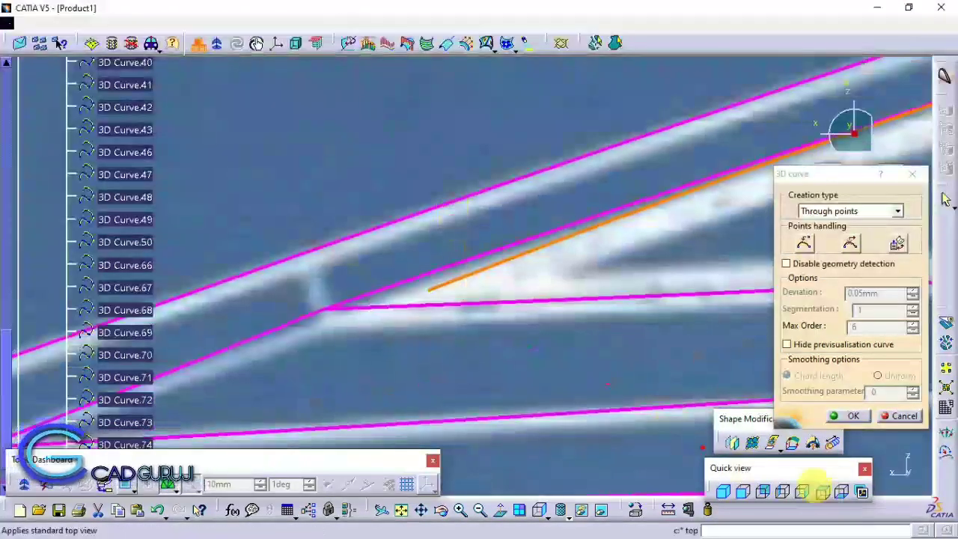
{"action": "left_click", "coordinate": [801, 487]}
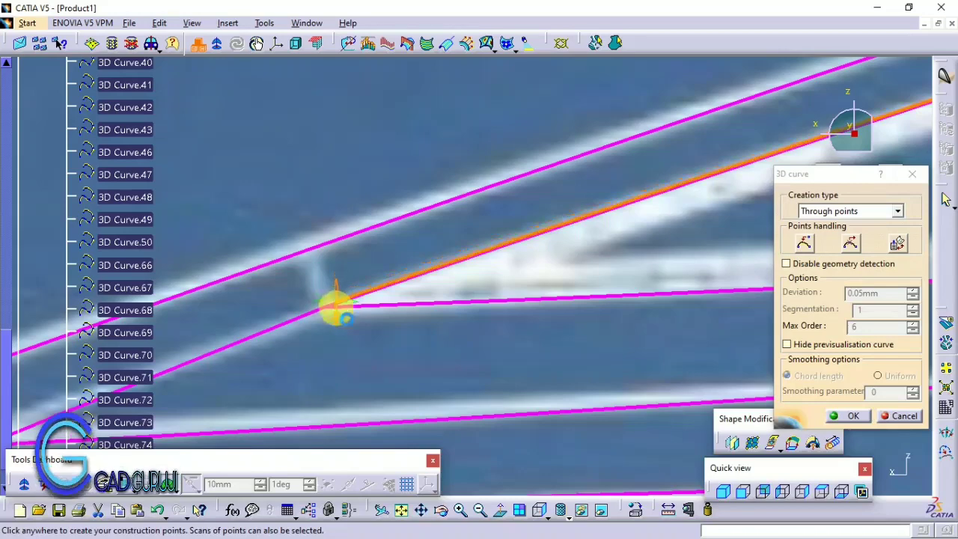
{"action": "middle_click_drag", "start_coordinate": [400, 295], "coordinate": [389, 297]}
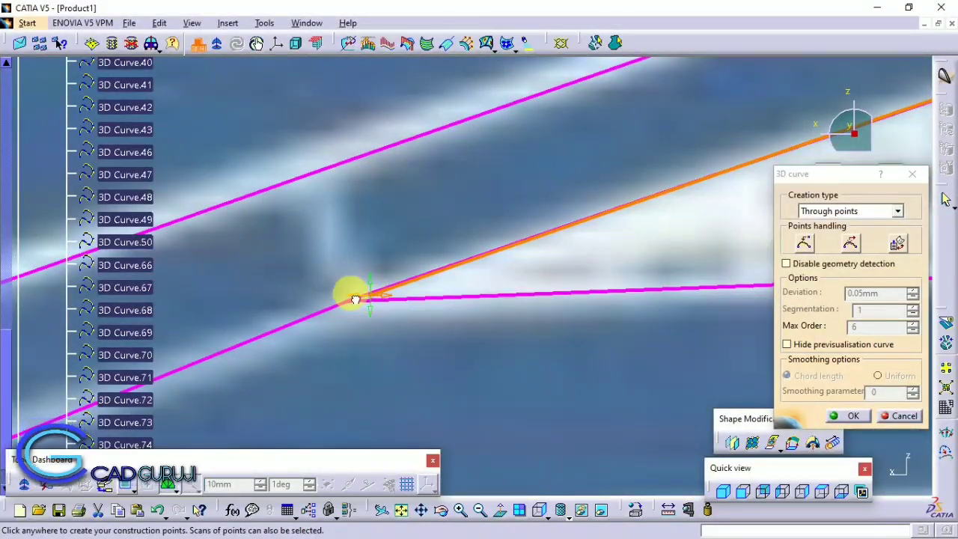
{"action": "middle_click_drag", "start_coordinate": [381, 274], "coordinate": [406, 182]}
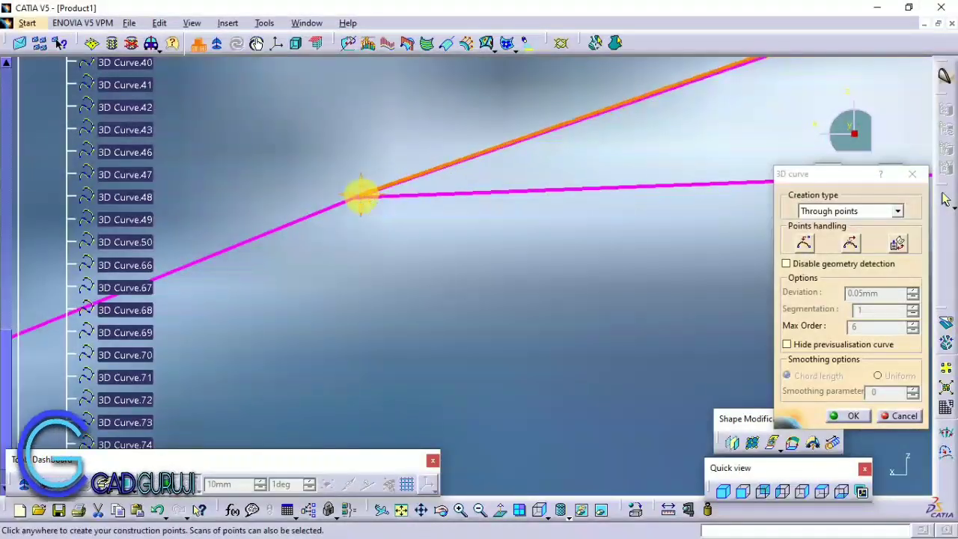
{"action": "mouse_move", "coordinate": [397, 158]}
{"action": "middle_mouse_down"}
{"action": "mouse_move", "coordinate": [573, 316]}
{"action": "mouse_move", "coordinate": [560, 346]}
{"action": "mouse_move", "coordinate": [417, 304]}
{"action": "mouse_move", "coordinate": [807, 382]}
{"action": "middle_mouse_up"}
{"action": "key", "text": "Escape"}
{"action": "middle_click_drag", "start_coordinate": [534, 272], "coordinate": [534, 225]}
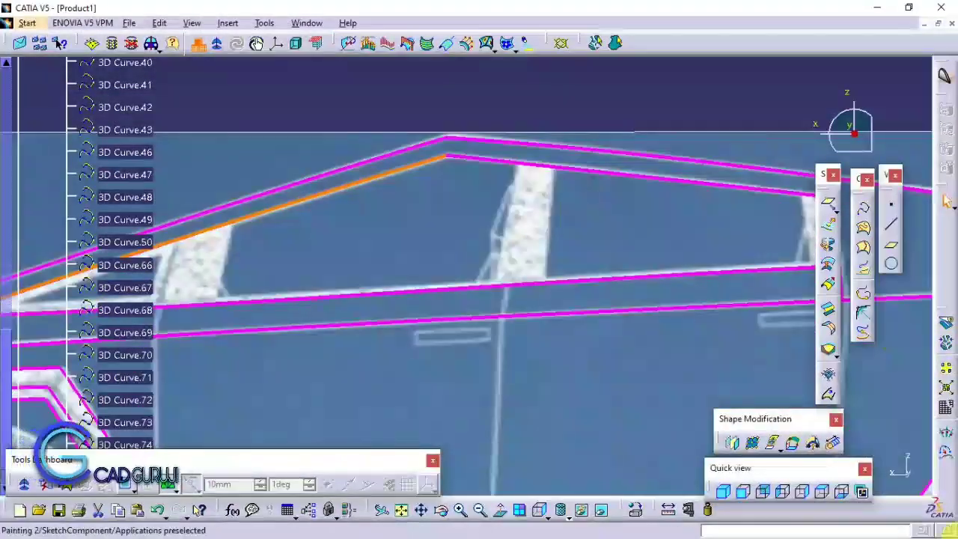
- Abandon the new 3D curve and reopen the lower roof-edge curve for editing
{"action": "left_click", "coordinate": [902, 183]}
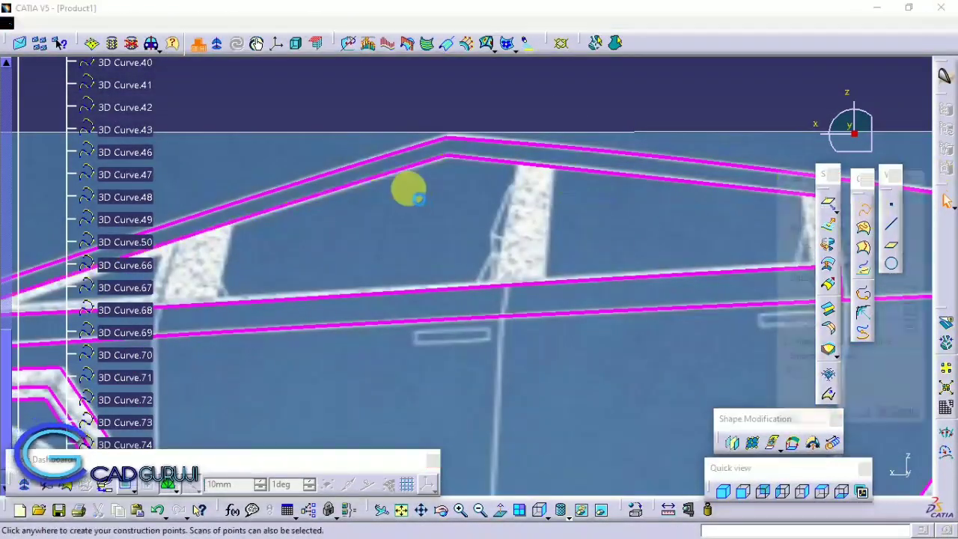
{"action": "mouse_move", "coordinate": [406, 188]}
{"action": "middle_mouse_down"}
{"action": "mouse_move", "coordinate": [421, 336]}
{"action": "mouse_move", "coordinate": [427, 241]}
{"action": "mouse_move", "coordinate": [456, 275]}
{"action": "mouse_move", "coordinate": [398, 306]}
{"action": "mouse_move", "coordinate": [436, 363]}
{"action": "mouse_move", "coordinate": [354, 368]}
{"action": "mouse_move", "coordinate": [344, 406]}
{"action": "mouse_move", "coordinate": [374, 246]}
{"action": "mouse_move", "coordinate": [428, 187]}
{"action": "middle_mouse_up"}
{"action": "left_click", "coordinate": [907, 178]}
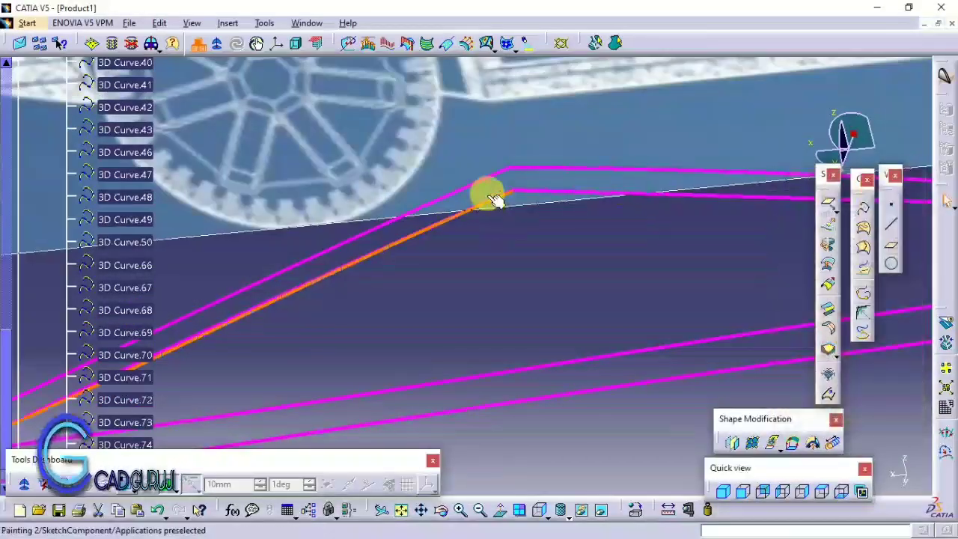
{"action": "double_click", "coordinate": [488, 202]}
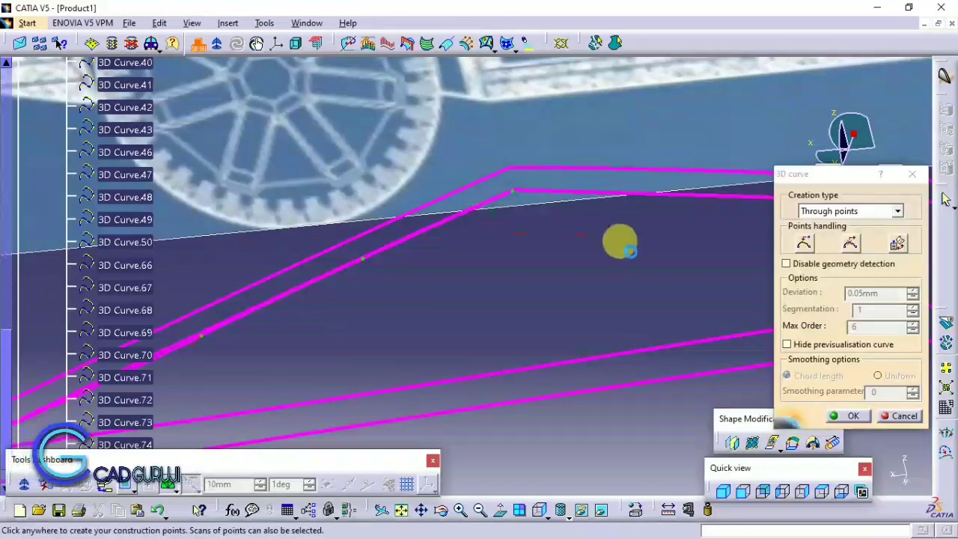
- Reposition the orange curve's points from the top view to follow the pillar edge, then confirm
{"action": "left_click", "coordinate": [820, 490]}
{"action": "mouse_move", "coordinate": [389, 132]}
{"action": "middle_mouse_down"}
{"action": "mouse_move", "coordinate": [460, 127]}
{"action": "mouse_move", "coordinate": [396, 342]}
{"action": "mouse_move", "coordinate": [396, 267]}
{"action": "mouse_move", "coordinate": [471, 314]}
{"action": "middle_mouse_up"}
{"action": "mouse_move", "coordinate": [456, 126]}
{"action": "middle_mouse_down"}
{"action": "mouse_move", "coordinate": [449, 318]}
{"action": "mouse_move", "coordinate": [470, 363]}
{"action": "mouse_move", "coordinate": [380, 310]}
{"action": "mouse_move", "coordinate": [438, 272]}
{"action": "mouse_move", "coordinate": [416, 196]}
{"action": "mouse_move", "coordinate": [455, 513]}
{"action": "mouse_move", "coordinate": [519, 381]}
{"action": "mouse_move", "coordinate": [491, 407]}
{"action": "mouse_move", "coordinate": [544, 500]}
{"action": "mouse_move", "coordinate": [573, 147]}
{"action": "mouse_move", "coordinate": [582, 392]}
{"action": "mouse_move", "coordinate": [587, 197]}
{"action": "mouse_move", "coordinate": [542, 415]}
{"action": "mouse_move", "coordinate": [583, 256]}
{"action": "middle_mouse_up"}
{"action": "middle_click_drag", "start_coordinate": [592, 347], "coordinate": [585, 342]}
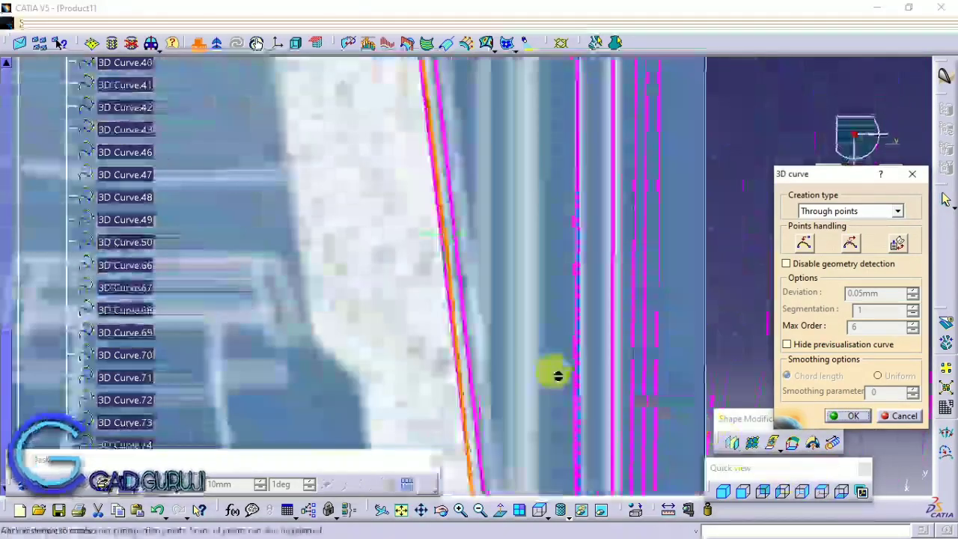
{"action": "mouse_move", "coordinate": [555, 374]}
{"action": "middle_mouse_down"}
{"action": "mouse_move", "coordinate": [474, 280]}
{"action": "mouse_move", "coordinate": [514, 411]}
{"action": "mouse_move", "coordinate": [534, 187]}
{"action": "mouse_move", "coordinate": [493, 272]}
{"action": "middle_mouse_up"}
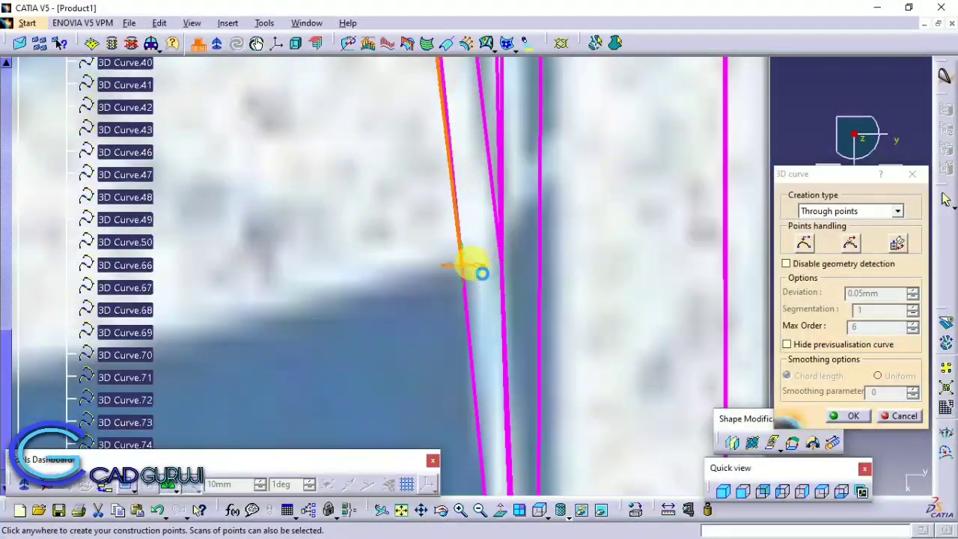
{"action": "mouse_move", "coordinate": [486, 210]}
{"action": "middle_mouse_down"}
{"action": "mouse_move", "coordinate": [466, 261]}
{"action": "mouse_move", "coordinate": [496, 453]}
{"action": "mouse_move", "coordinate": [456, 156]}
{"action": "mouse_move", "coordinate": [474, 339]}
{"action": "middle_mouse_up"}
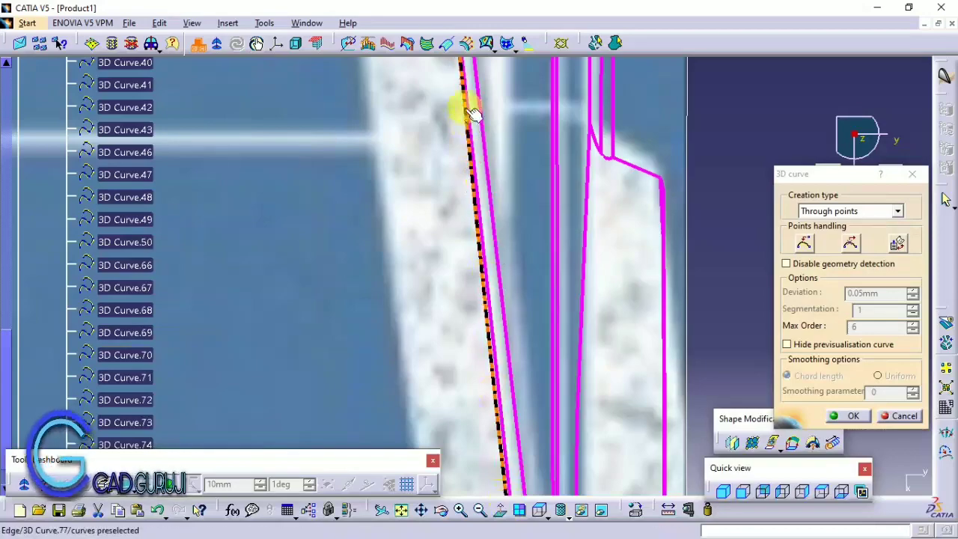
{"action": "mouse_move", "coordinate": [473, 114]}
{"action": "middle_mouse_down"}
{"action": "mouse_move", "coordinate": [508, 407]}
{"action": "mouse_move", "coordinate": [523, 128]}
{"action": "mouse_move", "coordinate": [502, 304]}
{"action": "middle_mouse_up"}
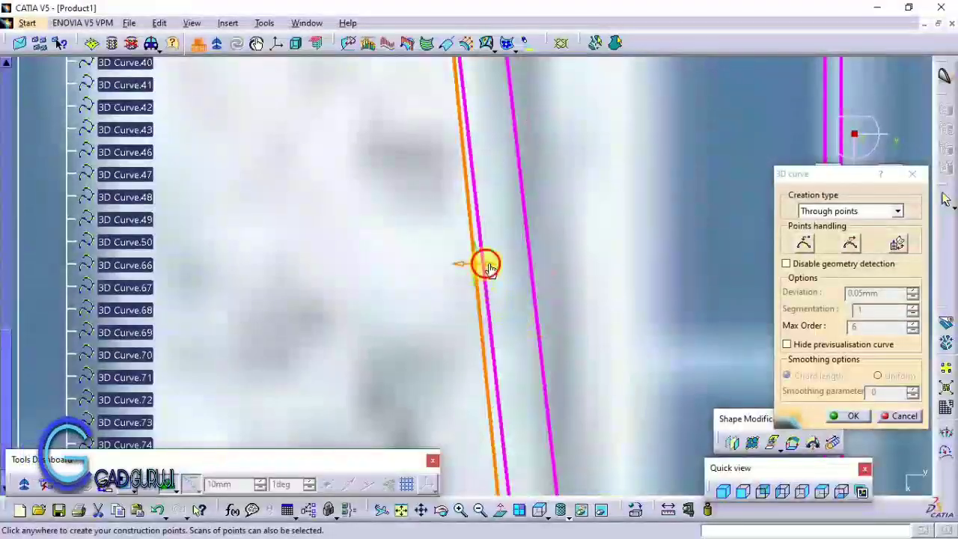
{"action": "mouse_move", "coordinate": [546, 402]}
{"action": "middle_mouse_down"}
{"action": "mouse_move", "coordinate": [532, 223]}
{"action": "mouse_move", "coordinate": [516, 160]}
{"action": "mouse_move", "coordinate": [506, 225]}
{"action": "middle_mouse_up"}
{"action": "mouse_move", "coordinate": [819, 511]}
{"action": "middle_mouse_down"}
{"action": "mouse_move", "coordinate": [584, 419]}
{"action": "mouse_move", "coordinate": [509, 306]}
{"action": "middle_mouse_up"}
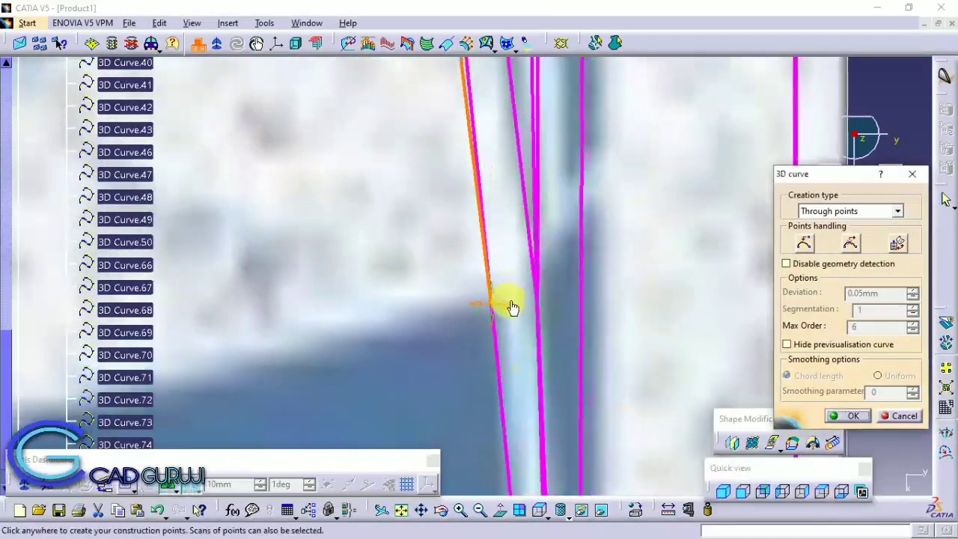
{"action": "middle_click_drag", "start_coordinate": [532, 397], "coordinate": [518, 310]}
{"action": "middle_click_drag", "start_coordinate": [505, 174], "coordinate": [567, 333]}
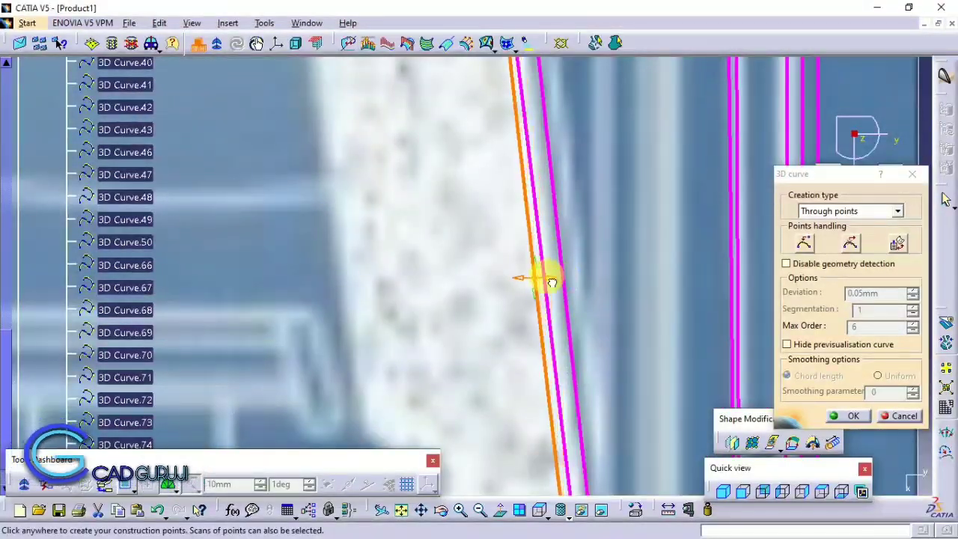
{"action": "mouse_move", "coordinate": [551, 282]}
{"action": "middle_mouse_down"}
{"action": "mouse_move", "coordinate": [573, 436]}
{"action": "mouse_move", "coordinate": [539, 246]}
{"action": "mouse_move", "coordinate": [567, 341]}
{"action": "mouse_move", "coordinate": [566, 246]}
{"action": "mouse_move", "coordinate": [573, 487]}
{"action": "mouse_move", "coordinate": [422, 325]}
{"action": "mouse_move", "coordinate": [472, 238]}
{"action": "mouse_move", "coordinate": [427, 246]}
{"action": "mouse_move", "coordinate": [332, 466]}
{"action": "mouse_move", "coordinate": [448, 406]}
{"action": "middle_mouse_up"}
{"action": "left_click", "coordinate": [848, 416]}
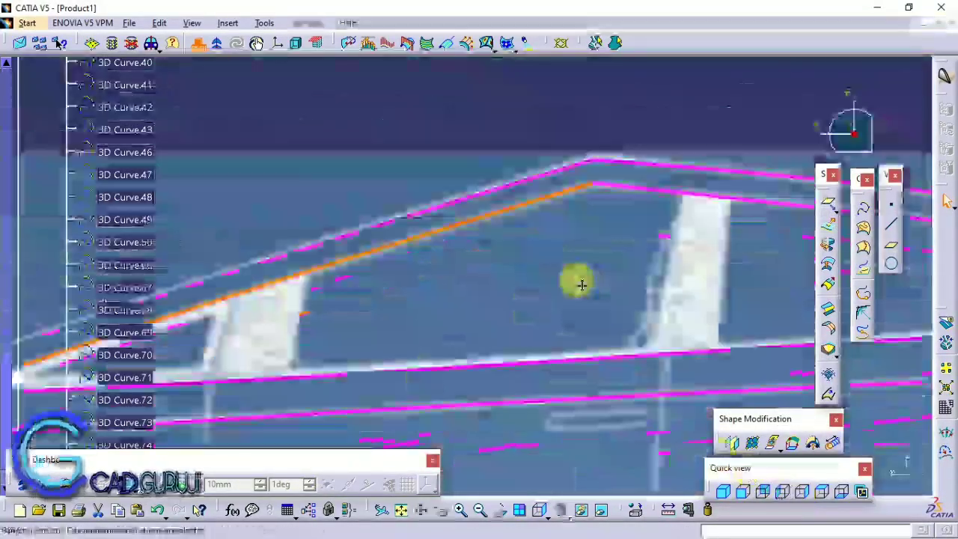
- Move the orange curve's bend point onto the magenta frame corner in the right view, then confirm
{"action": "mouse_move", "coordinate": [576, 278]}
{"action": "middle_mouse_down"}
{"action": "mouse_move", "coordinate": [532, 343]}
{"action": "mouse_move", "coordinate": [564, 306]}
{"action": "middle_mouse_up"}
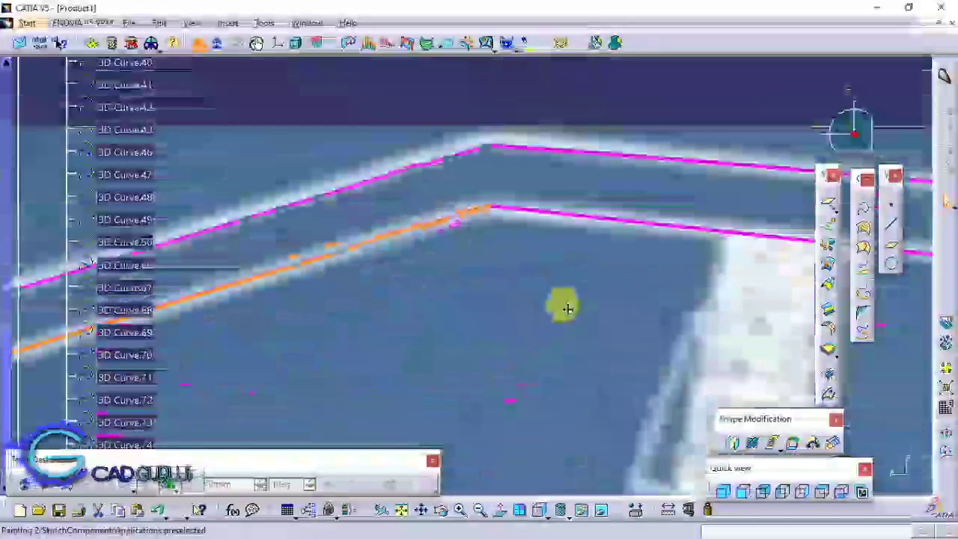
{"action": "left_click", "coordinate": [861, 207]}
{"action": "mouse_move", "coordinate": [504, 238]}
{"action": "middle_mouse_down"}
{"action": "mouse_move", "coordinate": [493, 253]}
{"action": "mouse_move", "coordinate": [490, 211]}
{"action": "middle_mouse_up"}
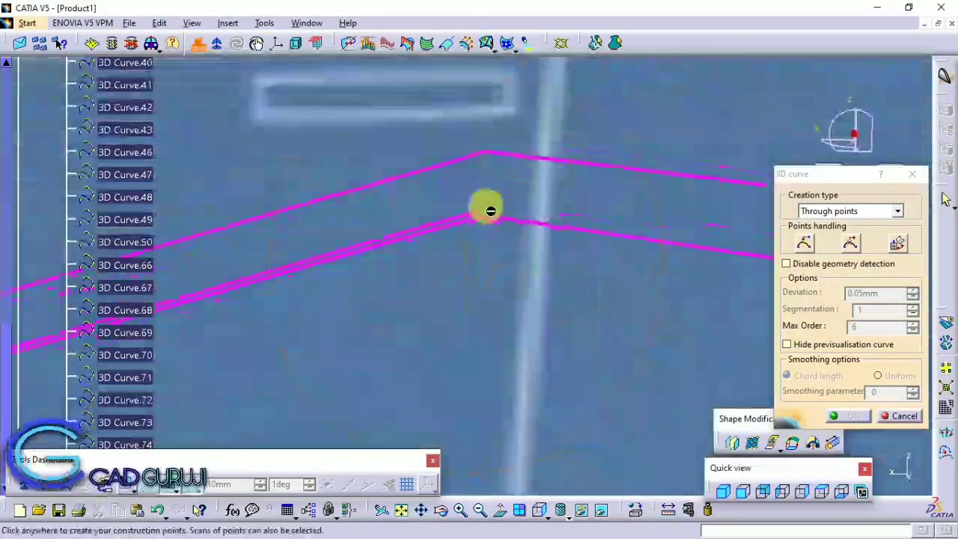
{"action": "left_click", "coordinate": [806, 503]}
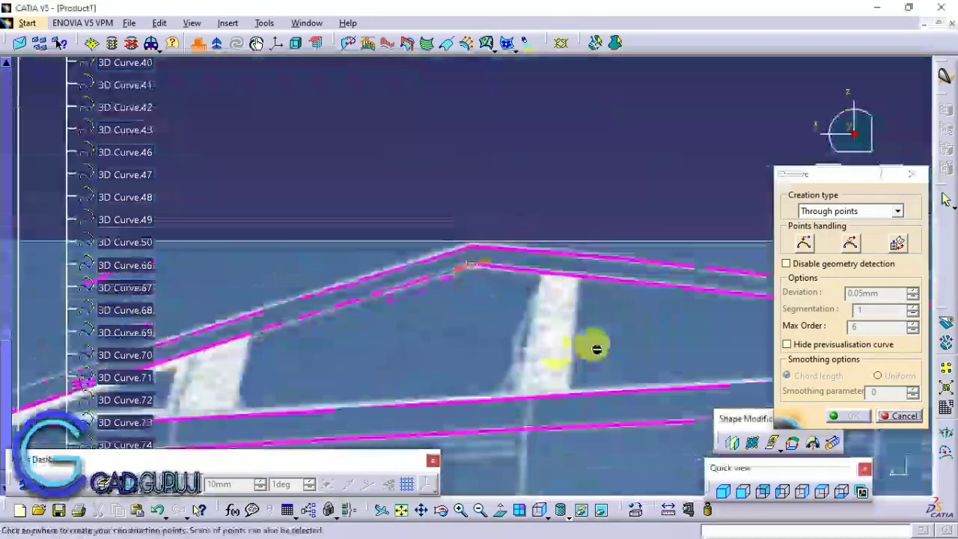
{"action": "mouse_move", "coordinate": [594, 346]}
{"action": "middle_mouse_down"}
{"action": "mouse_move", "coordinate": [474, 251]}
{"action": "mouse_move", "coordinate": [571, 196]}
{"action": "middle_mouse_up"}
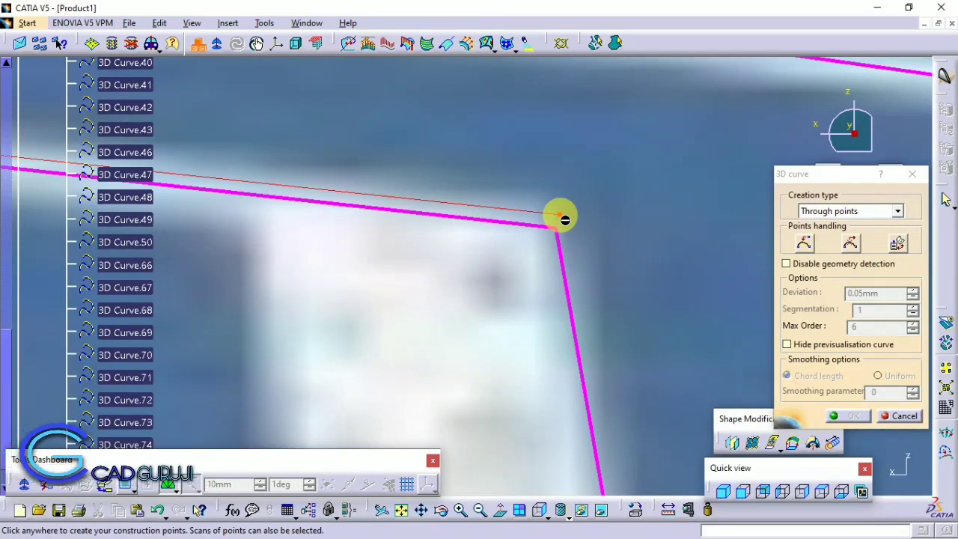
{"action": "left_click", "coordinate": [850, 416]}
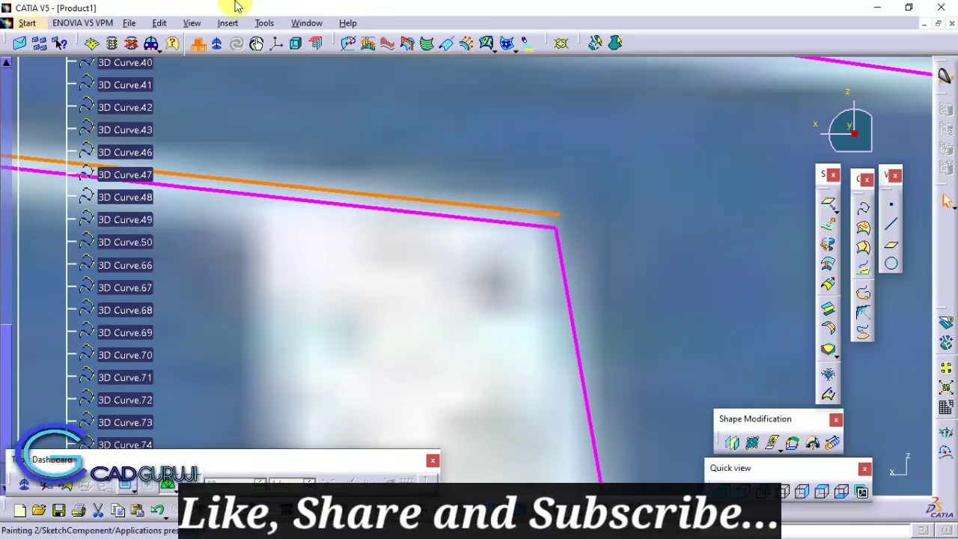
- Move the magenta curve's corner point alongside the other curve's corner and confirm the edit
{"action": "mouse_move", "coordinate": [298, 115]}
{"action": "middle_mouse_down"}
{"action": "mouse_move", "coordinate": [406, 284]}
{"action": "mouse_move", "coordinate": [332, 241]}
{"action": "mouse_move", "coordinate": [310, 256]}
{"action": "mouse_move", "coordinate": [374, 182]}
{"action": "mouse_move", "coordinate": [636, 352]}
{"action": "middle_mouse_up"}
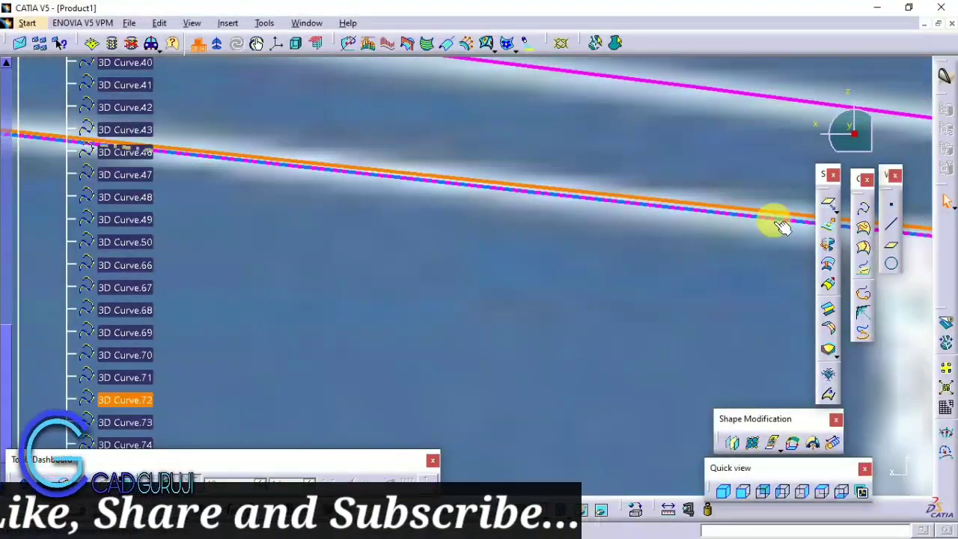
{"action": "mouse_move", "coordinate": [119, 300]}
{"action": "middle_mouse_down"}
{"action": "mouse_move", "coordinate": [394, 202]}
{"action": "mouse_move", "coordinate": [222, 184]}
{"action": "mouse_move", "coordinate": [594, 145]}
{"action": "mouse_move", "coordinate": [669, 352]}
{"action": "mouse_move", "coordinate": [444, 85]}
{"action": "mouse_move", "coordinate": [513, 272]}
{"action": "mouse_move", "coordinate": [502, 166]}
{"action": "mouse_move", "coordinate": [426, 293]}
{"action": "mouse_move", "coordinate": [436, 220]}
{"action": "middle_mouse_up"}
{"action": "mouse_move", "coordinate": [316, 180]}
{"action": "middle_mouse_down"}
{"action": "mouse_move", "coordinate": [773, 474]}
{"action": "mouse_move", "coordinate": [424, 150]}
{"action": "mouse_move", "coordinate": [436, 271]}
{"action": "mouse_move", "coordinate": [337, 235]}
{"action": "mouse_move", "coordinate": [506, 267]}
{"action": "mouse_move", "coordinate": [149, 230]}
{"action": "mouse_move", "coordinate": [338, 372]}
{"action": "mouse_move", "coordinate": [605, 225]}
{"action": "mouse_move", "coordinate": [464, 349]}
{"action": "mouse_move", "coordinate": [65, 259]}
{"action": "mouse_move", "coordinate": [255, 230]}
{"action": "middle_mouse_up"}
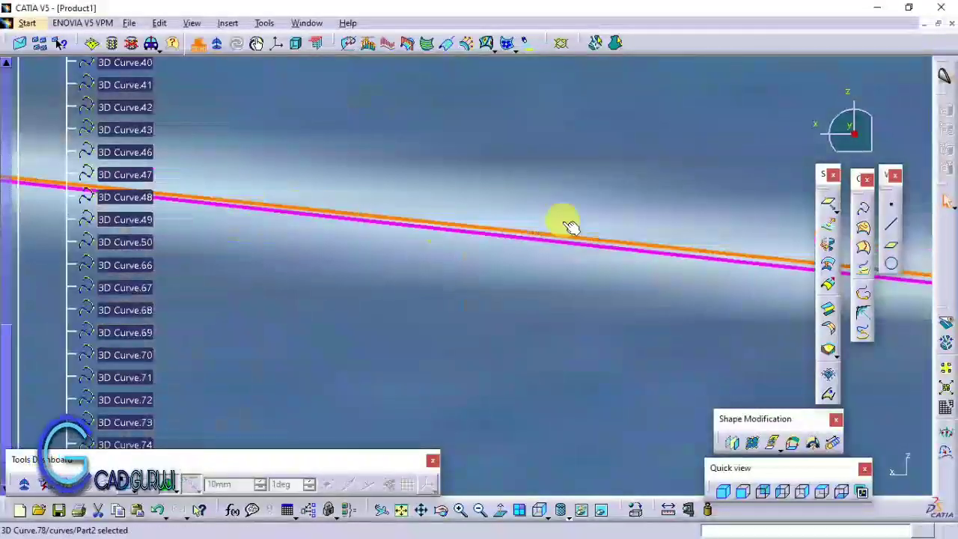
{"action": "mouse_move", "coordinate": [570, 226]}
{"action": "middle_mouse_down"}
{"action": "mouse_move", "coordinate": [519, 235]}
{"action": "mouse_move", "coordinate": [85, 156]}
{"action": "mouse_move", "coordinate": [112, 188]}
{"action": "mouse_move", "coordinate": [449, 215]}
{"action": "middle_mouse_up"}
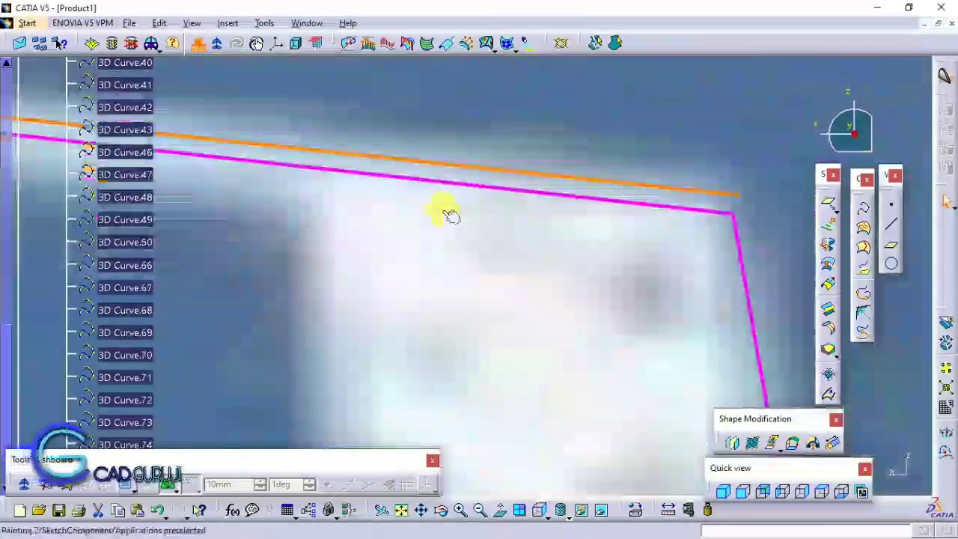
{"action": "double_click", "coordinate": [725, 196]}
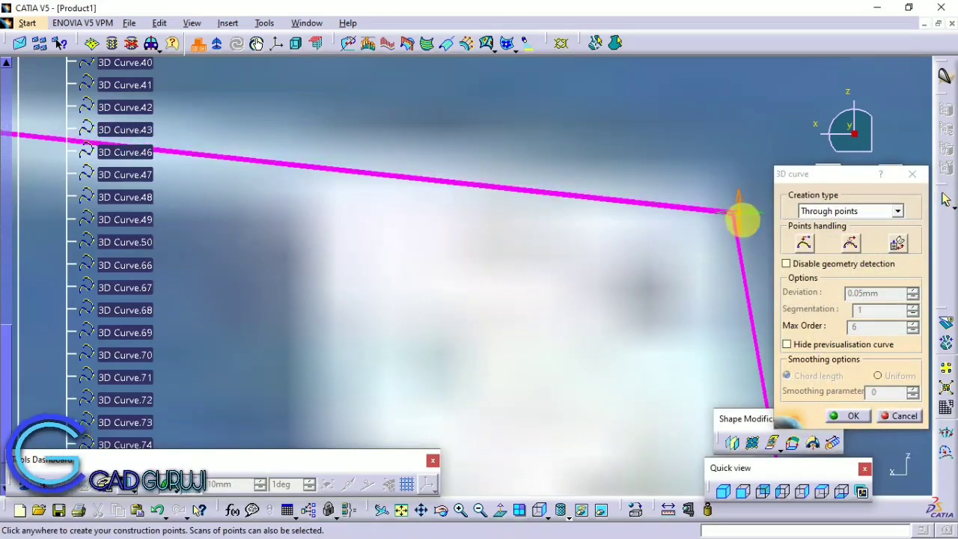
{"action": "middle_click_drag", "start_coordinate": [421, 220], "coordinate": [120, 170]}
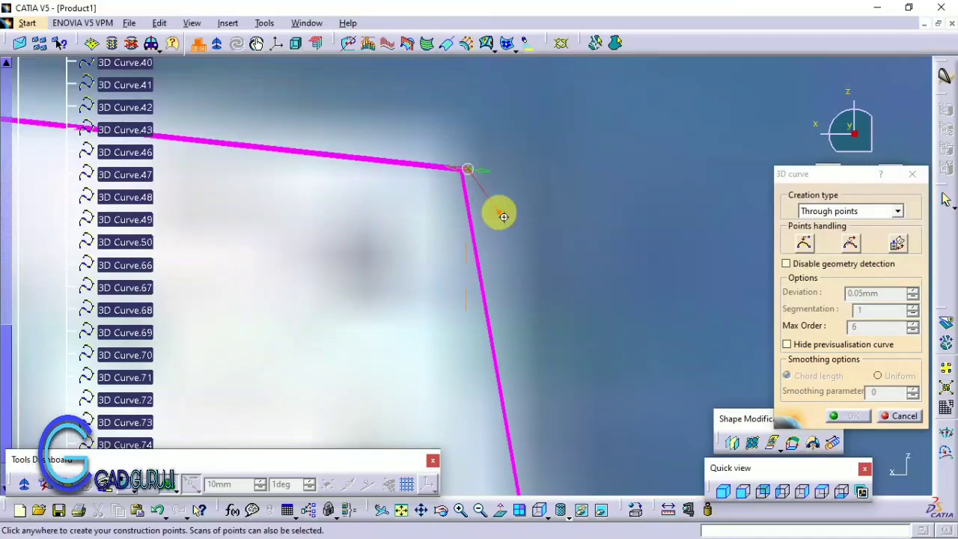
{"action": "middle_click_drag", "start_coordinate": [503, 216], "coordinate": [547, 182]}
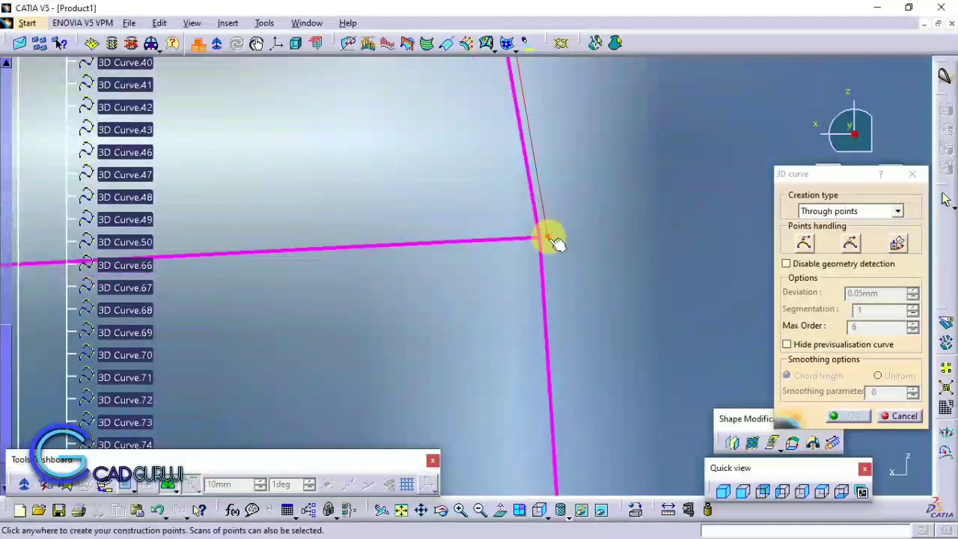
{"action": "mouse_move", "coordinate": [540, 232]}
{"action": "middle_mouse_down"}
{"action": "mouse_move", "coordinate": [462, 301]}
{"action": "mouse_move", "coordinate": [517, 304]}
{"action": "mouse_move", "coordinate": [581, 261]}
{"action": "middle_mouse_up"}
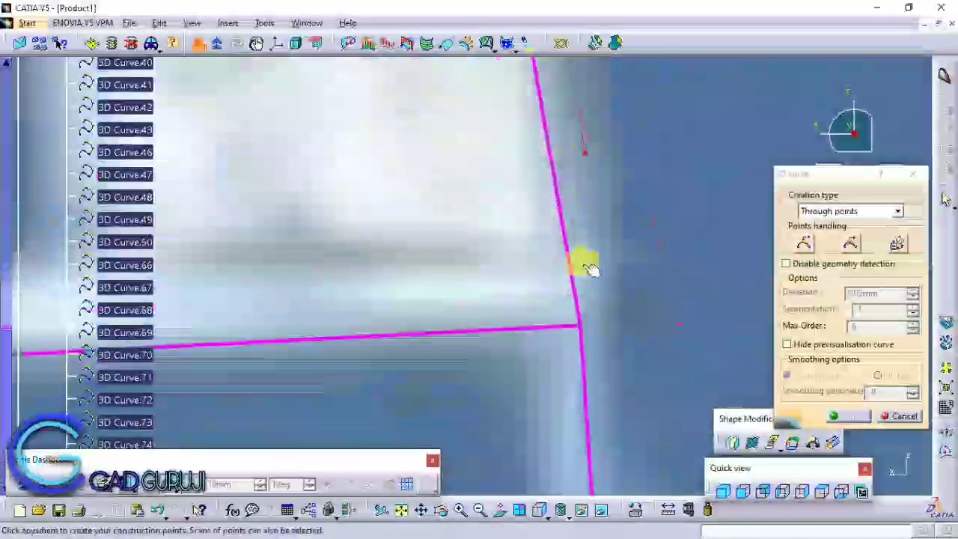
{"action": "key", "text": "Escape"}
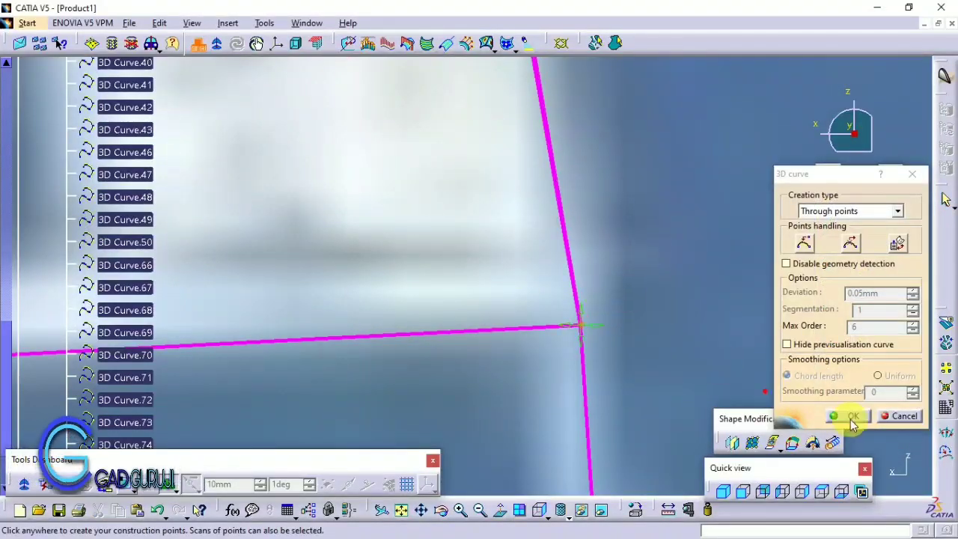
{"action": "left_click", "coordinate": [851, 416]}
{"action": "mouse_move", "coordinate": [628, 315]}
{"action": "middle_mouse_down"}
{"action": "mouse_move", "coordinate": [411, 378]}
{"action": "mouse_move", "coordinate": [605, 90]}
{"action": "mouse_move", "coordinate": [462, 233]}
{"action": "middle_mouse_up"}
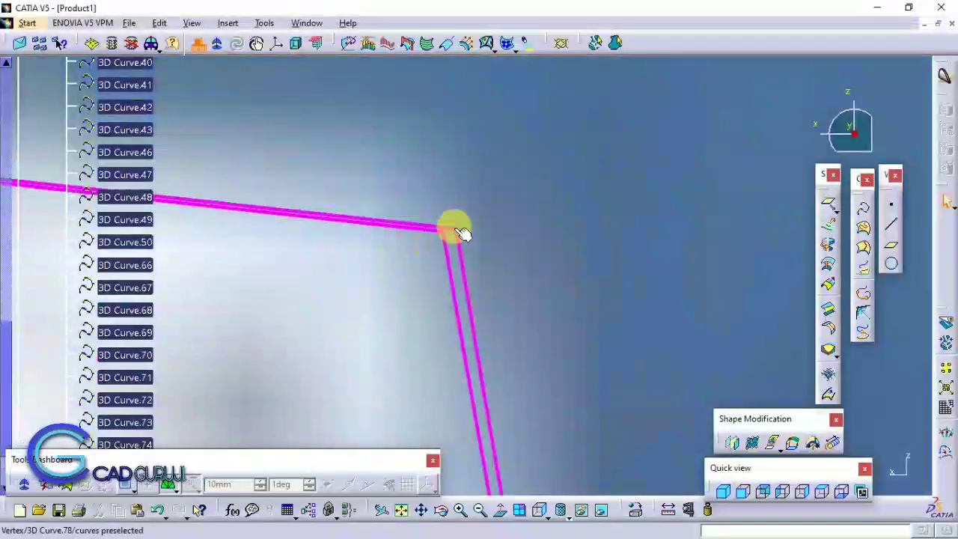
- Refine the orange edge curve's corner and confirm the change
{"action": "left_click", "coordinate": [447, 226]}
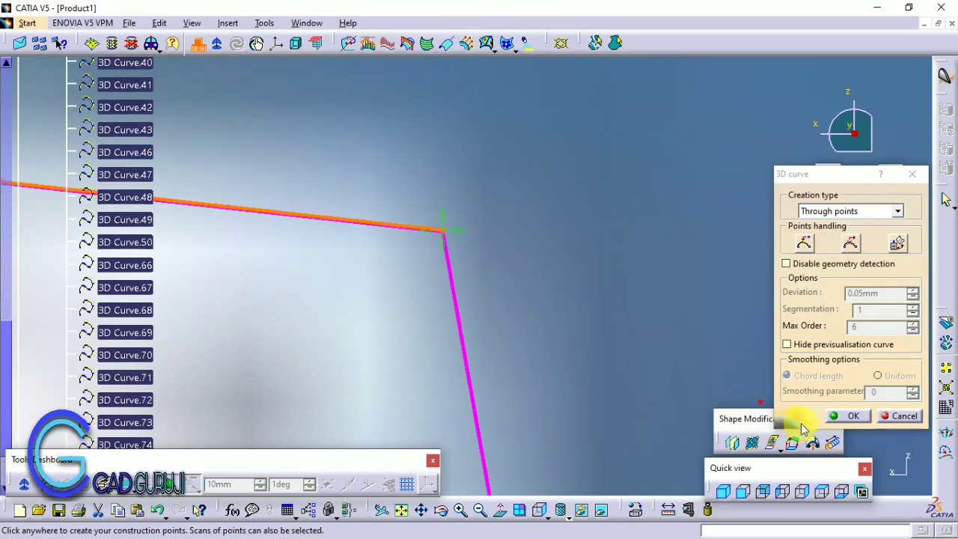
{"action": "left_click", "coordinate": [845, 416]}
{"action": "middle_click_drag", "start_coordinate": [402, 250], "coordinate": [651, 58]}
{"action": "mouse_move", "coordinate": [539, 210]}
{"action": "middle_mouse_down"}
{"action": "mouse_move", "coordinate": [581, 239]}
{"action": "mouse_move", "coordinate": [479, 216]}
{"action": "middle_mouse_up"}
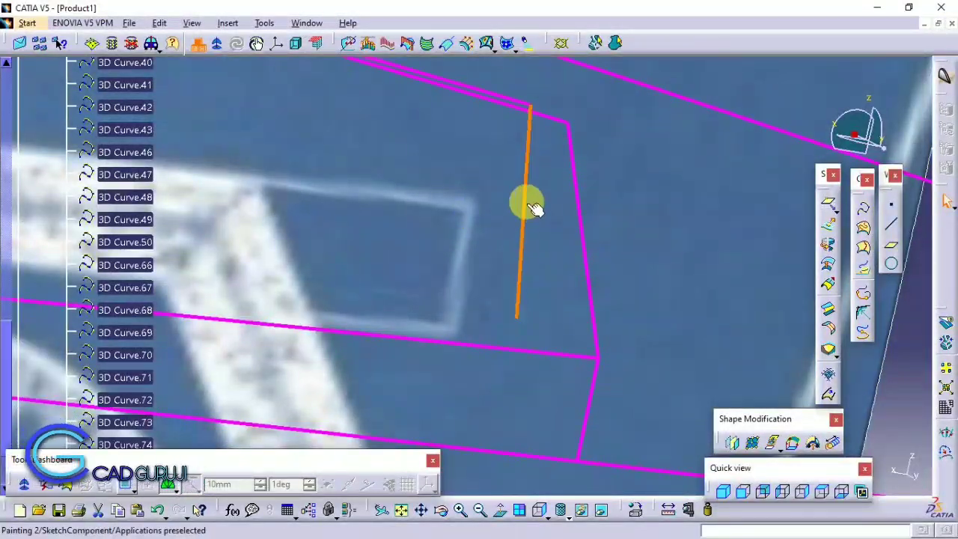
- Open the short orange connector curve and line up its end from the front view
{"action": "left_click", "coordinate": [741, 492]}
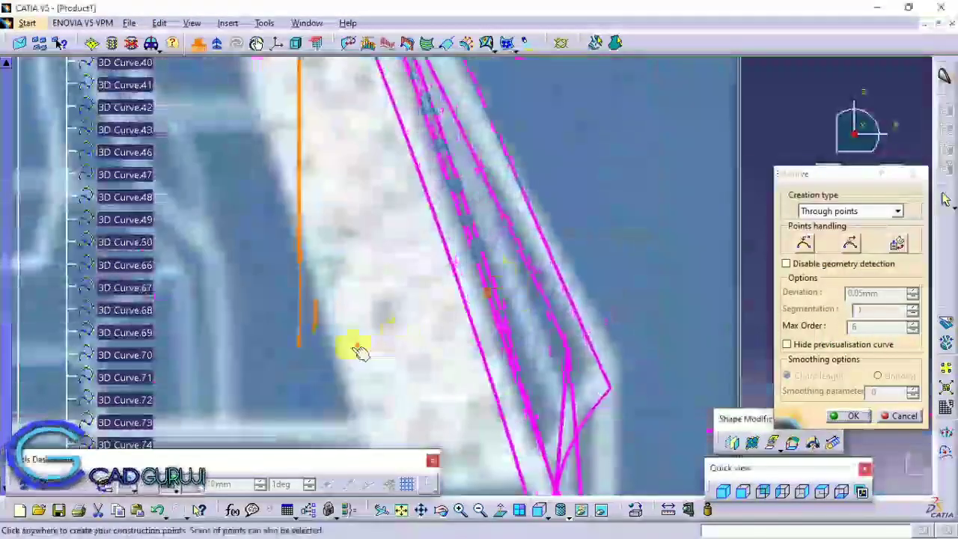
{"action": "left_click", "coordinate": [350, 345]}
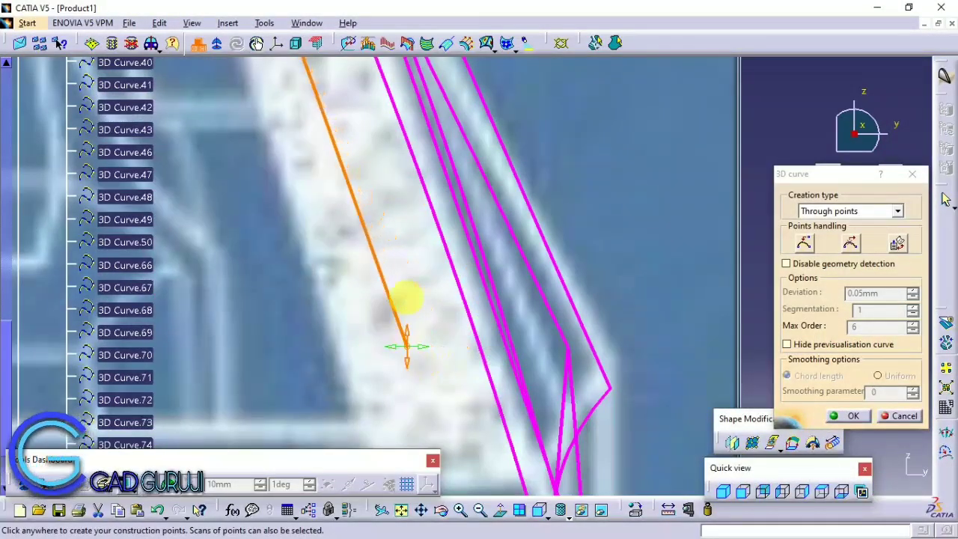
{"action": "mouse_move", "coordinate": [406, 297]}
{"action": "middle_mouse_down"}
{"action": "mouse_move", "coordinate": [427, 327]}
{"action": "mouse_move", "coordinate": [399, 285]}
{"action": "mouse_move", "coordinate": [434, 342]}
{"action": "middle_mouse_up"}
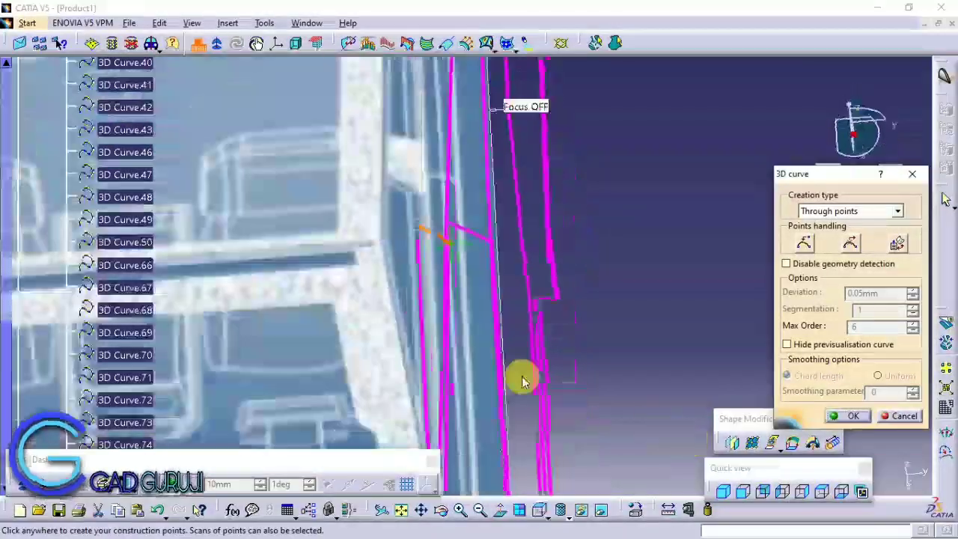
{"action": "mouse_move", "coordinate": [517, 378]}
{"action": "middle_mouse_down"}
{"action": "mouse_move", "coordinate": [504, 82]}
{"action": "mouse_move", "coordinate": [479, 244]}
{"action": "mouse_move", "coordinate": [525, 296]}
{"action": "middle_mouse_up"}
- Drag the connector's end onto the top corner of the pillar line and confirm the curve
{"action": "left_click", "coordinate": [914, 420]}
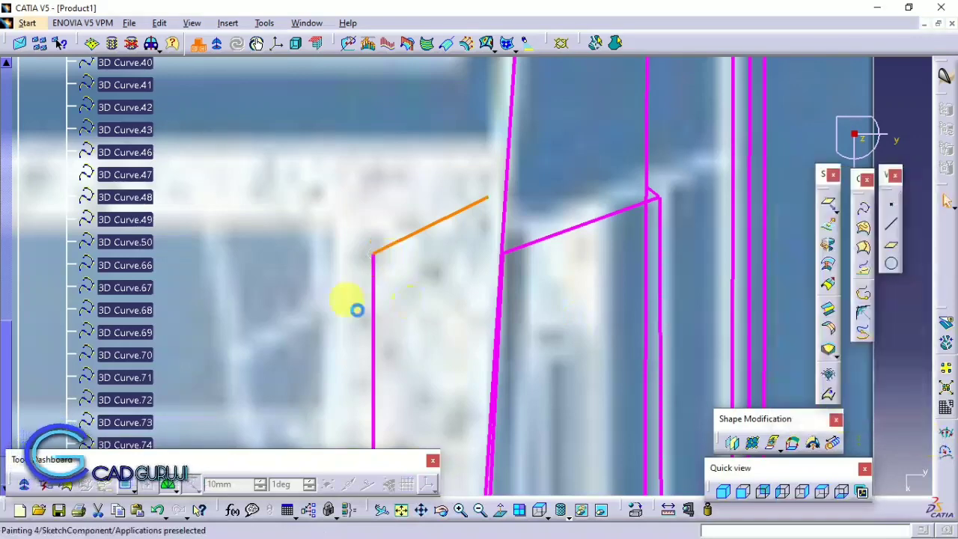
{"action": "double_click", "coordinate": [382, 271]}
{"action": "left_click_drag", "start_coordinate": [387, 265], "coordinate": [477, 266]}
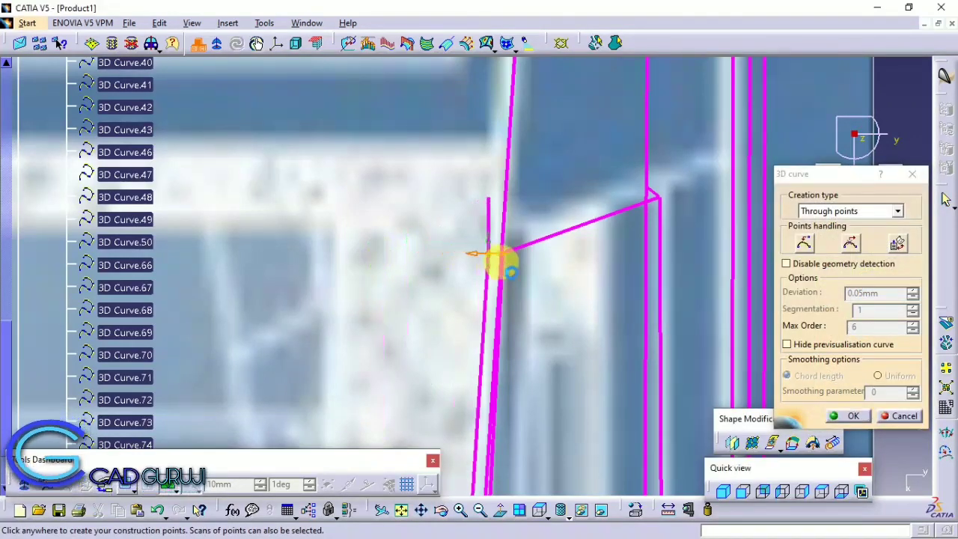
{"action": "mouse_move", "coordinate": [508, 263]}
{"action": "middle_mouse_down"}
{"action": "mouse_move", "coordinate": [505, 425]}
{"action": "mouse_move", "coordinate": [509, 278]}
{"action": "mouse_move", "coordinate": [498, 337]}
{"action": "mouse_move", "coordinate": [593, 299]}
{"action": "middle_mouse_up"}
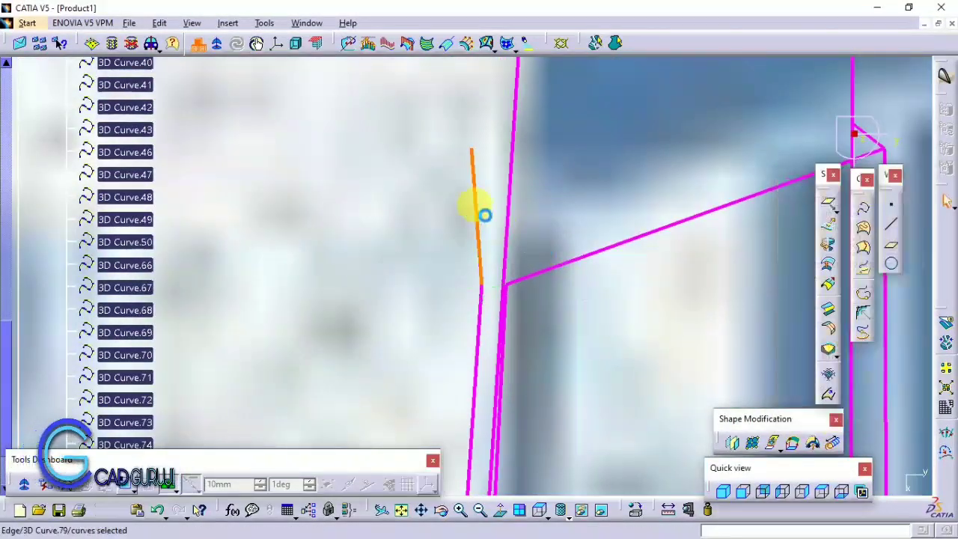
{"action": "left_click", "coordinate": [495, 147]}
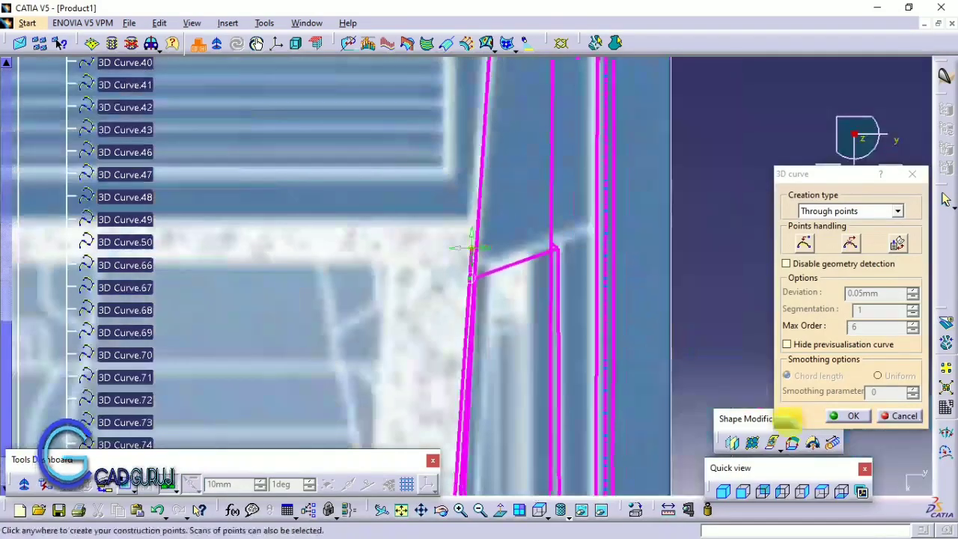
{"action": "left_click", "coordinate": [853, 415]}
- Adjust the adjacent pillar corner curve from the back view and confirm it
{"action": "mouse_move", "coordinate": [577, 421]}
{"action": "middle_mouse_down"}
{"action": "mouse_move", "coordinate": [551, 213]}
{"action": "mouse_move", "coordinate": [421, 252]}
{"action": "mouse_move", "coordinate": [463, 220]}
{"action": "mouse_move", "coordinate": [455, 239]}
{"action": "mouse_move", "coordinate": [435, 232]}
{"action": "middle_mouse_up"}
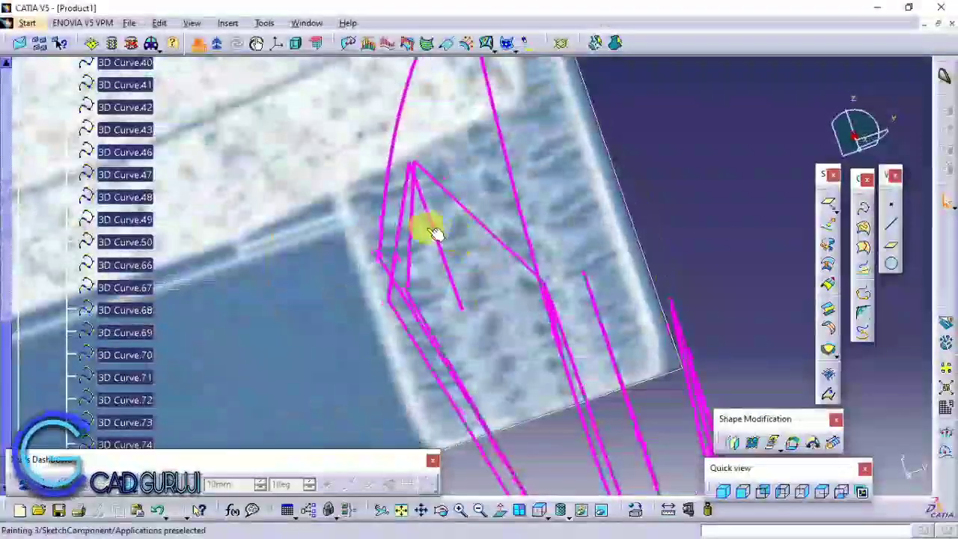
{"action": "double_click", "coordinate": [442, 238]}
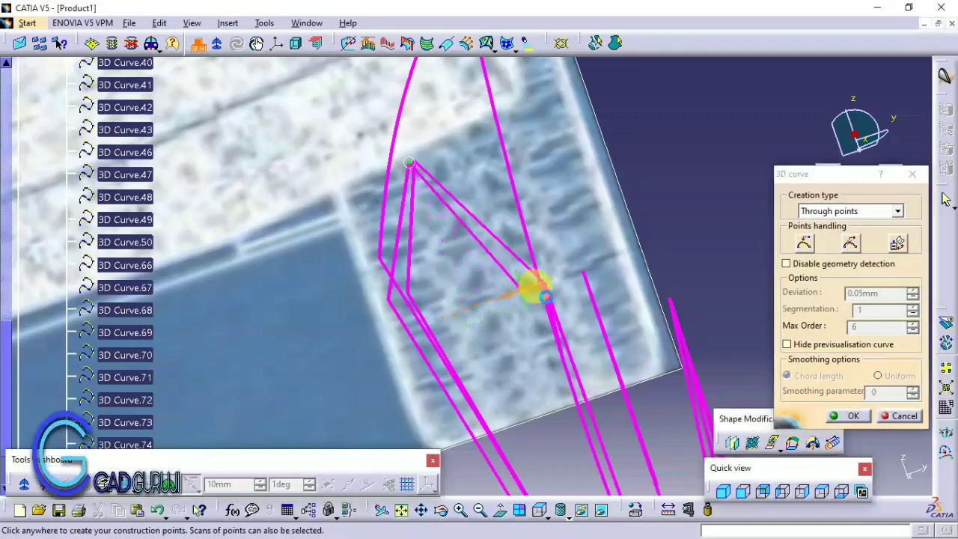
{"action": "mouse_move", "coordinate": [550, 282]}
{"action": "middle_mouse_down"}
{"action": "mouse_move", "coordinate": [528, 255]}
{"action": "mouse_move", "coordinate": [433, 214]}
{"action": "mouse_move", "coordinate": [444, 259]}
{"action": "mouse_move", "coordinate": [642, 417]}
{"action": "middle_mouse_up"}
{"action": "left_click", "coordinate": [823, 491]}
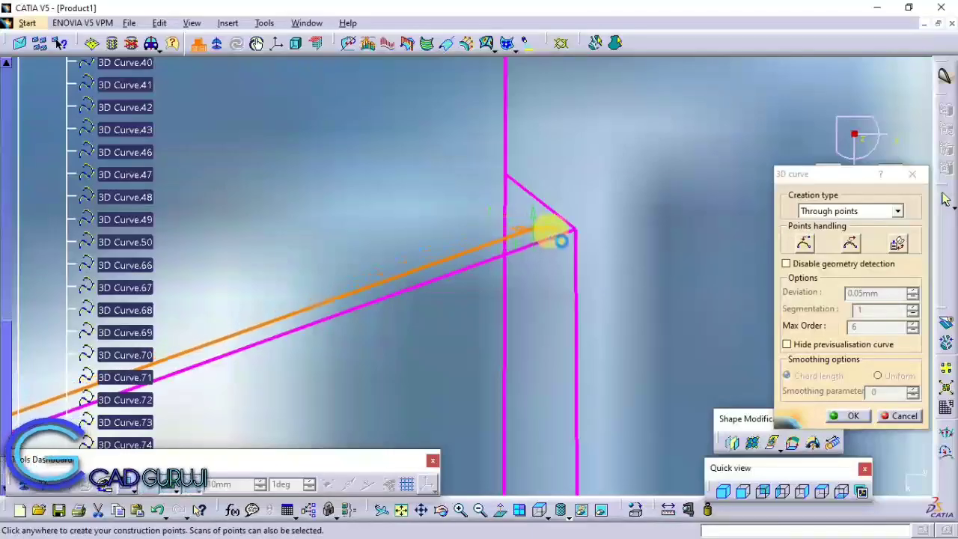
{"action": "left_click", "coordinate": [853, 414]}
{"action": "mouse_move", "coordinate": [652, 384]}
{"action": "middle_mouse_down"}
{"action": "mouse_move", "coordinate": [257, 325]}
{"action": "mouse_move", "coordinate": [289, 274]}
{"action": "mouse_move", "coordinate": [465, 340]}
{"action": "mouse_move", "coordinate": [499, 272]}
{"action": "mouse_move", "coordinate": [478, 362]}
{"action": "middle_mouse_up"}
- Draw a through-points curve closing the window-frame corner from the side view and confirm it
{"action": "left_click", "coordinate": [800, 492]}
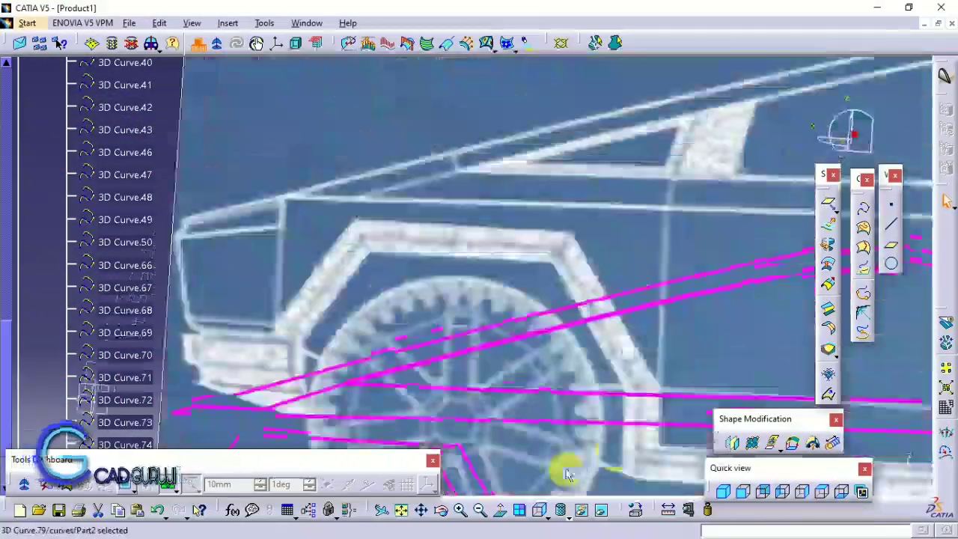
{"action": "scroll", "coordinate": [583, 366], "scroll_direction": "up", "scroll_amount": 3}
{"action": "left_click", "coordinate": [862, 208]}
{"action": "mouse_move", "coordinate": [464, 300]}
{"action": "middle_mouse_down"}
{"action": "mouse_move", "coordinate": [449, 424]}
{"action": "mouse_move", "coordinate": [363, 391]}
{"action": "mouse_move", "coordinate": [534, 306]}
{"action": "middle_mouse_up"}
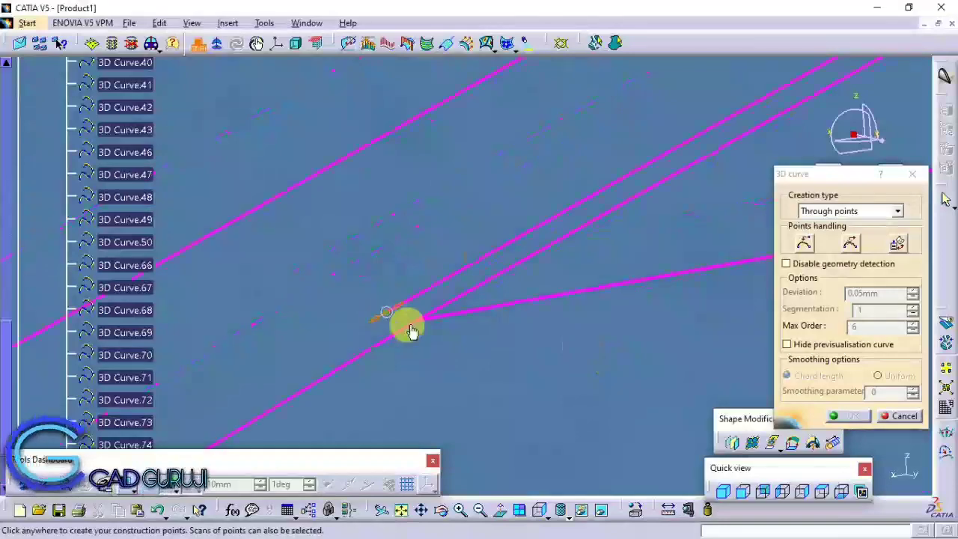
{"action": "left_click", "coordinate": [813, 499]}
{"action": "scroll", "coordinate": [335, 364], "scroll_direction": "up", "scroll_amount": 5}
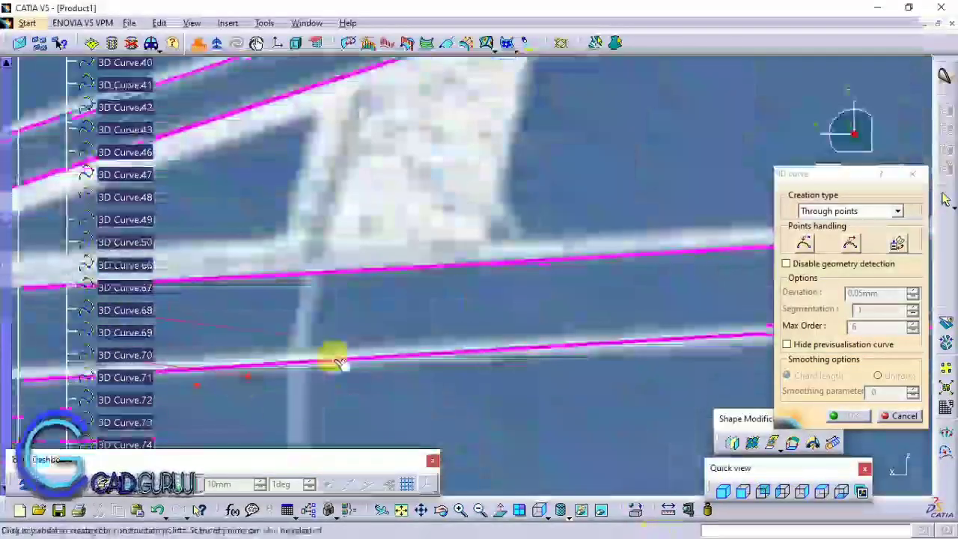
{"action": "mouse_move", "coordinate": [320, 270]}
{"action": "middle_mouse_down"}
{"action": "mouse_move", "coordinate": [349, 261]}
{"action": "mouse_move", "coordinate": [526, 268]}
{"action": "mouse_move", "coordinate": [15, 299]}
{"action": "middle_mouse_up"}
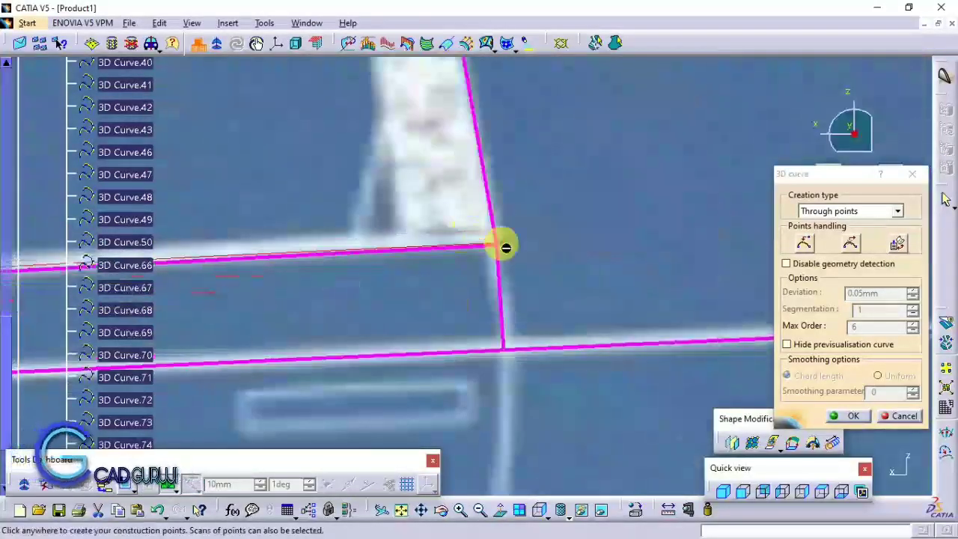
{"action": "mouse_move", "coordinate": [505, 247]}
{"action": "middle_mouse_down"}
{"action": "mouse_move", "coordinate": [444, 272]}
{"action": "mouse_move", "coordinate": [556, 214]}
{"action": "mouse_move", "coordinate": [352, 255]}
{"action": "mouse_move", "coordinate": [346, 333]}
{"action": "middle_mouse_up"}
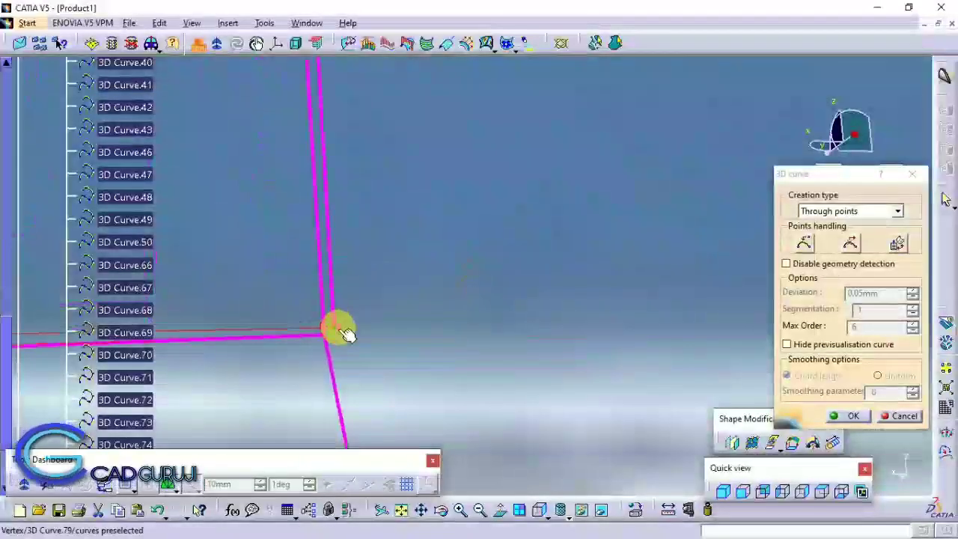
{"action": "left_click", "coordinate": [854, 415]}
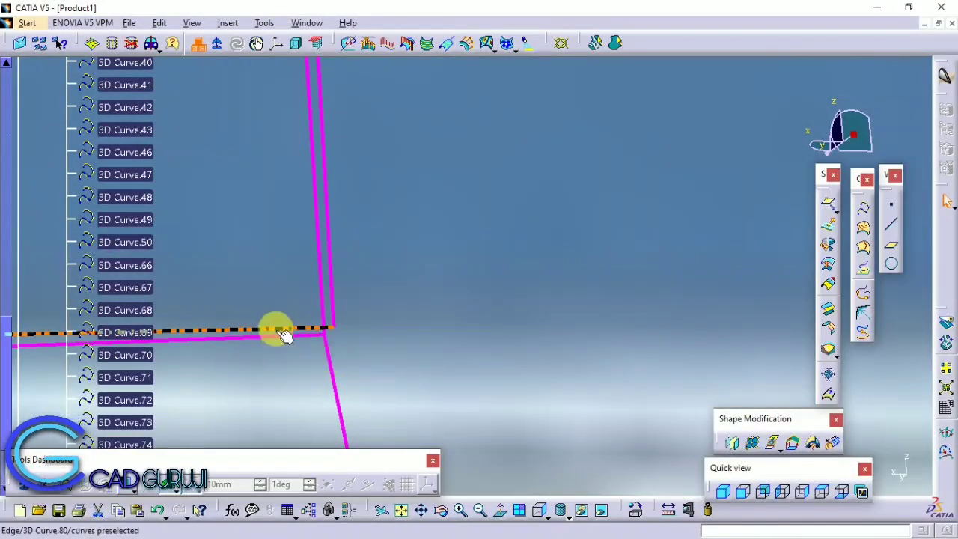
- Reshape the beltline curve to follow the reference outline and confirm it
{"action": "double_click", "coordinate": [283, 335]}
{"action": "middle_click_drag", "start_coordinate": [669, 412], "coordinate": [953, 261]}
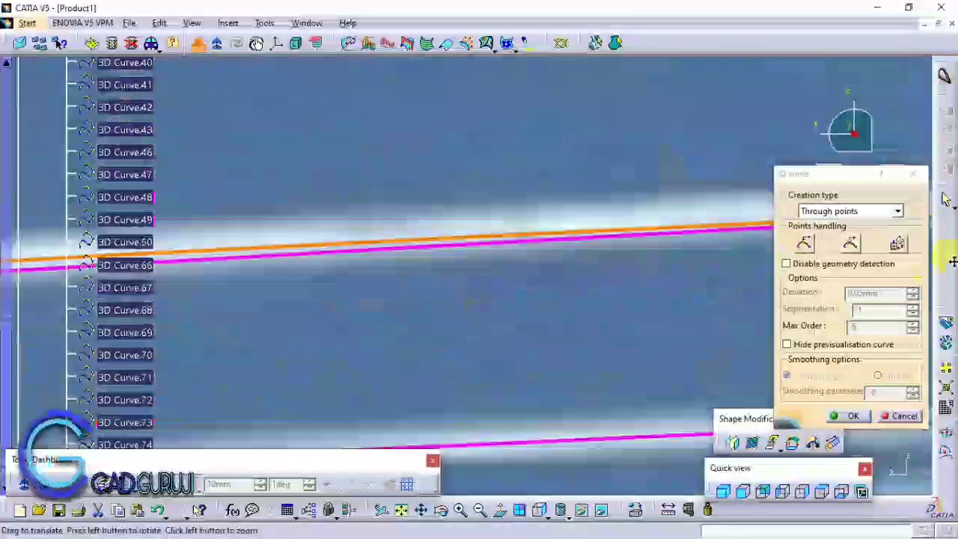
{"action": "mouse_move", "coordinate": [618, 230]}
{"action": "middle_mouse_down"}
{"action": "mouse_move", "coordinate": [669, 316]}
{"action": "mouse_move", "coordinate": [696, 245]}
{"action": "mouse_move", "coordinate": [556, 230]}
{"action": "mouse_move", "coordinate": [372, 283]}
{"action": "middle_mouse_up"}
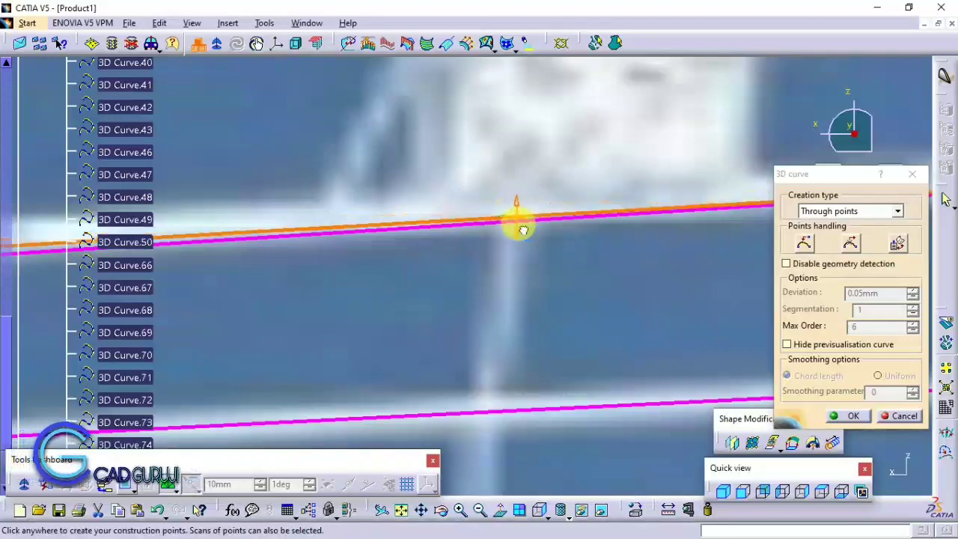
{"action": "mouse_move", "coordinate": [404, 218]}
{"action": "middle_mouse_down"}
{"action": "mouse_move", "coordinate": [327, 252]}
{"action": "mouse_move", "coordinate": [496, 252]}
{"action": "mouse_move", "coordinate": [449, 270]}
{"action": "mouse_move", "coordinate": [487, 305]}
{"action": "mouse_move", "coordinate": [419, 315]}
{"action": "middle_mouse_up"}
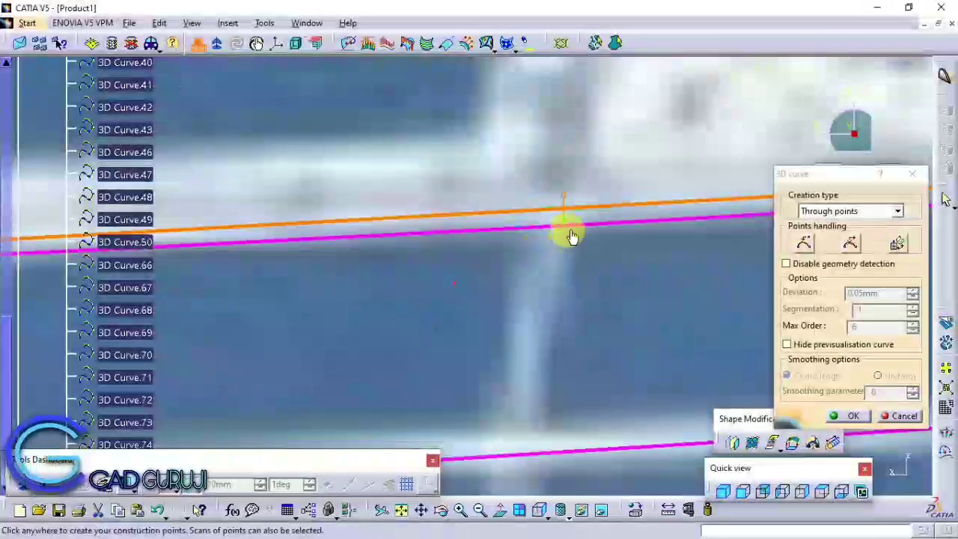
{"action": "mouse_move", "coordinate": [466, 163]}
{"action": "middle_mouse_down"}
{"action": "mouse_move", "coordinate": [870, 156]}
{"action": "mouse_move", "coordinate": [588, 96]}
{"action": "mouse_move", "coordinate": [534, 299]}
{"action": "mouse_move", "coordinate": [673, 359]}
{"action": "middle_mouse_up"}
{"action": "mouse_move", "coordinate": [851, 423]}
{"action": "middle_mouse_down"}
{"action": "mouse_move", "coordinate": [507, 324]}
{"action": "mouse_move", "coordinate": [568, 336]}
{"action": "middle_mouse_up"}
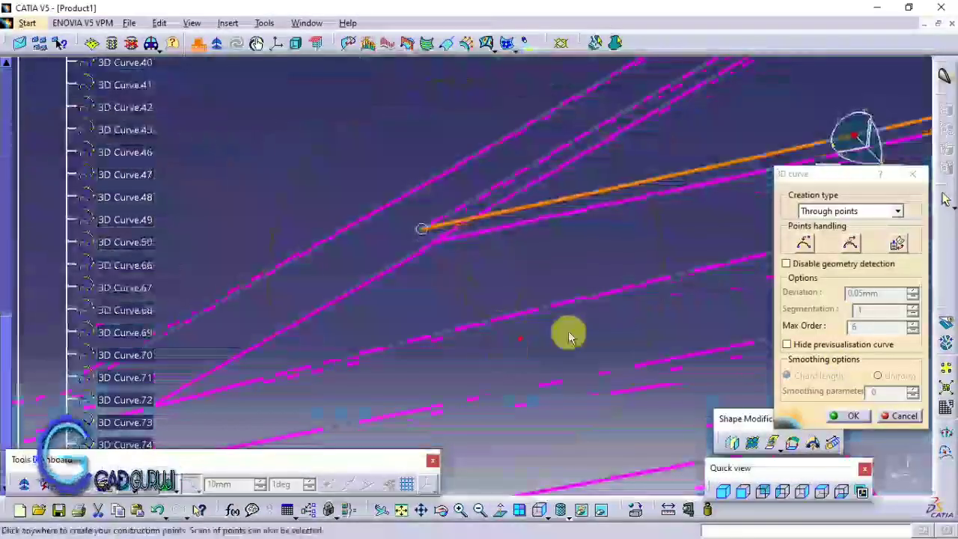
{"action": "left_click", "coordinate": [854, 416]}
{"action": "mouse_move", "coordinate": [460, 252]}
{"action": "middle_mouse_down"}
{"action": "mouse_move", "coordinate": [502, 302]}
{"action": "mouse_move", "coordinate": [494, 381]}
{"action": "mouse_move", "coordinate": [360, 237]}
{"action": "mouse_move", "coordinate": [475, 284]}
{"action": "mouse_move", "coordinate": [598, 47]}
{"action": "middle_mouse_up"}
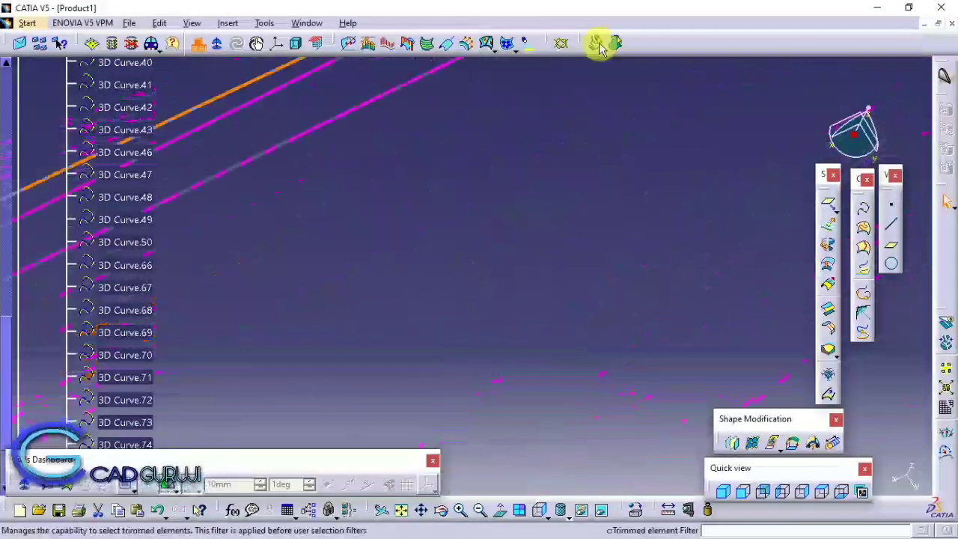
{"action": "double_click", "coordinate": [582, 158]}
- Confirm the pending curve change, then move the pillar curve's end onto its corner
{"action": "middle_click_drag", "start_coordinate": [557, 140], "coordinate": [506, 147]}
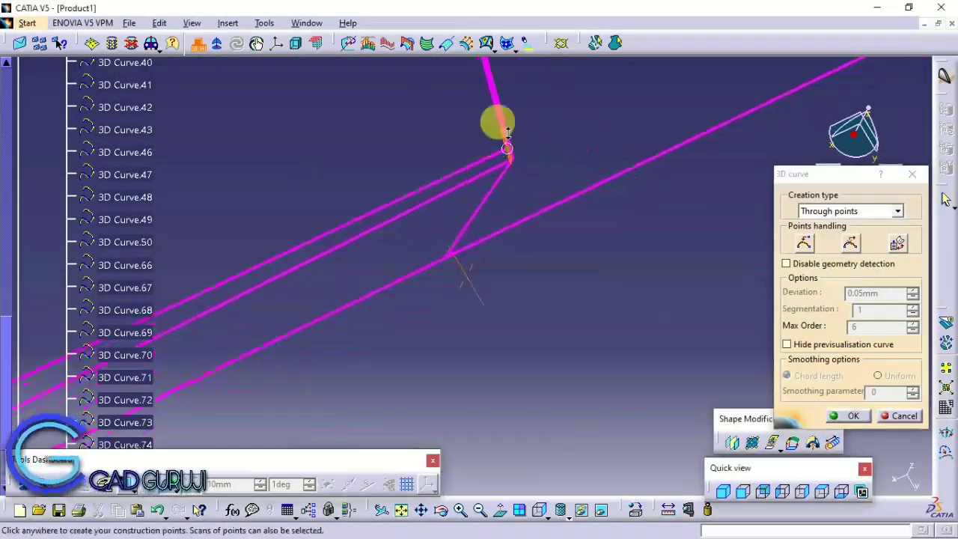
{"action": "left_click", "coordinate": [853, 416]}
{"action": "middle_click_drag", "start_coordinate": [479, 284], "coordinate": [524, 309]}
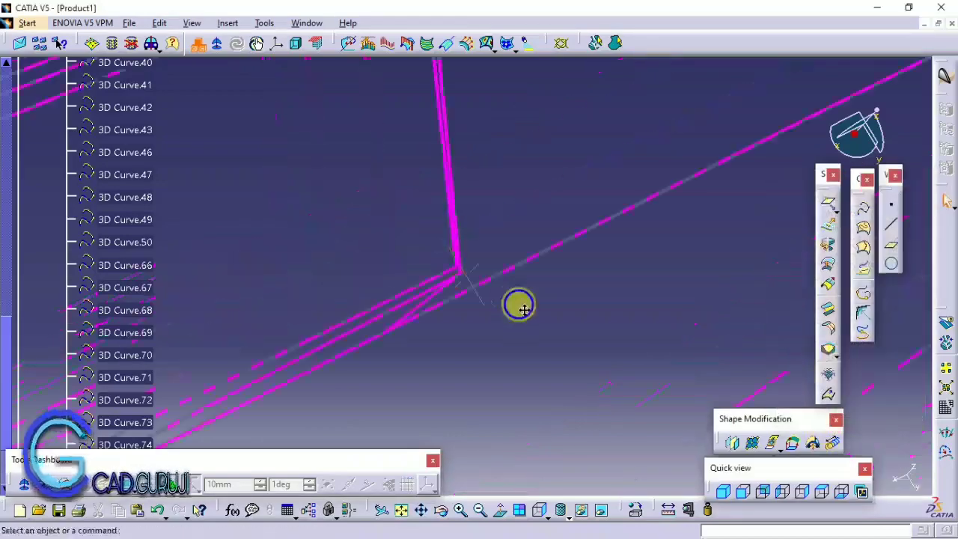
{"action": "double_click", "coordinate": [535, 228]}
{"action": "mouse_move", "coordinate": [459, 299]}
{"action": "middle_mouse_down"}
{"action": "mouse_move", "coordinate": [695, 406]}
{"action": "mouse_move", "coordinate": [444, 323]}
{"action": "mouse_move", "coordinate": [434, 381]}
{"action": "mouse_move", "coordinate": [445, 135]}
{"action": "mouse_move", "coordinate": [490, 196]}
{"action": "mouse_move", "coordinate": [436, 193]}
{"action": "middle_mouse_up"}
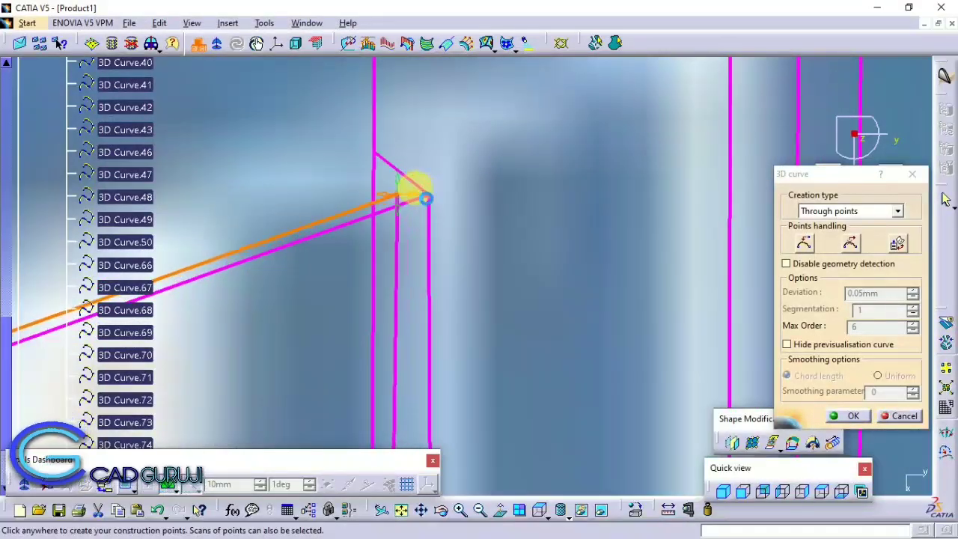
{"action": "mouse_move", "coordinate": [292, 151]}
{"action": "middle_mouse_down"}
{"action": "mouse_move", "coordinate": [391, 167]}
{"action": "mouse_move", "coordinate": [330, 173]}
{"action": "middle_mouse_up"}
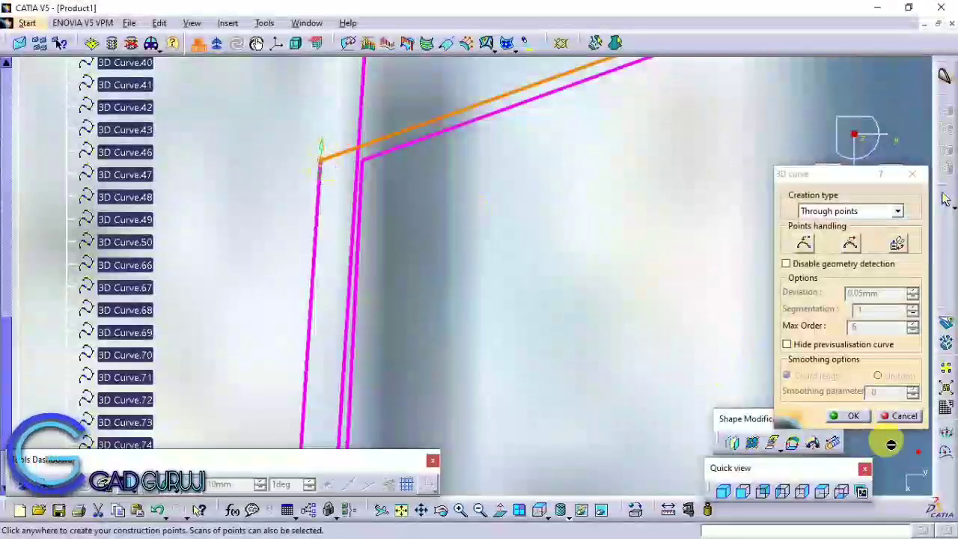
{"action": "left_click", "coordinate": [848, 415]}
- Create a new through-points 3D curve along the roofline and confirm it
{"action": "mouse_move", "coordinate": [695, 271]}
{"action": "middle_mouse_down"}
{"action": "mouse_move", "coordinate": [618, 277]}
{"action": "mouse_move", "coordinate": [447, 387]}
{"action": "mouse_move", "coordinate": [519, 367]}
{"action": "mouse_move", "coordinate": [325, 355]}
{"action": "mouse_move", "coordinate": [295, 316]}
{"action": "mouse_move", "coordinate": [487, 276]}
{"action": "mouse_move", "coordinate": [479, 252]}
{"action": "middle_mouse_up"}
{"action": "left_click", "coordinate": [862, 235]}
{"action": "left_click", "coordinate": [897, 210]}
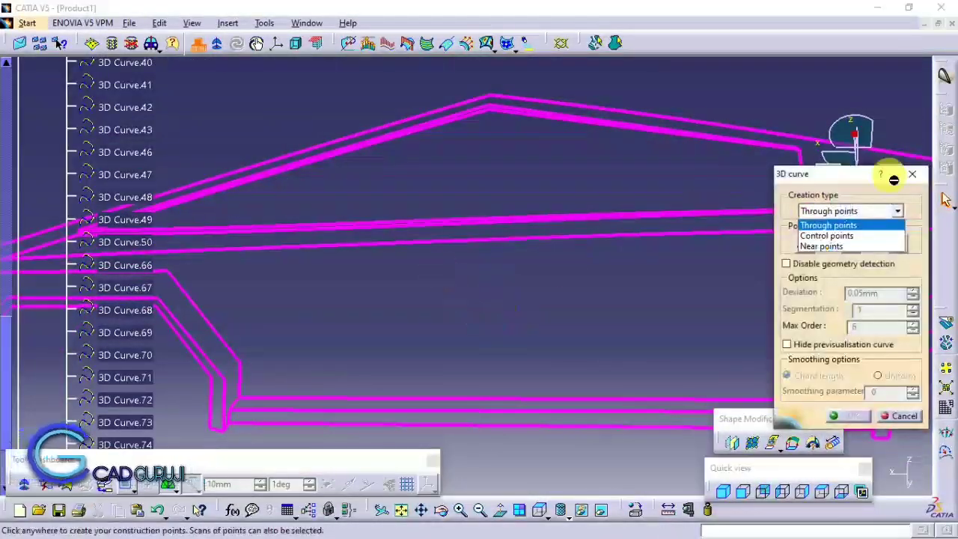
{"action": "mouse_move", "coordinate": [894, 179]}
{"action": "middle_mouse_down"}
{"action": "mouse_move", "coordinate": [849, 196]}
{"action": "mouse_move", "coordinate": [479, 122]}
{"action": "mouse_move", "coordinate": [583, 126]}
{"action": "mouse_move", "coordinate": [475, 357]}
{"action": "middle_mouse_up"}
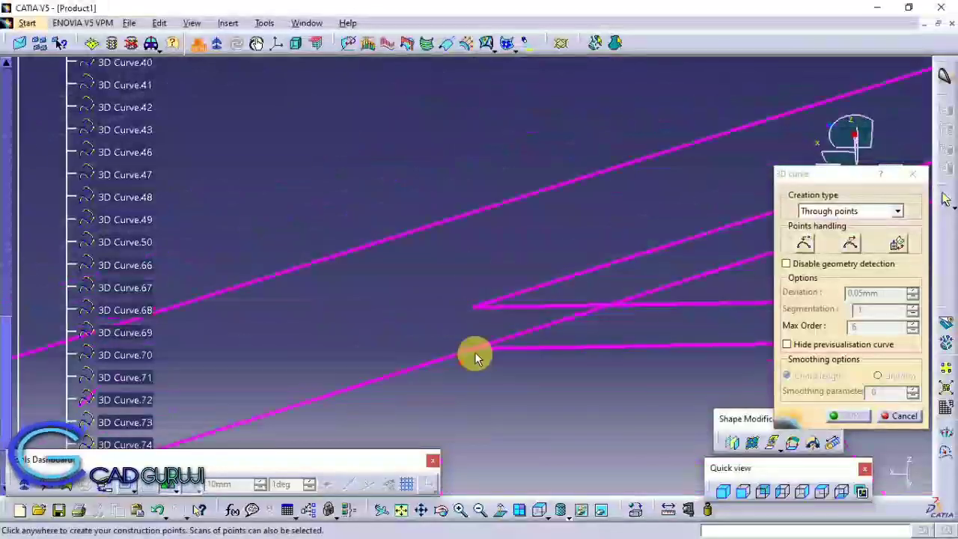
{"action": "left_click", "coordinate": [836, 421]}
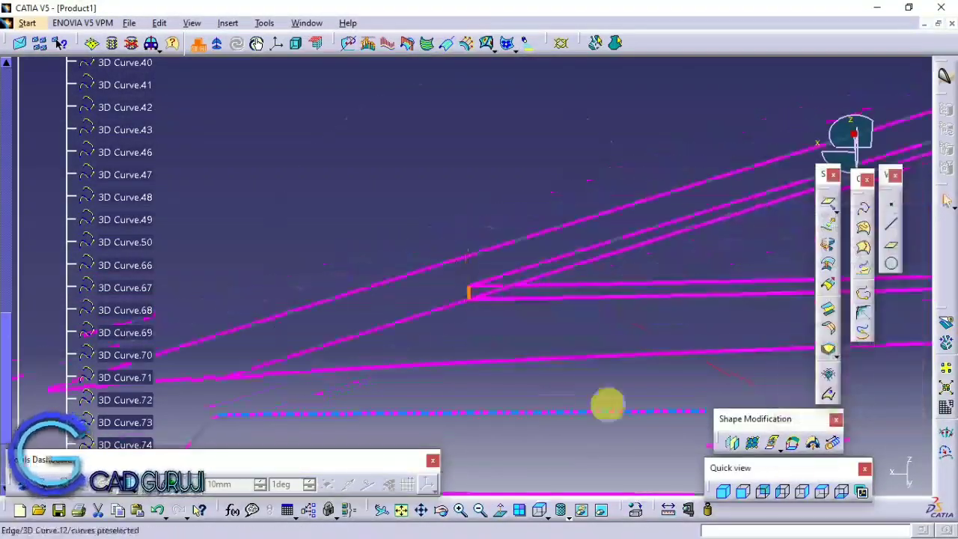
- Confirm the edits to 3D Curve.74 and rework the crossing frame curve to meet its corner
{"action": "left_click", "coordinate": [793, 488]}
{"action": "mouse_move", "coordinate": [509, 68]}
{"action": "middle_mouse_down"}
{"action": "mouse_move", "coordinate": [537, 241]}
{"action": "mouse_move", "coordinate": [573, 312]}
{"action": "mouse_move", "coordinate": [235, 280]}
{"action": "mouse_move", "coordinate": [411, 205]}
{"action": "mouse_move", "coordinate": [642, 196]}
{"action": "mouse_move", "coordinate": [680, 150]}
{"action": "mouse_move", "coordinate": [562, 317]}
{"action": "mouse_move", "coordinate": [504, 274]}
{"action": "mouse_move", "coordinate": [560, 346]}
{"action": "mouse_move", "coordinate": [551, 325]}
{"action": "mouse_move", "coordinate": [582, 287]}
{"action": "mouse_move", "coordinate": [560, 419]}
{"action": "mouse_move", "coordinate": [658, 337]}
{"action": "middle_mouse_up"}
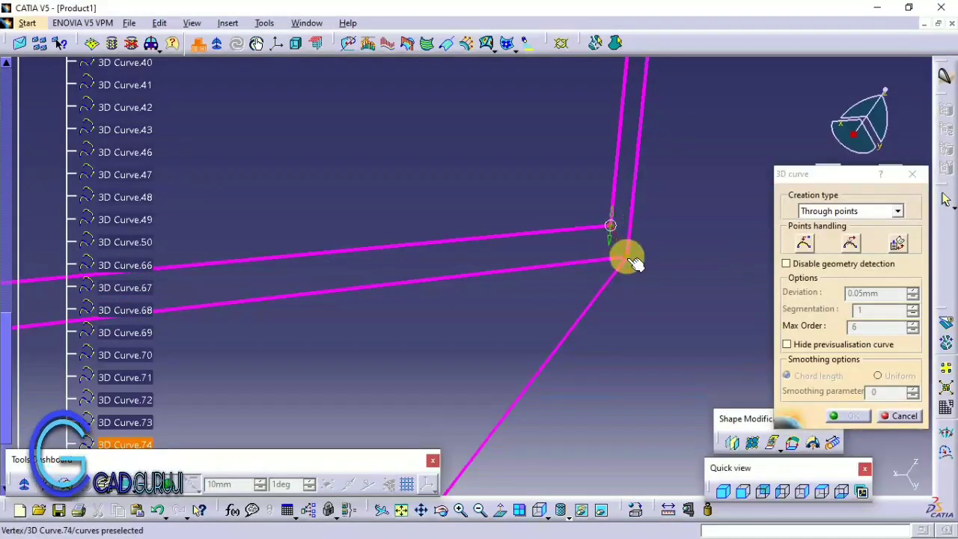
{"action": "left_click", "coordinate": [847, 418]}
{"action": "middle_click_drag", "start_coordinate": [648, 314], "coordinate": [633, 314]}
{"action": "mouse_move", "coordinate": [445, 393]}
{"action": "middle_mouse_down"}
{"action": "mouse_move", "coordinate": [539, 240]}
{"action": "mouse_move", "coordinate": [544, 154]}
{"action": "middle_mouse_up"}
{"action": "double_click", "coordinate": [536, 201]}
{"action": "mouse_move", "coordinate": [530, 193]}
{"action": "middle_mouse_down"}
{"action": "mouse_move", "coordinate": [506, 197]}
{"action": "mouse_move", "coordinate": [671, 262]}
{"action": "middle_mouse_up"}
{"action": "mouse_move", "coordinate": [658, 163]}
{"action": "middle_mouse_down"}
{"action": "mouse_move", "coordinate": [538, 229]}
{"action": "mouse_move", "coordinate": [524, 315]}
{"action": "middle_mouse_up"}
{"action": "left_click", "coordinate": [847, 415]}
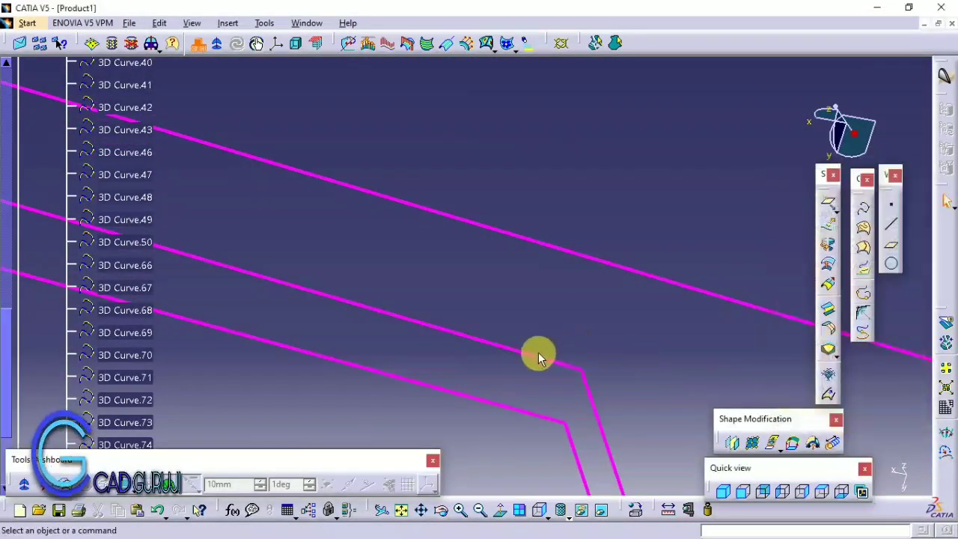
{"action": "double_click", "coordinate": [527, 351]}
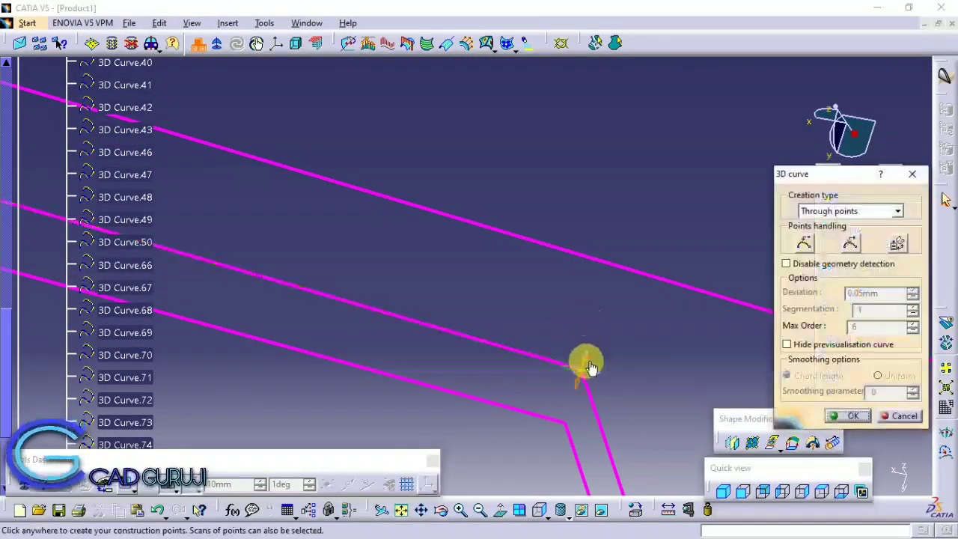
- Confirm the dashed curve edit and create 3D Curve.83 at the frame corner
{"action": "left_click", "coordinate": [844, 423]}
{"action": "mouse_move", "coordinate": [678, 324]}
{"action": "middle_mouse_down"}
{"action": "mouse_move", "coordinate": [599, 399]}
{"action": "mouse_move", "coordinate": [641, 335]}
{"action": "mouse_move", "coordinate": [591, 351]}
{"action": "mouse_move", "coordinate": [798, 487]}
{"action": "mouse_move", "coordinate": [630, 314]}
{"action": "mouse_move", "coordinate": [622, 15]}
{"action": "mouse_move", "coordinate": [577, 139]}
{"action": "middle_mouse_up"}
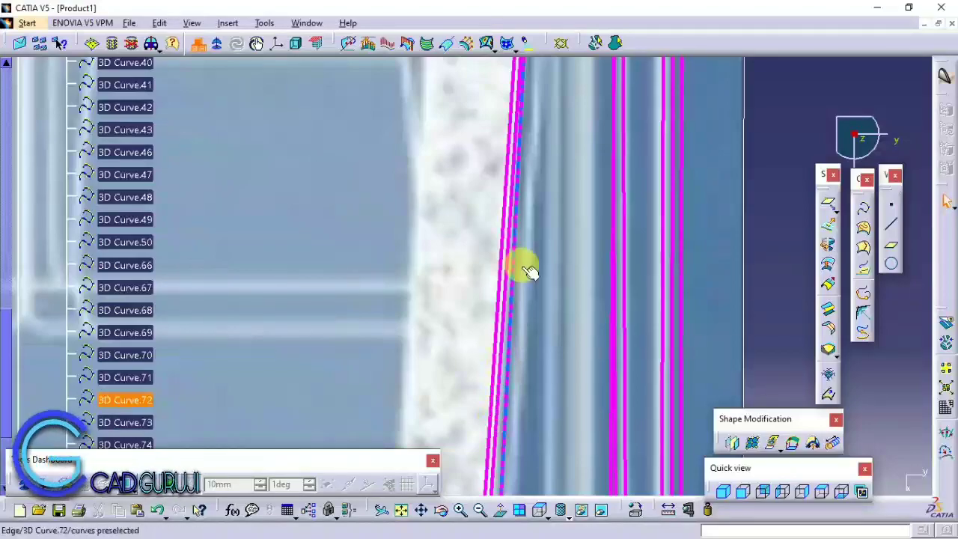
{"action": "mouse_move", "coordinate": [529, 271]}
{"action": "middle_mouse_down"}
{"action": "mouse_move", "coordinate": [490, 267]}
{"action": "mouse_move", "coordinate": [466, 175]}
{"action": "mouse_move", "coordinate": [596, 327]}
{"action": "mouse_move", "coordinate": [558, 340]}
{"action": "mouse_move", "coordinate": [479, 325]}
{"action": "mouse_move", "coordinate": [561, 336]}
{"action": "mouse_move", "coordinate": [726, 139]}
{"action": "mouse_move", "coordinate": [570, 240]}
{"action": "mouse_move", "coordinate": [594, 329]}
{"action": "mouse_move", "coordinate": [581, 306]}
{"action": "mouse_move", "coordinate": [544, 313]}
{"action": "middle_mouse_up"}
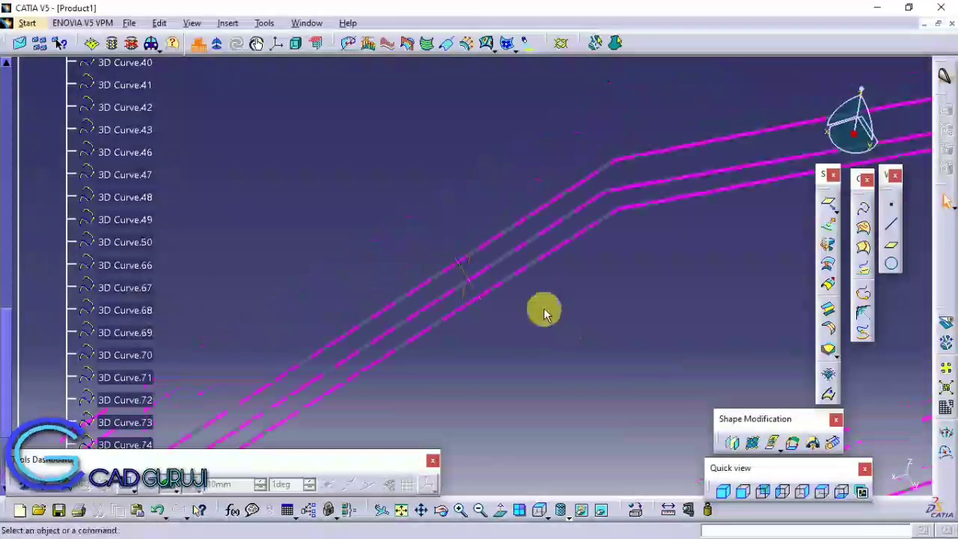
{"action": "left_click", "coordinate": [862, 220]}
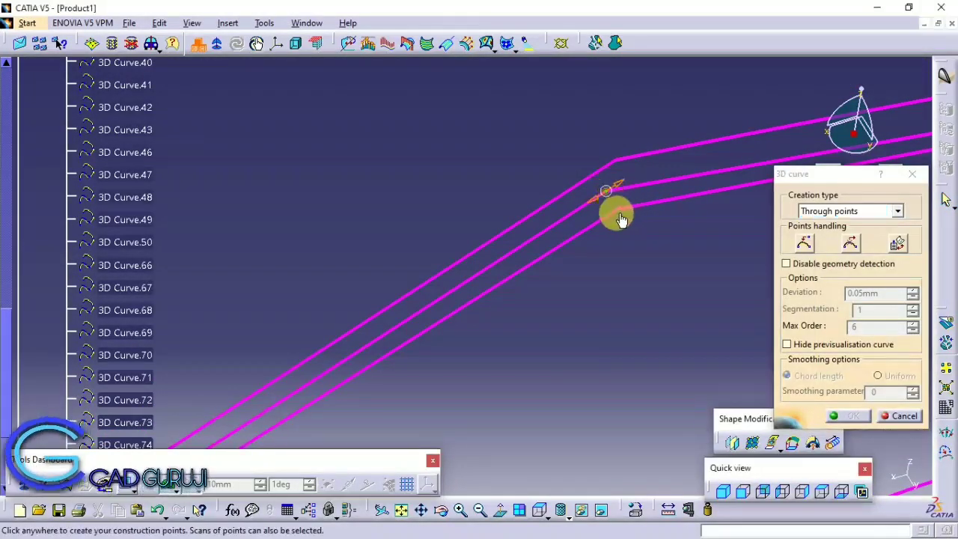
{"action": "mouse_move", "coordinate": [620, 219]}
{"action": "middle_mouse_down"}
{"action": "mouse_move", "coordinate": [577, 278]}
{"action": "mouse_move", "coordinate": [590, 241]}
{"action": "mouse_move", "coordinate": [359, 239]}
{"action": "mouse_move", "coordinate": [454, 117]}
{"action": "mouse_move", "coordinate": [567, 215]}
{"action": "mouse_move", "coordinate": [570, 316]}
{"action": "middle_mouse_up"}
{"action": "left_click", "coordinate": [830, 417]}
- Create 3D Curve.84 through a point on the curve corner
{"action": "left_click", "coordinate": [864, 217]}
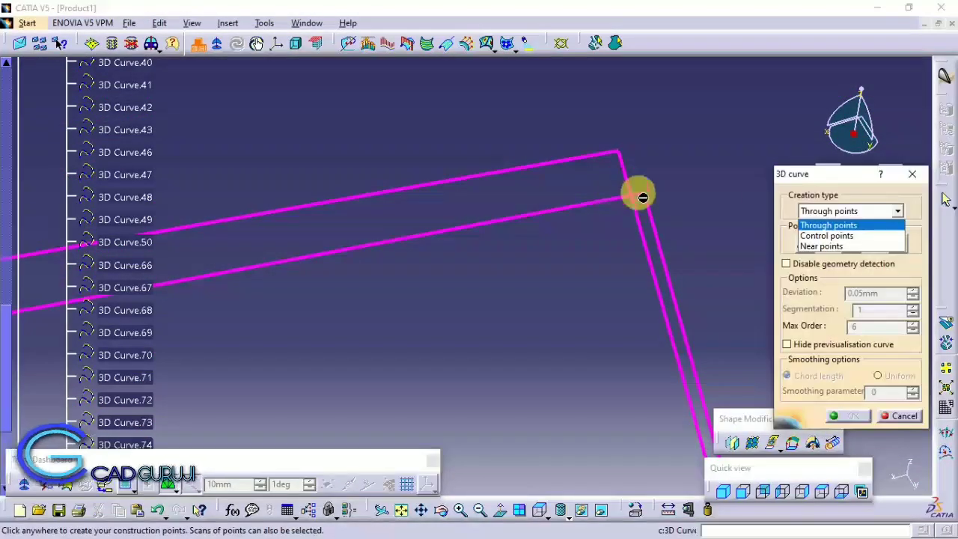
{"action": "left_click", "coordinate": [620, 152]}
{"action": "left_click", "coordinate": [848, 417]}
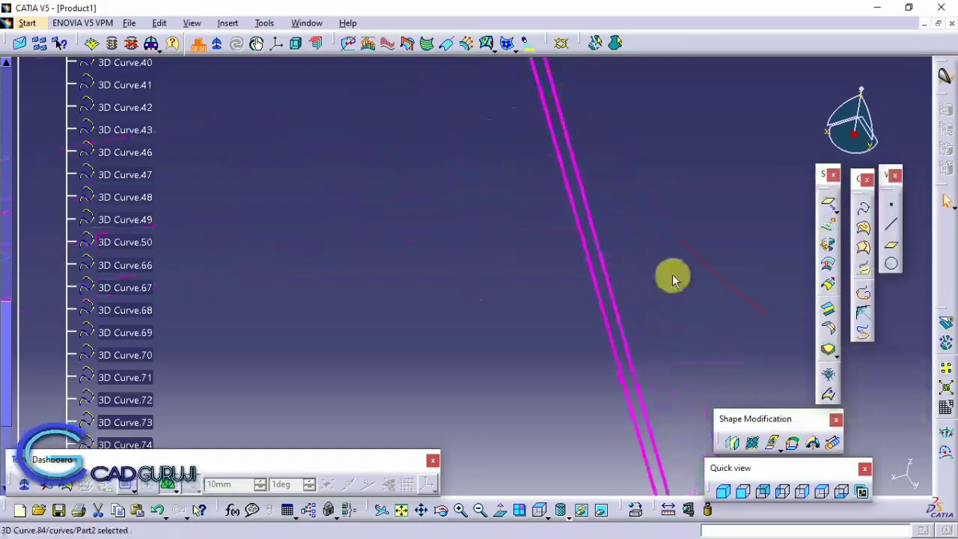
- Begin a vertical pillar connector between the two horizontal frame lines from the side view
{"action": "left_click", "coordinate": [861, 209]}
{"action": "mouse_move", "coordinate": [666, 347]}
{"action": "middle_mouse_down"}
{"action": "mouse_move", "coordinate": [556, 299]}
{"action": "mouse_move", "coordinate": [616, 305]}
{"action": "mouse_move", "coordinate": [543, 248]}
{"action": "mouse_move", "coordinate": [571, 165]}
{"action": "mouse_move", "coordinate": [712, 64]}
{"action": "mouse_move", "coordinate": [694, 433]}
{"action": "middle_mouse_up"}
{"action": "left_click", "coordinate": [802, 492]}
{"action": "mouse_move", "coordinate": [594, 348]}
{"action": "middle_mouse_down"}
{"action": "mouse_move", "coordinate": [669, 342]}
{"action": "mouse_move", "coordinate": [573, 289]}
{"action": "mouse_move", "coordinate": [543, 221]}
{"action": "mouse_move", "coordinate": [564, 388]}
{"action": "middle_mouse_up"}
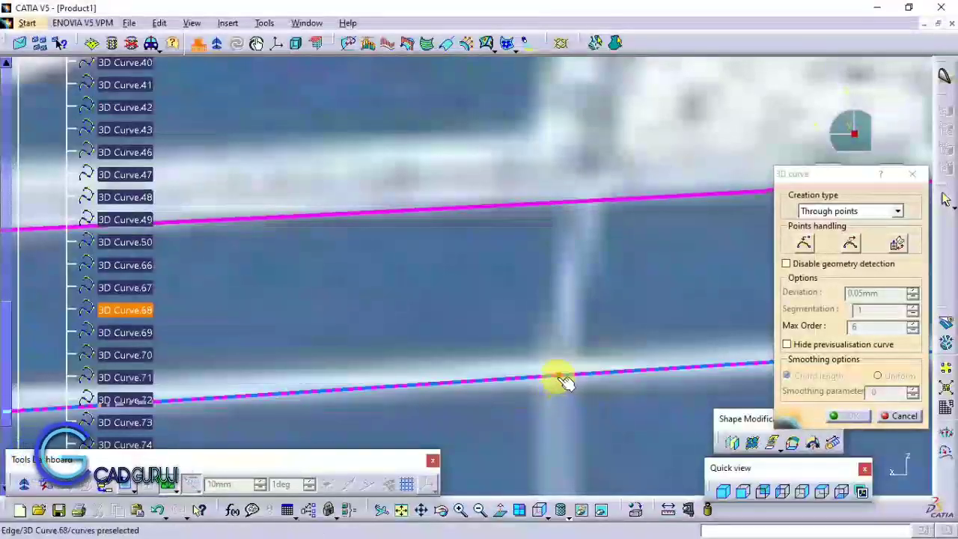
{"action": "middle_click_drag", "start_coordinate": [580, 203], "coordinate": [588, 252]}
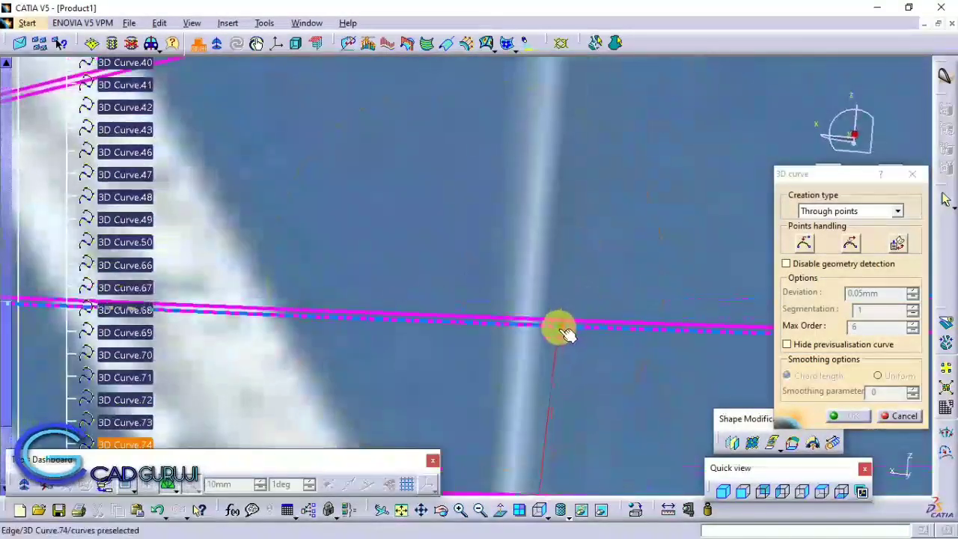
{"action": "left_click", "coordinate": [802, 492]}
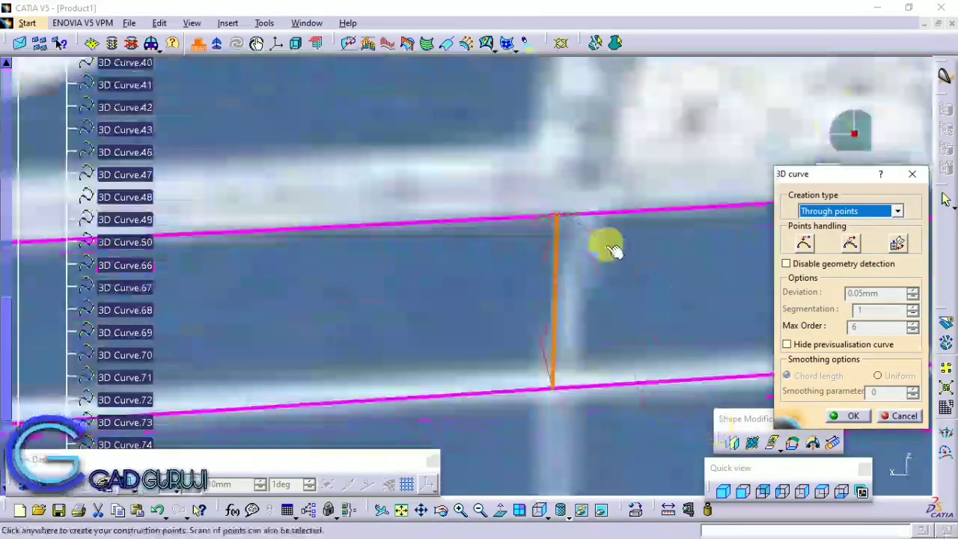
{"action": "middle_click_drag", "start_coordinate": [626, 272], "coordinate": [521, 239]}
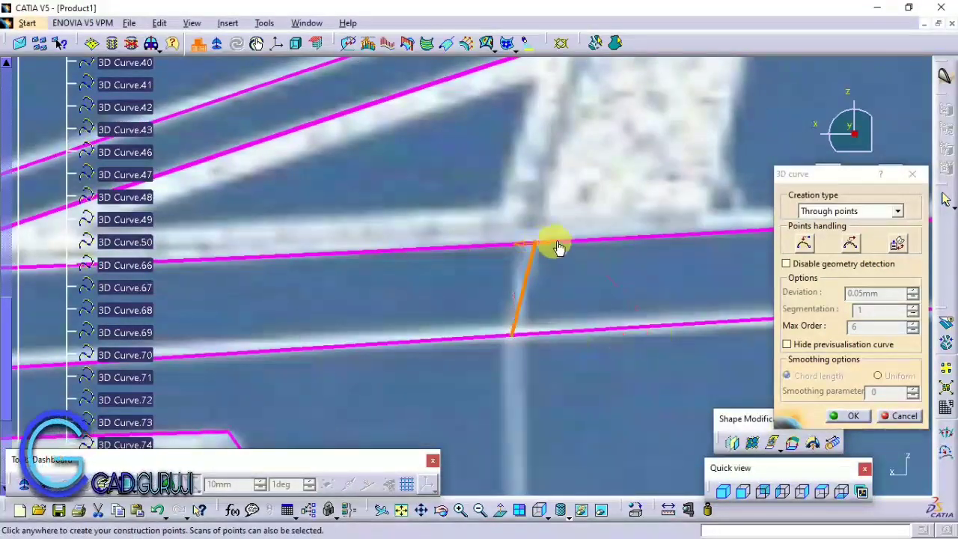
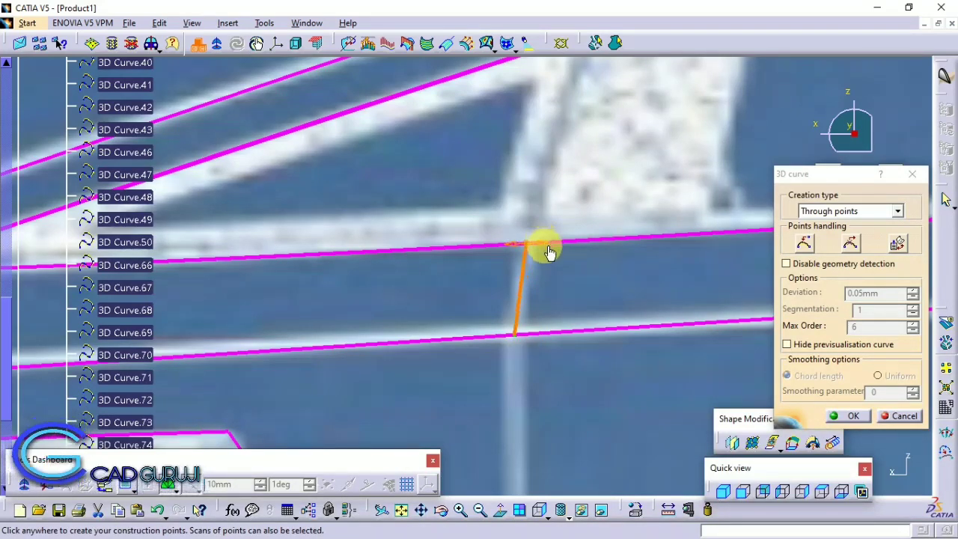
- Link the lower body line to the parallel magenta line with a through-points 3D curve
{"action": "middle_click_drag", "start_coordinate": [594, 336], "coordinate": [410, 361]}
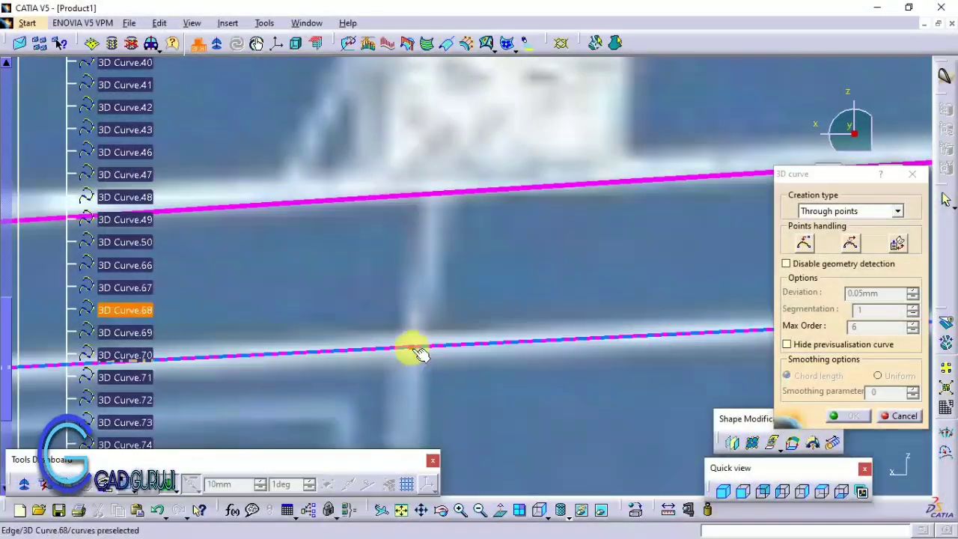
{"action": "left_click", "coordinate": [421, 354]}
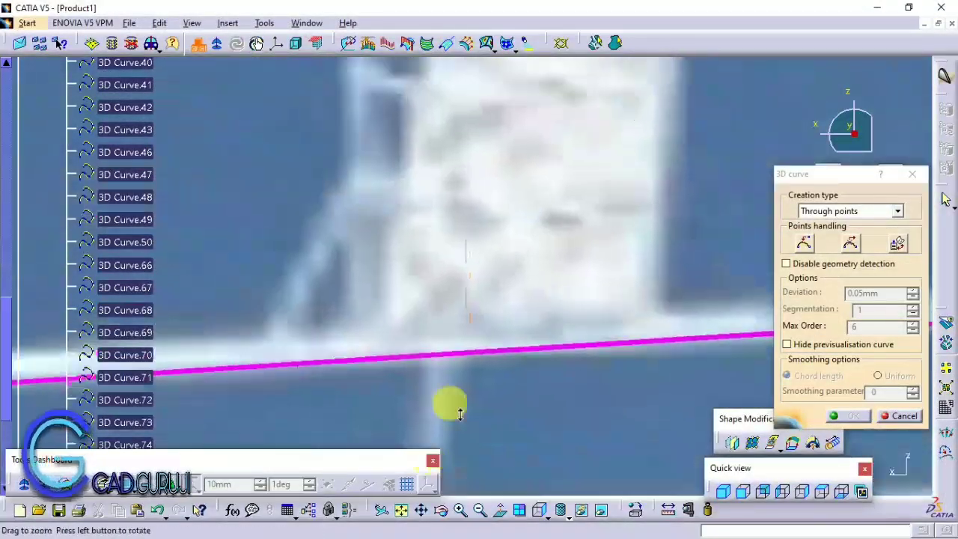
{"action": "middle_click_drag", "start_coordinate": [449, 400], "coordinate": [525, 317]}
{"action": "left_click", "coordinate": [780, 494]}
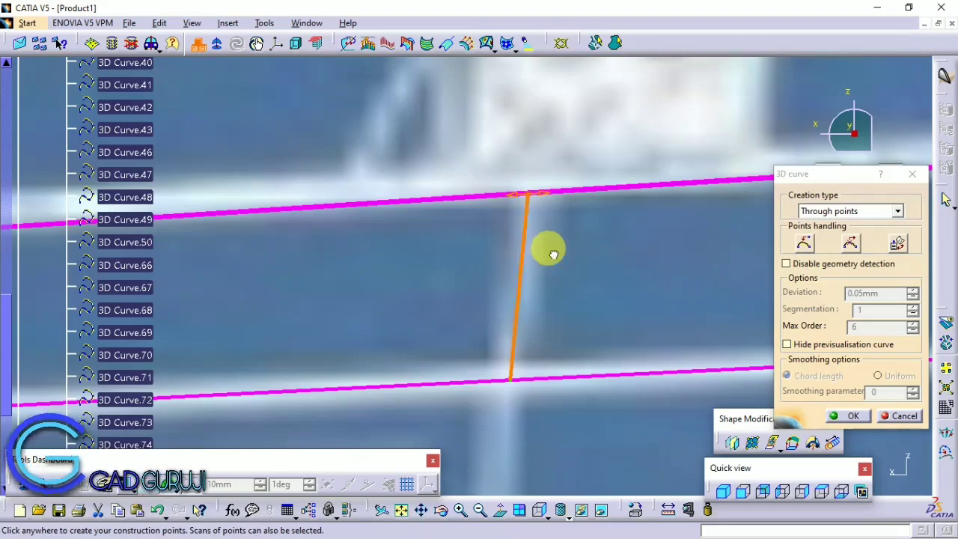
{"action": "left_click", "coordinate": [843, 416]}
{"action": "mouse_move", "coordinate": [609, 332]}
{"action": "middle_mouse_down"}
{"action": "mouse_move", "coordinate": [500, 291]}
{"action": "mouse_move", "coordinate": [531, 196]}
{"action": "mouse_move", "coordinate": [606, 233]}
{"action": "mouse_move", "coordinate": [684, 402]}
{"action": "mouse_move", "coordinate": [560, 310]}
{"action": "mouse_move", "coordinate": [601, 314]}
{"action": "mouse_move", "coordinate": [560, 349]}
{"action": "mouse_move", "coordinate": [398, 369]}
{"action": "middle_mouse_up"}
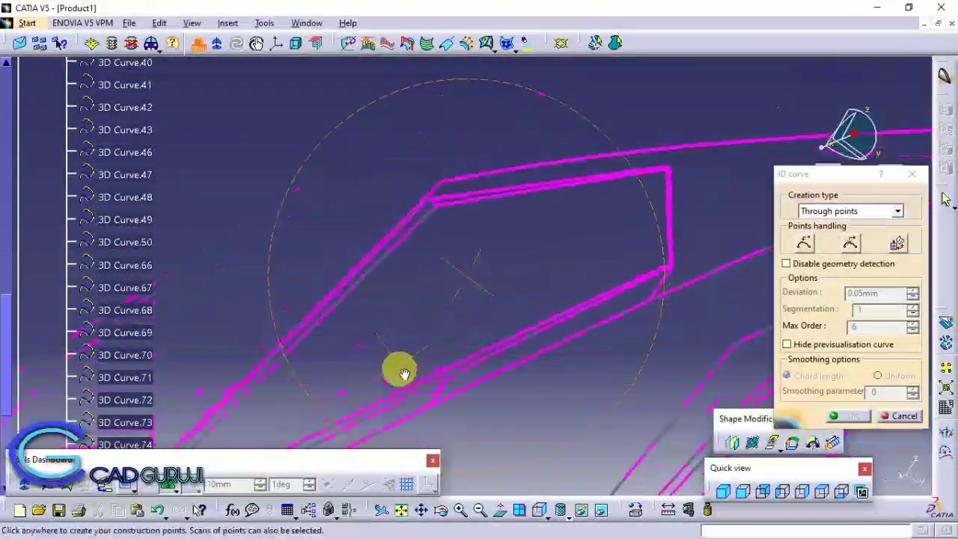
{"action": "left_click", "coordinate": [801, 491]}
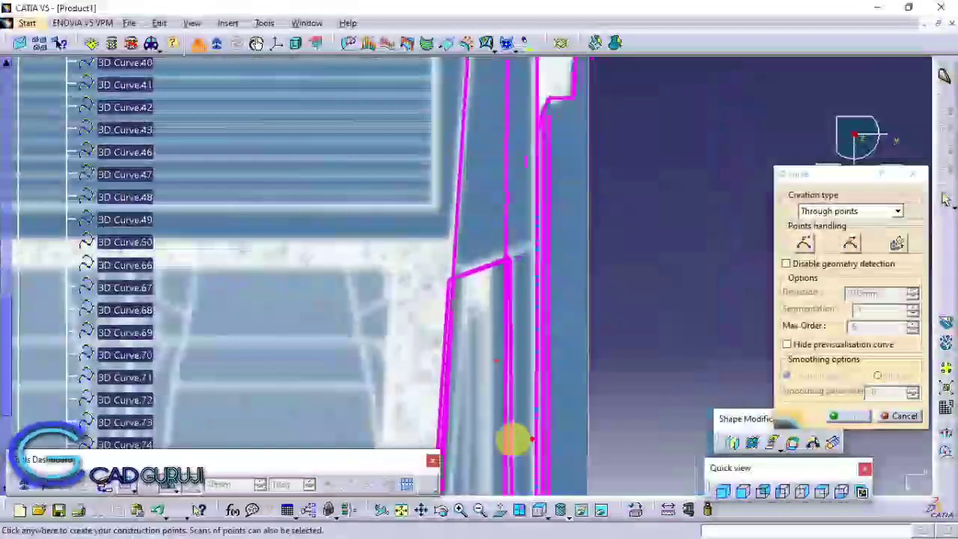
{"action": "left_click", "coordinate": [897, 415]}
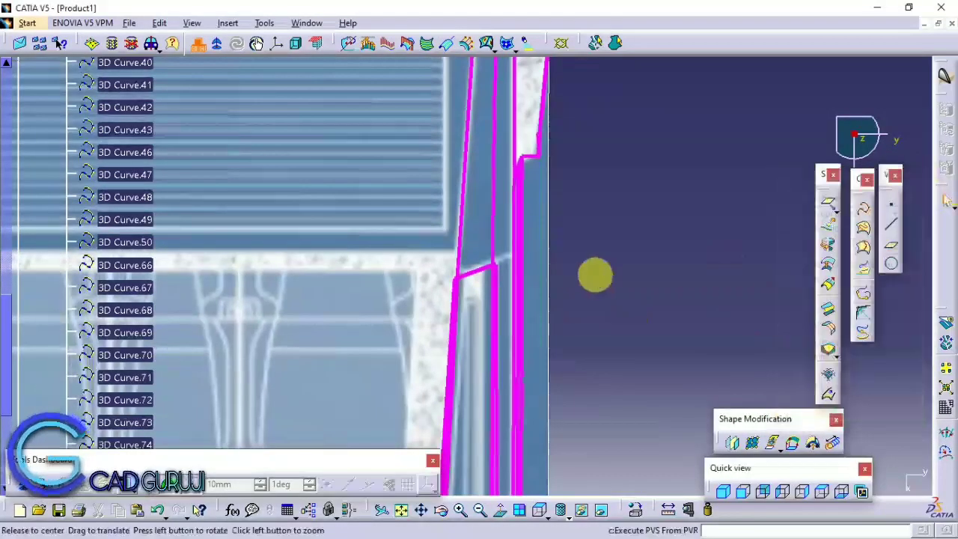
- Check the curves from the right and bottom views and confirm the curve near the wheel arch
{"action": "mouse_move", "coordinate": [591, 274]}
{"action": "middle_mouse_down"}
{"action": "mouse_move", "coordinate": [556, 242]}
{"action": "mouse_move", "coordinate": [624, 411]}
{"action": "mouse_move", "coordinate": [434, 274]}
{"action": "mouse_move", "coordinate": [487, 324]}
{"action": "mouse_move", "coordinate": [426, 317]}
{"action": "mouse_move", "coordinate": [574, 376]}
{"action": "middle_mouse_up"}
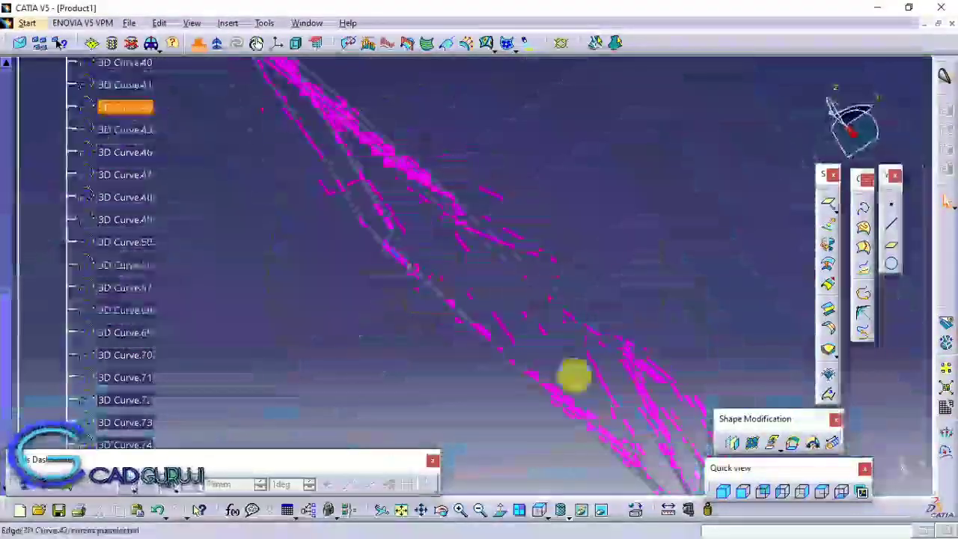
{"action": "left_click", "coordinate": [802, 491]}
{"action": "mouse_move", "coordinate": [691, 474]}
{"action": "middle_mouse_down"}
{"action": "mouse_move", "coordinate": [327, 214]}
{"action": "mouse_move", "coordinate": [394, 95]}
{"action": "mouse_move", "coordinate": [613, 235]}
{"action": "mouse_move", "coordinate": [451, 304]}
{"action": "mouse_move", "coordinate": [444, 374]}
{"action": "mouse_move", "coordinate": [662, 200]}
{"action": "middle_mouse_up"}
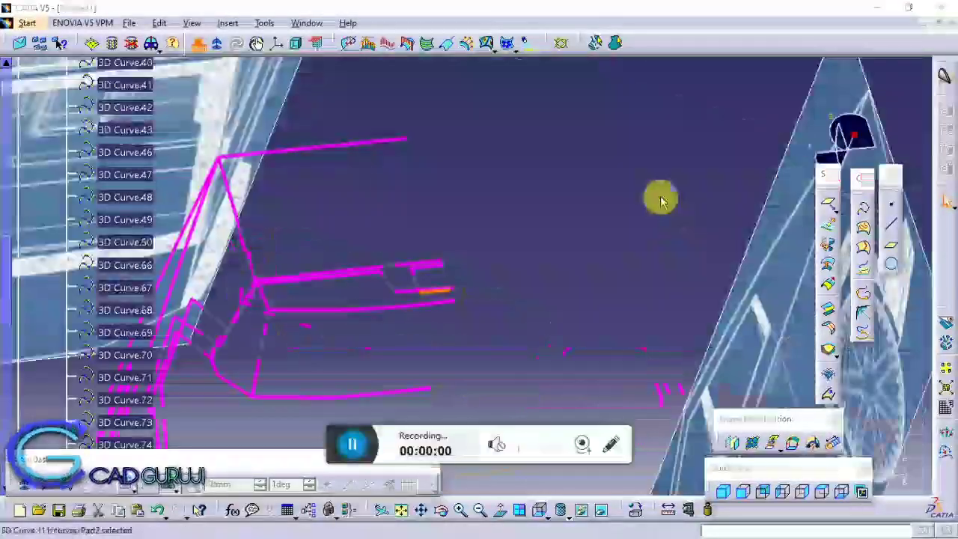
{"action": "mouse_move", "coordinate": [456, 284]}
{"action": "middle_mouse_down"}
{"action": "mouse_move", "coordinate": [449, 203]}
{"action": "mouse_move", "coordinate": [616, 372]}
{"action": "mouse_move", "coordinate": [459, 374]}
{"action": "mouse_move", "coordinate": [321, 310]}
{"action": "mouse_move", "coordinate": [487, 277]}
{"action": "mouse_move", "coordinate": [481, 224]}
{"action": "mouse_move", "coordinate": [507, 235]}
{"action": "mouse_move", "coordinate": [429, 354]}
{"action": "mouse_move", "coordinate": [524, 404]}
{"action": "middle_mouse_up"}
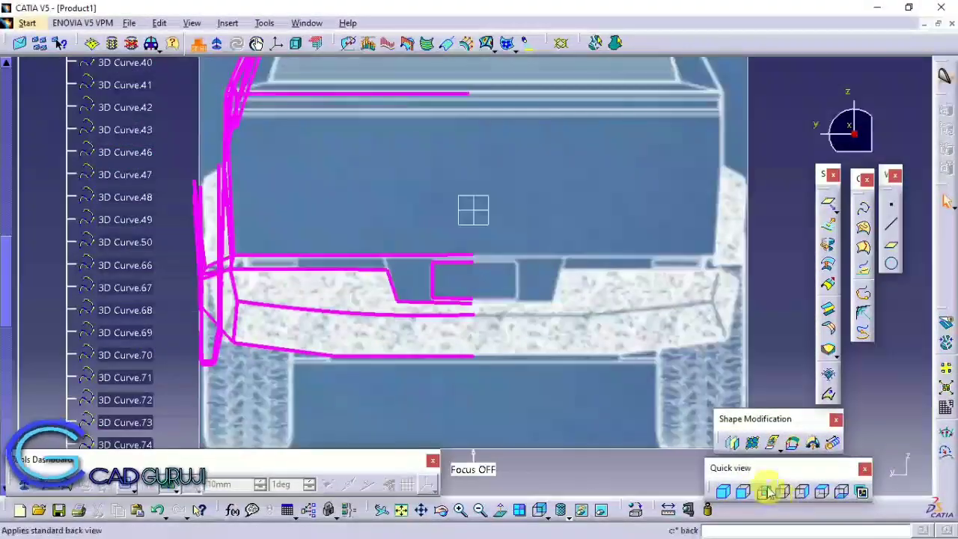
{"action": "left_click", "coordinate": [816, 491]}
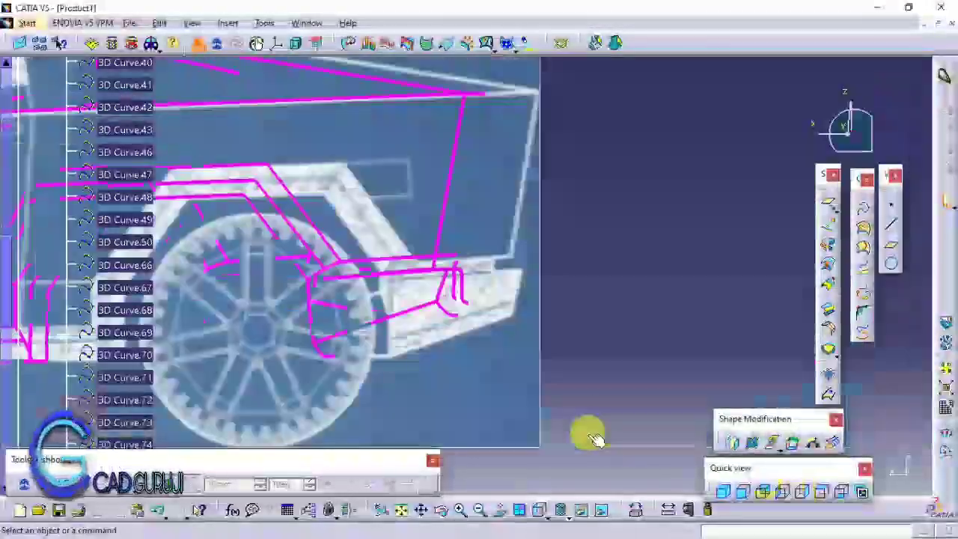
{"action": "mouse_move", "coordinate": [588, 434]}
{"action": "middle_mouse_down"}
{"action": "mouse_move", "coordinate": [581, 203]}
{"action": "mouse_move", "coordinate": [566, 292]}
{"action": "middle_mouse_up"}
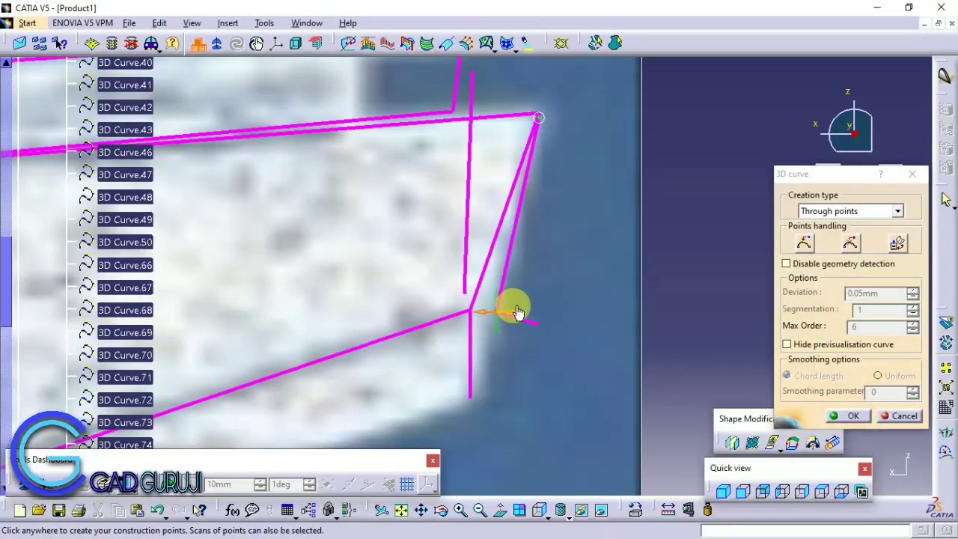
{"action": "left_click", "coordinate": [849, 416]}
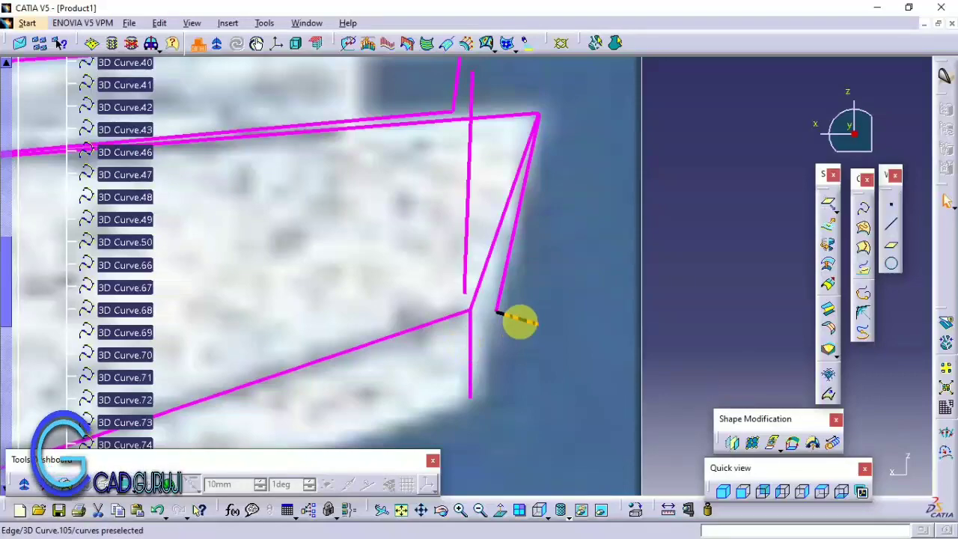
- Add a short 3D curve closing the corner at the line's end
{"action": "left_click", "coordinate": [496, 311]}
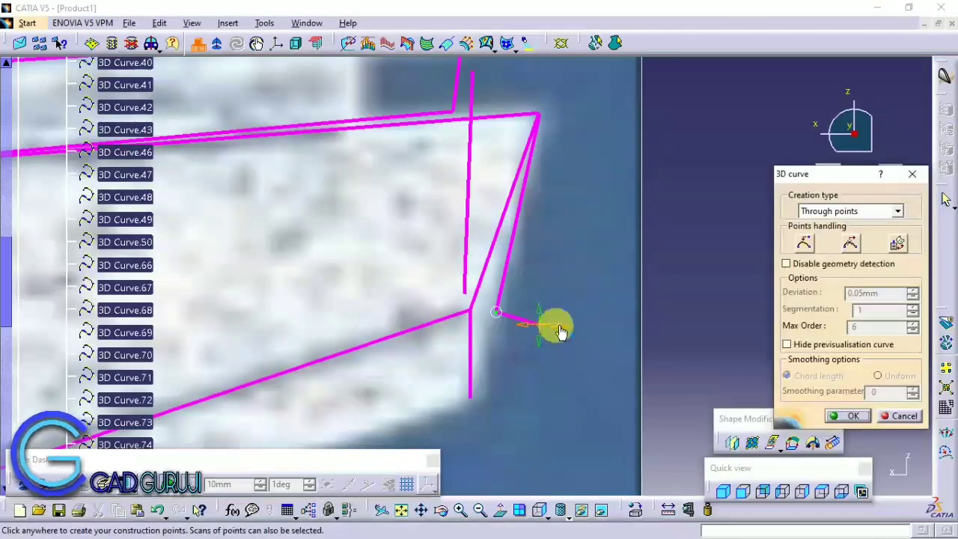
{"action": "left_click", "coordinate": [851, 417]}
{"action": "middle_click_drag", "start_coordinate": [536, 336], "coordinate": [429, 265]}
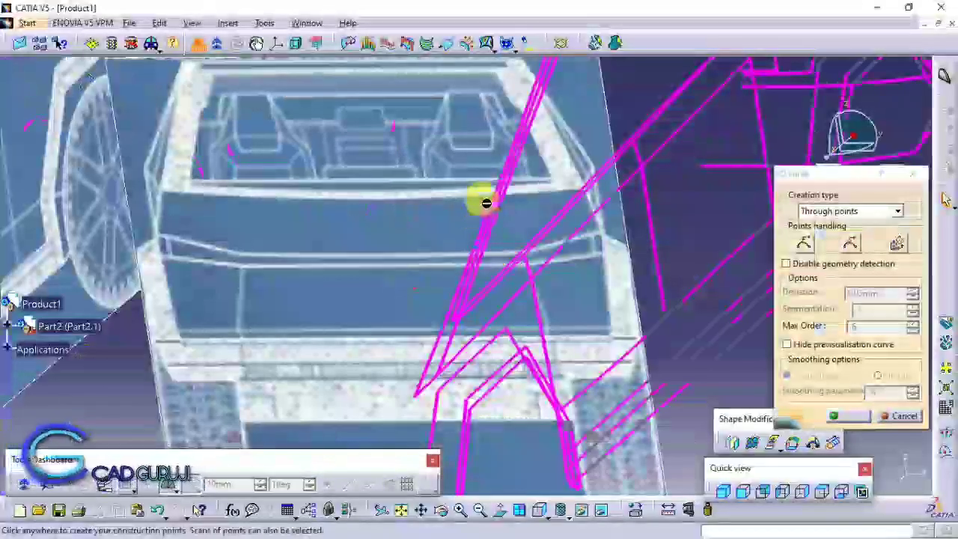
- Create a 3D curve across the rear ending on the magenta line, placed from the left view
{"action": "left_click", "coordinate": [482, 199]}
{"action": "left_click", "coordinate": [778, 500]}
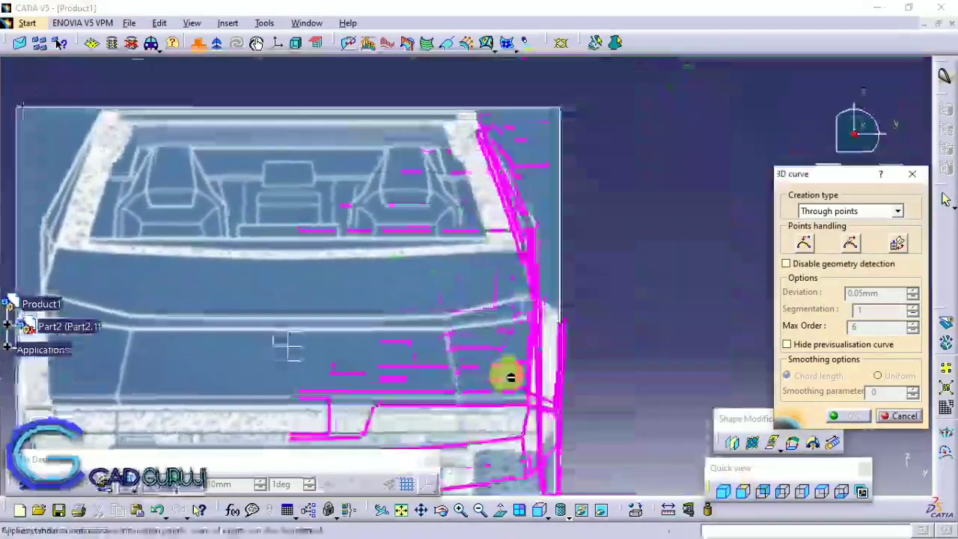
{"action": "scroll", "coordinate": [572, 294], "scroll_direction": "up", "scroll_amount": 3}
{"action": "left_click", "coordinate": [613, 275]}
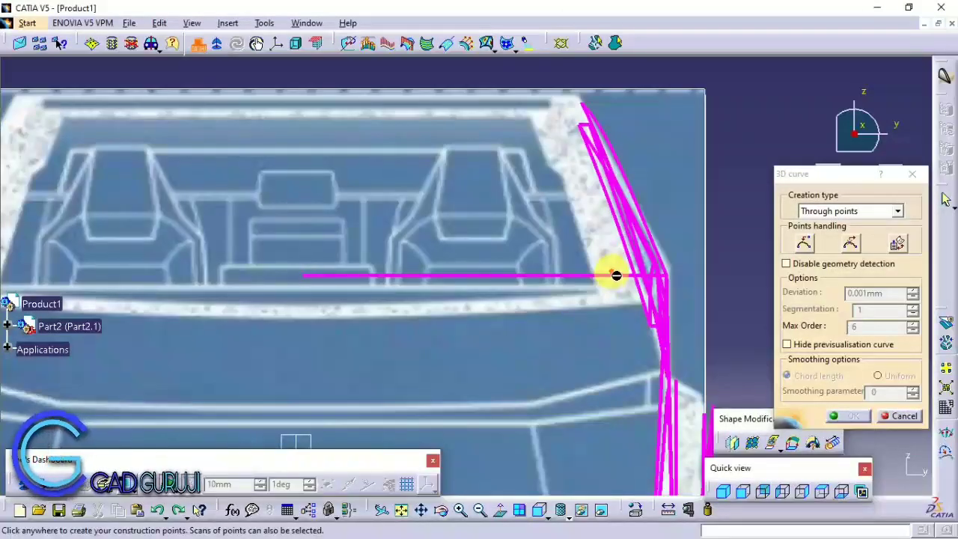
{"action": "scroll", "coordinate": [475, 205], "scroll_direction": "up", "scroll_amount": 2}
{"action": "scroll", "coordinate": [441, 229], "scroll_direction": "up", "scroll_amount": 2}
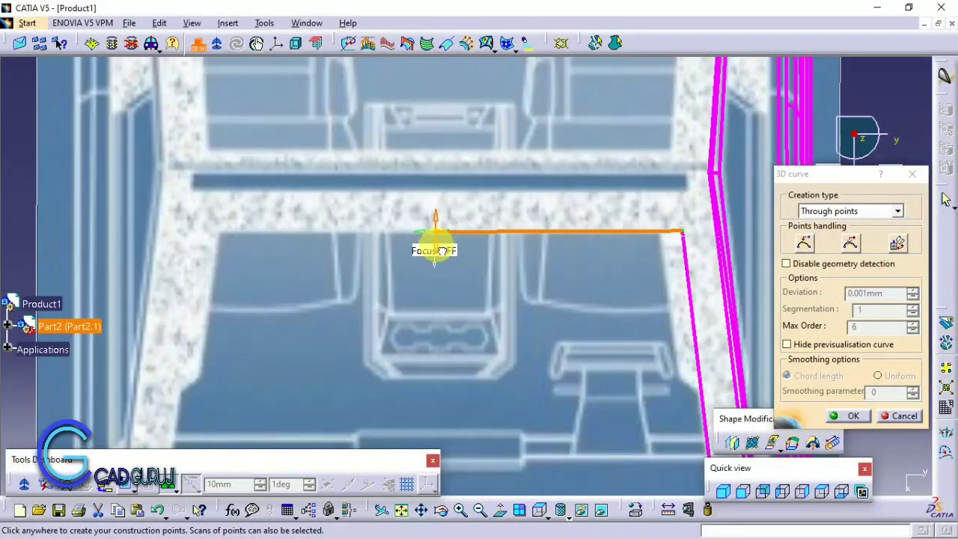
{"action": "scroll", "coordinate": [448, 254], "scroll_direction": "down", "scroll_amount": 2}
{"action": "left_click", "coordinate": [851, 427]}
- Add a short vertical 3D curve segment at the rear
{"action": "scroll", "coordinate": [481, 395], "scroll_direction": "up", "scroll_amount": 3}
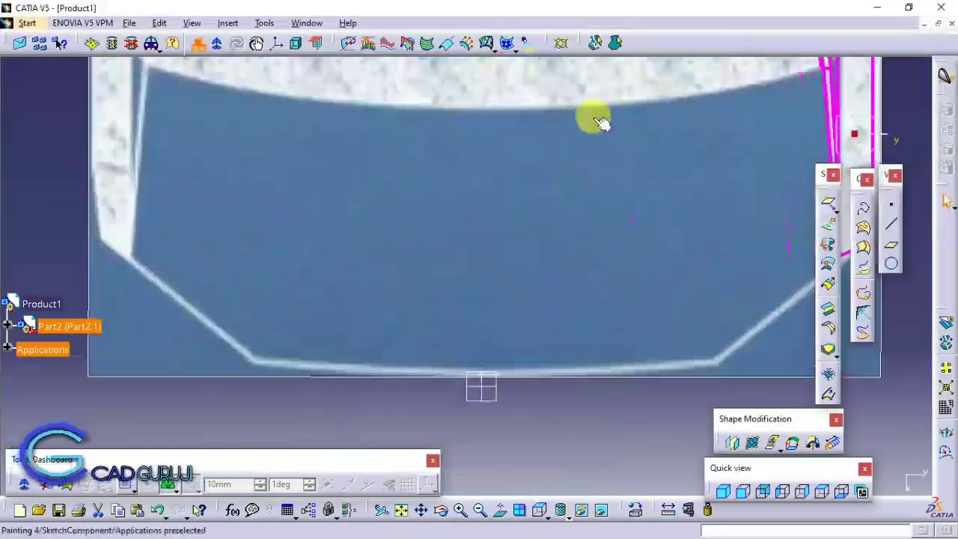
{"action": "scroll", "coordinate": [653, 317], "scroll_direction": "up", "scroll_amount": 2}
{"action": "left_click", "coordinate": [861, 225]}
{"action": "scroll", "coordinate": [551, 235], "scroll_direction": "down", "scroll_amount": 3}
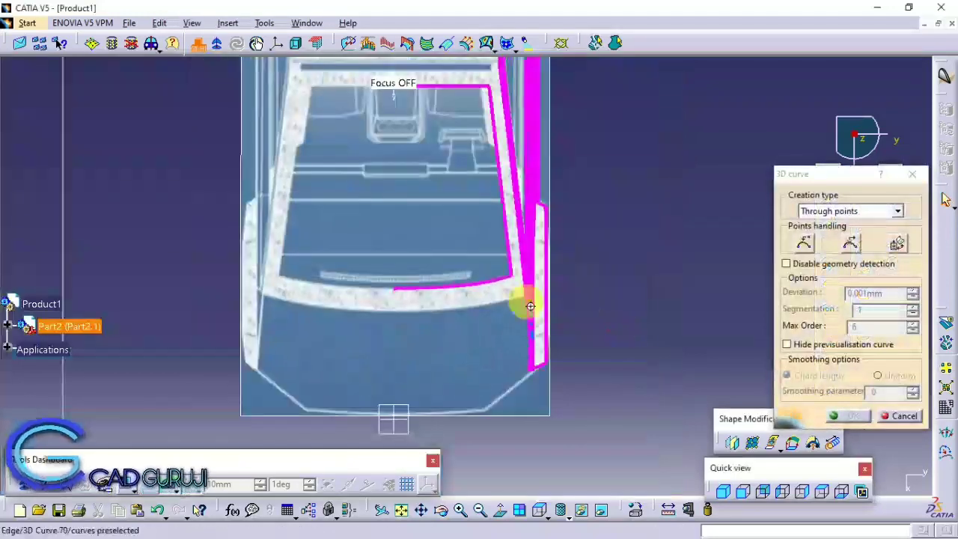
{"action": "scroll", "coordinate": [637, 158], "scroll_direction": "up", "scroll_amount": 4}
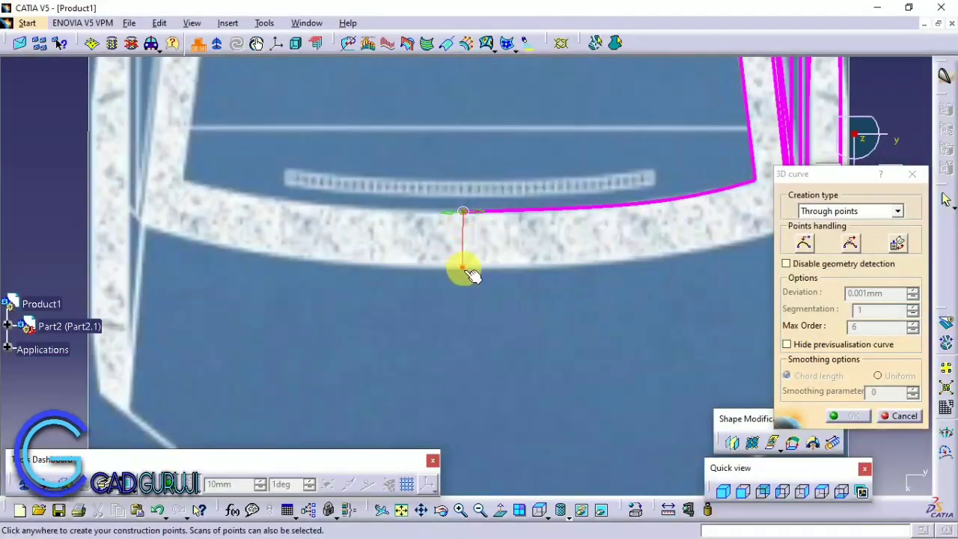
{"action": "scroll", "coordinate": [483, 150], "scroll_direction": "down", "scroll_amount": 2}
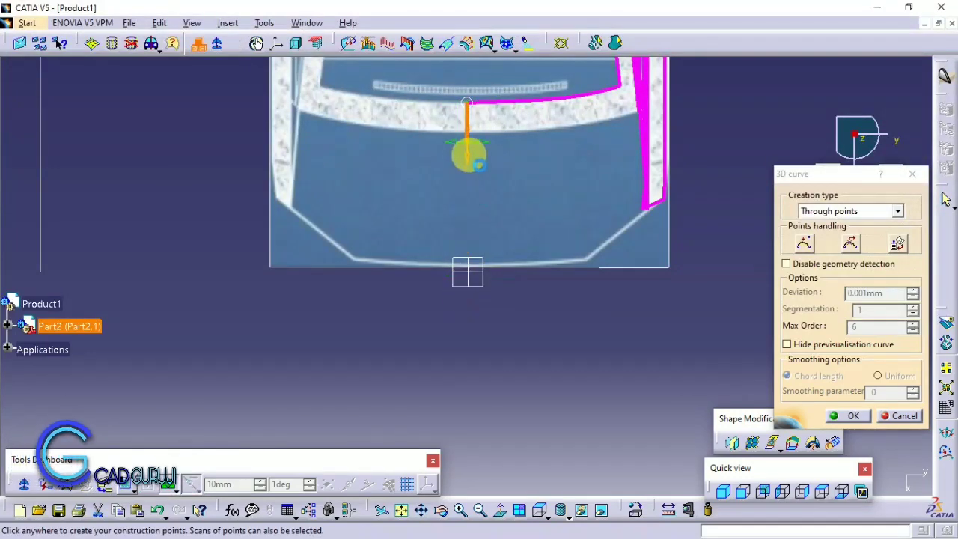
{"action": "scroll", "coordinate": [487, 88], "scroll_direction": "up", "scroll_amount": 3}
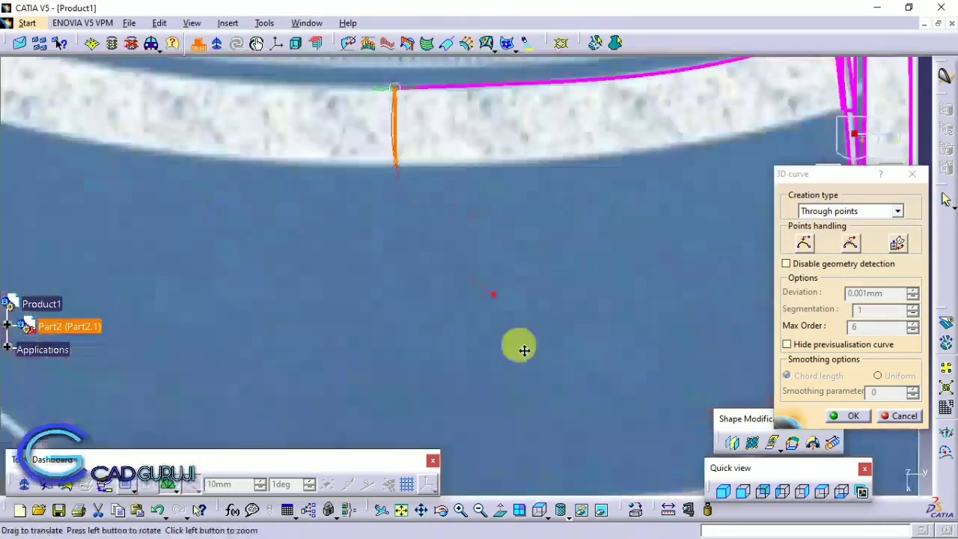
{"action": "middle_click_drag", "start_coordinate": [544, 292], "coordinate": [511, 441]}
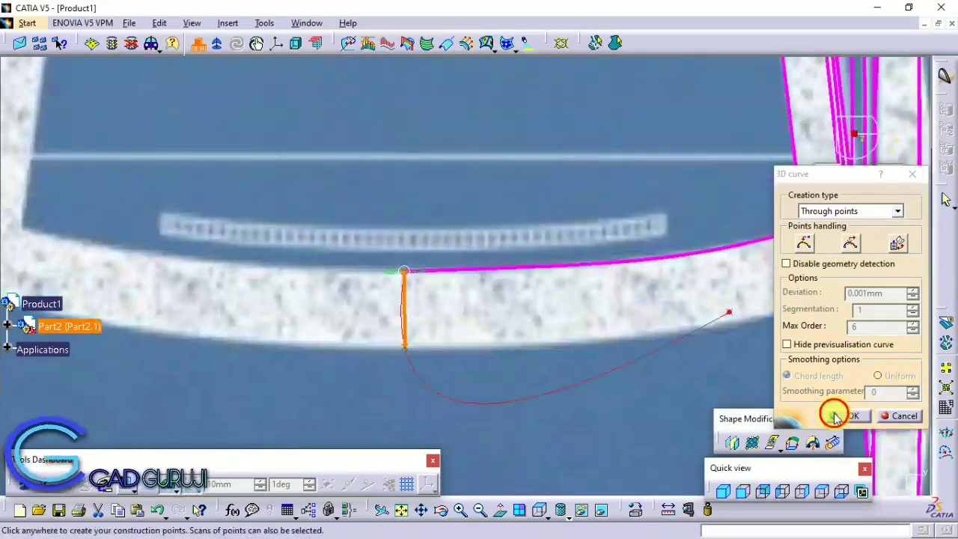
{"action": "left_click", "coordinate": [853, 415]}
- Trace the curved rear edge from the corner vertex through two points along it
{"action": "left_click", "coordinate": [405, 347]}
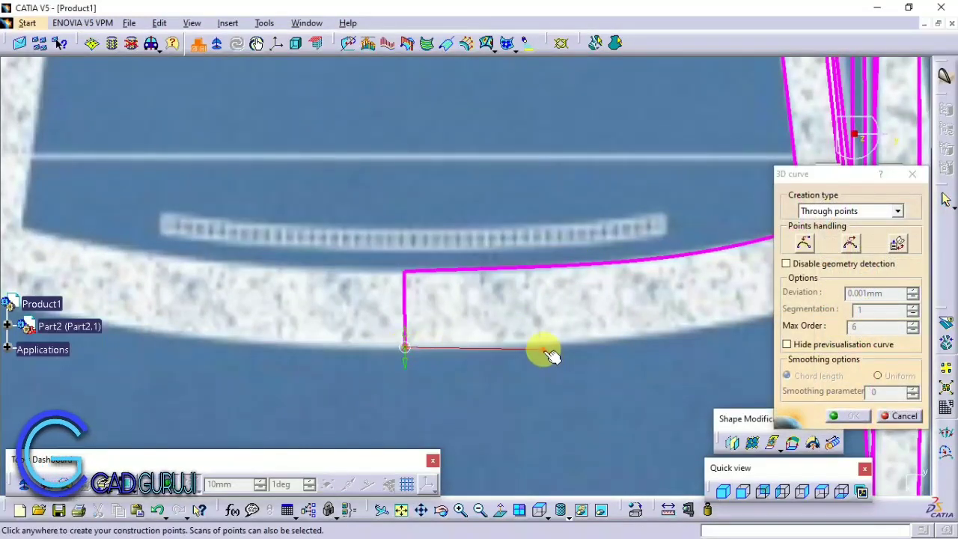
{"action": "left_click", "coordinate": [625, 344]}
{"action": "mouse_move", "coordinate": [627, 344]}
{"action": "middle_mouse_down"}
{"action": "mouse_move", "coordinate": [574, 305]}
{"action": "mouse_move", "coordinate": [408, 305]}
{"action": "middle_mouse_up"}
{"action": "left_click", "coordinate": [546, 323]}
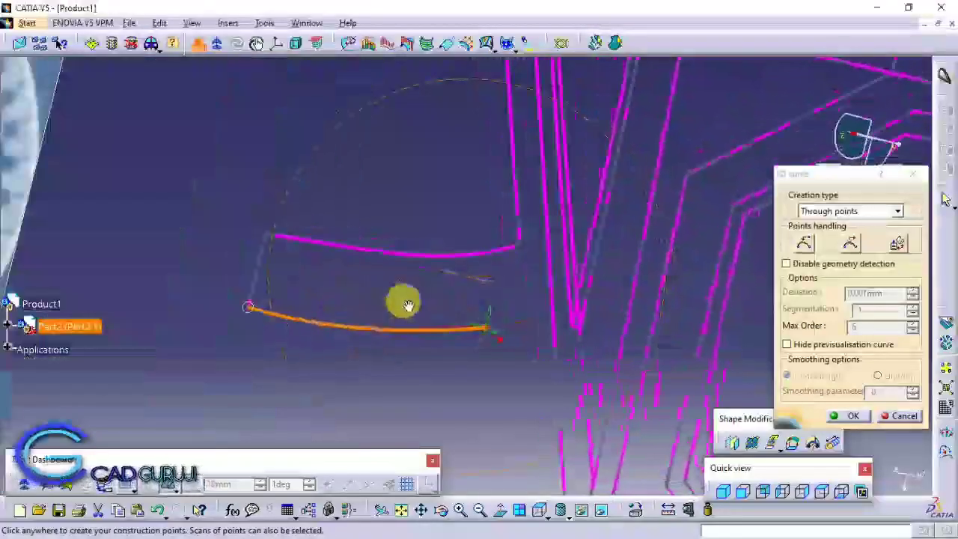
{"action": "left_click", "coordinate": [798, 492]}
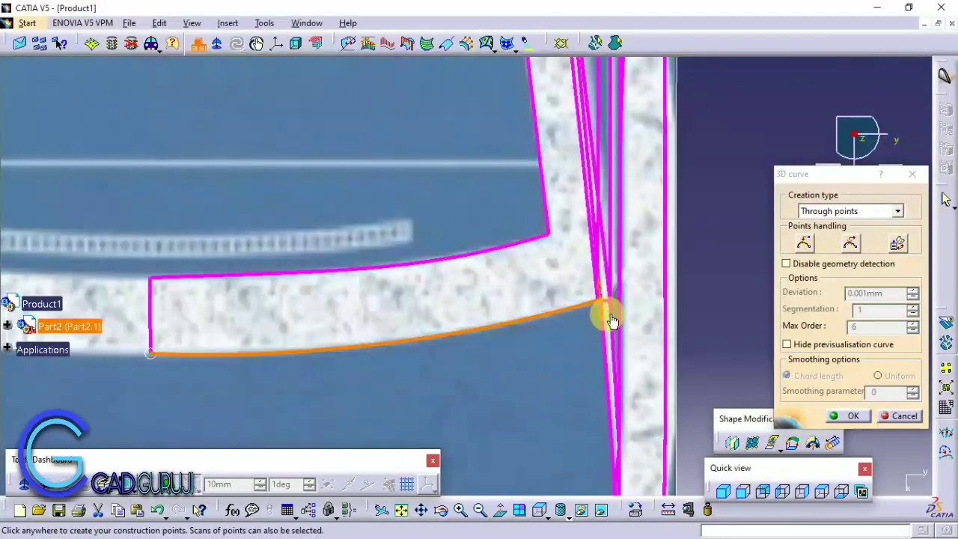
{"action": "left_click", "coordinate": [853, 415]}
{"action": "mouse_move", "coordinate": [346, 259]}
{"action": "middle_mouse_down"}
{"action": "mouse_move", "coordinate": [631, 334]}
{"action": "mouse_move", "coordinate": [436, 397]}
{"action": "middle_mouse_up"}
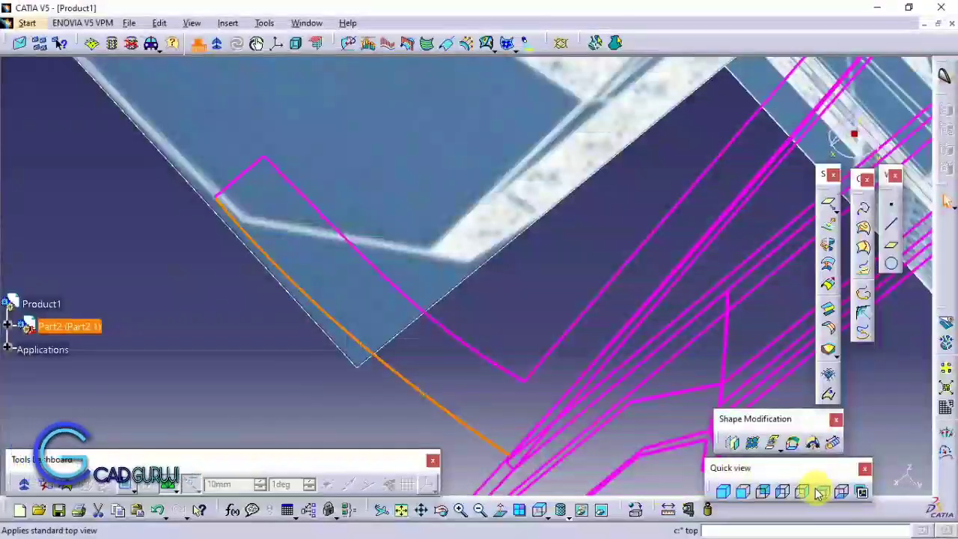
- Edit the curved rear edge from the top view, pulling one point down to reshape it
{"action": "left_click", "coordinate": [819, 492]}
{"action": "middle_click_drag", "start_coordinate": [648, 456], "coordinate": [605, 179]}
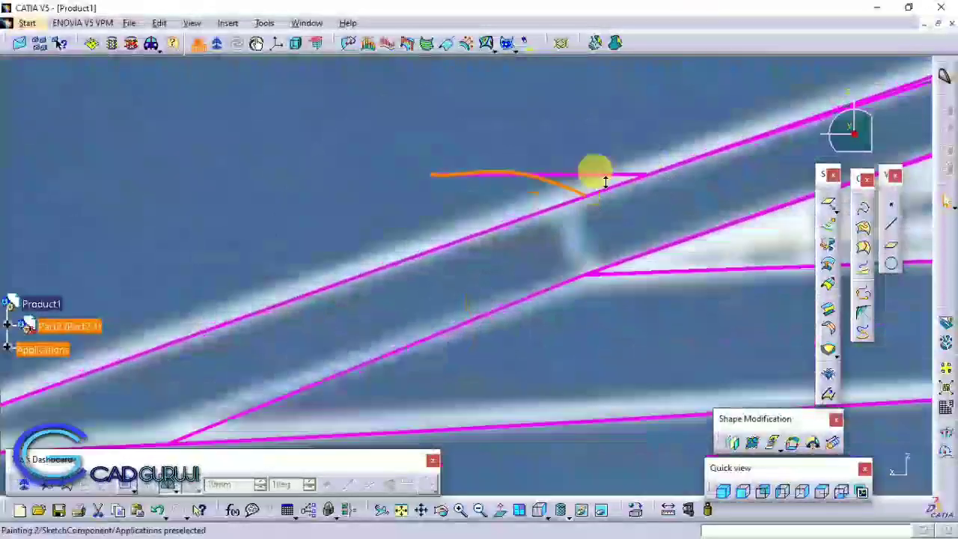
{"action": "double_click", "coordinate": [577, 139]}
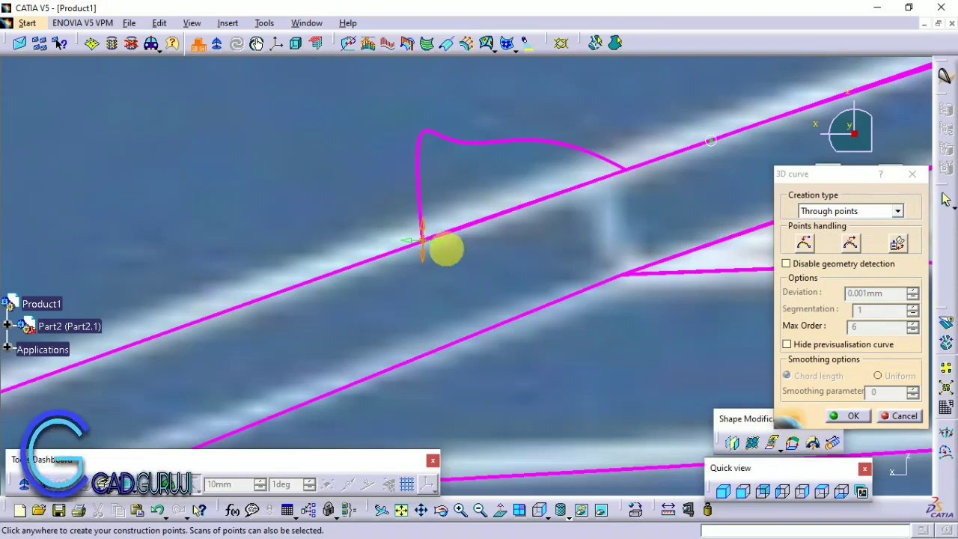
{"action": "left_click", "coordinate": [855, 415]}
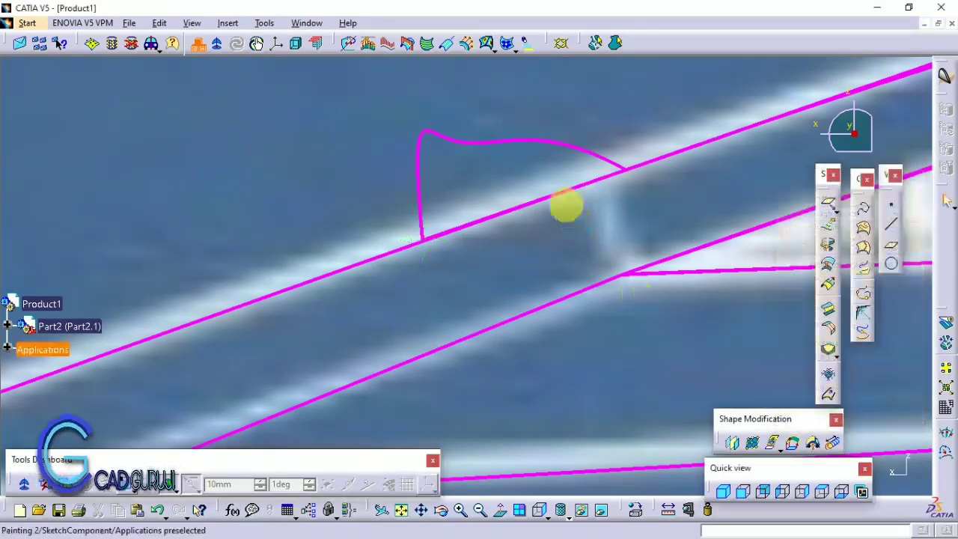
{"action": "double_click", "coordinate": [518, 147]}
{"action": "left_click_drag", "start_coordinate": [551, 159], "coordinate": [555, 209]}
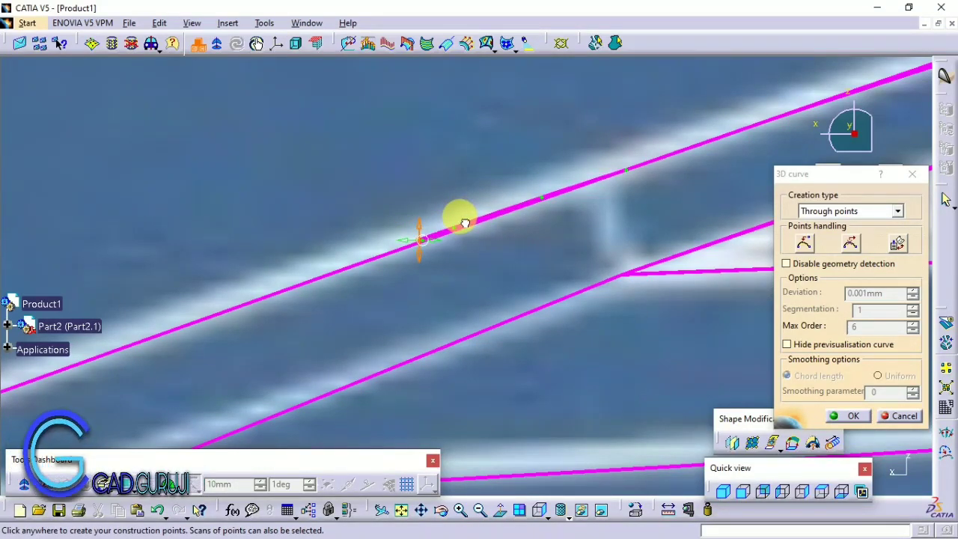
- Commit the new curve once it clearly separates from the long magenta body edge
{"action": "middle_click_drag", "start_coordinate": [466, 224], "coordinate": [470, 64]}
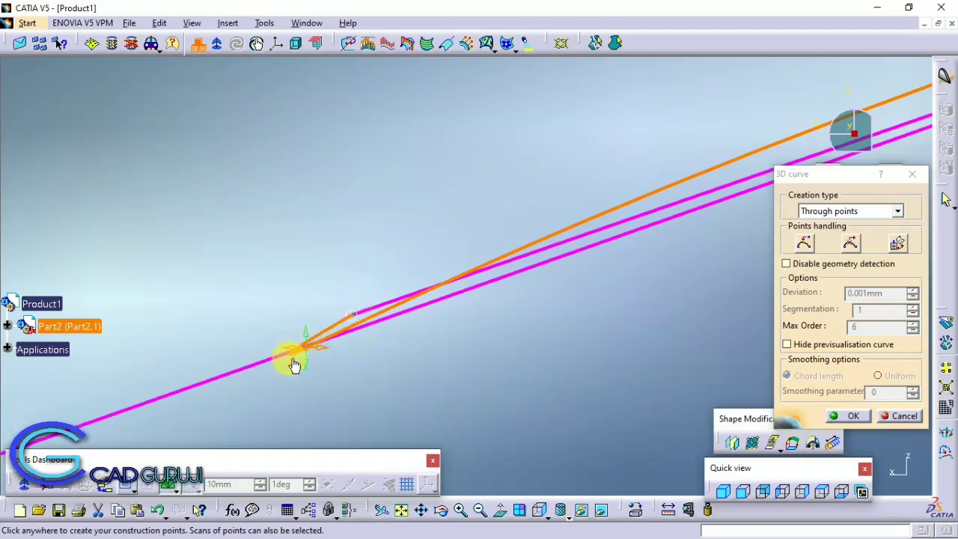
{"action": "middle_click_drag", "start_coordinate": [683, 189], "coordinate": [522, 261]}
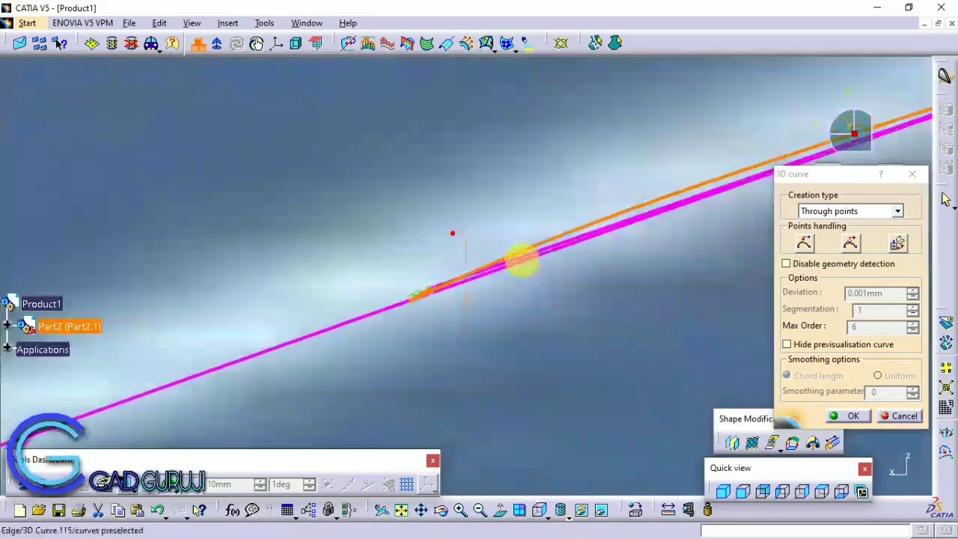
{"action": "mouse_move", "coordinate": [602, 228]}
{"action": "middle_mouse_down"}
{"action": "mouse_move", "coordinate": [357, 229]}
{"action": "mouse_move", "coordinate": [384, 212]}
{"action": "mouse_move", "coordinate": [383, 249]}
{"action": "mouse_move", "coordinate": [419, 321]}
{"action": "mouse_move", "coordinate": [376, 242]}
{"action": "mouse_move", "coordinate": [573, 175]}
{"action": "mouse_move", "coordinate": [202, 190]}
{"action": "mouse_move", "coordinate": [430, 193]}
{"action": "middle_mouse_up"}
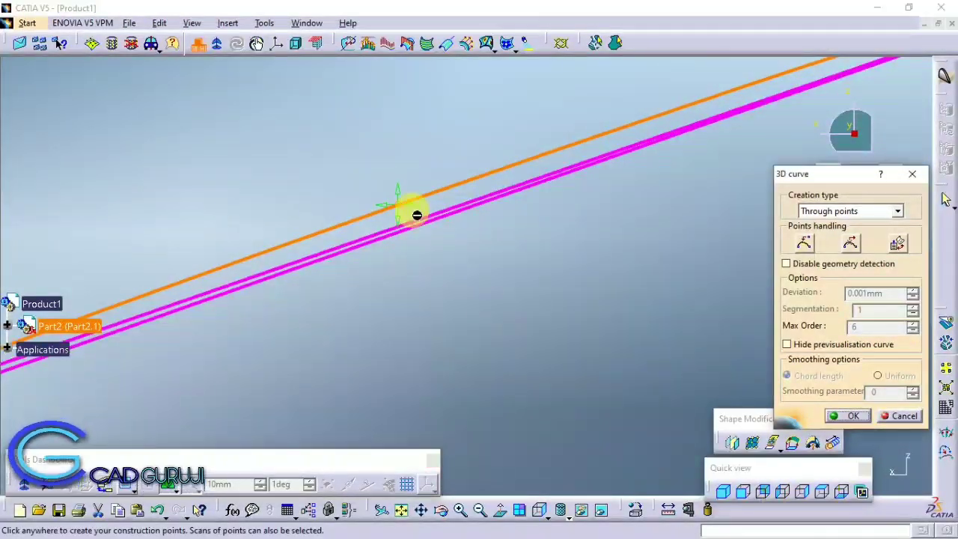
{"action": "mouse_move", "coordinate": [403, 127]}
{"action": "middle_mouse_down"}
{"action": "mouse_move", "coordinate": [479, 295]}
{"action": "mouse_move", "coordinate": [651, 128]}
{"action": "mouse_move", "coordinate": [352, 133]}
{"action": "mouse_move", "coordinate": [581, 262]}
{"action": "mouse_move", "coordinate": [694, 178]}
{"action": "middle_mouse_up"}
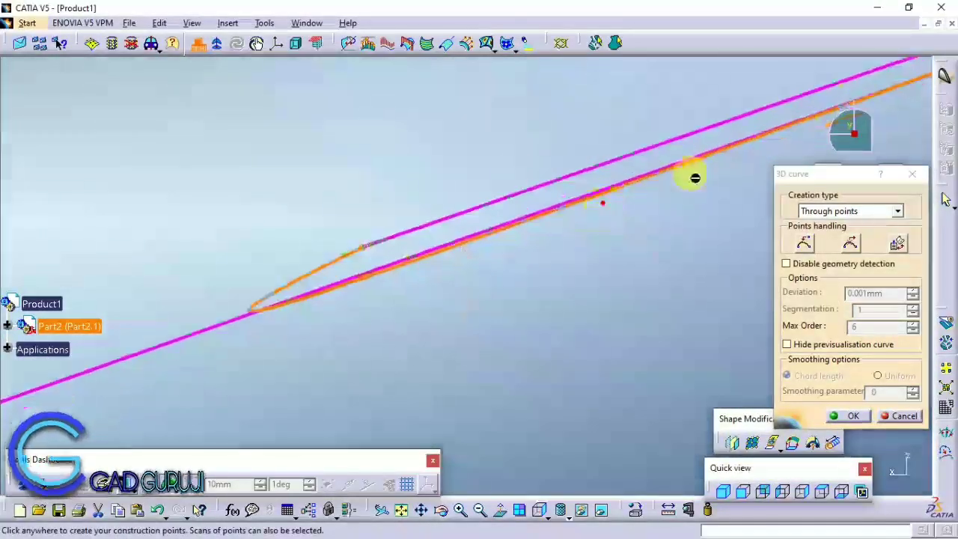
{"action": "left_click", "coordinate": [838, 415]}
{"action": "double_click", "coordinate": [381, 253]}
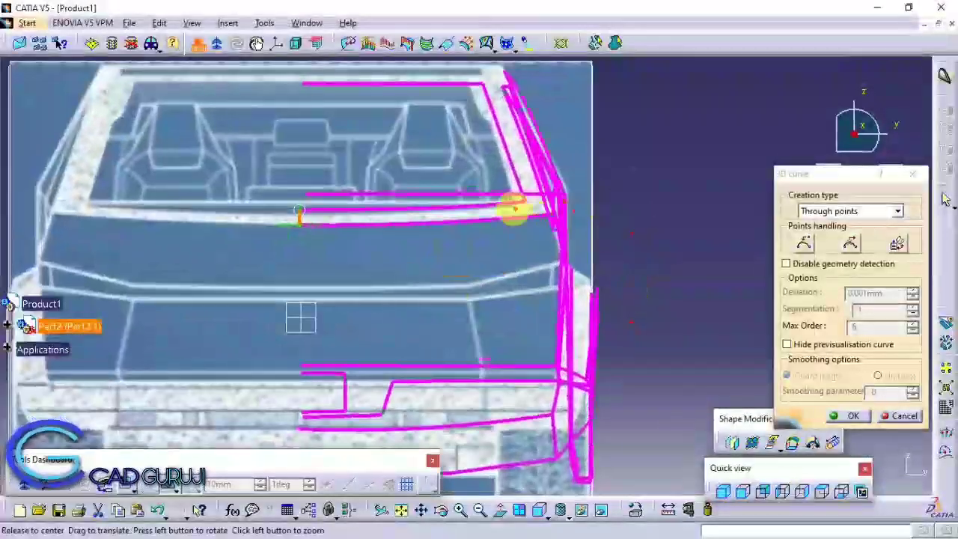
- Confirm the edit to the curve end
{"action": "middle_click_drag", "start_coordinate": [301, 317], "coordinate": [301, 299]}
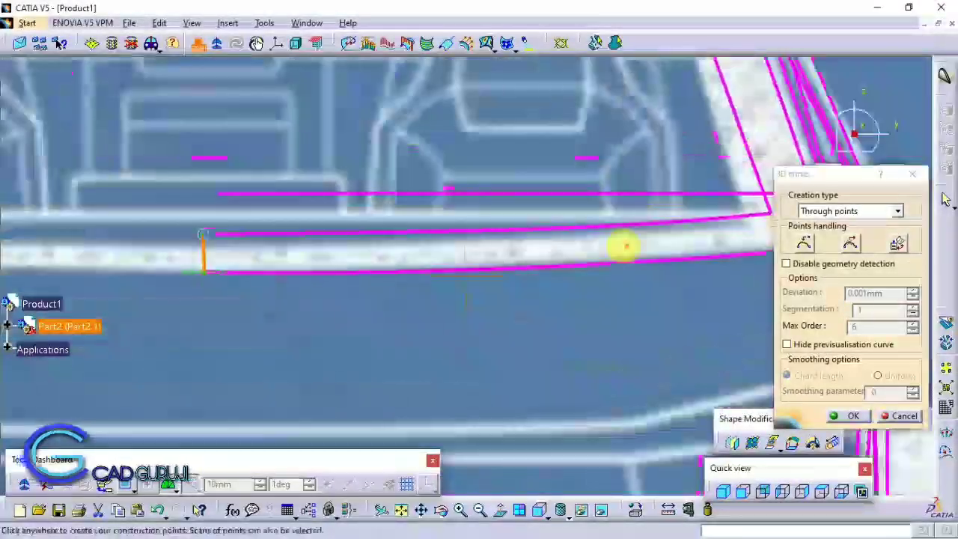
{"action": "left_click", "coordinate": [841, 415]}
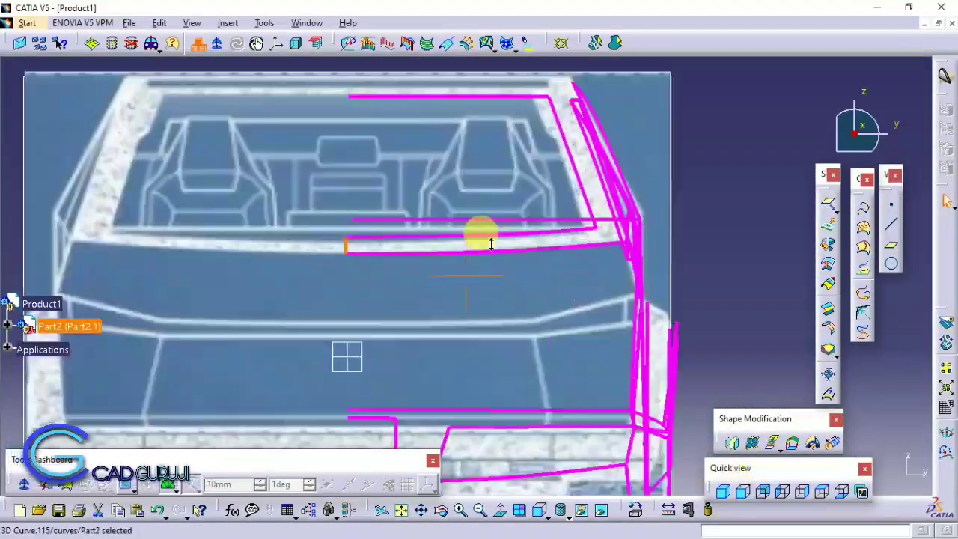
{"action": "mouse_move", "coordinate": [530, 367]}
{"action": "middle_mouse_down"}
{"action": "mouse_move", "coordinate": [498, 190]}
{"action": "mouse_move", "coordinate": [528, 385]}
{"action": "mouse_move", "coordinate": [487, 246]}
{"action": "mouse_move", "coordinate": [617, 238]}
{"action": "mouse_move", "coordinate": [566, 89]}
{"action": "middle_mouse_up"}
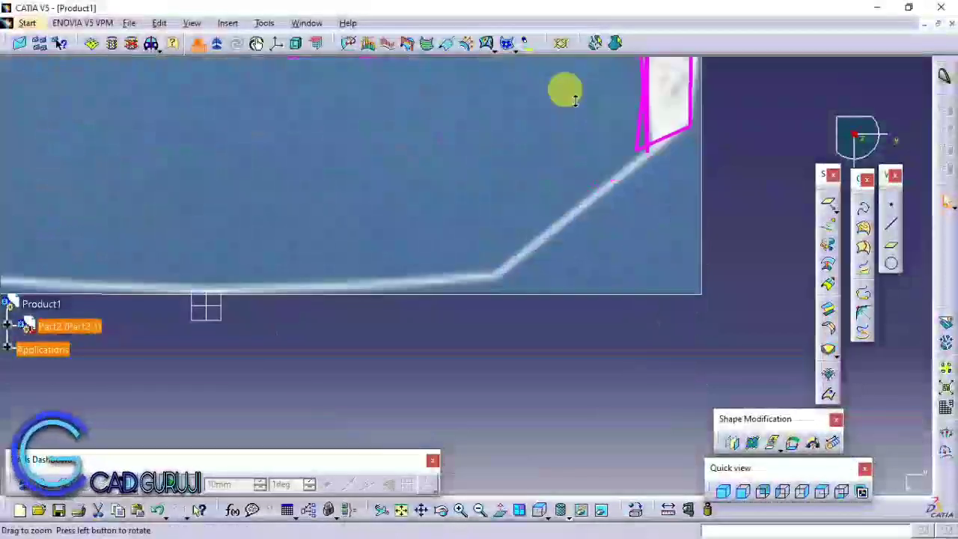
- Trace the diagonal frame edge with a through-points 3D curve
{"action": "left_click", "coordinate": [865, 215]}
{"action": "mouse_move", "coordinate": [353, 252]}
{"action": "middle_mouse_down"}
{"action": "mouse_move", "coordinate": [477, 312]}
{"action": "mouse_move", "coordinate": [438, 246]}
{"action": "mouse_move", "coordinate": [406, 234]}
{"action": "middle_mouse_up"}
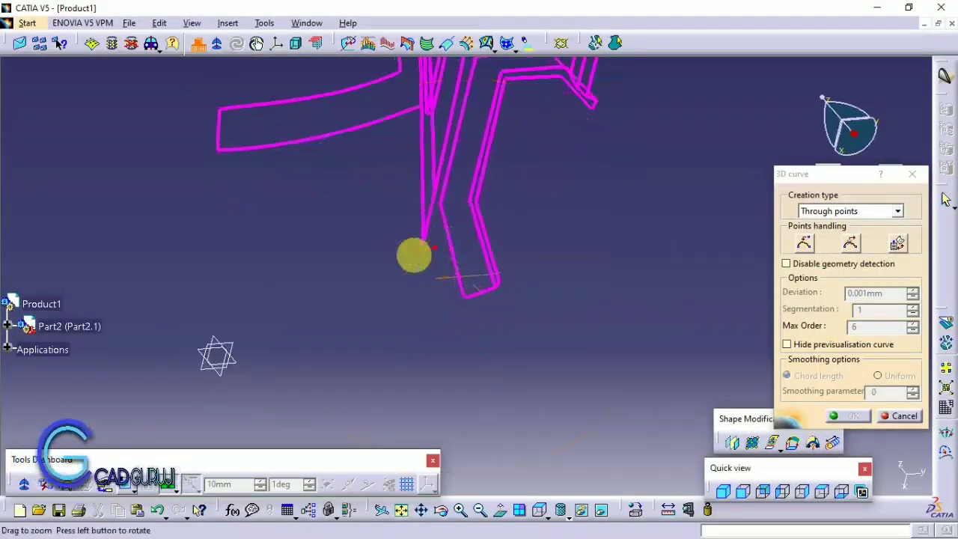
{"action": "left_click", "coordinate": [817, 494]}
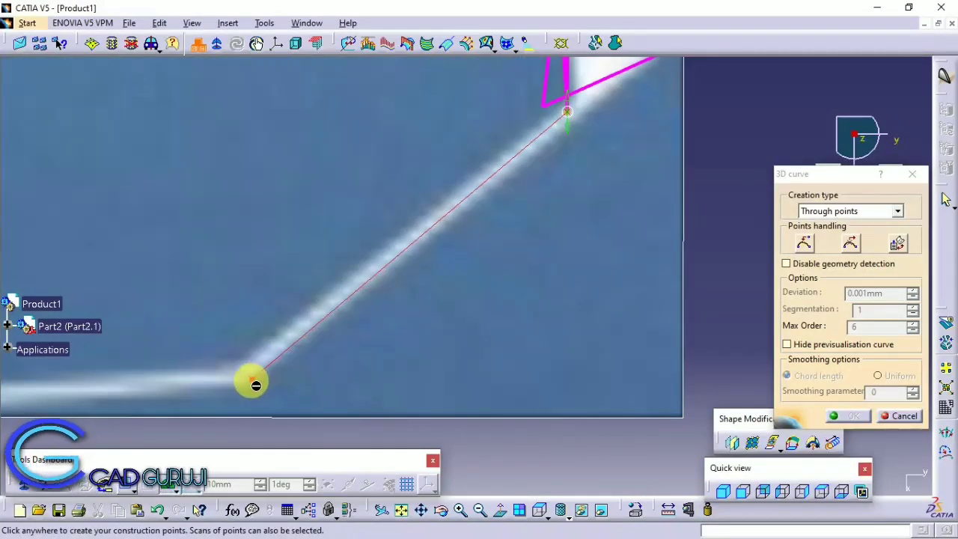
{"action": "left_click", "coordinate": [847, 415]}
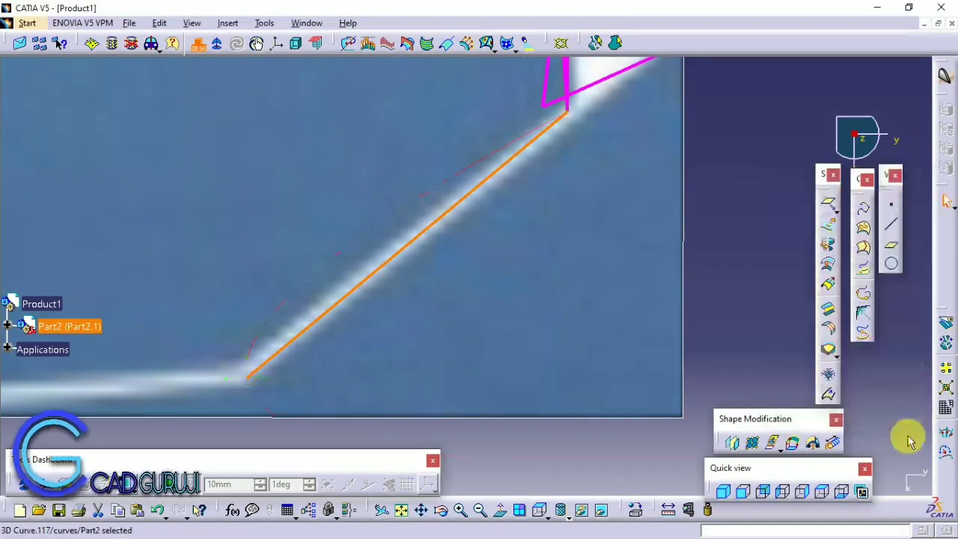
- Add the horizontal rail curve meeting the side pillar and adjust it at the frame joint
{"action": "double_click", "coordinate": [418, 238]}
{"action": "left_click", "coordinate": [743, 491]}
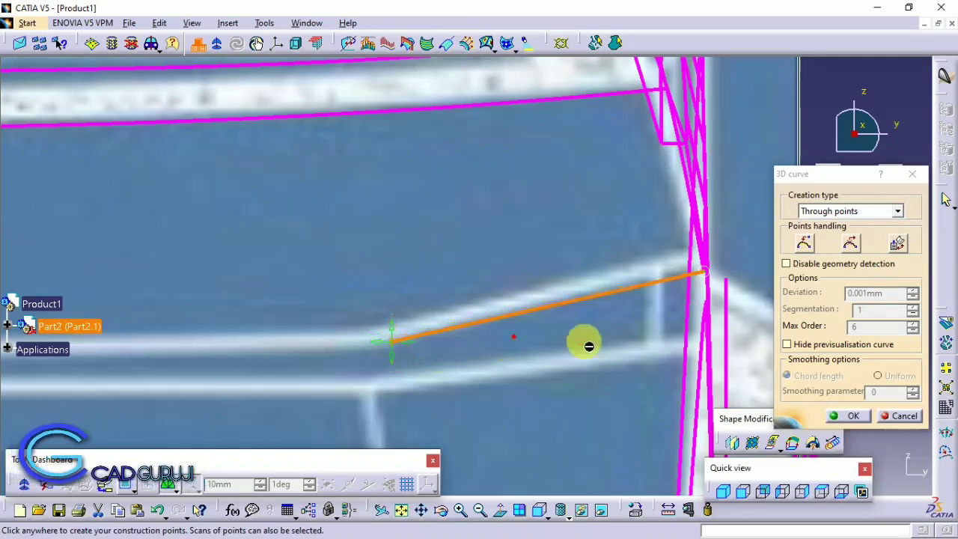
{"action": "left_click", "coordinate": [847, 415]}
{"action": "middle_click_drag", "start_coordinate": [556, 175], "coordinate": [604, 205]}
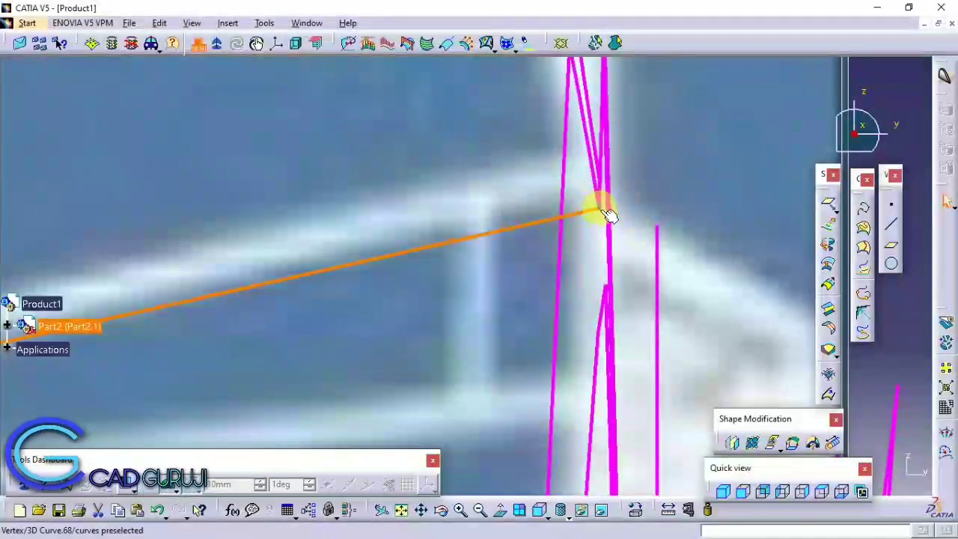
{"action": "left_click", "coordinate": [594, 205]}
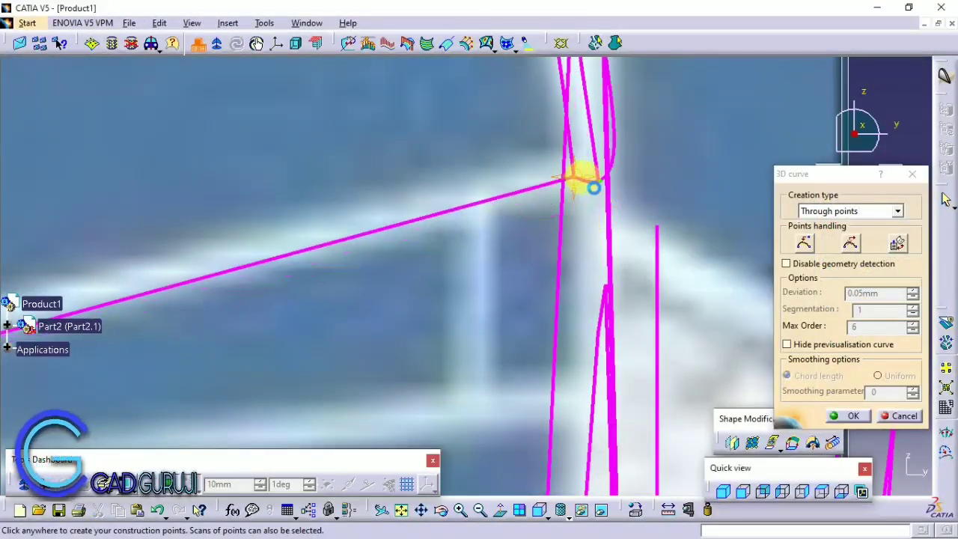
{"action": "middle_click_drag", "start_coordinate": [478, 156], "coordinate": [513, 240]}
{"action": "left_click", "coordinate": [848, 416]}
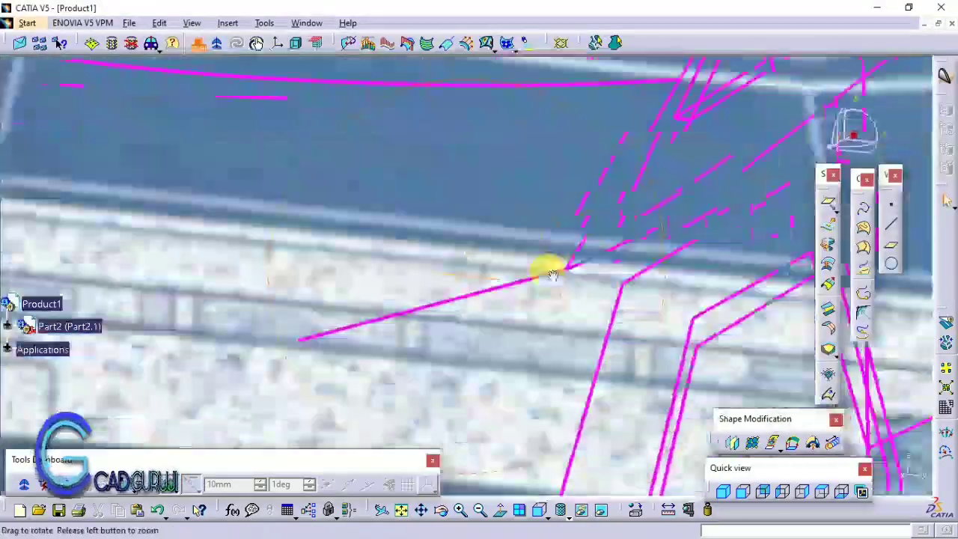
{"action": "mouse_move", "coordinate": [546, 267]}
{"action": "middle_mouse_down"}
{"action": "mouse_move", "coordinate": [453, 385]}
{"action": "mouse_move", "coordinate": [552, 321]}
{"action": "mouse_move", "coordinate": [566, 154]}
{"action": "mouse_move", "coordinate": [459, 229]}
{"action": "middle_mouse_up"}
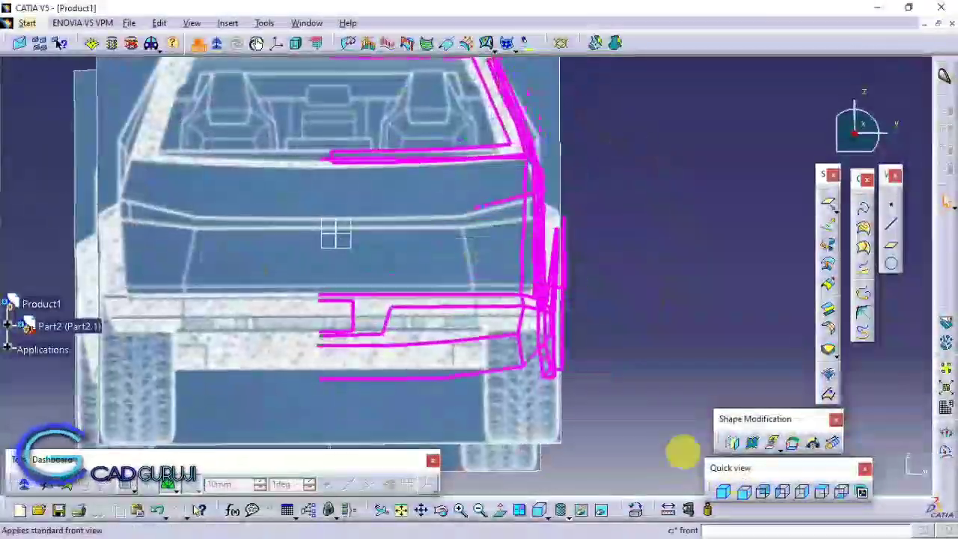
- Add a 3D curve along the tailgate line
{"action": "mouse_move", "coordinate": [455, 272]}
{"action": "middle_mouse_down"}
{"action": "mouse_move", "coordinate": [591, 259]}
{"action": "mouse_move", "coordinate": [466, 271]}
{"action": "middle_mouse_up"}
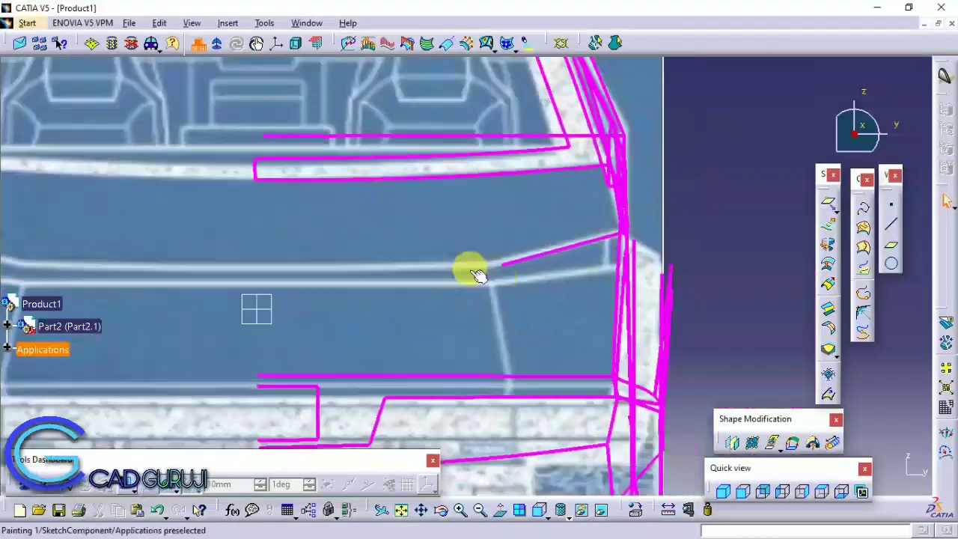
{"action": "left_click", "coordinate": [861, 213]}
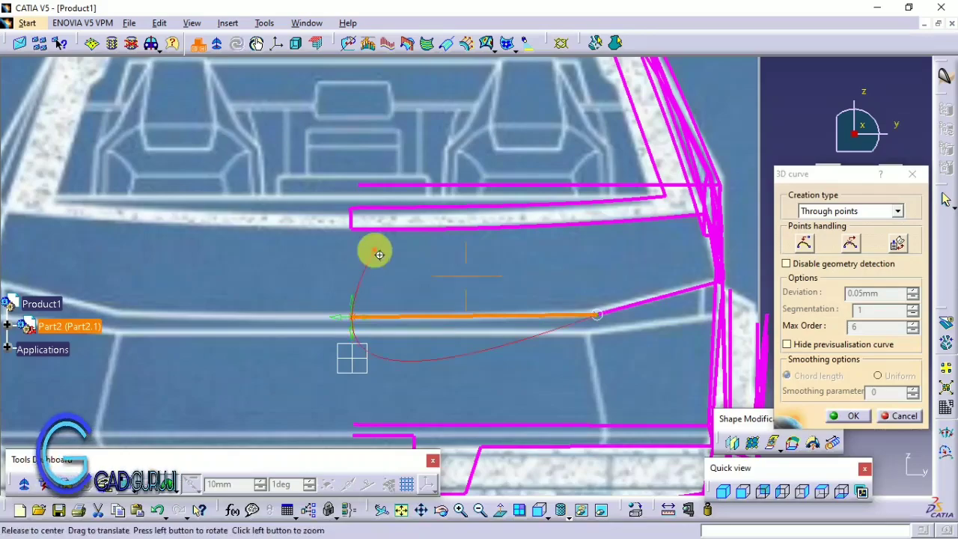
{"action": "middle_click_drag", "start_coordinate": [379, 255], "coordinate": [751, 401]}
{"action": "left_click", "coordinate": [853, 416]}
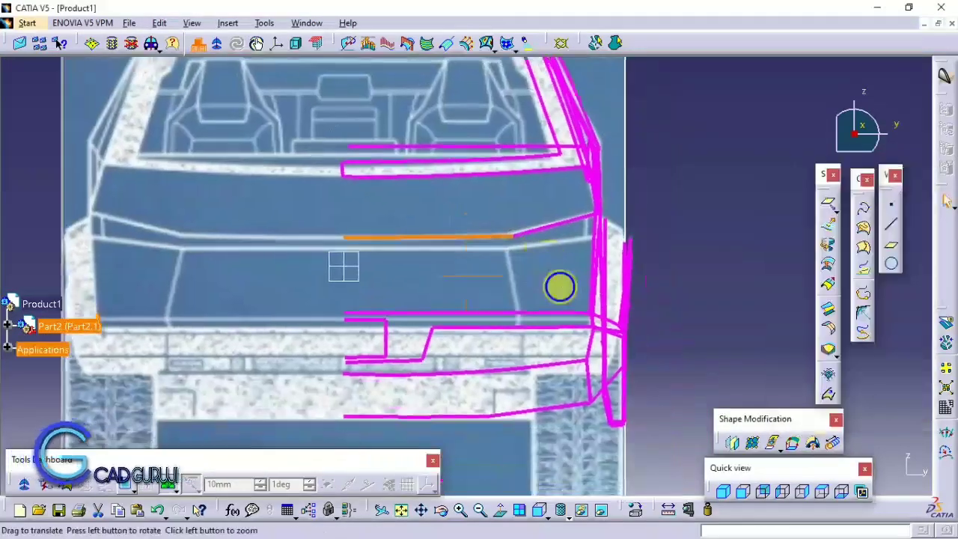
- Start a new 3D curve with a point at the fender corner
{"action": "mouse_move", "coordinate": [560, 284]}
{"action": "middle_mouse_down"}
{"action": "mouse_move", "coordinate": [631, 235]}
{"action": "mouse_move", "coordinate": [604, 285]}
{"action": "mouse_move", "coordinate": [619, 320]}
{"action": "mouse_move", "coordinate": [617, 374]}
{"action": "middle_mouse_up"}
{"action": "left_click", "coordinate": [862, 224]}
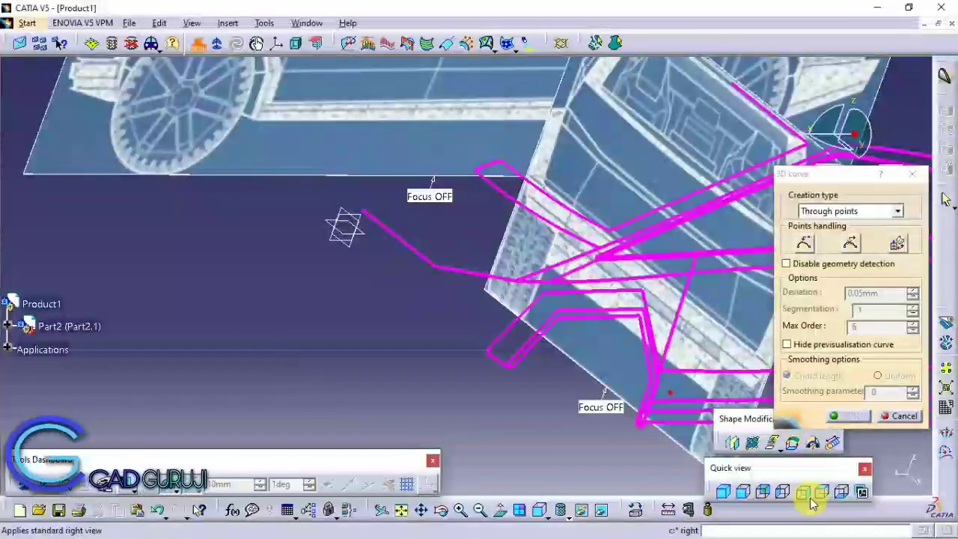
{"action": "left_click", "coordinate": [814, 503]}
{"action": "scroll", "coordinate": [491, 305], "scroll_direction": "up", "scroll_amount": 3}
{"action": "scroll", "coordinate": [534, 224], "scroll_direction": "up", "scroll_amount": 3}
{"action": "scroll", "coordinate": [487, 346], "scroll_direction": "up", "scroll_amount": 3}
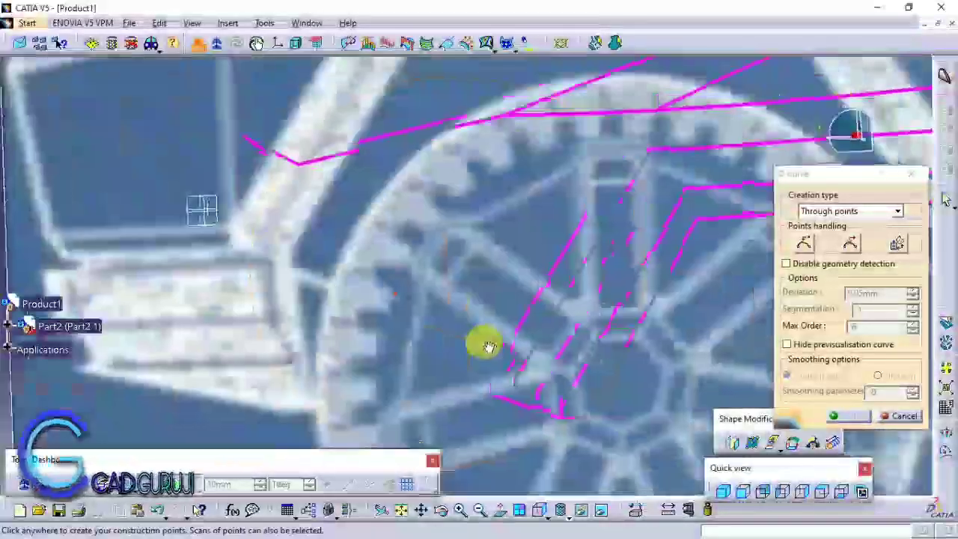
{"action": "middle_click_drag", "start_coordinate": [487, 345], "coordinate": [591, 426]}
{"action": "left_click", "coordinate": [770, 504]}
{"action": "scroll", "coordinate": [342, 363], "scroll_direction": "up", "scroll_amount": 3}
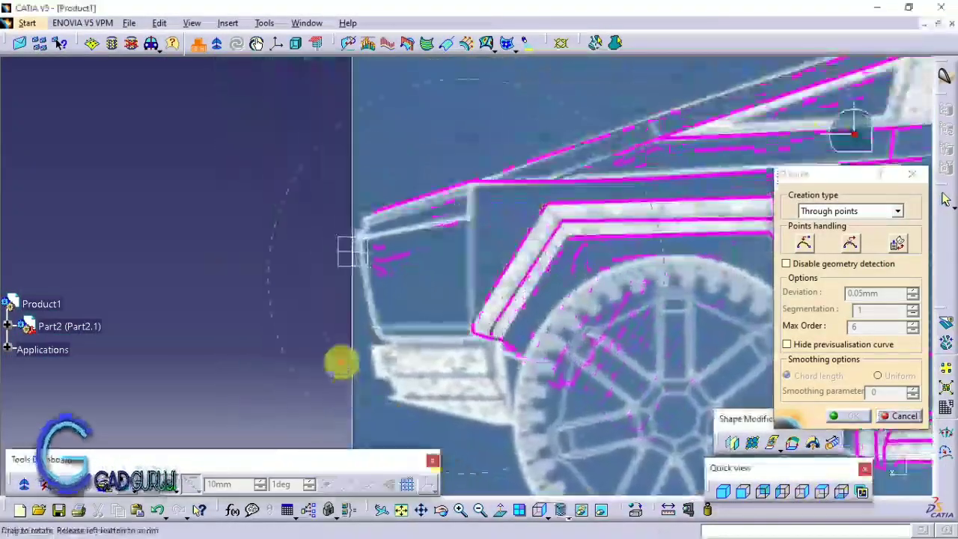
{"action": "scroll", "coordinate": [472, 359], "scroll_direction": "up", "scroll_amount": 3}
{"action": "left_click", "coordinate": [487, 389]}
{"action": "scroll", "coordinate": [487, 359], "scroll_direction": "down", "scroll_amount": 3}
{"action": "middle_click_drag", "start_coordinate": [487, 342], "coordinate": [483, 335]}
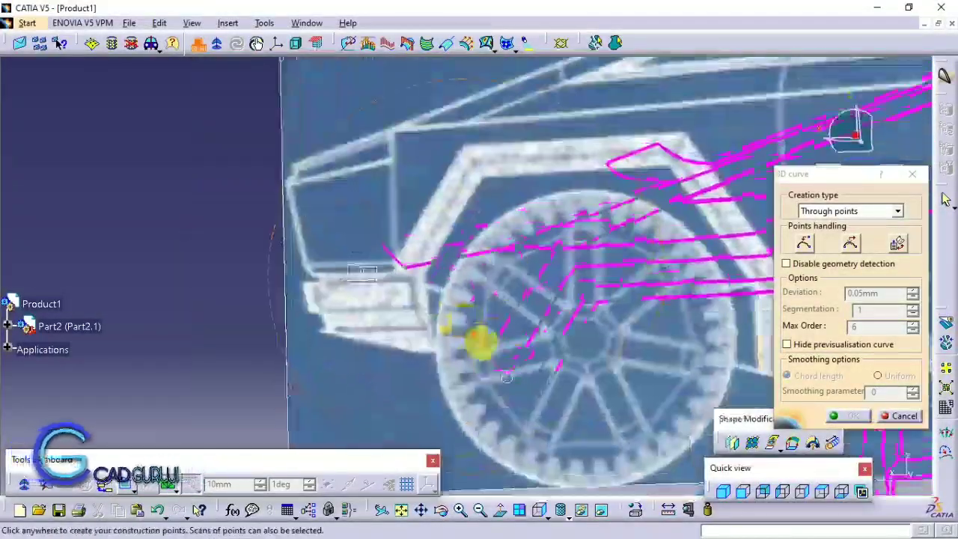
{"action": "scroll", "coordinate": [502, 299], "scroll_direction": "up", "scroll_amount": 3}
- Check the curve from the back and front views and commit it along the bumper line
{"action": "left_click", "coordinate": [819, 496]}
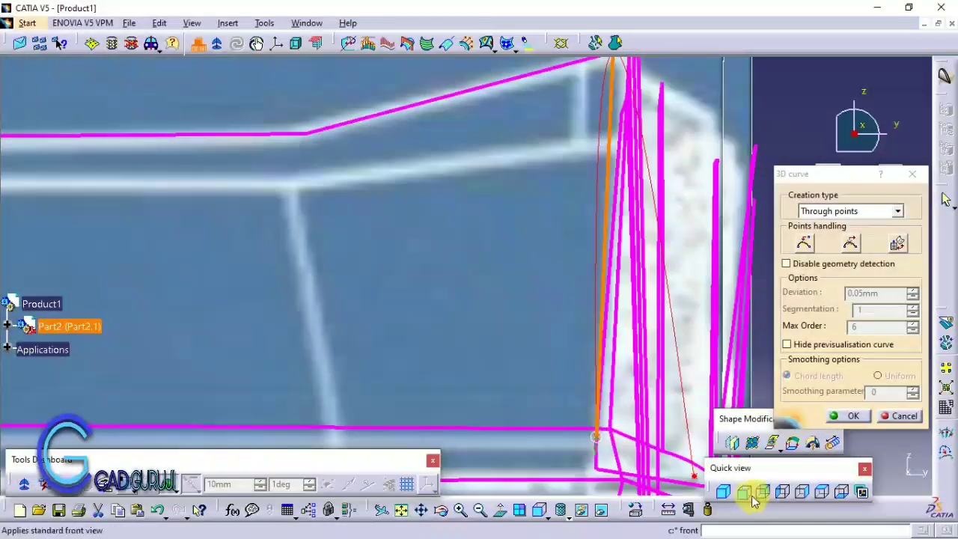
{"action": "mouse_move", "coordinate": [569, 352]}
{"action": "middle_mouse_down"}
{"action": "mouse_move", "coordinate": [516, 280]}
{"action": "mouse_move", "coordinate": [431, 410]}
{"action": "middle_mouse_up"}
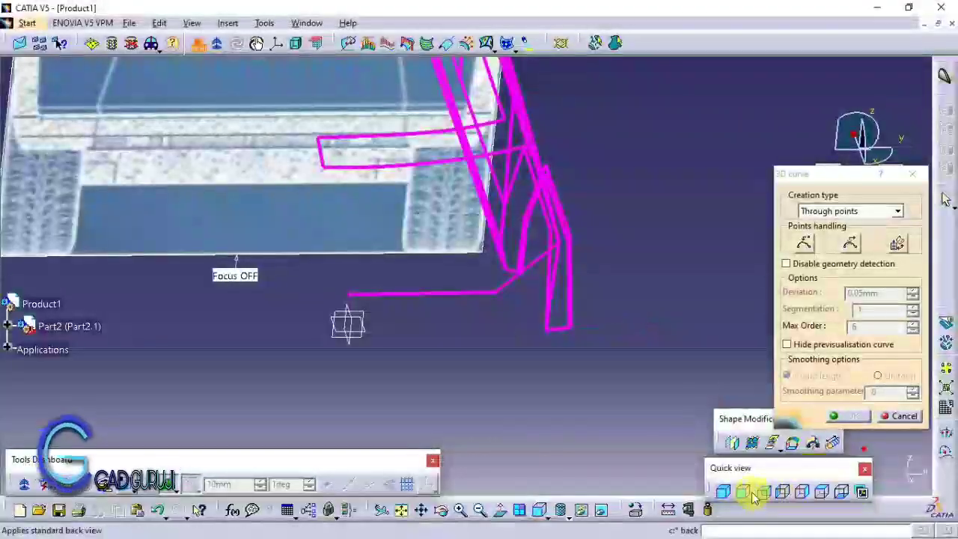
{"action": "left_click", "coordinate": [748, 492]}
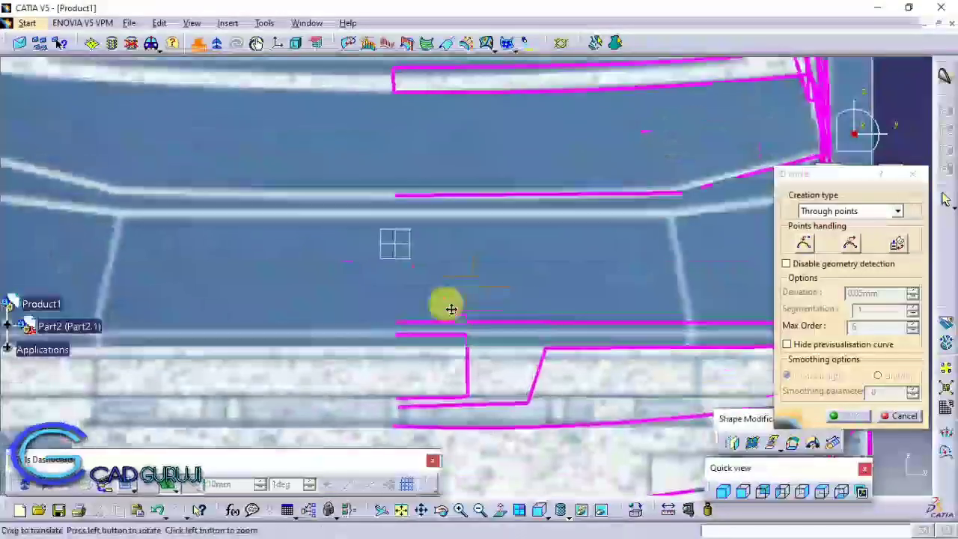
{"action": "mouse_move", "coordinate": [320, 299]}
{"action": "middle_mouse_down"}
{"action": "mouse_move", "coordinate": [650, 295]}
{"action": "mouse_move", "coordinate": [648, 272]}
{"action": "mouse_move", "coordinate": [573, 246]}
{"action": "mouse_move", "coordinate": [620, 252]}
{"action": "middle_mouse_up"}
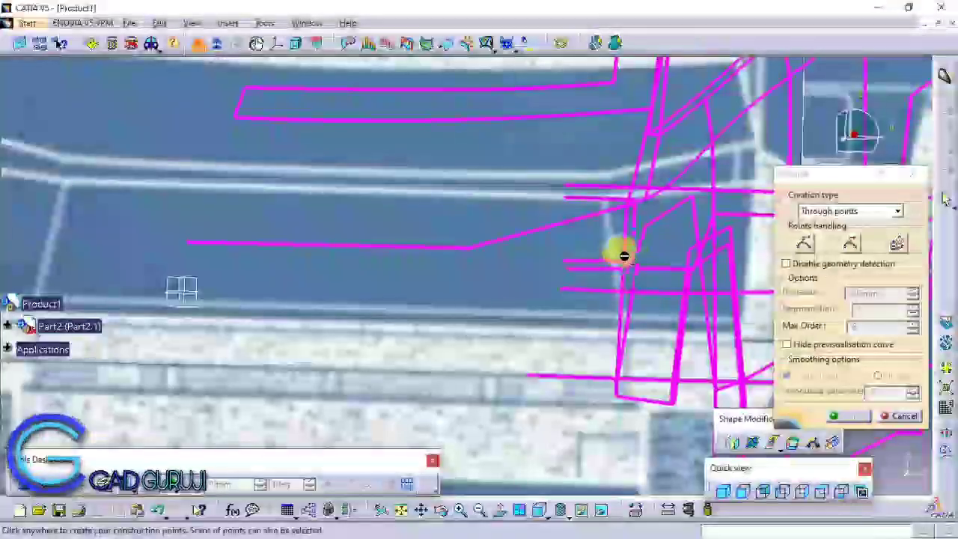
{"action": "left_click", "coordinate": [745, 494]}
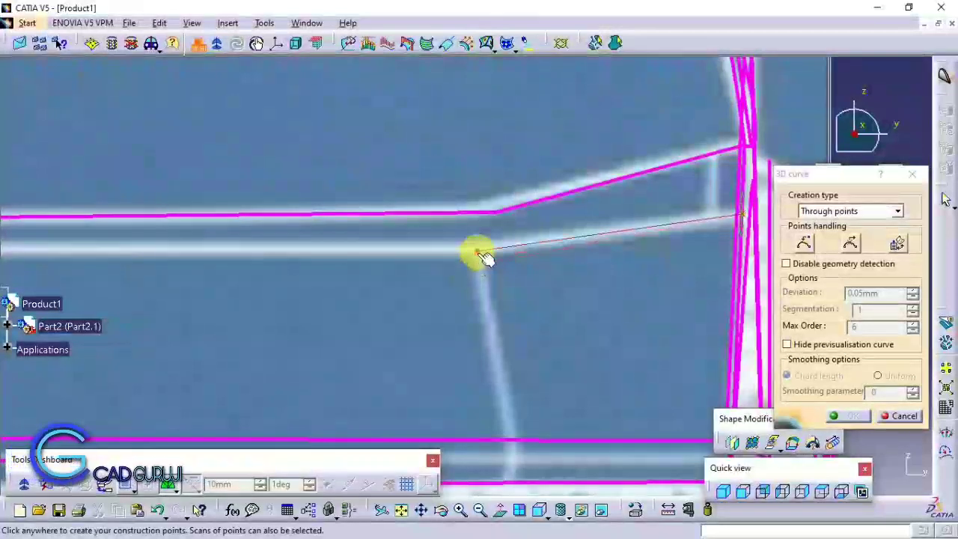
{"action": "left_click", "coordinate": [858, 414]}
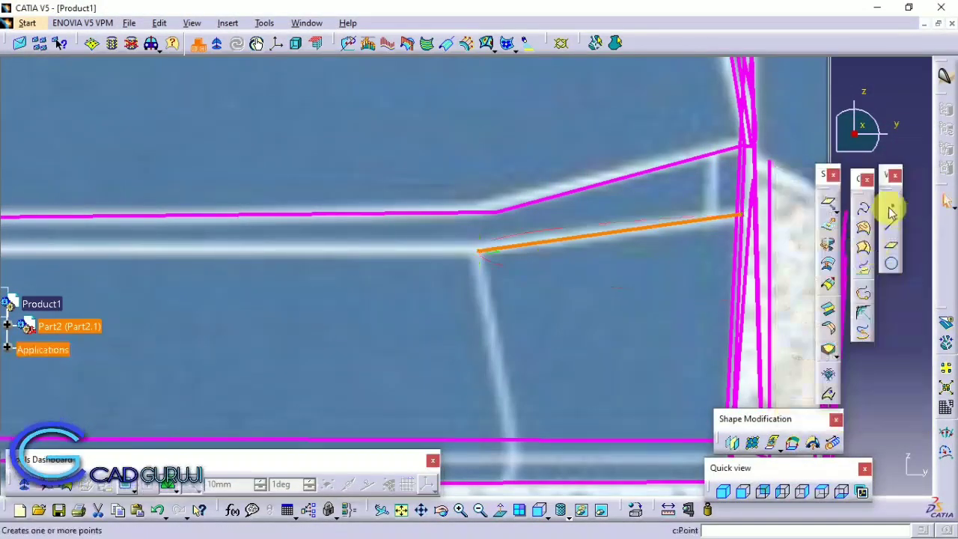
- Add a two-point 3D curve ending on the rear body edge
{"action": "left_click", "coordinate": [887, 207]}
{"action": "middle_click_drag", "start_coordinate": [412, 220], "coordinate": [532, 292]}
{"action": "left_click", "coordinate": [598, 264]}
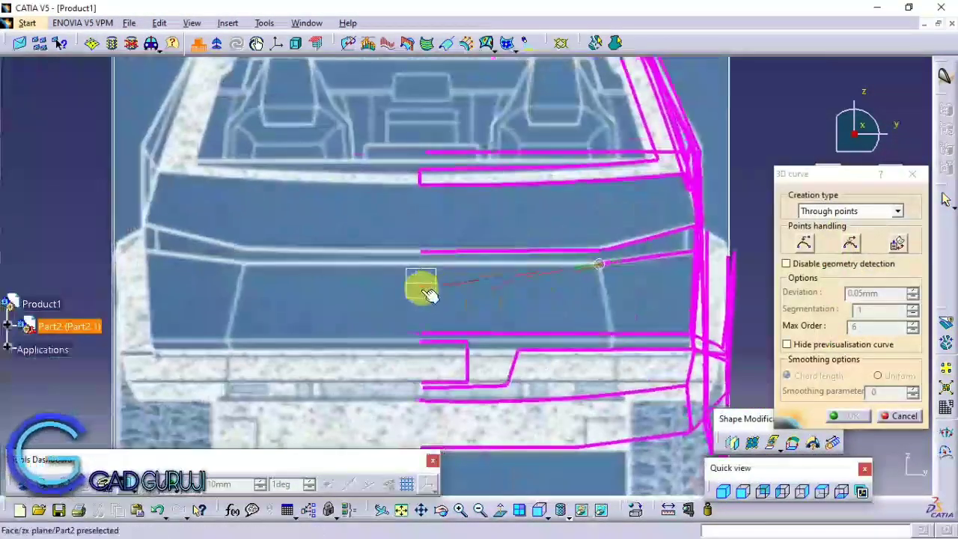
{"action": "left_click", "coordinate": [428, 260]}
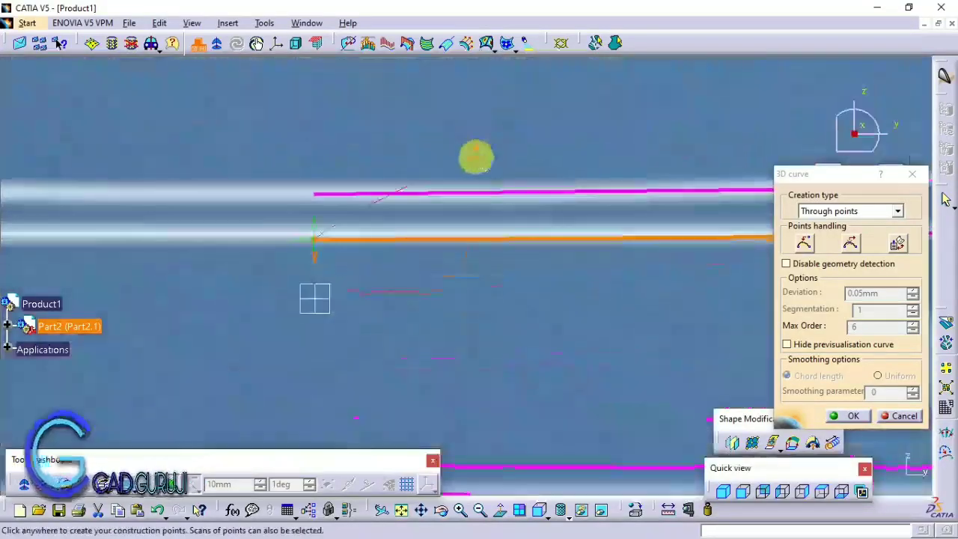
{"action": "middle_click_drag", "start_coordinate": [429, 260], "coordinate": [637, 364]}
{"action": "left_click", "coordinate": [853, 415]}
{"action": "left_click", "coordinate": [870, 208]}
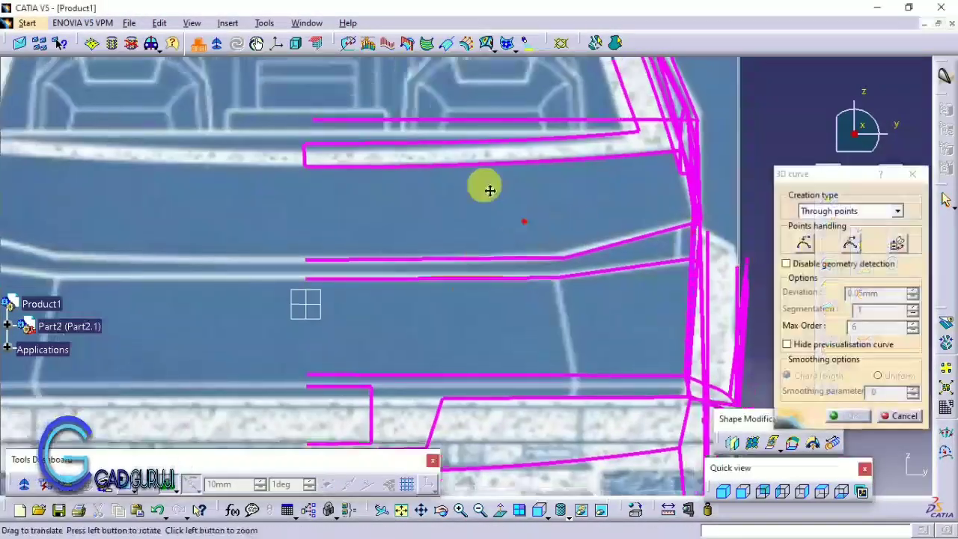
{"action": "mouse_move", "coordinate": [487, 187]}
{"action": "middle_mouse_down"}
{"action": "mouse_move", "coordinate": [487, 339]}
{"action": "mouse_move", "coordinate": [648, 397]}
{"action": "middle_mouse_up"}
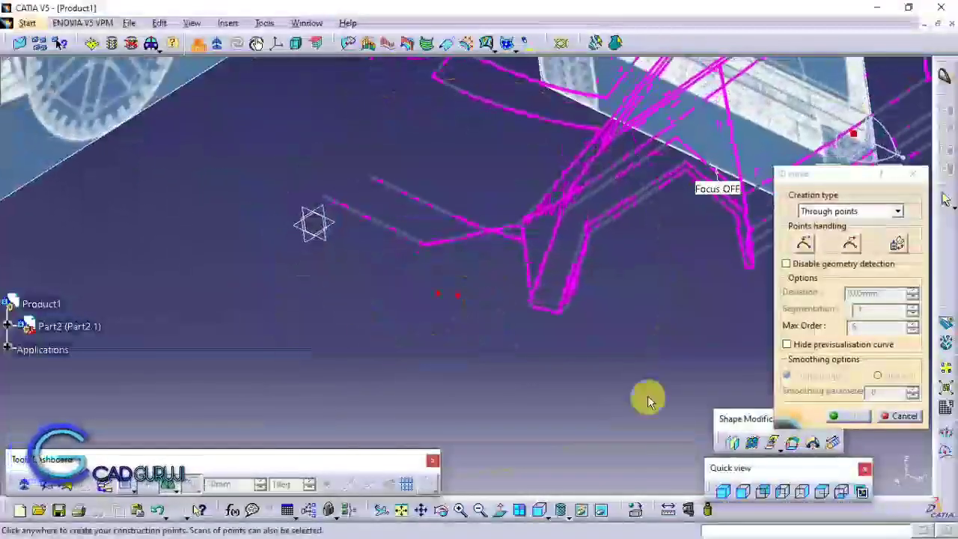
- Stop drawing curves and review the points of the upper horizontal curve
{"action": "left_click", "coordinate": [724, 487]}
{"action": "mouse_move", "coordinate": [470, 302]}
{"action": "middle_mouse_down"}
{"action": "mouse_move", "coordinate": [497, 202]}
{"action": "mouse_move", "coordinate": [530, 270]}
{"action": "middle_mouse_up"}
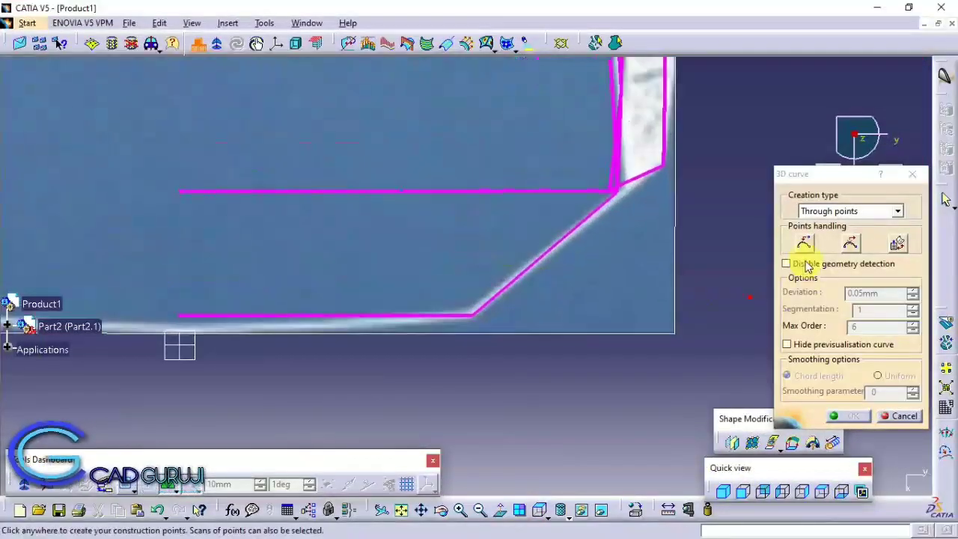
{"action": "left_click", "coordinate": [911, 174]}
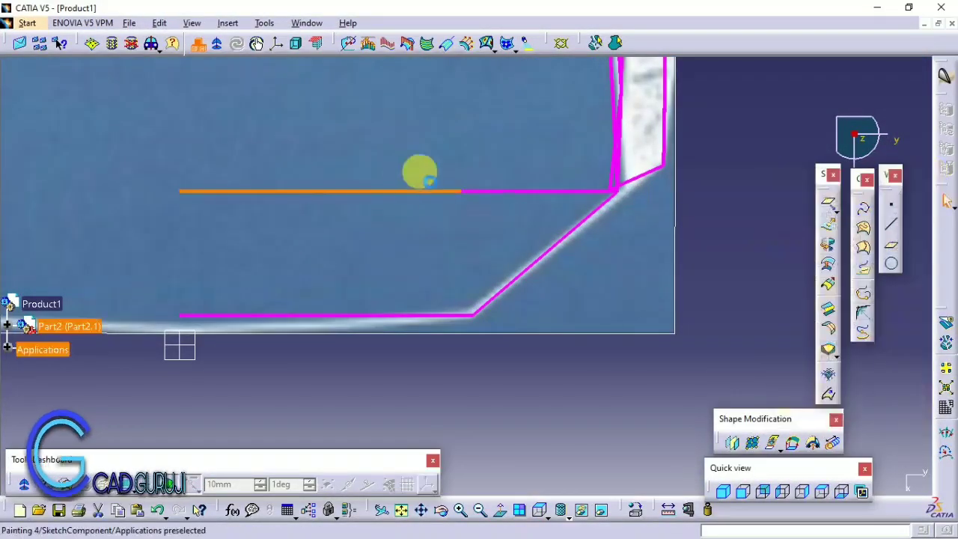
{"action": "double_click", "coordinate": [499, 192]}
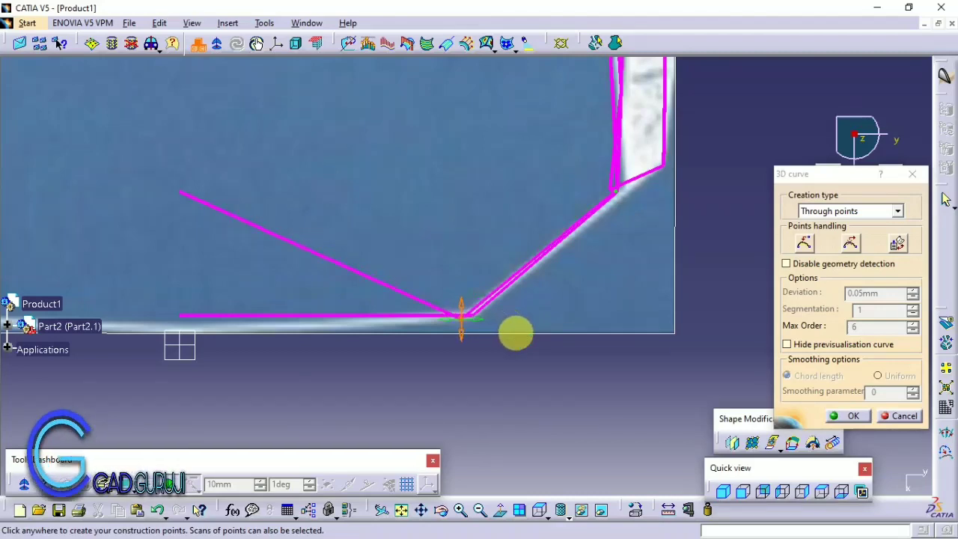
{"action": "left_click", "coordinate": [848, 416]}
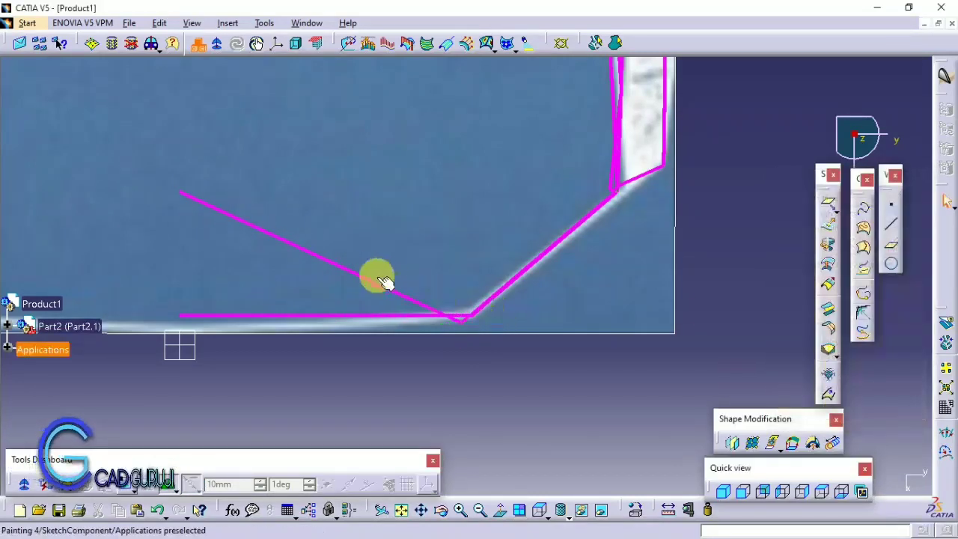
- Edit the lower curve's points, viewing it along its length and from a standard view
{"action": "double_click", "coordinate": [321, 258]}
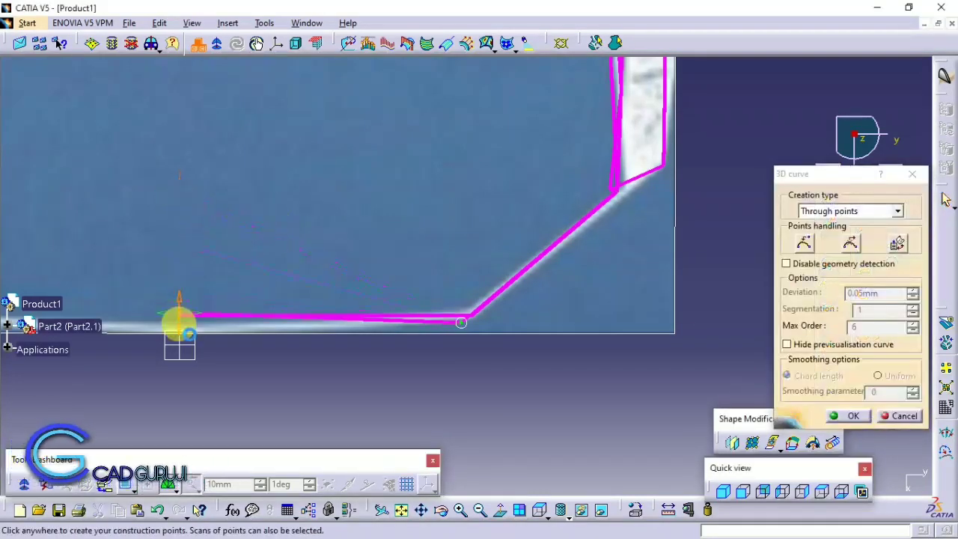
{"action": "mouse_move", "coordinate": [190, 344]}
{"action": "middle_mouse_down"}
{"action": "mouse_move", "coordinate": [207, 179]}
{"action": "mouse_move", "coordinate": [565, 479]}
{"action": "middle_mouse_up"}
{"action": "mouse_move", "coordinate": [552, 367]}
{"action": "middle_mouse_down"}
{"action": "mouse_move", "coordinate": [513, 182]}
{"action": "mouse_move", "coordinate": [499, 284]}
{"action": "middle_mouse_up"}
{"action": "left_click", "coordinate": [795, 492]}
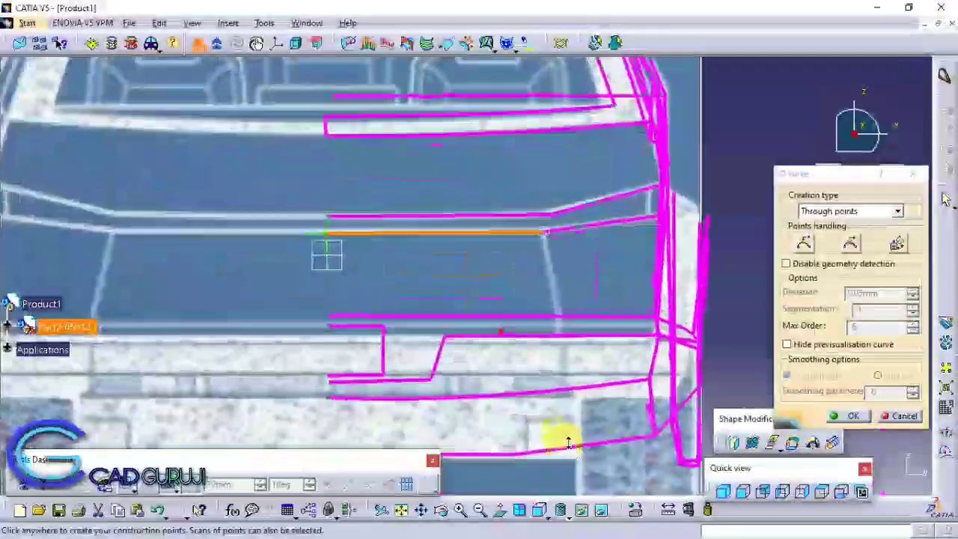
{"action": "mouse_move", "coordinate": [569, 442]}
{"action": "middle_mouse_down"}
{"action": "mouse_move", "coordinate": [451, 284]}
{"action": "mouse_move", "coordinate": [455, 397]}
{"action": "middle_mouse_up"}
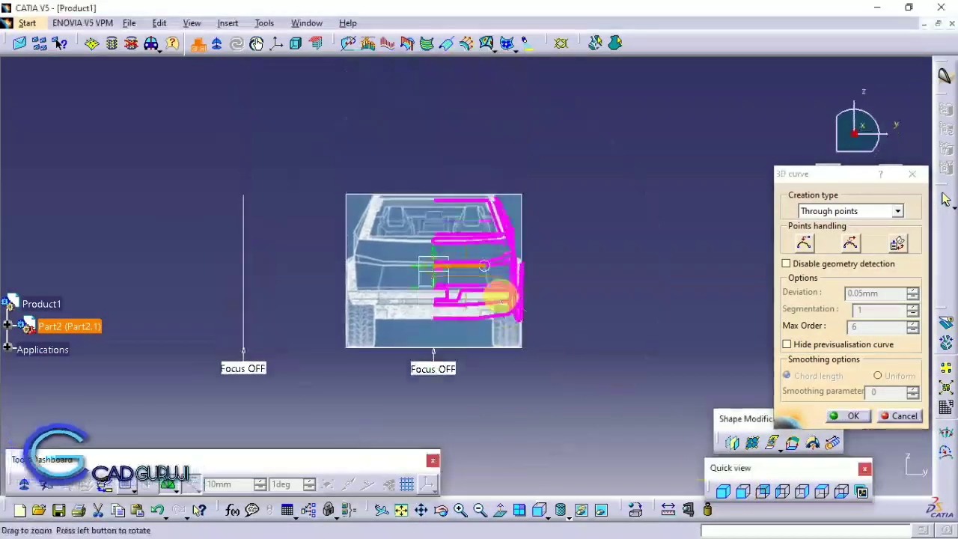
{"action": "mouse_move", "coordinate": [502, 299]}
{"action": "middle_mouse_down"}
{"action": "mouse_move", "coordinate": [572, 147]}
{"action": "mouse_move", "coordinate": [520, 179]}
{"action": "middle_mouse_up"}
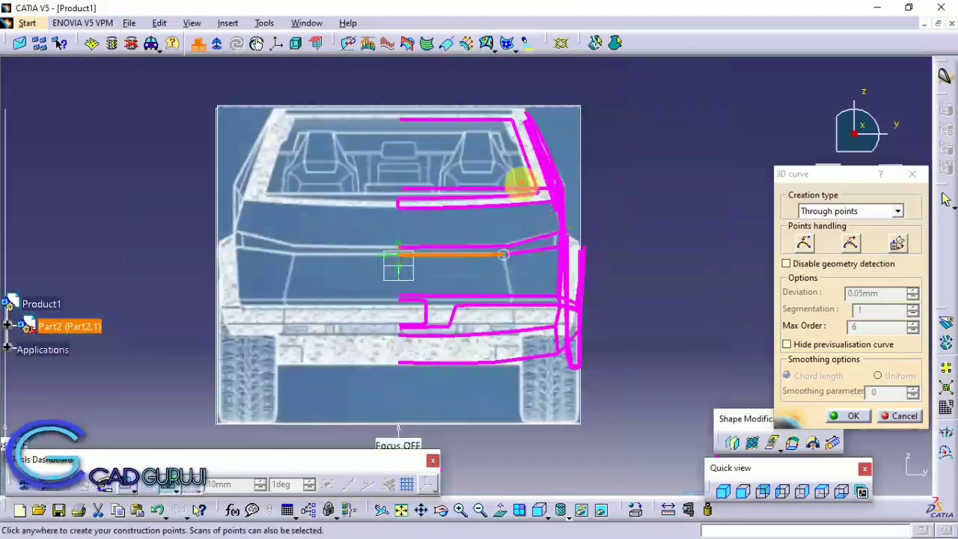
{"action": "middle_click_drag", "start_coordinate": [615, 186], "coordinate": [427, 241]}
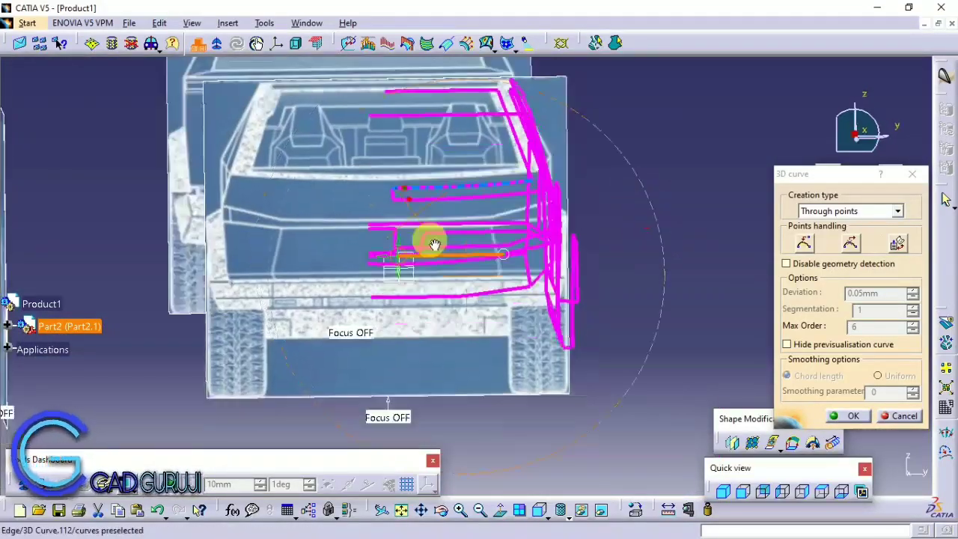
- Check the edited lower curve from the front view and close the 3D Curve dialog
{"action": "left_click", "coordinate": [743, 491]}
{"action": "mouse_move", "coordinate": [404, 360]}
{"action": "middle_mouse_down"}
{"action": "mouse_move", "coordinate": [544, 324]}
{"action": "mouse_move", "coordinate": [534, 353]}
{"action": "mouse_move", "coordinate": [513, 306]}
{"action": "middle_mouse_up"}
{"action": "left_click", "coordinate": [742, 491]}
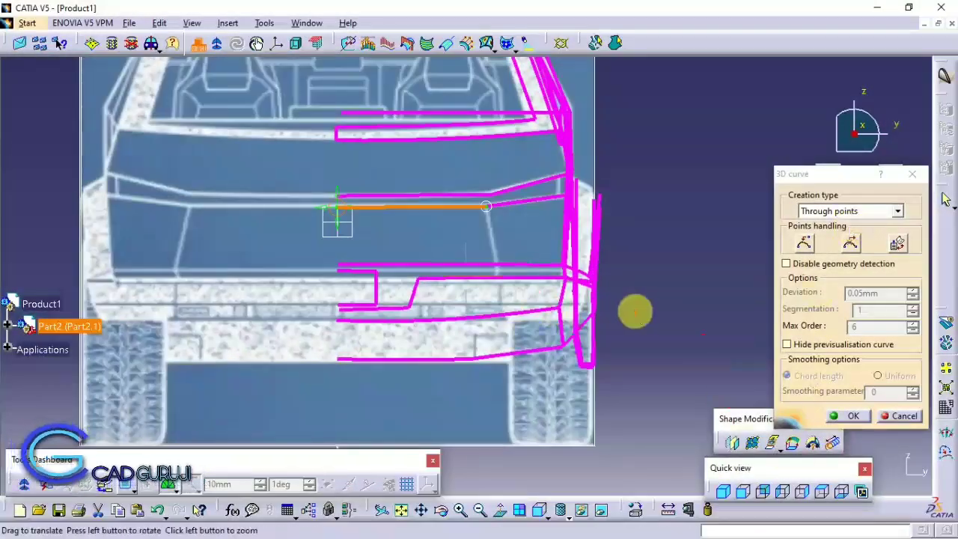
{"action": "mouse_move", "coordinate": [634, 312]}
{"action": "middle_mouse_down"}
{"action": "mouse_move", "coordinate": [633, 259]}
{"action": "mouse_move", "coordinate": [605, 278]}
{"action": "mouse_move", "coordinate": [547, 284]}
{"action": "mouse_move", "coordinate": [582, 243]}
{"action": "mouse_move", "coordinate": [492, 246]}
{"action": "mouse_move", "coordinate": [546, 338]}
{"action": "mouse_move", "coordinate": [505, 276]}
{"action": "middle_mouse_up"}
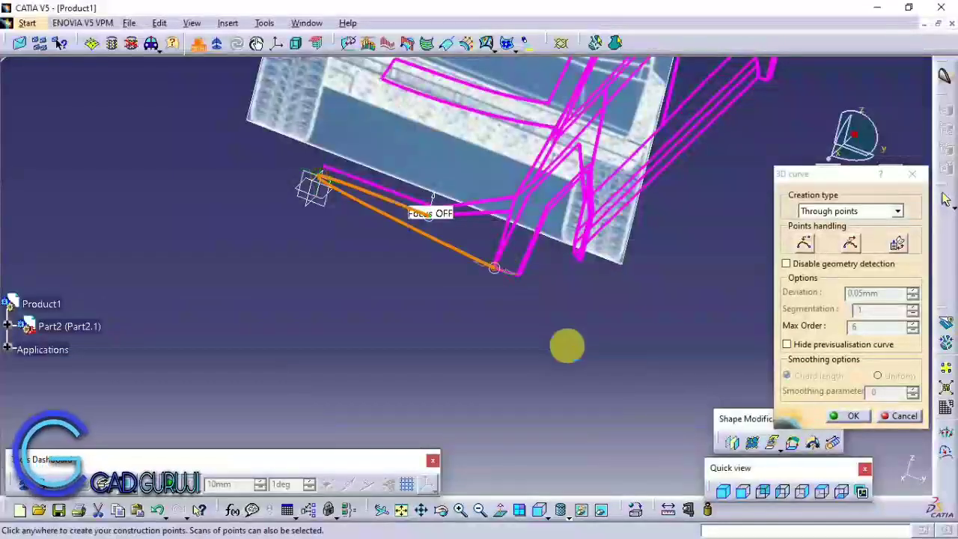
{"action": "left_click", "coordinate": [745, 499]}
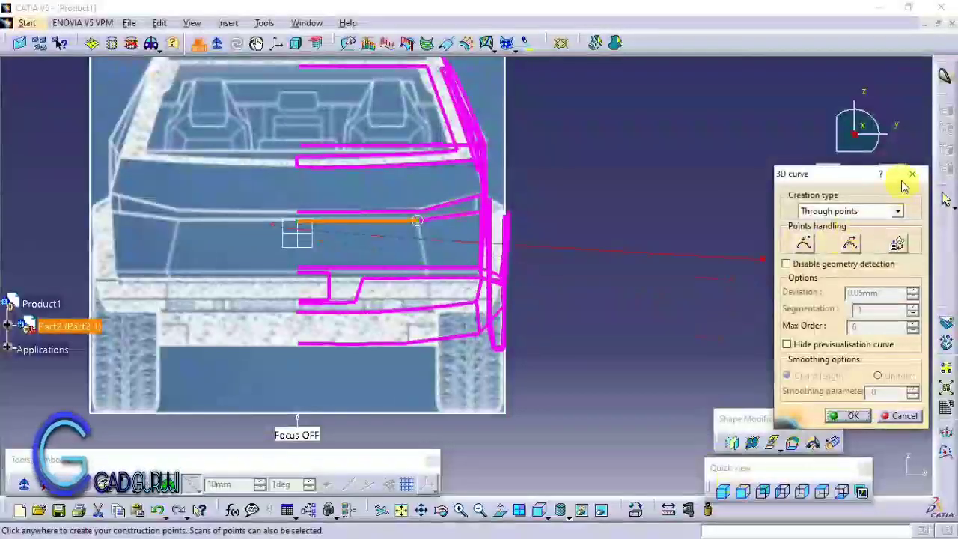
{"action": "left_click", "coordinate": [911, 173]}
{"action": "middle_click_drag", "start_coordinate": [413, 327], "coordinate": [637, 369]}
- From the top view, start a through-points 3D curve and pick its first vertex on the wireframe
{"action": "left_click", "coordinate": [800, 494]}
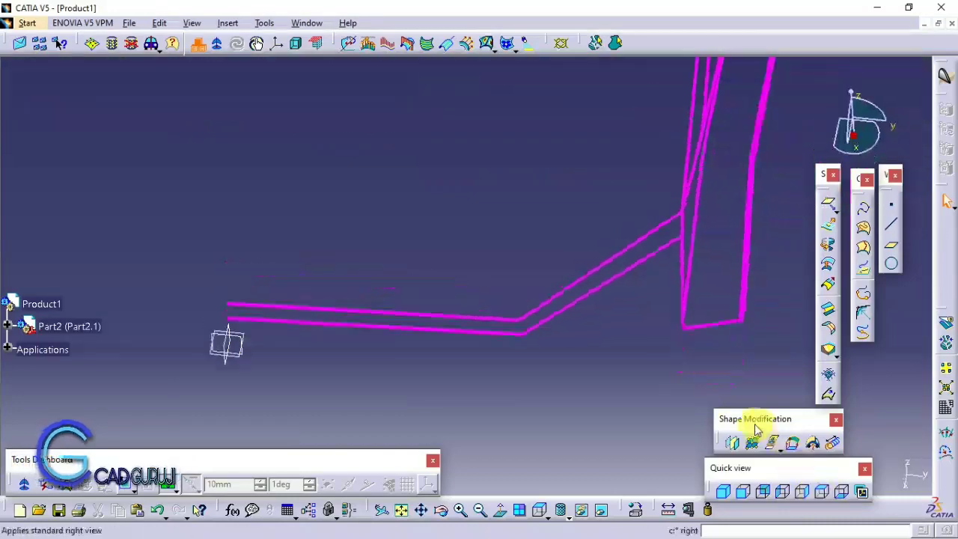
{"action": "left_click", "coordinate": [864, 214]}
{"action": "mouse_move", "coordinate": [438, 331]}
{"action": "middle_mouse_down"}
{"action": "mouse_move", "coordinate": [663, 220]}
{"action": "mouse_move", "coordinate": [568, 315]}
{"action": "mouse_move", "coordinate": [613, 263]}
{"action": "mouse_move", "coordinate": [551, 413]}
{"action": "mouse_move", "coordinate": [466, 278]}
{"action": "middle_mouse_up"}
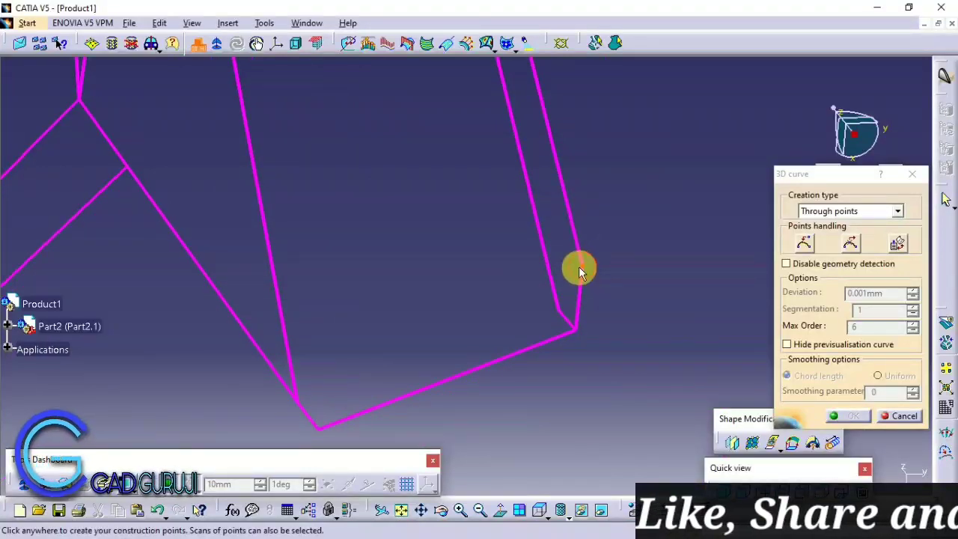
{"action": "key", "text": "alt+Tab"}
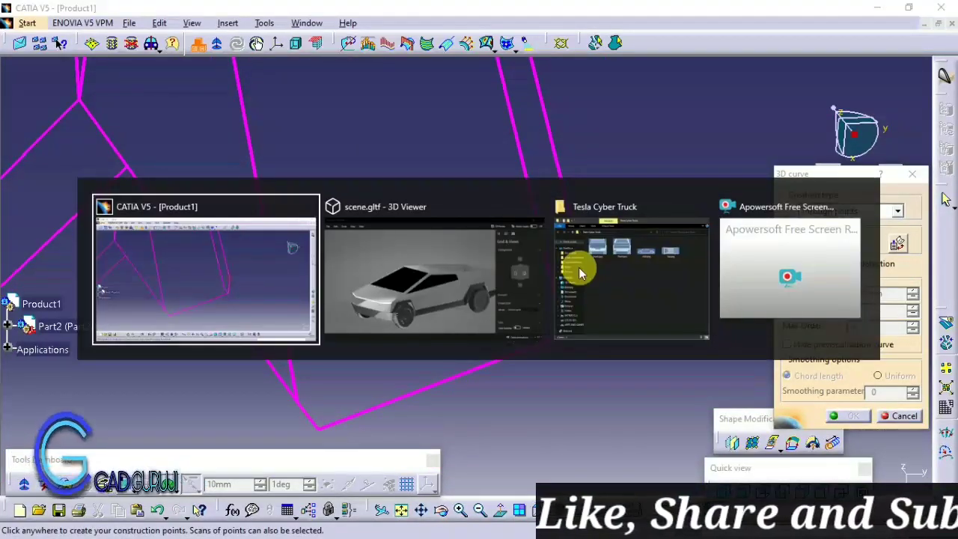
{"action": "mouse_move", "coordinate": [455, 295]}
{"action": "middle_mouse_down"}
{"action": "mouse_move", "coordinate": [757, 467]}
{"action": "mouse_move", "coordinate": [502, 336]}
{"action": "mouse_move", "coordinate": [567, 378]}
{"action": "mouse_move", "coordinate": [661, 378]}
{"action": "mouse_move", "coordinate": [256, 232]}
{"action": "mouse_move", "coordinate": [434, 142]}
{"action": "mouse_move", "coordinate": [490, 219]}
{"action": "middle_mouse_up"}
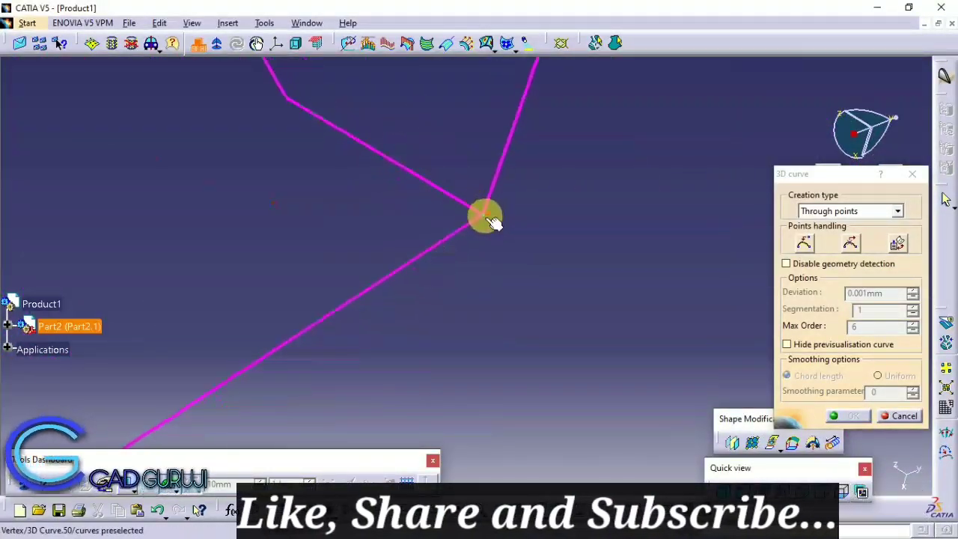
{"action": "left_click", "coordinate": [490, 219]}
- Add the curve corner as the next point and create the 3D curve
{"action": "mouse_move", "coordinate": [449, 159]}
{"action": "middle_mouse_down"}
{"action": "mouse_move", "coordinate": [801, 470]}
{"action": "mouse_move", "coordinate": [694, 410]}
{"action": "middle_mouse_up"}
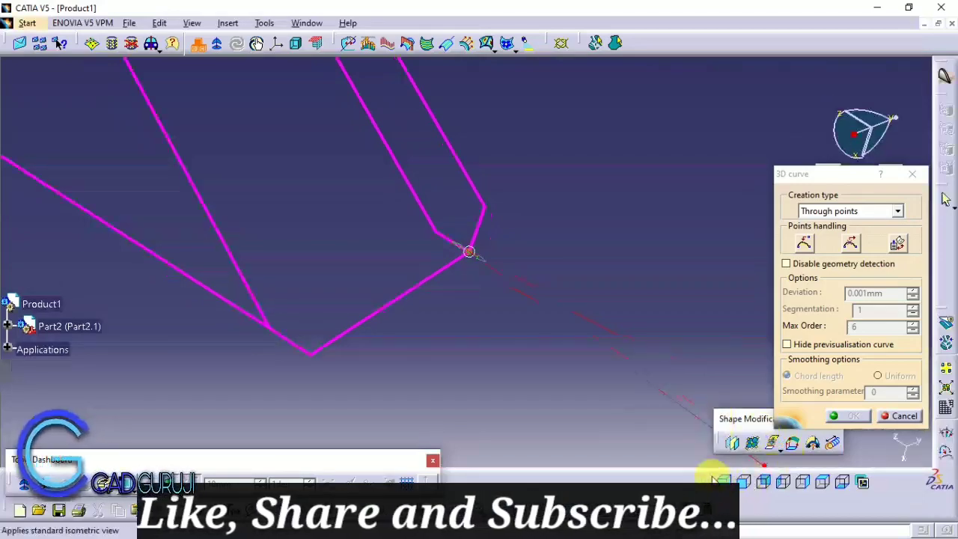
{"action": "left_click_drag", "start_coordinate": [714, 477], "coordinate": [718, 468]}
{"action": "mouse_move", "coordinate": [570, 331]}
{"action": "middle_mouse_down"}
{"action": "mouse_move", "coordinate": [487, 300]}
{"action": "mouse_move", "coordinate": [486, 263]}
{"action": "mouse_move", "coordinate": [464, 226]}
{"action": "mouse_move", "coordinate": [513, 179]}
{"action": "mouse_move", "coordinate": [337, 332]}
{"action": "middle_mouse_up"}
{"action": "left_click", "coordinate": [337, 331]}
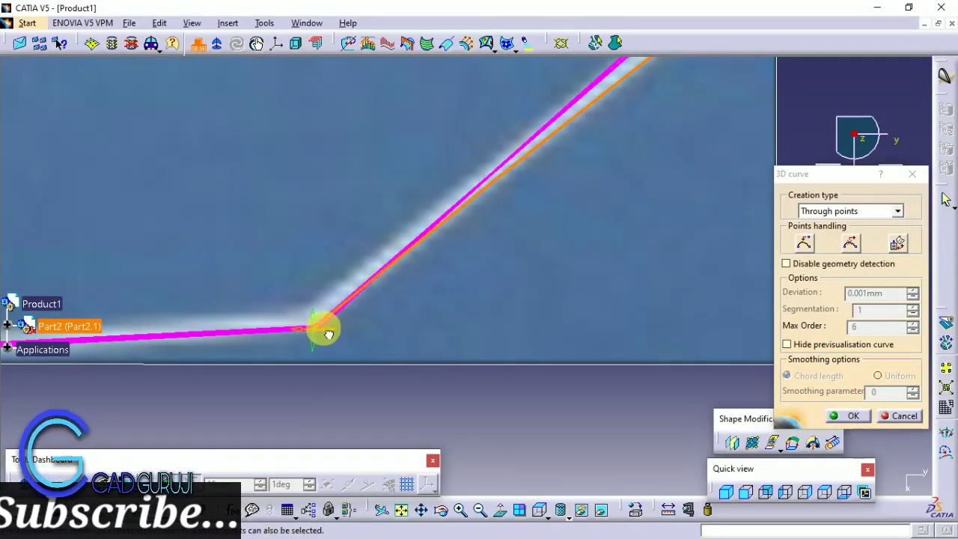
{"action": "mouse_move", "coordinate": [328, 335]}
{"action": "middle_mouse_down"}
{"action": "mouse_move", "coordinate": [338, 438]}
{"action": "mouse_move", "coordinate": [496, 337]}
{"action": "middle_mouse_up"}
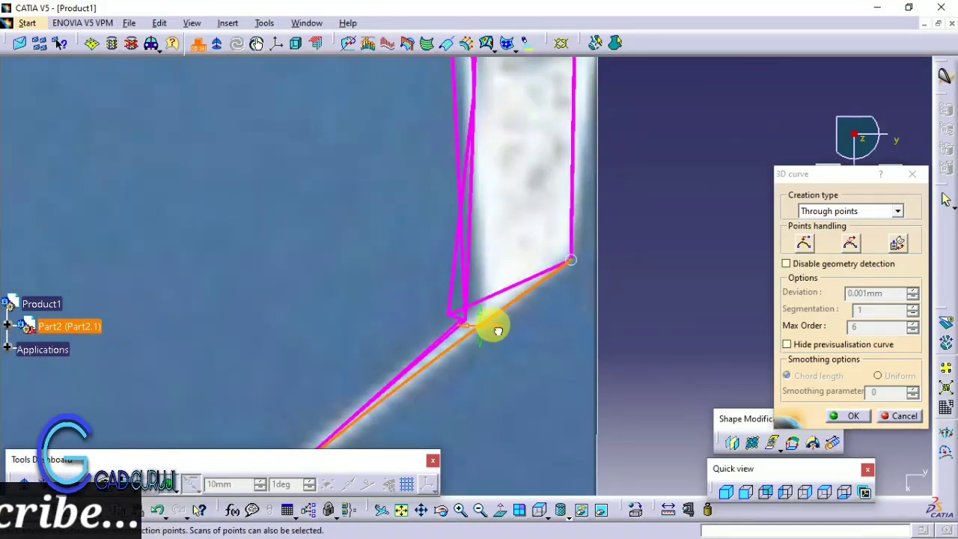
{"action": "mouse_move", "coordinate": [481, 305]}
{"action": "middle_mouse_down"}
{"action": "mouse_move", "coordinate": [524, 257]}
{"action": "mouse_move", "coordinate": [780, 218]}
{"action": "middle_mouse_up"}
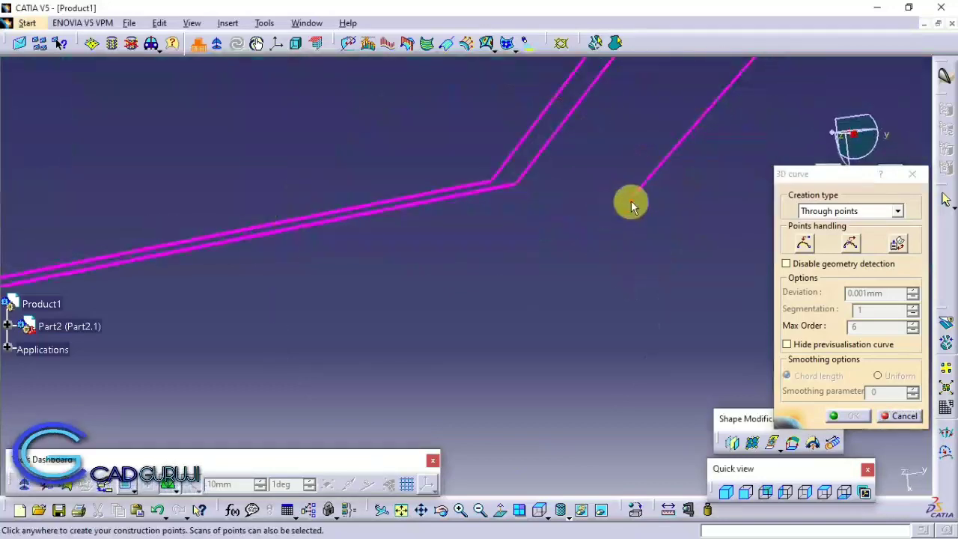
{"action": "middle_click_drag", "start_coordinate": [544, 319], "coordinate": [613, 442]}
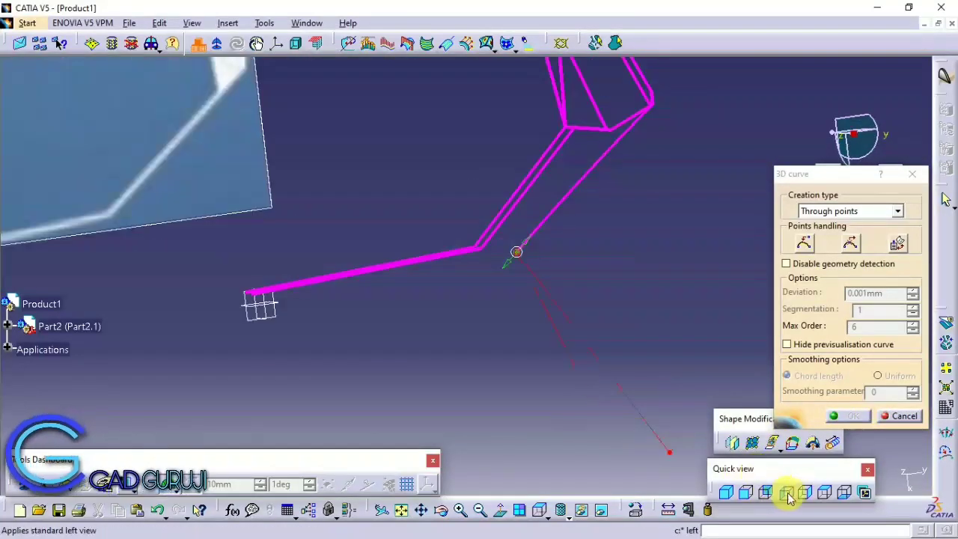
{"action": "middle_click_drag", "start_coordinate": [305, 216], "coordinate": [324, 162]}
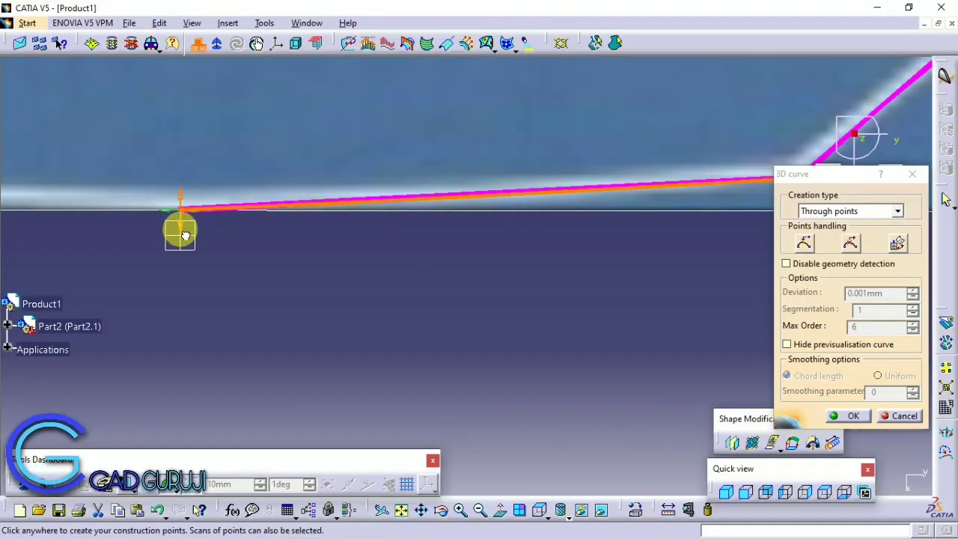
{"action": "left_click", "coordinate": [832, 421]}
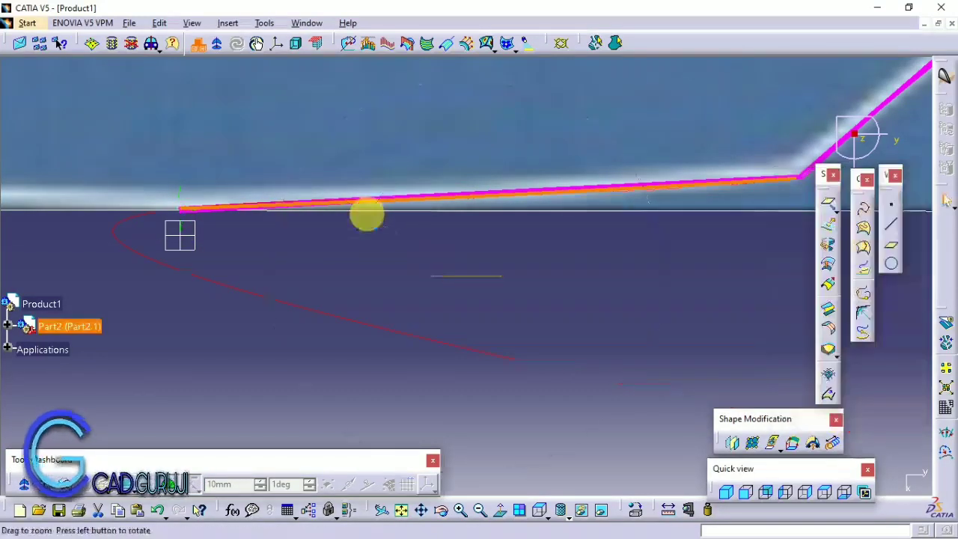
- Create a second short 3D curve ending at the curve corner
{"action": "mouse_move", "coordinate": [367, 214]}
{"action": "middle_mouse_down"}
{"action": "mouse_move", "coordinate": [394, 216]}
{"action": "mouse_move", "coordinate": [591, 311]}
{"action": "mouse_move", "coordinate": [562, 246]}
{"action": "mouse_move", "coordinate": [584, 257]}
{"action": "middle_mouse_up"}
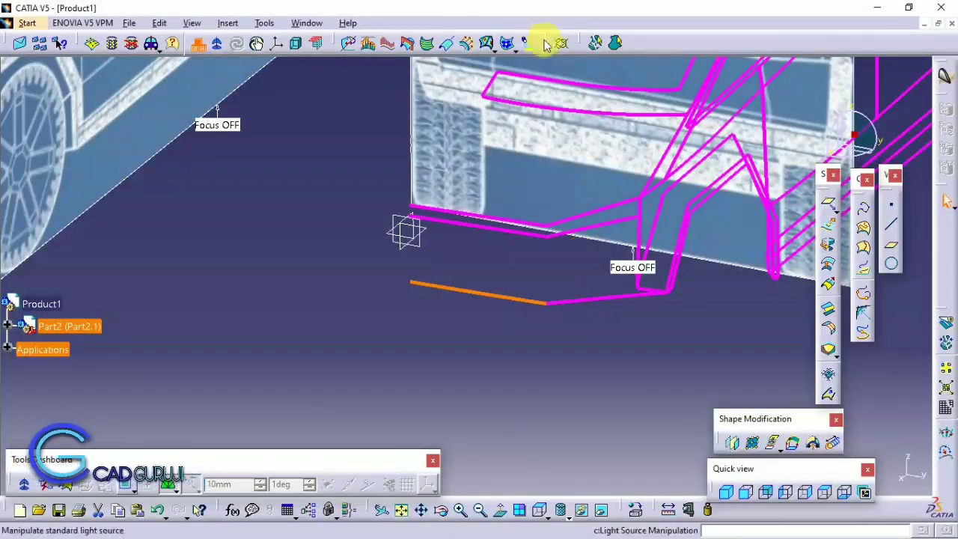
{"action": "left_click", "coordinate": [870, 207]}
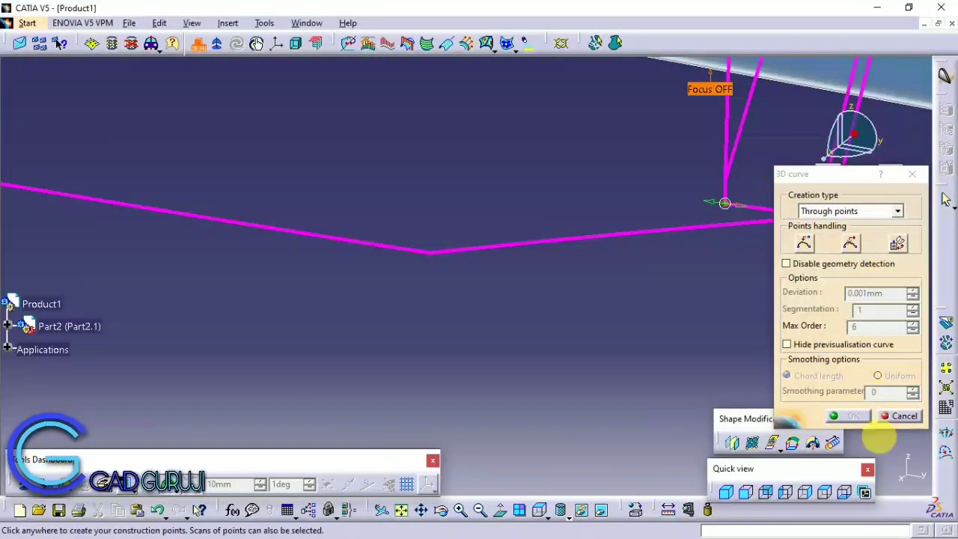
{"action": "left_click", "coordinate": [824, 491]}
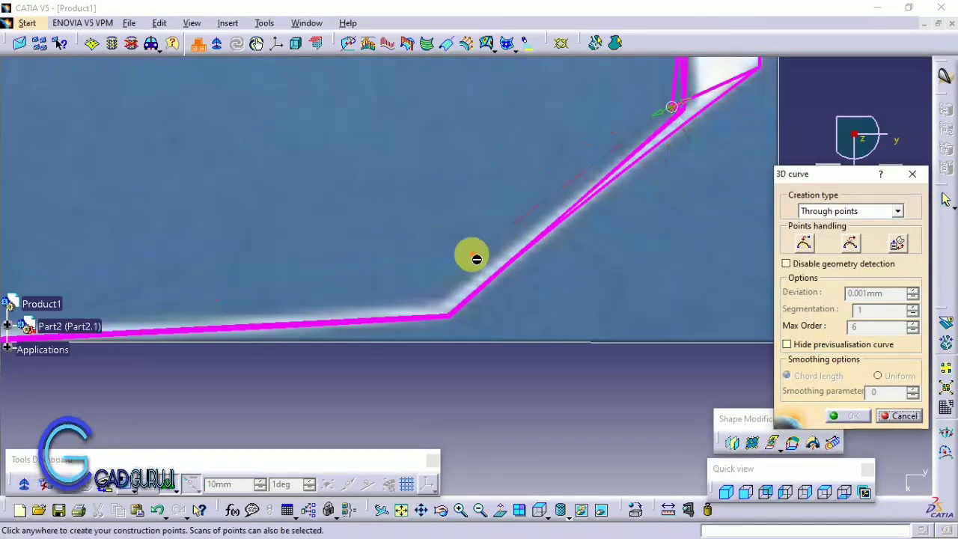
{"action": "left_click", "coordinate": [447, 306]}
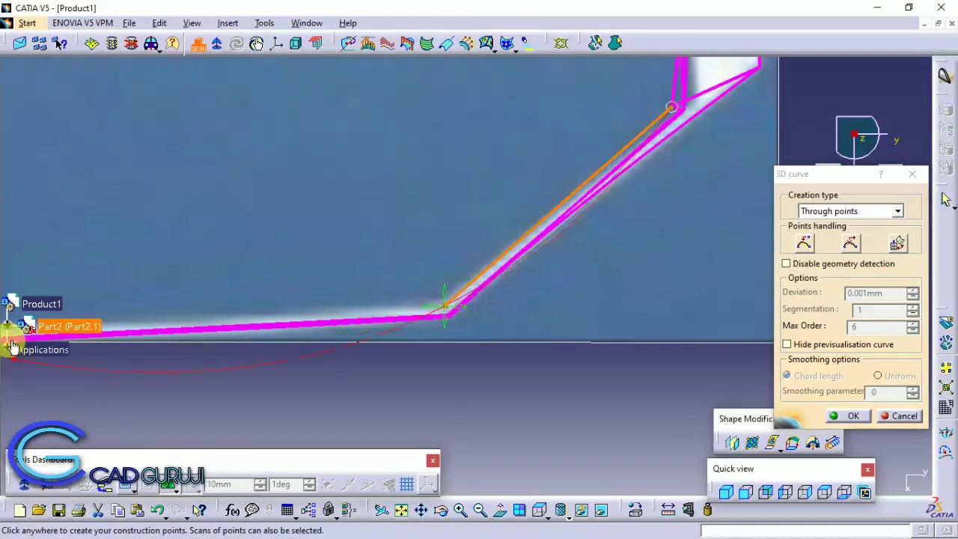
{"action": "left_click", "coordinate": [851, 416]}
- Create a third 3D curve from the vertex along the lower horizontal body line to its corner
{"action": "left_click", "coordinate": [868, 207]}
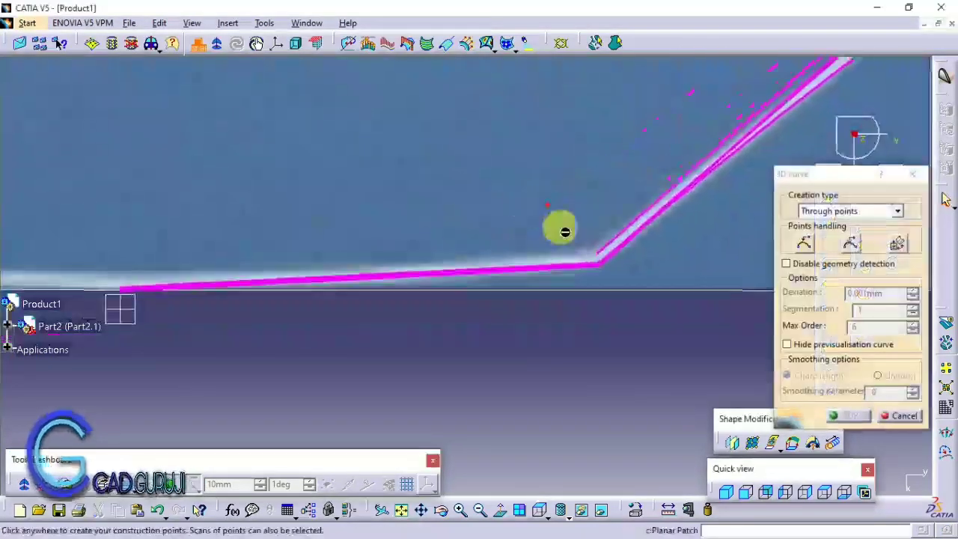
{"action": "left_click", "coordinate": [610, 266]}
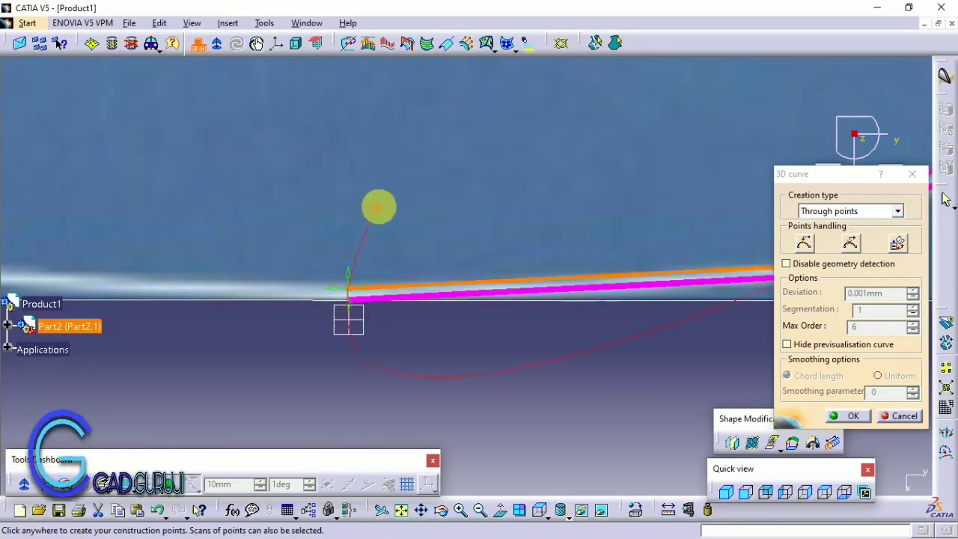
{"action": "mouse_move", "coordinate": [378, 207]}
{"action": "middle_mouse_down"}
{"action": "mouse_move", "coordinate": [389, 274]}
{"action": "mouse_move", "coordinate": [400, 285]}
{"action": "middle_mouse_up"}
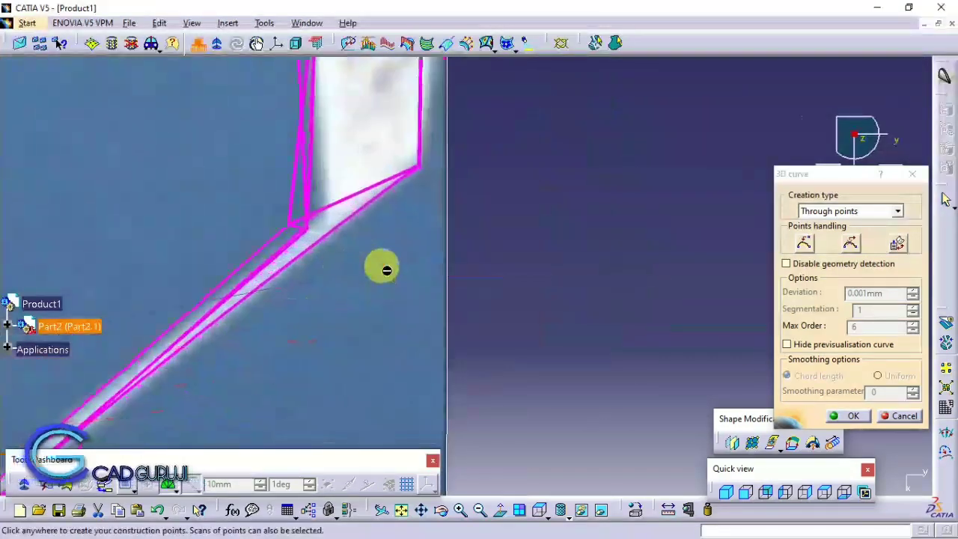
{"action": "left_click", "coordinate": [852, 416]}
- Zoom onto the wheel arch using front and side quick views, then launch a through-points 3D curve
{"action": "mouse_move", "coordinate": [396, 273]}
{"action": "middle_mouse_down"}
{"action": "mouse_move", "coordinate": [379, 190]}
{"action": "mouse_move", "coordinate": [448, 327]}
{"action": "mouse_move", "coordinate": [498, 292]}
{"action": "mouse_move", "coordinate": [453, 325]}
{"action": "mouse_move", "coordinate": [544, 284]}
{"action": "mouse_move", "coordinate": [444, 326]}
{"action": "mouse_move", "coordinate": [414, 196]}
{"action": "middle_mouse_up"}
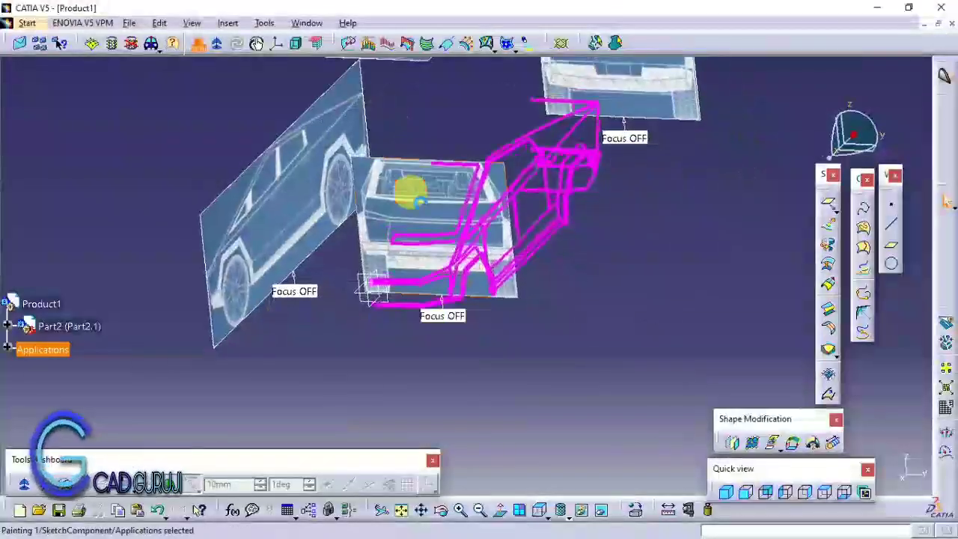
{"action": "left_click_drag", "start_coordinate": [330, 189], "coordinate": [206, 373]}
{"action": "mouse_move", "coordinate": [520, 307]}
{"action": "middle_mouse_down"}
{"action": "mouse_move", "coordinate": [399, 321]}
{"action": "mouse_move", "coordinate": [456, 240]}
{"action": "mouse_move", "coordinate": [447, 332]}
{"action": "mouse_move", "coordinate": [465, 371]}
{"action": "mouse_move", "coordinate": [432, 282]}
{"action": "mouse_move", "coordinate": [528, 334]}
{"action": "mouse_move", "coordinate": [534, 383]}
{"action": "mouse_move", "coordinate": [430, 309]}
{"action": "mouse_move", "coordinate": [471, 359]}
{"action": "mouse_move", "coordinate": [438, 389]}
{"action": "mouse_move", "coordinate": [519, 376]}
{"action": "middle_mouse_up"}
{"action": "left_click", "coordinate": [748, 495]}
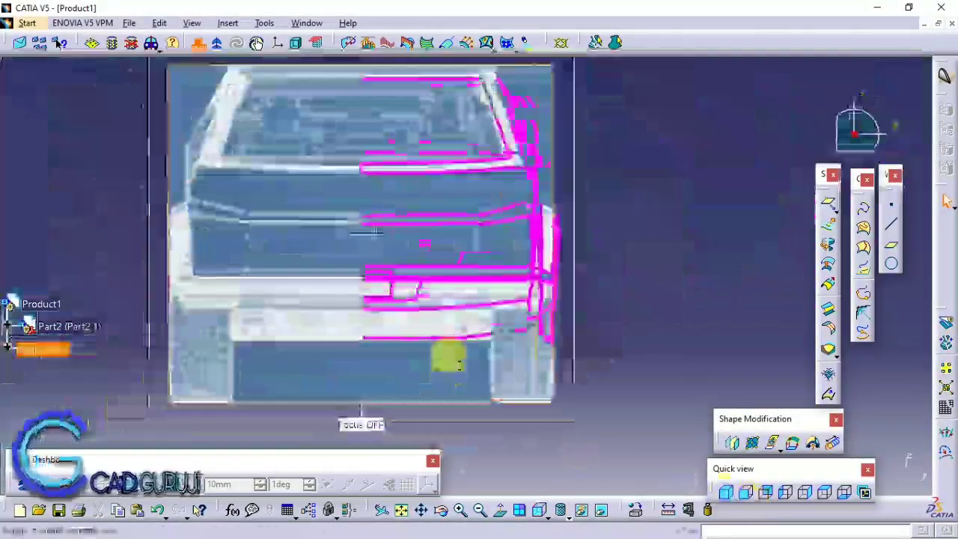
{"action": "mouse_move", "coordinate": [449, 352]}
{"action": "middle_mouse_down"}
{"action": "mouse_move", "coordinate": [513, 300]}
{"action": "mouse_move", "coordinate": [416, 371]}
{"action": "middle_mouse_up"}
{"action": "left_click", "coordinate": [745, 492]}
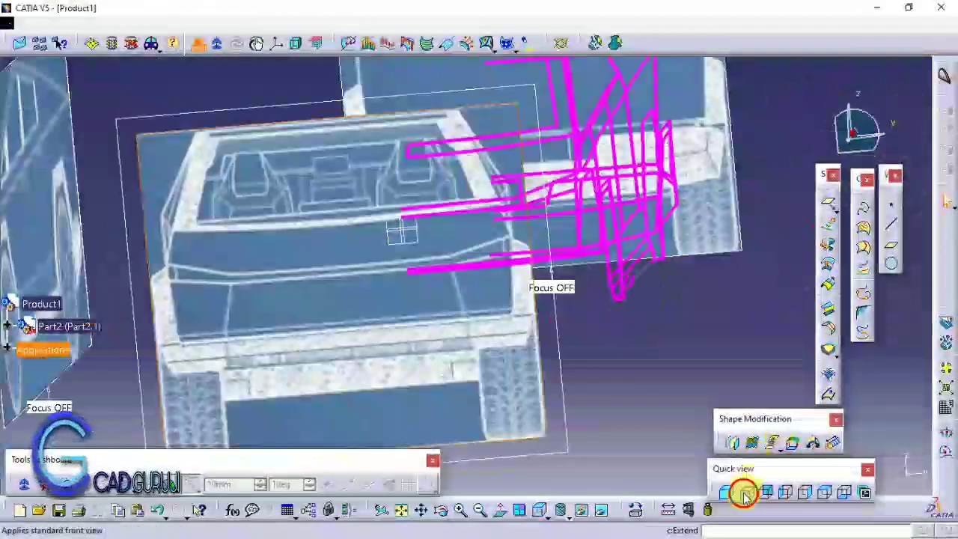
{"action": "middle_click_drag", "start_coordinate": [544, 353], "coordinate": [523, 293], "text": "ctrl"}
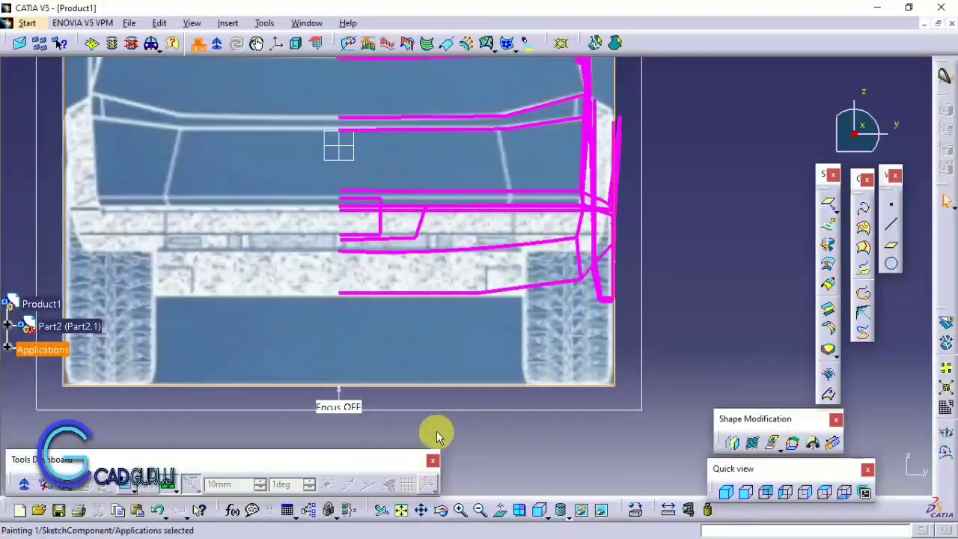
{"action": "mouse_move", "coordinate": [398, 329]}
{"action": "middle_mouse_down"}
{"action": "mouse_move", "coordinate": [502, 267]}
{"action": "mouse_move", "coordinate": [584, 293]}
{"action": "mouse_move", "coordinate": [520, 283]}
{"action": "middle_mouse_up"}
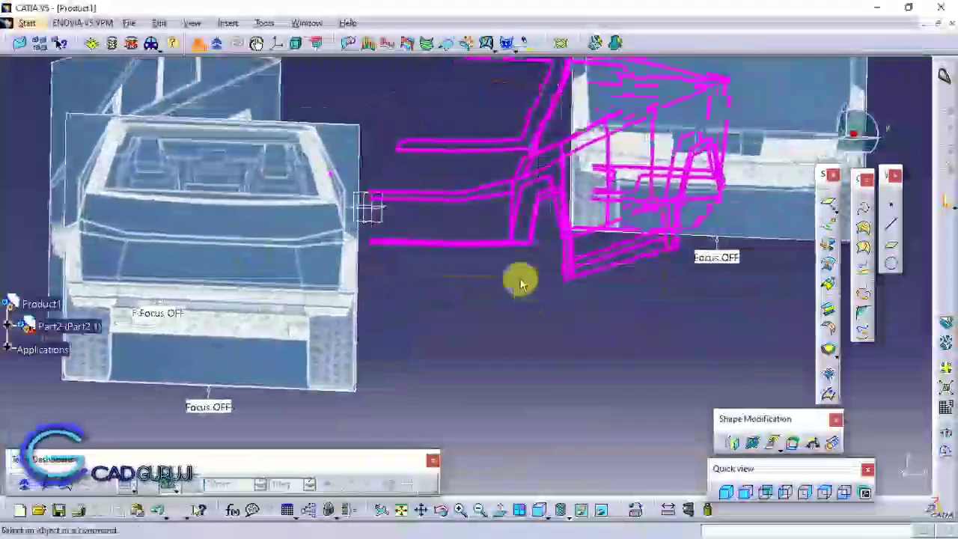
{"action": "left_click", "coordinate": [778, 492]}
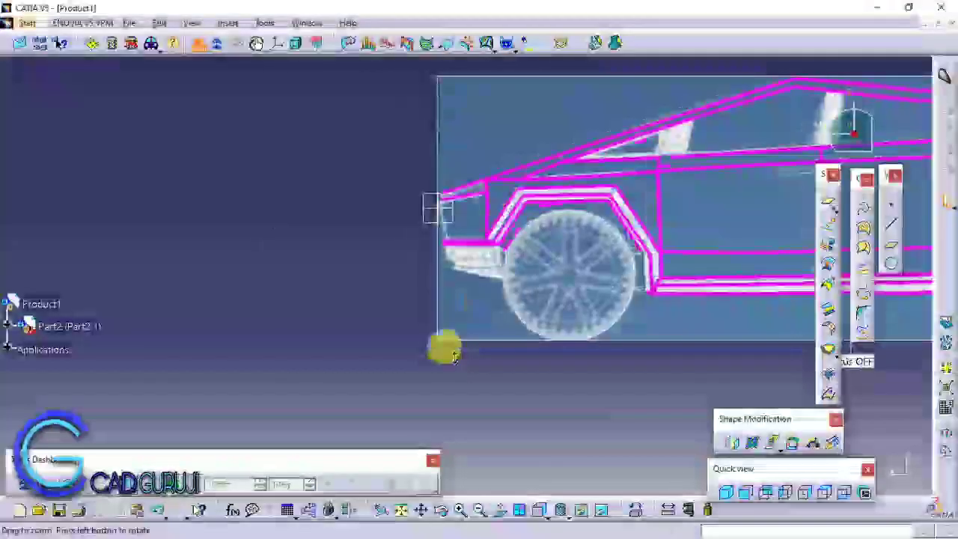
{"action": "middle_click_drag", "start_coordinate": [444, 344], "coordinate": [456, 299], "text": "ctrl"}
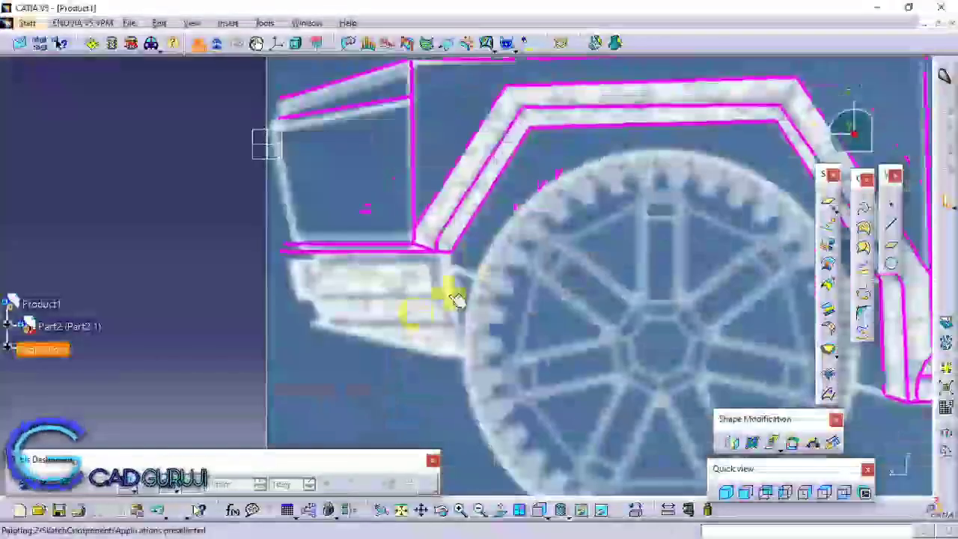
{"action": "left_click", "coordinate": [863, 207]}
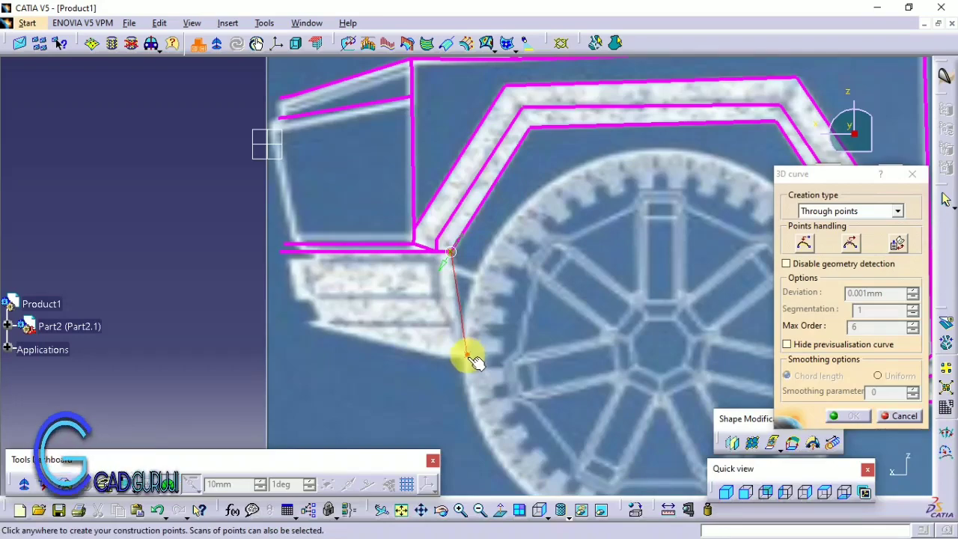
- Confirm the pending curve and zoom into the bumper from the front view
{"action": "left_click", "coordinate": [851, 415]}
{"action": "left_click", "coordinate": [764, 492]}
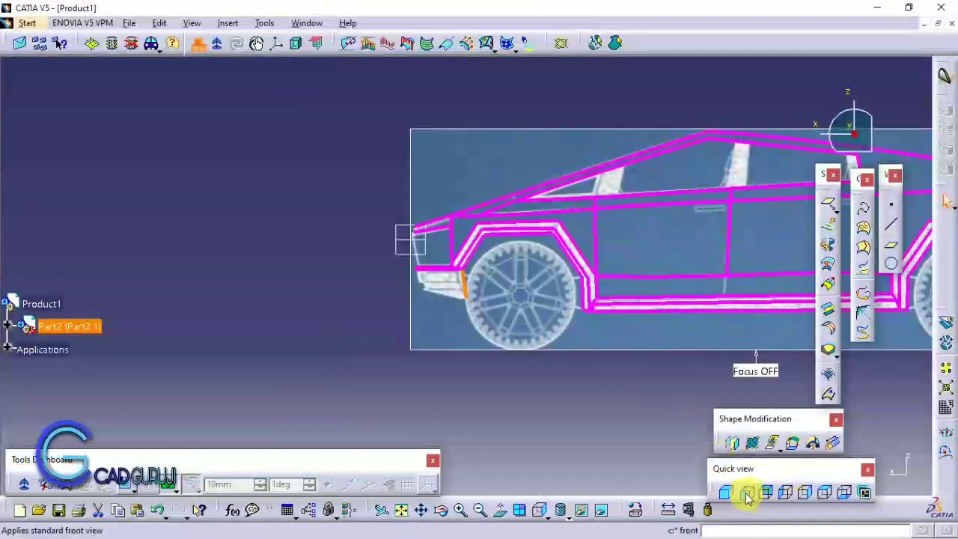
{"action": "left_click", "coordinate": [745, 491]}
{"action": "scroll", "coordinate": [575, 445], "scroll_direction": "up", "scroll_amount": 5}
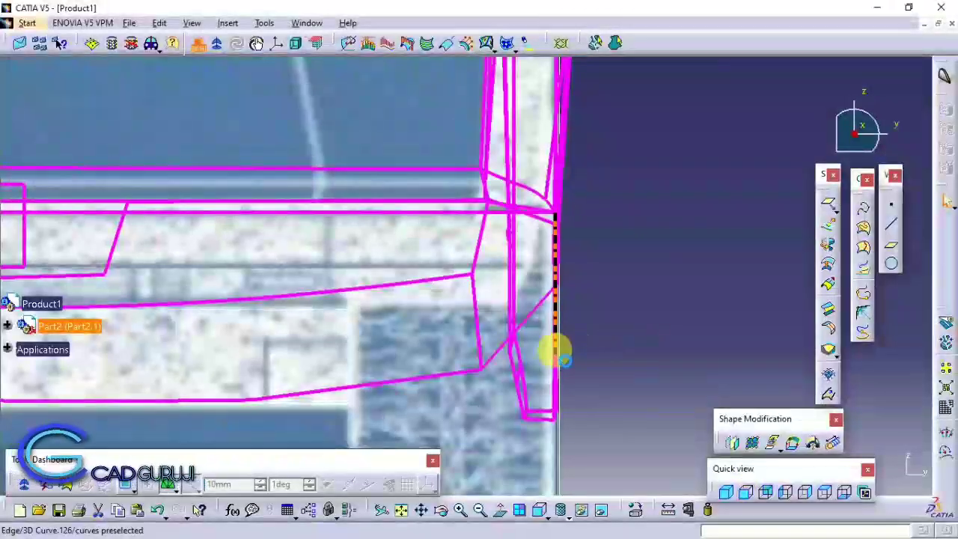
- Create a 3D curve from the bumper-edge curve to the corner vertex
{"action": "double_click", "coordinate": [555, 349]}
{"action": "left_click", "coordinate": [515, 345]}
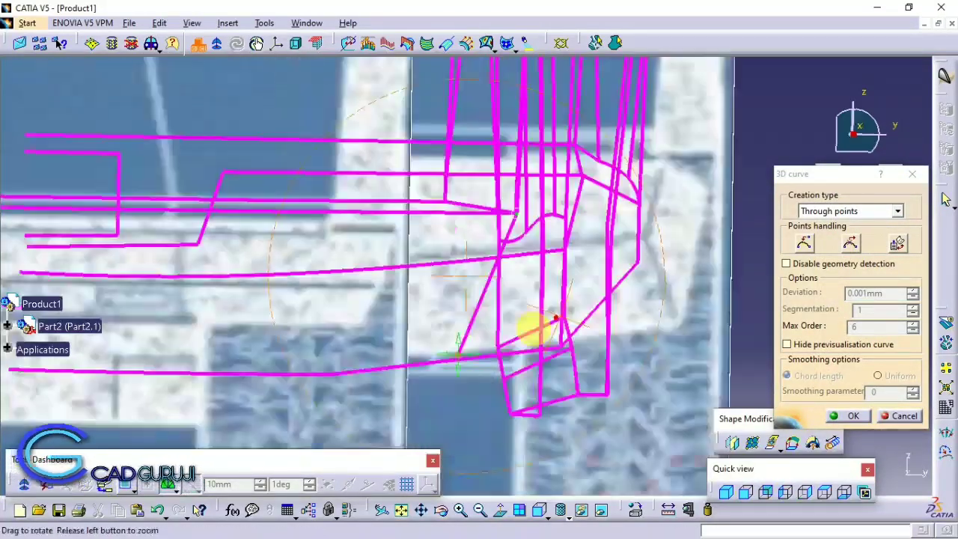
{"action": "mouse_move", "coordinate": [531, 325]}
{"action": "middle_mouse_down"}
{"action": "mouse_move", "coordinate": [684, 468]}
{"action": "mouse_move", "coordinate": [580, 230]}
{"action": "mouse_move", "coordinate": [481, 299]}
{"action": "middle_mouse_up"}
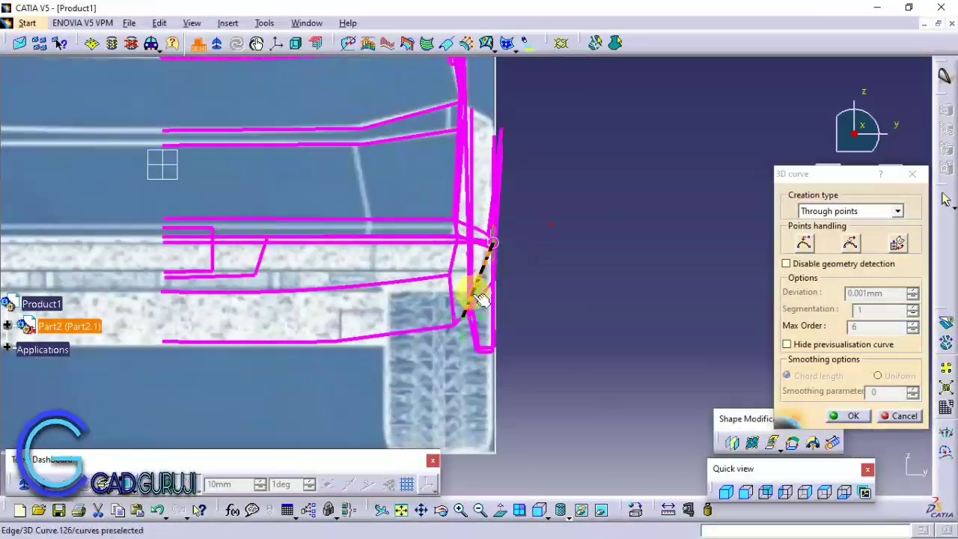
{"action": "left_click", "coordinate": [805, 492]}
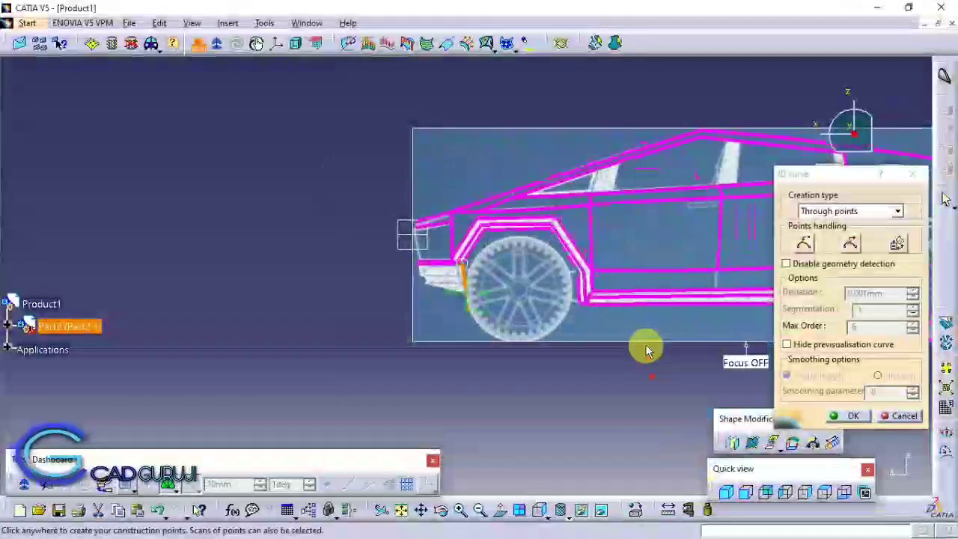
{"action": "middle_click_drag", "start_coordinate": [646, 376], "coordinate": [680, 416]}
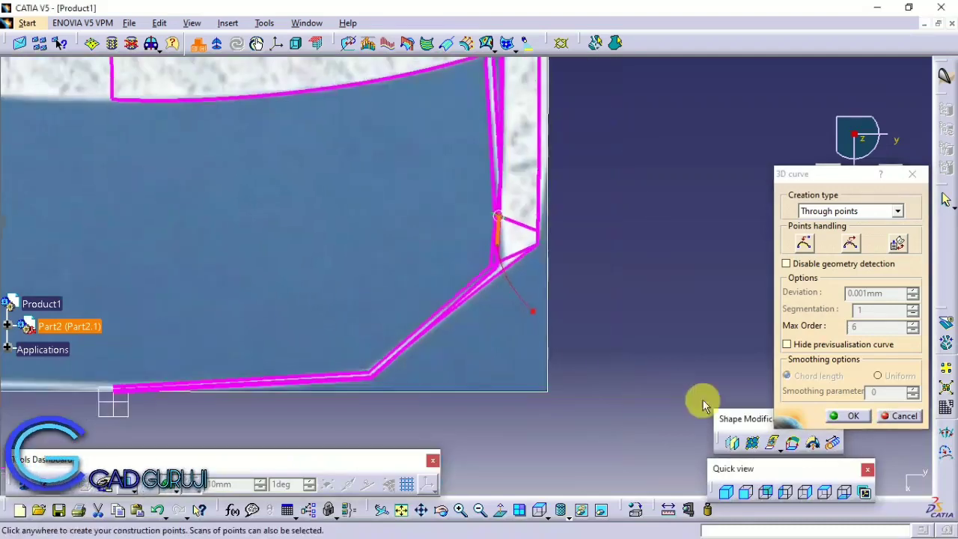
{"action": "left_click", "coordinate": [853, 417]}
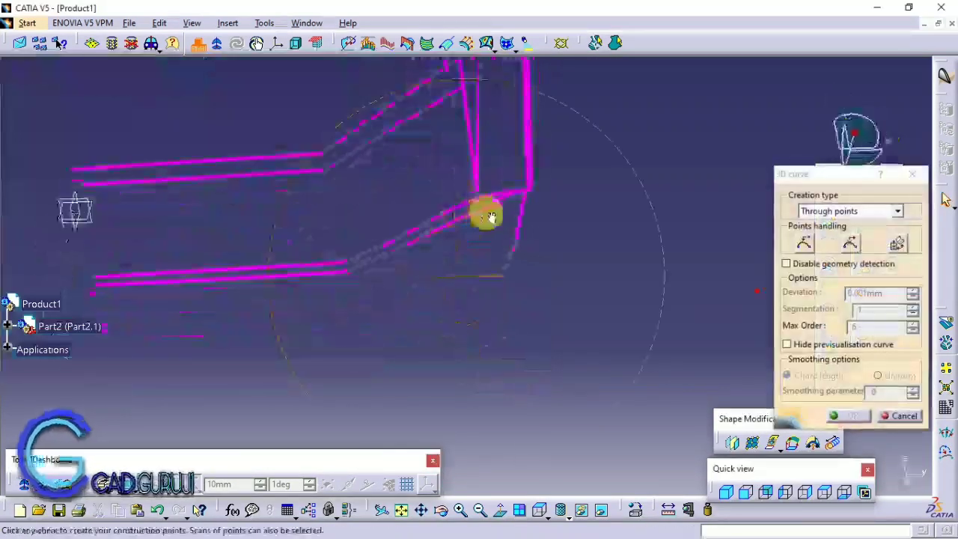
- Finish a curve running inward along the bumper's lower edge from the front view
{"action": "middle_click_drag", "start_coordinate": [511, 283], "coordinate": [474, 282]}
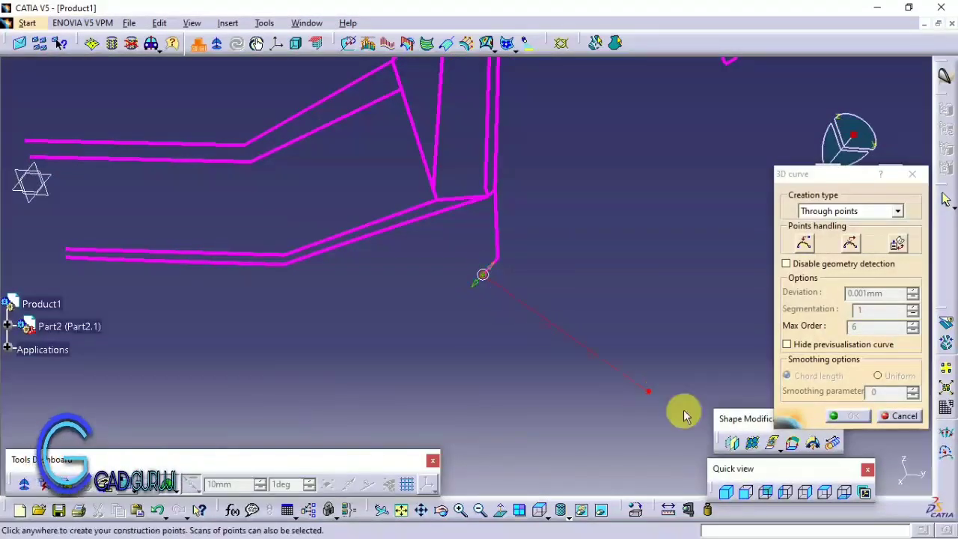
{"action": "left_click", "coordinate": [726, 492]}
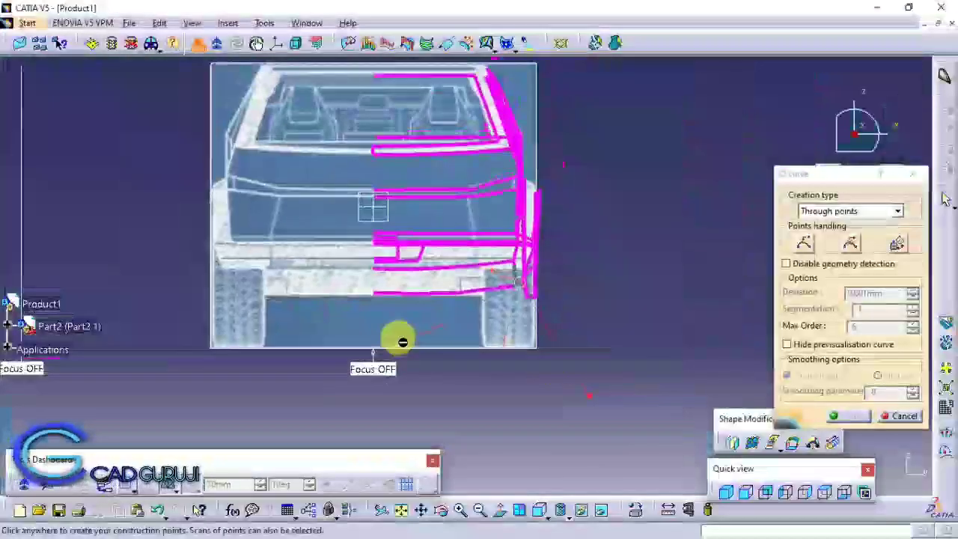
{"action": "scroll", "coordinate": [402, 260], "scroll_direction": "up", "scroll_amount": 5}
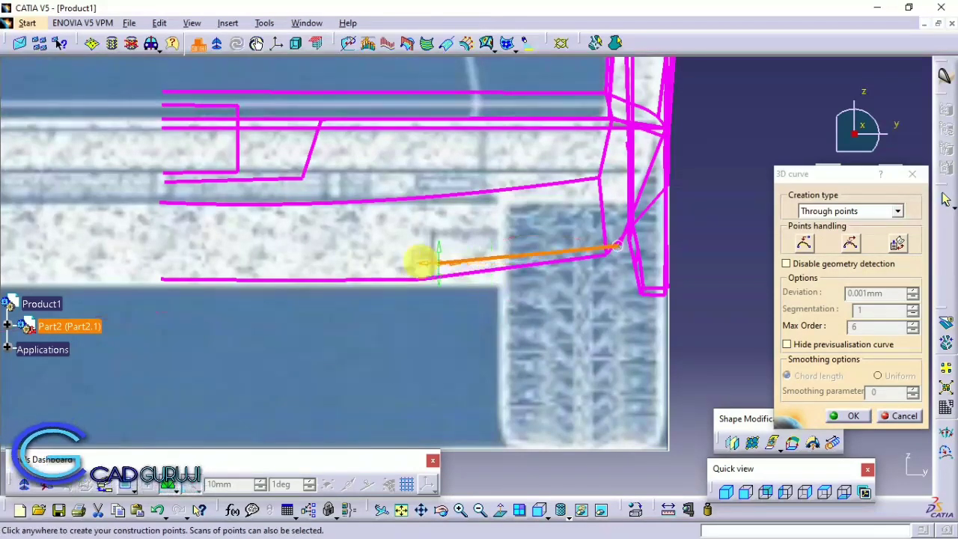
{"action": "left_click", "coordinate": [853, 415]}
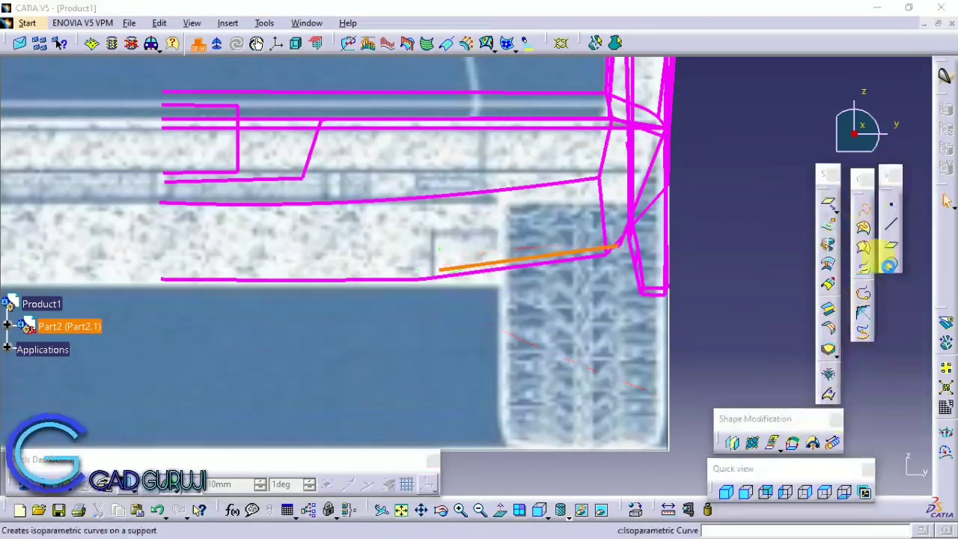
- Confirm the bumper-edge curve and create another curve up to the top end point
{"action": "left_click", "coordinate": [881, 252]}
{"action": "left_click", "coordinate": [438, 270]}
{"action": "middle_click_drag", "start_coordinate": [404, 386], "coordinate": [487, 321]}
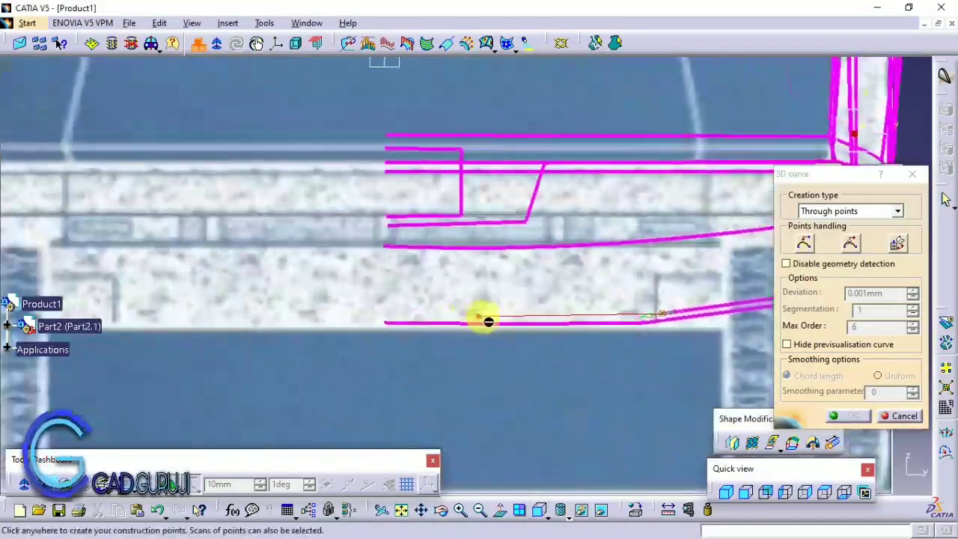
{"action": "left_click", "coordinate": [385, 64]}
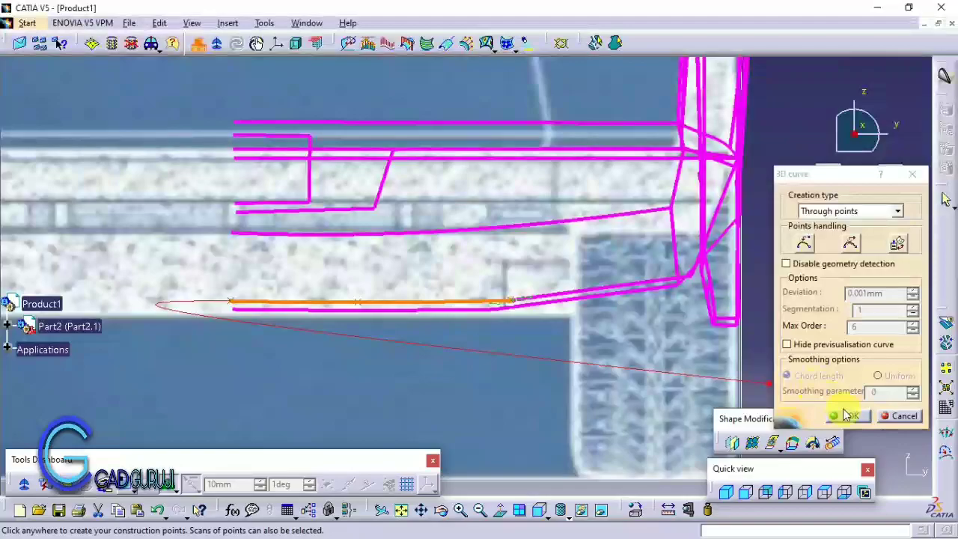
{"action": "left_click", "coordinate": [853, 415]}
{"action": "left_click", "coordinate": [752, 442]}
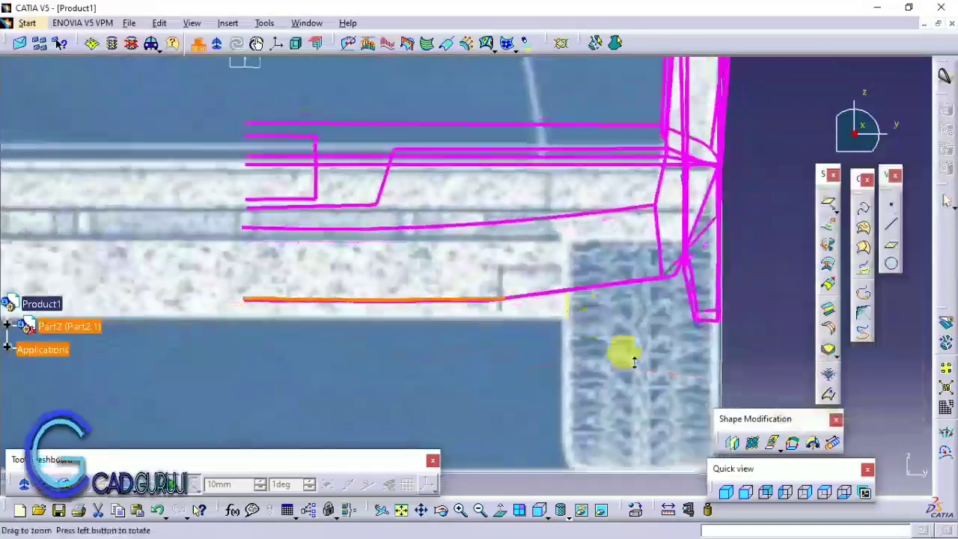
- Edit the curve by moving its lower point up the vertical segment
{"action": "mouse_move", "coordinate": [633, 436]}
{"action": "middle_mouse_down"}
{"action": "mouse_move", "coordinate": [427, 262]}
{"action": "mouse_move", "coordinate": [531, 421]}
{"action": "mouse_move", "coordinate": [470, 331]}
{"action": "middle_mouse_up"}
{"action": "left_click", "coordinate": [797, 494]}
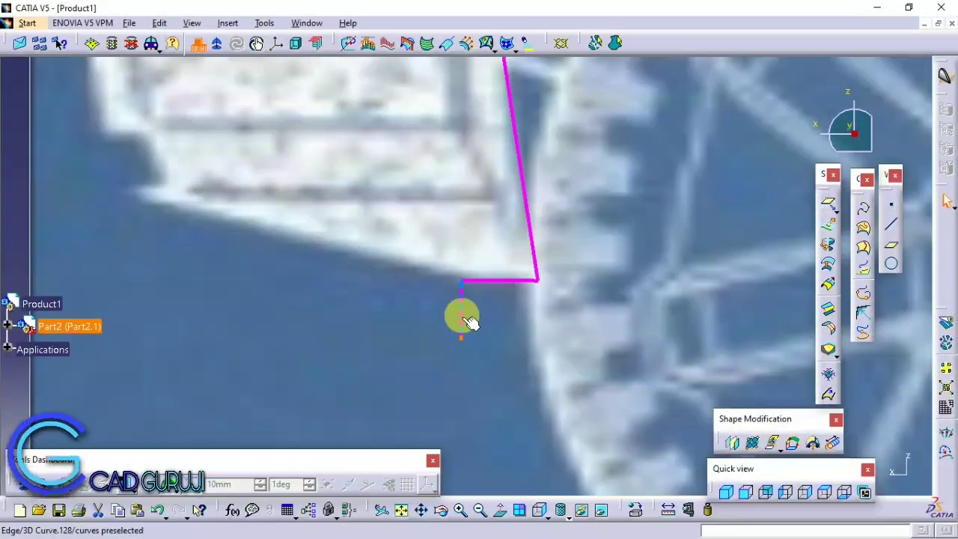
{"action": "double_click", "coordinate": [462, 316]}
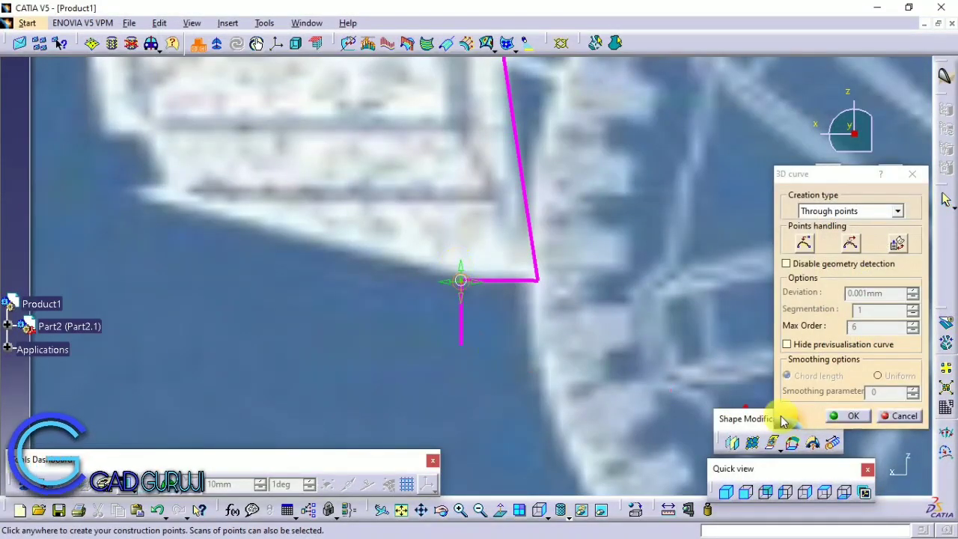
{"action": "left_click", "coordinate": [845, 415]}
{"action": "double_click", "coordinate": [459, 312]}
{"action": "left_click", "coordinate": [462, 342]}
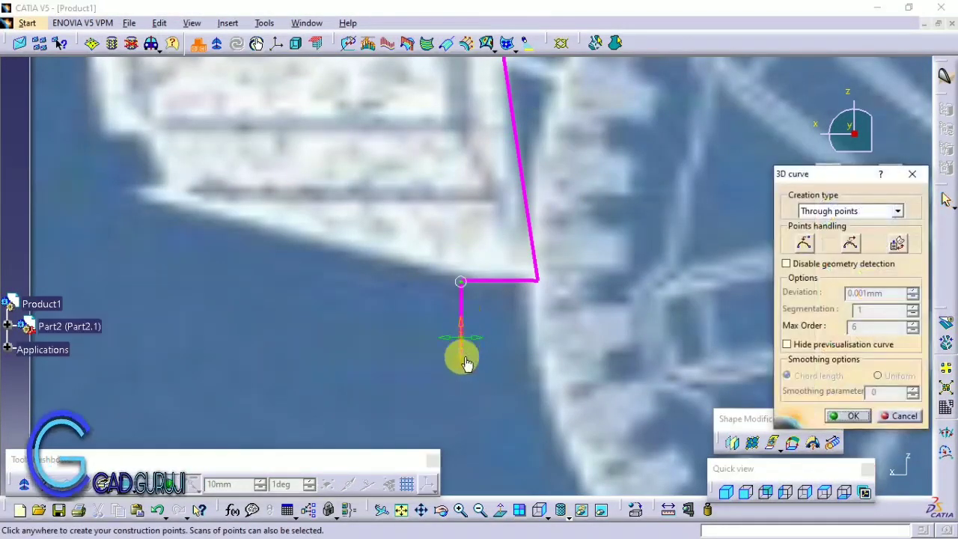
{"action": "left_click_drag", "start_coordinate": [465, 361], "coordinate": [472, 324]}
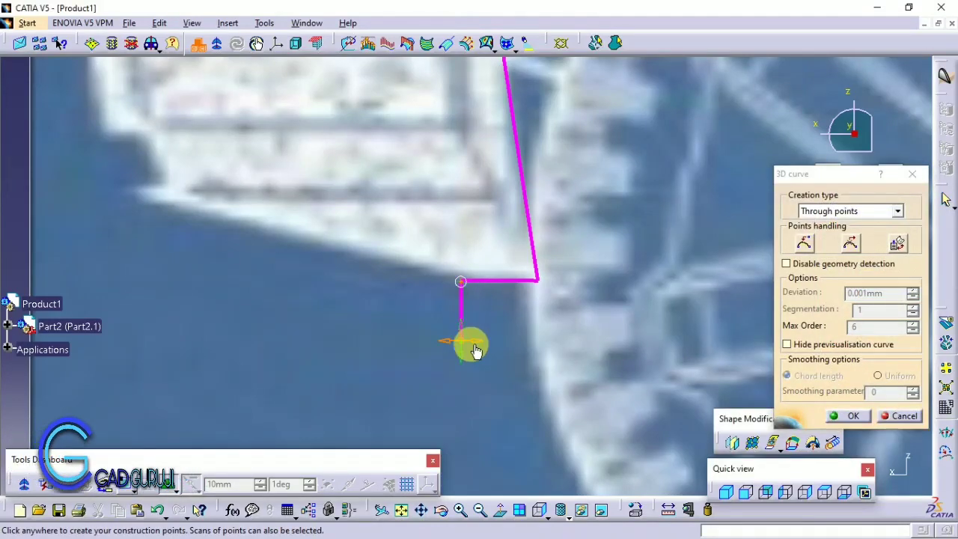
{"action": "left_click", "coordinate": [800, 487]}
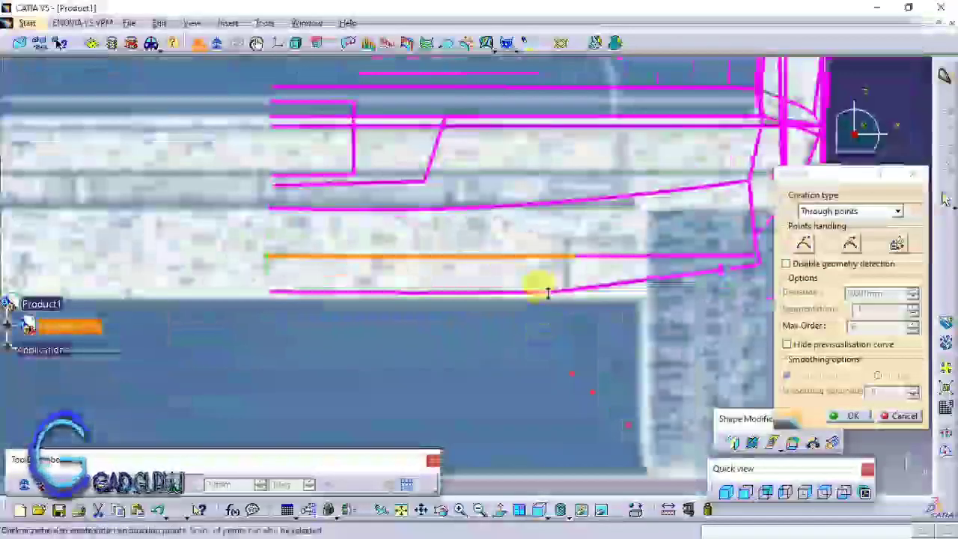
{"action": "middle_click_drag", "start_coordinate": [545, 289], "coordinate": [368, 303]}
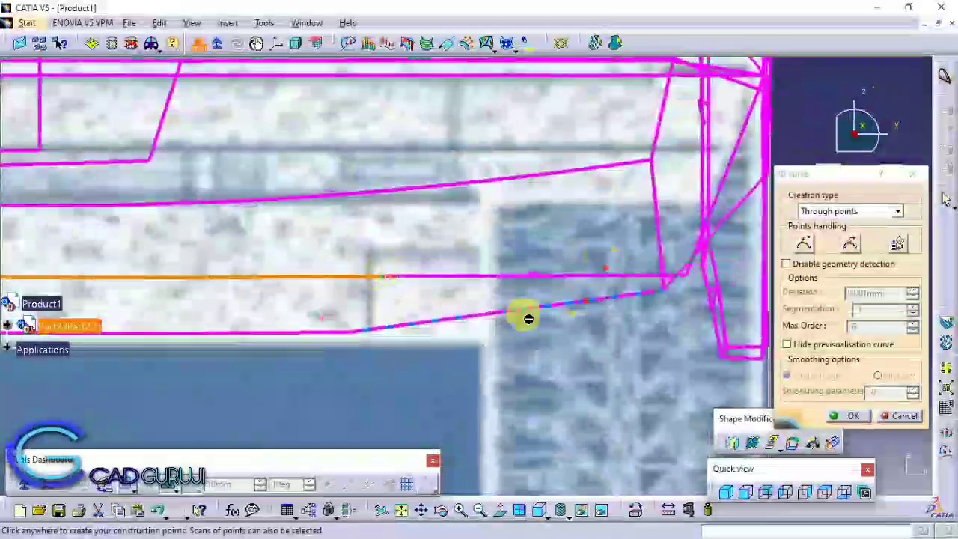
{"action": "left_click", "coordinate": [845, 415]}
- Pull control points on the lower body-side curves downward so their middles dip
{"action": "double_click", "coordinate": [437, 276]}
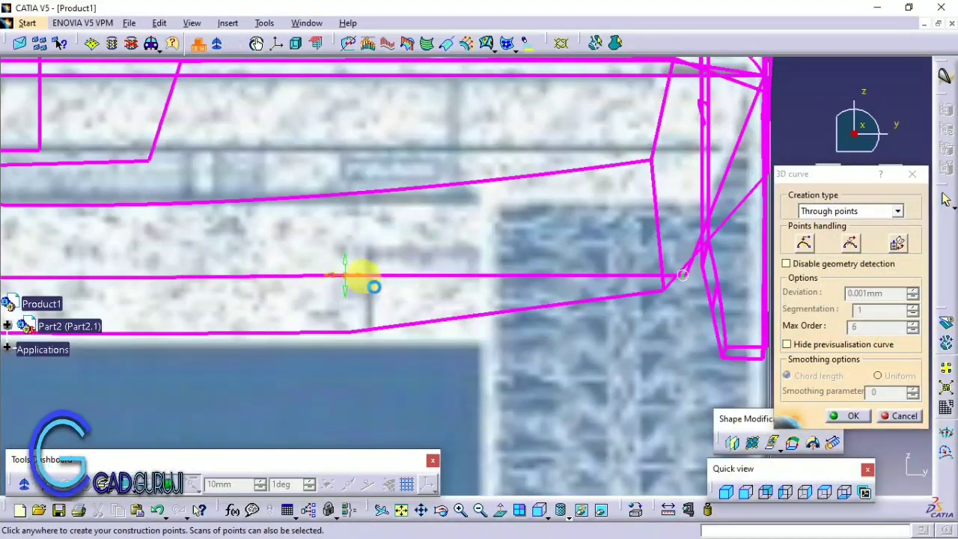
{"action": "left_click_drag", "start_coordinate": [368, 299], "coordinate": [383, 327]}
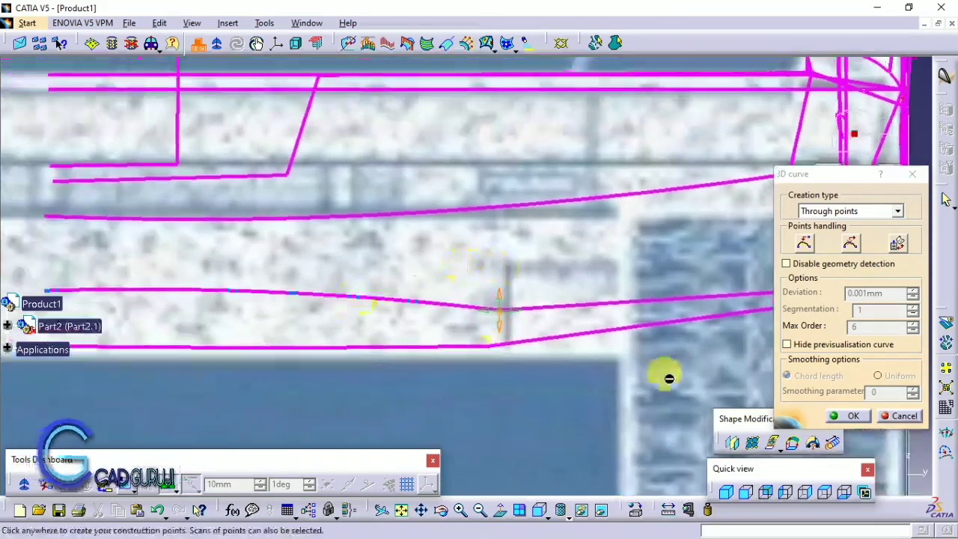
{"action": "left_click", "coordinate": [846, 416]}
{"action": "double_click", "coordinate": [407, 295]}
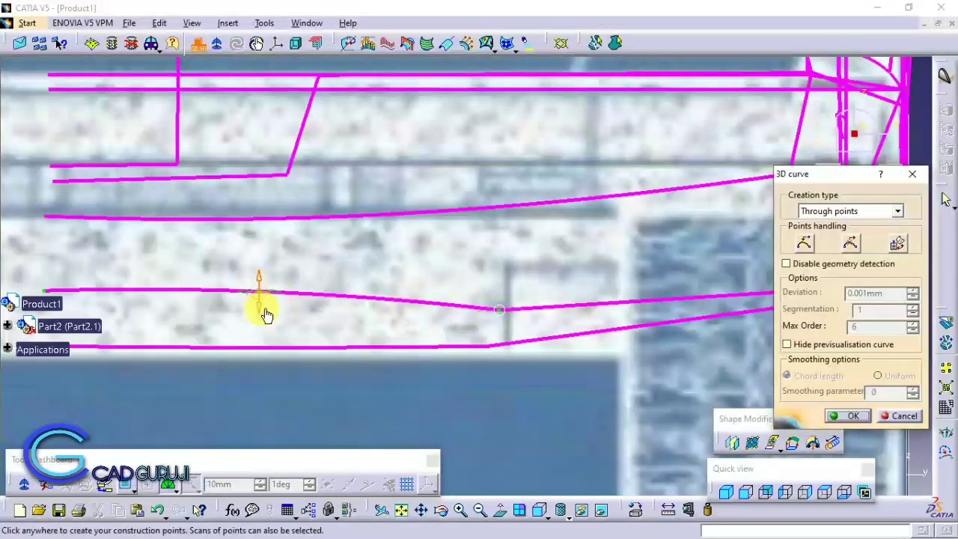
{"action": "left_click_drag", "start_coordinate": [266, 314], "coordinate": [277, 337]}
{"action": "middle_click_drag", "start_coordinate": [119, 295], "coordinate": [299, 284]}
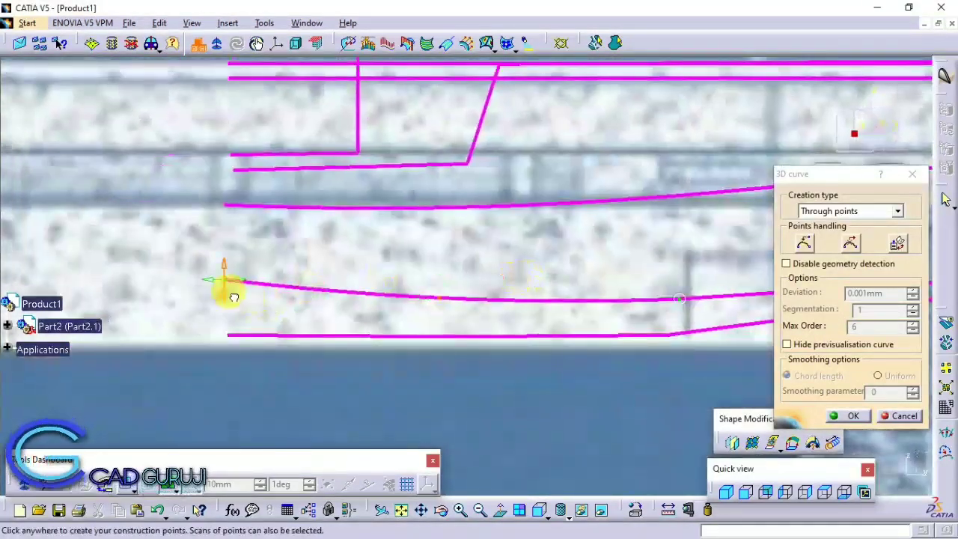
{"action": "mouse_move", "coordinate": [242, 314]}
{"action": "middle_mouse_down"}
{"action": "mouse_move", "coordinate": [377, 400]}
{"action": "mouse_move", "coordinate": [523, 259]}
{"action": "mouse_move", "coordinate": [587, 299]}
{"action": "mouse_move", "coordinate": [553, 318]}
{"action": "middle_mouse_up"}
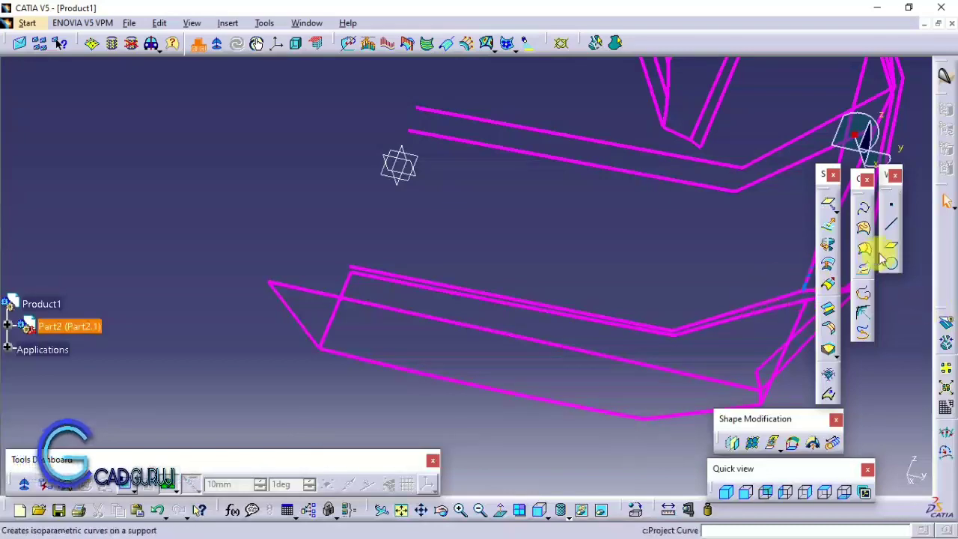
- Create a short through-points 3D curve between the corner vertices
{"action": "left_click", "coordinate": [855, 208]}
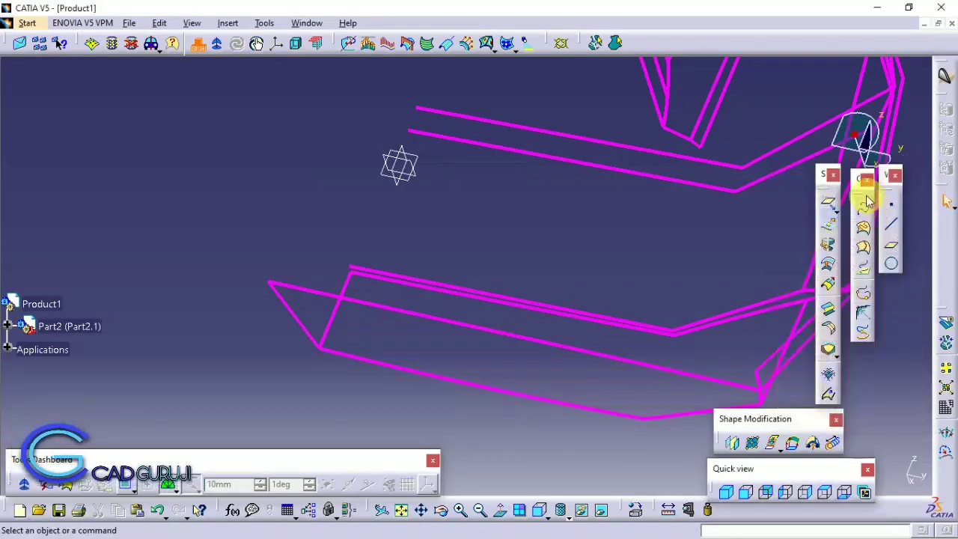
{"action": "left_click", "coordinate": [906, 236]}
{"action": "middle_click_drag", "start_coordinate": [325, 278], "coordinate": [257, 225]}
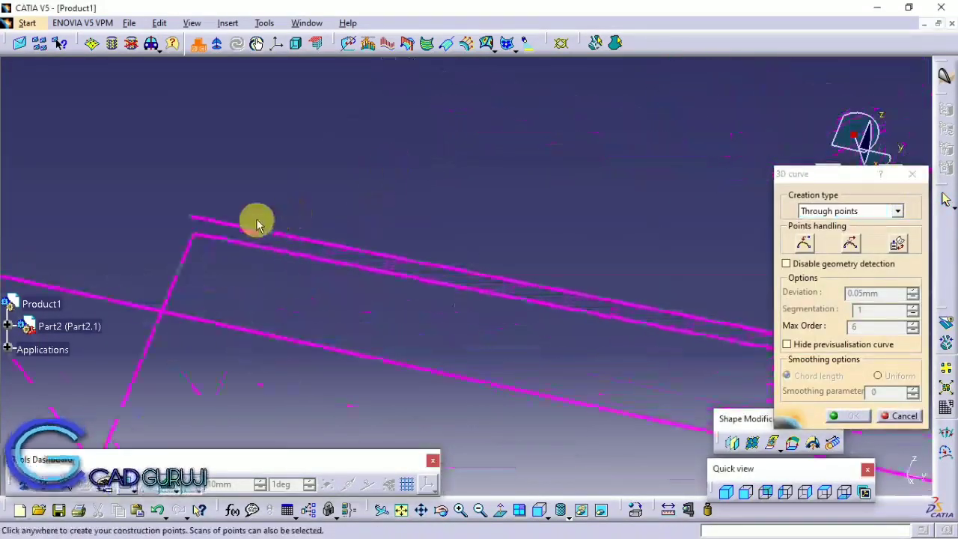
{"action": "mouse_move", "coordinate": [194, 222]}
{"action": "left_mouse_down"}
{"action": "mouse_move", "coordinate": [419, 208]}
{"action": "mouse_move", "coordinate": [363, 129]}
{"action": "left_mouse_up"}
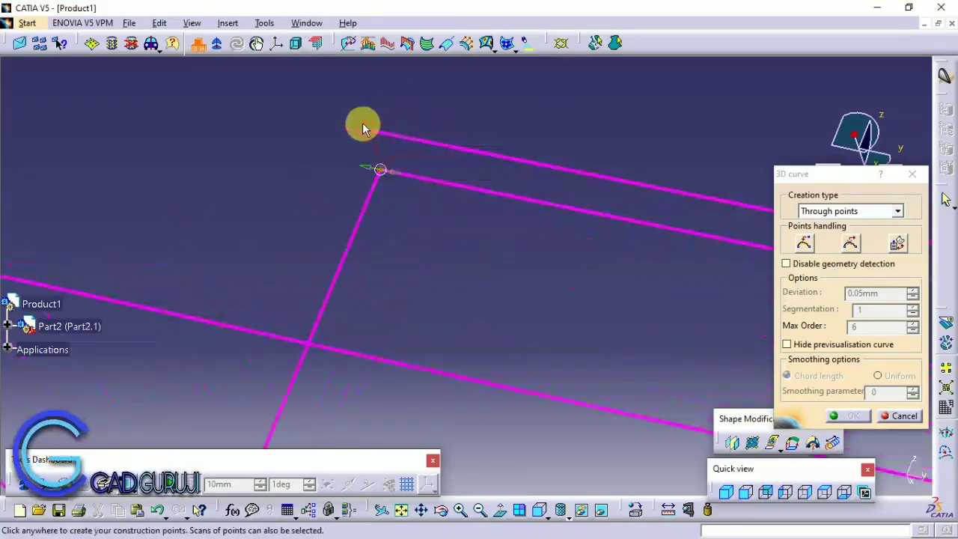
{"action": "left_click", "coordinate": [853, 416]}
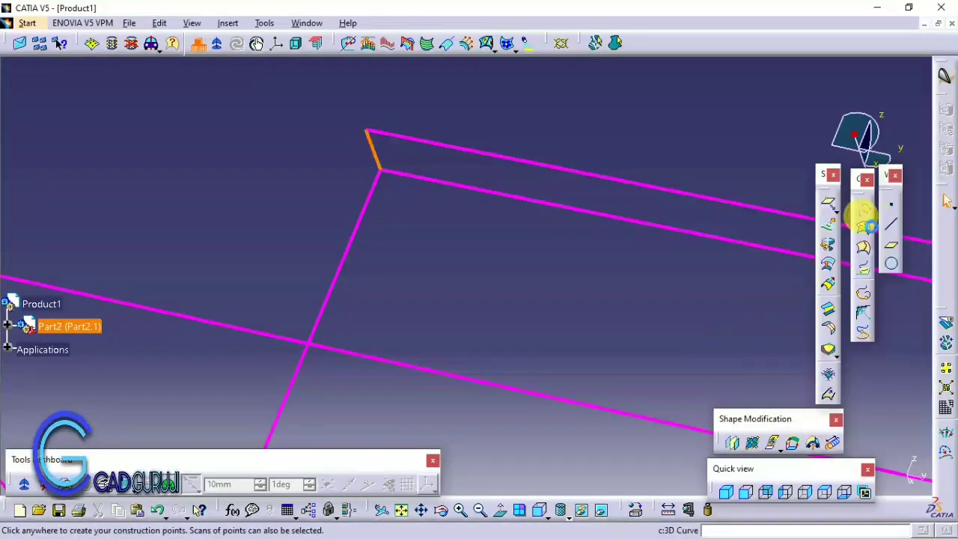
- Add a connecting curve from the lower vertex to the upper line end
{"action": "left_click", "coordinate": [863, 217]}
{"action": "left_click", "coordinate": [834, 193]}
{"action": "left_click", "coordinate": [838, 222]}
{"action": "left_click", "coordinate": [364, 131]}
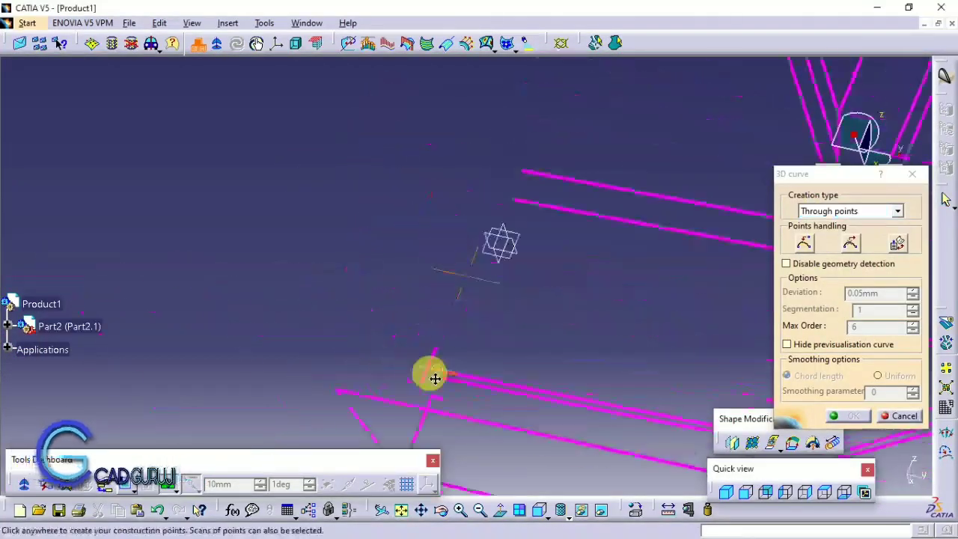
{"action": "left_click", "coordinate": [501, 217]}
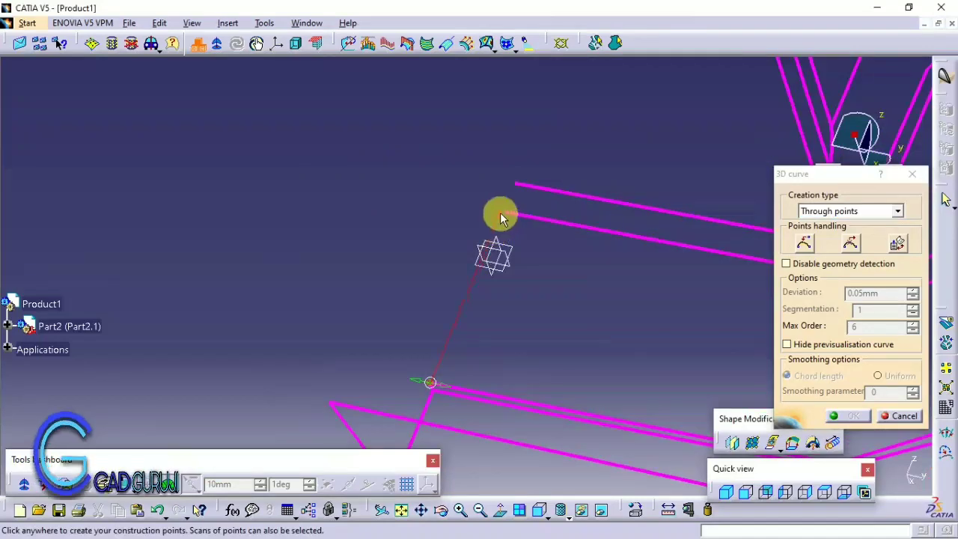
{"action": "left_click", "coordinate": [852, 416]}
- Start another curve at the upper vertex and zoom toward the wheel corner
{"action": "left_click", "coordinate": [863, 217]}
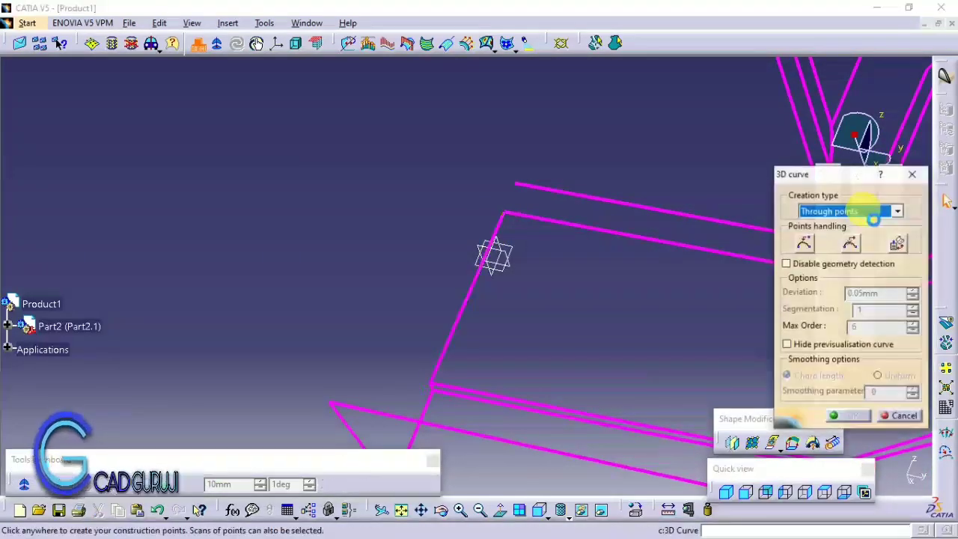
{"action": "left_click", "coordinate": [518, 207]}
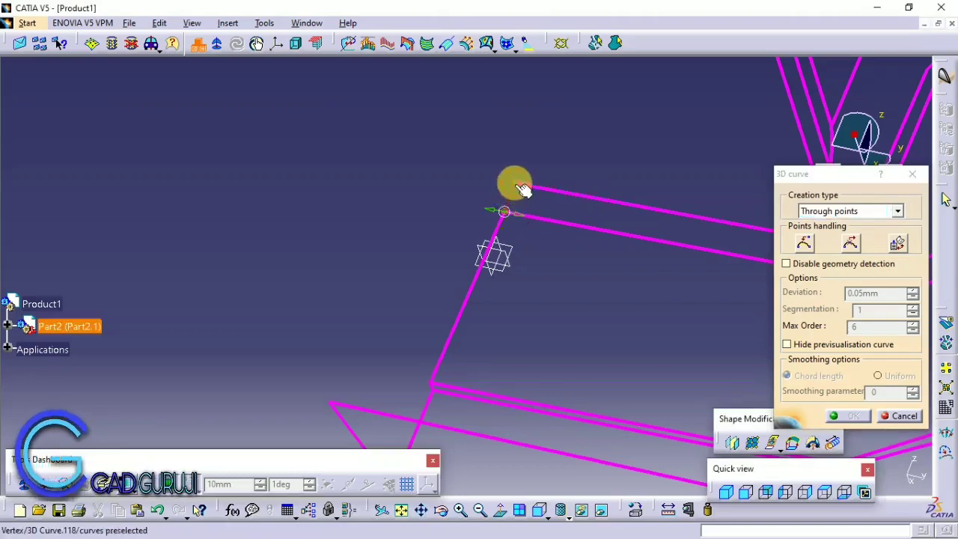
{"action": "middle_click_drag", "start_coordinate": [522, 189], "coordinate": [567, 254]}
{"action": "left_click", "coordinate": [785, 492]}
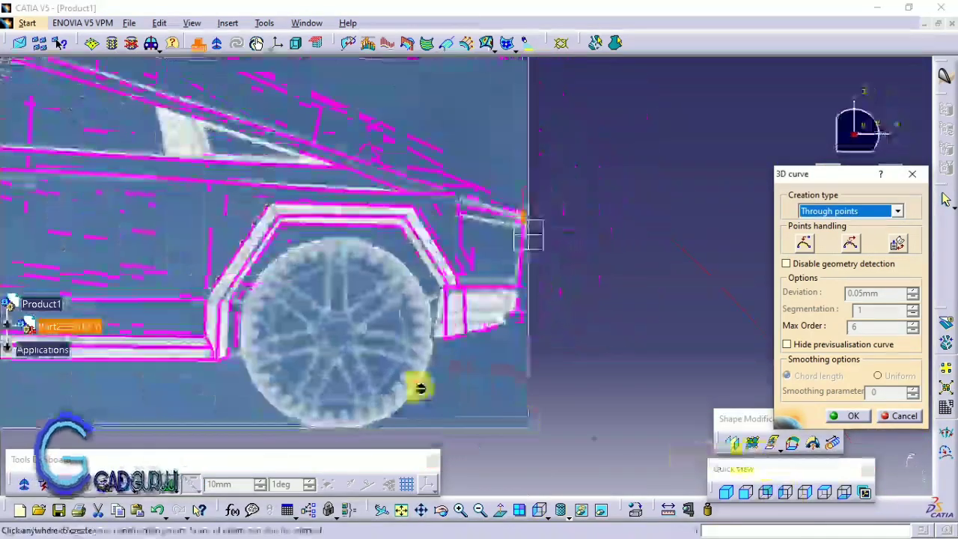
{"action": "mouse_move", "coordinate": [419, 387]}
{"action": "middle_mouse_down"}
{"action": "mouse_move", "coordinate": [609, 291]}
{"action": "mouse_move", "coordinate": [327, 307]}
{"action": "middle_mouse_up"}
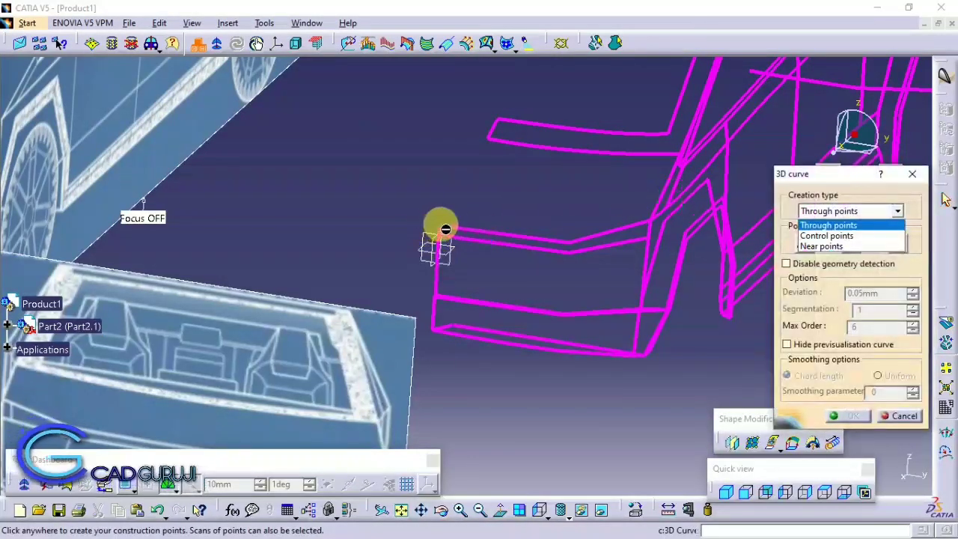
{"action": "left_click", "coordinate": [828, 225]}
{"action": "mouse_move", "coordinate": [571, 219]}
{"action": "middle_mouse_down"}
{"action": "mouse_move", "coordinate": [534, 263]}
{"action": "mouse_move", "coordinate": [644, 235]}
{"action": "middle_mouse_up"}
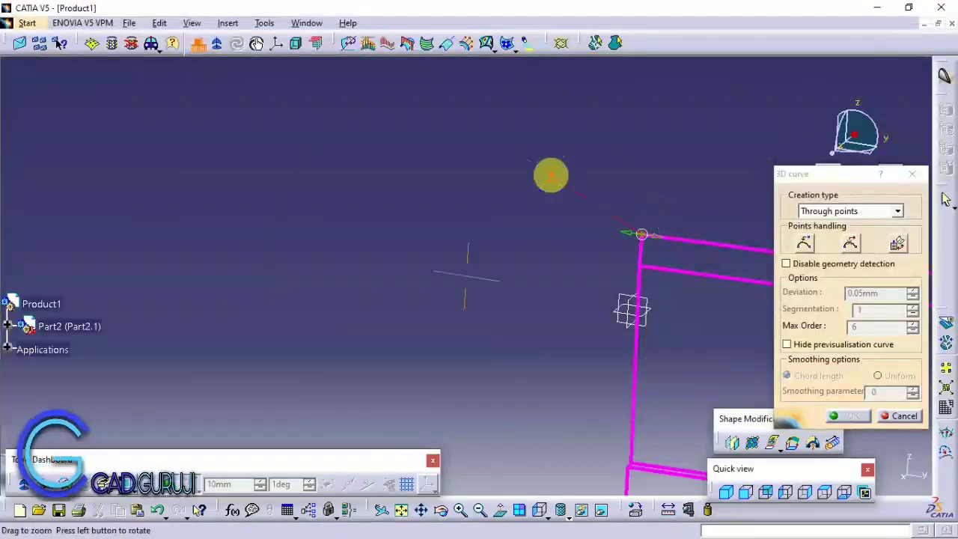
{"action": "mouse_move", "coordinate": [551, 176]}
{"action": "middle_mouse_down"}
{"action": "mouse_move", "coordinate": [538, 285]}
{"action": "mouse_move", "coordinate": [530, 132]}
{"action": "mouse_move", "coordinate": [496, 300]}
{"action": "mouse_move", "coordinate": [479, 294]}
{"action": "middle_mouse_up"}
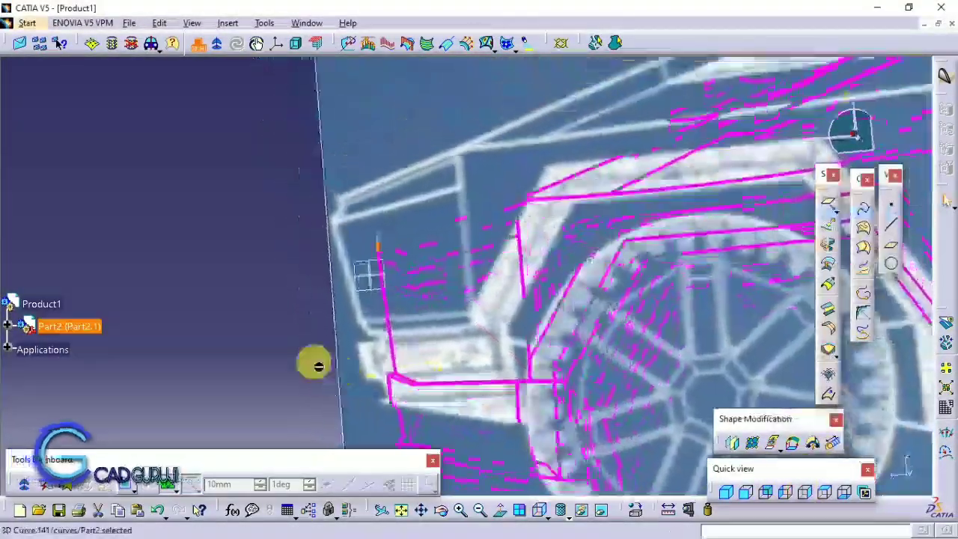
- Shift the curve's corner point left and its upper corner up-right
{"action": "mouse_move", "coordinate": [318, 366]}
{"action": "middle_mouse_down"}
{"action": "mouse_move", "coordinate": [316, 182]}
{"action": "mouse_move", "coordinate": [428, 246]}
{"action": "middle_mouse_up"}
{"action": "double_click", "coordinate": [439, 257]}
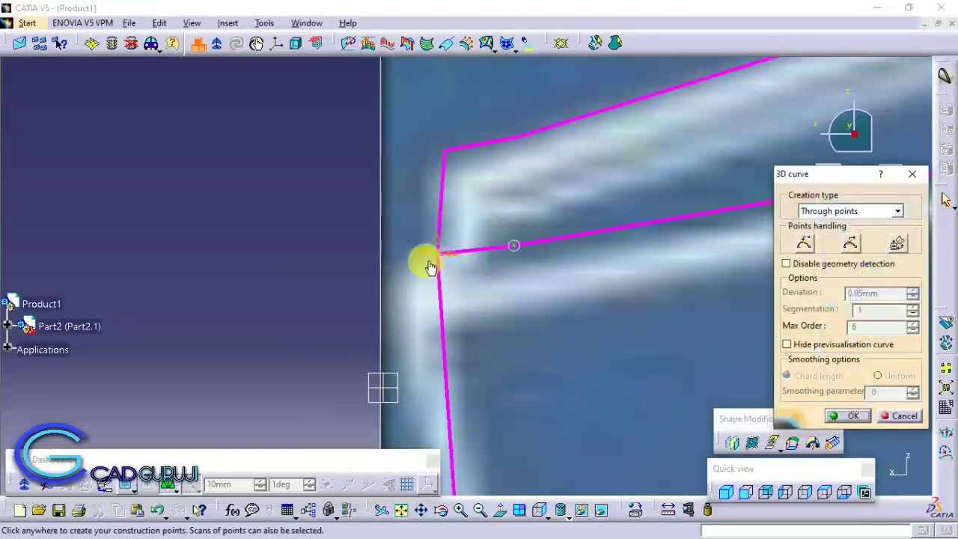
{"action": "left_click_drag", "start_coordinate": [430, 268], "coordinate": [421, 268]}
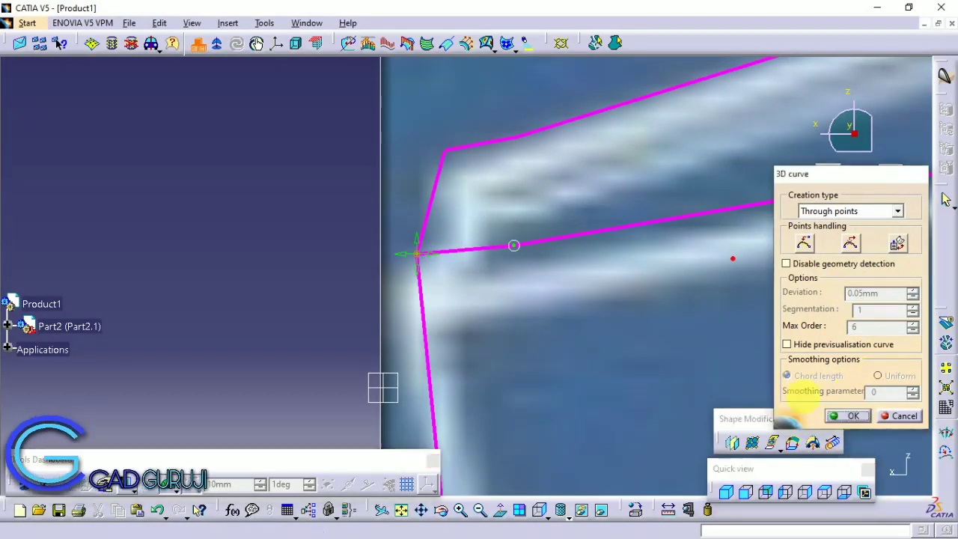
{"action": "left_click_drag", "start_coordinate": [453, 159], "coordinate": [481, 166]}
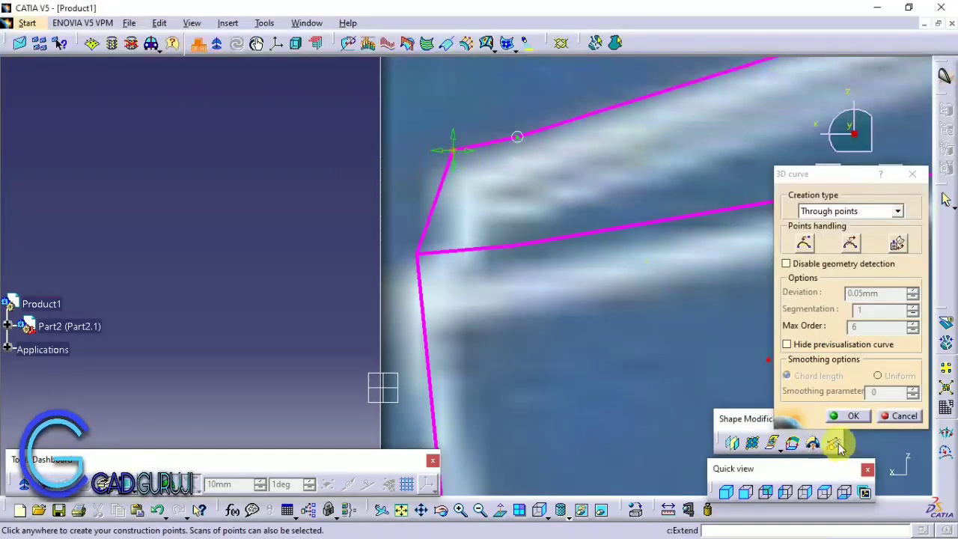
{"action": "left_click", "coordinate": [846, 415]}
- Start a curve, check the flat right view of the rear wheel, then cancel it
{"action": "middle_click_drag", "start_coordinate": [489, 239], "coordinate": [547, 304]}
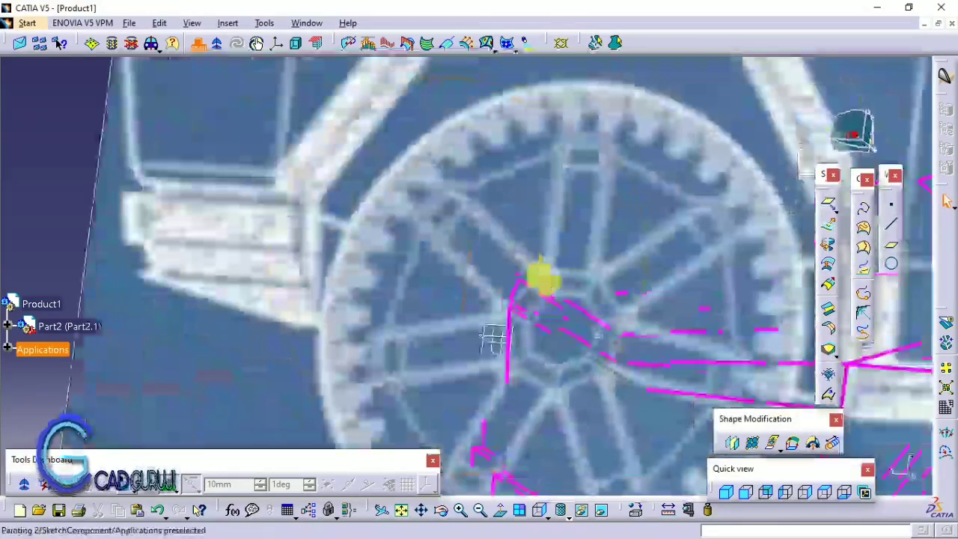
{"action": "left_click", "coordinate": [862, 207]}
{"action": "left_click", "coordinate": [783, 492]}
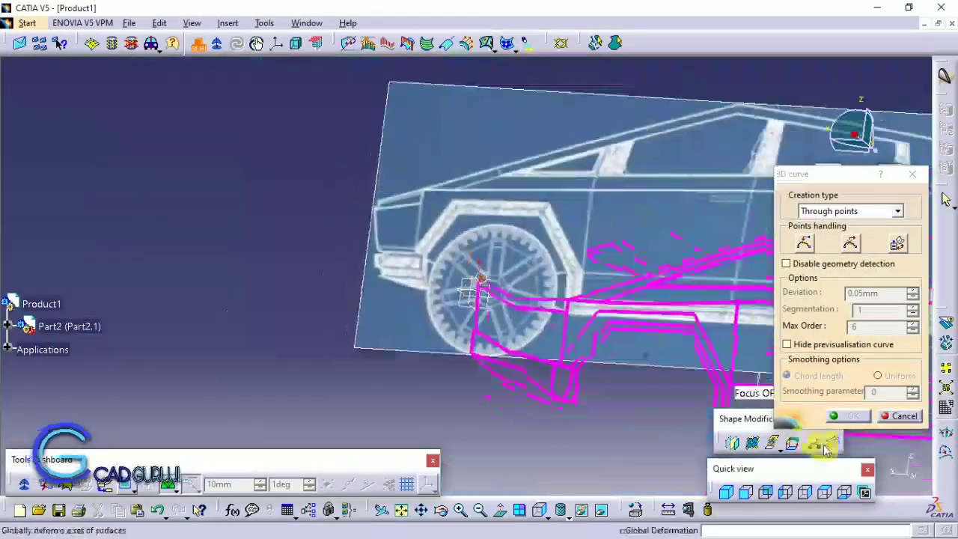
{"action": "left_click", "coordinate": [806, 494]}
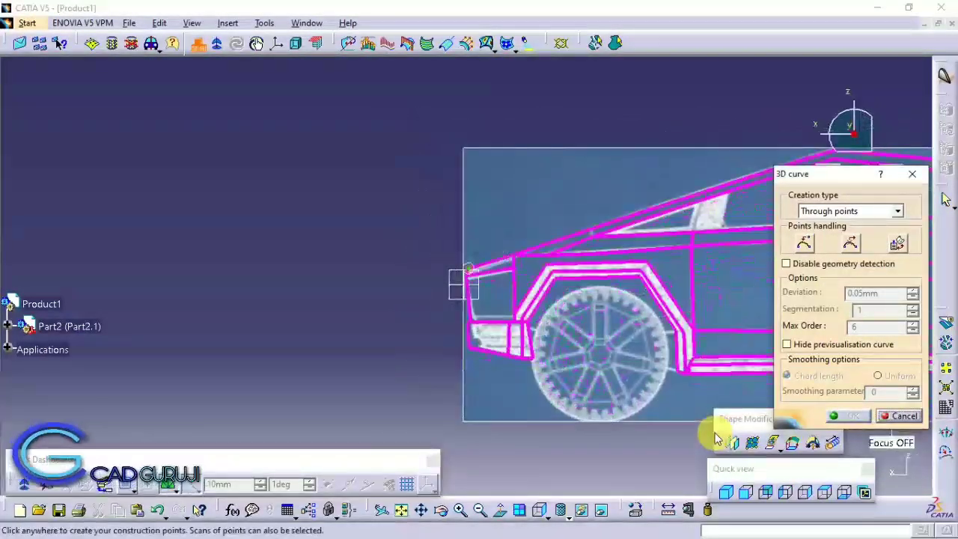
{"action": "mouse_move", "coordinate": [555, 429]}
{"action": "middle_mouse_down"}
{"action": "mouse_move", "coordinate": [534, 250]}
{"action": "mouse_move", "coordinate": [487, 250]}
{"action": "mouse_move", "coordinate": [620, 277]}
{"action": "mouse_move", "coordinate": [560, 247]}
{"action": "middle_mouse_up"}
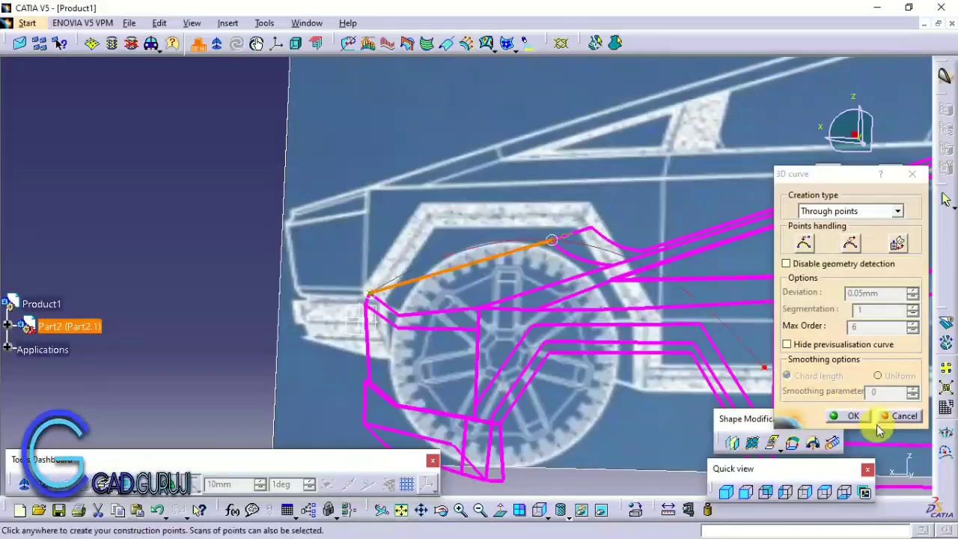
{"action": "left_click", "coordinate": [879, 419]}
- Begin a new 3D curve at the wheel-arch vertex, viewed zoomed in from the right side
{"action": "left_click", "coordinate": [865, 215]}
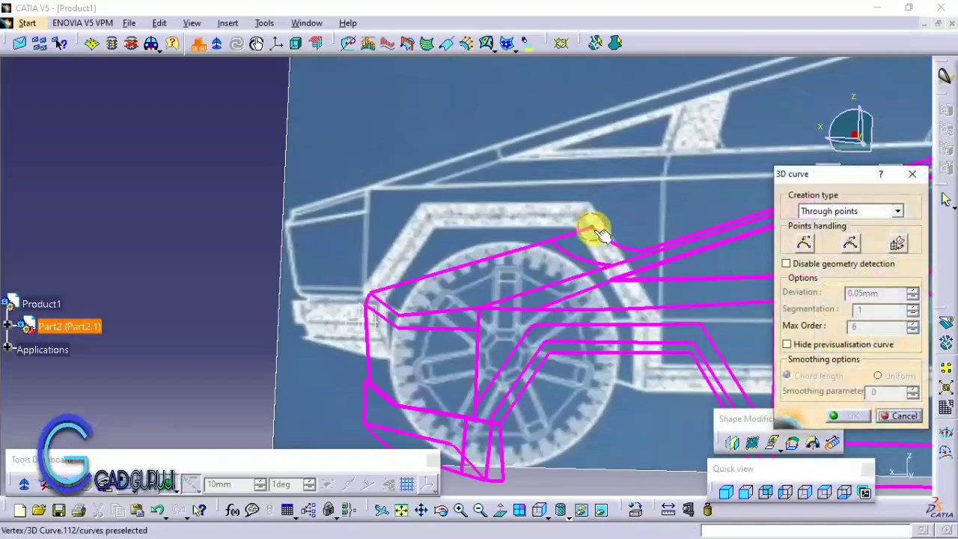
{"action": "left_click", "coordinate": [602, 235]}
{"action": "left_click", "coordinate": [824, 492]}
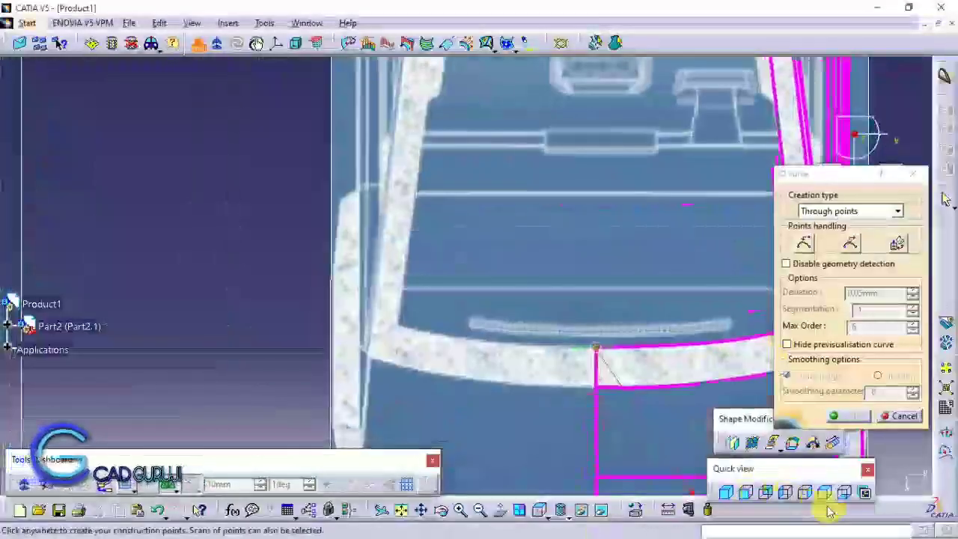
{"action": "left_click", "coordinate": [804, 492]}
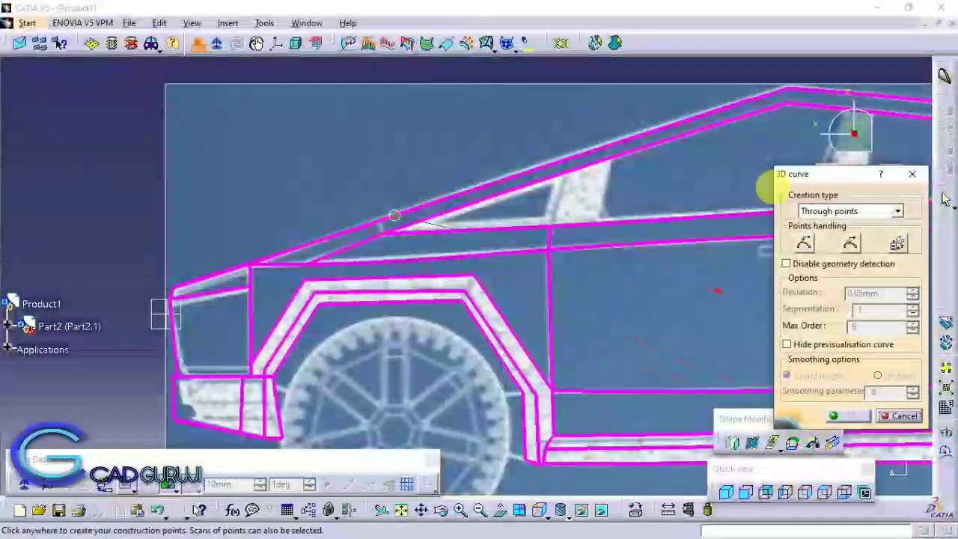
{"action": "scroll", "coordinate": [549, 241], "scroll_direction": "up", "scroll_amount": 3}
{"action": "scroll", "coordinate": [616, 140], "scroll_direction": "up", "scroll_amount": 3}
{"action": "scroll", "coordinate": [507, 257], "scroll_direction": "up", "scroll_amount": 2}
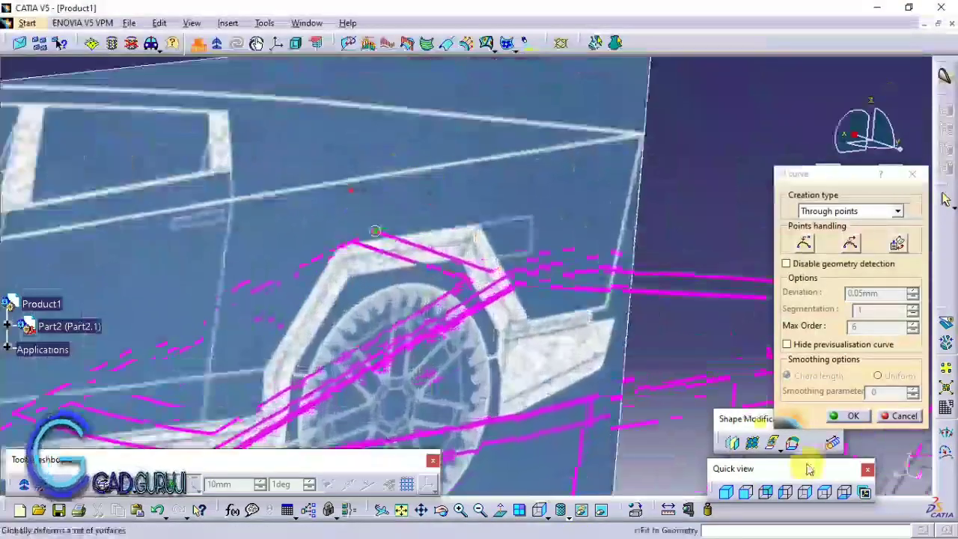
{"action": "left_click", "coordinate": [805, 492]}
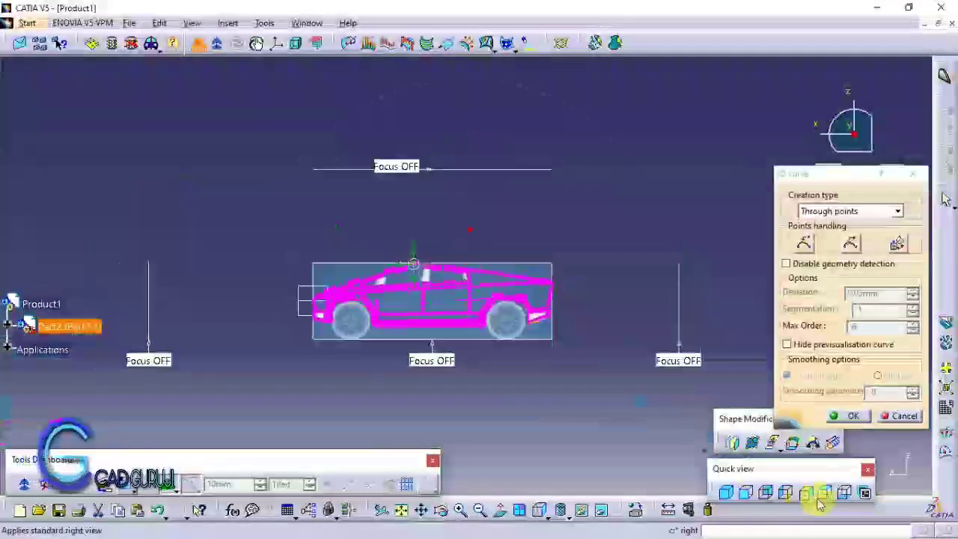
- Restart the 3D curve and pick the curve end as its first point
{"action": "mouse_move", "coordinate": [291, 305]}
{"action": "middle_mouse_down"}
{"action": "mouse_move", "coordinate": [495, 267]}
{"action": "mouse_move", "coordinate": [416, 320]}
{"action": "mouse_move", "coordinate": [399, 274]}
{"action": "mouse_move", "coordinate": [372, 416]}
{"action": "middle_mouse_up"}
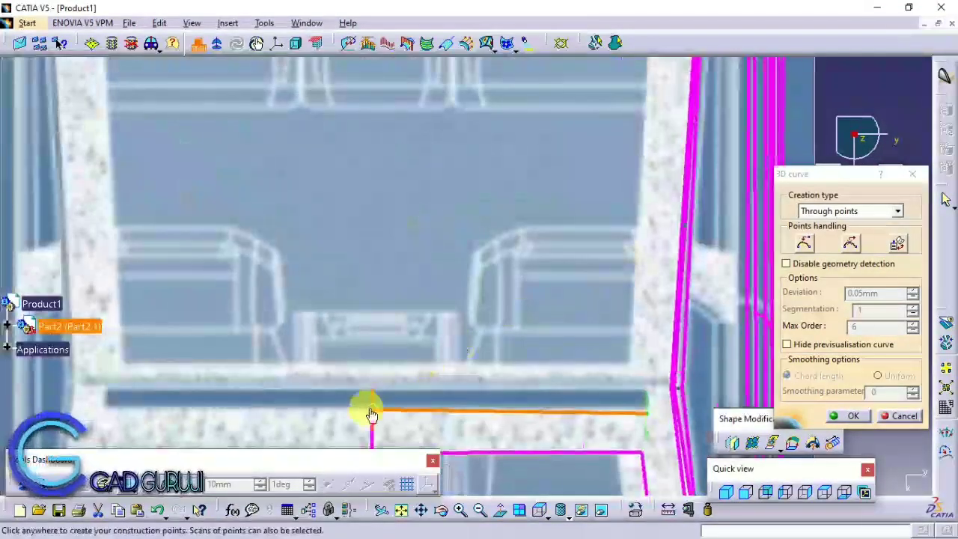
{"action": "left_click", "coordinate": [870, 417]}
{"action": "left_click", "coordinate": [855, 213]}
{"action": "left_click", "coordinate": [380, 410]}
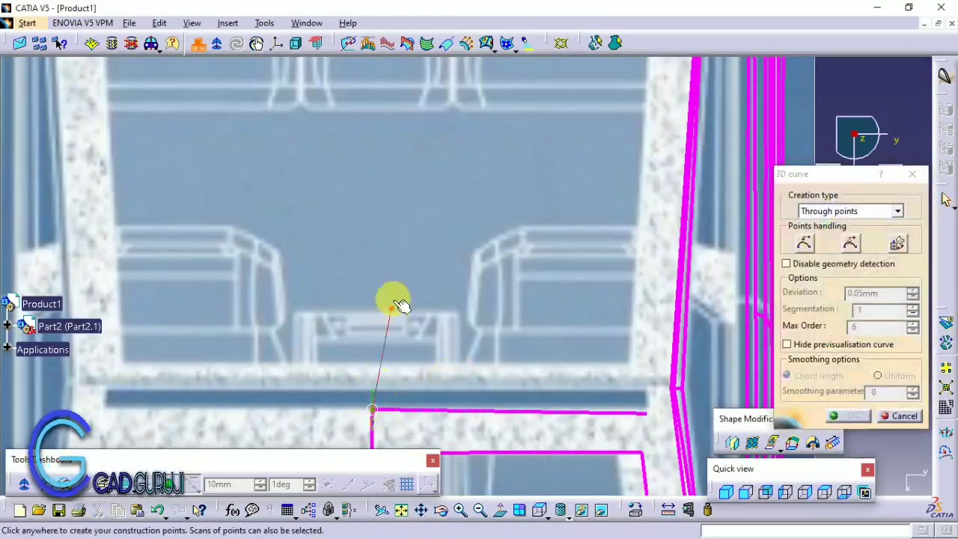
{"action": "mouse_move", "coordinate": [395, 299]}
{"action": "middle_mouse_down"}
{"action": "mouse_move", "coordinate": [403, 308]}
{"action": "mouse_move", "coordinate": [444, 184]}
{"action": "mouse_move", "coordinate": [434, 299]}
{"action": "mouse_move", "coordinate": [491, 199]}
{"action": "mouse_move", "coordinate": [493, 280]}
{"action": "mouse_move", "coordinate": [513, 132]}
{"action": "mouse_move", "coordinate": [509, 188]}
{"action": "middle_mouse_up"}
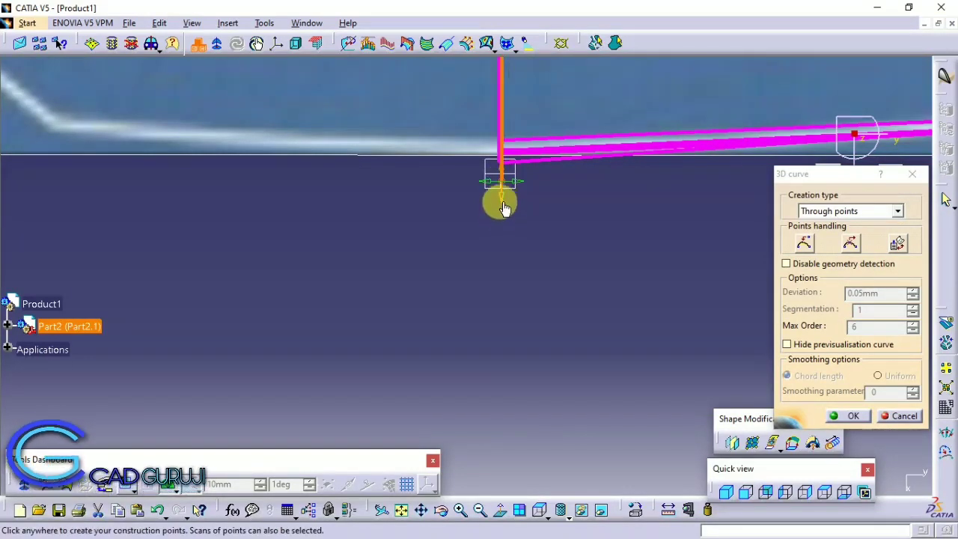
- Place the end point on the cargo-bed edge and create the curve across the cab
{"action": "mouse_move", "coordinate": [504, 208]}
{"action": "middle_mouse_down"}
{"action": "mouse_move", "coordinate": [545, 380]}
{"action": "mouse_move", "coordinate": [513, 381]}
{"action": "middle_mouse_up"}
{"action": "mouse_move", "coordinate": [519, 258]}
{"action": "middle_mouse_down"}
{"action": "mouse_move", "coordinate": [571, 417]}
{"action": "mouse_move", "coordinate": [498, 326]}
{"action": "mouse_move", "coordinate": [560, 449]}
{"action": "mouse_move", "coordinate": [500, 374]}
{"action": "middle_mouse_up"}
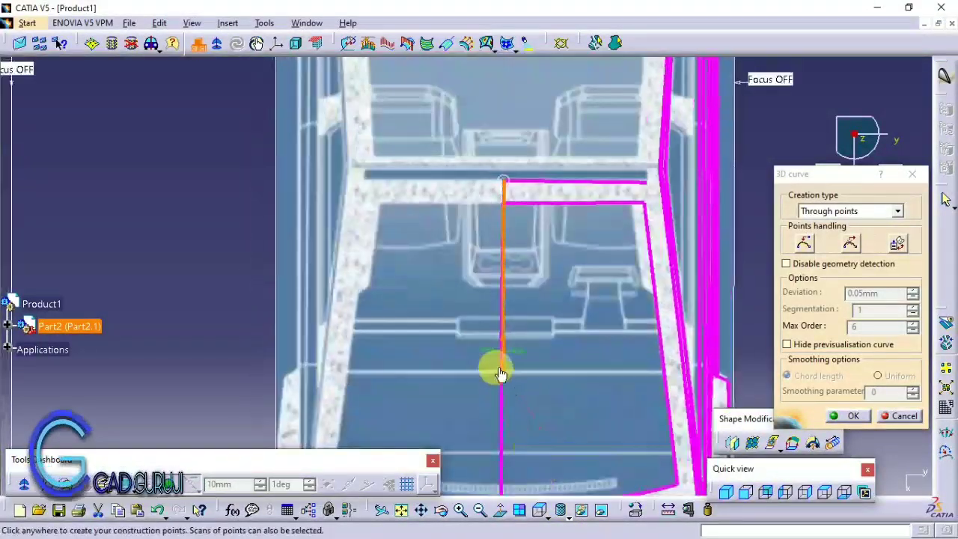
{"action": "mouse_move", "coordinate": [551, 119]}
{"action": "middle_mouse_down"}
{"action": "mouse_move", "coordinate": [583, 392]}
{"action": "mouse_move", "coordinate": [583, 349]}
{"action": "middle_mouse_up"}
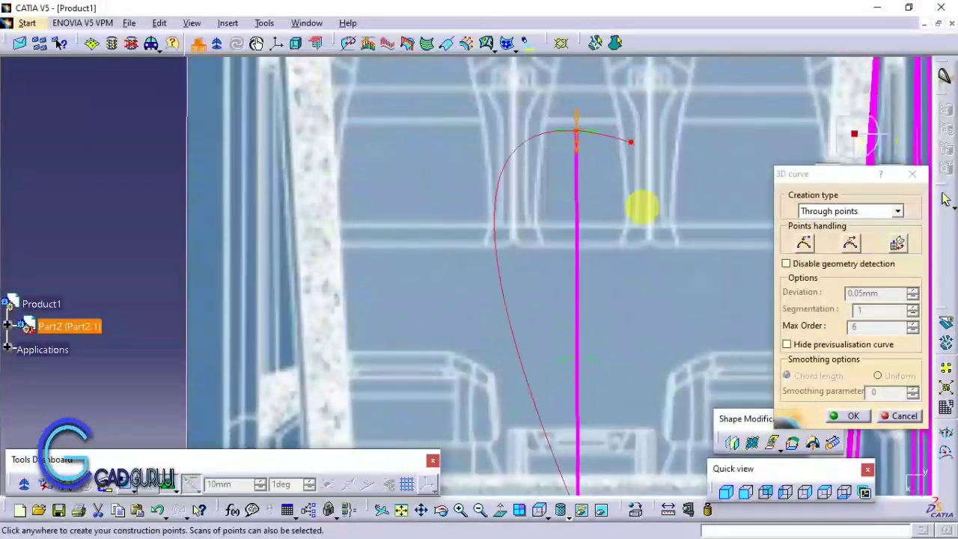
{"action": "middle_click_drag", "start_coordinate": [642, 207], "coordinate": [576, 393]}
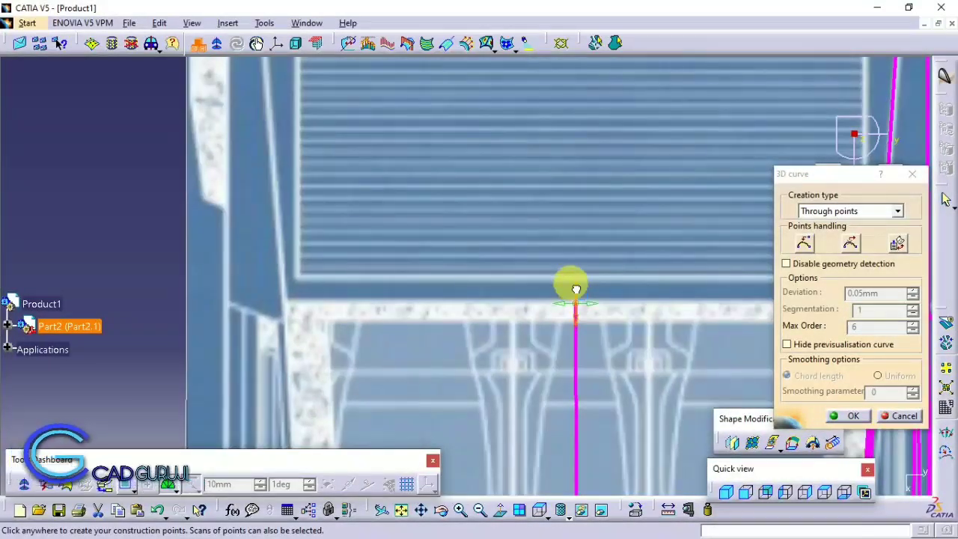
{"action": "middle_click_drag", "start_coordinate": [576, 288], "coordinate": [590, 419]}
{"action": "left_click", "coordinate": [849, 416]}
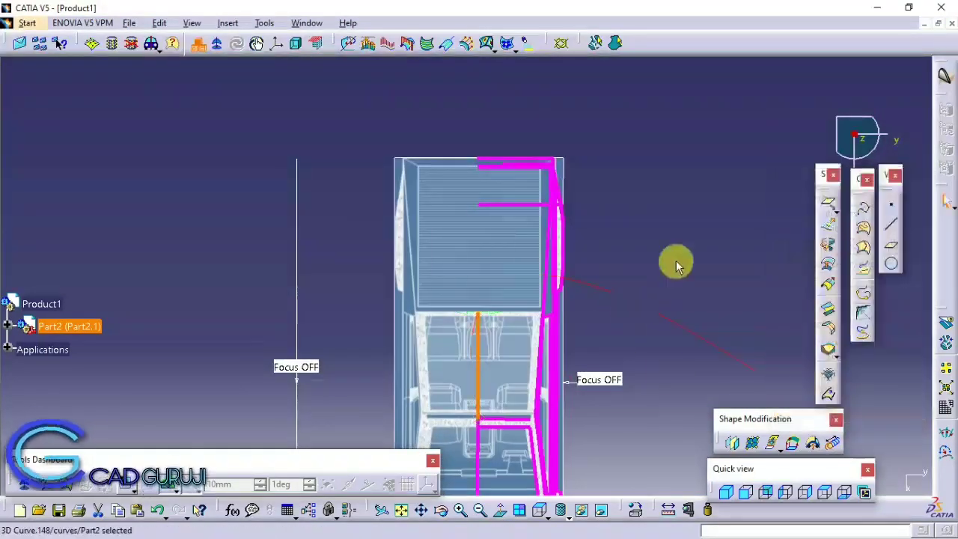
{"action": "left_click", "coordinate": [785, 492]}
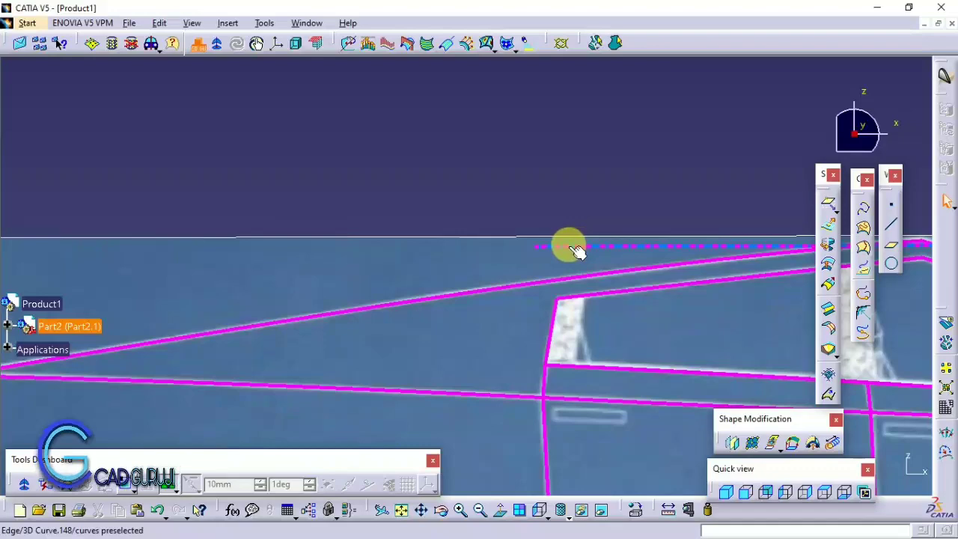
- Constrain the roof curve's corner vertex and move it down to the lower body line
{"action": "double_click", "coordinate": [568, 246]}
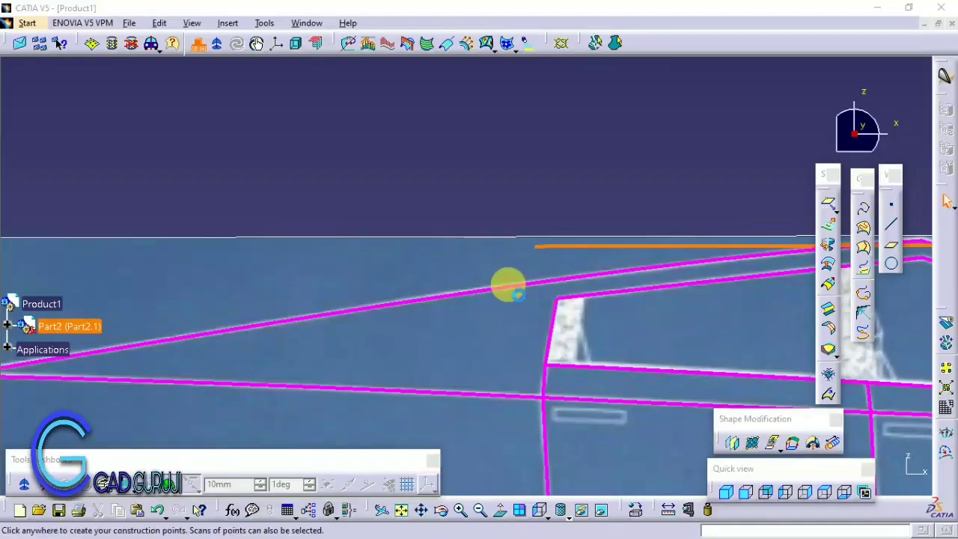
{"action": "mouse_move", "coordinate": [560, 268]}
{"action": "middle_mouse_down"}
{"action": "mouse_move", "coordinate": [588, 284]}
{"action": "mouse_move", "coordinate": [389, 346]}
{"action": "mouse_move", "coordinate": [449, 312]}
{"action": "mouse_move", "coordinate": [518, 424]}
{"action": "mouse_move", "coordinate": [541, 314]}
{"action": "mouse_move", "coordinate": [336, 352]}
{"action": "mouse_move", "coordinate": [620, 220]}
{"action": "middle_mouse_up"}
{"action": "left_click", "coordinate": [841, 425]}
{"action": "left_click", "coordinate": [804, 492]}
{"action": "right_click", "coordinate": [620, 220]}
{"action": "left_click", "coordinate": [622, 232]}
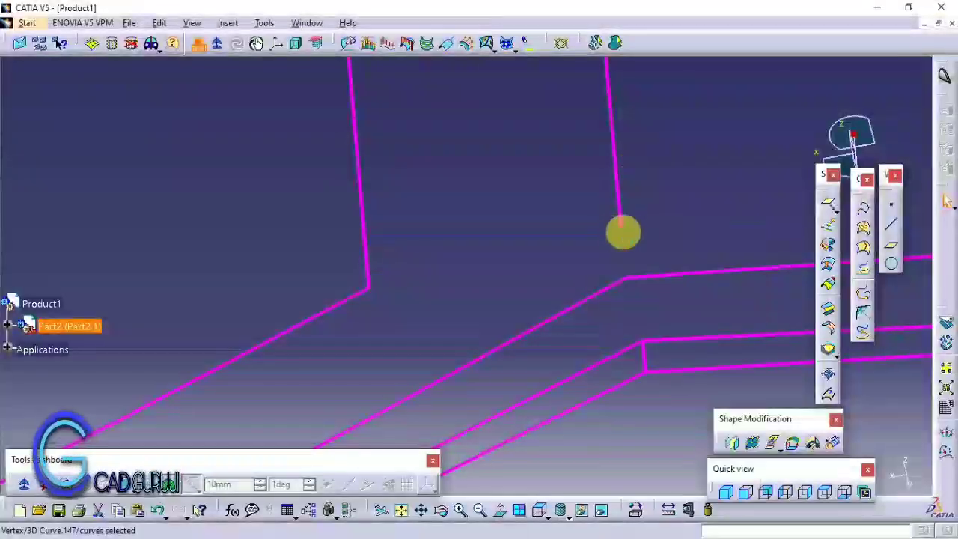
{"action": "right_click", "coordinate": [620, 225]}
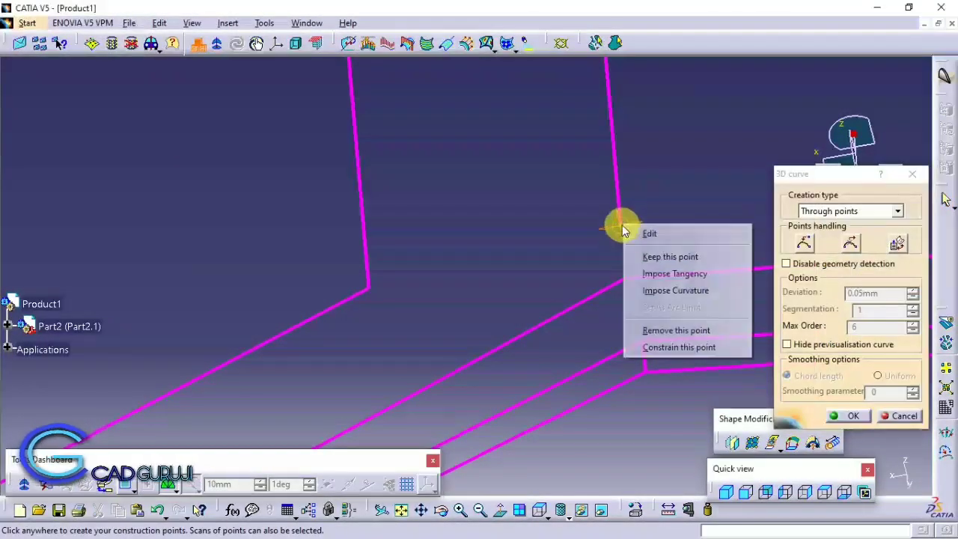
{"action": "left_click", "coordinate": [680, 342]}
{"action": "mouse_move", "coordinate": [623, 278]}
{"action": "left_mouse_down"}
{"action": "mouse_move", "coordinate": [653, 292]}
{"action": "mouse_move", "coordinate": [627, 259]}
{"action": "left_mouse_up"}
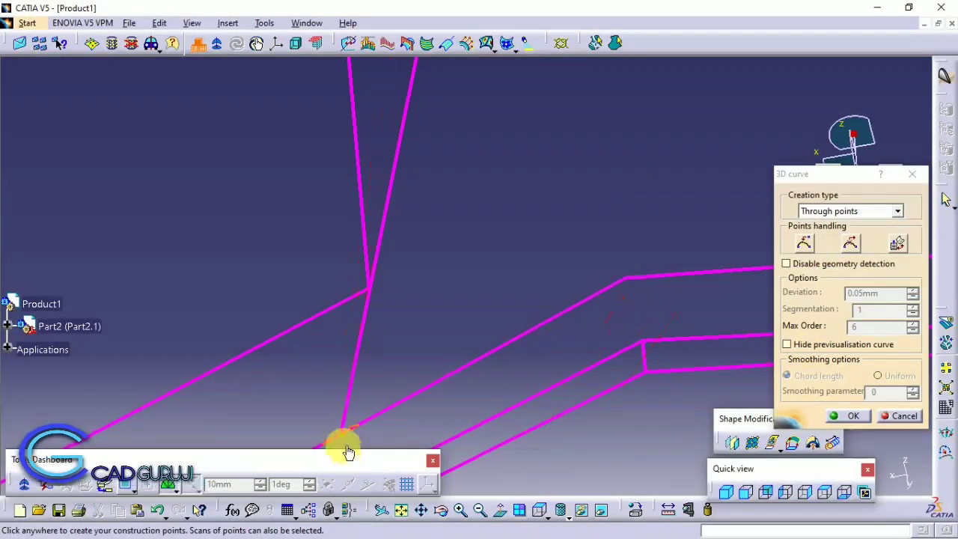
- Add a through-points 3D curve from the centre line to the side outline at the bed edge
{"action": "mouse_move", "coordinate": [627, 259]}
{"action": "middle_mouse_down"}
{"action": "mouse_move", "coordinate": [531, 374]}
{"action": "mouse_move", "coordinate": [580, 368]}
{"action": "middle_mouse_up"}
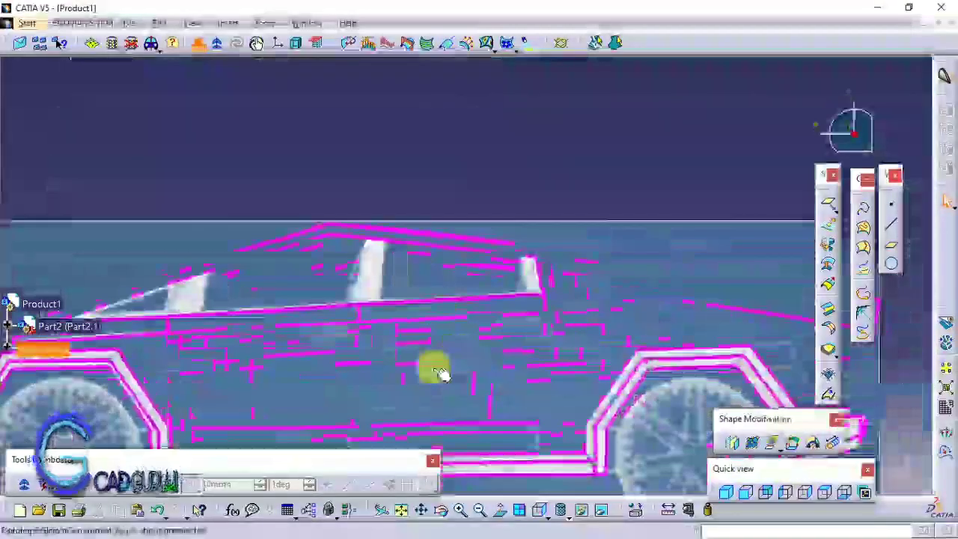
{"action": "mouse_move", "coordinate": [262, 415]}
{"action": "middle_mouse_down"}
{"action": "mouse_move", "coordinate": [434, 205]}
{"action": "mouse_move", "coordinate": [406, 220]}
{"action": "middle_mouse_up"}
{"action": "left_click", "coordinate": [806, 492]}
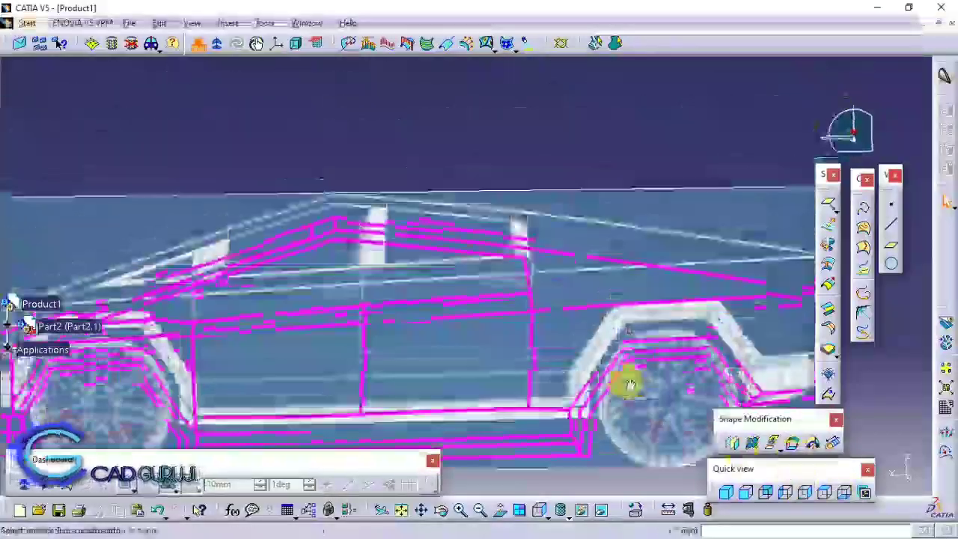
{"action": "left_click", "coordinate": [860, 206]}
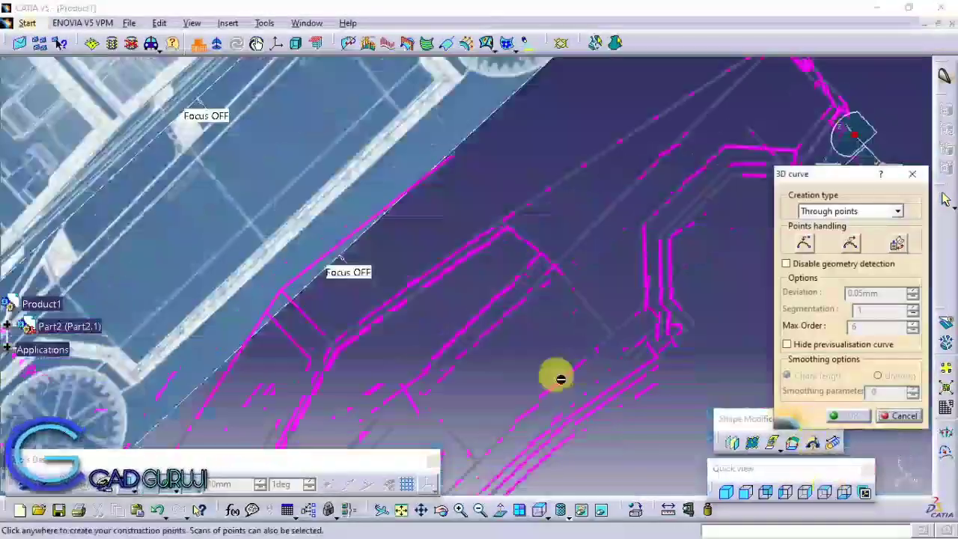
{"action": "middle_click_drag", "start_coordinate": [813, 446], "coordinate": [340, 262]}
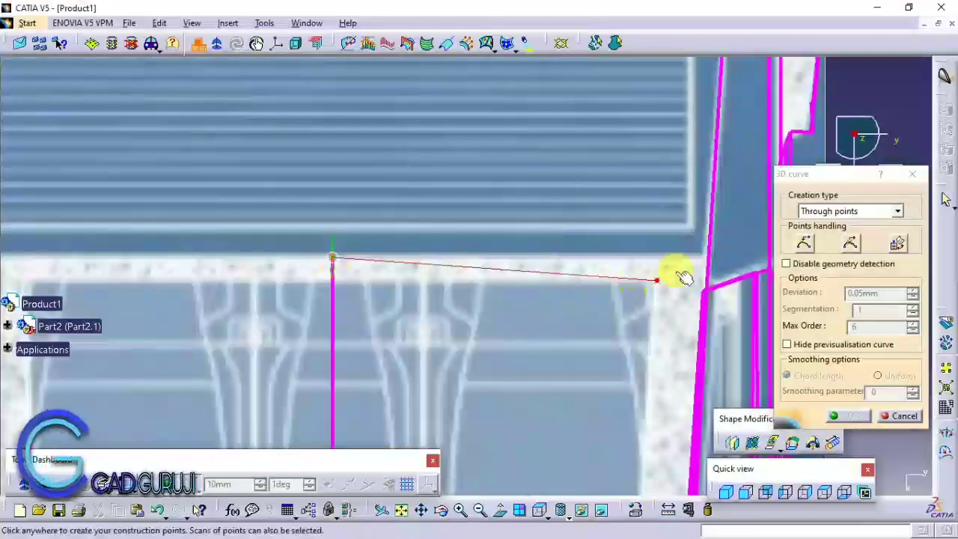
{"action": "left_click", "coordinate": [717, 263]}
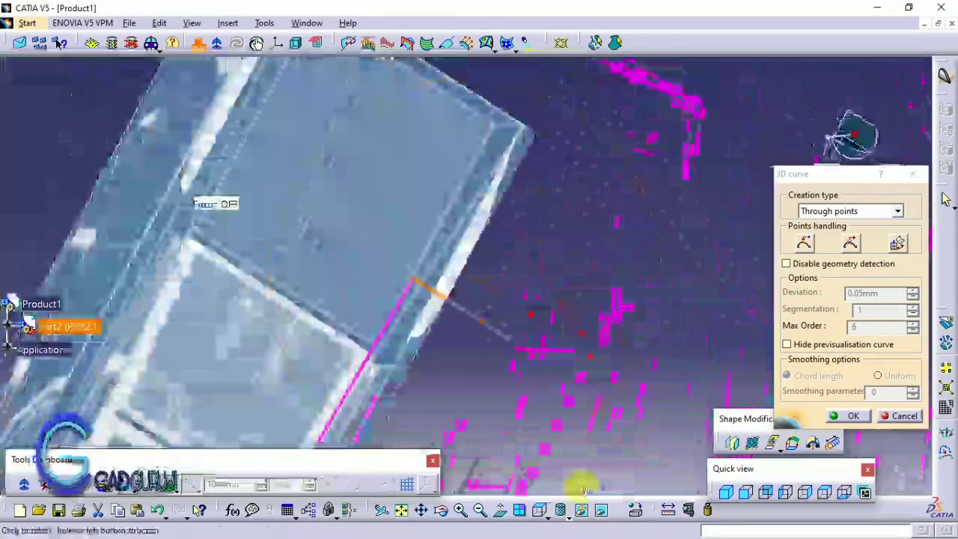
{"action": "middle_click_drag", "start_coordinate": [523, 310], "coordinate": [395, 341]}
{"action": "left_click", "coordinate": [851, 416]}
- Switch to the top view and zoom in on the cargo bed corner
{"action": "middle_click_drag", "start_coordinate": [594, 399], "coordinate": [722, 464]}
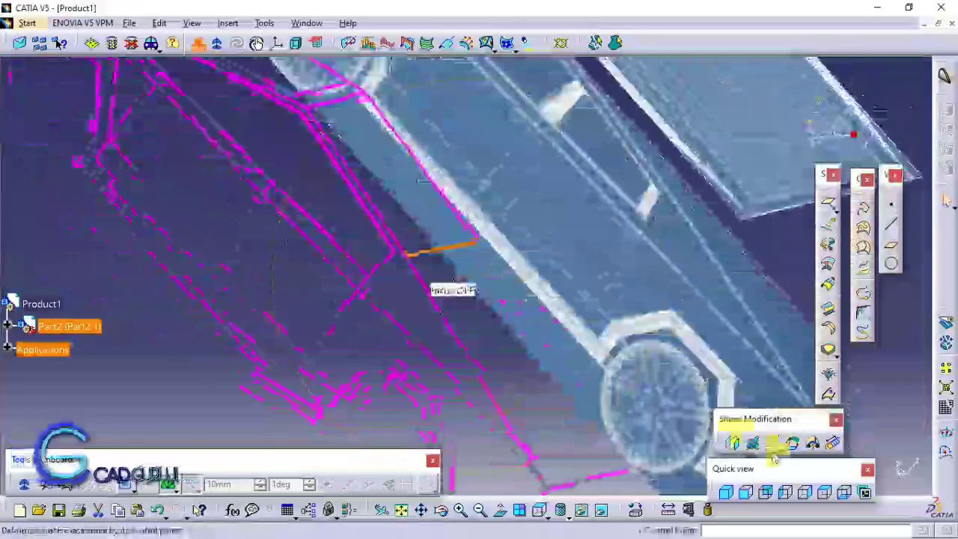
{"action": "left_click", "coordinate": [823, 491]}
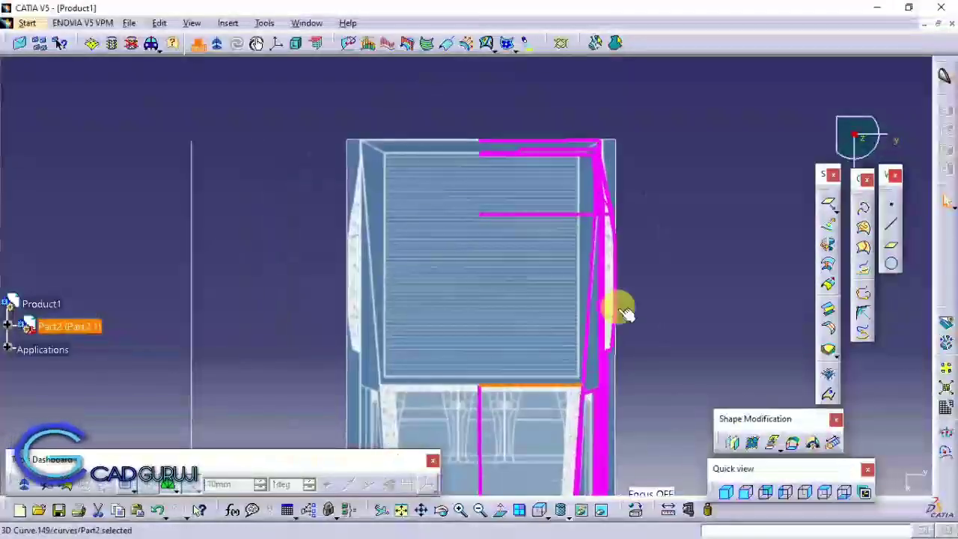
{"action": "mouse_move", "coordinate": [620, 309]}
{"action": "middle_mouse_down"}
{"action": "mouse_move", "coordinate": [364, 332]}
{"action": "mouse_move", "coordinate": [473, 273]}
{"action": "middle_mouse_up"}
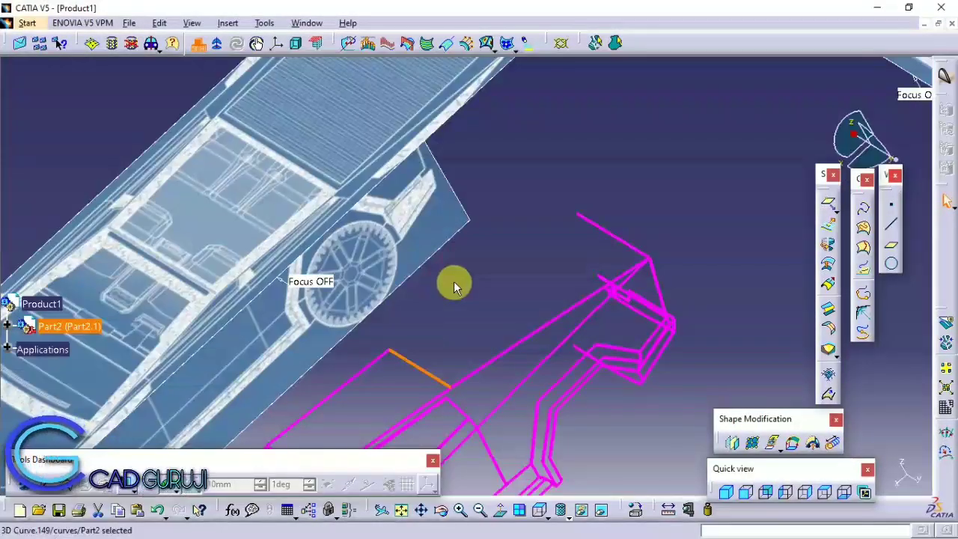
{"action": "left_click", "coordinate": [827, 487]}
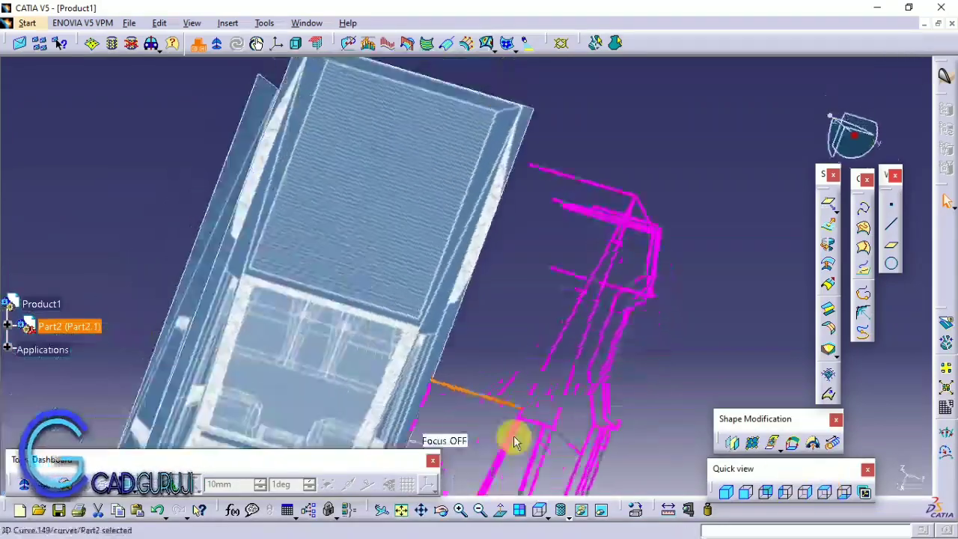
{"action": "mouse_move", "coordinate": [455, 247]}
{"action": "middle_mouse_down"}
{"action": "mouse_move", "coordinate": [461, 302]}
{"action": "mouse_move", "coordinate": [705, 289]}
{"action": "mouse_move", "coordinate": [613, 227]}
{"action": "middle_mouse_up"}
- In top view, add 3D curves along the bed's inner edge and from the orange curve's end
{"action": "left_click", "coordinate": [826, 492]}
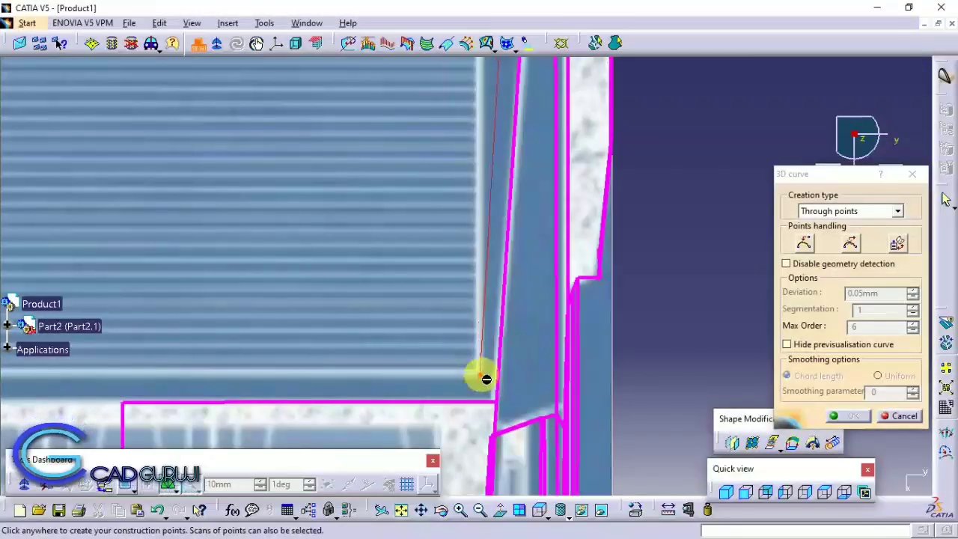
{"action": "left_click", "coordinate": [804, 492]}
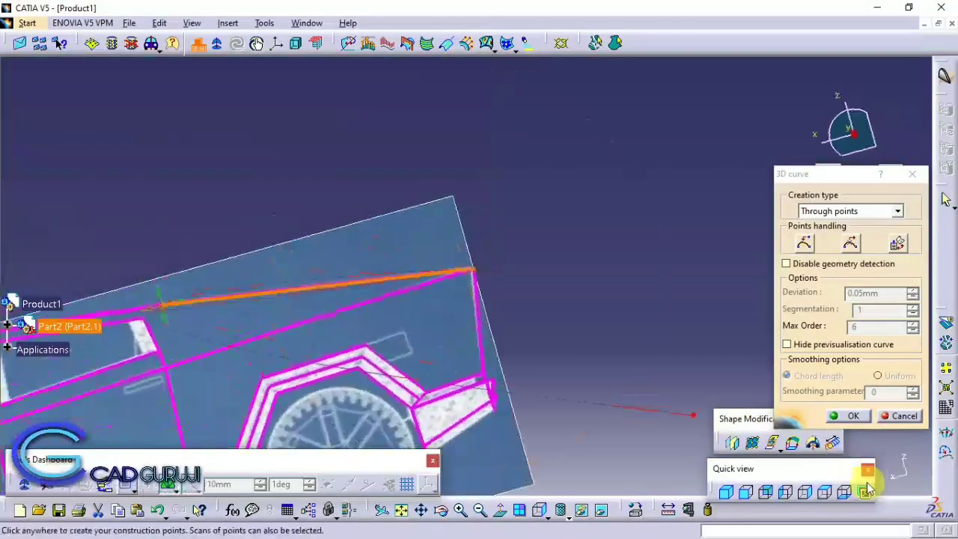
{"action": "mouse_move", "coordinate": [569, 389]}
{"action": "middle_mouse_down"}
{"action": "mouse_move", "coordinate": [468, 217]}
{"action": "mouse_move", "coordinate": [496, 271]}
{"action": "middle_mouse_up"}
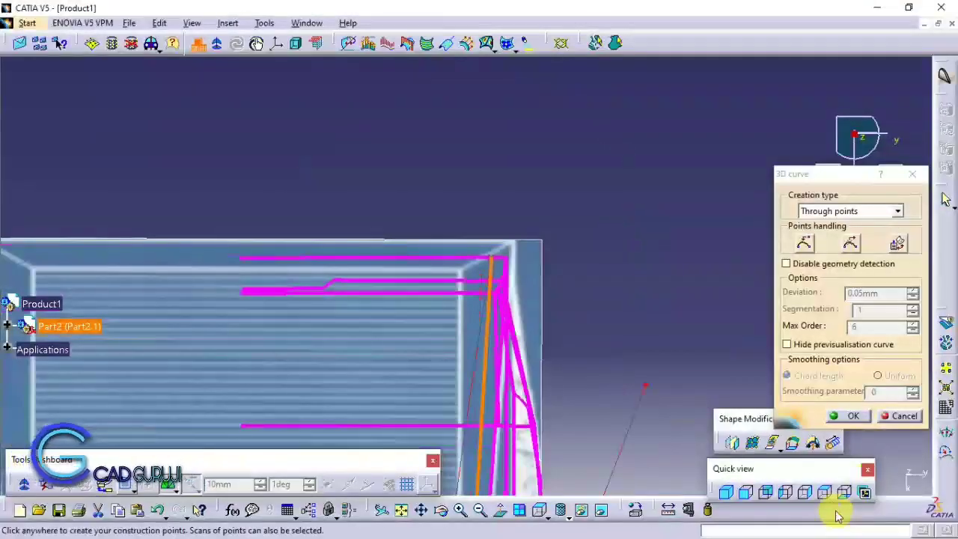
{"action": "mouse_move", "coordinate": [671, 456]}
{"action": "middle_mouse_down"}
{"action": "mouse_move", "coordinate": [466, 102]}
{"action": "mouse_move", "coordinate": [498, 337]}
{"action": "mouse_move", "coordinate": [695, 402]}
{"action": "middle_mouse_up"}
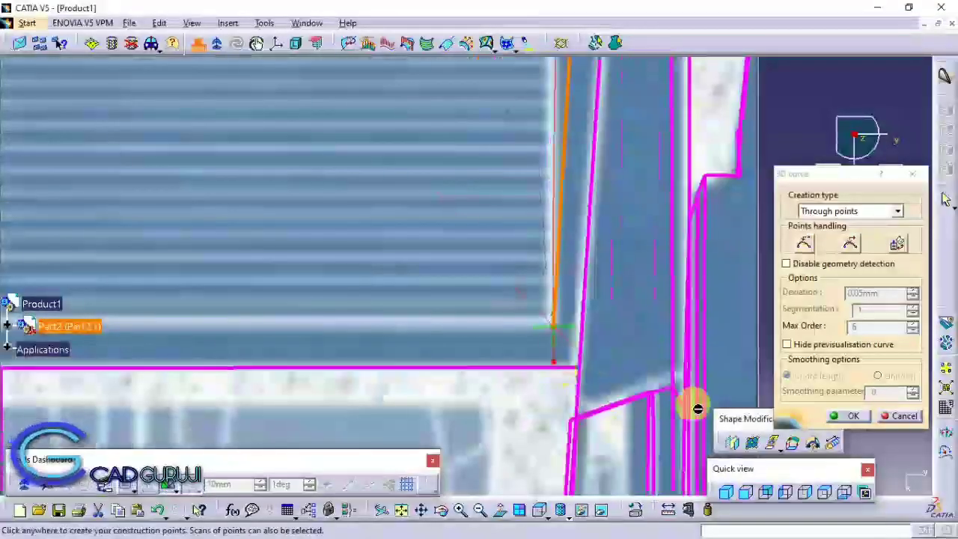
{"action": "left_click", "coordinate": [848, 415]}
{"action": "mouse_move", "coordinate": [556, 320]}
{"action": "middle_mouse_down"}
{"action": "mouse_move", "coordinate": [540, 342]}
{"action": "mouse_move", "coordinate": [505, 320]}
{"action": "mouse_move", "coordinate": [545, 406]}
{"action": "mouse_move", "coordinate": [872, 380]}
{"action": "middle_mouse_up"}
{"action": "left_click", "coordinate": [847, 415]}
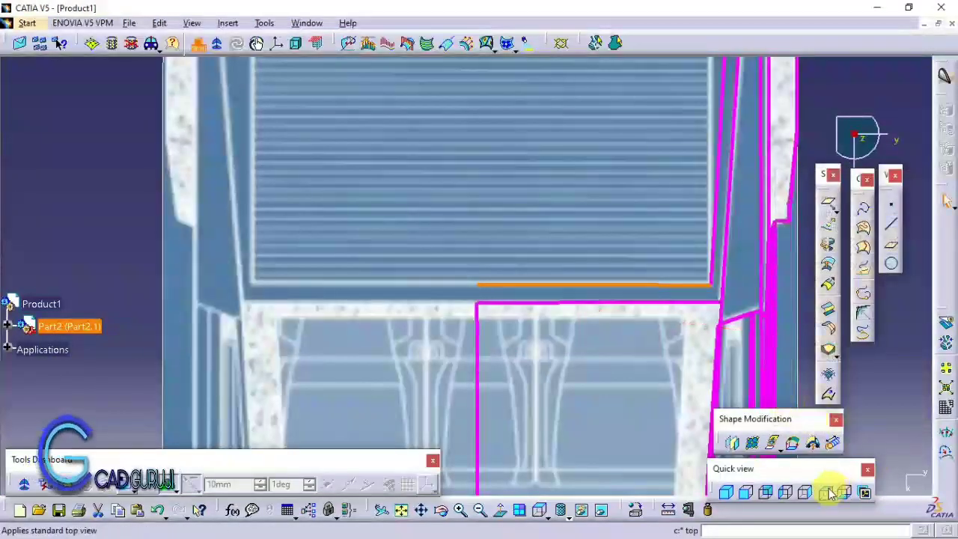
{"action": "left_click", "coordinate": [868, 210]}
{"action": "middle_click_drag", "start_coordinate": [481, 311], "coordinate": [523, 446], "text": "ctrl"}
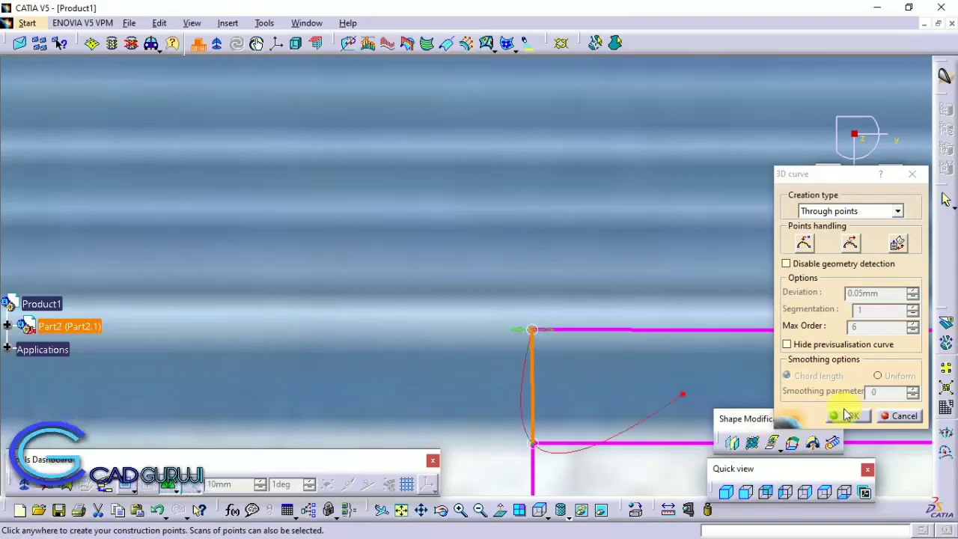
{"action": "left_click", "coordinate": [847, 415]}
- Edit the corner curve and free its corner point
{"action": "left_click", "coordinate": [726, 491]}
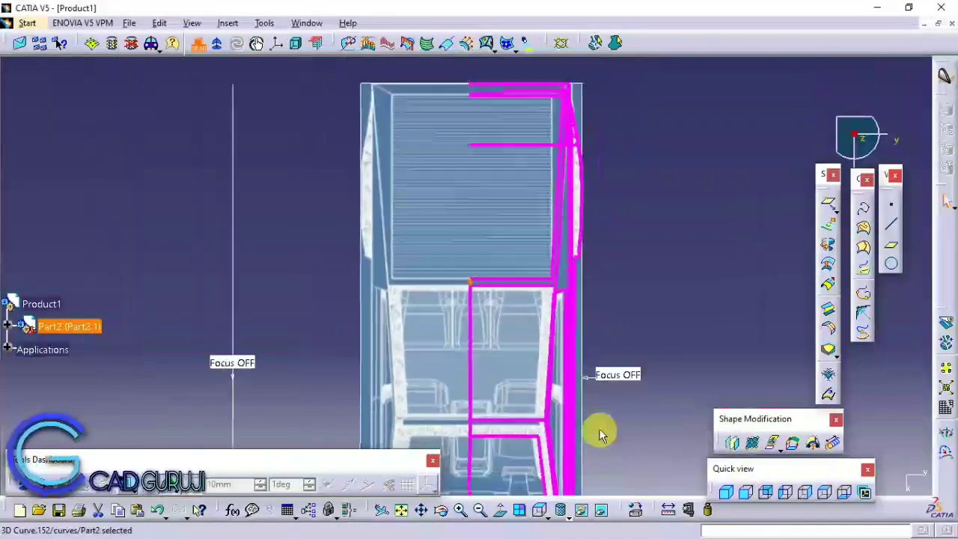
{"action": "left_click", "coordinate": [808, 494]}
{"action": "mouse_move", "coordinate": [705, 406]}
{"action": "middle_mouse_down", "text": "ctrl"}
{"action": "mouse_move", "coordinate": [545, 284]}
{"action": "mouse_move", "coordinate": [576, 278]}
{"action": "mouse_move", "coordinate": [511, 323]}
{"action": "mouse_move", "coordinate": [520, 337]}
{"action": "middle_mouse_up", "text": "ctrl"}
{"action": "left_click", "coordinate": [831, 492]}
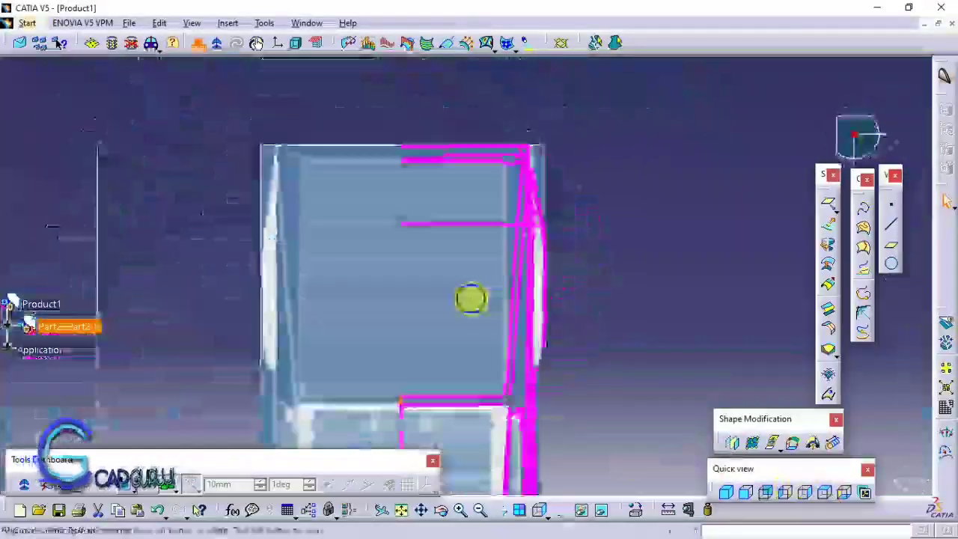
{"action": "mouse_move", "coordinate": [470, 297]}
{"action": "middle_mouse_down", "text": "ctrl"}
{"action": "mouse_move", "coordinate": [519, 376]}
{"action": "mouse_move", "coordinate": [668, 214]}
{"action": "middle_mouse_up", "text": "ctrl"}
{"action": "double_click", "coordinate": [676, 222]}
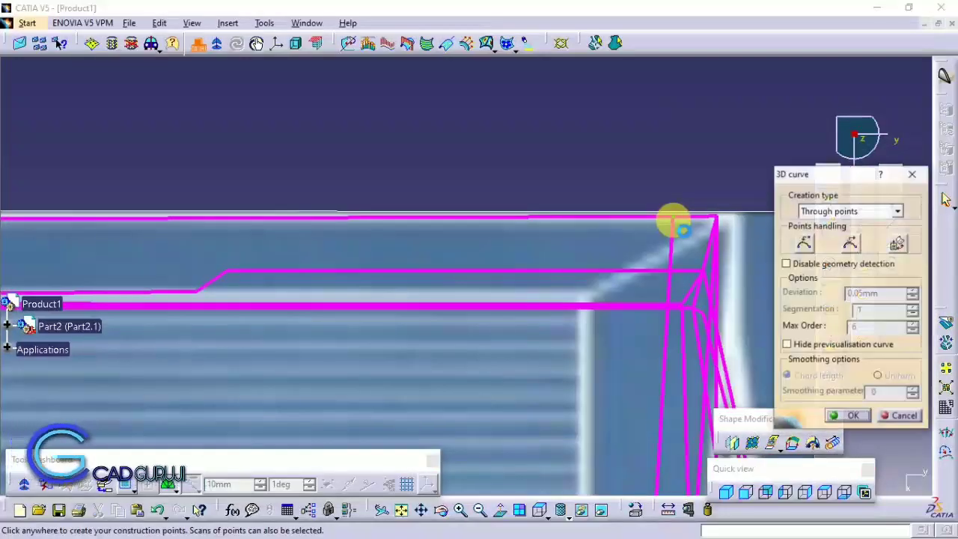
{"action": "right_click", "coordinate": [675, 223]}
{"action": "left_click", "coordinate": [720, 342]}
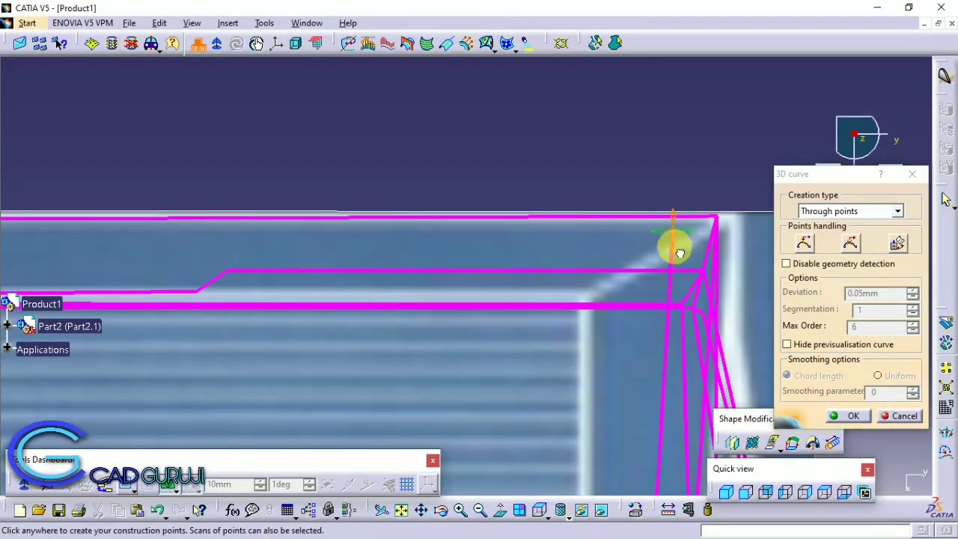
{"action": "left_click", "coordinate": [849, 414]}
- Add a 3D curve along the upper body edge
{"action": "left_click", "coordinate": [848, 214]}
{"action": "mouse_move", "coordinate": [668, 241]}
{"action": "middle_mouse_down"}
{"action": "mouse_move", "coordinate": [667, 257]}
{"action": "mouse_move", "coordinate": [439, 317]}
{"action": "mouse_move", "coordinate": [305, 238]}
{"action": "middle_mouse_up"}
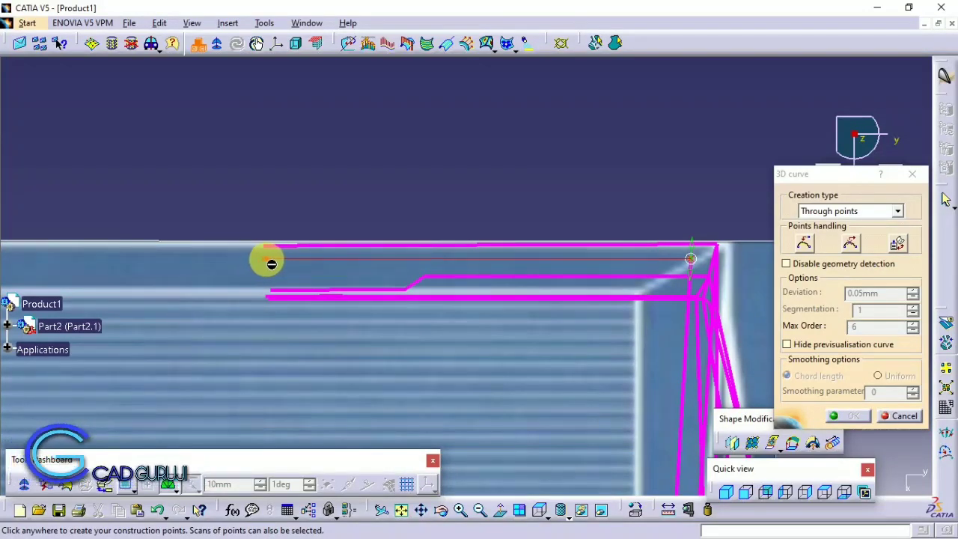
{"action": "left_click", "coordinate": [844, 414]}
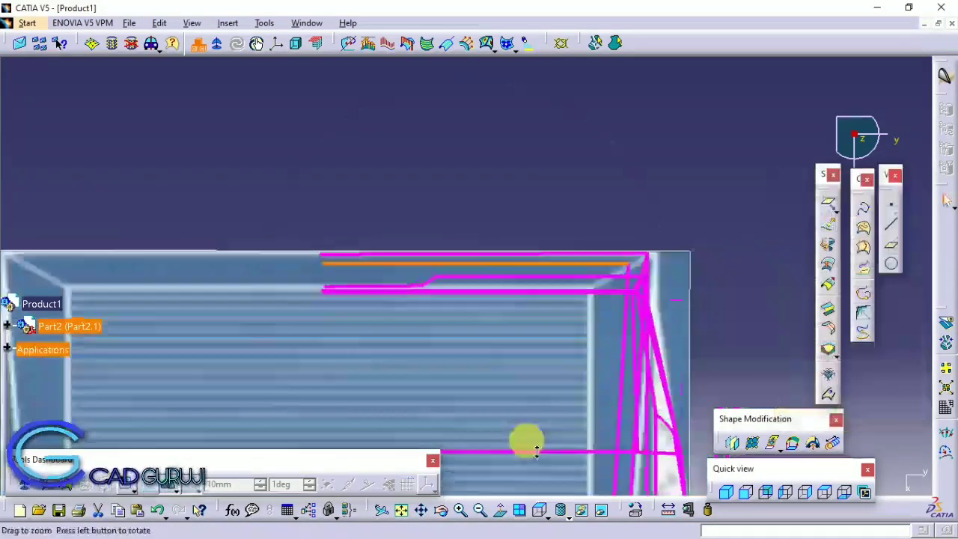
{"action": "mouse_move", "coordinate": [524, 439]}
{"action": "middle_mouse_down"}
{"action": "mouse_move", "coordinate": [272, 346]}
{"action": "mouse_move", "coordinate": [387, 197]}
{"action": "mouse_move", "coordinate": [348, 318]}
{"action": "mouse_move", "coordinate": [481, 214]}
{"action": "mouse_move", "coordinate": [470, 342]}
{"action": "mouse_move", "coordinate": [359, 312]}
{"action": "mouse_move", "coordinate": [360, 301]}
{"action": "mouse_move", "coordinate": [419, 280]}
{"action": "mouse_move", "coordinate": [605, 312]}
{"action": "mouse_move", "coordinate": [487, 387]}
{"action": "mouse_move", "coordinate": [556, 416]}
{"action": "mouse_move", "coordinate": [671, 332]}
{"action": "middle_mouse_up"}
- Create a 3D curve in the left view ending at the lower front corner
{"action": "left_click", "coordinate": [862, 208]}
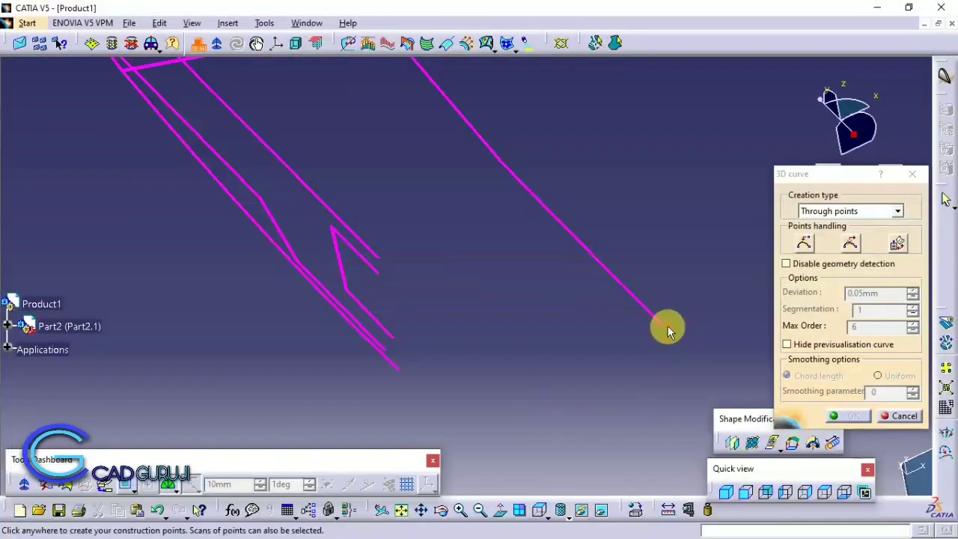
{"action": "left_click", "coordinate": [788, 493]}
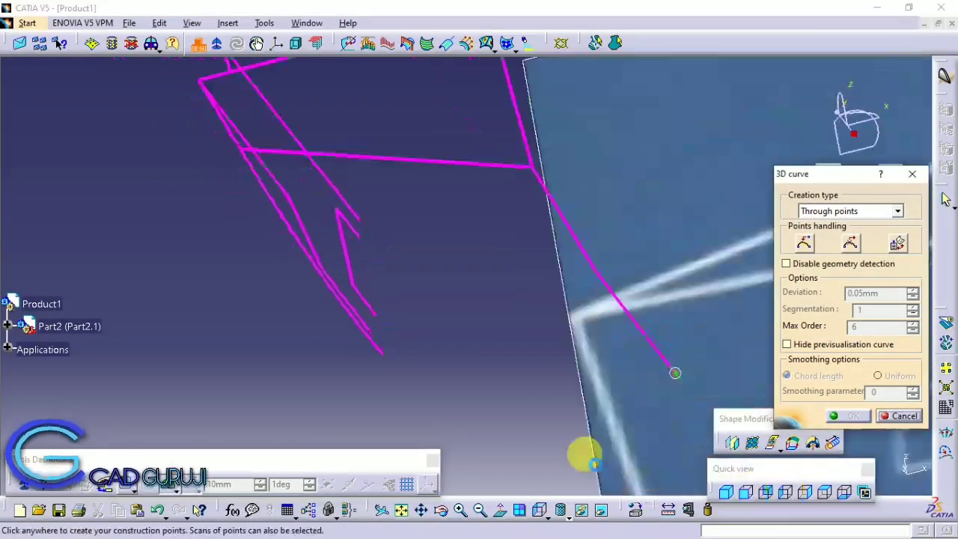
{"action": "left_click", "coordinate": [487, 367]}
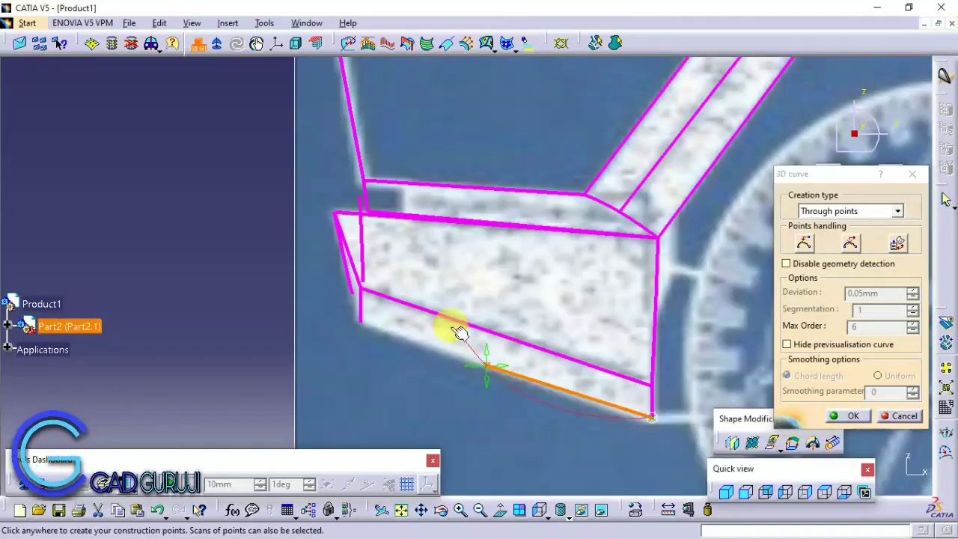
{"action": "left_click", "coordinate": [852, 416]}
{"action": "mouse_move", "coordinate": [455, 246]}
{"action": "middle_mouse_down"}
{"action": "mouse_move", "coordinate": [584, 400]}
{"action": "mouse_move", "coordinate": [526, 353]}
{"action": "middle_mouse_up"}
- Move an existing curve's start point onto the line end, then add a connecting curve
{"action": "double_click", "coordinate": [480, 346]}
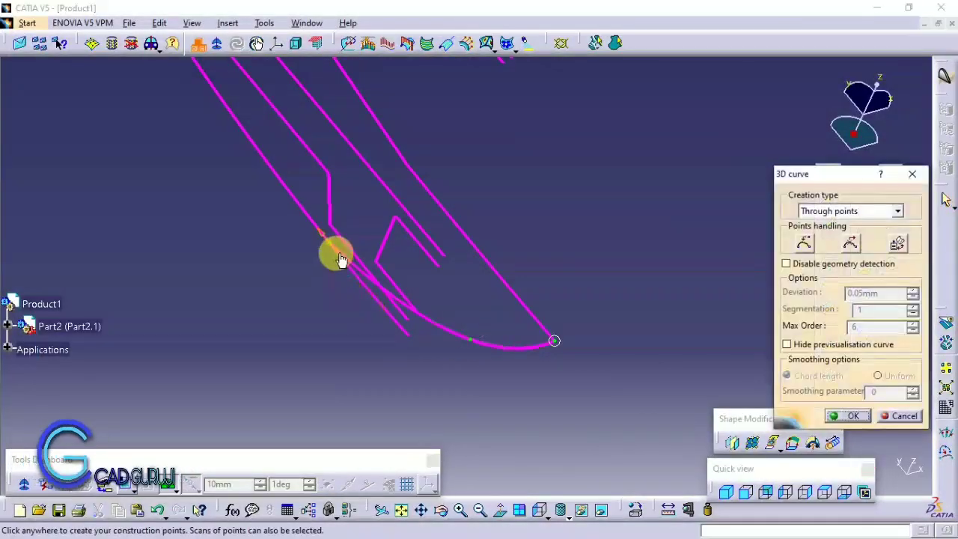
{"action": "left_click_drag", "start_coordinate": [331, 252], "coordinate": [408, 336]}
{"action": "left_click", "coordinate": [840, 416]}
{"action": "left_click", "coordinate": [860, 235]}
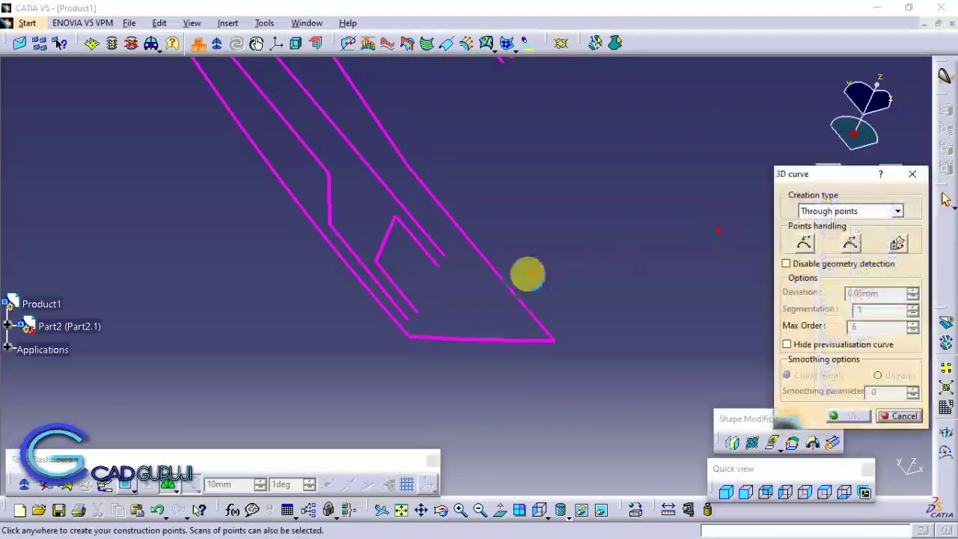
{"action": "mouse_move", "coordinate": [523, 273]}
{"action": "middle_mouse_down"}
{"action": "mouse_move", "coordinate": [487, 229]}
{"action": "mouse_move", "coordinate": [378, 290]}
{"action": "middle_mouse_up"}
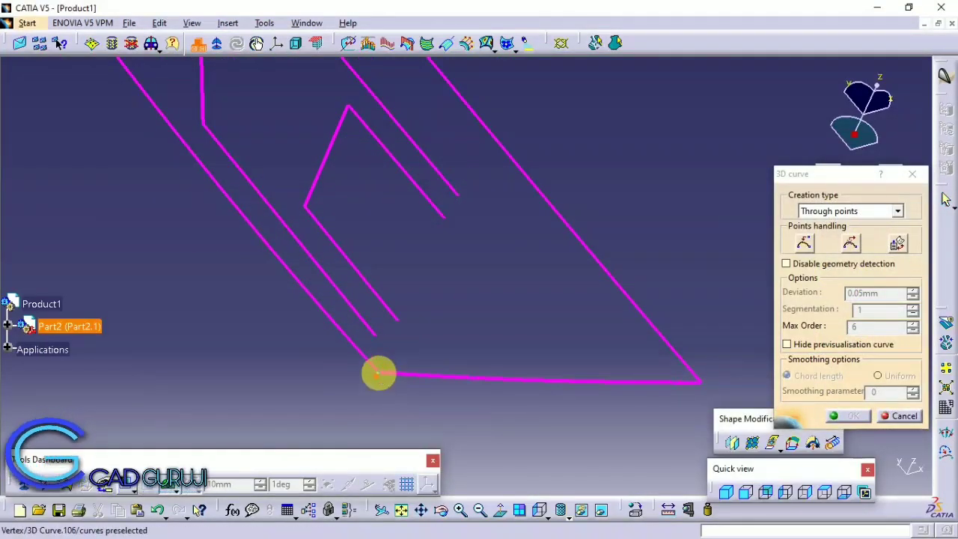
{"action": "left_click", "coordinate": [838, 418]}
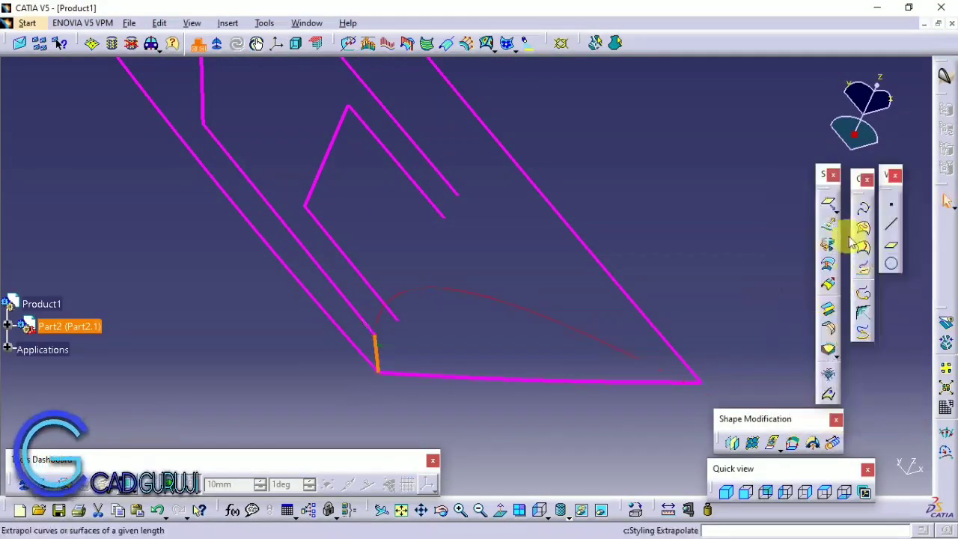
- Add two more short connecting curves between the loose line ends
{"action": "left_click", "coordinate": [856, 235]}
{"action": "left_click", "coordinate": [376, 337]}
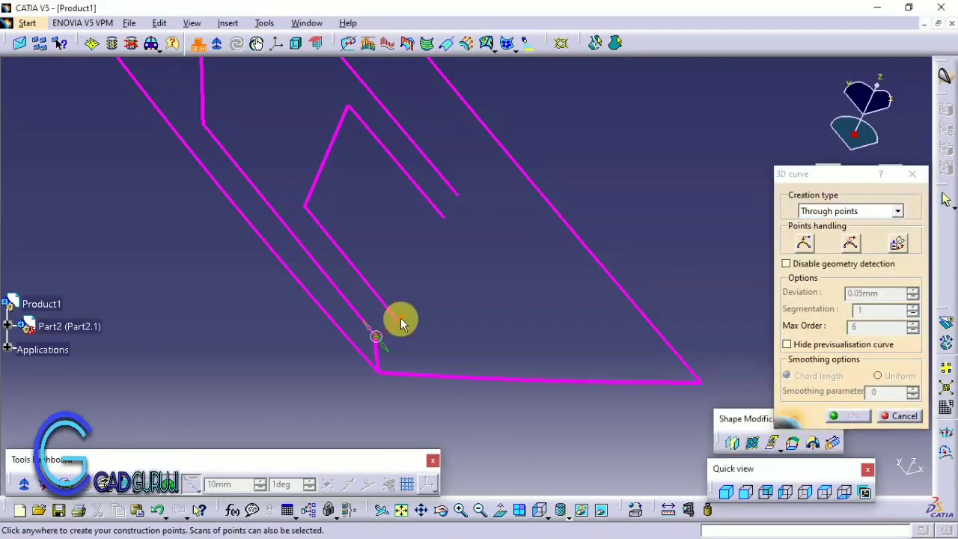
{"action": "mouse_move", "coordinate": [402, 327]}
{"action": "middle_mouse_down"}
{"action": "mouse_move", "coordinate": [455, 265]}
{"action": "mouse_move", "coordinate": [419, 302]}
{"action": "middle_mouse_up"}
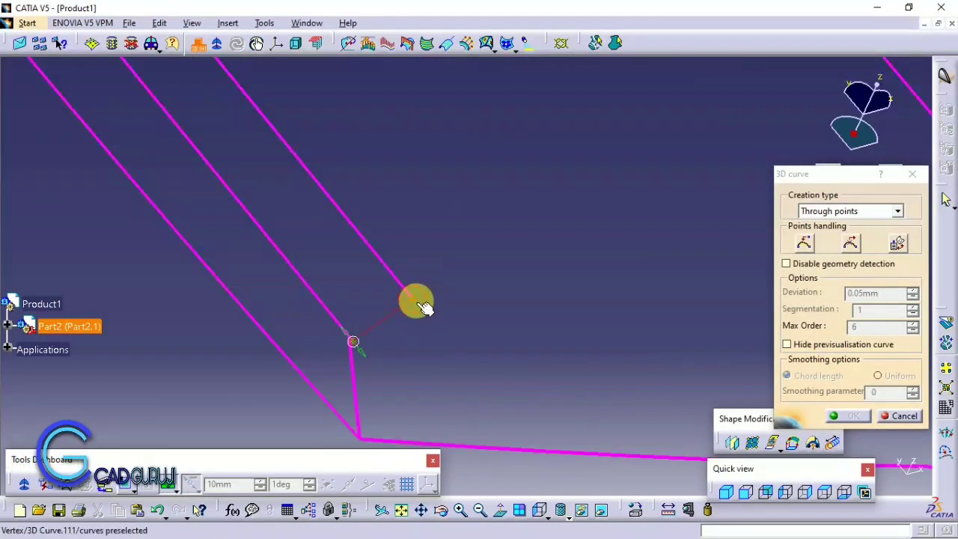
{"action": "middle_click_drag", "start_coordinate": [459, 252], "coordinate": [801, 239]}
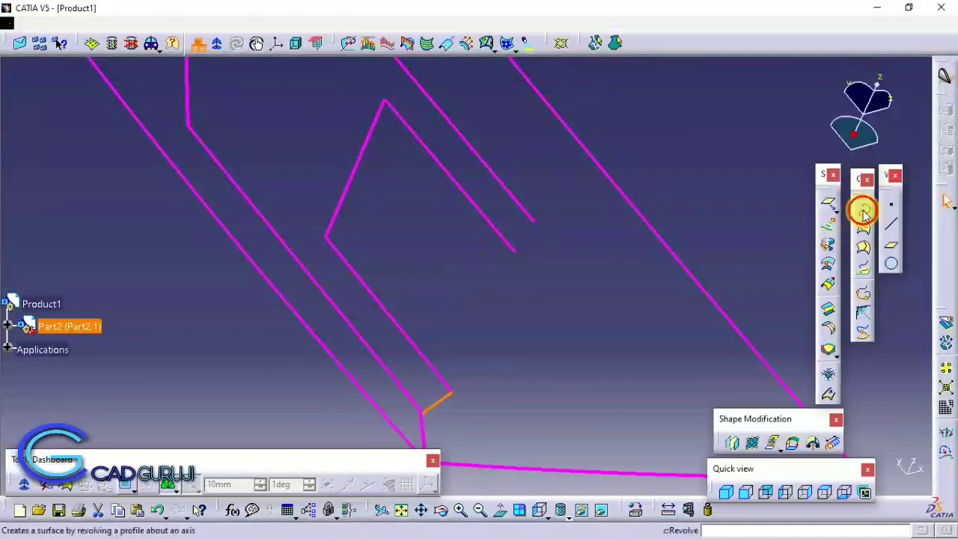
{"action": "left_click", "coordinate": [453, 392]}
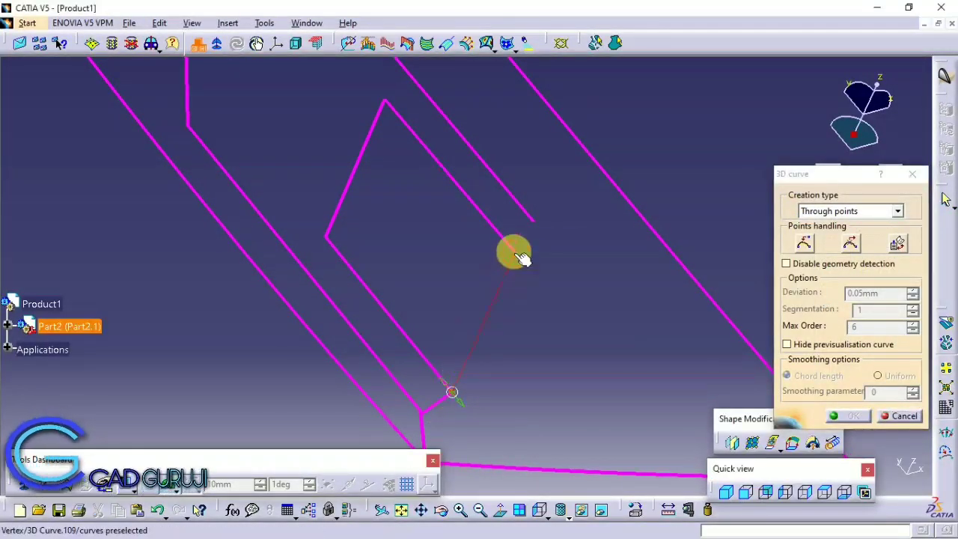
{"action": "left_click", "coordinate": [852, 415]}
{"action": "left_click", "coordinate": [621, 352]}
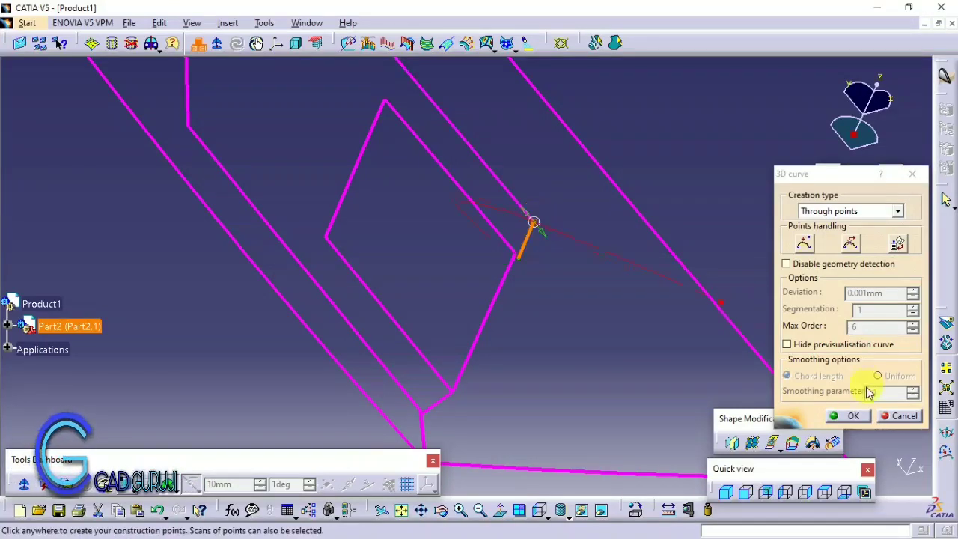
{"action": "left_click", "coordinate": [851, 415]}
{"action": "middle_click_drag", "start_coordinate": [624, 368], "coordinate": [554, 243]}
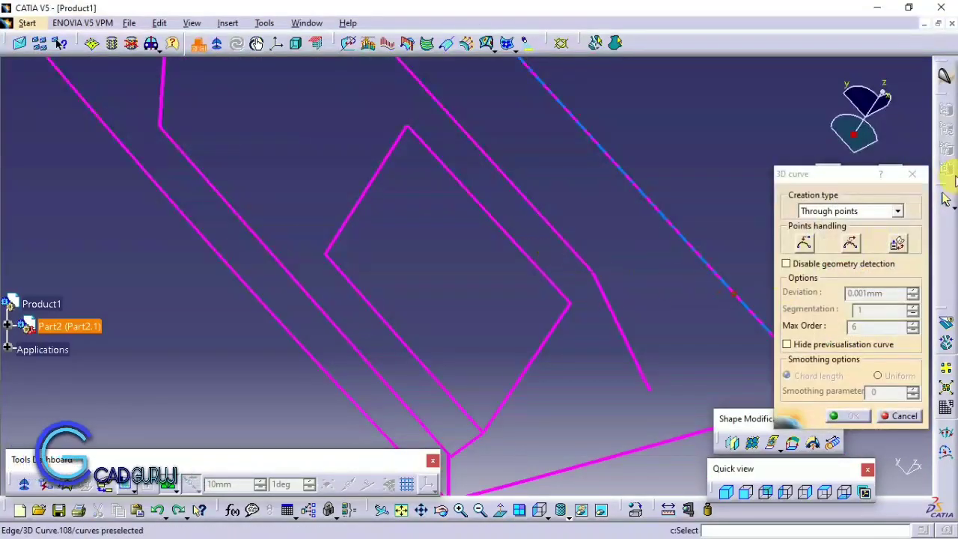
- Delete the unwanted edge curve and draw a connecting 3D curve from the vertex
{"action": "left_click", "coordinate": [911, 173]}
{"action": "right_click", "coordinate": [604, 294]}
{"action": "left_click", "coordinate": [688, 160]}
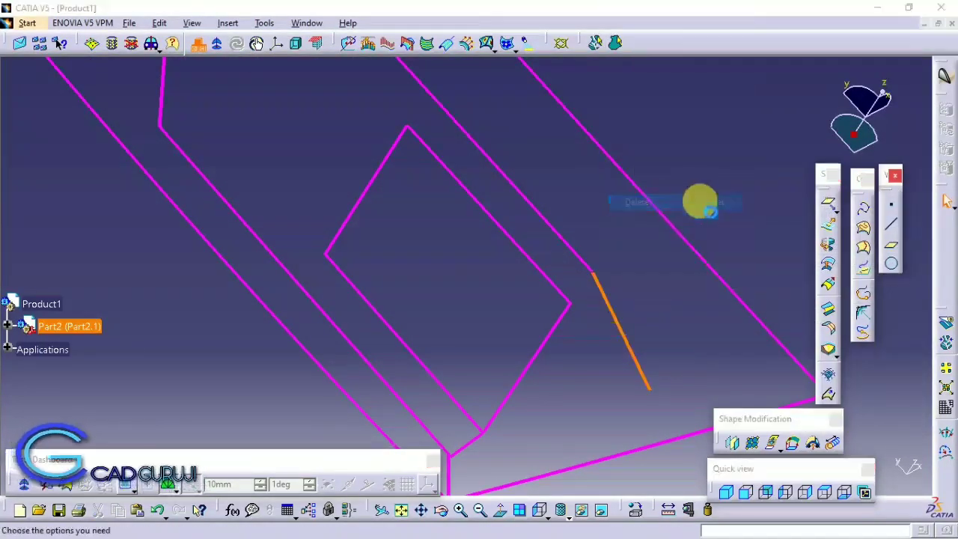
{"action": "left_click", "coordinate": [730, 422]}
{"action": "left_click", "coordinate": [864, 207]}
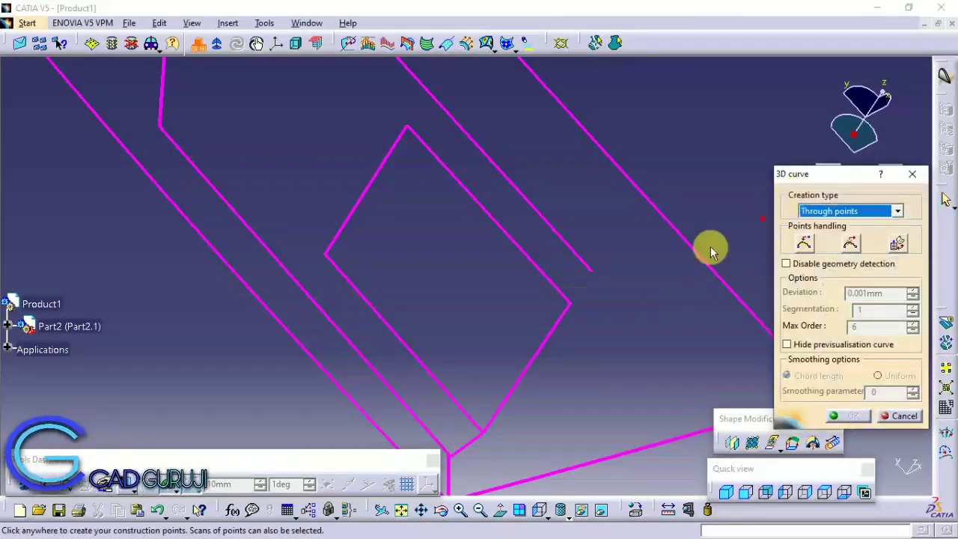
{"action": "left_click", "coordinate": [572, 303]}
{"action": "mouse_move", "coordinate": [619, 255]}
{"action": "middle_mouse_down"}
{"action": "mouse_move", "coordinate": [531, 421]}
{"action": "mouse_move", "coordinate": [498, 262]}
{"action": "mouse_move", "coordinate": [545, 278]}
{"action": "mouse_move", "coordinate": [466, 346]}
{"action": "mouse_move", "coordinate": [493, 314]}
{"action": "mouse_move", "coordinate": [608, 298]}
{"action": "middle_mouse_up"}
{"action": "left_click", "coordinate": [851, 415]}
- Delete the stray vertical line and add connecting curves across the corner gaps
{"action": "left_click", "coordinate": [863, 228]}
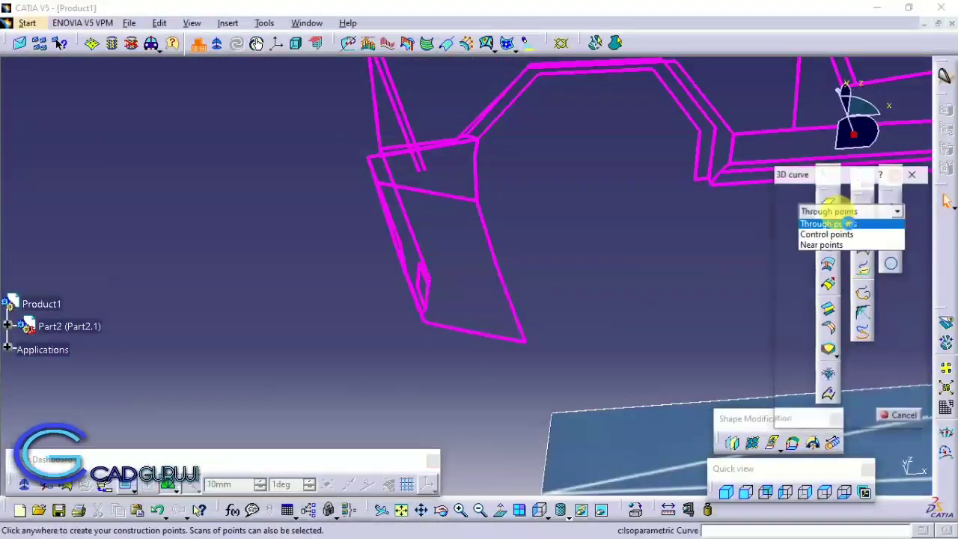
{"action": "mouse_move", "coordinate": [406, 256]}
{"action": "middle_mouse_down"}
{"action": "mouse_move", "coordinate": [552, 242]}
{"action": "mouse_move", "coordinate": [436, 306]}
{"action": "mouse_move", "coordinate": [505, 383]}
{"action": "mouse_move", "coordinate": [509, 306]}
{"action": "mouse_move", "coordinate": [508, 395]}
{"action": "middle_mouse_up"}
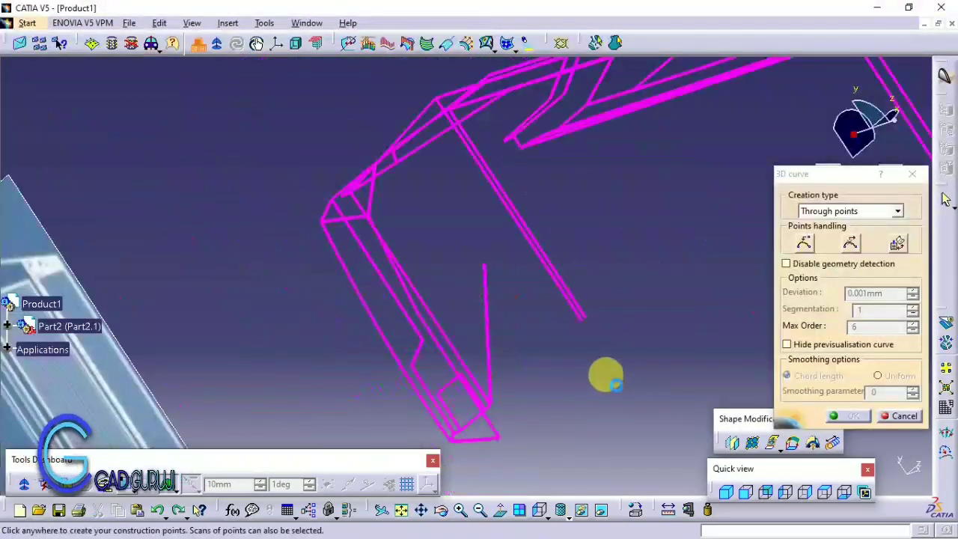
{"action": "left_click", "coordinate": [911, 175]}
{"action": "right_click", "coordinate": [481, 278]}
{"action": "left_click", "coordinate": [540, 447]}
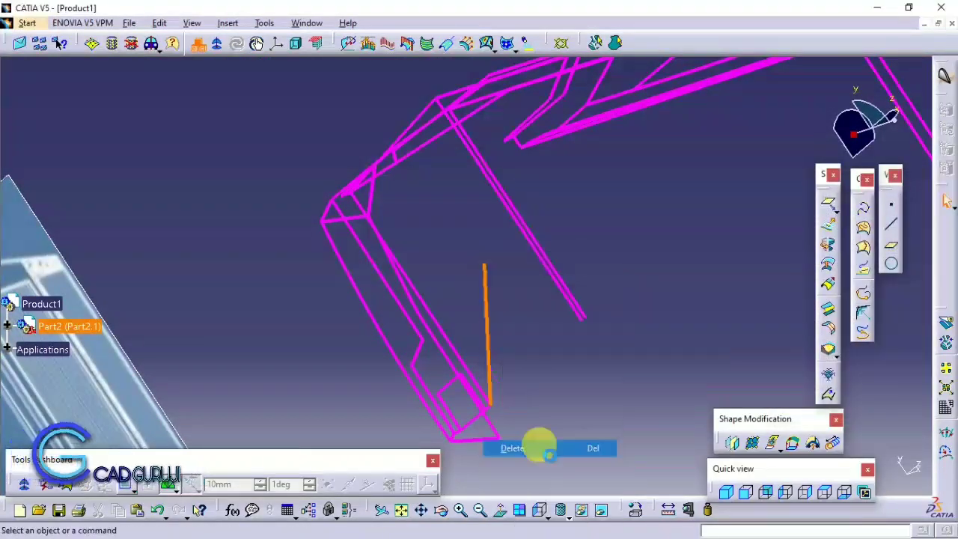
{"action": "left_click", "coordinate": [864, 210]}
{"action": "middle_click_drag", "start_coordinate": [476, 294], "coordinate": [515, 383]}
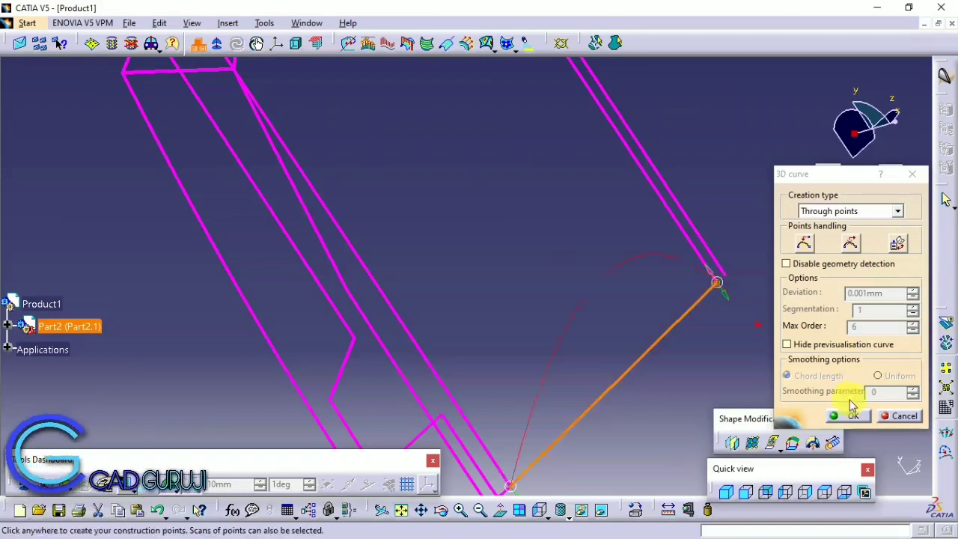
{"action": "left_click", "coordinate": [852, 414]}
{"action": "mouse_move", "coordinate": [652, 299]}
{"action": "middle_mouse_down"}
{"action": "mouse_move", "coordinate": [514, 293]}
{"action": "mouse_move", "coordinate": [454, 241]}
{"action": "middle_mouse_up"}
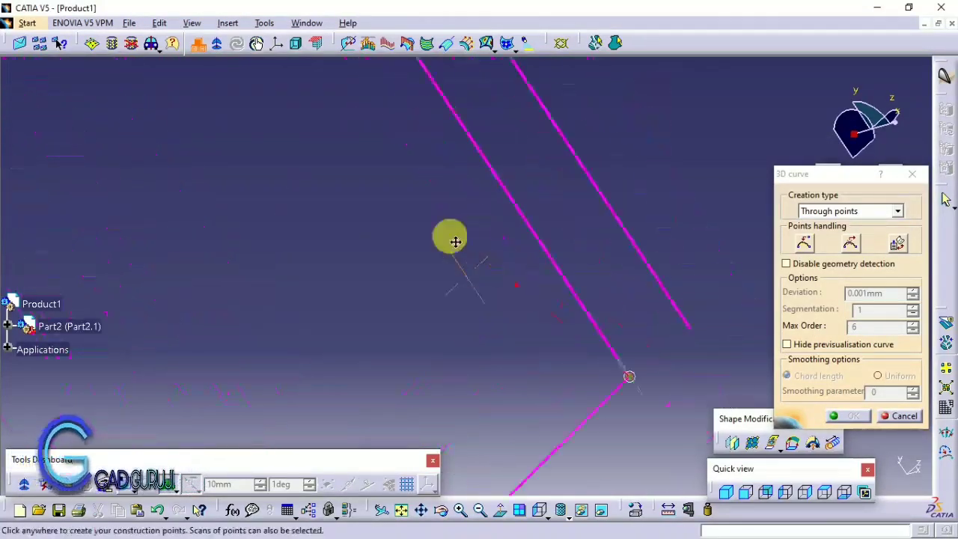
{"action": "left_click", "coordinate": [851, 416]}
- Close the 3D curve tool, review the whole truck wireframe, and start a Fill surface
{"action": "mouse_move", "coordinate": [652, 466]}
{"action": "middle_mouse_down"}
{"action": "mouse_move", "coordinate": [551, 367]}
{"action": "mouse_move", "coordinate": [534, 259]}
{"action": "mouse_move", "coordinate": [428, 89]}
{"action": "mouse_move", "coordinate": [529, 271]}
{"action": "mouse_move", "coordinate": [530, 43]}
{"action": "mouse_move", "coordinate": [443, 245]}
{"action": "middle_mouse_up"}
{"action": "left_click", "coordinate": [863, 208]}
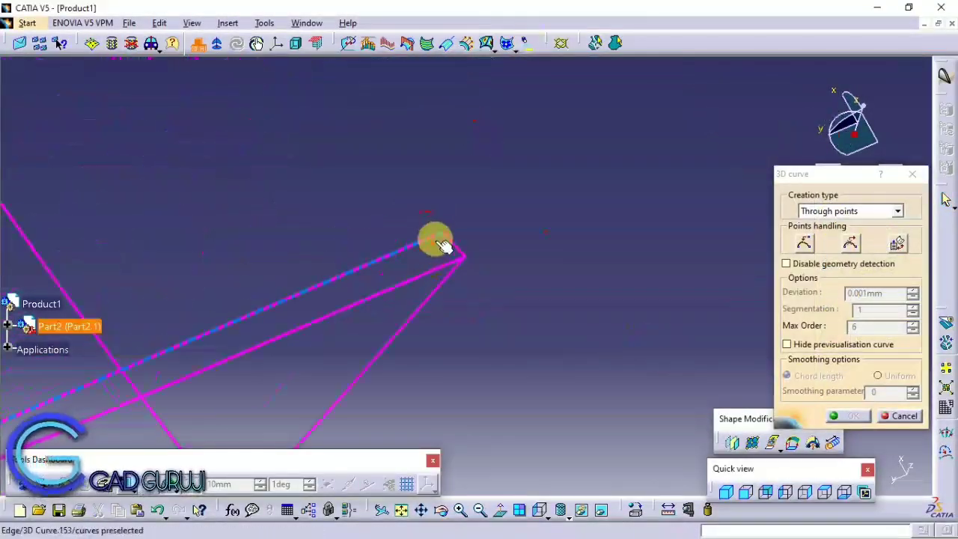
{"action": "mouse_move", "coordinate": [452, 171]}
{"action": "middle_mouse_down"}
{"action": "mouse_move", "coordinate": [464, 308]}
{"action": "mouse_move", "coordinate": [376, 240]}
{"action": "mouse_move", "coordinate": [487, 301]}
{"action": "mouse_move", "coordinate": [591, 294]}
{"action": "mouse_move", "coordinate": [509, 304]}
{"action": "mouse_move", "coordinate": [530, 365]}
{"action": "middle_mouse_up"}
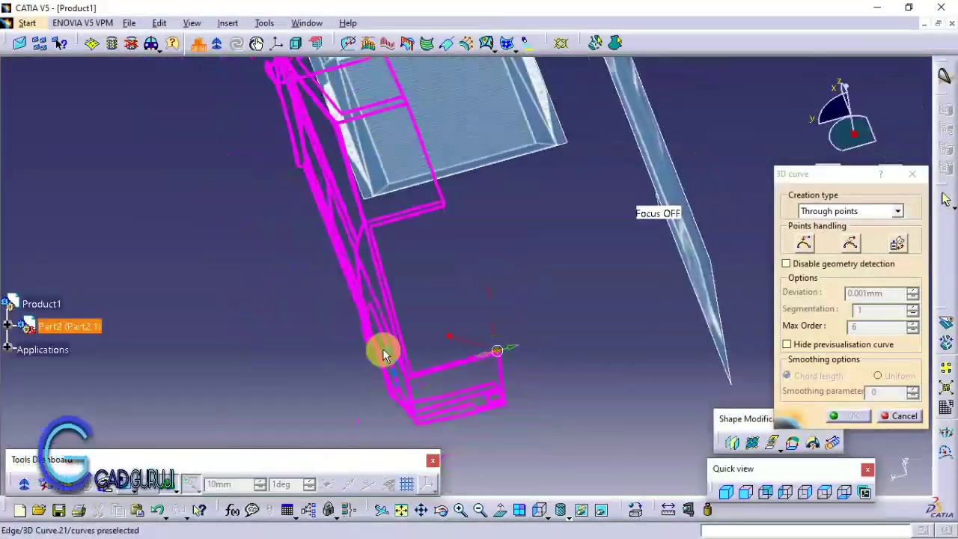
{"action": "middle_click_drag", "start_coordinate": [383, 353], "coordinate": [897, 245]}
{"action": "left_click", "coordinate": [898, 176]}
{"action": "mouse_move", "coordinate": [535, 336]}
{"action": "middle_mouse_down"}
{"action": "mouse_move", "coordinate": [599, 285]}
{"action": "mouse_move", "coordinate": [265, 434]}
{"action": "middle_mouse_up"}
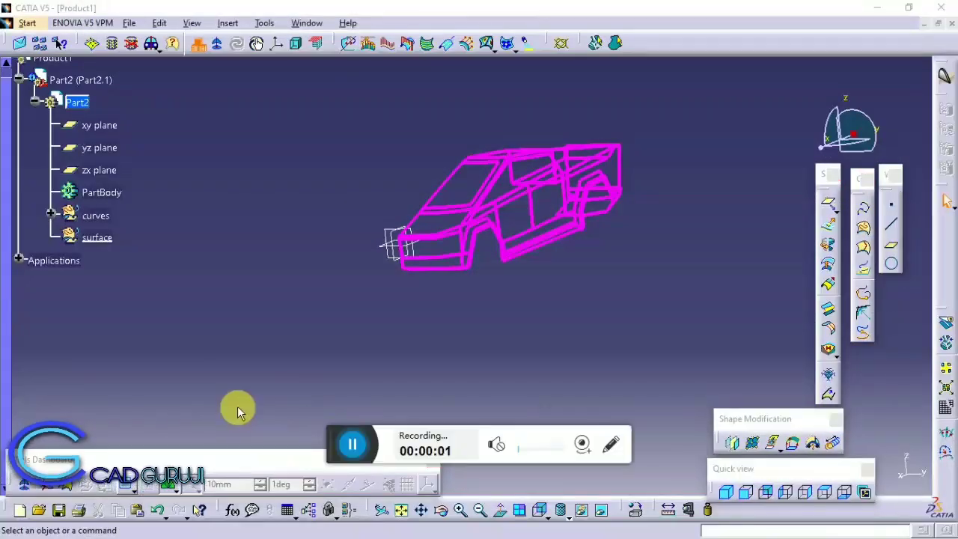
{"action": "mouse_move", "coordinate": [460, 218]}
{"action": "middle_mouse_down"}
{"action": "mouse_move", "coordinate": [513, 165]}
{"action": "mouse_move", "coordinate": [384, 278]}
{"action": "mouse_move", "coordinate": [465, 359]}
{"action": "mouse_move", "coordinate": [437, 261]}
{"action": "mouse_move", "coordinate": [400, 225]}
{"action": "mouse_move", "coordinate": [417, 197]}
{"action": "mouse_move", "coordinate": [534, 302]}
{"action": "middle_mouse_up"}
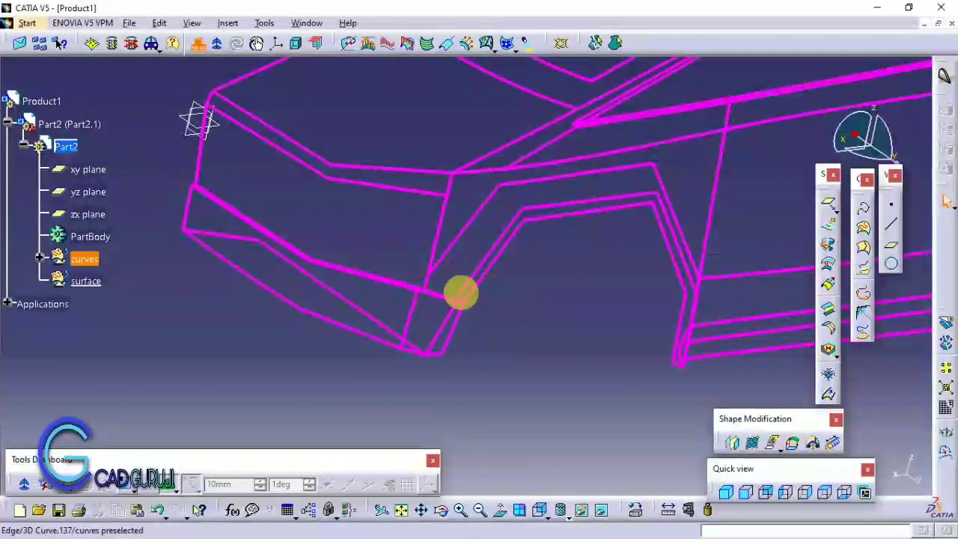
{"action": "mouse_move", "coordinate": [583, 238]}
{"action": "middle_mouse_down"}
{"action": "mouse_move", "coordinate": [391, 248]}
{"action": "mouse_move", "coordinate": [561, 307]}
{"action": "mouse_move", "coordinate": [580, 301]}
{"action": "mouse_move", "coordinate": [471, 267]}
{"action": "mouse_move", "coordinate": [541, 265]}
{"action": "mouse_move", "coordinate": [529, 177]}
{"action": "middle_mouse_up"}
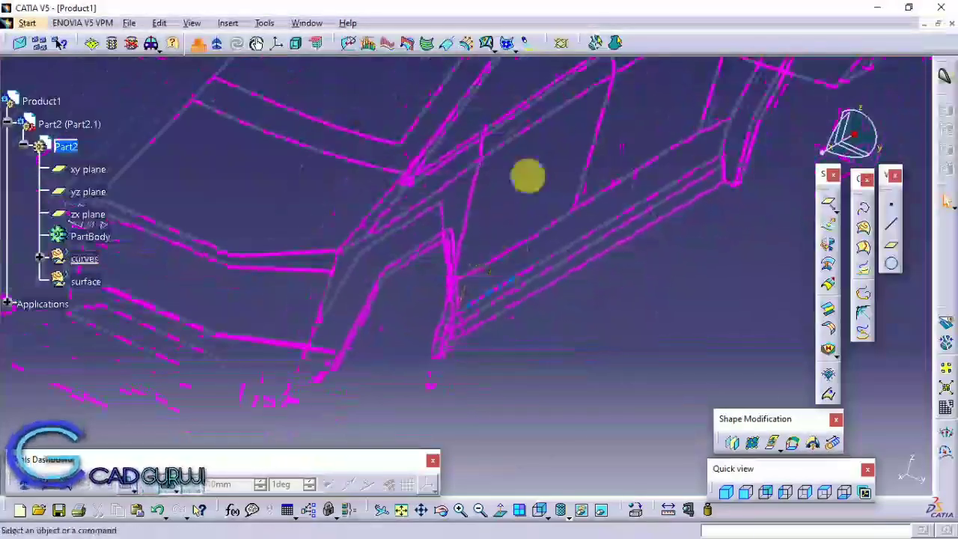
{"action": "left_click", "coordinate": [827, 330]}
- Create a Fill surface over the closed pillar curve loop
{"action": "mouse_move", "coordinate": [652, 284]}
{"action": "middle_mouse_down"}
{"action": "mouse_move", "coordinate": [582, 235]}
{"action": "mouse_move", "coordinate": [439, 404]}
{"action": "mouse_move", "coordinate": [715, 251]}
{"action": "mouse_move", "coordinate": [624, 235]}
{"action": "mouse_move", "coordinate": [556, 209]}
{"action": "mouse_move", "coordinate": [435, 390]}
{"action": "middle_mouse_up"}
{"action": "mouse_move", "coordinate": [424, 286]}
{"action": "middle_mouse_down"}
{"action": "mouse_move", "coordinate": [534, 367]}
{"action": "mouse_move", "coordinate": [425, 178]}
{"action": "middle_mouse_up"}
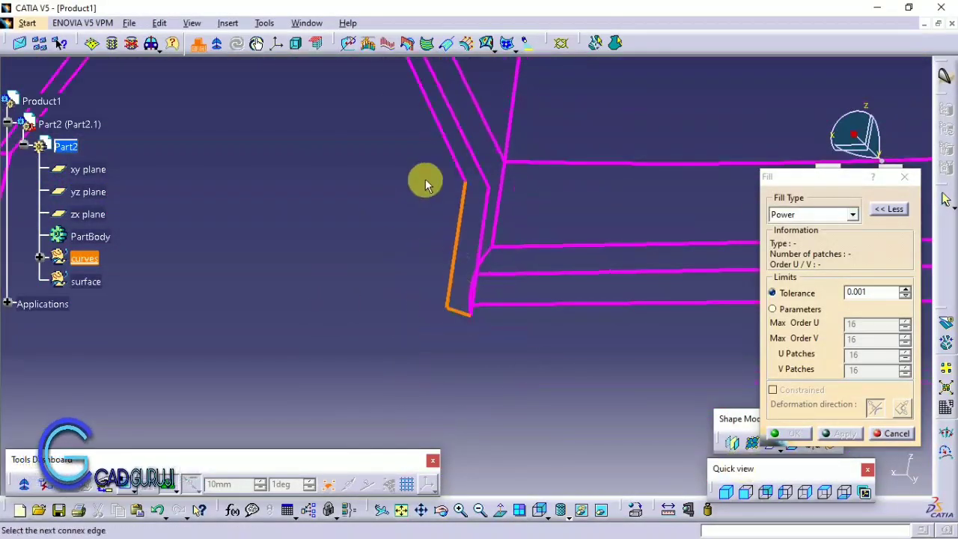
{"action": "middle_click_drag", "start_coordinate": [346, 148], "coordinate": [489, 184]}
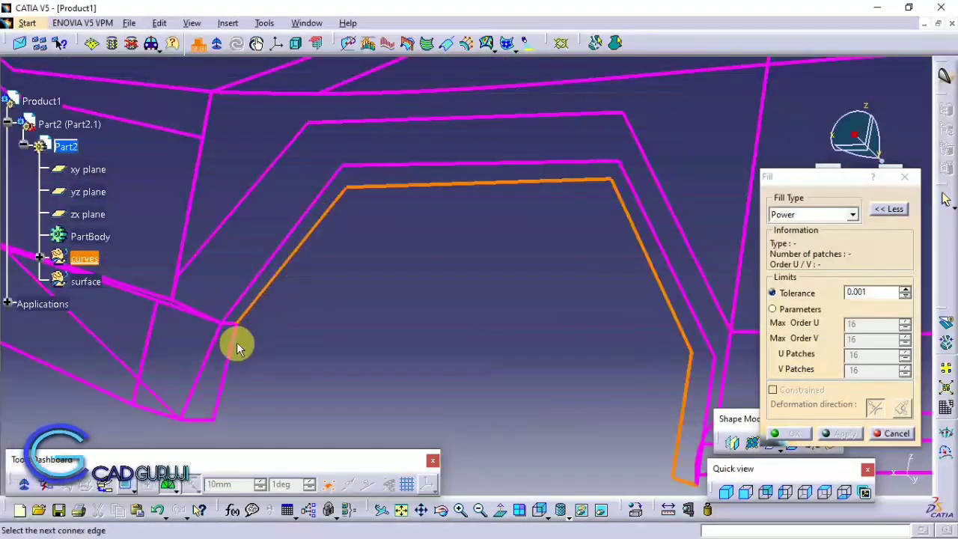
{"action": "middle_click_drag", "start_coordinate": [250, 362], "coordinate": [185, 318]}
{"action": "middle_click_drag", "start_coordinate": [181, 270], "coordinate": [359, 207]}
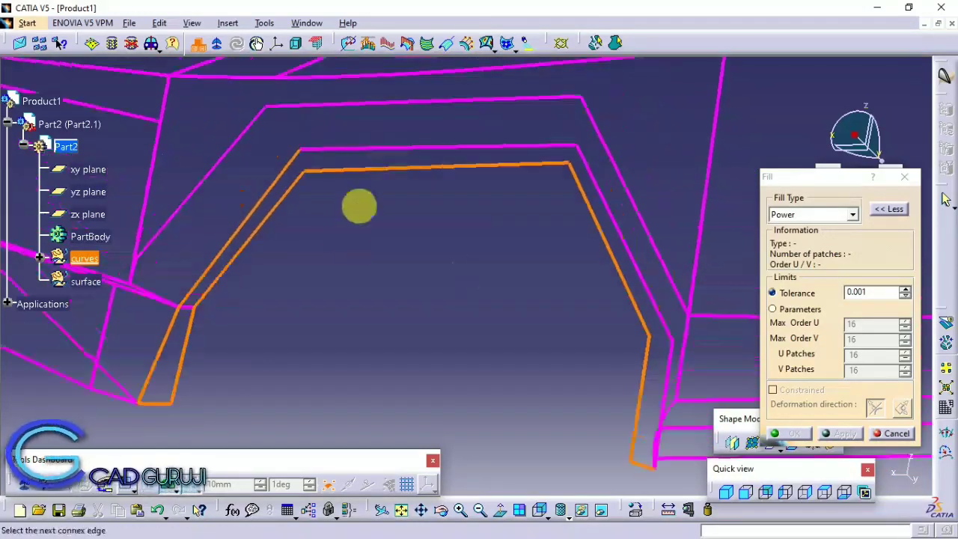
{"action": "left_click", "coordinate": [653, 366]}
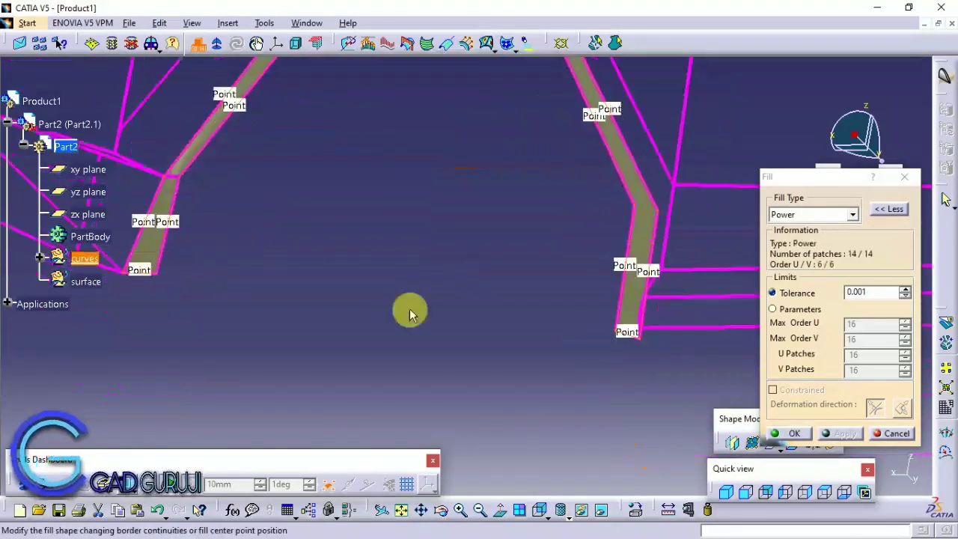
{"action": "mouse_move", "coordinate": [406, 309]}
{"action": "middle_mouse_down"}
{"action": "mouse_move", "coordinate": [384, 292]}
{"action": "mouse_move", "coordinate": [489, 261]}
{"action": "mouse_move", "coordinate": [655, 374]}
{"action": "middle_mouse_up"}
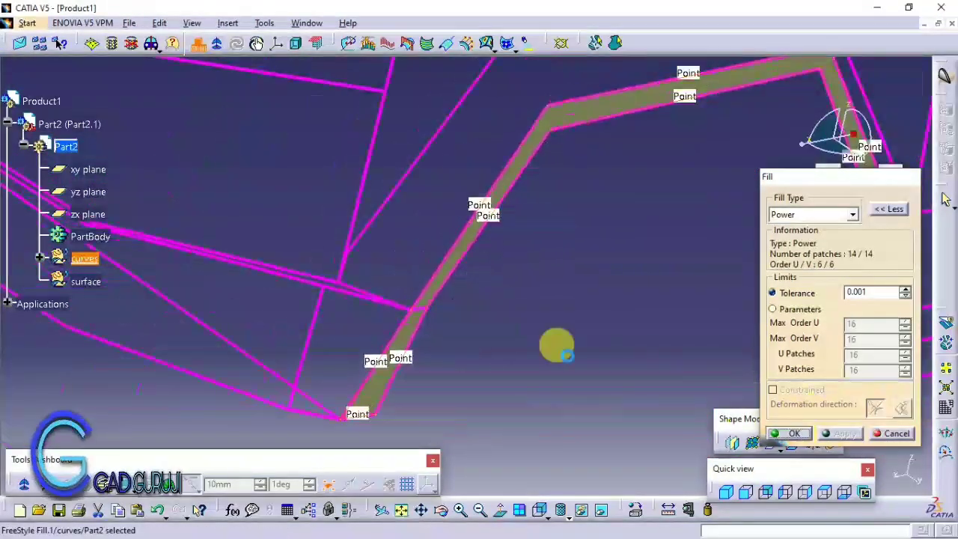
{"action": "key", "text": "Return"}
{"action": "mouse_move", "coordinate": [566, 356]}
{"action": "middle_mouse_down"}
{"action": "mouse_move", "coordinate": [461, 259]}
{"action": "mouse_move", "coordinate": [532, 321]}
{"action": "mouse_move", "coordinate": [442, 190]}
{"action": "mouse_move", "coordinate": [507, 307]}
{"action": "mouse_move", "coordinate": [571, 196]}
{"action": "mouse_move", "coordinate": [586, 231]}
{"action": "mouse_move", "coordinate": [426, 306]}
{"action": "mouse_move", "coordinate": [169, 188]}
{"action": "mouse_move", "coordinate": [434, 280]}
{"action": "mouse_move", "coordinate": [675, 58]}
{"action": "mouse_move", "coordinate": [571, 252]}
{"action": "mouse_move", "coordinate": [560, 97]}
{"action": "mouse_move", "coordinate": [481, 266]}
{"action": "mouse_move", "coordinate": [723, 303]}
{"action": "middle_mouse_up"}
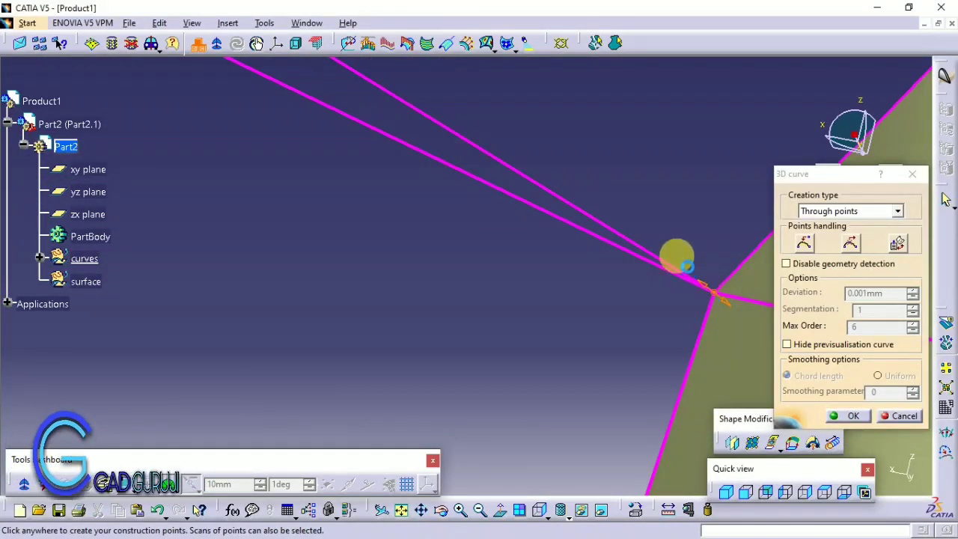
- Start a second Fill on two arch-band curves, then close it after the non-intersecting wires warning
{"action": "left_click", "coordinate": [892, 427]}
{"action": "mouse_move", "coordinate": [646, 326]}
{"action": "middle_mouse_down"}
{"action": "mouse_move", "coordinate": [753, 526]}
{"action": "mouse_move", "coordinate": [566, 261]}
{"action": "mouse_move", "coordinate": [523, 310]}
{"action": "mouse_move", "coordinate": [767, 406]}
{"action": "middle_mouse_up"}
{"action": "left_click", "coordinate": [826, 371]}
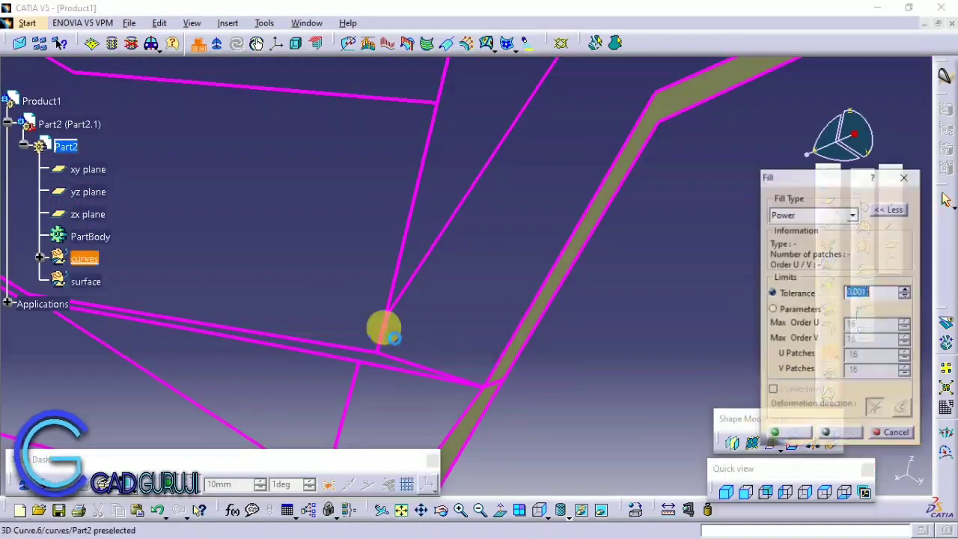
{"action": "left_click", "coordinate": [454, 373]}
{"action": "left_click", "coordinate": [408, 299]}
{"action": "left_click", "coordinate": [577, 302]}
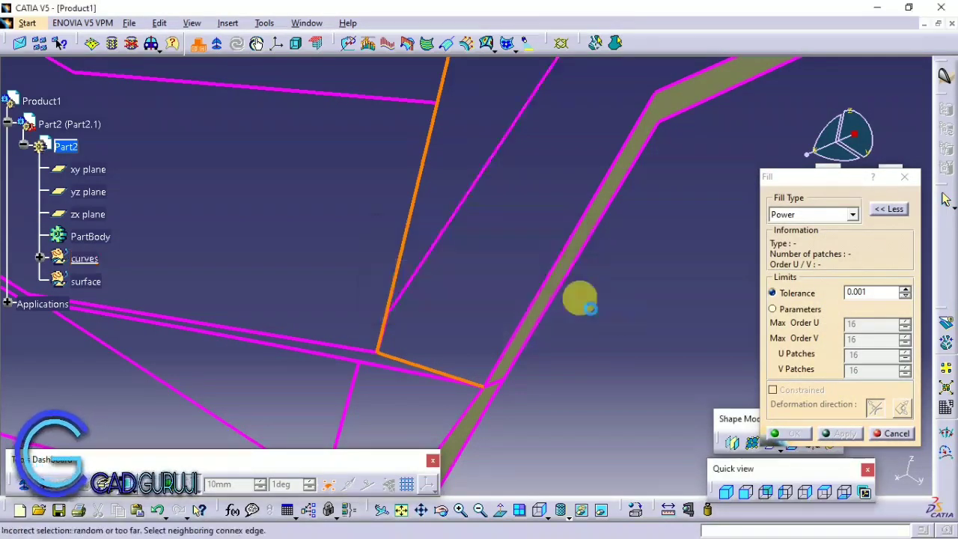
{"action": "left_click", "coordinate": [903, 180]}
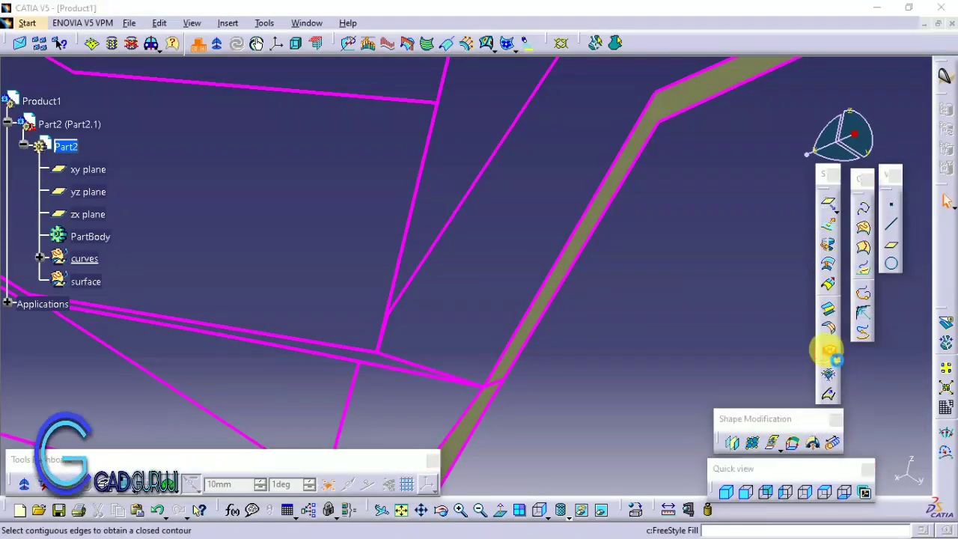
- Pick the band's last boundary edge, then exit the Fill operation with Escape
{"action": "middle_click_drag", "start_coordinate": [364, 306], "coordinate": [658, 147]}
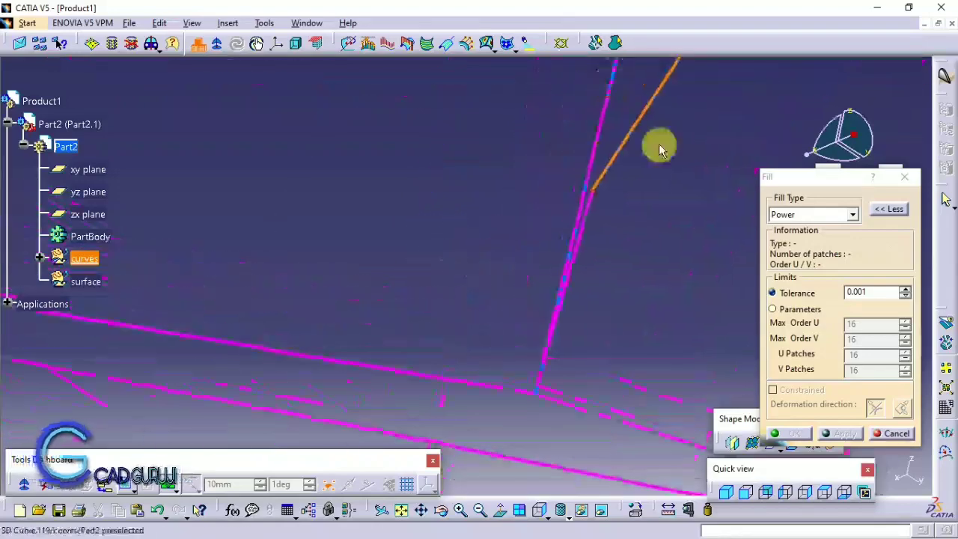
{"action": "middle_click_drag", "start_coordinate": [502, 281], "coordinate": [493, 293]}
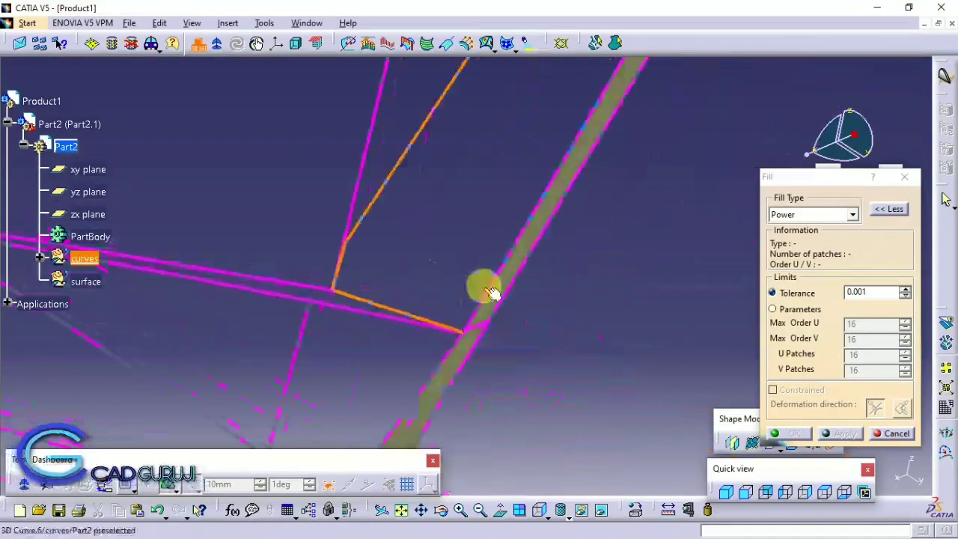
{"action": "mouse_move", "coordinate": [481, 251]}
{"action": "middle_mouse_down"}
{"action": "mouse_move", "coordinate": [491, 364]}
{"action": "mouse_move", "coordinate": [364, 267]}
{"action": "middle_mouse_up"}
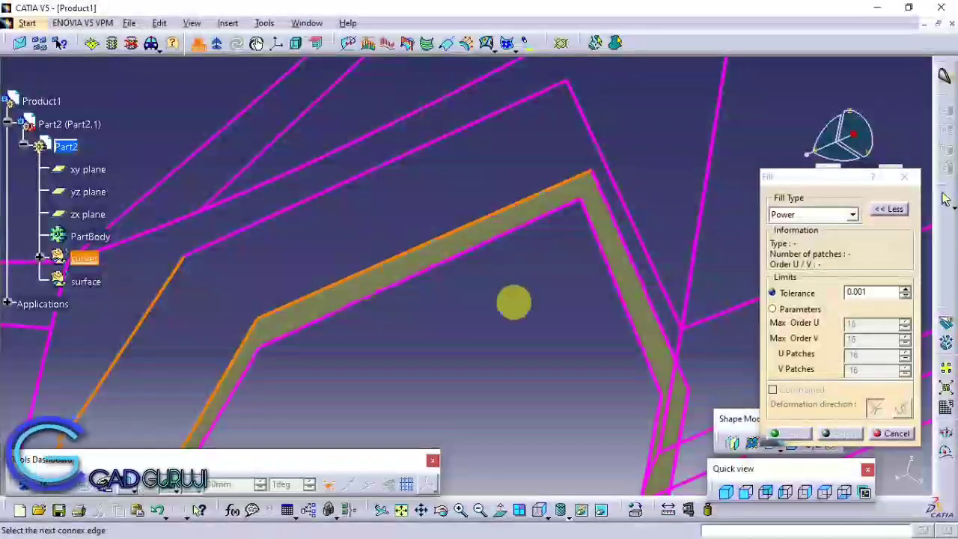
{"action": "mouse_move", "coordinate": [657, 363]}
{"action": "middle_mouse_down"}
{"action": "mouse_move", "coordinate": [517, 294]}
{"action": "mouse_move", "coordinate": [520, 332]}
{"action": "middle_mouse_up"}
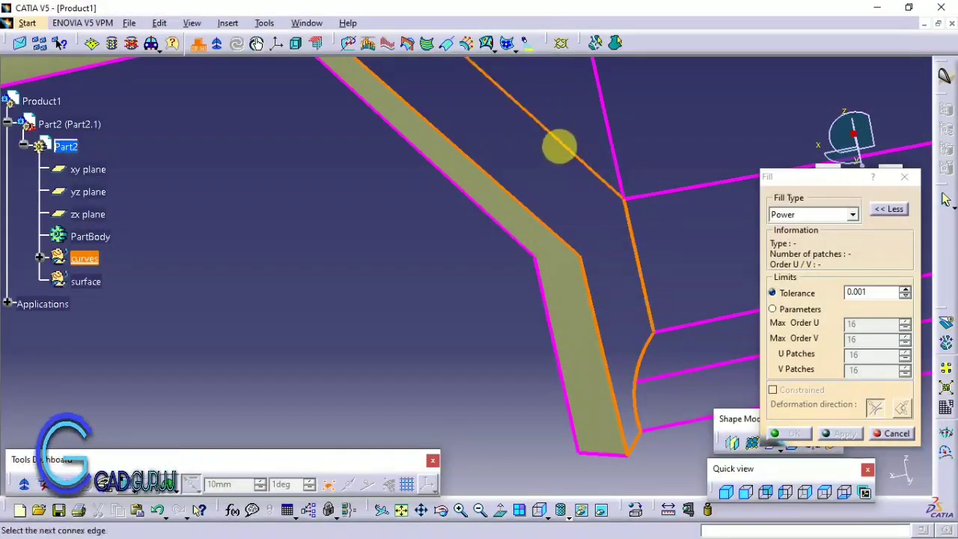
{"action": "mouse_move", "coordinate": [558, 145]}
{"action": "middle_mouse_down"}
{"action": "mouse_move", "coordinate": [419, 283]}
{"action": "mouse_move", "coordinate": [398, 369]}
{"action": "mouse_move", "coordinate": [528, 235]}
{"action": "mouse_move", "coordinate": [387, 337]}
{"action": "mouse_move", "coordinate": [487, 322]}
{"action": "mouse_move", "coordinate": [534, 192]}
{"action": "mouse_move", "coordinate": [422, 424]}
{"action": "middle_mouse_up"}
{"action": "left_click", "coordinate": [425, 270]}
{"action": "key", "text": "Escape"}
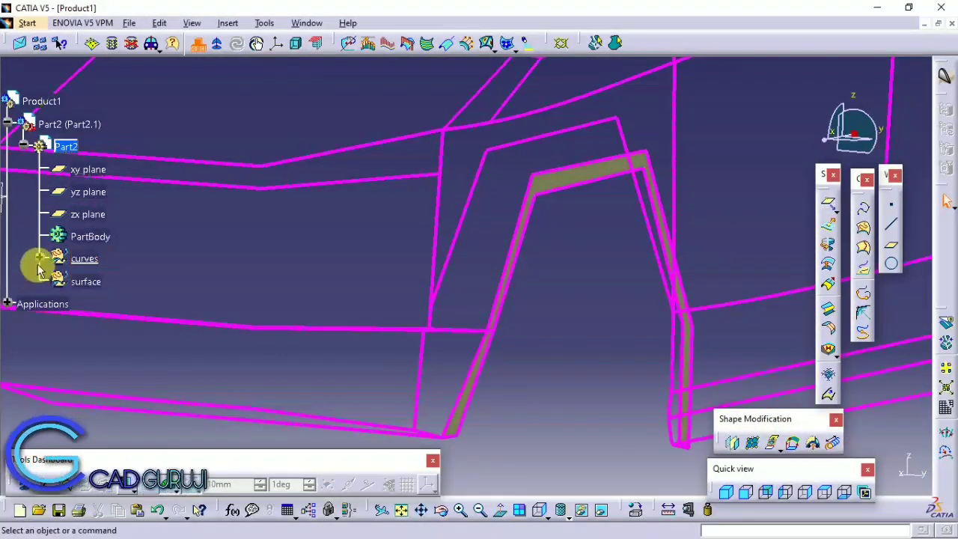
{"action": "right_click", "coordinate": [87, 281]}
- Draw a 3D curve from a left-body wireframe vertex to the wheel-arch band edge
{"action": "middle_click_drag", "start_coordinate": [718, 218], "coordinate": [674, 190]}
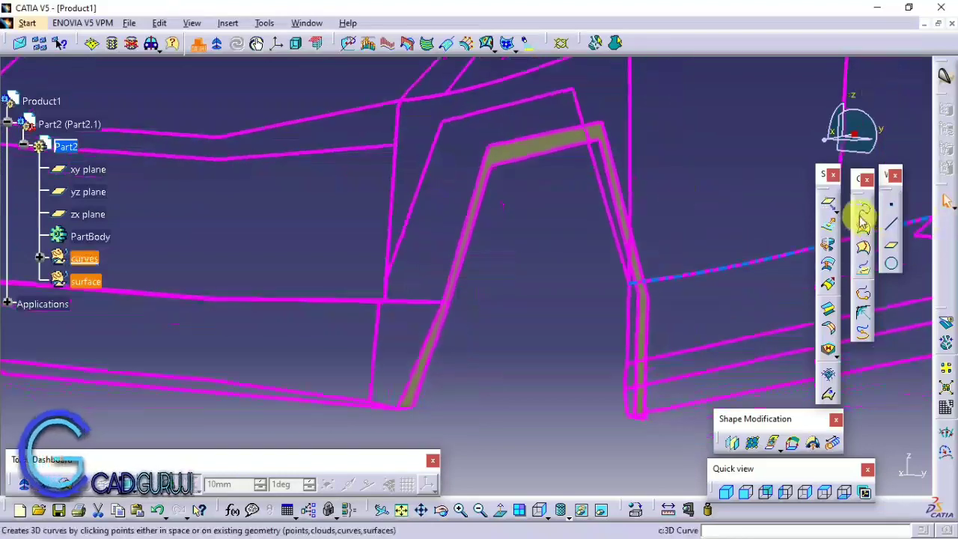
{"action": "middle_click_drag", "start_coordinate": [459, 282], "coordinate": [426, 237]}
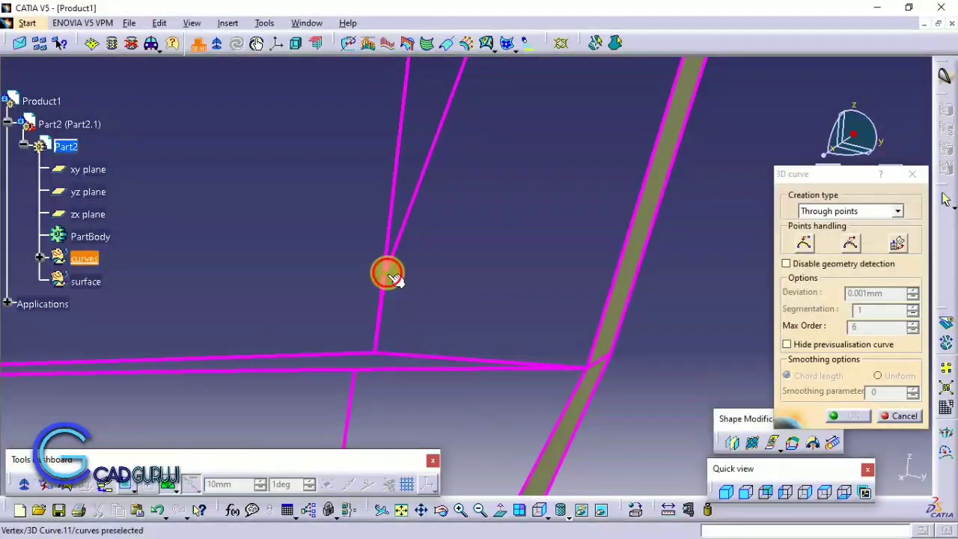
{"action": "left_click", "coordinate": [393, 277]}
{"action": "middle_click_drag", "start_coordinate": [396, 276], "coordinate": [515, 299]}
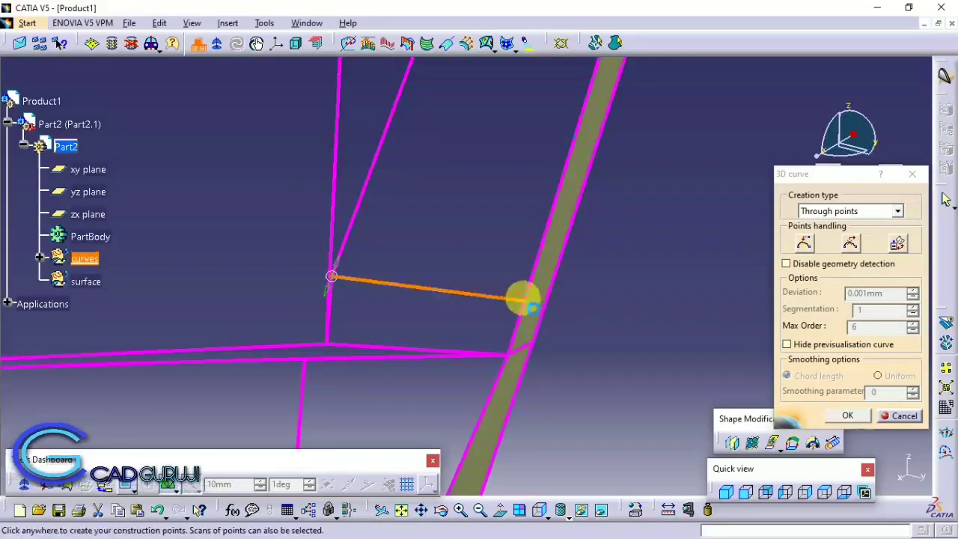
{"action": "left_click", "coordinate": [526, 302]}
{"action": "left_click", "coordinate": [844, 416]}
- Add a second two-point 3D curve from the next corner to the band edge
{"action": "mouse_move", "coordinate": [604, 363]}
{"action": "middle_mouse_down"}
{"action": "mouse_move", "coordinate": [588, 432]}
{"action": "mouse_move", "coordinate": [829, 207]}
{"action": "middle_mouse_up"}
{"action": "left_click", "coordinate": [868, 213]}
{"action": "left_click", "coordinate": [831, 211]}
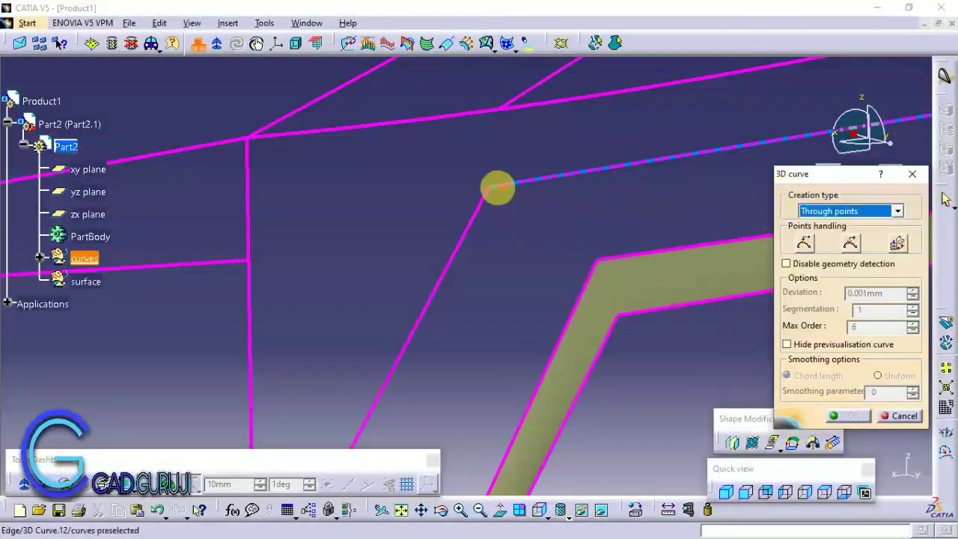
{"action": "left_click", "coordinate": [492, 187]}
{"action": "left_click", "coordinate": [609, 267]}
{"action": "mouse_move", "coordinate": [608, 267]}
{"action": "middle_mouse_down"}
{"action": "mouse_move", "coordinate": [252, 327]}
{"action": "mouse_move", "coordinate": [851, 417]}
{"action": "middle_mouse_up"}
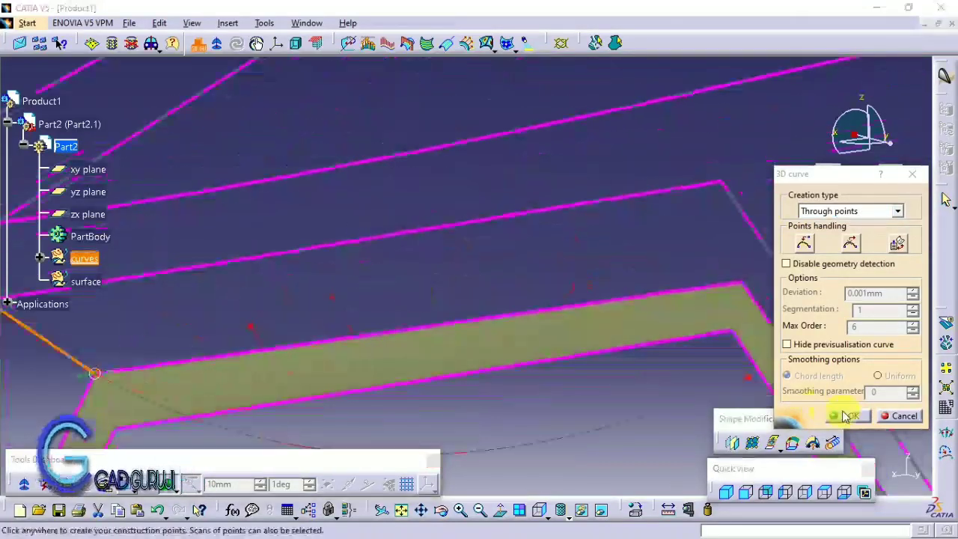
{"action": "left_click", "coordinate": [851, 416]}
- Place a point at the band corner, inspect the parallel edges, then close the 3D Curve tool
{"action": "left_click", "coordinate": [865, 213]}
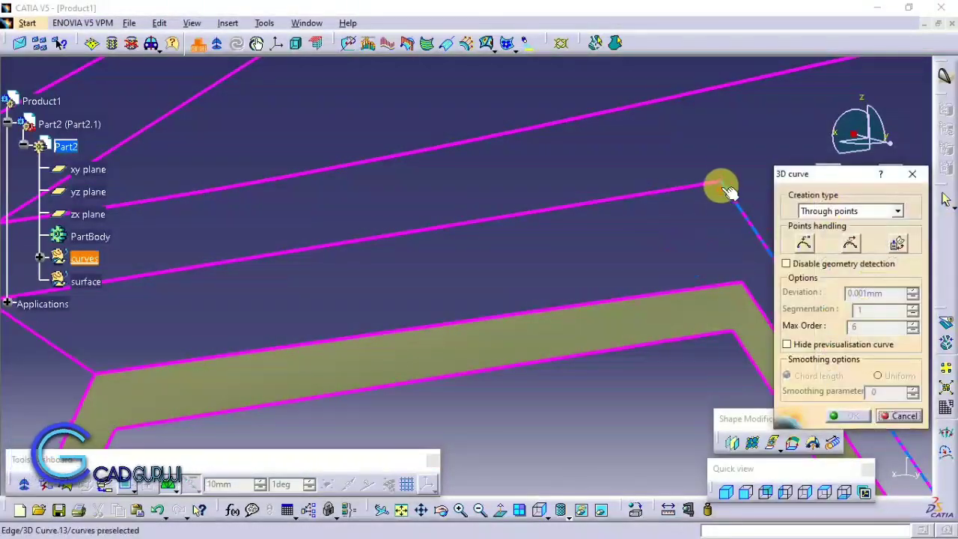
{"action": "left_click", "coordinate": [737, 285]}
{"action": "mouse_move", "coordinate": [737, 284]}
{"action": "middle_mouse_down"}
{"action": "mouse_move", "coordinate": [402, 255]}
{"action": "mouse_move", "coordinate": [445, 277]}
{"action": "mouse_move", "coordinate": [502, 207]}
{"action": "mouse_move", "coordinate": [529, 322]}
{"action": "middle_mouse_up"}
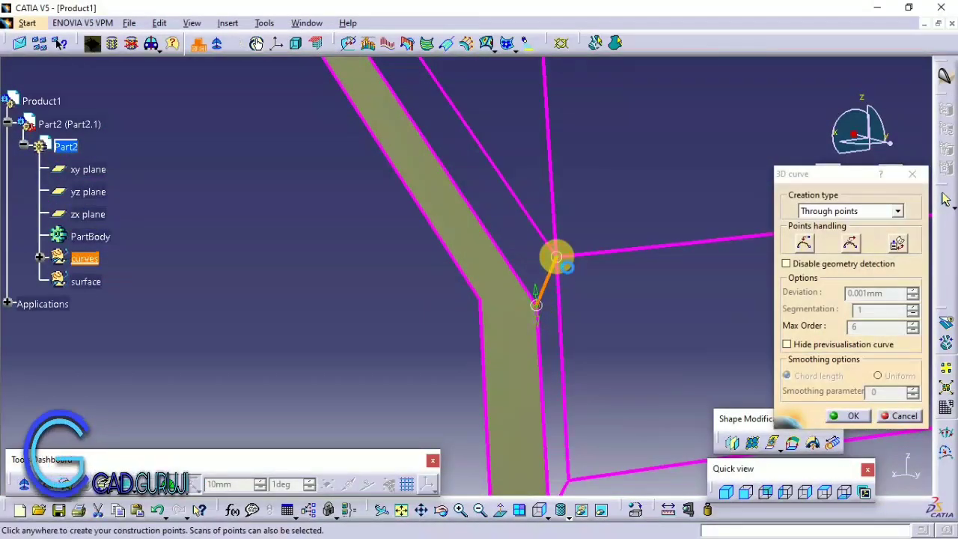
{"action": "mouse_move", "coordinate": [748, 336]}
{"action": "middle_mouse_down"}
{"action": "mouse_move", "coordinate": [615, 282]}
{"action": "mouse_move", "coordinate": [591, 335]}
{"action": "mouse_move", "coordinate": [479, 306]}
{"action": "mouse_move", "coordinate": [582, 243]}
{"action": "middle_mouse_up"}
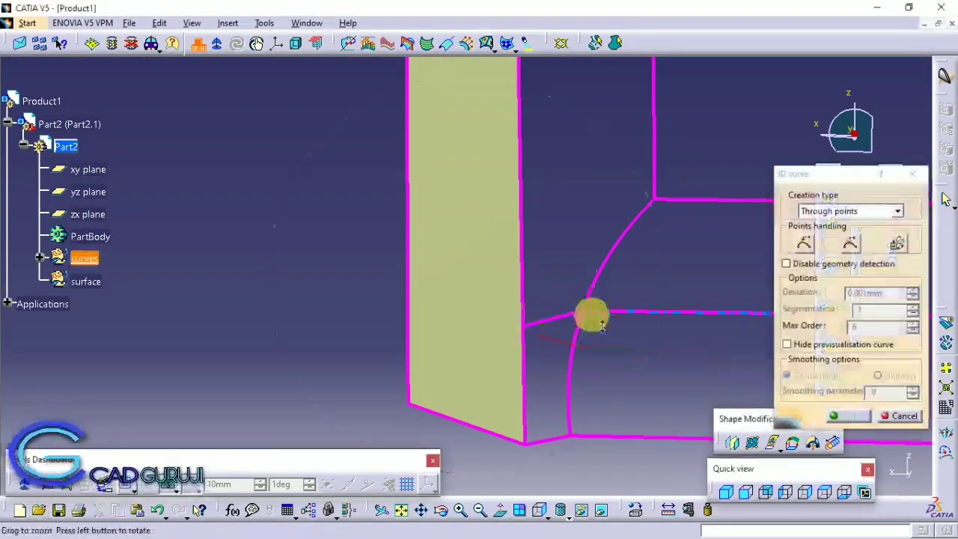
{"action": "mouse_move", "coordinate": [591, 314]}
{"action": "middle_mouse_down"}
{"action": "mouse_move", "coordinate": [532, 323]}
{"action": "mouse_move", "coordinate": [496, 363]}
{"action": "mouse_move", "coordinate": [511, 350]}
{"action": "mouse_move", "coordinate": [267, 271]}
{"action": "mouse_move", "coordinate": [507, 285]}
{"action": "mouse_move", "coordinate": [468, 333]}
{"action": "mouse_move", "coordinate": [616, 391]}
{"action": "mouse_move", "coordinate": [381, 252]}
{"action": "mouse_move", "coordinate": [466, 299]}
{"action": "mouse_move", "coordinate": [341, 245]}
{"action": "middle_mouse_up"}
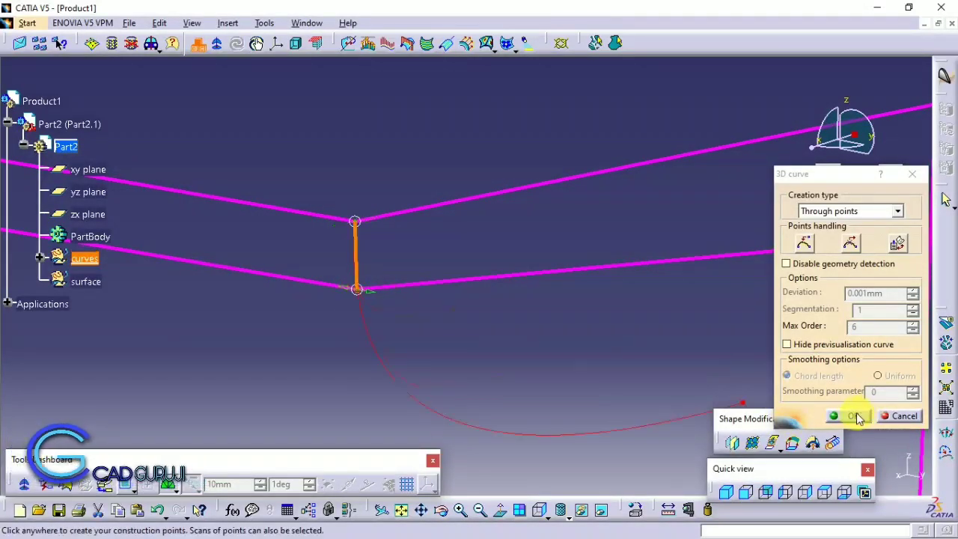
{"action": "mouse_move", "coordinate": [857, 417]}
{"action": "middle_mouse_down"}
{"action": "mouse_move", "coordinate": [427, 331]}
{"action": "mouse_move", "coordinate": [395, 122]}
{"action": "mouse_move", "coordinate": [376, 235]}
{"action": "mouse_move", "coordinate": [502, 257]}
{"action": "mouse_move", "coordinate": [562, 323]}
{"action": "mouse_move", "coordinate": [433, 261]}
{"action": "mouse_move", "coordinate": [537, 337]}
{"action": "middle_mouse_up"}
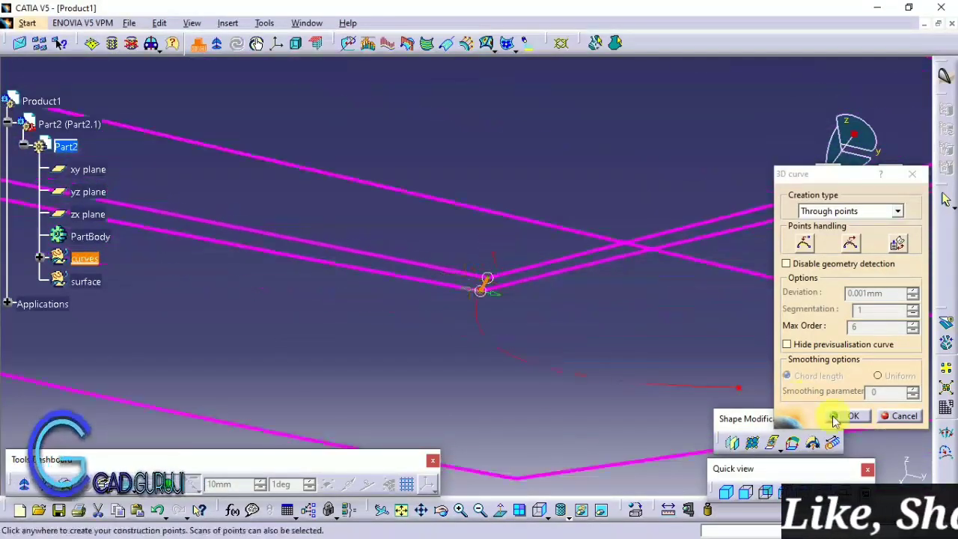
{"action": "mouse_move", "coordinate": [359, 139]}
{"action": "middle_mouse_down"}
{"action": "mouse_move", "coordinate": [481, 257]}
{"action": "mouse_move", "coordinate": [460, 327]}
{"action": "mouse_move", "coordinate": [336, 244]}
{"action": "mouse_move", "coordinate": [354, 299]}
{"action": "mouse_move", "coordinate": [280, 277]}
{"action": "mouse_move", "coordinate": [343, 302]}
{"action": "mouse_move", "coordinate": [295, 240]}
{"action": "mouse_move", "coordinate": [543, 267]}
{"action": "mouse_move", "coordinate": [547, 252]}
{"action": "mouse_move", "coordinate": [579, 263]}
{"action": "mouse_move", "coordinate": [310, 277]}
{"action": "mouse_move", "coordinate": [472, 363]}
{"action": "mouse_move", "coordinate": [486, 278]}
{"action": "mouse_move", "coordinate": [442, 357]}
{"action": "middle_mouse_up"}
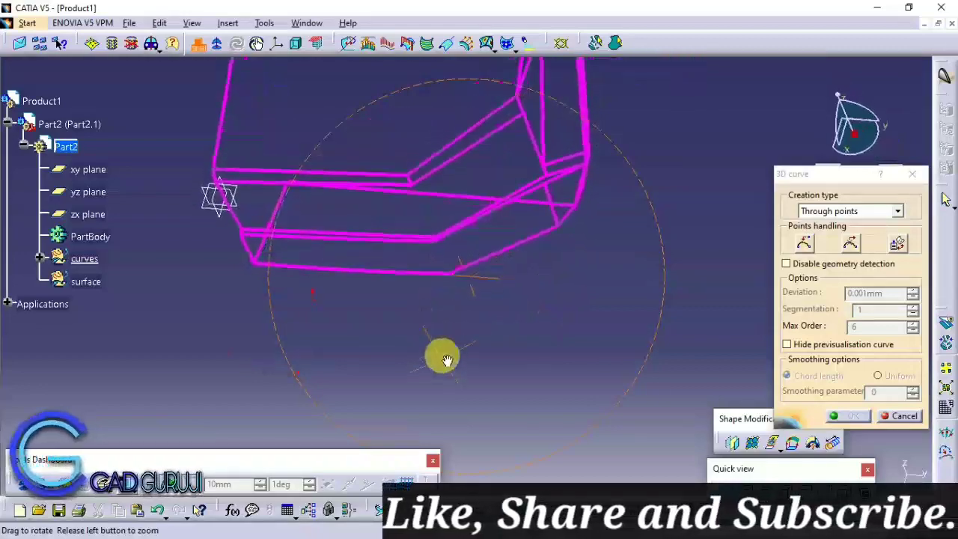
{"action": "left_click", "coordinate": [912, 173]}
- Make the surface set the work object and fill the first closed edge loop on the green band
{"action": "left_click", "coordinate": [92, 282]}
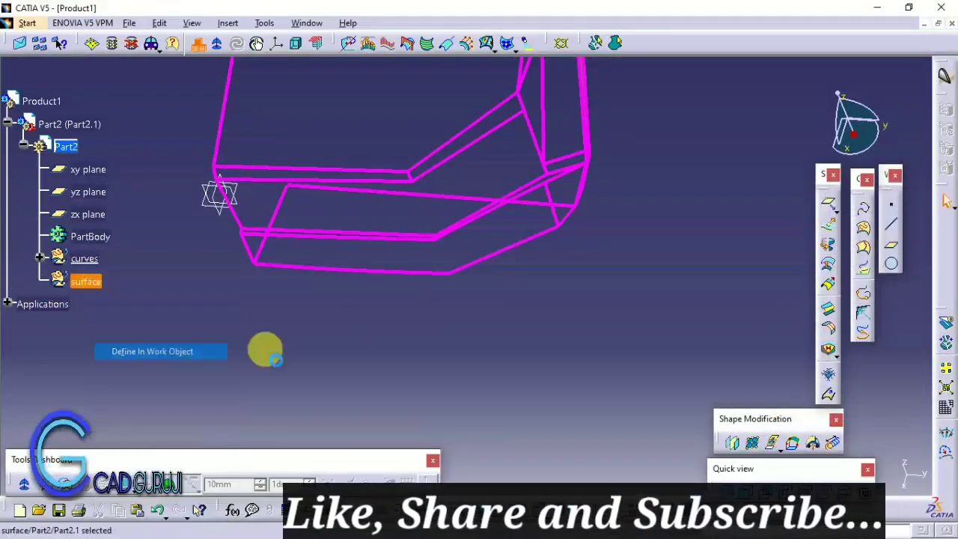
{"action": "mouse_move", "coordinate": [263, 348]}
{"action": "middle_mouse_down"}
{"action": "mouse_move", "coordinate": [321, 284]}
{"action": "mouse_move", "coordinate": [464, 321]}
{"action": "mouse_move", "coordinate": [489, 389]}
{"action": "mouse_move", "coordinate": [424, 424]}
{"action": "middle_mouse_up"}
{"action": "left_click", "coordinate": [828, 351]}
{"action": "middle_click_drag", "start_coordinate": [472, 381], "coordinate": [453, 306]}
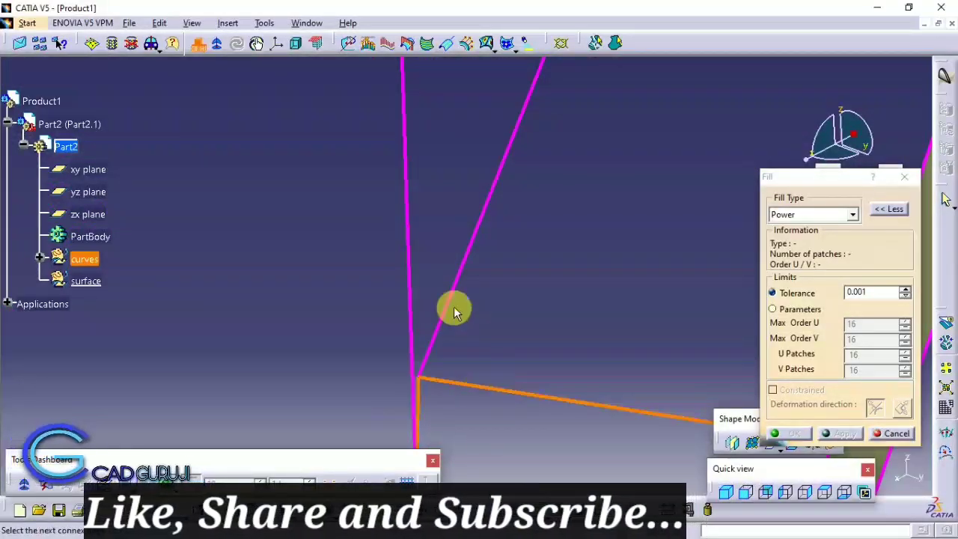
{"action": "middle_click_drag", "start_coordinate": [381, 186], "coordinate": [477, 237]}
{"action": "left_click", "coordinate": [477, 238]}
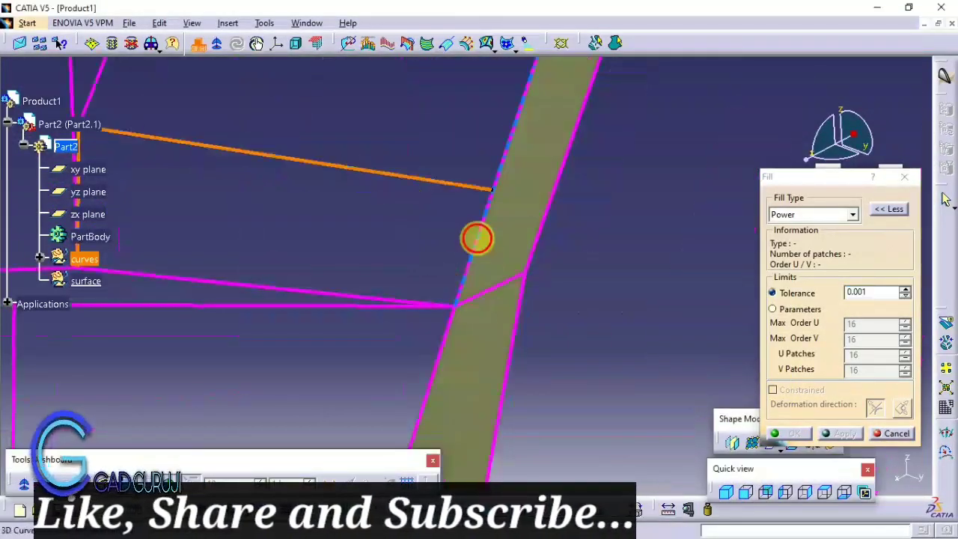
{"action": "left_click", "coordinate": [280, 291]}
{"action": "left_click", "coordinate": [786, 433]}
- Fill the next panel's edge loop with a FreeStyle fill patch after dismissing the intersection warning
{"action": "middle_click_drag", "start_coordinate": [459, 239], "coordinate": [714, 293]}
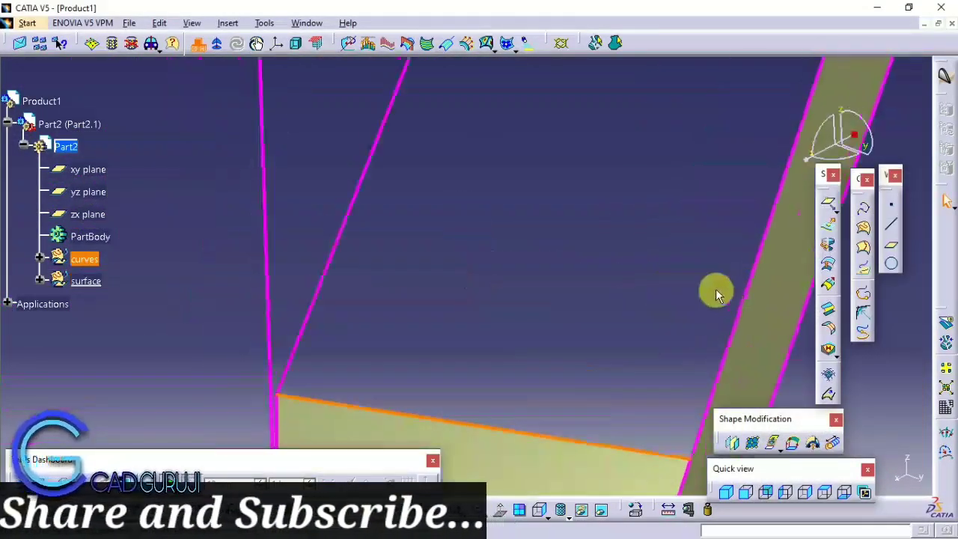
{"action": "left_click", "coordinate": [828, 352]}
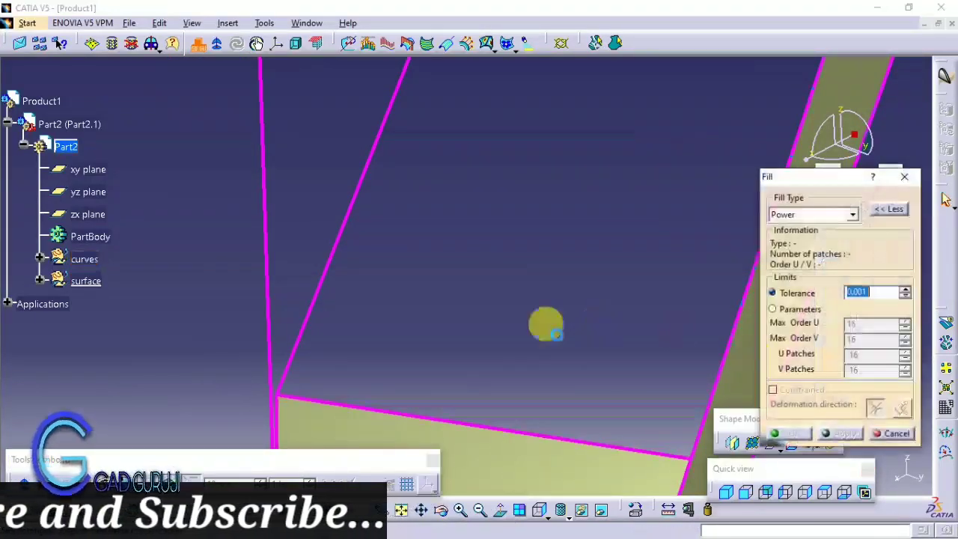
{"action": "left_click", "coordinate": [738, 342]}
{"action": "left_click", "coordinate": [552, 303]}
{"action": "middle_click_drag", "start_coordinate": [552, 272], "coordinate": [521, 280]}
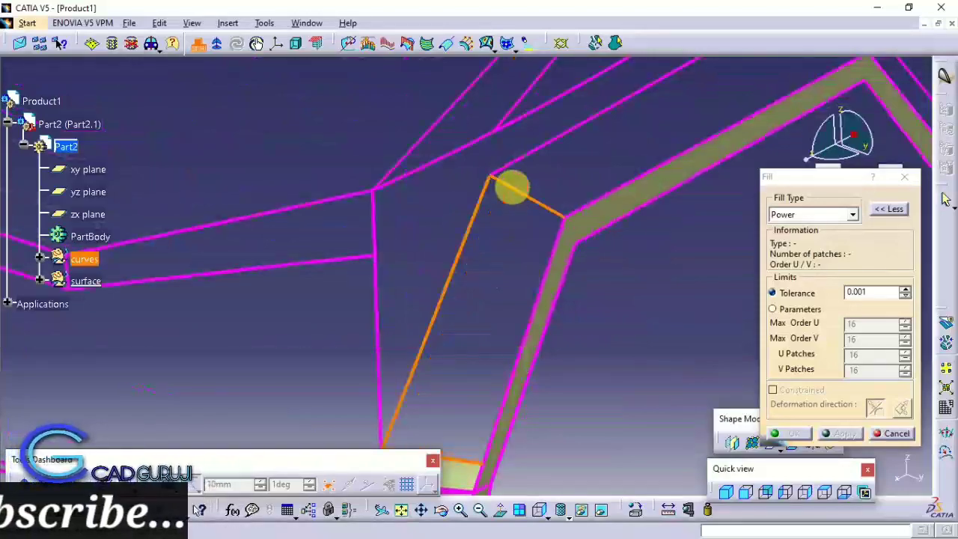
{"action": "middle_click_drag", "start_coordinate": [576, 329], "coordinate": [479, 286]}
{"action": "left_click", "coordinate": [795, 433]}
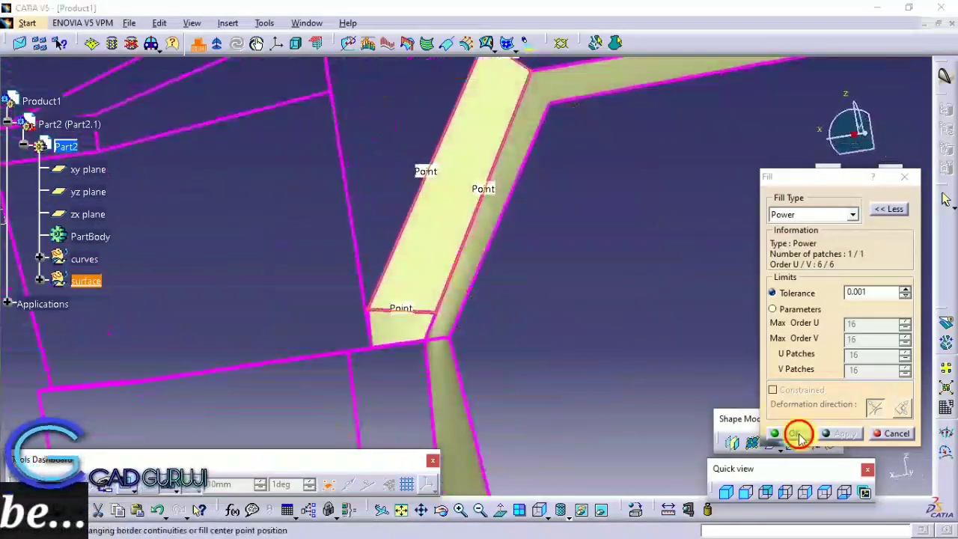
- Add another fill patch across the adjacent closed panel loop
{"action": "middle_click_drag", "start_coordinate": [799, 436], "coordinate": [572, 228]}
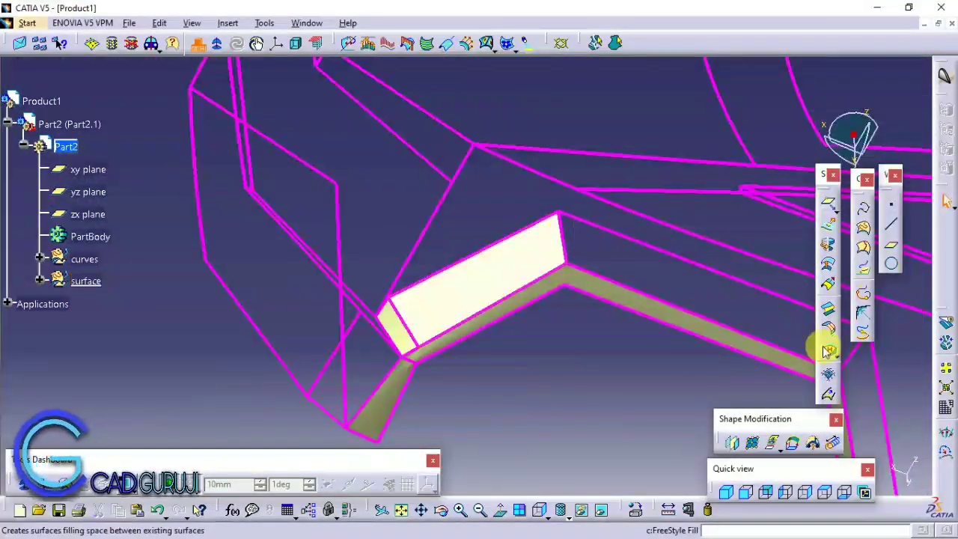
{"action": "left_click", "coordinate": [827, 352]}
{"action": "mouse_move", "coordinate": [591, 228]}
{"action": "middle_mouse_down"}
{"action": "mouse_move", "coordinate": [397, 197]}
{"action": "mouse_move", "coordinate": [538, 261]}
{"action": "middle_mouse_up"}
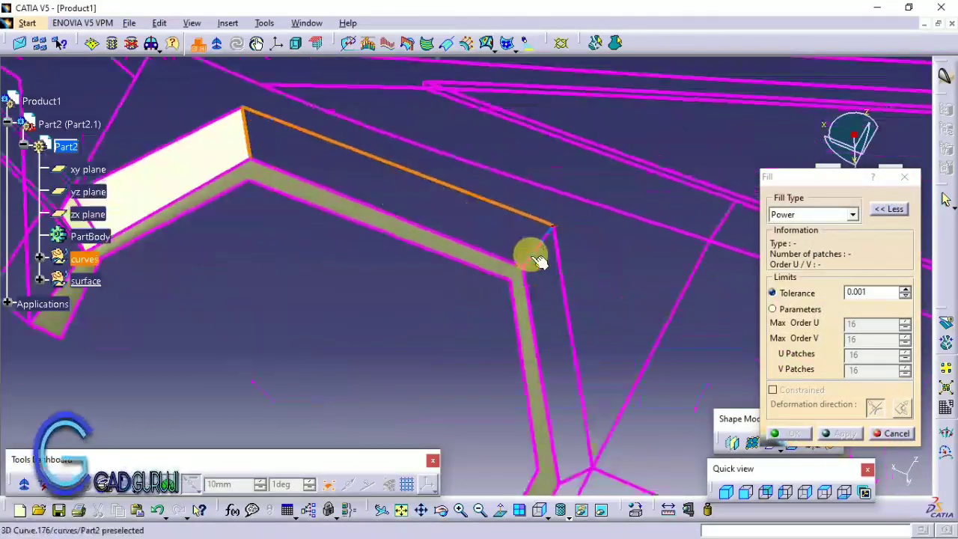
{"action": "left_click", "coordinate": [458, 245]}
{"action": "left_click", "coordinate": [790, 432]}
- Fill the remaining loop toward the wheel-arch band, checking the preview before confirming
{"action": "mouse_move", "coordinate": [789, 433]}
{"action": "middle_mouse_down"}
{"action": "mouse_move", "coordinate": [519, 207]}
{"action": "mouse_move", "coordinate": [552, 241]}
{"action": "middle_mouse_up"}
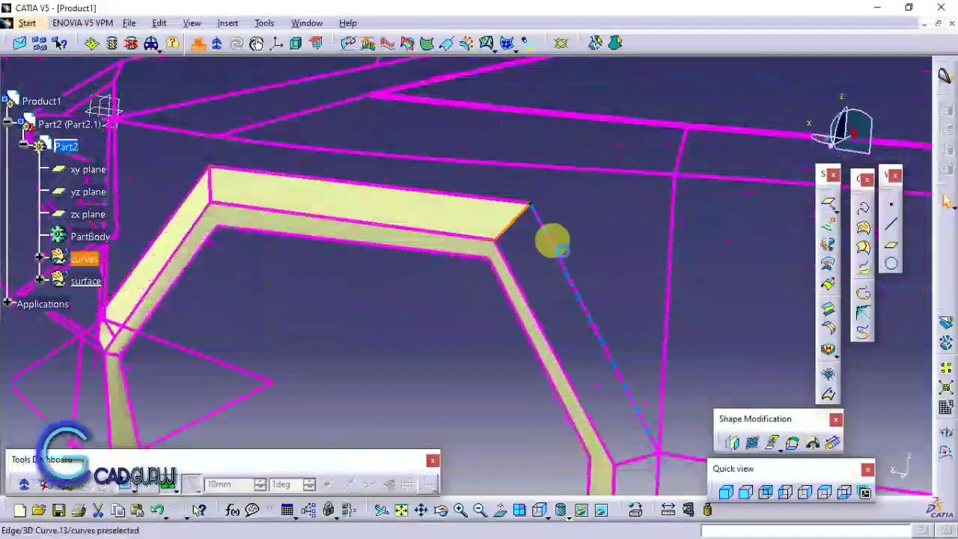
{"action": "left_click", "coordinate": [828, 353]}
{"action": "left_click", "coordinate": [509, 262]}
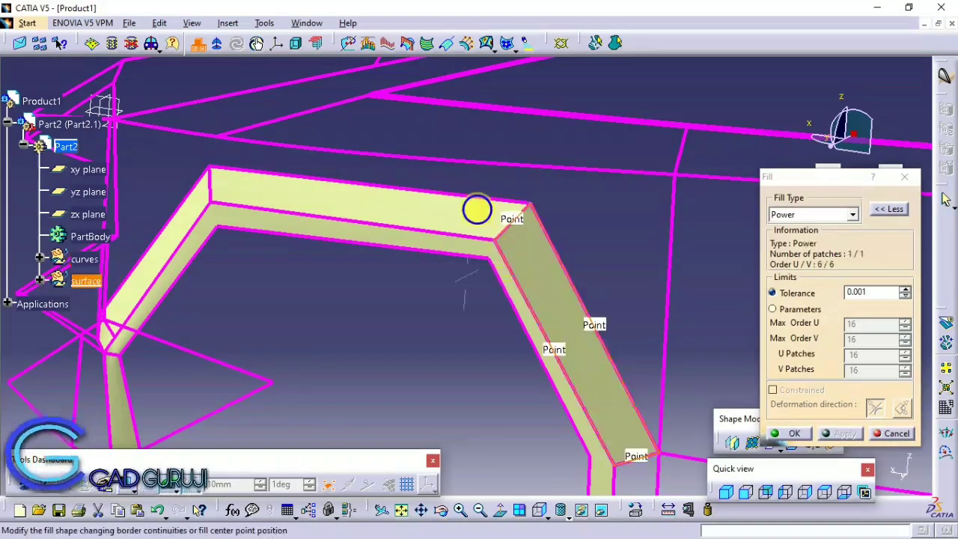
{"action": "mouse_move", "coordinate": [474, 213]}
{"action": "middle_mouse_down"}
{"action": "mouse_move", "coordinate": [487, 288]}
{"action": "mouse_move", "coordinate": [479, 256]}
{"action": "middle_mouse_up"}
{"action": "left_click", "coordinate": [792, 433]}
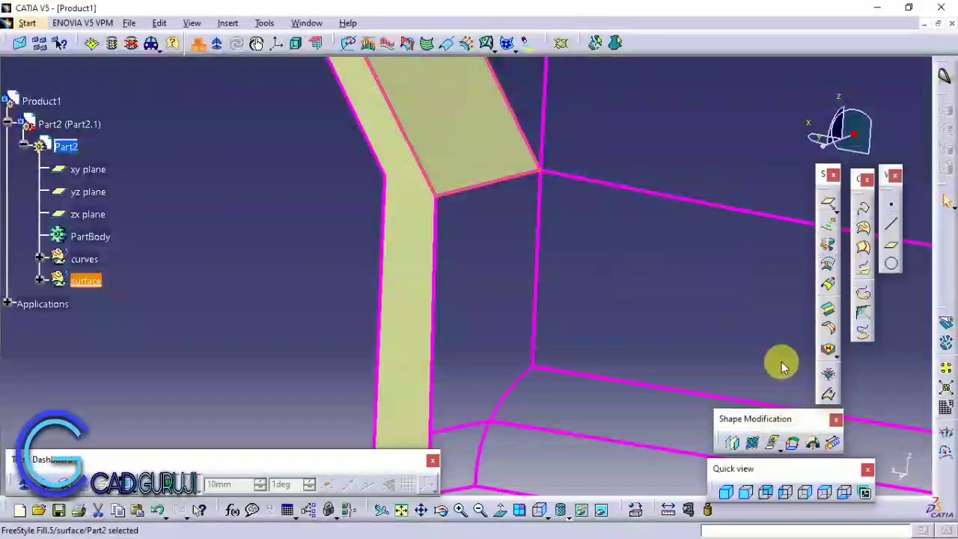
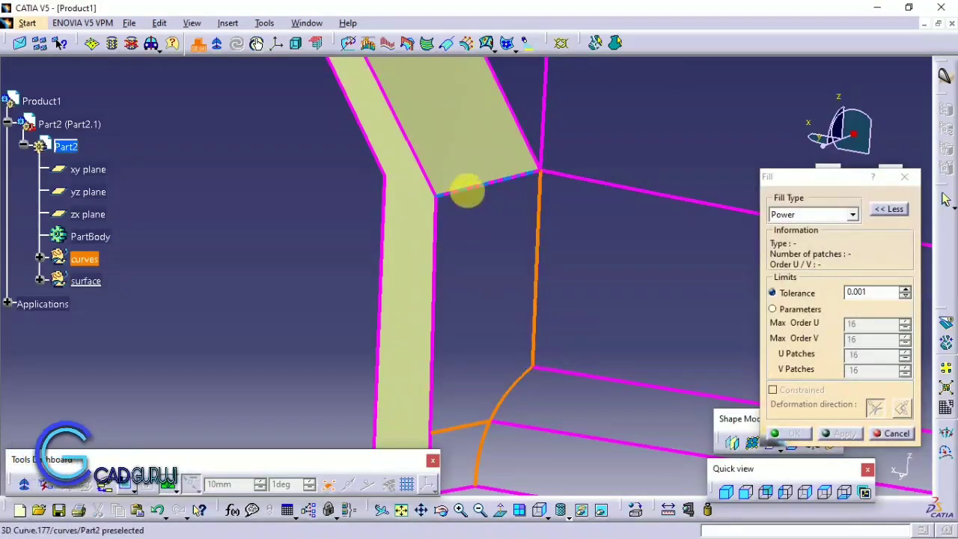
- Close the fender strip Fill with its last boundary edge and create the surface
{"action": "left_click", "coordinate": [443, 236]}
{"action": "middle_click_drag", "start_coordinate": [581, 387], "coordinate": [507, 291]}
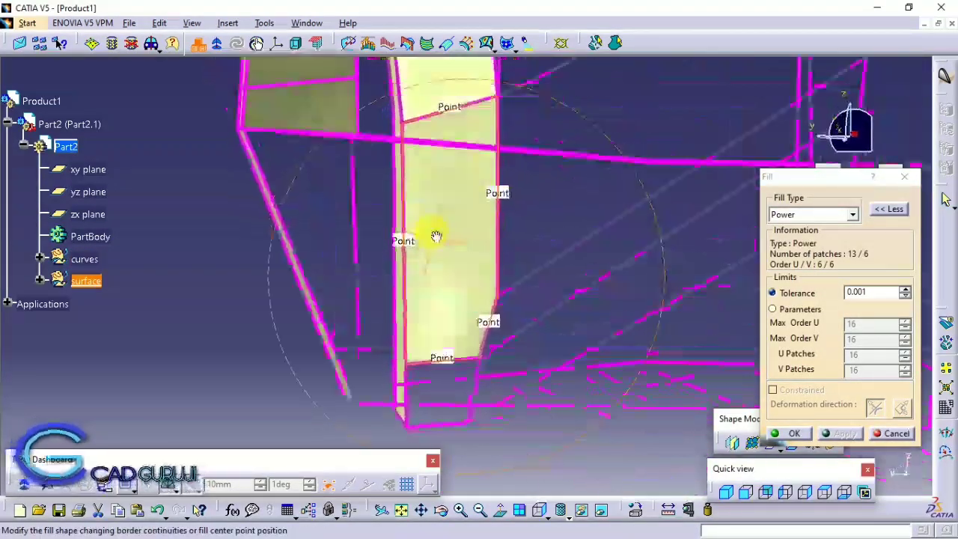
{"action": "left_click", "coordinate": [791, 432]}
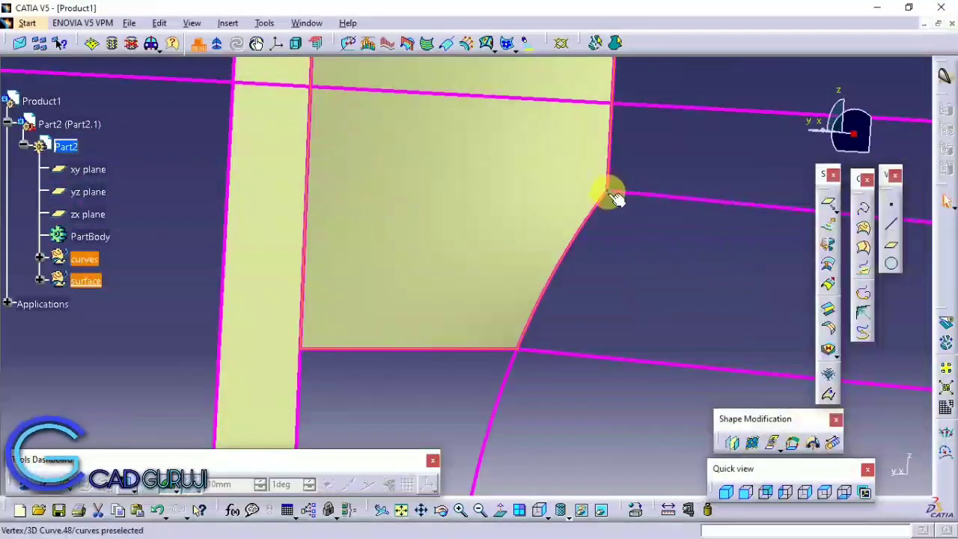
- Add a 3D curve through points at the fender's wheel-arch corner
{"action": "left_click", "coordinate": [801, 492]}
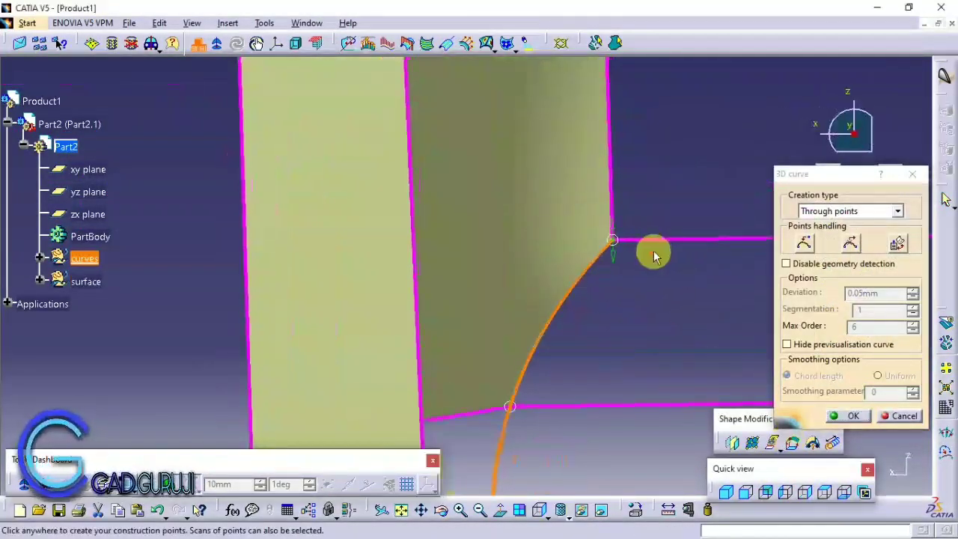
{"action": "left_click", "coordinate": [838, 415]}
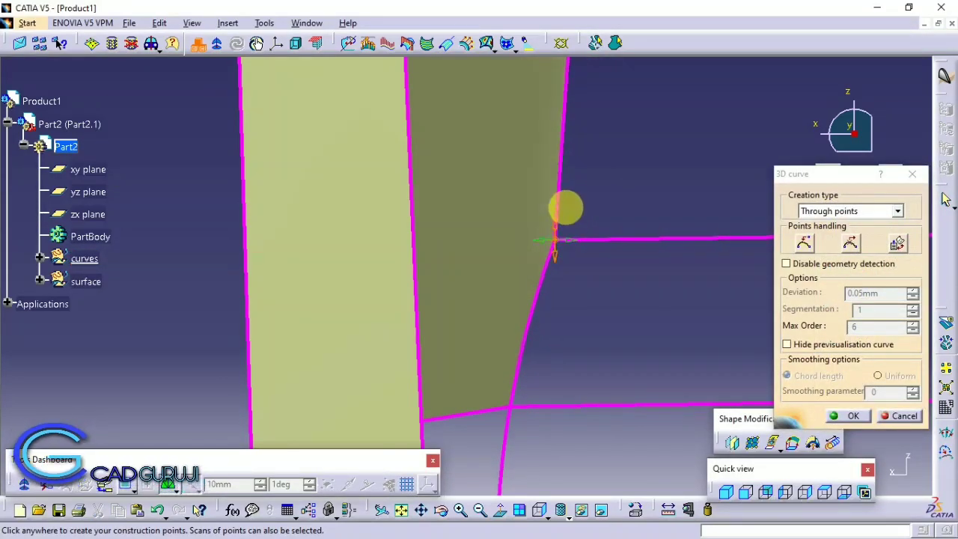
{"action": "mouse_move", "coordinate": [519, 261]}
{"action": "middle_mouse_down"}
{"action": "mouse_move", "coordinate": [385, 331]}
{"action": "mouse_move", "coordinate": [471, 203]}
{"action": "mouse_move", "coordinate": [342, 257]}
{"action": "middle_mouse_up"}
{"action": "mouse_move", "coordinate": [277, 326]}
{"action": "middle_mouse_down"}
{"action": "mouse_move", "coordinate": [438, 249]}
{"action": "mouse_move", "coordinate": [410, 284]}
{"action": "mouse_move", "coordinate": [436, 178]}
{"action": "middle_mouse_up"}
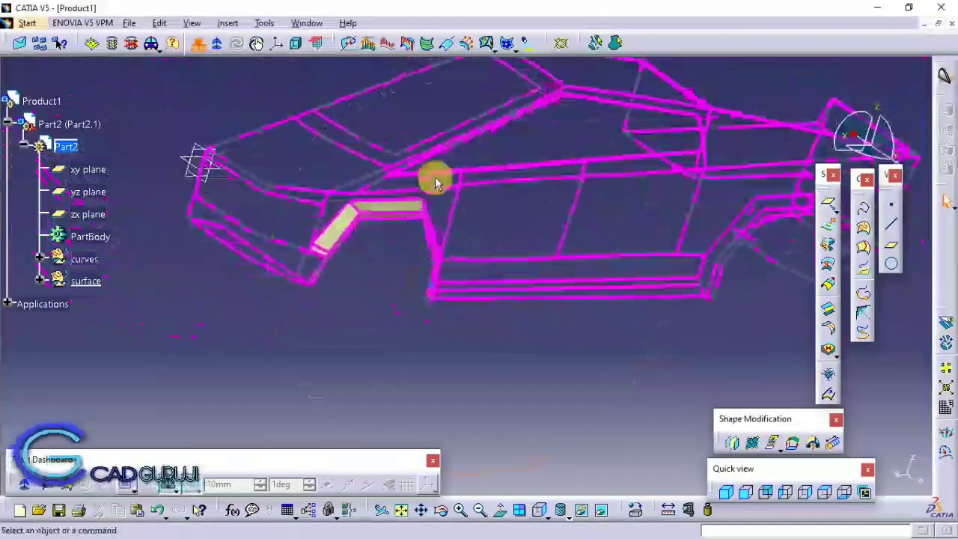
- Fill the closed loop of edges surrounding the front fender
{"action": "left_click", "coordinate": [827, 357]}
{"action": "mouse_move", "coordinate": [556, 337]}
{"action": "middle_mouse_down"}
{"action": "mouse_move", "coordinate": [642, 280]}
{"action": "mouse_move", "coordinate": [573, 188]}
{"action": "mouse_move", "coordinate": [617, 237]}
{"action": "middle_mouse_up"}
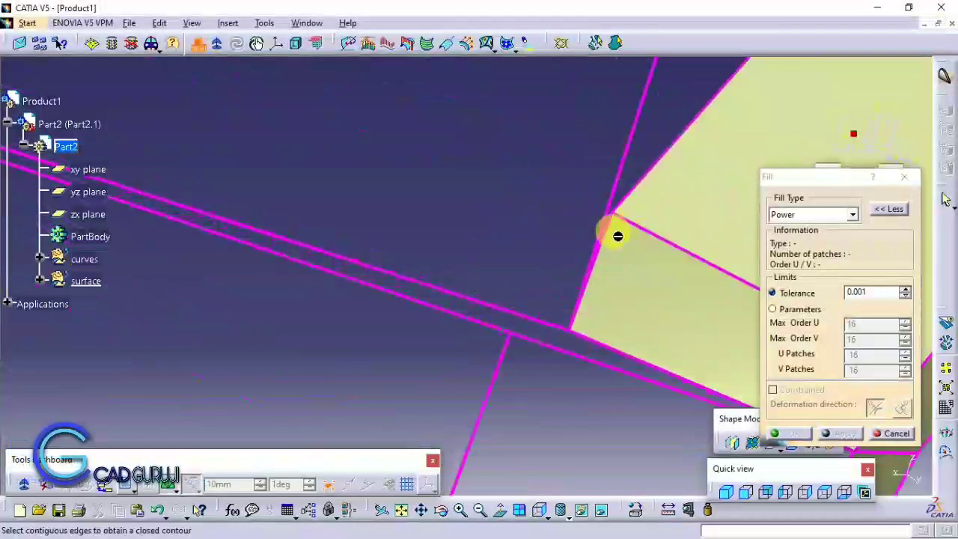
{"action": "mouse_move", "coordinate": [606, 203]}
{"action": "middle_mouse_down"}
{"action": "mouse_move", "coordinate": [633, 167]}
{"action": "mouse_move", "coordinate": [556, 148]}
{"action": "mouse_move", "coordinate": [585, 239]}
{"action": "middle_mouse_up"}
{"action": "mouse_move", "coordinate": [641, 230]}
{"action": "middle_mouse_down"}
{"action": "mouse_move", "coordinate": [570, 321]}
{"action": "mouse_move", "coordinate": [500, 299]}
{"action": "mouse_move", "coordinate": [421, 238]}
{"action": "middle_mouse_up"}
{"action": "left_click", "coordinate": [192, 277]}
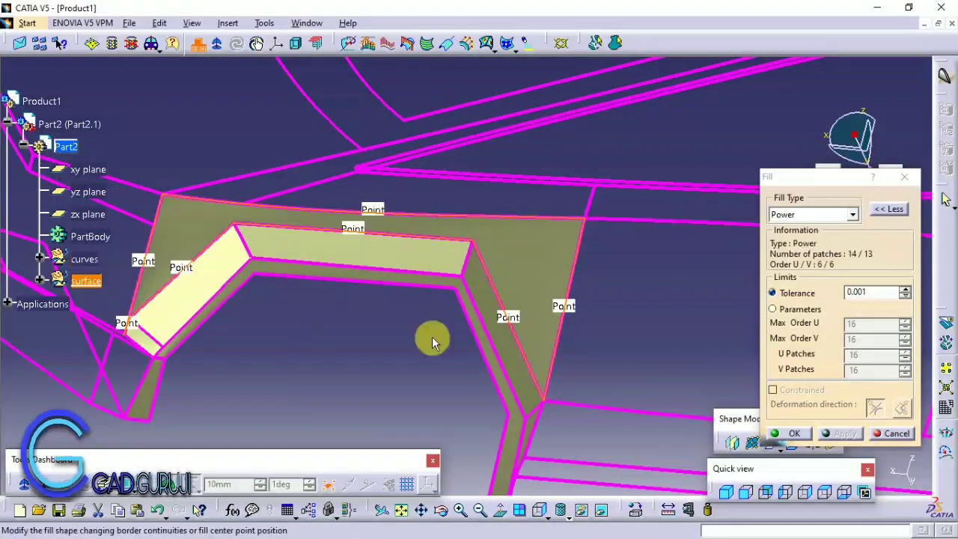
{"action": "left_click", "coordinate": [795, 433]}
{"action": "mouse_move", "coordinate": [794, 433]}
{"action": "middle_mouse_down"}
{"action": "mouse_move", "coordinate": [517, 278]}
{"action": "mouse_move", "coordinate": [408, 304]}
{"action": "mouse_move", "coordinate": [395, 239]}
{"action": "mouse_move", "coordinate": [389, 258]}
{"action": "mouse_move", "coordinate": [483, 273]}
{"action": "middle_mouse_up"}
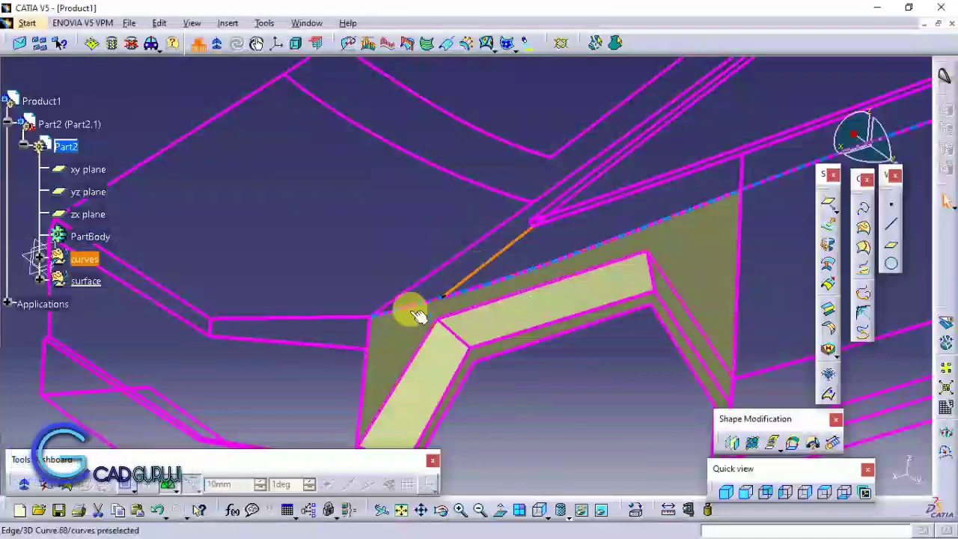
{"action": "mouse_move", "coordinate": [417, 297]}
{"action": "middle_mouse_down"}
{"action": "mouse_move", "coordinate": [633, 261]}
{"action": "mouse_move", "coordinate": [590, 314]}
{"action": "mouse_move", "coordinate": [596, 336]}
{"action": "mouse_move", "coordinate": [529, 294]}
{"action": "mouse_move", "coordinate": [598, 179]}
{"action": "mouse_move", "coordinate": [671, 225]}
{"action": "mouse_move", "coordinate": [470, 263]}
{"action": "mouse_move", "coordinate": [603, 303]}
{"action": "mouse_move", "coordinate": [805, 271]}
{"action": "middle_mouse_up"}
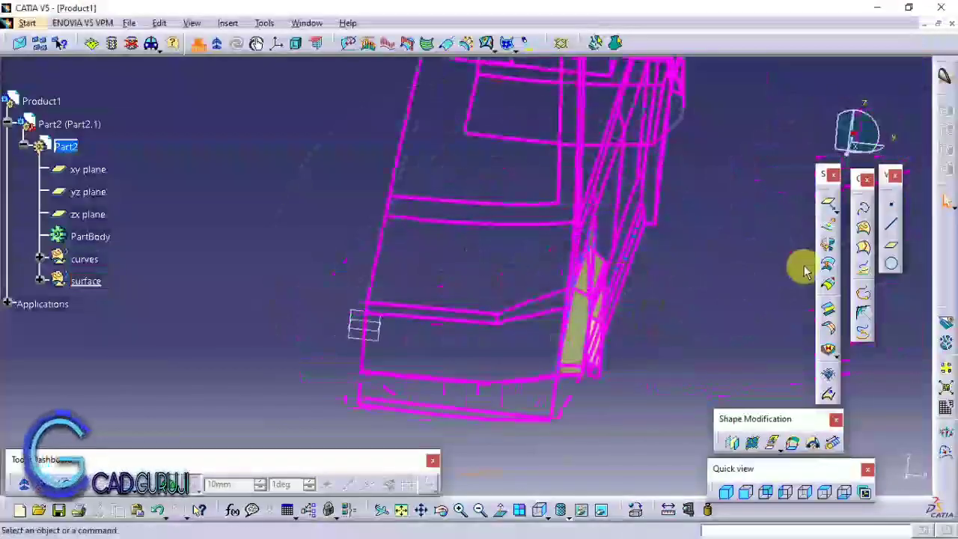
- Skin the large front face of the car with a Fill surface
{"action": "left_click", "coordinate": [827, 349]}
{"action": "middle_click_drag", "start_coordinate": [384, 282], "coordinate": [479, 112], "text": "ctrl"}
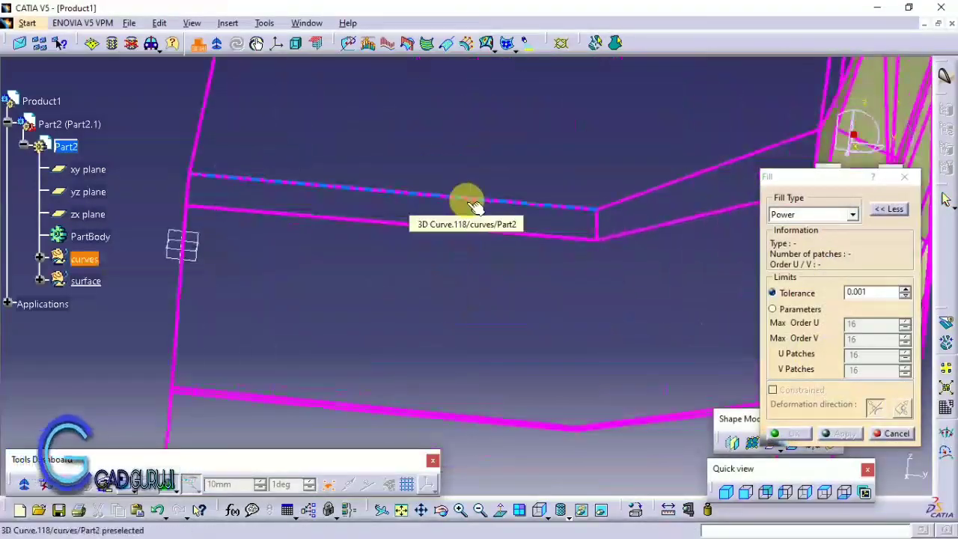
{"action": "mouse_move", "coordinate": [639, 203]}
{"action": "middle_mouse_down"}
{"action": "mouse_move", "coordinate": [641, 299]}
{"action": "mouse_move", "coordinate": [634, 256]}
{"action": "middle_mouse_up"}
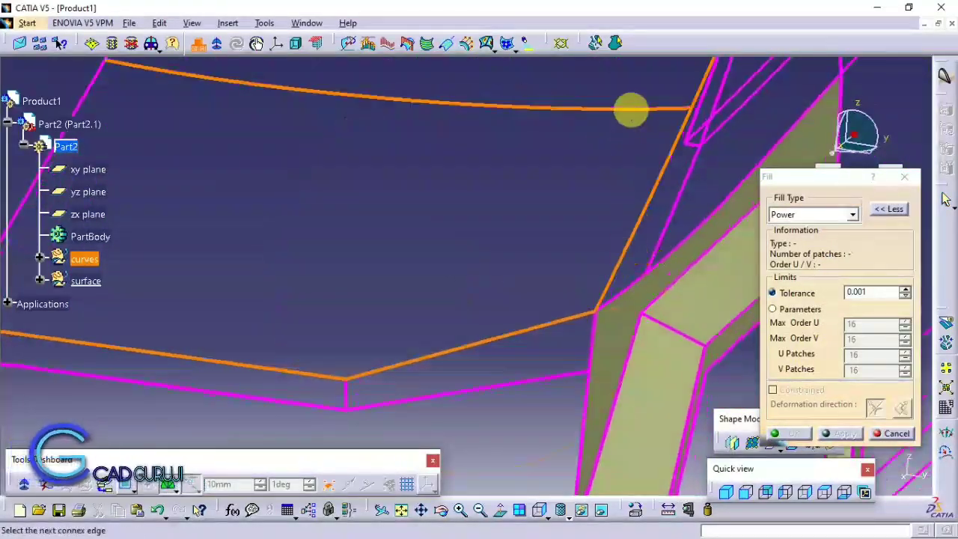
{"action": "middle_click_drag", "start_coordinate": [631, 110], "coordinate": [412, 210]}
{"action": "middle_click_drag", "start_coordinate": [519, 363], "coordinate": [472, 339]}
{"action": "middle_click_drag", "start_coordinate": [331, 309], "coordinate": [495, 257]}
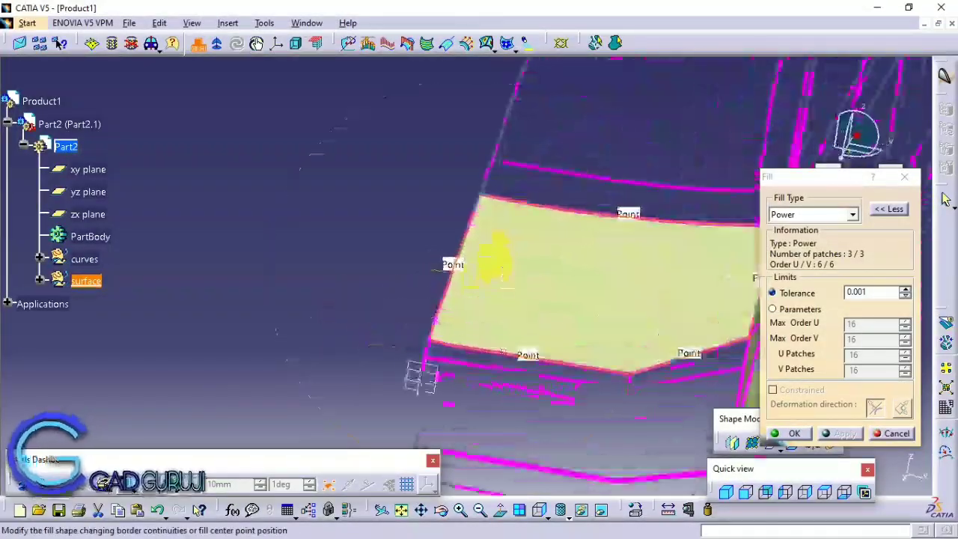
- Fill the strip beneath the front face and begin picking the adjacent side strip's edges
{"action": "left_click", "coordinate": [827, 350]}
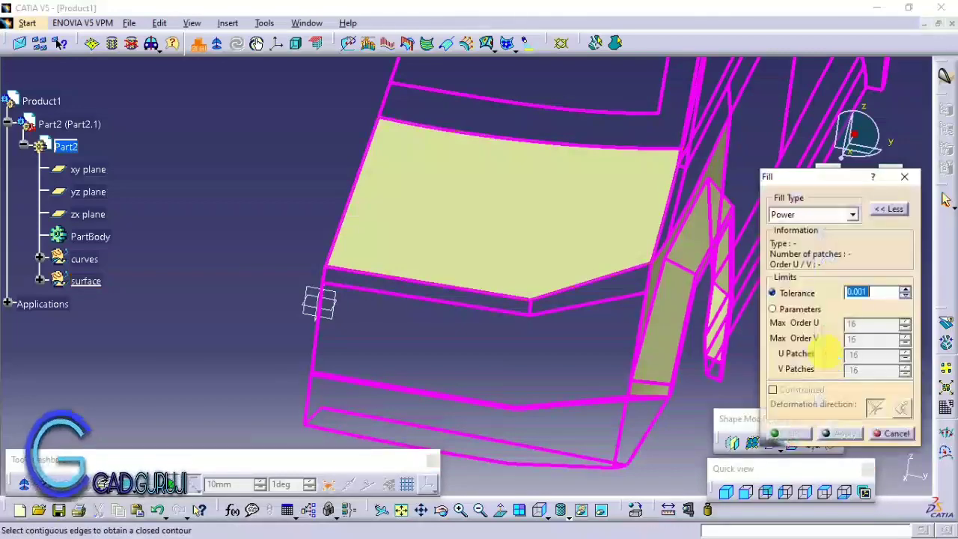
{"action": "middle_click_drag", "start_coordinate": [483, 315], "coordinate": [530, 199]}
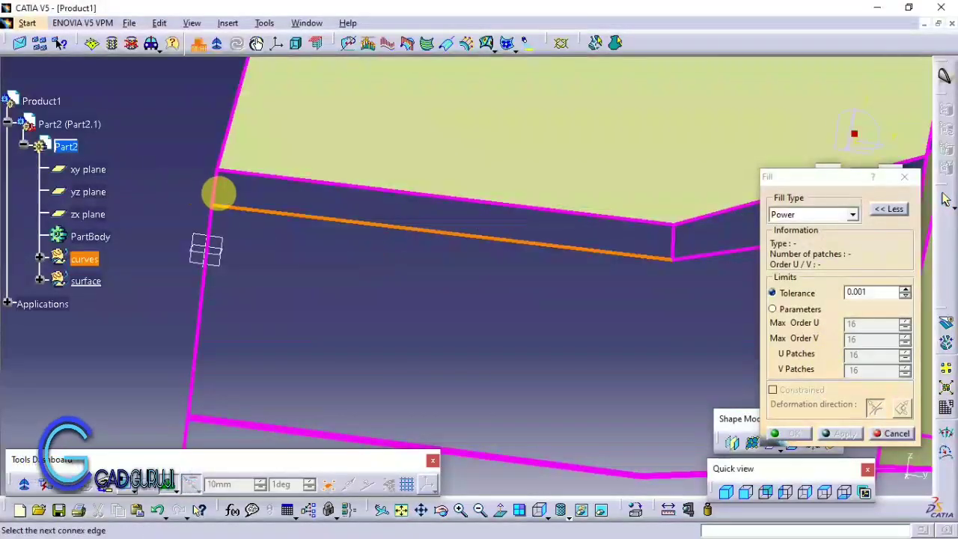
{"action": "middle_click_drag", "start_coordinate": [338, 178], "coordinate": [521, 199]}
{"action": "left_click", "coordinate": [509, 199]}
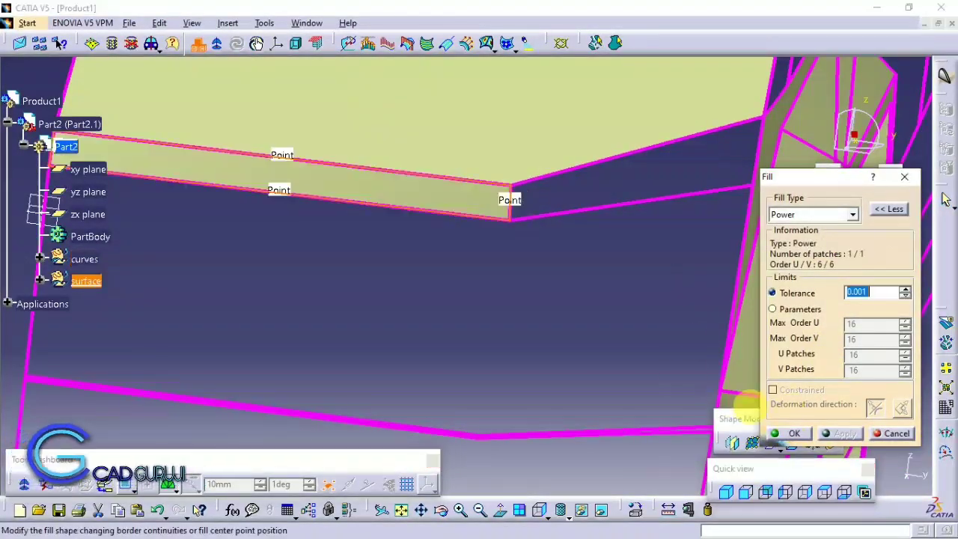
{"action": "left_click", "coordinate": [607, 193]}
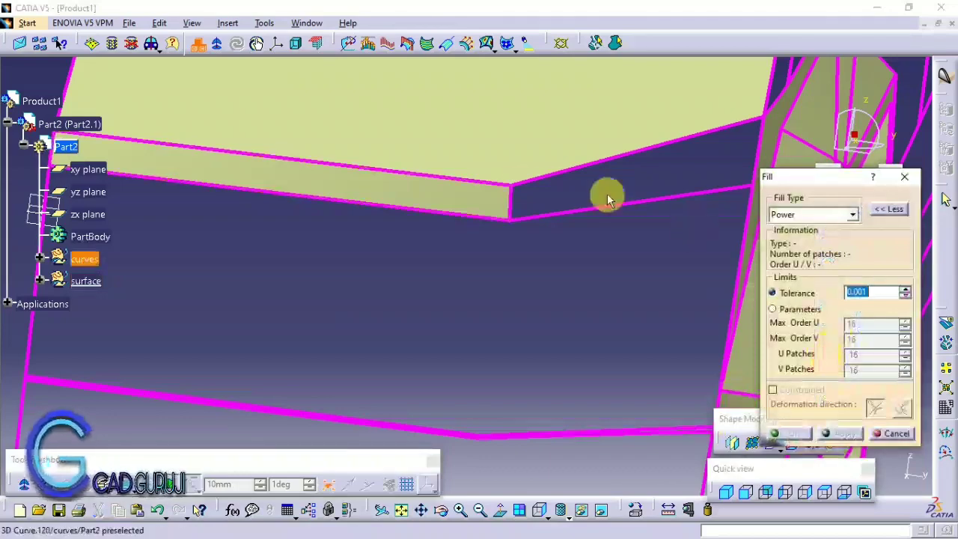
{"action": "left_click", "coordinate": [722, 187]}
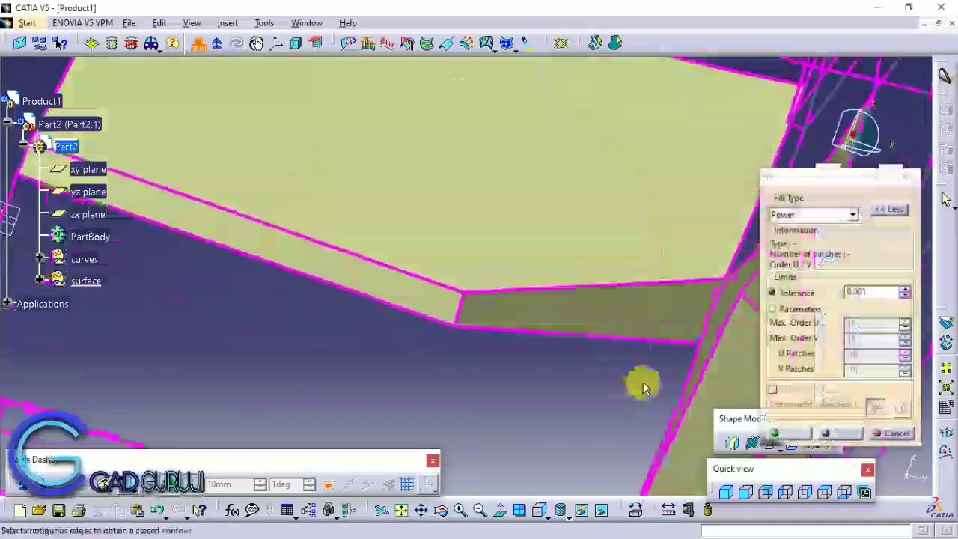
{"action": "mouse_move", "coordinate": [656, 264]}
{"action": "middle_mouse_down"}
{"action": "mouse_move", "coordinate": [621, 251]}
{"action": "mouse_move", "coordinate": [561, 259]}
{"action": "mouse_move", "coordinate": [463, 343]}
{"action": "middle_mouse_up"}
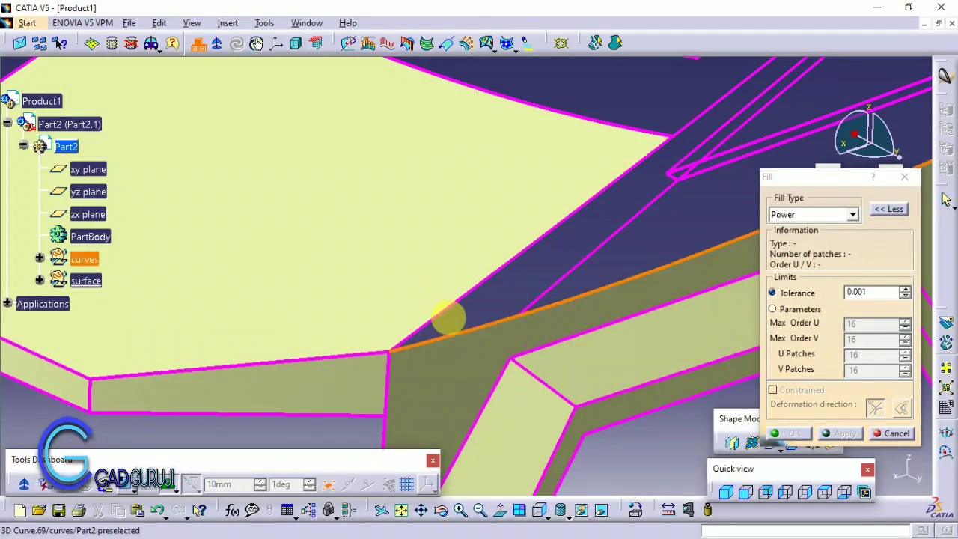
{"action": "mouse_move", "coordinate": [512, 282]}
{"action": "middle_mouse_down"}
{"action": "mouse_move", "coordinate": [528, 321]}
{"action": "mouse_move", "coordinate": [444, 314]}
{"action": "mouse_move", "coordinate": [406, 297]}
{"action": "mouse_move", "coordinate": [376, 386]}
{"action": "mouse_move", "coordinate": [579, 167]}
{"action": "mouse_move", "coordinate": [534, 239]}
{"action": "mouse_move", "coordinate": [463, 315]}
{"action": "mouse_move", "coordinate": [501, 324]}
{"action": "mouse_move", "coordinate": [374, 216]}
{"action": "mouse_move", "coordinate": [280, 257]}
{"action": "mouse_move", "coordinate": [526, 222]}
{"action": "middle_mouse_up"}
- With the curves set in work, draw two short linking 3D curves at the front corner
{"action": "right_click", "coordinate": [81, 258]}
{"action": "left_click", "coordinate": [142, 351]}
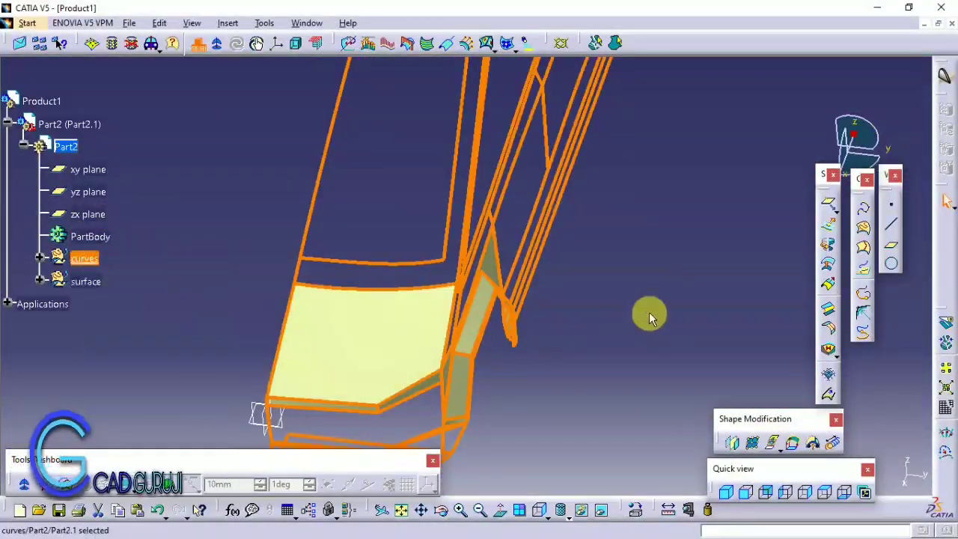
{"action": "left_click", "coordinate": [864, 208]}
{"action": "mouse_move", "coordinate": [810, 192]}
{"action": "middle_mouse_down"}
{"action": "mouse_move", "coordinate": [315, 145]}
{"action": "mouse_move", "coordinate": [511, 245]}
{"action": "middle_mouse_up"}
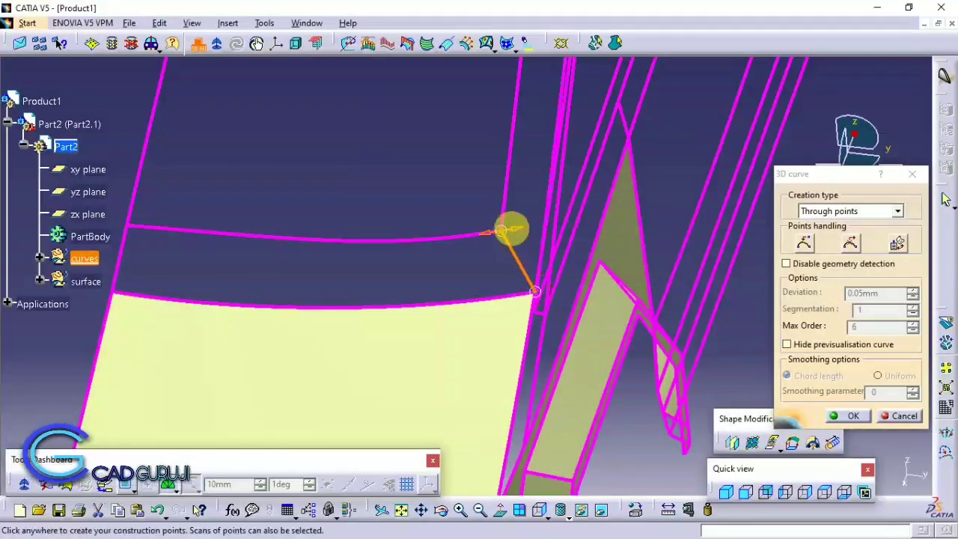
{"action": "left_click", "coordinate": [852, 415]}
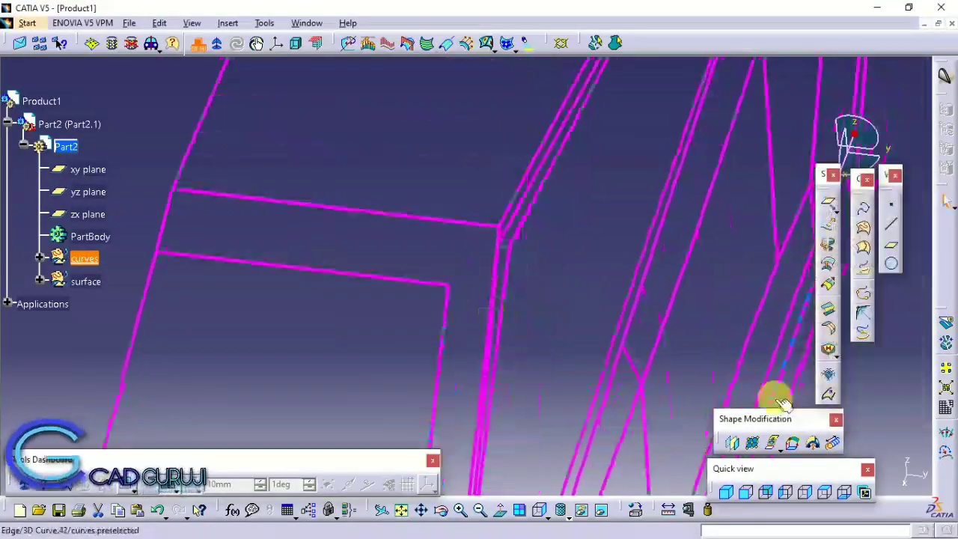
{"action": "left_click", "coordinate": [860, 212]}
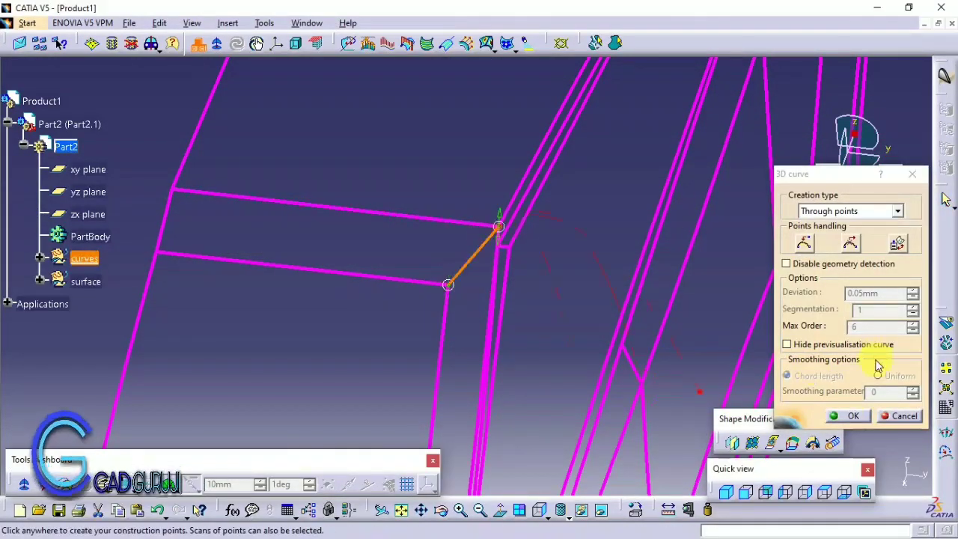
{"action": "left_click", "coordinate": [852, 416]}
{"action": "mouse_move", "coordinate": [413, 386]}
{"action": "middle_mouse_down"}
{"action": "mouse_move", "coordinate": [374, 312]}
{"action": "mouse_move", "coordinate": [391, 325]}
{"action": "mouse_move", "coordinate": [505, 249]}
{"action": "mouse_move", "coordinate": [447, 267]}
{"action": "mouse_move", "coordinate": [591, 186]}
{"action": "middle_mouse_up"}
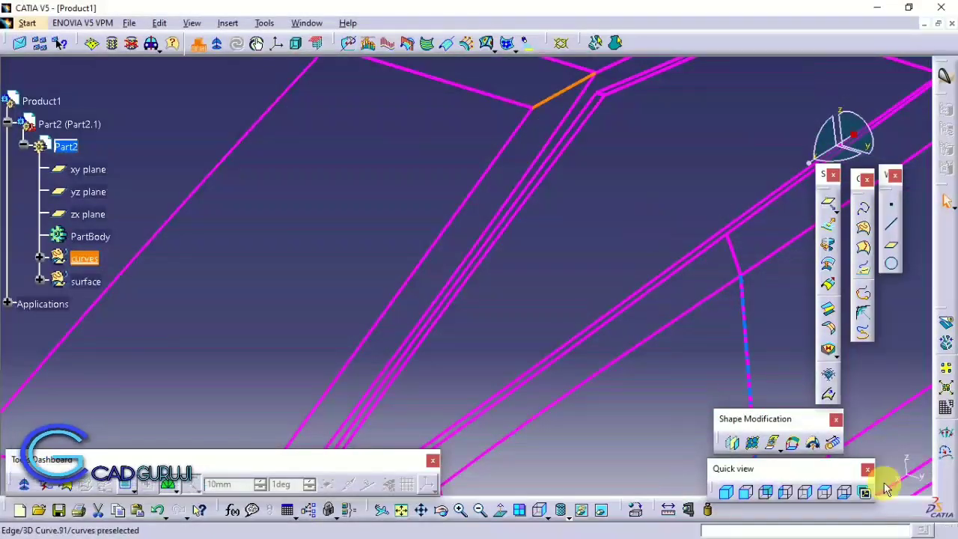
{"action": "mouse_move", "coordinate": [413, 252]}
{"action": "middle_mouse_down"}
{"action": "mouse_move", "coordinate": [471, 253]}
{"action": "mouse_move", "coordinate": [429, 266]}
{"action": "mouse_move", "coordinate": [483, 220]}
{"action": "mouse_move", "coordinate": [456, 243]}
{"action": "mouse_move", "coordinate": [438, 369]}
{"action": "mouse_move", "coordinate": [515, 240]}
{"action": "mouse_move", "coordinate": [524, 289]}
{"action": "mouse_move", "coordinate": [626, 310]}
{"action": "mouse_move", "coordinate": [567, 192]}
{"action": "mouse_move", "coordinate": [828, 390]}
{"action": "middle_mouse_up"}
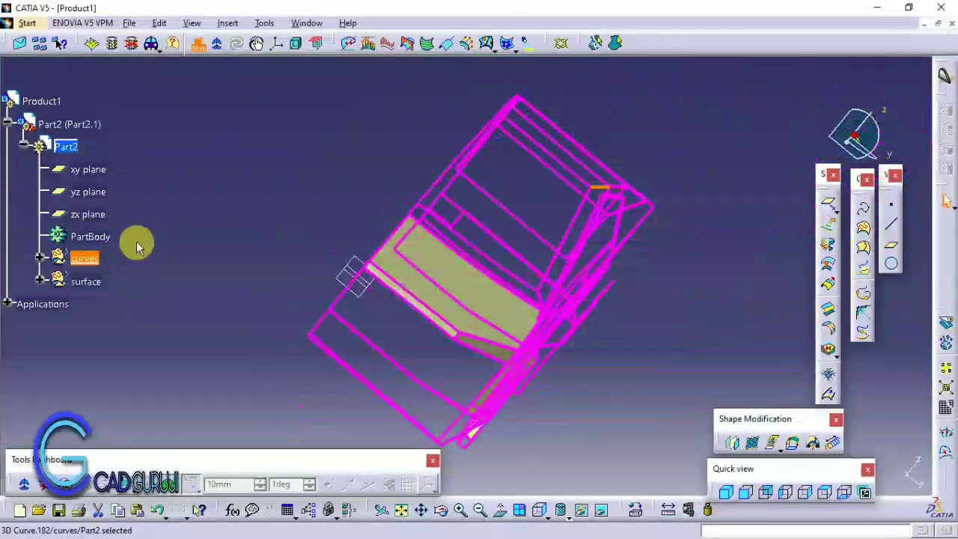
- Make the surface set the in-work object and fill the upper front strip
{"action": "right_click", "coordinate": [84, 282]}
{"action": "left_click", "coordinate": [149, 349]}
{"action": "left_click", "coordinate": [829, 351]}
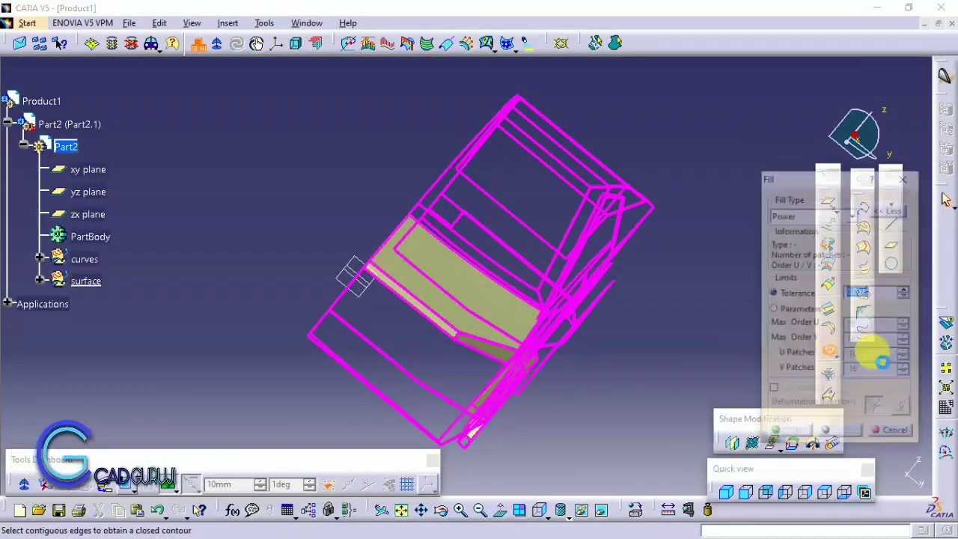
{"action": "mouse_move", "coordinate": [831, 348]}
{"action": "middle_mouse_down"}
{"action": "mouse_move", "coordinate": [561, 196]}
{"action": "mouse_move", "coordinate": [556, 180]}
{"action": "mouse_move", "coordinate": [584, 238]}
{"action": "mouse_move", "coordinate": [364, 198]}
{"action": "middle_mouse_up"}
{"action": "left_click", "coordinate": [321, 160]}
{"action": "middle_click_drag", "start_coordinate": [322, 159], "coordinate": [598, 321]}
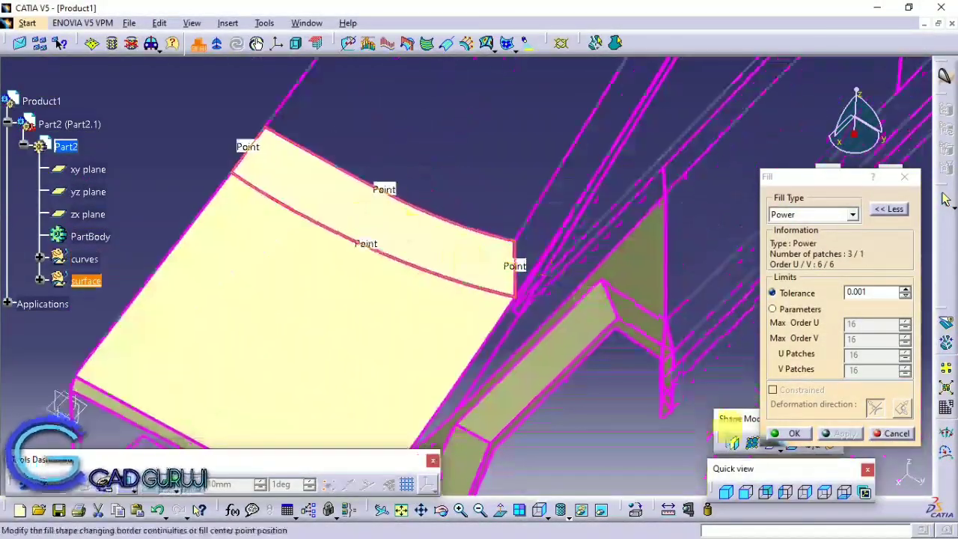
{"action": "left_click", "coordinate": [791, 433]}
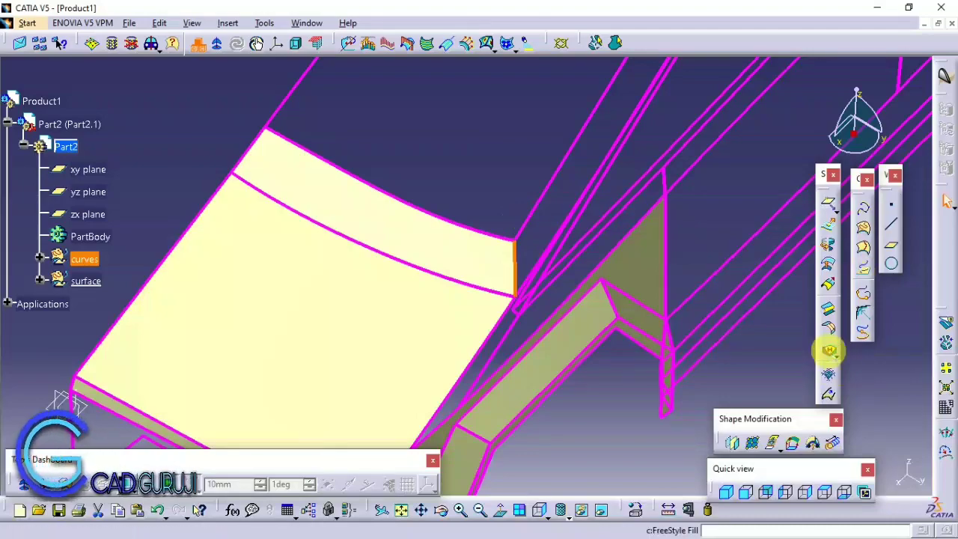
- Fill the long narrow strip along the panel's side edge
{"action": "left_click", "coordinate": [829, 351]}
{"action": "mouse_move", "coordinate": [524, 247]}
{"action": "middle_mouse_down"}
{"action": "mouse_move", "coordinate": [545, 246]}
{"action": "mouse_move", "coordinate": [645, 182]}
{"action": "mouse_move", "coordinate": [636, 231]}
{"action": "mouse_move", "coordinate": [565, 195]}
{"action": "mouse_move", "coordinate": [560, 165]}
{"action": "mouse_move", "coordinate": [582, 121]}
{"action": "middle_mouse_up"}
{"action": "left_click", "coordinate": [582, 120]}
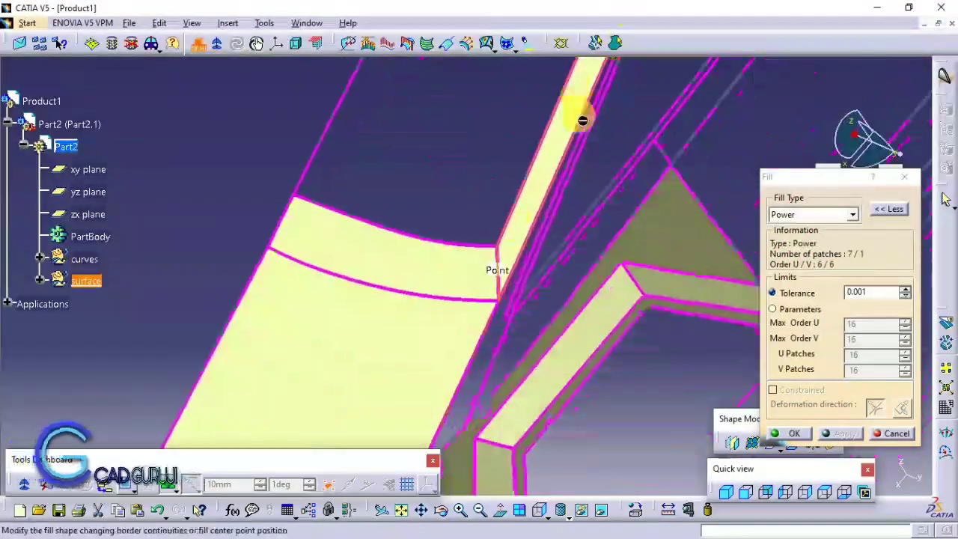
{"action": "left_click", "coordinate": [786, 434]}
{"action": "mouse_move", "coordinate": [785, 442]}
{"action": "middle_mouse_down"}
{"action": "mouse_move", "coordinate": [462, 380]}
{"action": "mouse_move", "coordinate": [364, 160]}
{"action": "mouse_move", "coordinate": [641, 246]}
{"action": "mouse_move", "coordinate": [757, 157]}
{"action": "mouse_move", "coordinate": [342, 219]}
{"action": "mouse_move", "coordinate": [665, 239]}
{"action": "mouse_move", "coordinate": [85, 261]}
{"action": "middle_mouse_up"}
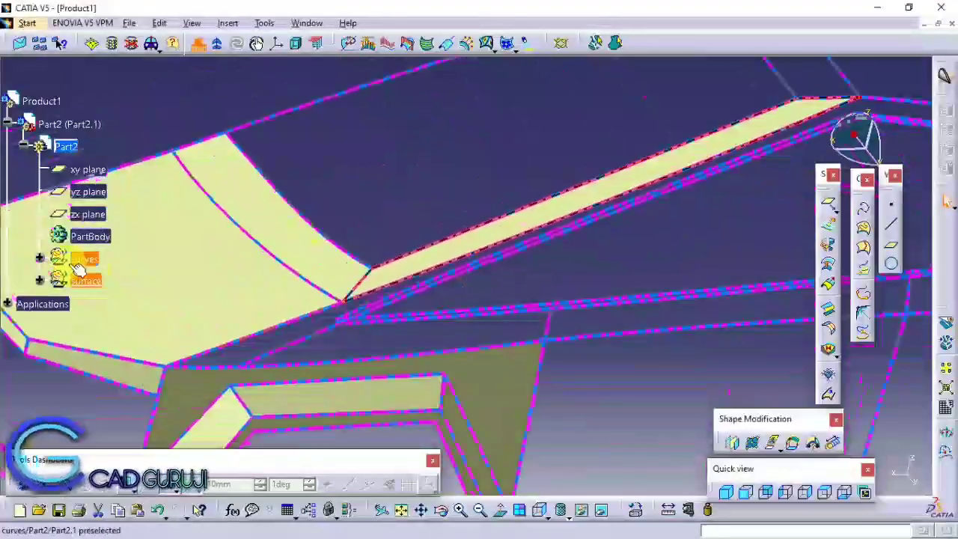
- Draw a short 3D curve between two vertices to bridge a wireframe gap
{"action": "right_click", "coordinate": [79, 258]}
{"action": "left_click", "coordinate": [123, 335]}
{"action": "left_click", "coordinate": [862, 217]}
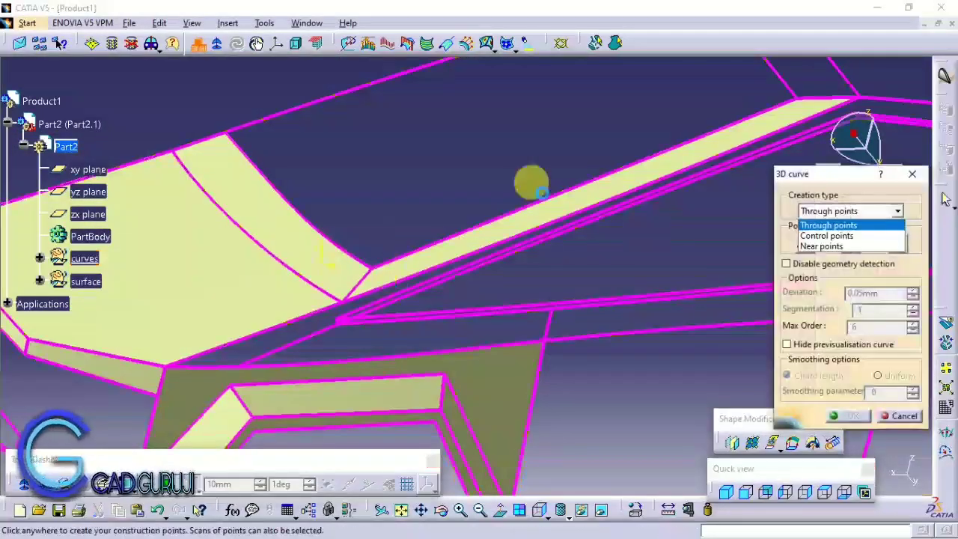
{"action": "mouse_move", "coordinate": [733, 185]}
{"action": "middle_mouse_down"}
{"action": "mouse_move", "coordinate": [604, 79]}
{"action": "mouse_move", "coordinate": [504, 269]}
{"action": "mouse_move", "coordinate": [454, 284]}
{"action": "middle_mouse_up"}
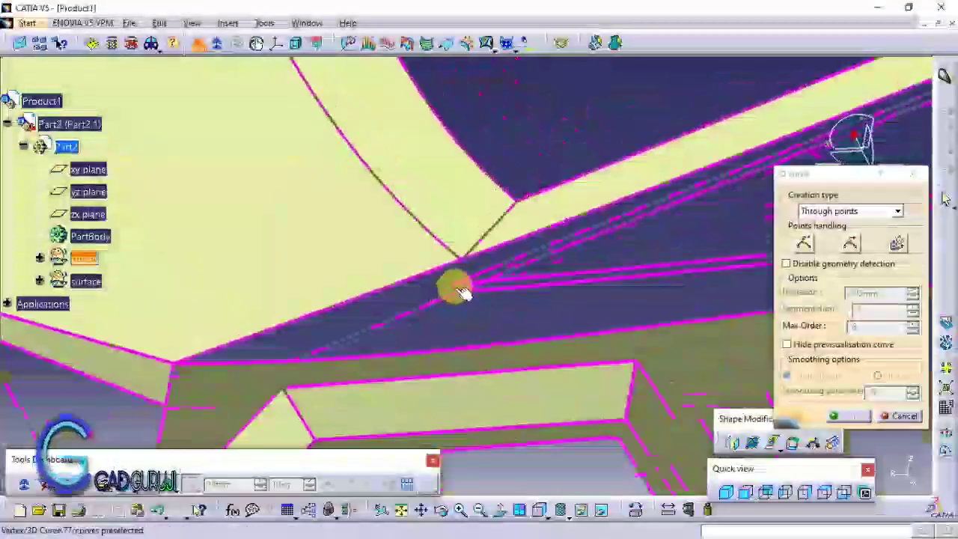
{"action": "left_click", "coordinate": [464, 301]}
{"action": "left_click", "coordinate": [461, 264]}
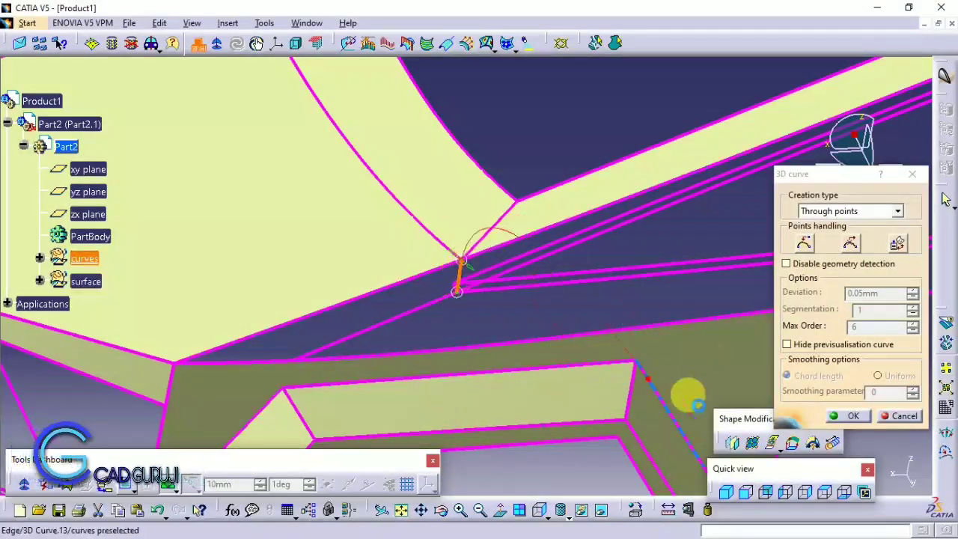
{"action": "left_click", "coordinate": [846, 415]}
- Add more connecting 3D curves near the yellow face edge and magenta curves
{"action": "left_click", "coordinate": [895, 213]}
{"action": "mouse_move", "coordinate": [551, 220]}
{"action": "middle_mouse_down"}
{"action": "mouse_move", "coordinate": [341, 368]}
{"action": "mouse_move", "coordinate": [667, 129]}
{"action": "mouse_move", "coordinate": [858, 160]}
{"action": "middle_mouse_up"}
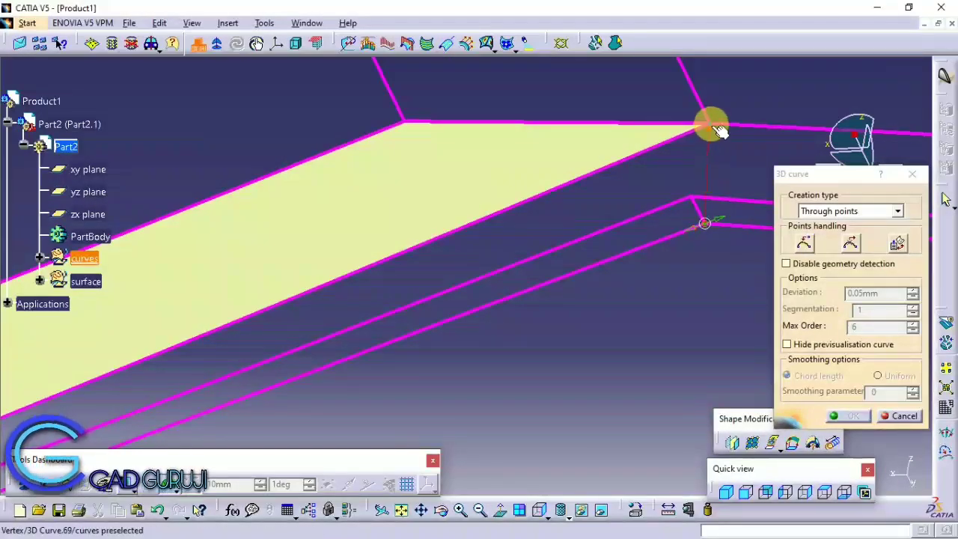
{"action": "left_click", "coordinate": [848, 416]}
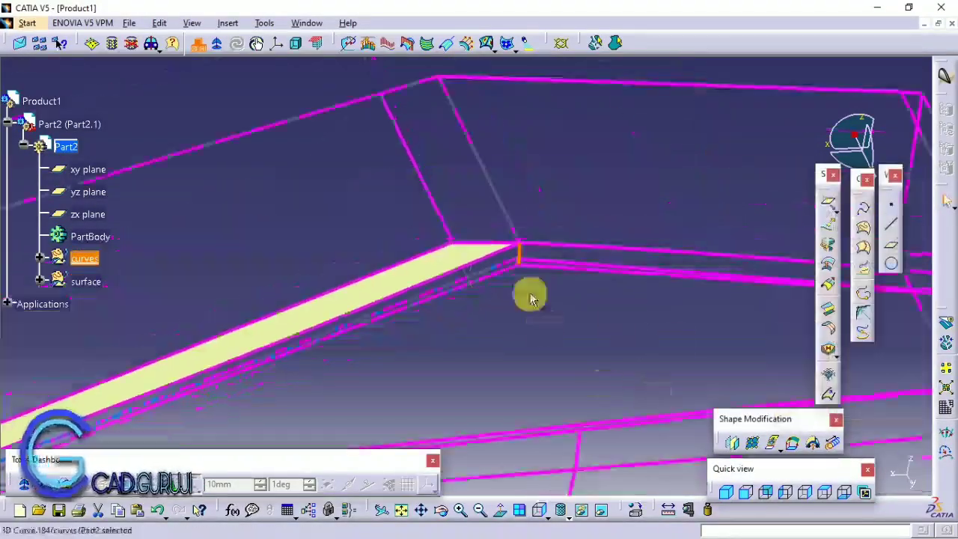
{"action": "mouse_move", "coordinate": [530, 295]}
{"action": "middle_mouse_down"}
{"action": "mouse_move", "coordinate": [500, 207]}
{"action": "mouse_move", "coordinate": [342, 299]}
{"action": "mouse_move", "coordinate": [529, 236]}
{"action": "mouse_move", "coordinate": [560, 154]}
{"action": "mouse_move", "coordinate": [582, 192]}
{"action": "mouse_move", "coordinate": [561, 250]}
{"action": "middle_mouse_up"}
{"action": "middle_click_drag", "start_coordinate": [597, 217], "coordinate": [504, 236]}
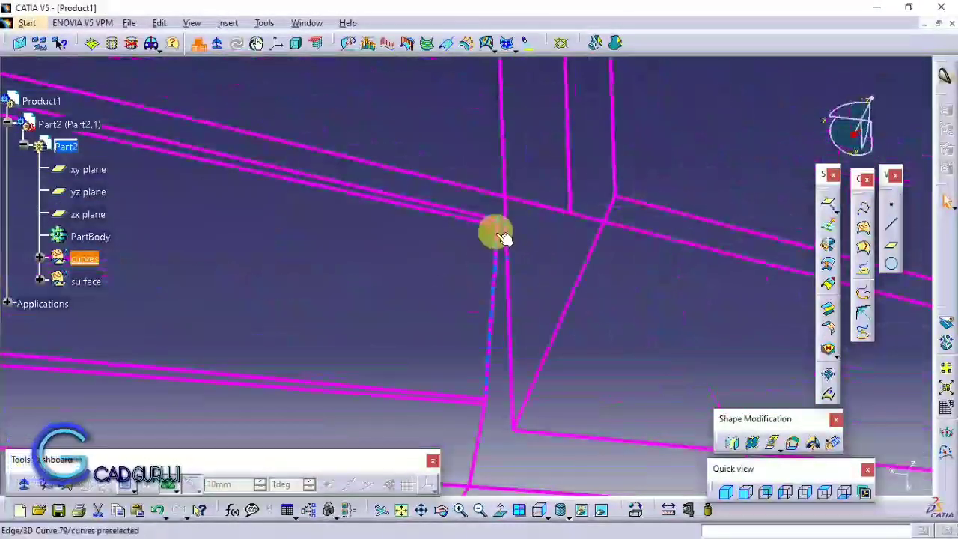
{"action": "mouse_move", "coordinate": [466, 200]}
{"action": "middle_mouse_down"}
{"action": "mouse_move", "coordinate": [530, 314]}
{"action": "mouse_move", "coordinate": [499, 263]}
{"action": "mouse_move", "coordinate": [641, 235]}
{"action": "mouse_move", "coordinate": [478, 302]}
{"action": "mouse_move", "coordinate": [478, 250]}
{"action": "mouse_move", "coordinate": [522, 277]}
{"action": "mouse_move", "coordinate": [494, 288]}
{"action": "middle_mouse_up"}
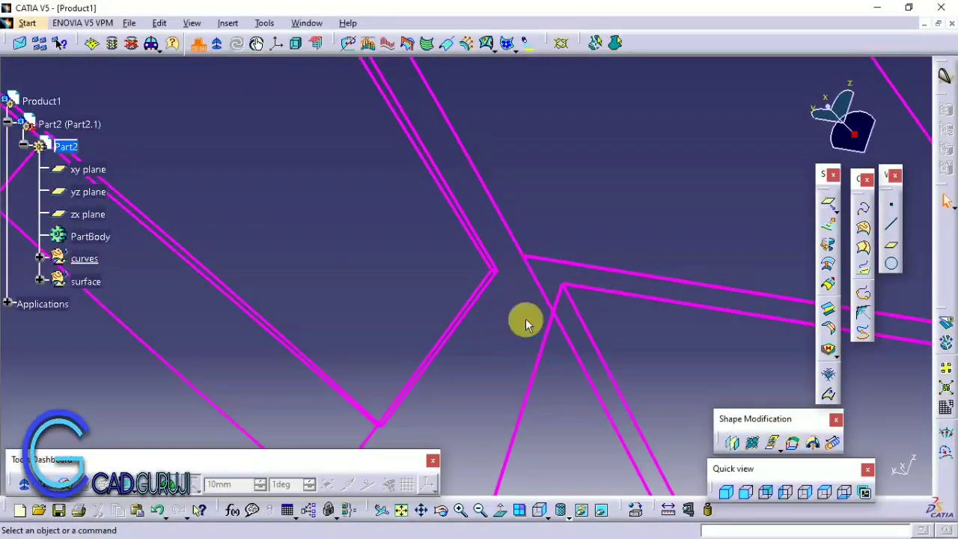
{"action": "middle_click_drag", "start_coordinate": [526, 323], "coordinate": [172, 207]}
{"action": "mouse_move", "coordinate": [358, 329]}
{"action": "middle_mouse_down"}
{"action": "mouse_move", "coordinate": [387, 212]}
{"action": "mouse_move", "coordinate": [528, 235]}
{"action": "mouse_move", "coordinate": [431, 192]}
{"action": "mouse_move", "coordinate": [580, 244]}
{"action": "mouse_move", "coordinate": [336, 210]}
{"action": "mouse_move", "coordinate": [397, 247]}
{"action": "mouse_move", "coordinate": [427, 282]}
{"action": "mouse_move", "coordinate": [384, 250]}
{"action": "mouse_move", "coordinate": [363, 186]}
{"action": "mouse_move", "coordinate": [349, 299]}
{"action": "mouse_move", "coordinate": [500, 231]}
{"action": "mouse_move", "coordinate": [499, 315]}
{"action": "mouse_move", "coordinate": [579, 97]}
{"action": "middle_mouse_up"}
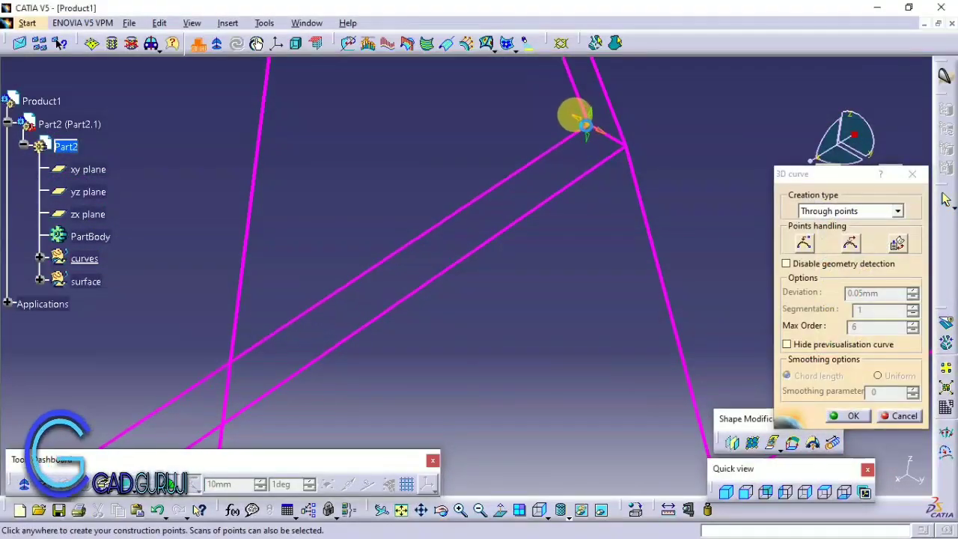
{"action": "left_click", "coordinate": [848, 419]}
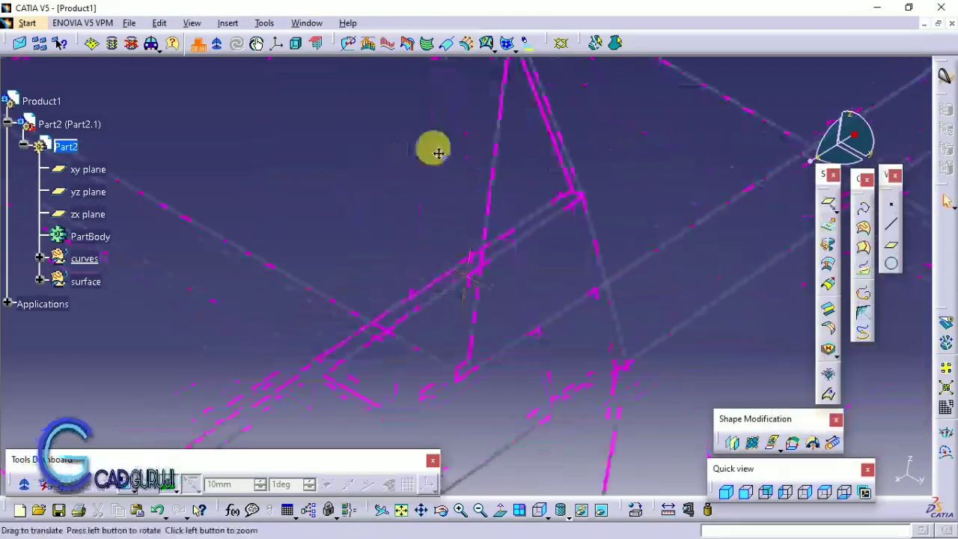
{"action": "mouse_move", "coordinate": [438, 153]}
{"action": "middle_mouse_down"}
{"action": "mouse_move", "coordinate": [277, 231]}
{"action": "mouse_move", "coordinate": [444, 352]}
{"action": "mouse_move", "coordinate": [492, 22]}
{"action": "mouse_move", "coordinate": [569, 254]}
{"action": "mouse_move", "coordinate": [437, 277]}
{"action": "mouse_move", "coordinate": [320, 502]}
{"action": "mouse_move", "coordinate": [406, 387]}
{"action": "mouse_move", "coordinate": [473, 424]}
{"action": "middle_mouse_up"}
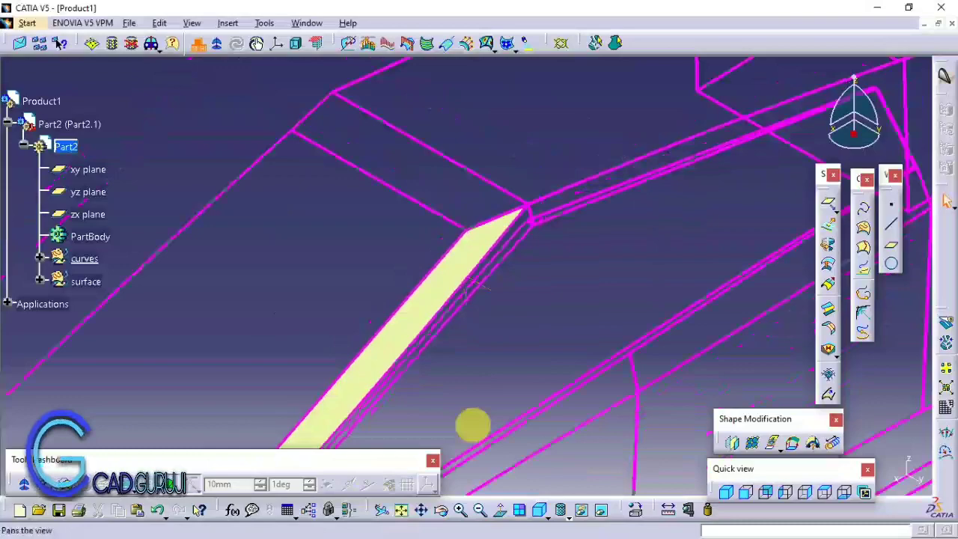
- Fill the first narrow strip along the body edge
{"action": "left_click", "coordinate": [829, 351]}
{"action": "mouse_move", "coordinate": [171, 337]}
{"action": "middle_mouse_down"}
{"action": "mouse_move", "coordinate": [400, 141]}
{"action": "mouse_move", "coordinate": [485, 253]}
{"action": "middle_mouse_up"}
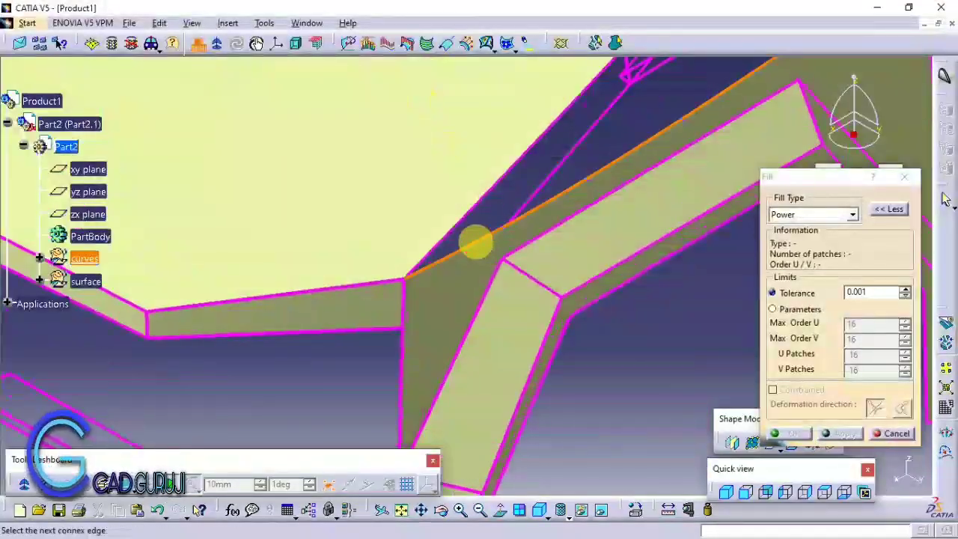
{"action": "middle_click_drag", "start_coordinate": [529, 198], "coordinate": [557, 174]}
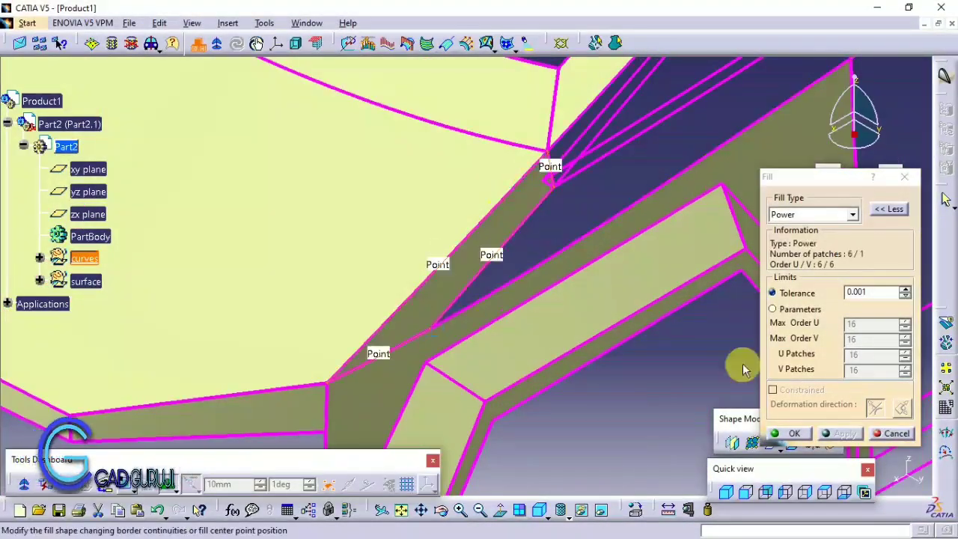
{"action": "left_click", "coordinate": [794, 433]}
{"action": "mouse_move", "coordinate": [591, 242]}
{"action": "middle_mouse_down"}
{"action": "mouse_move", "coordinate": [517, 346]}
{"action": "mouse_move", "coordinate": [445, 263]}
{"action": "mouse_move", "coordinate": [389, 414]}
{"action": "mouse_move", "coordinate": [399, 361]}
{"action": "mouse_move", "coordinate": [548, 198]}
{"action": "middle_mouse_up"}
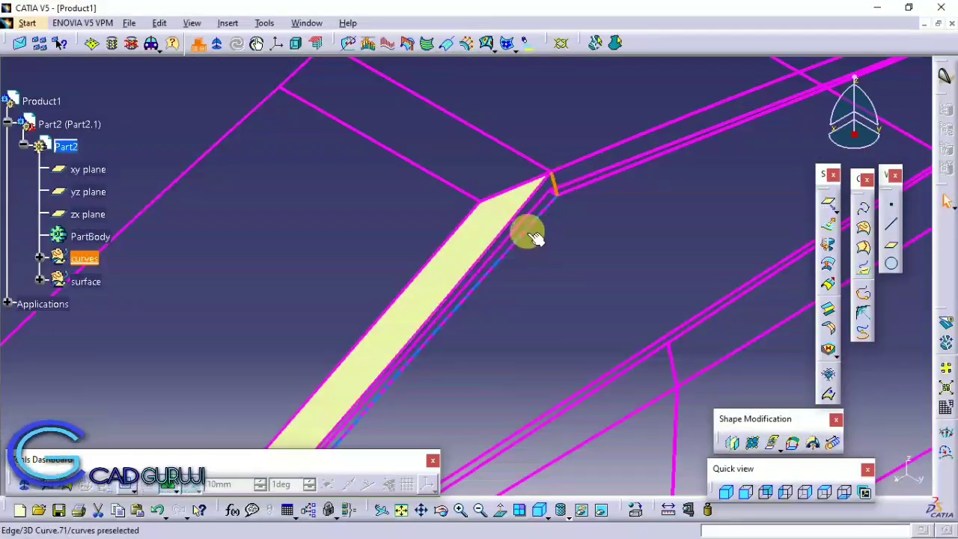
{"action": "middle_click_drag", "start_coordinate": [533, 236], "coordinate": [523, 202]}
- Fill the yellow strip along the panel's upper edge and start a third patch
{"action": "left_click", "coordinate": [827, 347]}
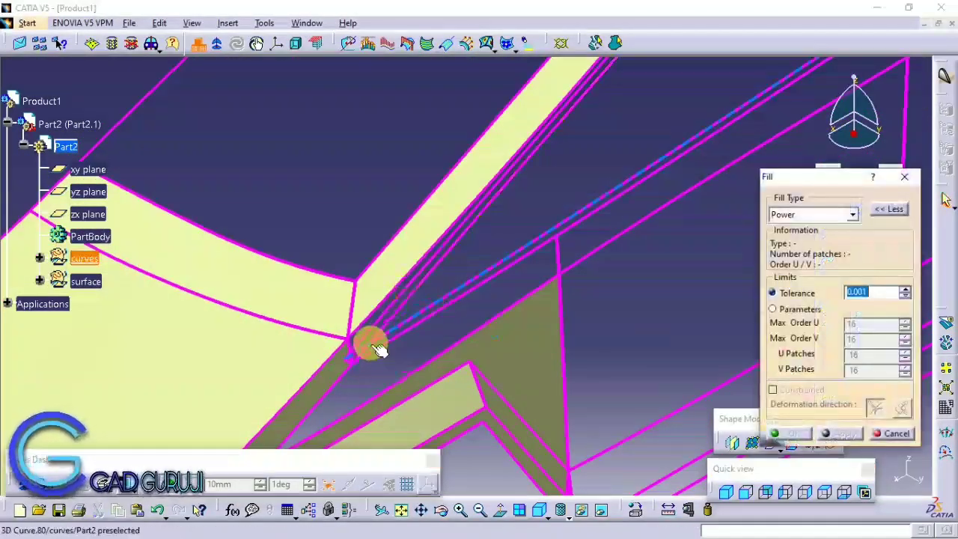
{"action": "mouse_move", "coordinate": [358, 326]}
{"action": "middle_mouse_down"}
{"action": "mouse_move", "coordinate": [309, 399]}
{"action": "mouse_move", "coordinate": [574, 84]}
{"action": "middle_mouse_up"}
{"action": "middle_click_drag", "start_coordinate": [523, 193], "coordinate": [793, 422]}
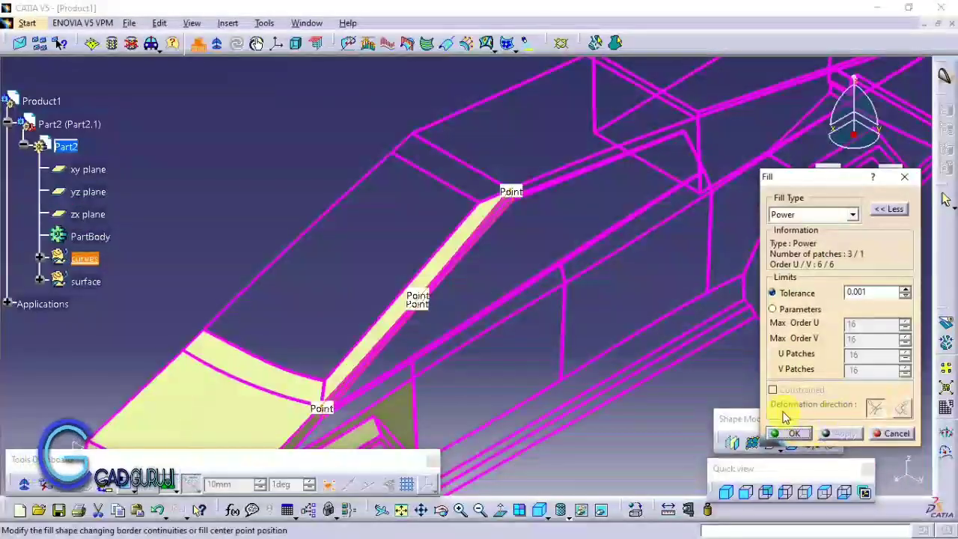
{"action": "mouse_move", "coordinate": [406, 277]}
{"action": "middle_mouse_down"}
{"action": "mouse_move", "coordinate": [496, 164]}
{"action": "mouse_move", "coordinate": [391, 226]}
{"action": "mouse_move", "coordinate": [434, 279]}
{"action": "middle_mouse_up"}
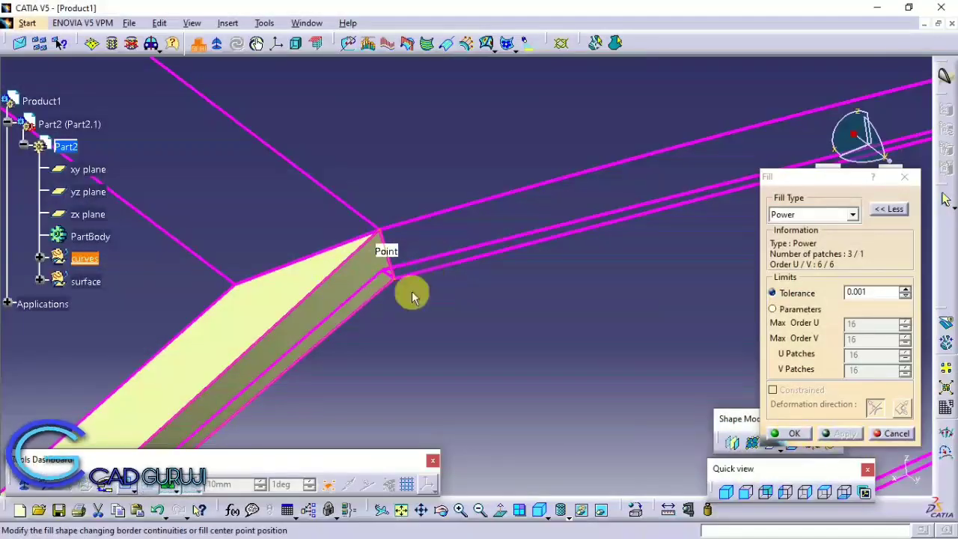
{"action": "left_click", "coordinate": [782, 431]}
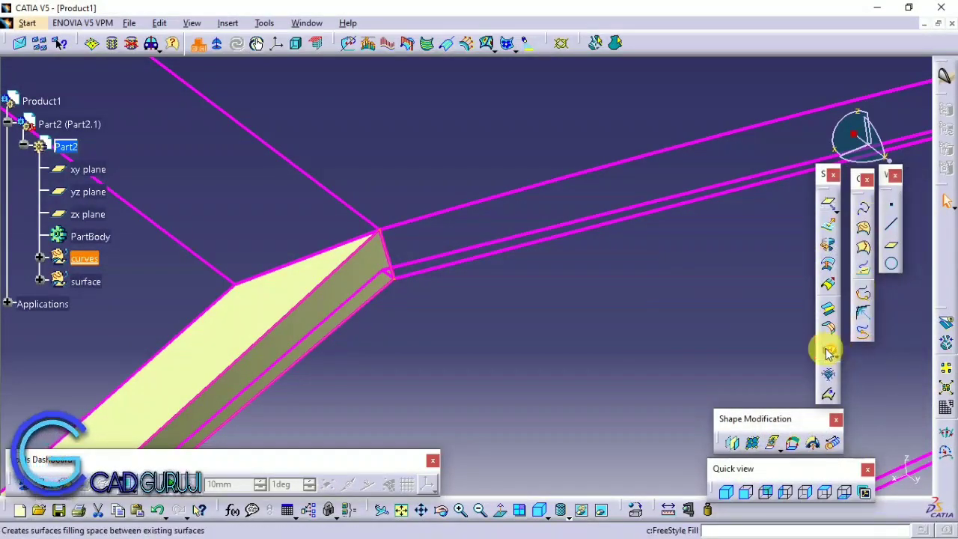
{"action": "left_click", "coordinate": [828, 352]}
{"action": "mouse_move", "coordinate": [467, 297]}
{"action": "middle_mouse_down"}
{"action": "mouse_move", "coordinate": [669, 287]}
{"action": "mouse_move", "coordinate": [534, 363]}
{"action": "mouse_move", "coordinate": [552, 391]}
{"action": "mouse_move", "coordinate": [542, 310]}
{"action": "middle_mouse_up"}
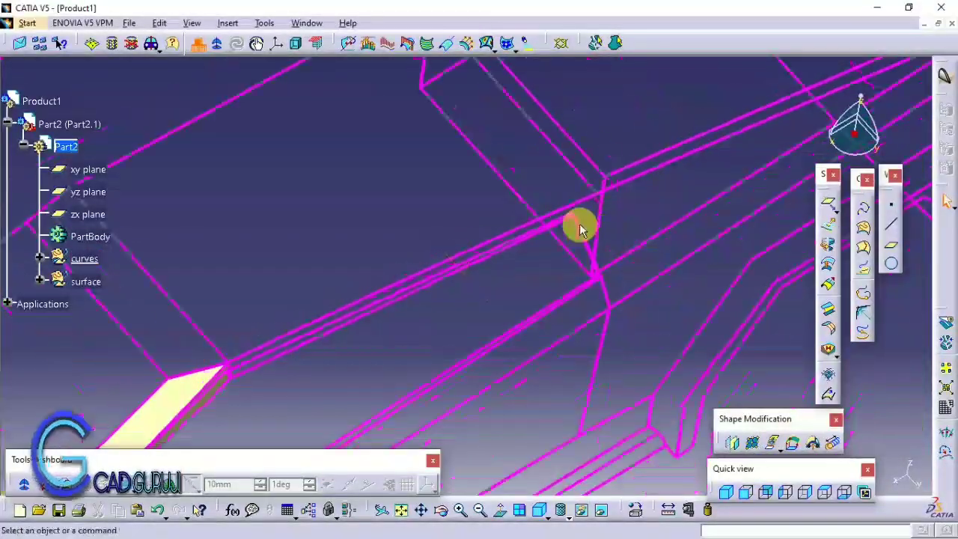
{"action": "mouse_move", "coordinate": [577, 222]}
{"action": "middle_mouse_down"}
{"action": "mouse_move", "coordinate": [586, 259]}
{"action": "mouse_move", "coordinate": [744, 128]}
{"action": "mouse_move", "coordinate": [729, 201]}
{"action": "mouse_move", "coordinate": [536, 306]}
{"action": "mouse_move", "coordinate": [321, 323]}
{"action": "mouse_move", "coordinate": [455, 279]}
{"action": "middle_mouse_up"}
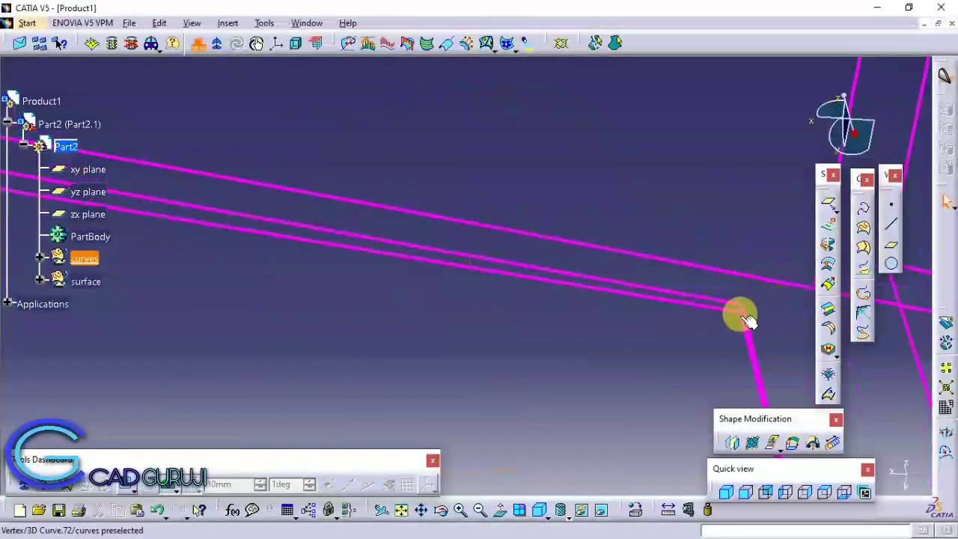
- Adjust a point of the first 3D curve near the bumper corner using Front view
{"action": "double_click", "coordinate": [746, 320]}
{"action": "mouse_move", "coordinate": [633, 297]}
{"action": "middle_mouse_down"}
{"action": "mouse_move", "coordinate": [562, 381]}
{"action": "mouse_move", "coordinate": [497, 303]}
{"action": "middle_mouse_up"}
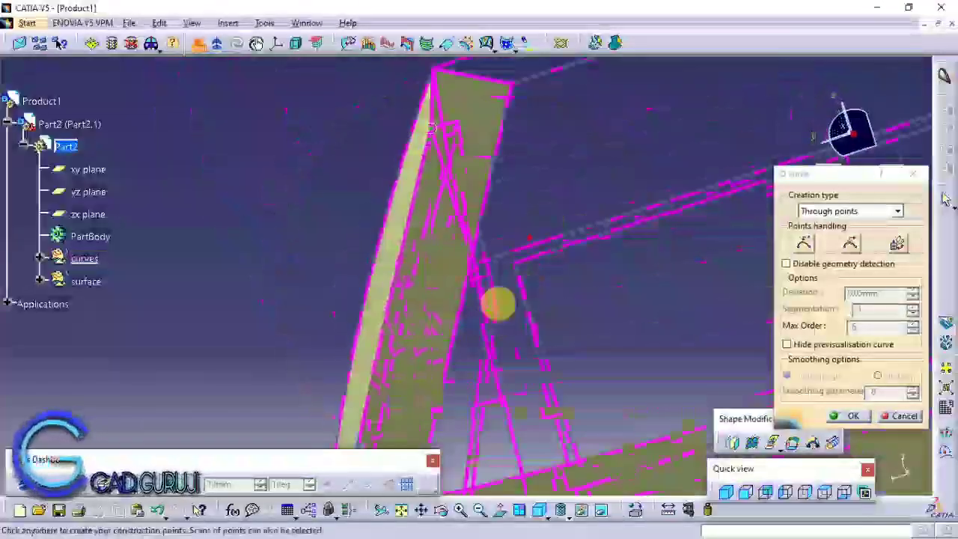
{"action": "left_click", "coordinate": [496, 305]}
{"action": "left_click", "coordinate": [746, 493]}
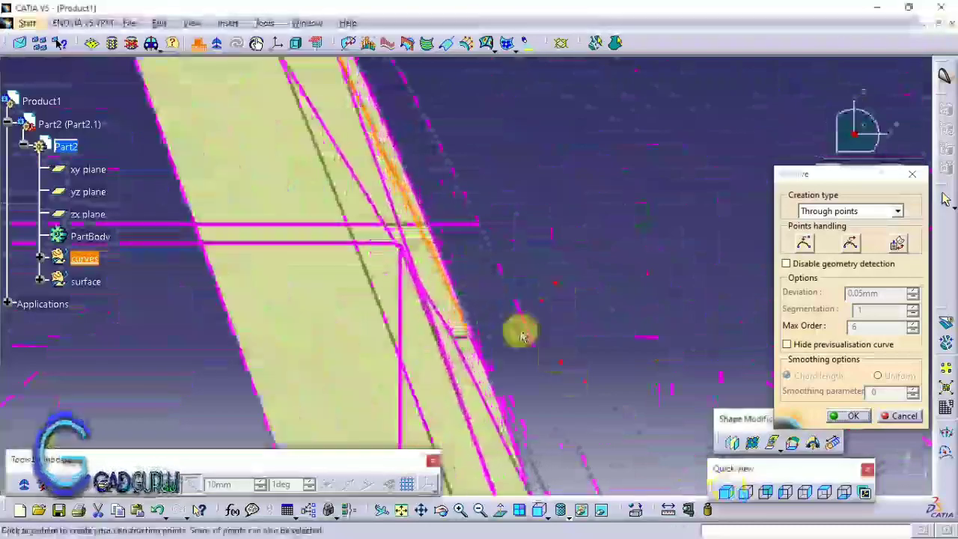
{"action": "left_click", "coordinate": [853, 415]}
{"action": "mouse_move", "coordinate": [575, 305]}
{"action": "middle_mouse_down"}
{"action": "mouse_move", "coordinate": [704, 356]}
{"action": "mouse_move", "coordinate": [438, 324]}
{"action": "mouse_move", "coordinate": [449, 347]}
{"action": "mouse_move", "coordinate": [428, 368]}
{"action": "mouse_move", "coordinate": [436, 344]}
{"action": "mouse_move", "coordinate": [463, 328]}
{"action": "middle_mouse_up"}
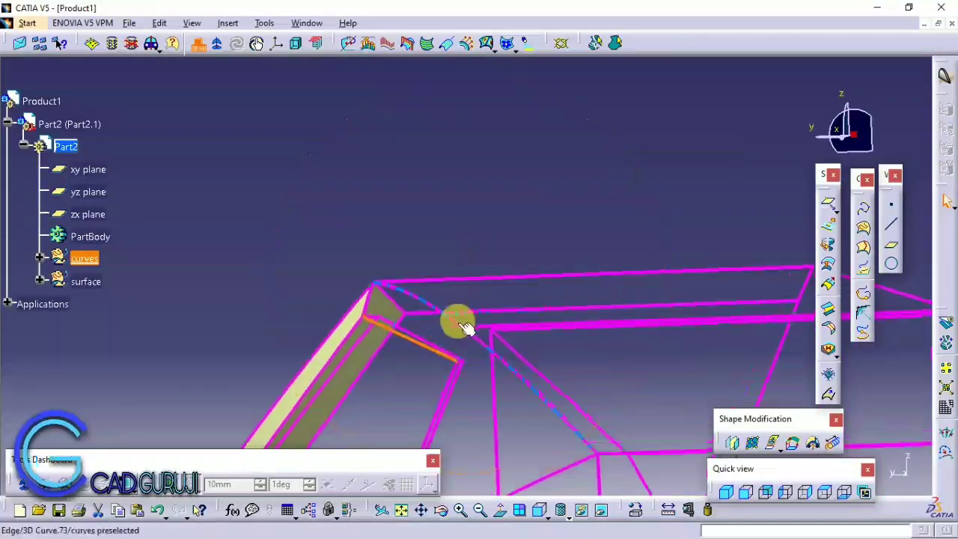
- Reshape the second 3D curve near the bumper corner
{"action": "double_click", "coordinate": [463, 367]}
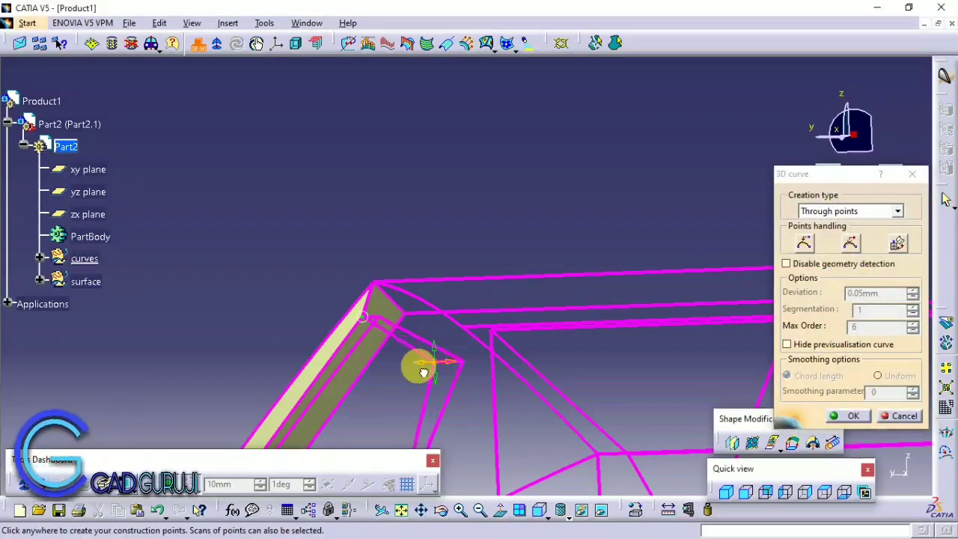
{"action": "middle_click_drag", "start_coordinate": [423, 371], "coordinate": [481, 372]}
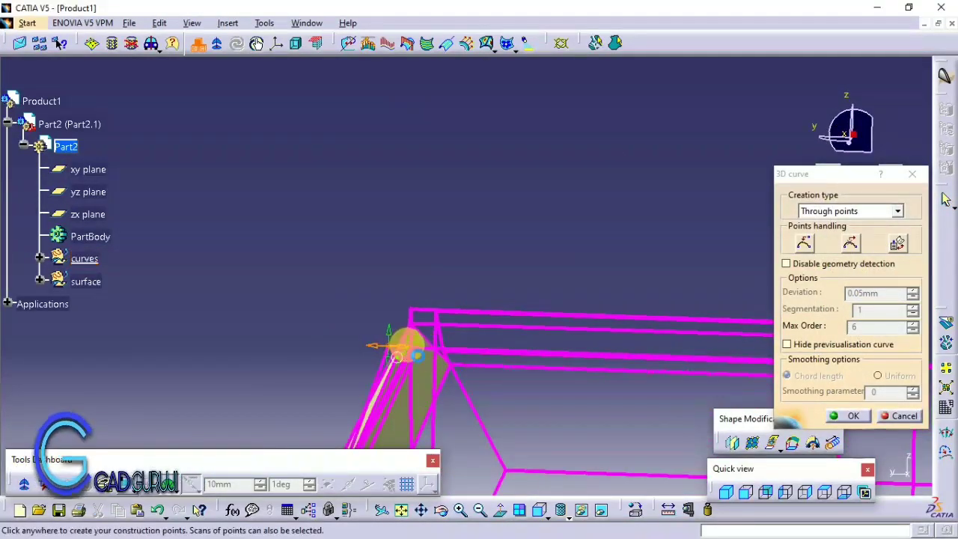
{"action": "left_click", "coordinate": [849, 415]}
{"action": "mouse_move", "coordinate": [348, 337]}
{"action": "middle_mouse_down"}
{"action": "mouse_move", "coordinate": [428, 279]}
{"action": "mouse_move", "coordinate": [364, 259]}
{"action": "mouse_move", "coordinate": [493, 259]}
{"action": "mouse_move", "coordinate": [517, 247]}
{"action": "mouse_move", "coordinate": [407, 273]}
{"action": "mouse_move", "coordinate": [502, 421]}
{"action": "mouse_move", "coordinate": [624, 323]}
{"action": "middle_mouse_up"}
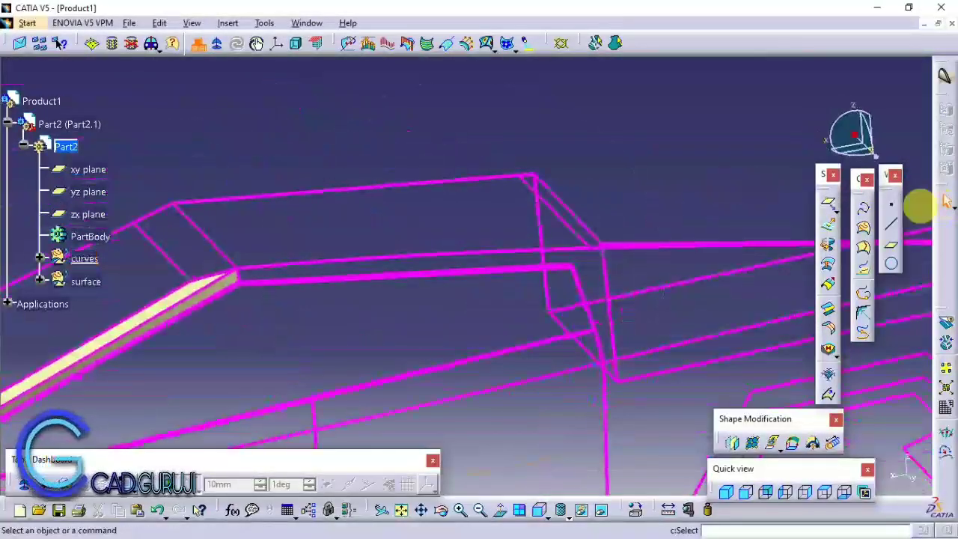
- Add a short 3D curve bridging the gap at the front-end corner
{"action": "left_click", "coordinate": [862, 208]}
{"action": "middle_click_drag", "start_coordinate": [513, 234], "coordinate": [630, 241]}
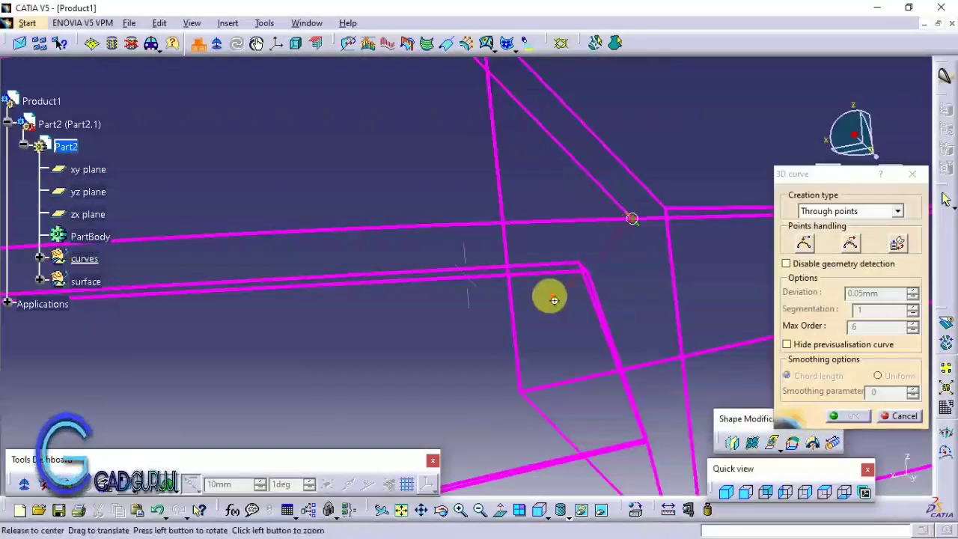
{"action": "mouse_move", "coordinate": [554, 300]}
{"action": "middle_mouse_down"}
{"action": "mouse_move", "coordinate": [602, 261]}
{"action": "mouse_move", "coordinate": [391, 276]}
{"action": "mouse_move", "coordinate": [529, 376]}
{"action": "mouse_move", "coordinate": [627, 363]}
{"action": "mouse_move", "coordinate": [459, 370]}
{"action": "mouse_move", "coordinate": [459, 417]}
{"action": "middle_mouse_up"}
{"action": "left_click", "coordinate": [857, 415]}
- Set the surface set as work object and fill the strip along the yellow surface edge
{"action": "right_click", "coordinate": [112, 284]}
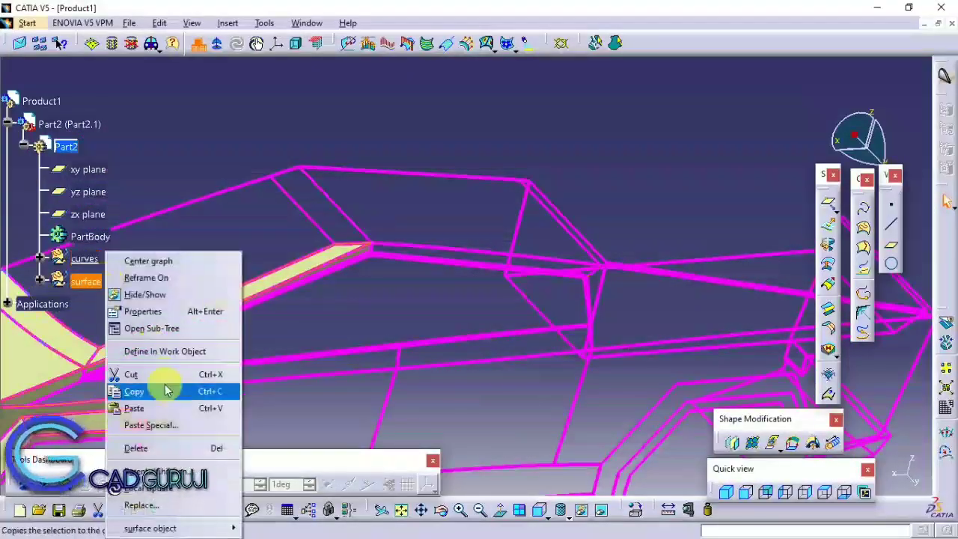
{"action": "left_click", "coordinate": [165, 389]}
{"action": "left_click", "coordinate": [830, 348]}
{"action": "mouse_move", "coordinate": [396, 286]}
{"action": "middle_mouse_down"}
{"action": "mouse_move", "coordinate": [479, 317]}
{"action": "mouse_move", "coordinate": [398, 249]}
{"action": "mouse_move", "coordinate": [425, 243]}
{"action": "middle_mouse_up"}
{"action": "left_click", "coordinate": [467, 184]}
{"action": "mouse_move", "coordinate": [467, 184]}
{"action": "middle_mouse_down"}
{"action": "mouse_move", "coordinate": [160, 240]}
{"action": "mouse_move", "coordinate": [460, 210]}
{"action": "mouse_move", "coordinate": [437, 248]}
{"action": "middle_mouse_up"}
{"action": "left_click", "coordinate": [464, 241]}
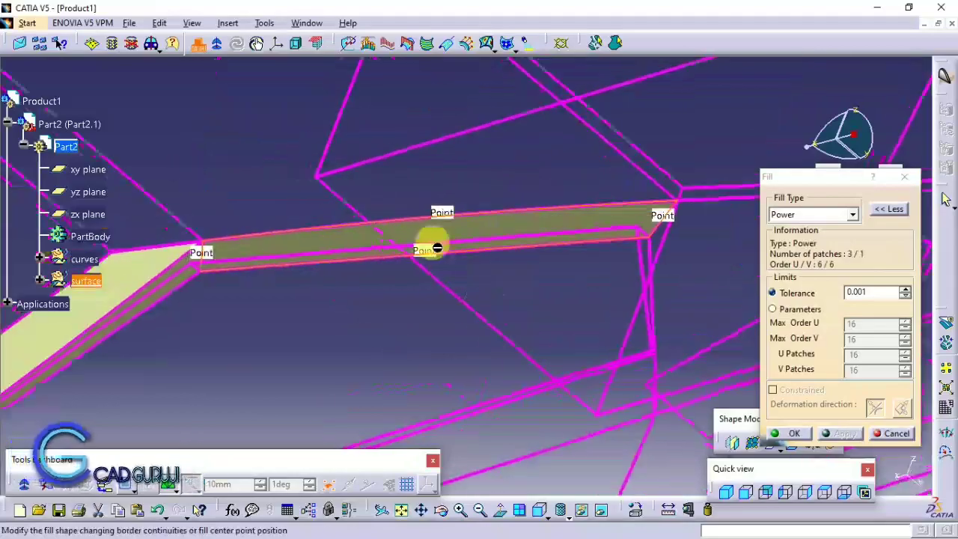
{"action": "left_click", "coordinate": [793, 433]}
{"action": "mouse_move", "coordinate": [384, 220]}
{"action": "middle_mouse_down"}
{"action": "mouse_move", "coordinate": [607, 282]}
{"action": "mouse_move", "coordinate": [513, 304]}
{"action": "mouse_move", "coordinate": [495, 288]}
{"action": "mouse_move", "coordinate": [388, 279]}
{"action": "mouse_move", "coordinate": [391, 264]}
{"action": "middle_mouse_up"}
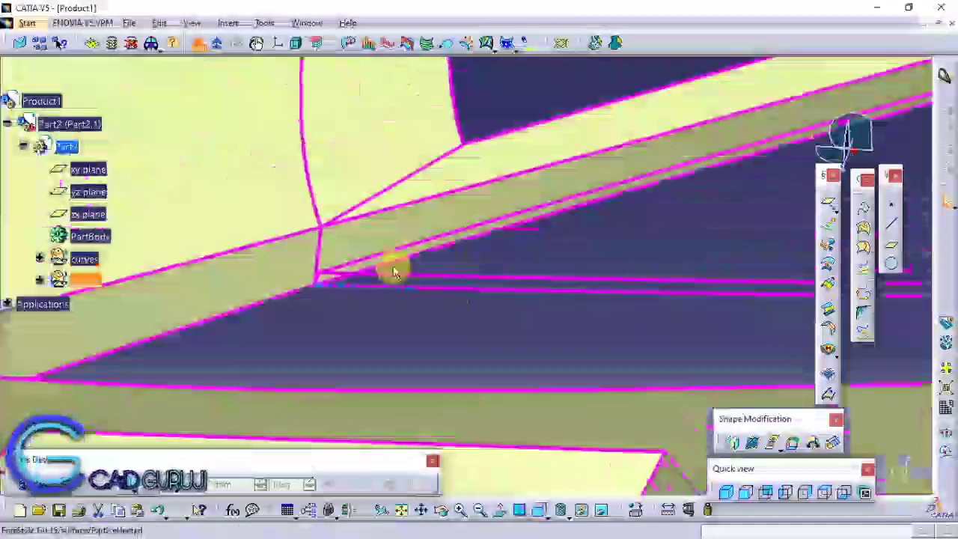
- Fill the next two narrow strips of the front wireframe
{"action": "left_click", "coordinate": [829, 353]}
{"action": "mouse_move", "coordinate": [748, 374]}
{"action": "middle_mouse_down"}
{"action": "mouse_move", "coordinate": [566, 400]}
{"action": "mouse_move", "coordinate": [524, 300]}
{"action": "mouse_move", "coordinate": [684, 124]}
{"action": "mouse_move", "coordinate": [487, 361]}
{"action": "mouse_move", "coordinate": [524, 272]}
{"action": "mouse_move", "coordinate": [391, 323]}
{"action": "mouse_move", "coordinate": [535, 349]}
{"action": "mouse_move", "coordinate": [457, 291]}
{"action": "mouse_move", "coordinate": [335, 374]}
{"action": "middle_mouse_up"}
{"action": "left_click", "coordinate": [487, 361]}
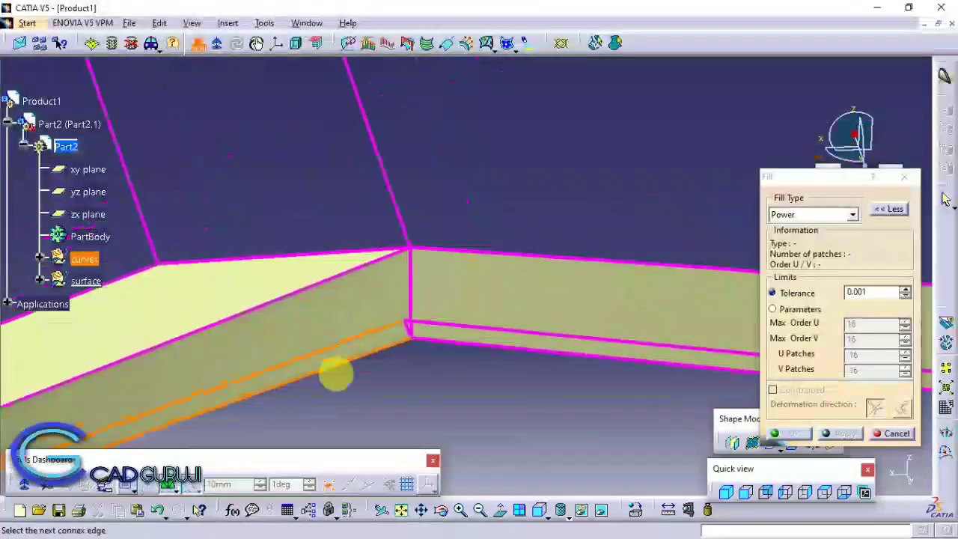
{"action": "left_click", "coordinate": [793, 433]}
{"action": "mouse_move", "coordinate": [438, 392]}
{"action": "middle_mouse_down"}
{"action": "mouse_move", "coordinate": [609, 229]}
{"action": "mouse_move", "coordinate": [378, 242]}
{"action": "mouse_move", "coordinate": [539, 232]}
{"action": "mouse_move", "coordinate": [670, 324]}
{"action": "middle_mouse_up"}
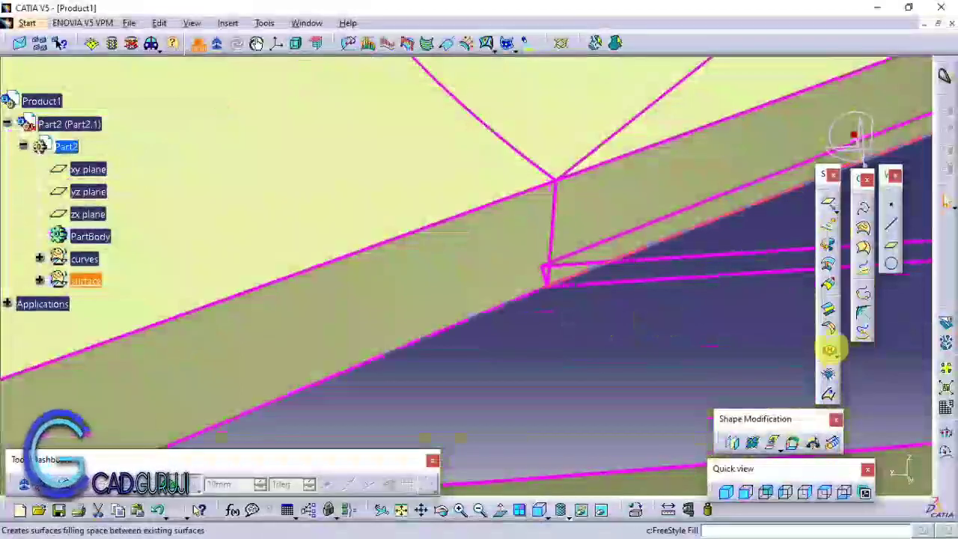
{"action": "left_click", "coordinate": [829, 350]}
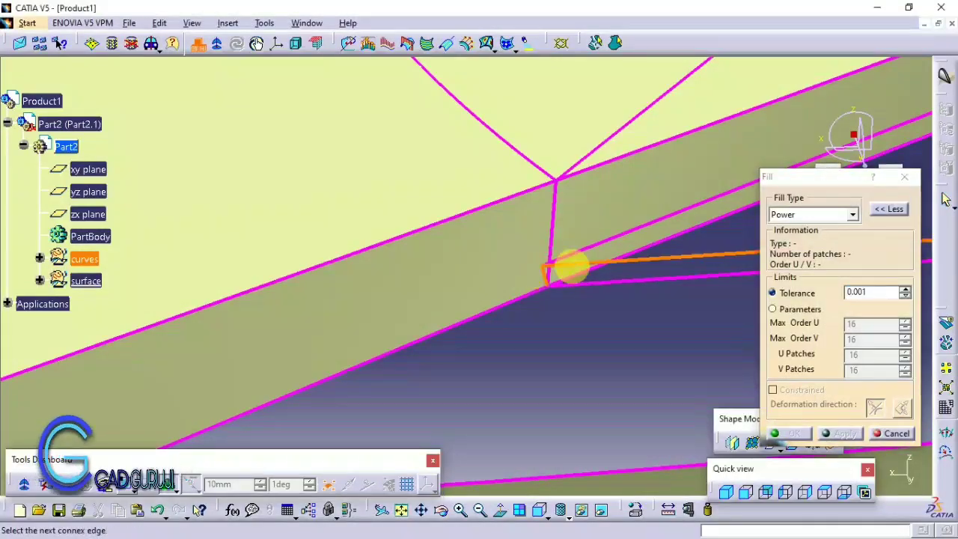
{"action": "mouse_move", "coordinate": [571, 266]}
{"action": "middle_mouse_down"}
{"action": "mouse_move", "coordinate": [577, 342]}
{"action": "mouse_move", "coordinate": [97, 332]}
{"action": "mouse_move", "coordinate": [502, 337]}
{"action": "mouse_move", "coordinate": [317, 437]}
{"action": "mouse_move", "coordinate": [449, 327]}
{"action": "mouse_move", "coordinate": [658, 90]}
{"action": "mouse_move", "coordinate": [508, 267]}
{"action": "middle_mouse_up"}
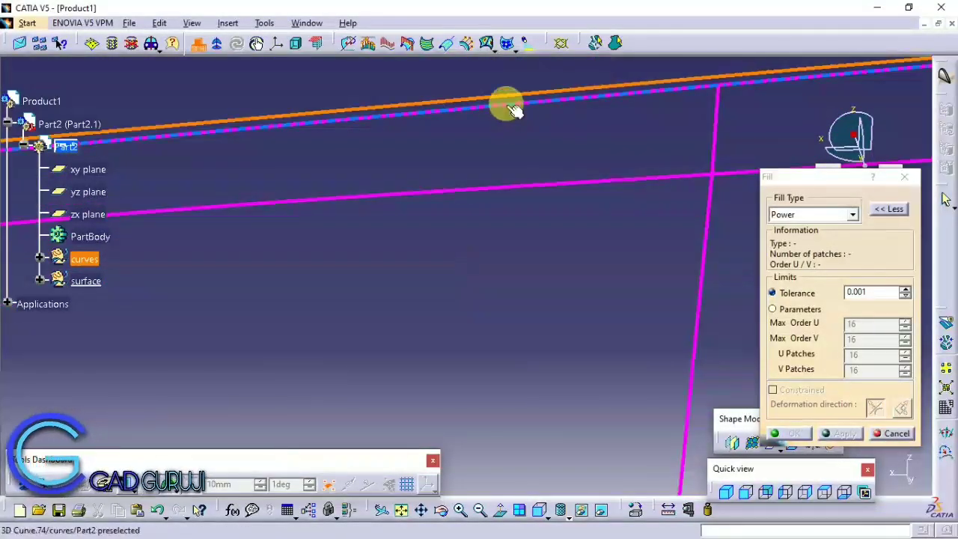
{"action": "left_click", "coordinate": [511, 109]}
{"action": "left_click", "coordinate": [790, 433]}
{"action": "mouse_move", "coordinate": [646, 332]}
{"action": "middle_mouse_down"}
{"action": "mouse_move", "coordinate": [461, 239]}
{"action": "mouse_move", "coordinate": [535, 156]}
{"action": "mouse_move", "coordinate": [483, 214]}
{"action": "mouse_move", "coordinate": [627, 18]}
{"action": "mouse_move", "coordinate": [891, 295]}
{"action": "middle_mouse_up"}
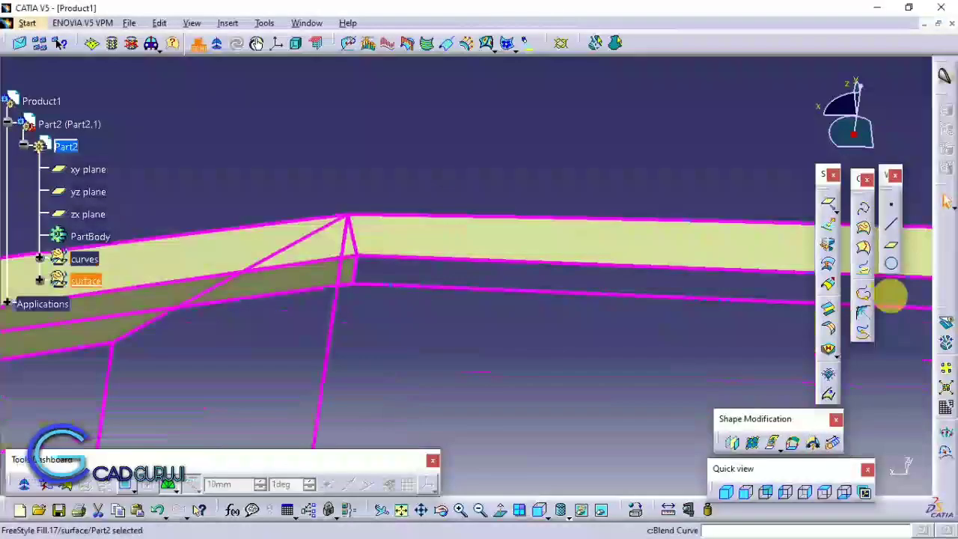
- Fill two more narrow strips toward the front corner, dismissing the non-intersecting wires warnings
{"action": "left_click", "coordinate": [828, 355]}
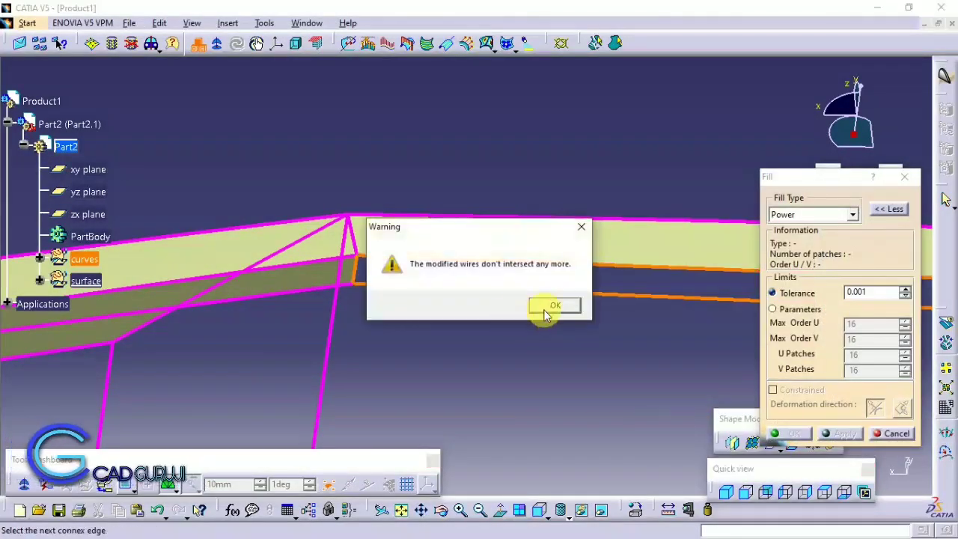
{"action": "left_click", "coordinate": [553, 305]}
{"action": "mouse_move", "coordinate": [658, 316]}
{"action": "middle_mouse_down"}
{"action": "mouse_move", "coordinate": [479, 97]}
{"action": "mouse_move", "coordinate": [588, 160]}
{"action": "middle_mouse_up"}
{"action": "left_click", "coordinate": [488, 141]}
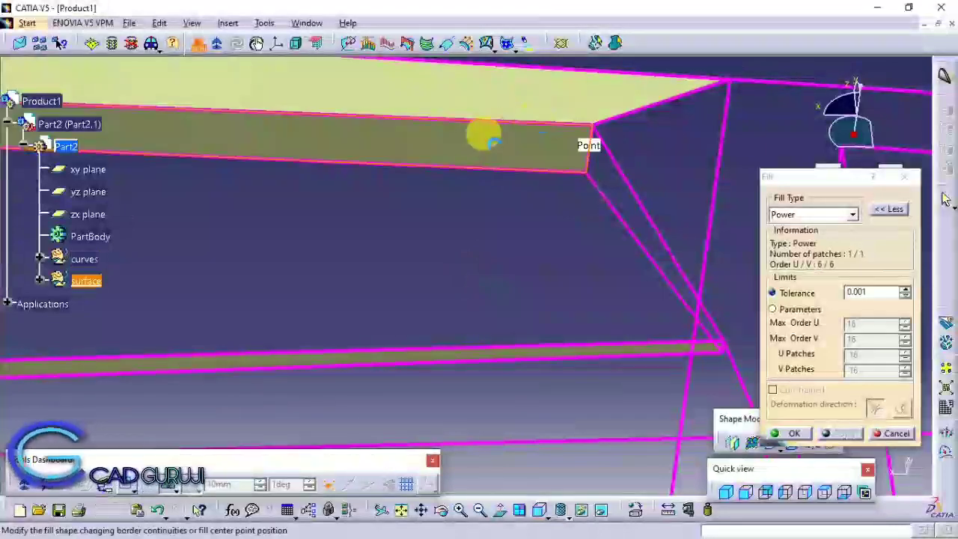
{"action": "left_click", "coordinate": [794, 433]}
{"action": "middle_click_drag", "start_coordinate": [389, 154], "coordinate": [222, 226]}
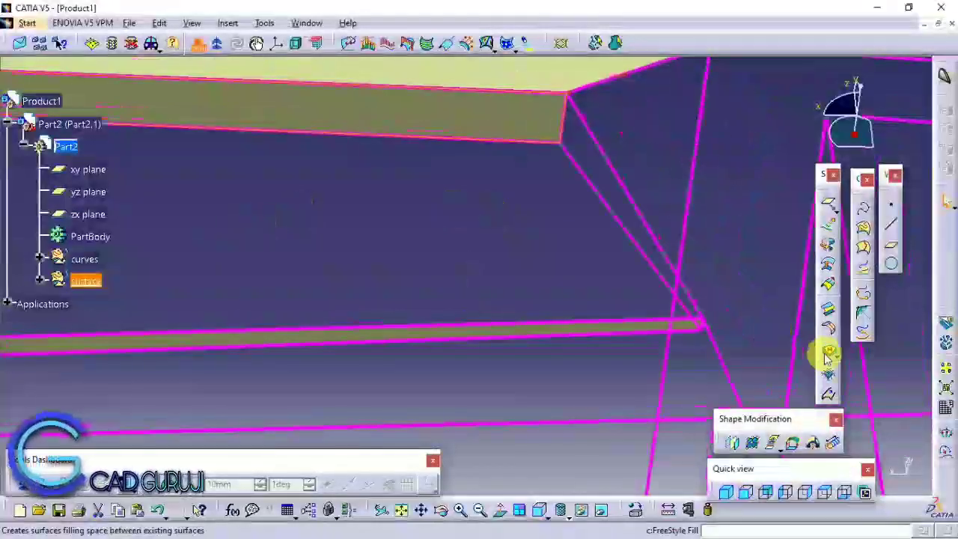
{"action": "left_click", "coordinate": [563, 136]}
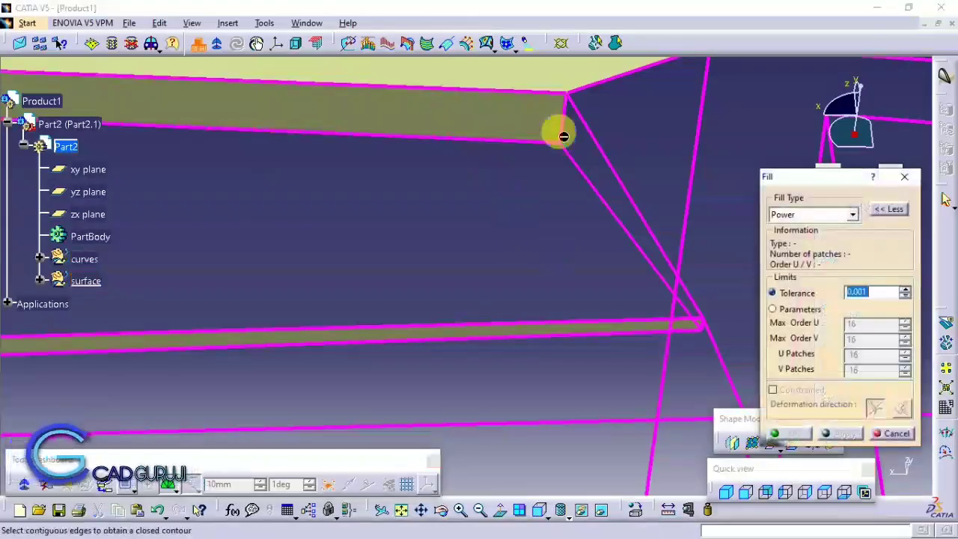
{"action": "left_click", "coordinate": [709, 334]}
{"action": "key", "text": "Return"}
{"action": "left_click", "coordinate": [709, 347]}
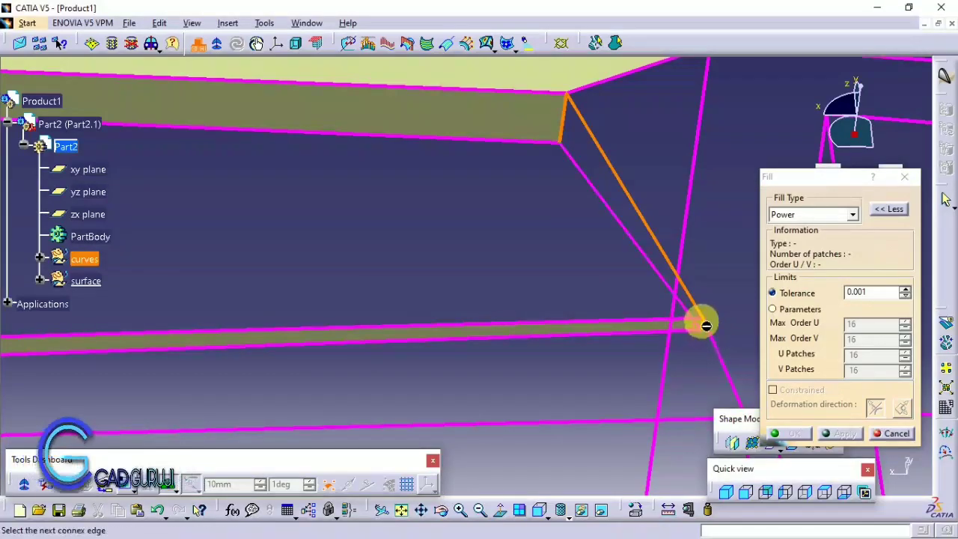
{"action": "left_click", "coordinate": [656, 270]}
{"action": "left_click", "coordinate": [793, 433]}
{"action": "mouse_move", "coordinate": [576, 210]}
{"action": "middle_mouse_down"}
{"action": "mouse_move", "coordinate": [599, 438]}
{"action": "mouse_move", "coordinate": [563, 134]}
{"action": "mouse_move", "coordinate": [521, 305]}
{"action": "mouse_move", "coordinate": [687, 176]}
{"action": "middle_mouse_up"}
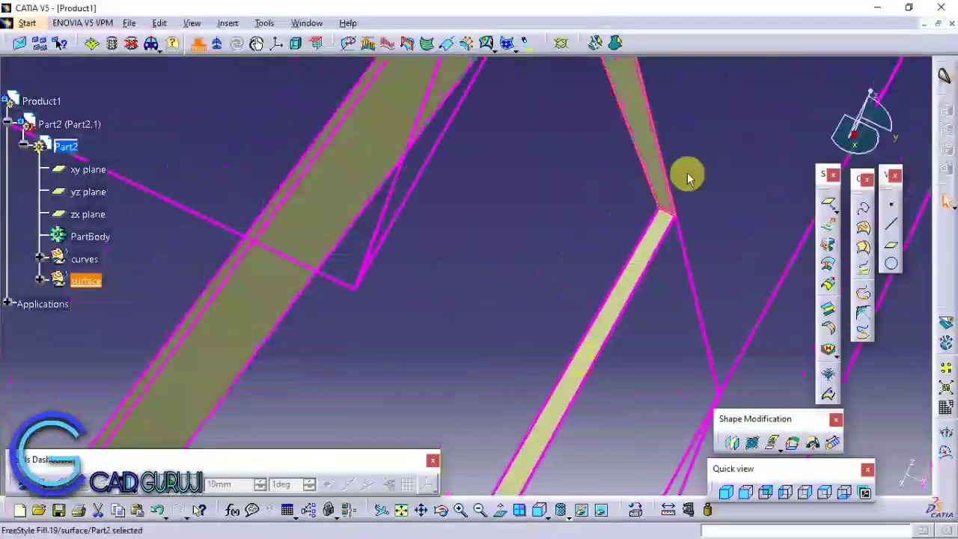
- Abandon the new 3D curve and rotate the car to view the roof
{"action": "double_click", "coordinate": [666, 217]}
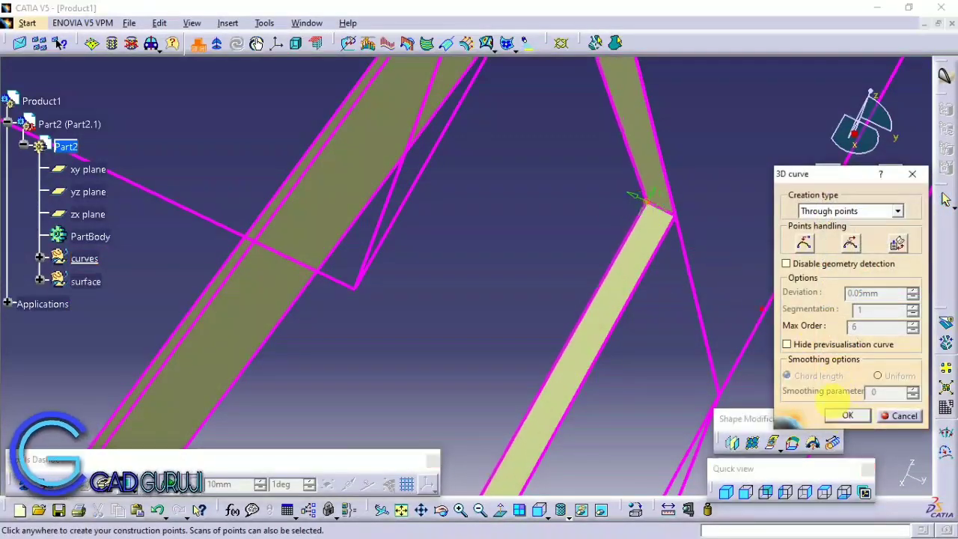
{"action": "left_click", "coordinate": [827, 414]}
{"action": "mouse_move", "coordinate": [827, 415]}
{"action": "middle_mouse_down"}
{"action": "mouse_move", "coordinate": [576, 247]}
{"action": "mouse_move", "coordinate": [635, 85]}
{"action": "mouse_move", "coordinate": [504, 452]}
{"action": "mouse_move", "coordinate": [361, 299]}
{"action": "middle_mouse_up"}
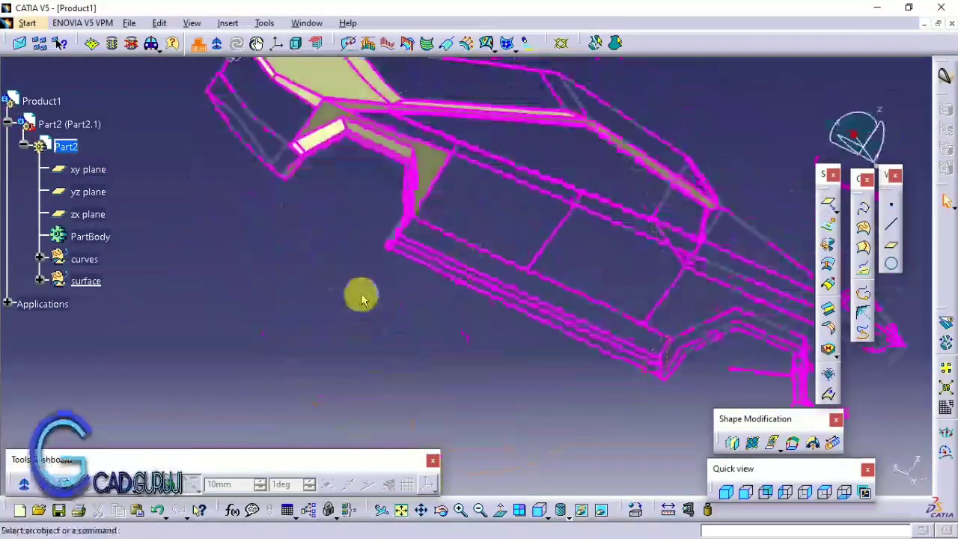
{"action": "mouse_move", "coordinate": [611, 320]}
{"action": "middle_mouse_down"}
{"action": "mouse_move", "coordinate": [515, 387]}
{"action": "mouse_move", "coordinate": [641, 404]}
{"action": "mouse_move", "coordinate": [532, 210]}
{"action": "mouse_move", "coordinate": [407, 247]}
{"action": "mouse_move", "coordinate": [778, 249]}
{"action": "middle_mouse_up"}
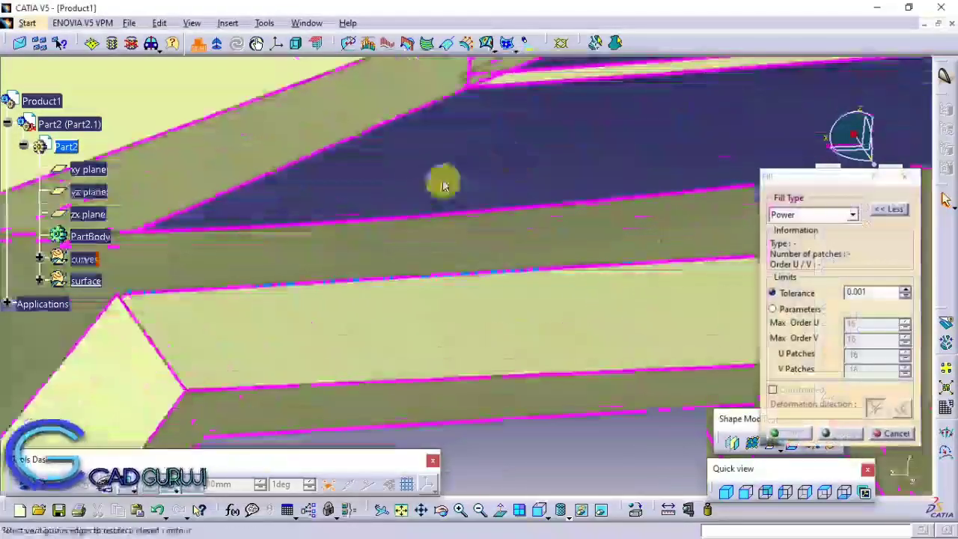
- Fill the roof-area contour with a surface from its boundary edges
{"action": "left_click", "coordinate": [389, 214]}
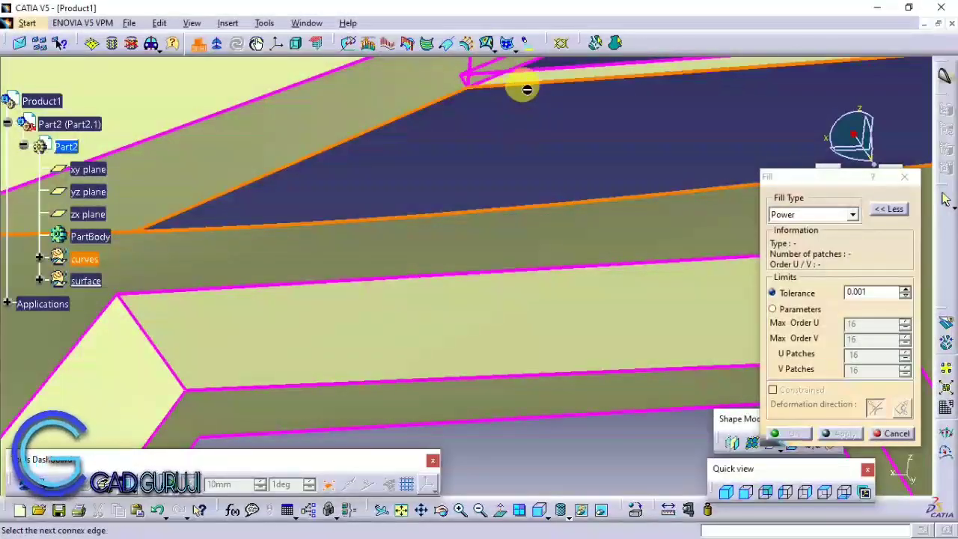
{"action": "middle_click_drag", "start_coordinate": [527, 89], "coordinate": [357, 199]}
{"action": "left_click", "coordinate": [390, 207]}
{"action": "left_click", "coordinate": [816, 431]}
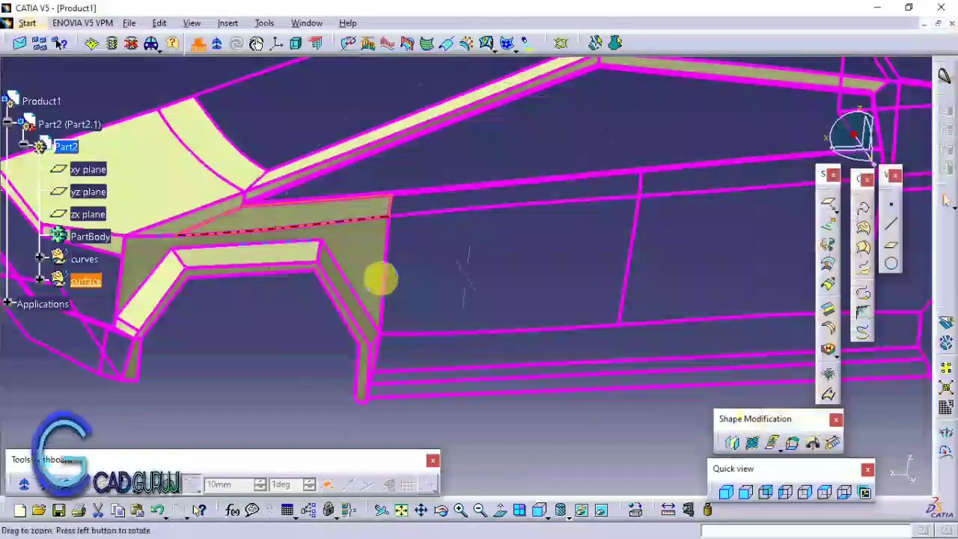
- Start a fill on the side panel, picking its first and last boundary edges
{"action": "middle_click_drag", "start_coordinate": [380, 277], "coordinate": [584, 322]}
{"action": "left_click", "coordinate": [828, 351]}
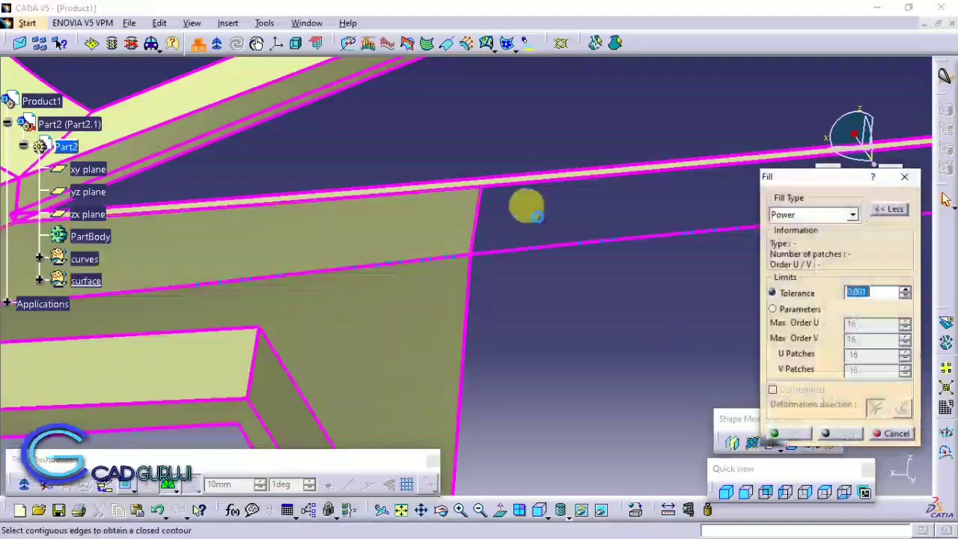
{"action": "left_click", "coordinate": [526, 256]}
{"action": "middle_click_drag", "start_coordinate": [591, 249], "coordinate": [374, 193]}
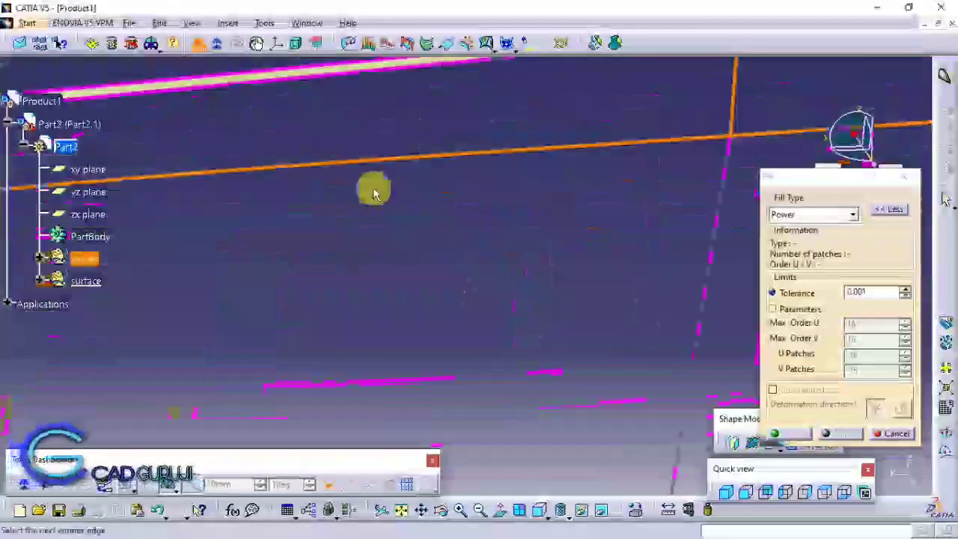
{"action": "left_click", "coordinate": [413, 188]}
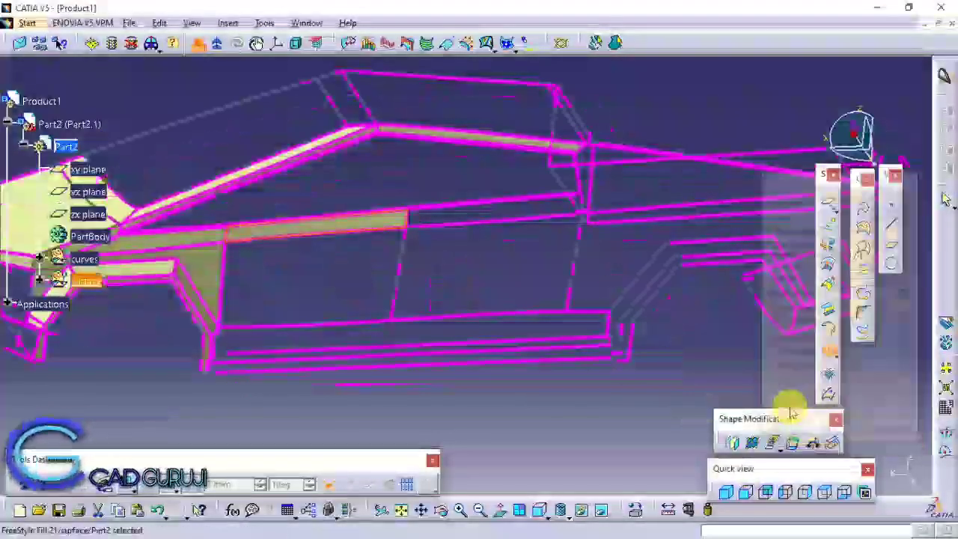
- Close the door panel boundary and create its fill surface
{"action": "left_click", "coordinate": [828, 351]}
{"action": "middle_click_drag", "start_coordinate": [530, 297], "coordinate": [352, 206]}
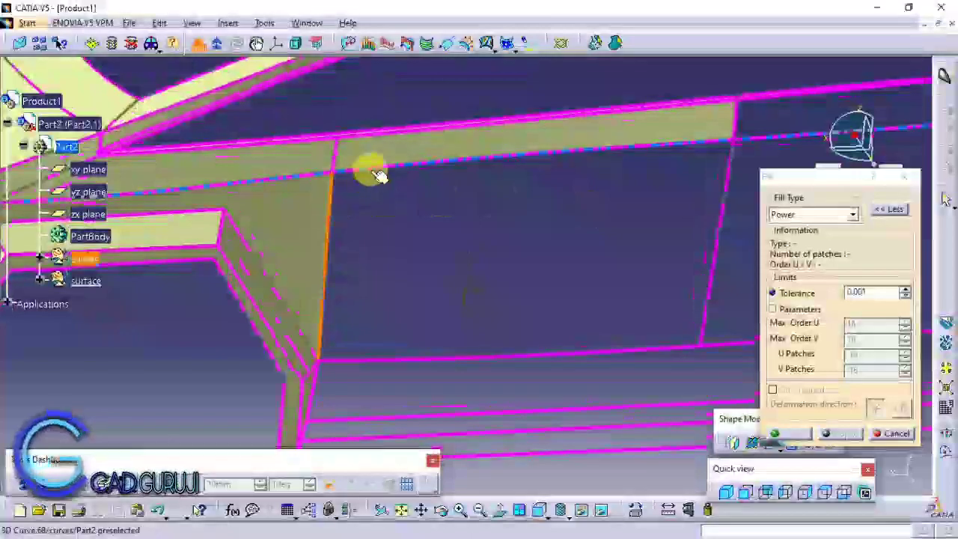
{"action": "left_click", "coordinate": [586, 358]}
{"action": "left_click", "coordinate": [791, 434]}
- Fill the large side panel by picking its closed contour of boundary edges
{"action": "middle_click_drag", "start_coordinate": [791, 434], "coordinate": [494, 250]}
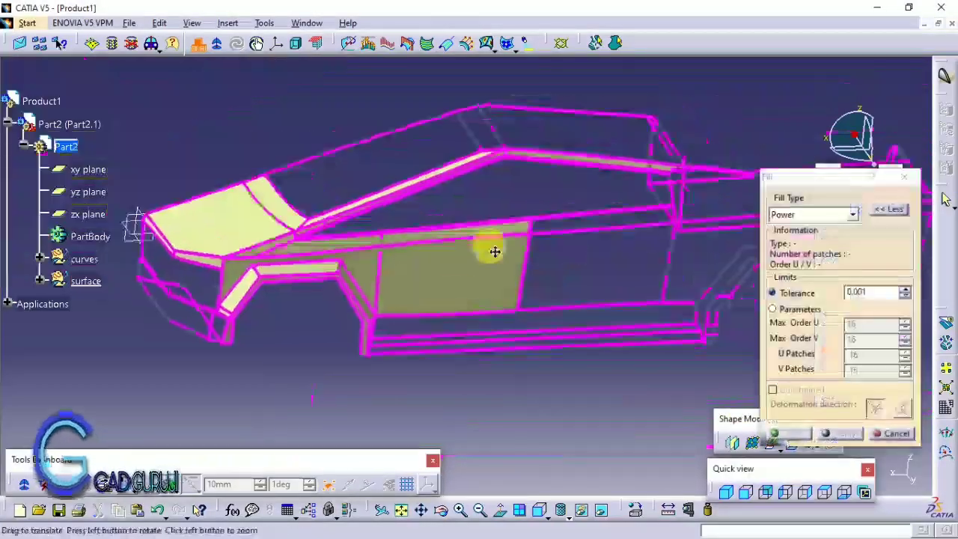
{"action": "left_click", "coordinate": [410, 239]}
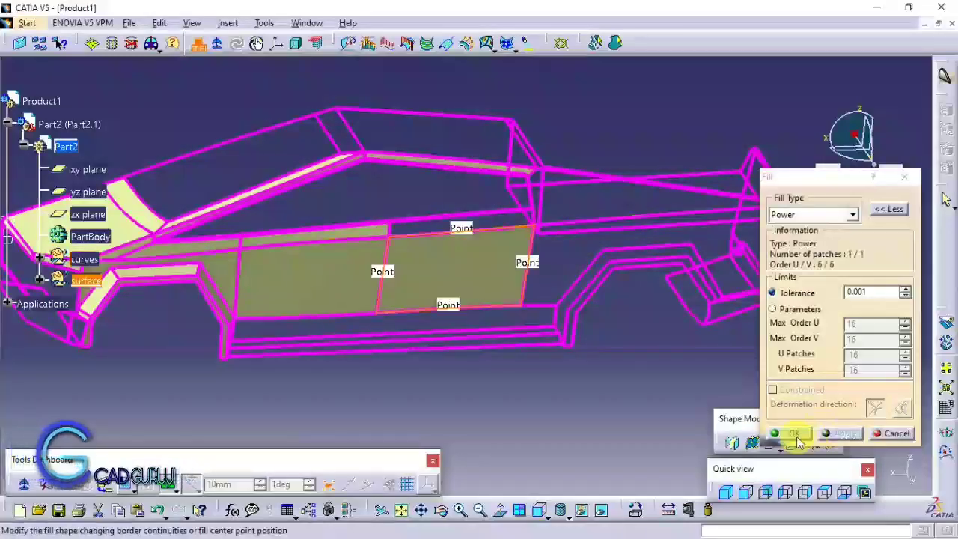
{"action": "mouse_move", "coordinate": [464, 116]}
{"action": "middle_mouse_down", "text": "ctrl"}
{"action": "mouse_move", "coordinate": [331, 211]}
{"action": "mouse_move", "coordinate": [553, 144]}
{"action": "middle_mouse_up", "text": "ctrl"}
{"action": "left_click", "coordinate": [339, 218]}
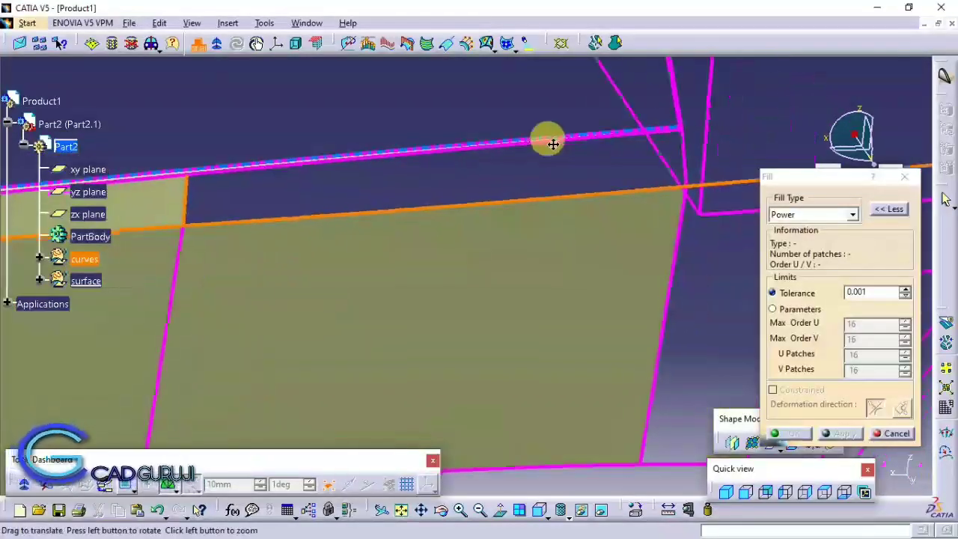
{"action": "left_click", "coordinate": [312, 165]}
{"action": "mouse_move", "coordinate": [312, 165]}
{"action": "middle_mouse_down"}
{"action": "mouse_move", "coordinate": [421, 140]}
{"action": "mouse_move", "coordinate": [676, 188]}
{"action": "mouse_move", "coordinate": [592, 271]}
{"action": "mouse_move", "coordinate": [449, 272]}
{"action": "middle_mouse_up"}
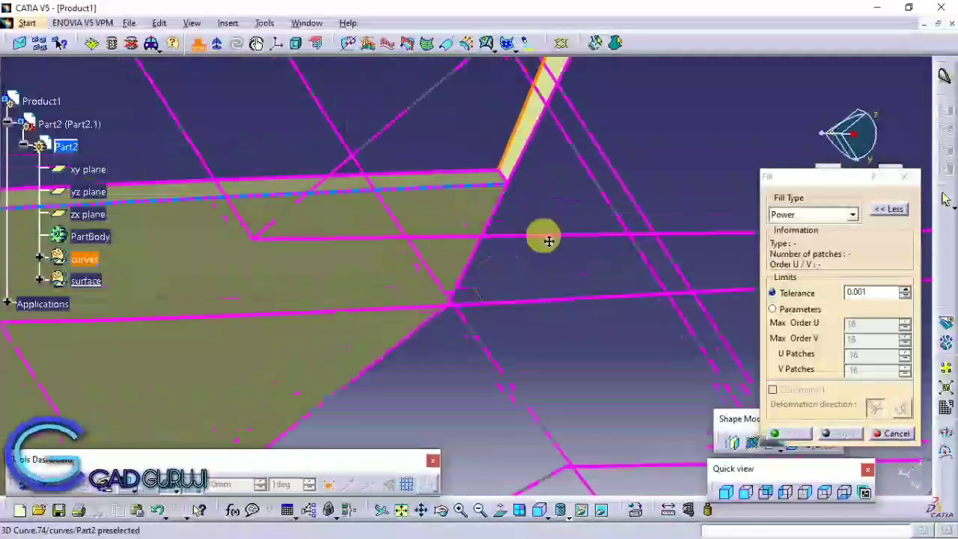
{"action": "left_click", "coordinate": [514, 217]}
{"action": "mouse_move", "coordinate": [513, 217]}
{"action": "middle_mouse_down"}
{"action": "mouse_move", "coordinate": [488, 197]}
{"action": "mouse_move", "coordinate": [467, 152]}
{"action": "mouse_move", "coordinate": [437, 217]}
{"action": "middle_mouse_up"}
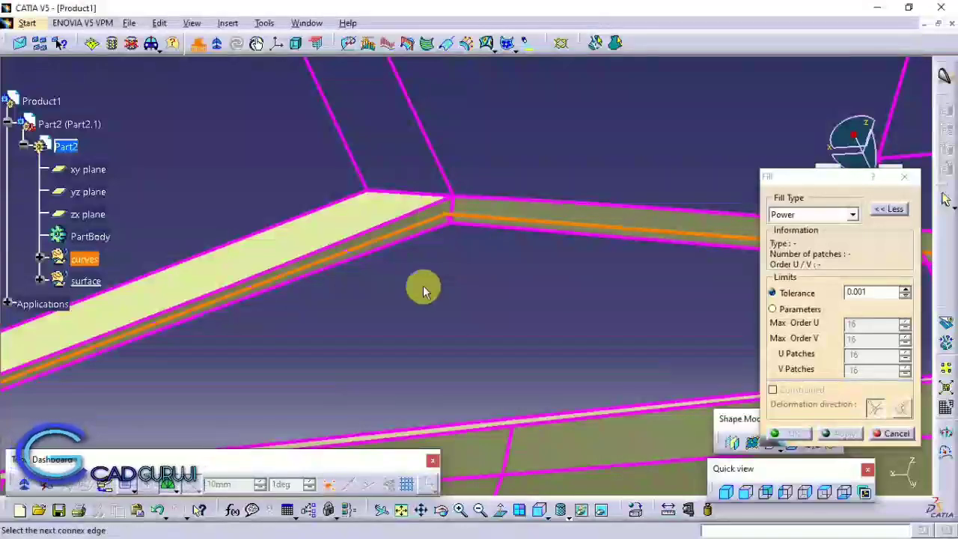
{"action": "middle_click_drag", "start_coordinate": [422, 289], "coordinate": [527, 244]}
{"action": "left_click", "coordinate": [348, 305]}
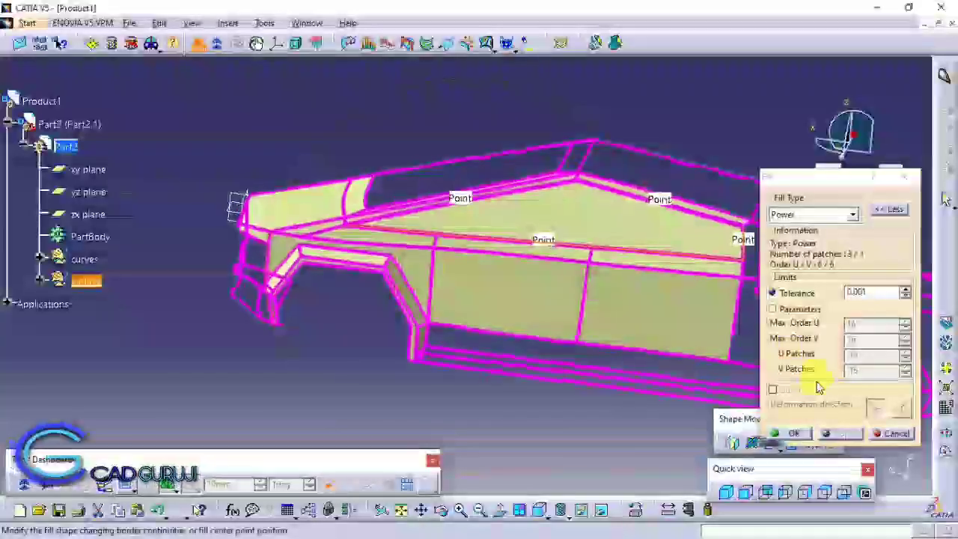
{"action": "left_click", "coordinate": [793, 433]}
- Fill the lower body strip using its short edge and long lower edge
{"action": "left_click", "coordinate": [832, 444]}
{"action": "middle_click_drag", "start_coordinate": [594, 285], "coordinate": [243, 324]}
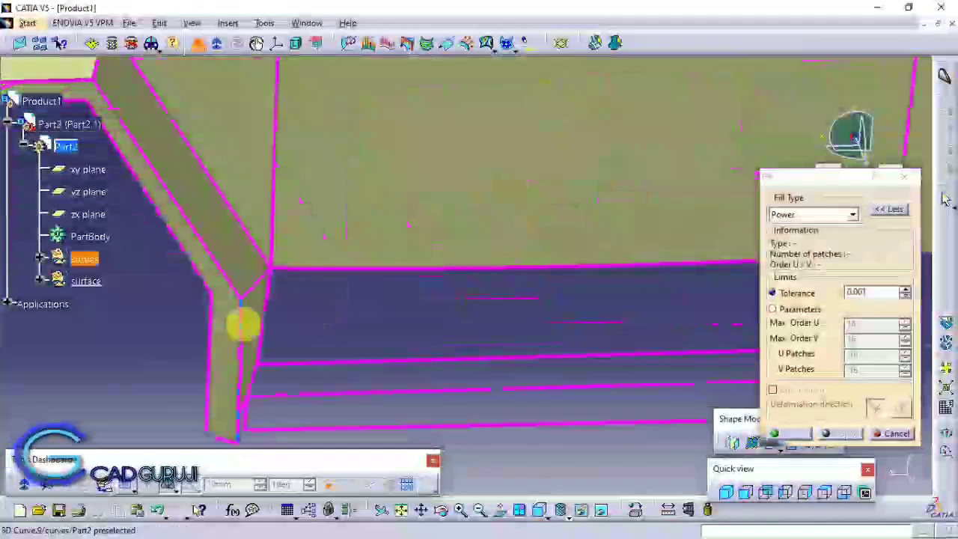
{"action": "left_click", "coordinate": [266, 329]}
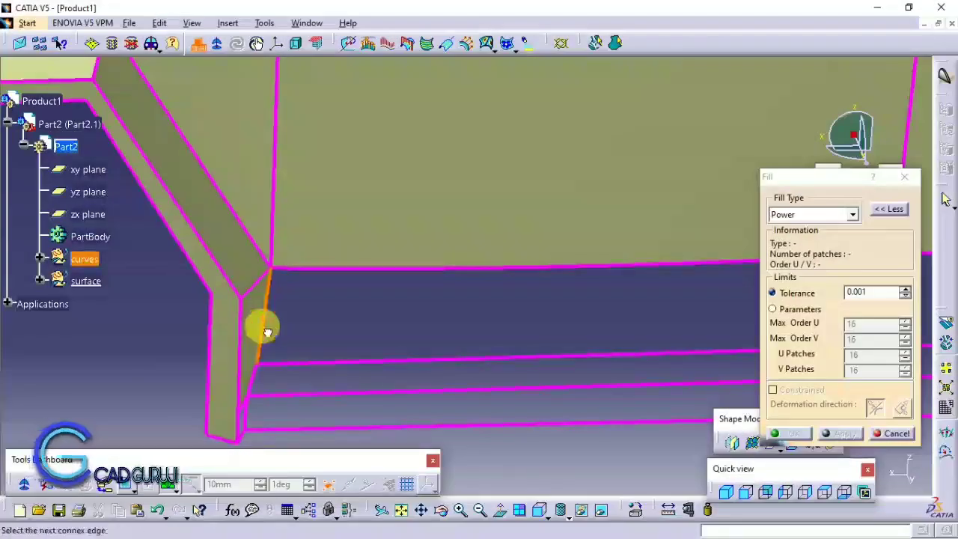
{"action": "left_click", "coordinate": [321, 272]}
{"action": "middle_click_drag", "start_coordinate": [469, 349], "coordinate": [601, 214]}
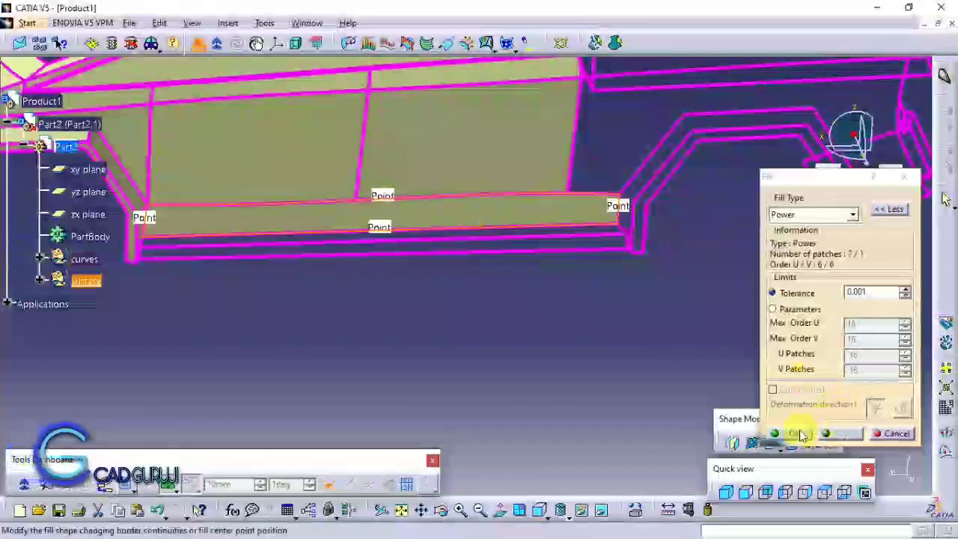
{"action": "left_click", "coordinate": [799, 433]}
- Pick the rear panel's long edge and remaining edges to close the boundary
{"action": "middle_click_drag", "start_coordinate": [438, 255], "coordinate": [485, 267]}
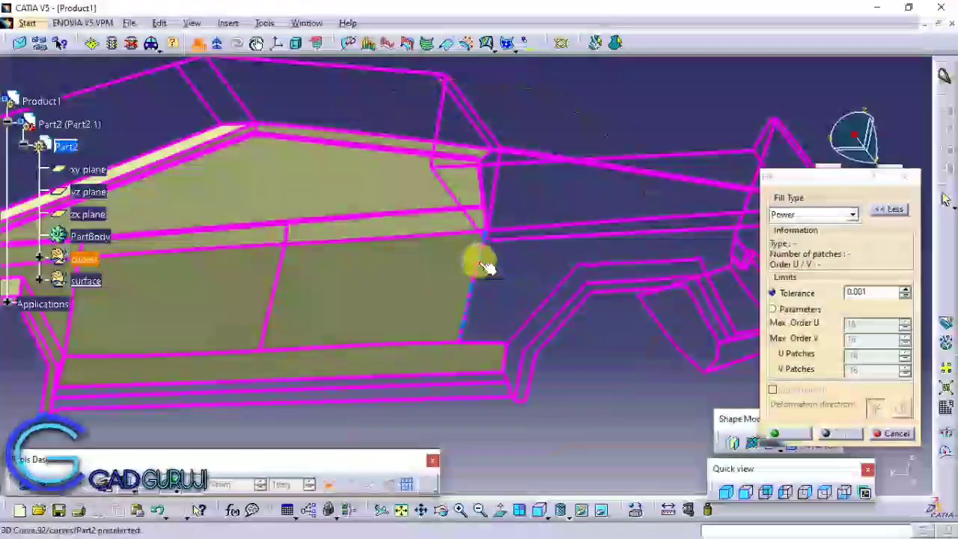
{"action": "left_click", "coordinate": [550, 226]}
{"action": "middle_click_drag", "start_coordinate": [592, 274], "coordinate": [445, 285]}
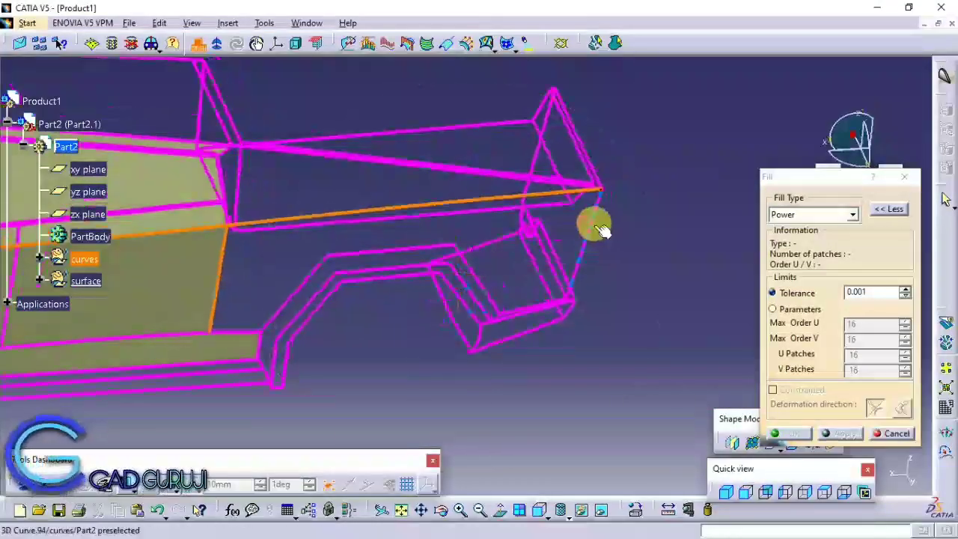
{"action": "middle_click_drag", "start_coordinate": [509, 341], "coordinate": [467, 303]}
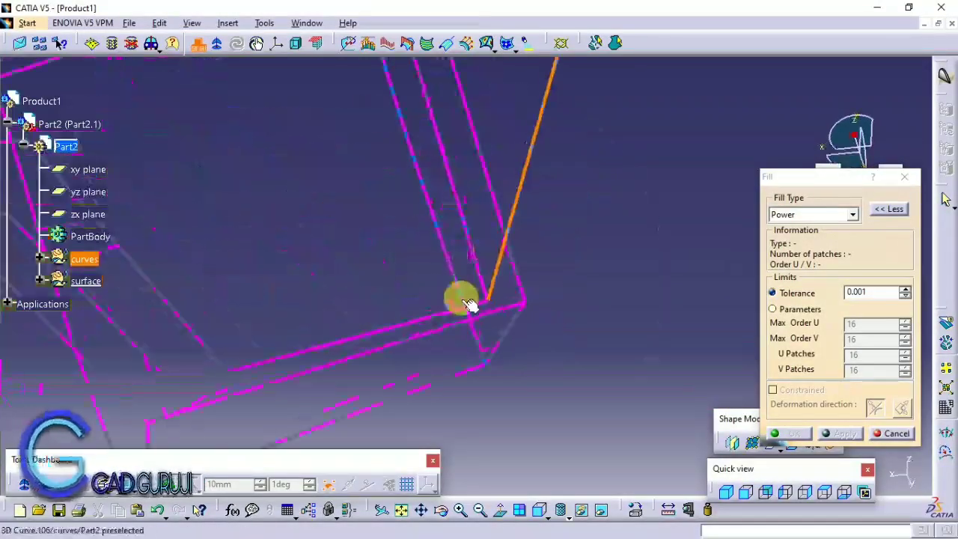
{"action": "middle_click_drag", "start_coordinate": [588, 233], "coordinate": [387, 252]}
{"action": "mouse_move", "coordinate": [286, 168]}
{"action": "middle_mouse_down"}
{"action": "mouse_move", "coordinate": [363, 231]}
{"action": "mouse_move", "coordinate": [359, 285]}
{"action": "middle_mouse_up"}
{"action": "left_click", "coordinate": [315, 297]}
- Close the boundary on the last arch edge, giving a 16 by 15 order-6 Power fill
{"action": "mouse_move", "coordinate": [306, 305]}
{"action": "middle_mouse_down"}
{"action": "mouse_move", "coordinate": [369, 225]}
{"action": "mouse_move", "coordinate": [299, 231]}
{"action": "mouse_move", "coordinate": [408, 290]}
{"action": "mouse_move", "coordinate": [780, 441]}
{"action": "middle_mouse_up"}
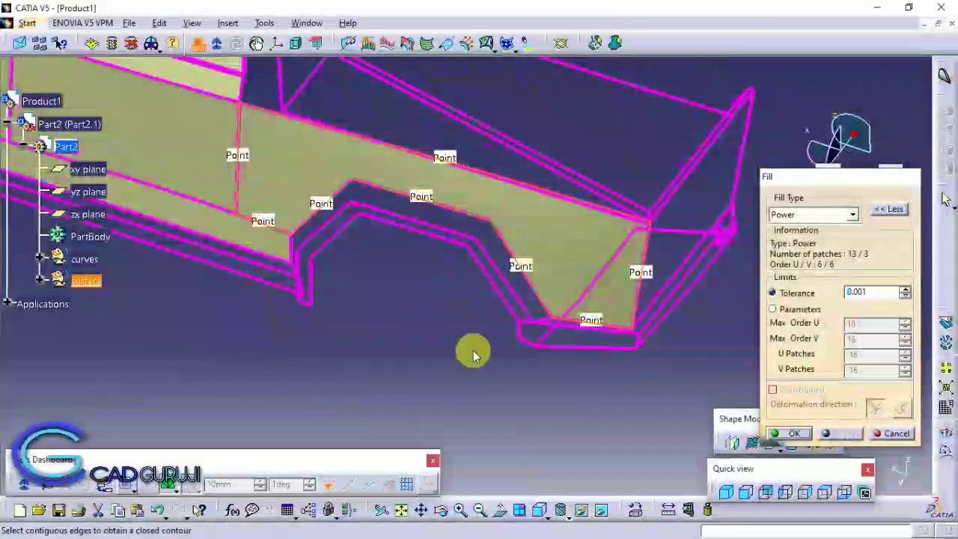
{"action": "mouse_move", "coordinate": [473, 355]}
{"action": "middle_mouse_down", "text": "ctrl"}
{"action": "mouse_move", "coordinate": [383, 266]}
{"action": "mouse_move", "coordinate": [427, 207]}
{"action": "mouse_move", "coordinate": [442, 284]}
{"action": "middle_mouse_up", "text": "ctrl"}
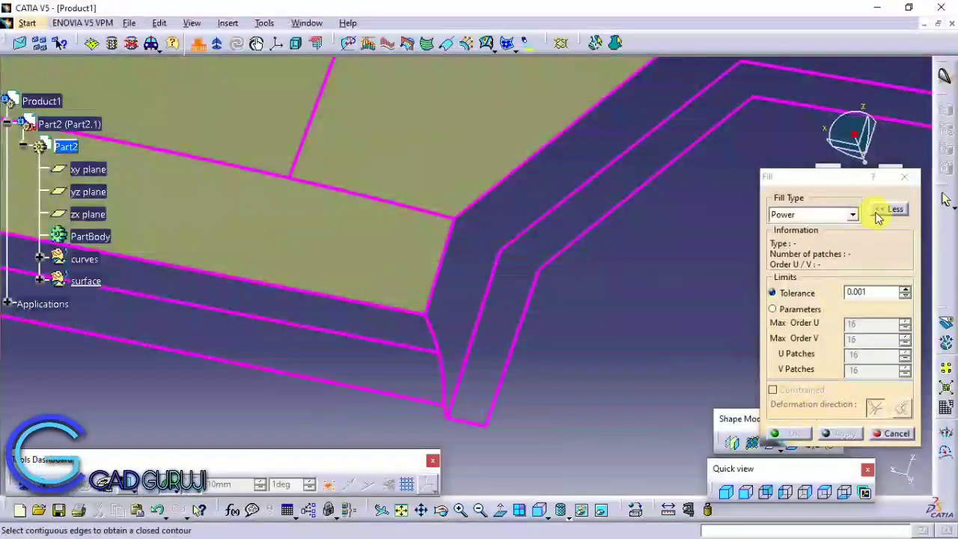
{"action": "mouse_move", "coordinate": [673, 300]}
{"action": "middle_mouse_down"}
{"action": "mouse_move", "coordinate": [530, 335]}
{"action": "mouse_move", "coordinate": [576, 331]}
{"action": "middle_mouse_up"}
{"action": "mouse_move", "coordinate": [516, 327]}
{"action": "middle_mouse_down"}
{"action": "mouse_move", "coordinate": [492, 214]}
{"action": "mouse_move", "coordinate": [234, 234]}
{"action": "mouse_move", "coordinate": [467, 261]}
{"action": "mouse_move", "coordinate": [620, 377]}
{"action": "mouse_move", "coordinate": [421, 242]}
{"action": "mouse_move", "coordinate": [503, 206]}
{"action": "mouse_move", "coordinate": [891, 332]}
{"action": "mouse_move", "coordinate": [678, 324]}
{"action": "mouse_move", "coordinate": [577, 165]}
{"action": "middle_mouse_up"}
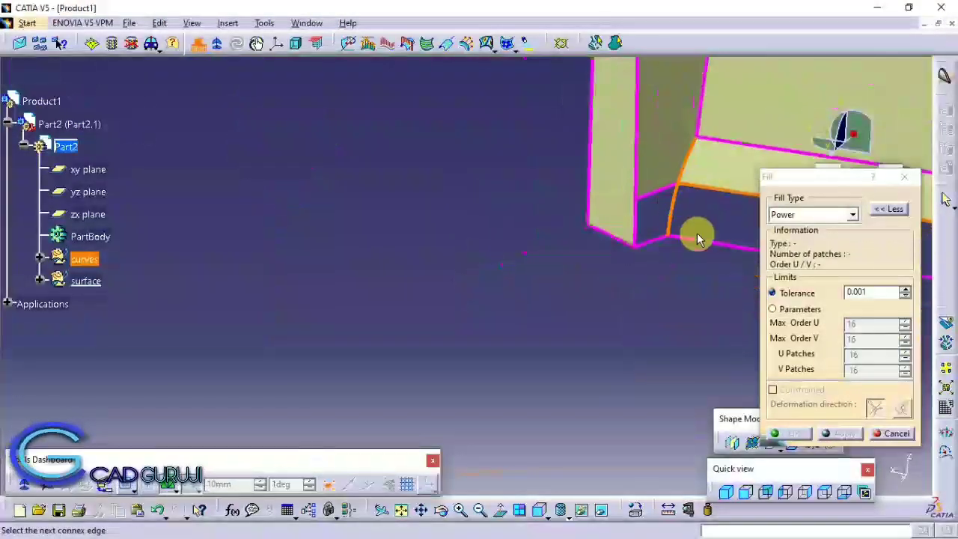
{"action": "middle_click_drag", "start_coordinate": [644, 214], "coordinate": [551, 327], "text": "ctrl"}
{"action": "mouse_move", "coordinate": [795, 432]}
{"action": "middle_mouse_down"}
{"action": "mouse_move", "coordinate": [543, 228]}
{"action": "mouse_move", "coordinate": [635, 312]}
{"action": "middle_mouse_up"}
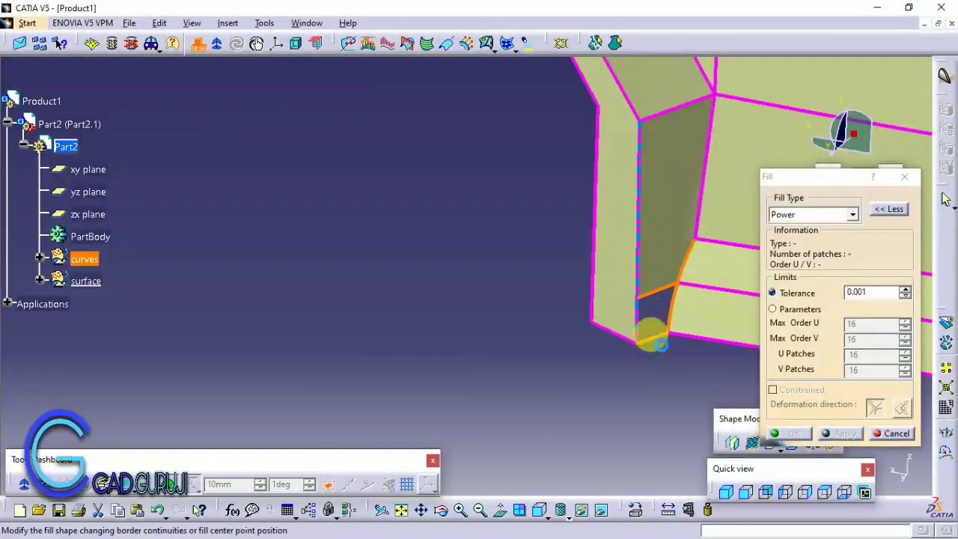
{"action": "mouse_move", "coordinate": [787, 432]}
{"action": "middle_mouse_down"}
{"action": "mouse_move", "coordinate": [609, 471]}
{"action": "mouse_move", "coordinate": [641, 310]}
{"action": "mouse_move", "coordinate": [348, 174]}
{"action": "mouse_move", "coordinate": [556, 265]}
{"action": "middle_mouse_up"}
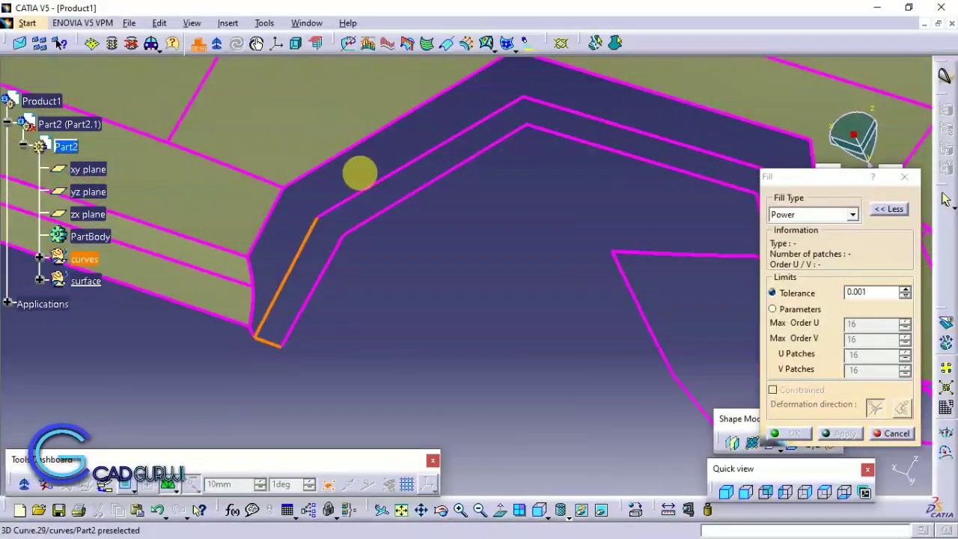
{"action": "mouse_move", "coordinate": [445, 215]}
{"action": "middle_mouse_down"}
{"action": "mouse_move", "coordinate": [523, 214]}
{"action": "mouse_move", "coordinate": [455, 239]}
{"action": "mouse_move", "coordinate": [505, 238]}
{"action": "middle_mouse_up"}
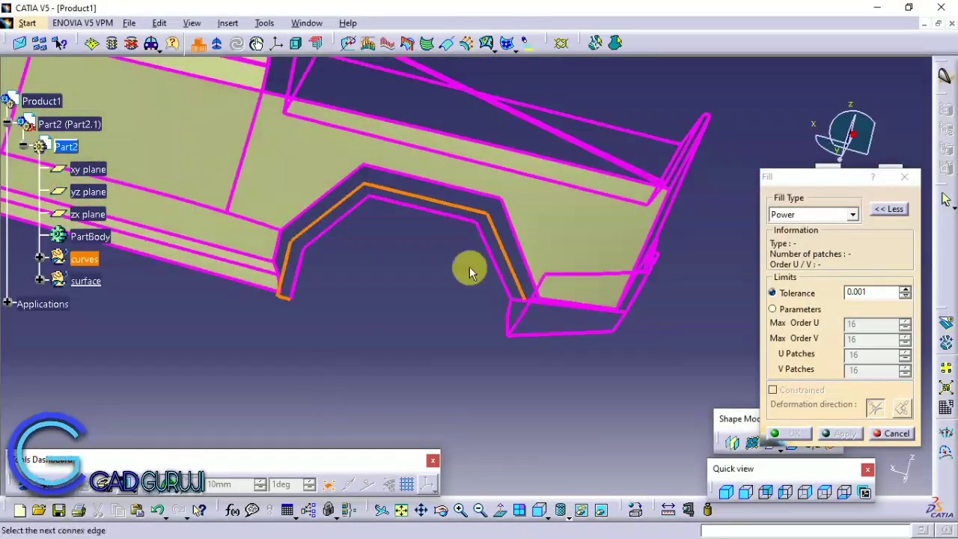
{"action": "mouse_move", "coordinate": [470, 273]}
{"action": "middle_mouse_down"}
{"action": "mouse_move", "coordinate": [374, 363]}
{"action": "mouse_move", "coordinate": [449, 190]}
{"action": "mouse_move", "coordinate": [289, 306]}
{"action": "mouse_move", "coordinate": [341, 348]}
{"action": "mouse_move", "coordinate": [454, 302]}
{"action": "mouse_move", "coordinate": [428, 427]}
{"action": "mouse_move", "coordinate": [514, 232]}
{"action": "middle_mouse_up"}
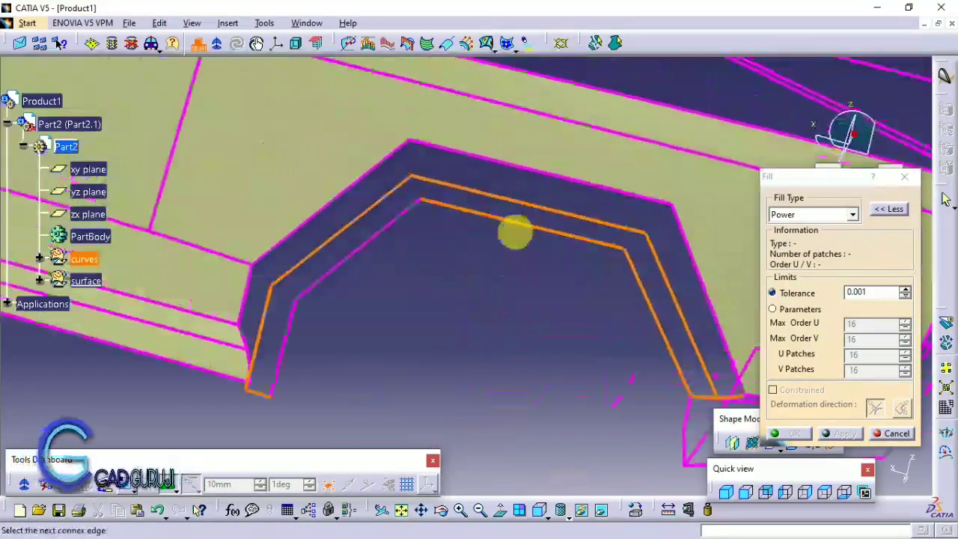
{"action": "left_click", "coordinate": [288, 322]}
{"action": "mouse_move", "coordinate": [438, 324]}
{"action": "middle_mouse_down"}
{"action": "mouse_move", "coordinate": [573, 177]}
{"action": "mouse_move", "coordinate": [469, 250]}
{"action": "middle_mouse_up"}
- Confirm the Power fill and rotate the view toward the wheel-arch strip
{"action": "left_click", "coordinate": [904, 175]}
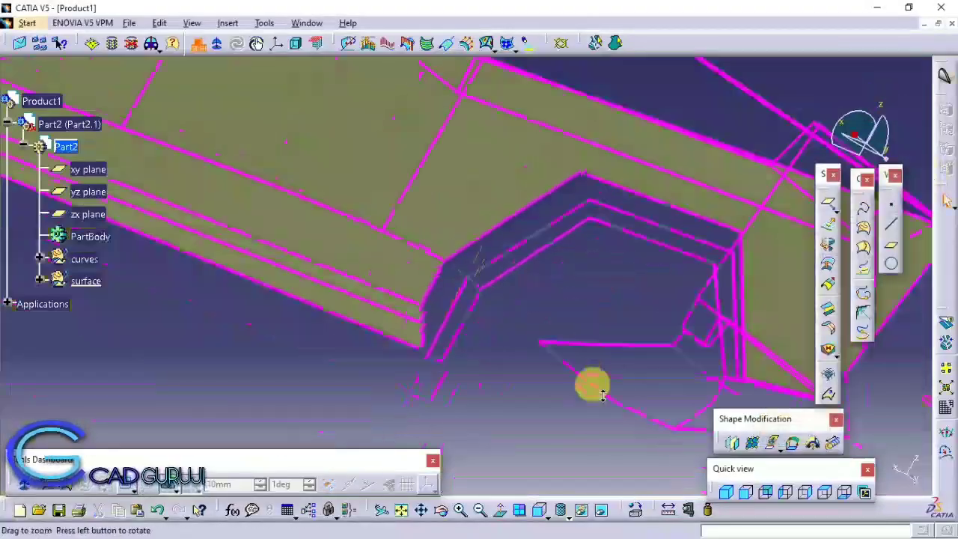
{"action": "middle_click_drag", "start_coordinate": [592, 385], "coordinate": [399, 272]}
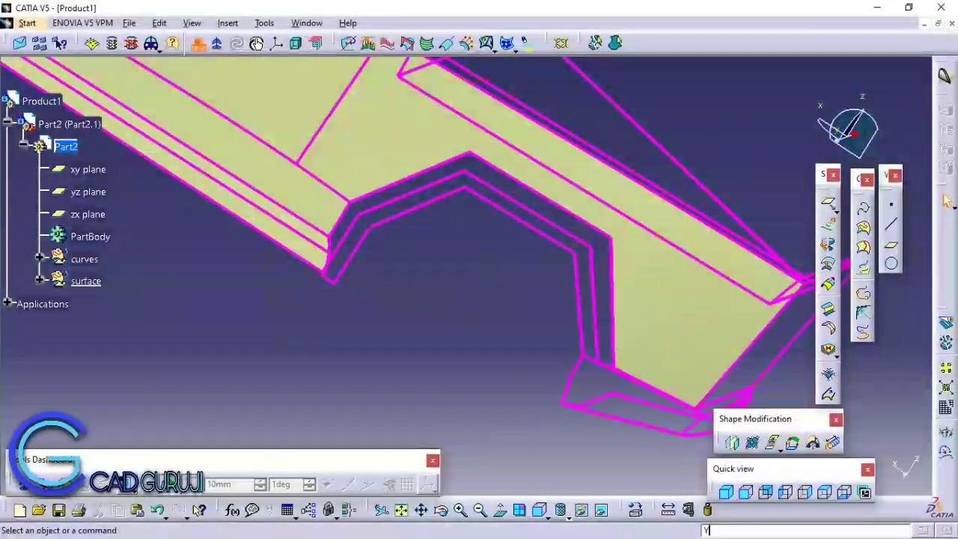
{"action": "mouse_move", "coordinate": [333, 288]}
{"action": "middle_mouse_down"}
{"action": "mouse_move", "coordinate": [652, 487]}
{"action": "mouse_move", "coordinate": [542, 358]}
{"action": "mouse_move", "coordinate": [417, 299]}
{"action": "mouse_move", "coordinate": [453, 312]}
{"action": "middle_mouse_up"}
{"action": "mouse_move", "coordinate": [372, 282]}
{"action": "middle_mouse_down"}
{"action": "mouse_move", "coordinate": [551, 374]}
{"action": "mouse_move", "coordinate": [267, 272]}
{"action": "mouse_move", "coordinate": [387, 267]}
{"action": "mouse_move", "coordinate": [576, 340]}
{"action": "mouse_move", "coordinate": [359, 363]}
{"action": "middle_mouse_up"}
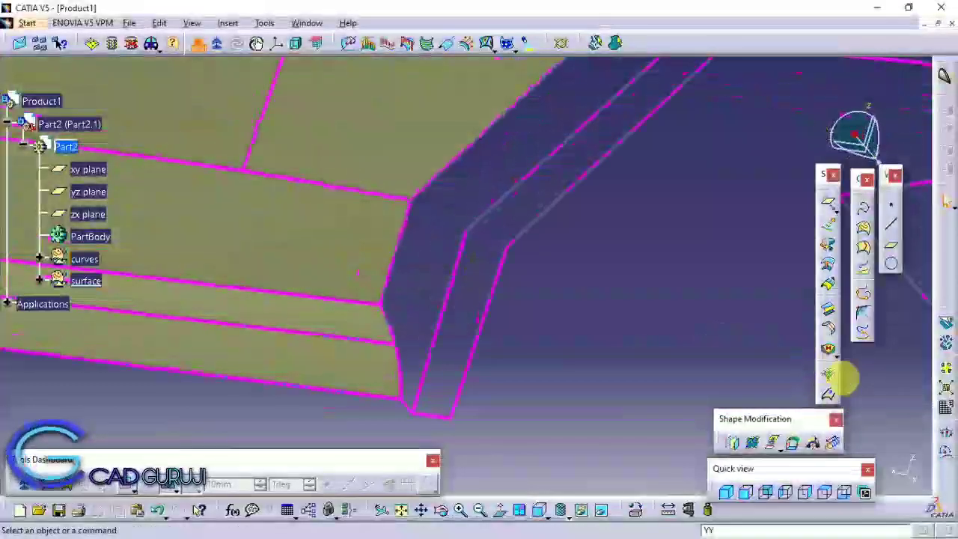
- Fill the narrow wheel-arch flange strip by closing its edge boundary
{"action": "left_click", "coordinate": [830, 373]}
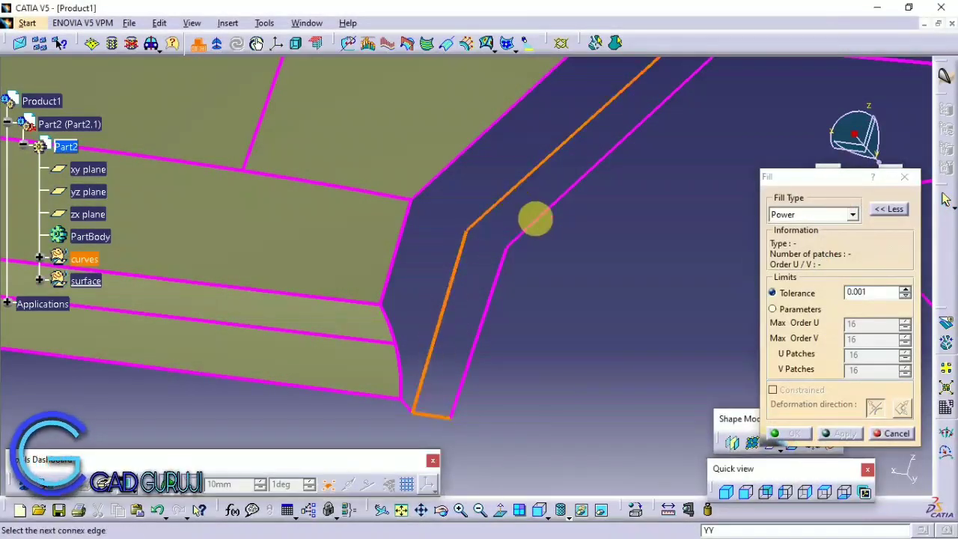
{"action": "middle_click_drag", "start_coordinate": [525, 253], "coordinate": [609, 180], "text": "ctrl"}
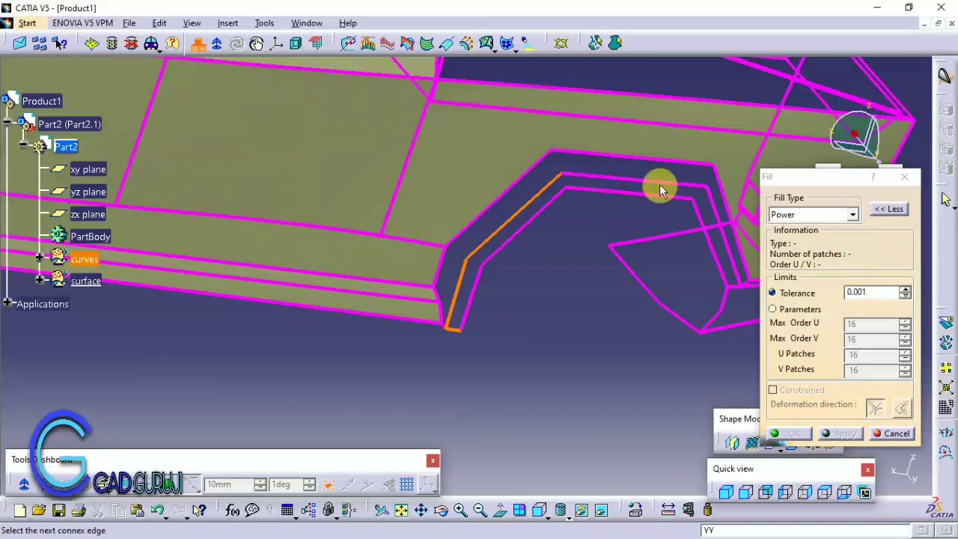
{"action": "mouse_move", "coordinate": [741, 299]}
{"action": "middle_mouse_down"}
{"action": "mouse_move", "coordinate": [631, 9]}
{"action": "mouse_move", "coordinate": [559, 276]}
{"action": "middle_mouse_up"}
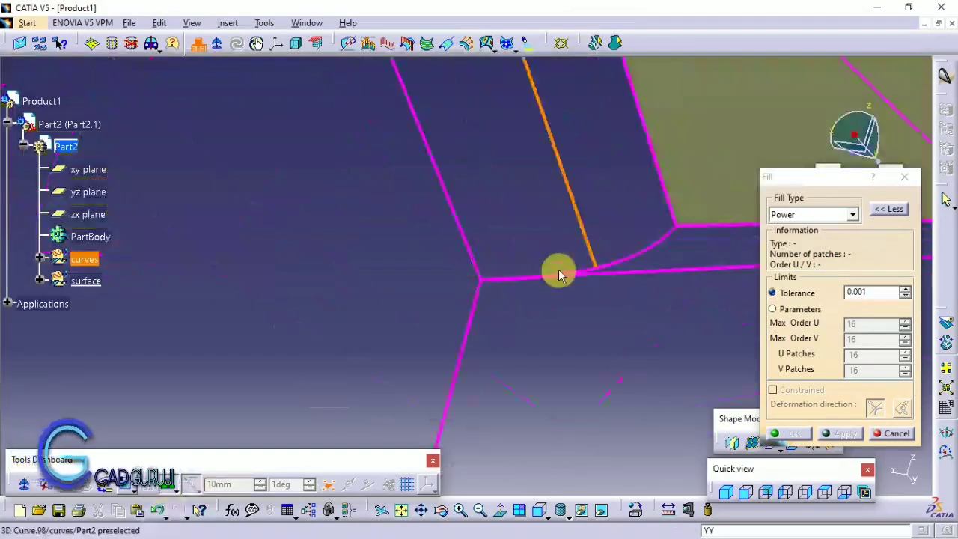
{"action": "middle_click_drag", "start_coordinate": [433, 182], "coordinate": [521, 324]}
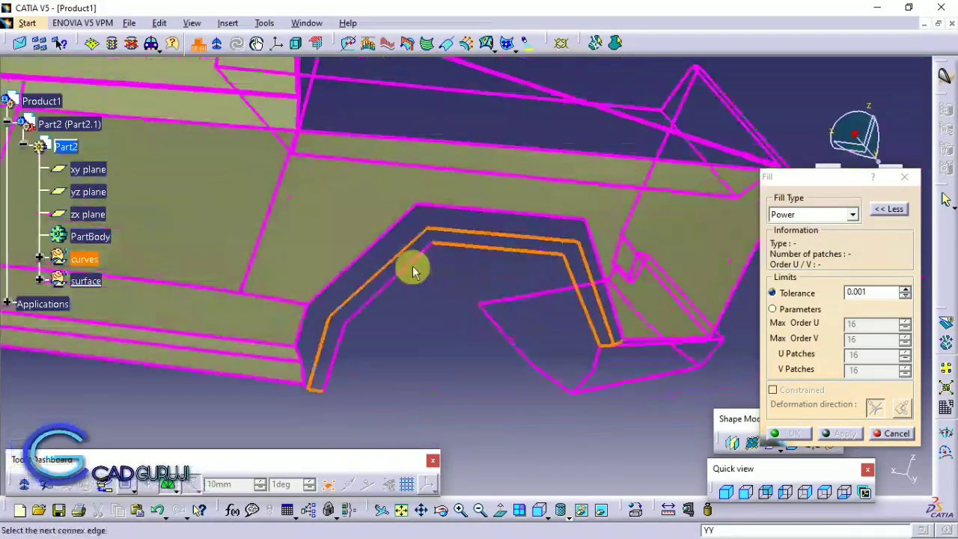
{"action": "left_click", "coordinate": [340, 363]}
{"action": "middle_click_drag", "start_coordinate": [363, 285], "coordinate": [726, 429], "text": "ctrl"}
{"action": "left_click", "coordinate": [789, 434]}
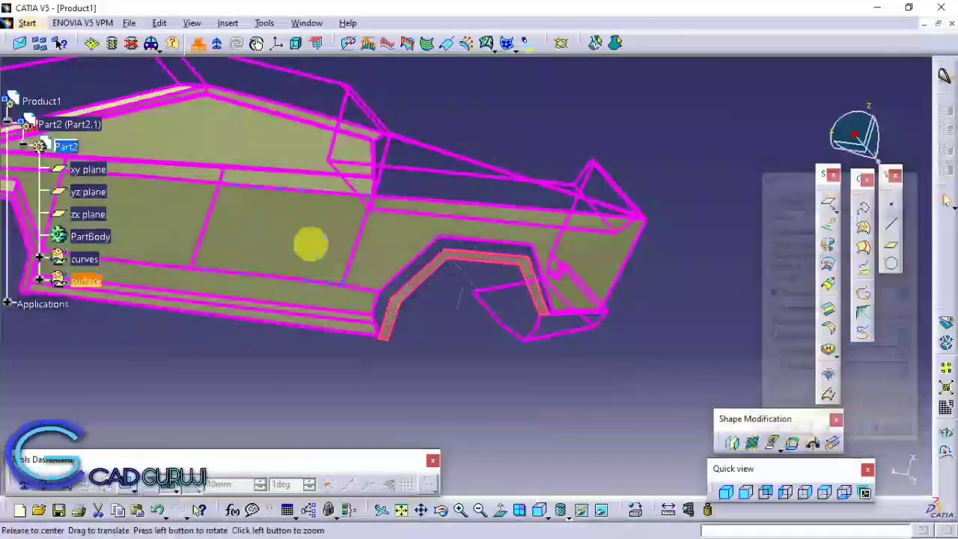
{"action": "mouse_move", "coordinate": [310, 241]}
{"action": "middle_mouse_down"}
{"action": "mouse_move", "coordinate": [482, 249]}
{"action": "mouse_move", "coordinate": [524, 122]}
{"action": "mouse_move", "coordinate": [506, 222]}
{"action": "mouse_move", "coordinate": [376, 160]}
{"action": "mouse_move", "coordinate": [366, 278]}
{"action": "mouse_move", "coordinate": [417, 346]}
{"action": "mouse_move", "coordinate": [434, 317]}
{"action": "middle_mouse_up"}
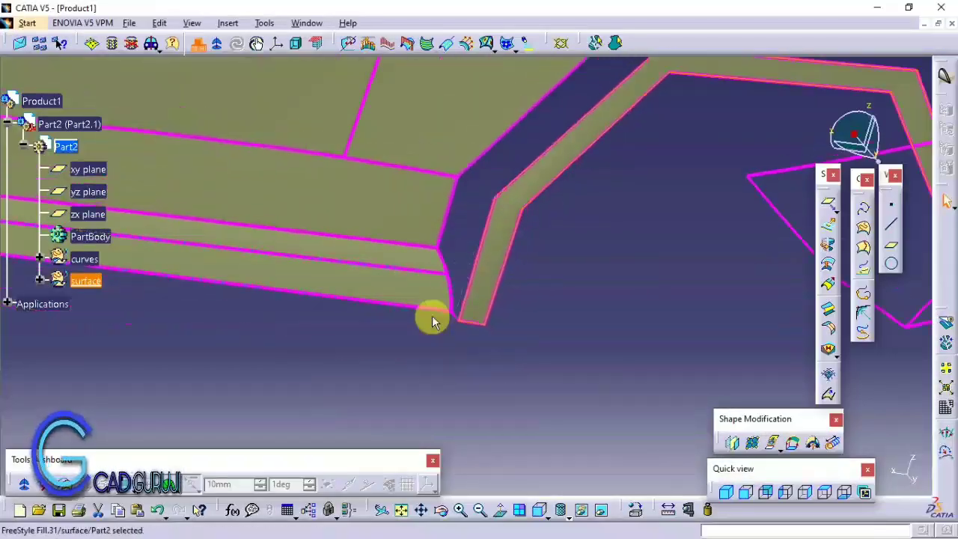
{"action": "left_click", "coordinate": [79, 258]}
- Hide and then re-show the curves set from the tree
{"action": "right_click", "coordinate": [82, 258]}
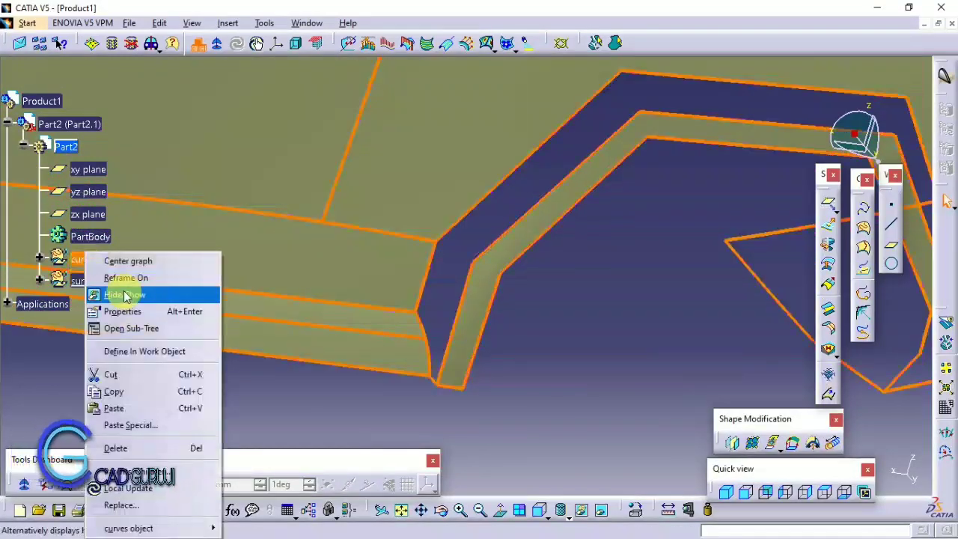
{"action": "left_click", "coordinate": [125, 294]}
{"action": "right_click", "coordinate": [83, 258]}
{"action": "left_click", "coordinate": [120, 299]}
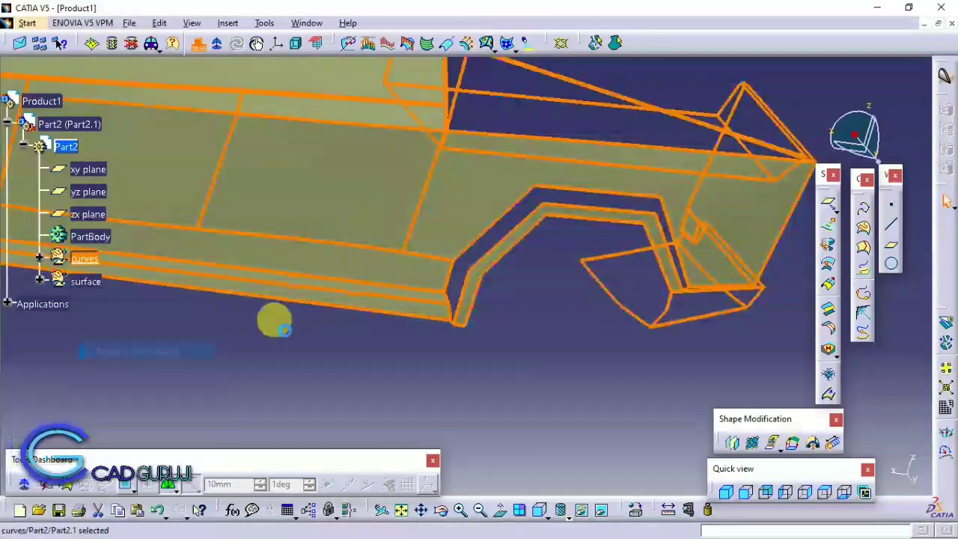
- Begin a 3D curve, choose its creation type, then cancel it with Escape
{"action": "left_click", "coordinate": [864, 214]}
{"action": "left_click", "coordinate": [845, 211]}
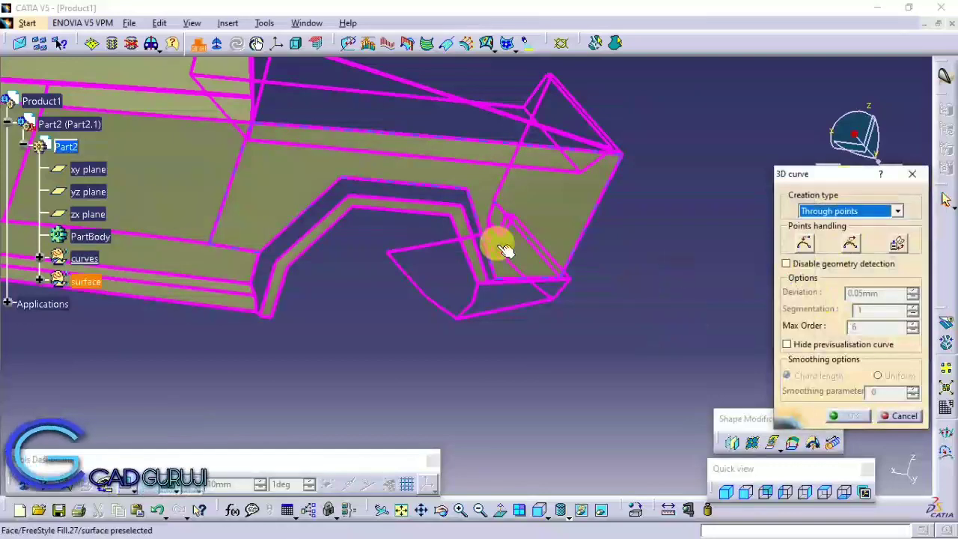
{"action": "scroll", "coordinate": [505, 251], "scroll_direction": "up", "scroll_amount": 5}
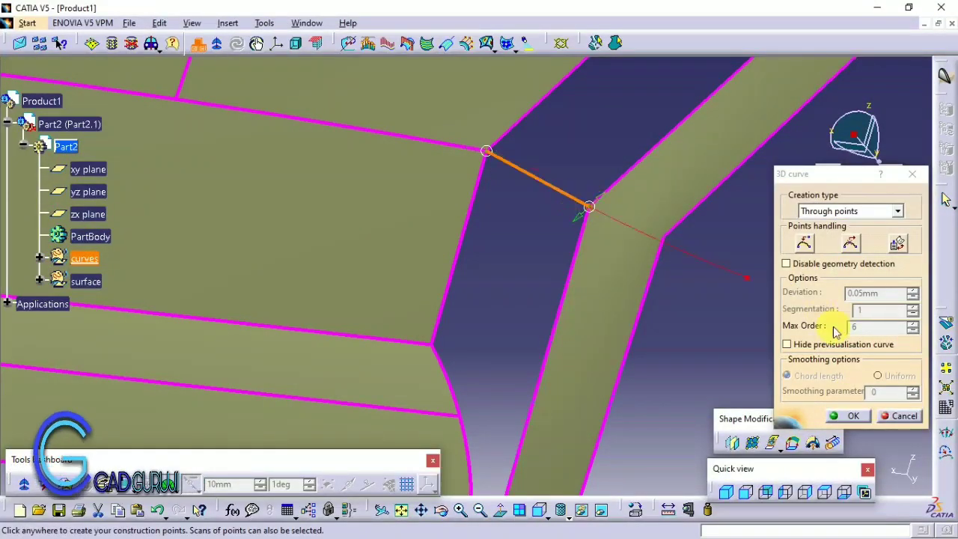
{"action": "key", "text": "Escape"}
{"action": "middle_click_drag", "start_coordinate": [651, 285], "coordinate": [769, 292]}
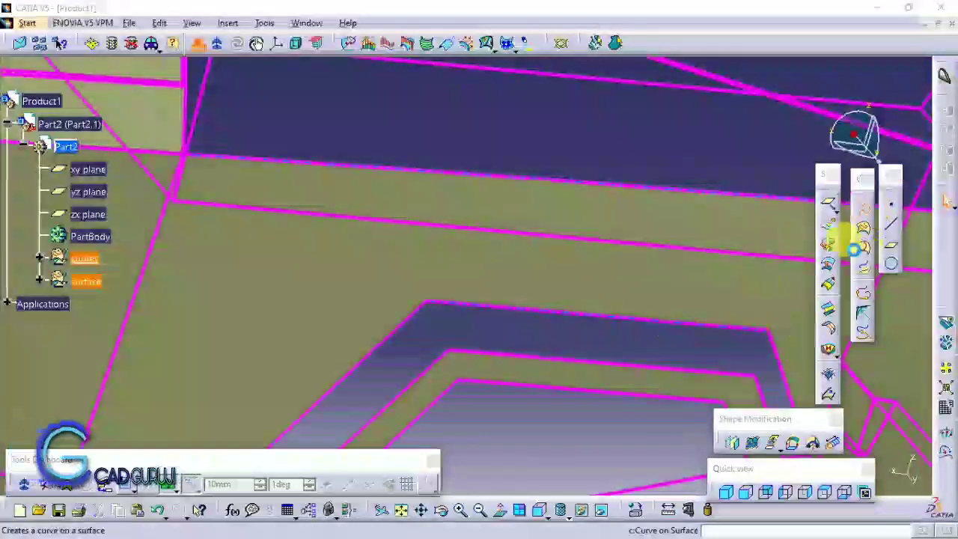
- Draw a 3D curve bridging the two wheel-arch flange corner vertices
{"action": "left_click", "coordinate": [862, 229]}
{"action": "left_click", "coordinate": [444, 349]}
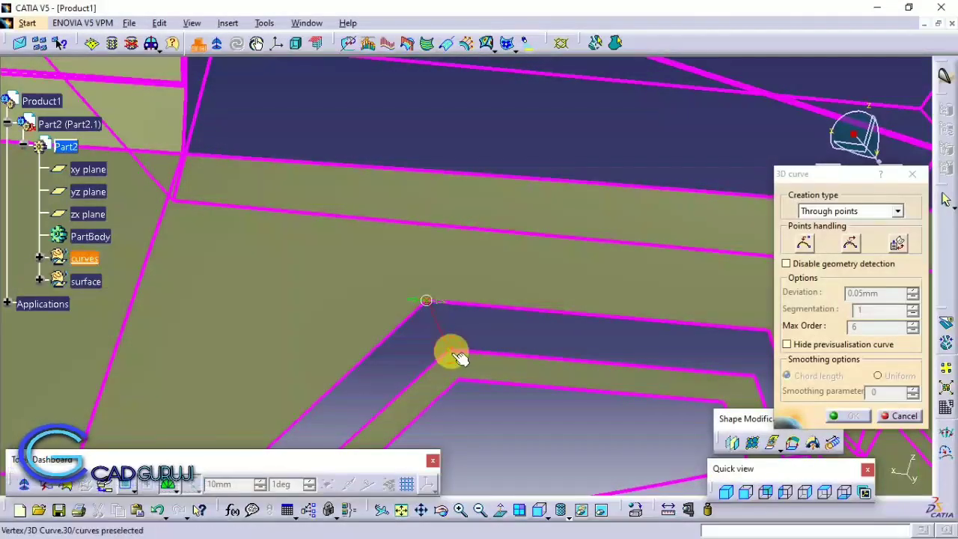
{"action": "middle_click_drag", "start_coordinate": [445, 349], "coordinate": [705, 325]}
{"action": "middle_click_drag", "start_coordinate": [634, 216], "coordinate": [639, 230]}
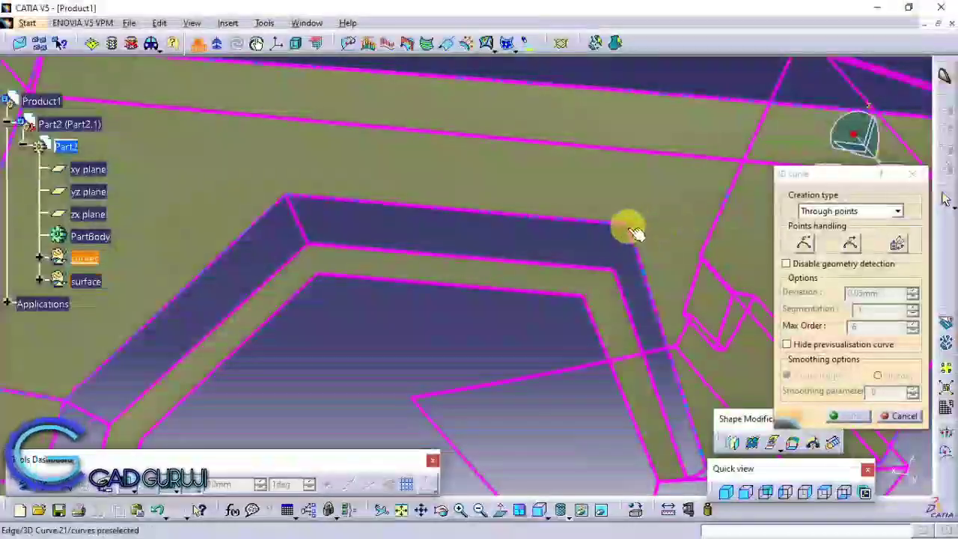
{"action": "left_click", "coordinate": [630, 227]}
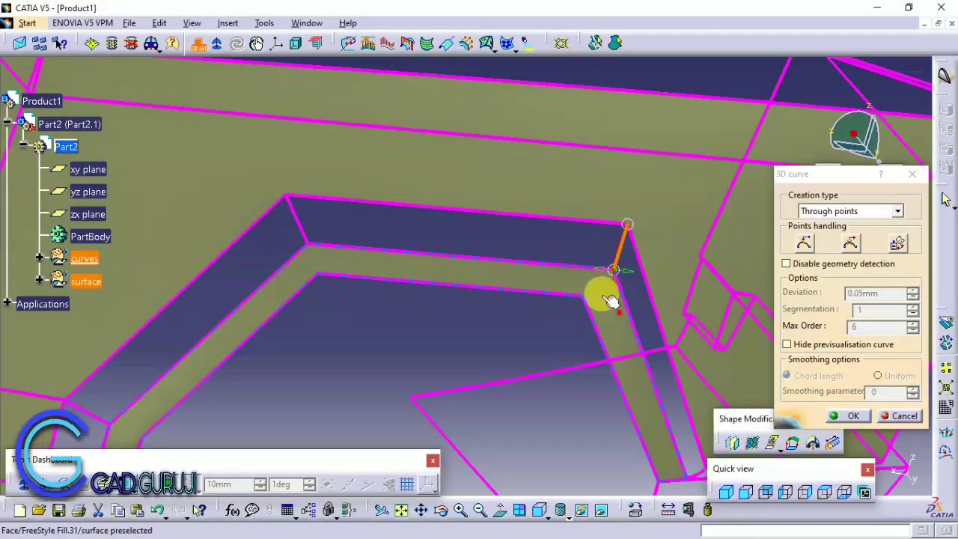
{"action": "middle_click_drag", "start_coordinate": [610, 300], "coordinate": [599, 258]}
{"action": "mouse_move", "coordinate": [475, 202]}
{"action": "middle_mouse_down"}
{"action": "mouse_move", "coordinate": [640, 367]}
{"action": "mouse_move", "coordinate": [546, 336]}
{"action": "mouse_move", "coordinate": [540, 384]}
{"action": "mouse_move", "coordinate": [506, 261]}
{"action": "mouse_move", "coordinate": [583, 290]}
{"action": "mouse_move", "coordinate": [406, 325]}
{"action": "mouse_move", "coordinate": [466, 316]}
{"action": "mouse_move", "coordinate": [577, 416]}
{"action": "mouse_move", "coordinate": [613, 171]}
{"action": "mouse_move", "coordinate": [659, 220]}
{"action": "mouse_move", "coordinate": [569, 190]}
{"action": "mouse_move", "coordinate": [637, 250]}
{"action": "mouse_move", "coordinate": [511, 342]}
{"action": "mouse_move", "coordinate": [481, 315]}
{"action": "mouse_move", "coordinate": [524, 322]}
{"action": "middle_mouse_up"}
- Confirm the 3D curve and select the surface set in the tree
{"action": "left_click", "coordinate": [901, 416]}
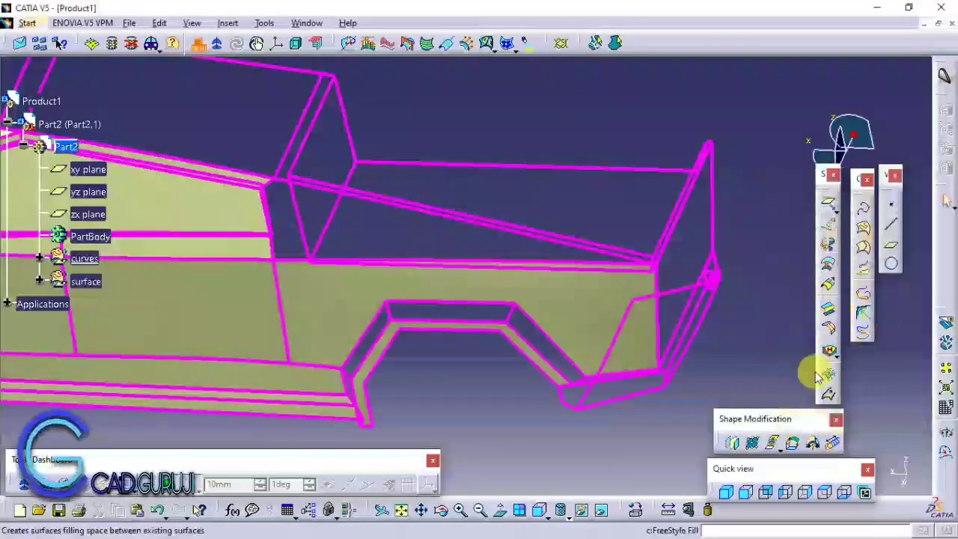
{"action": "right_click", "coordinate": [104, 288]}
{"action": "left_click", "coordinate": [224, 350]}
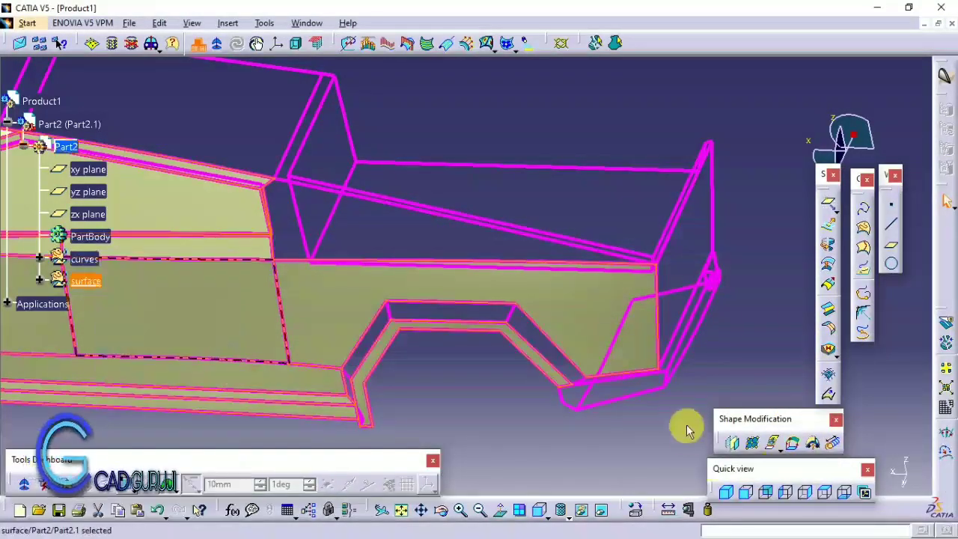
- Fill the wheel-arch corner patch with a raised tolerance as an Analytic surface
{"action": "left_click", "coordinate": [826, 362]}
{"action": "mouse_move", "coordinate": [443, 342]}
{"action": "middle_mouse_down"}
{"action": "mouse_move", "coordinate": [588, 100]}
{"action": "mouse_move", "coordinate": [469, 226]}
{"action": "mouse_move", "coordinate": [505, 253]}
{"action": "middle_mouse_up"}
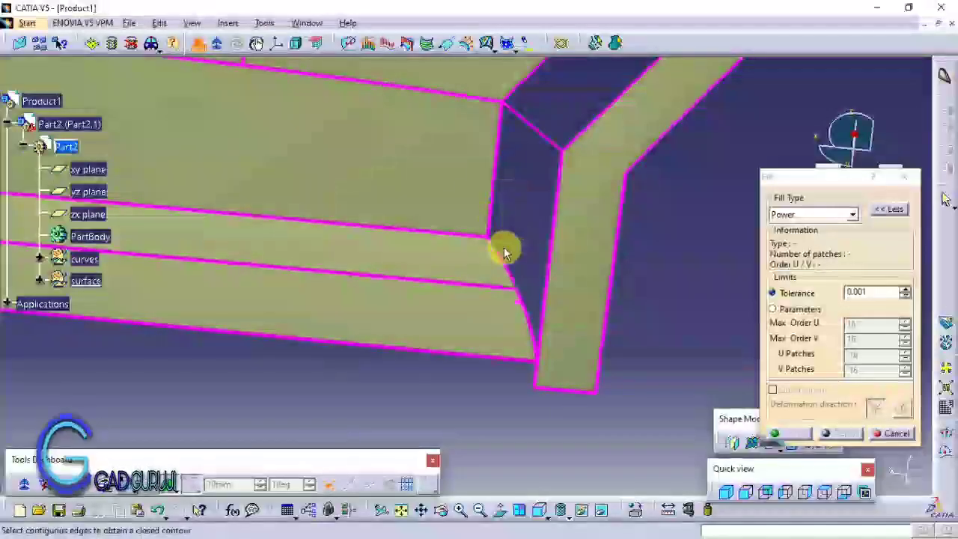
{"action": "left_click", "coordinate": [565, 202]}
{"action": "mouse_move", "coordinate": [561, 195]}
{"action": "middle_mouse_down"}
{"action": "mouse_move", "coordinate": [501, 202]}
{"action": "mouse_move", "coordinate": [528, 268]}
{"action": "mouse_move", "coordinate": [569, 314]}
{"action": "middle_mouse_up"}
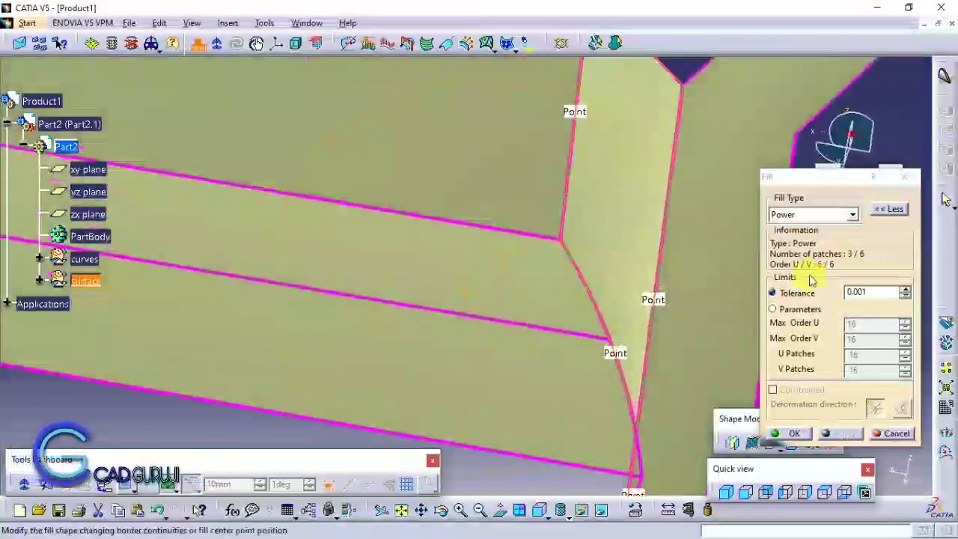
{"action": "left_click", "coordinate": [904, 290]}
{"action": "left_click", "coordinate": [862, 440]}
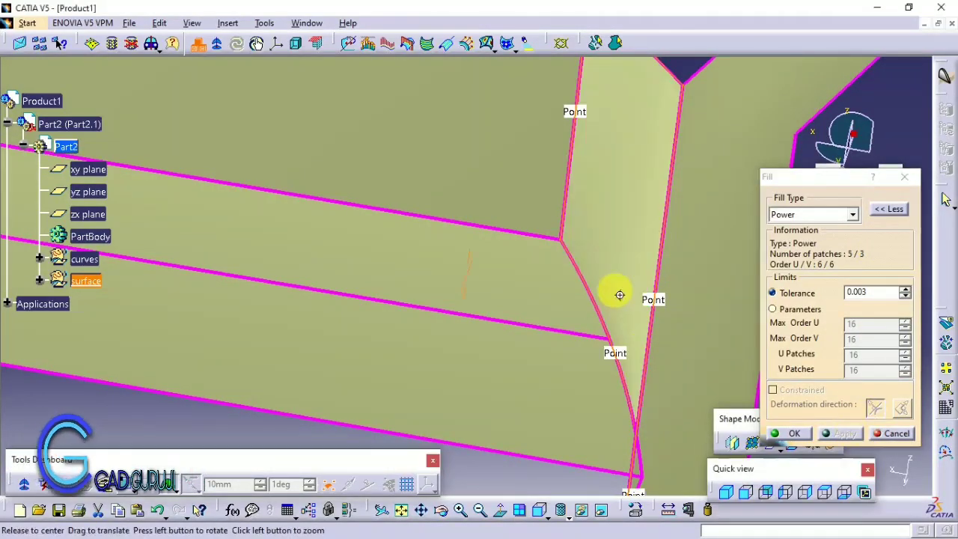
{"action": "mouse_move", "coordinate": [616, 292]}
{"action": "middle_mouse_down"}
{"action": "mouse_move", "coordinate": [557, 304]}
{"action": "mouse_move", "coordinate": [604, 252]}
{"action": "middle_mouse_up"}
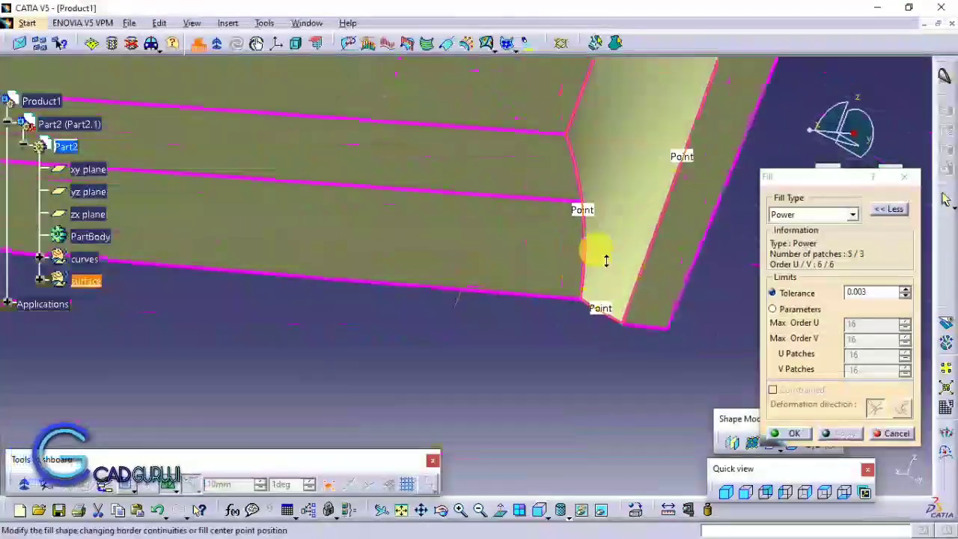
{"action": "left_click", "coordinate": [790, 230]}
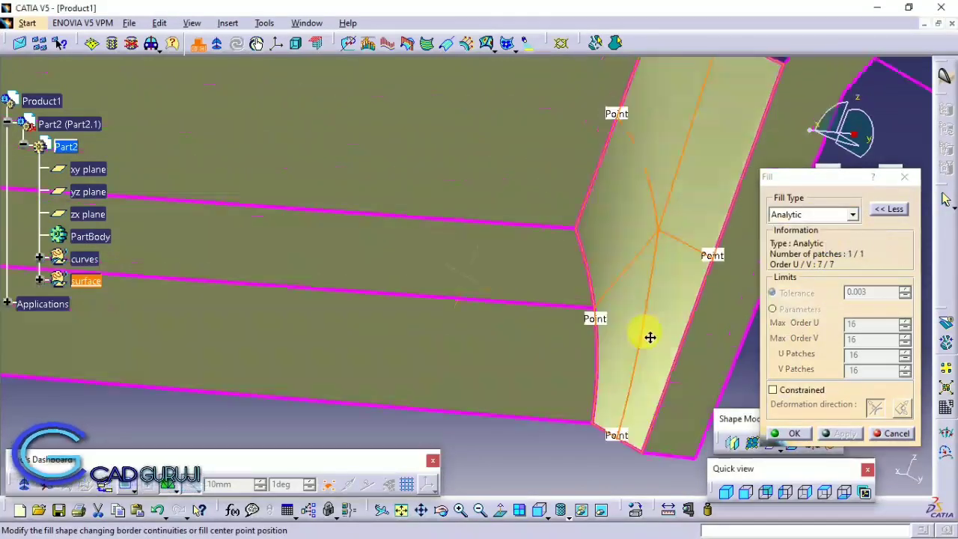
{"action": "mouse_move", "coordinate": [648, 334]}
{"action": "middle_mouse_down"}
{"action": "mouse_move", "coordinate": [609, 280]}
{"action": "mouse_move", "coordinate": [571, 272]}
{"action": "mouse_move", "coordinate": [616, 340]}
{"action": "mouse_move", "coordinate": [605, 401]}
{"action": "mouse_move", "coordinate": [604, 349]}
{"action": "middle_mouse_up"}
{"action": "left_click", "coordinate": [787, 433]}
- Fill the next two narrow strips around the wheel arch
{"action": "mouse_move", "coordinate": [787, 433]}
{"action": "middle_mouse_down"}
{"action": "mouse_move", "coordinate": [527, 276]}
{"action": "mouse_move", "coordinate": [596, 207]}
{"action": "mouse_move", "coordinate": [508, 379]}
{"action": "mouse_move", "coordinate": [569, 389]}
{"action": "middle_mouse_up"}
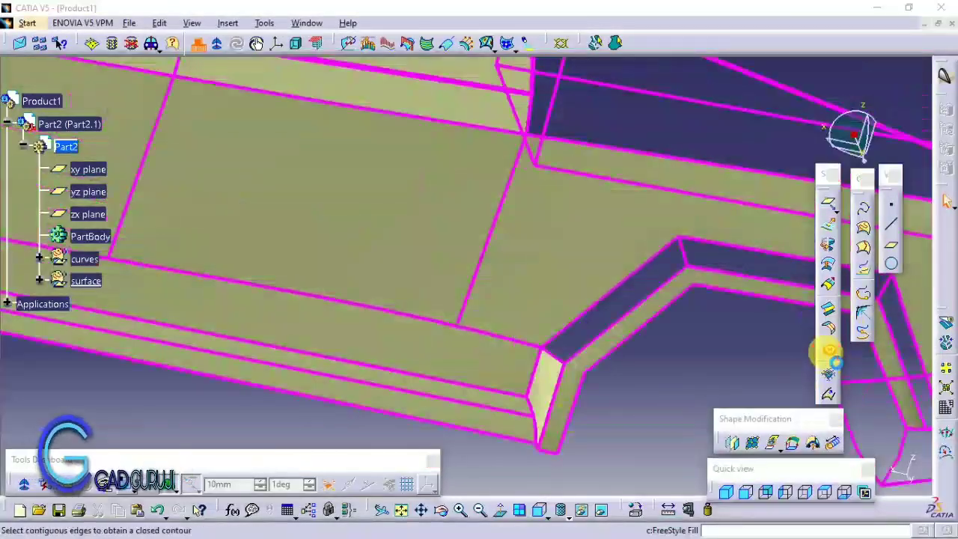
{"action": "middle_click_drag", "start_coordinate": [643, 320], "coordinate": [576, 268]}
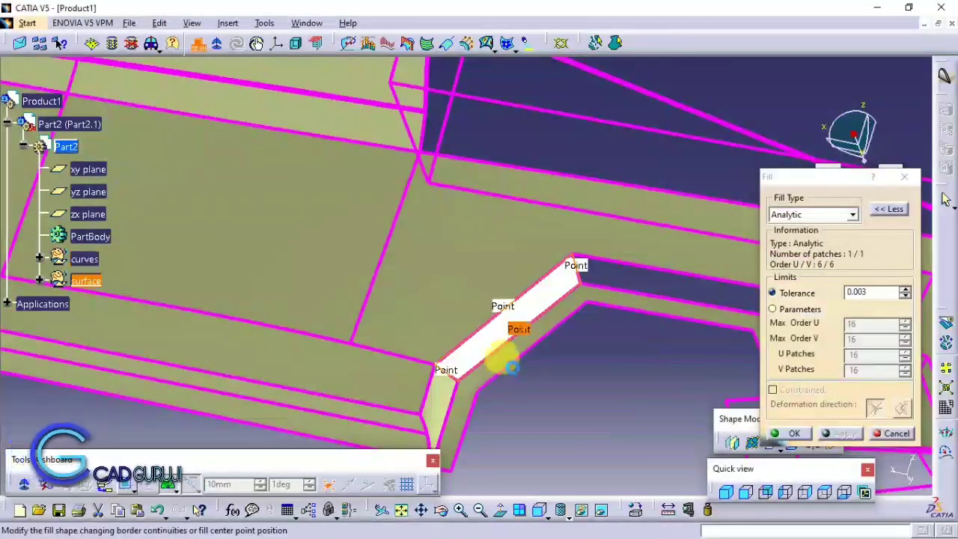
{"action": "left_click", "coordinate": [793, 433]}
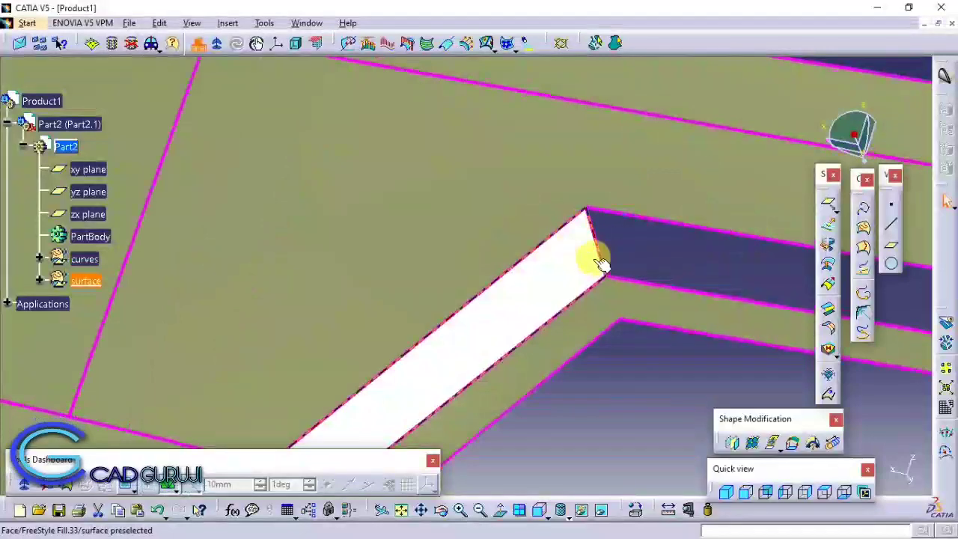
{"action": "middle_click_drag", "start_coordinate": [653, 264], "coordinate": [685, 298]}
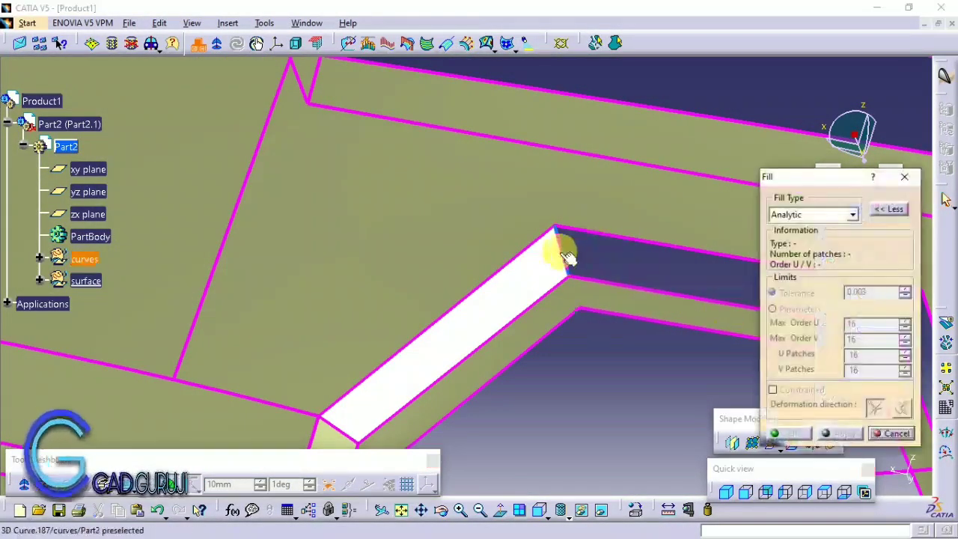
{"action": "middle_click_drag", "start_coordinate": [601, 258], "coordinate": [476, 263]}
{"action": "left_click", "coordinate": [477, 278]}
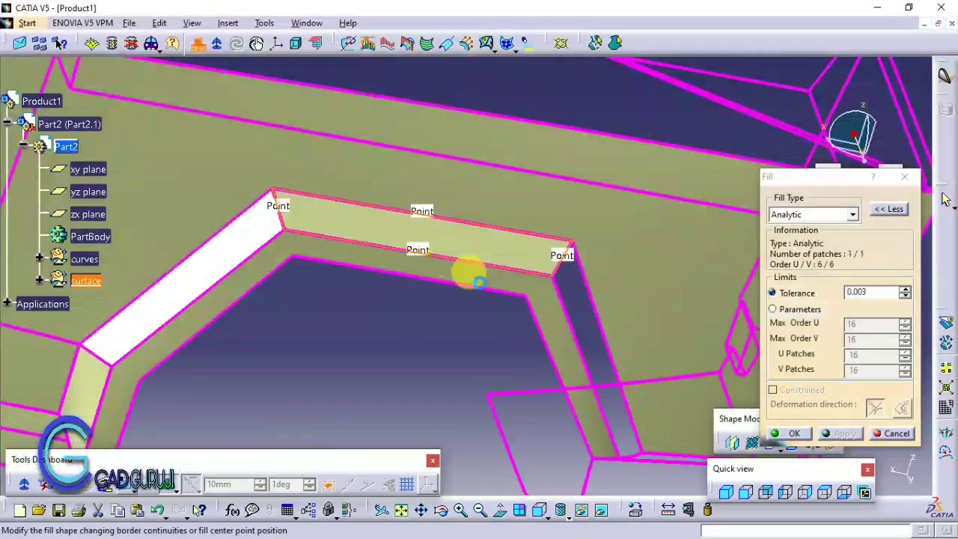
{"action": "left_click", "coordinate": [812, 439]}
- Fill the gap at the lower front corner of the body
{"action": "mouse_move", "coordinate": [421, 363]}
{"action": "middle_mouse_down"}
{"action": "mouse_move", "coordinate": [487, 295]}
{"action": "mouse_move", "coordinate": [551, 171]}
{"action": "middle_mouse_up"}
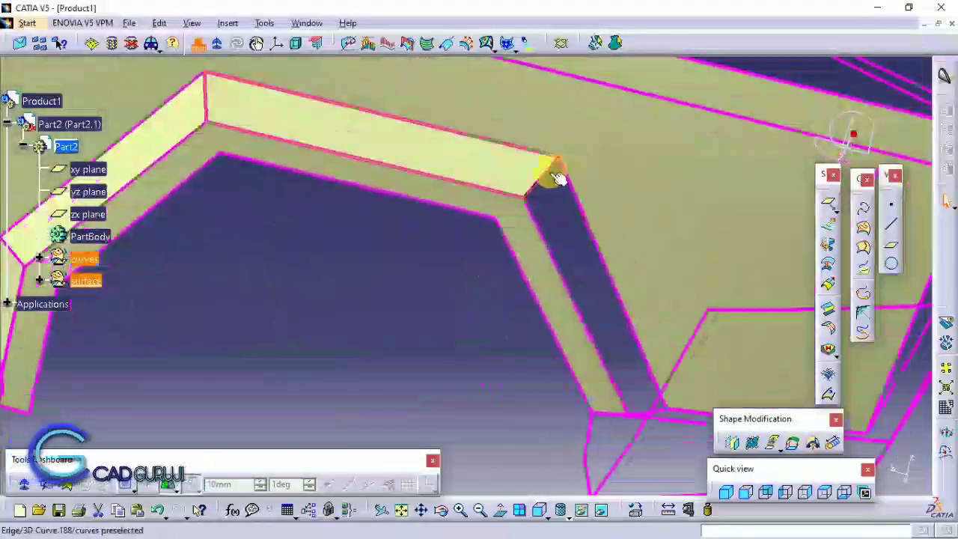
{"action": "mouse_move", "coordinate": [635, 377]}
{"action": "middle_mouse_down"}
{"action": "mouse_move", "coordinate": [566, 352]}
{"action": "mouse_move", "coordinate": [471, 267]}
{"action": "mouse_move", "coordinate": [686, 257]}
{"action": "middle_mouse_up"}
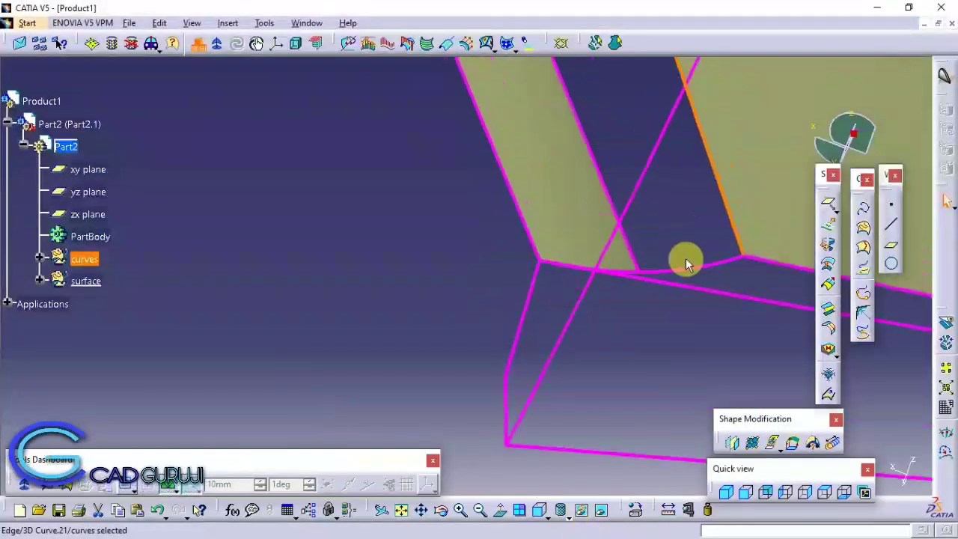
{"action": "middle_click_drag", "start_coordinate": [571, 157], "coordinate": [693, 319]}
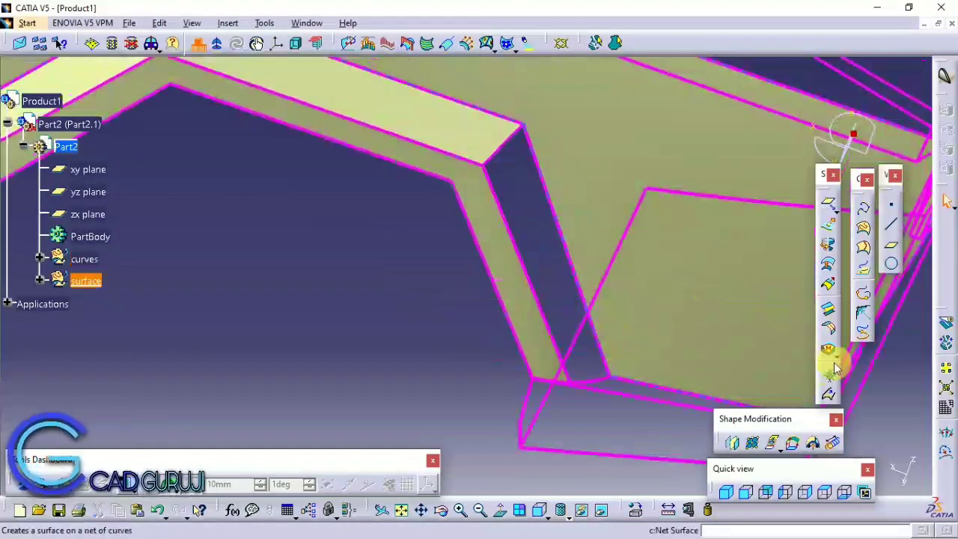
{"action": "left_click", "coordinate": [885, 409]}
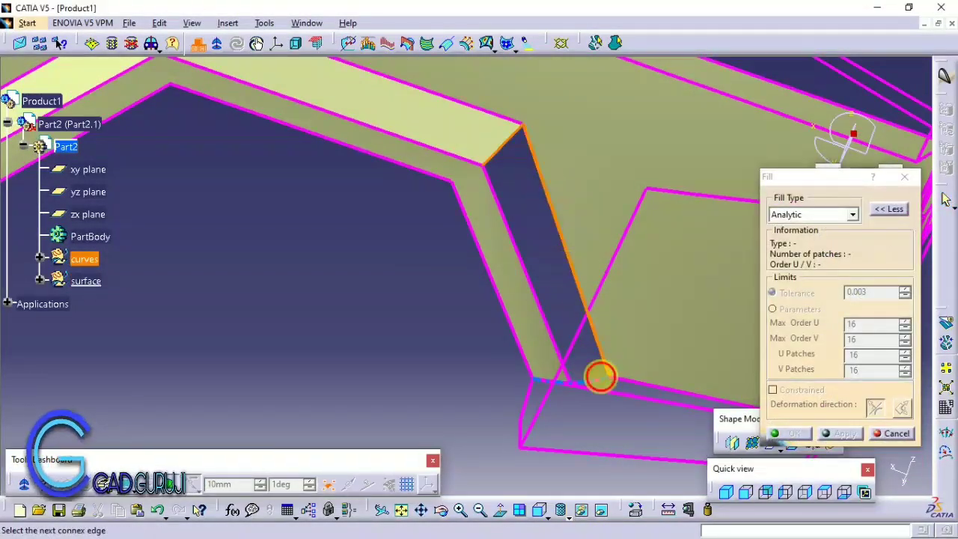
{"action": "left_click", "coordinate": [538, 291]}
{"action": "middle_click_drag", "start_coordinate": [539, 291], "coordinate": [432, 294]}
{"action": "left_click", "coordinate": [778, 434]}
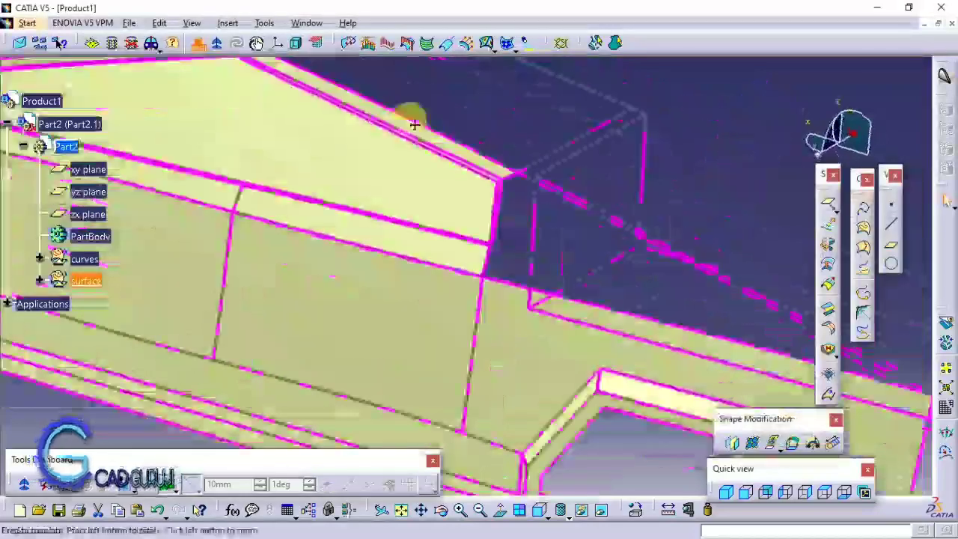
- Fill the lower front bumper strip, dismissing the warning while picking its edges
{"action": "mouse_move", "coordinate": [413, 122]}
{"action": "middle_mouse_down"}
{"action": "mouse_move", "coordinate": [489, 317]}
{"action": "mouse_move", "coordinate": [425, 336]}
{"action": "mouse_move", "coordinate": [512, 286]}
{"action": "mouse_move", "coordinate": [342, 333]}
{"action": "middle_mouse_up"}
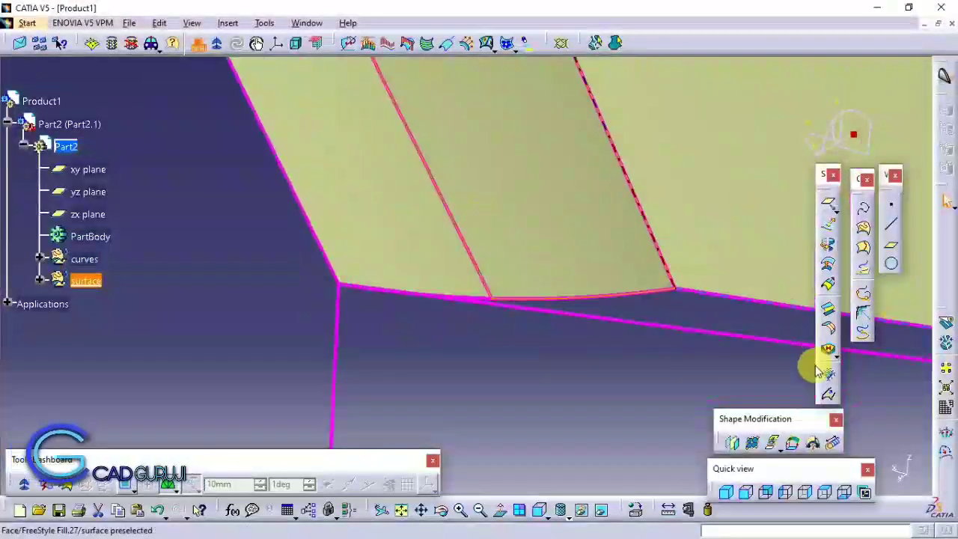
{"action": "left_click", "coordinate": [827, 348]}
{"action": "left_click", "coordinate": [464, 273]}
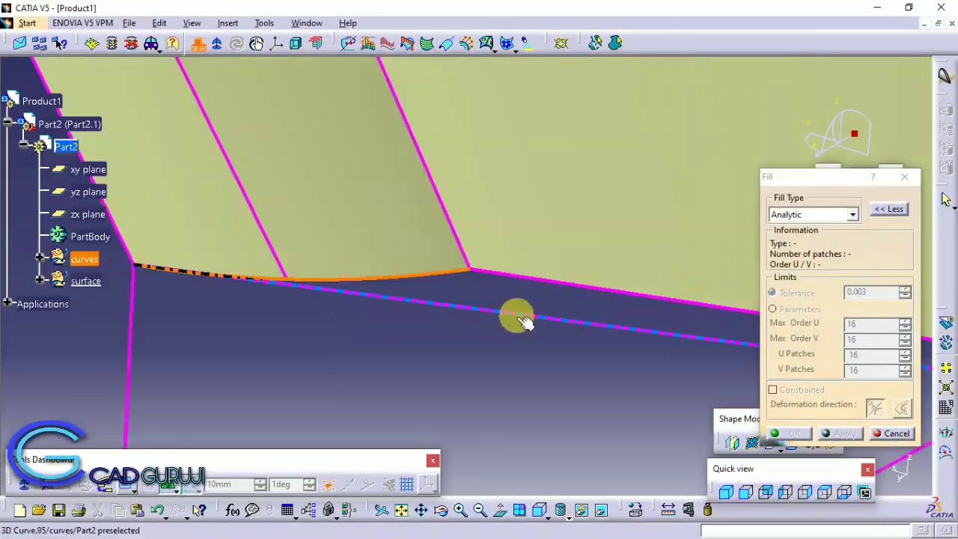
{"action": "mouse_move", "coordinate": [524, 321]}
{"action": "middle_mouse_down"}
{"action": "mouse_move", "coordinate": [162, 346]}
{"action": "mouse_move", "coordinate": [449, 368]}
{"action": "mouse_move", "coordinate": [519, 447]}
{"action": "mouse_move", "coordinate": [544, 290]}
{"action": "middle_mouse_up"}
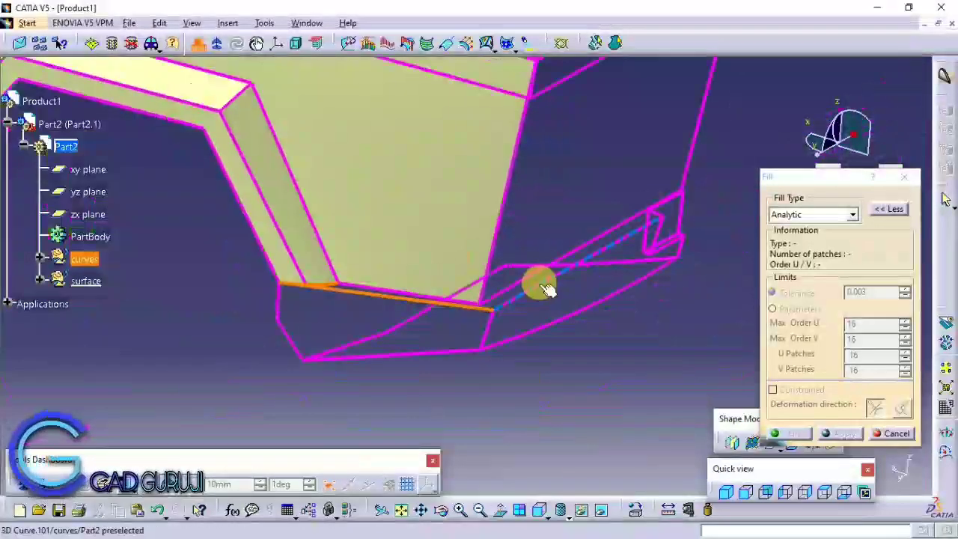
{"action": "left_click", "coordinate": [636, 229]}
{"action": "left_click", "coordinate": [550, 302]}
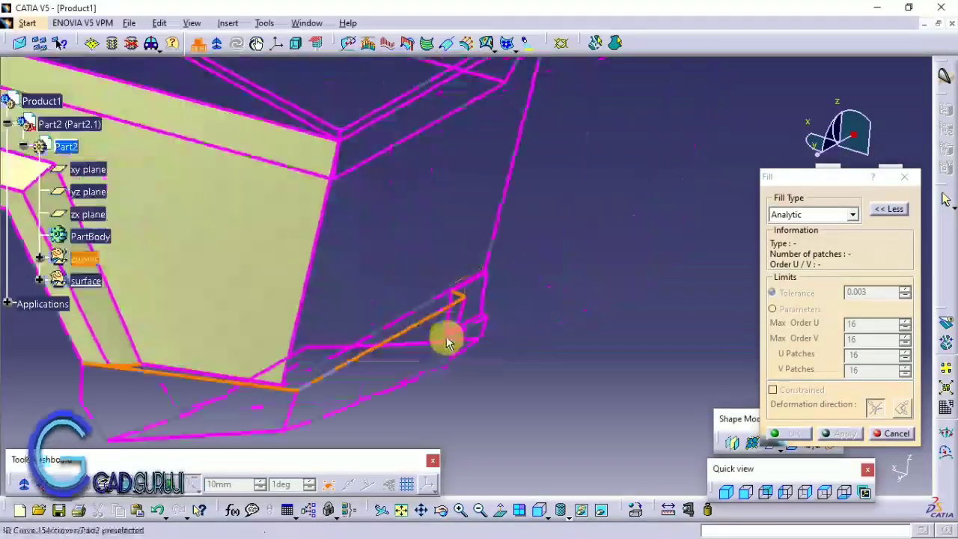
{"action": "mouse_move", "coordinate": [444, 335]}
{"action": "middle_mouse_down"}
{"action": "mouse_move", "coordinate": [549, 143]}
{"action": "mouse_move", "coordinate": [528, 340]}
{"action": "mouse_move", "coordinate": [598, 487]}
{"action": "mouse_move", "coordinate": [498, 336]}
{"action": "mouse_move", "coordinate": [553, 246]}
{"action": "mouse_move", "coordinate": [475, 344]}
{"action": "middle_mouse_up"}
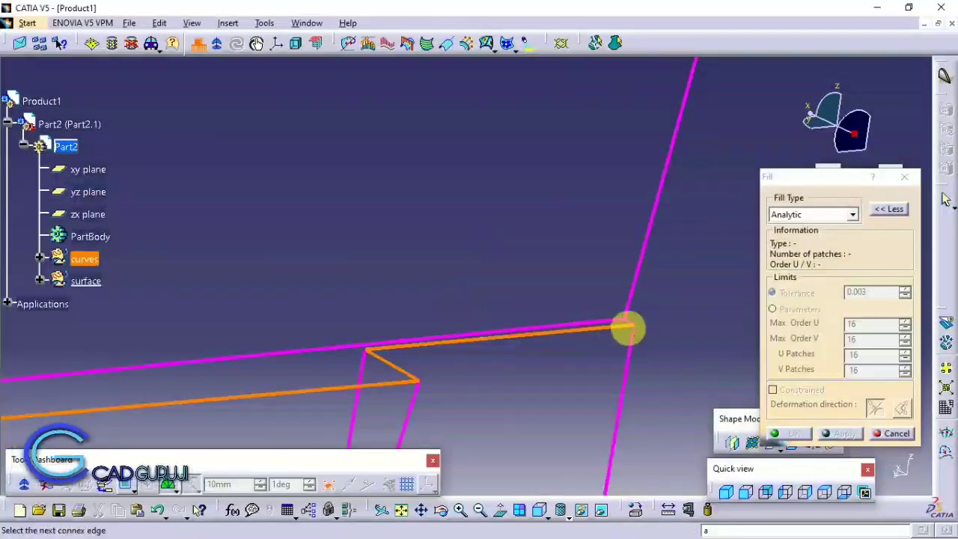
{"action": "mouse_move", "coordinate": [527, 292]}
{"action": "middle_mouse_down"}
{"action": "mouse_move", "coordinate": [668, 352]}
{"action": "mouse_move", "coordinate": [464, 346]}
{"action": "mouse_move", "coordinate": [448, 314]}
{"action": "mouse_move", "coordinate": [498, 384]}
{"action": "middle_mouse_up"}
{"action": "left_click", "coordinate": [457, 346]}
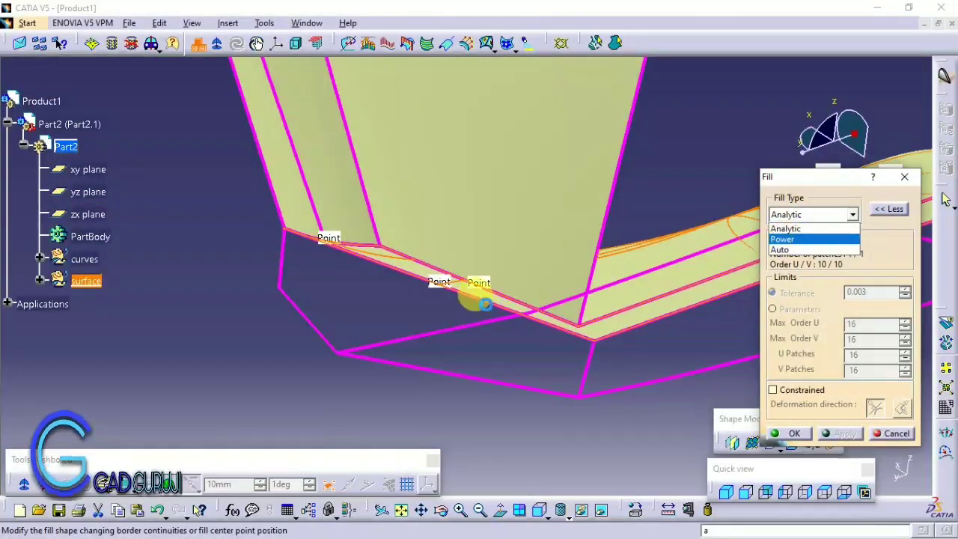
{"action": "mouse_move", "coordinate": [485, 303]}
{"action": "middle_mouse_down"}
{"action": "mouse_move", "coordinate": [427, 295]}
{"action": "mouse_move", "coordinate": [432, 277]}
{"action": "mouse_move", "coordinate": [524, 299]}
{"action": "middle_mouse_up"}
{"action": "left_click", "coordinate": [790, 433]}
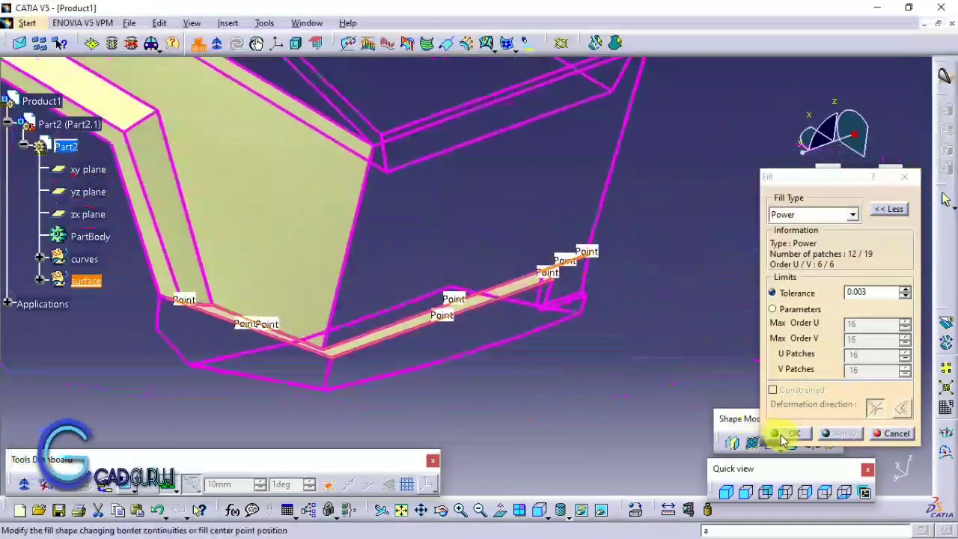
- Fill the bumper corner face, switching the fill type from Analytic to Power
{"action": "mouse_move", "coordinate": [568, 351]}
{"action": "middle_mouse_down"}
{"action": "mouse_move", "coordinate": [514, 306]}
{"action": "mouse_move", "coordinate": [665, 246]}
{"action": "mouse_move", "coordinate": [523, 299]}
{"action": "mouse_move", "coordinate": [273, 284]}
{"action": "mouse_move", "coordinate": [466, 295]}
{"action": "mouse_move", "coordinate": [556, 322]}
{"action": "mouse_move", "coordinate": [376, 351]}
{"action": "mouse_move", "coordinate": [442, 303]}
{"action": "mouse_move", "coordinate": [479, 381]}
{"action": "mouse_move", "coordinate": [391, 325]}
{"action": "mouse_move", "coordinate": [576, 529]}
{"action": "mouse_move", "coordinate": [498, 267]}
{"action": "mouse_move", "coordinate": [363, 439]}
{"action": "mouse_move", "coordinate": [487, 278]}
{"action": "mouse_move", "coordinate": [509, 288]}
{"action": "mouse_move", "coordinate": [711, 277]}
{"action": "mouse_move", "coordinate": [145, 230]}
{"action": "middle_mouse_up"}
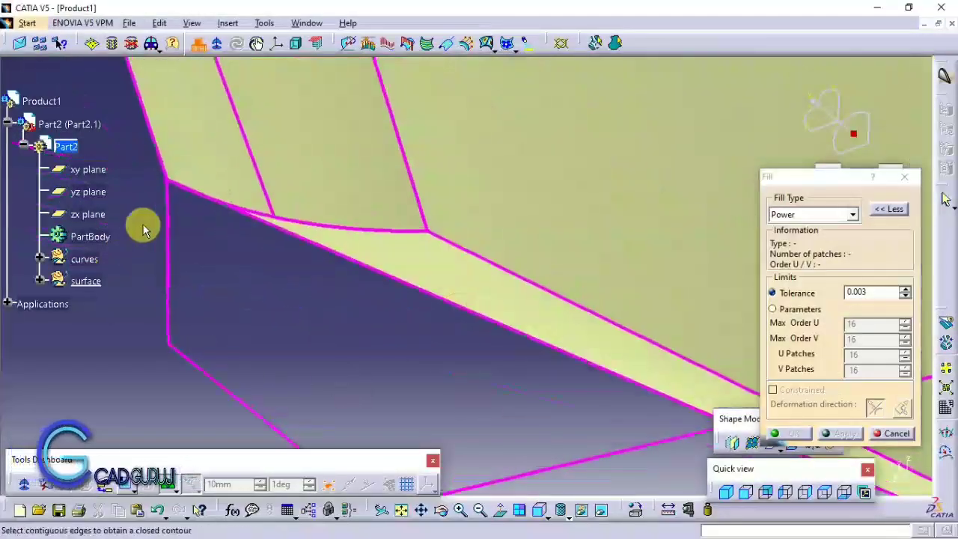
{"action": "left_click", "coordinate": [309, 248]}
{"action": "mouse_move", "coordinate": [309, 249]}
{"action": "middle_mouse_down"}
{"action": "mouse_move", "coordinate": [299, 321]}
{"action": "mouse_move", "coordinate": [548, 331]}
{"action": "middle_mouse_up"}
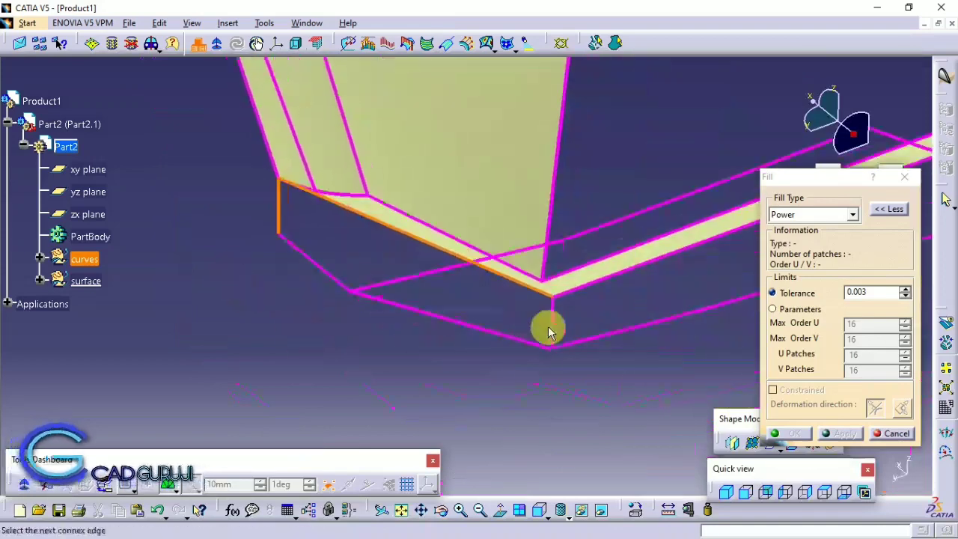
{"action": "left_click", "coordinate": [297, 267]}
{"action": "left_click", "coordinate": [826, 439]}
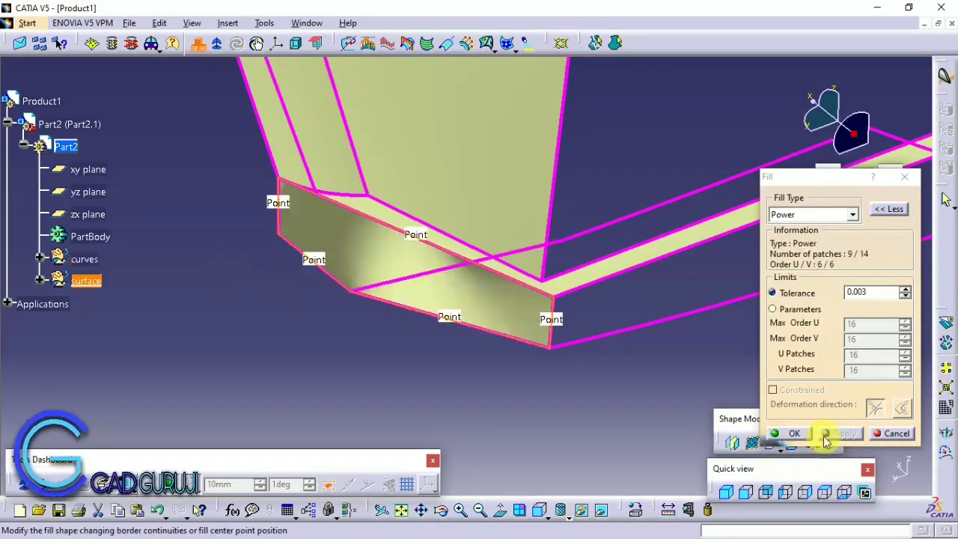
{"action": "left_click", "coordinate": [786, 228]}
{"action": "mouse_move", "coordinate": [545, 336]}
{"action": "middle_mouse_down"}
{"action": "mouse_move", "coordinate": [541, 306]}
{"action": "mouse_move", "coordinate": [883, 188]}
{"action": "middle_mouse_up"}
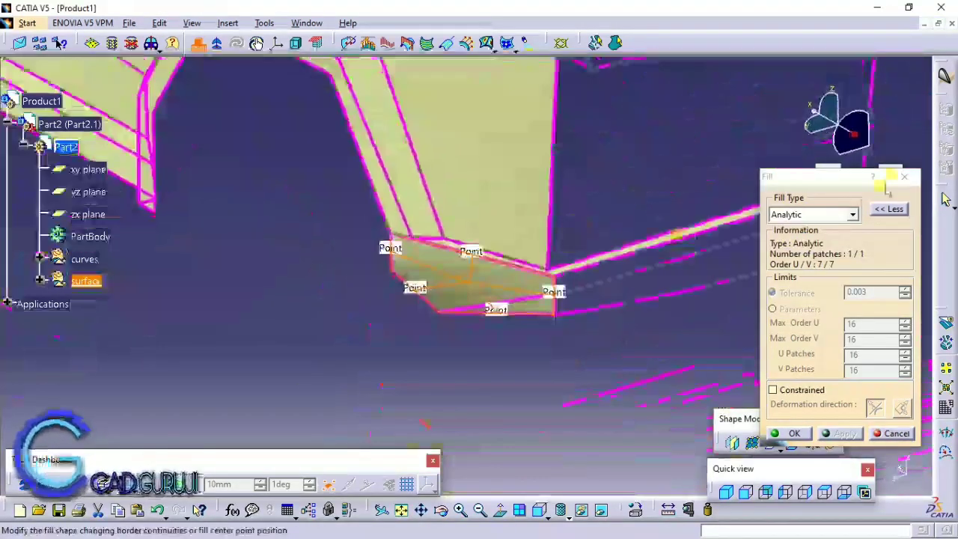
{"action": "left_click", "coordinate": [852, 214]}
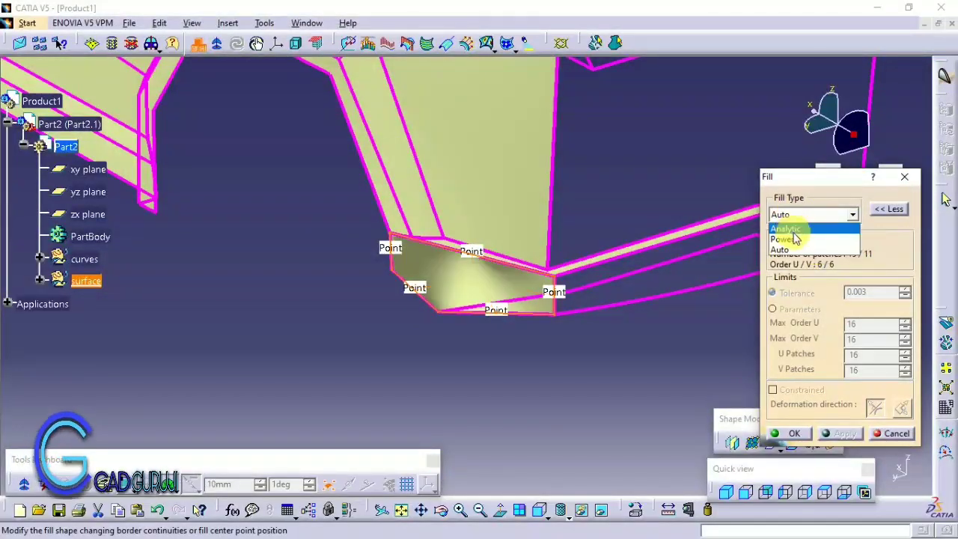
{"action": "mouse_move", "coordinate": [440, 357]}
{"action": "middle_mouse_down"}
{"action": "mouse_move", "coordinate": [449, 342]}
{"action": "mouse_move", "coordinate": [235, 389]}
{"action": "mouse_move", "coordinate": [487, 304]}
{"action": "mouse_move", "coordinate": [458, 350]}
{"action": "mouse_move", "coordinate": [342, 220]}
{"action": "mouse_move", "coordinate": [534, 145]}
{"action": "mouse_move", "coordinate": [438, 257]}
{"action": "mouse_move", "coordinate": [380, 216]}
{"action": "middle_mouse_up"}
{"action": "left_click", "coordinate": [905, 179]}
{"action": "mouse_move", "coordinate": [905, 180]}
{"action": "middle_mouse_down"}
{"action": "mouse_move", "coordinate": [524, 349]}
{"action": "mouse_move", "coordinate": [487, 342]}
{"action": "mouse_move", "coordinate": [359, 235]}
{"action": "mouse_move", "coordinate": [341, 340]}
{"action": "mouse_move", "coordinate": [551, 295]}
{"action": "mouse_move", "coordinate": [406, 270]}
{"action": "mouse_move", "coordinate": [579, 331]}
{"action": "mouse_move", "coordinate": [813, 447]}
{"action": "middle_mouse_up"}
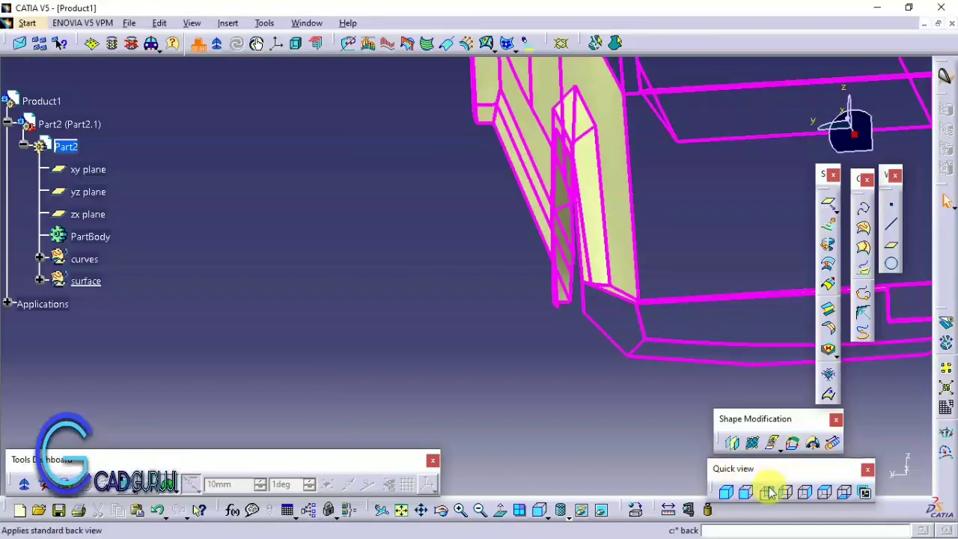
- Confirm the pending 3D curve, then start a Fill on the bumper edges and cancel it
{"action": "mouse_move", "coordinate": [770, 492]}
{"action": "middle_mouse_down"}
{"action": "mouse_move", "coordinate": [598, 474]}
{"action": "mouse_move", "coordinate": [618, 376]}
{"action": "mouse_move", "coordinate": [532, 318]}
{"action": "middle_mouse_up"}
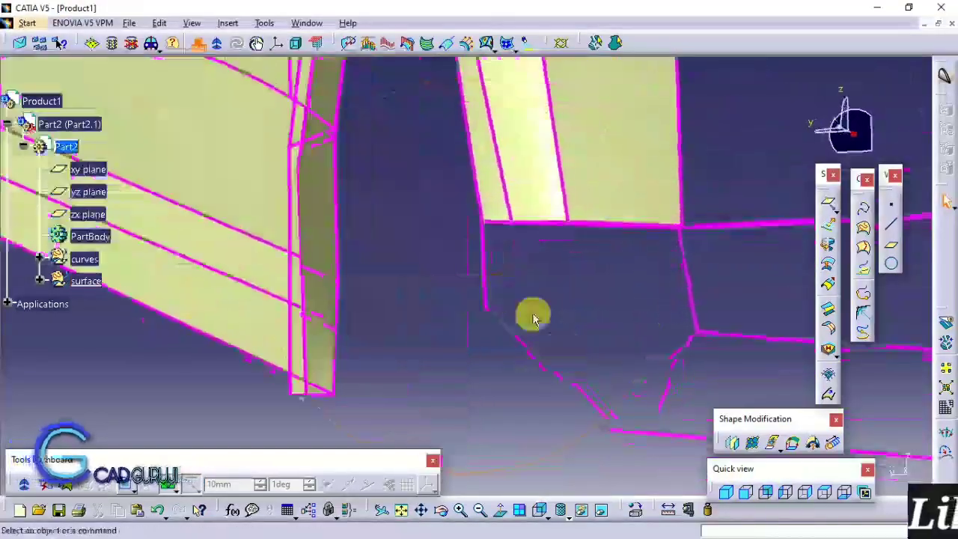
{"action": "left_click", "coordinate": [770, 495]}
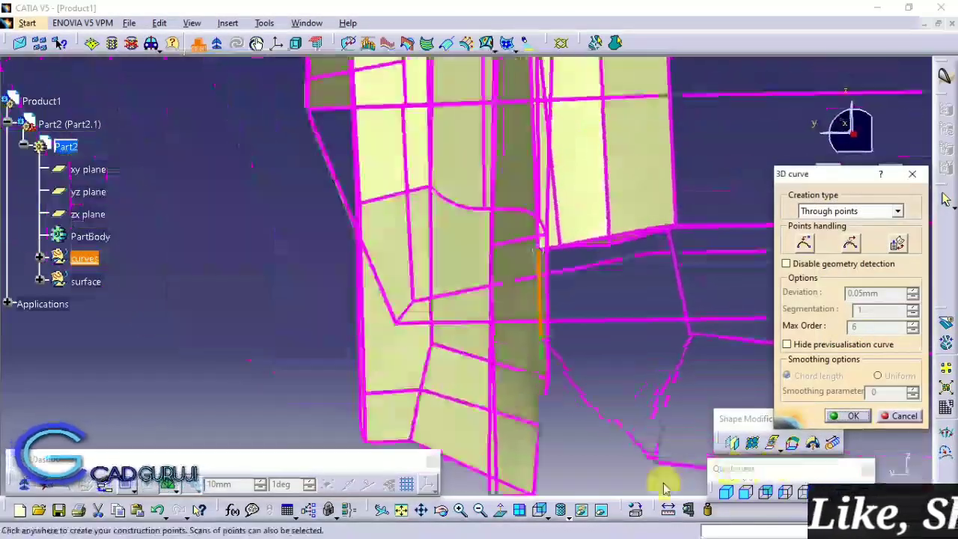
{"action": "left_click", "coordinate": [850, 413]}
{"action": "mouse_move", "coordinate": [594, 407]}
{"action": "middle_mouse_down"}
{"action": "mouse_move", "coordinate": [521, 229]}
{"action": "mouse_move", "coordinate": [799, 307]}
{"action": "middle_mouse_up"}
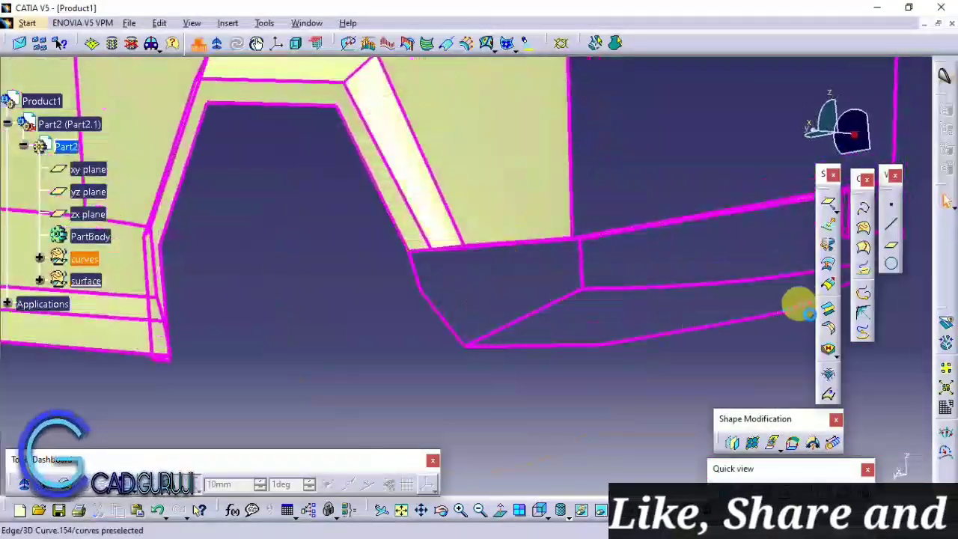
{"action": "left_click", "coordinate": [826, 348]}
{"action": "middle_click_drag", "start_coordinate": [599, 352], "coordinate": [449, 344]}
{"action": "left_click", "coordinate": [380, 226]}
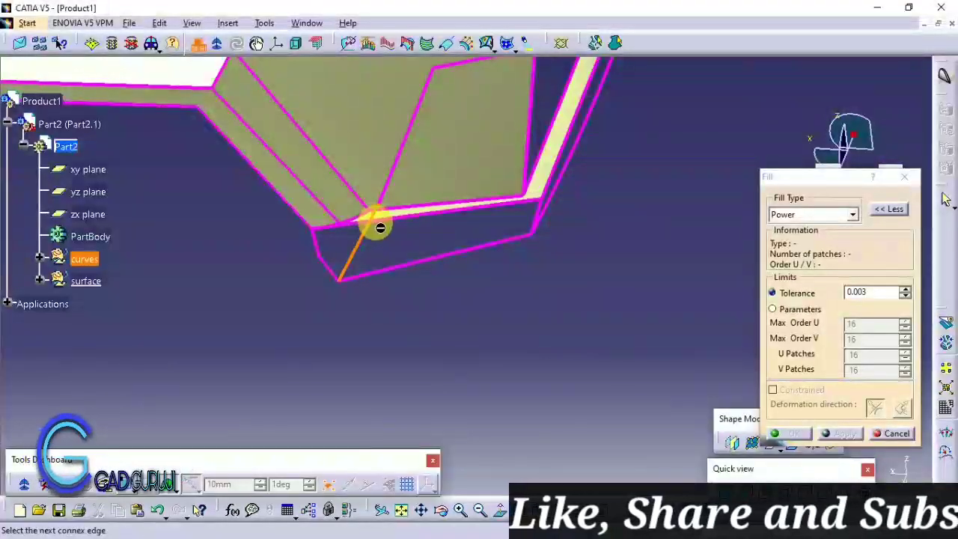
{"action": "key", "text": "Escape"}
- Complete the lower bumper Fill patch from its remaining boundary edges
{"action": "left_click", "coordinate": [826, 347]}
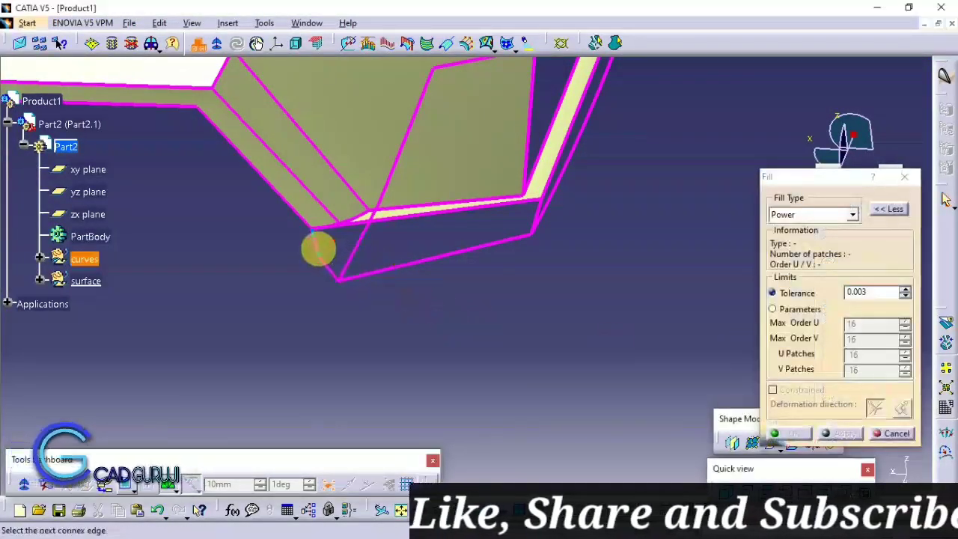
{"action": "left_click", "coordinate": [544, 223]}
{"action": "left_click", "coordinate": [466, 252]}
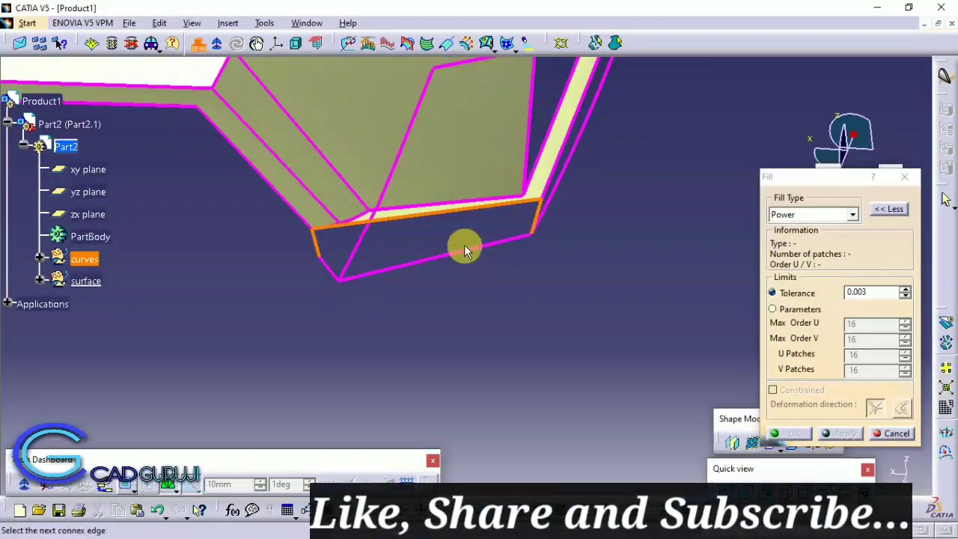
{"action": "left_click", "coordinate": [314, 285]}
{"action": "left_click", "coordinate": [789, 433]}
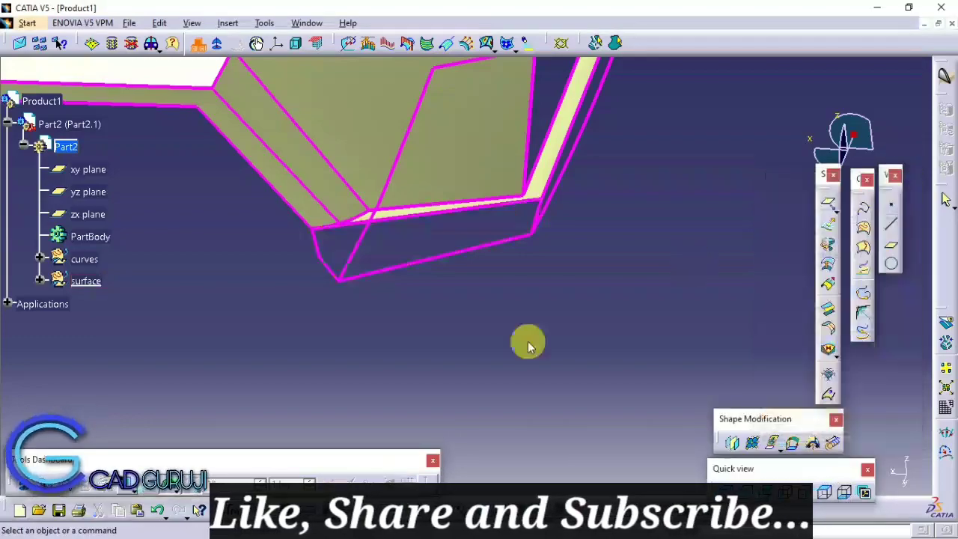
{"action": "middle_click_drag", "start_coordinate": [527, 341], "coordinate": [647, 327]}
- Make the curves set the current work object with Define In Work Object
{"action": "right_click", "coordinate": [85, 262]}
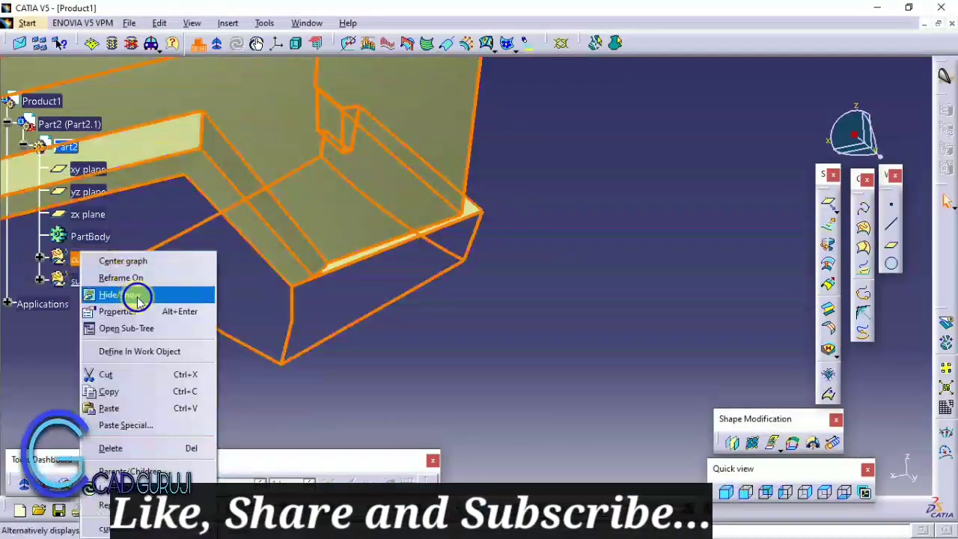
{"action": "left_click", "coordinate": [133, 295]}
{"action": "left_click", "coordinate": [846, 65]}
{"action": "right_click", "coordinate": [116, 260]}
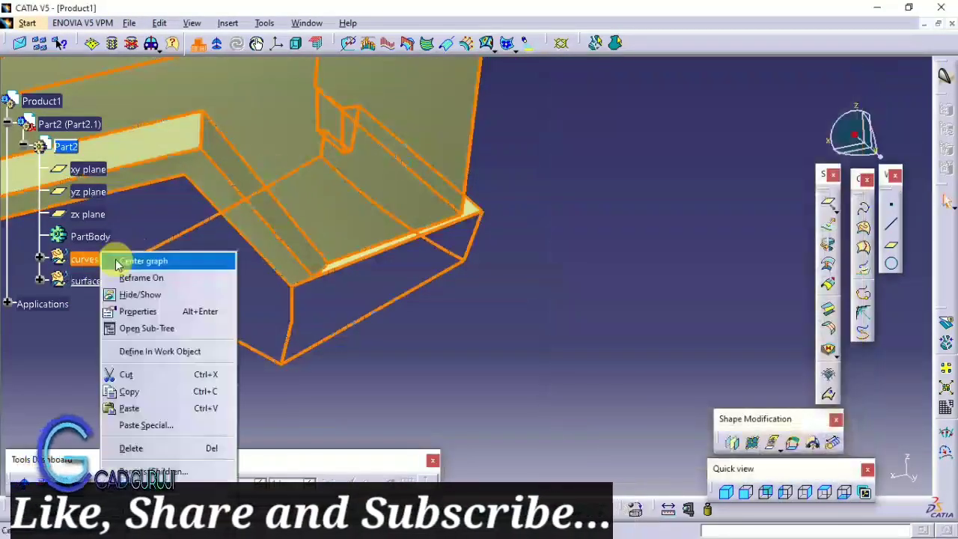
{"action": "left_click", "coordinate": [156, 351]}
- Create a straight 3D curve between two corner points on the bumper's front face
{"action": "left_click", "coordinate": [864, 213]}
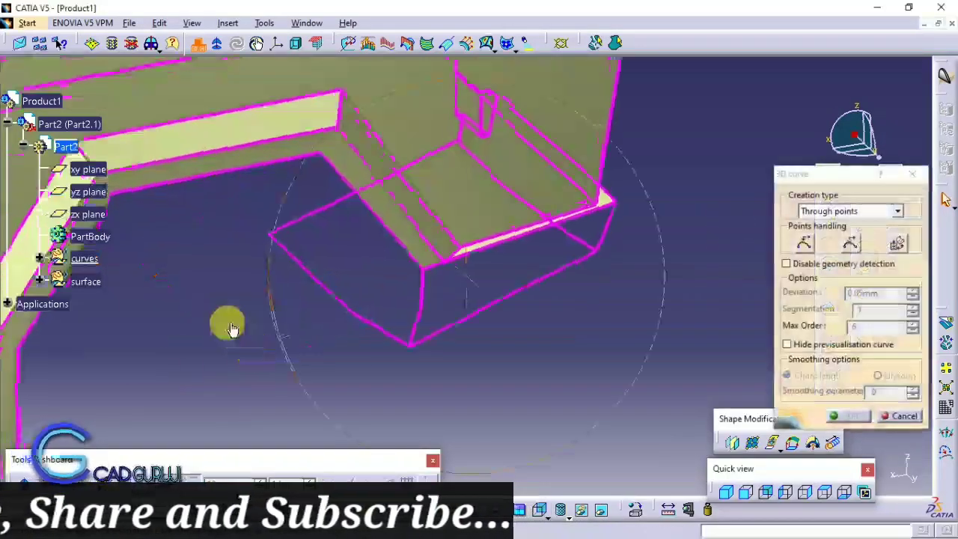
{"action": "middle_click_drag", "start_coordinate": [422, 303], "coordinate": [478, 314]}
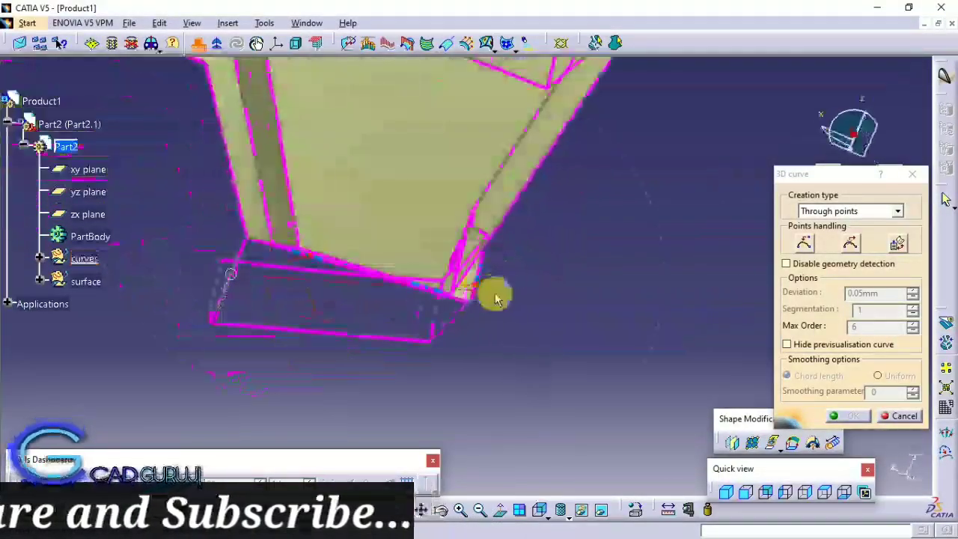
{"action": "left_click", "coordinate": [464, 308]}
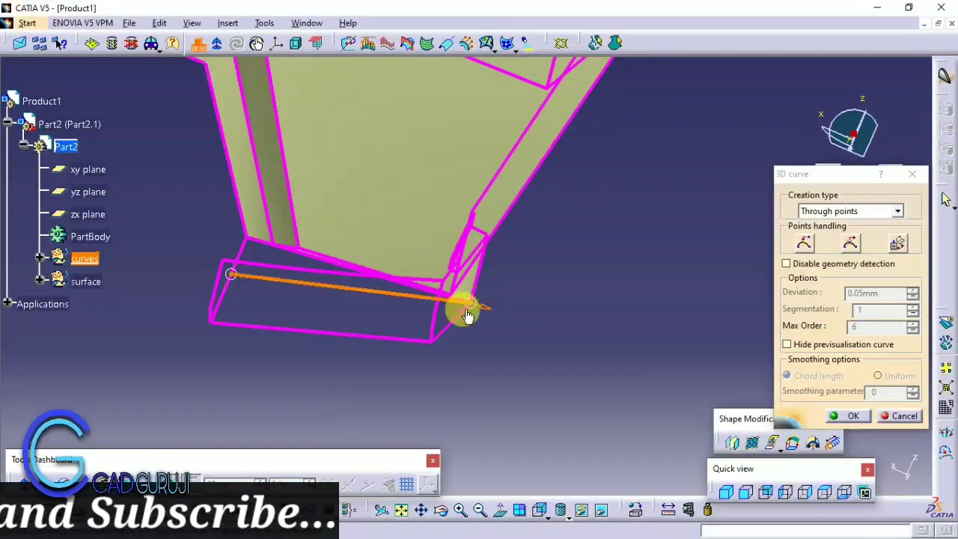
{"action": "left_click", "coordinate": [842, 419]}
{"action": "mouse_move", "coordinate": [524, 273]}
{"action": "middle_mouse_down"}
{"action": "mouse_move", "coordinate": [519, 342]}
{"action": "mouse_move", "coordinate": [810, 315]}
{"action": "middle_mouse_up"}
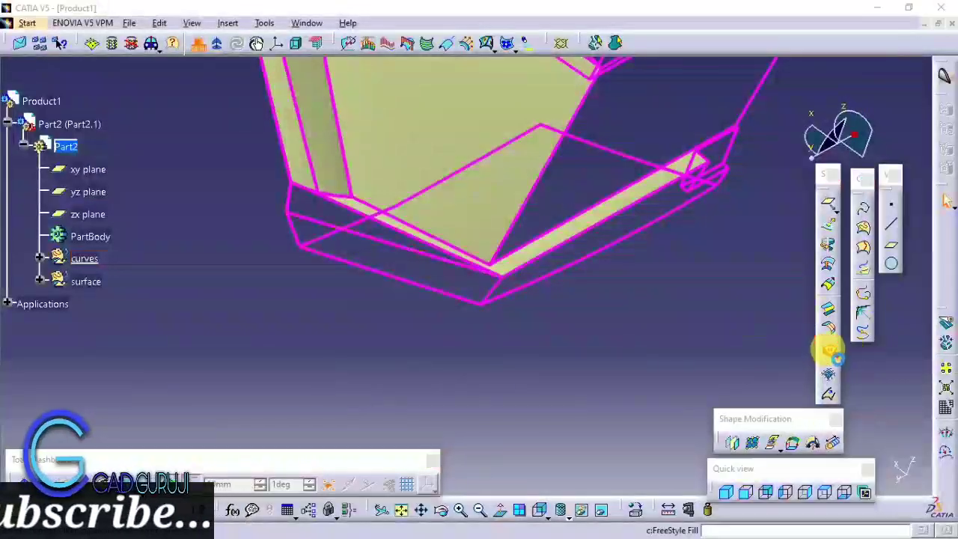
- Create Fill surfaces on two adjacent bumper face loops
{"action": "left_click", "coordinate": [828, 350]}
{"action": "middle_click_drag", "start_coordinate": [249, 264], "coordinate": [373, 266]}
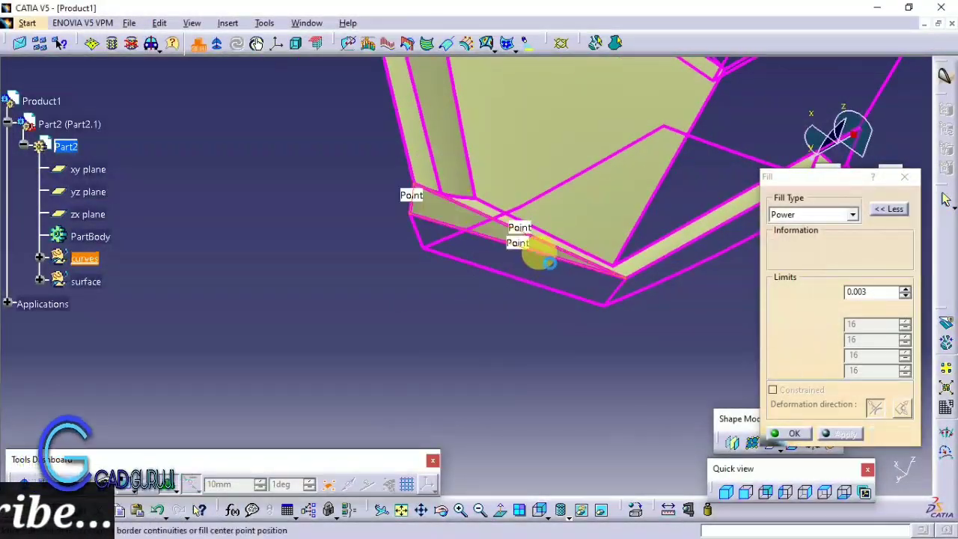
{"action": "left_click", "coordinate": [782, 433]}
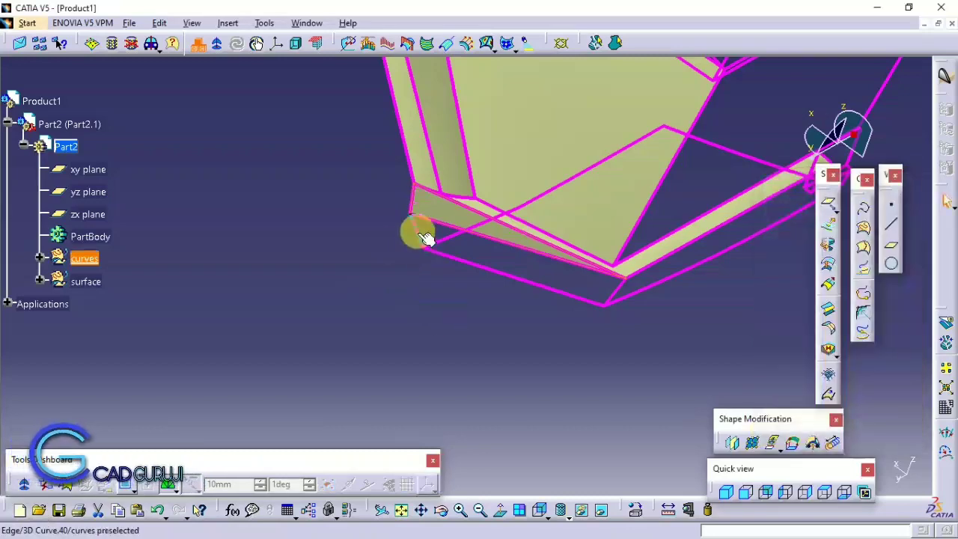
{"action": "left_click", "coordinate": [828, 350]}
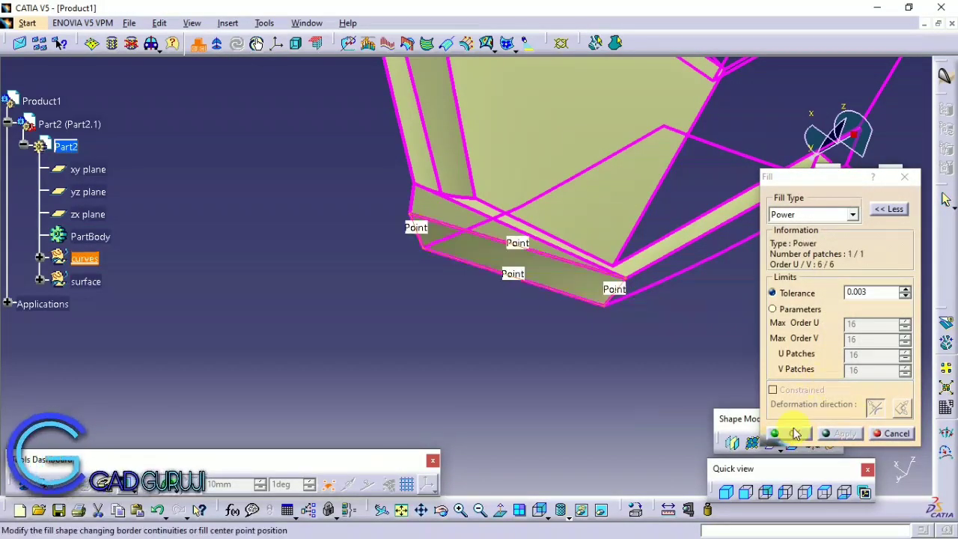
{"action": "left_click", "coordinate": [794, 433]}
- Fill the bumper corner face on the opposite side
{"action": "mouse_move", "coordinate": [523, 347]}
{"action": "middle_mouse_down"}
{"action": "mouse_move", "coordinate": [529, 414]}
{"action": "mouse_move", "coordinate": [667, 367]}
{"action": "mouse_move", "coordinate": [778, 314]}
{"action": "middle_mouse_up"}
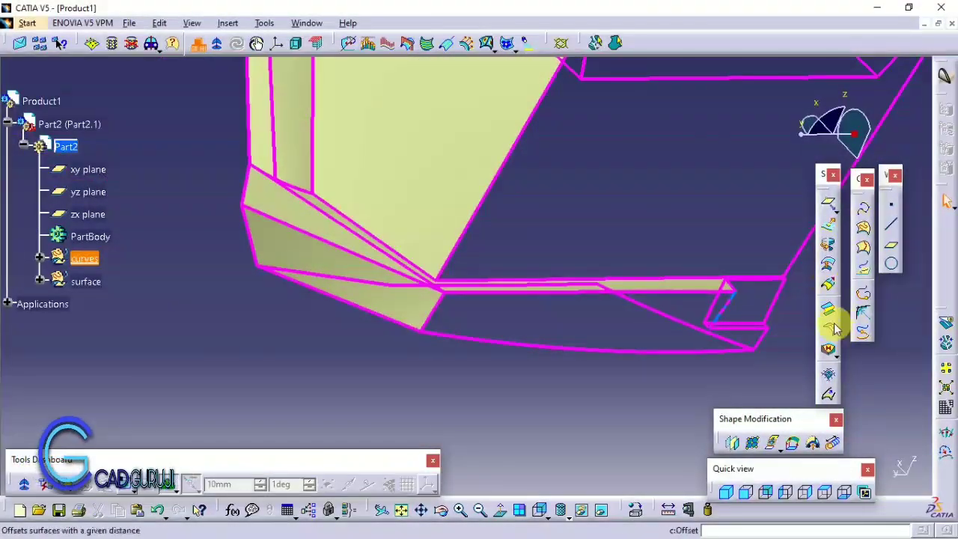
{"action": "left_click", "coordinate": [828, 350]}
{"action": "middle_click_drag", "start_coordinate": [577, 235], "coordinate": [641, 453]}
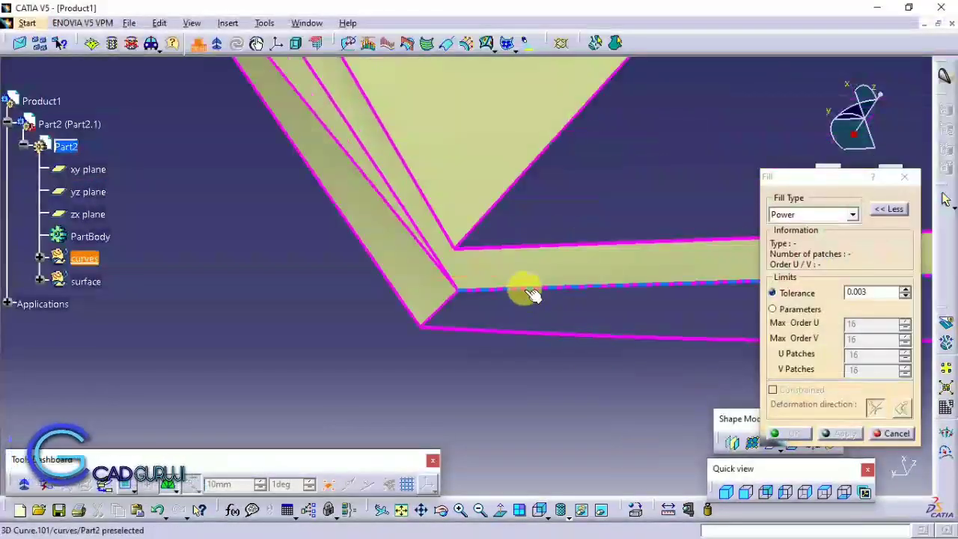
{"action": "mouse_move", "coordinate": [652, 359]}
{"action": "middle_mouse_down"}
{"action": "mouse_move", "coordinate": [524, 353]}
{"action": "mouse_move", "coordinate": [632, 320]}
{"action": "middle_mouse_up"}
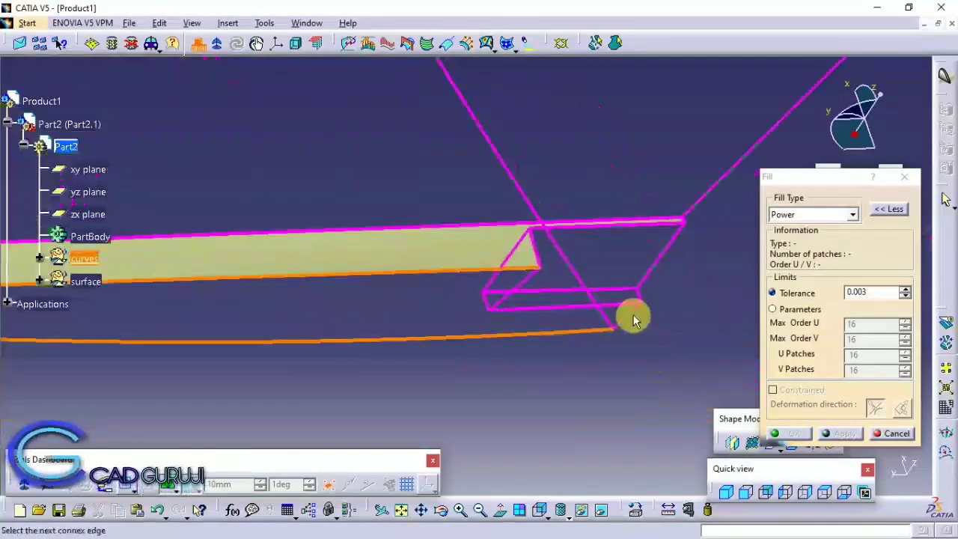
{"action": "left_click", "coordinate": [521, 299]}
{"action": "mouse_move", "coordinate": [524, 293]}
{"action": "middle_mouse_down"}
{"action": "mouse_move", "coordinate": [487, 295]}
{"action": "mouse_move", "coordinate": [573, 307]}
{"action": "mouse_move", "coordinate": [490, 243]}
{"action": "middle_mouse_up"}
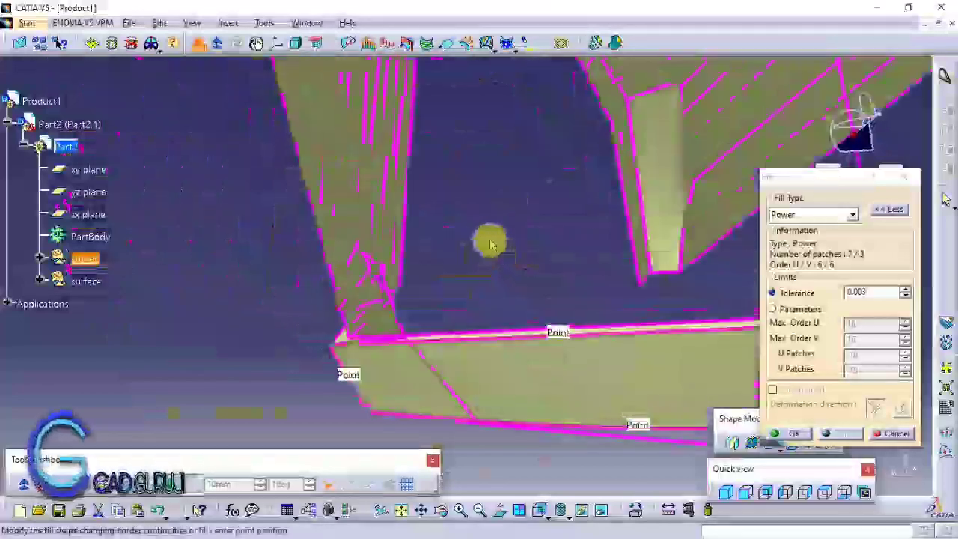
{"action": "left_click", "coordinate": [794, 433]}
- Cancel a Fill that failed on non-intersecting wires and confirm the corner 3D curve
{"action": "mouse_move", "coordinate": [691, 423]}
{"action": "middle_mouse_down"}
{"action": "mouse_move", "coordinate": [481, 306]}
{"action": "mouse_move", "coordinate": [516, 218]}
{"action": "mouse_move", "coordinate": [556, 213]}
{"action": "mouse_move", "coordinate": [532, 274]}
{"action": "mouse_move", "coordinate": [531, 361]}
{"action": "middle_mouse_up"}
{"action": "left_click", "coordinate": [831, 352]}
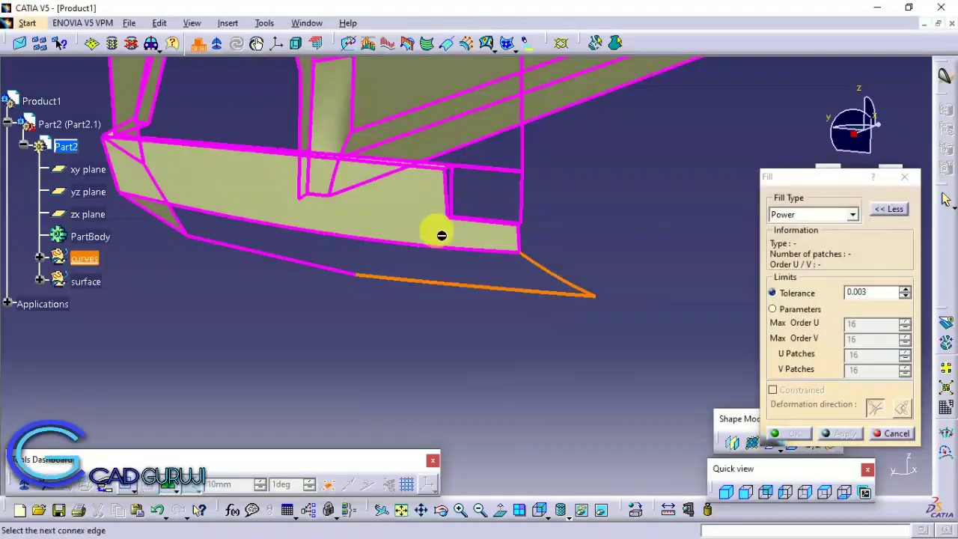
{"action": "middle_click_drag", "start_coordinate": [442, 235], "coordinate": [677, 239]}
{"action": "left_click", "coordinate": [472, 250]}
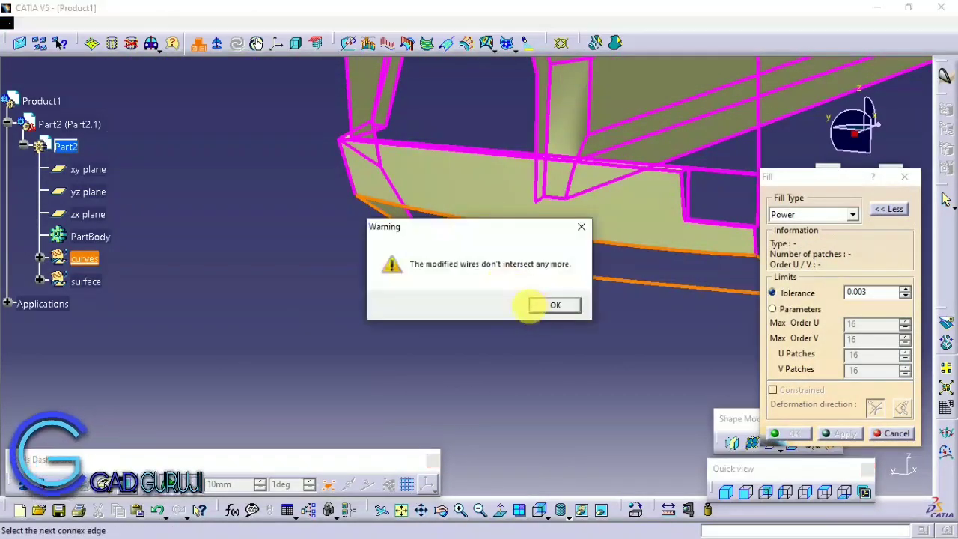
{"action": "left_click", "coordinate": [551, 303]}
{"action": "mouse_move", "coordinate": [551, 303]}
{"action": "middle_mouse_down", "text": "ctrl"}
{"action": "mouse_move", "coordinate": [487, 143]}
{"action": "mouse_move", "coordinate": [499, 363]}
{"action": "middle_mouse_up", "text": "ctrl"}
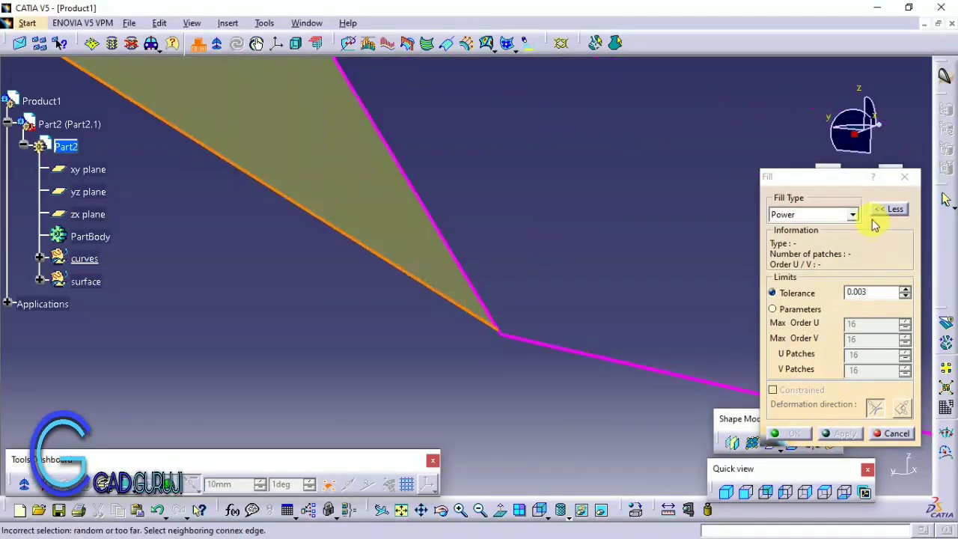
{"action": "left_click", "coordinate": [904, 176]}
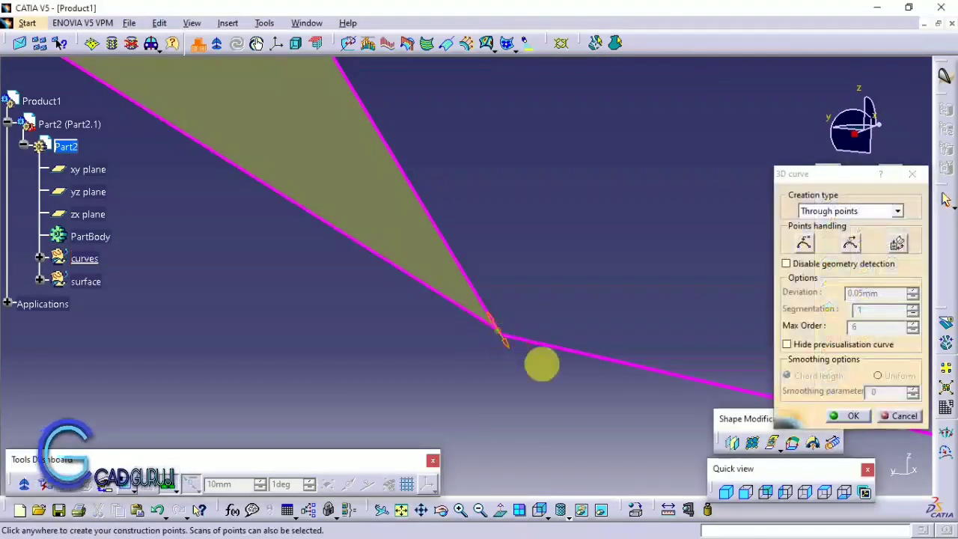
{"action": "left_click", "coordinate": [844, 422]}
- Skin the lower bumper strip with an Analytic-type Fill, order 10 by 7
{"action": "middle_click_drag", "start_coordinate": [474, 274], "coordinate": [830, 355]}
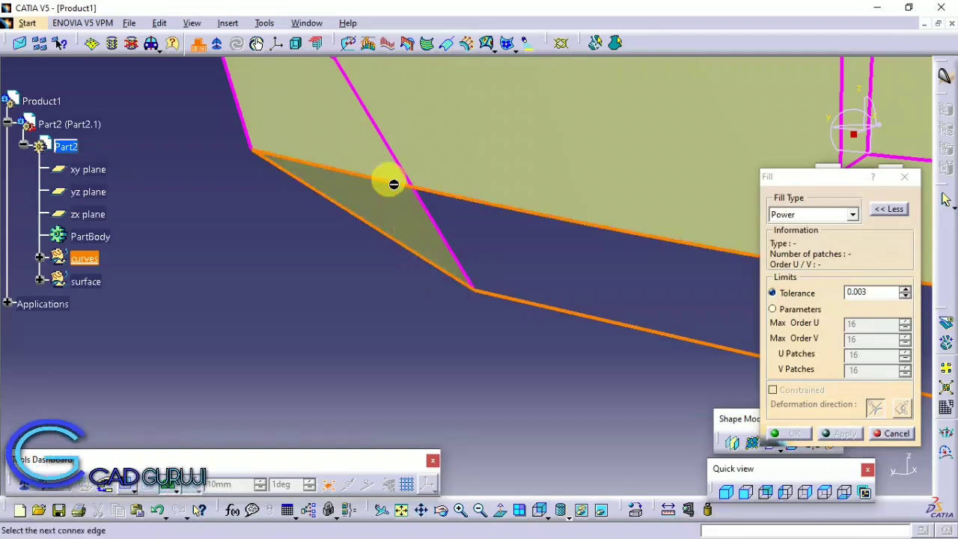
{"action": "mouse_move", "coordinate": [393, 184]}
{"action": "middle_mouse_down"}
{"action": "mouse_move", "coordinate": [259, 239]}
{"action": "mouse_move", "coordinate": [469, 234]}
{"action": "middle_mouse_up"}
{"action": "left_click", "coordinate": [486, 270]}
{"action": "mouse_move", "coordinate": [487, 270]}
{"action": "middle_mouse_down"}
{"action": "mouse_move", "coordinate": [406, 239]}
{"action": "mouse_move", "coordinate": [367, 316]}
{"action": "mouse_move", "coordinate": [585, 354]}
{"action": "middle_mouse_up"}
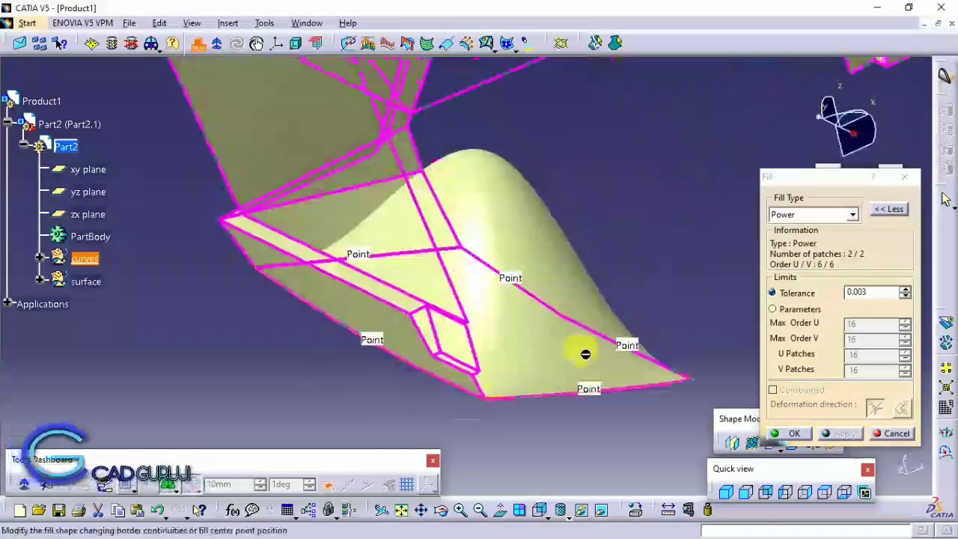
{"action": "left_click", "coordinate": [799, 214]}
{"action": "left_click", "coordinate": [793, 233]}
{"action": "mouse_move", "coordinate": [524, 247]}
{"action": "middle_mouse_down"}
{"action": "mouse_move", "coordinate": [588, 235]}
{"action": "mouse_move", "coordinate": [561, 197]}
{"action": "mouse_move", "coordinate": [585, 227]}
{"action": "mouse_move", "coordinate": [590, 267]}
{"action": "mouse_move", "coordinate": [446, 252]}
{"action": "mouse_move", "coordinate": [374, 229]}
{"action": "mouse_move", "coordinate": [565, 281]}
{"action": "mouse_move", "coordinate": [524, 389]}
{"action": "mouse_move", "coordinate": [424, 364]}
{"action": "mouse_move", "coordinate": [586, 387]}
{"action": "mouse_move", "coordinate": [496, 299]}
{"action": "mouse_move", "coordinate": [616, 316]}
{"action": "mouse_move", "coordinate": [812, 314]}
{"action": "mouse_move", "coordinate": [537, 365]}
{"action": "mouse_move", "coordinate": [316, 304]}
{"action": "mouse_move", "coordinate": [507, 231]}
{"action": "mouse_move", "coordinate": [382, 209]}
{"action": "mouse_move", "coordinate": [544, 327]}
{"action": "mouse_move", "coordinate": [648, 306]}
{"action": "mouse_move", "coordinate": [594, 295]}
{"action": "mouse_move", "coordinate": [451, 216]}
{"action": "mouse_move", "coordinate": [607, 369]}
{"action": "mouse_move", "coordinate": [392, 260]}
{"action": "middle_mouse_up"}
{"action": "key", "text": "Return"}
- Expand the curves set and drag FreeStyle Fill.40 into the surface set
{"action": "left_click", "coordinate": [41, 302]}
{"action": "scroll", "coordinate": [128, 277], "scroll_direction": "down", "scroll_amount": 15}
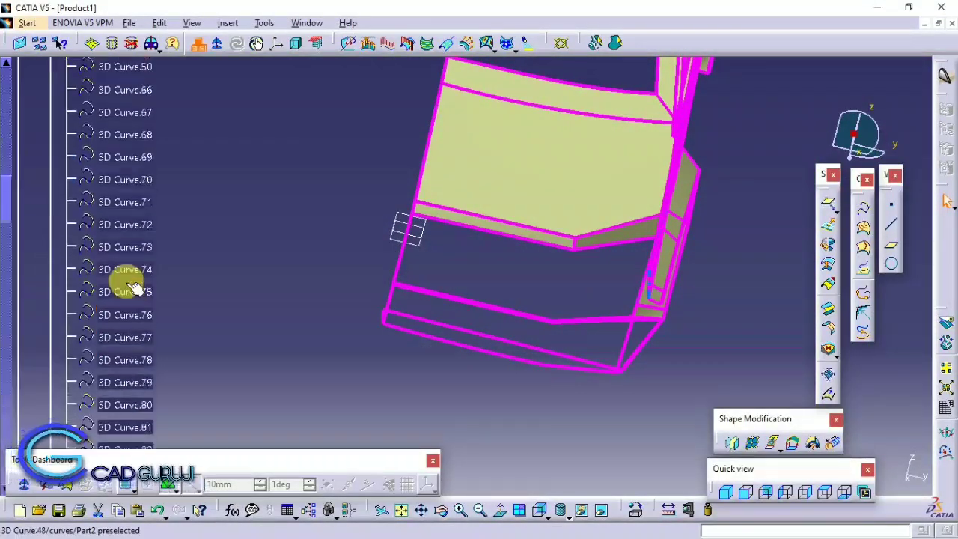
{"action": "scroll", "coordinate": [126, 280], "scroll_direction": "down", "scroll_amount": 15}
{"action": "scroll", "coordinate": [123, 292], "scroll_direction": "down", "scroll_amount": 15}
{"action": "left_click", "coordinate": [107, 281]}
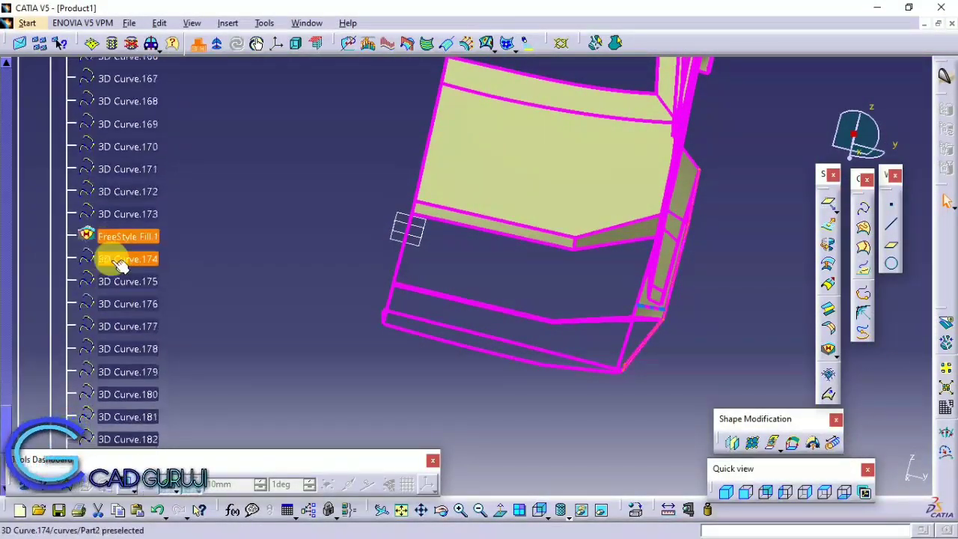
{"action": "scroll", "coordinate": [119, 266], "scroll_direction": "down", "scroll_amount": 5}
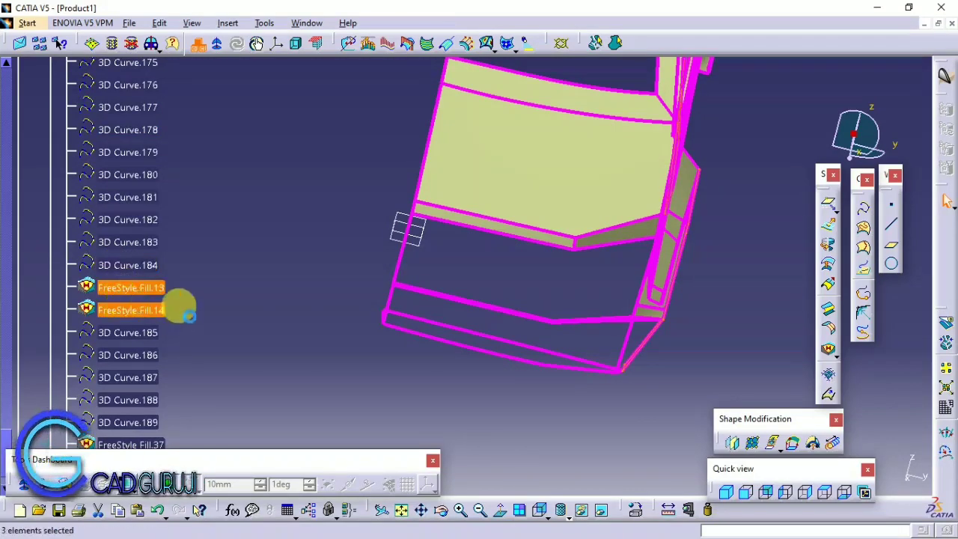
{"action": "scroll", "coordinate": [172, 316], "scroll_direction": "down", "scroll_amount": 3}
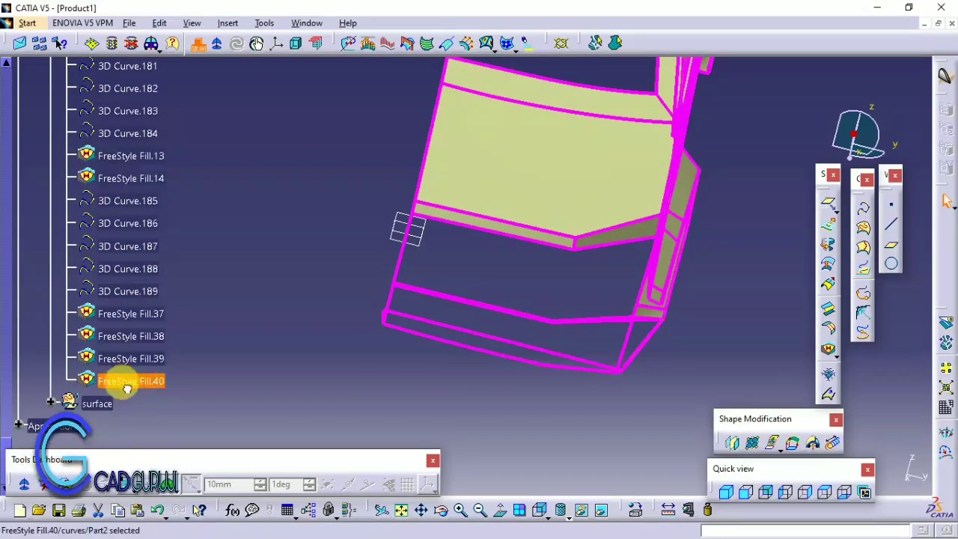
{"action": "left_click_drag", "start_coordinate": [127, 387], "coordinate": [93, 401]}
- Cut FreeStyle Fill.39 and paste it into the surface set
{"action": "right_click", "coordinate": [104, 359]}
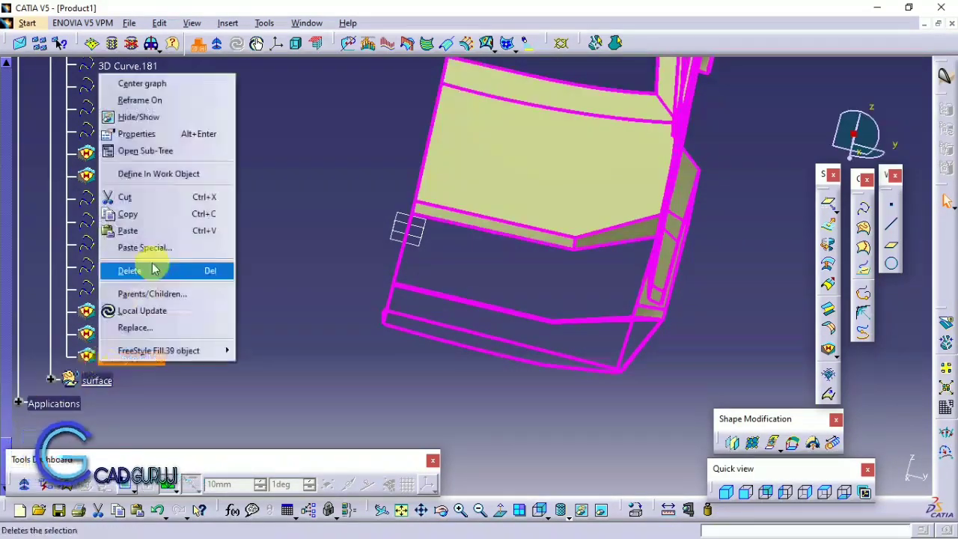
{"action": "left_click", "coordinate": [133, 203]}
{"action": "right_click", "coordinate": [92, 351]}
{"action": "left_click", "coordinate": [120, 213]}
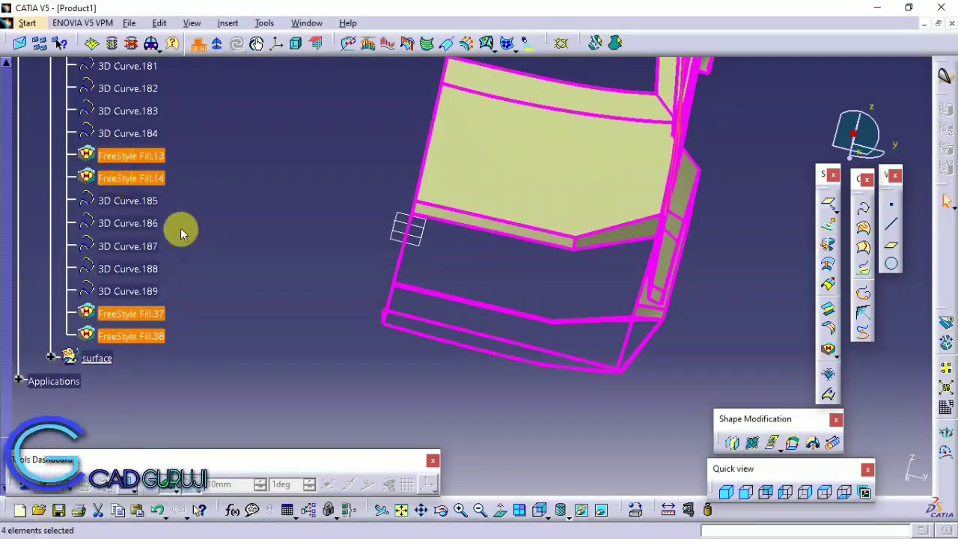
- Cut FreeStyle Fill.13, 14, 37 and 38 and paste them into the surface set
{"action": "scroll", "coordinate": [180, 228], "scroll_direction": "up", "scroll_amount": 5}
{"action": "scroll", "coordinate": [172, 221], "scroll_direction": "up", "scroll_amount": 6}
{"action": "scroll", "coordinate": [166, 225], "scroll_direction": "up", "scroll_amount": 10}
{"action": "scroll", "coordinate": [168, 234], "scroll_direction": "up", "scroll_amount": 7}
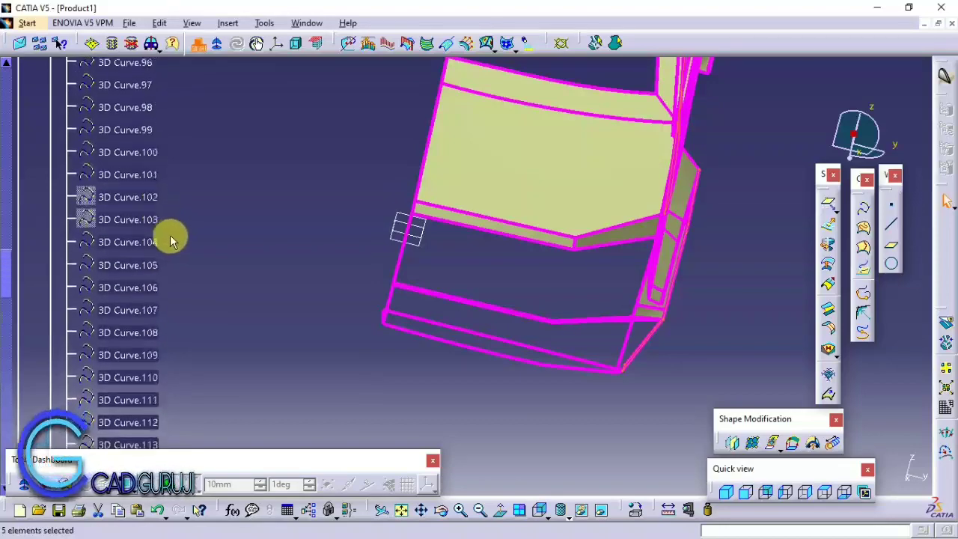
{"action": "scroll", "coordinate": [166, 236], "scroll_direction": "down", "scroll_amount": 7}
{"action": "scroll", "coordinate": [149, 254], "scroll_direction": "down", "scroll_amount": 16}
{"action": "scroll", "coordinate": [128, 247], "scroll_direction": "down", "scroll_amount": 6}
{"action": "right_click", "coordinate": [114, 205]}
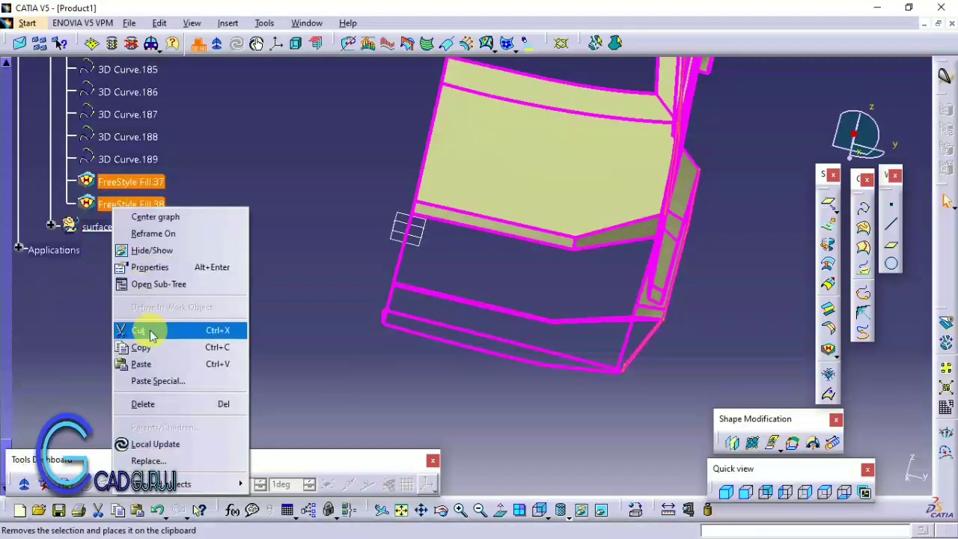
{"action": "left_click", "coordinate": [150, 335]}
{"action": "right_click", "coordinate": [95, 112]}
{"action": "left_click", "coordinate": [138, 269]}
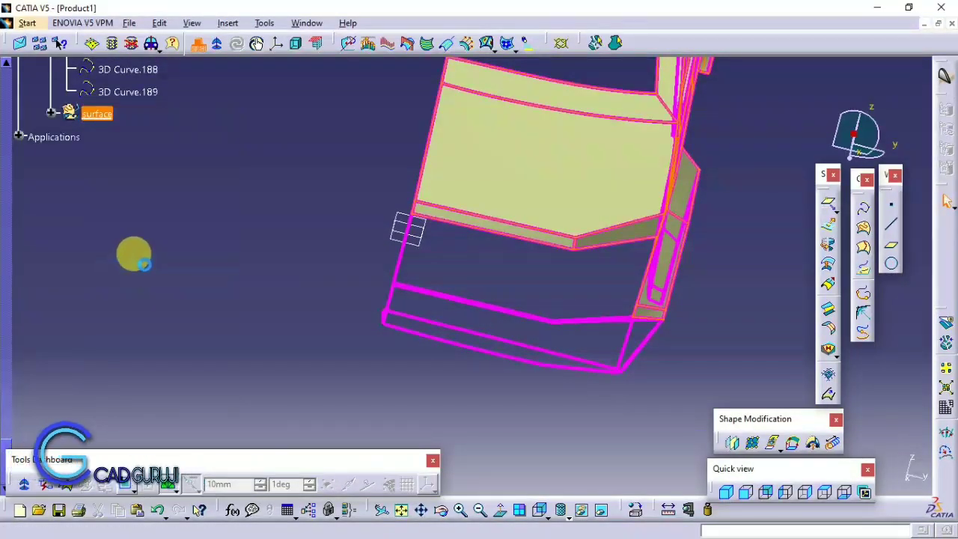
- Confirm 3D Curve.190 bridging the bumper corner gap and save Part2.CATPart
{"action": "mouse_move", "coordinate": [238, 265]}
{"action": "middle_mouse_down"}
{"action": "mouse_move", "coordinate": [252, 359]}
{"action": "mouse_move", "coordinate": [277, 320]}
{"action": "mouse_move", "coordinate": [402, 327]}
{"action": "mouse_move", "coordinate": [251, 250]}
{"action": "mouse_move", "coordinate": [325, 303]}
{"action": "mouse_move", "coordinate": [530, 261]}
{"action": "mouse_move", "coordinate": [282, 342]}
{"action": "mouse_move", "coordinate": [832, 193]}
{"action": "middle_mouse_up"}
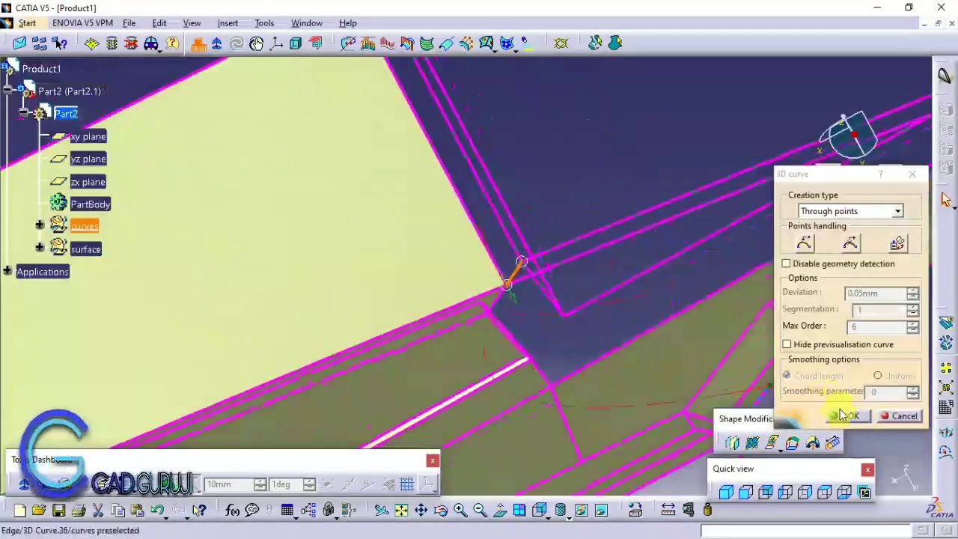
{"action": "left_click", "coordinate": [898, 417]}
{"action": "middle_click_drag", "start_coordinate": [504, 241], "coordinate": [556, 354]}
{"action": "key", "text": "ctrl+s"}
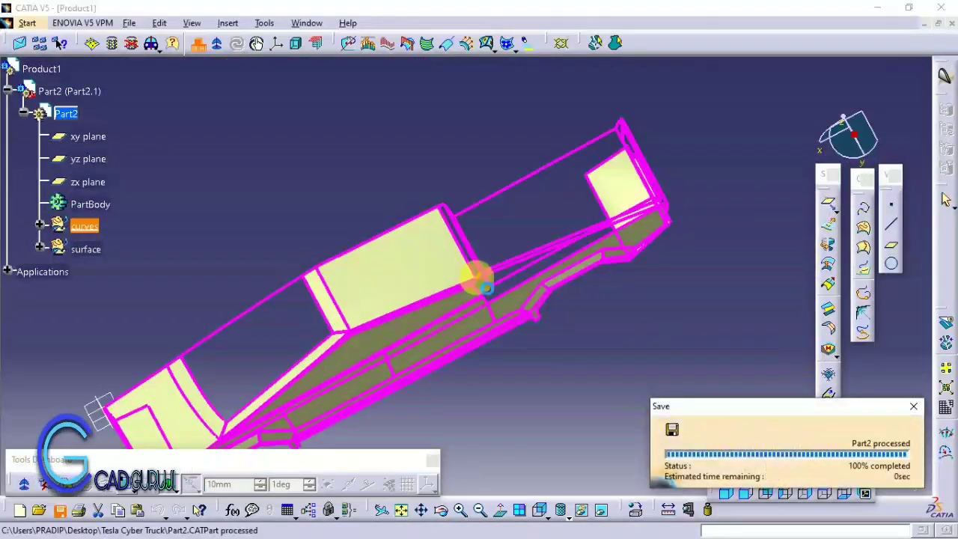
{"action": "mouse_move", "coordinate": [486, 287]}
{"action": "middle_mouse_down"}
{"action": "mouse_move", "coordinate": [407, 171]}
{"action": "mouse_move", "coordinate": [475, 299]}
{"action": "mouse_move", "coordinate": [576, 167]}
{"action": "middle_mouse_up"}
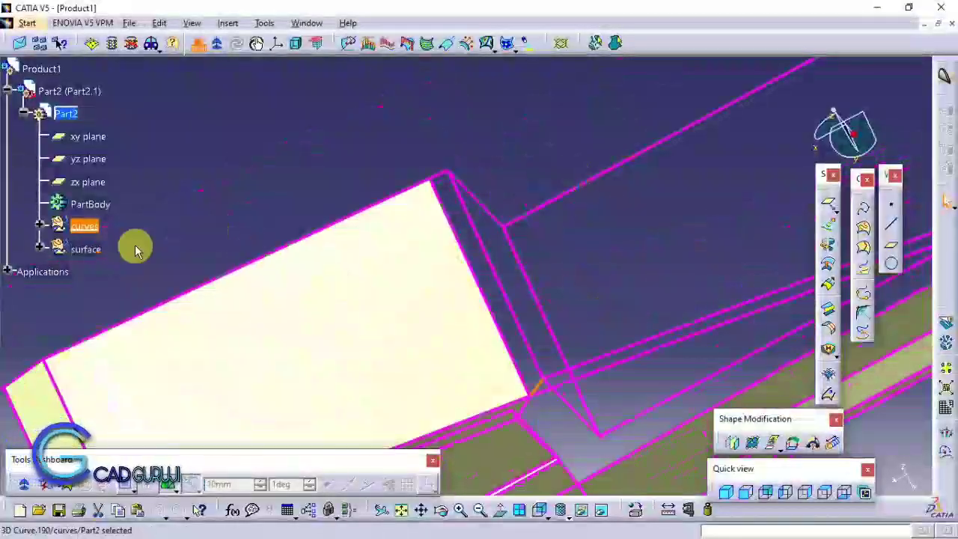
{"action": "right_click", "coordinate": [84, 249]}
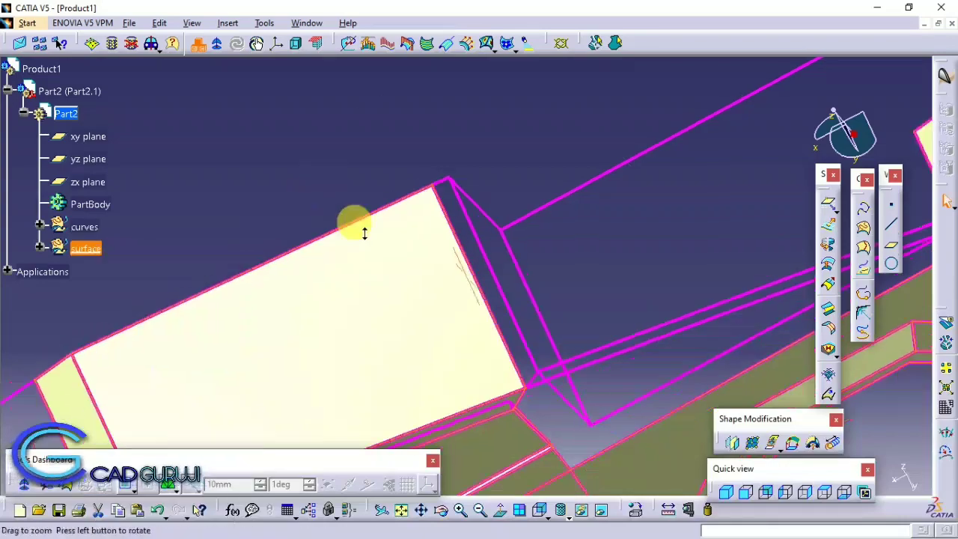
{"action": "mouse_move", "coordinate": [364, 231]}
{"action": "middle_mouse_down"}
{"action": "mouse_move", "coordinate": [459, 224]}
{"action": "mouse_move", "coordinate": [381, 321]}
{"action": "mouse_move", "coordinate": [504, 311]}
{"action": "mouse_move", "coordinate": [562, 250]}
{"action": "mouse_move", "coordinate": [486, 268]}
{"action": "middle_mouse_up"}
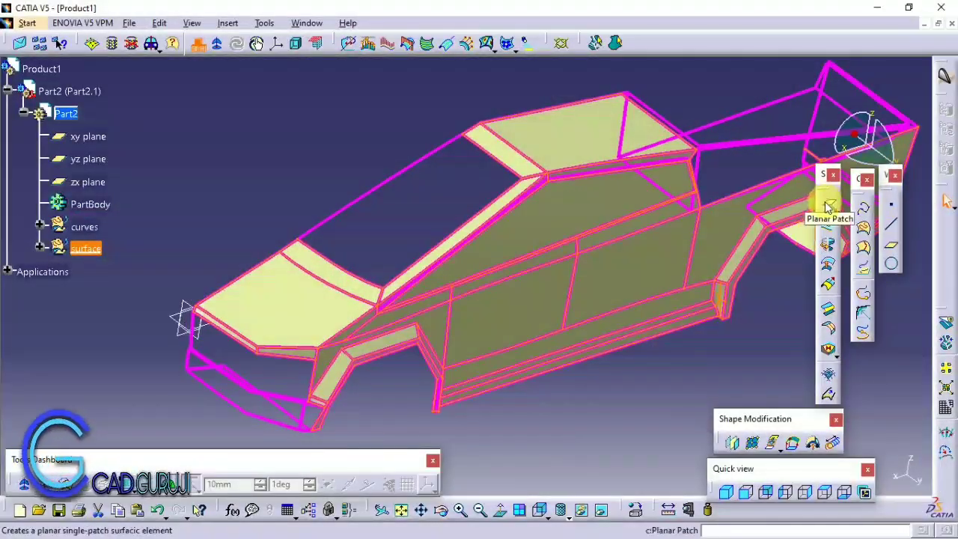
- Fill the triangular corner patch bounded by the new 3D curve: Power type, tolerance 0.044, 4 by 7 patches
{"action": "left_click", "coordinate": [829, 351]}
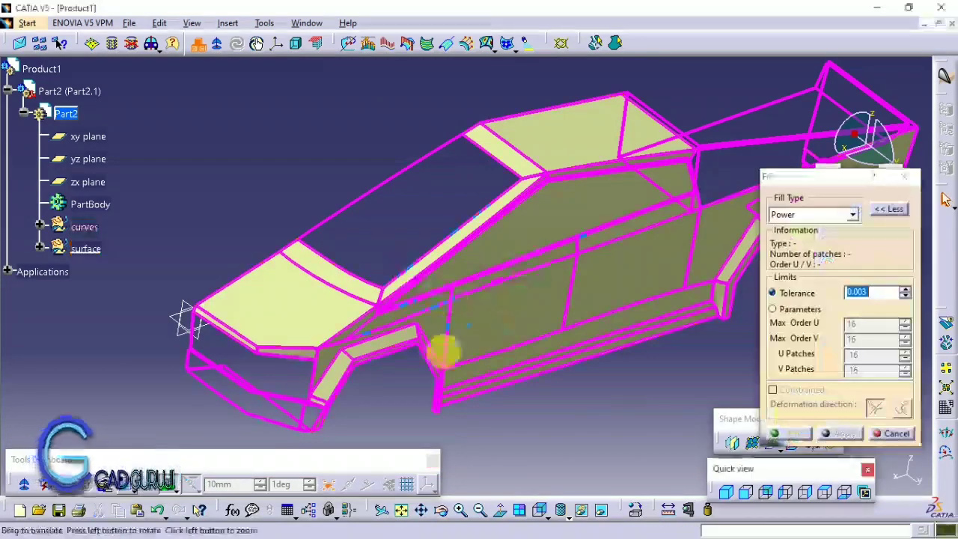
{"action": "mouse_move", "coordinate": [443, 349]}
{"action": "middle_mouse_down", "text": "ctrl"}
{"action": "mouse_move", "coordinate": [524, 257]}
{"action": "mouse_move", "coordinate": [383, 166]}
{"action": "middle_mouse_up", "text": "ctrl"}
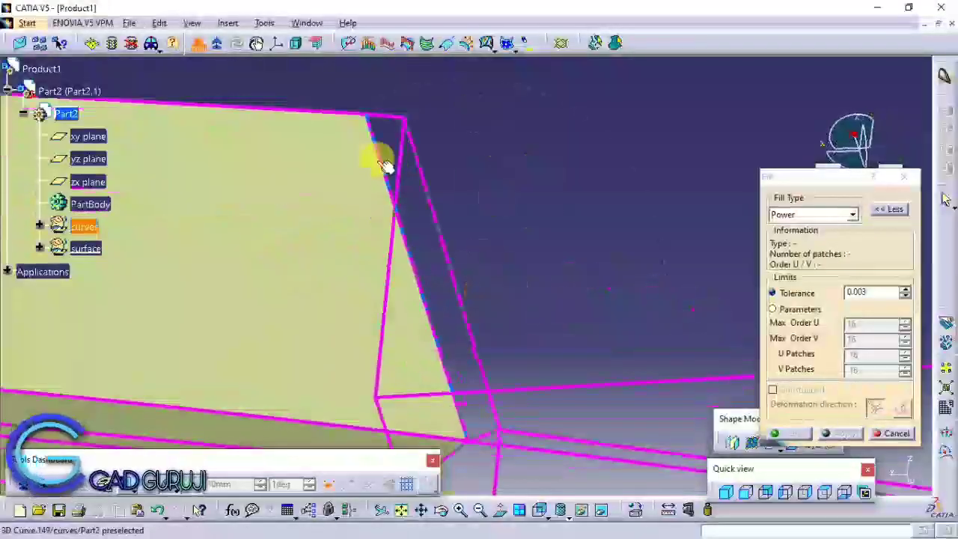
{"action": "left_click", "coordinate": [428, 166]}
{"action": "mouse_move", "coordinate": [453, 122]}
{"action": "middle_mouse_down"}
{"action": "mouse_move", "coordinate": [466, 214]}
{"action": "mouse_move", "coordinate": [385, 310]}
{"action": "middle_mouse_up"}
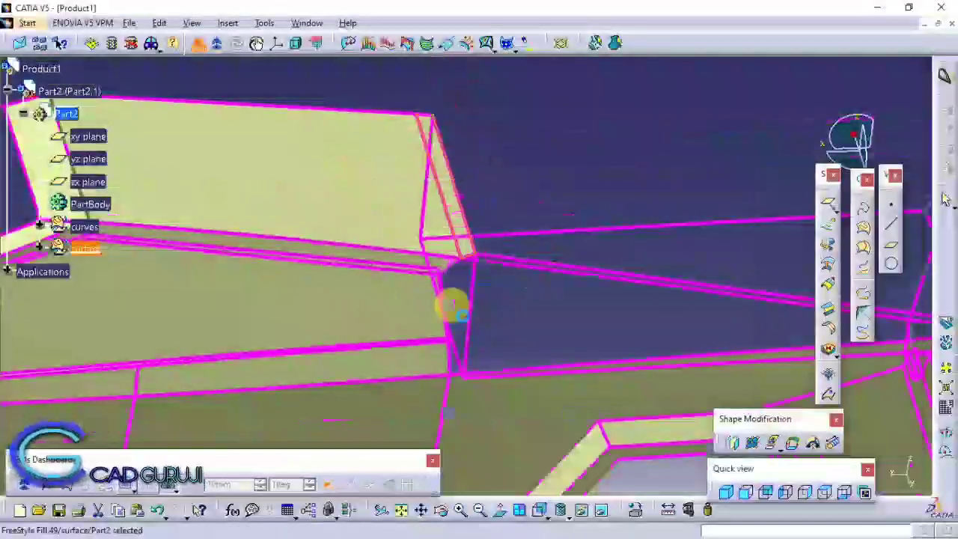
{"action": "mouse_move", "coordinate": [456, 310]}
{"action": "middle_mouse_down", "text": "ctrl"}
{"action": "mouse_move", "coordinate": [444, 332]}
{"action": "mouse_move", "coordinate": [560, 261]}
{"action": "mouse_move", "coordinate": [502, 247]}
{"action": "middle_mouse_up", "text": "ctrl"}
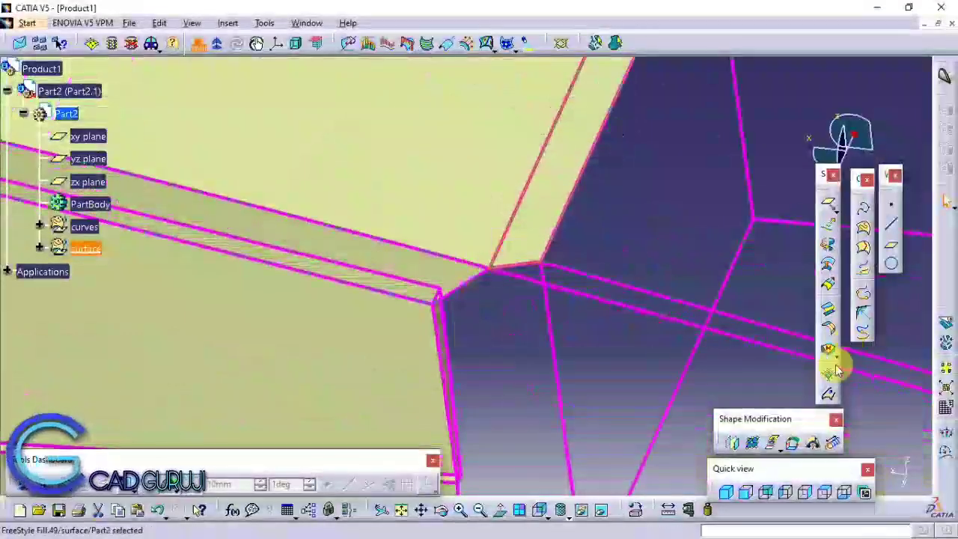
{"action": "middle_click_drag", "start_coordinate": [560, 374], "coordinate": [474, 247]}
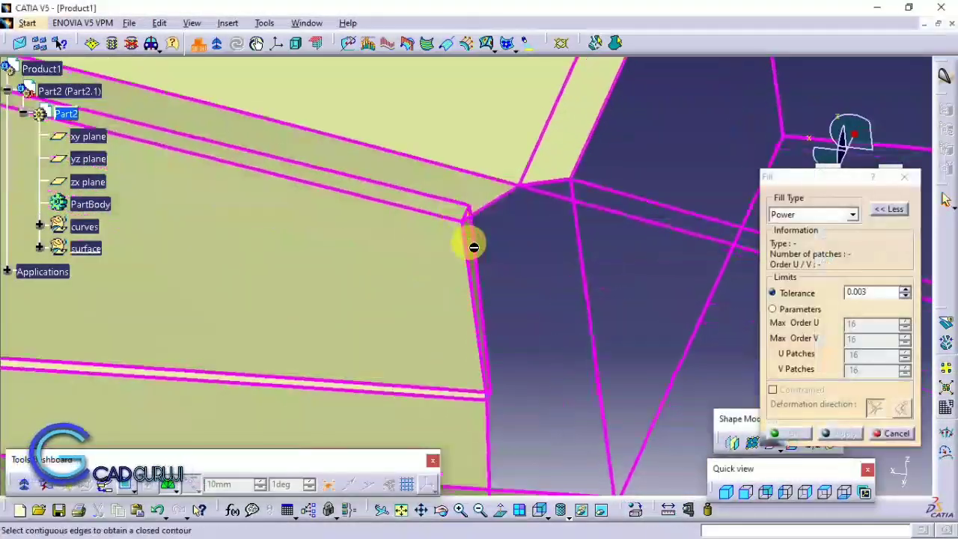
{"action": "left_click", "coordinate": [557, 198]}
{"action": "mouse_move", "coordinate": [557, 198]}
{"action": "middle_mouse_down"}
{"action": "mouse_move", "coordinate": [581, 306]}
{"action": "mouse_move", "coordinate": [496, 348]}
{"action": "mouse_move", "coordinate": [481, 267]}
{"action": "mouse_move", "coordinate": [625, 315]}
{"action": "mouse_move", "coordinate": [566, 336]}
{"action": "mouse_move", "coordinate": [642, 371]}
{"action": "middle_mouse_up"}
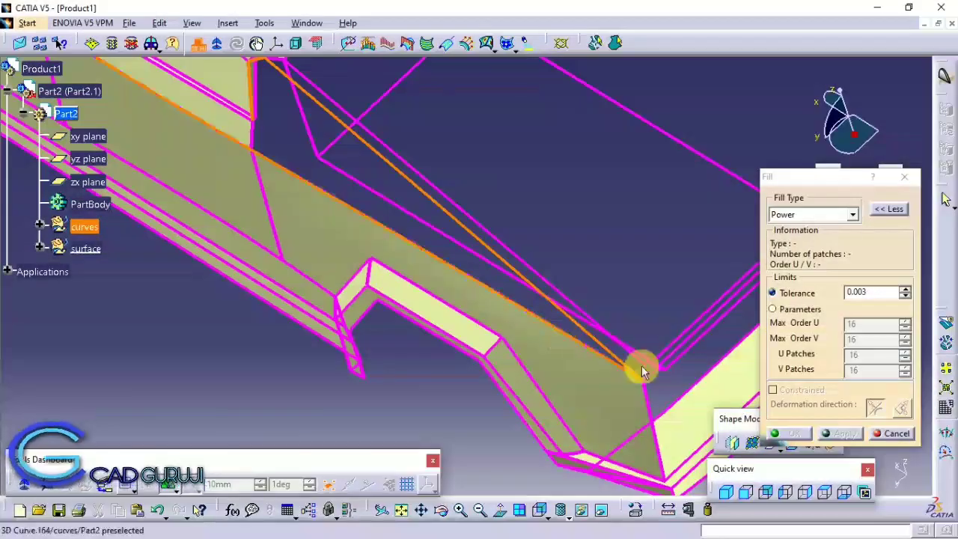
{"action": "left_click", "coordinate": [256, 137]}
{"action": "mouse_move", "coordinate": [256, 137]}
{"action": "middle_mouse_down"}
{"action": "mouse_move", "coordinate": [421, 239]}
{"action": "mouse_move", "coordinate": [545, 246]}
{"action": "mouse_move", "coordinate": [543, 331]}
{"action": "mouse_move", "coordinate": [550, 241]}
{"action": "middle_mouse_up"}
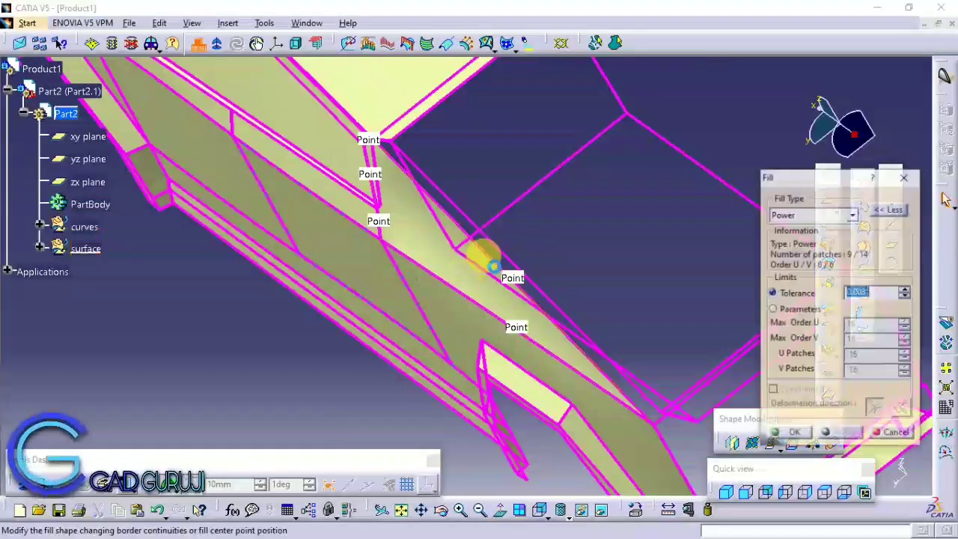
{"action": "left_click", "coordinate": [903, 173]}
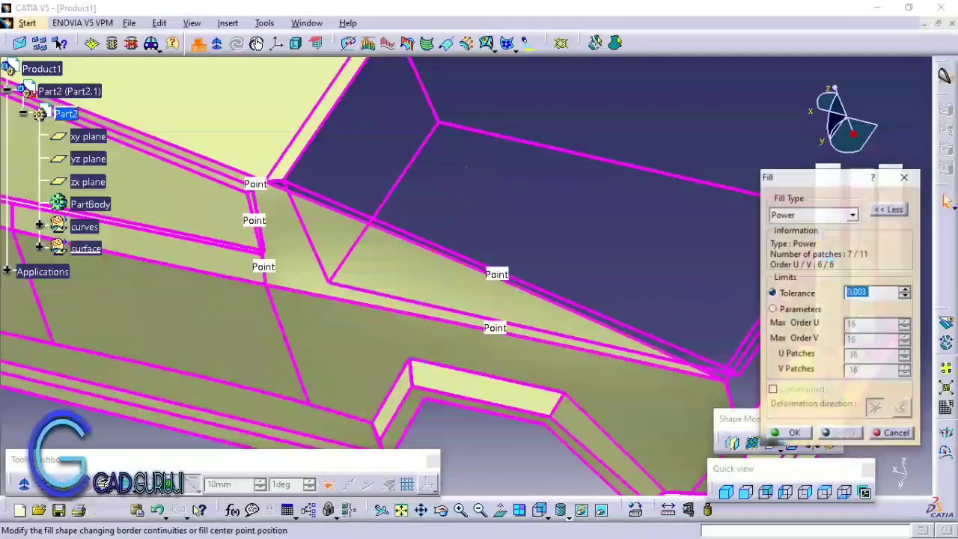
{"action": "left_click", "coordinate": [806, 311]}
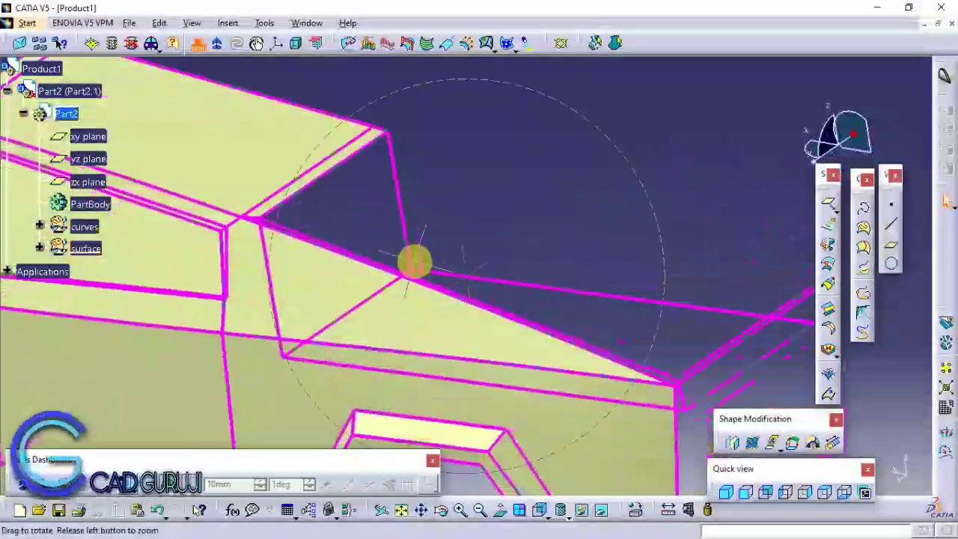
{"action": "mouse_move", "coordinate": [413, 259]}
{"action": "middle_mouse_down"}
{"action": "mouse_move", "coordinate": [549, 323]}
{"action": "mouse_move", "coordinate": [545, 274]}
{"action": "middle_mouse_up"}
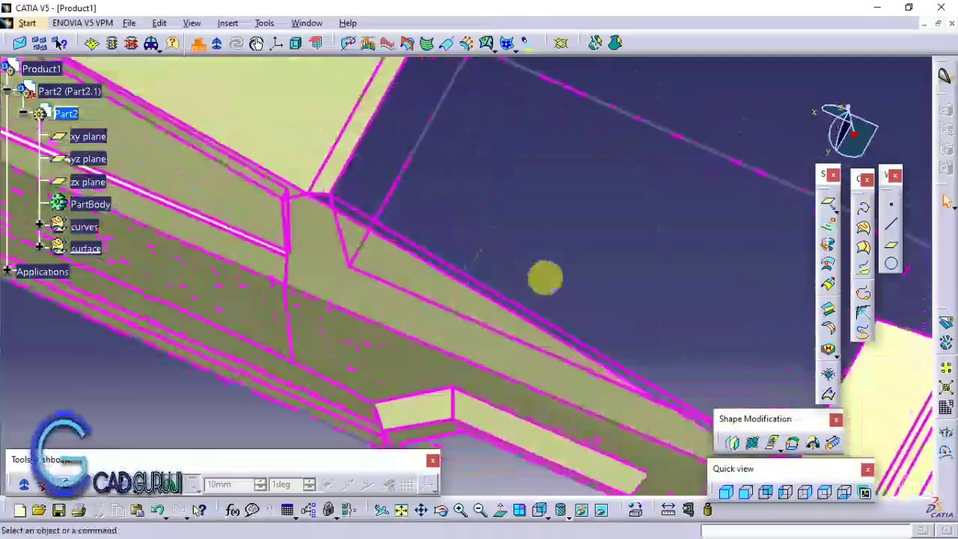
- Drop the 3D curve and instead Fill the open face at the bumper corner
{"action": "left_click", "coordinate": [864, 212]}
{"action": "mouse_move", "coordinate": [449, 247]}
{"action": "middle_mouse_down"}
{"action": "mouse_move", "coordinate": [307, 168]}
{"action": "mouse_move", "coordinate": [361, 247]}
{"action": "middle_mouse_up"}
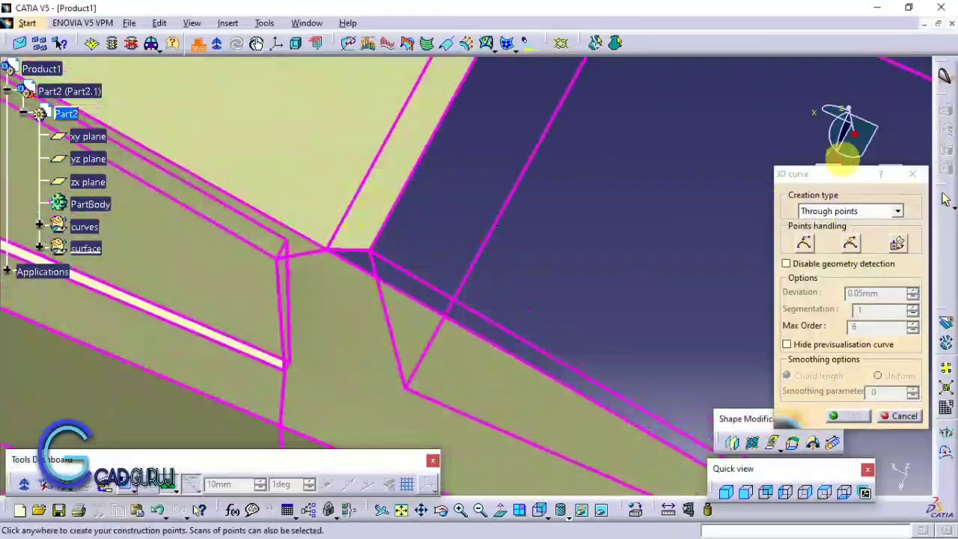
{"action": "left_click", "coordinate": [813, 363]}
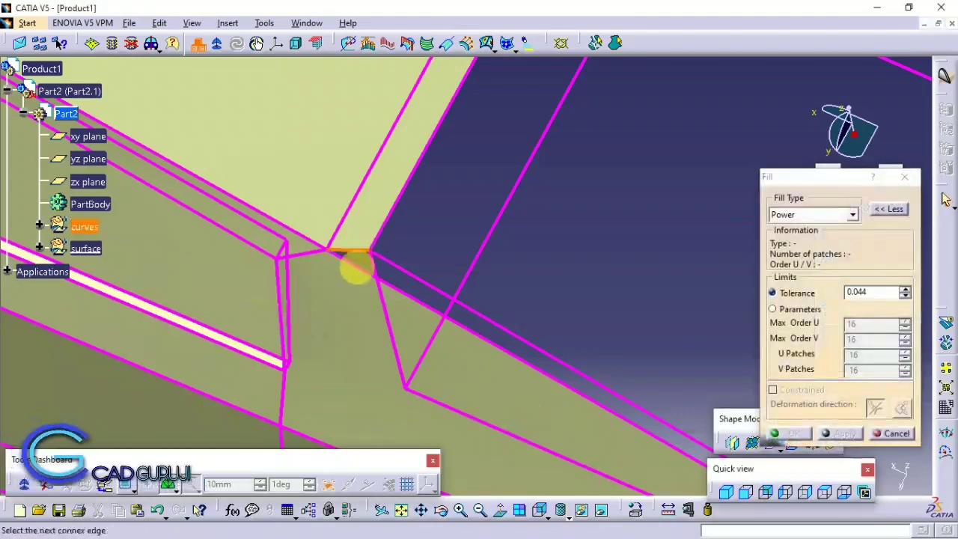
{"action": "mouse_move", "coordinate": [395, 274]}
{"action": "middle_mouse_down"}
{"action": "mouse_move", "coordinate": [513, 284]}
{"action": "mouse_move", "coordinate": [441, 217]}
{"action": "mouse_move", "coordinate": [507, 253]}
{"action": "mouse_move", "coordinate": [566, 367]}
{"action": "mouse_move", "coordinate": [616, 103]}
{"action": "mouse_move", "coordinate": [401, 280]}
{"action": "mouse_move", "coordinate": [356, 239]}
{"action": "mouse_move", "coordinate": [497, 62]}
{"action": "middle_mouse_up"}
{"action": "left_click", "coordinate": [337, 379]}
{"action": "mouse_move", "coordinate": [336, 380]}
{"action": "middle_mouse_down"}
{"action": "mouse_move", "coordinate": [252, 277]}
{"action": "mouse_move", "coordinate": [256, 321]}
{"action": "mouse_move", "coordinate": [464, 278]}
{"action": "mouse_move", "coordinate": [503, 303]}
{"action": "middle_mouse_up"}
{"action": "left_click", "coordinate": [791, 434]}
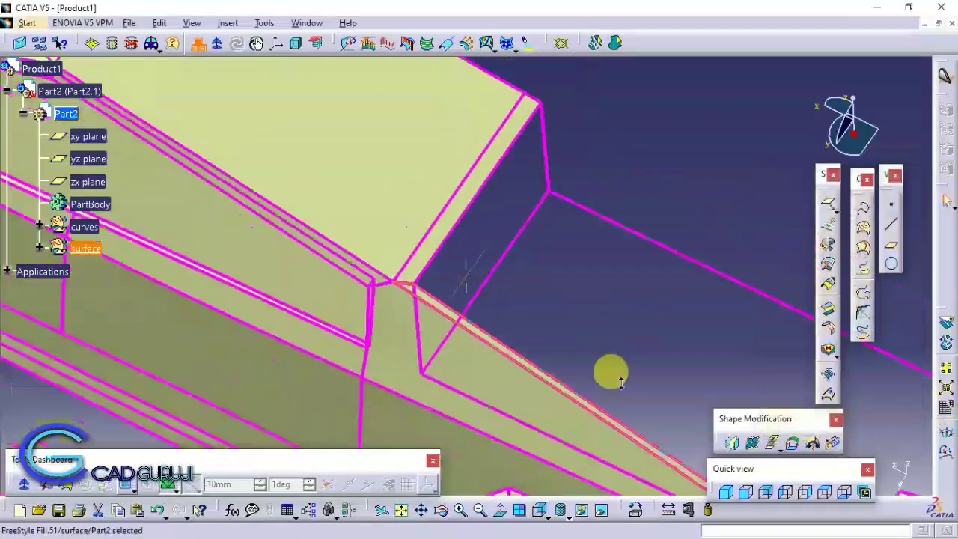
- Cover the end face beside the bumper corner with a single 6 by 6 Power Fill
{"action": "mouse_move", "coordinate": [611, 371]}
{"action": "middle_mouse_down"}
{"action": "mouse_move", "coordinate": [618, 302]}
{"action": "mouse_move", "coordinate": [503, 307]}
{"action": "mouse_move", "coordinate": [626, 421]}
{"action": "mouse_move", "coordinate": [481, 256]}
{"action": "mouse_move", "coordinate": [494, 247]}
{"action": "middle_mouse_up"}
{"action": "left_click", "coordinate": [828, 352]}
{"action": "mouse_move", "coordinate": [471, 402]}
{"action": "middle_mouse_down"}
{"action": "mouse_move", "coordinate": [367, 154]}
{"action": "mouse_move", "coordinate": [381, 197]}
{"action": "mouse_move", "coordinate": [423, 232]}
{"action": "mouse_move", "coordinate": [549, 172]}
{"action": "middle_mouse_up"}
{"action": "left_click", "coordinate": [381, 197]}
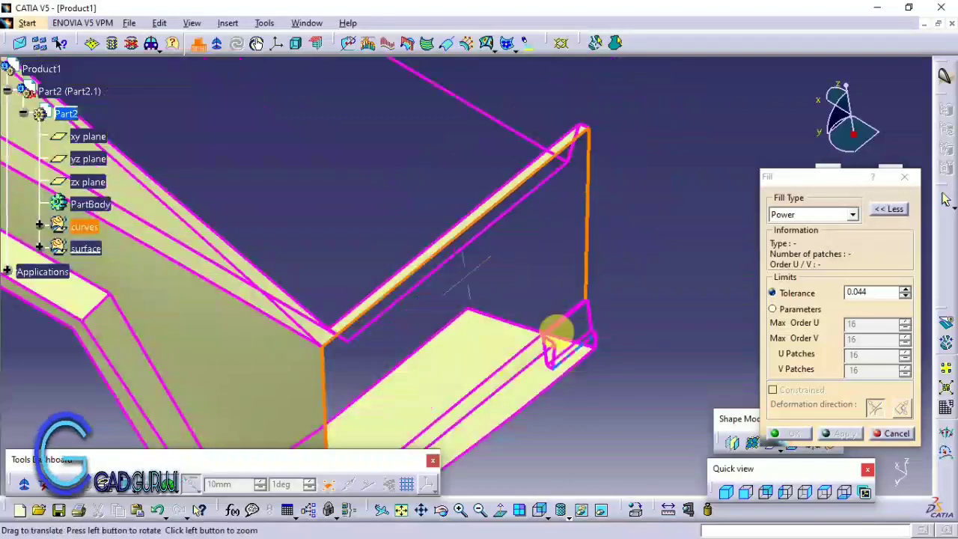
{"action": "mouse_move", "coordinate": [557, 329]}
{"action": "middle_mouse_down"}
{"action": "mouse_move", "coordinate": [573, 160]}
{"action": "mouse_move", "coordinate": [598, 150]}
{"action": "mouse_move", "coordinate": [592, 267]}
{"action": "mouse_move", "coordinate": [481, 151]}
{"action": "mouse_move", "coordinate": [528, 348]}
{"action": "mouse_move", "coordinate": [674, 374]}
{"action": "middle_mouse_up"}
{"action": "left_click", "coordinate": [591, 133]}
{"action": "left_click", "coordinate": [791, 433]}
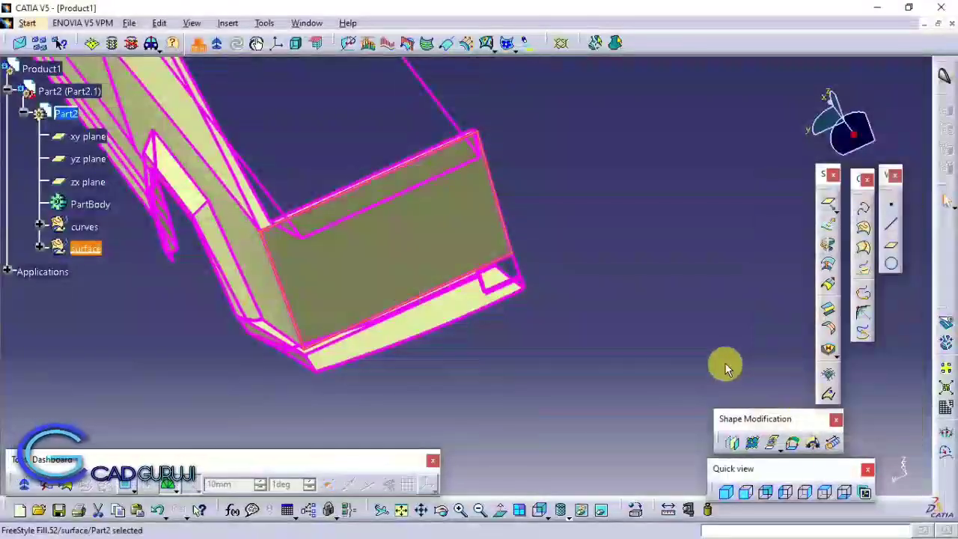
{"action": "mouse_move", "coordinate": [305, 187]}
{"action": "middle_mouse_down"}
{"action": "mouse_move", "coordinate": [380, 92]}
{"action": "mouse_move", "coordinate": [397, 261]}
{"action": "mouse_move", "coordinate": [428, 338]}
{"action": "middle_mouse_up"}
{"action": "mouse_move", "coordinate": [665, 217]}
{"action": "middle_mouse_down"}
{"action": "mouse_move", "coordinate": [406, 175]}
{"action": "mouse_move", "coordinate": [460, 267]}
{"action": "mouse_move", "coordinate": [397, 316]}
{"action": "mouse_move", "coordinate": [552, 303]}
{"action": "middle_mouse_up"}
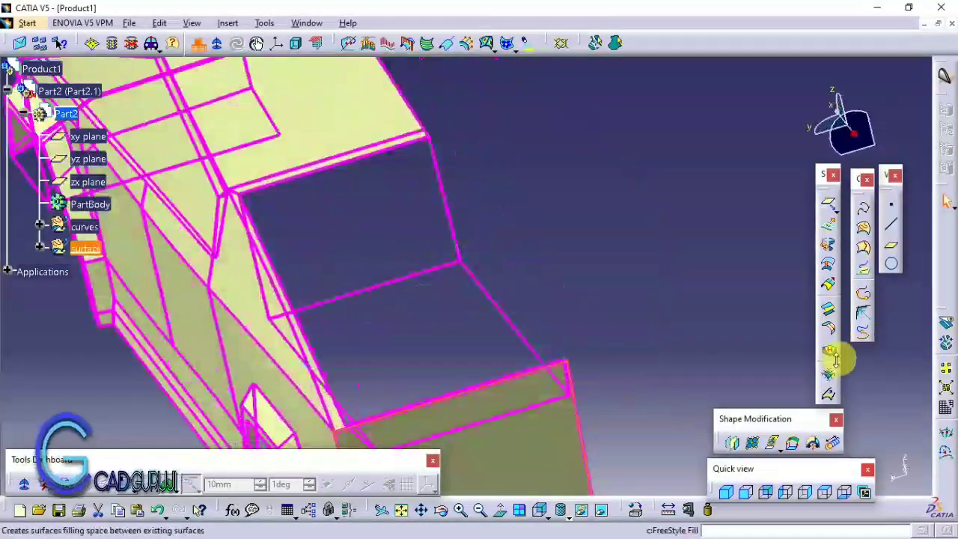
- Finish the pending bumper-face Fill and fill the next open face
{"action": "mouse_move", "coordinate": [804, 383]}
{"action": "middle_mouse_down"}
{"action": "mouse_move", "coordinate": [264, 274]}
{"action": "mouse_move", "coordinate": [500, 134]}
{"action": "middle_mouse_up"}
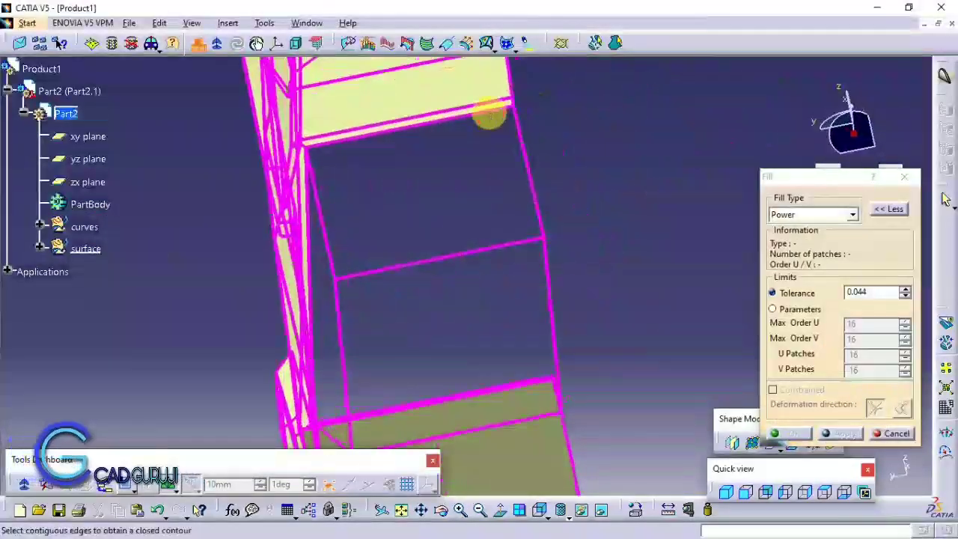
{"action": "left_click", "coordinate": [334, 253]}
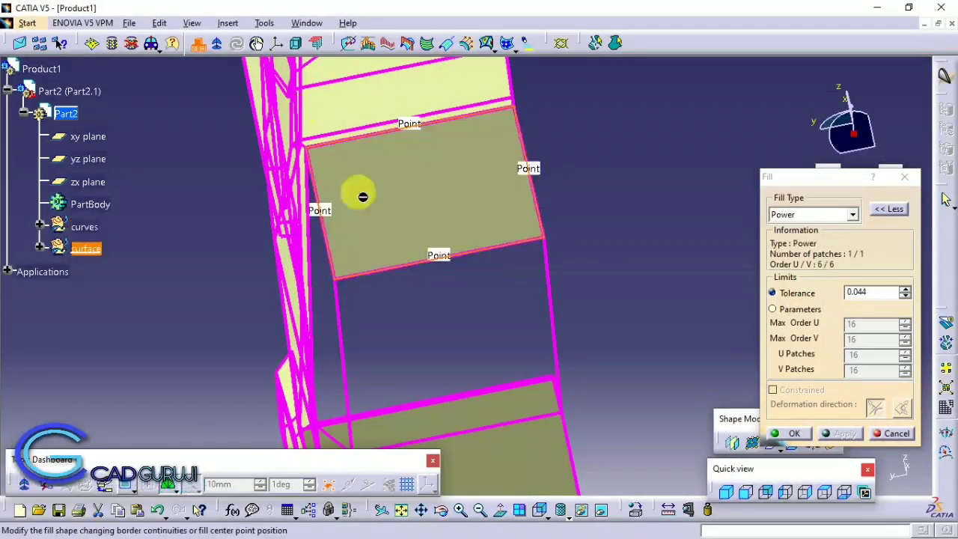
{"action": "left_click", "coordinate": [785, 433]}
{"action": "mouse_move", "coordinate": [519, 299]}
{"action": "middle_mouse_down"}
{"action": "mouse_move", "coordinate": [440, 332]}
{"action": "mouse_move", "coordinate": [596, 438]}
{"action": "mouse_move", "coordinate": [485, 357]}
{"action": "mouse_move", "coordinate": [495, 348]}
{"action": "middle_mouse_up"}
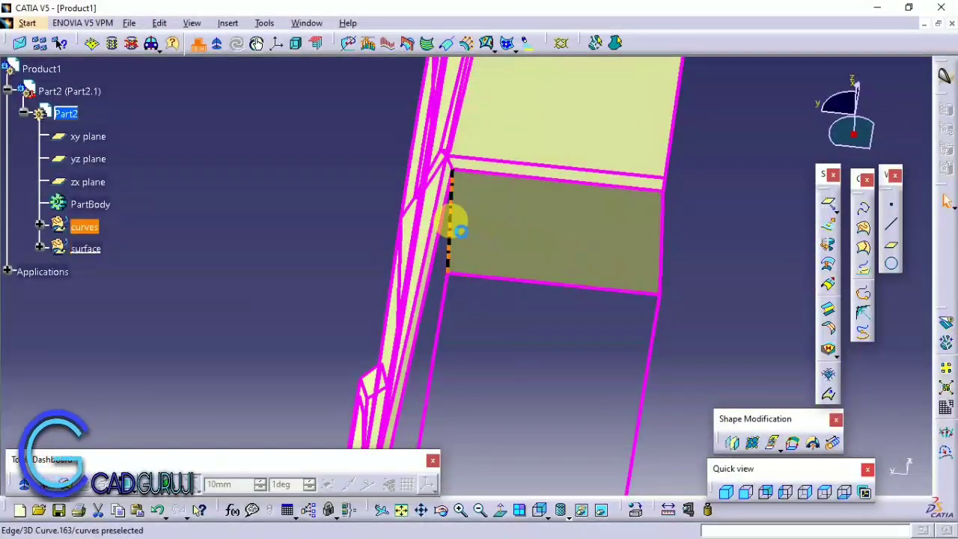
{"action": "left_click", "coordinate": [829, 352]}
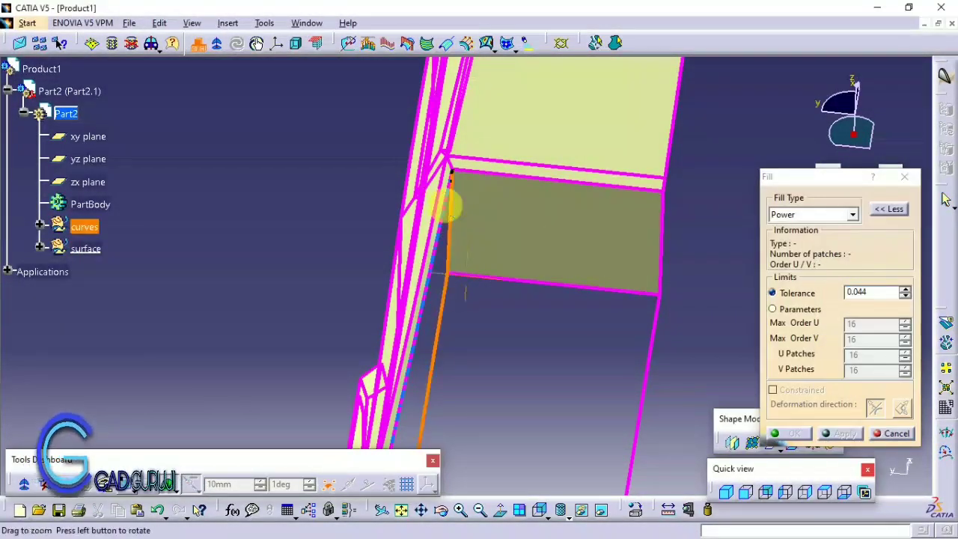
{"action": "mouse_move", "coordinate": [446, 204]}
{"action": "middle_mouse_down"}
{"action": "mouse_move", "coordinate": [539, 338]}
{"action": "mouse_move", "coordinate": [399, 368]}
{"action": "mouse_move", "coordinate": [451, 329]}
{"action": "middle_mouse_up"}
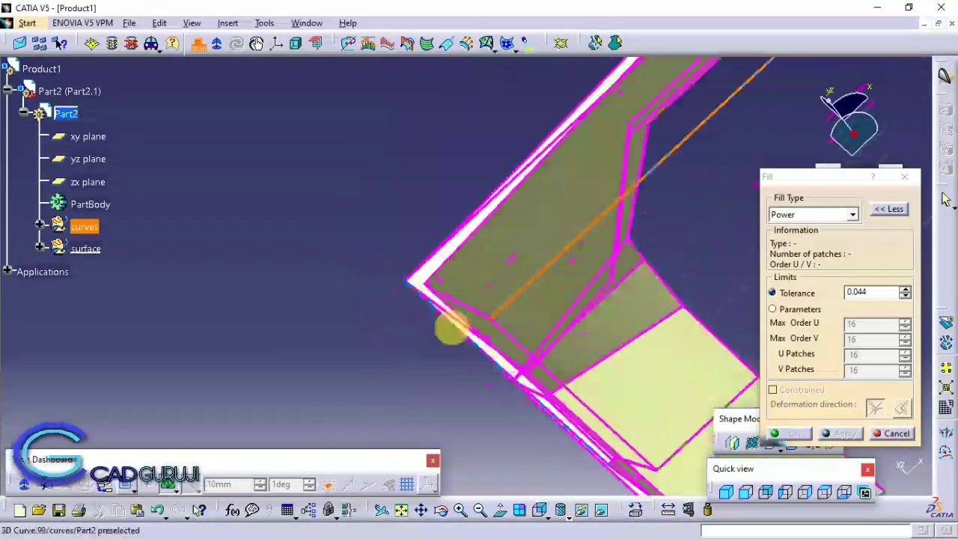
{"action": "left_click", "coordinate": [462, 257]}
{"action": "mouse_move", "coordinate": [463, 257]}
{"action": "middle_mouse_down"}
{"action": "mouse_move", "coordinate": [556, 357]}
{"action": "mouse_move", "coordinate": [605, 278]}
{"action": "mouse_move", "coordinate": [459, 299]}
{"action": "mouse_move", "coordinate": [496, 334]}
{"action": "middle_mouse_up"}
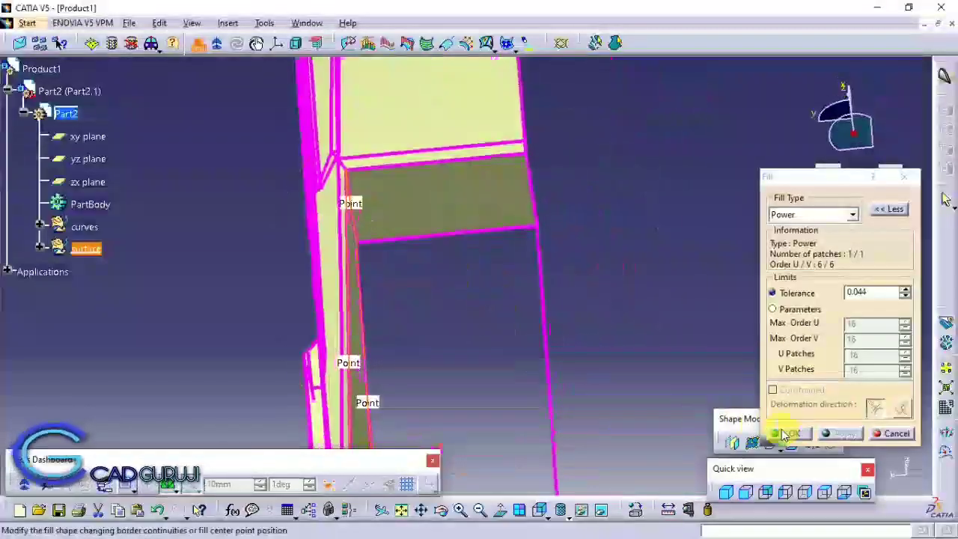
{"action": "left_click", "coordinate": [784, 434]}
- Add two more Fills, ending with FreeStyle Fill.56, 3 by 1 patches, beside the bumper recess
{"action": "left_click", "coordinate": [365, 278]}
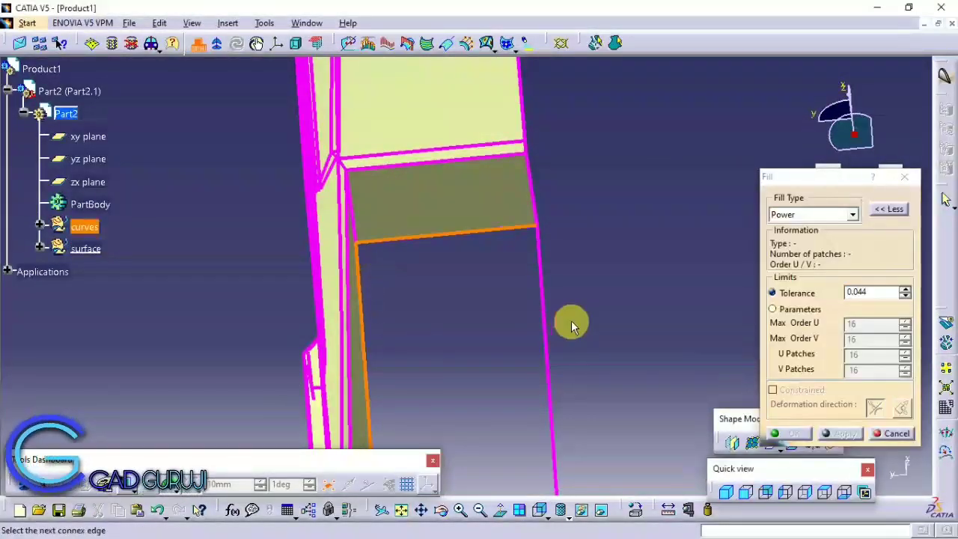
{"action": "mouse_move", "coordinate": [548, 314]}
{"action": "middle_mouse_down"}
{"action": "mouse_move", "coordinate": [498, 312]}
{"action": "mouse_move", "coordinate": [466, 391]}
{"action": "mouse_move", "coordinate": [446, 323]}
{"action": "mouse_move", "coordinate": [492, 374]}
{"action": "mouse_move", "coordinate": [384, 164]}
{"action": "mouse_move", "coordinate": [379, 355]}
{"action": "mouse_move", "coordinate": [471, 338]}
{"action": "mouse_move", "coordinate": [699, 220]}
{"action": "mouse_move", "coordinate": [274, 349]}
{"action": "mouse_move", "coordinate": [577, 372]}
{"action": "mouse_move", "coordinate": [544, 67]}
{"action": "mouse_move", "coordinate": [524, 346]}
{"action": "mouse_move", "coordinate": [636, 389]}
{"action": "middle_mouse_up"}
{"action": "left_click", "coordinate": [463, 335]}
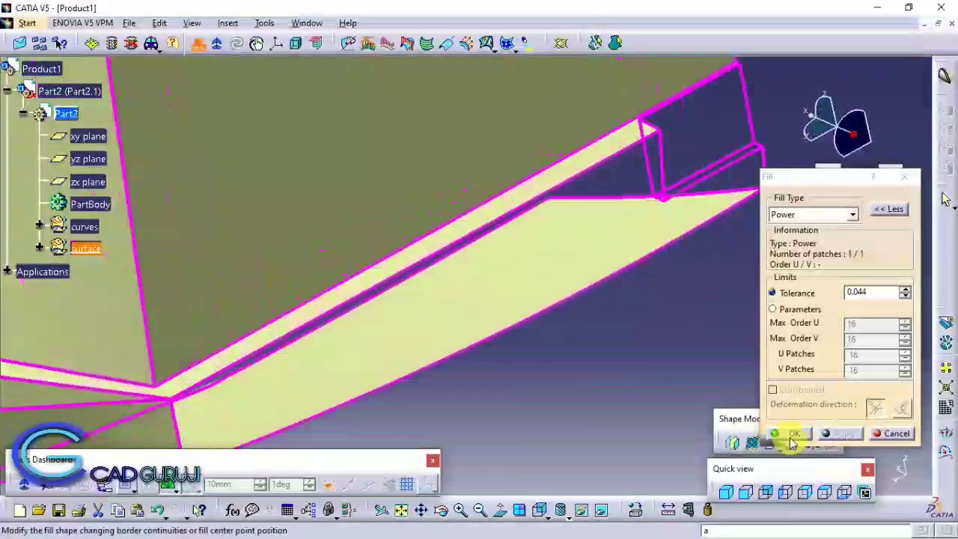
{"action": "left_click", "coordinate": [790, 433]}
{"action": "left_click", "coordinate": [829, 352]}
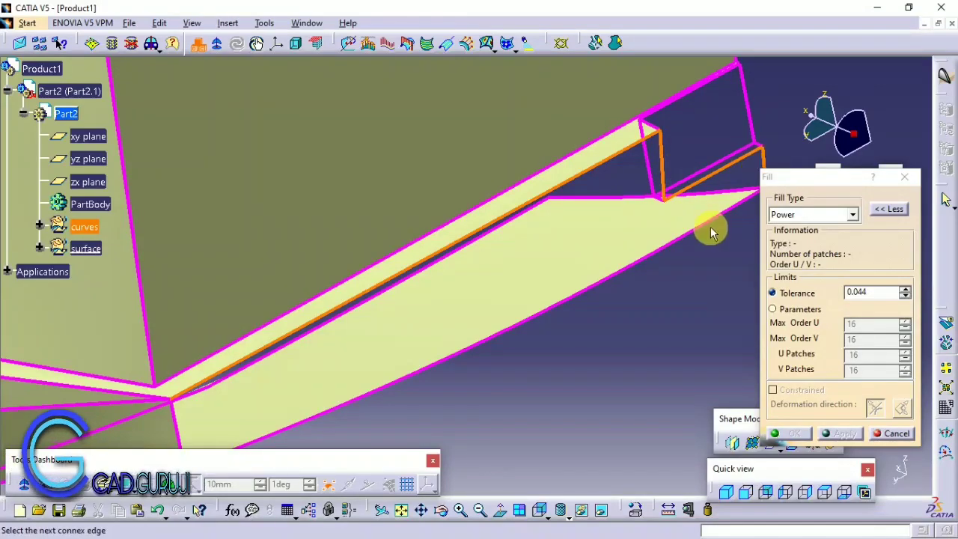
{"action": "middle_click_drag", "start_coordinate": [709, 226], "coordinate": [479, 259]}
{"action": "left_click", "coordinate": [789, 433]}
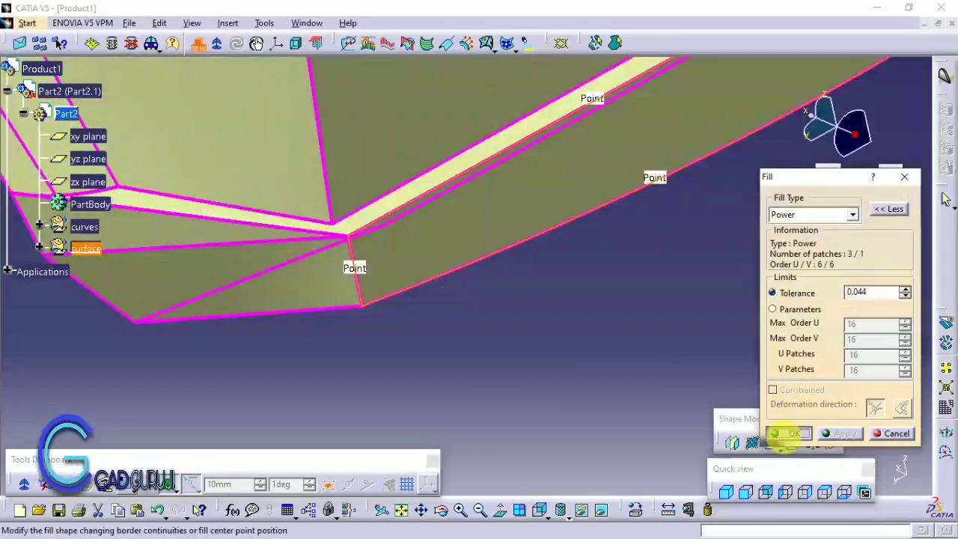
{"action": "mouse_move", "coordinate": [785, 434]}
{"action": "middle_mouse_down"}
{"action": "mouse_move", "coordinate": [631, 258]}
{"action": "mouse_move", "coordinate": [570, 166]}
{"action": "mouse_move", "coordinate": [602, 219]}
{"action": "mouse_move", "coordinate": [604, 166]}
{"action": "middle_mouse_up"}
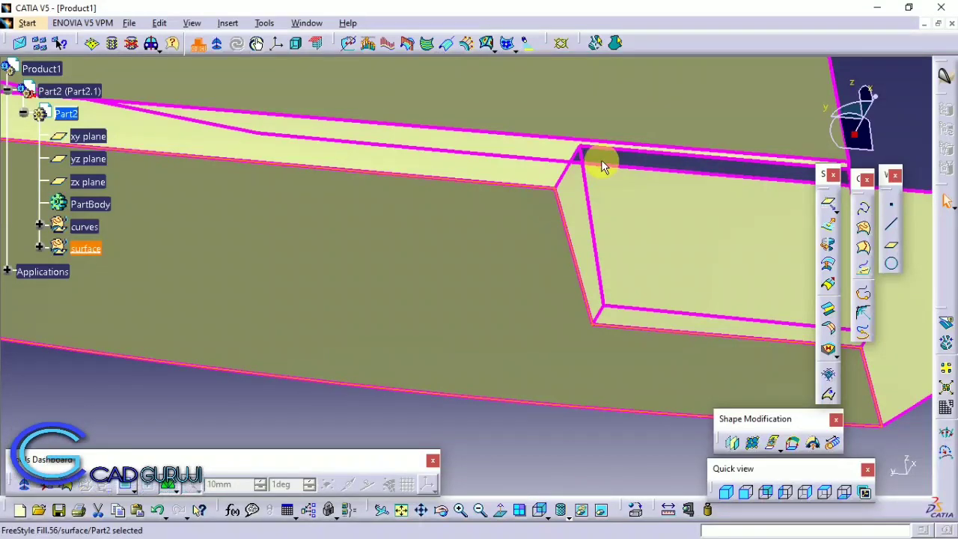
{"action": "mouse_move", "coordinate": [716, 220]}
{"action": "middle_mouse_down"}
{"action": "mouse_move", "coordinate": [582, 229]}
{"action": "mouse_move", "coordinate": [327, 190]}
{"action": "mouse_move", "coordinate": [510, 318]}
{"action": "middle_mouse_up"}
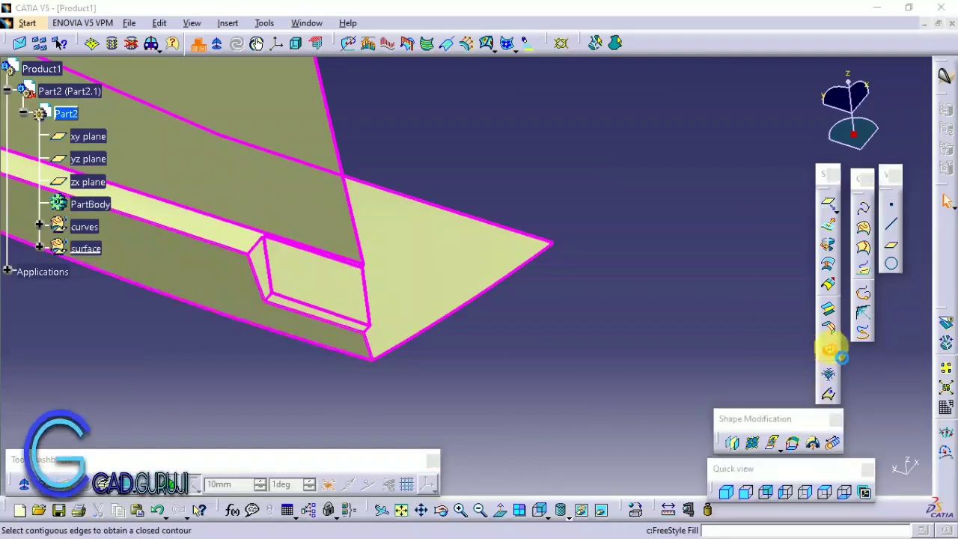
- Fill the recessed pocket's vertical side and its top edge loop with two Fill surfaces
{"action": "middle_click_drag", "start_coordinate": [241, 276], "coordinate": [395, 191]}
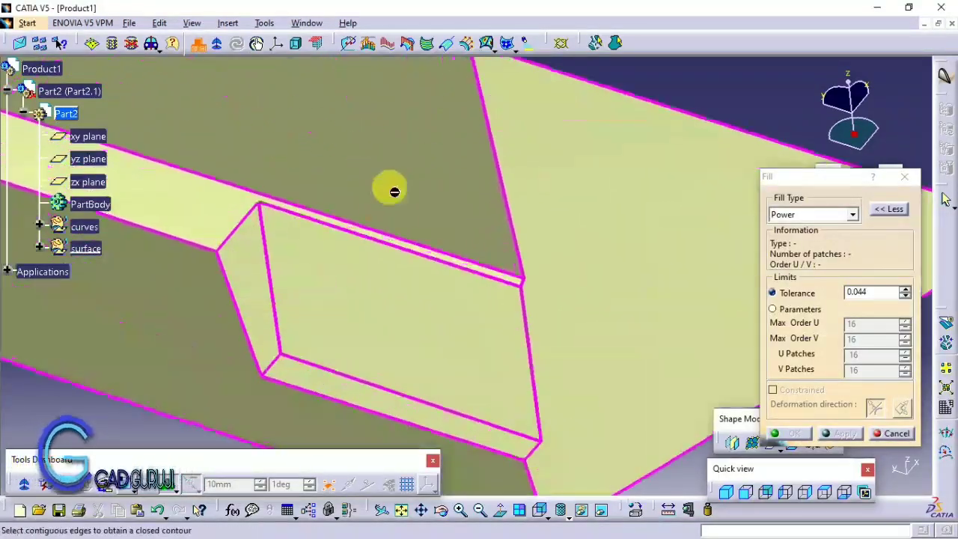
{"action": "mouse_move", "coordinate": [236, 243]}
{"action": "middle_mouse_down"}
{"action": "mouse_move", "coordinate": [370, 341]}
{"action": "mouse_move", "coordinate": [455, 278]}
{"action": "mouse_move", "coordinate": [359, 367]}
{"action": "mouse_move", "coordinate": [389, 295]}
{"action": "middle_mouse_up"}
{"action": "left_click", "coordinate": [394, 222]}
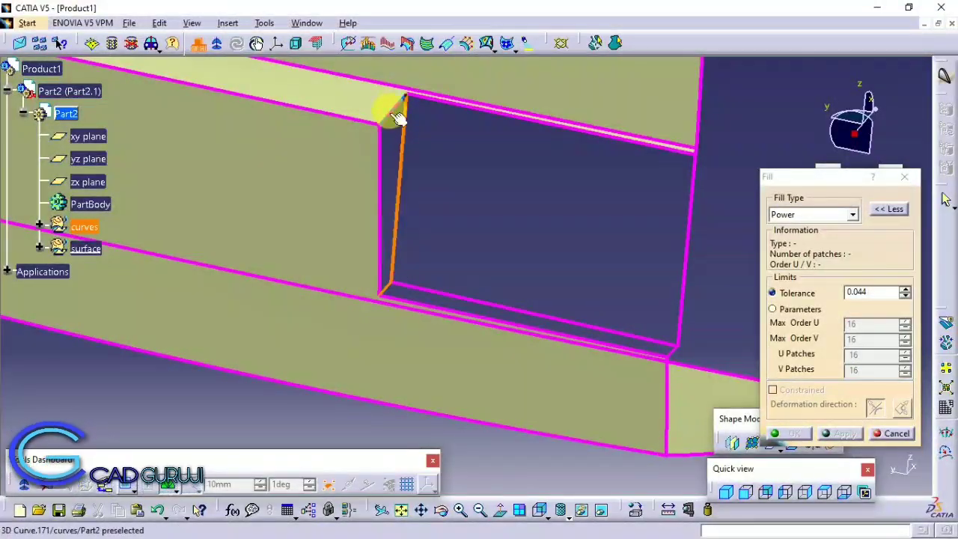
{"action": "left_click", "coordinate": [791, 431]}
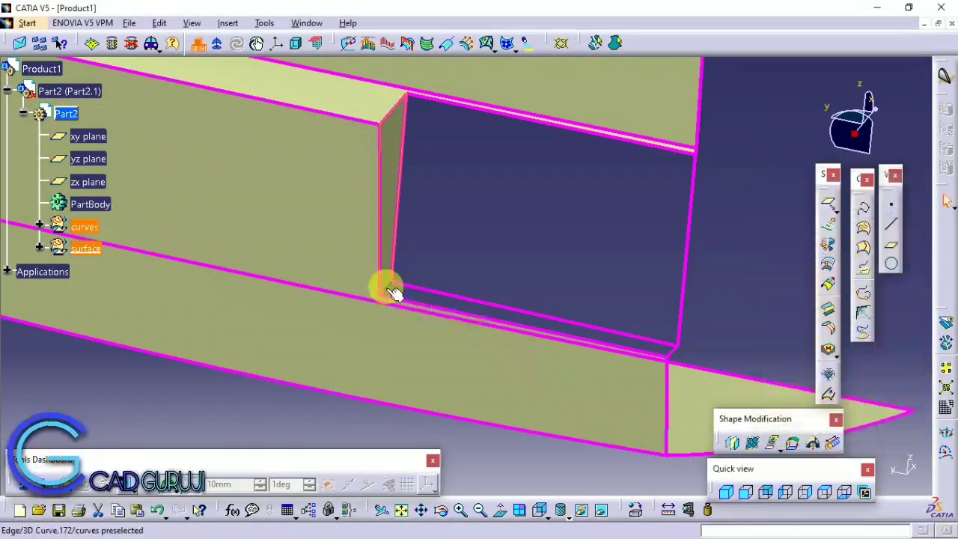
{"action": "left_click", "coordinate": [827, 354]}
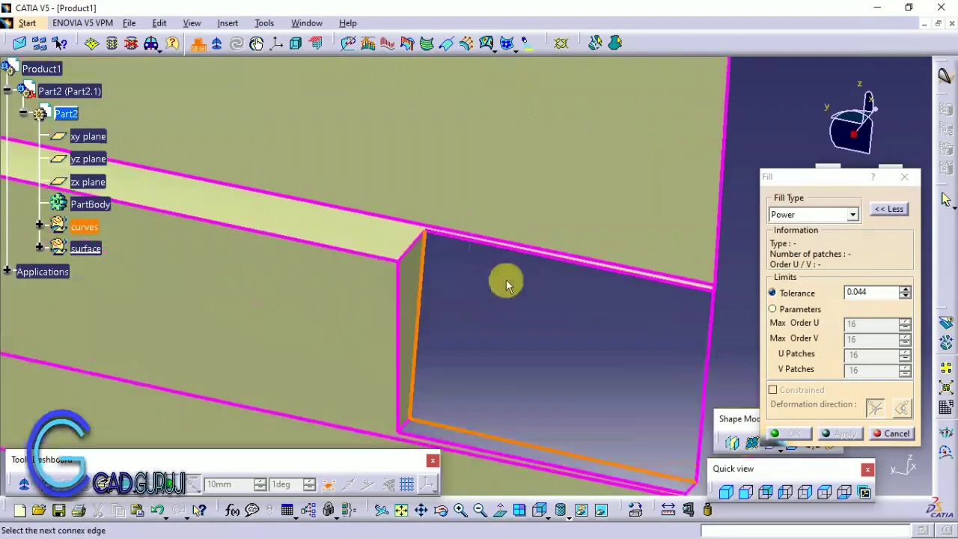
{"action": "mouse_move", "coordinate": [502, 280]}
{"action": "middle_mouse_down"}
{"action": "mouse_move", "coordinate": [449, 305]}
{"action": "mouse_move", "coordinate": [599, 271]}
{"action": "middle_mouse_up"}
{"action": "left_click", "coordinate": [362, 308]}
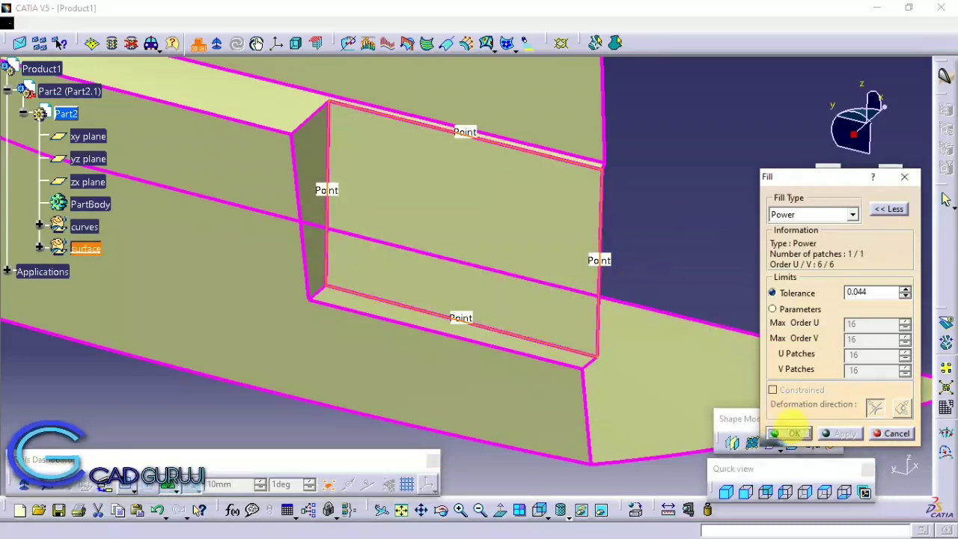
{"action": "left_click", "coordinate": [791, 433]}
- Close the dark slot at the bottom of the pocket with another Fill surface
{"action": "left_click", "coordinate": [831, 372]}
{"action": "middle_click_drag", "start_coordinate": [594, 284], "coordinate": [569, 324]}
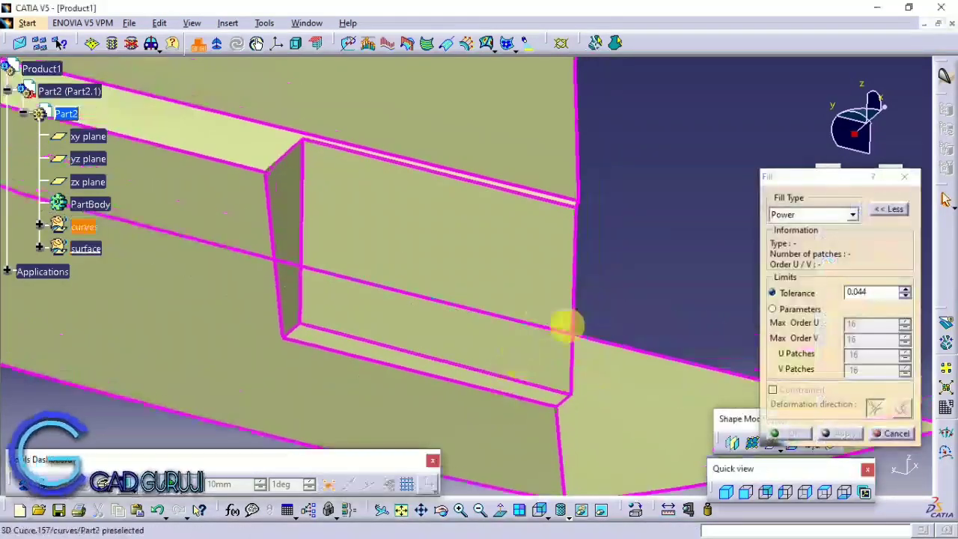
{"action": "mouse_move", "coordinate": [295, 386]}
{"action": "middle_mouse_down"}
{"action": "mouse_move", "coordinate": [380, 242]}
{"action": "mouse_move", "coordinate": [451, 344]}
{"action": "mouse_move", "coordinate": [204, 175]}
{"action": "mouse_move", "coordinate": [289, 241]}
{"action": "middle_mouse_up"}
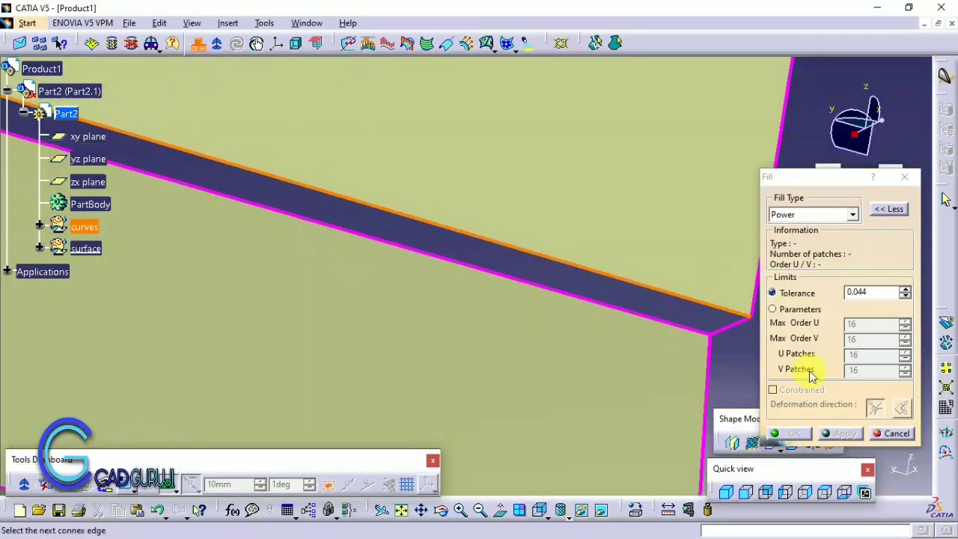
{"action": "left_click", "coordinate": [606, 307]}
{"action": "middle_click_drag", "start_coordinate": [573, 455], "coordinate": [427, 455]}
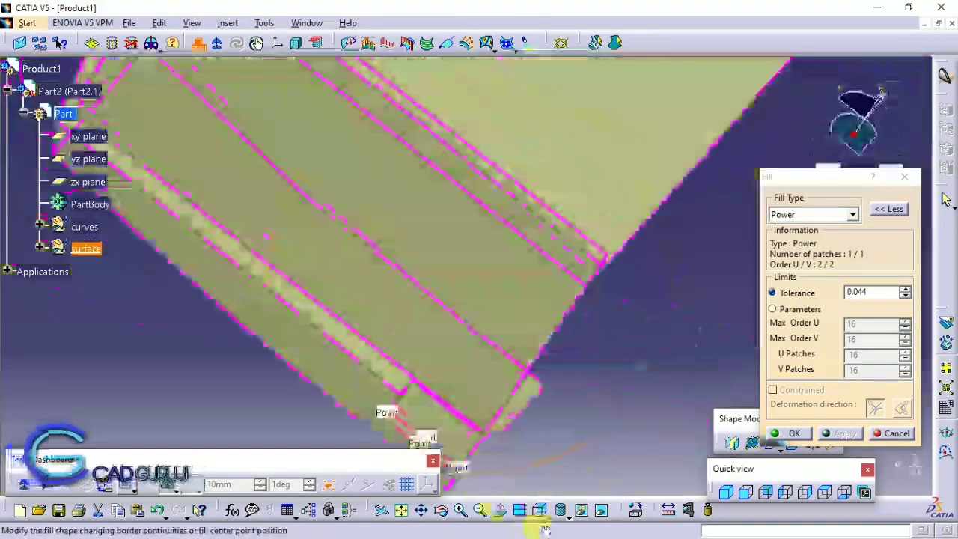
{"action": "left_click", "coordinate": [791, 434]}
- Zoom out to the whole car body and hide the curves set
{"action": "mouse_move", "coordinate": [475, 292]}
{"action": "middle_mouse_down"}
{"action": "mouse_move", "coordinate": [566, 378]}
{"action": "mouse_move", "coordinate": [309, 250]}
{"action": "mouse_move", "coordinate": [350, 187]}
{"action": "mouse_move", "coordinate": [470, 317]}
{"action": "mouse_move", "coordinate": [295, 252]}
{"action": "mouse_move", "coordinate": [442, 321]}
{"action": "mouse_move", "coordinate": [439, 289]}
{"action": "mouse_move", "coordinate": [175, 306]}
{"action": "middle_mouse_up"}
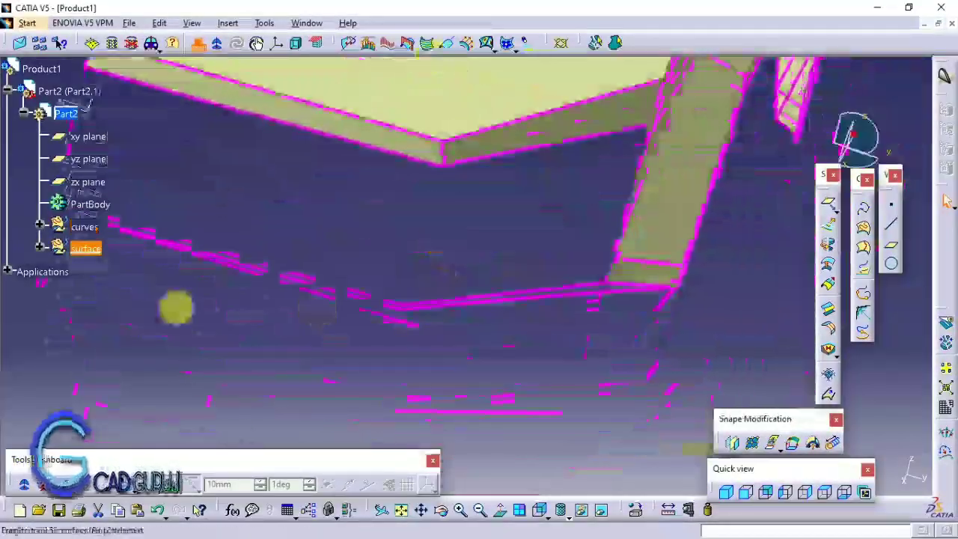
{"action": "right_click", "coordinate": [71, 229]}
{"action": "left_click", "coordinate": [139, 276]}
- Show the curves set again and define it as the work object
{"action": "right_click", "coordinate": [78, 226]}
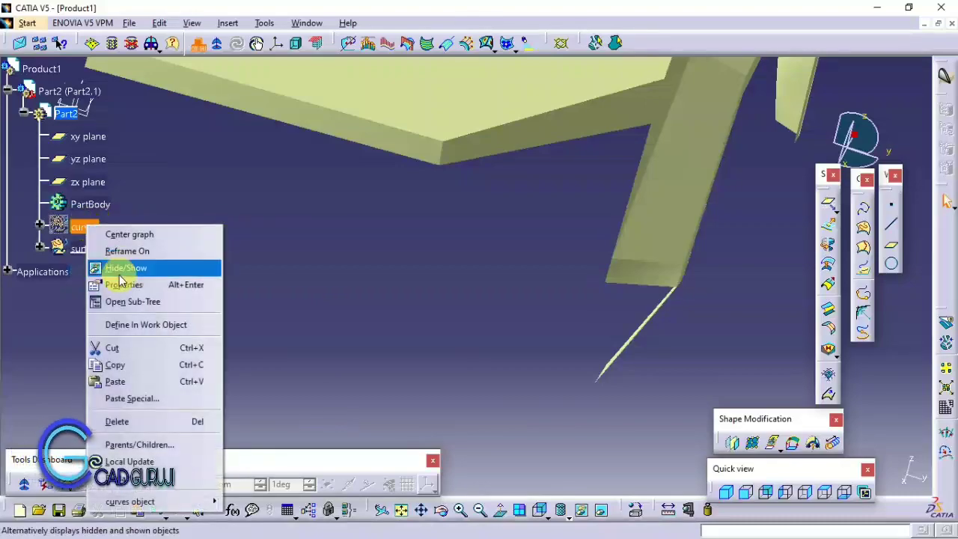
{"action": "left_click", "coordinate": [112, 273]}
{"action": "mouse_move", "coordinate": [113, 274]}
{"action": "middle_mouse_down"}
{"action": "mouse_move", "coordinate": [304, 337]}
{"action": "mouse_move", "coordinate": [459, 308]}
{"action": "mouse_move", "coordinate": [515, 321]}
{"action": "mouse_move", "coordinate": [292, 182]}
{"action": "mouse_move", "coordinate": [156, 254]}
{"action": "middle_mouse_up"}
{"action": "right_click", "coordinate": [86, 225]}
{"action": "left_click", "coordinate": [120, 271]}
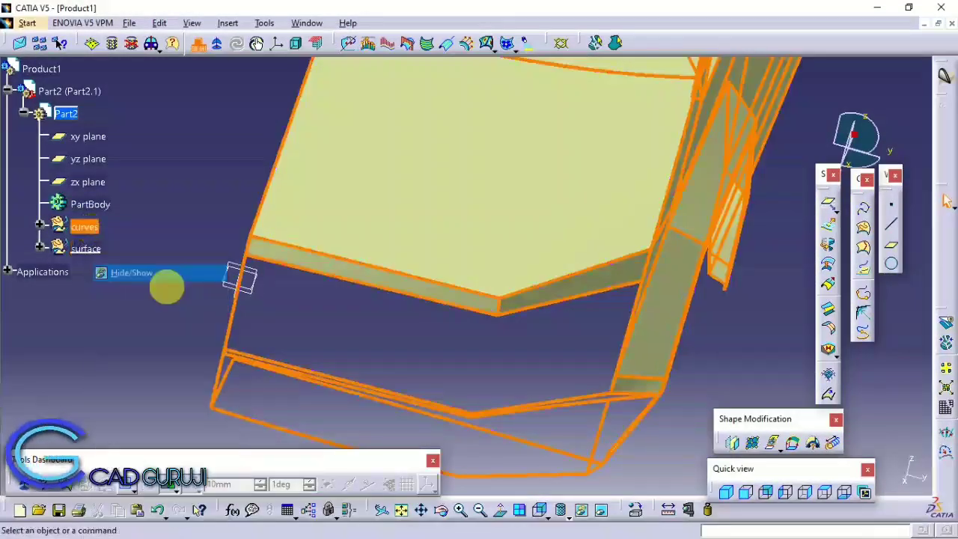
{"action": "right_click", "coordinate": [84, 228]}
{"action": "left_click", "coordinate": [120, 271]}
{"action": "right_click", "coordinate": [85, 227]}
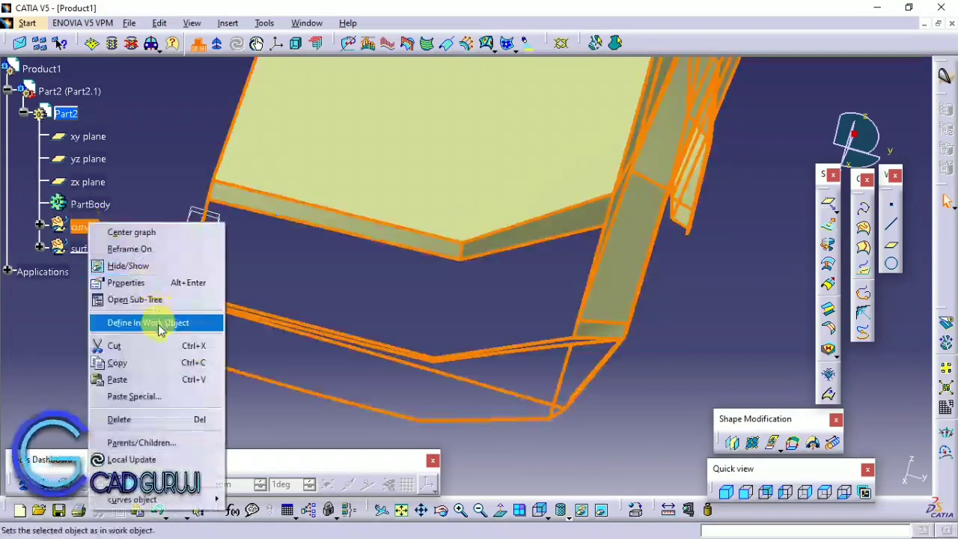
{"action": "left_click", "coordinate": [160, 326]}
- Create a 3D curve through points from the face corner to the bumper edge
{"action": "left_click", "coordinate": [864, 212]}
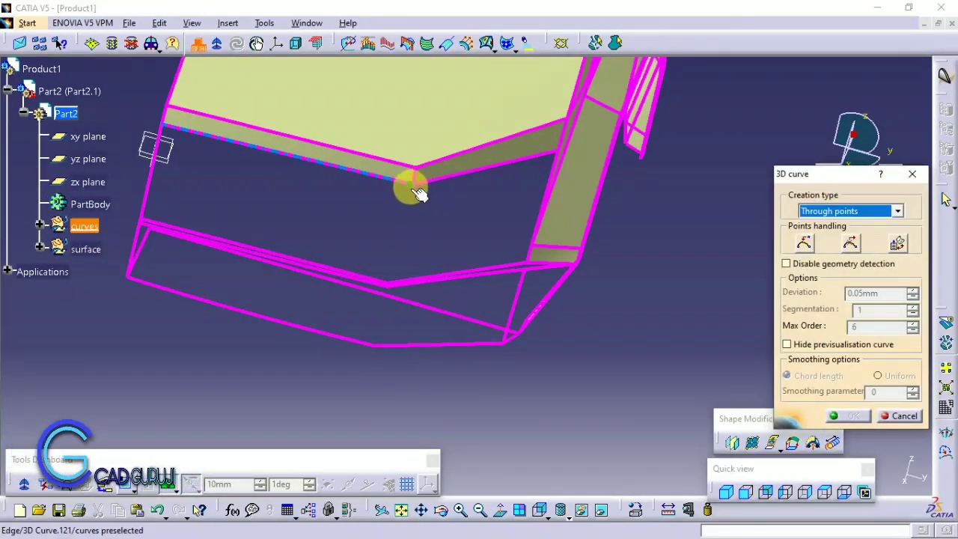
{"action": "scroll", "coordinate": [419, 193], "scroll_direction": "up", "scroll_amount": 2}
{"action": "scroll", "coordinate": [412, 156], "scroll_direction": "up", "scroll_amount": 2}
{"action": "left_click", "coordinate": [469, 196]}
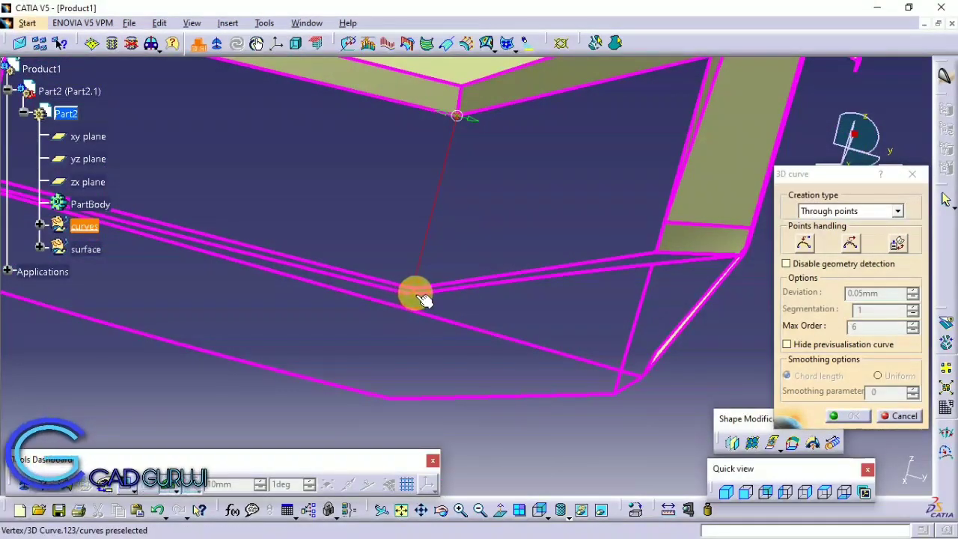
{"action": "left_click", "coordinate": [842, 415]}
- Begin a second 3D curve from the line intersection on the front surface
{"action": "mouse_move", "coordinate": [519, 327]}
{"action": "middle_mouse_down"}
{"action": "mouse_move", "coordinate": [658, 407]}
{"action": "mouse_move", "coordinate": [524, 352]}
{"action": "middle_mouse_up"}
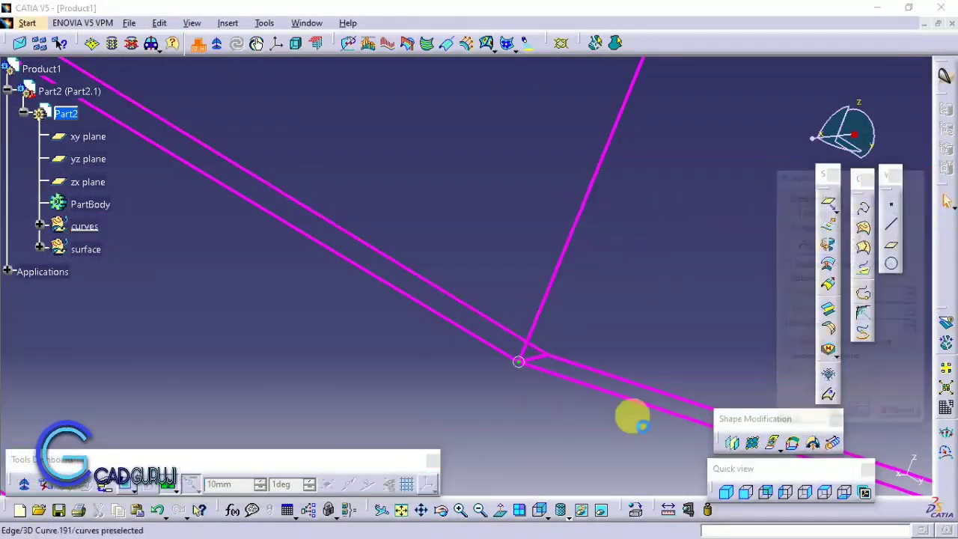
{"action": "left_click", "coordinate": [913, 175]}
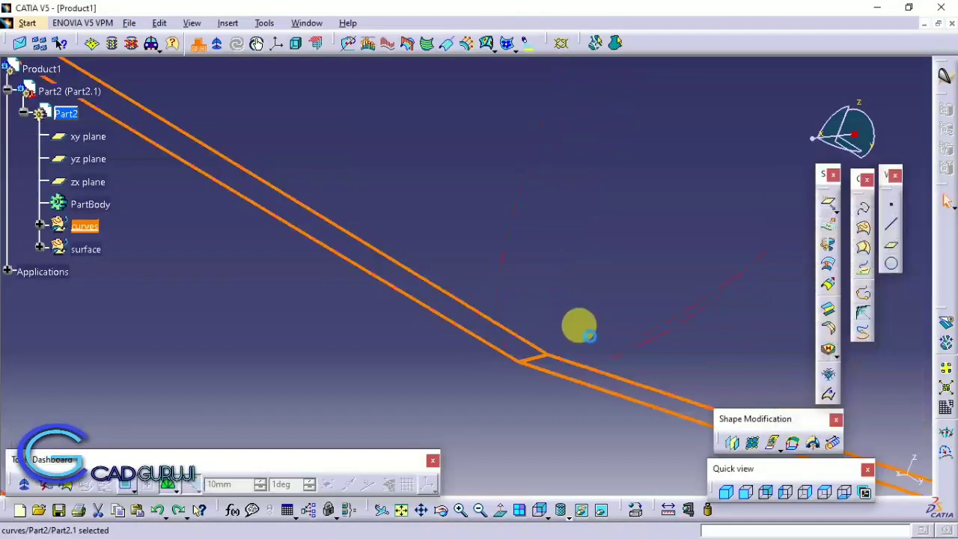
{"action": "left_click", "coordinate": [857, 232]}
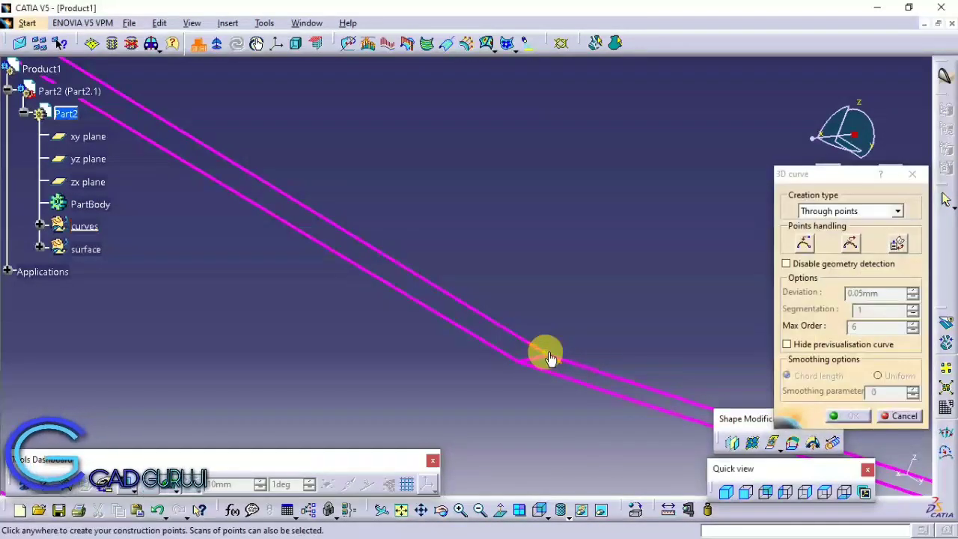
{"action": "middle_click_drag", "start_coordinate": [608, 394], "coordinate": [490, 187]}
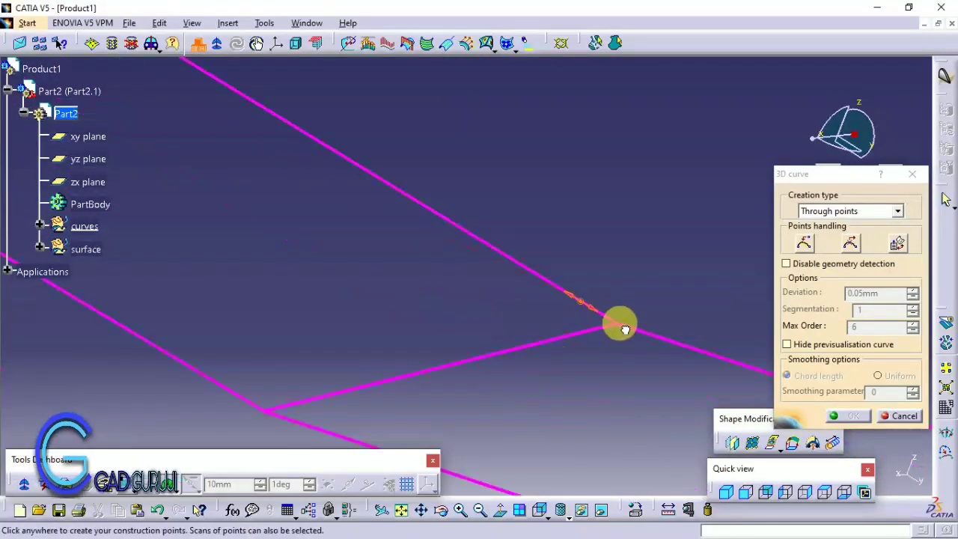
{"action": "left_click", "coordinate": [912, 173]}
{"action": "left_click", "coordinate": [858, 211]}
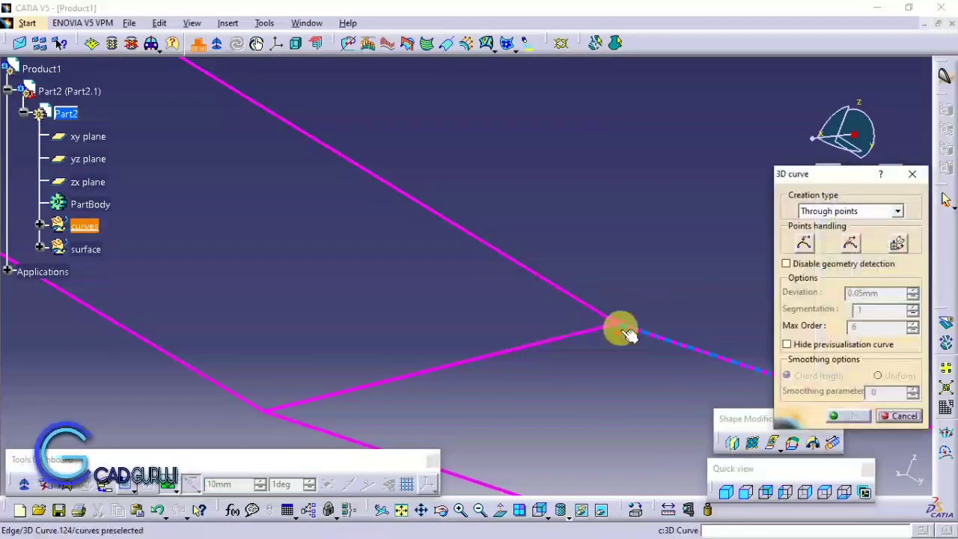
{"action": "mouse_move", "coordinate": [613, 243]}
{"action": "middle_mouse_down"}
{"action": "mouse_move", "coordinate": [483, 134]}
{"action": "mouse_move", "coordinate": [498, 207]}
{"action": "mouse_move", "coordinate": [650, 205]}
{"action": "middle_mouse_up"}
- Finish the bumper splitting curve and define the surface set as the work object
{"action": "left_click", "coordinate": [853, 416]}
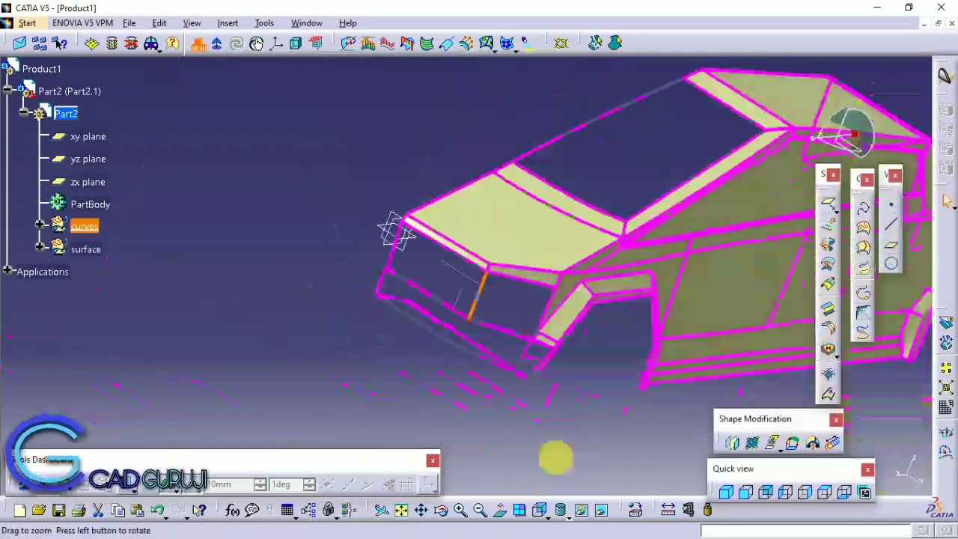
{"action": "right_click", "coordinate": [82, 249]}
{"action": "left_click", "coordinate": [165, 346]}
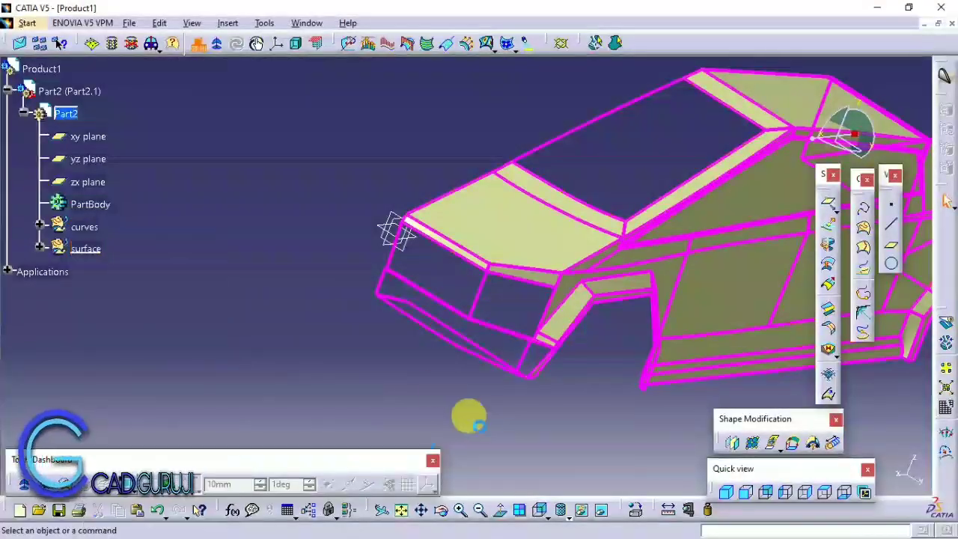
- Fill the two lower bumper face patches on either side of the splitting curve
{"action": "left_click", "coordinate": [829, 359]}
{"action": "scroll", "coordinate": [381, 252], "scroll_direction": "up", "scroll_amount": 5}
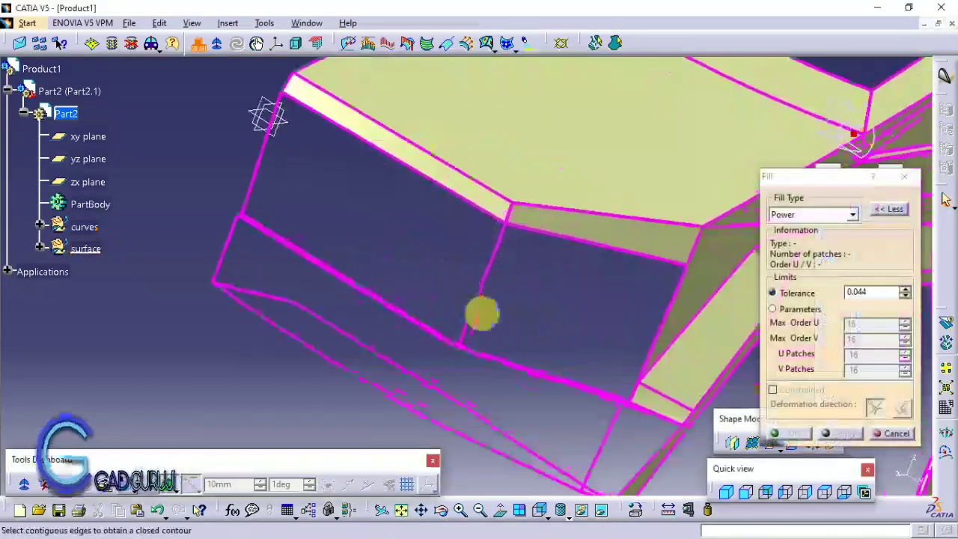
{"action": "left_click", "coordinate": [340, 277]}
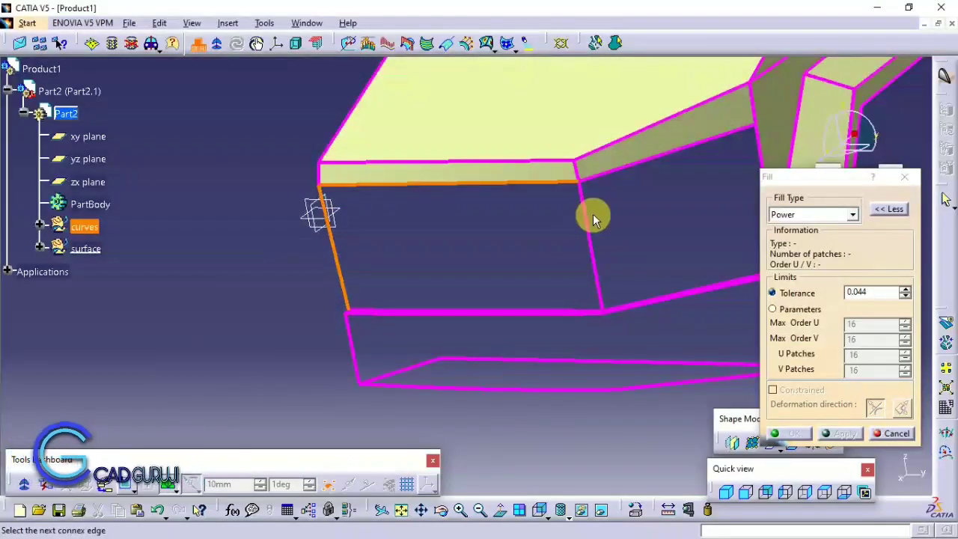
{"action": "left_click", "coordinate": [475, 310]}
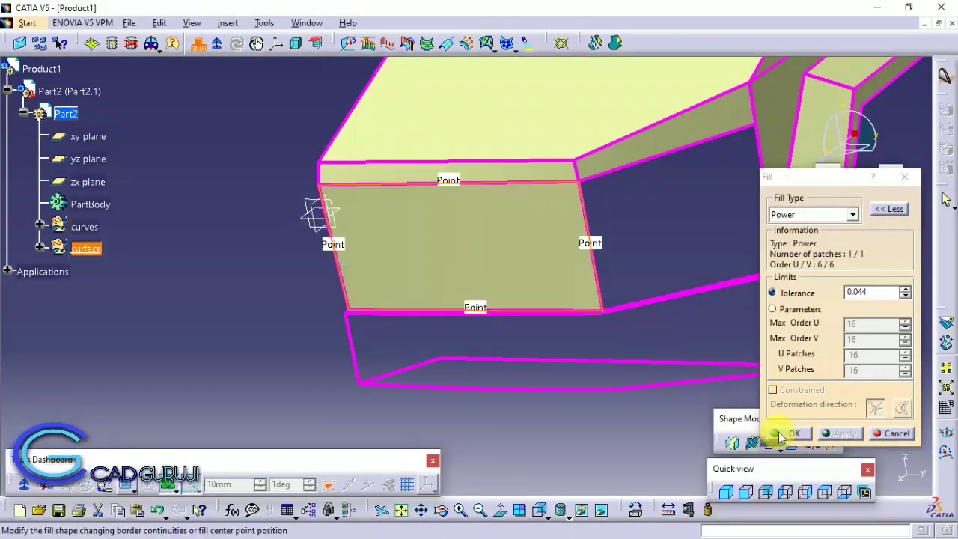
{"action": "left_click", "coordinate": [789, 433]}
{"action": "middle_click_drag", "start_coordinate": [574, 248], "coordinate": [499, 353]}
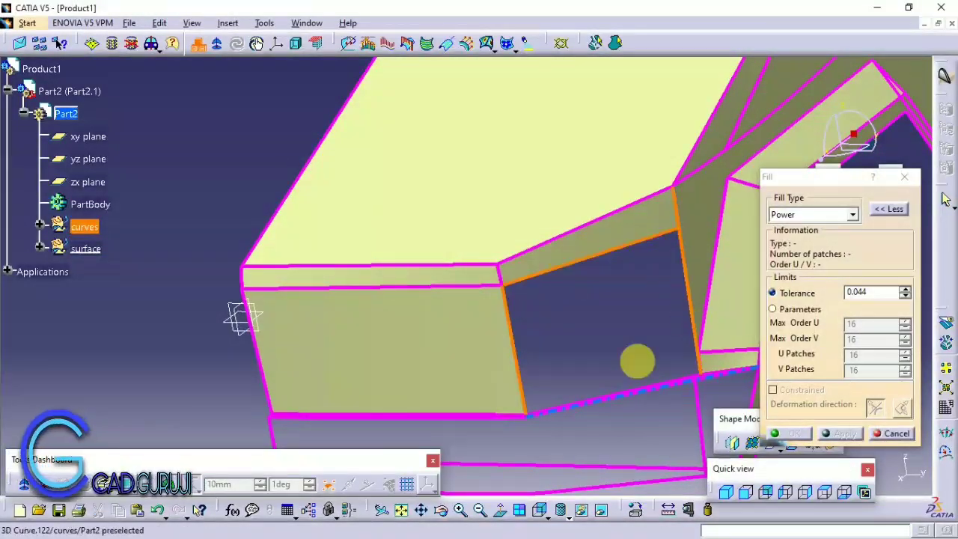
{"action": "left_click", "coordinate": [637, 361]}
{"action": "mouse_move", "coordinate": [636, 361]}
{"action": "middle_mouse_down"}
{"action": "mouse_move", "coordinate": [684, 363]}
{"action": "mouse_move", "coordinate": [738, 397]}
{"action": "middle_mouse_up"}
{"action": "left_click", "coordinate": [794, 434]}
- Fill the long narrow strip along the front body's lower edge
{"action": "middle_click_drag", "start_coordinate": [487, 352], "coordinate": [552, 172]}
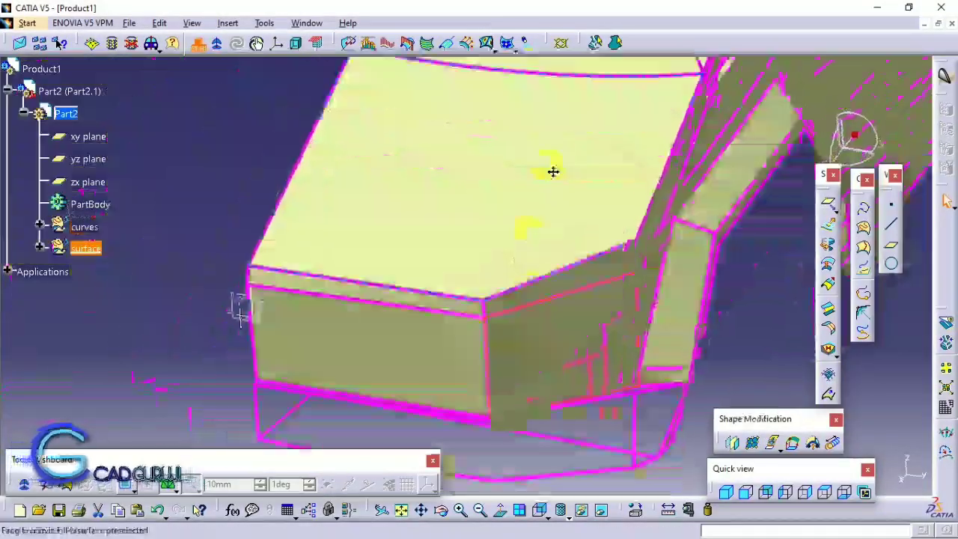
{"action": "left_click", "coordinate": [828, 349]}
{"action": "mouse_move", "coordinate": [235, 331]}
{"action": "middle_mouse_down"}
{"action": "mouse_move", "coordinate": [466, 85]}
{"action": "mouse_move", "coordinate": [286, 243]}
{"action": "mouse_move", "coordinate": [452, 374]}
{"action": "mouse_move", "coordinate": [406, 164]}
{"action": "mouse_move", "coordinate": [457, 316]}
{"action": "middle_mouse_up"}
{"action": "left_click", "coordinate": [457, 317]}
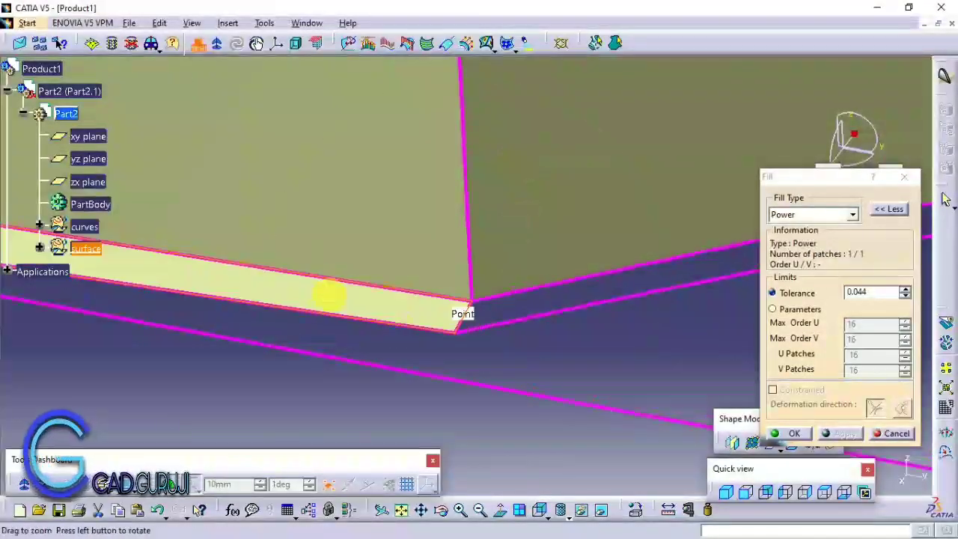
{"action": "middle_click_drag", "start_coordinate": [330, 297], "coordinate": [568, 351]}
{"action": "left_click", "coordinate": [791, 436]}
{"action": "left_click", "coordinate": [717, 469]}
{"action": "mouse_move", "coordinate": [620, 474]}
{"action": "middle_mouse_down"}
{"action": "mouse_move", "coordinate": [419, 359]}
{"action": "mouse_move", "coordinate": [474, 357]}
{"action": "mouse_move", "coordinate": [482, 229]}
{"action": "mouse_move", "coordinate": [342, 246]}
{"action": "mouse_move", "coordinate": [370, 242]}
{"action": "mouse_move", "coordinate": [703, 457]}
{"action": "mouse_move", "coordinate": [443, 295]}
{"action": "mouse_move", "coordinate": [496, 279]}
{"action": "mouse_move", "coordinate": [536, 327]}
{"action": "mouse_move", "coordinate": [589, 155]}
{"action": "mouse_move", "coordinate": [748, 359]}
{"action": "middle_mouse_up"}
{"action": "left_click", "coordinate": [787, 433]}
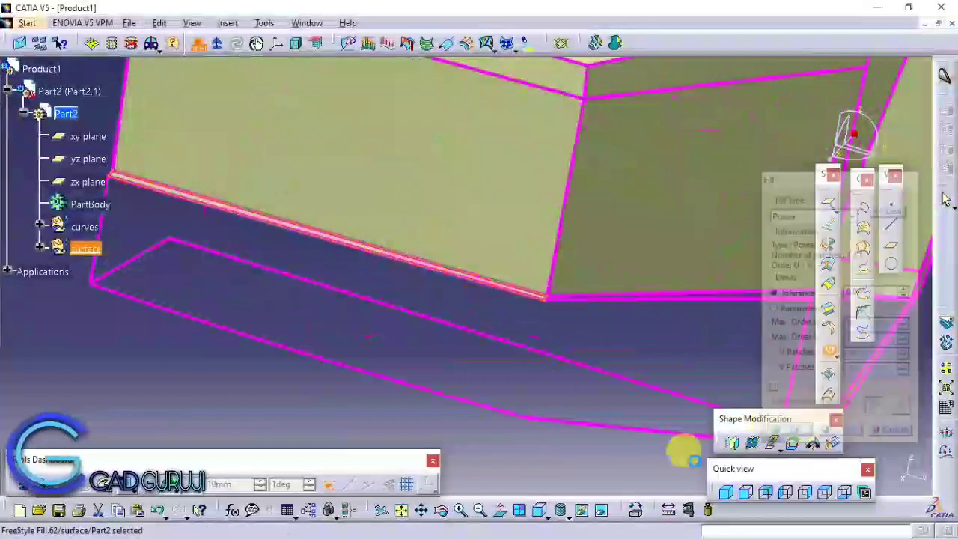
- Start a fill on the lower bumper outline, then cancel it
{"action": "middle_click_drag", "start_coordinate": [679, 445], "coordinate": [520, 320]}
{"action": "left_click", "coordinate": [828, 346]}
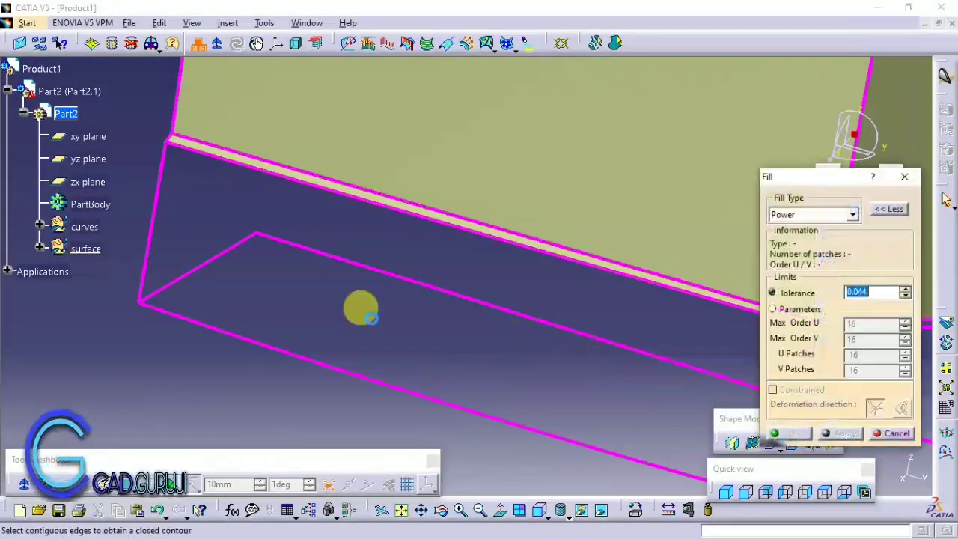
{"action": "mouse_move", "coordinate": [183, 151]}
{"action": "middle_mouse_down"}
{"action": "mouse_move", "coordinate": [294, 197]}
{"action": "mouse_move", "coordinate": [451, 315]}
{"action": "mouse_move", "coordinate": [442, 330]}
{"action": "middle_mouse_up"}
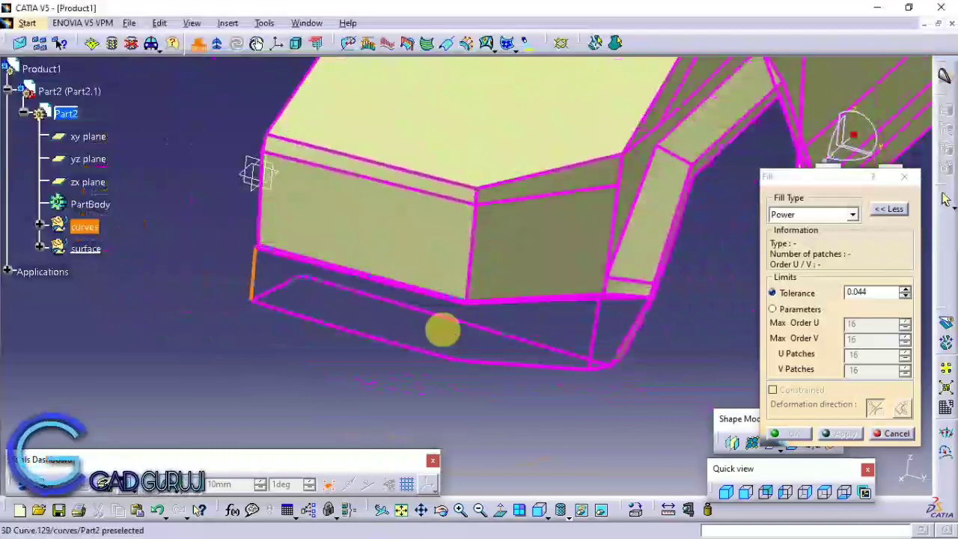
{"action": "left_click", "coordinate": [904, 178]}
- With the curves set active, draw a vertical 3D curve from the bumper corner vertex
{"action": "right_click", "coordinate": [77, 238]}
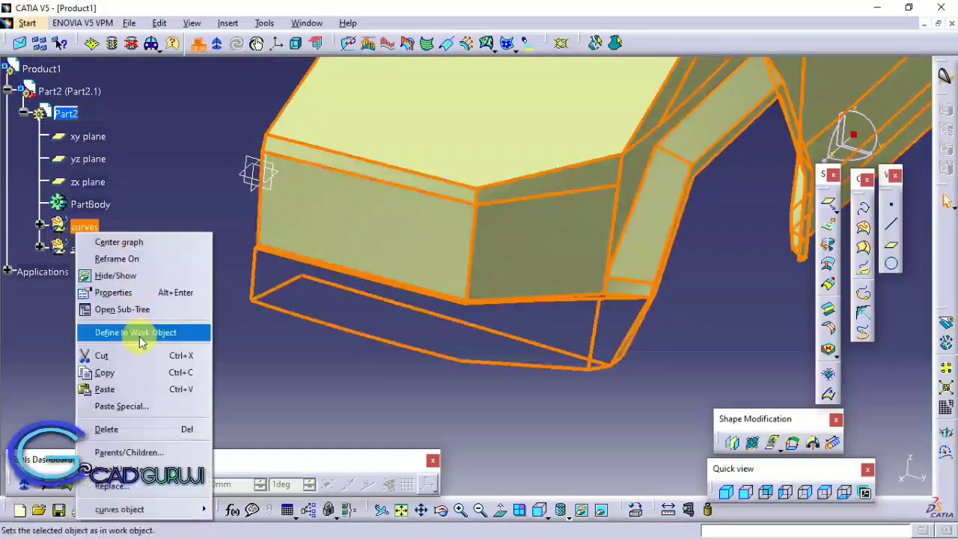
{"action": "key", "text": "Escape"}
{"action": "middle_click_drag", "start_coordinate": [563, 408], "coordinate": [475, 391]}
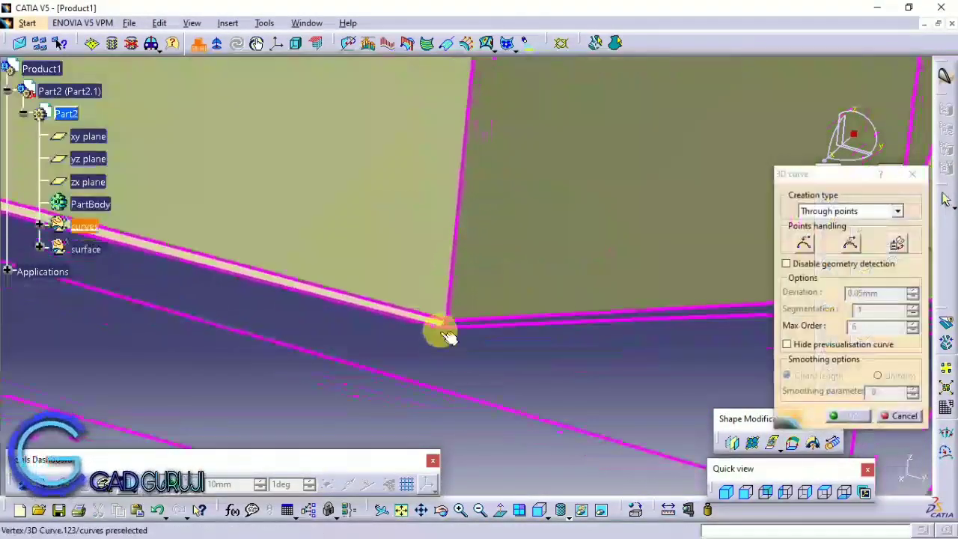
{"action": "left_click", "coordinate": [438, 327]}
{"action": "left_click", "coordinate": [847, 415]}
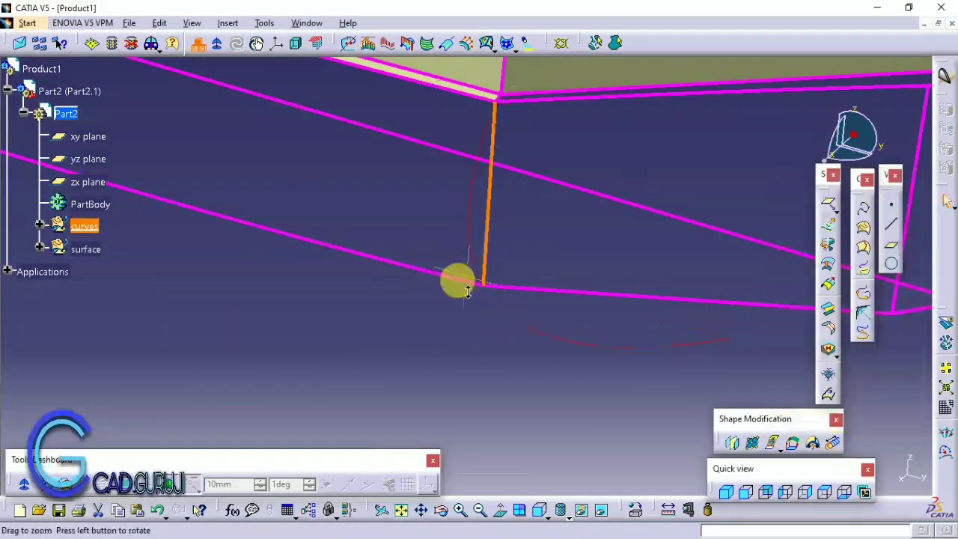
{"action": "mouse_move", "coordinate": [455, 277]}
{"action": "middle_mouse_down"}
{"action": "mouse_move", "coordinate": [429, 298]}
{"action": "mouse_move", "coordinate": [118, 267]}
{"action": "middle_mouse_up"}
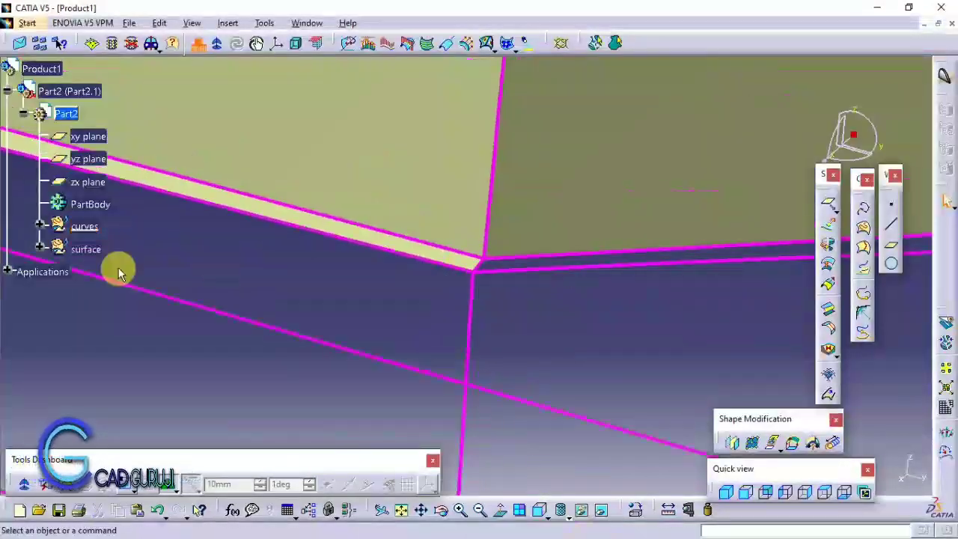
- With the surface set active, fill the first two bumper patches beside the new curve
{"action": "right_click", "coordinate": [85, 249]}
{"action": "key", "text": "Escape"}
{"action": "left_click", "coordinate": [829, 349]}
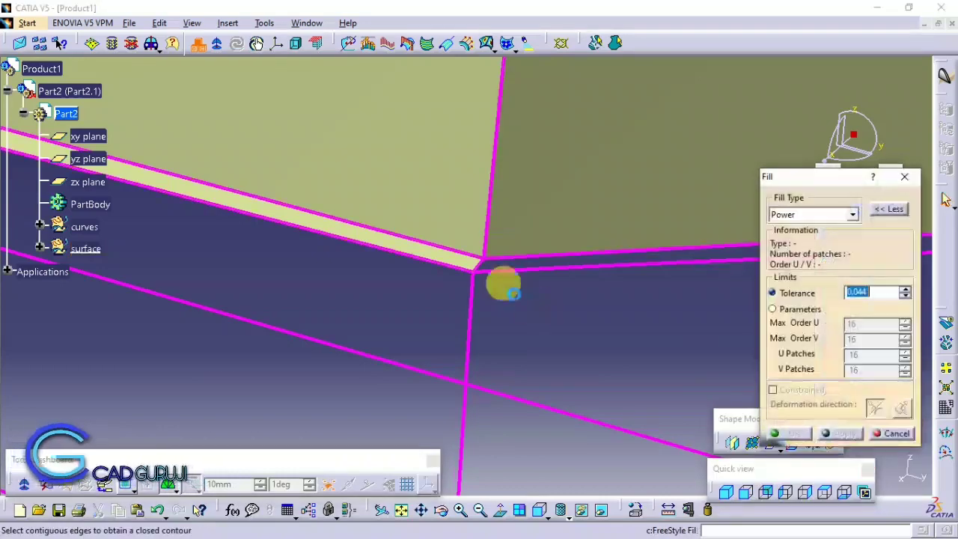
{"action": "middle_click_drag", "start_coordinate": [555, 241], "coordinate": [489, 397]}
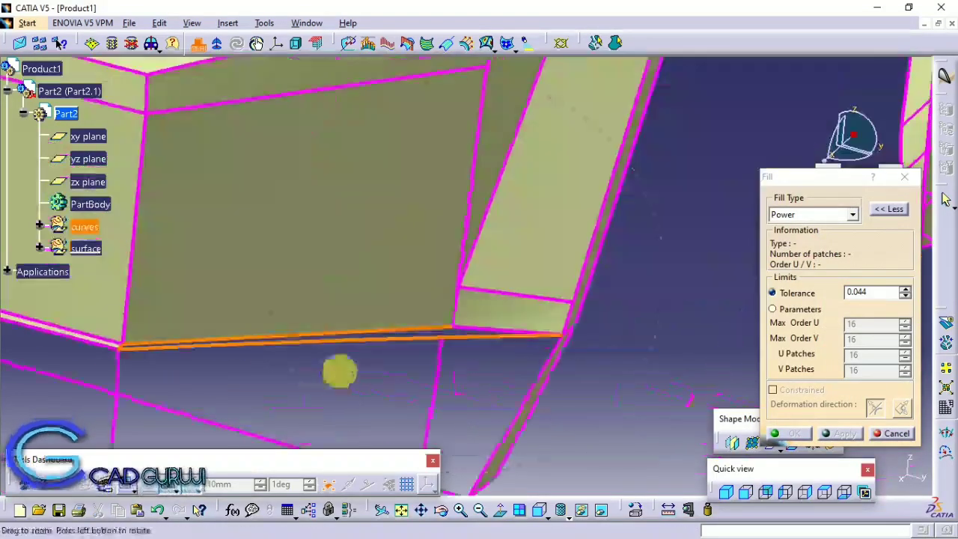
{"action": "left_click", "coordinate": [489, 398]}
{"action": "left_click", "coordinate": [787, 438]}
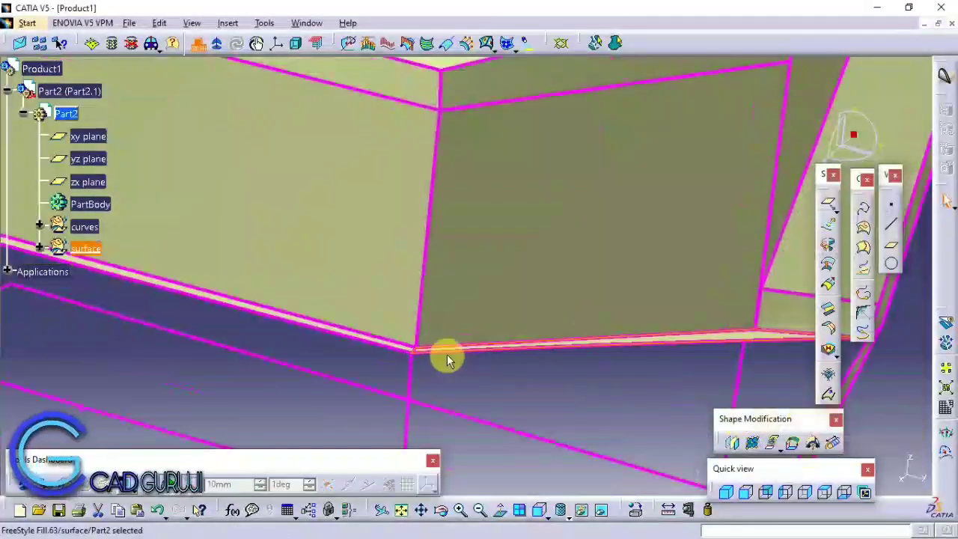
{"action": "middle_click_drag", "start_coordinate": [415, 341], "coordinate": [458, 334]}
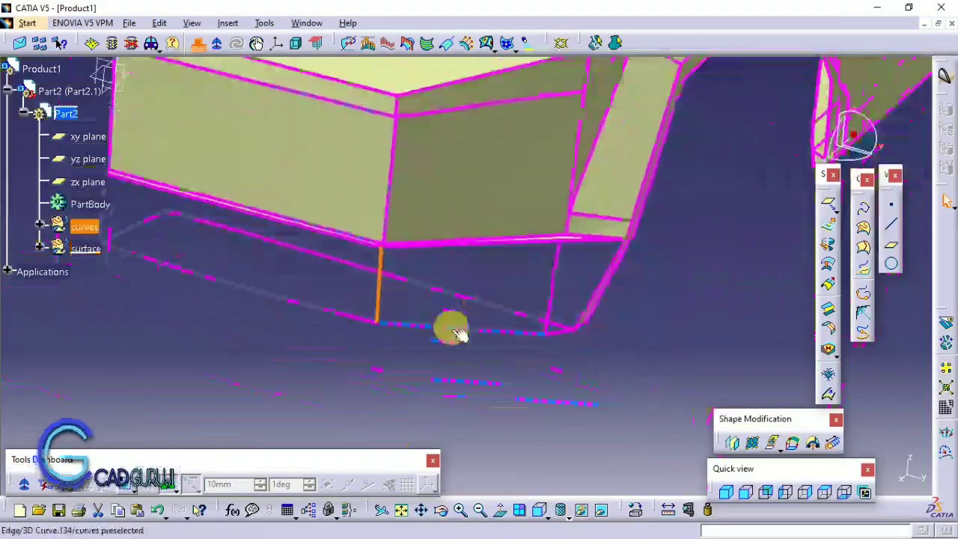
{"action": "left_click", "coordinate": [829, 356]}
{"action": "middle_click_drag", "start_coordinate": [225, 388], "coordinate": [442, 283]}
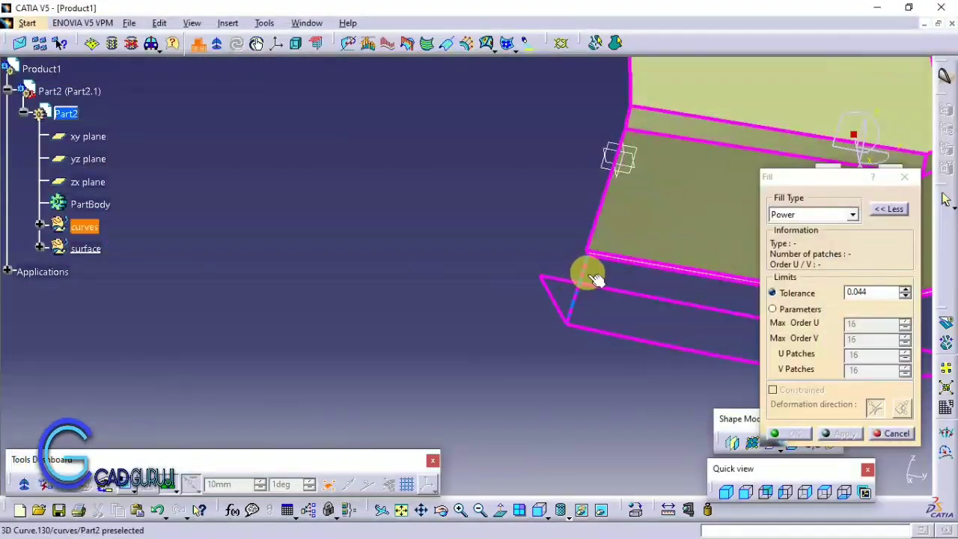
{"action": "left_click", "coordinate": [474, 202]}
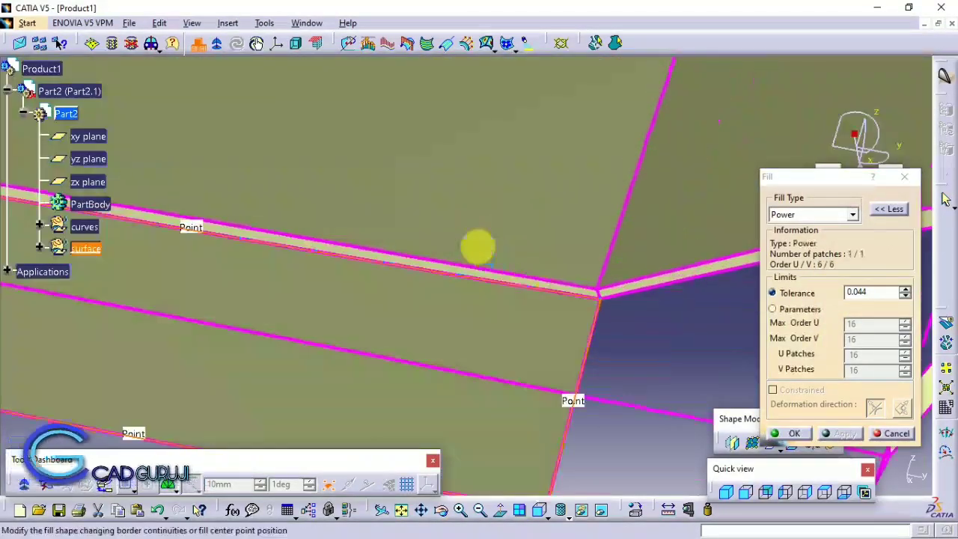
{"action": "left_click", "coordinate": [793, 434]}
- Fill the next bumper patch and pick the edges for the last open patch
{"action": "middle_click_drag", "start_coordinate": [445, 325], "coordinate": [503, 239]}
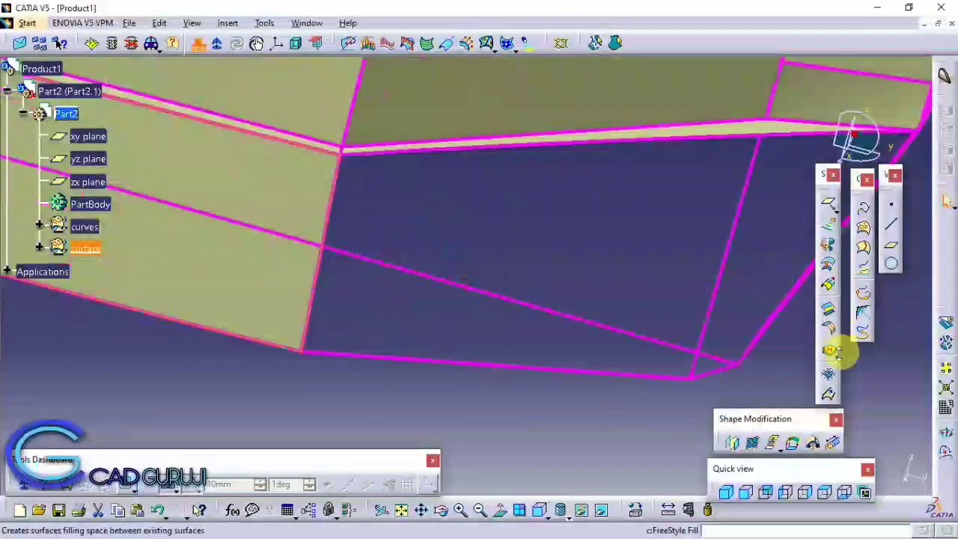
{"action": "left_click", "coordinate": [830, 353]}
{"action": "left_click", "coordinate": [338, 178]}
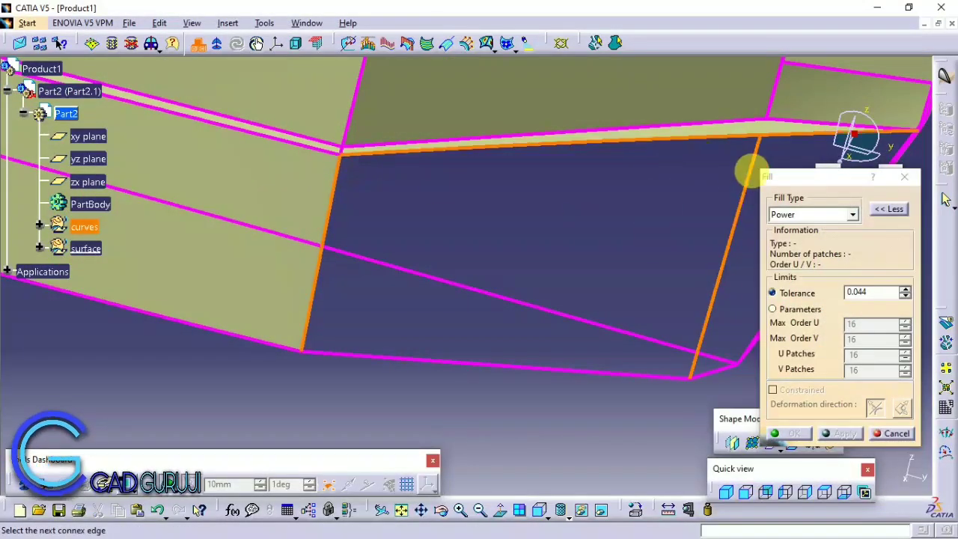
{"action": "left_click", "coordinate": [619, 380]}
{"action": "left_click", "coordinate": [442, 370]}
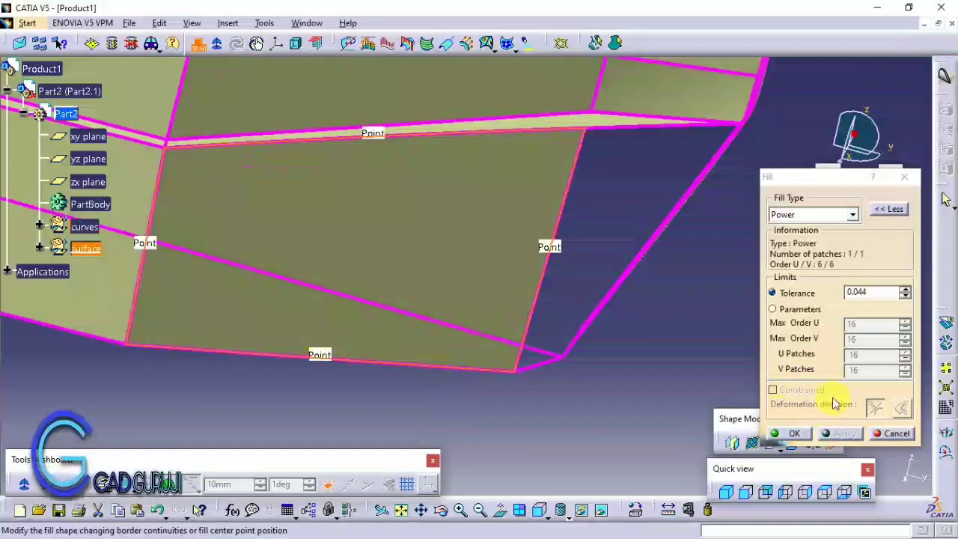
{"action": "left_click", "coordinate": [793, 433]}
{"action": "middle_click_drag", "start_coordinate": [582, 353], "coordinate": [470, 263]}
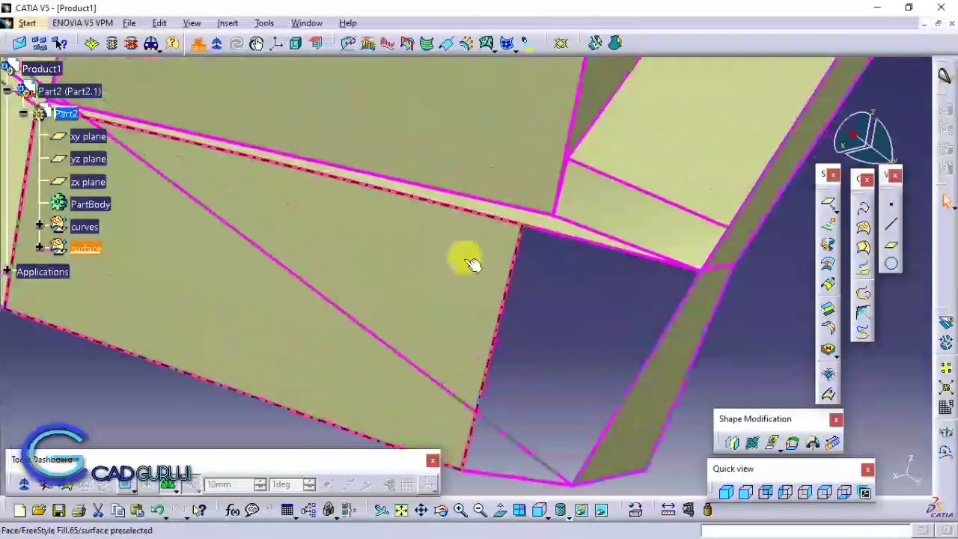
{"action": "left_click", "coordinate": [825, 353]}
{"action": "left_click", "coordinate": [512, 269]}
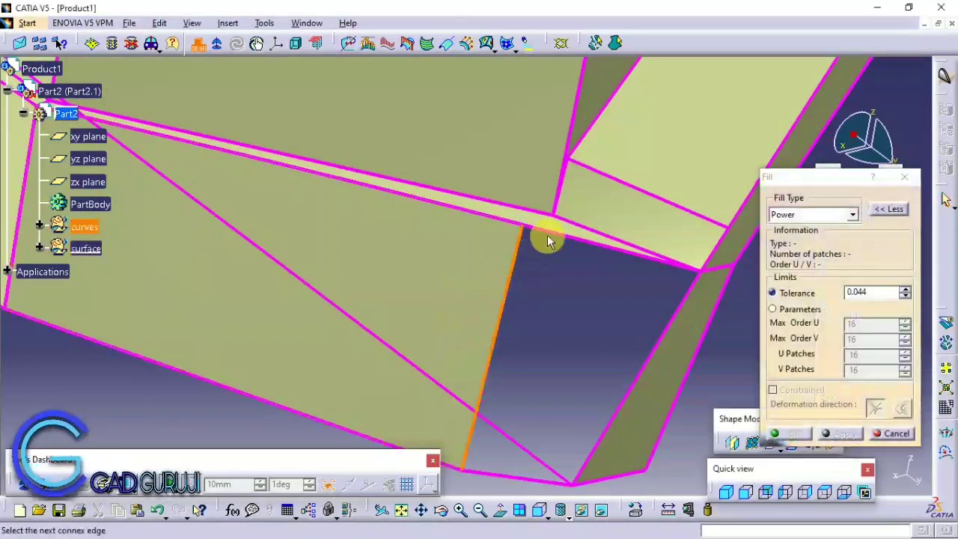
{"action": "left_click", "coordinate": [527, 481]}
{"action": "middle_click_drag", "start_coordinate": [538, 459], "coordinate": [474, 277]}
- Confirm the last bumper patch fill and close the selection sets window
{"action": "left_click", "coordinate": [792, 434]}
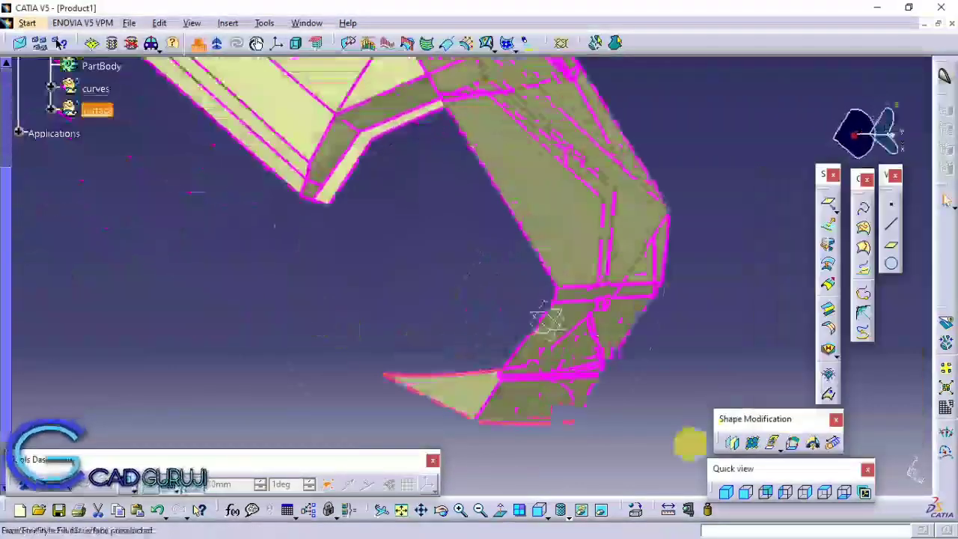
{"action": "mouse_move", "coordinate": [421, 421]}
{"action": "middle_mouse_down"}
{"action": "mouse_move", "coordinate": [515, 441]}
{"action": "mouse_move", "coordinate": [379, 363]}
{"action": "mouse_move", "coordinate": [584, 381]}
{"action": "mouse_move", "coordinate": [498, 375]}
{"action": "mouse_move", "coordinate": [331, 316]}
{"action": "mouse_move", "coordinate": [516, 342]}
{"action": "mouse_move", "coordinate": [656, 310]}
{"action": "mouse_move", "coordinate": [488, 320]}
{"action": "mouse_move", "coordinate": [517, 284]}
{"action": "mouse_move", "coordinate": [513, 417]}
{"action": "mouse_move", "coordinate": [474, 336]}
{"action": "mouse_move", "coordinate": [538, 358]}
{"action": "mouse_move", "coordinate": [419, 252]}
{"action": "mouse_move", "coordinate": [438, 240]}
{"action": "mouse_move", "coordinate": [445, 392]}
{"action": "mouse_move", "coordinate": [812, 307]}
{"action": "middle_mouse_up"}
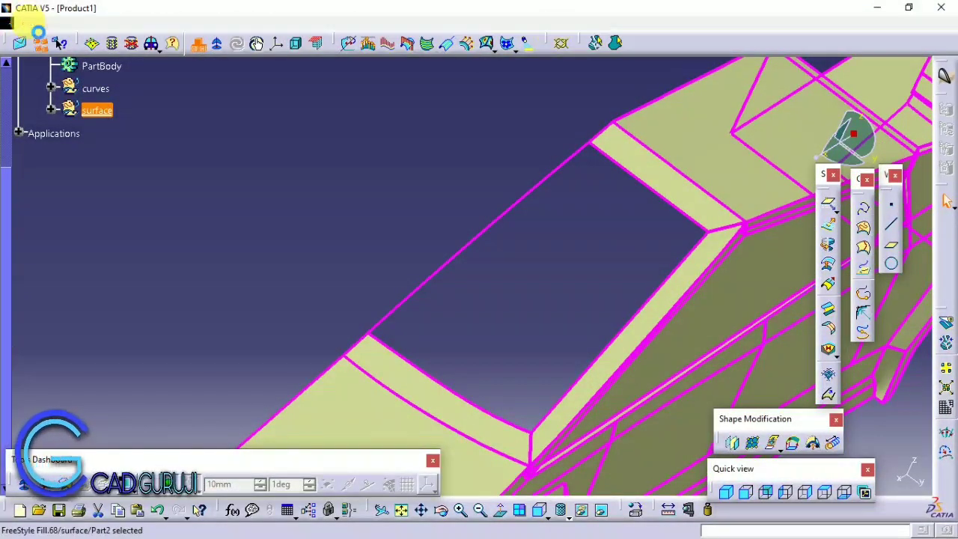
{"action": "left_click", "coordinate": [745, 312]}
{"action": "left_click", "coordinate": [905, 335]}
- Save the part and switch to the surface design workbench via the Start menu
{"action": "key", "text": "ctrl+s"}
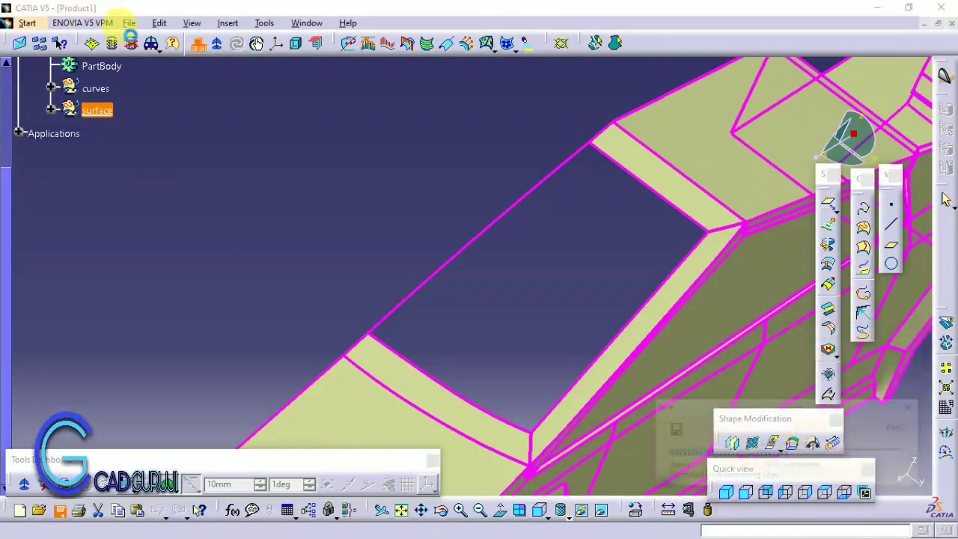
{"action": "left_click", "coordinate": [27, 23]}
{"action": "mouse_move", "coordinate": [45, 73]}
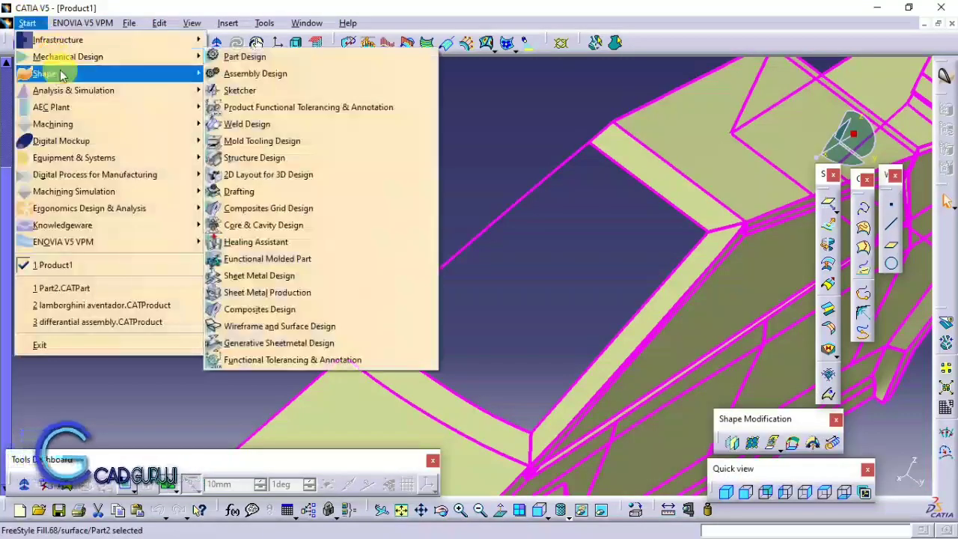
{"action": "left_click", "coordinate": [340, 77]}
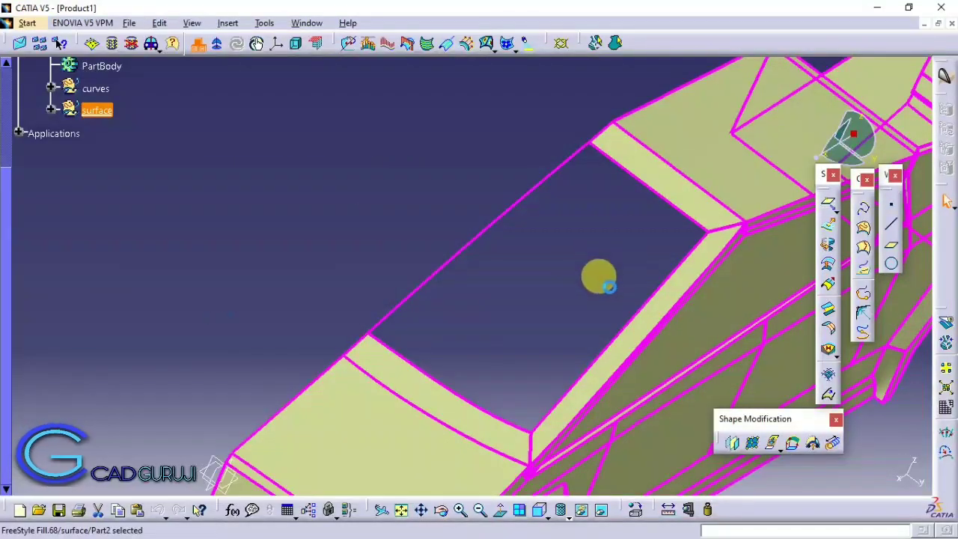
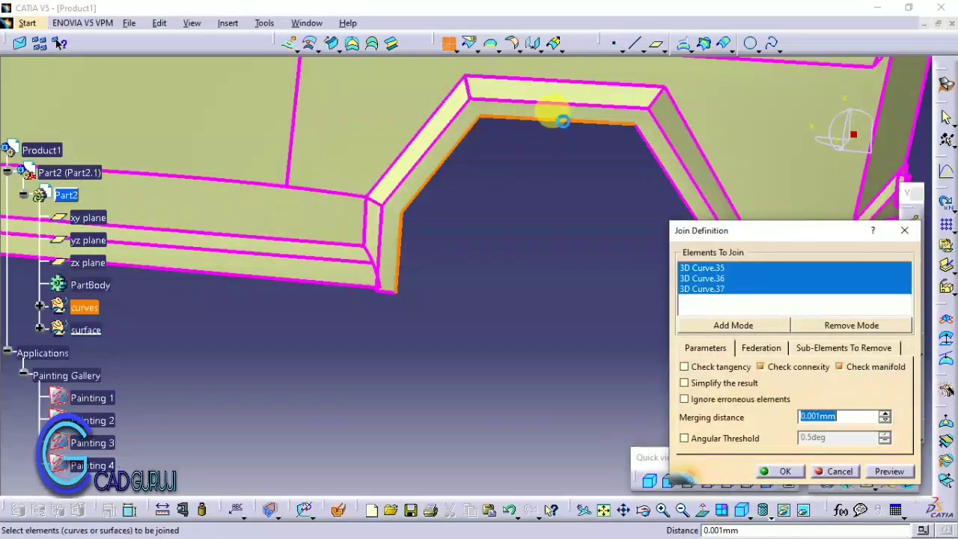
- Join the wheel-arch curves into the single profile Join.2
{"action": "middle_click_drag", "start_coordinate": [563, 121], "coordinate": [545, 125]}
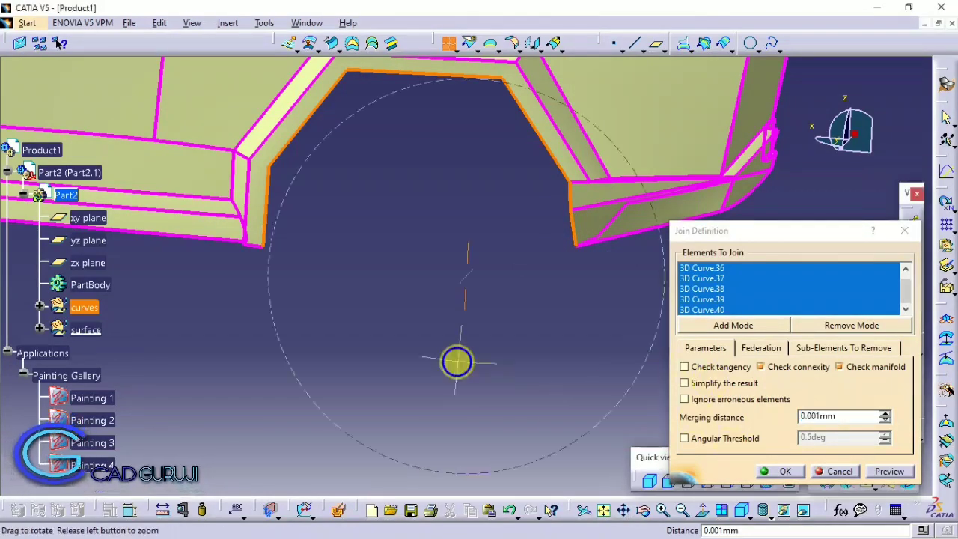
{"action": "middle_click_drag", "start_coordinate": [456, 362], "coordinate": [771, 494]}
{"action": "left_click", "coordinate": [778, 472]}
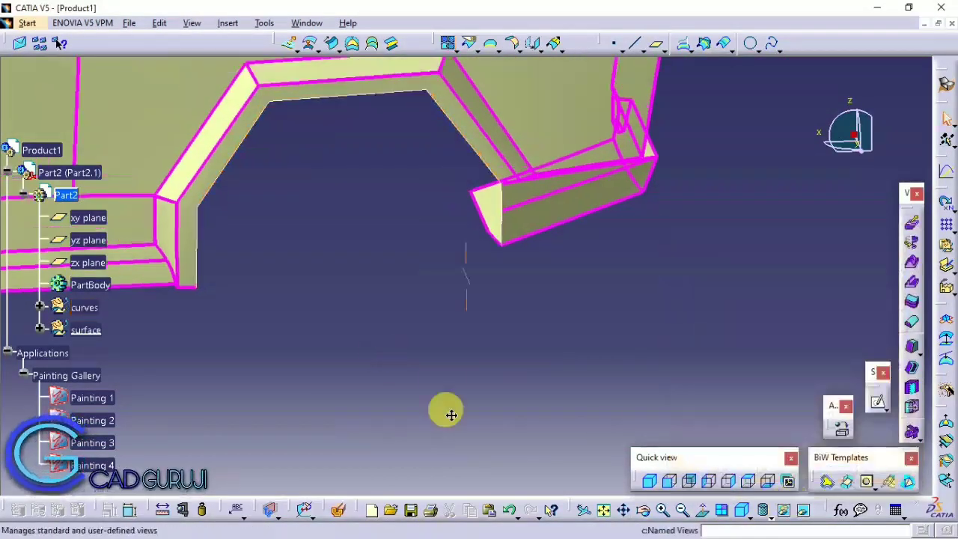
- Extrude Join.2 100 mm along the Y axis into the wheel-arch wall surface
{"action": "middle_click_drag", "start_coordinate": [445, 412], "coordinate": [457, 392]}
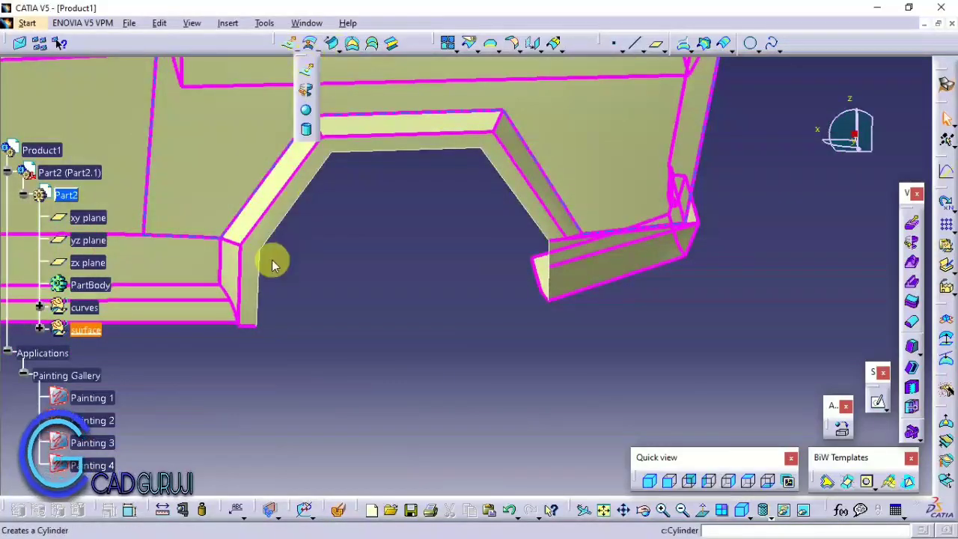
{"action": "right_click", "coordinate": [717, 126]}
{"action": "left_click", "coordinate": [770, 211]}
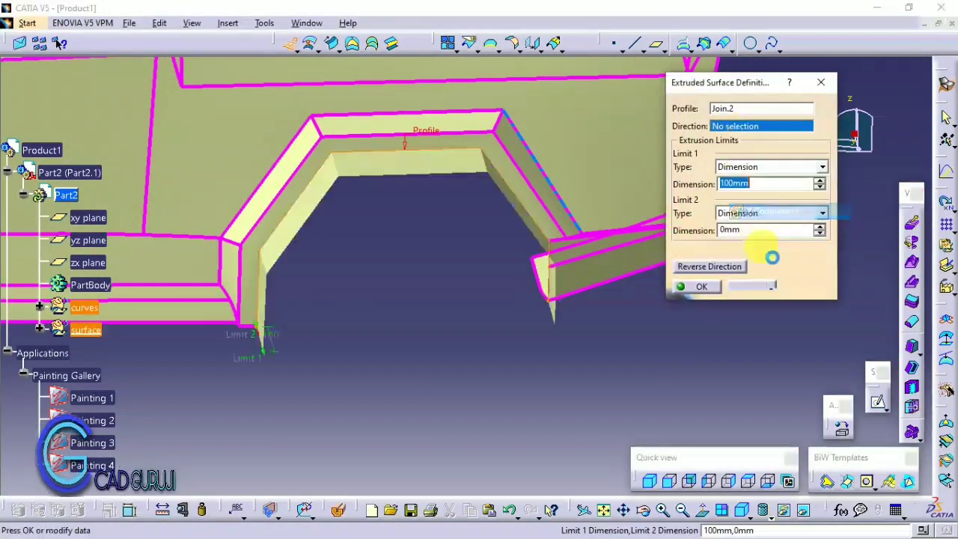
{"action": "mouse_move", "coordinate": [455, 274]}
{"action": "middle_mouse_down"}
{"action": "mouse_move", "coordinate": [551, 258]}
{"action": "mouse_move", "coordinate": [541, 301]}
{"action": "mouse_move", "coordinate": [476, 235]}
{"action": "mouse_move", "coordinate": [455, 324]}
{"action": "mouse_move", "coordinate": [387, 242]}
{"action": "mouse_move", "coordinate": [396, 246]}
{"action": "middle_mouse_up"}
{"action": "left_click", "coordinate": [675, 287]}
{"action": "mouse_move", "coordinate": [498, 226]}
{"action": "middle_mouse_down"}
{"action": "mouse_move", "coordinate": [519, 291]}
{"action": "mouse_move", "coordinate": [620, 192]}
{"action": "mouse_move", "coordinate": [694, 225]}
{"action": "mouse_move", "coordinate": [380, 149]}
{"action": "mouse_move", "coordinate": [466, 367]}
{"action": "mouse_move", "coordinate": [400, 220]}
{"action": "mouse_move", "coordinate": [496, 291]}
{"action": "mouse_move", "coordinate": [369, 144]}
{"action": "middle_mouse_up"}
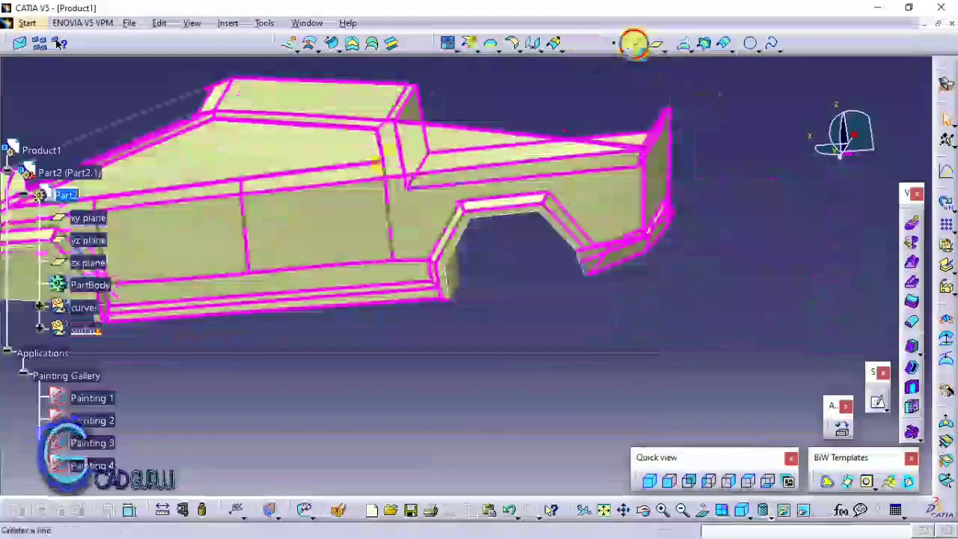
- Create Line.2 between two Extrude.2 vertices across the bottom of the arch
{"action": "left_click", "coordinate": [633, 43]}
{"action": "left_click", "coordinate": [325, 90]}
{"action": "mouse_move", "coordinate": [370, 90]}
{"action": "middle_mouse_down"}
{"action": "mouse_move", "coordinate": [424, 174]}
{"action": "mouse_move", "coordinate": [427, 75]}
{"action": "mouse_move", "coordinate": [359, 296]}
{"action": "middle_mouse_up"}
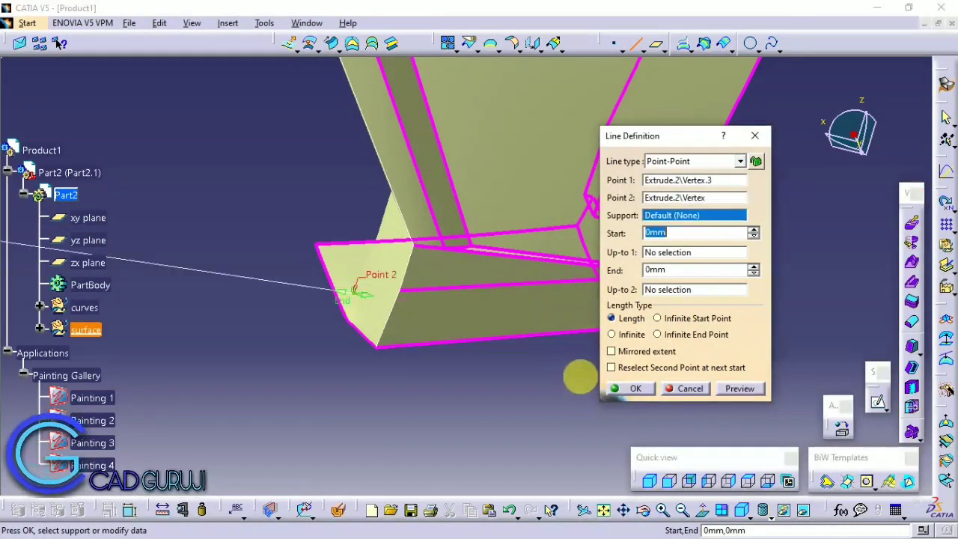
{"action": "left_click", "coordinate": [632, 388]}
- Fill the arch pocket bounded by Line.2 and the Extrude.2 edges, creating Fill.2
{"action": "left_click", "coordinate": [352, 43]}
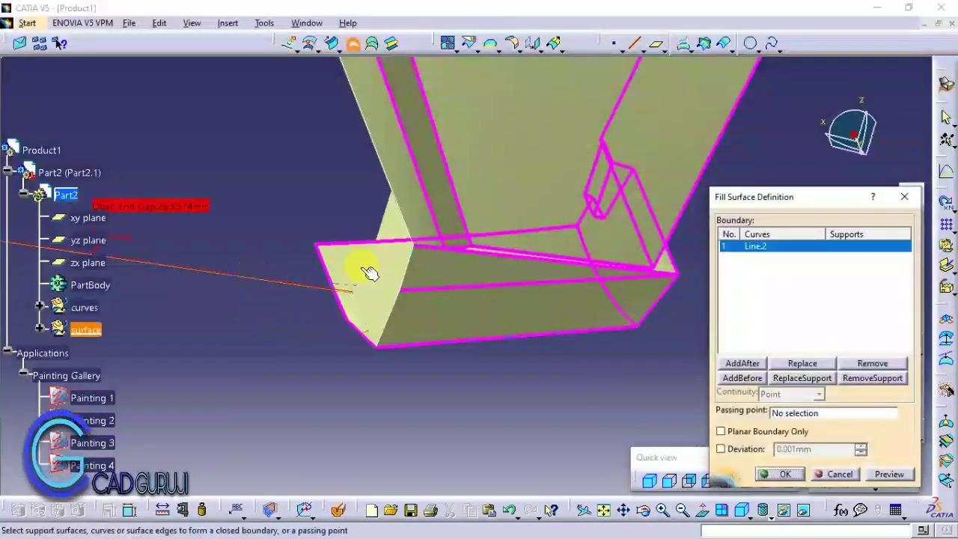
{"action": "left_click", "coordinate": [382, 222]}
{"action": "mouse_move", "coordinate": [382, 222]}
{"action": "middle_mouse_down"}
{"action": "mouse_move", "coordinate": [349, 154]}
{"action": "mouse_move", "coordinate": [395, 301]}
{"action": "mouse_move", "coordinate": [554, 295]}
{"action": "middle_mouse_up"}
{"action": "left_click", "coordinate": [554, 295]}
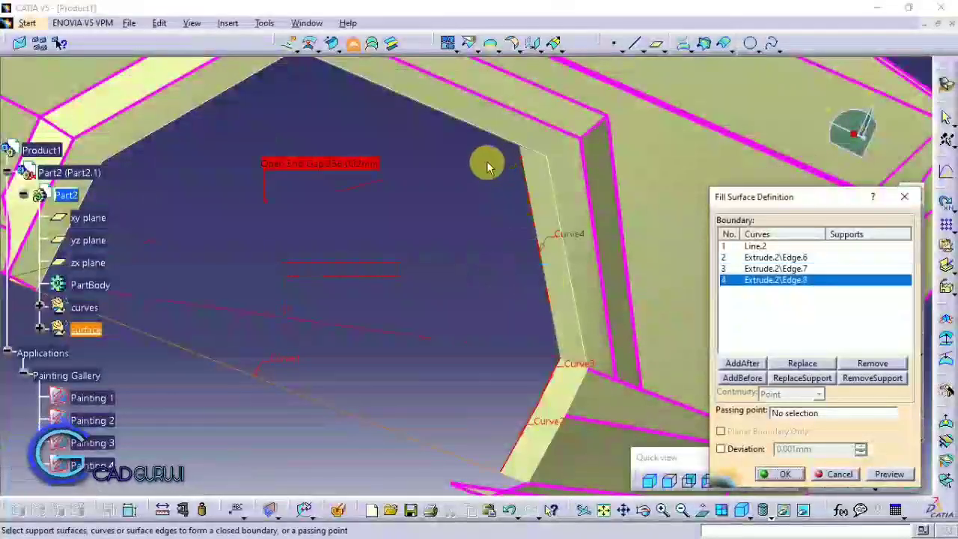
{"action": "mouse_move", "coordinate": [487, 164]}
{"action": "middle_mouse_down"}
{"action": "mouse_move", "coordinate": [546, 324]}
{"action": "mouse_move", "coordinate": [462, 346]}
{"action": "middle_mouse_up"}
{"action": "left_click", "coordinate": [456, 341]}
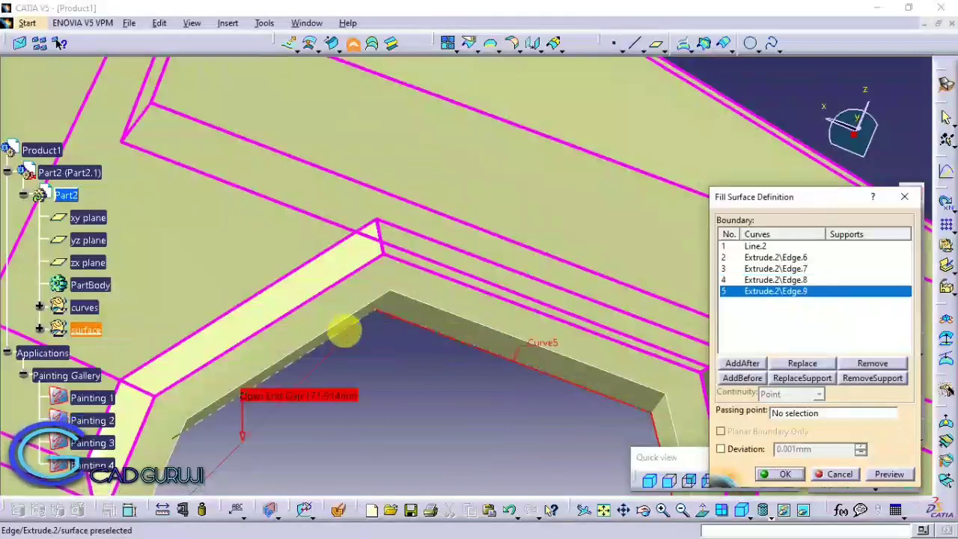
{"action": "left_click", "coordinate": [342, 324]}
{"action": "mouse_move", "coordinate": [342, 325]}
{"action": "middle_mouse_down"}
{"action": "mouse_move", "coordinate": [438, 331]}
{"action": "mouse_move", "coordinate": [359, 255]}
{"action": "mouse_move", "coordinate": [340, 314]}
{"action": "middle_mouse_up"}
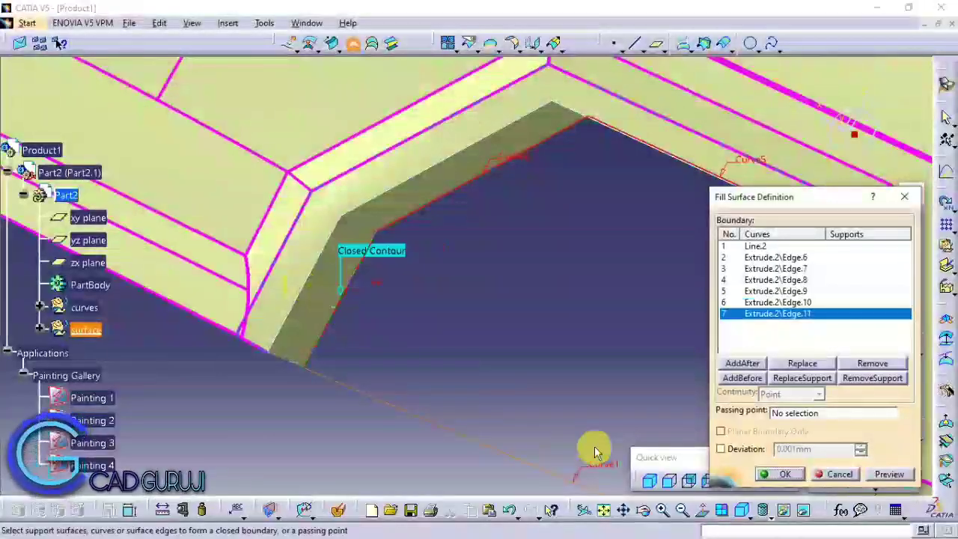
{"action": "left_click", "coordinate": [778, 473]}
- Reopen the Fill.2 definition to review its boundary edges, then close it
{"action": "mouse_move", "coordinate": [515, 349]}
{"action": "middle_mouse_down"}
{"action": "mouse_move", "coordinate": [429, 325]}
{"action": "mouse_move", "coordinate": [566, 417]}
{"action": "middle_mouse_up"}
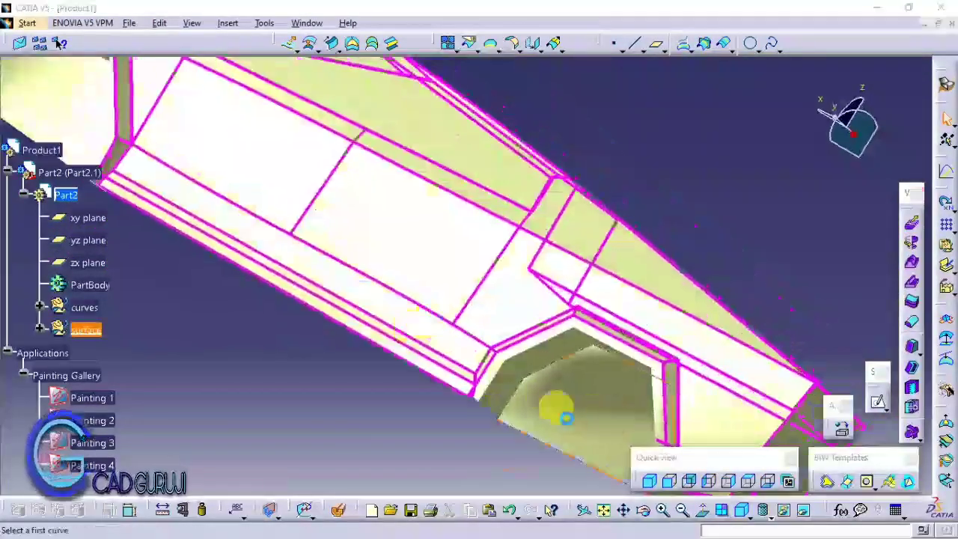
{"action": "double_click", "coordinate": [567, 418]}
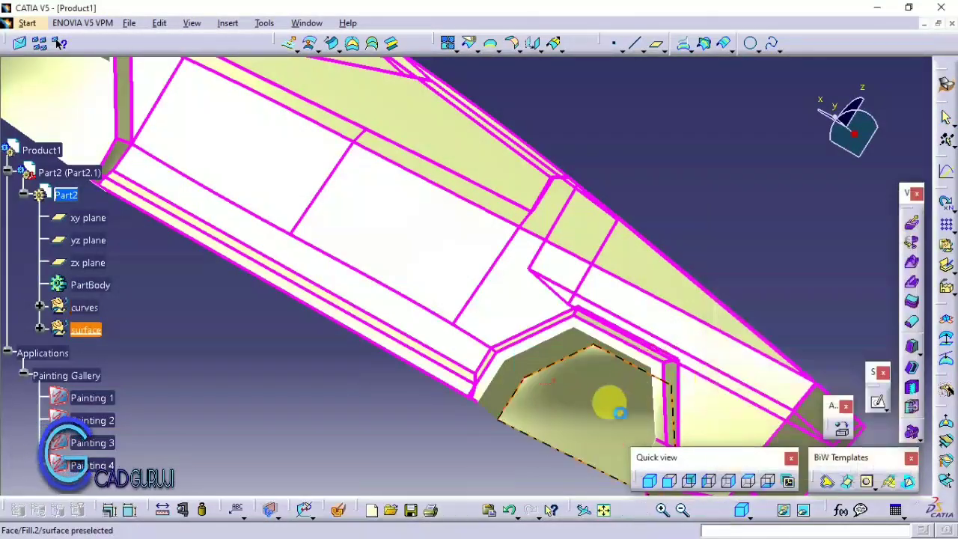
{"action": "left_click", "coordinate": [39, 330]}
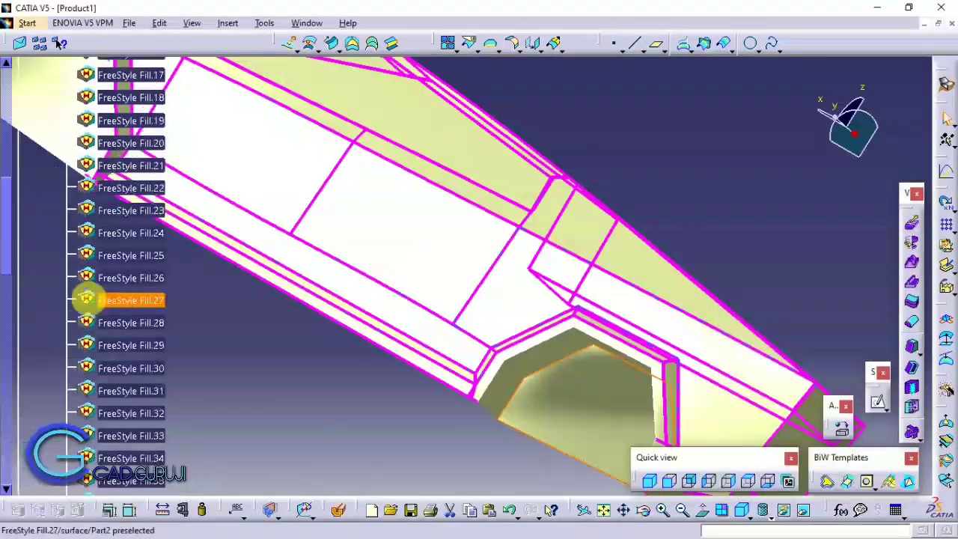
{"action": "scroll", "coordinate": [85, 288], "scroll_direction": "down", "scroll_amount": 10}
{"action": "double_click", "coordinate": [107, 371]}
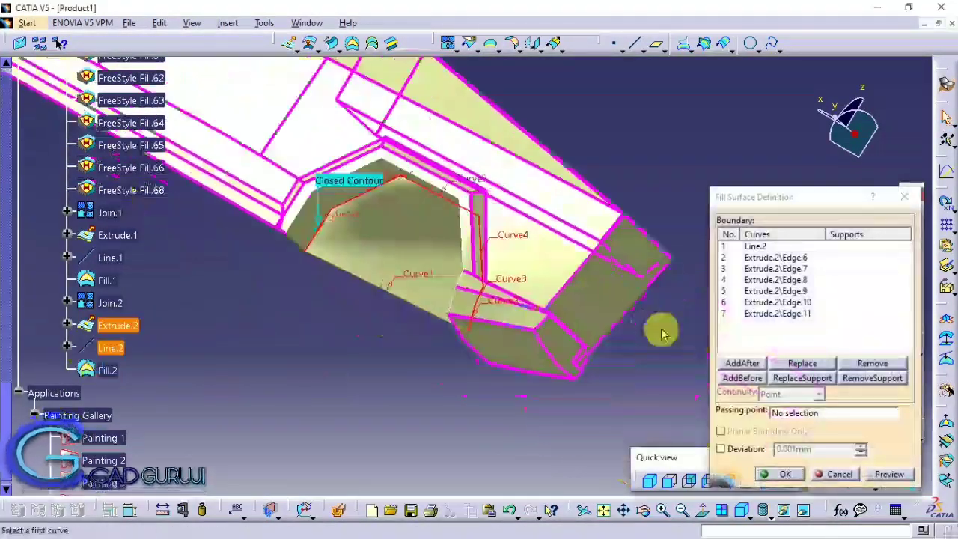
{"action": "mouse_move", "coordinate": [409, 342]}
{"action": "middle_mouse_down"}
{"action": "mouse_move", "coordinate": [502, 278]}
{"action": "mouse_move", "coordinate": [561, 196]}
{"action": "middle_mouse_up"}
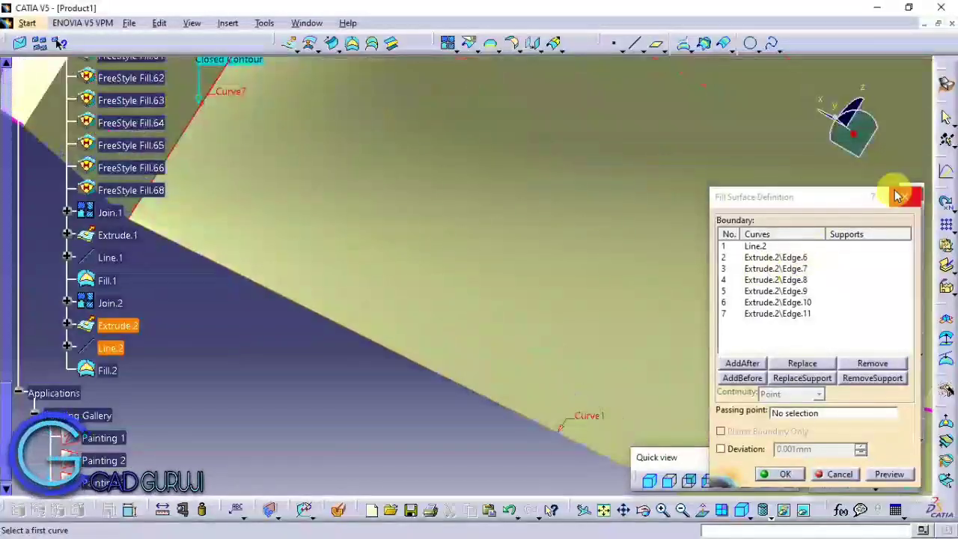
{"action": "mouse_move", "coordinate": [457, 319]}
{"action": "middle_mouse_down"}
{"action": "mouse_move", "coordinate": [559, 331]}
{"action": "mouse_move", "coordinate": [607, 395]}
{"action": "mouse_move", "coordinate": [514, 330]}
{"action": "mouse_move", "coordinate": [658, 374]}
{"action": "middle_mouse_up"}
{"action": "key", "text": "Return"}
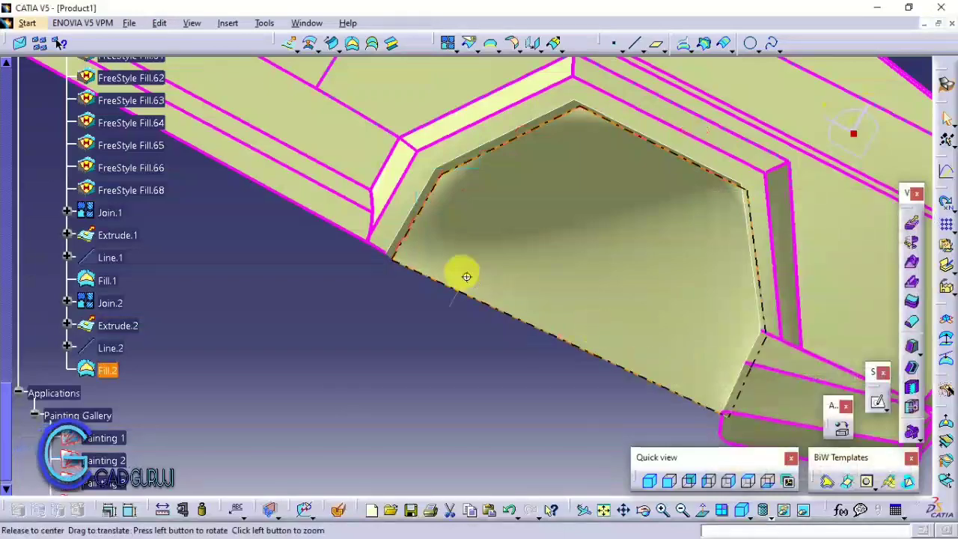
{"action": "mouse_move", "coordinate": [466, 276]}
{"action": "middle_mouse_down"}
{"action": "mouse_move", "coordinate": [537, 239]}
{"action": "mouse_move", "coordinate": [447, 206]}
{"action": "mouse_move", "coordinate": [449, 167]}
{"action": "mouse_move", "coordinate": [586, 312]}
{"action": "middle_mouse_up"}
{"action": "double_click", "coordinate": [523, 236]}
{"action": "left_click", "coordinate": [770, 290]}
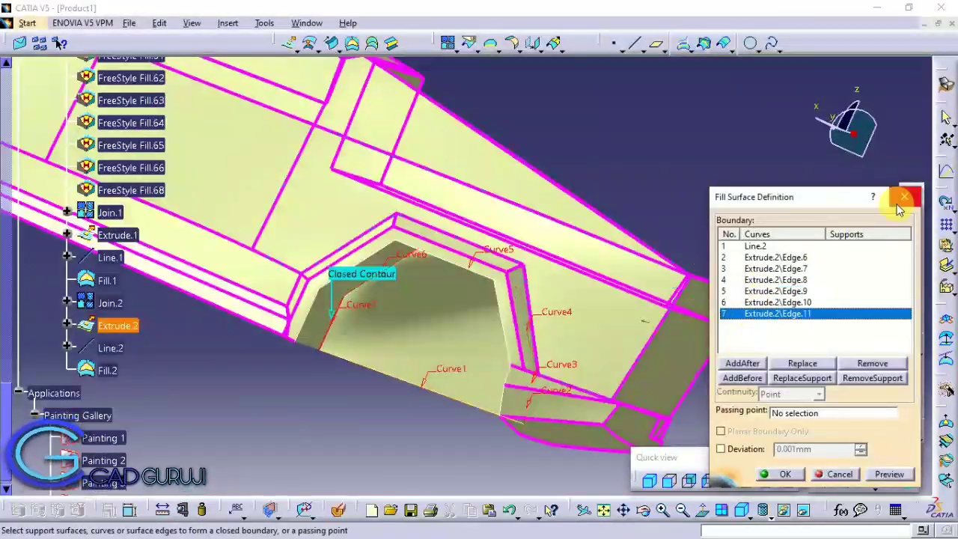
{"action": "left_click", "coordinate": [903, 197]}
- Delete Fill.2 from the wheel-arch pocket
{"action": "right_click", "coordinate": [107, 370]}
{"action": "left_click", "coordinate": [142, 282]}
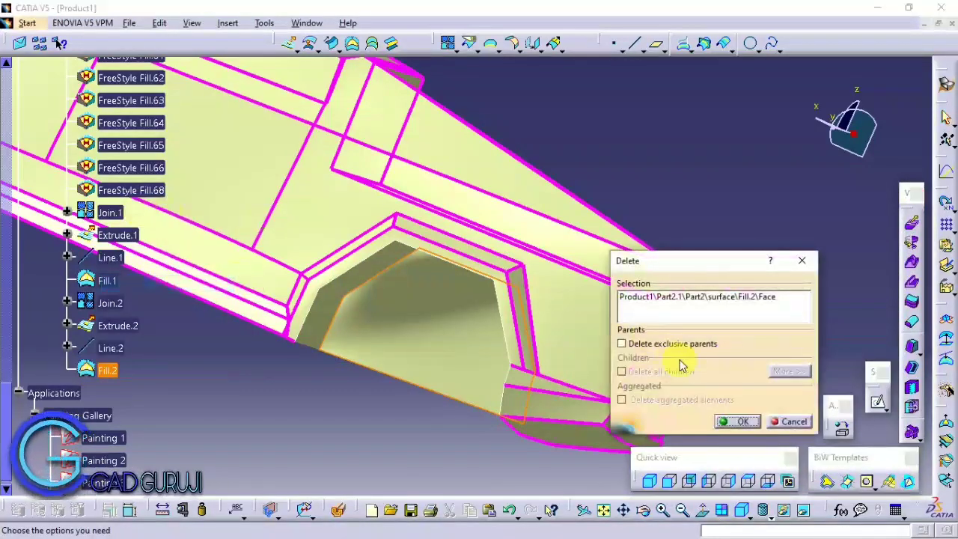
{"action": "left_click", "coordinate": [740, 421]}
{"action": "type", "text": "c:Junction"}
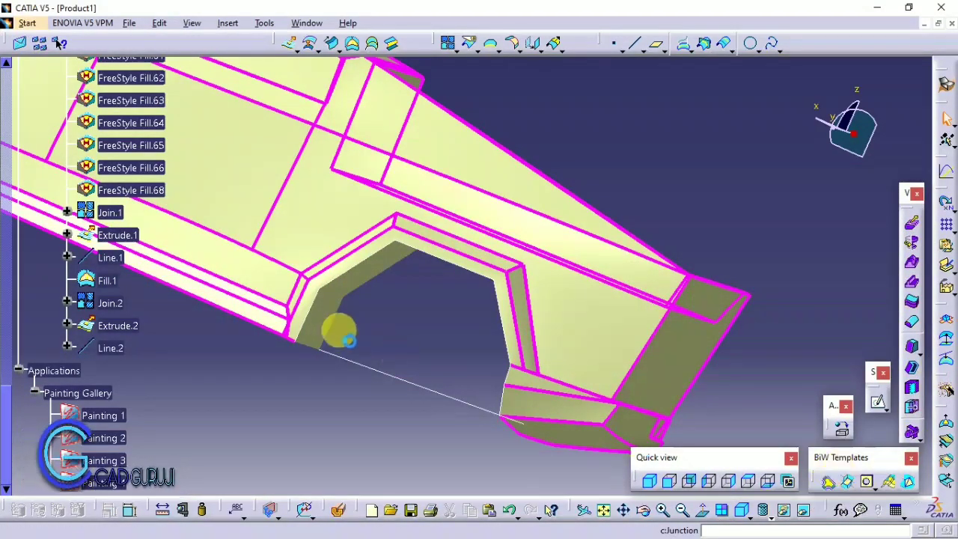
- Try a Junction surface through the arch edges, cancel it, and bring up the shape workbenches
{"action": "key", "text": "Return"}
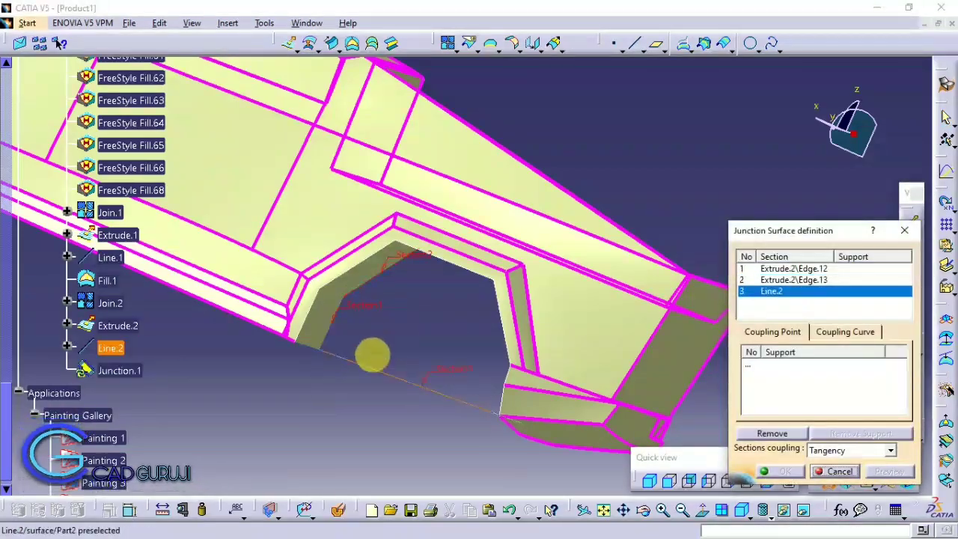
{"action": "mouse_move", "coordinate": [373, 354]}
{"action": "middle_mouse_down"}
{"action": "mouse_move", "coordinate": [479, 341]}
{"action": "mouse_move", "coordinate": [462, 347]}
{"action": "mouse_move", "coordinate": [254, 263]}
{"action": "middle_mouse_up"}
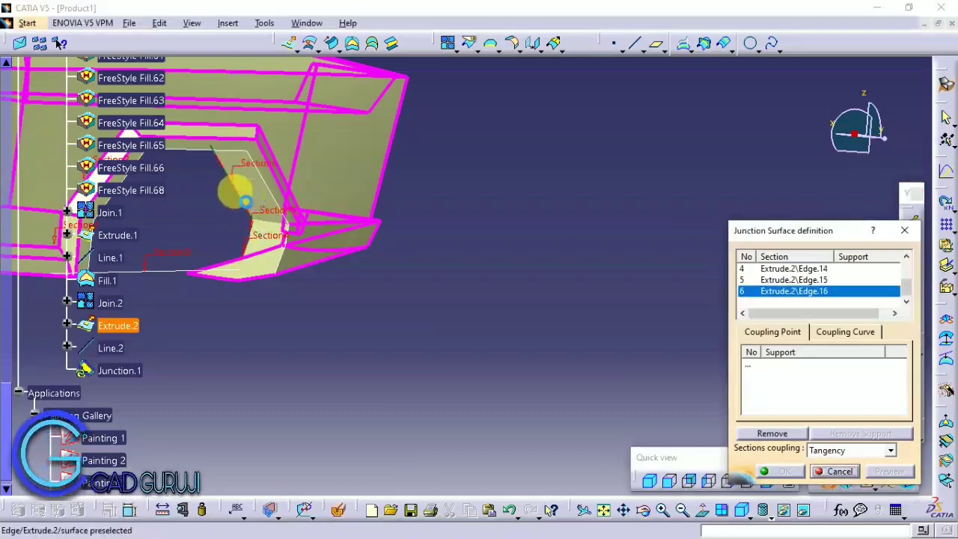
{"action": "mouse_move", "coordinate": [246, 202]}
{"action": "middle_mouse_down"}
{"action": "mouse_move", "coordinate": [246, 220]}
{"action": "mouse_move", "coordinate": [573, 407]}
{"action": "mouse_move", "coordinate": [444, 263]}
{"action": "mouse_move", "coordinate": [466, 268]}
{"action": "mouse_move", "coordinate": [462, 258]}
{"action": "middle_mouse_up"}
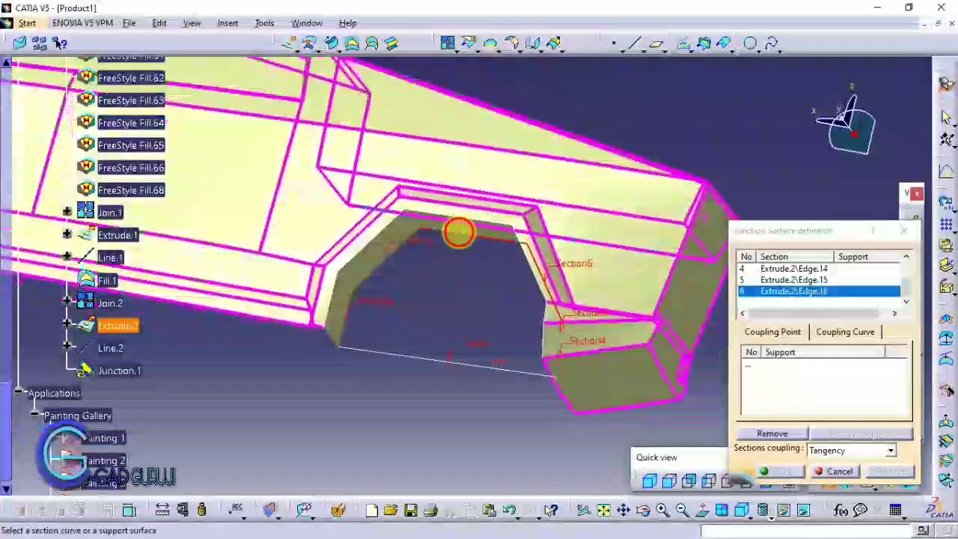
{"action": "left_click", "coordinate": [458, 233]}
{"action": "left_click", "coordinate": [904, 230]}
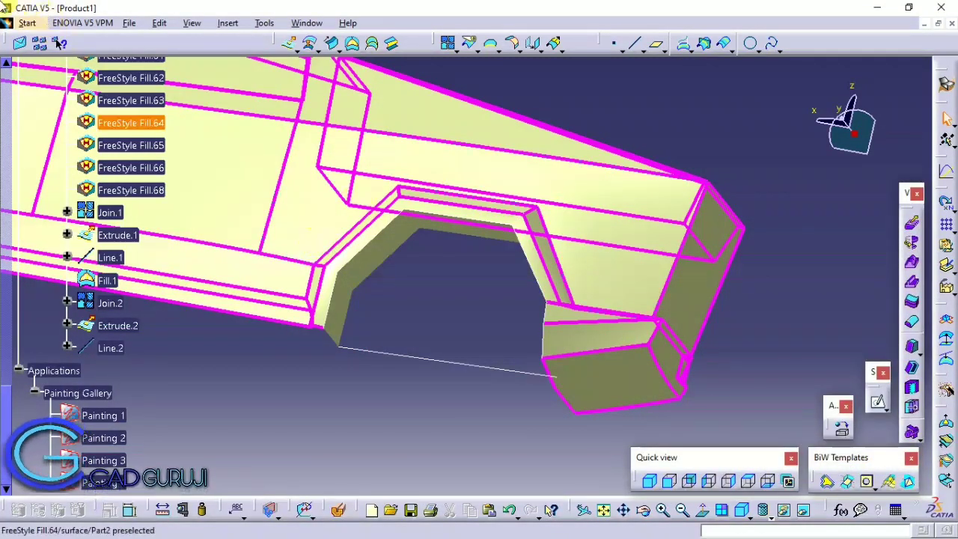
{"action": "left_click", "coordinate": [30, 24]}
{"action": "mouse_move", "coordinate": [44, 73]}
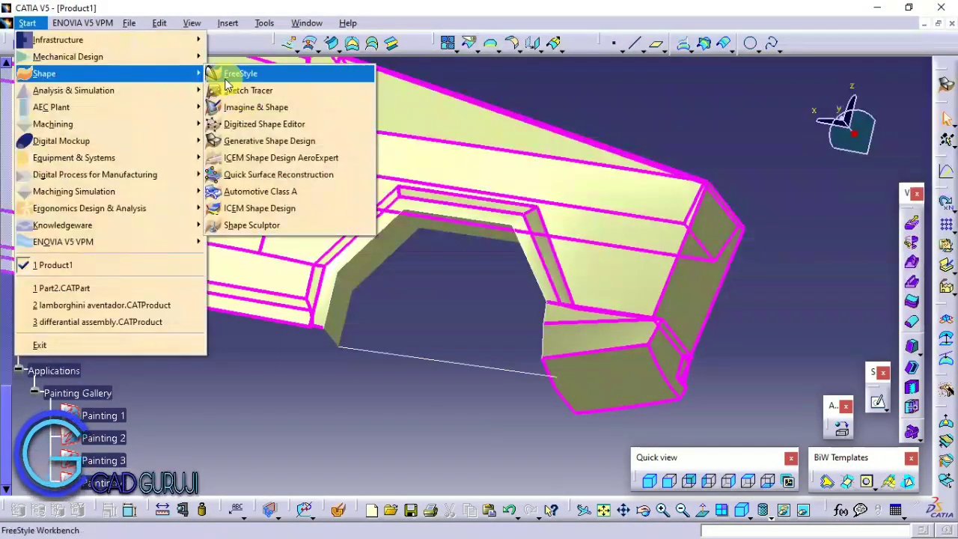
- In FreeStyle, try an Analytic fill on the arch edges and Line.2, then cancel it
{"action": "left_click", "coordinate": [226, 79]}
{"action": "left_click", "coordinate": [826, 354]}
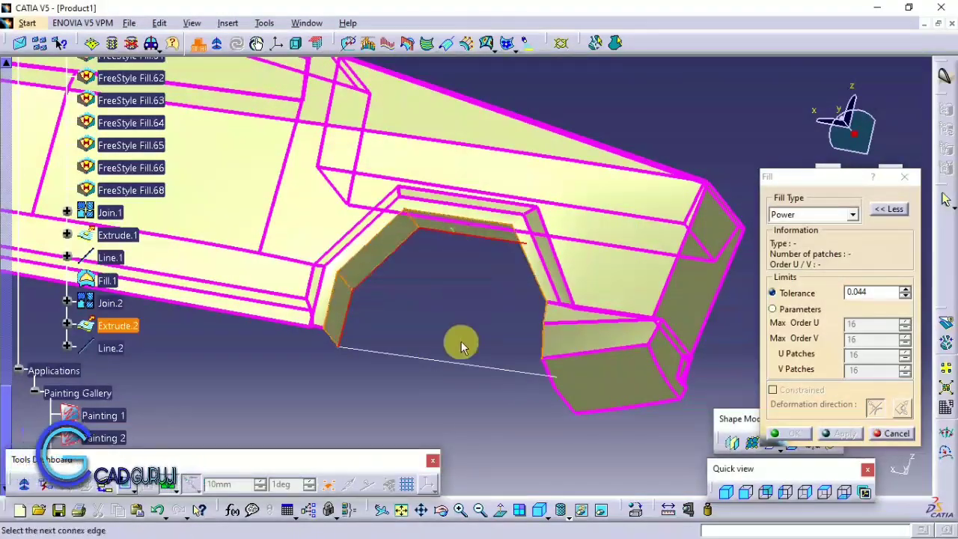
{"action": "mouse_move", "coordinate": [460, 345]}
{"action": "middle_mouse_down"}
{"action": "mouse_move", "coordinate": [438, 341]}
{"action": "mouse_move", "coordinate": [381, 284]}
{"action": "mouse_move", "coordinate": [359, 280]}
{"action": "middle_mouse_up"}
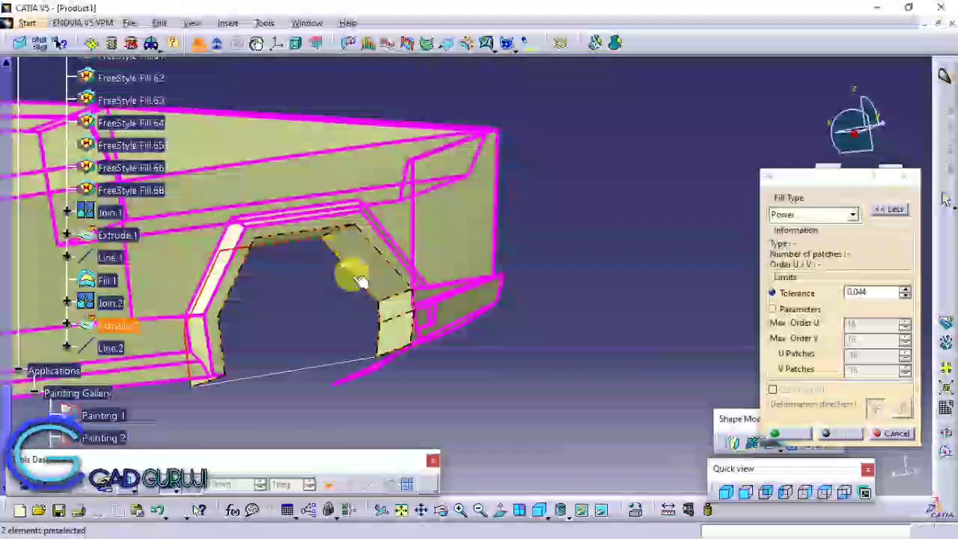
{"action": "left_click", "coordinate": [387, 333]}
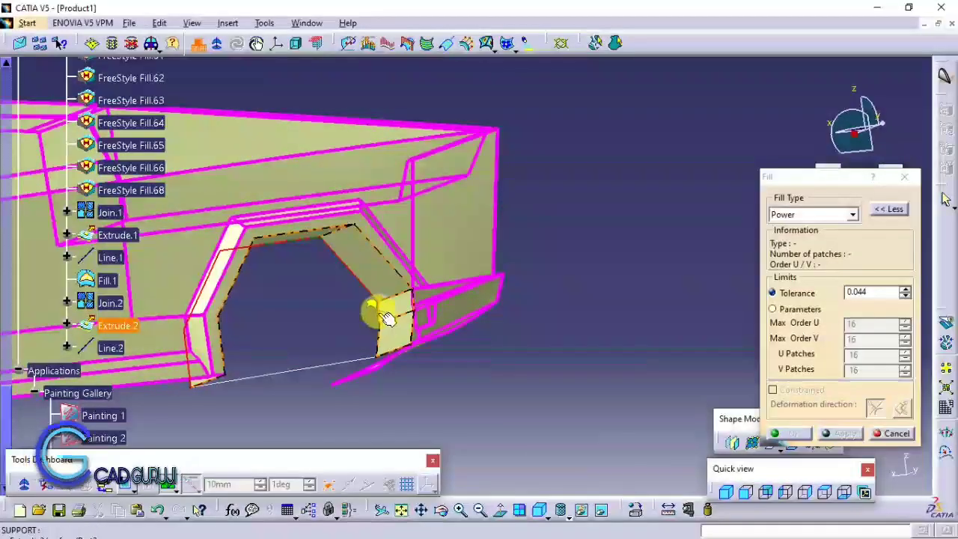
{"action": "left_click", "coordinate": [343, 372]}
{"action": "key", "text": "Return"}
{"action": "left_click", "coordinate": [904, 177]}
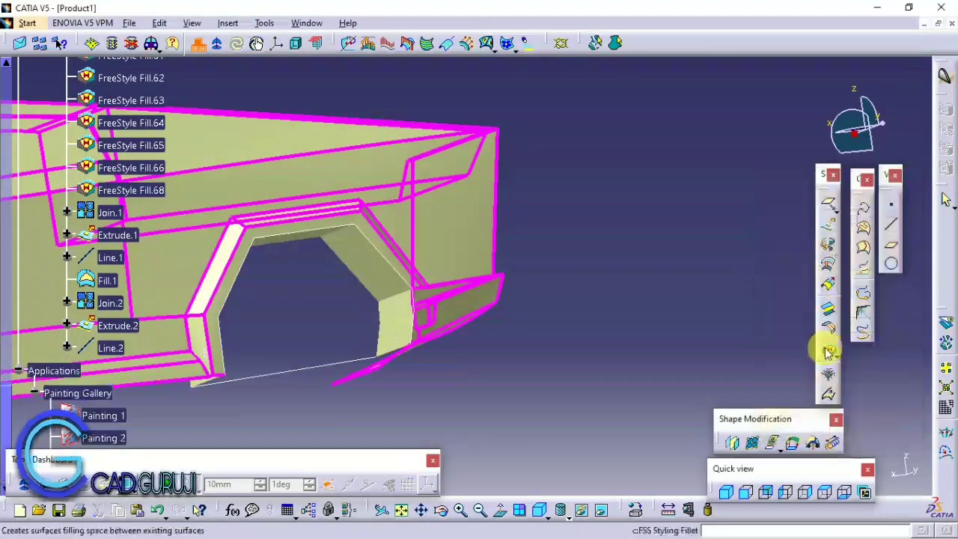
- Rotate the view around the rear wheel-arch opening to inspect it
{"action": "scroll", "coordinate": [430, 352], "scroll_direction": "up", "scroll_amount": 5}
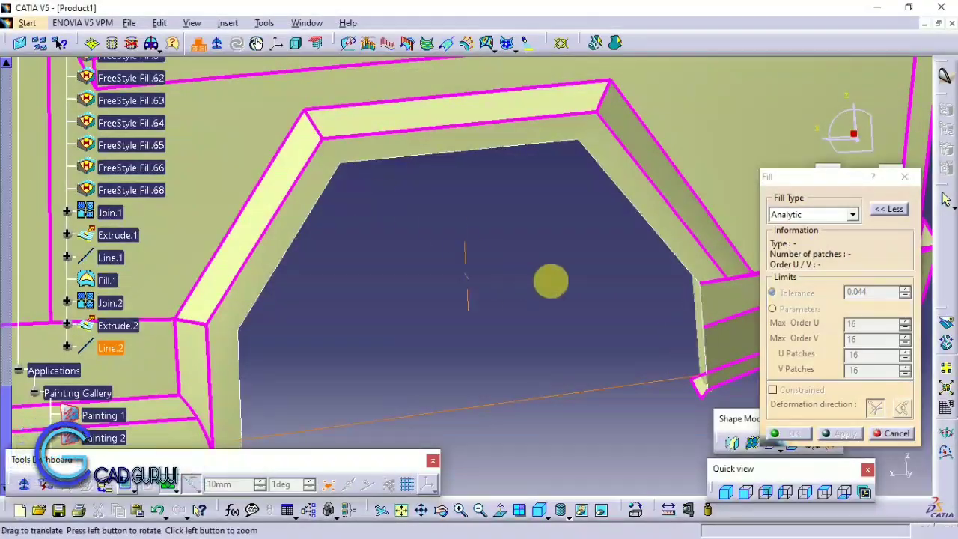
{"action": "middle_click_drag", "start_coordinate": [551, 281], "coordinate": [570, 400]}
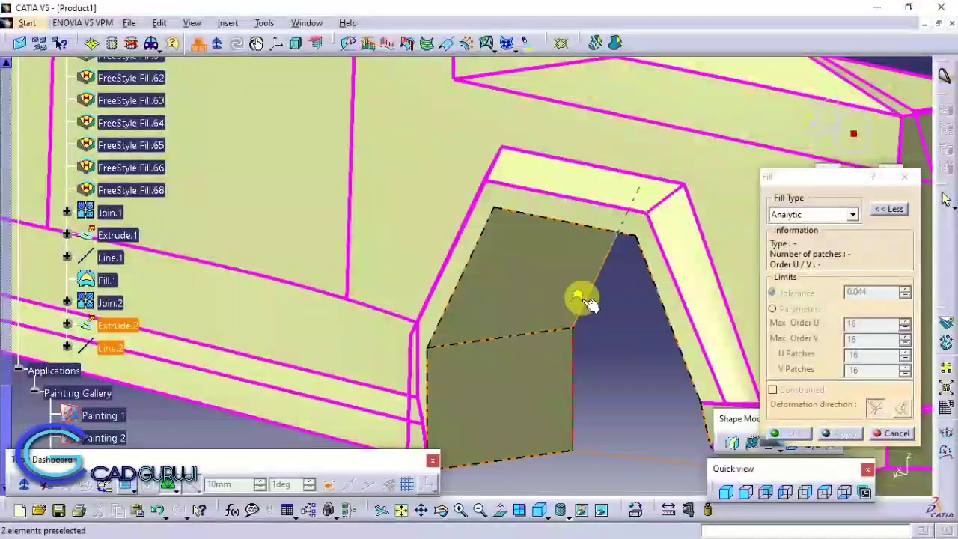
{"action": "scroll", "coordinate": [609, 438], "scroll_direction": "down", "scroll_amount": 5}
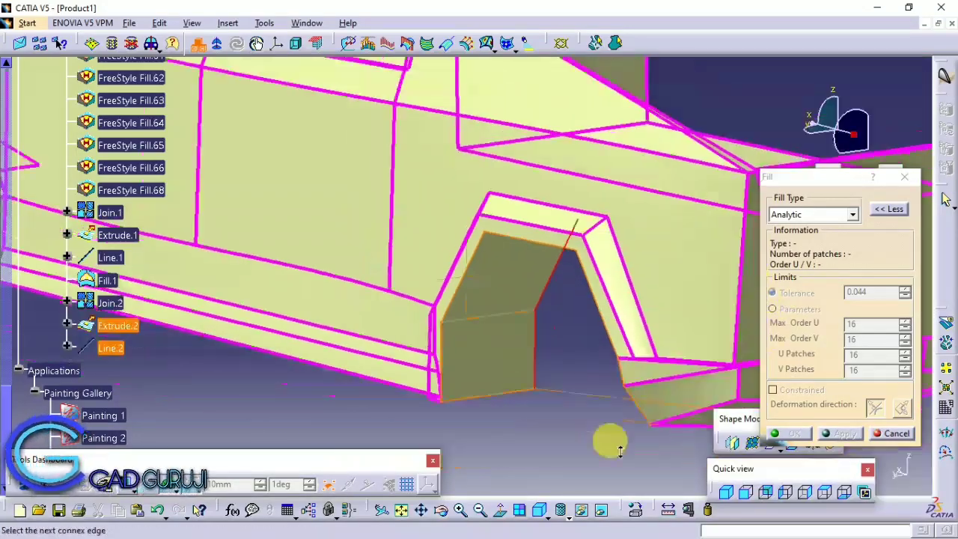
{"action": "middle_click_drag", "start_coordinate": [609, 439], "coordinate": [441, 310]}
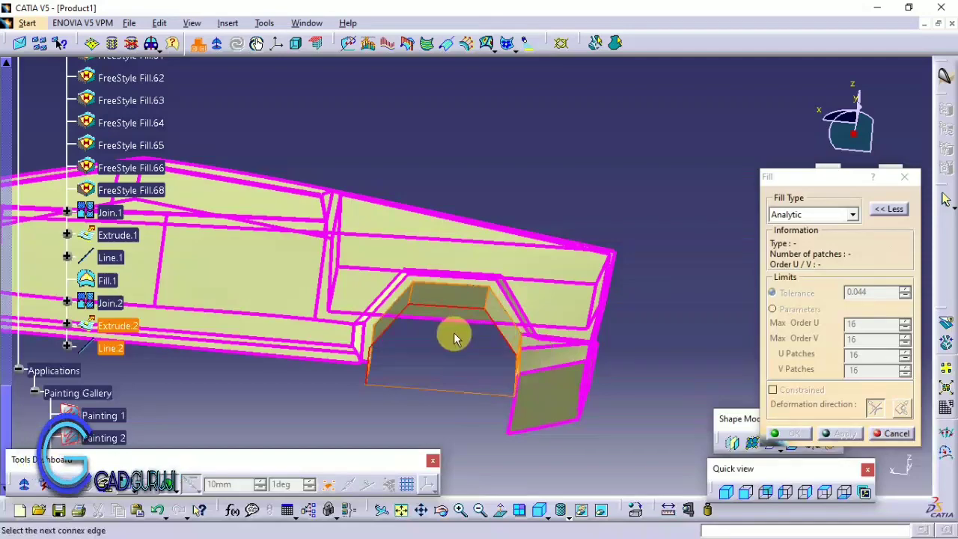
{"action": "middle_click_drag", "start_coordinate": [454, 338], "coordinate": [543, 392]}
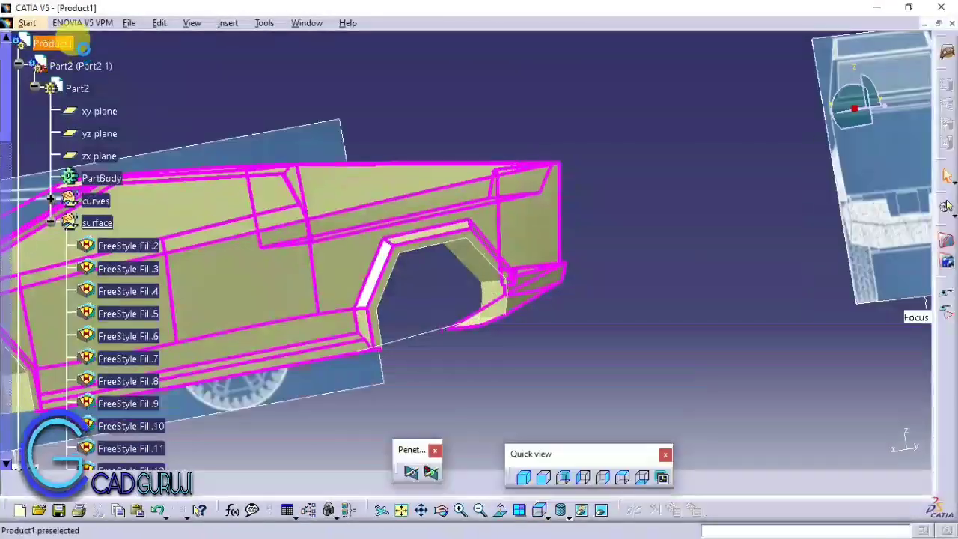
- Make Part2 the active part and cancel the pending fill command
{"action": "left_click", "coordinate": [81, 45]}
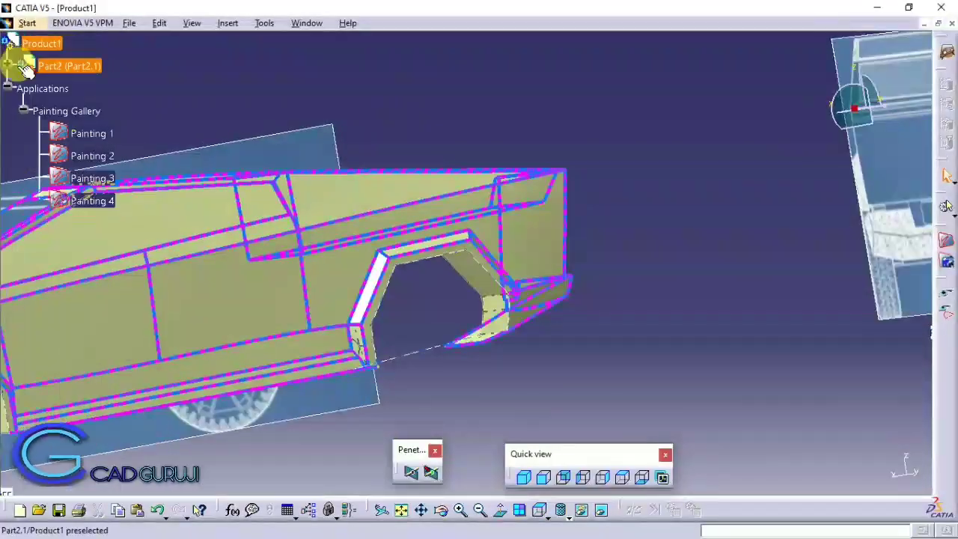
{"action": "left_click", "coordinate": [26, 67]}
{"action": "double_click", "coordinate": [92, 205]}
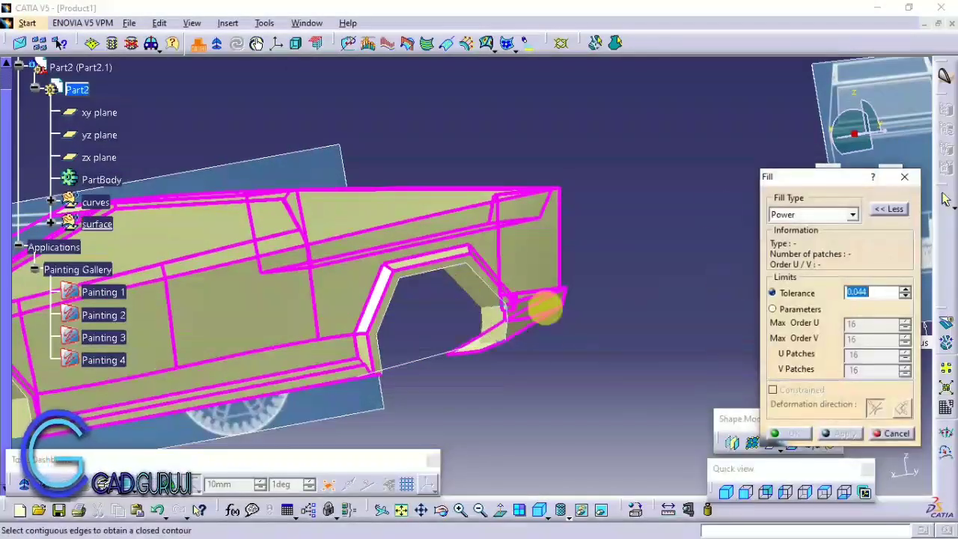
{"action": "key", "text": "Escape"}
- Draw a Point-Point helper line across the wheel arch to its corner vertex
{"action": "mouse_move", "coordinate": [391, 342]}
{"action": "middle_mouse_down"}
{"action": "mouse_move", "coordinate": [491, 292]}
{"action": "mouse_move", "coordinate": [466, 312]}
{"action": "mouse_move", "coordinate": [529, 352]}
{"action": "middle_mouse_up"}
{"action": "left_click", "coordinate": [828, 328]}
{"action": "left_click", "coordinate": [434, 247]}
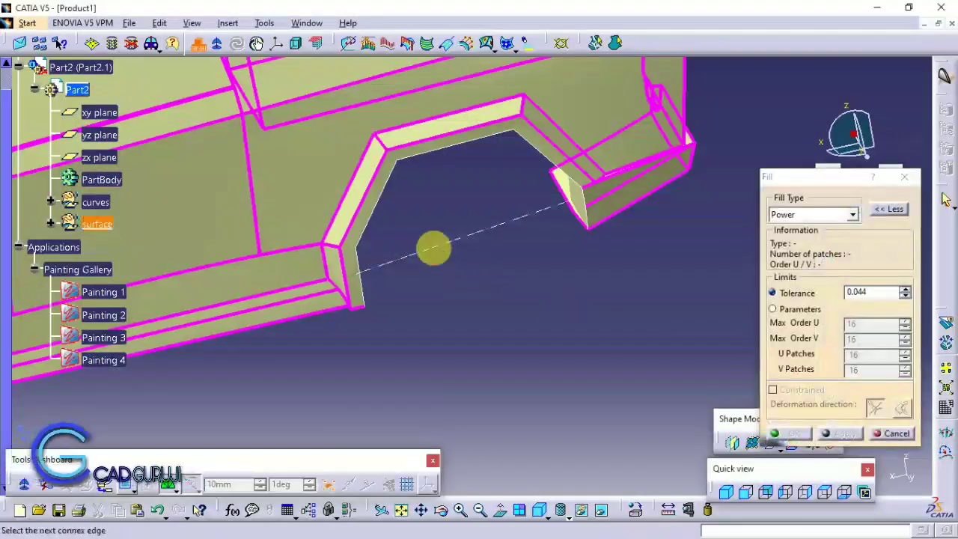
{"action": "mouse_move", "coordinate": [434, 248]}
{"action": "middle_mouse_down"}
{"action": "mouse_move", "coordinate": [384, 404]}
{"action": "mouse_move", "coordinate": [379, 250]}
{"action": "mouse_move", "coordinate": [277, 364]}
{"action": "mouse_move", "coordinate": [288, 332]}
{"action": "middle_mouse_up"}
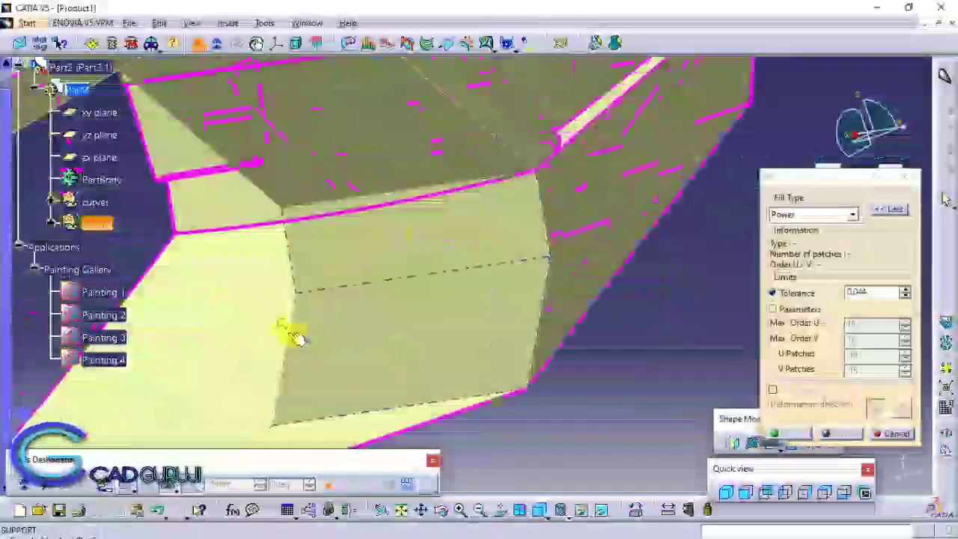
{"action": "left_click", "coordinate": [904, 178]}
{"action": "middle_click_drag", "start_coordinate": [490, 314], "coordinate": [911, 246]}
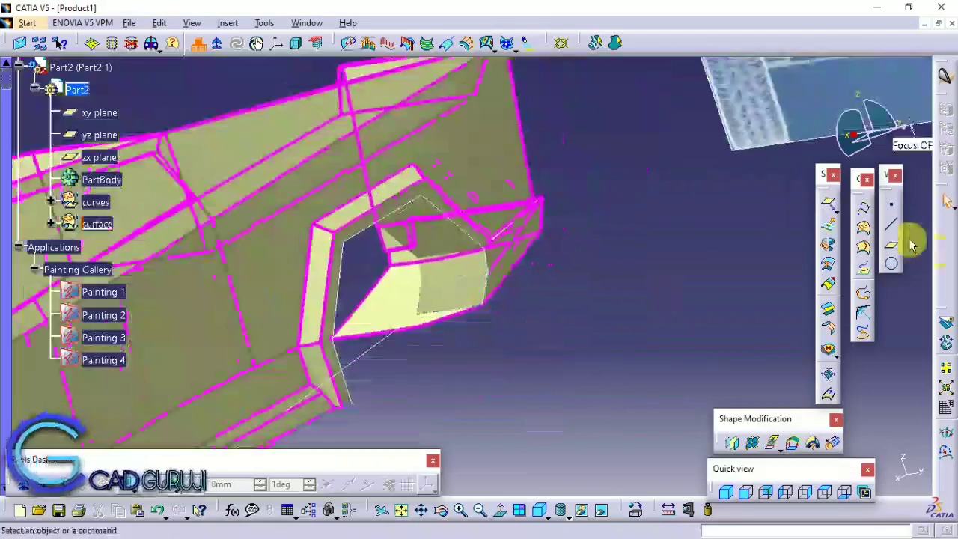
{"action": "middle_click_drag", "start_coordinate": [519, 331], "coordinate": [583, 97]}
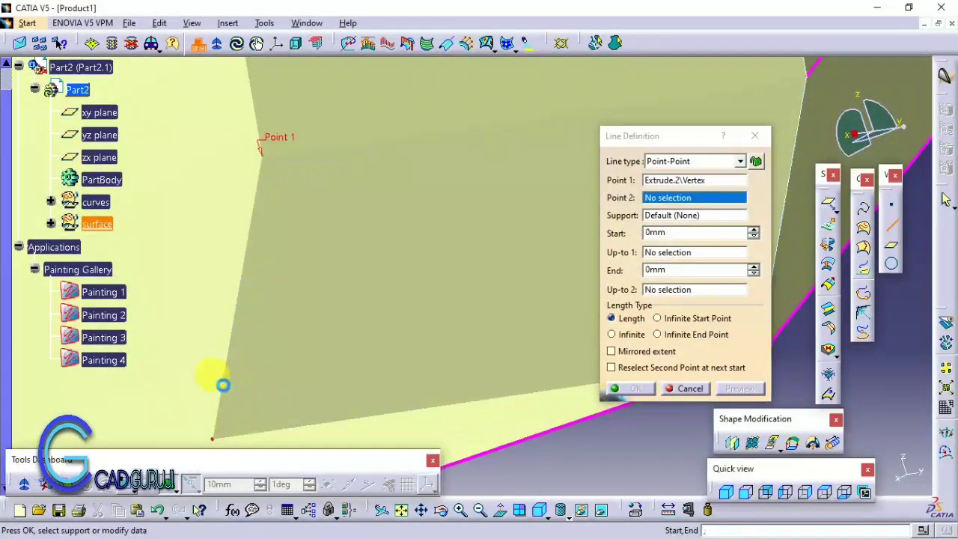
{"action": "left_click", "coordinate": [223, 385]}
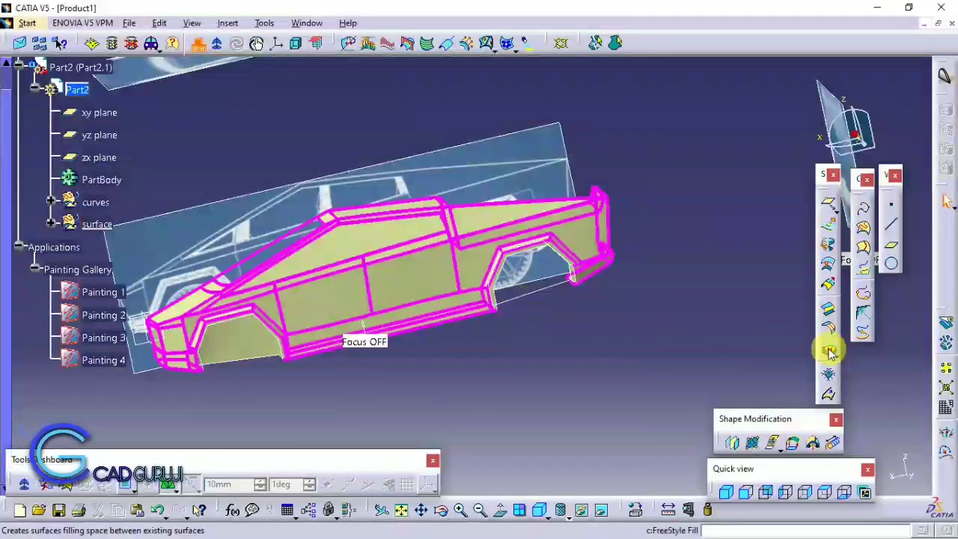
- Cap the wheel-arch pocket with a Power-type fill bounded by the arch edges
{"action": "left_click", "coordinate": [829, 353]}
{"action": "scroll", "coordinate": [393, 257], "scroll_direction": "up", "scroll_amount": 3}
{"action": "scroll", "coordinate": [633, 359], "scroll_direction": "up", "scroll_amount": 3}
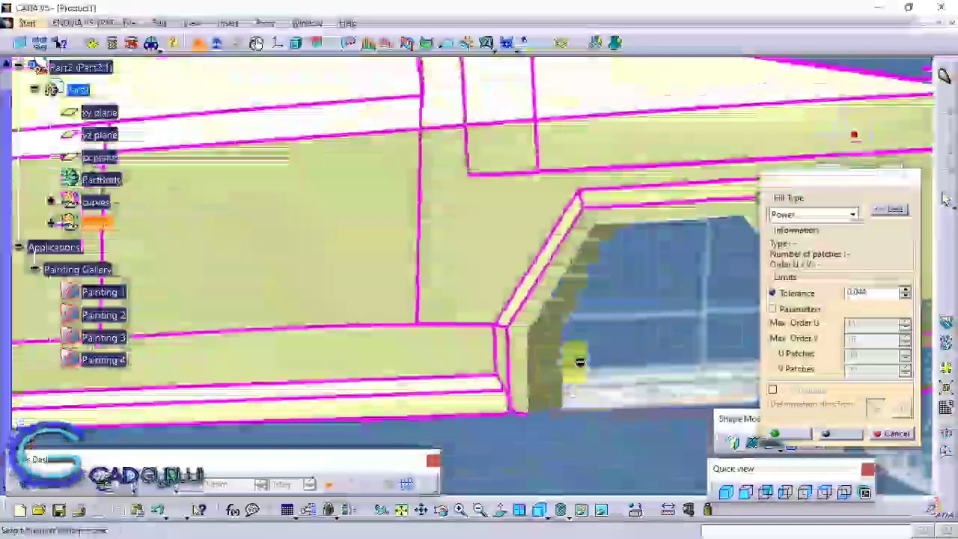
{"action": "mouse_move", "coordinate": [580, 362]}
{"action": "middle_mouse_down"}
{"action": "mouse_move", "coordinate": [485, 299]}
{"action": "mouse_move", "coordinate": [541, 250]}
{"action": "mouse_move", "coordinate": [496, 237]}
{"action": "mouse_move", "coordinate": [646, 302]}
{"action": "middle_mouse_up"}
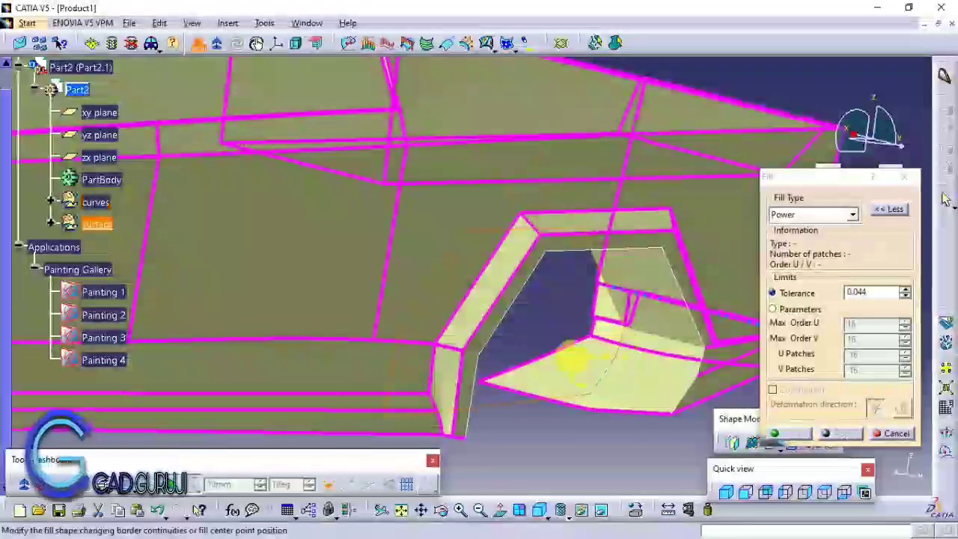
{"action": "mouse_move", "coordinate": [572, 359]}
{"action": "middle_mouse_down"}
{"action": "mouse_move", "coordinate": [453, 385]}
{"action": "mouse_move", "coordinate": [490, 335]}
{"action": "mouse_move", "coordinate": [566, 321]}
{"action": "mouse_move", "coordinate": [422, 365]}
{"action": "mouse_move", "coordinate": [481, 274]}
{"action": "mouse_move", "coordinate": [506, 277]}
{"action": "middle_mouse_up"}
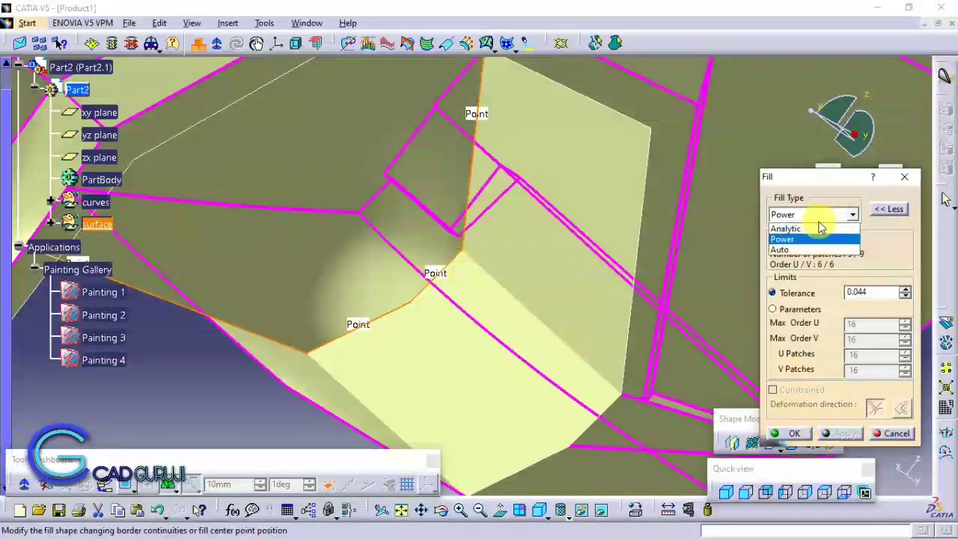
{"action": "left_click", "coordinate": [820, 228]}
{"action": "mouse_move", "coordinate": [594, 231]}
{"action": "middle_mouse_down"}
{"action": "mouse_move", "coordinate": [506, 224]}
{"action": "mouse_move", "coordinate": [457, 250]}
{"action": "middle_mouse_up"}
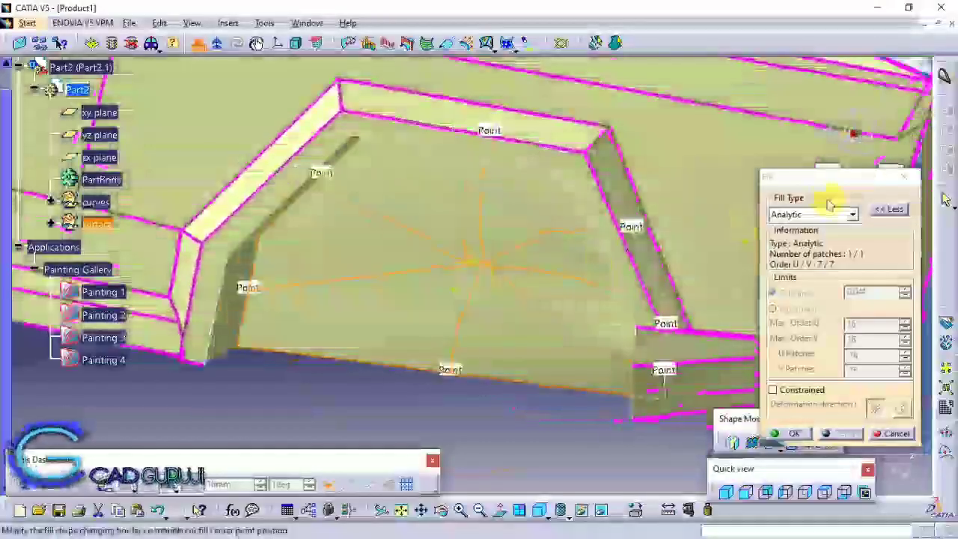
{"action": "left_click", "coordinate": [851, 214]}
{"action": "left_click", "coordinate": [816, 249]}
{"action": "left_click", "coordinate": [851, 214]}
{"action": "left_click", "coordinate": [815, 232]}
{"action": "middle_click_drag", "start_coordinate": [523, 315], "coordinate": [521, 348]}
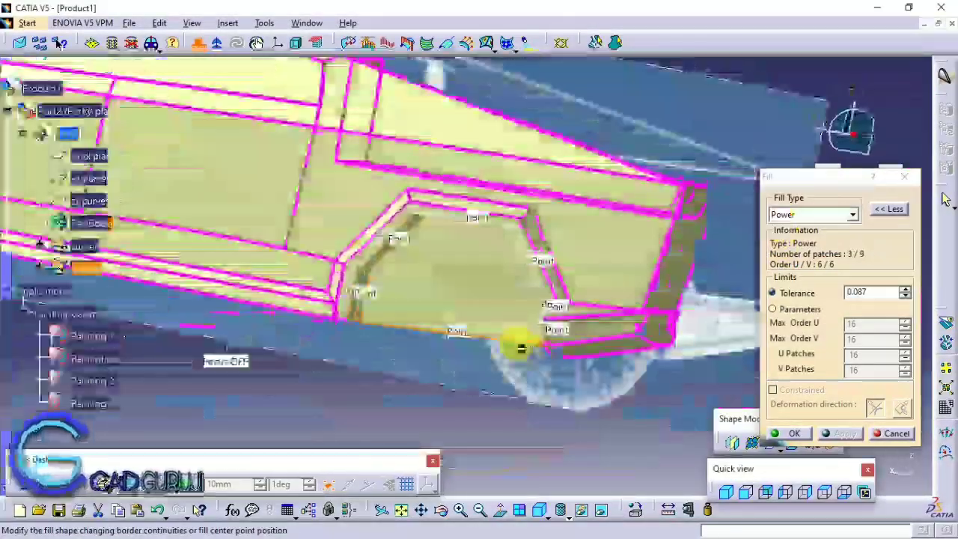
{"action": "left_click", "coordinate": [794, 433]}
- Bring the whole car into view and dismiss the Painting Gallery options
{"action": "mouse_move", "coordinate": [444, 192]}
{"action": "middle_mouse_down"}
{"action": "mouse_move", "coordinate": [424, 299]}
{"action": "mouse_move", "coordinate": [484, 293]}
{"action": "mouse_move", "coordinate": [418, 292]}
{"action": "mouse_move", "coordinate": [337, 314]}
{"action": "middle_mouse_up"}
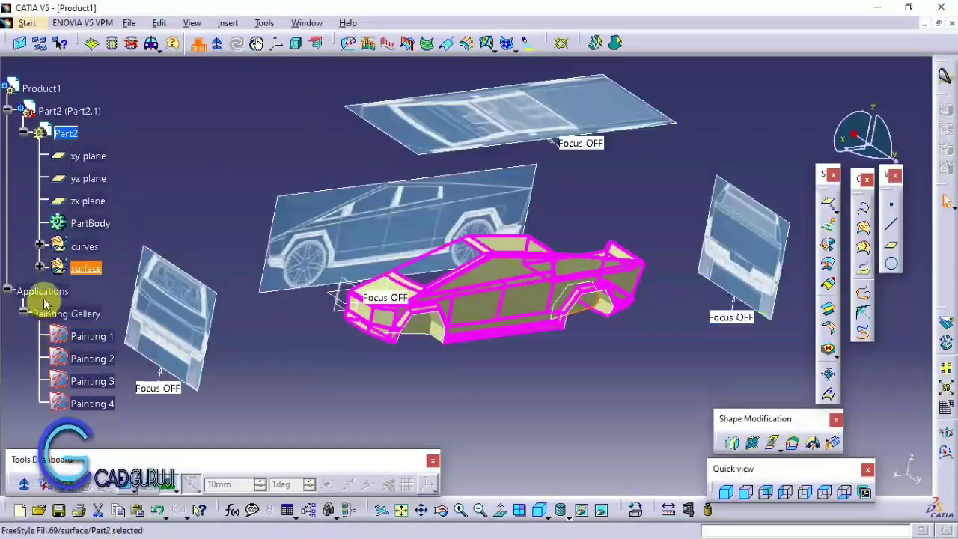
{"action": "right_click", "coordinate": [66, 314]}
{"action": "left_click", "coordinate": [134, 360]}
- Hide the Painting Gallery reference images around the car
{"action": "right_click", "coordinate": [66, 314]}
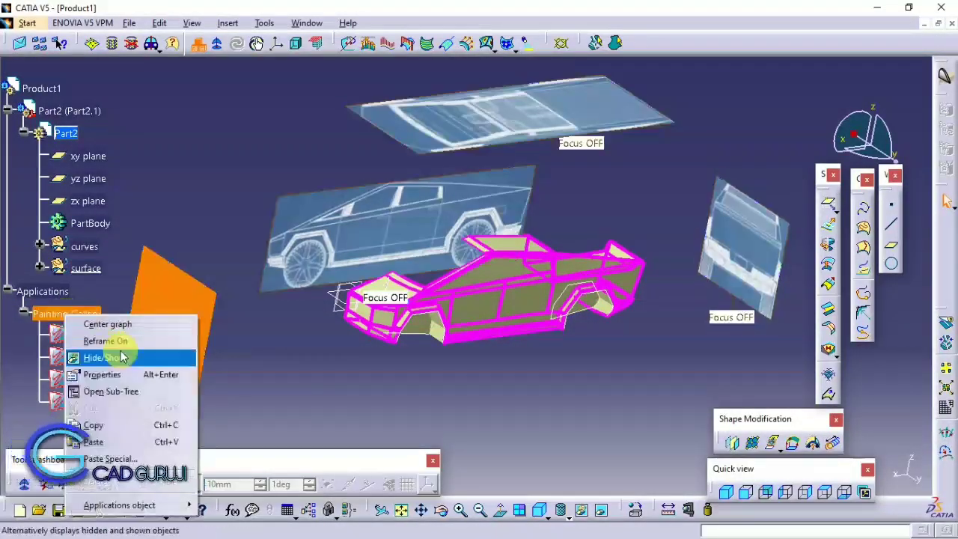
{"action": "left_click", "coordinate": [122, 357]}
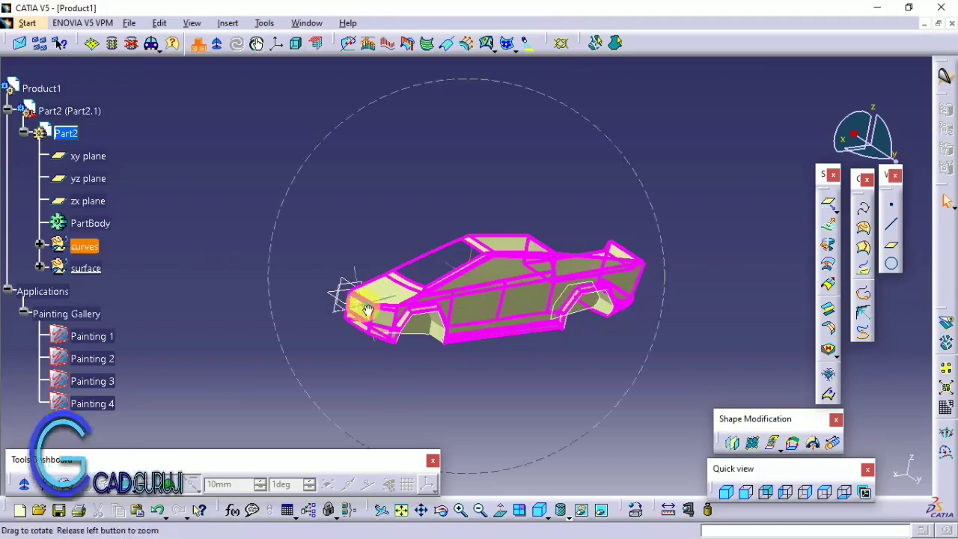
{"action": "mouse_move", "coordinate": [367, 311]}
{"action": "middle_mouse_down"}
{"action": "mouse_move", "coordinate": [363, 267]}
{"action": "mouse_move", "coordinate": [449, 223]}
{"action": "mouse_move", "coordinate": [352, 289]}
{"action": "mouse_move", "coordinate": [374, 214]}
{"action": "mouse_move", "coordinate": [353, 214]}
{"action": "mouse_move", "coordinate": [396, 189]}
{"action": "mouse_move", "coordinate": [523, 257]}
{"action": "mouse_move", "coordinate": [499, 246]}
{"action": "mouse_move", "coordinate": [427, 289]}
{"action": "mouse_move", "coordinate": [449, 274]}
{"action": "mouse_move", "coordinate": [427, 321]}
{"action": "mouse_move", "coordinate": [645, 296]}
{"action": "mouse_move", "coordinate": [566, 261]}
{"action": "mouse_move", "coordinate": [427, 367]}
{"action": "mouse_move", "coordinate": [581, 282]}
{"action": "mouse_move", "coordinate": [403, 278]}
{"action": "mouse_move", "coordinate": [456, 306]}
{"action": "mouse_move", "coordinate": [391, 310]}
{"action": "mouse_move", "coordinate": [442, 364]}
{"action": "mouse_move", "coordinate": [496, 313]}
{"action": "middle_mouse_up"}
- Collapse Part2, reactivate the car part, and bring up the workbench list
{"action": "left_click", "coordinate": [18, 197]}
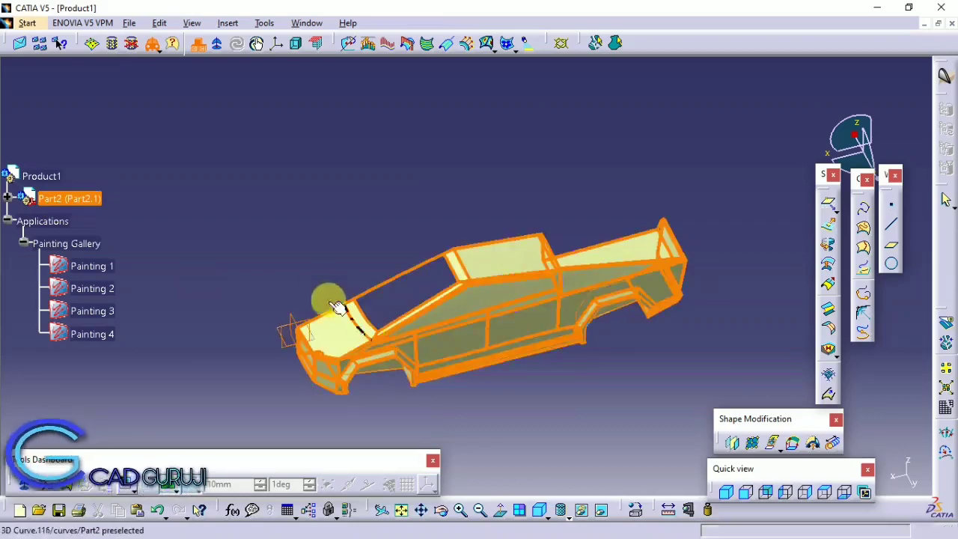
{"action": "double_click", "coordinate": [292, 358]}
{"action": "mouse_move", "coordinate": [399, 347]}
{"action": "middle_mouse_down"}
{"action": "mouse_move", "coordinate": [566, 274]}
{"action": "mouse_move", "coordinate": [396, 412]}
{"action": "mouse_move", "coordinate": [359, 246]}
{"action": "mouse_move", "coordinate": [32, 293]}
{"action": "middle_mouse_up"}
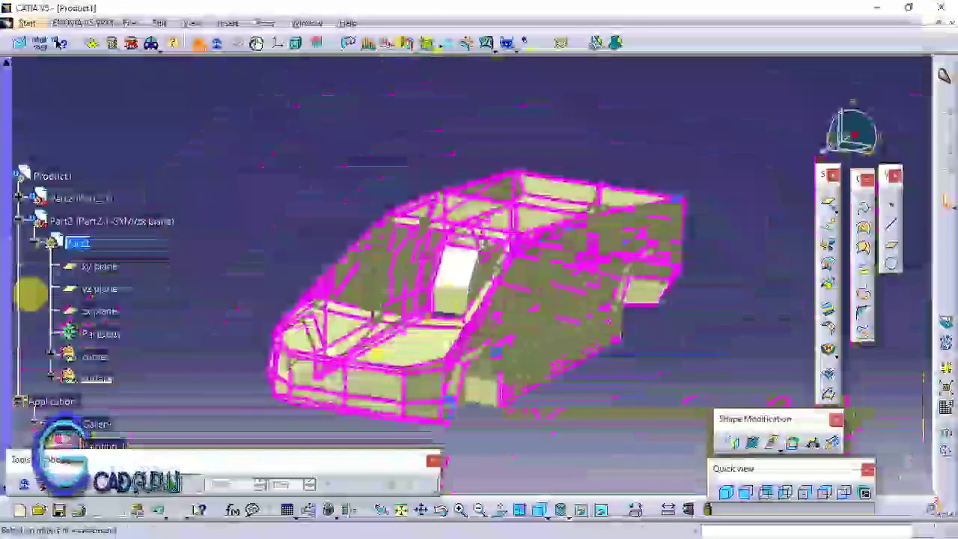
{"action": "left_click", "coordinate": [112, 45]}
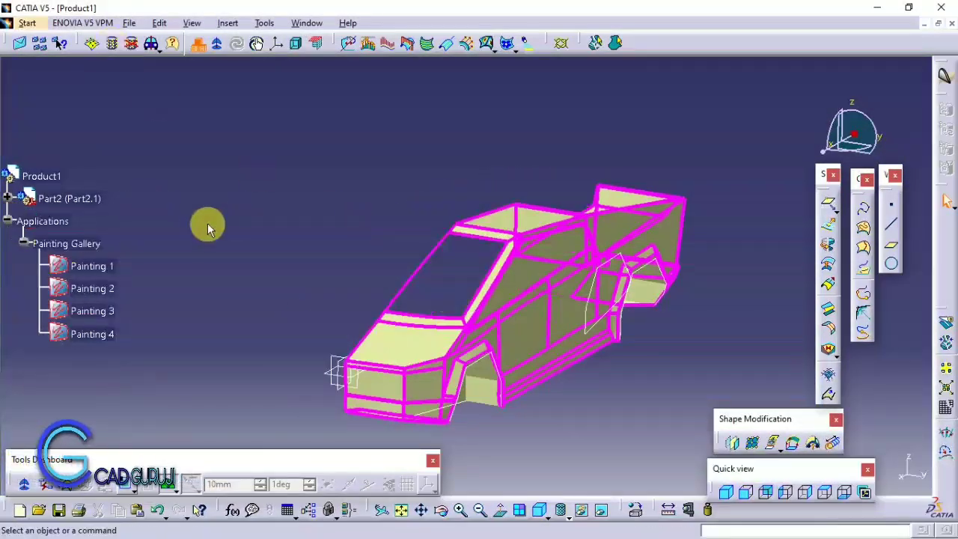
{"action": "middle_click_drag", "start_coordinate": [209, 229], "coordinate": [42, 97]}
{"action": "left_click", "coordinate": [26, 22]}
{"action": "mouse_move", "coordinate": [44, 73]}
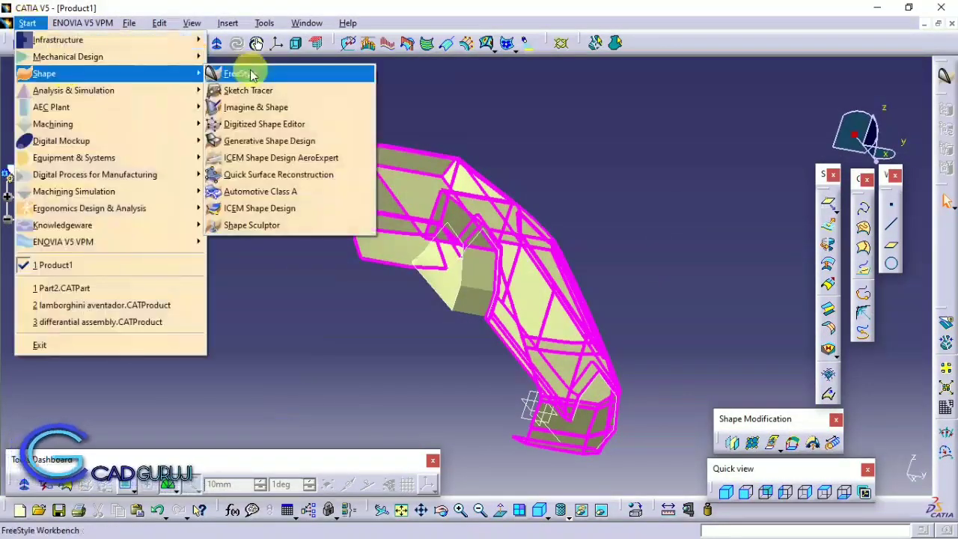
- In Generative Shape Design, join 3D Curve.112–114 into Join.3
{"action": "left_click", "coordinate": [278, 142]}
{"action": "mouse_move", "coordinate": [678, 340]}
{"action": "middle_mouse_down"}
{"action": "mouse_move", "coordinate": [297, 235]}
{"action": "mouse_move", "coordinate": [378, 246]}
{"action": "mouse_move", "coordinate": [363, 252]}
{"action": "mouse_move", "coordinate": [374, 241]}
{"action": "middle_mouse_up"}
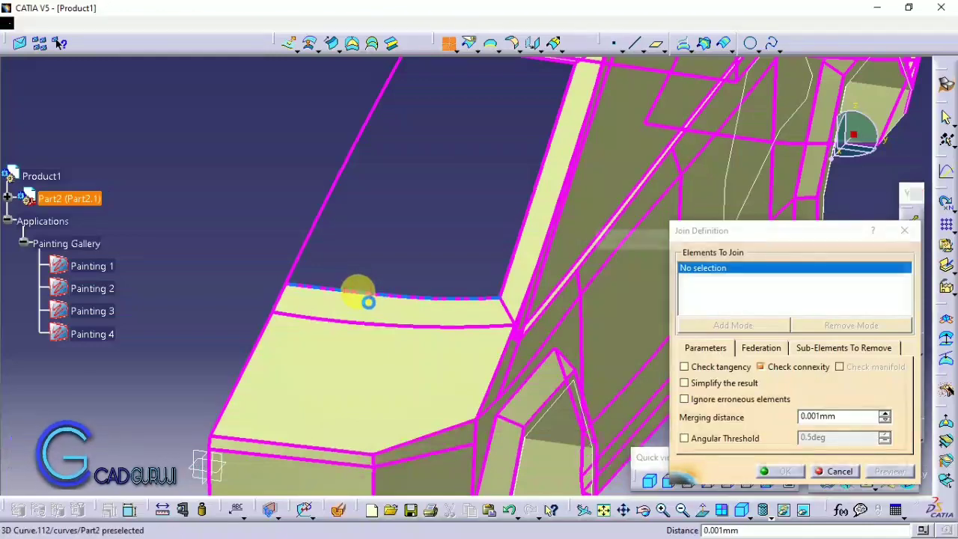
{"action": "left_click", "coordinate": [370, 298]}
{"action": "left_click", "coordinate": [915, 234]}
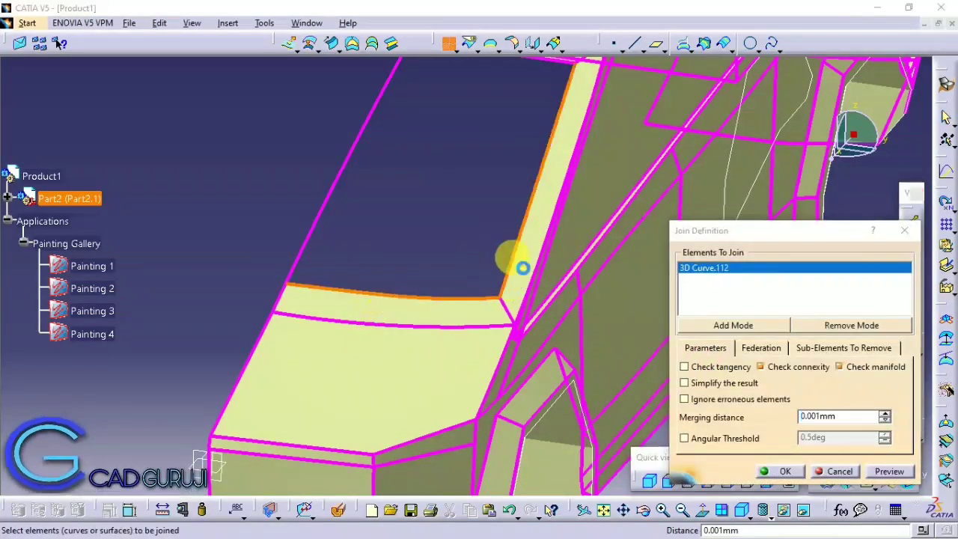
{"action": "left_click", "coordinate": [523, 268]}
{"action": "middle_click_drag", "start_coordinate": [472, 67], "coordinate": [472, 187]}
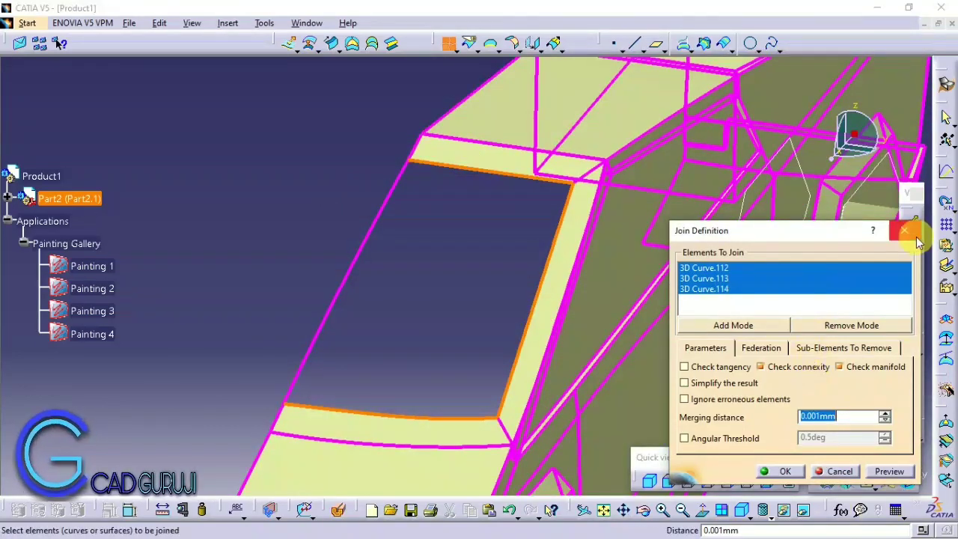
{"action": "left_click", "coordinate": [787, 473]}
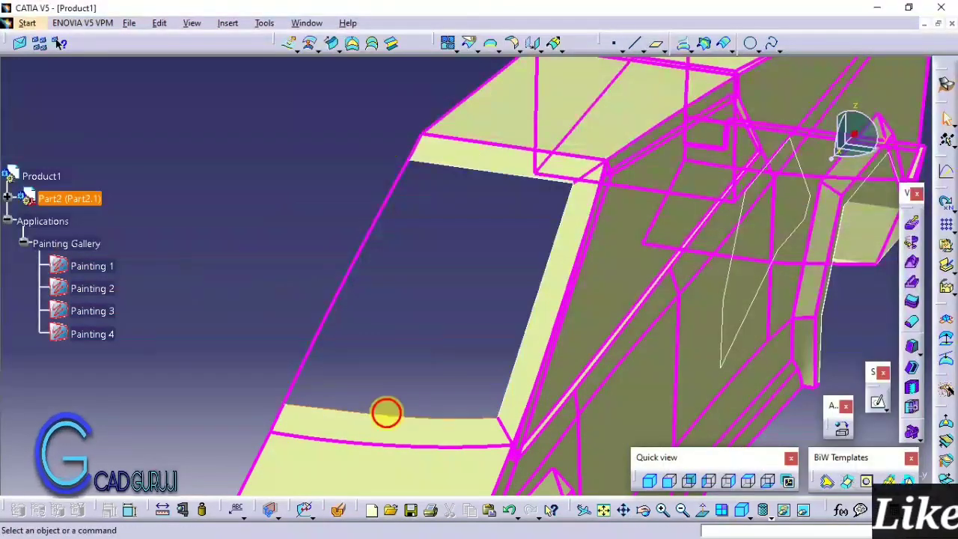
- Extrude Join.3 10 mm along Z, reversed, into a strip around the window
{"action": "left_click", "coordinate": [289, 43]}
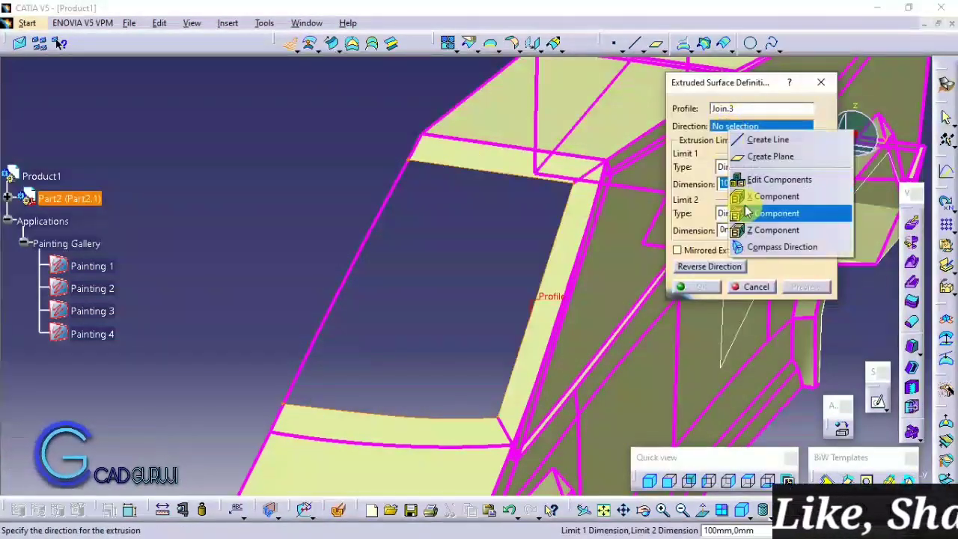
{"action": "left_click", "coordinate": [746, 213]}
{"action": "left_click", "coordinate": [722, 266]}
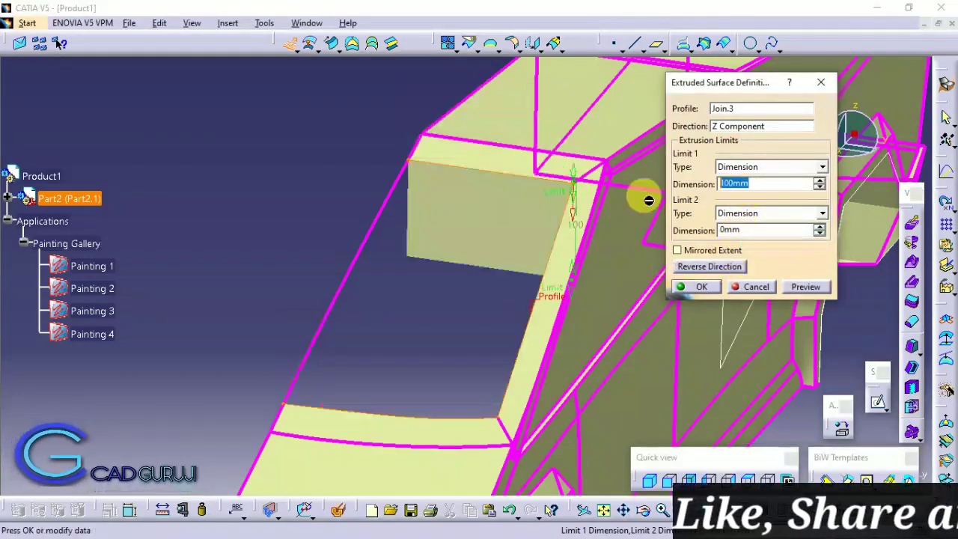
{"action": "left_click", "coordinate": [772, 183]}
{"action": "type", "text": "10"}
{"action": "key", "text": "Return"}
{"action": "middle_click_drag", "start_coordinate": [413, 305], "coordinate": [507, 439]}
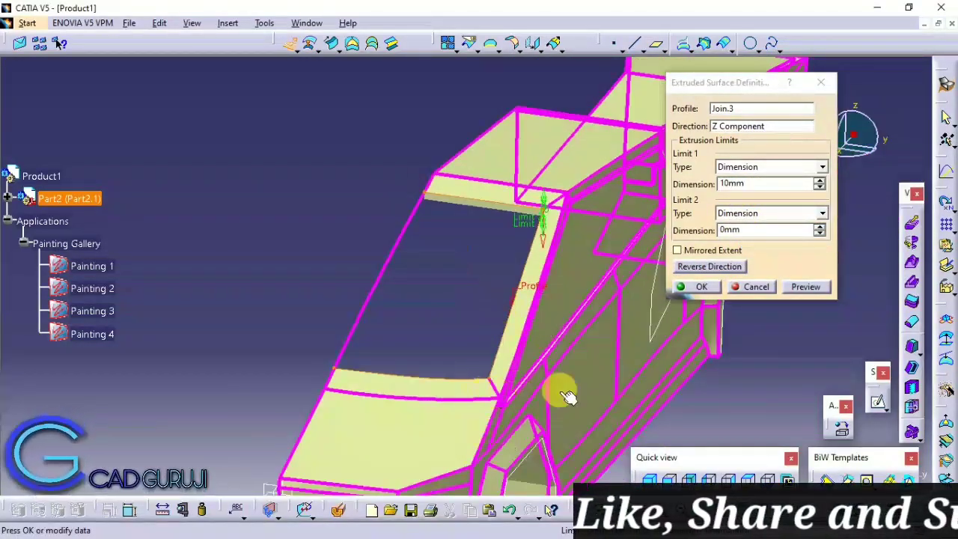
{"action": "mouse_move", "coordinate": [570, 299]}
{"action": "middle_mouse_down"}
{"action": "mouse_move", "coordinate": [368, 235]}
{"action": "mouse_move", "coordinate": [357, 186]}
{"action": "middle_mouse_up"}
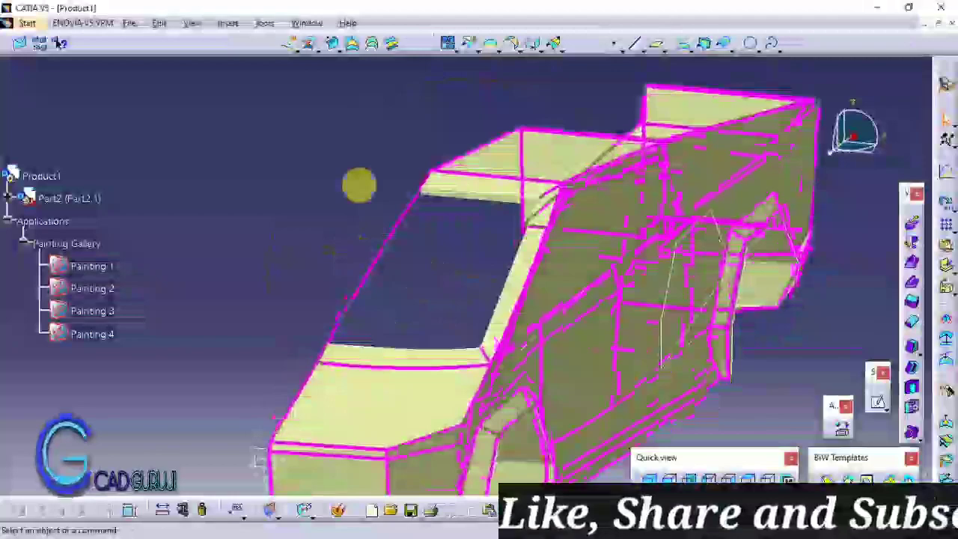
- Start a fill bounded by Extrude.3 edges Edge.12, Edge.13 and Edge.14
{"action": "left_click", "coordinate": [352, 43]}
{"action": "left_click", "coordinate": [438, 199]}
{"action": "mouse_move", "coordinate": [439, 199]}
{"action": "middle_mouse_down"}
{"action": "mouse_move", "coordinate": [471, 252]}
{"action": "mouse_move", "coordinate": [626, 274]}
{"action": "mouse_move", "coordinate": [508, 238]}
{"action": "mouse_move", "coordinate": [487, 244]}
{"action": "mouse_move", "coordinate": [521, 305]}
{"action": "mouse_move", "coordinate": [453, 288]}
{"action": "mouse_move", "coordinate": [488, 287]}
{"action": "mouse_move", "coordinate": [444, 306]}
{"action": "mouse_move", "coordinate": [331, 246]}
{"action": "mouse_move", "coordinate": [490, 303]}
{"action": "mouse_move", "coordinate": [402, 261]}
{"action": "mouse_move", "coordinate": [454, 172]}
{"action": "middle_mouse_up"}
{"action": "left_click", "coordinate": [487, 244]}
{"action": "left_click", "coordinate": [487, 286]}
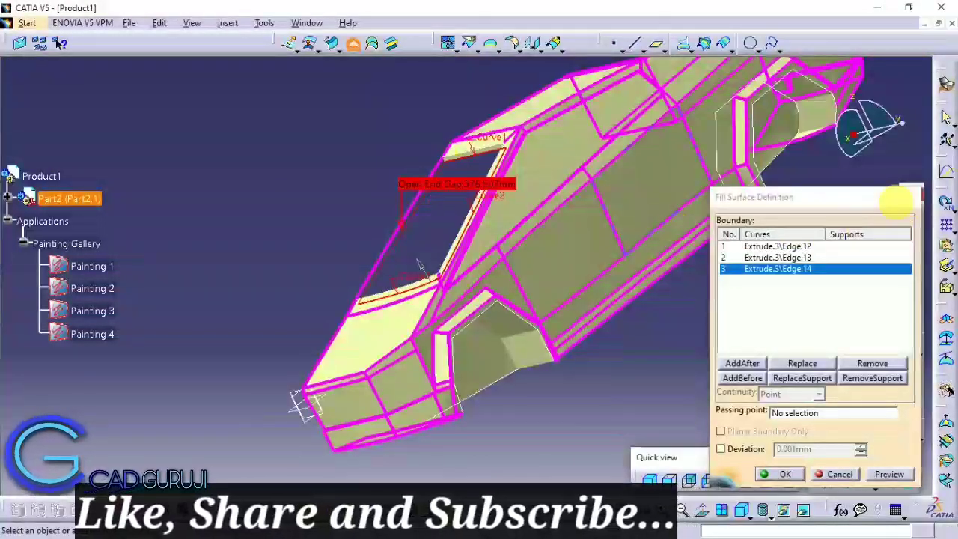
- Close the gapped fill and draw Line.9 between two windshield-pillar vertices
{"action": "left_click", "coordinate": [917, 193]}
{"action": "middle_click_drag", "start_coordinate": [403, 205], "coordinate": [467, 276], "text": "ctrl"}
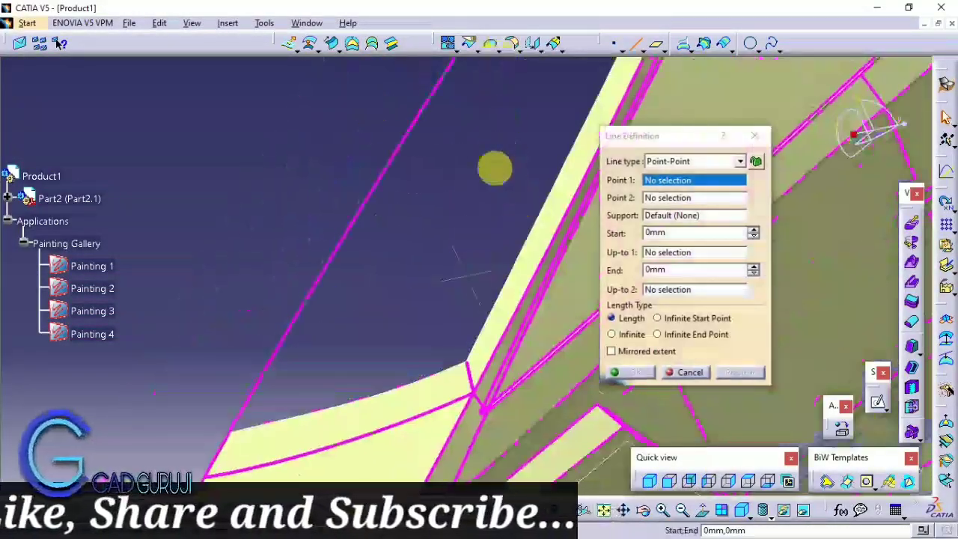
{"action": "mouse_move", "coordinate": [494, 168]}
{"action": "middle_mouse_down"}
{"action": "mouse_move", "coordinate": [513, 207]}
{"action": "mouse_move", "coordinate": [434, 348]}
{"action": "mouse_move", "coordinate": [440, 314]}
{"action": "middle_mouse_up"}
{"action": "left_click", "coordinate": [513, 207]}
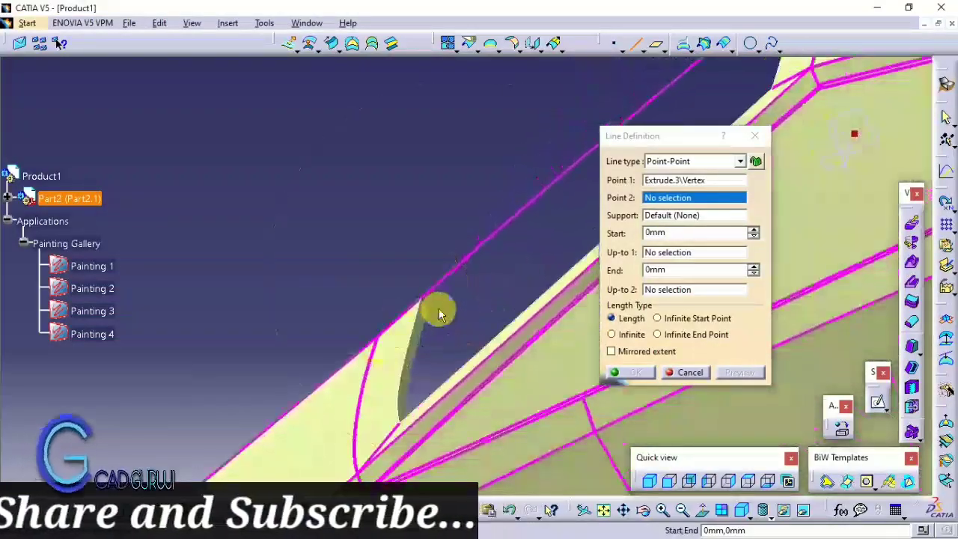
{"action": "left_click", "coordinate": [635, 371]}
{"action": "middle_click_drag", "start_coordinate": [357, 324], "coordinate": [486, 349]}
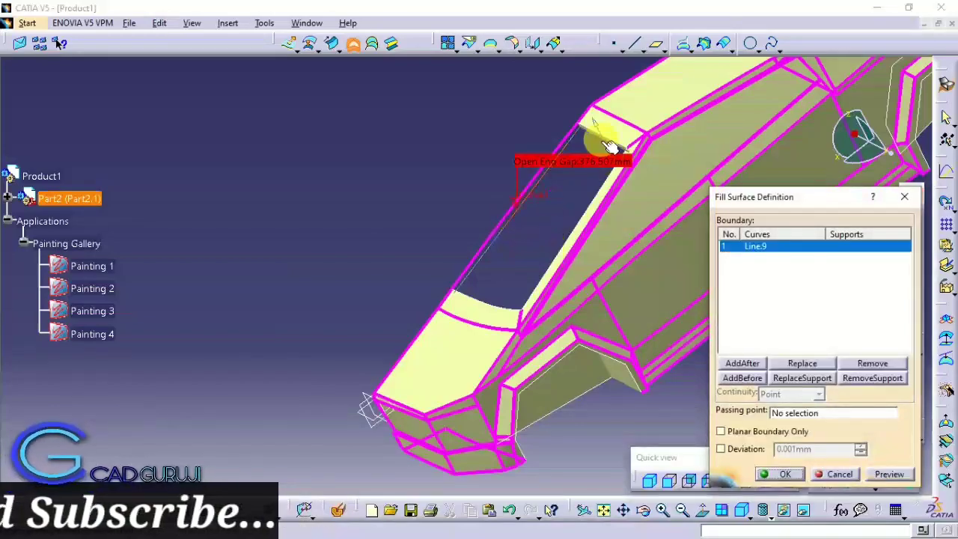
- Try a fill bounded by Line.9, Edge.12 and Edge.14, then dismiss the command
{"action": "middle_click_drag", "start_coordinate": [501, 280], "coordinate": [414, 332]}
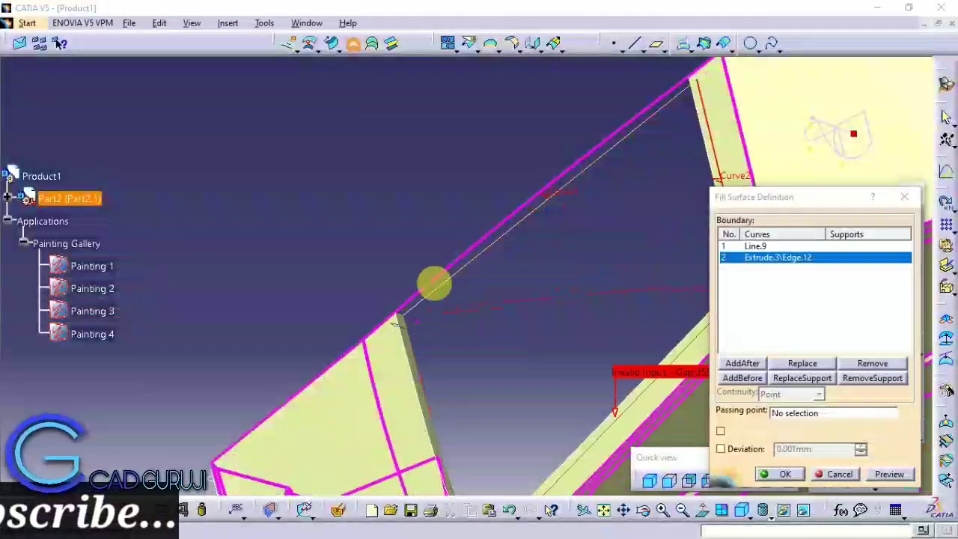
{"action": "mouse_move", "coordinate": [619, 408]}
{"action": "middle_mouse_down"}
{"action": "mouse_move", "coordinate": [399, 269]}
{"action": "mouse_move", "coordinate": [567, 141]}
{"action": "mouse_move", "coordinate": [481, 79]}
{"action": "mouse_move", "coordinate": [468, 191]}
{"action": "mouse_move", "coordinate": [448, 182]}
{"action": "mouse_move", "coordinate": [508, 239]}
{"action": "mouse_move", "coordinate": [492, 274]}
{"action": "mouse_move", "coordinate": [507, 341]}
{"action": "mouse_move", "coordinate": [498, 246]}
{"action": "mouse_move", "coordinate": [523, 341]}
{"action": "middle_mouse_up"}
{"action": "left_click", "coordinate": [508, 240]}
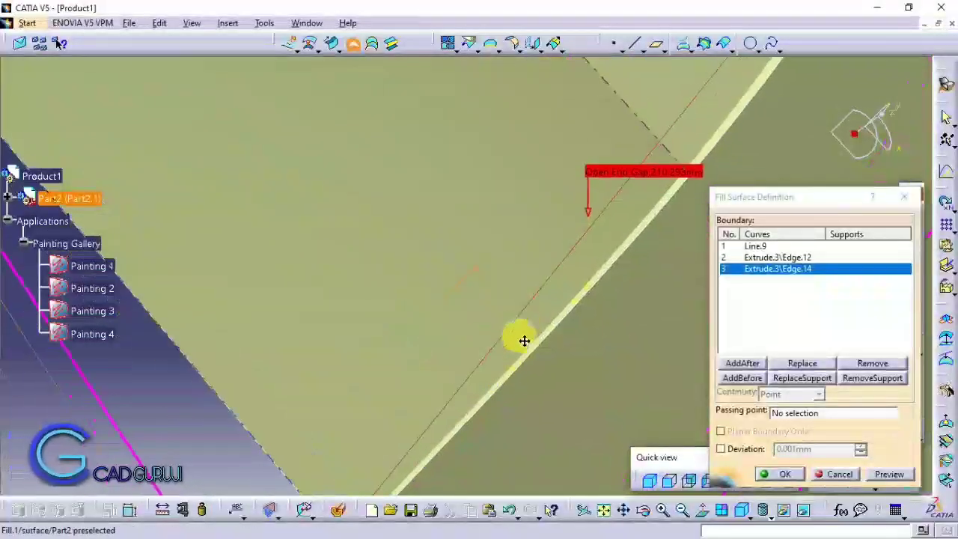
{"action": "left_click", "coordinate": [888, 473]}
{"action": "left_click", "coordinate": [784, 474]}
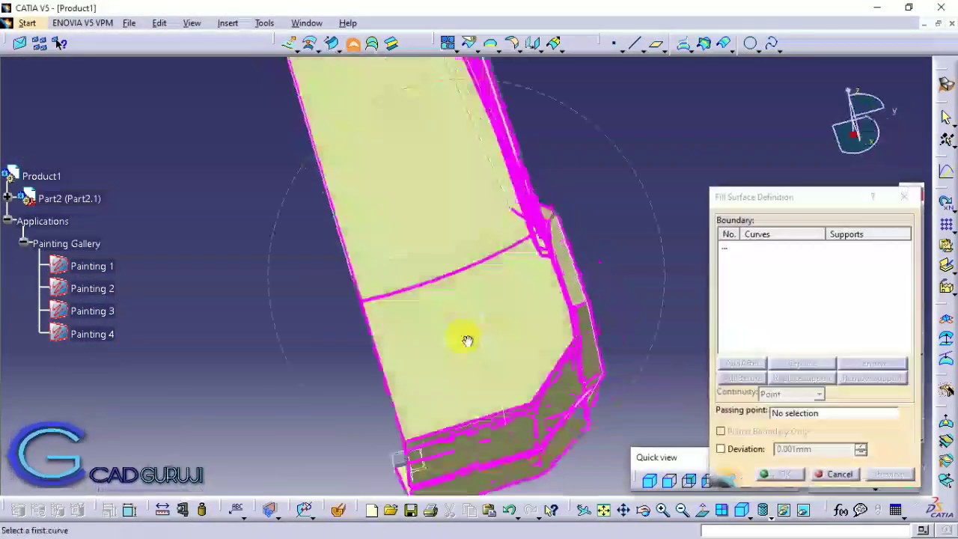
{"action": "middle_click_drag", "start_coordinate": [466, 337], "coordinate": [492, 200]}
{"action": "key", "text": "Escape"}
{"action": "mouse_move", "coordinate": [678, 186]}
{"action": "middle_mouse_down"}
{"action": "mouse_move", "coordinate": [609, 314]}
{"action": "mouse_move", "coordinate": [645, 331]}
{"action": "mouse_move", "coordinate": [712, 402]}
{"action": "middle_mouse_up"}
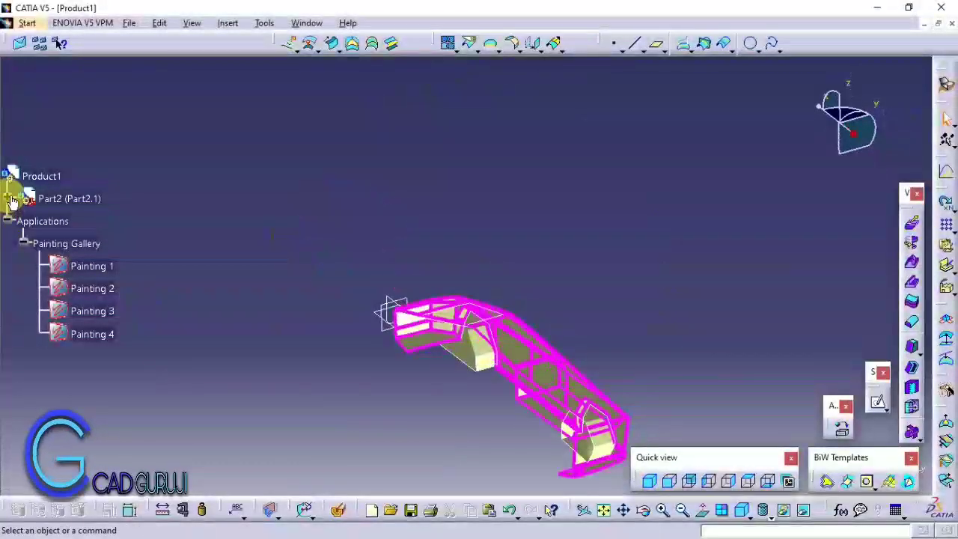
- Hide the curves set and inspect a FreeStyle Fill patch without changes
{"action": "left_click", "coordinate": [8, 198]}
{"action": "left_click", "coordinate": [23, 400]}
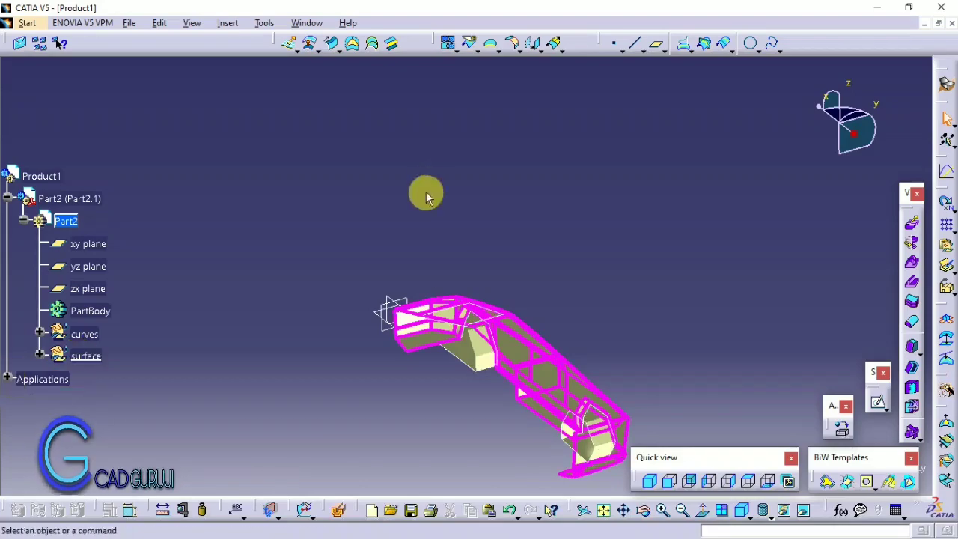
{"action": "right_click", "coordinate": [85, 335]}
{"action": "left_click", "coordinate": [124, 92]}
{"action": "mouse_move", "coordinate": [614, 256]}
{"action": "middle_mouse_down"}
{"action": "mouse_move", "coordinate": [519, 314]}
{"action": "mouse_move", "coordinate": [488, 362]}
{"action": "mouse_move", "coordinate": [690, 310]}
{"action": "mouse_move", "coordinate": [544, 327]}
{"action": "mouse_move", "coordinate": [660, 429]}
{"action": "mouse_move", "coordinate": [563, 366]}
{"action": "mouse_move", "coordinate": [573, 231]}
{"action": "mouse_move", "coordinate": [363, 283]}
{"action": "mouse_move", "coordinate": [577, 374]}
{"action": "mouse_move", "coordinate": [363, 325]}
{"action": "mouse_move", "coordinate": [605, 353]}
{"action": "mouse_move", "coordinate": [434, 217]}
{"action": "mouse_move", "coordinate": [413, 264]}
{"action": "mouse_move", "coordinate": [447, 342]}
{"action": "mouse_move", "coordinate": [487, 357]}
{"action": "mouse_move", "coordinate": [605, 530]}
{"action": "middle_mouse_up"}
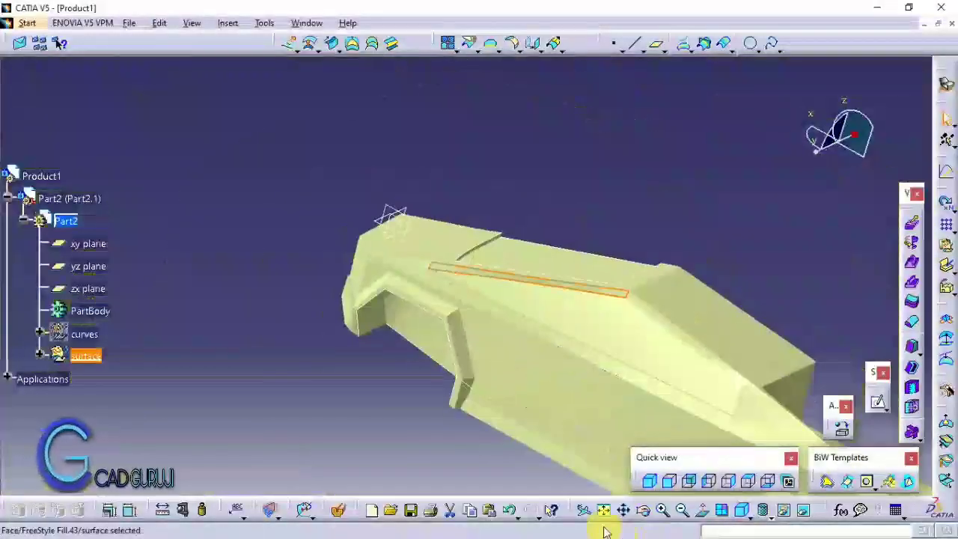
{"action": "mouse_move", "coordinate": [627, 359]}
{"action": "middle_mouse_down"}
{"action": "mouse_move", "coordinate": [753, 387]}
{"action": "mouse_move", "coordinate": [711, 252]}
{"action": "mouse_move", "coordinate": [496, 337]}
{"action": "mouse_move", "coordinate": [582, 318]}
{"action": "middle_mouse_up"}
{"action": "left_click", "coordinate": [624, 224]}
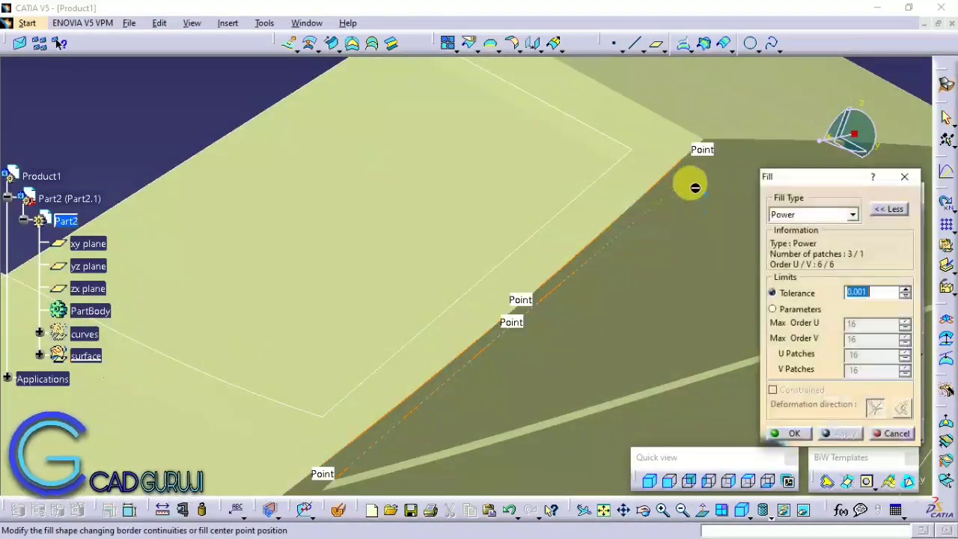
{"action": "left_click", "coordinate": [913, 177]}
- Define the surface set as the in-work object and centre the front end
{"action": "right_click", "coordinate": [84, 351]}
{"action": "left_click", "coordinate": [182, 145]}
{"action": "mouse_move", "coordinate": [773, 187]}
{"action": "middle_mouse_down"}
{"action": "mouse_move", "coordinate": [544, 288]}
{"action": "mouse_move", "coordinate": [492, 267]}
{"action": "mouse_move", "coordinate": [460, 182]}
{"action": "mouse_move", "coordinate": [455, 277]}
{"action": "mouse_move", "coordinate": [414, 184]}
{"action": "mouse_move", "coordinate": [761, 220]}
{"action": "mouse_move", "coordinate": [607, 282]}
{"action": "mouse_move", "coordinate": [561, 321]}
{"action": "mouse_move", "coordinate": [548, 395]}
{"action": "mouse_move", "coordinate": [748, 225]}
{"action": "middle_mouse_up"}
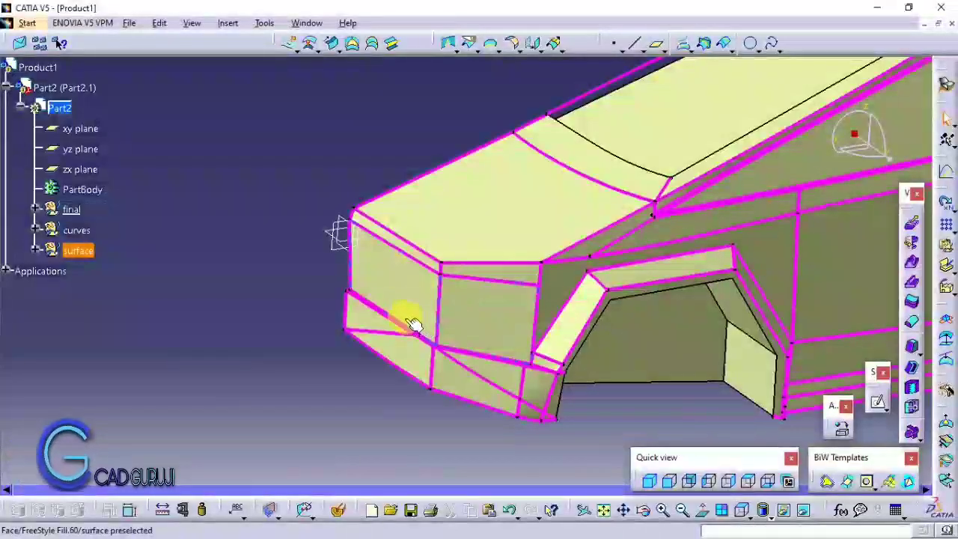
{"action": "middle_click_drag", "start_coordinate": [414, 323], "coordinate": [372, 306]}
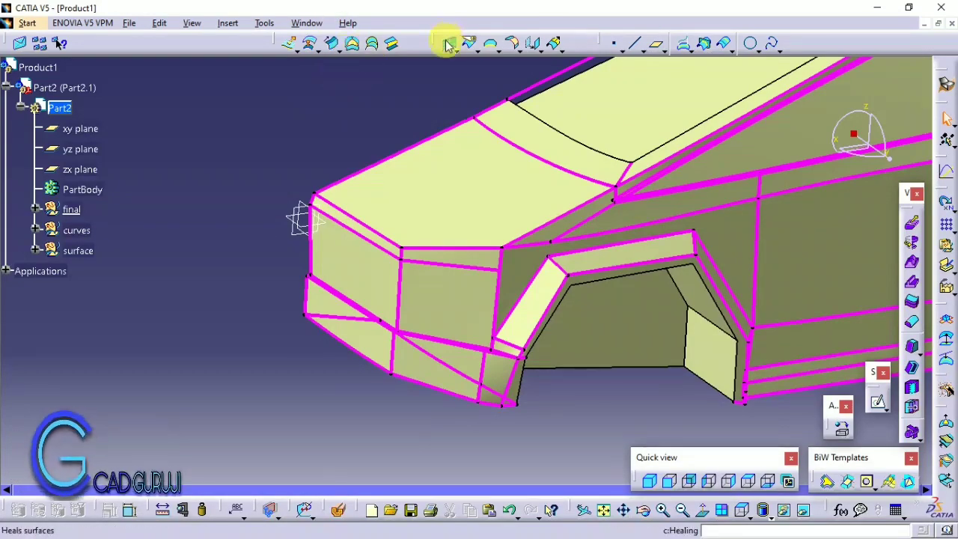
- Start a Healing and add the front fill patches and FreeStyle Fill.52 to Elements To Heal
{"action": "left_click", "coordinate": [446, 44]}
{"action": "left_click", "coordinate": [365, 235]}
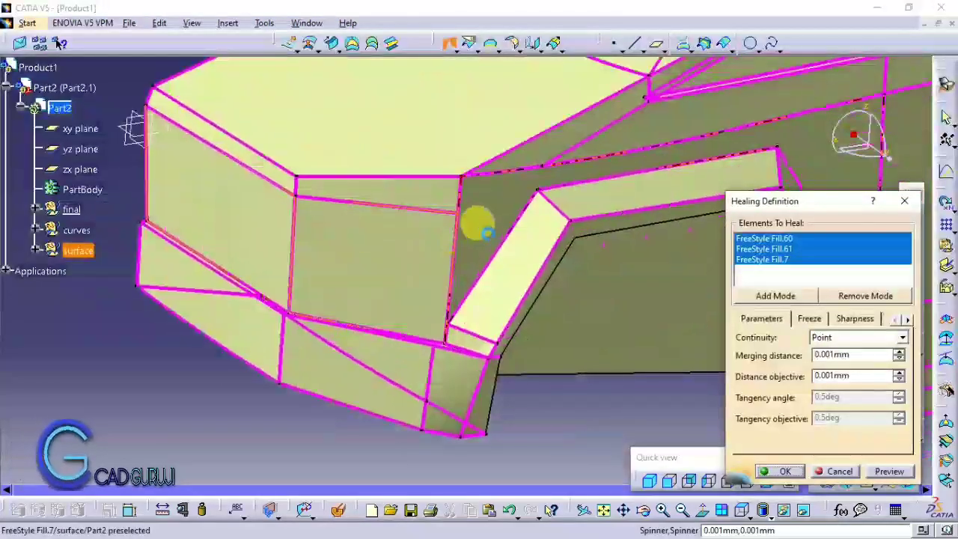
{"action": "middle_click_drag", "start_coordinate": [478, 225], "coordinate": [623, 196]}
{"action": "mouse_move", "coordinate": [649, 183]}
{"action": "middle_mouse_down"}
{"action": "mouse_move", "coordinate": [563, 235]}
{"action": "mouse_move", "coordinate": [449, 239]}
{"action": "mouse_move", "coordinate": [561, 214]}
{"action": "mouse_move", "coordinate": [638, 308]}
{"action": "mouse_move", "coordinate": [413, 364]}
{"action": "mouse_move", "coordinate": [370, 295]}
{"action": "mouse_move", "coordinate": [456, 231]}
{"action": "mouse_move", "coordinate": [606, 269]}
{"action": "middle_mouse_up"}
{"action": "left_click", "coordinate": [552, 146]}
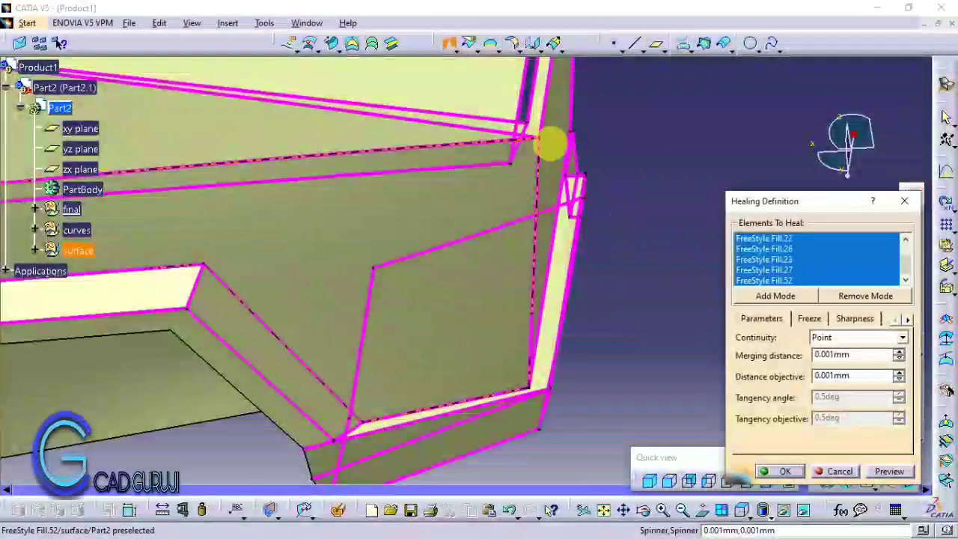
{"action": "mouse_move", "coordinate": [569, 163]}
{"action": "middle_mouse_down"}
{"action": "mouse_move", "coordinate": [603, 250]}
{"action": "mouse_move", "coordinate": [509, 277]}
{"action": "mouse_move", "coordinate": [462, 310]}
{"action": "mouse_move", "coordinate": [484, 154]}
{"action": "mouse_move", "coordinate": [583, 325]}
{"action": "mouse_move", "coordinate": [522, 272]}
{"action": "mouse_move", "coordinate": [513, 250]}
{"action": "mouse_move", "coordinate": [433, 217]}
{"action": "mouse_move", "coordinate": [473, 249]}
{"action": "middle_mouse_up"}
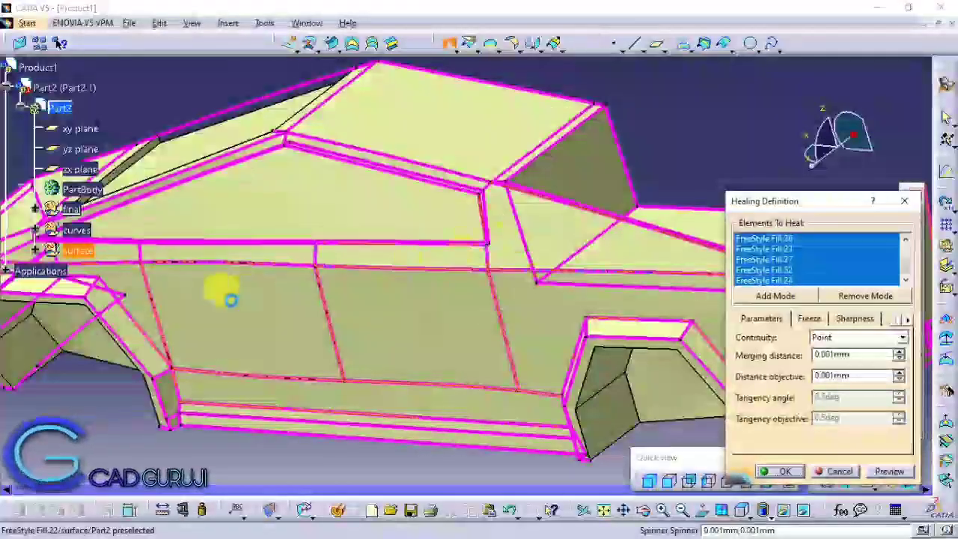
- Add the remaining front panel faces, then create Healing.3 and accept the multi-result prompt
{"action": "middle_click_drag", "start_coordinate": [228, 297], "coordinate": [416, 271]}
{"action": "mouse_move", "coordinate": [316, 267]}
{"action": "middle_mouse_down"}
{"action": "mouse_move", "coordinate": [421, 282]}
{"action": "mouse_move", "coordinate": [364, 299]}
{"action": "mouse_move", "coordinate": [427, 321]}
{"action": "mouse_move", "coordinate": [445, 280]}
{"action": "middle_mouse_up"}
{"action": "scroll", "coordinate": [445, 280], "scroll_direction": "up", "scroll_amount": 5}
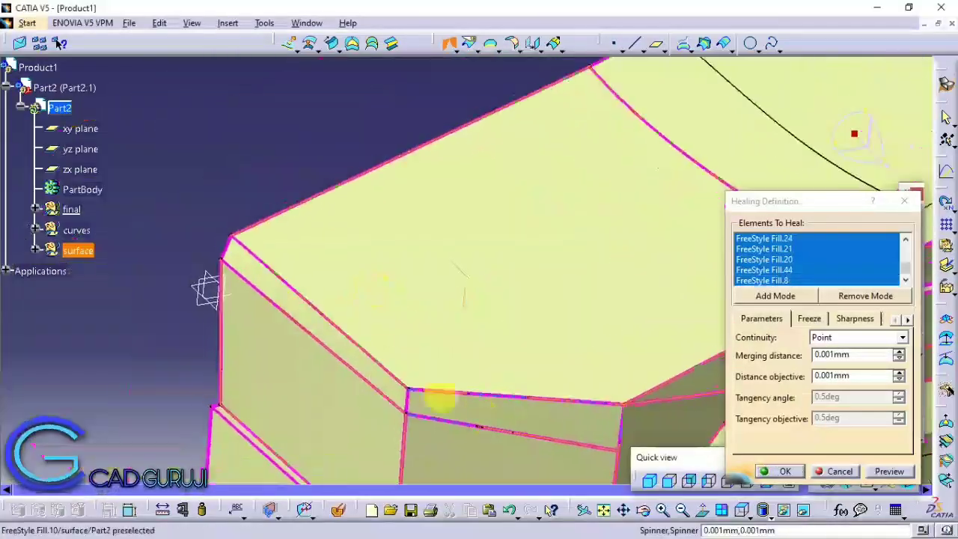
{"action": "mouse_move", "coordinate": [441, 398]}
{"action": "middle_mouse_down"}
{"action": "mouse_move", "coordinate": [315, 377]}
{"action": "mouse_move", "coordinate": [165, 301]}
{"action": "mouse_move", "coordinate": [310, 299]}
{"action": "mouse_move", "coordinate": [352, 261]}
{"action": "mouse_move", "coordinate": [352, 310]}
{"action": "mouse_move", "coordinate": [449, 209]}
{"action": "mouse_move", "coordinate": [280, 343]}
{"action": "mouse_move", "coordinate": [178, 377]}
{"action": "mouse_move", "coordinate": [180, 336]}
{"action": "mouse_move", "coordinate": [406, 220]}
{"action": "mouse_move", "coordinate": [449, 260]}
{"action": "mouse_move", "coordinate": [472, 182]}
{"action": "mouse_move", "coordinate": [534, 210]}
{"action": "mouse_move", "coordinate": [567, 331]}
{"action": "mouse_move", "coordinate": [152, 319]}
{"action": "mouse_move", "coordinate": [341, 315]}
{"action": "mouse_move", "coordinate": [379, 336]}
{"action": "mouse_move", "coordinate": [455, 325]}
{"action": "mouse_move", "coordinate": [381, 402]}
{"action": "mouse_move", "coordinate": [474, 397]}
{"action": "mouse_move", "coordinate": [491, 192]}
{"action": "mouse_move", "coordinate": [448, 261]}
{"action": "mouse_move", "coordinate": [285, 248]}
{"action": "mouse_move", "coordinate": [486, 158]}
{"action": "mouse_move", "coordinate": [500, 269]}
{"action": "mouse_move", "coordinate": [523, 336]}
{"action": "mouse_move", "coordinate": [466, 188]}
{"action": "mouse_move", "coordinate": [412, 107]}
{"action": "mouse_move", "coordinate": [435, 245]}
{"action": "mouse_move", "coordinate": [449, 252]}
{"action": "mouse_move", "coordinate": [395, 257]}
{"action": "mouse_move", "coordinate": [465, 257]}
{"action": "mouse_move", "coordinate": [412, 295]}
{"action": "mouse_move", "coordinate": [317, 336]}
{"action": "mouse_move", "coordinate": [477, 238]}
{"action": "mouse_move", "coordinate": [507, 177]}
{"action": "mouse_move", "coordinate": [553, 183]}
{"action": "mouse_move", "coordinate": [509, 262]}
{"action": "mouse_move", "coordinate": [547, 300]}
{"action": "mouse_move", "coordinate": [492, 235]}
{"action": "mouse_move", "coordinate": [524, 262]}
{"action": "middle_mouse_up"}
{"action": "left_click", "coordinate": [502, 214]}
{"action": "left_click", "coordinate": [445, 177]}
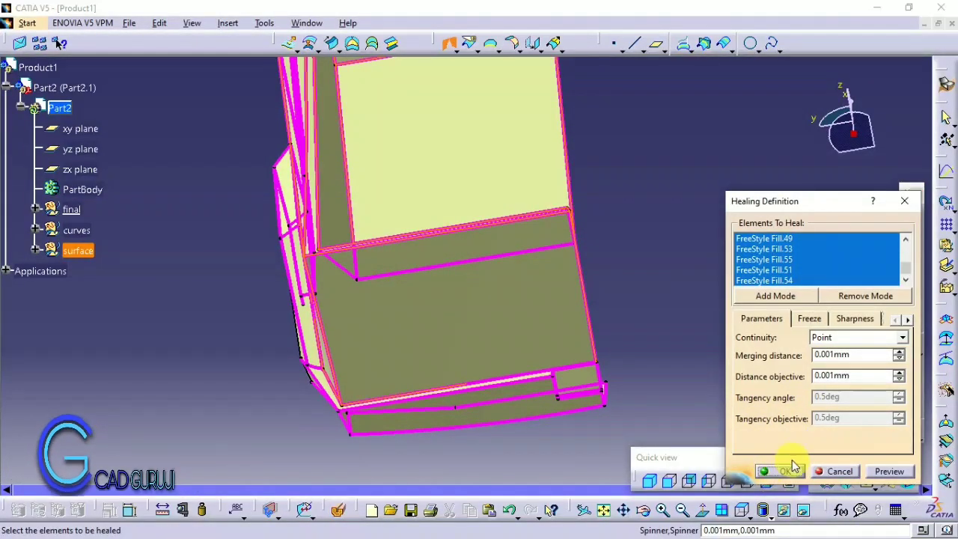
{"action": "left_click", "coordinate": [769, 473]}
{"action": "left_click", "coordinate": [815, 419]}
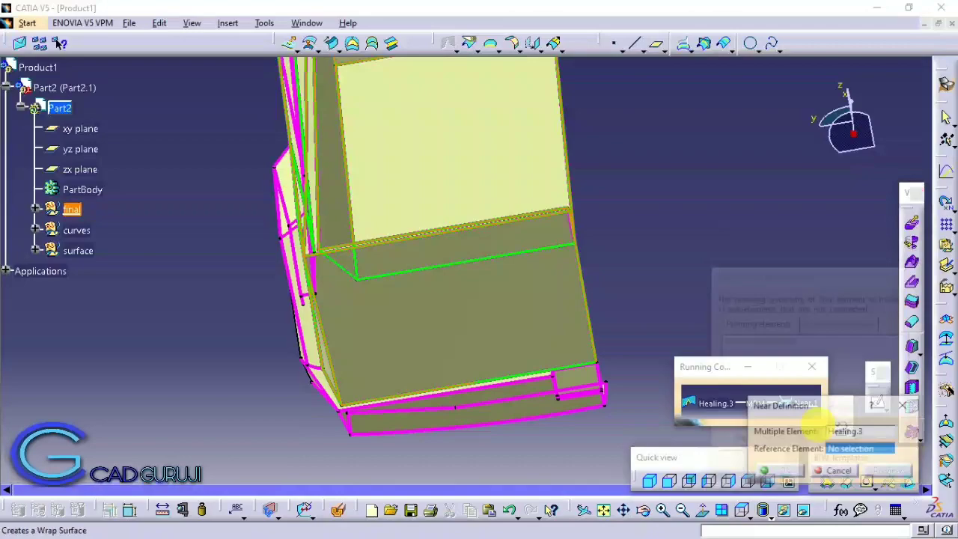
- Cancel the Near definition and hide the surface set
{"action": "left_click", "coordinate": [838, 470]}
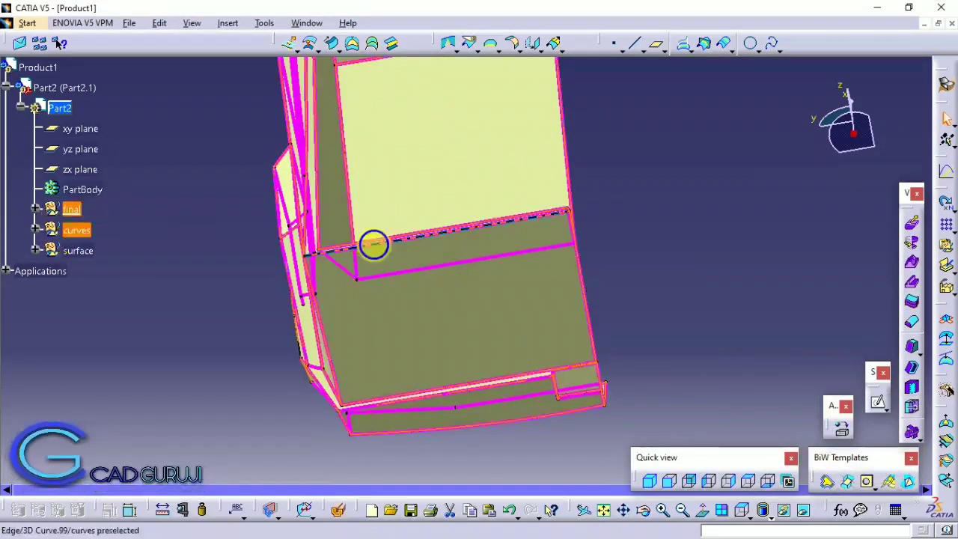
{"action": "right_click", "coordinate": [78, 249]}
{"action": "left_click", "coordinate": [137, 357]}
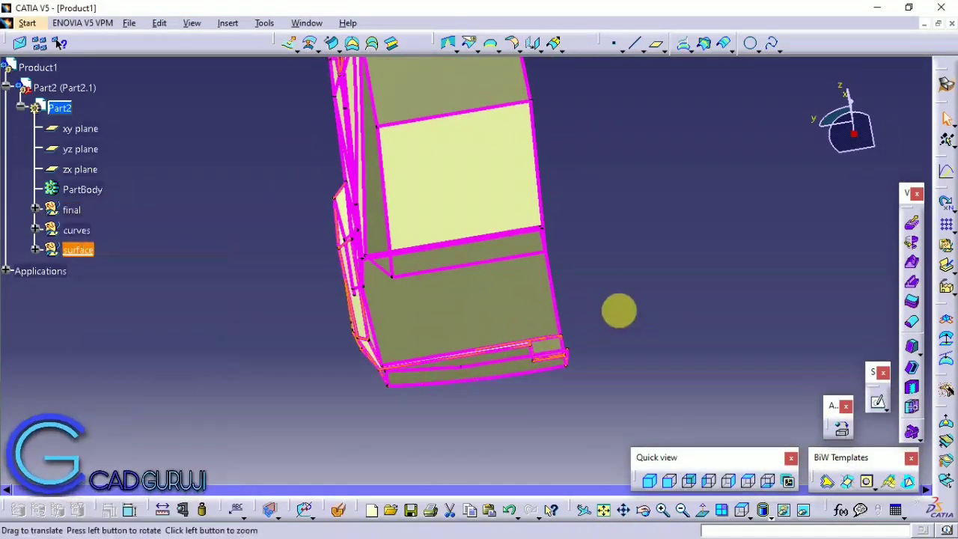
- Fill the open face bounded by 3D Curve.168, .169, .165 and .153
{"action": "mouse_move", "coordinate": [616, 309]}
{"action": "middle_mouse_down"}
{"action": "mouse_move", "coordinate": [327, 382]}
{"action": "mouse_move", "coordinate": [434, 318]}
{"action": "mouse_move", "coordinate": [511, 315]}
{"action": "middle_mouse_up"}
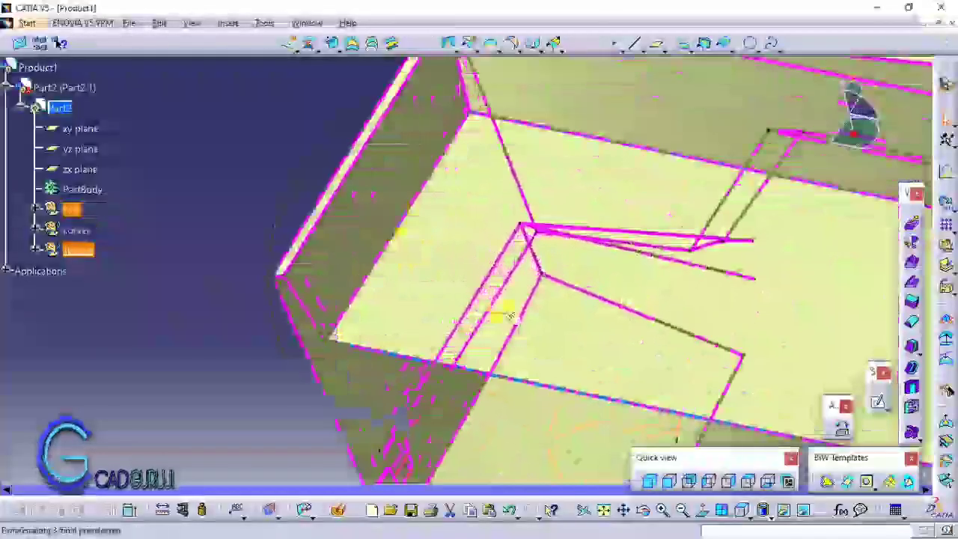
{"action": "left_click", "coordinate": [354, 43]}
{"action": "left_click", "coordinate": [316, 316]}
{"action": "left_click", "coordinate": [361, 300]}
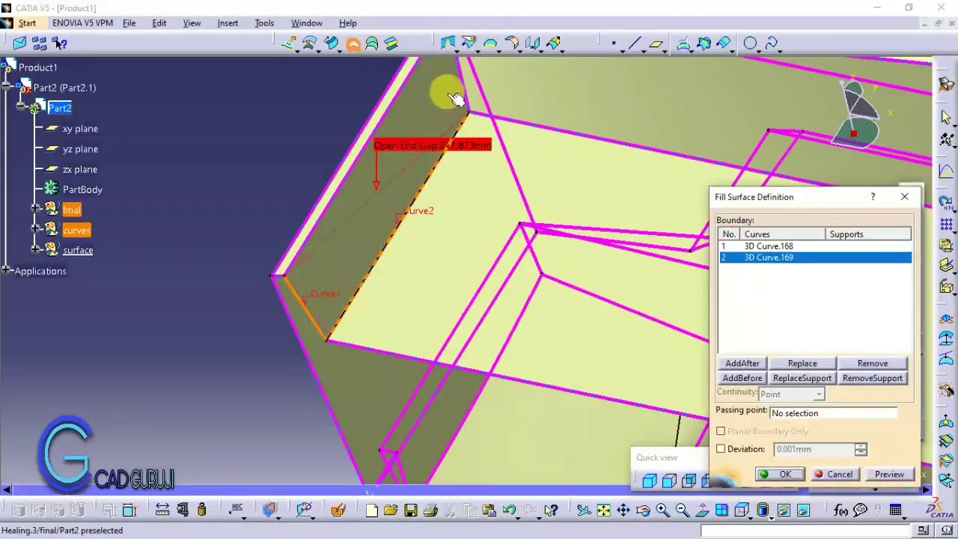
{"action": "left_click", "coordinate": [438, 100]}
{"action": "left_click", "coordinate": [396, 81]}
{"action": "left_click", "coordinate": [782, 475]}
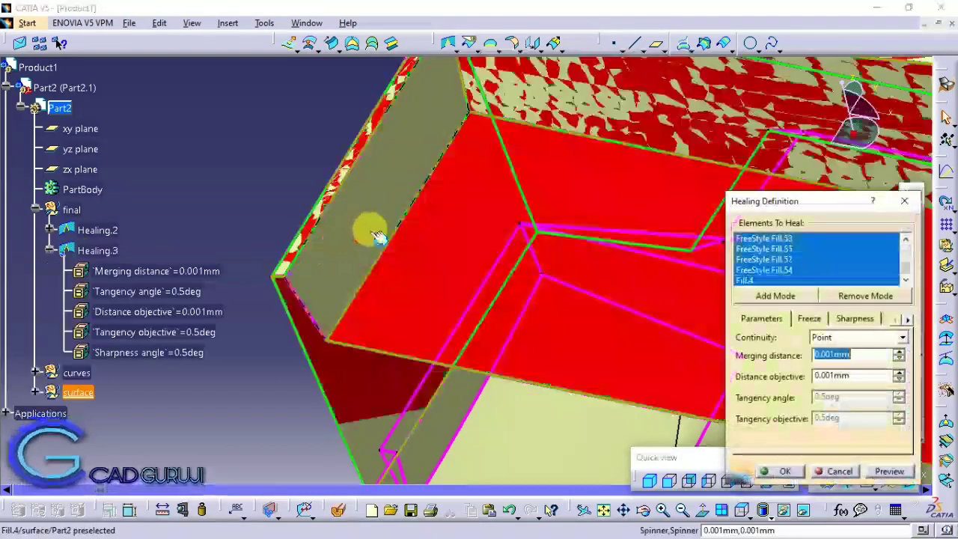
- Add Fill.4 to Healing.3, accept the multi-result prompt and cancel the Near
{"action": "left_click", "coordinate": [888, 472]}
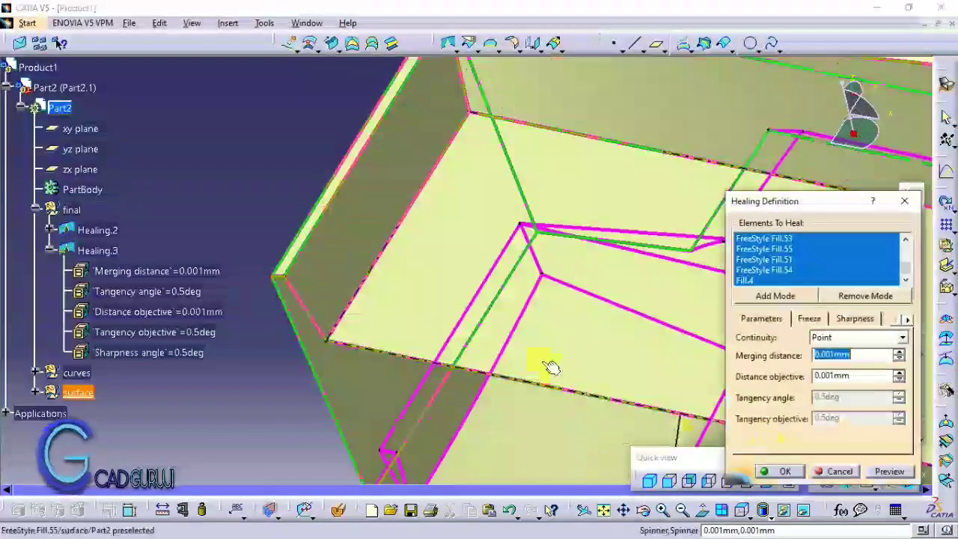
{"action": "left_click", "coordinate": [779, 473]}
{"action": "left_click", "coordinate": [892, 473]}
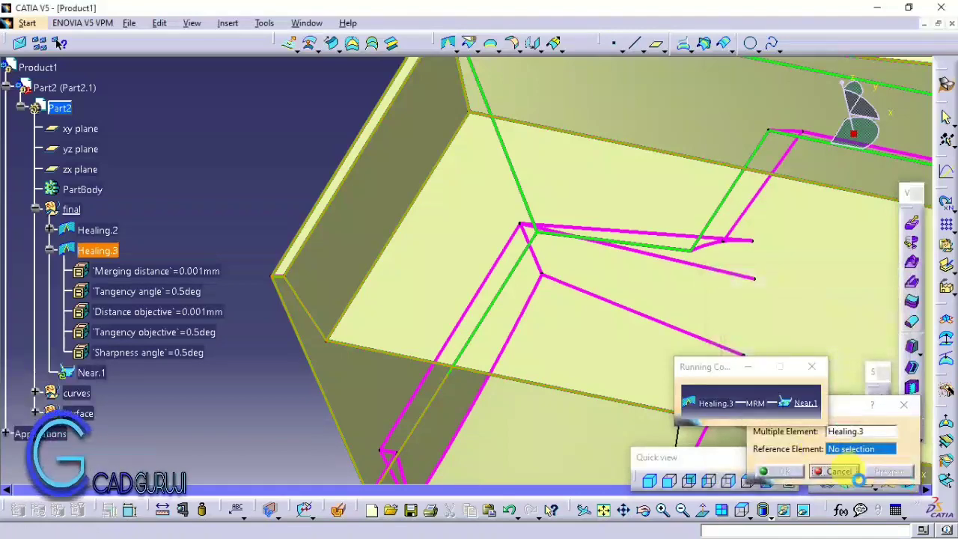
{"action": "left_click", "coordinate": [853, 471]}
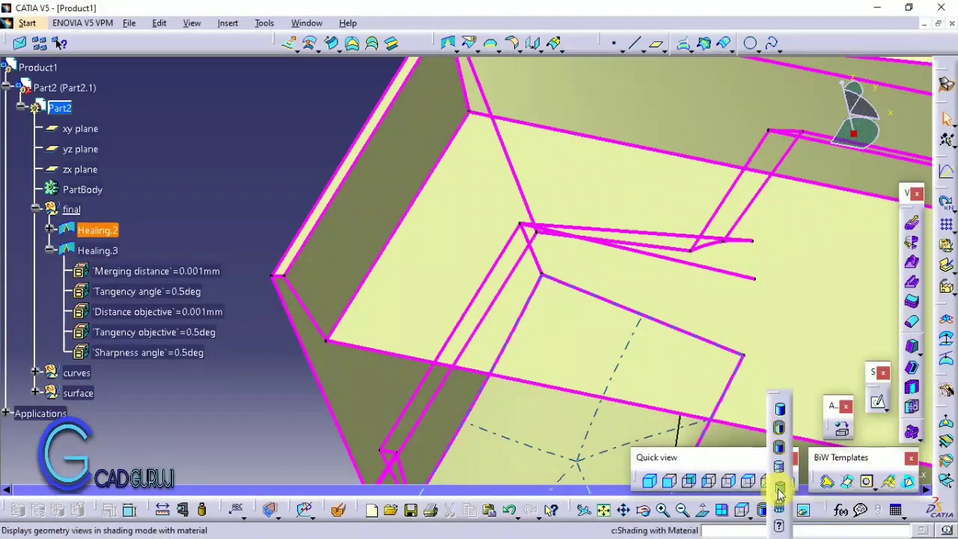
- Apply the Aluminium Grey paint material to Healing.3 in shaded-with-materials view
{"action": "left_click", "coordinate": [778, 487]}
{"action": "left_click", "coordinate": [840, 428]}
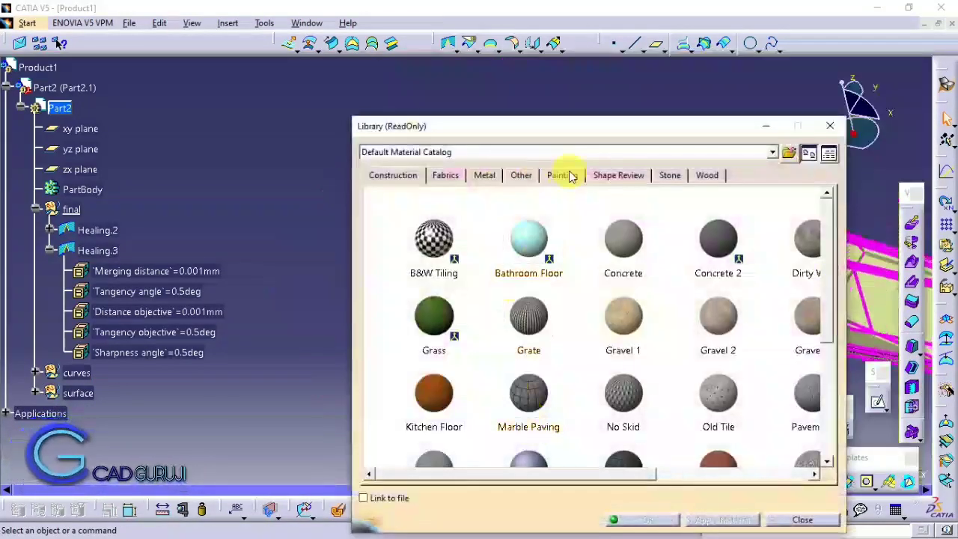
{"action": "left_click", "coordinate": [571, 176]}
{"action": "left_click_drag", "start_coordinate": [221, 337], "coordinate": [115, 258]}
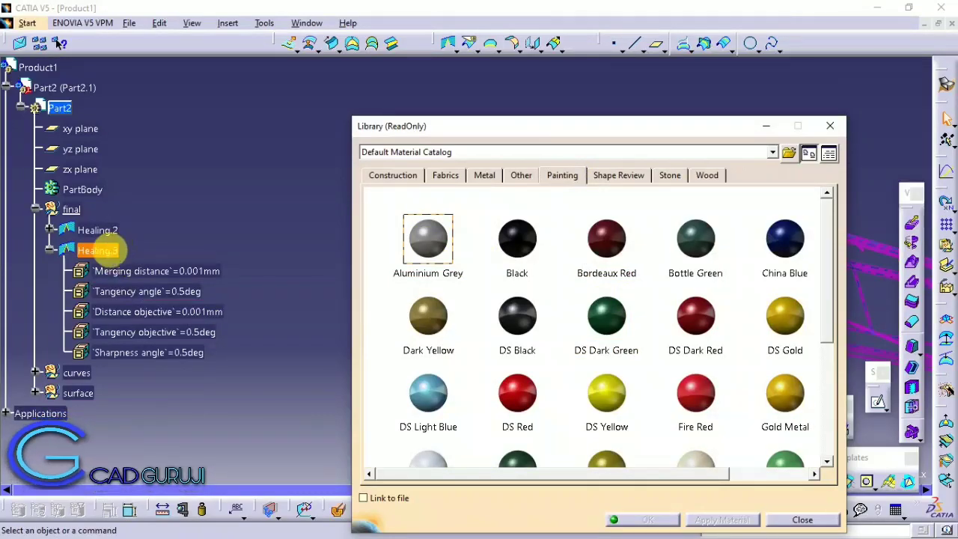
{"action": "left_click", "coordinate": [113, 250]}
{"action": "left_click", "coordinate": [50, 250]}
{"action": "left_click", "coordinate": [647, 520]}
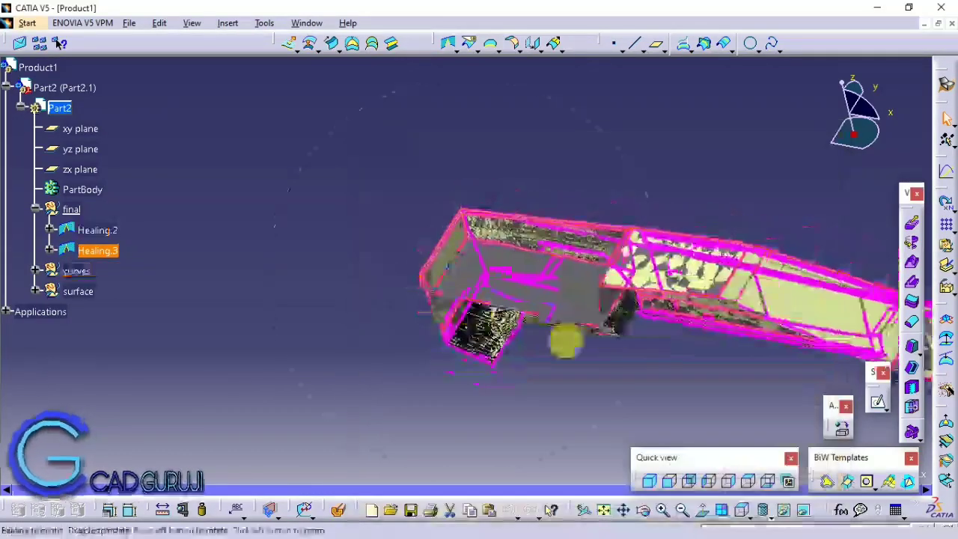
- Hide the surface set and tune the material to reflectivity 0.11 and roughness 0.63
{"action": "right_click", "coordinate": [78, 291]}
{"action": "left_click", "coordinate": [105, 47]}
{"action": "mouse_move", "coordinate": [635, 269]}
{"action": "middle_mouse_down"}
{"action": "mouse_move", "coordinate": [338, 231]}
{"action": "mouse_move", "coordinate": [556, 175]}
{"action": "middle_mouse_up"}
{"action": "left_click", "coordinate": [50, 250]}
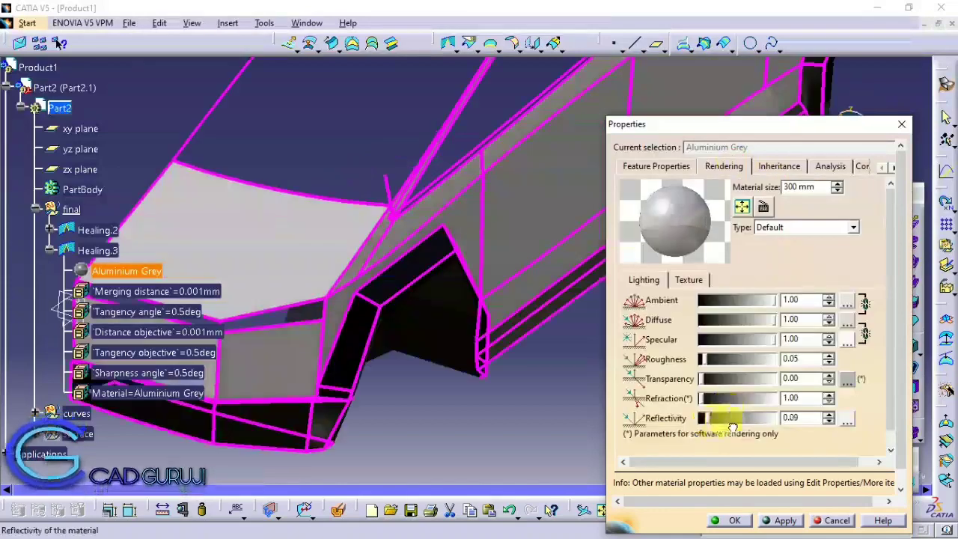
{"action": "left_click_drag", "start_coordinate": [700, 418], "coordinate": [716, 424]}
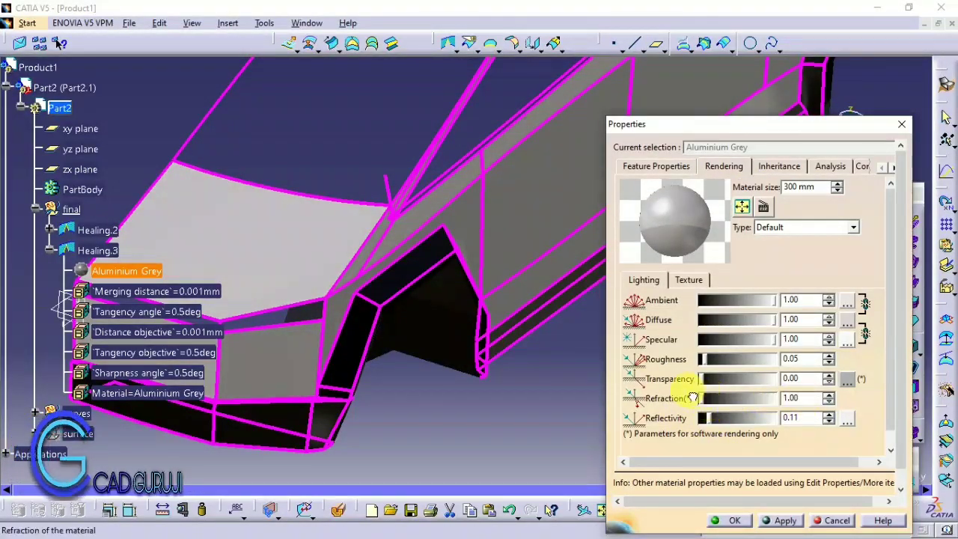
{"action": "left_click_drag", "start_coordinate": [706, 362], "coordinate": [748, 366]}
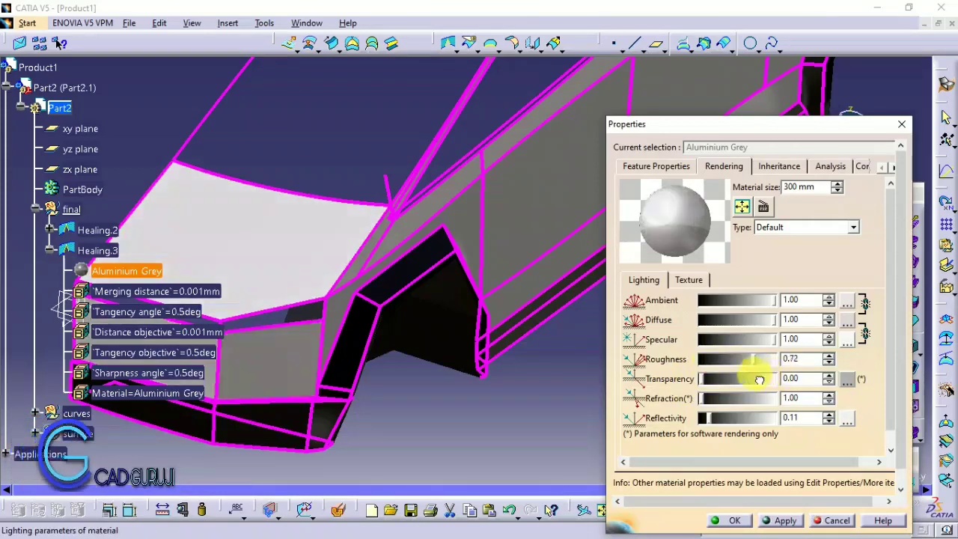
{"action": "left_click", "coordinate": [730, 520]}
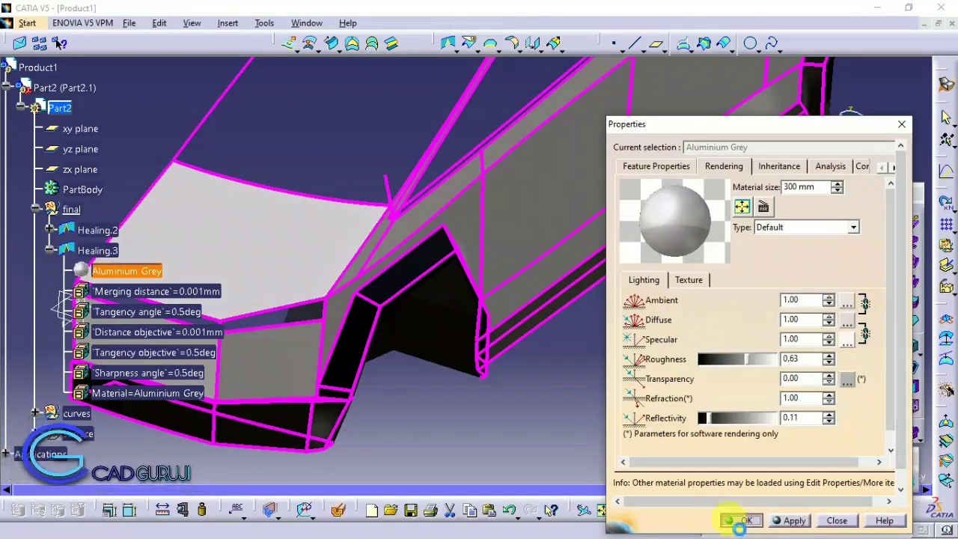
{"action": "mouse_move", "coordinate": [412, 335]}
{"action": "middle_mouse_down"}
{"action": "mouse_move", "coordinate": [427, 327]}
{"action": "mouse_move", "coordinate": [533, 352]}
{"action": "mouse_move", "coordinate": [523, 256]}
{"action": "mouse_move", "coordinate": [396, 277]}
{"action": "mouse_move", "coordinate": [459, 252]}
{"action": "mouse_move", "coordinate": [459, 280]}
{"action": "middle_mouse_up"}
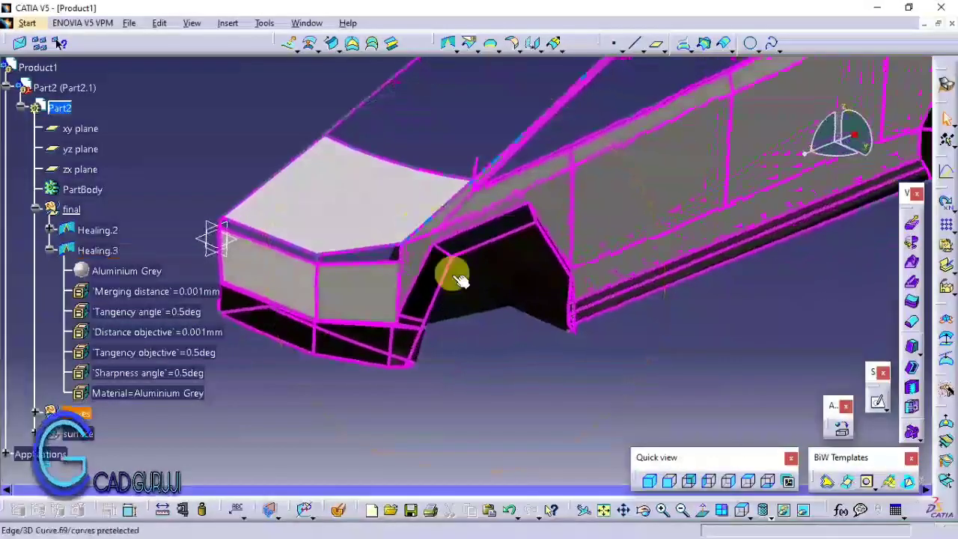
{"action": "left_click", "coordinate": [50, 250]}
- Show the hidden surface set again and turn toward the car's front
{"action": "right_click", "coordinate": [56, 290]}
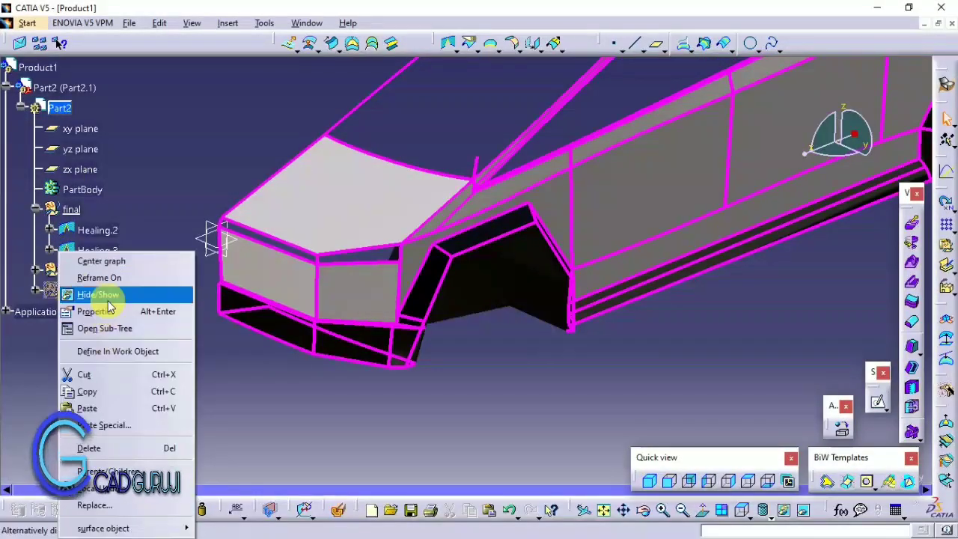
{"action": "left_click", "coordinate": [109, 296]}
{"action": "mouse_move", "coordinate": [9, 351]}
{"action": "middle_mouse_down"}
{"action": "mouse_move", "coordinate": [304, 342]}
{"action": "mouse_move", "coordinate": [397, 150]}
{"action": "middle_mouse_up"}
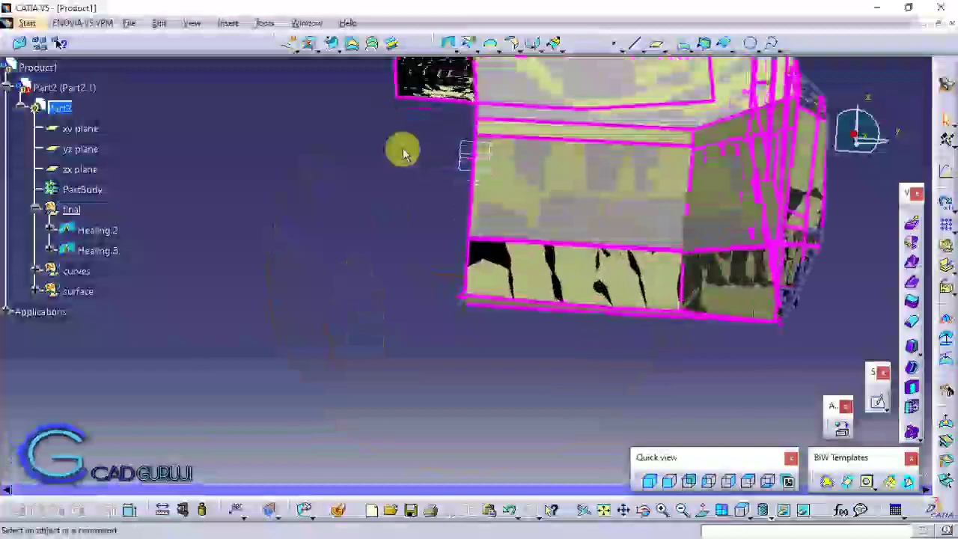
- Heal FreeStyle Fill.9 and Fill.10 into Healing.4, keeping one sub-element via Near
{"action": "left_click", "coordinate": [448, 43]}
{"action": "left_click", "coordinate": [523, 139]}
{"action": "middle_click_drag", "start_coordinate": [541, 150], "coordinate": [478, 235]}
{"action": "left_click", "coordinate": [559, 230]}
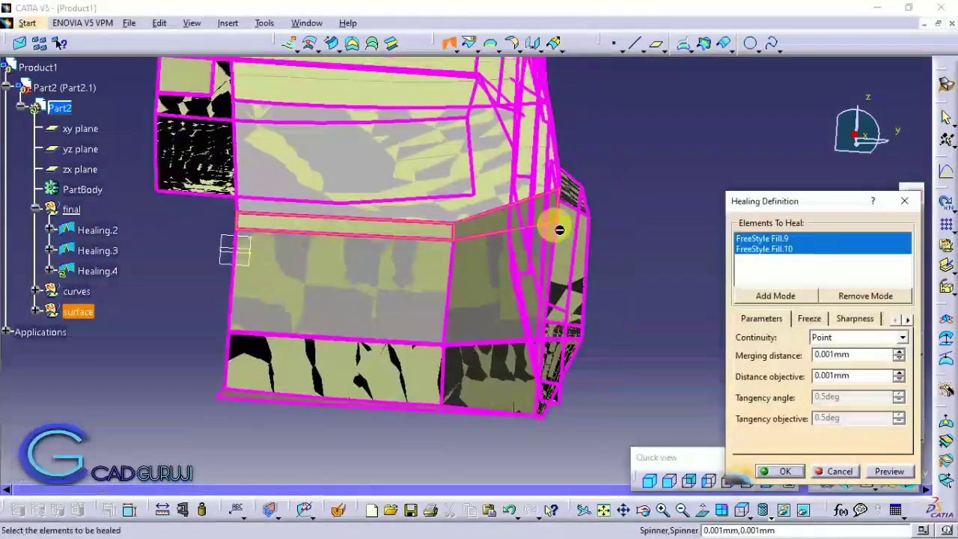
{"action": "mouse_move", "coordinate": [559, 230]}
{"action": "middle_mouse_down"}
{"action": "mouse_move", "coordinate": [396, 300]}
{"action": "mouse_move", "coordinate": [396, 337]}
{"action": "middle_mouse_up"}
{"action": "left_click", "coordinate": [785, 471]}
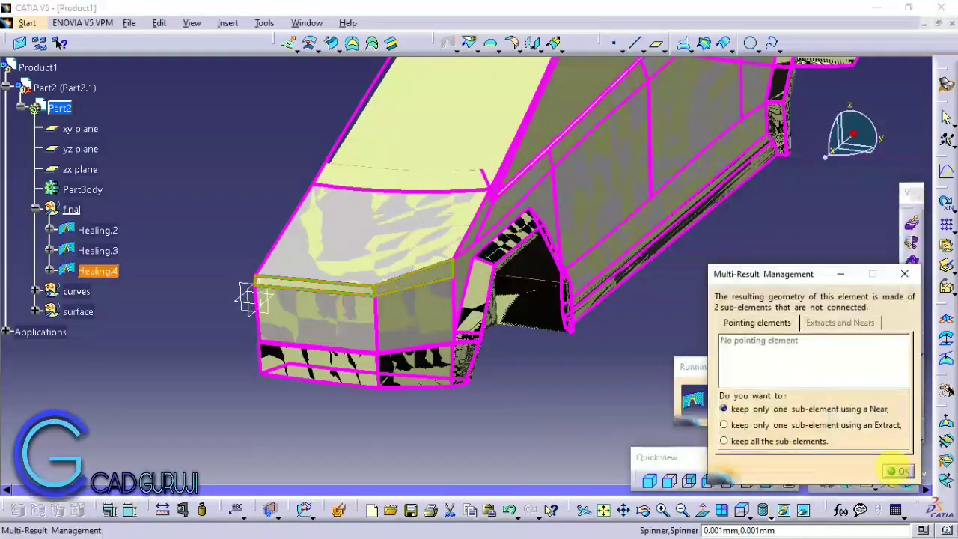
{"action": "left_click", "coordinate": [898, 471]}
{"action": "left_click", "coordinate": [844, 466]}
- Hide the surface set so the shaded car shows
{"action": "mouse_move", "coordinate": [748, 419]}
{"action": "middle_mouse_down"}
{"action": "mouse_move", "coordinate": [720, 256]}
{"action": "mouse_move", "coordinate": [611, 215]}
{"action": "mouse_move", "coordinate": [487, 247]}
{"action": "middle_mouse_up"}
{"action": "right_click", "coordinate": [128, 258]}
{"action": "left_click", "coordinate": [145, 278]}
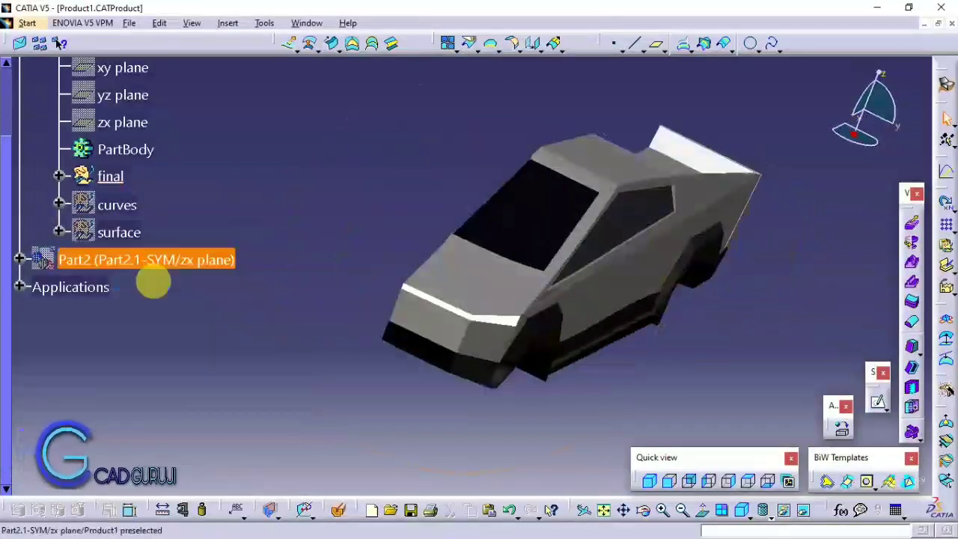
- Apply an option from Part2's context menu and orbit around the car's front and side
{"action": "right_click", "coordinate": [169, 263]}
{"action": "left_click", "coordinate": [224, 303]}
{"action": "mouse_move", "coordinate": [143, 262]}
{"action": "middle_mouse_down"}
{"action": "mouse_move", "coordinate": [346, 325]}
{"action": "mouse_move", "coordinate": [524, 225]}
{"action": "mouse_move", "coordinate": [381, 332]}
{"action": "middle_mouse_up"}
{"action": "mouse_move", "coordinate": [549, 337]}
{"action": "middle_mouse_down"}
{"action": "mouse_move", "coordinate": [448, 421]}
{"action": "mouse_move", "coordinate": [639, 326]}
{"action": "mouse_move", "coordinate": [588, 332]}
{"action": "mouse_move", "coordinate": [359, 192]}
{"action": "mouse_move", "coordinate": [531, 252]}
{"action": "mouse_move", "coordinate": [314, 243]}
{"action": "mouse_move", "coordinate": [388, 314]}
{"action": "mouse_move", "coordinate": [289, 242]}
{"action": "mouse_move", "coordinate": [347, 210]}
{"action": "mouse_move", "coordinate": [467, 228]}
{"action": "mouse_move", "coordinate": [256, 277]}
{"action": "mouse_move", "coordinate": [631, 224]}
{"action": "mouse_move", "coordinate": [336, 300]}
{"action": "mouse_move", "coordinate": [238, 269]}
{"action": "mouse_move", "coordinate": [584, 252]}
{"action": "mouse_move", "coordinate": [356, 259]}
{"action": "mouse_move", "coordinate": [501, 310]}
{"action": "mouse_move", "coordinate": [500, 277]}
{"action": "middle_mouse_up"}
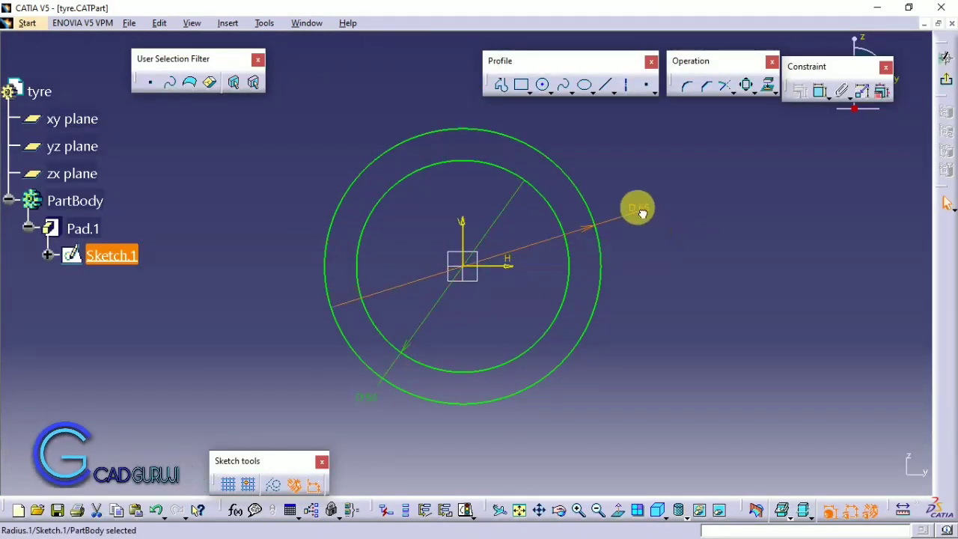
- Pad the ring sketch 40mm and start a new sketch on the yz plane
{"action": "left_click", "coordinate": [946, 82]}
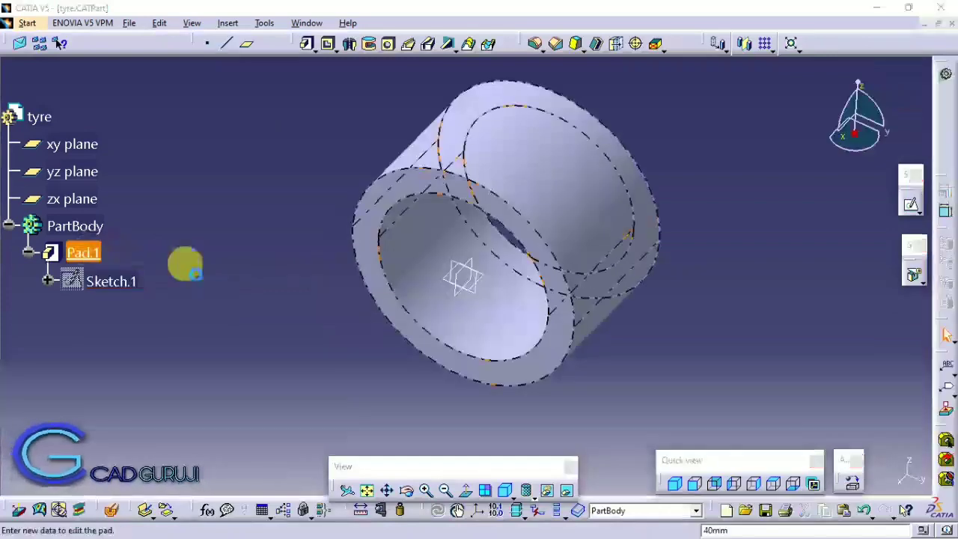
{"action": "left_click", "coordinate": [639, 358]}
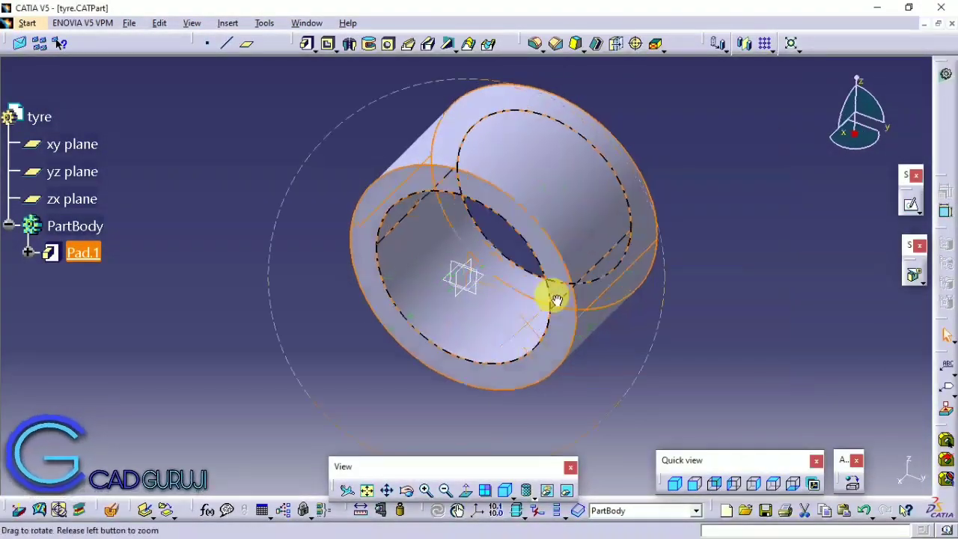
{"action": "middle_click_drag", "start_coordinate": [569, 306], "coordinate": [487, 296]}
{"action": "left_click", "coordinate": [487, 297]}
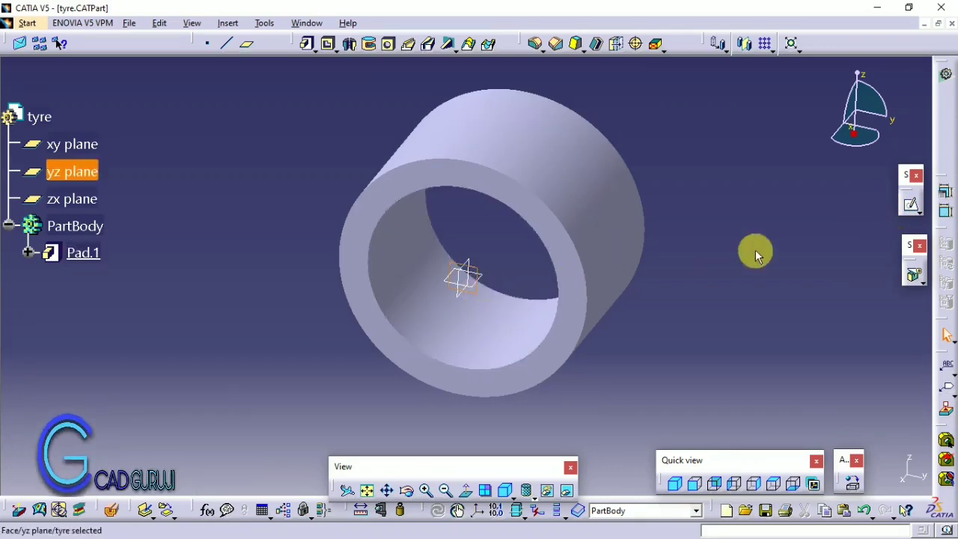
{"action": "left_click", "coordinate": [909, 209]}
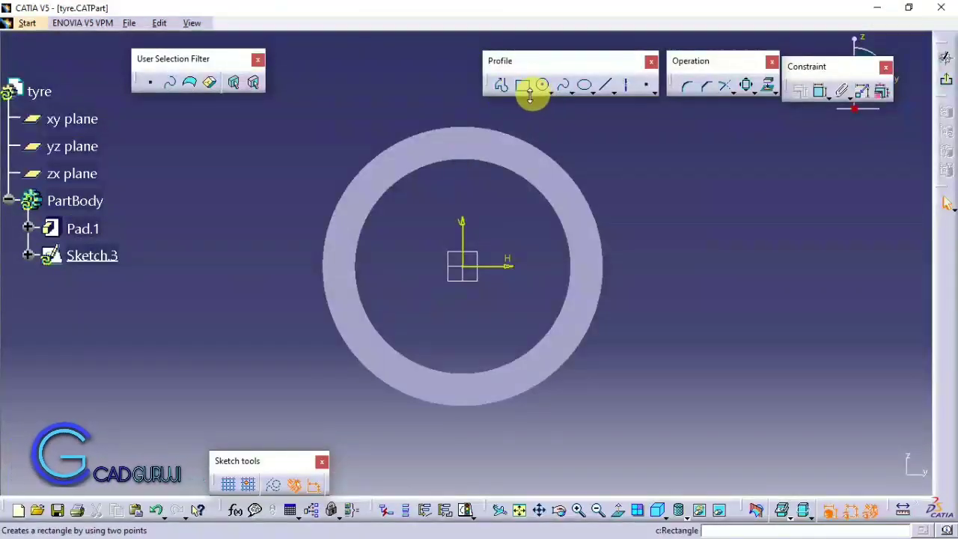
- Draw two nested hexagons centred at the sketch origin
{"action": "left_click", "coordinate": [525, 88]}
{"action": "left_click", "coordinate": [663, 101]}
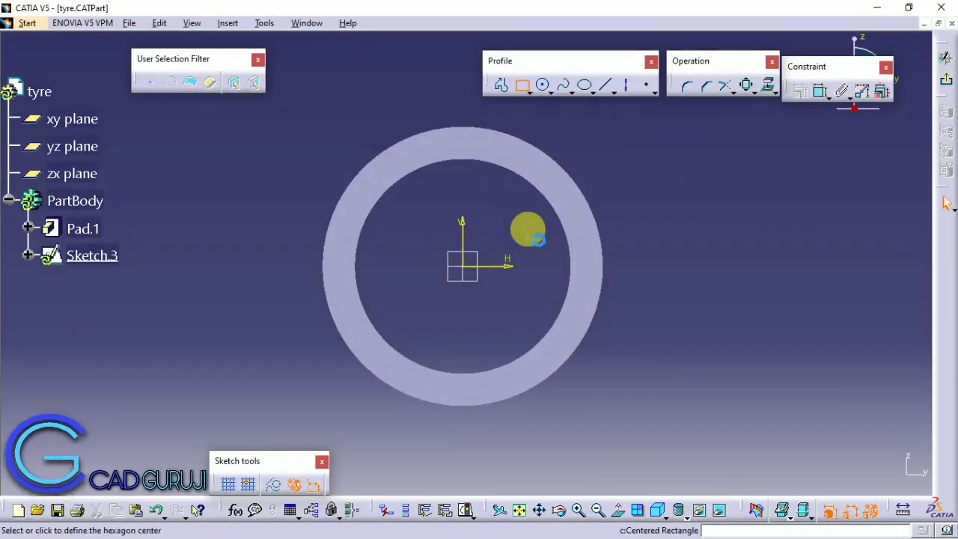
{"action": "left_click", "coordinate": [462, 264]}
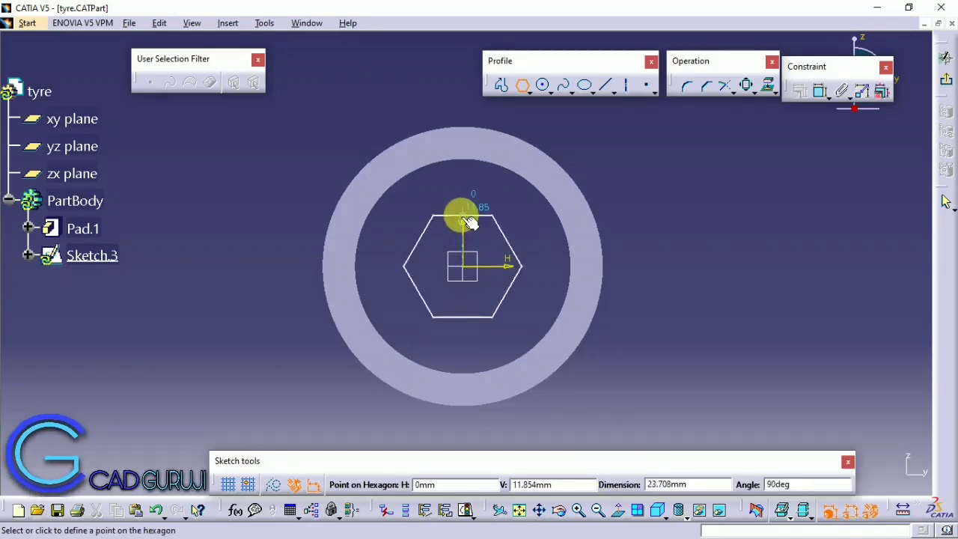
{"action": "left_click", "coordinate": [467, 220]}
{"action": "left_click", "coordinate": [823, 91]}
{"action": "left_click", "coordinate": [524, 88]}
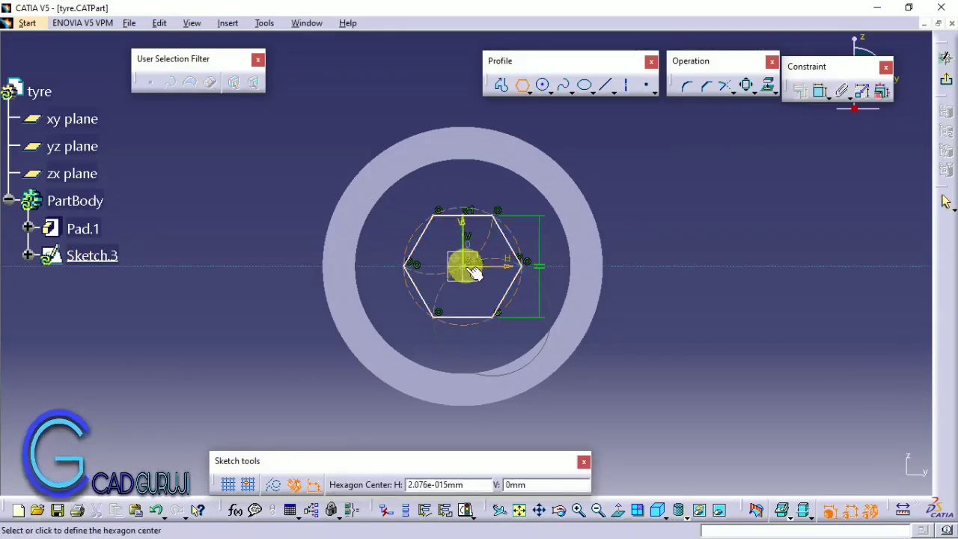
{"action": "left_click", "coordinate": [462, 263]}
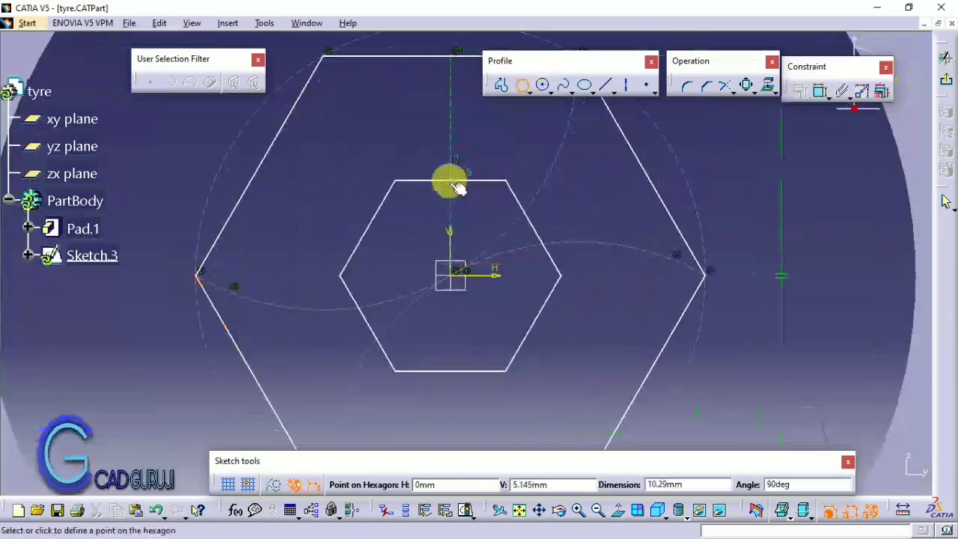
{"action": "left_click", "coordinate": [449, 180]}
{"action": "middle_click_drag", "start_coordinate": [451, 158], "coordinate": [675, 199], "text": "ctrl"}
- Dimension the hexagons 16 mm outer and 10 mm inner across flats
{"action": "left_click", "coordinate": [821, 91]}
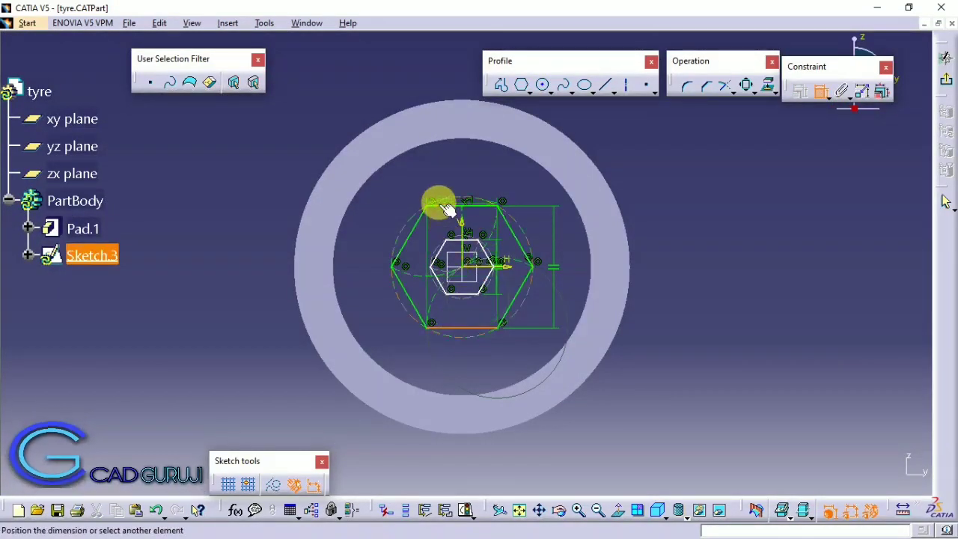
{"action": "double_click", "coordinate": [241, 292]}
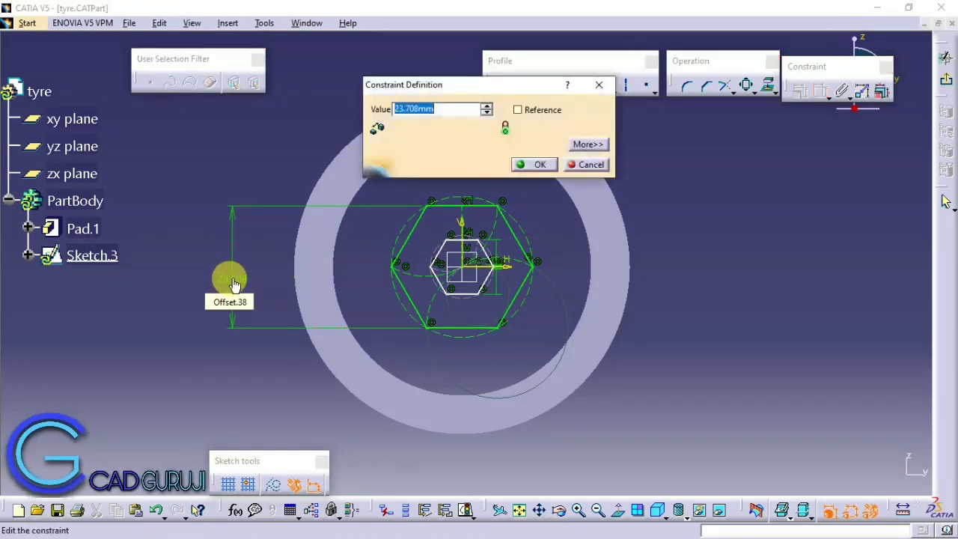
{"action": "type", "text": "5"}
{"action": "key", "text": "Return"}
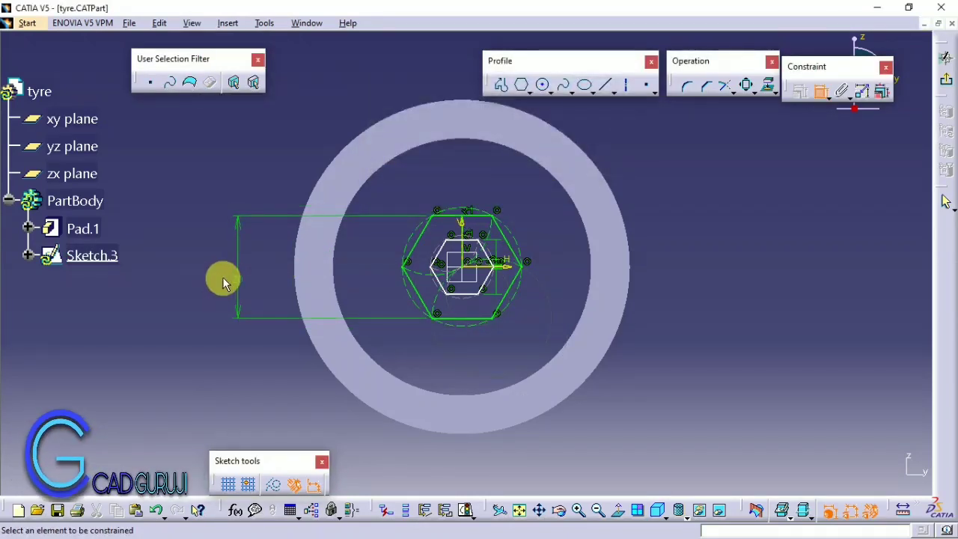
{"action": "double_click", "coordinate": [240, 286]}
{"action": "key", "text": "Return"}
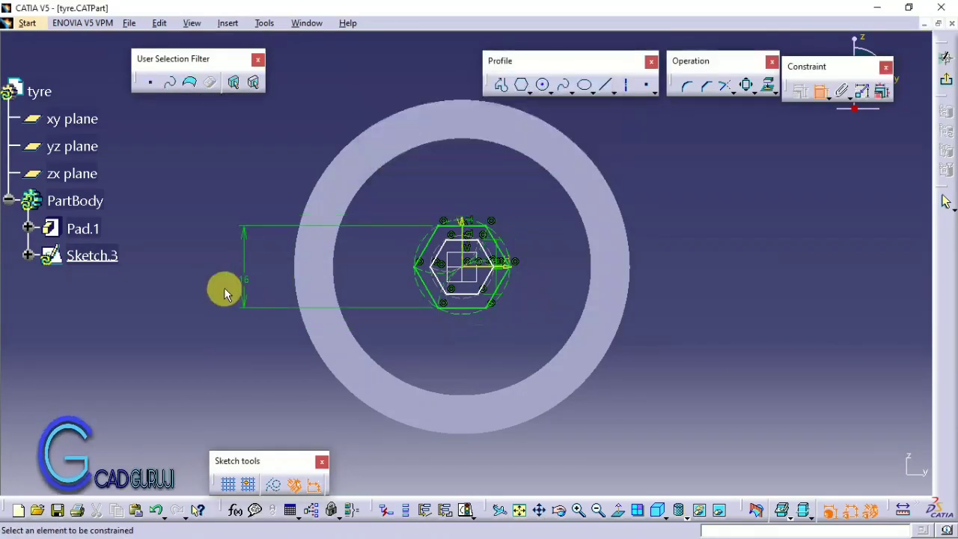
{"action": "middle_click_drag", "start_coordinate": [391, 307], "coordinate": [462, 327]}
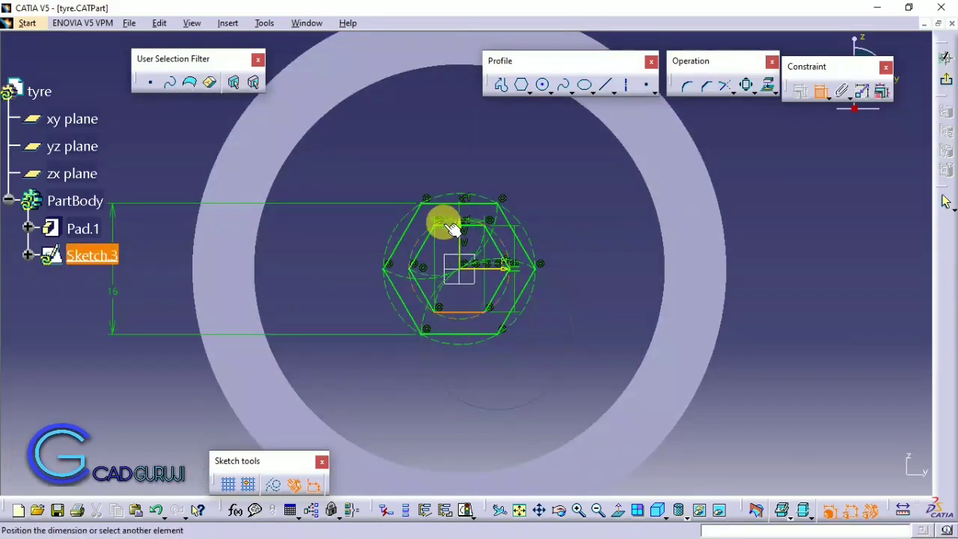
{"action": "double_click", "coordinate": [166, 282]}
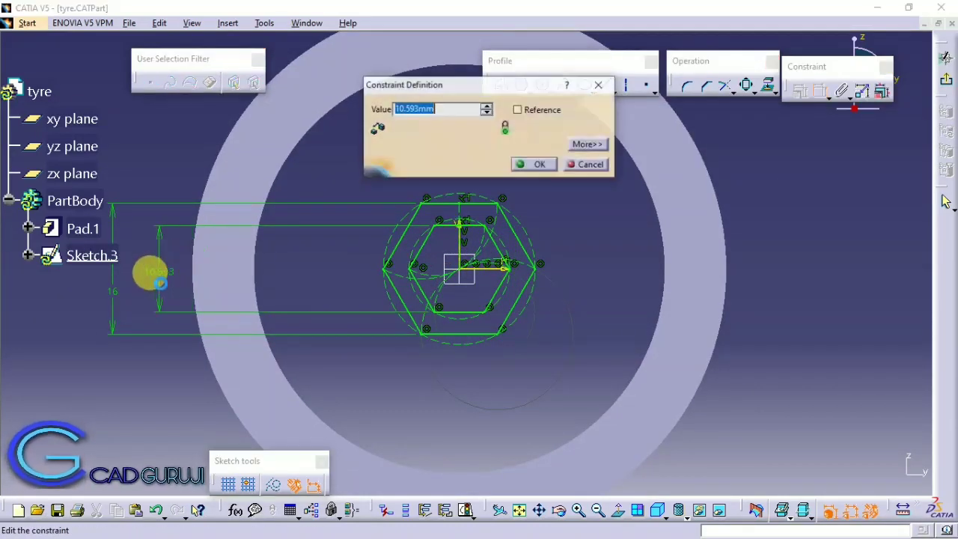
{"action": "type", "text": "10"}
{"action": "key", "text": "Return"}
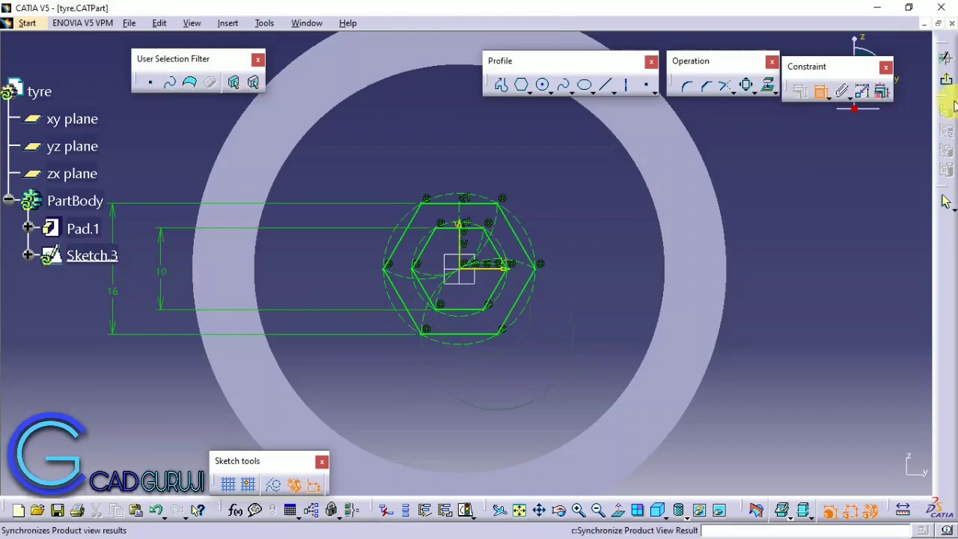
- Pad the hexagon sketch 5mm in reversed direction as Pad.2
{"action": "left_click", "coordinate": [946, 80]}
{"action": "left_click", "coordinate": [308, 44]}
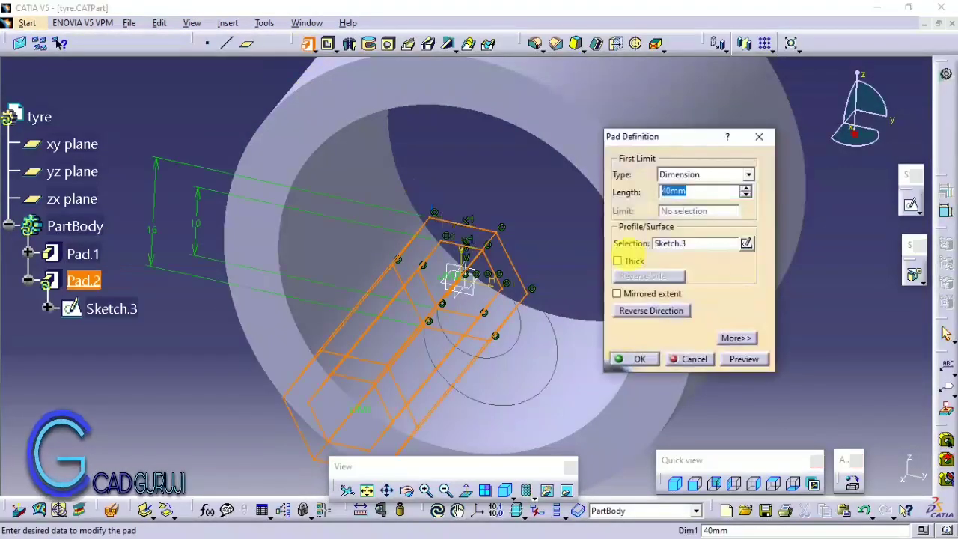
{"action": "left_click", "coordinate": [650, 309]}
{"action": "type", "text": "5"}
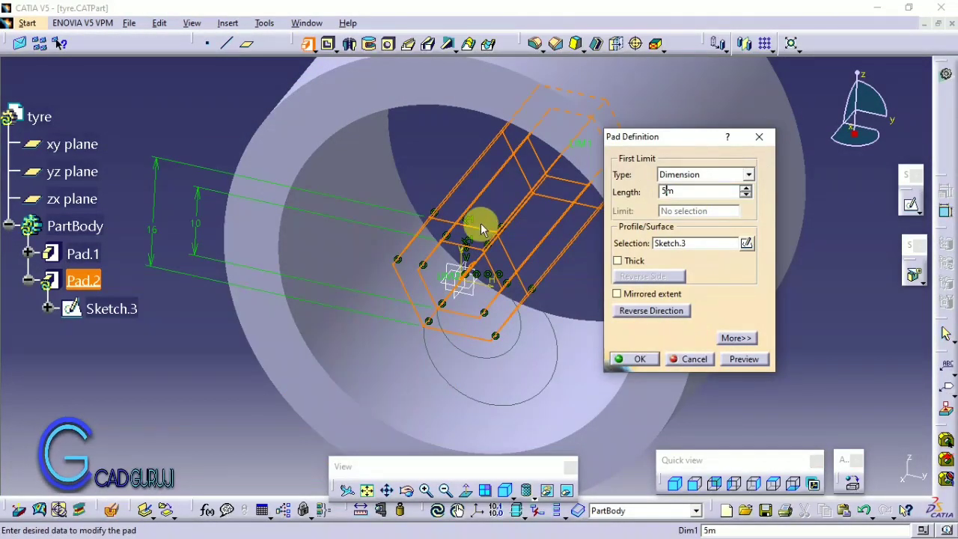
{"action": "key", "text": "Return"}
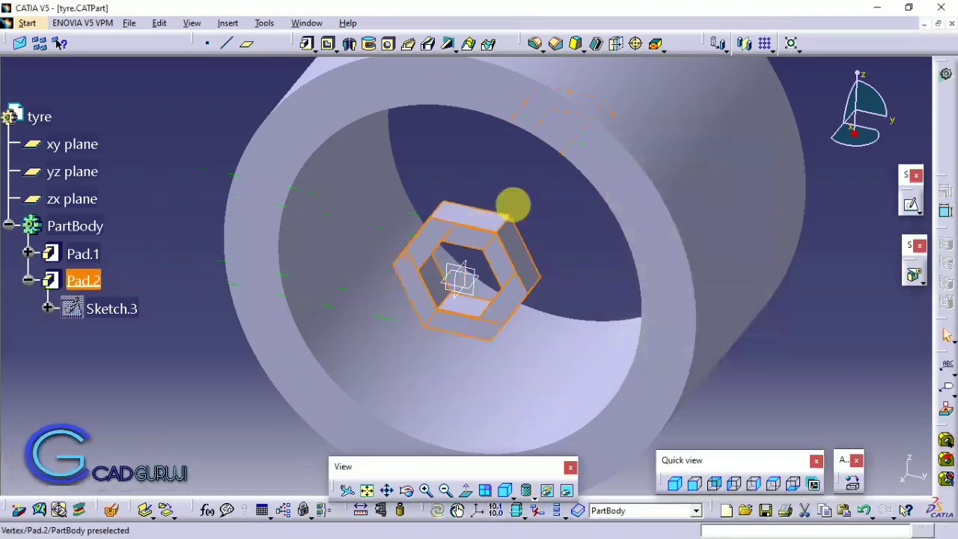
{"action": "mouse_move", "coordinate": [513, 203]}
{"action": "middle_mouse_down"}
{"action": "mouse_move", "coordinate": [581, 299]}
{"action": "mouse_move", "coordinate": [522, 308]}
{"action": "mouse_move", "coordinate": [509, 295]}
{"action": "mouse_move", "coordinate": [528, 353]}
{"action": "mouse_move", "coordinate": [428, 278]}
{"action": "mouse_move", "coordinate": [315, 307]}
{"action": "middle_mouse_up"}
{"action": "double_click", "coordinate": [83, 280]}
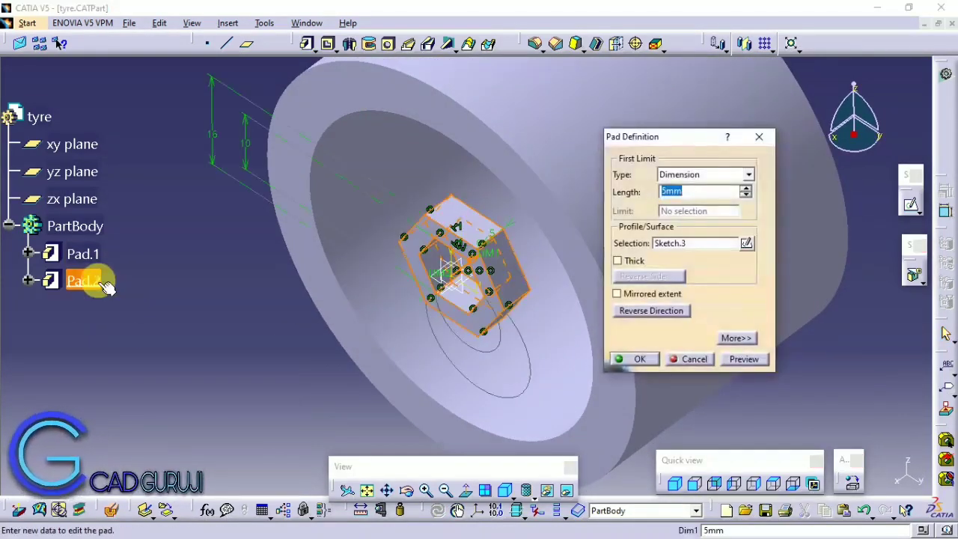
{"action": "key", "text": "Escape"}
{"action": "mouse_move", "coordinate": [532, 393]}
{"action": "middle_mouse_down"}
{"action": "mouse_move", "coordinate": [235, 346]}
{"action": "mouse_move", "coordinate": [531, 305]}
{"action": "middle_mouse_up"}
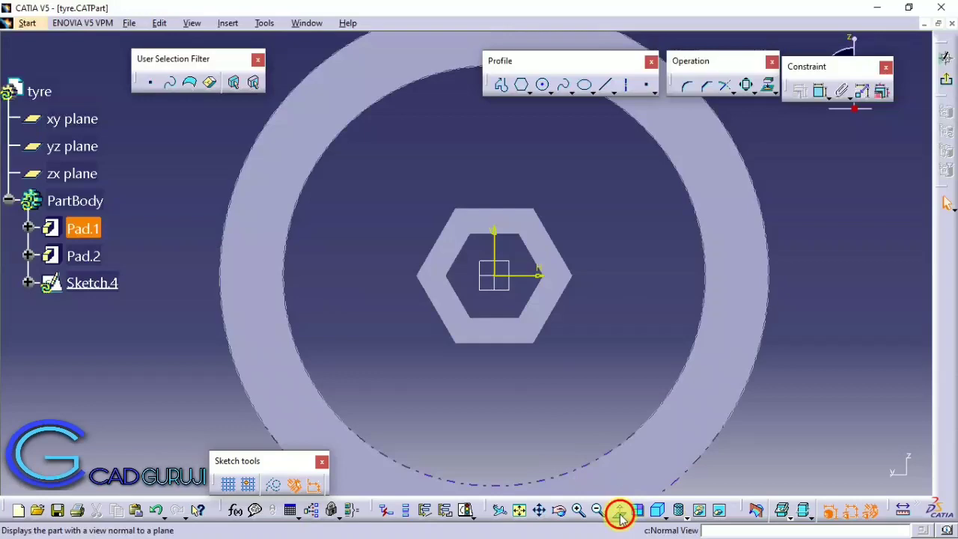
- Draw the spoke profile from the hex flat to the ring and mirror its side
{"action": "left_click", "coordinate": [620, 516]}
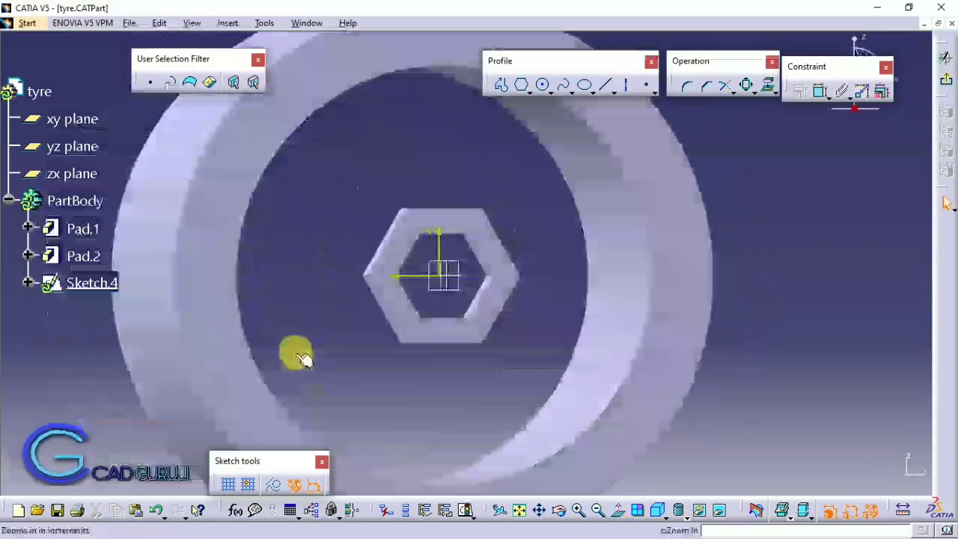
{"action": "middle_click_drag", "start_coordinate": [192, 293], "coordinate": [317, 259]}
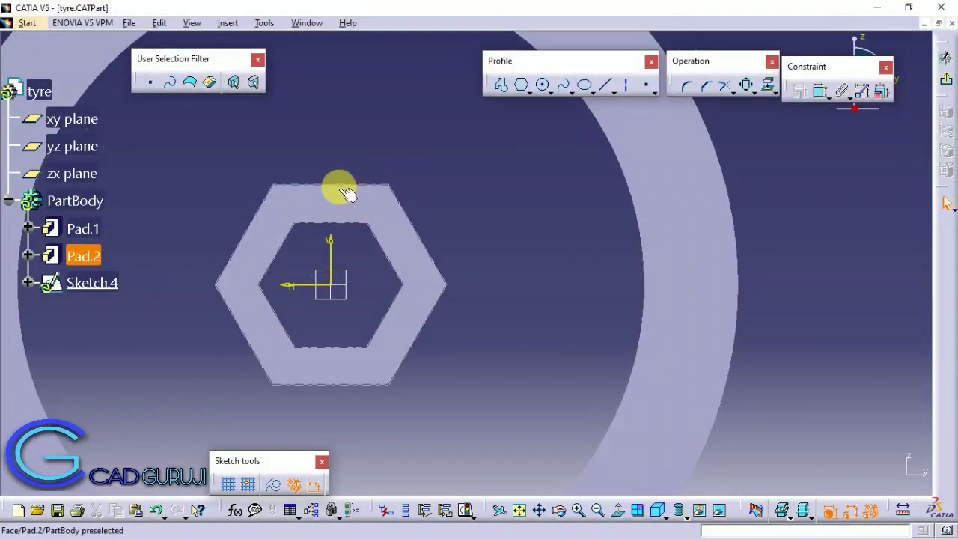
{"action": "middle_click_drag", "start_coordinate": [430, 173], "coordinate": [729, 159]}
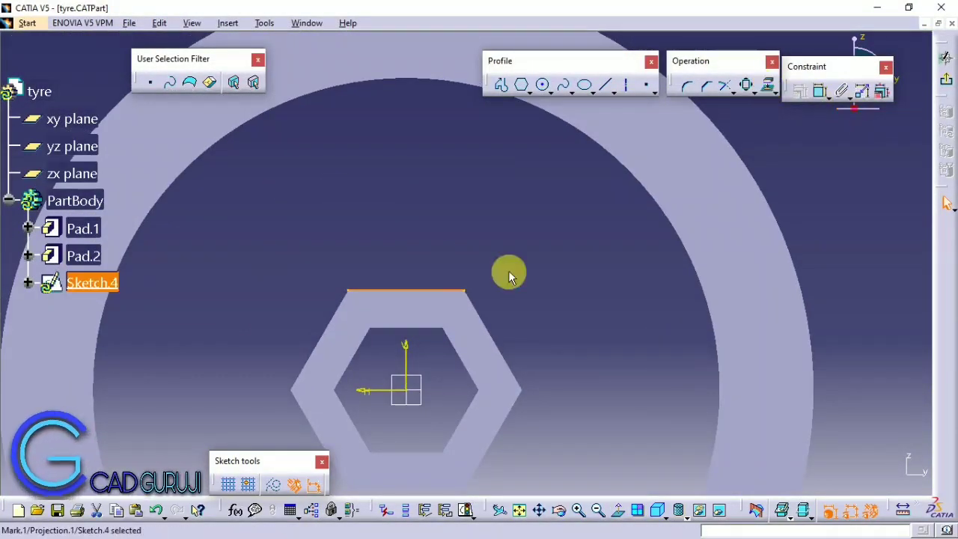
{"action": "middle_click_drag", "start_coordinate": [560, 227], "coordinate": [591, 207]}
{"action": "left_click", "coordinate": [501, 87]}
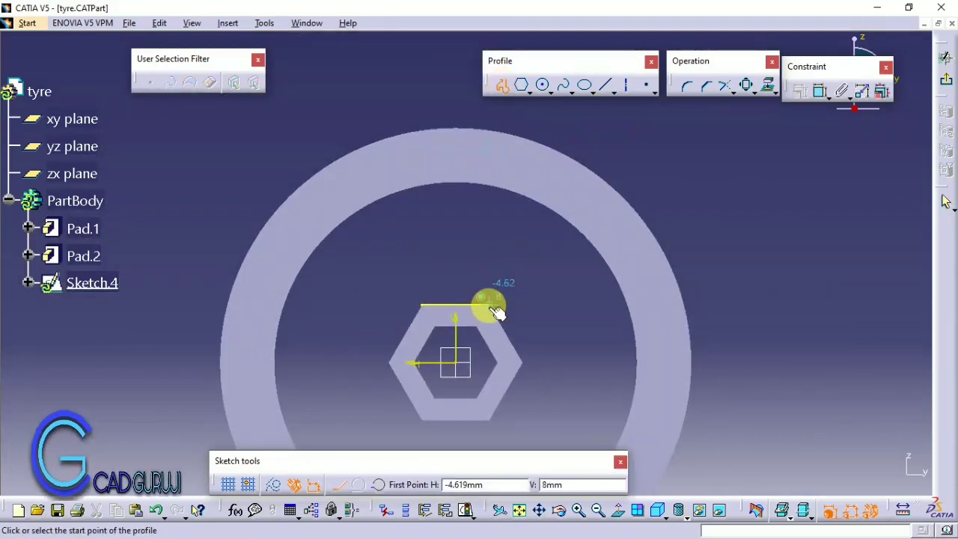
{"action": "left_click", "coordinate": [490, 305]}
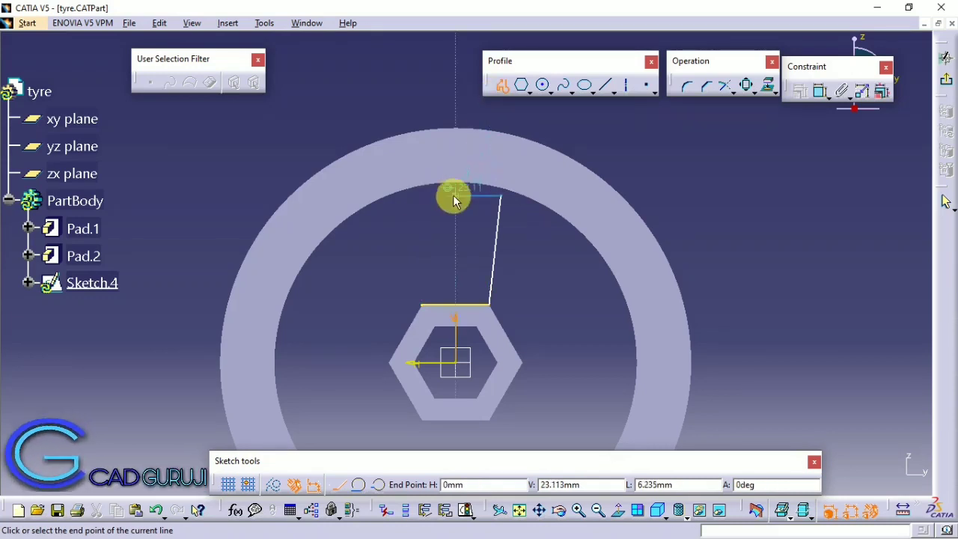
{"action": "left_click", "coordinate": [501, 87]}
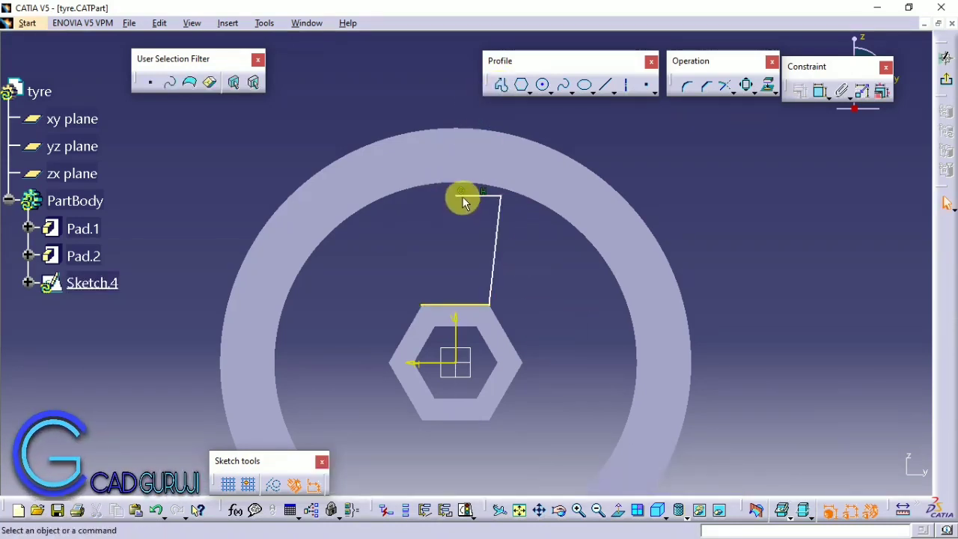
{"action": "left_click", "coordinate": [724, 88]}
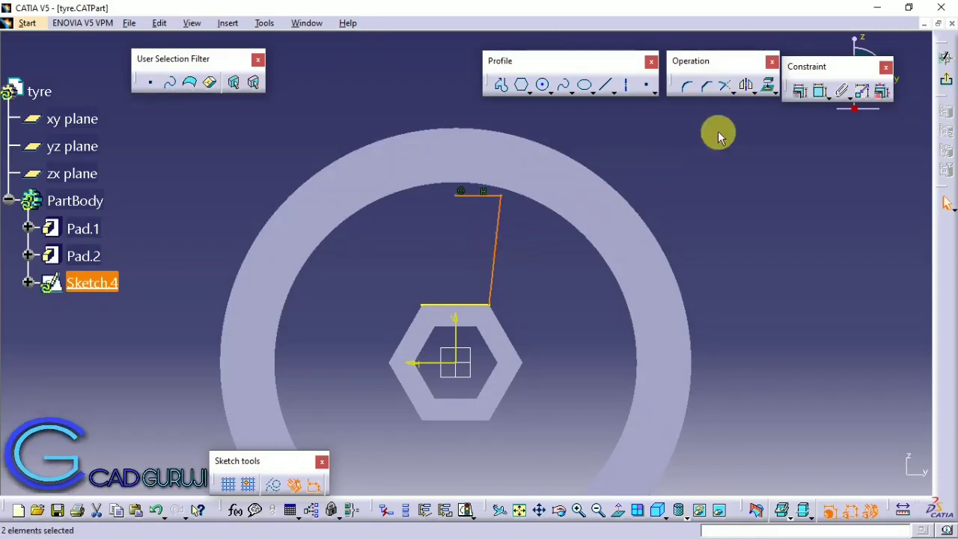
{"action": "left_click", "coordinate": [745, 84]}
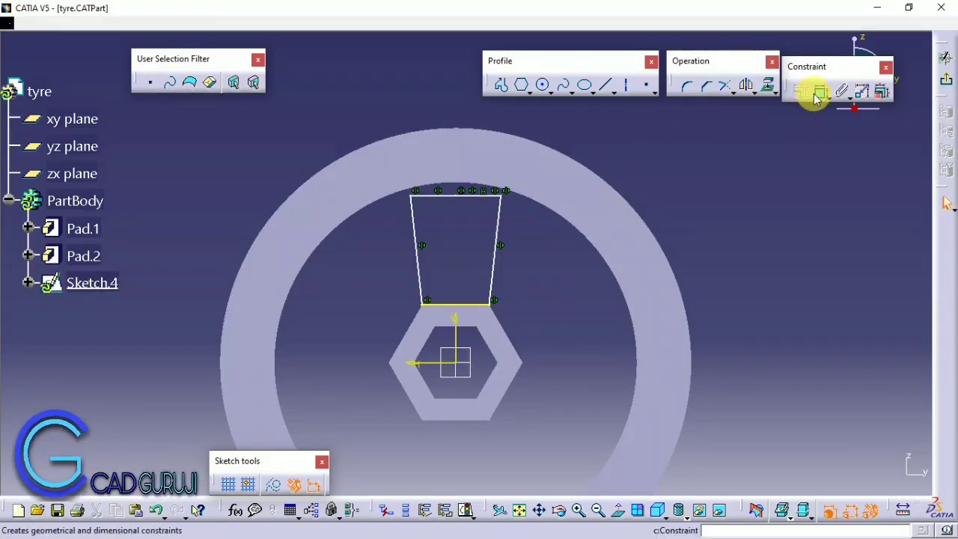
- Constrain the spoke sides at 95° and its height at 15 mm
{"action": "left_click", "coordinate": [818, 90]}
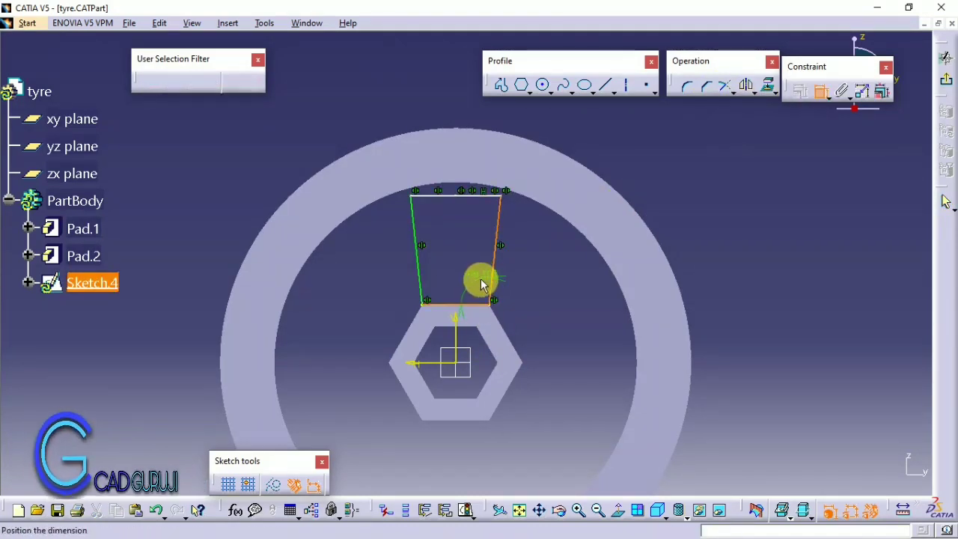
{"action": "double_click", "coordinate": [482, 284]}
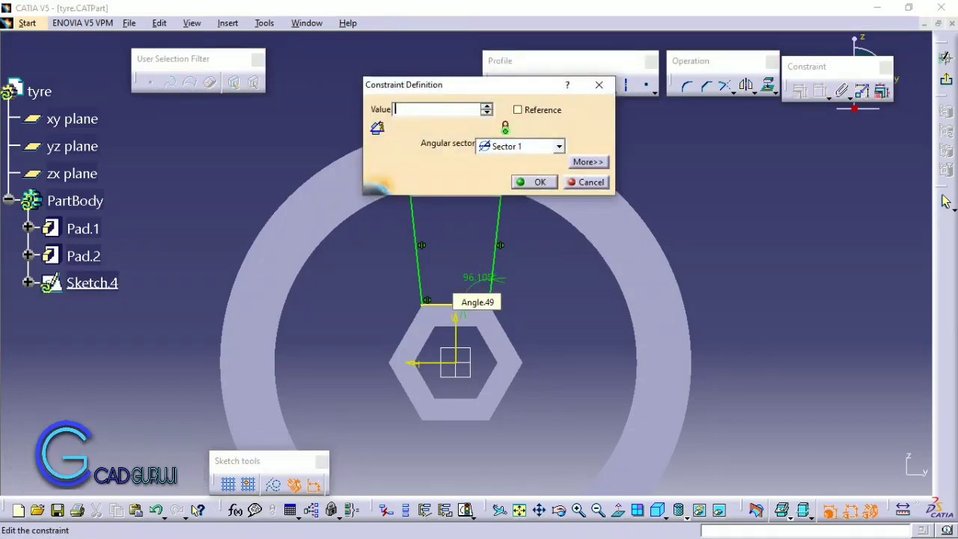
{"action": "left_click", "coordinate": [478, 279]}
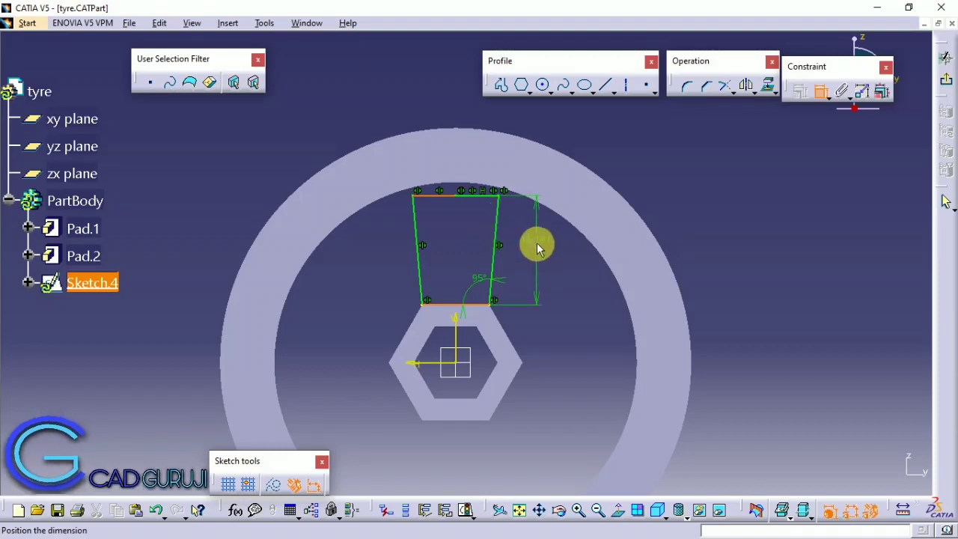
{"action": "double_click", "coordinate": [528, 252]}
{"action": "type", "text": "15"}
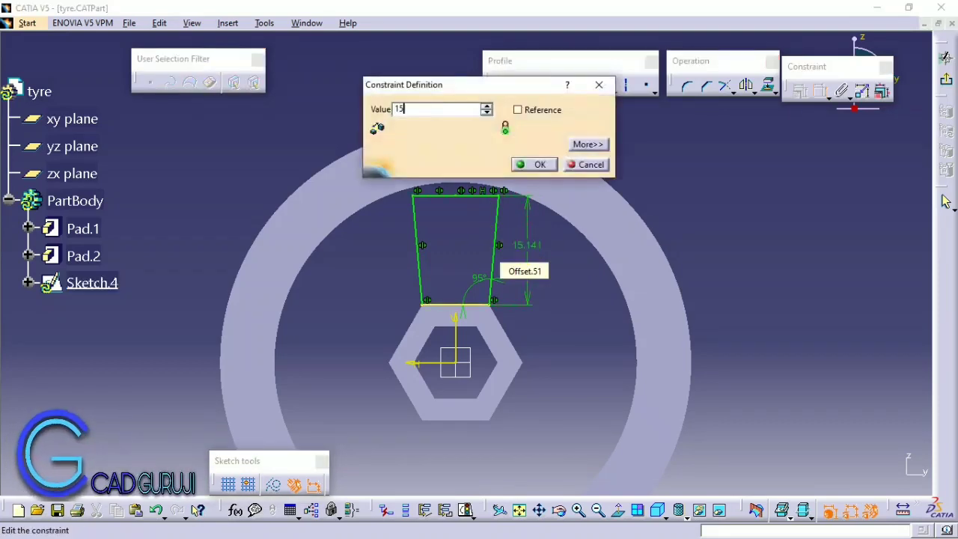
{"action": "key", "text": "Return"}
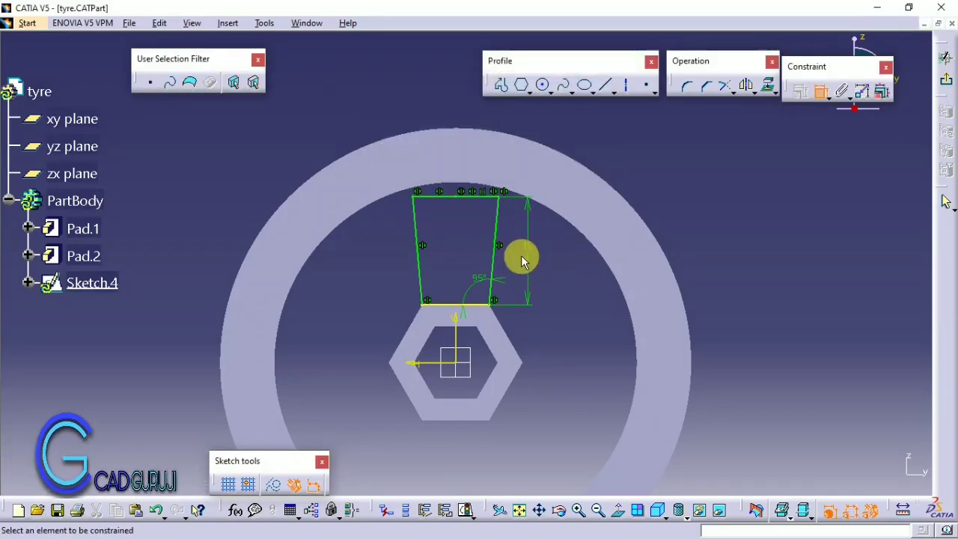
- Pad the spoke sketch 3mm in reversed direction as Pad.3
{"action": "mouse_move", "coordinate": [522, 260]}
{"action": "middle_mouse_down"}
{"action": "mouse_move", "coordinate": [455, 324]}
{"action": "mouse_move", "coordinate": [384, 188]}
{"action": "middle_mouse_up"}
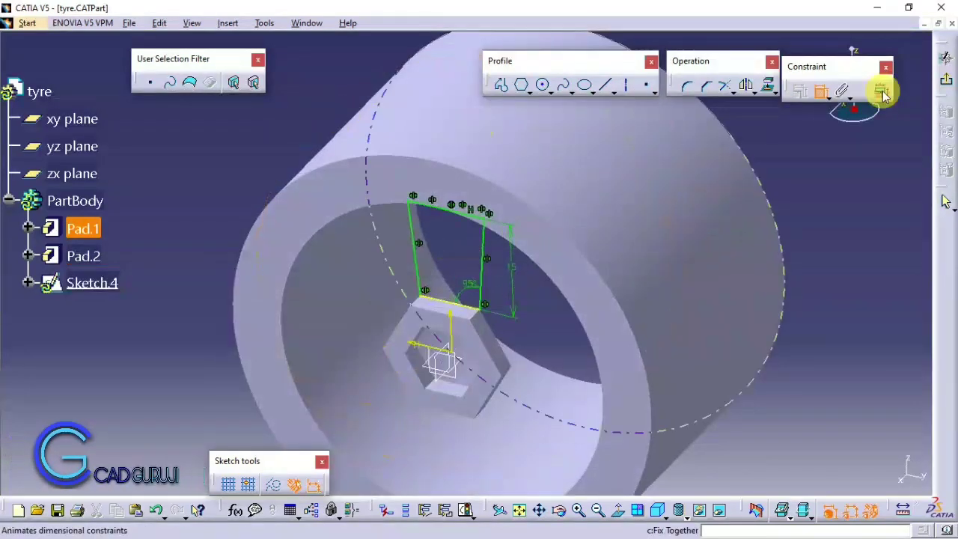
{"action": "left_click", "coordinate": [944, 83]}
{"action": "left_click", "coordinate": [307, 43]}
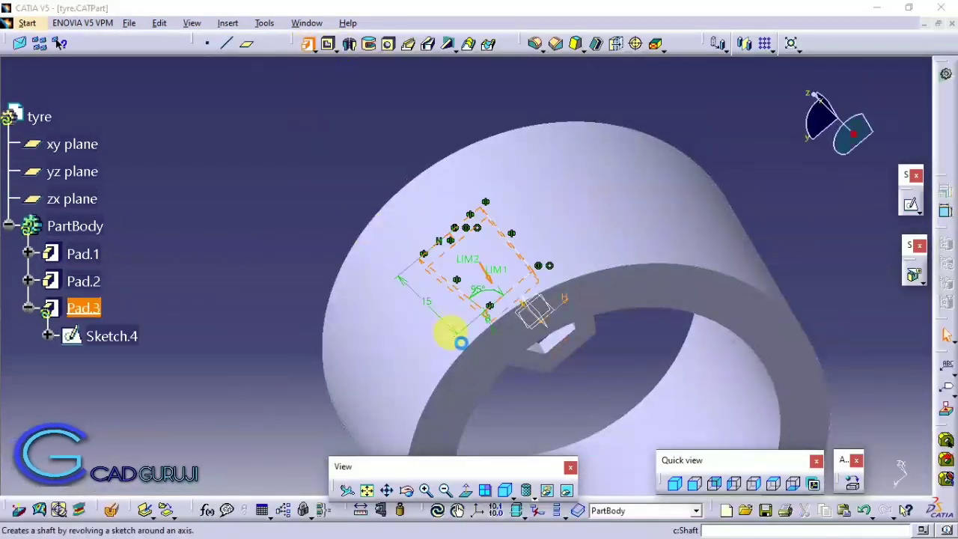
{"action": "left_click", "coordinate": [663, 313]}
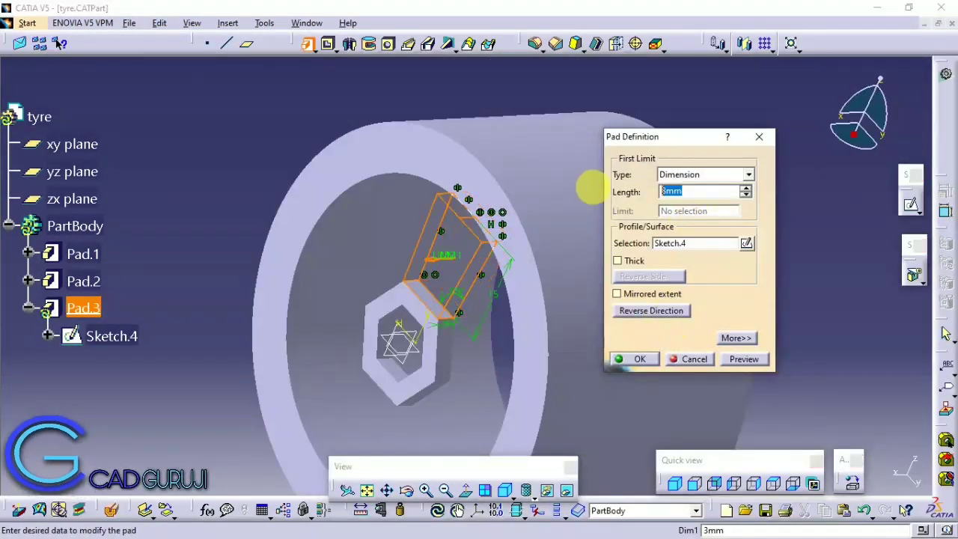
{"action": "key", "text": "Return"}
{"action": "mouse_move", "coordinate": [314, 315]}
{"action": "middle_mouse_down"}
{"action": "mouse_move", "coordinate": [449, 400]}
{"action": "mouse_move", "coordinate": [500, 283]}
{"action": "middle_mouse_up"}
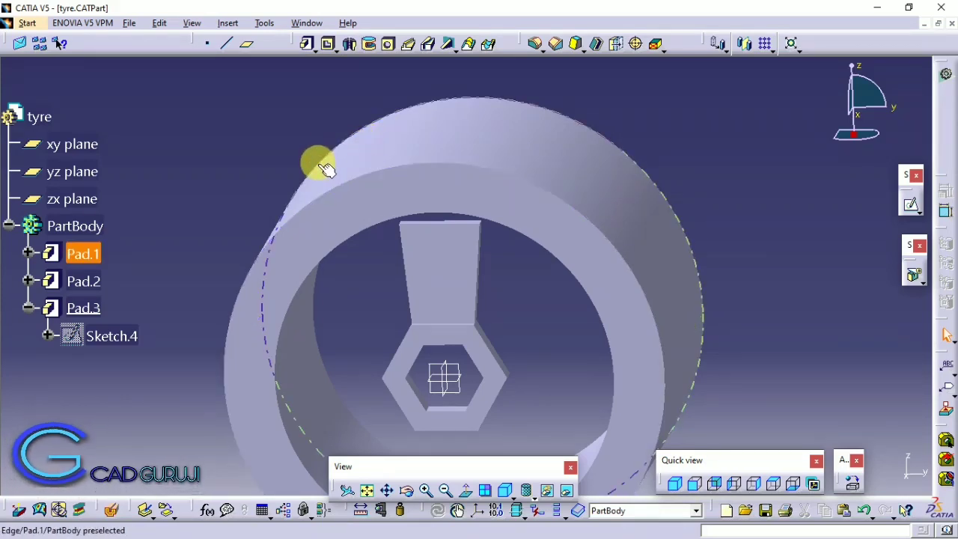
- Pattern Pad.3 as a complete crown of 6 instances around the Y Axis
{"action": "left_click", "coordinate": [306, 43]}
{"action": "key", "text": "Escape"}
{"action": "left_click", "coordinate": [439, 265]}
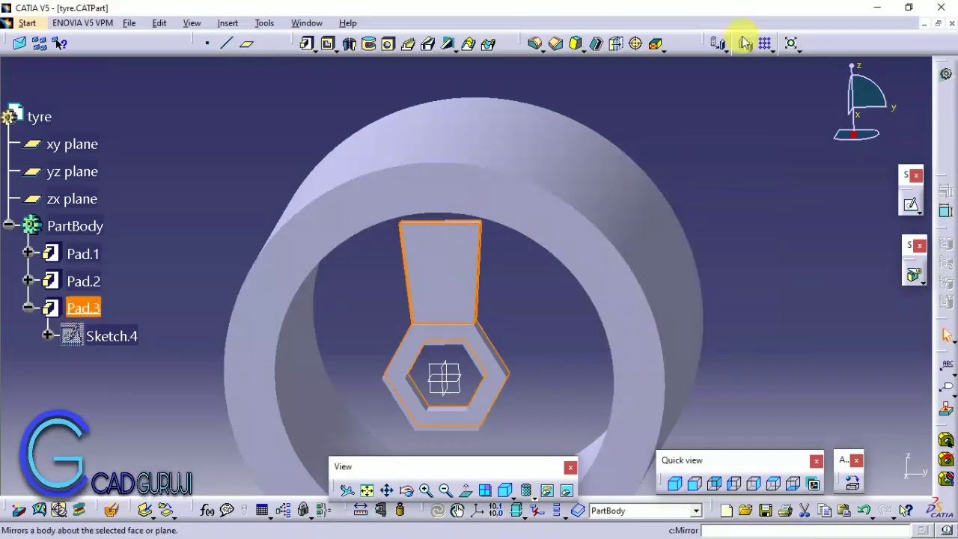
{"action": "left_click", "coordinate": [787, 90]}
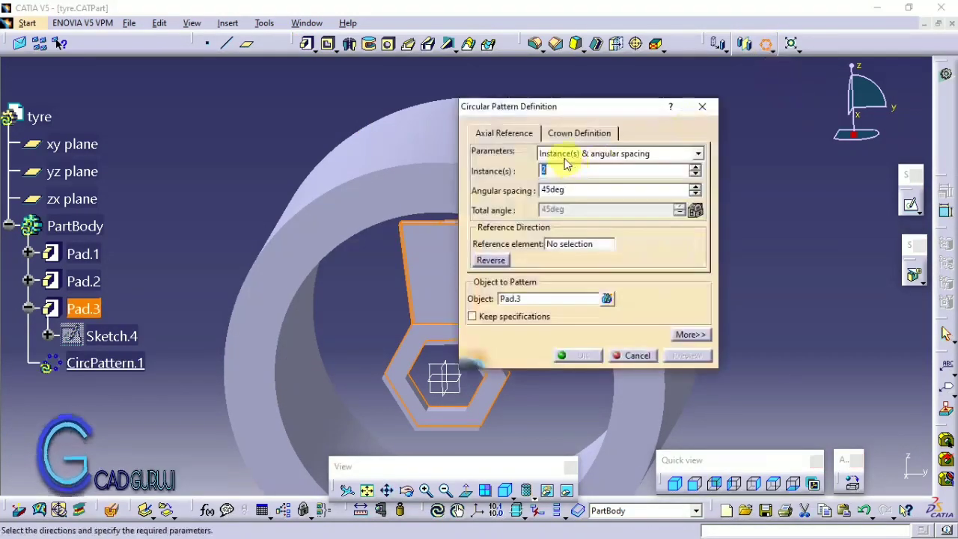
{"action": "left_click", "coordinate": [620, 153]}
{"action": "left_click", "coordinate": [564, 198]}
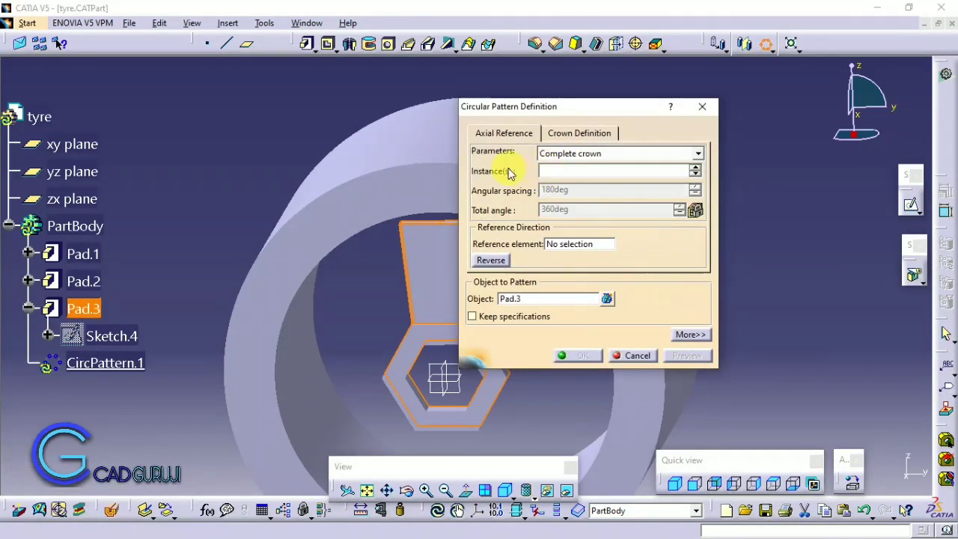
{"action": "right_click", "coordinate": [595, 253]}
{"action": "left_click", "coordinate": [620, 282]}
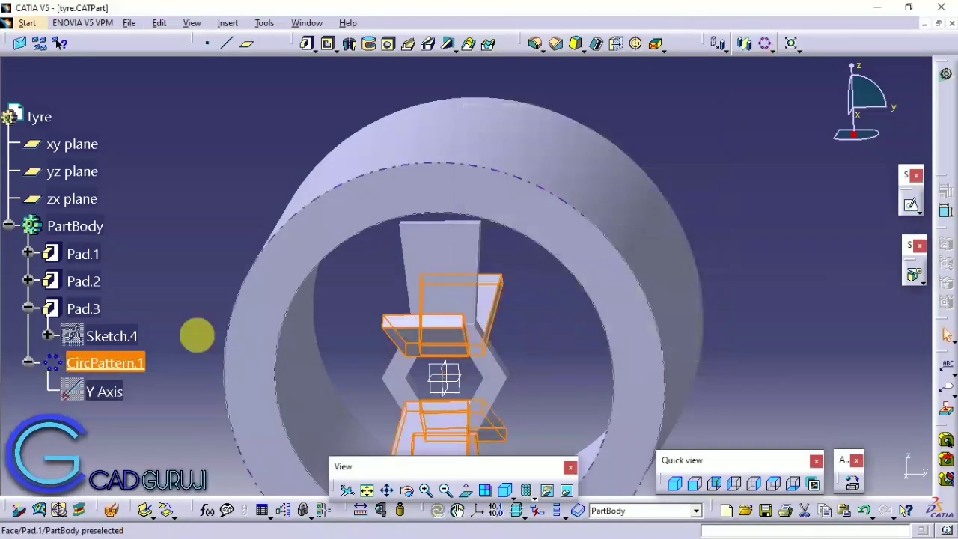
{"action": "right_click", "coordinate": [588, 244]}
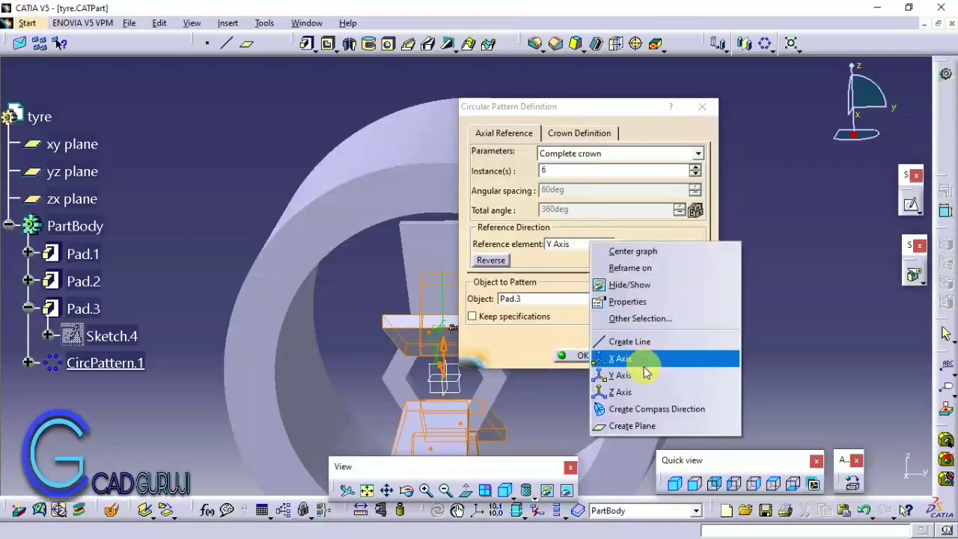
{"action": "left_click", "coordinate": [642, 376]}
{"action": "left_click", "coordinate": [577, 356]}
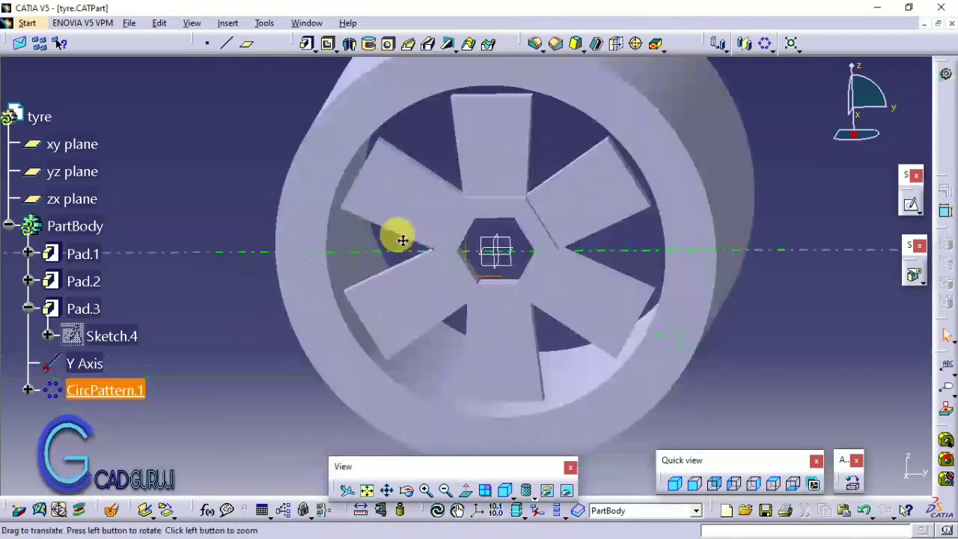
{"action": "mouse_move", "coordinate": [399, 239]}
{"action": "middle_mouse_down"}
{"action": "mouse_move", "coordinate": [522, 320]}
{"action": "mouse_move", "coordinate": [235, 229]}
{"action": "mouse_move", "coordinate": [486, 227]}
{"action": "middle_mouse_up"}
- Project the rim's circular edge into a sketch on the front face and pad it as a 2 mm disc
{"action": "left_click", "coordinate": [487, 227]}
{"action": "left_click", "coordinate": [909, 203]}
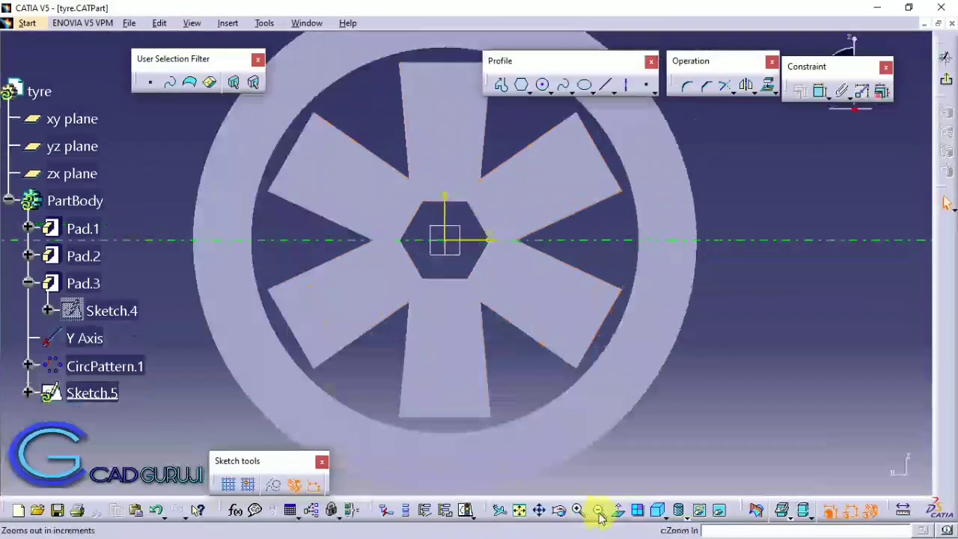
{"action": "left_click", "coordinate": [578, 510]}
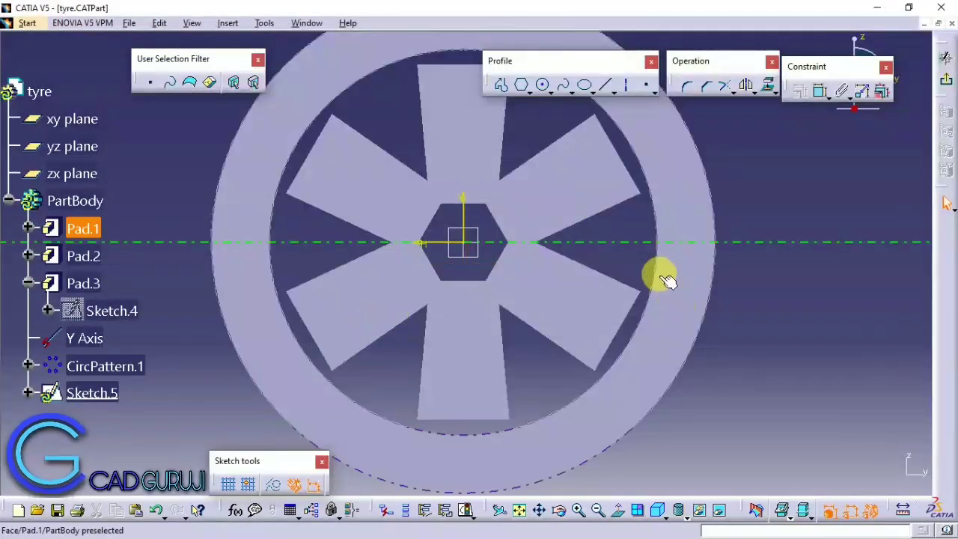
{"action": "left_click", "coordinate": [660, 271]}
{"action": "left_click", "coordinate": [767, 86]}
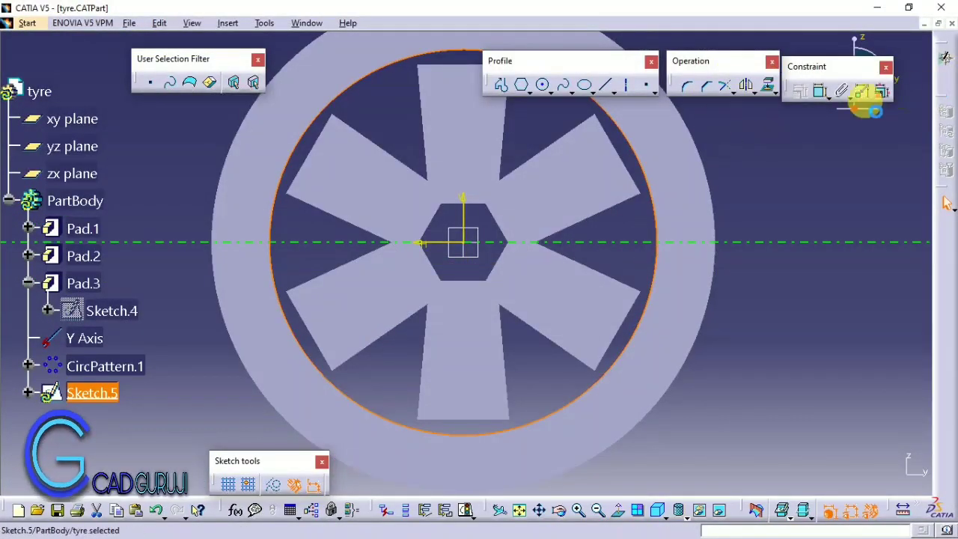
{"action": "left_click", "coordinate": [872, 109]}
{"action": "left_click", "coordinate": [307, 44]}
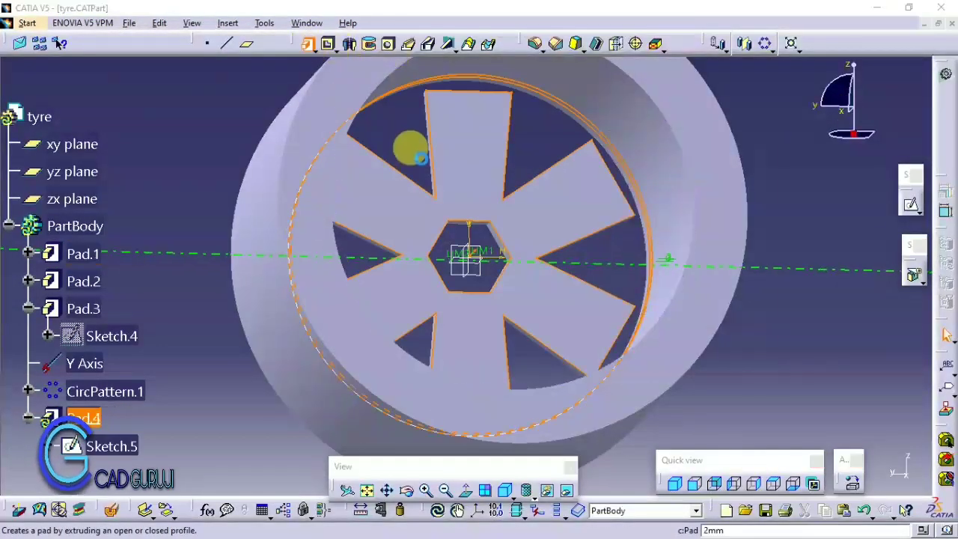
{"action": "key", "text": "Return"}
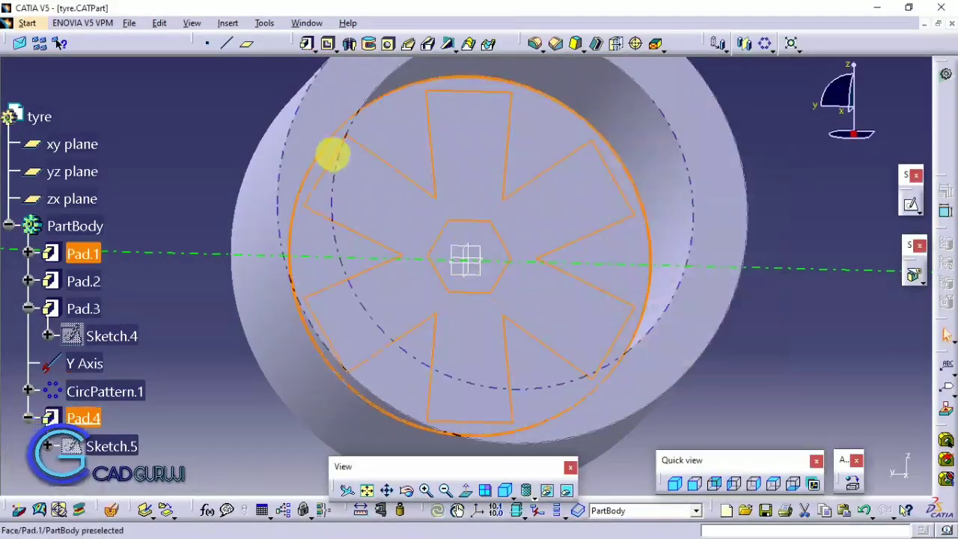
{"action": "mouse_move", "coordinate": [332, 149]}
{"action": "middle_mouse_down"}
{"action": "mouse_move", "coordinate": [406, 365]}
{"action": "mouse_move", "coordinate": [391, 218]}
{"action": "middle_mouse_up"}
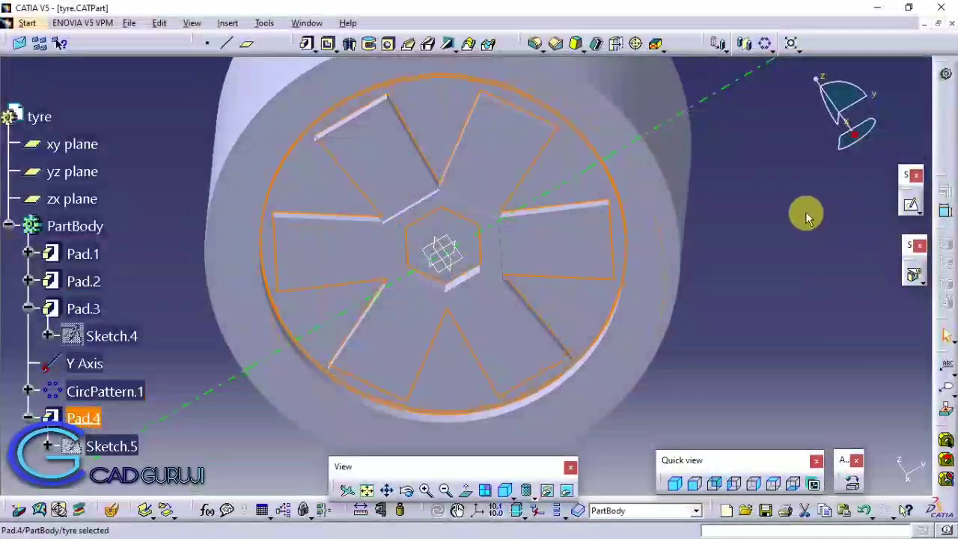
{"action": "mouse_move", "coordinate": [804, 214]}
{"action": "middle_mouse_down"}
{"action": "mouse_move", "coordinate": [456, 199]}
{"action": "mouse_move", "coordinate": [448, 333]}
{"action": "mouse_move", "coordinate": [715, 246]}
{"action": "mouse_move", "coordinate": [192, 246]}
{"action": "mouse_move", "coordinate": [517, 272]}
{"action": "middle_mouse_up"}
- Sketch a 10 mm diameter circle centred on the disc face's origin
{"action": "left_click", "coordinate": [908, 219]}
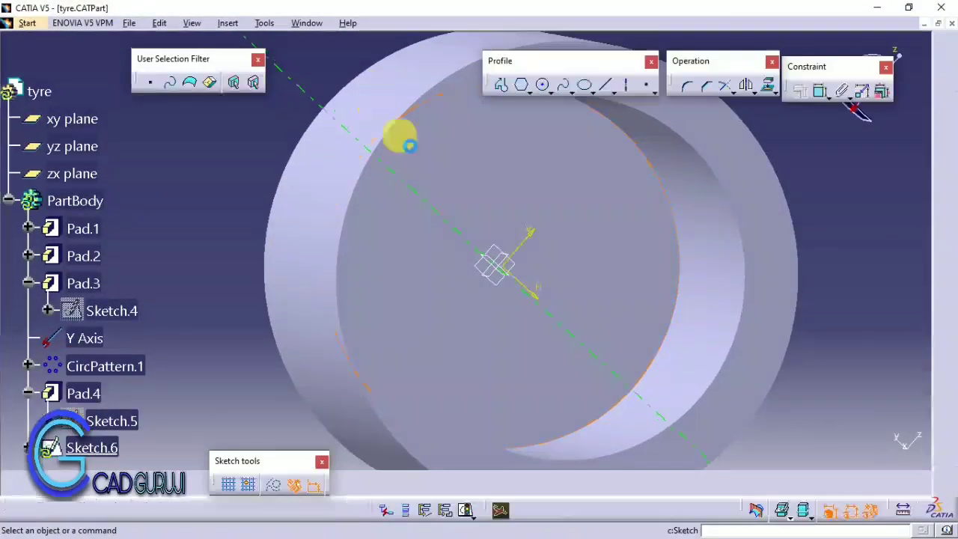
{"action": "left_click", "coordinate": [543, 85]}
{"action": "left_click", "coordinate": [516, 258]}
{"action": "left_click", "coordinate": [516, 212]}
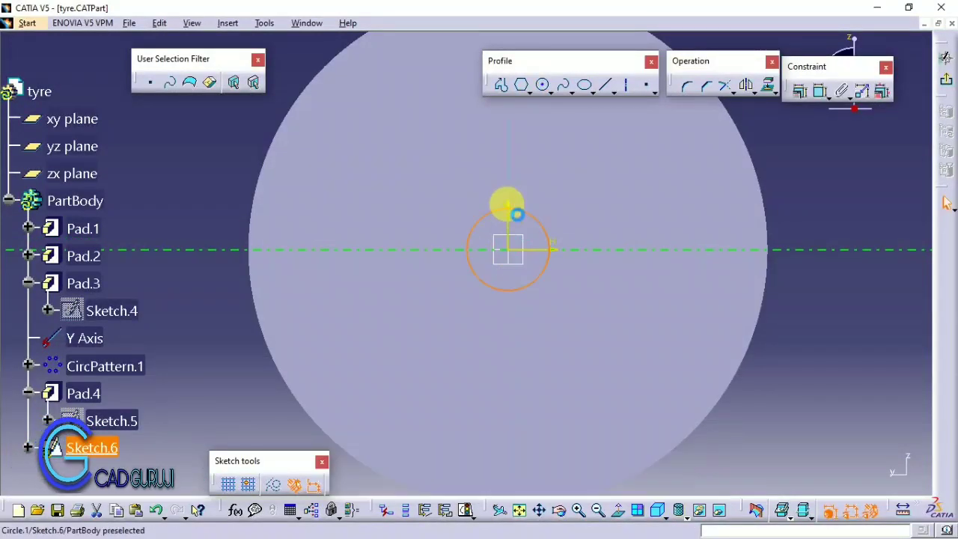
{"action": "left_click", "coordinate": [820, 93]}
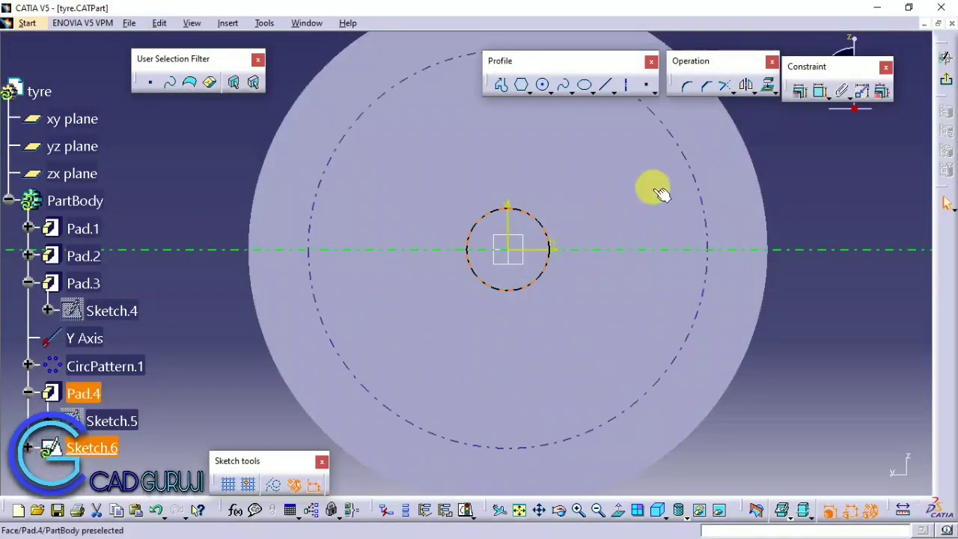
{"action": "double_click", "coordinate": [603, 222]}
{"action": "type", "text": "0"}
{"action": "key", "text": "Return"}
{"action": "left_click", "coordinate": [587, 213]}
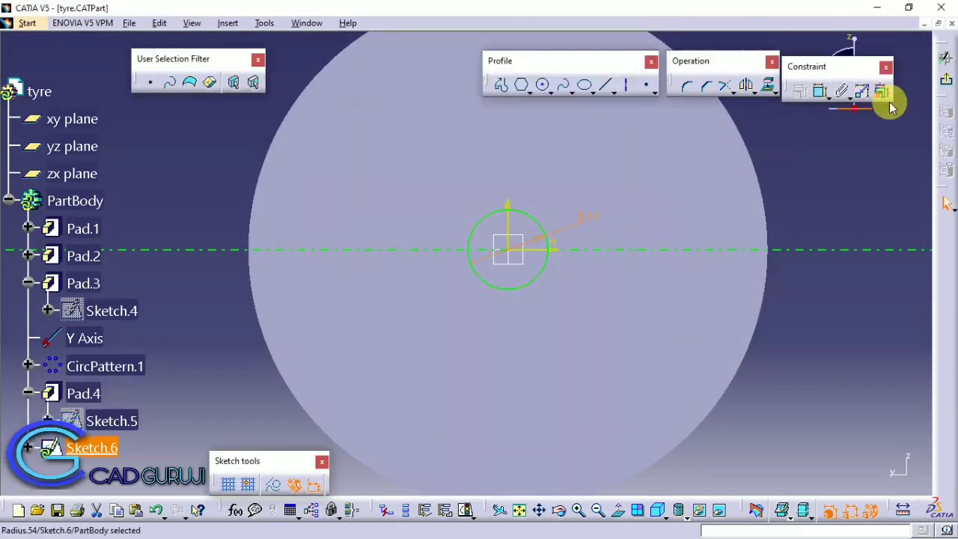
{"action": "left_click", "coordinate": [946, 81]}
- Pad Sketch.6 to 50 mm and reopen the pad to verify it
{"action": "left_click", "coordinate": [308, 43]}
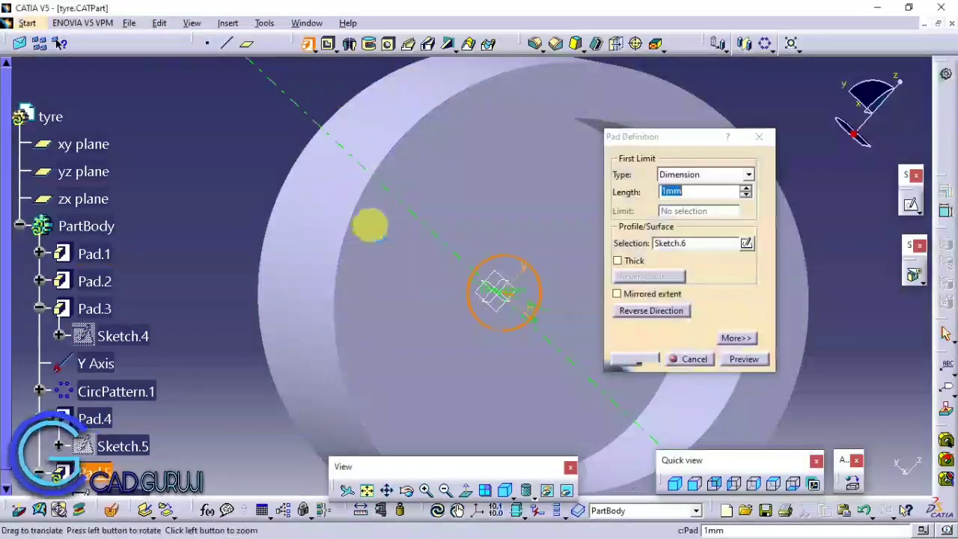
{"action": "key", "text": "Return"}
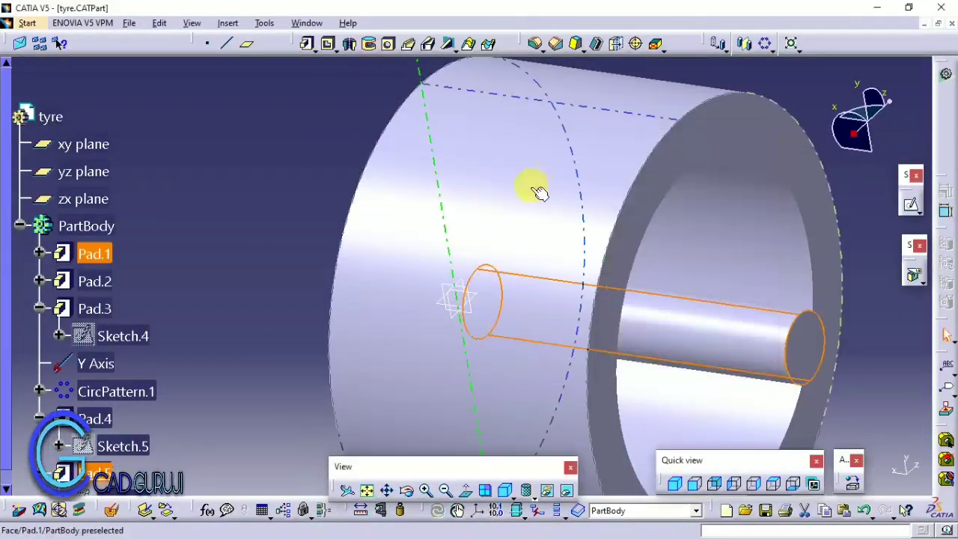
{"action": "mouse_move", "coordinate": [534, 193]}
{"action": "middle_mouse_down"}
{"action": "mouse_move", "coordinate": [489, 278]}
{"action": "mouse_move", "coordinate": [591, 278]}
{"action": "middle_mouse_up"}
{"action": "double_click", "coordinate": [642, 292]}
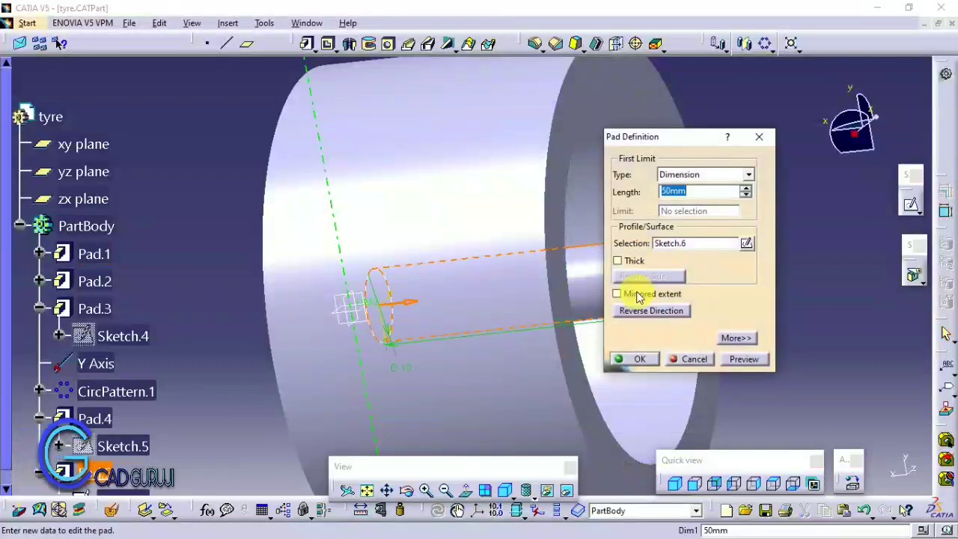
{"action": "key", "text": "Return"}
{"action": "mouse_move", "coordinate": [560, 309]}
{"action": "middle_mouse_down"}
{"action": "mouse_move", "coordinate": [632, 303]}
{"action": "mouse_move", "coordinate": [551, 197]}
{"action": "middle_mouse_up"}
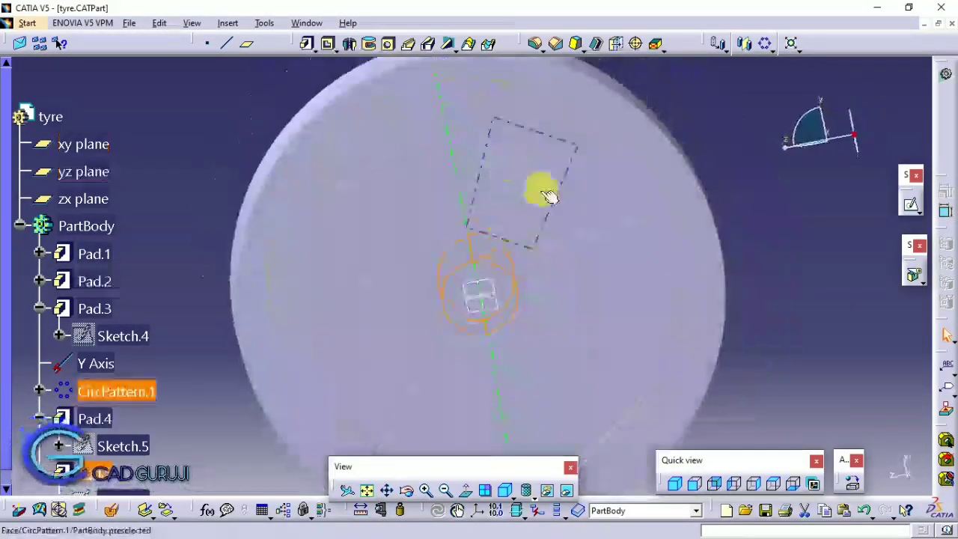
- Switch the display to Shading with Edges
{"action": "left_click", "coordinate": [551, 487]}
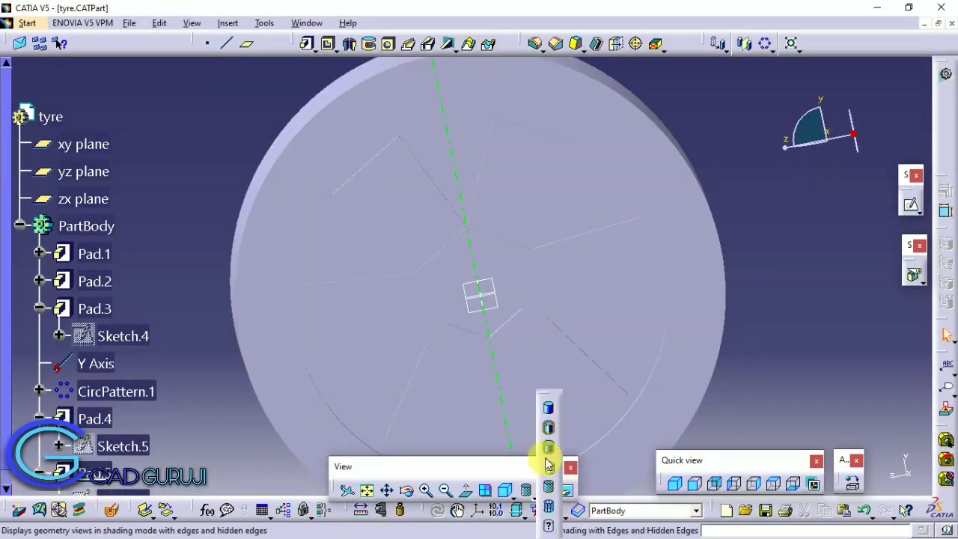
{"action": "middle_click_drag", "start_coordinate": [616, 280], "coordinate": [487, 305]}
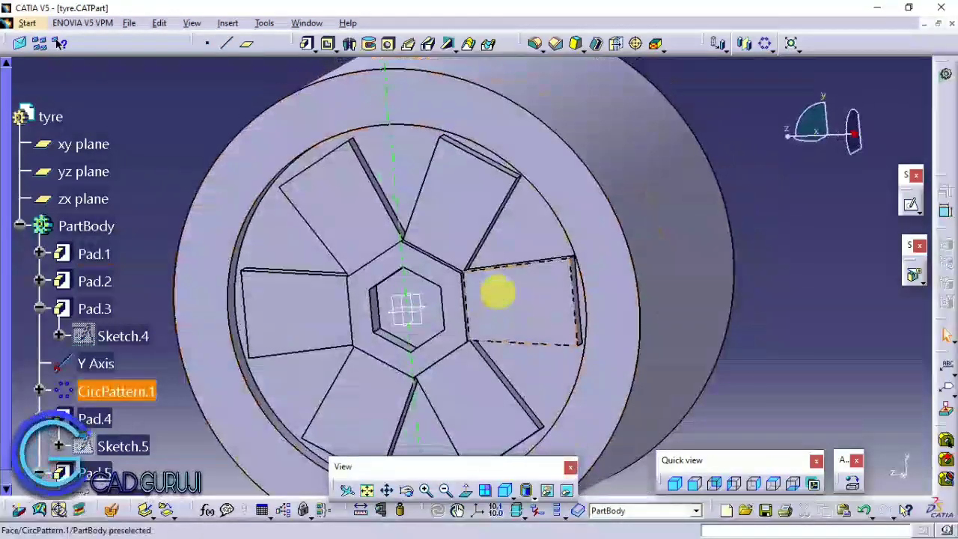
{"action": "left_click", "coordinate": [706, 143]}
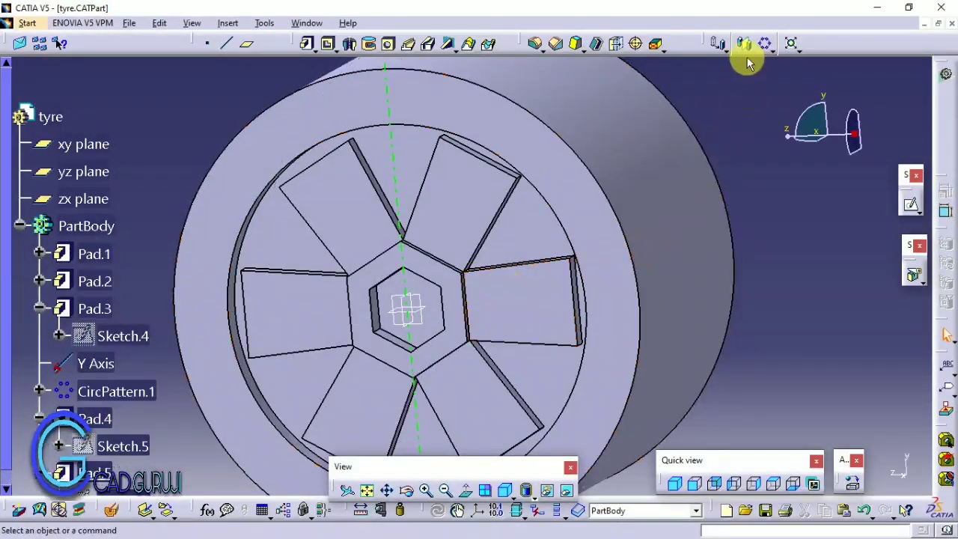
- Select the hex ring's outer edges for a 1 mm edge fillet and preview it
{"action": "left_click", "coordinate": [536, 45]}
{"action": "scroll", "coordinate": [413, 331], "scroll_direction": "up", "scroll_amount": 5}
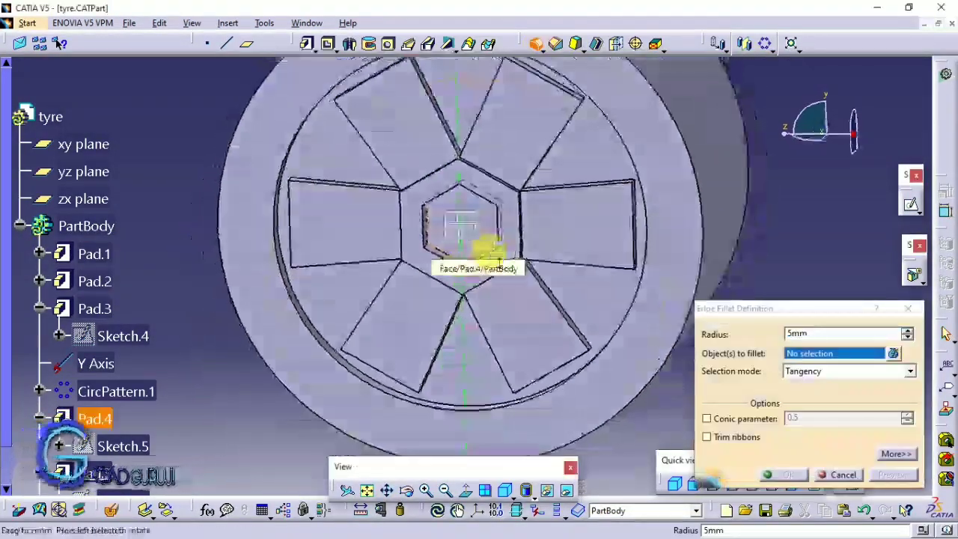
{"action": "left_click", "coordinate": [513, 284]}
{"action": "left_click", "coordinate": [422, 299]}
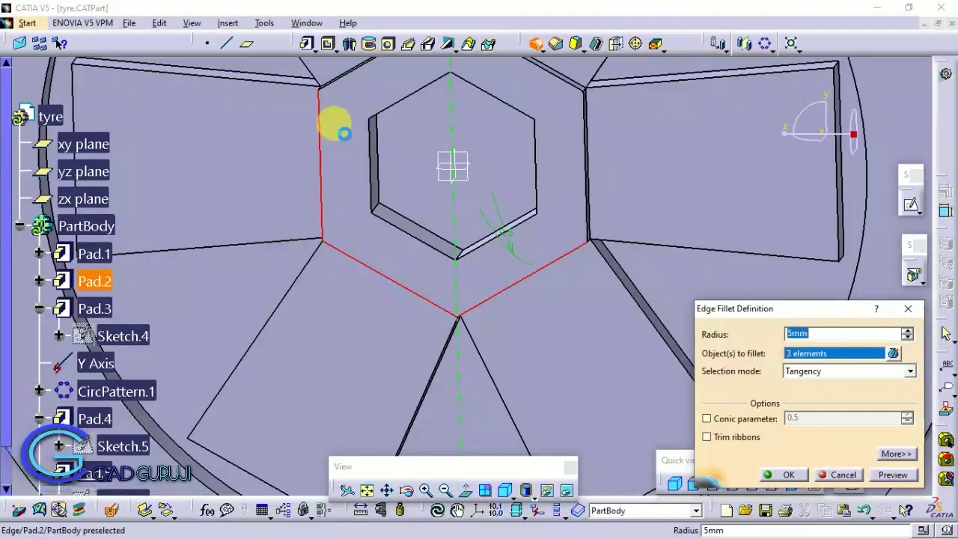
{"action": "middle_click_drag", "start_coordinate": [427, 128], "coordinate": [420, 196]}
{"action": "left_click", "coordinate": [502, 122]}
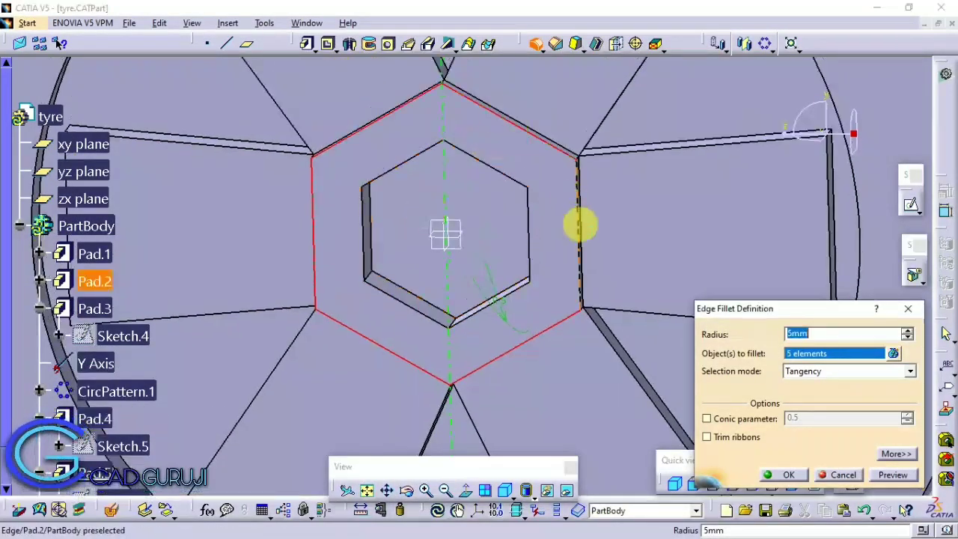
{"action": "left_click", "coordinate": [576, 228]}
{"action": "type", "text": "1"}
{"action": "left_click", "coordinate": [893, 474]}
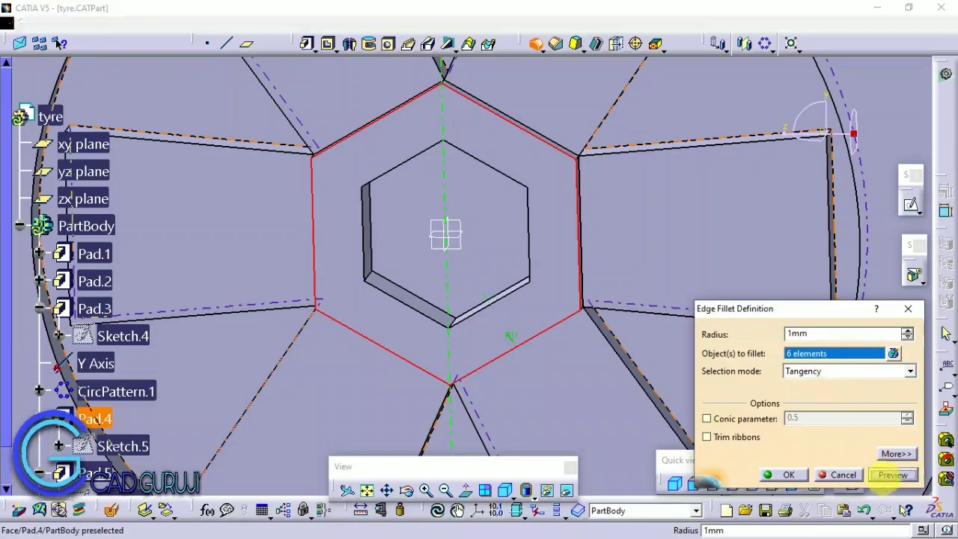
{"action": "left_click", "coordinate": [788, 474]}
- Add the four inner hexagon edges and apply the 1 mm fillet
{"action": "middle_click_drag", "start_coordinate": [518, 301], "coordinate": [690, 359]}
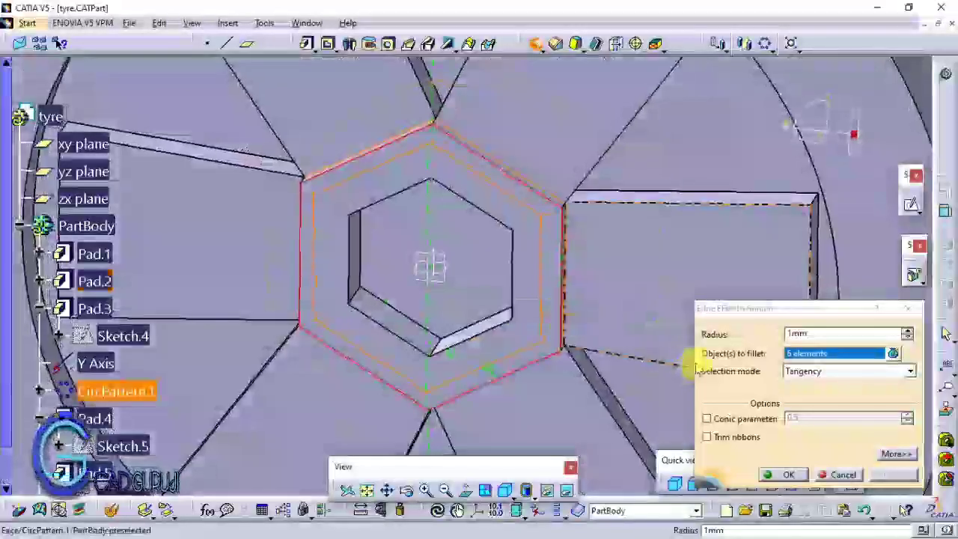
{"action": "left_click", "coordinate": [359, 279]}
{"action": "left_click", "coordinate": [389, 197]}
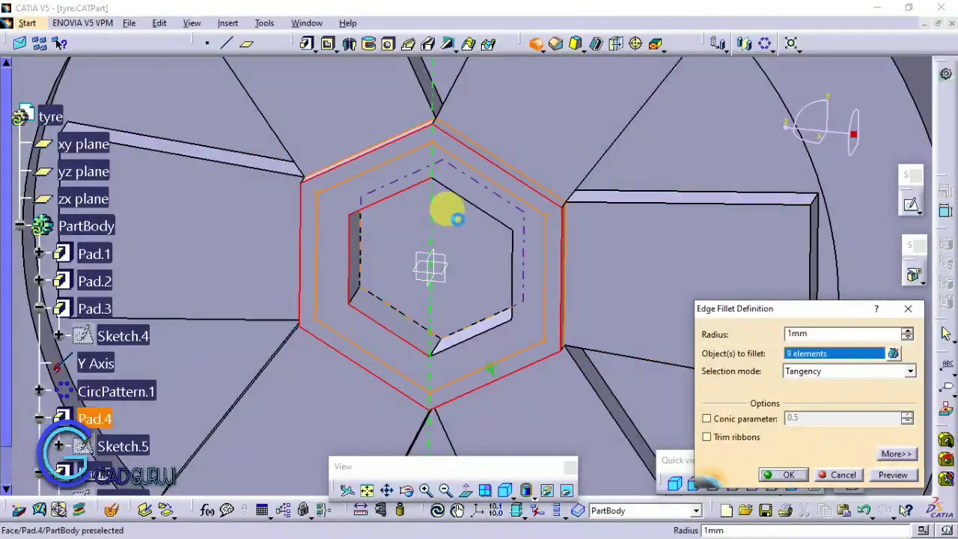
{"action": "left_click", "coordinate": [472, 204]}
{"action": "left_click", "coordinate": [512, 262]}
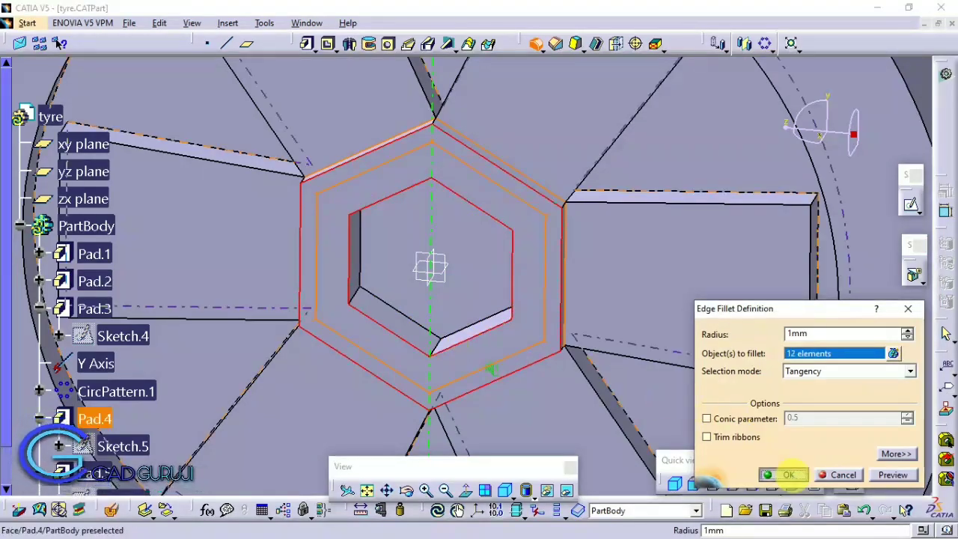
{"action": "left_click", "coordinate": [788, 475]}
{"action": "mouse_move", "coordinate": [524, 348]}
{"action": "middle_mouse_down"}
{"action": "mouse_move", "coordinate": [651, 336]}
{"action": "mouse_move", "coordinate": [445, 316]}
{"action": "mouse_move", "coordinate": [519, 341]}
{"action": "middle_mouse_up"}
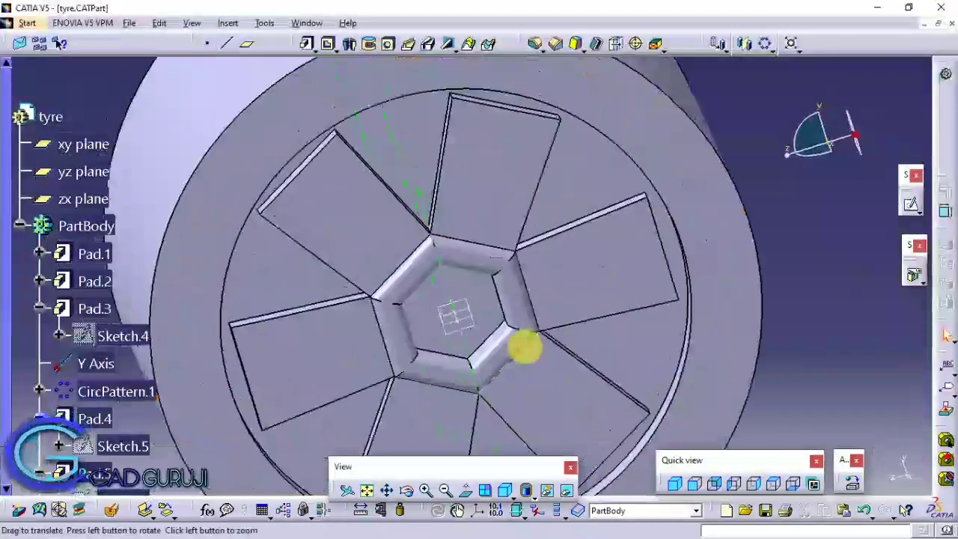
{"action": "mouse_move", "coordinate": [568, 169]}
{"action": "middle_mouse_down"}
{"action": "mouse_move", "coordinate": [546, 336]}
{"action": "mouse_move", "coordinate": [439, 336]}
{"action": "middle_mouse_up"}
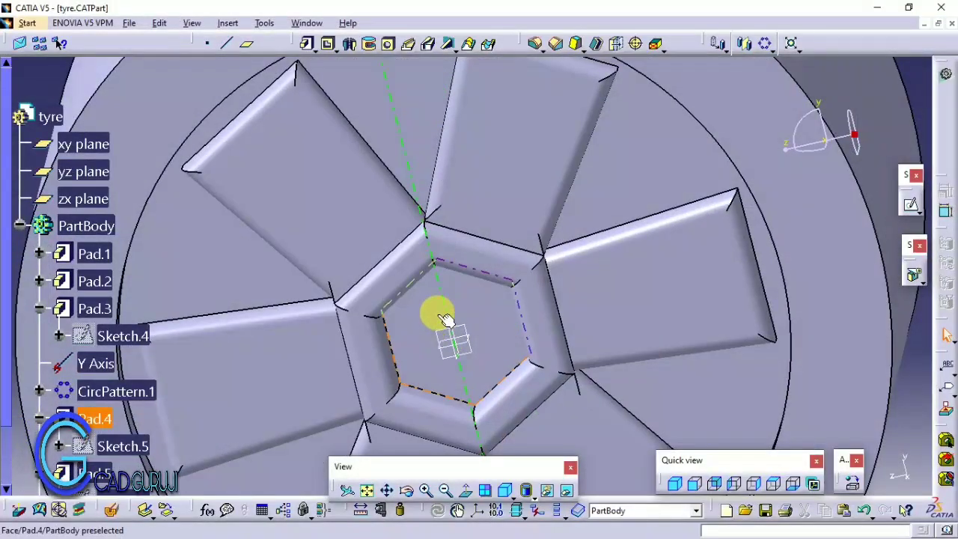
{"action": "middle_click_drag", "start_coordinate": [605, 305], "coordinate": [517, 202]}
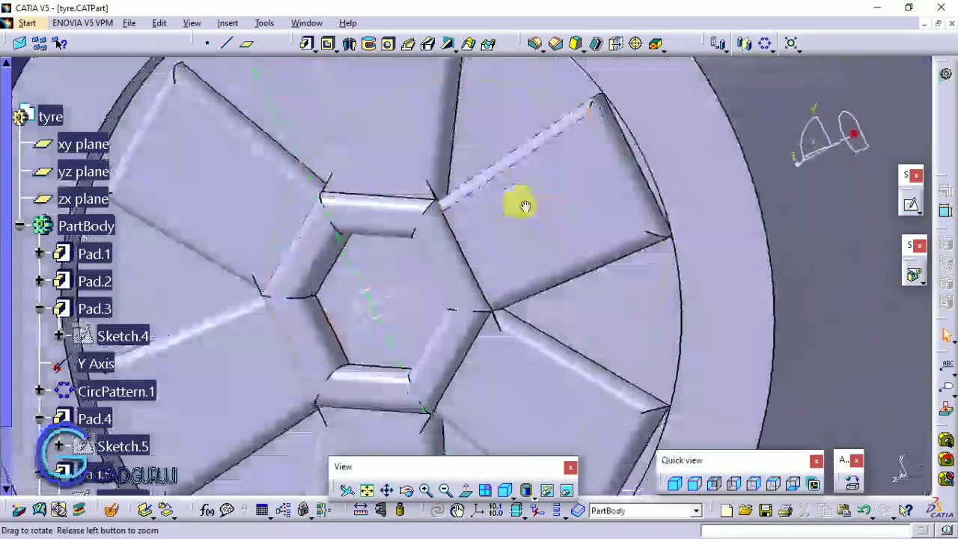
{"action": "double_click", "coordinate": [725, 315]}
- Project both neighbouring spoke edges into the sketch on the spoke face
{"action": "mouse_move", "coordinate": [619, 305]}
{"action": "middle_mouse_down"}
{"action": "mouse_move", "coordinate": [524, 197]}
{"action": "mouse_move", "coordinate": [412, 276]}
{"action": "mouse_move", "coordinate": [489, 385]}
{"action": "mouse_move", "coordinate": [494, 419]}
{"action": "middle_mouse_up"}
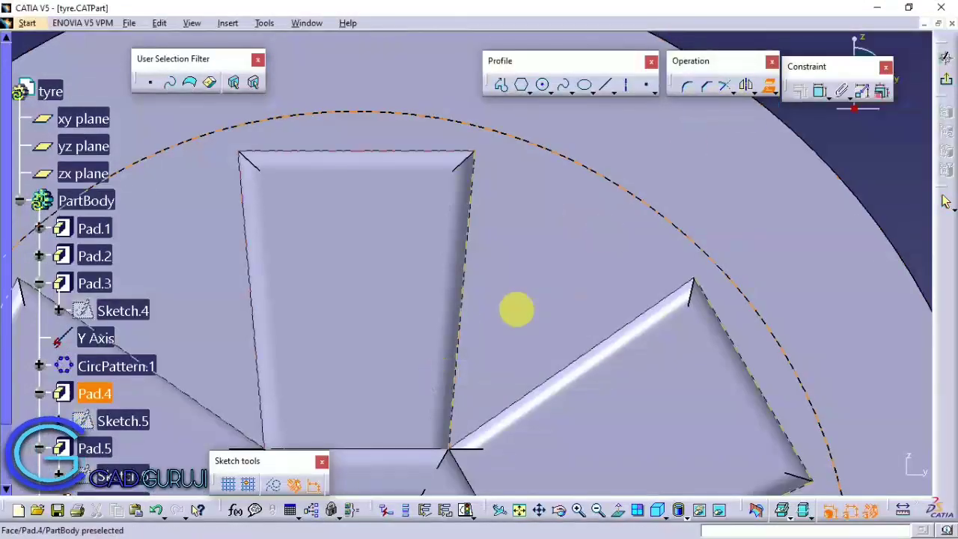
{"action": "left_click", "coordinate": [472, 277]}
{"action": "left_click", "coordinate": [768, 84]}
{"action": "left_click", "coordinate": [551, 302]}
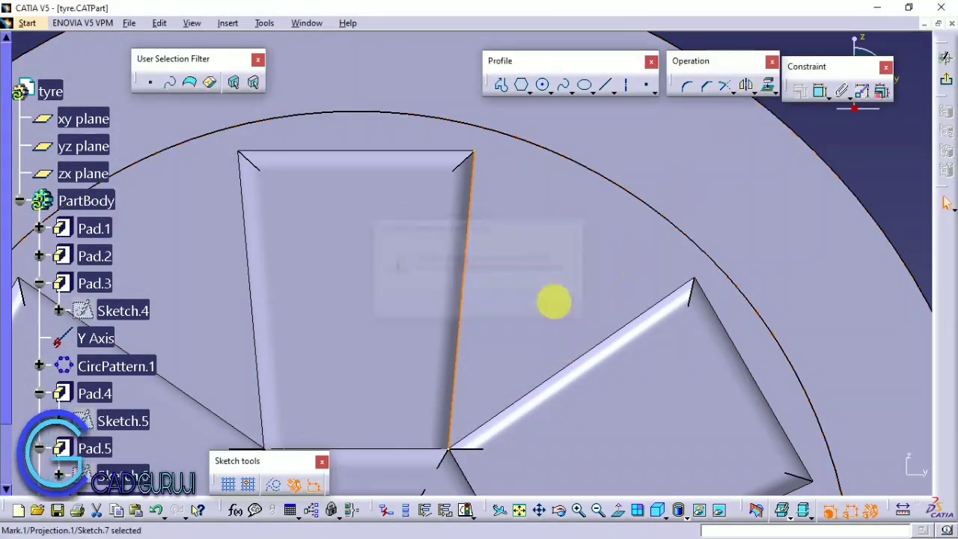
{"action": "left_click", "coordinate": [761, 93]}
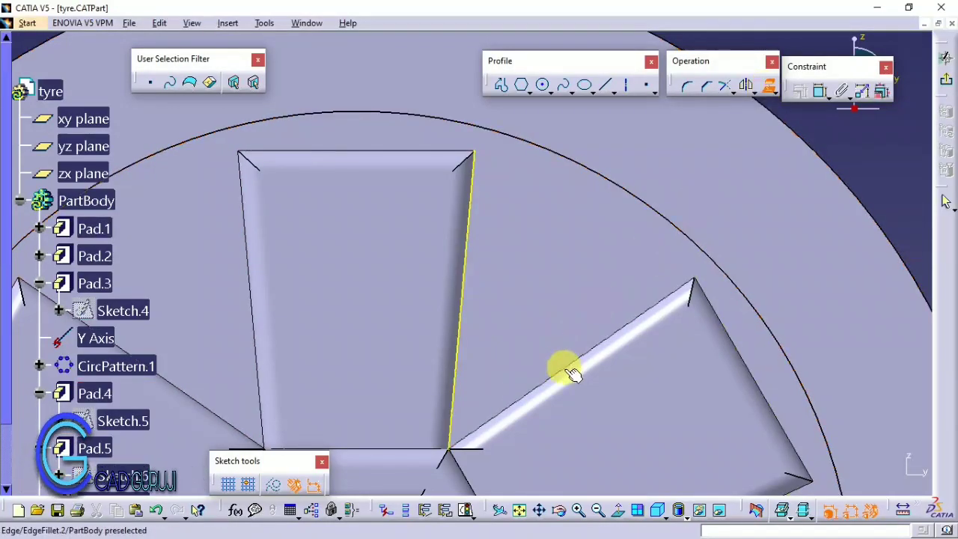
{"action": "middle_click_drag", "start_coordinate": [573, 372], "coordinate": [453, 287]}
{"action": "left_click", "coordinate": [509, 332]}
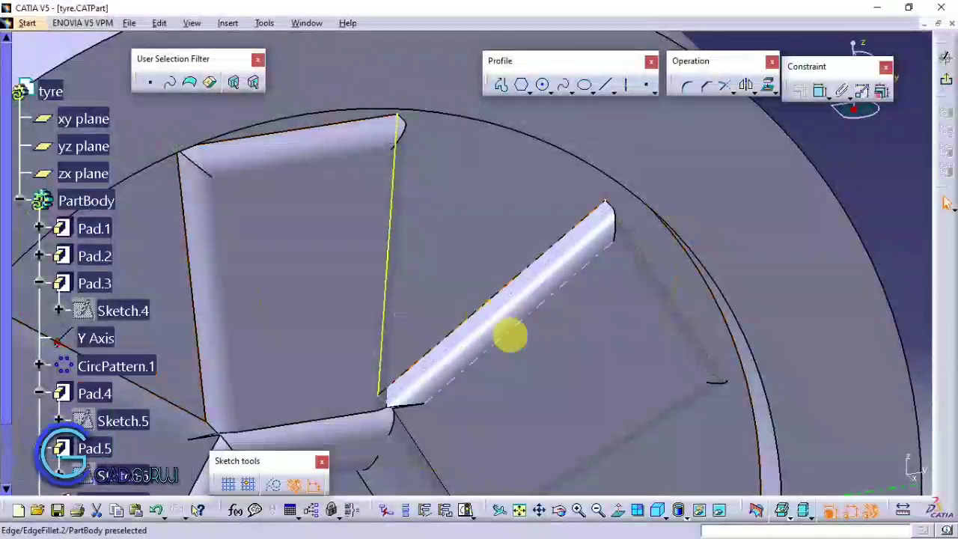
{"action": "left_click", "coordinate": [767, 84]}
{"action": "left_click", "coordinate": [551, 303]}
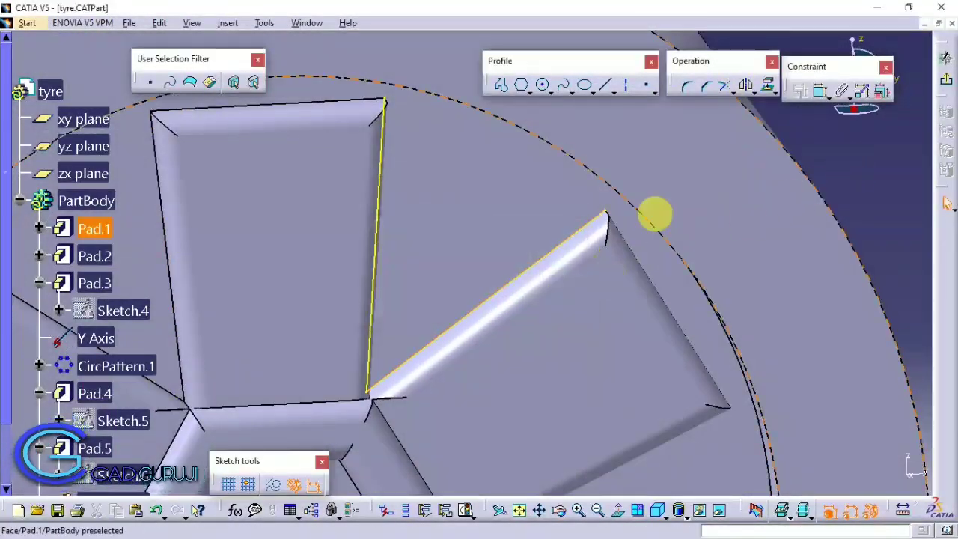
{"action": "middle_click_drag", "start_coordinate": [411, 334], "coordinate": [427, 368]}
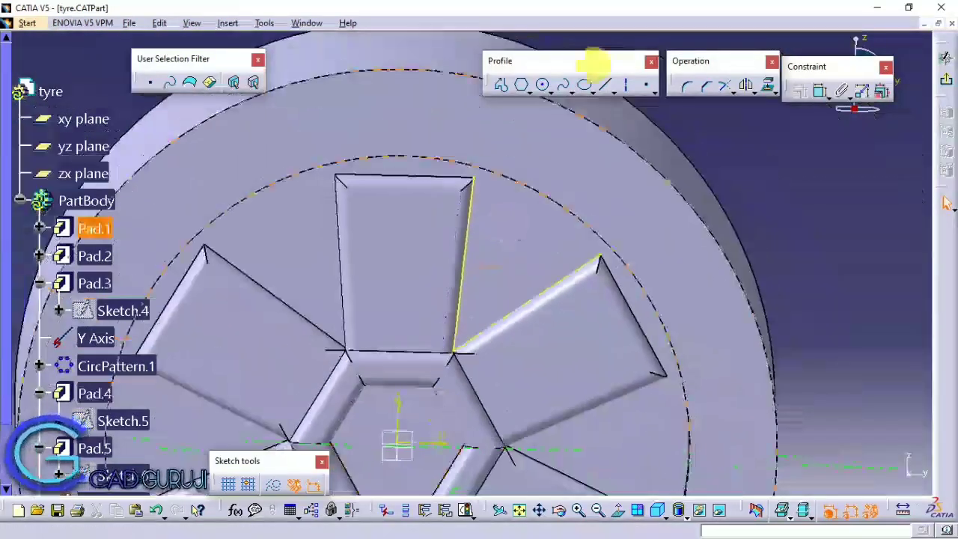
- Draw a closing line from the left spoke's outer end to the neighbouring spoke edge
{"action": "left_click", "coordinate": [502, 86]}
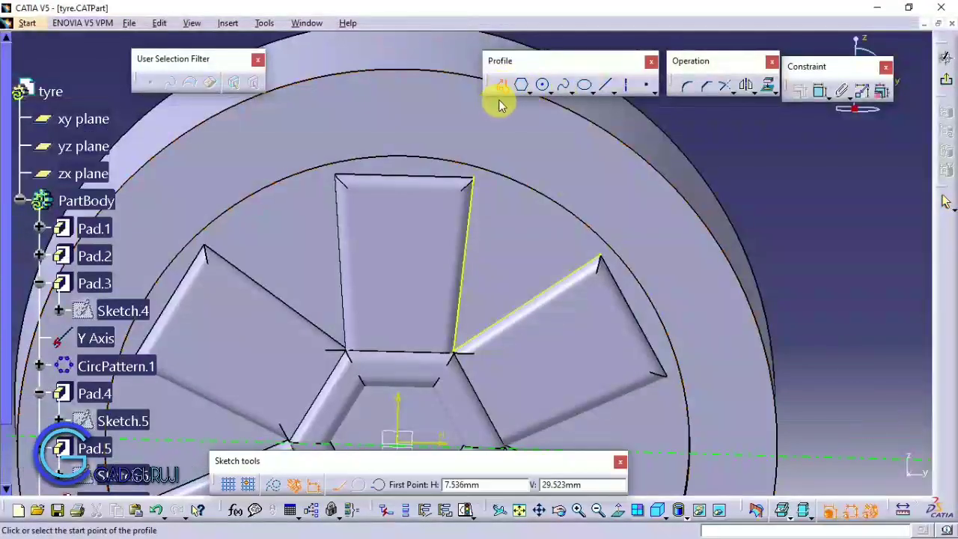
{"action": "left_click", "coordinate": [474, 201]}
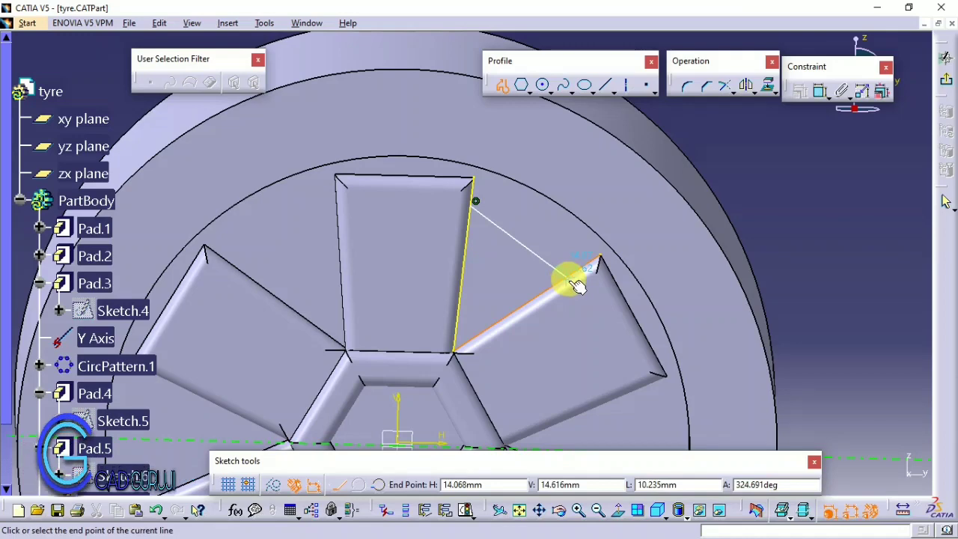
{"action": "left_click", "coordinate": [570, 271]}
{"action": "key", "text": "Escape"}
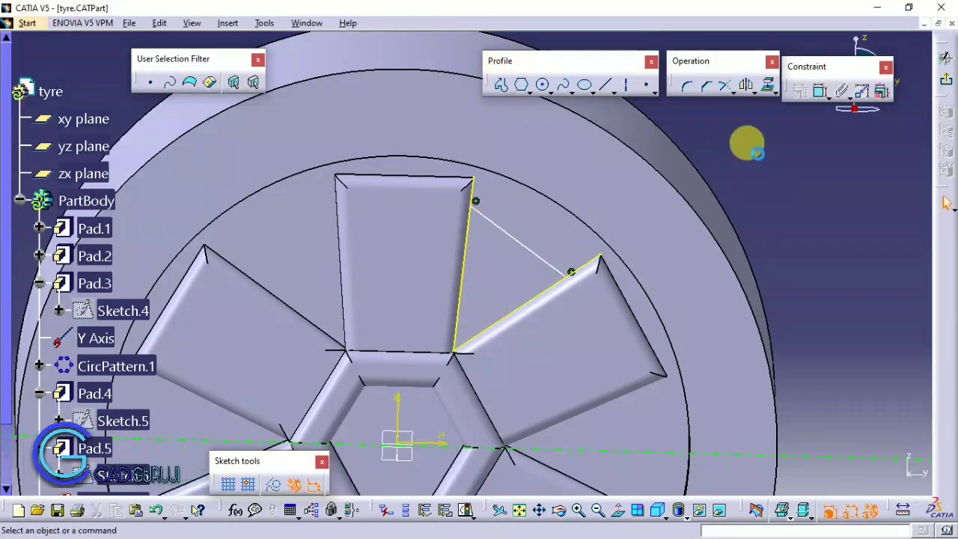
{"action": "mouse_move", "coordinate": [746, 143]}
{"action": "middle_mouse_down"}
{"action": "mouse_move", "coordinate": [710, 239]}
{"action": "mouse_move", "coordinate": [675, 141]}
{"action": "middle_mouse_up"}
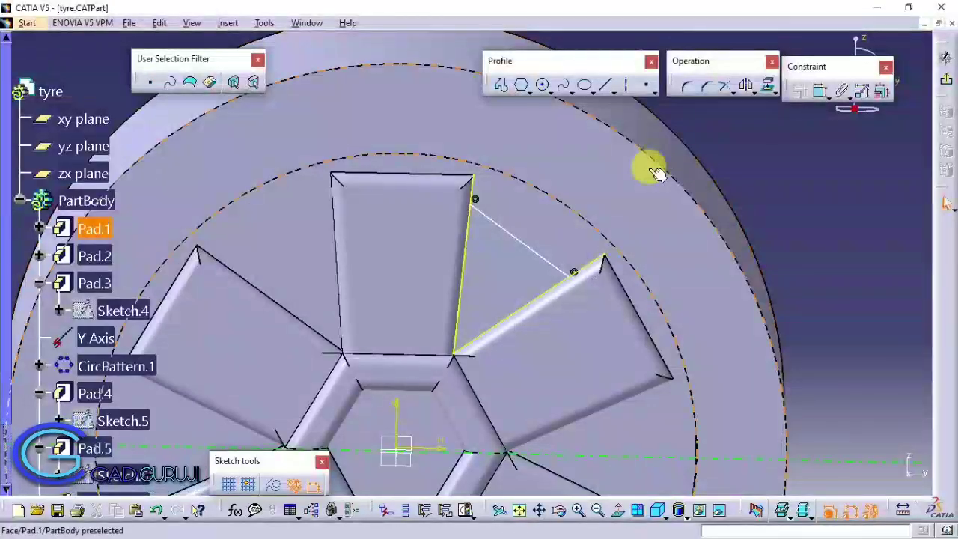
{"action": "middle_click_drag", "start_coordinate": [656, 172], "coordinate": [652, 220]}
{"action": "middle_click_drag", "start_coordinate": [718, 225], "coordinate": [620, 314]}
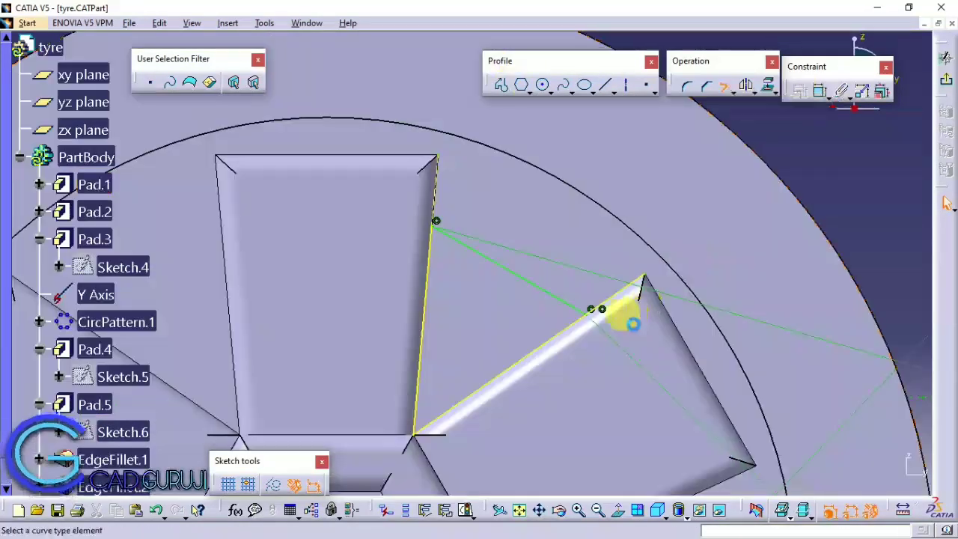
- Exit the sketch and pad Sketch.7 into the triangular web between the spokes
{"action": "left_click", "coordinate": [945, 88]}
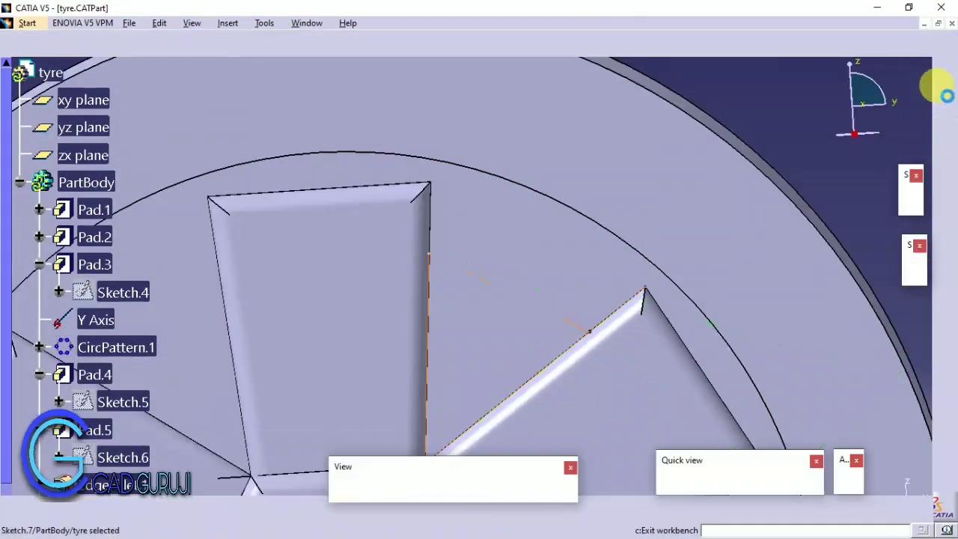
{"action": "left_click", "coordinate": [309, 44]}
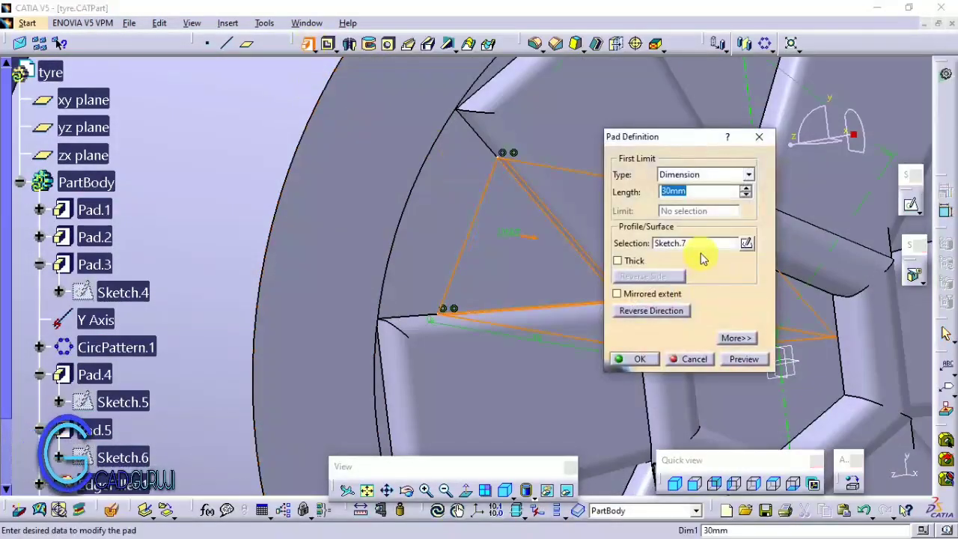
{"action": "mouse_move", "coordinate": [289, 316]}
{"action": "middle_mouse_down"}
{"action": "mouse_move", "coordinate": [290, 250]}
{"action": "mouse_move", "coordinate": [695, 92]}
{"action": "middle_mouse_up"}
- Circular-pattern Pad.6 around the X Axis as a complete crown
{"action": "left_click", "coordinate": [765, 43]}
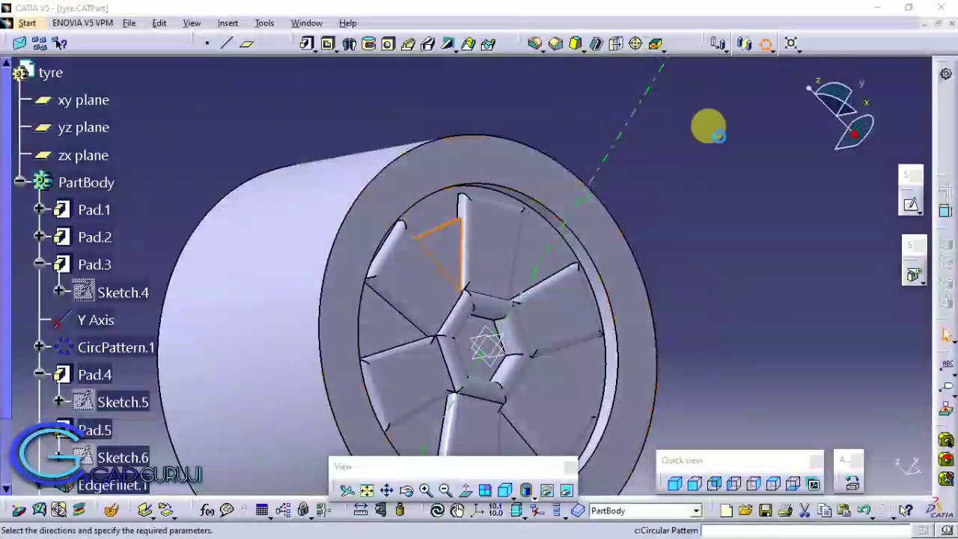
{"action": "right_click", "coordinate": [591, 247]}
{"action": "left_click", "coordinate": [613, 279]}
{"action": "left_click", "coordinate": [591, 153]}
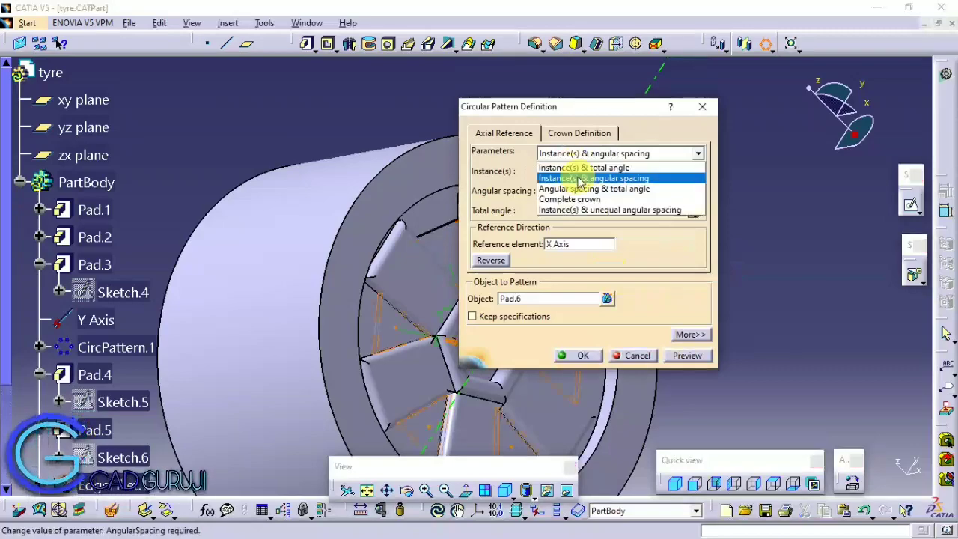
{"action": "left_click", "coordinate": [577, 197]}
{"action": "left_click", "coordinate": [591, 357]}
{"action": "mouse_move", "coordinate": [656, 427]}
{"action": "middle_mouse_down"}
{"action": "mouse_move", "coordinate": [513, 336]}
{"action": "mouse_move", "coordinate": [535, 321]}
{"action": "mouse_move", "coordinate": [550, 272]}
{"action": "mouse_move", "coordinate": [551, 90]}
{"action": "middle_mouse_up"}
- Start a new edge fillet on the part
{"action": "left_click", "coordinate": [534, 44]}
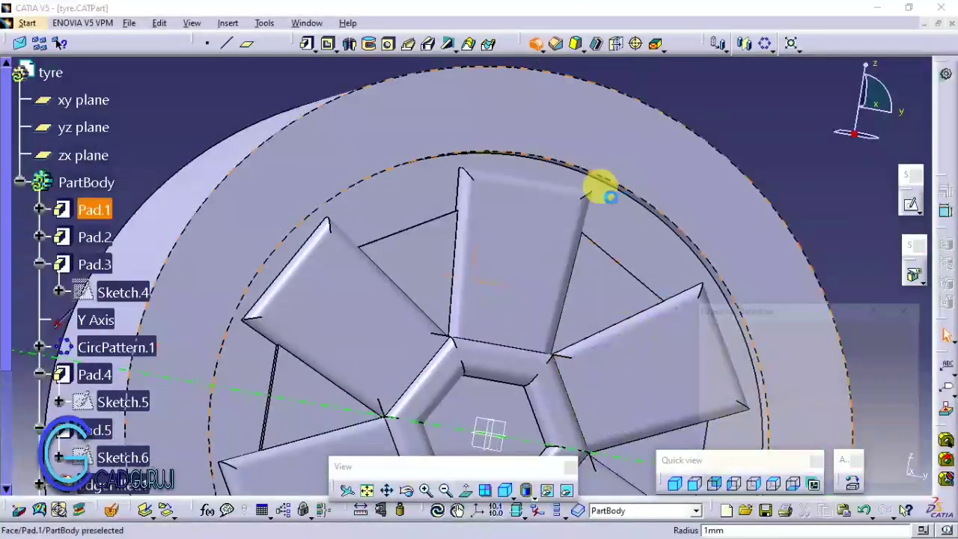
{"action": "scroll", "coordinate": [539, 154], "scroll_direction": "up", "scroll_amount": 5}
{"action": "scroll", "coordinate": [490, 234], "scroll_direction": "up", "scroll_amount": 3}
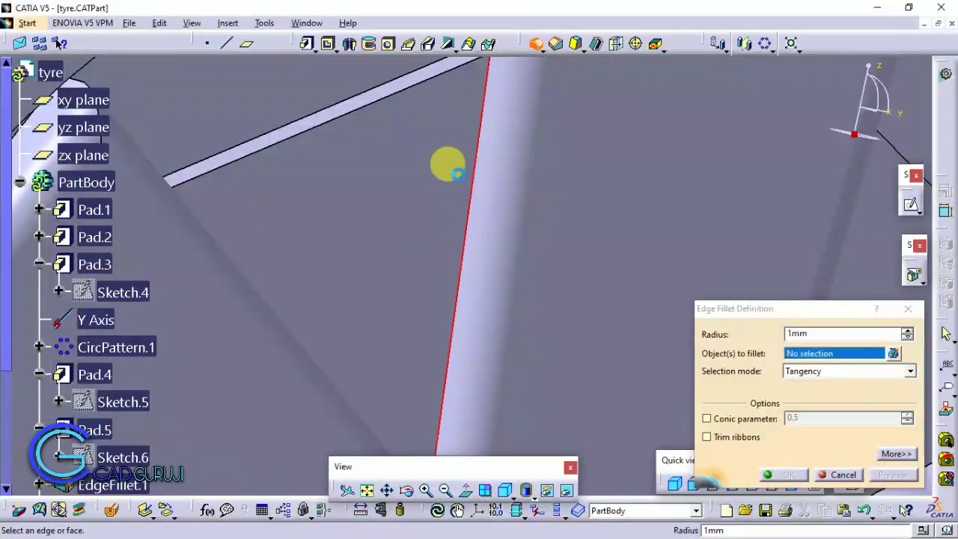
- Fillet the spoke edge at 1 mm and both inner and outer rim circles at 5 mm
{"action": "left_click", "coordinate": [456, 174]}
{"action": "scroll", "coordinate": [395, 351], "scroll_direction": "down", "scroll_amount": 5}
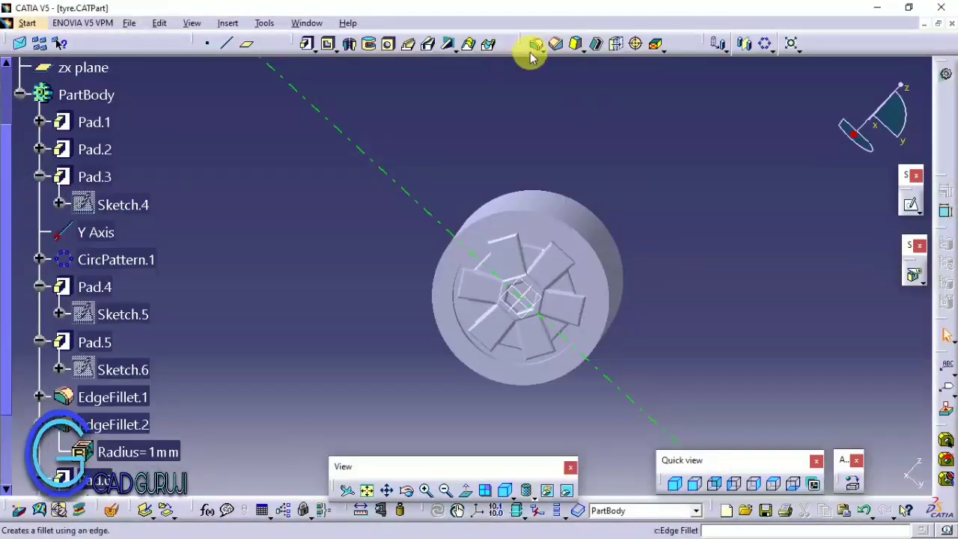
{"action": "left_click", "coordinate": [534, 43]}
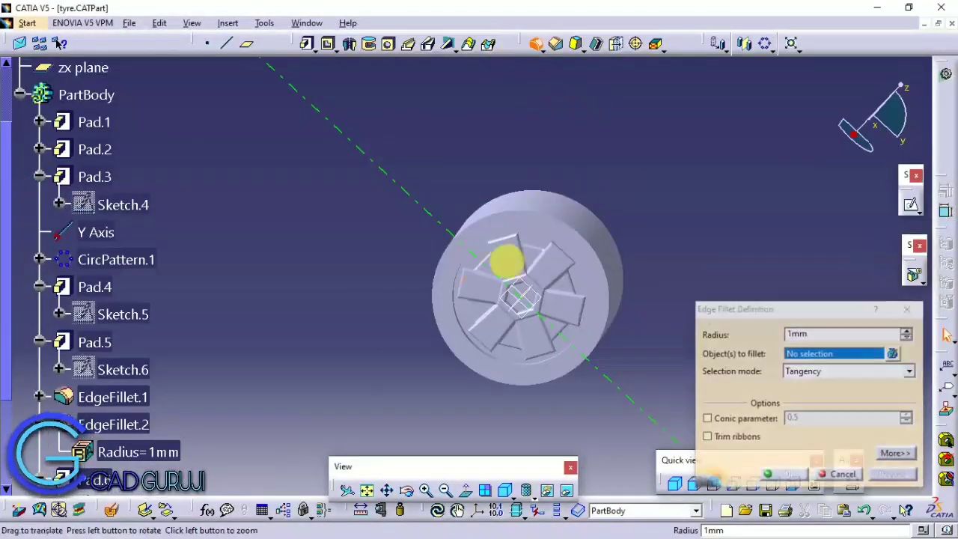
{"action": "scroll", "coordinate": [503, 355], "scroll_direction": "up", "scroll_amount": 5}
{"action": "left_click", "coordinate": [512, 320]}
{"action": "left_click", "coordinate": [593, 280]}
{"action": "type", "text": "5"}
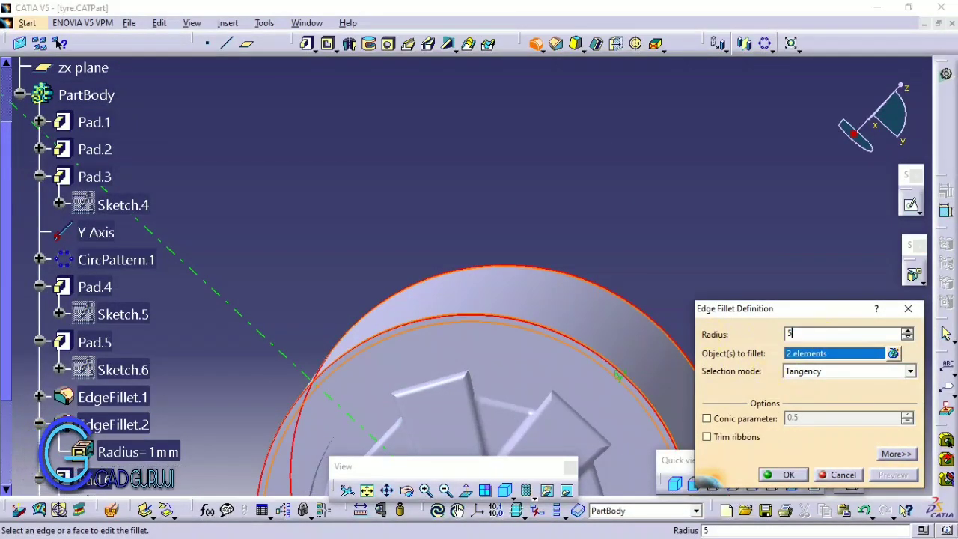
{"action": "middle_click_drag", "start_coordinate": [581, 291], "coordinate": [421, 324]}
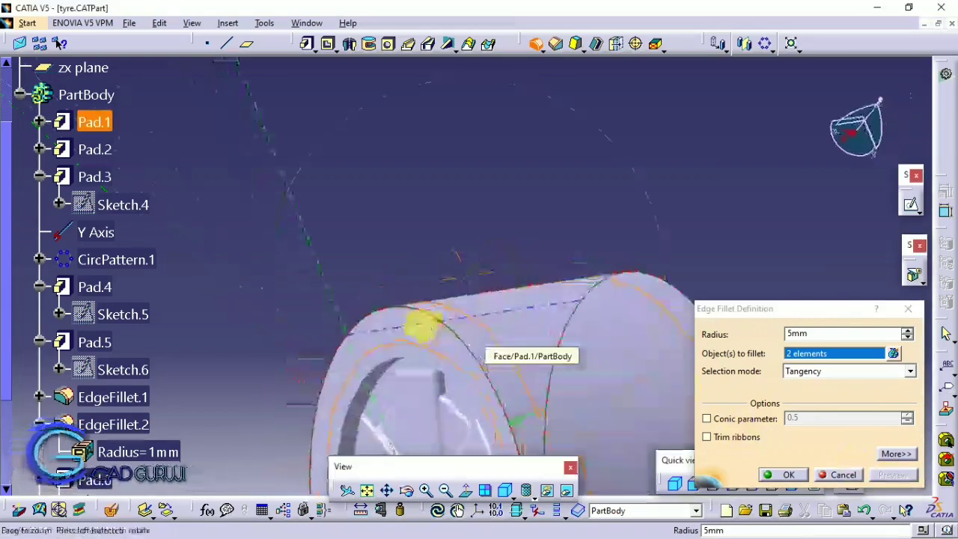
{"action": "left_click", "coordinate": [783, 476]}
{"action": "mouse_move", "coordinate": [665, 395]}
{"action": "middle_mouse_down"}
{"action": "mouse_move", "coordinate": [487, 306]}
{"action": "mouse_move", "coordinate": [615, 317]}
{"action": "mouse_move", "coordinate": [459, 321]}
{"action": "middle_mouse_up"}
{"action": "mouse_move", "coordinate": [380, 336]}
{"action": "middle_mouse_down"}
{"action": "mouse_move", "coordinate": [519, 374]}
{"action": "mouse_move", "coordinate": [540, 400]}
{"action": "middle_mouse_up"}
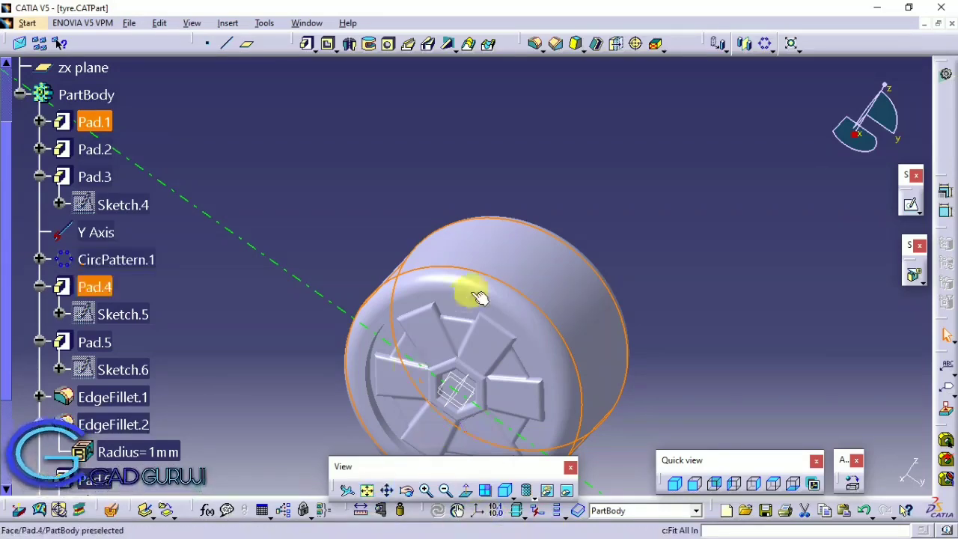
{"action": "mouse_move", "coordinate": [464, 272]}
{"action": "middle_mouse_down"}
{"action": "mouse_move", "coordinate": [416, 348]}
{"action": "mouse_move", "coordinate": [458, 294]}
{"action": "mouse_move", "coordinate": [423, 402]}
{"action": "mouse_move", "coordinate": [513, 367]}
{"action": "mouse_move", "coordinate": [449, 322]}
{"action": "middle_mouse_up"}
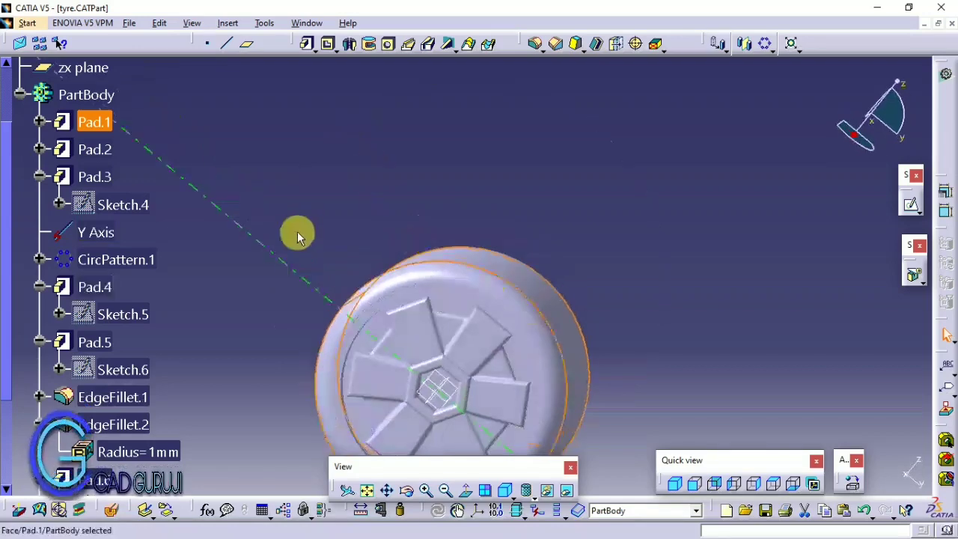
- Hide the Y Axis, create a plane offset 35 mm from the xy plane, and sketch on it
{"action": "right_click", "coordinate": [294, 232]}
{"action": "left_click", "coordinate": [300, 288]}
{"action": "left_click", "coordinate": [248, 49]}
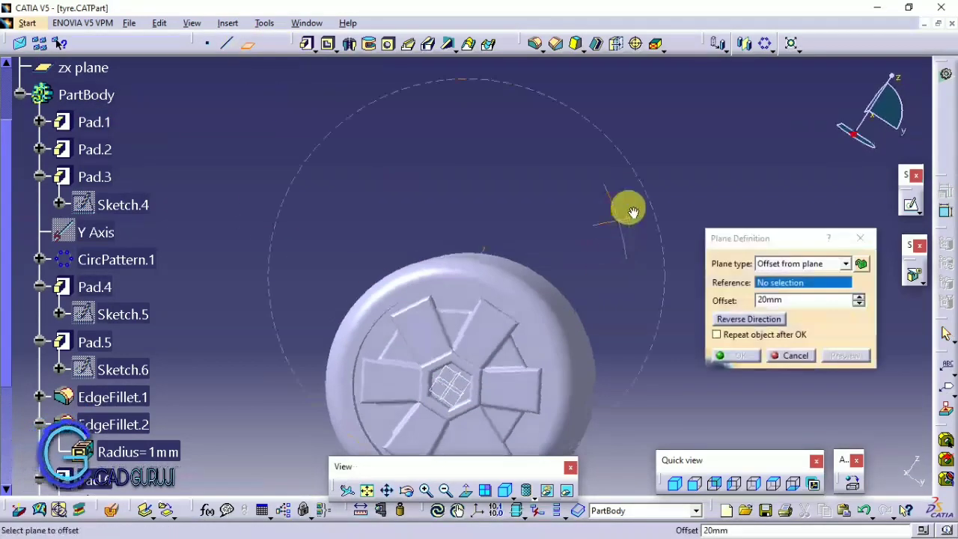
{"action": "middle_click_drag", "start_coordinate": [626, 208], "coordinate": [468, 394]}
{"action": "left_click", "coordinate": [686, 485]}
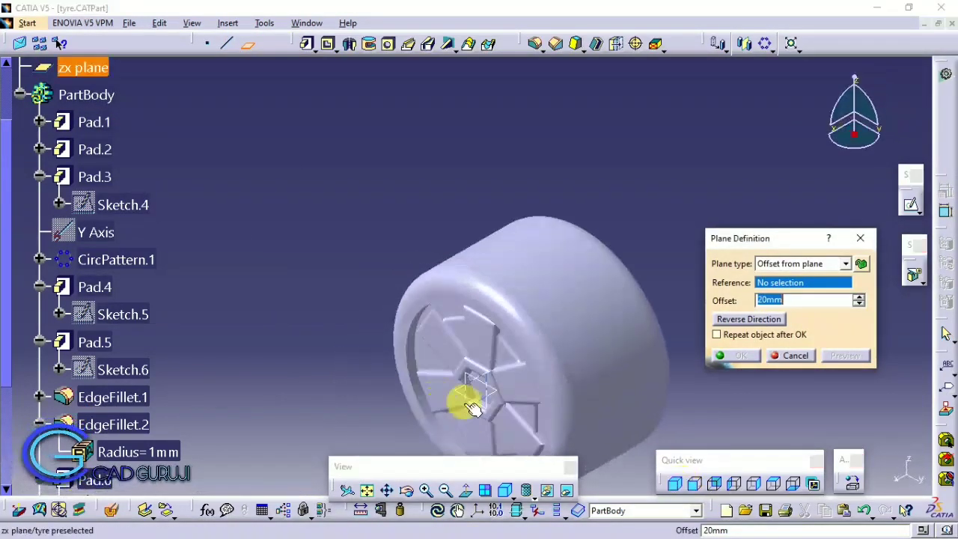
{"action": "left_click", "coordinate": [463, 399]}
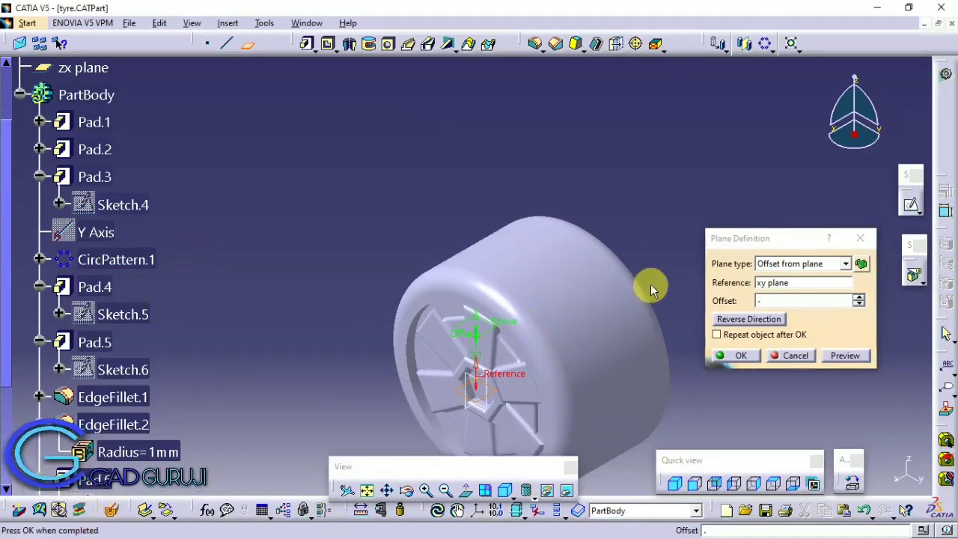
{"action": "middle_click_drag", "start_coordinate": [641, 284], "coordinate": [499, 252]}
{"action": "left_click", "coordinate": [904, 234]}
{"action": "middle_click_drag", "start_coordinate": [570, 274], "coordinate": [509, 271]}
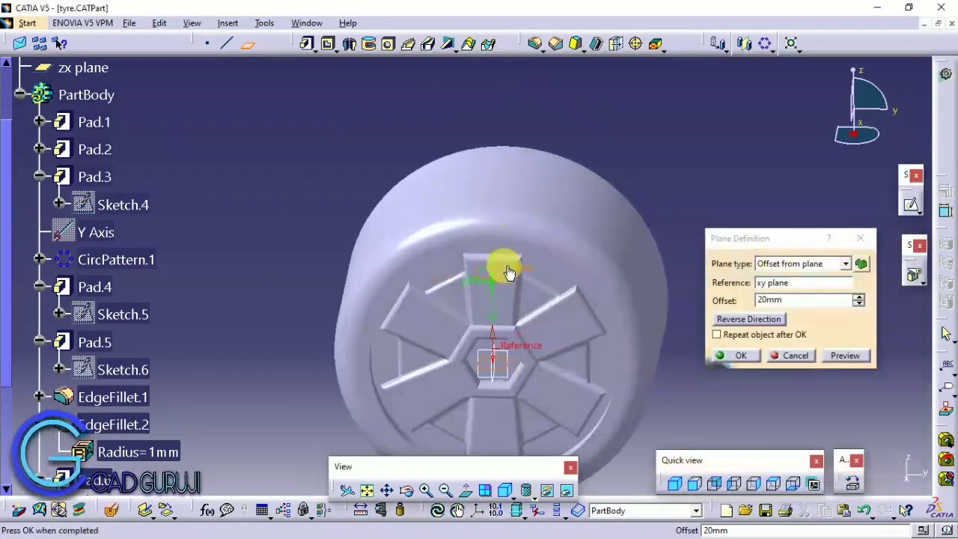
{"action": "left_click", "coordinate": [690, 488]}
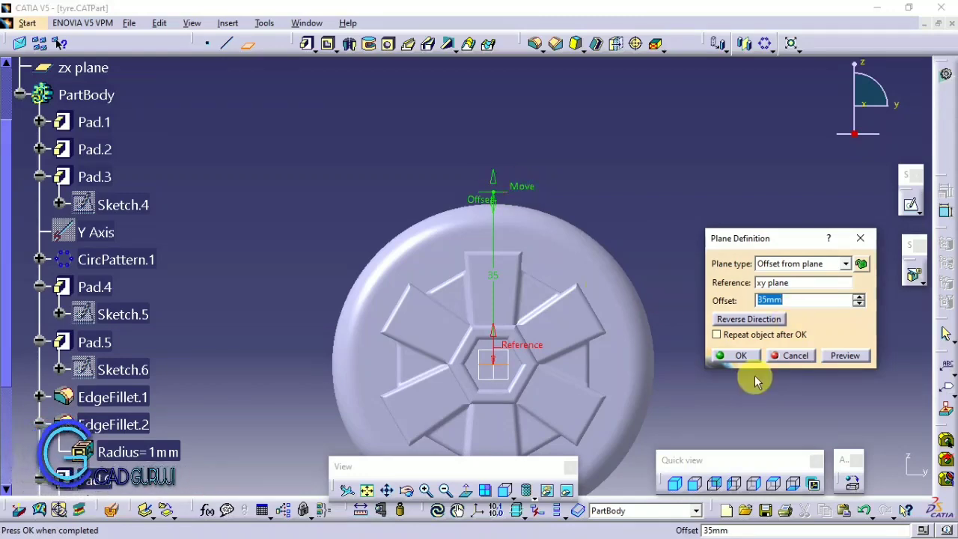
{"action": "left_click", "coordinate": [737, 356]}
{"action": "left_click", "coordinate": [909, 206]}
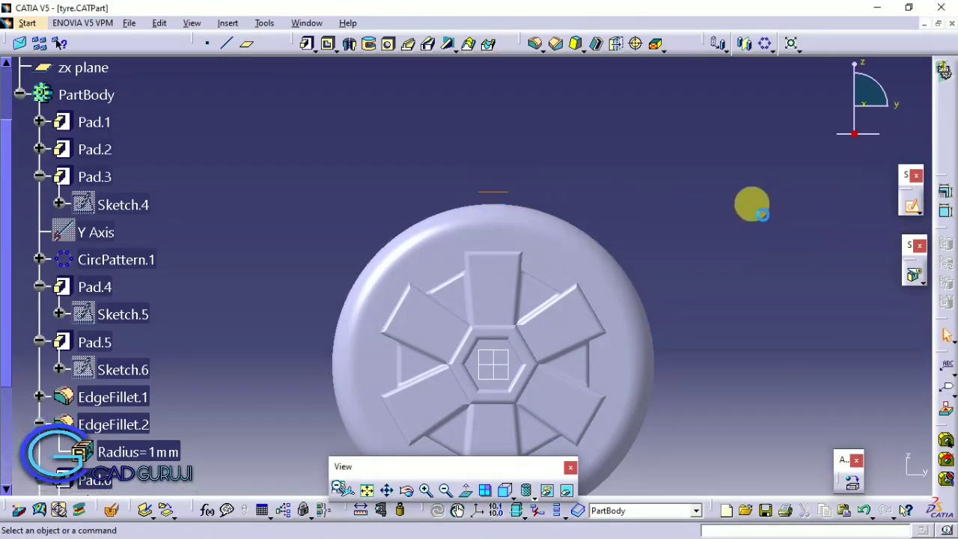
- Draw a vertical line through the tyre and allow it as a symmetry line
{"action": "left_click", "coordinate": [626, 84]}
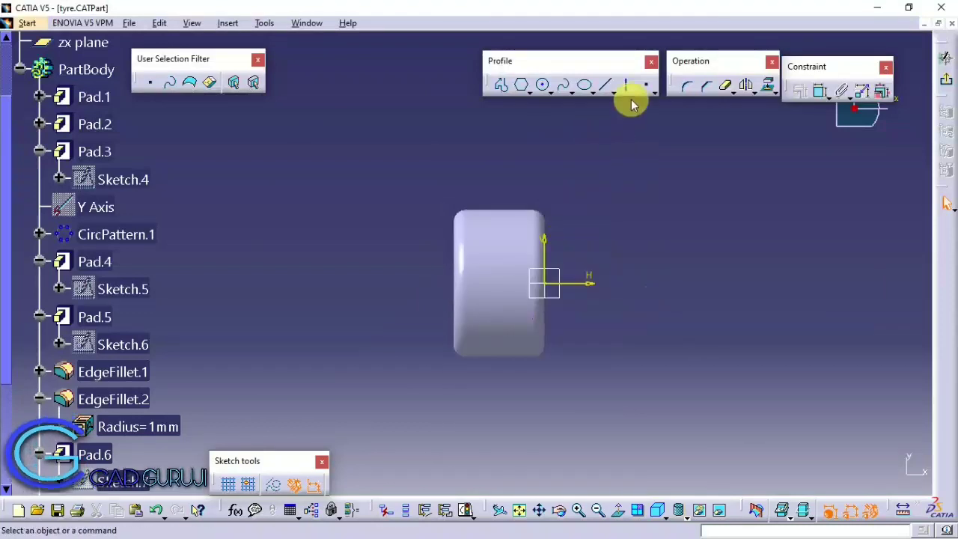
{"action": "left_click", "coordinate": [507, 396]}
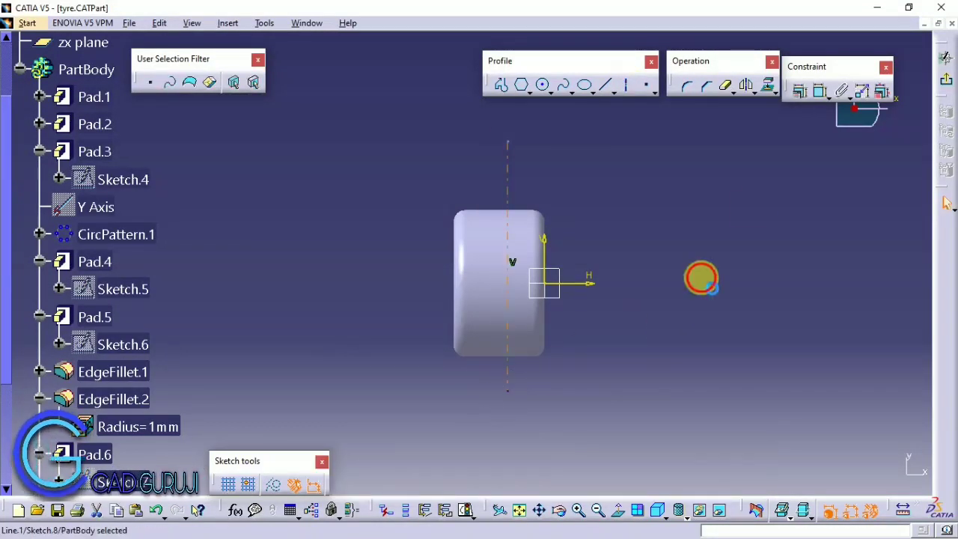
{"action": "left_click", "coordinate": [819, 92]}
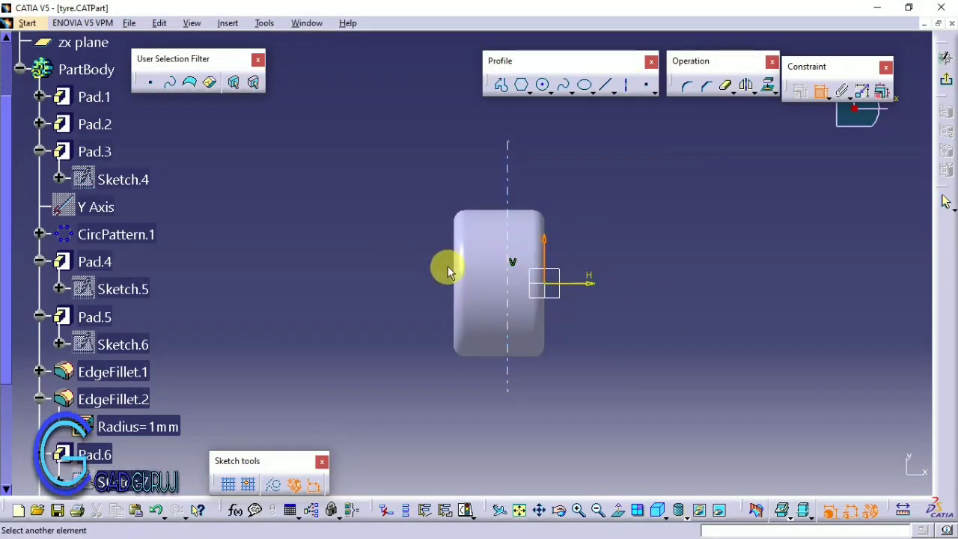
{"action": "right_click", "coordinate": [532, 138]}
{"action": "left_click", "coordinate": [522, 188]}
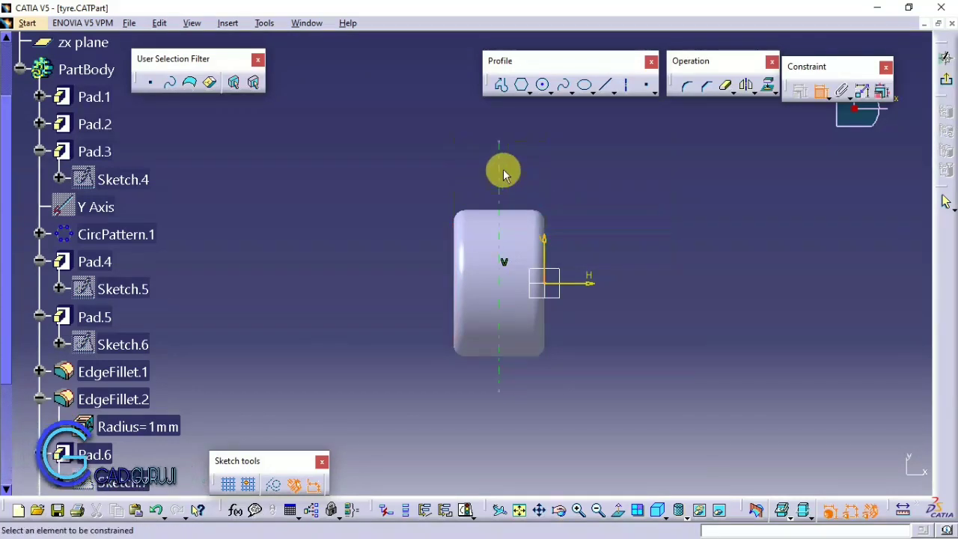
- Draw a closed slanted four-sided profile starting and ending on the vertical line
{"action": "left_click", "coordinate": [500, 87]}
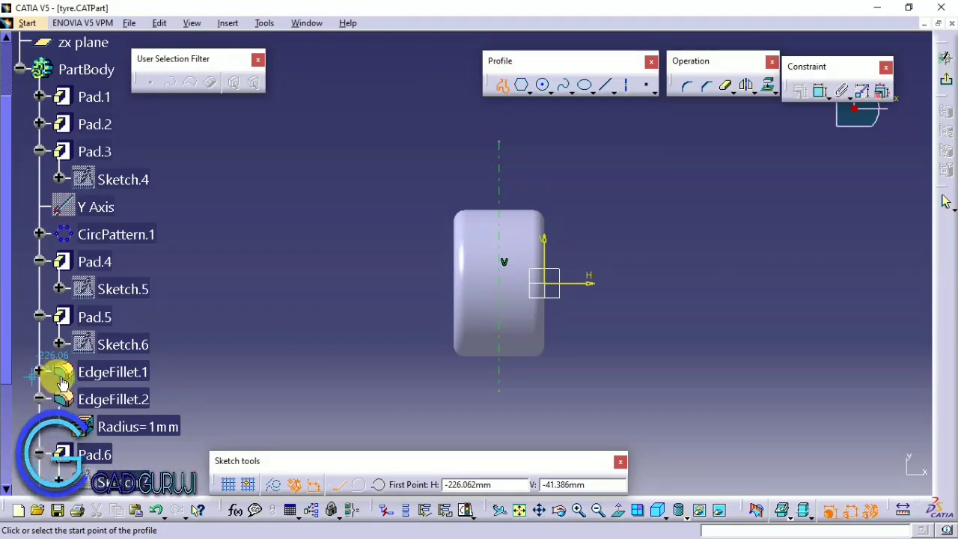
{"action": "mouse_move", "coordinate": [346, 299]}
{"action": "middle_mouse_down"}
{"action": "mouse_move", "coordinate": [407, 180]}
{"action": "mouse_move", "coordinate": [324, 239]}
{"action": "middle_mouse_up"}
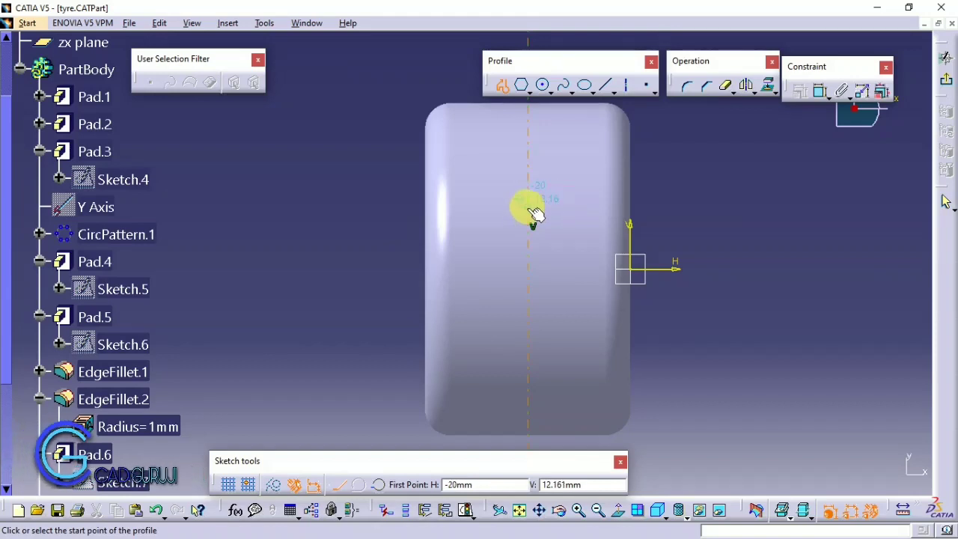
{"action": "left_click", "coordinate": [532, 204]}
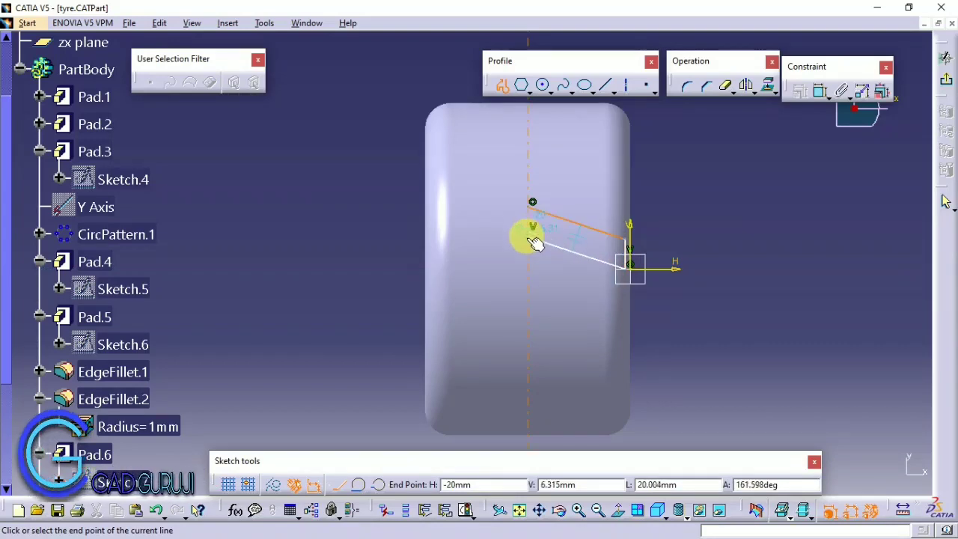
{"action": "left_click", "coordinate": [530, 210]}
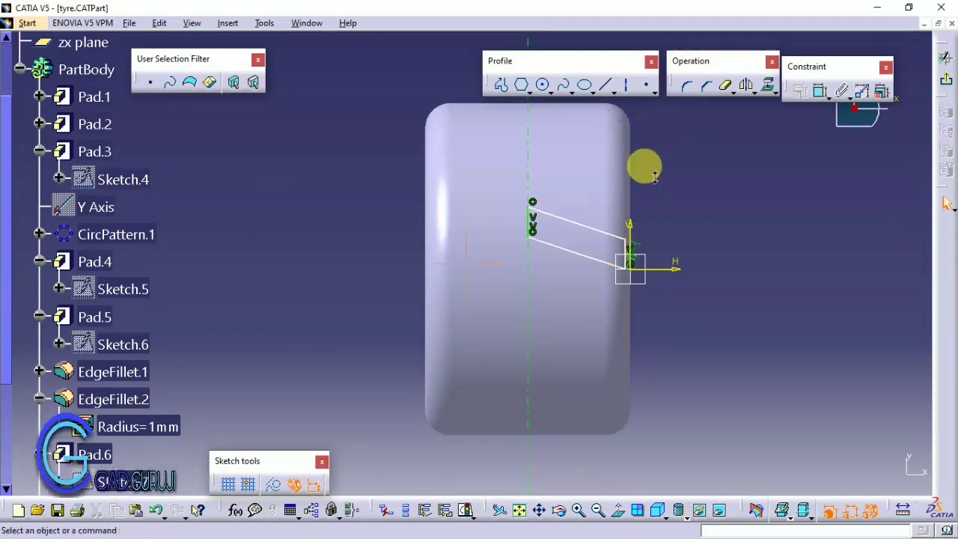
- Dimension the profile from the horizontal axis, setting the value to 76
{"action": "mouse_move", "coordinate": [654, 176]}
{"action": "middle_mouse_down"}
{"action": "mouse_move", "coordinate": [616, 259]}
{"action": "mouse_move", "coordinate": [475, 242]}
{"action": "mouse_move", "coordinate": [562, 250]}
{"action": "mouse_move", "coordinate": [482, 201]}
{"action": "middle_mouse_up"}
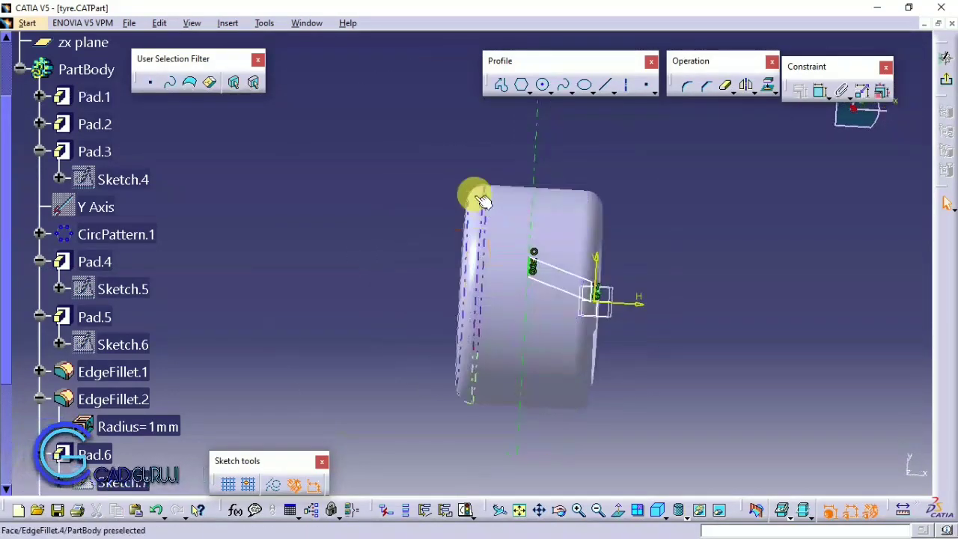
{"action": "scroll", "coordinate": [311, 292], "scroll_direction": "down", "scroll_amount": 1}
{"action": "middle_click_drag", "start_coordinate": [352, 261], "coordinate": [439, 199]}
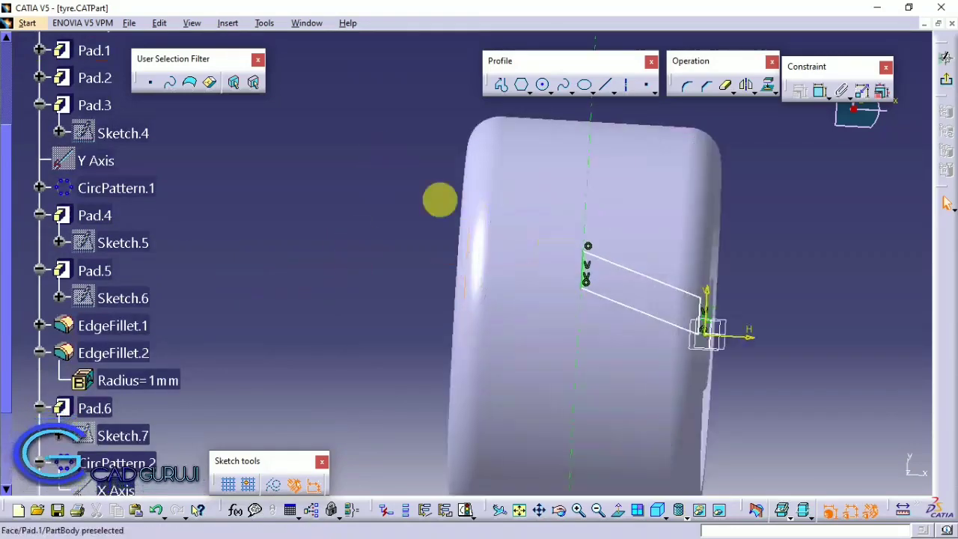
{"action": "left_click", "coordinate": [621, 506]}
{"action": "left_click", "coordinate": [818, 93]}
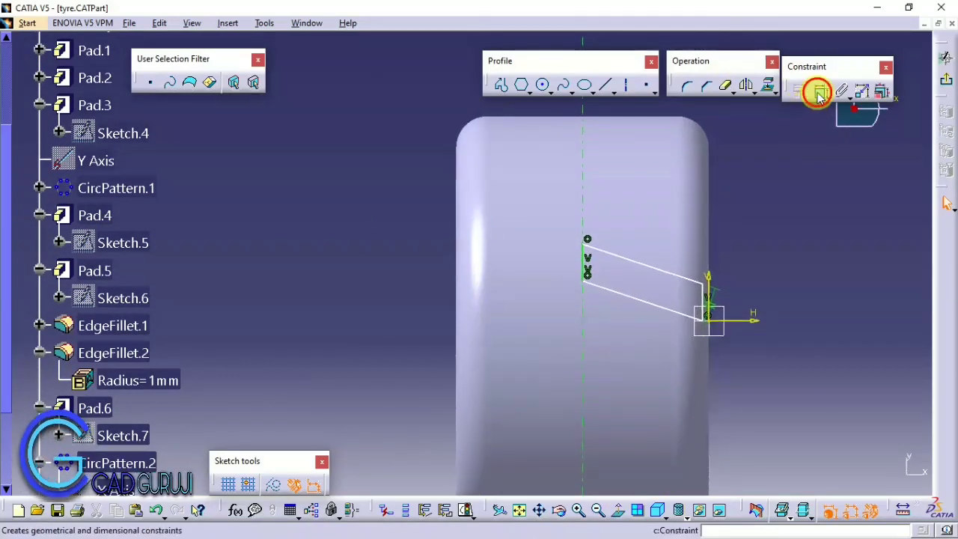
{"action": "left_click", "coordinate": [720, 307]}
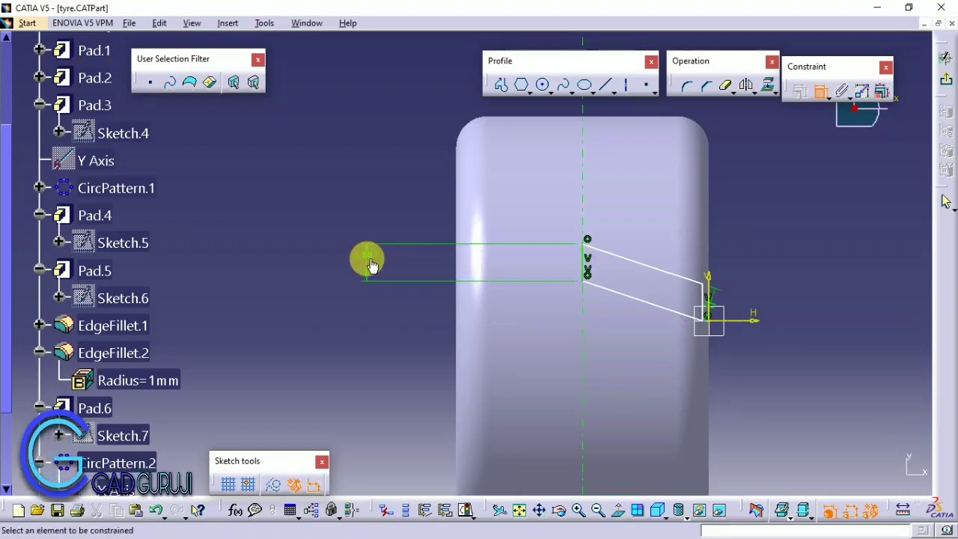
{"action": "left_click", "coordinate": [432, 301]}
{"action": "double_click", "coordinate": [367, 98]}
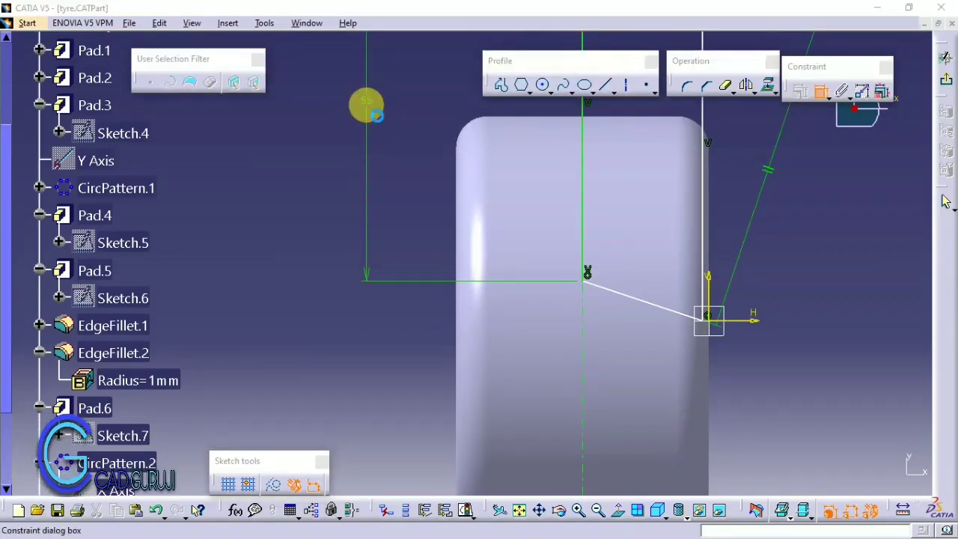
{"action": "type", "text": "76"}
{"action": "key", "text": "Return"}
{"action": "mouse_move", "coordinate": [366, 102]}
{"action": "middle_mouse_down"}
{"action": "mouse_move", "coordinate": [420, 146]}
{"action": "mouse_move", "coordinate": [414, 140]}
{"action": "middle_mouse_up"}
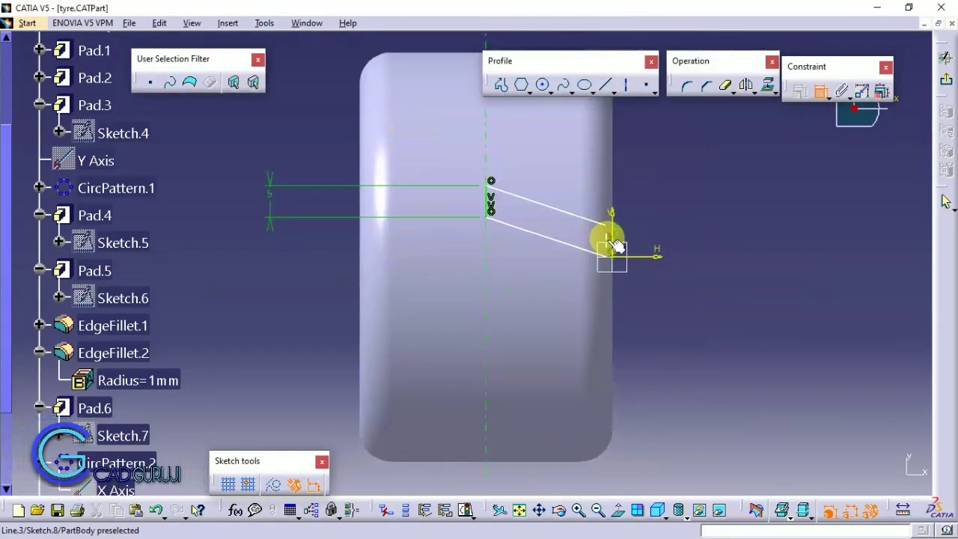
{"action": "right_click", "coordinate": [665, 249]}
{"action": "left_click", "coordinate": [714, 489]}
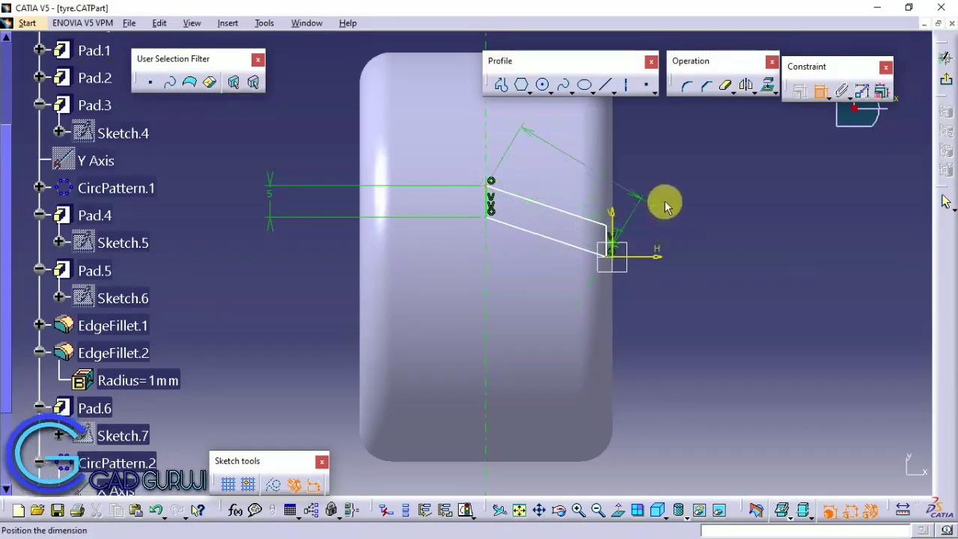
- Make the dimension vertical and set the lug height to 12
{"action": "right_click", "coordinate": [665, 171]}
{"action": "left_click", "coordinate": [707, 210]}
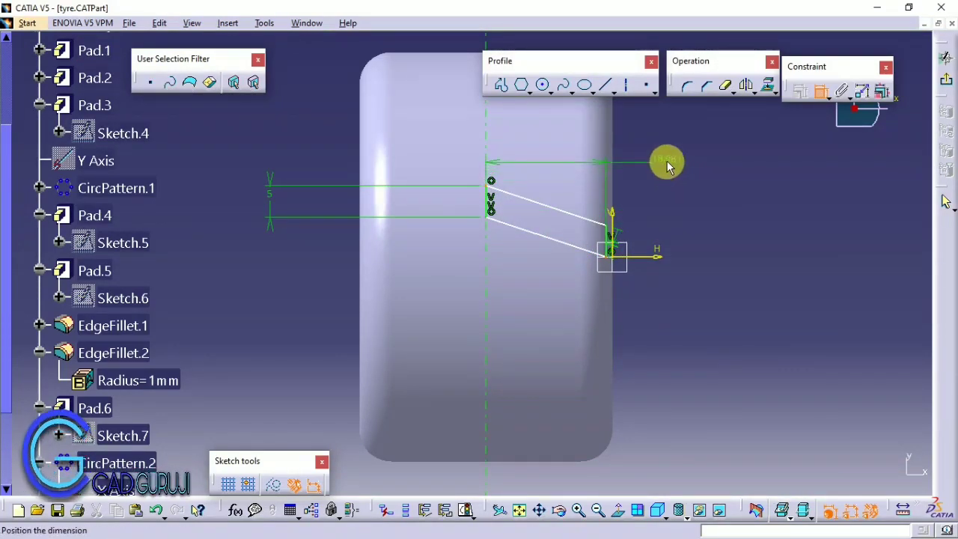
{"action": "right_click", "coordinate": [666, 161]}
{"action": "left_click", "coordinate": [680, 213]}
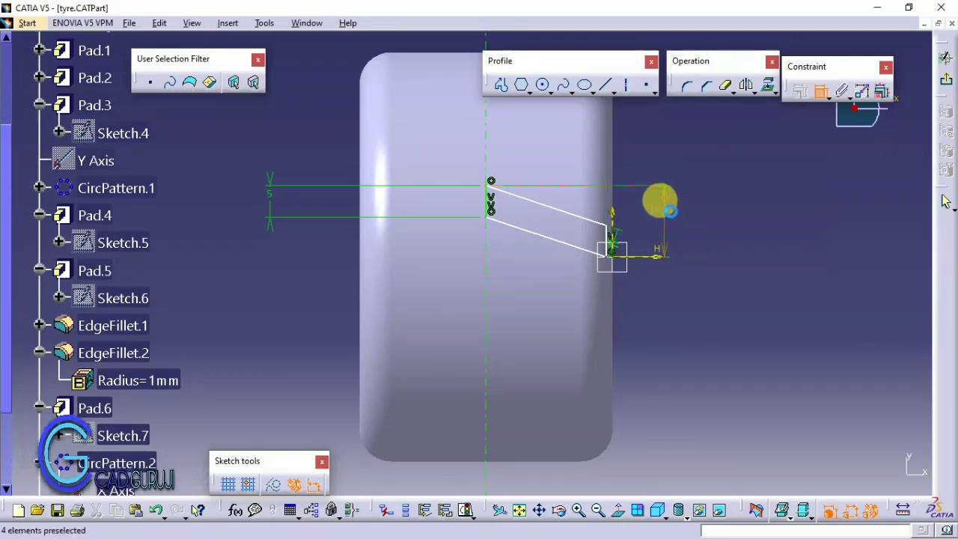
{"action": "double_click", "coordinate": [662, 209]}
{"action": "type", "text": "2"}
{"action": "key", "text": "Return"}
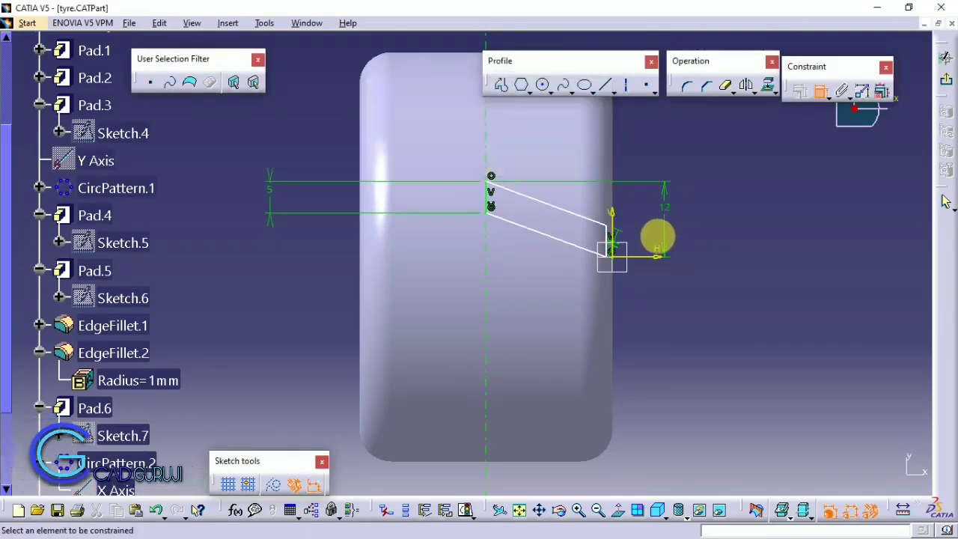
- Dimension the lug width as 19 and exit the sketch
{"action": "middle_click", "coordinate": [569, 211]}
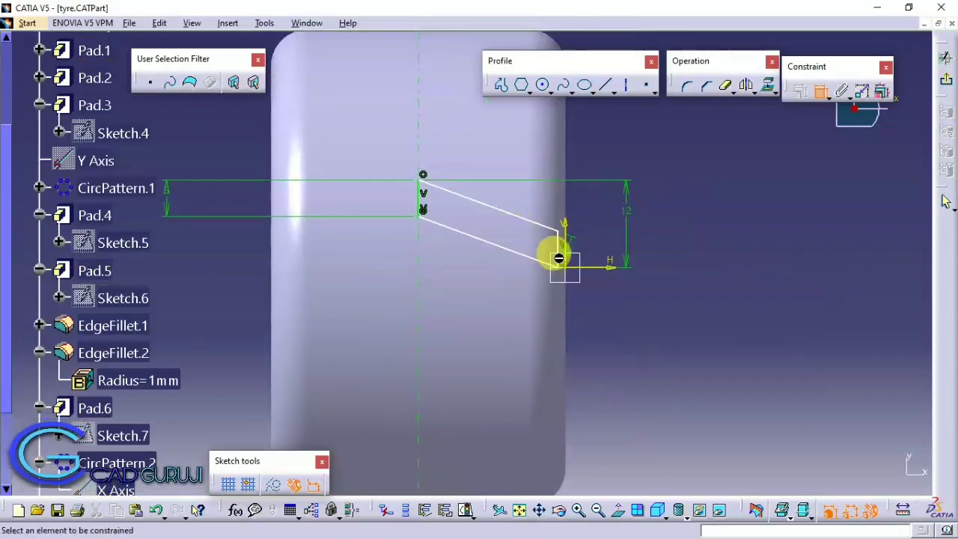
{"action": "left_click", "coordinate": [424, 196]}
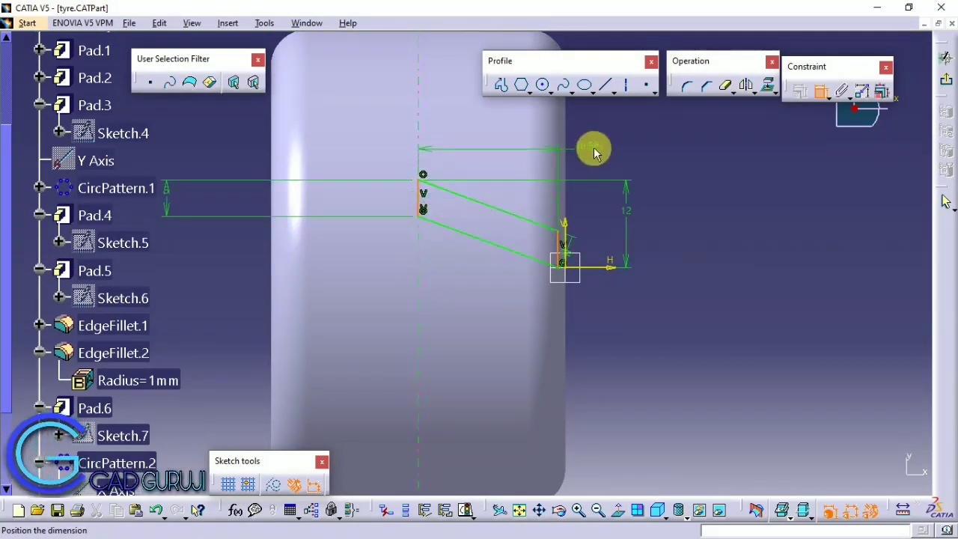
{"action": "double_click", "coordinate": [613, 135]}
{"action": "key", "text": "Return"}
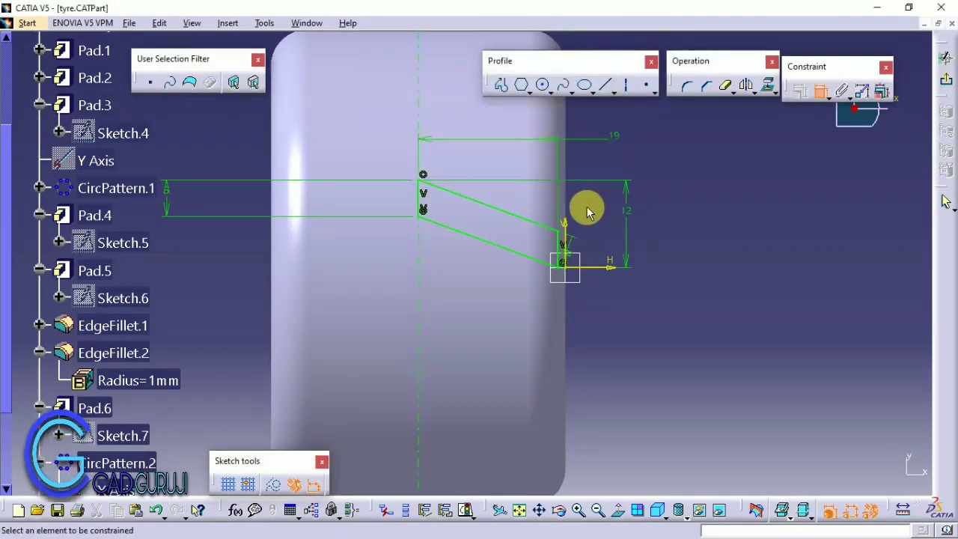
{"action": "middle_click_drag", "start_coordinate": [444, 165], "coordinate": [504, 248]}
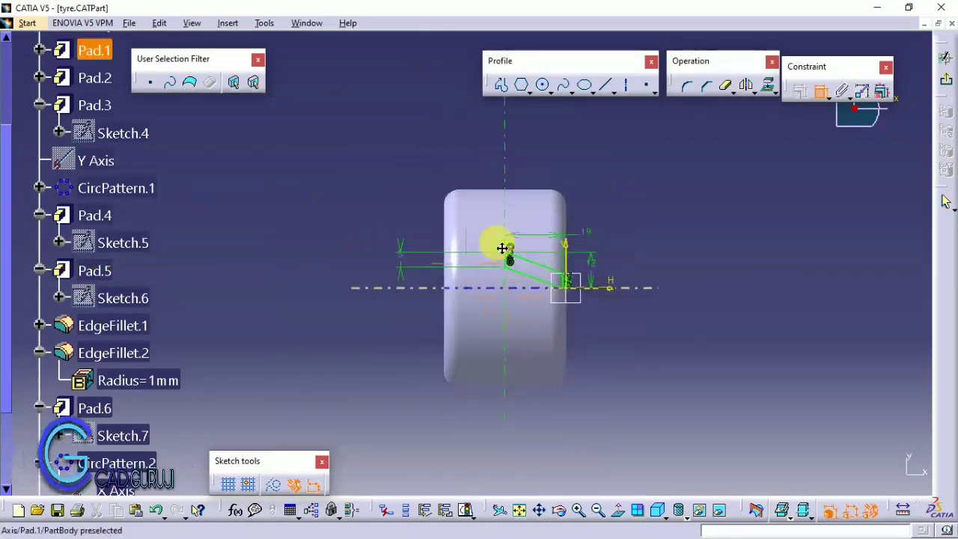
{"action": "left_click", "coordinate": [944, 200]}
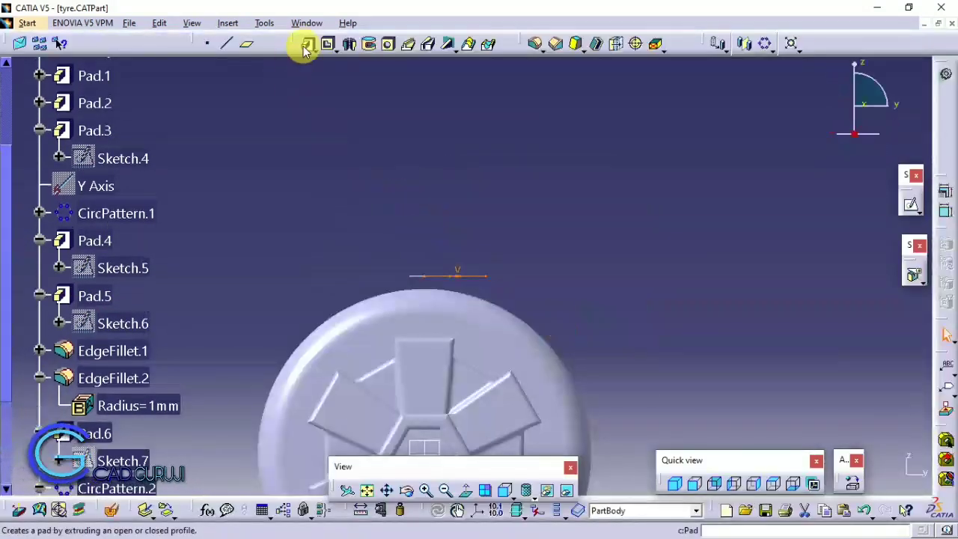
- Create Pad.7 from Sketch.8, reversed, with type Up to next, so one lug sits on the tyre
{"action": "left_click", "coordinate": [306, 46]}
{"action": "left_click", "coordinate": [651, 308]}
{"action": "left_click", "coordinate": [685, 175]}
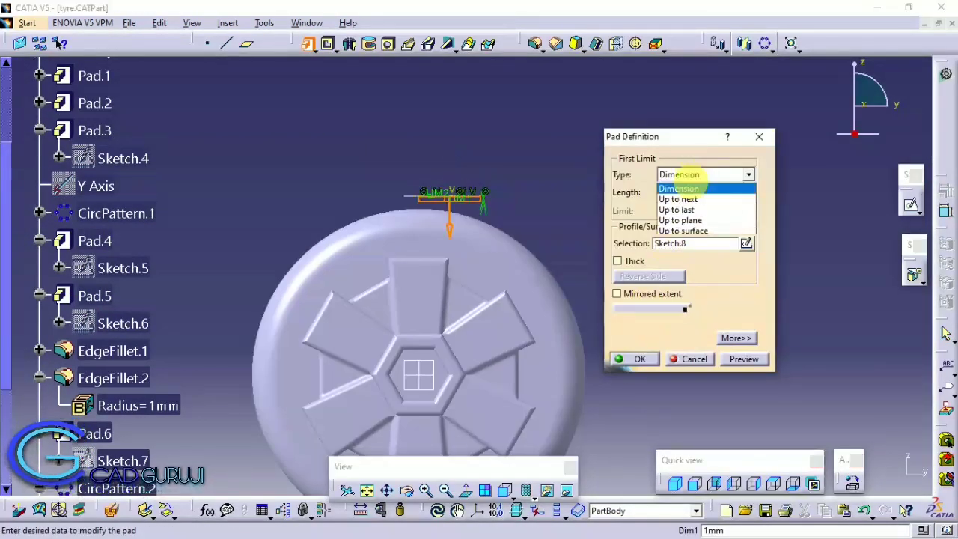
{"action": "left_click", "coordinate": [677, 199]}
{"action": "mouse_move", "coordinate": [459, 259]}
{"action": "middle_mouse_down"}
{"action": "mouse_move", "coordinate": [481, 289]}
{"action": "mouse_move", "coordinate": [389, 250]}
{"action": "mouse_move", "coordinate": [412, 224]}
{"action": "middle_mouse_up"}
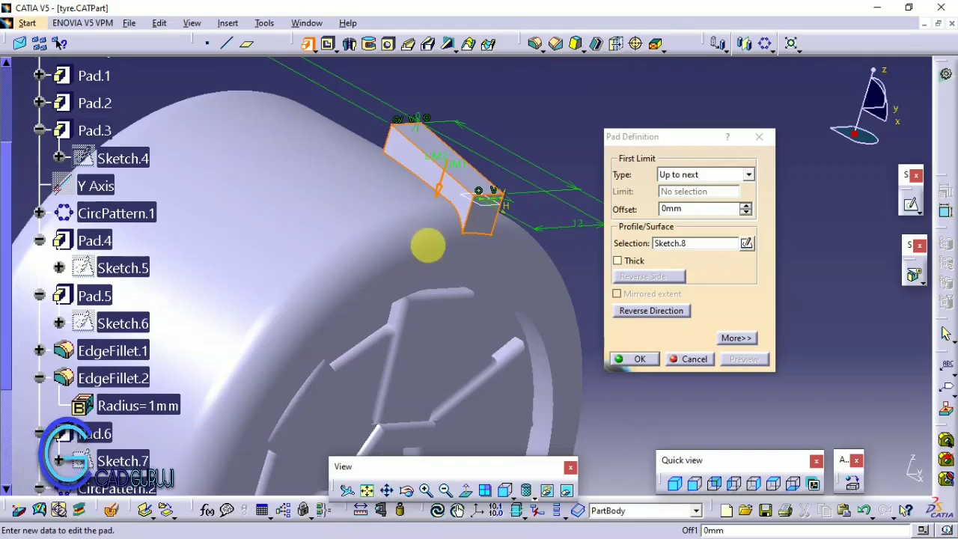
{"action": "mouse_move", "coordinate": [427, 245]}
{"action": "middle_mouse_down"}
{"action": "mouse_move", "coordinate": [407, 197]}
{"action": "mouse_move", "coordinate": [359, 216]}
{"action": "mouse_move", "coordinate": [436, 232]}
{"action": "middle_mouse_up"}
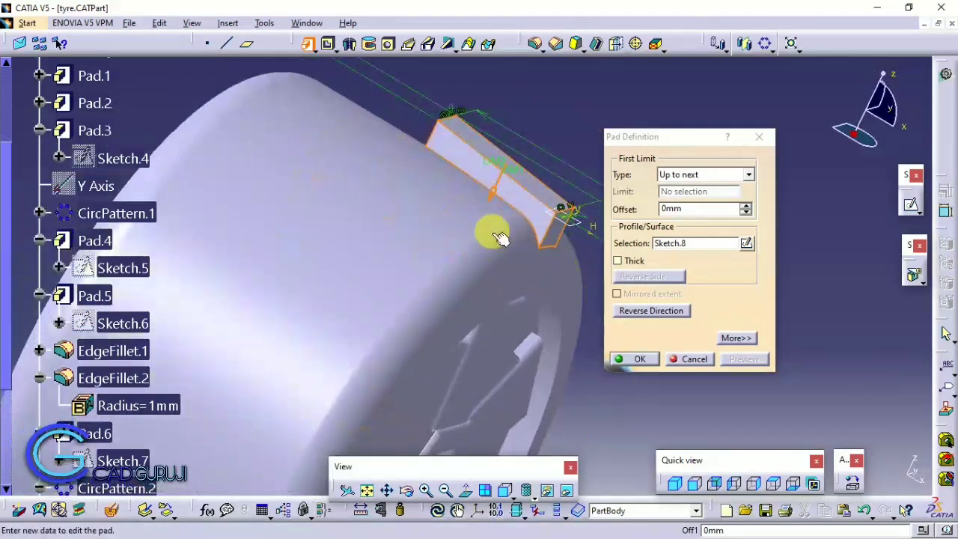
{"action": "mouse_move", "coordinate": [499, 238]}
{"action": "middle_mouse_down"}
{"action": "mouse_move", "coordinate": [391, 179]}
{"action": "mouse_move", "coordinate": [523, 284]}
{"action": "mouse_move", "coordinate": [392, 237]}
{"action": "middle_mouse_up"}
{"action": "left_click", "coordinate": [635, 358]}
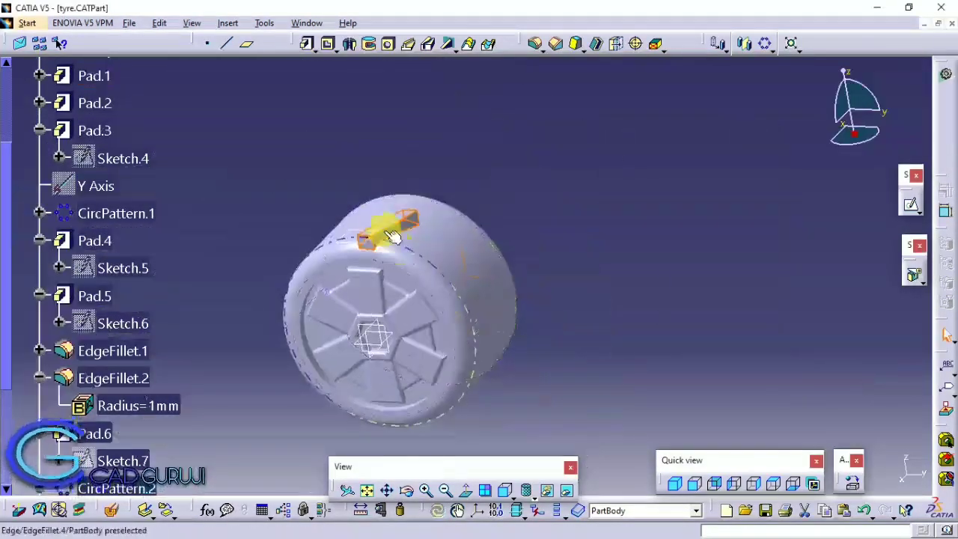
- Open Sketch.8 and turn the tyre to inspect the new lug from the spoked side
{"action": "scroll", "coordinate": [114, 292], "scroll_direction": "down", "scroll_amount": 3}
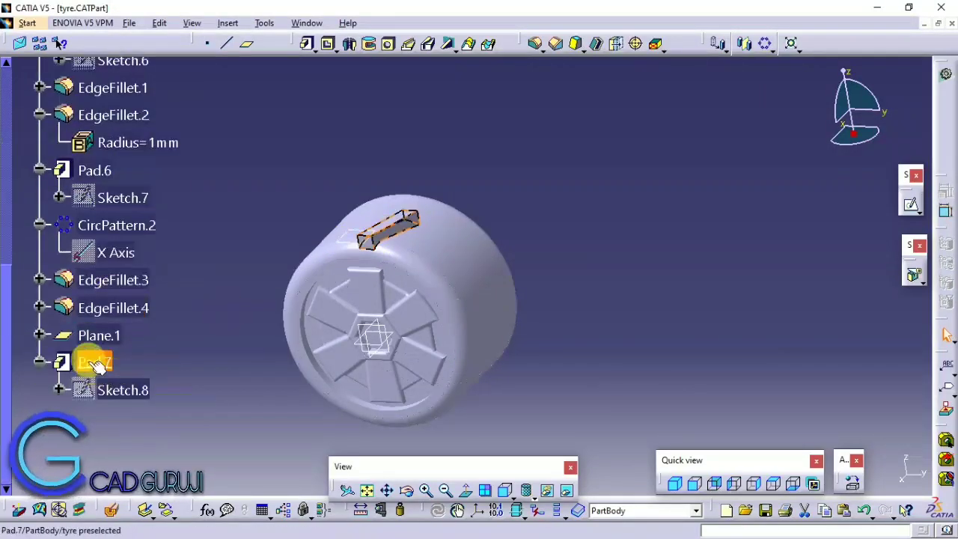
{"action": "double_click", "coordinate": [112, 389]}
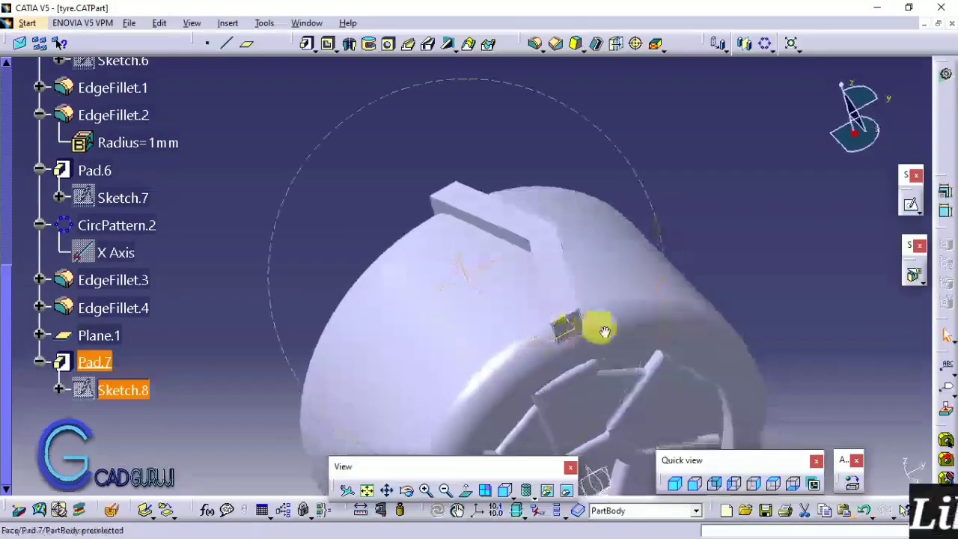
{"action": "middle_click_drag", "start_coordinate": [599, 324], "coordinate": [572, 410]}
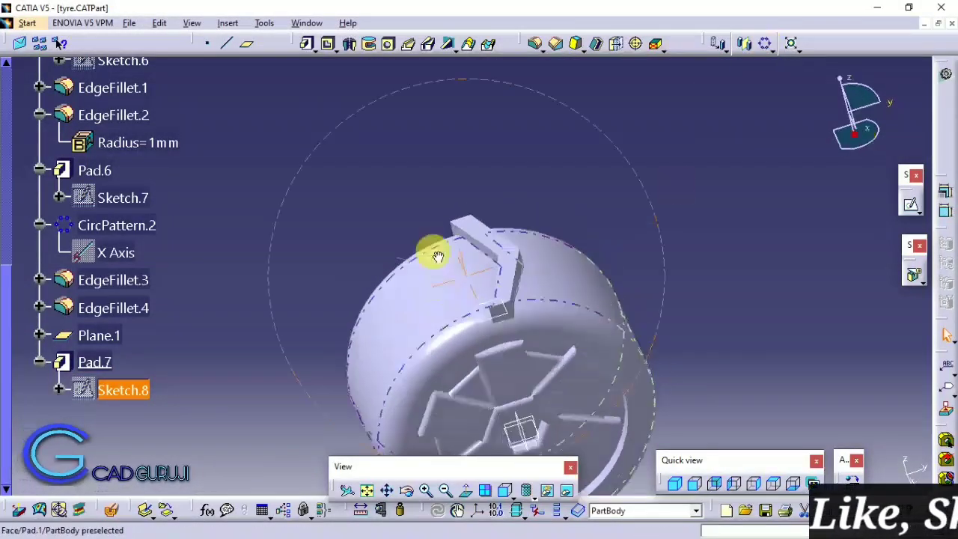
{"action": "mouse_move", "coordinate": [436, 252]}
{"action": "middle_mouse_down"}
{"action": "mouse_move", "coordinate": [555, 264]}
{"action": "mouse_move", "coordinate": [481, 225]}
{"action": "middle_mouse_up"}
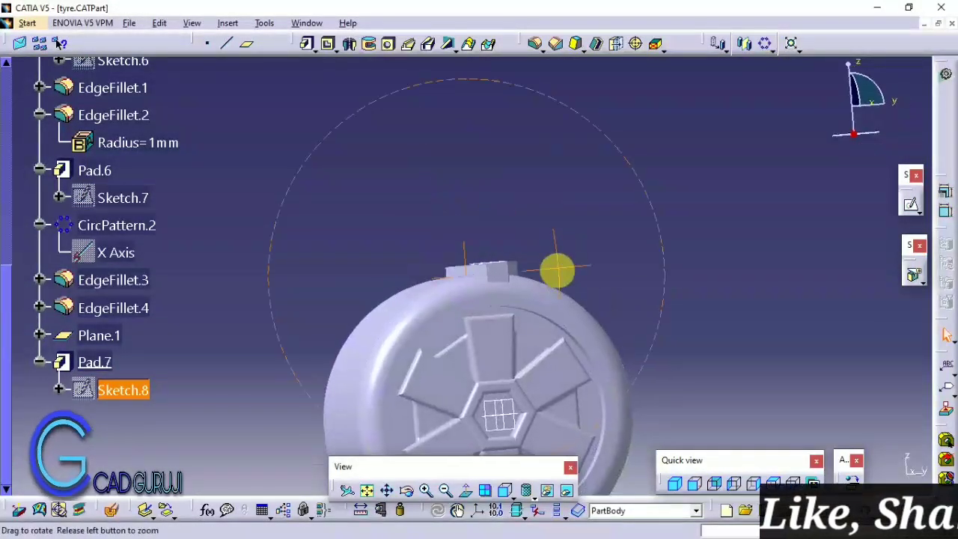
- Dismiss the update error and cancel the first circular pattern attempt
{"action": "left_click", "coordinate": [764, 43]}
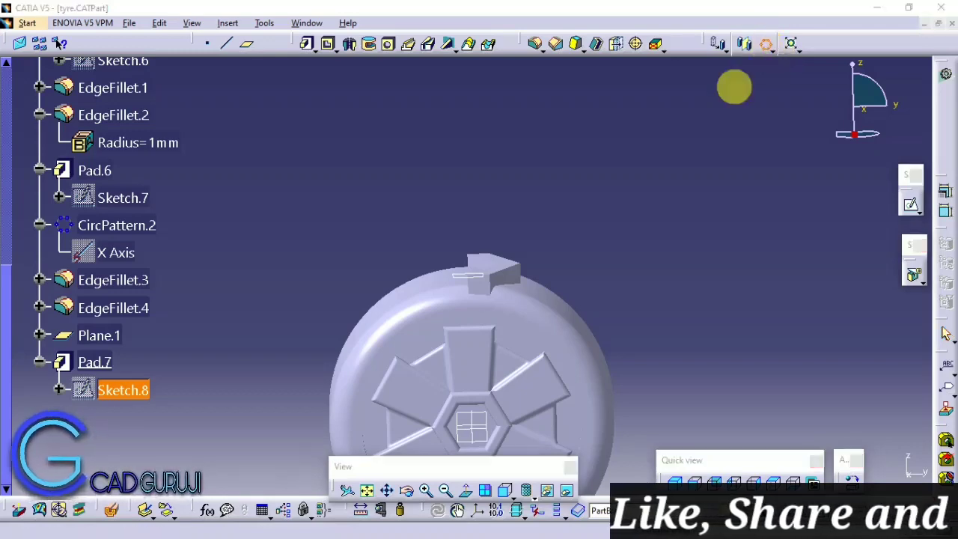
{"action": "left_click", "coordinate": [518, 312]}
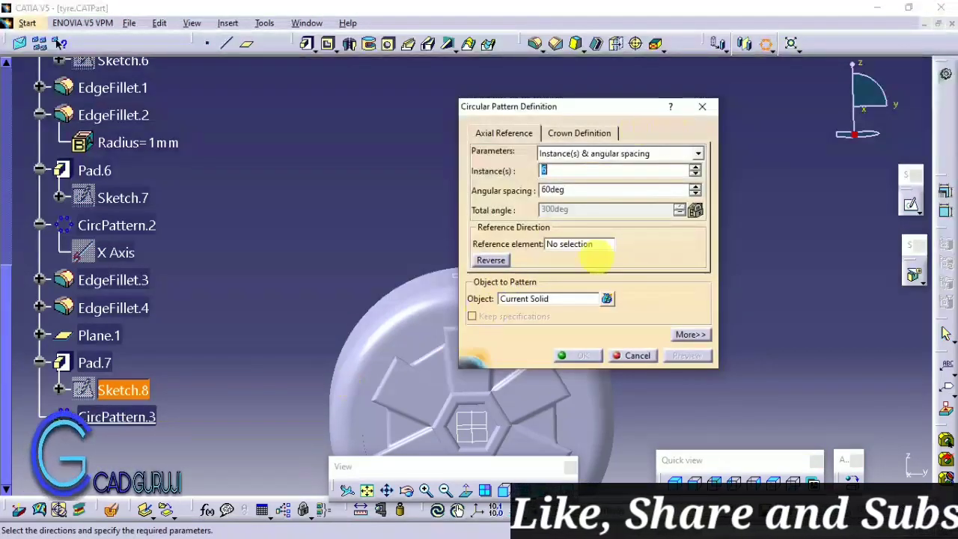
{"action": "left_click", "coordinate": [471, 374]}
{"action": "left_click", "coordinate": [573, 303]}
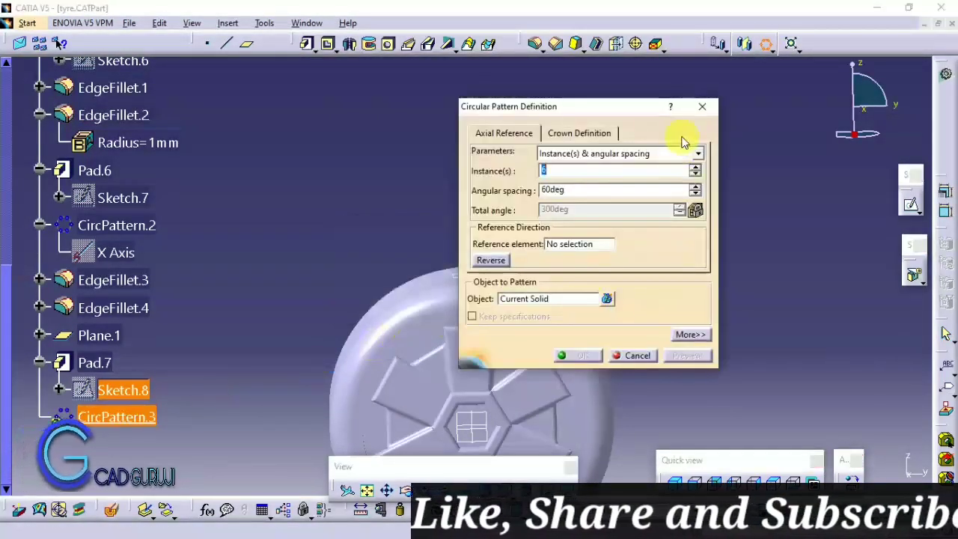
{"action": "left_click", "coordinate": [701, 106]}
- Circular-pattern Pad.7 around the X Axis as a complete crown of 20 instances
{"action": "left_click", "coordinate": [95, 362]}
{"action": "left_click", "coordinate": [765, 43]}
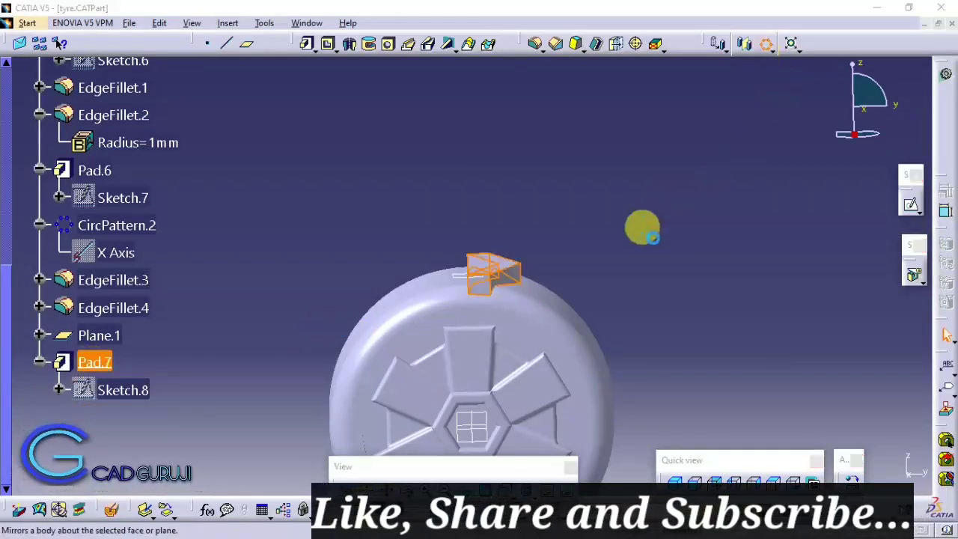
{"action": "right_click", "coordinate": [555, 246]}
{"action": "left_click", "coordinate": [590, 289]}
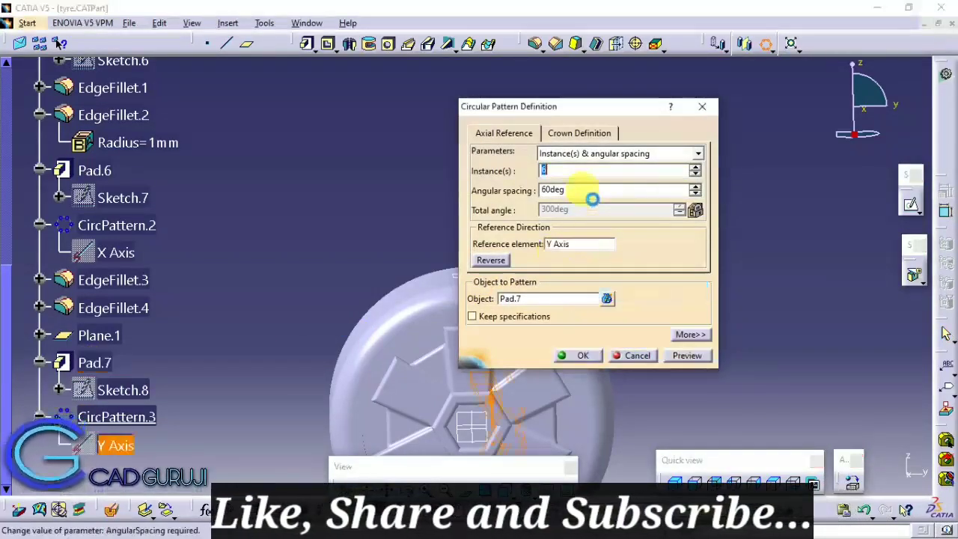
{"action": "right_click", "coordinate": [576, 247]}
{"action": "left_click", "coordinate": [602, 360]}
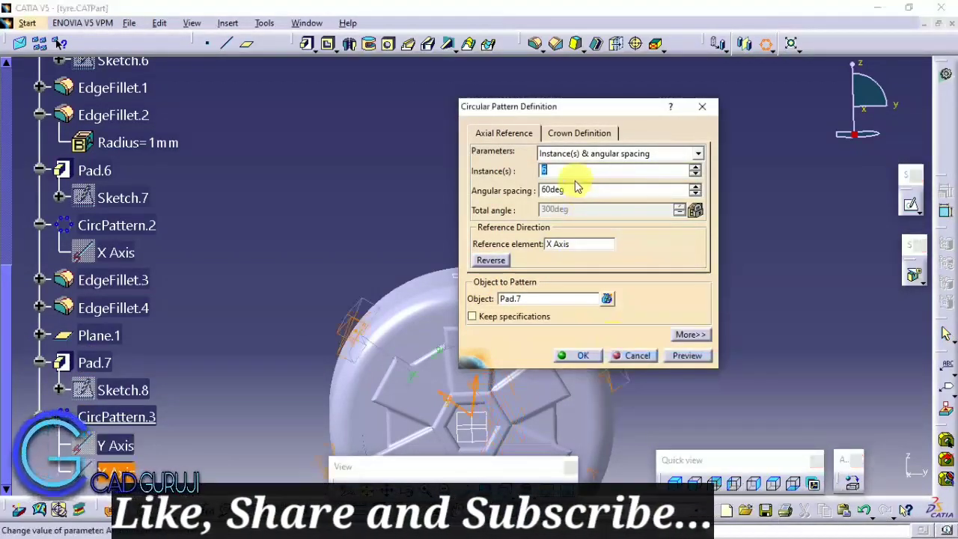
{"action": "left_click", "coordinate": [697, 154]}
{"action": "left_click", "coordinate": [591, 193]}
{"action": "type", "text": "20"}
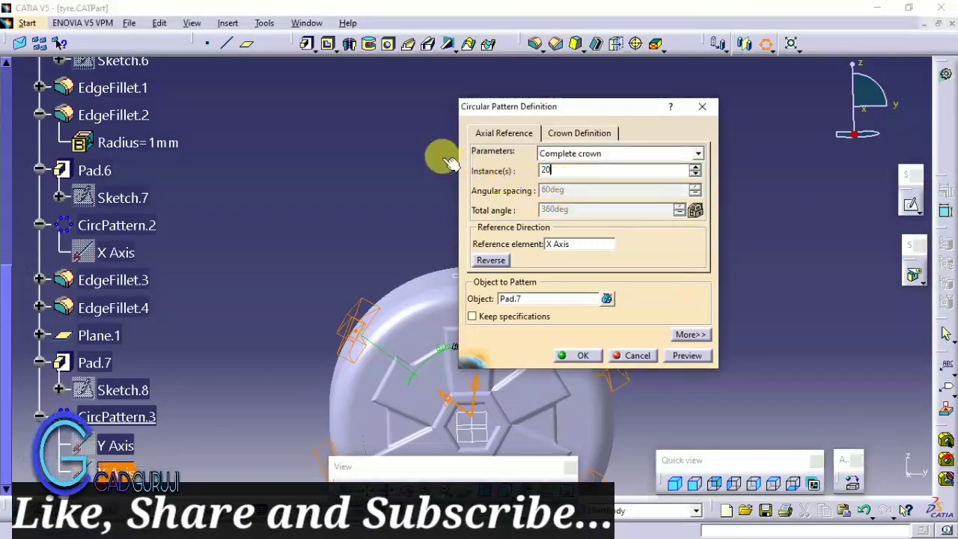
{"action": "key", "text": "Return"}
{"action": "middle_click_drag", "start_coordinate": [395, 235], "coordinate": [331, 288]}
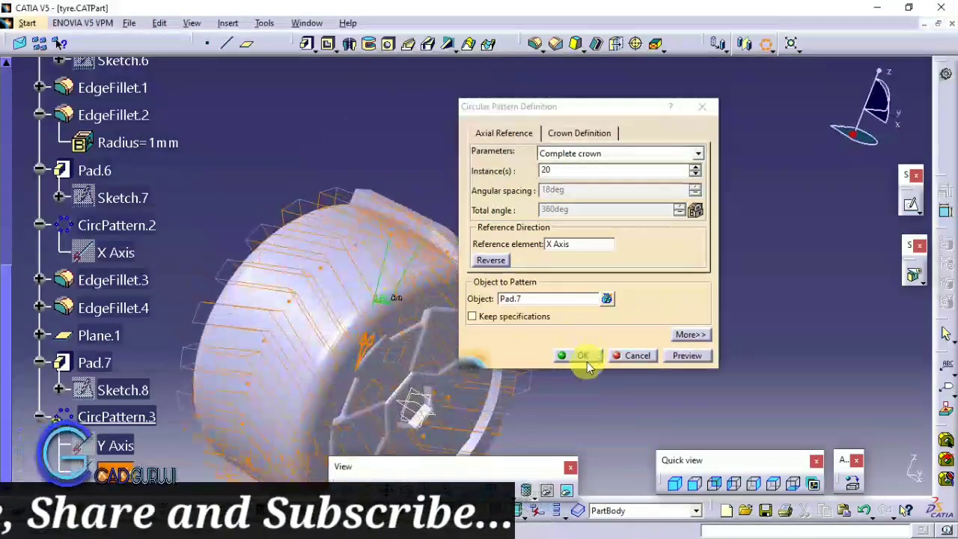
{"action": "left_click", "coordinate": [582, 354]}
{"action": "mouse_move", "coordinate": [587, 315]}
{"action": "middle_mouse_down"}
{"action": "mouse_move", "coordinate": [391, 336]}
{"action": "mouse_move", "coordinate": [506, 252]}
{"action": "mouse_move", "coordinate": [494, 303]}
{"action": "mouse_move", "coordinate": [438, 381]}
{"action": "mouse_move", "coordinate": [337, 359]}
{"action": "mouse_move", "coordinate": [577, 320]}
{"action": "mouse_move", "coordinate": [393, 353]}
{"action": "middle_mouse_up"}
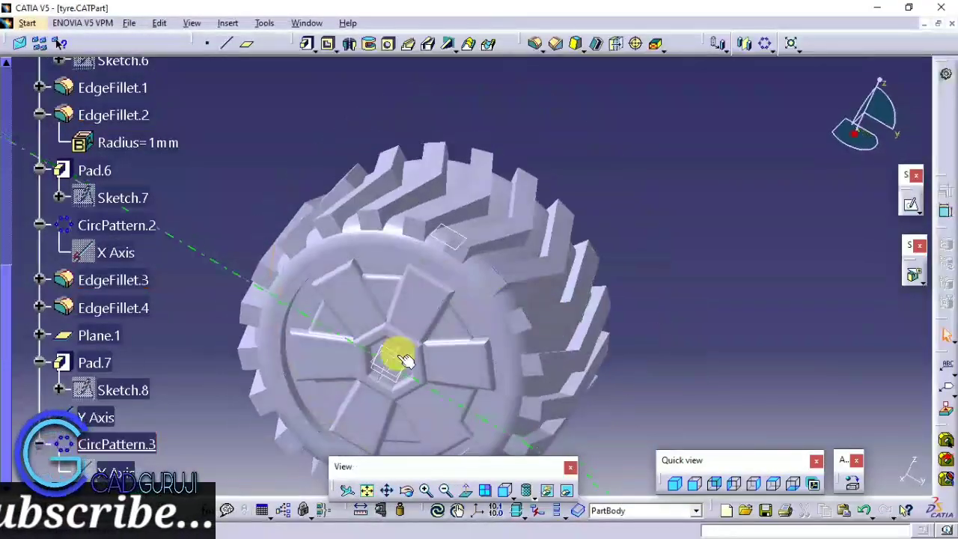
- Check the lug sketch obliquely, return to the part, and hide the dashed axis line
{"action": "left_click", "coordinate": [911, 204]}
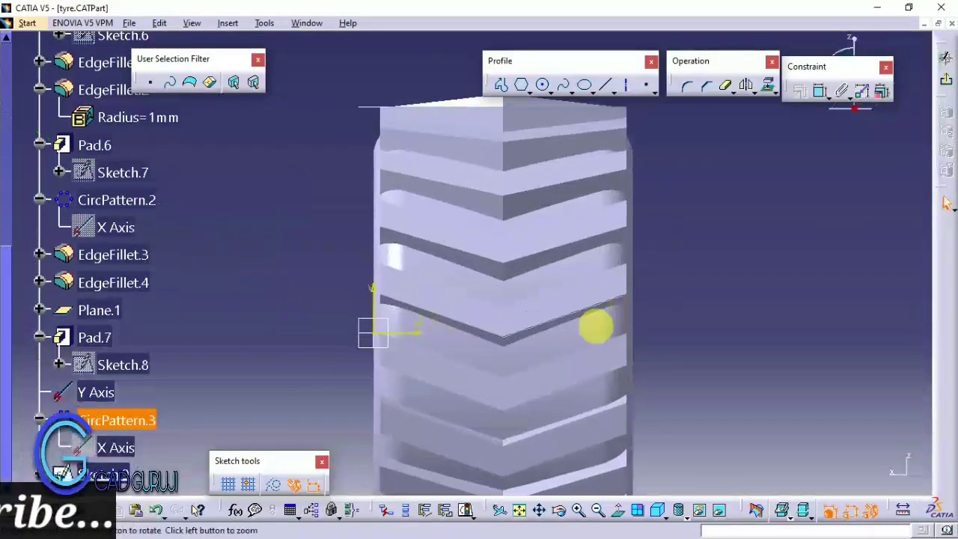
{"action": "middle_click_drag", "start_coordinate": [593, 391], "coordinate": [529, 391]}
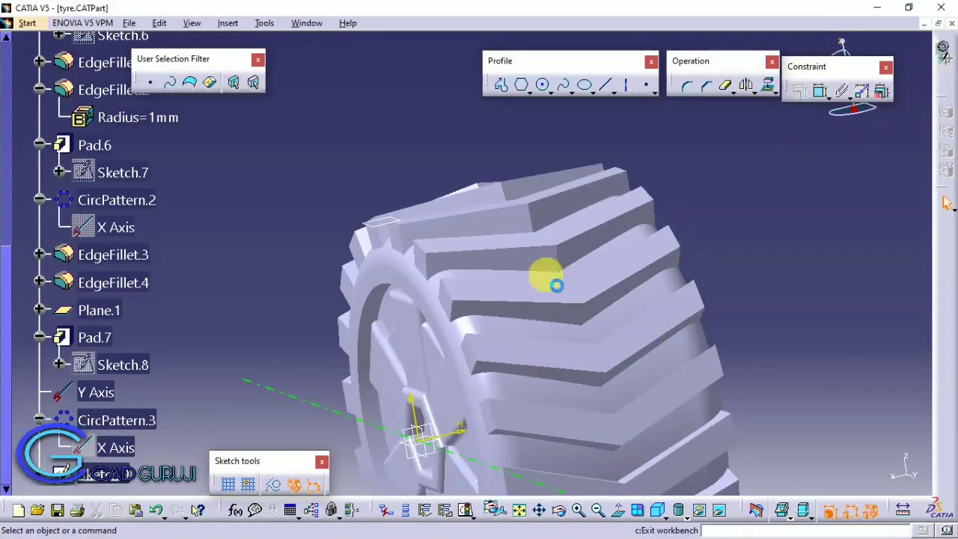
{"action": "left_click", "coordinate": [946, 204]}
{"action": "right_click", "coordinate": [257, 160]}
{"action": "left_click", "coordinate": [292, 196]}
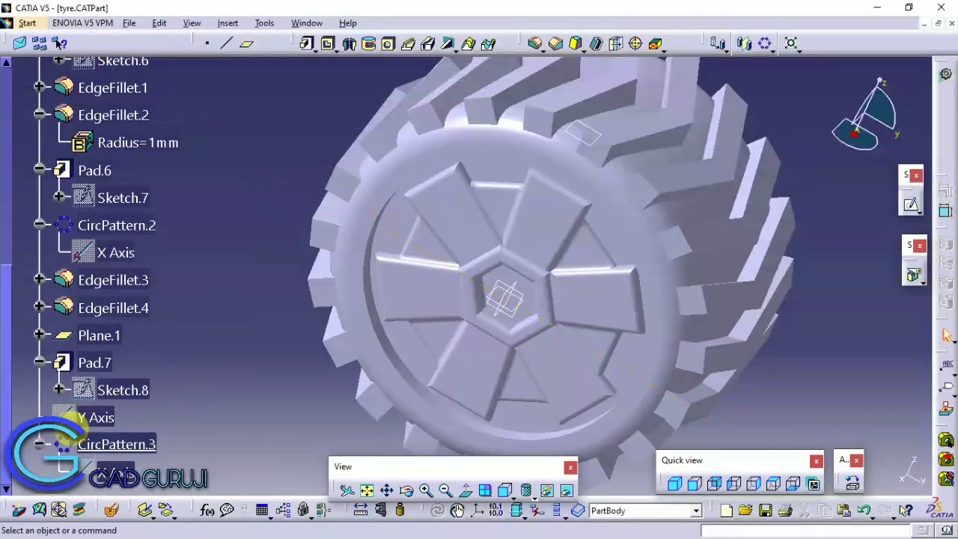
- Give Sketch.8's chevron profile a 20 mm horizontal width dimension and inspect the updated lugs
{"action": "double_click", "coordinate": [121, 390]}
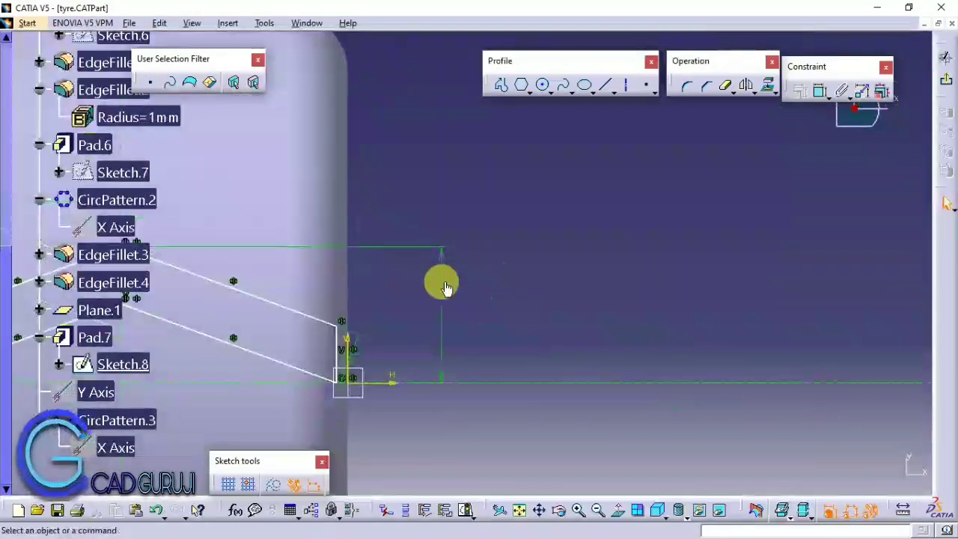
{"action": "mouse_move", "coordinate": [439, 277]}
{"action": "middle_mouse_down"}
{"action": "mouse_move", "coordinate": [455, 144]}
{"action": "mouse_move", "coordinate": [494, 216]}
{"action": "mouse_move", "coordinate": [547, 244]}
{"action": "middle_mouse_up"}
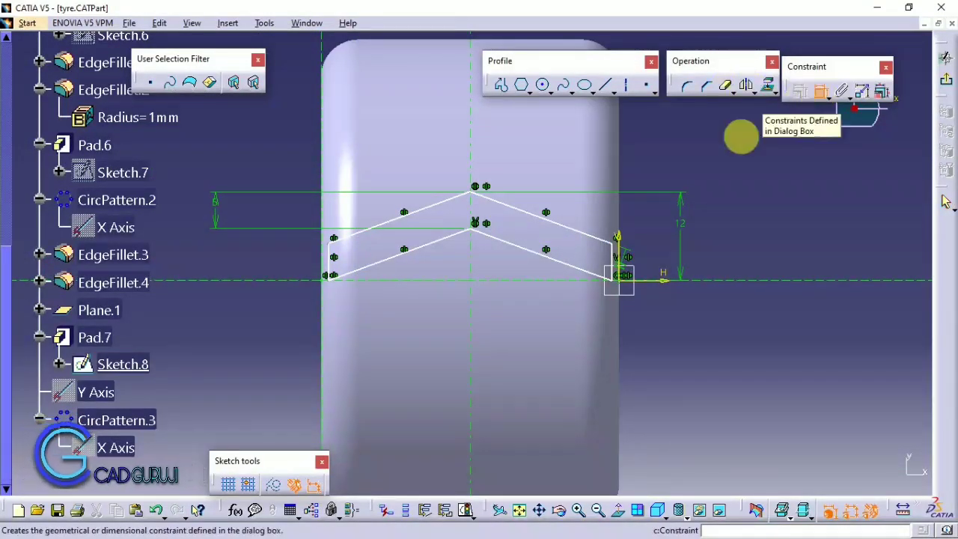
{"action": "middle_click_drag", "start_coordinate": [409, 275], "coordinate": [470, 230]}
{"action": "left_click", "coordinate": [720, 267]}
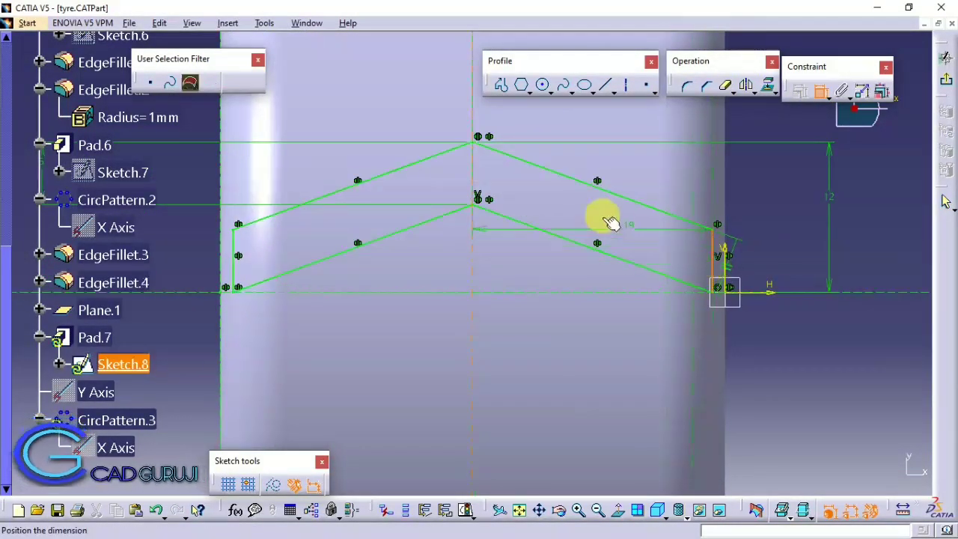
{"action": "middle_click_drag", "start_coordinate": [609, 220], "coordinate": [710, 186]}
{"action": "double_click", "coordinate": [683, 142]}
{"action": "type", "text": "20"}
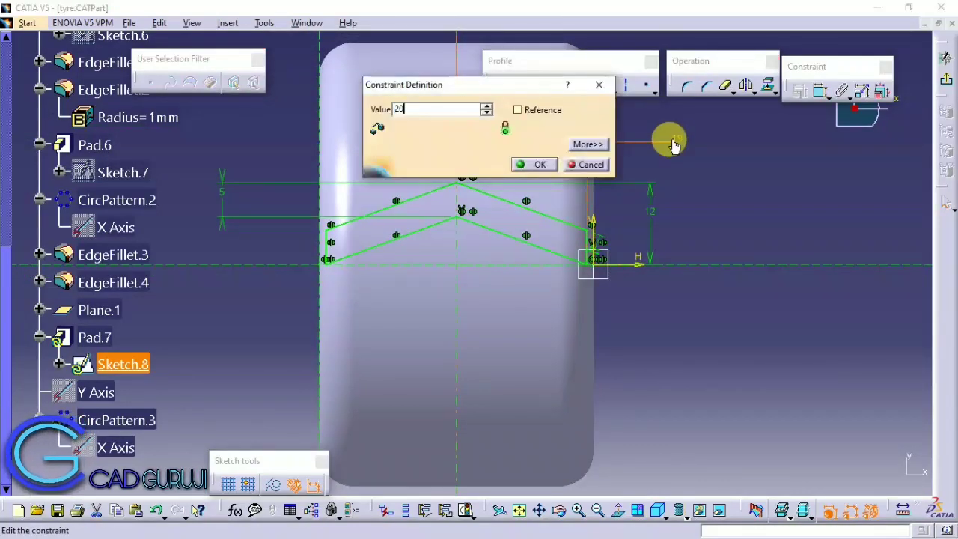
{"action": "key", "text": "Return"}
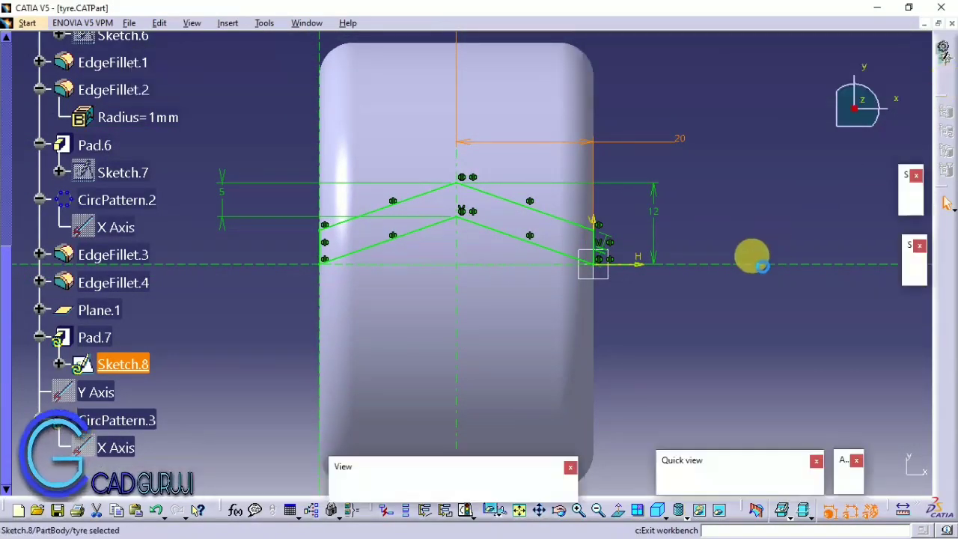
{"action": "mouse_move", "coordinate": [748, 256]}
{"action": "middle_mouse_down"}
{"action": "mouse_move", "coordinate": [406, 380]}
{"action": "mouse_move", "coordinate": [581, 175]}
{"action": "mouse_move", "coordinate": [496, 286]}
{"action": "mouse_move", "coordinate": [419, 303]}
{"action": "middle_mouse_up"}
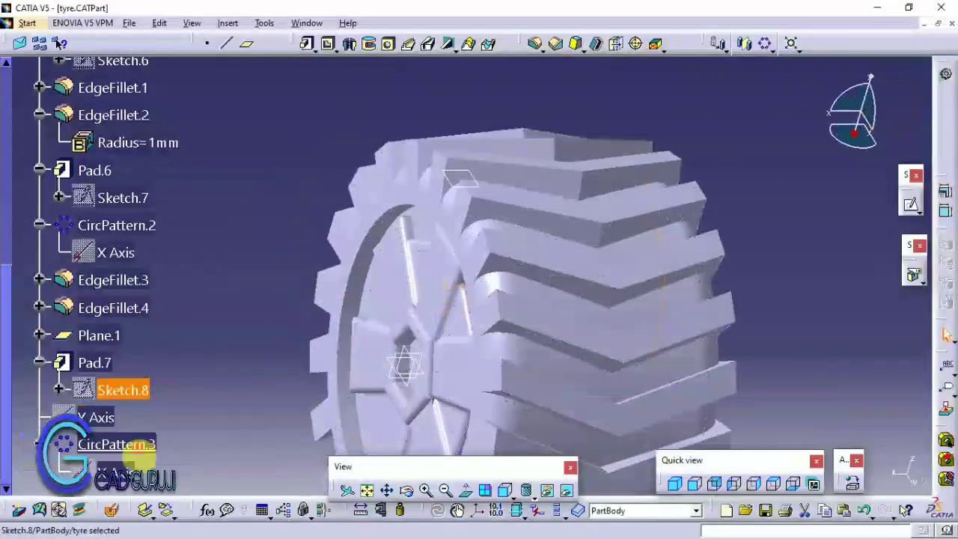
- Start a new sketch with a vertical construction axis and view it normal to the plane
{"action": "left_click", "coordinate": [911, 209]}
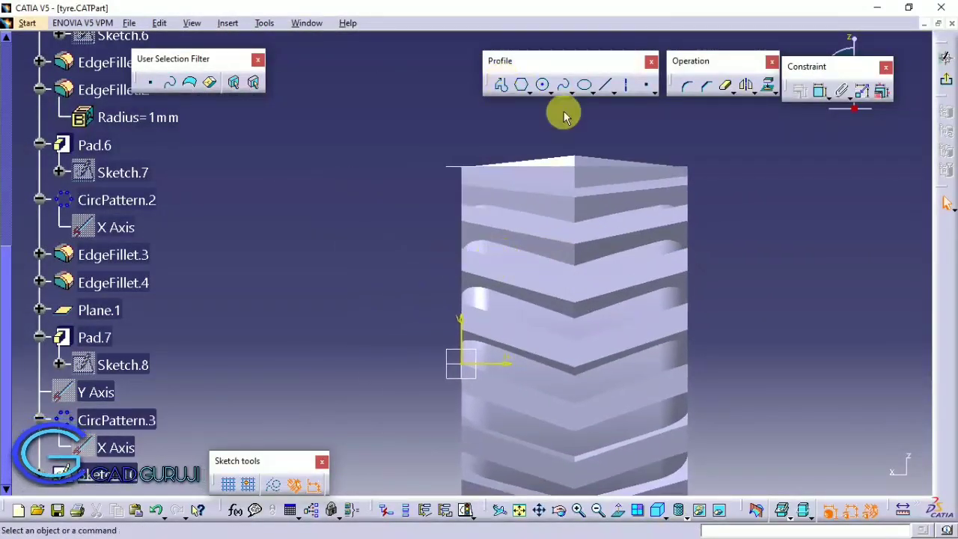
{"action": "left_click", "coordinate": [625, 89]}
{"action": "left_click", "coordinate": [524, 143]}
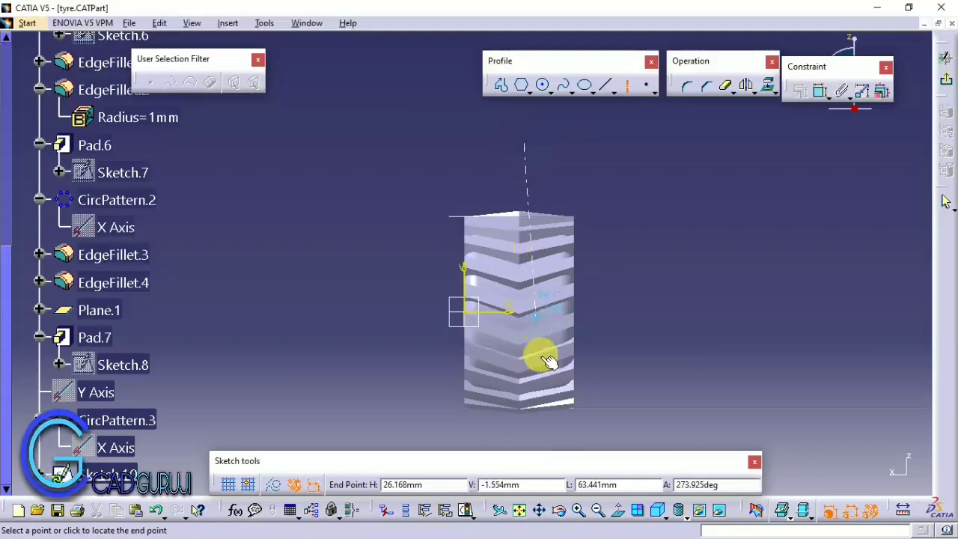
{"action": "left_click", "coordinate": [524, 445]}
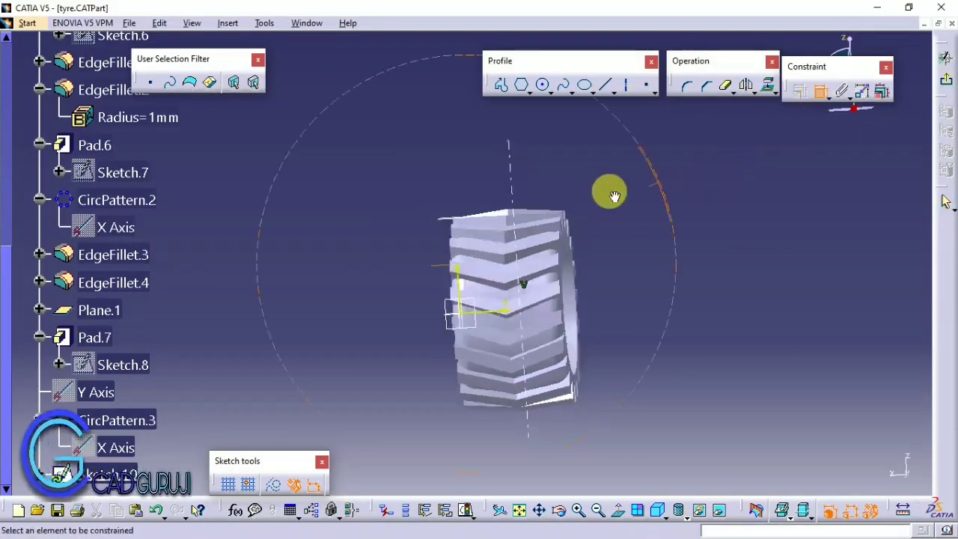
{"action": "mouse_move", "coordinate": [821, 100]}
{"action": "middle_mouse_down"}
{"action": "mouse_move", "coordinate": [534, 293]}
{"action": "mouse_move", "coordinate": [557, 205]}
{"action": "middle_mouse_up"}
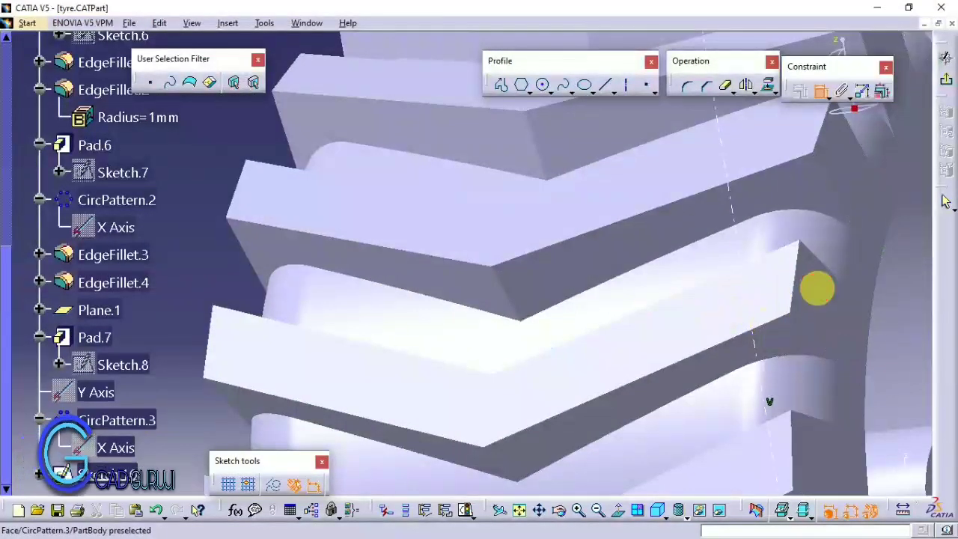
{"action": "mouse_move", "coordinate": [816, 289]}
{"action": "middle_mouse_down"}
{"action": "mouse_move", "coordinate": [545, 295]}
{"action": "mouse_move", "coordinate": [604, 284]}
{"action": "mouse_move", "coordinate": [481, 299]}
{"action": "mouse_move", "coordinate": [491, 150]}
{"action": "middle_mouse_up"}
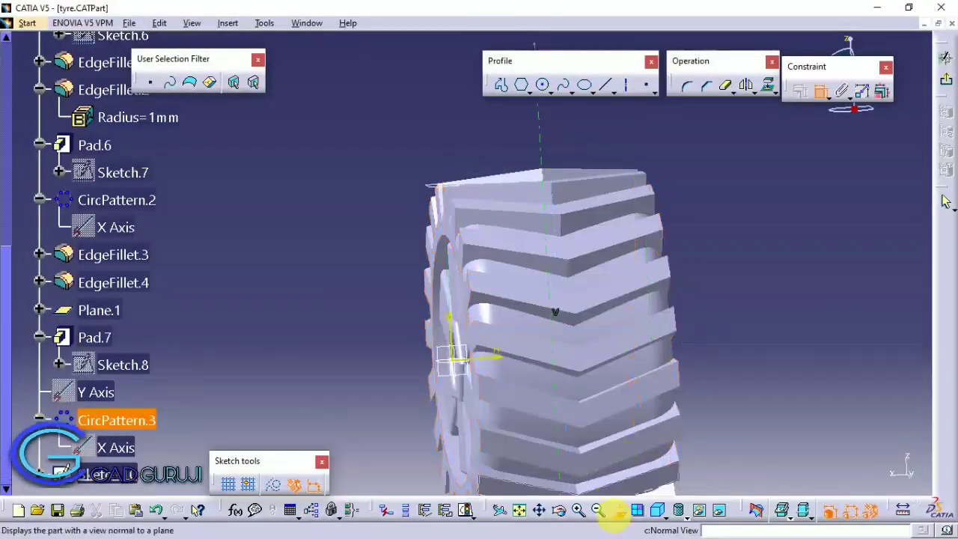
{"action": "left_click", "coordinate": [618, 510]}
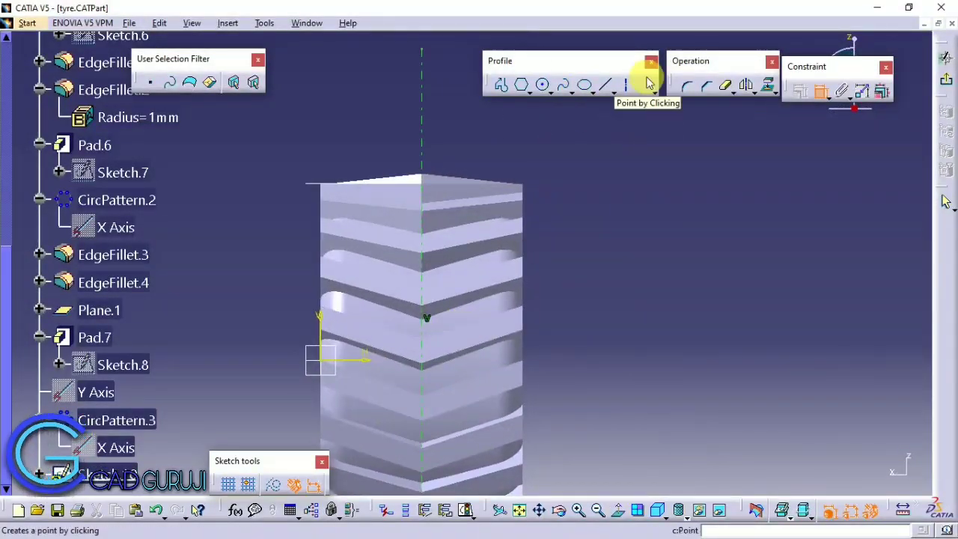
- Draw a horizontal and vertical line profile above the tread, joined by a three-point arc
{"action": "left_click", "coordinate": [501, 88]}
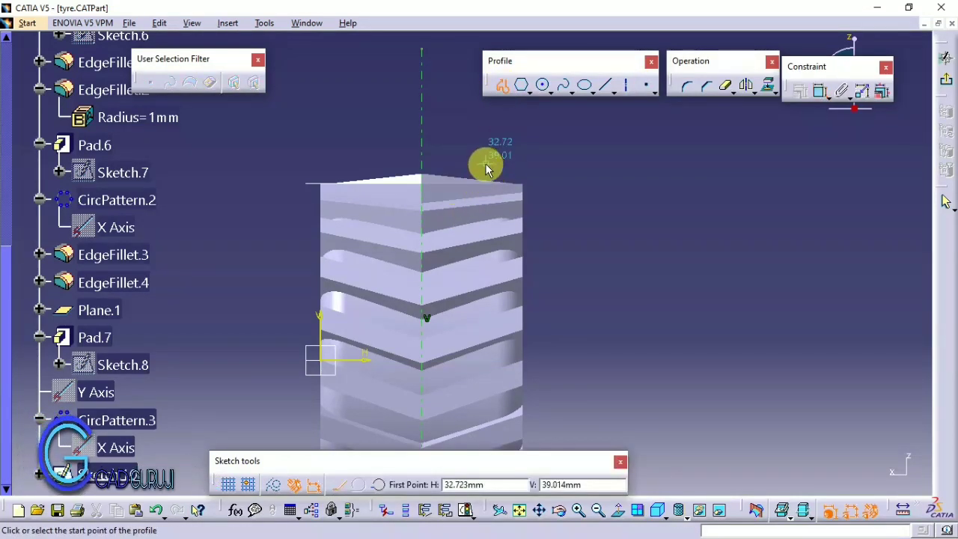
{"action": "left_click", "coordinate": [475, 162]}
{"action": "left_click", "coordinate": [546, 162]}
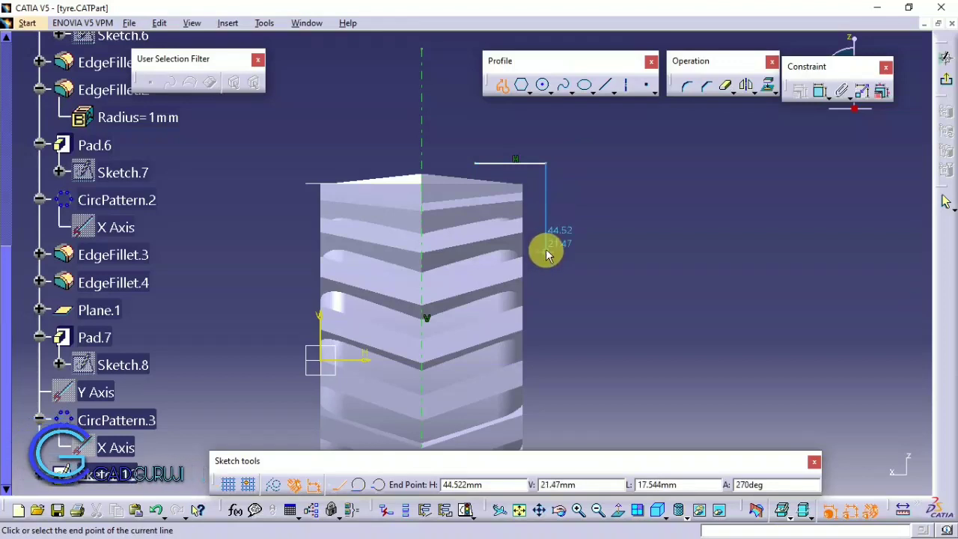
{"action": "left_click", "coordinate": [527, 91]}
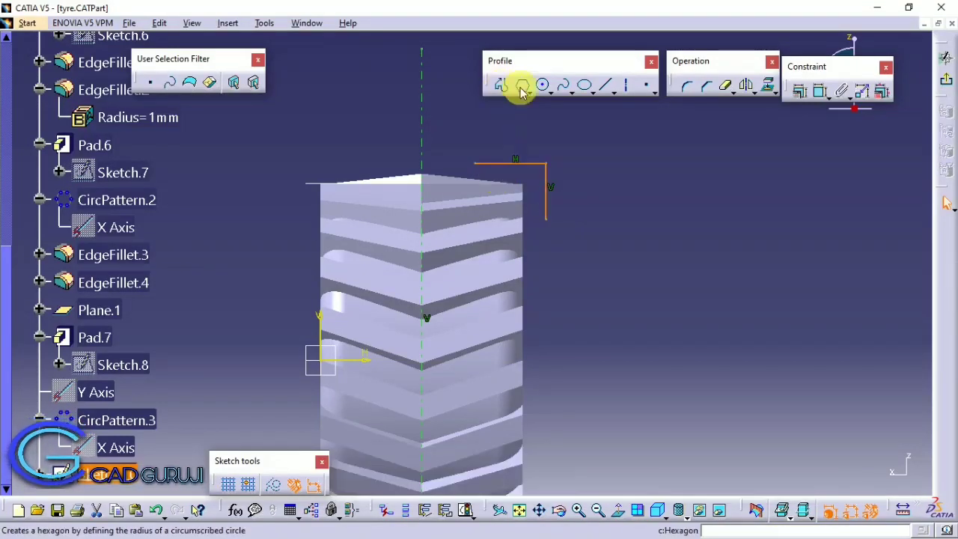
{"action": "left_click", "coordinate": [544, 90]}
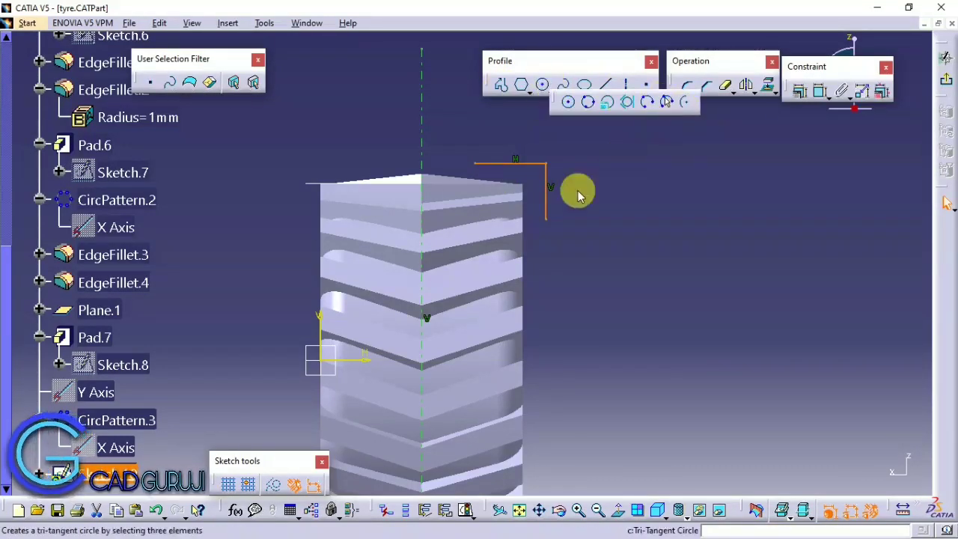
{"action": "left_click", "coordinate": [485, 167]}
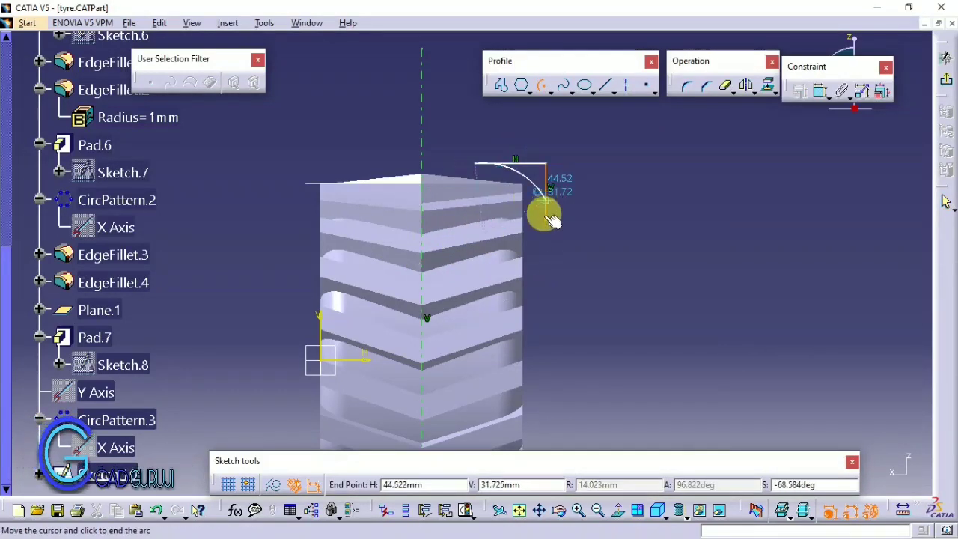
{"action": "left_click", "coordinate": [541, 202]}
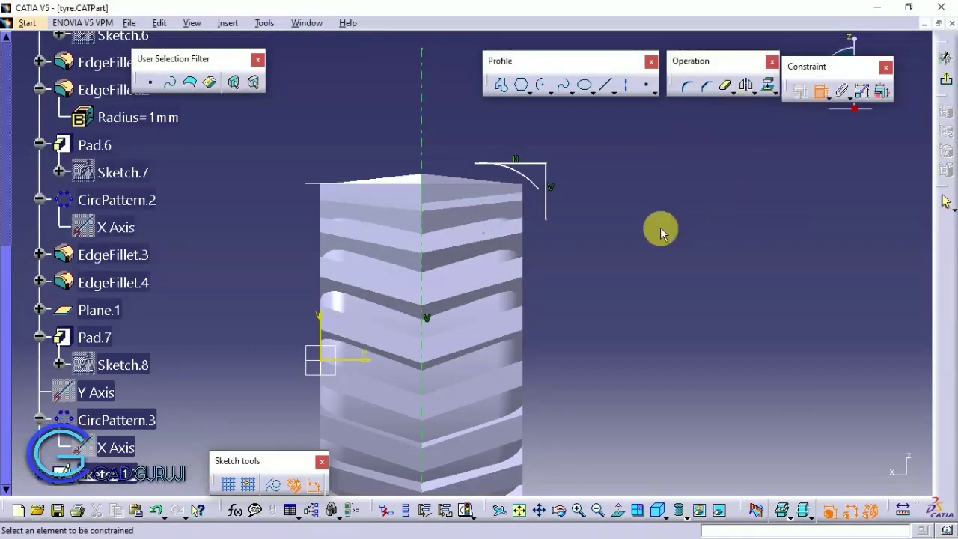
- Make the corner arc tangent to the top line and place a horizontal dimension
{"action": "right_click", "coordinate": [608, 182]}
{"action": "left_click", "coordinate": [534, 203]}
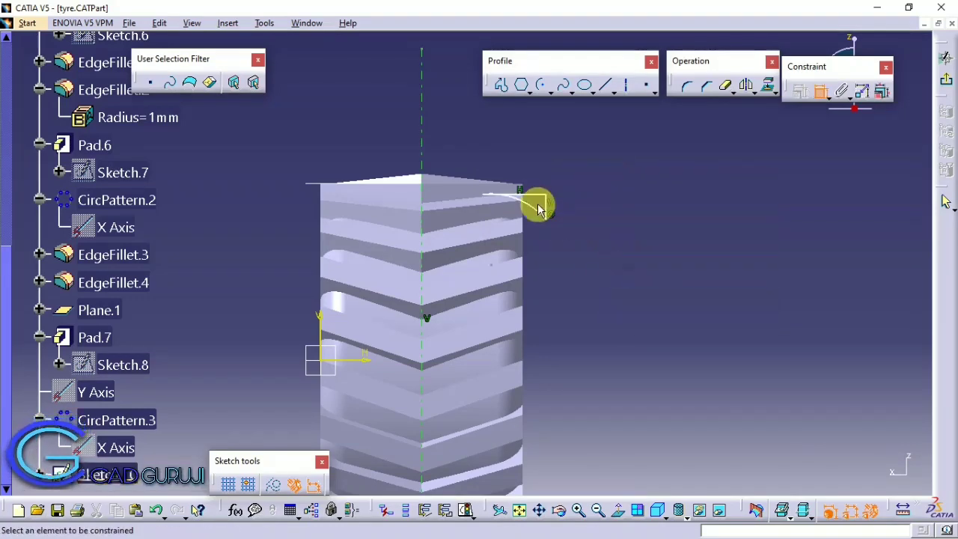
{"action": "mouse_move", "coordinate": [534, 203]}
{"action": "middle_mouse_down", "text": "ctrl"}
{"action": "mouse_move", "coordinate": [561, 141]}
{"action": "mouse_move", "coordinate": [550, 298]}
{"action": "middle_mouse_up", "text": "ctrl"}
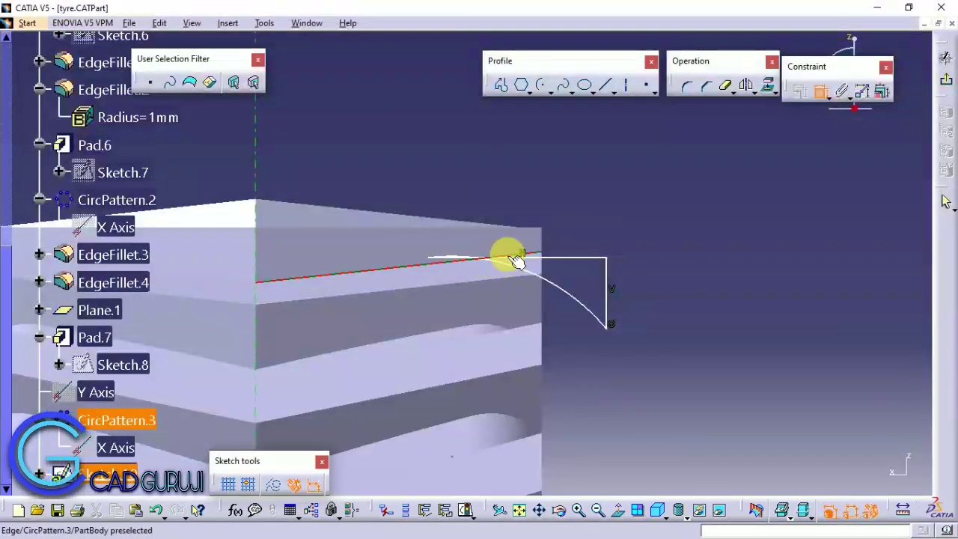
{"action": "left_click", "coordinate": [820, 91]}
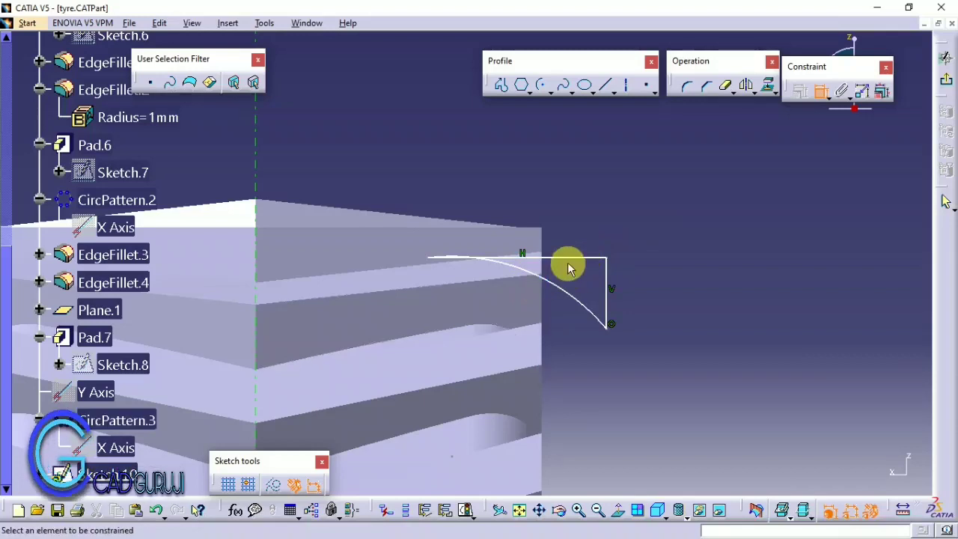
{"action": "right_click", "coordinate": [565, 230]}
{"action": "left_click", "coordinate": [602, 265]}
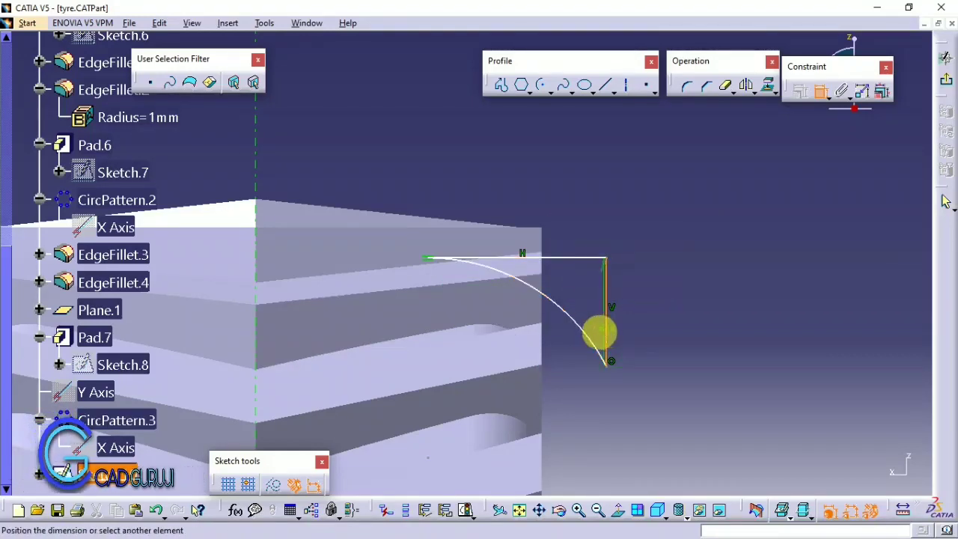
{"action": "right_click", "coordinate": [671, 236]}
{"action": "left_click", "coordinate": [707, 298]}
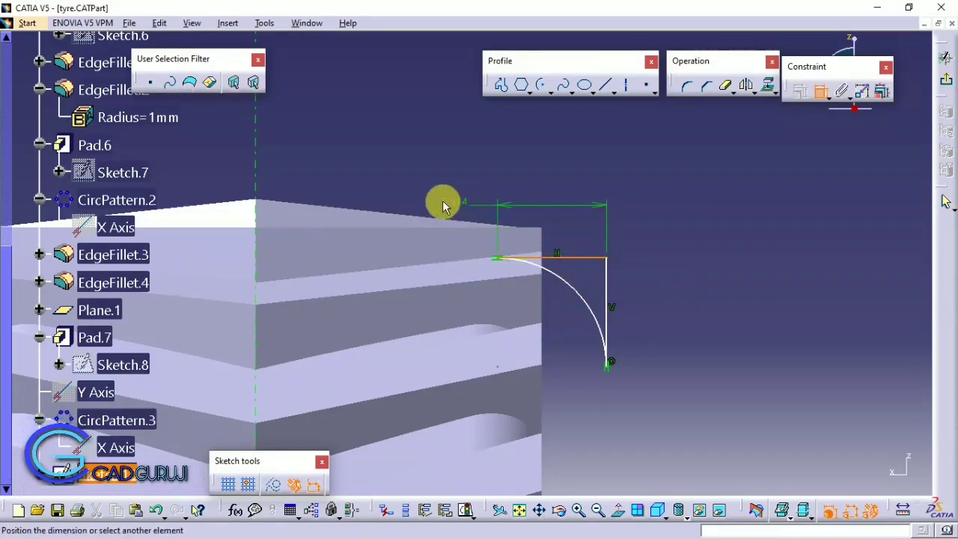
{"action": "middle_click_drag", "start_coordinate": [276, 201], "coordinate": [357, 281]}
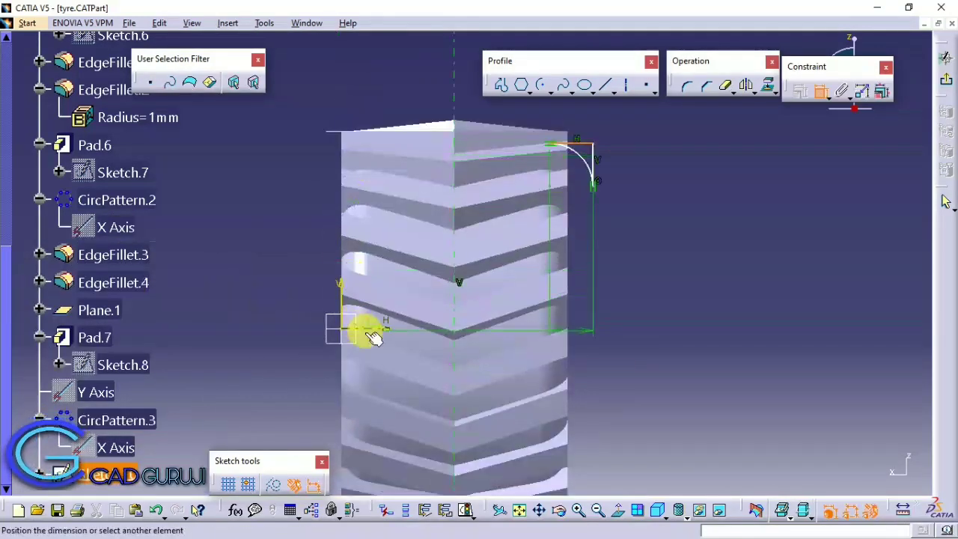
- Set the profile's height dimension to 22 and the arc's vertical dimension to 8 mm
{"action": "double_click", "coordinate": [650, 256]}
{"action": "type", "text": "22"}
{"action": "key", "text": "Return"}
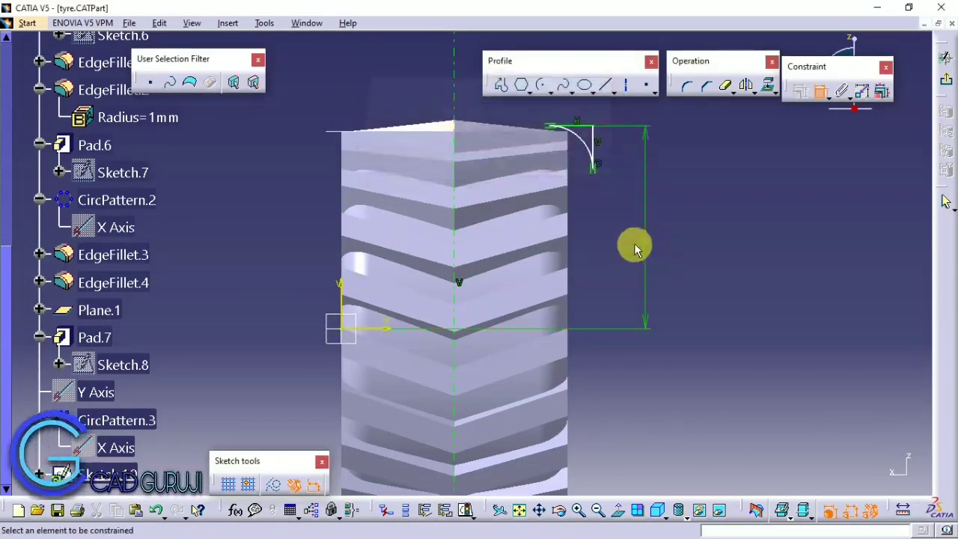
{"action": "double_click", "coordinate": [643, 241]}
{"action": "left_click", "coordinate": [528, 163]}
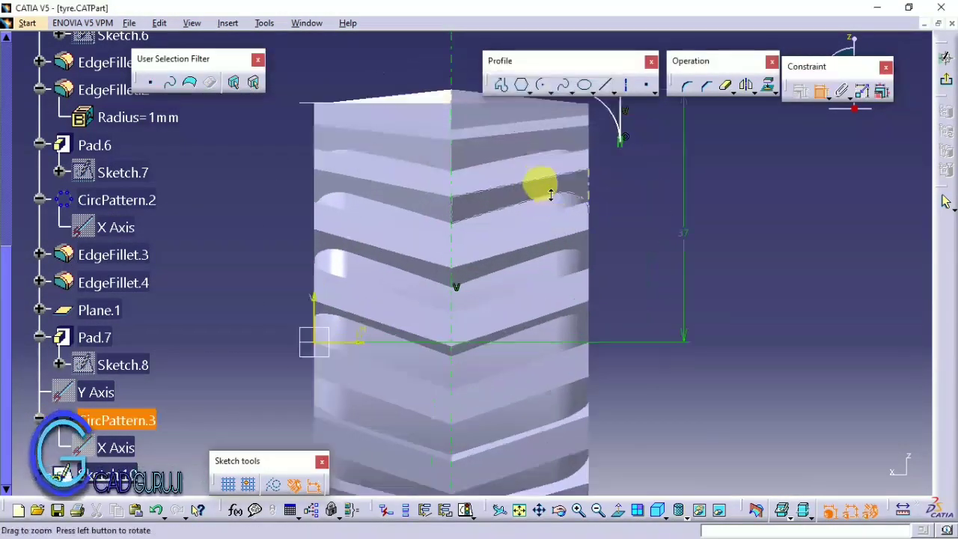
{"action": "middle_click_drag", "start_coordinate": [545, 188], "coordinate": [602, 232]}
{"action": "double_click", "coordinate": [604, 252]}
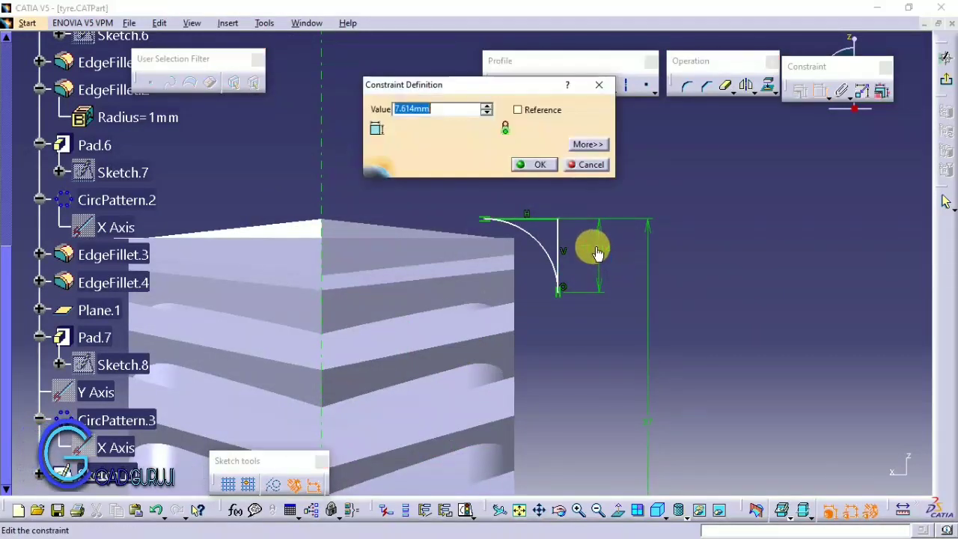
{"action": "type", "text": "8"}
{"action": "key", "text": "Return"}
- Delete the R8 radius dimension, reconfirm the arc dimension, and exit to the 3D part
{"action": "right_click", "coordinate": [520, 201]}
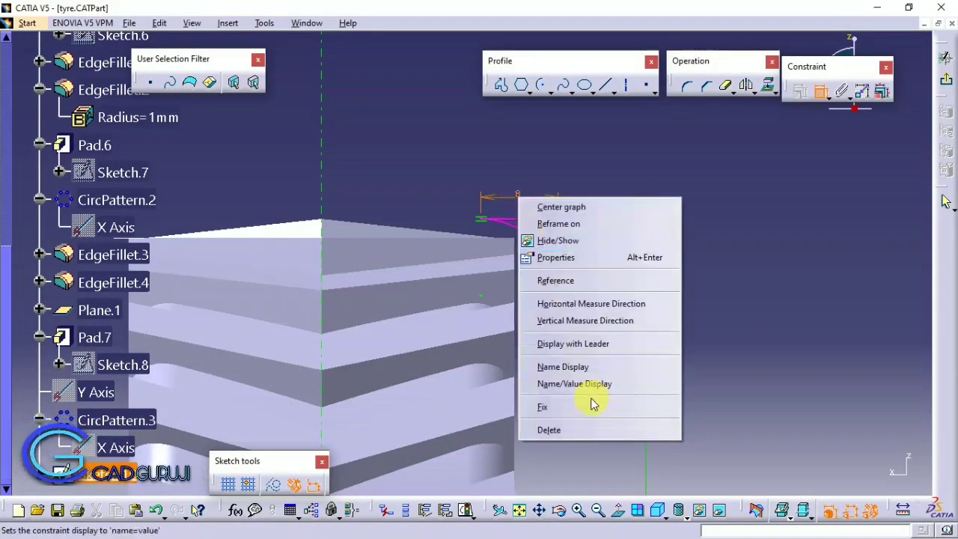
{"action": "key", "text": "Escape"}
{"action": "right_click", "coordinate": [536, 278]}
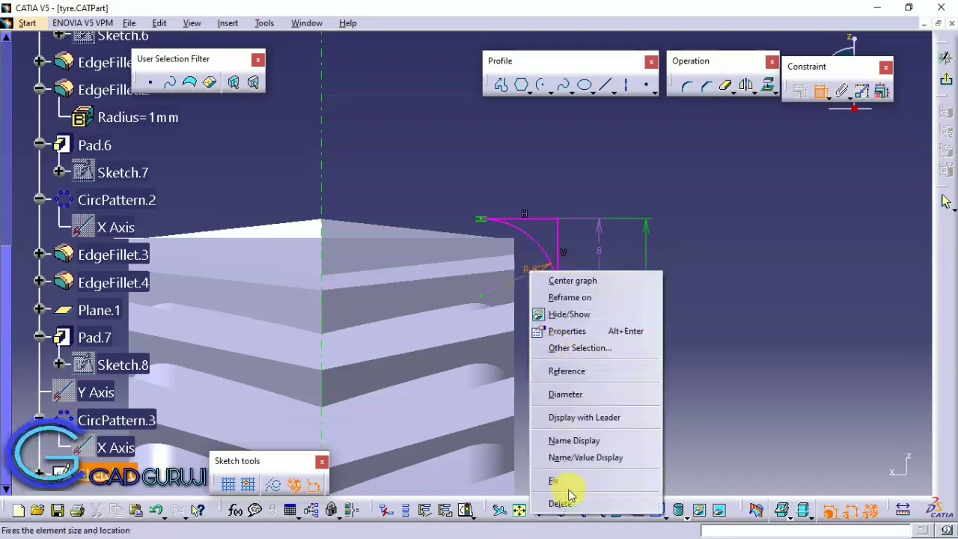
{"action": "left_click", "coordinate": [551, 484]}
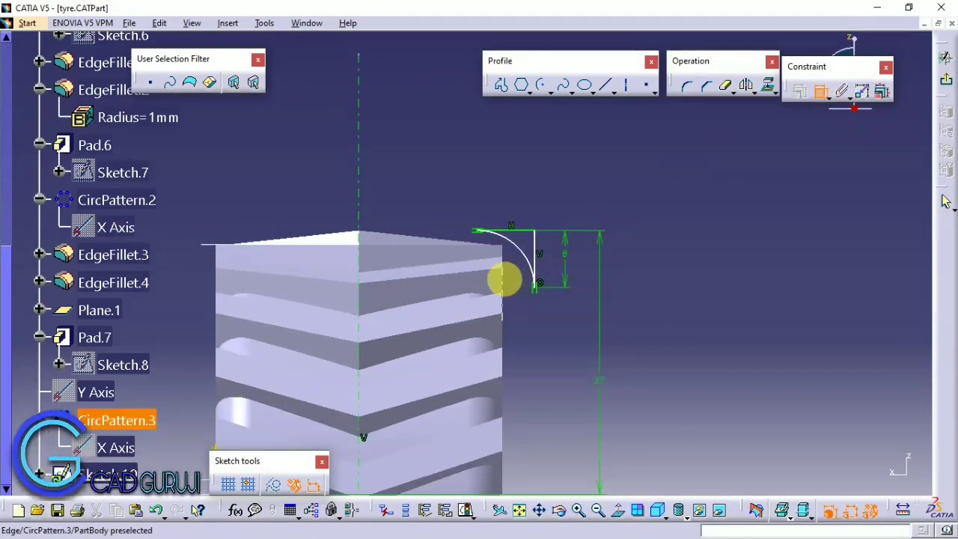
{"action": "right_click", "coordinate": [543, 249]}
{"action": "left_click", "coordinate": [595, 303]}
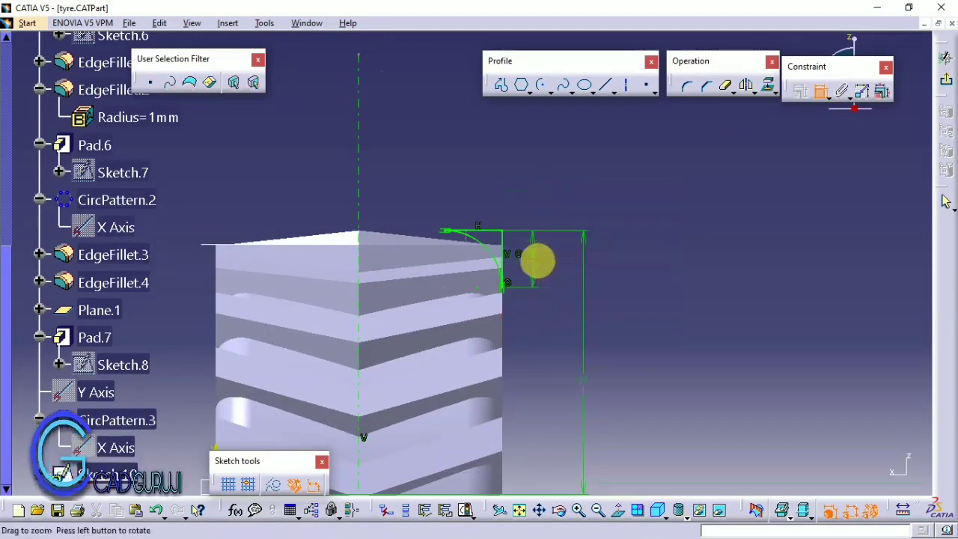
{"action": "mouse_move", "coordinate": [534, 261]}
{"action": "middle_mouse_down"}
{"action": "mouse_move", "coordinate": [556, 311]}
{"action": "mouse_move", "coordinate": [530, 208]}
{"action": "middle_mouse_up"}
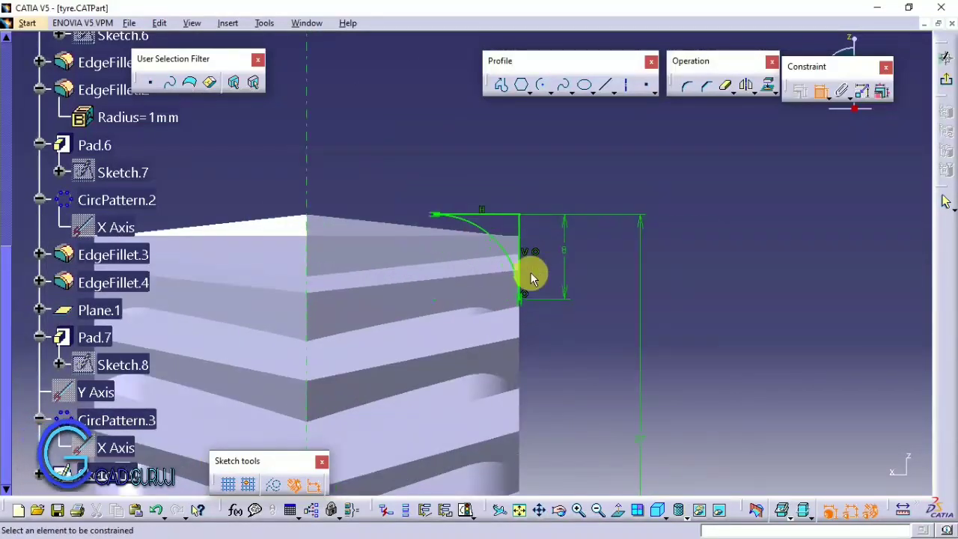
{"action": "double_click", "coordinate": [563, 256]}
{"action": "type", "text": "1"}
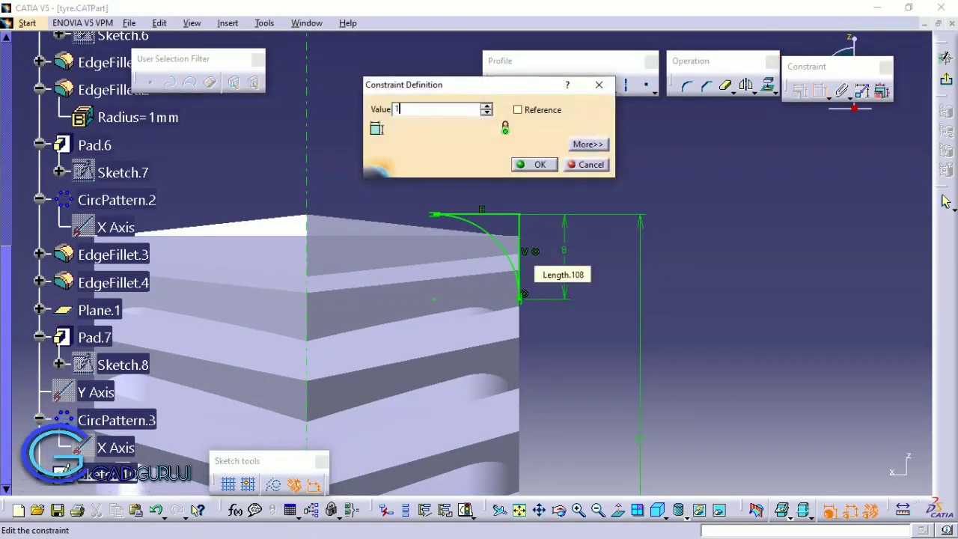
{"action": "key", "text": "Return"}
{"action": "middle_click_drag", "start_coordinate": [560, 250], "coordinate": [598, 290]}
{"action": "left_click", "coordinate": [945, 78]}
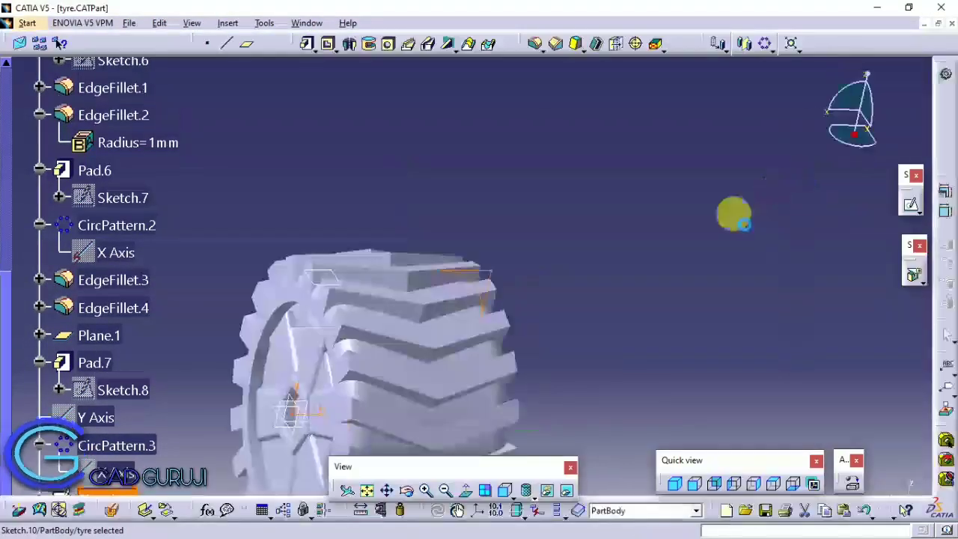
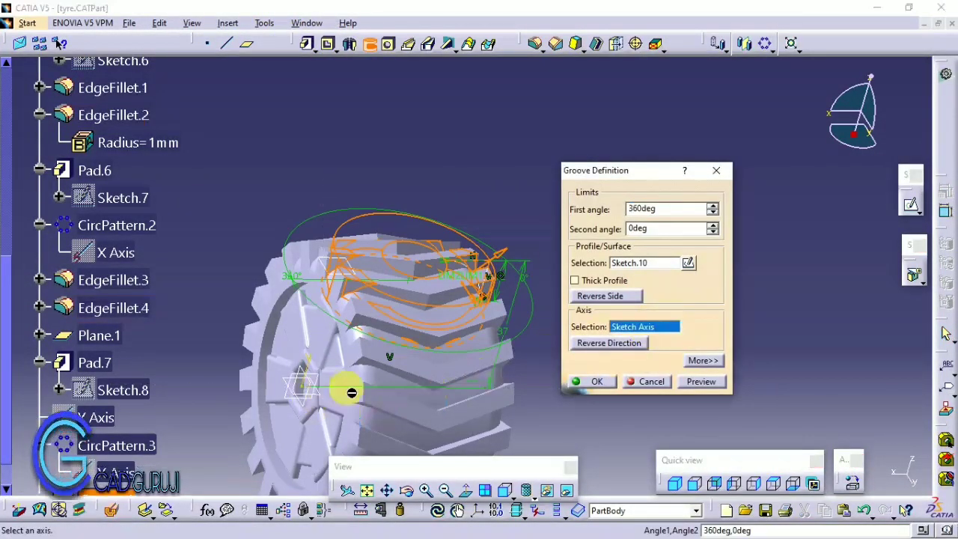
- Revolve the Sketch.10 groove about Pad.1\Axis.1 to cut the tread, then inspect the tyre
{"action": "left_click", "coordinate": [404, 389]}
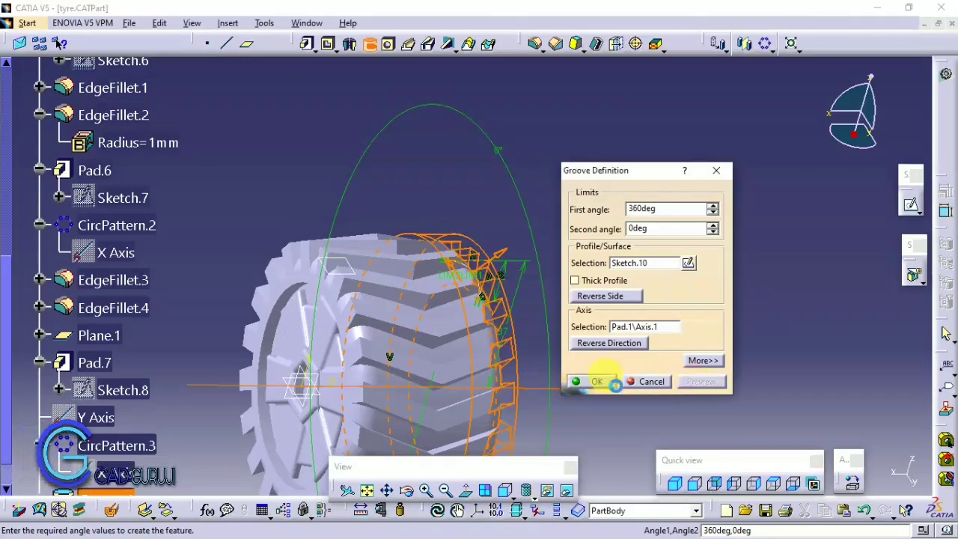
{"action": "left_click", "coordinate": [597, 381]}
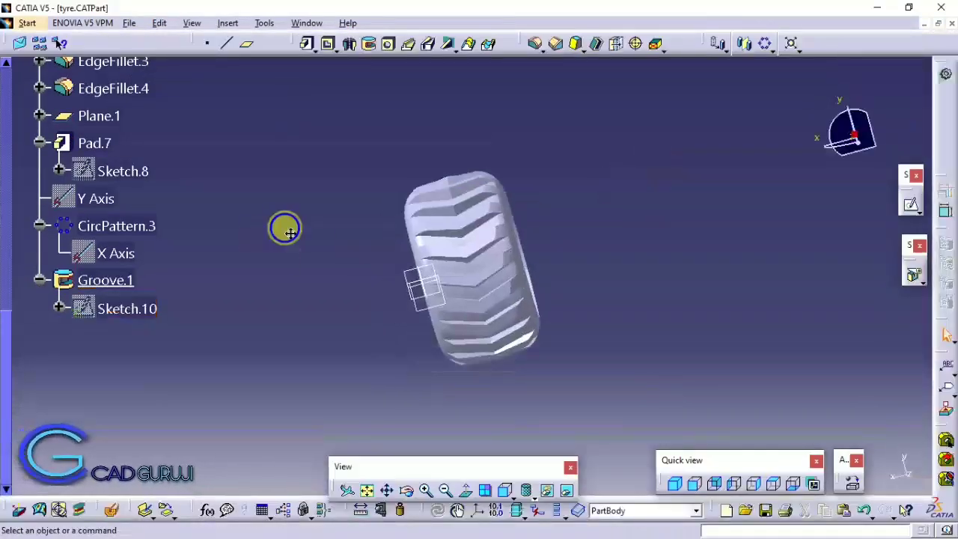
{"action": "middle_click_drag", "start_coordinate": [284, 225], "coordinate": [441, 251]}
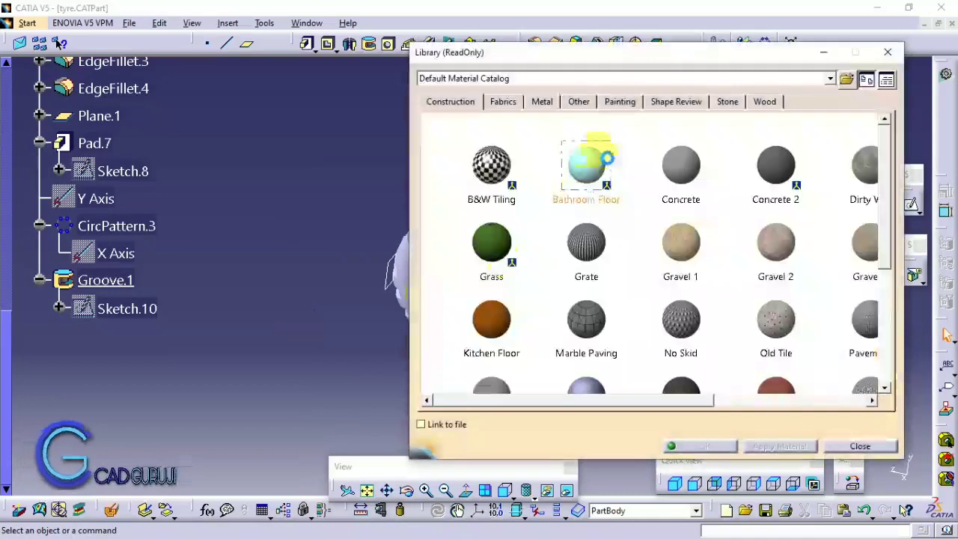
- Apply the Rubber material from the Other library category to the tyre body
{"action": "left_click", "coordinate": [542, 101]}
{"action": "scroll", "coordinate": [648, 348], "scroll_direction": "down", "scroll_amount": 2}
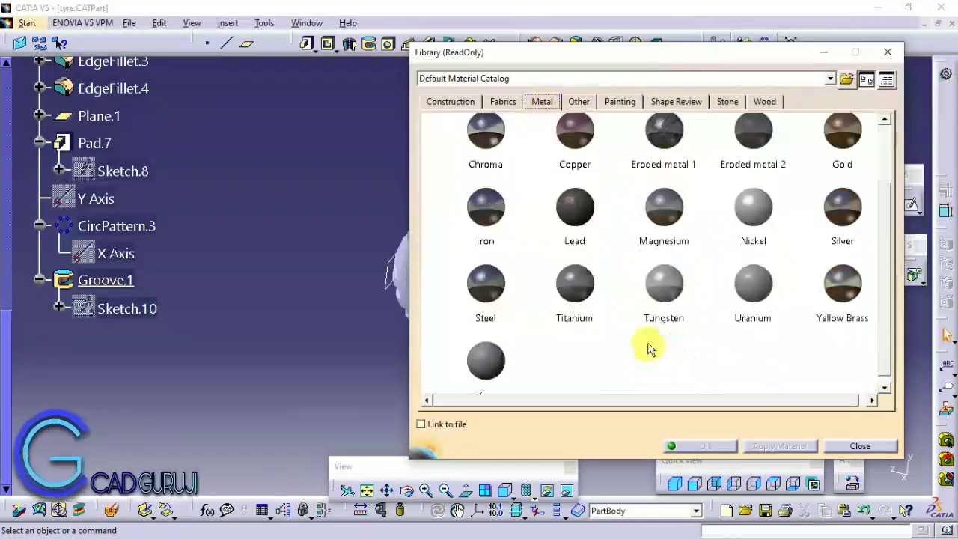
{"action": "left_click", "coordinate": [578, 101]}
{"action": "scroll", "coordinate": [711, 186], "scroll_direction": "down", "scroll_amount": 2}
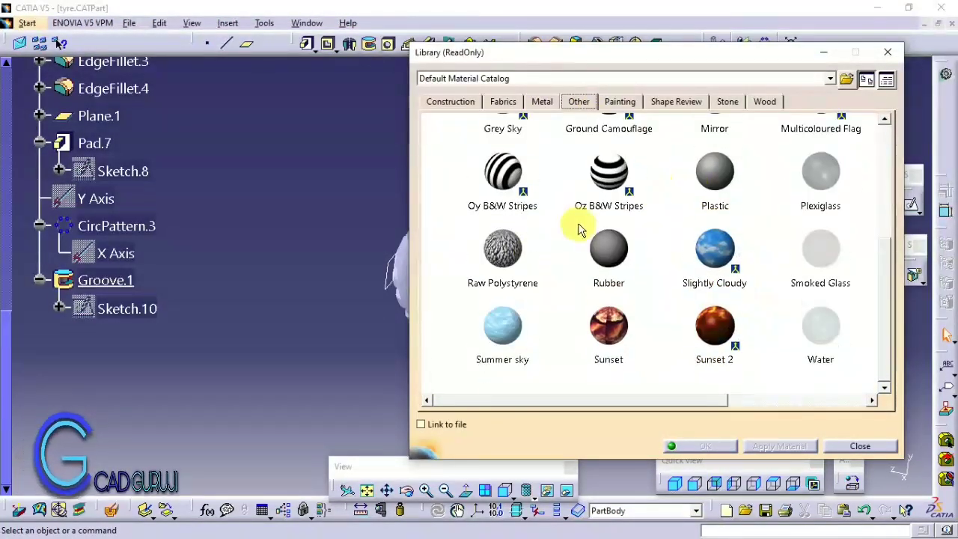
{"action": "left_click", "coordinate": [608, 247]}
{"action": "left_click", "coordinate": [406, 314]}
{"action": "left_click", "coordinate": [780, 446]}
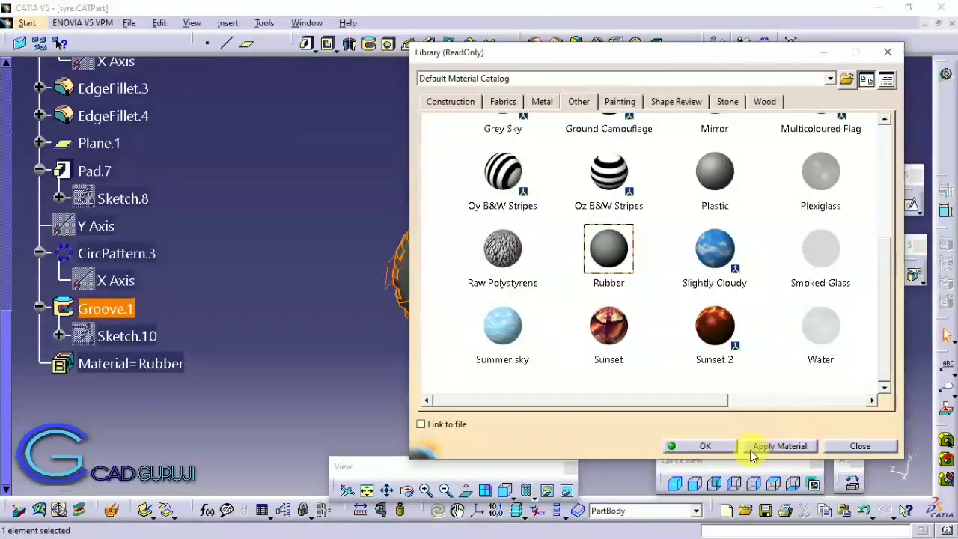
{"action": "left_click", "coordinate": [705, 446]}
{"action": "mouse_move", "coordinate": [528, 284]}
{"action": "middle_mouse_down"}
{"action": "mouse_move", "coordinate": [466, 349]}
{"action": "mouse_move", "coordinate": [538, 259]}
{"action": "mouse_move", "coordinate": [548, 267]}
{"action": "mouse_move", "coordinate": [395, 305]}
{"action": "mouse_move", "coordinate": [417, 314]}
{"action": "middle_mouse_up"}
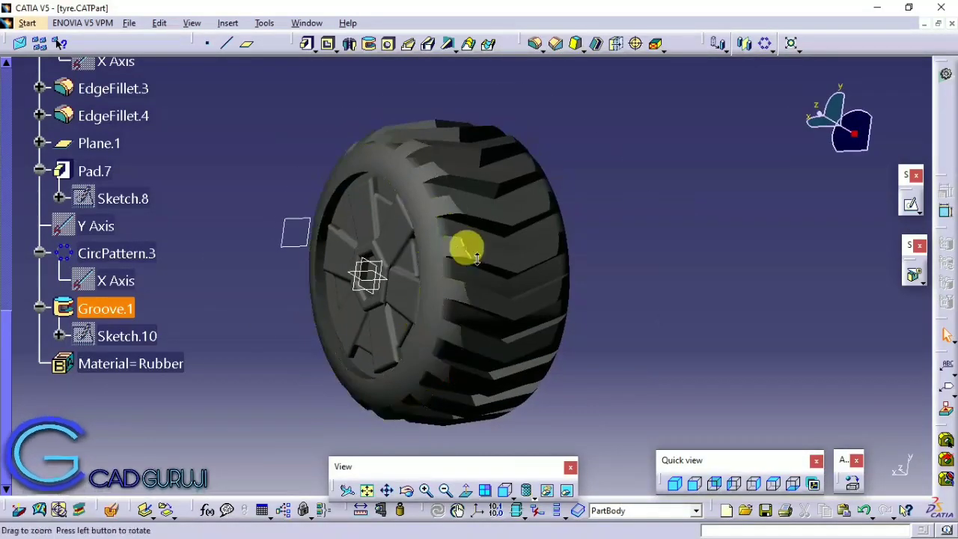
{"action": "mouse_move", "coordinate": [465, 254]}
{"action": "middle_mouse_down"}
{"action": "mouse_move", "coordinate": [321, 252]}
{"action": "mouse_move", "coordinate": [385, 272]}
{"action": "mouse_move", "coordinate": [262, 154]}
{"action": "middle_mouse_up"}
- Hide Plane.1 and save the tyre part
{"action": "left_click", "coordinate": [337, 228]}
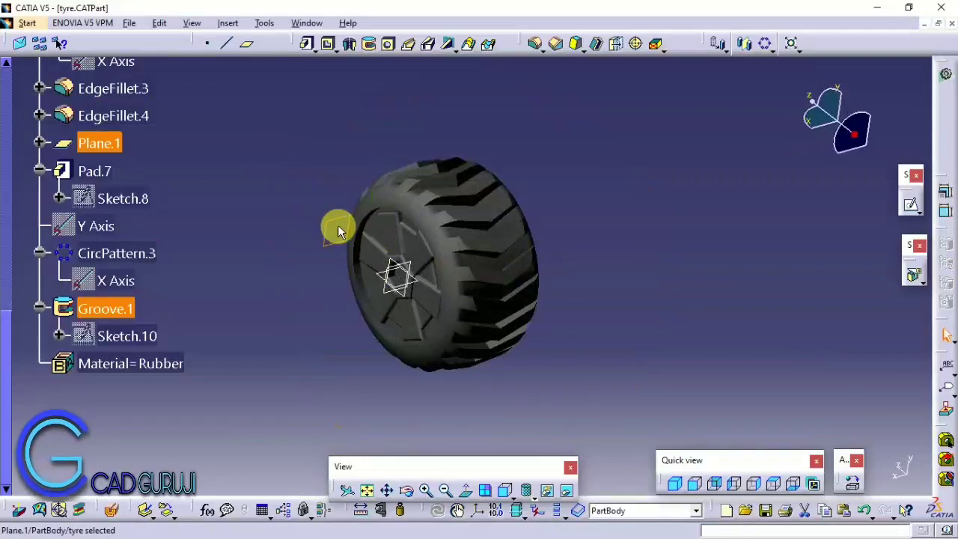
{"action": "right_click", "coordinate": [337, 227]}
{"action": "left_click", "coordinate": [335, 263]}
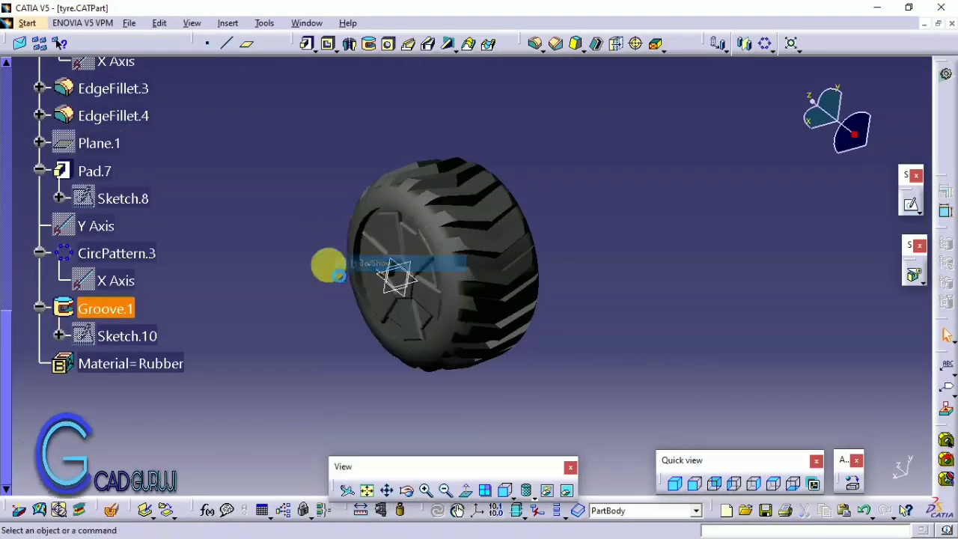
{"action": "middle_click_drag", "start_coordinate": [346, 277], "coordinate": [156, 265]}
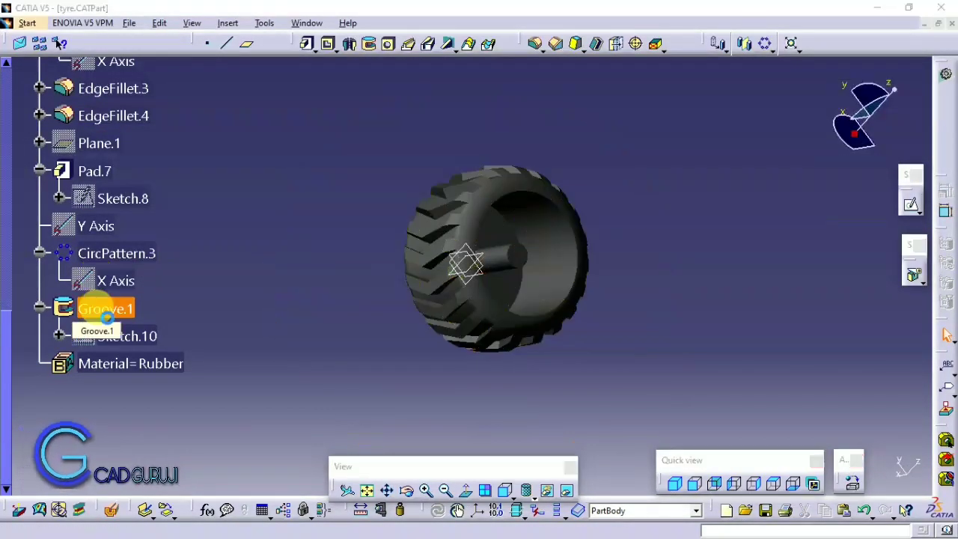
{"action": "key", "text": "ctrl+s"}
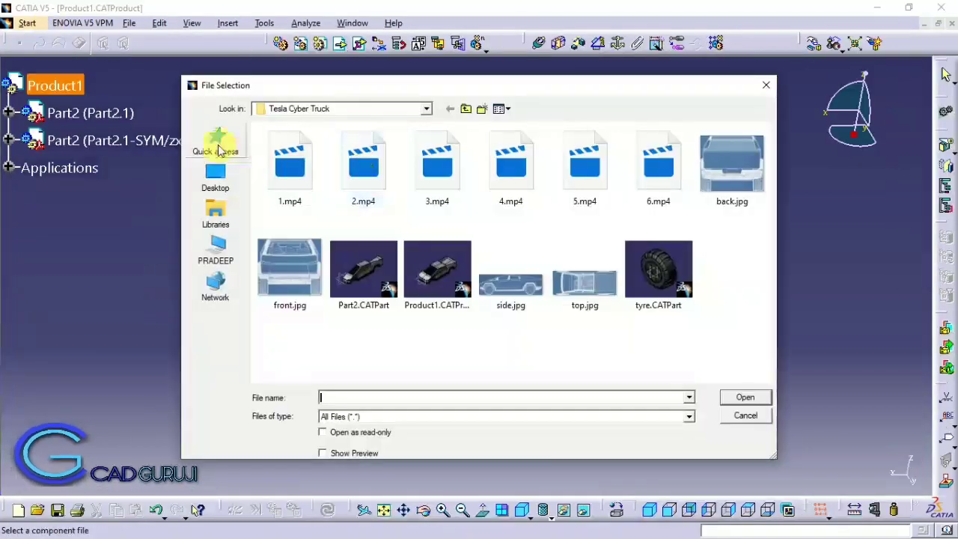
- Insert tyre.CATPart into the Cybertruck assembly as an existing component
{"action": "left_click", "coordinate": [654, 277]}
{"action": "left_click", "coordinate": [744, 395]}
{"action": "mouse_move", "coordinate": [665, 163]}
{"action": "middle_mouse_down"}
{"action": "mouse_move", "coordinate": [444, 229]}
{"action": "mouse_move", "coordinate": [581, 259]}
{"action": "mouse_move", "coordinate": [417, 222]}
{"action": "middle_mouse_up"}
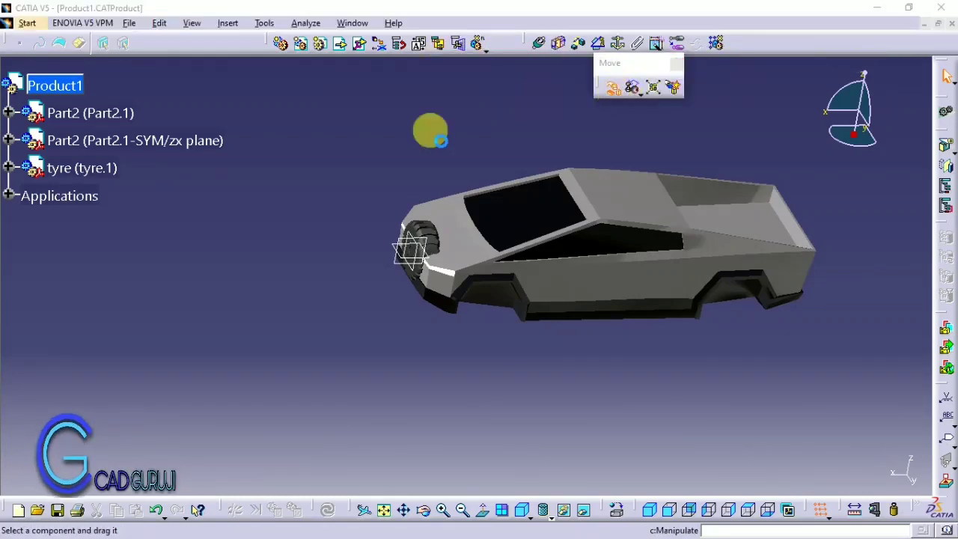
- Move the tyre off the body, rotate it about the vertical axis and slide it along Y
{"action": "left_click_drag", "start_coordinate": [432, 256], "coordinate": [378, 246]}
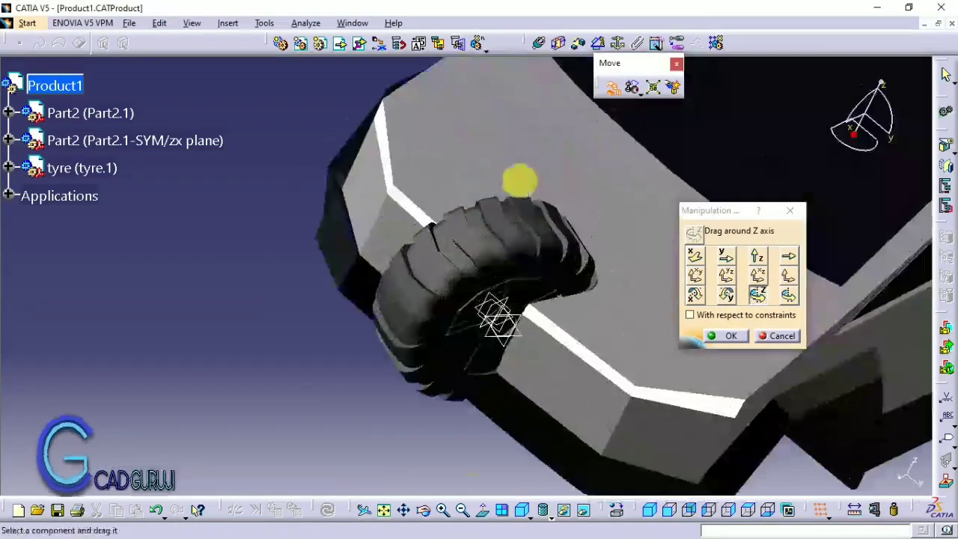
{"action": "mouse_move", "coordinate": [519, 179]}
{"action": "left_mouse_down"}
{"action": "mouse_move", "coordinate": [557, 255]}
{"action": "mouse_move", "coordinate": [641, 289]}
{"action": "left_mouse_up"}
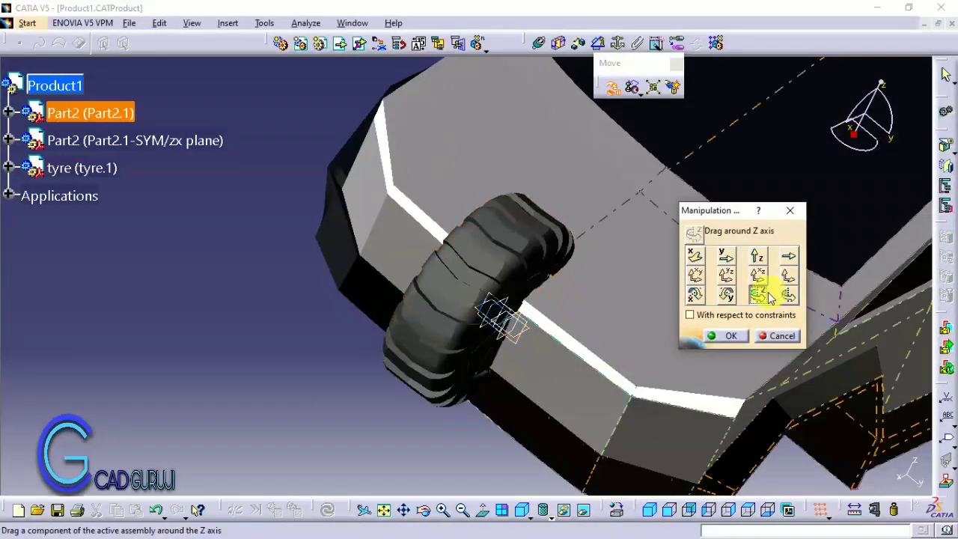
{"action": "left_click_drag", "start_coordinate": [620, 324], "coordinate": [652, 316]}
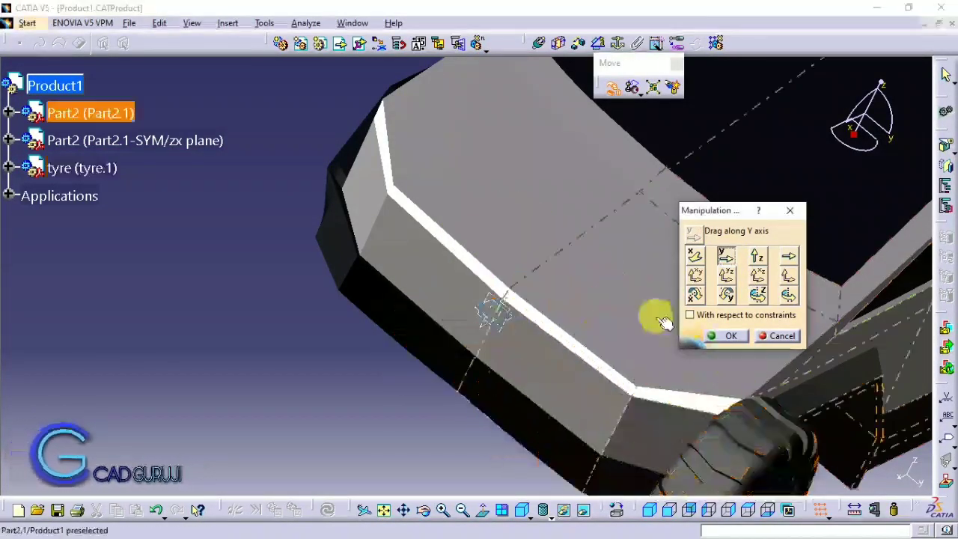
{"action": "mouse_move", "coordinate": [651, 316]}
{"action": "middle_mouse_down"}
{"action": "mouse_move", "coordinate": [434, 321]}
{"action": "mouse_move", "coordinate": [344, 262]}
{"action": "middle_mouse_up"}
- Create an Angle constraint between a tyre plane and a Part2 plane using Snap
{"action": "left_click", "coordinate": [725, 335]}
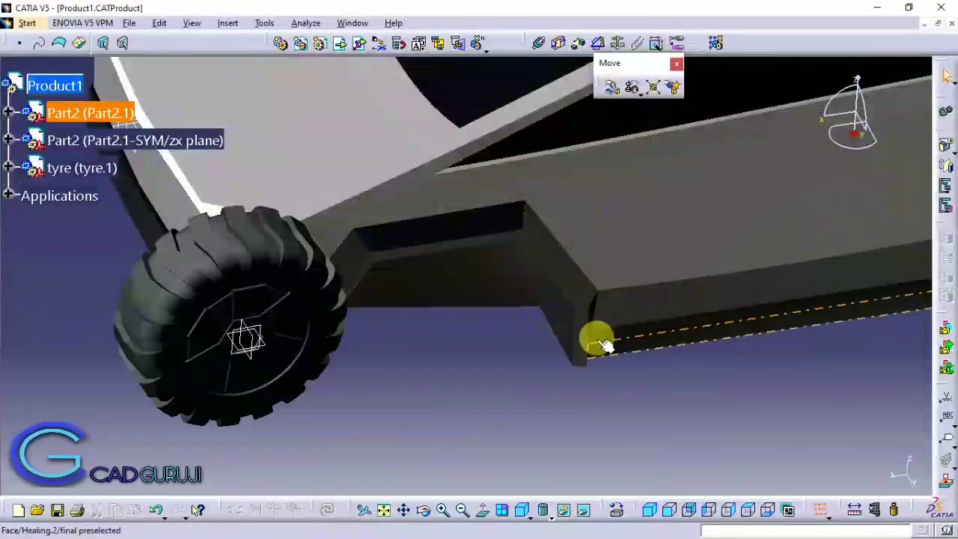
{"action": "left_click", "coordinate": [601, 45]}
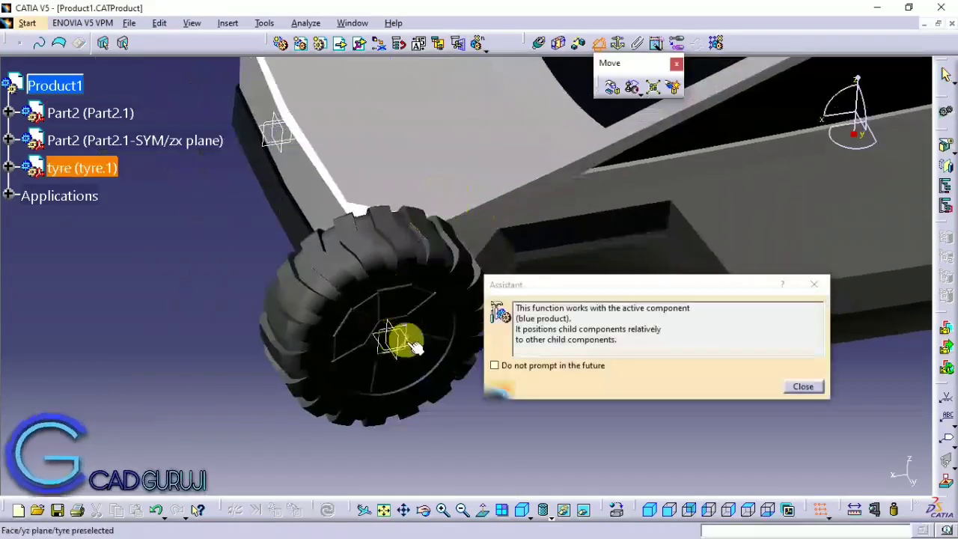
{"action": "left_click", "coordinate": [299, 125]}
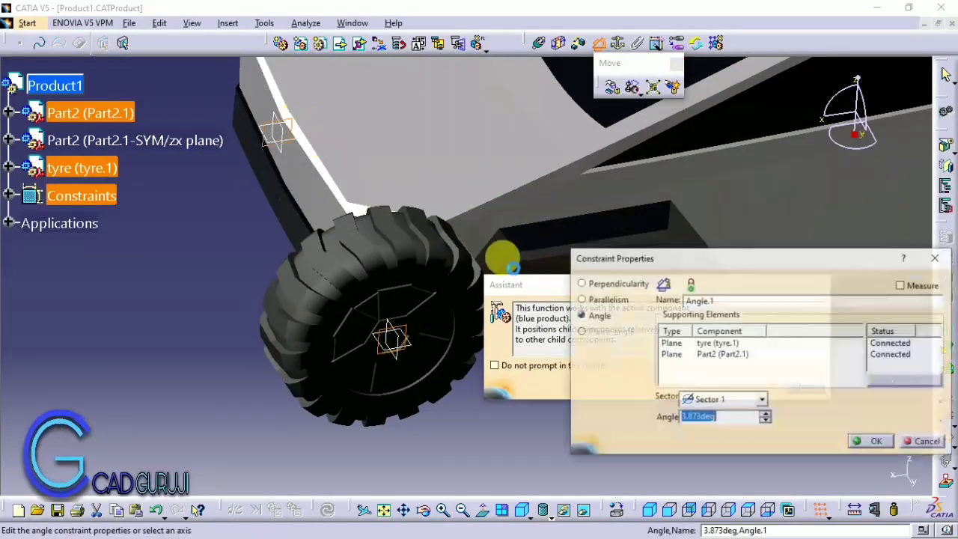
{"action": "key", "text": "Return"}
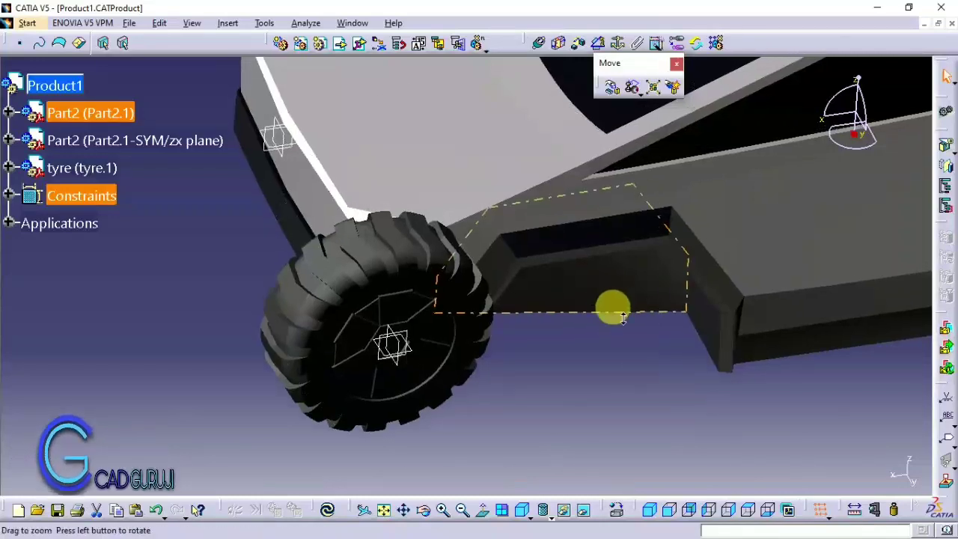
{"action": "mouse_move", "coordinate": [618, 320]}
{"action": "middle_mouse_down", "text": "ctrl"}
{"action": "mouse_move", "coordinate": [326, 508]}
{"action": "mouse_move", "coordinate": [554, 324]}
{"action": "mouse_move", "coordinate": [412, 274]}
{"action": "mouse_move", "coordinate": [408, 81]}
{"action": "middle_mouse_up", "text": "ctrl"}
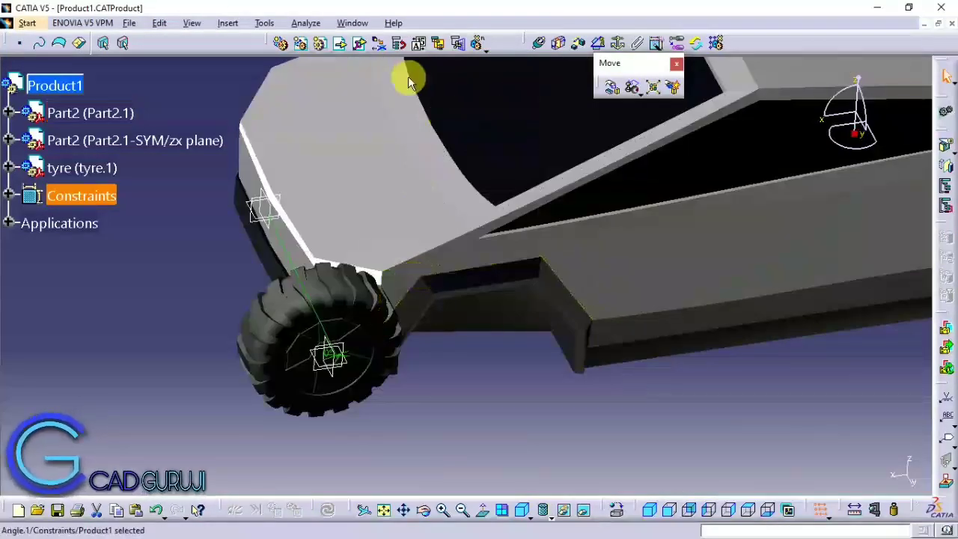
- Slide the tyre along X toward the front wheel arch, checking from back and left views
{"action": "left_click", "coordinate": [615, 88]}
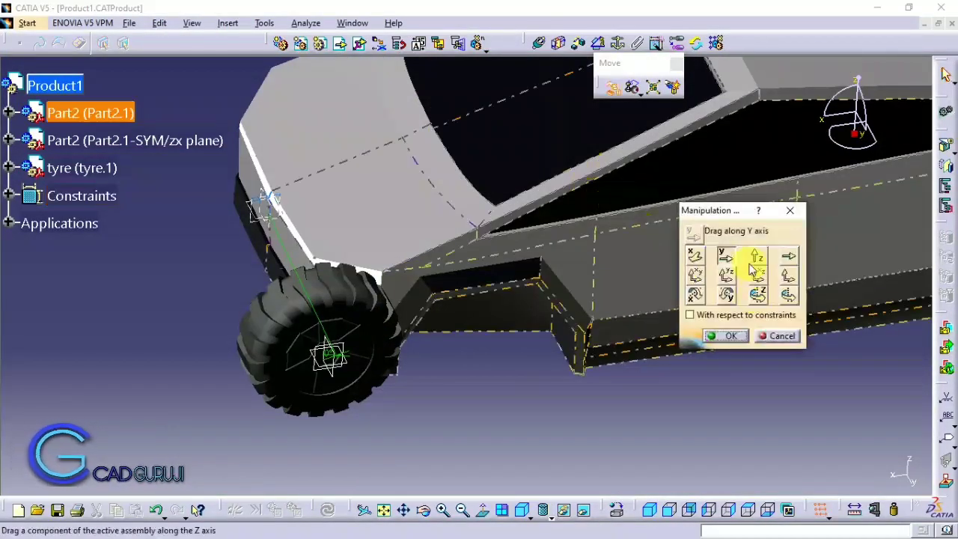
{"action": "left_click", "coordinate": [707, 257]}
{"action": "left_click_drag", "start_coordinate": [398, 336], "coordinate": [675, 460]}
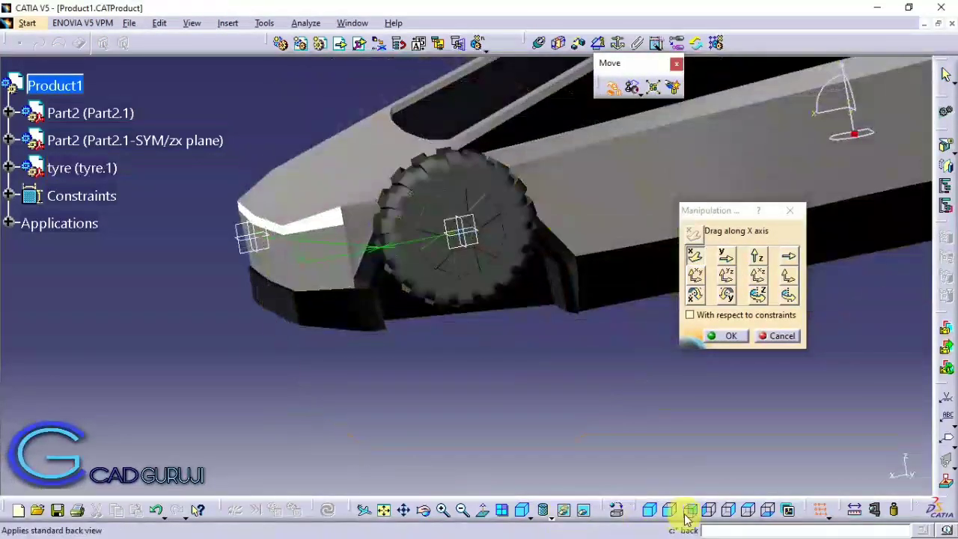
{"action": "left_click", "coordinate": [685, 516]}
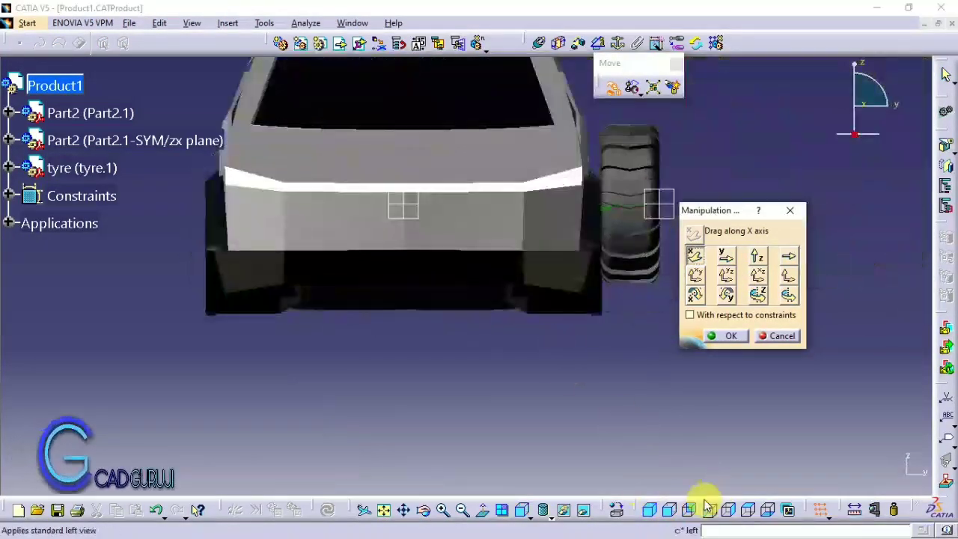
{"action": "left_click", "coordinate": [715, 511]}
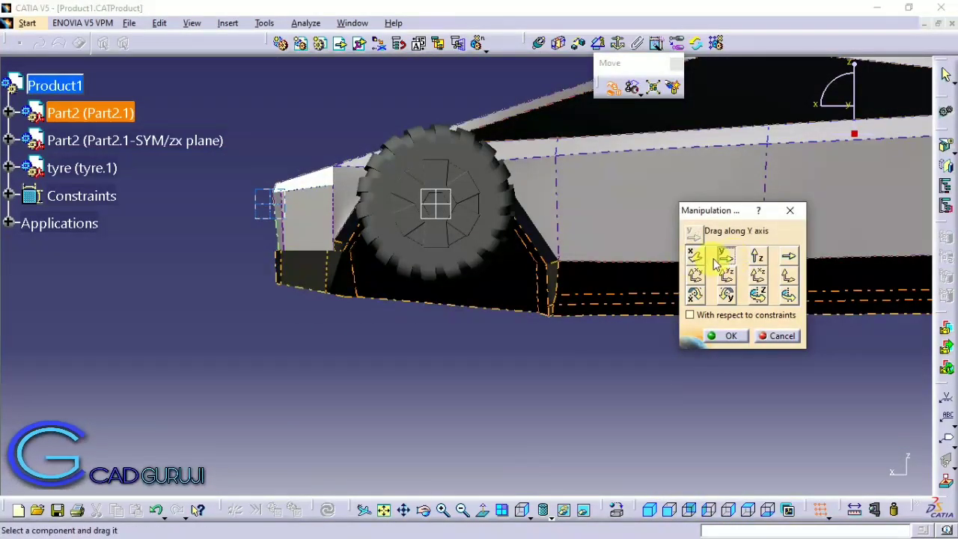
{"action": "mouse_move", "coordinate": [490, 201]}
{"action": "left_mouse_down"}
{"action": "mouse_move", "coordinate": [499, 201]}
{"action": "mouse_move", "coordinate": [481, 271]}
{"action": "left_mouse_up"}
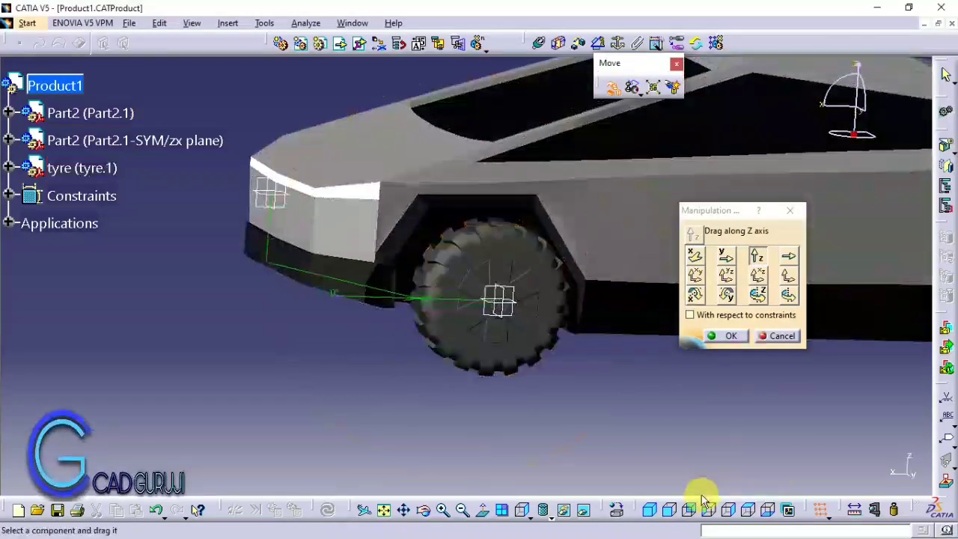
{"action": "middle_click_drag", "start_coordinate": [699, 491], "coordinate": [741, 268]}
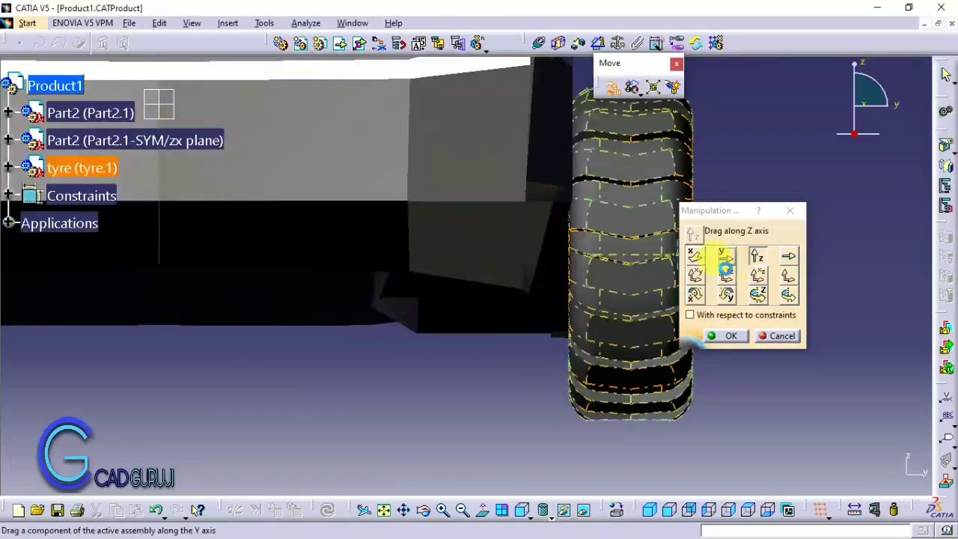
- Slide the tyre along Y into the wheel arch and check it from the side and below
{"action": "left_click", "coordinate": [725, 262]}
{"action": "mouse_move", "coordinate": [641, 206]}
{"action": "left_mouse_down"}
{"action": "mouse_move", "coordinate": [583, 220]}
{"action": "mouse_move", "coordinate": [557, 213]}
{"action": "left_mouse_up"}
{"action": "mouse_move", "coordinate": [604, 189]}
{"action": "middle_mouse_down"}
{"action": "mouse_move", "coordinate": [442, 387]}
{"action": "mouse_move", "coordinate": [391, 246]}
{"action": "mouse_move", "coordinate": [470, 220]}
{"action": "middle_mouse_up"}
{"action": "left_click", "coordinate": [585, 506]}
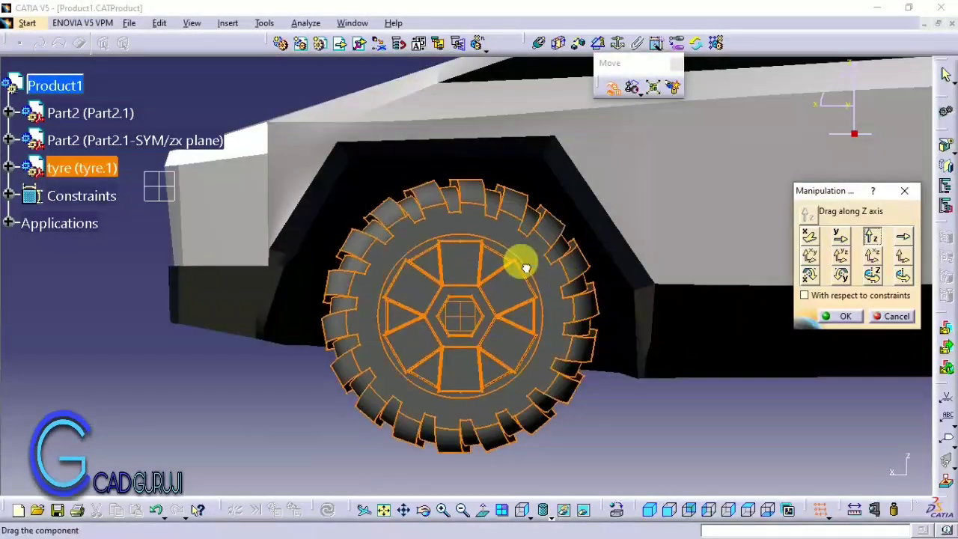
{"action": "mouse_move", "coordinate": [526, 267]}
{"action": "middle_mouse_down"}
{"action": "mouse_move", "coordinate": [541, 241]}
{"action": "mouse_move", "coordinate": [457, 265]}
{"action": "mouse_move", "coordinate": [461, 231]}
{"action": "mouse_move", "coordinate": [681, 164]}
{"action": "mouse_move", "coordinate": [581, 257]}
{"action": "mouse_move", "coordinate": [621, 259]}
{"action": "mouse_move", "coordinate": [500, 349]}
{"action": "middle_mouse_up"}
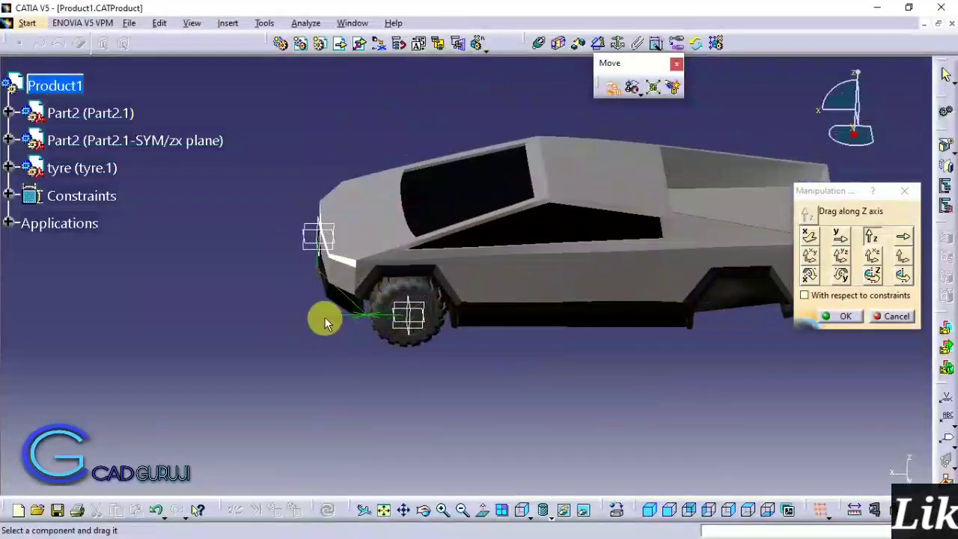
{"action": "mouse_move", "coordinate": [324, 316]}
{"action": "middle_mouse_down"}
{"action": "mouse_move", "coordinate": [386, 336]}
{"action": "mouse_move", "coordinate": [487, 267]}
{"action": "mouse_move", "coordinate": [509, 289]}
{"action": "mouse_move", "coordinate": [632, 275]}
{"action": "mouse_move", "coordinate": [592, 344]}
{"action": "mouse_move", "coordinate": [591, 325]}
{"action": "mouse_move", "coordinate": [645, 441]}
{"action": "middle_mouse_up"}
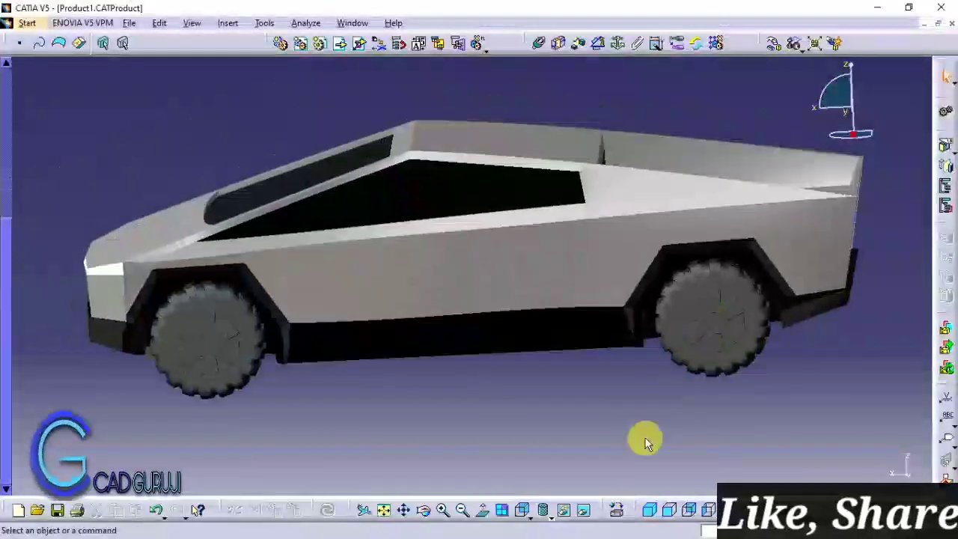
- Check the truck from front, back, left, right and bottom views, then orbit to an angled side view
{"action": "left_click", "coordinate": [663, 512]}
{"action": "left_click", "coordinate": [687, 509]}
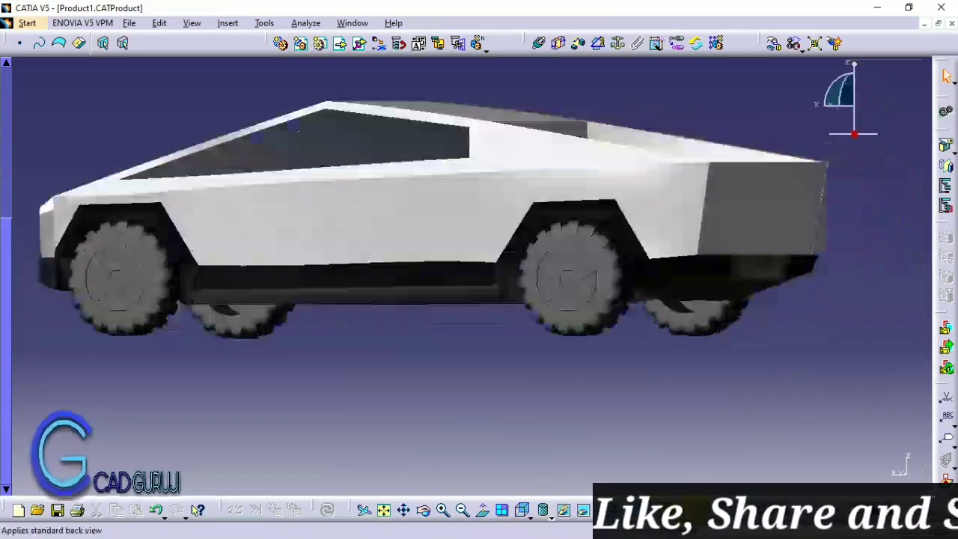
{"action": "left_click", "coordinate": [707, 509]}
{"action": "left_click", "coordinate": [727, 509]}
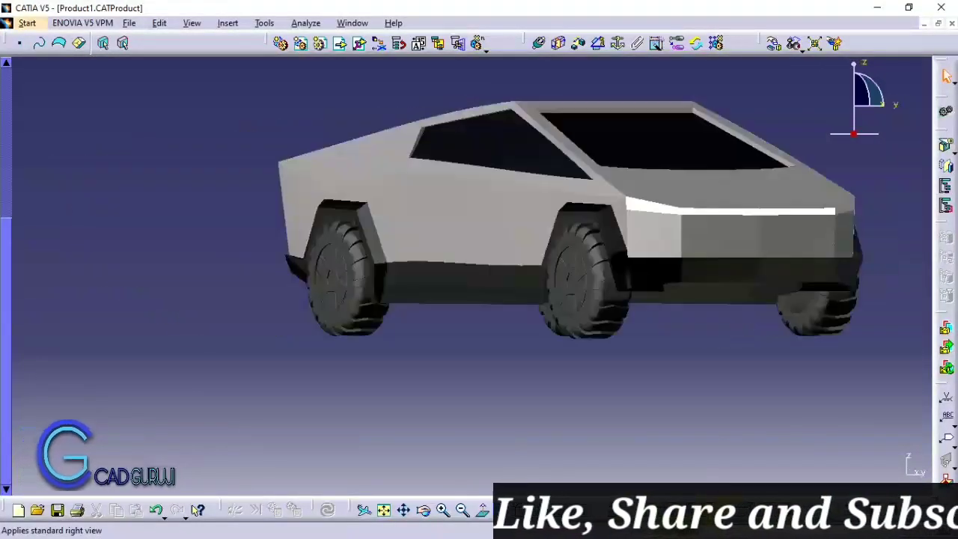
{"action": "left_click", "coordinate": [748, 509]}
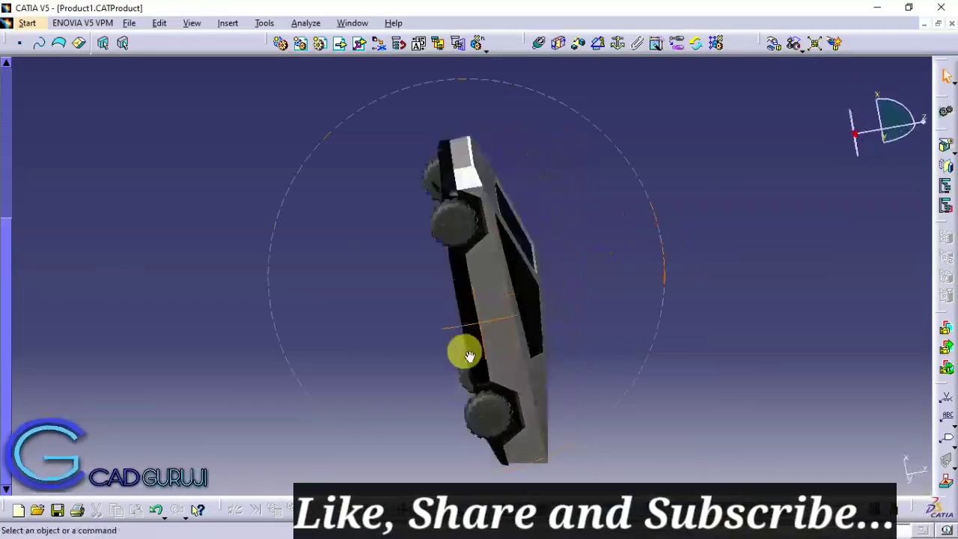
{"action": "mouse_move", "coordinate": [574, 261]}
{"action": "middle_mouse_down"}
{"action": "mouse_move", "coordinate": [650, 197]}
{"action": "mouse_move", "coordinate": [618, 188]}
{"action": "mouse_move", "coordinate": [519, 331]}
{"action": "mouse_move", "coordinate": [454, 301]}
{"action": "mouse_move", "coordinate": [676, 353]}
{"action": "mouse_move", "coordinate": [735, 157]}
{"action": "mouse_move", "coordinate": [532, 286]}
{"action": "mouse_move", "coordinate": [764, 184]}
{"action": "mouse_move", "coordinate": [381, 400]}
{"action": "mouse_move", "coordinate": [381, 316]}
{"action": "mouse_move", "coordinate": [711, 274]}
{"action": "mouse_move", "coordinate": [383, 334]}
{"action": "mouse_move", "coordinate": [459, 343]}
{"action": "middle_mouse_up"}
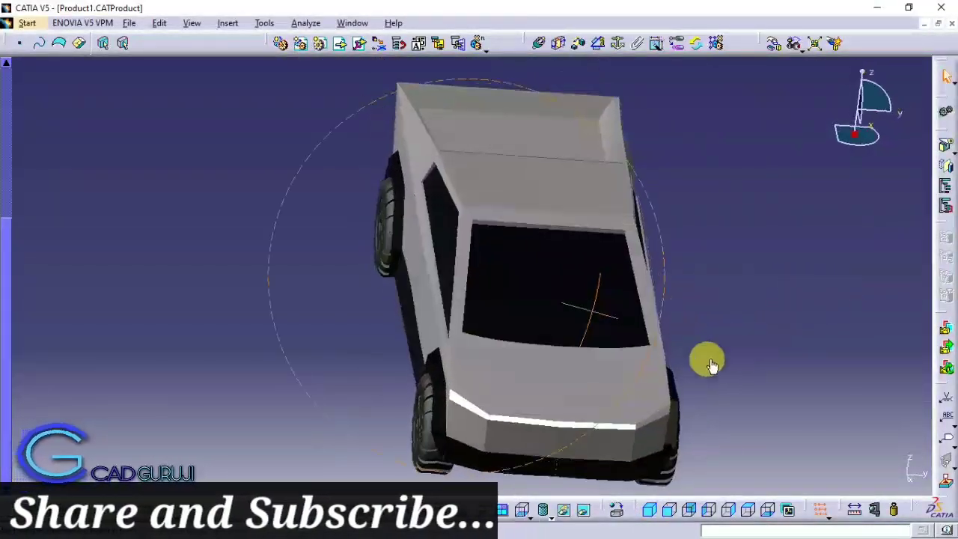